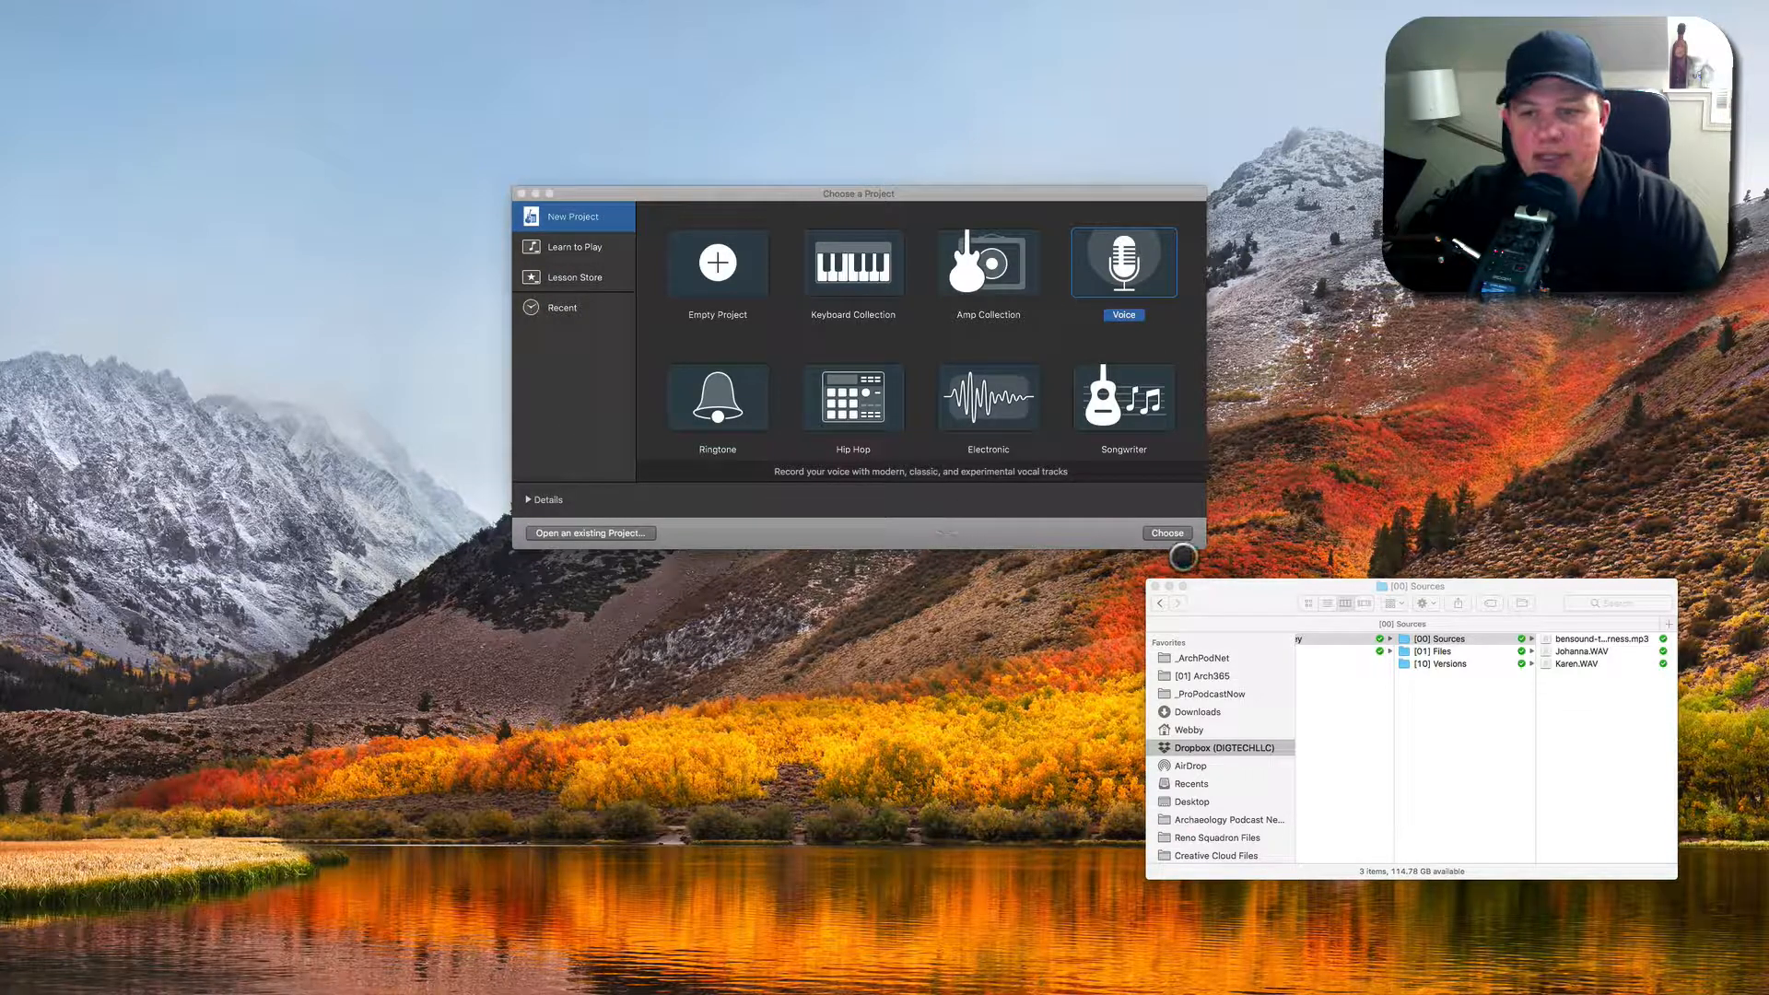
# Step: Place the Finder window showing the [00] Sources folder below the project chooser and widen it slightly
pyautogui.moveTo(1262, 613); pyautogui.dragTo(743, 607)
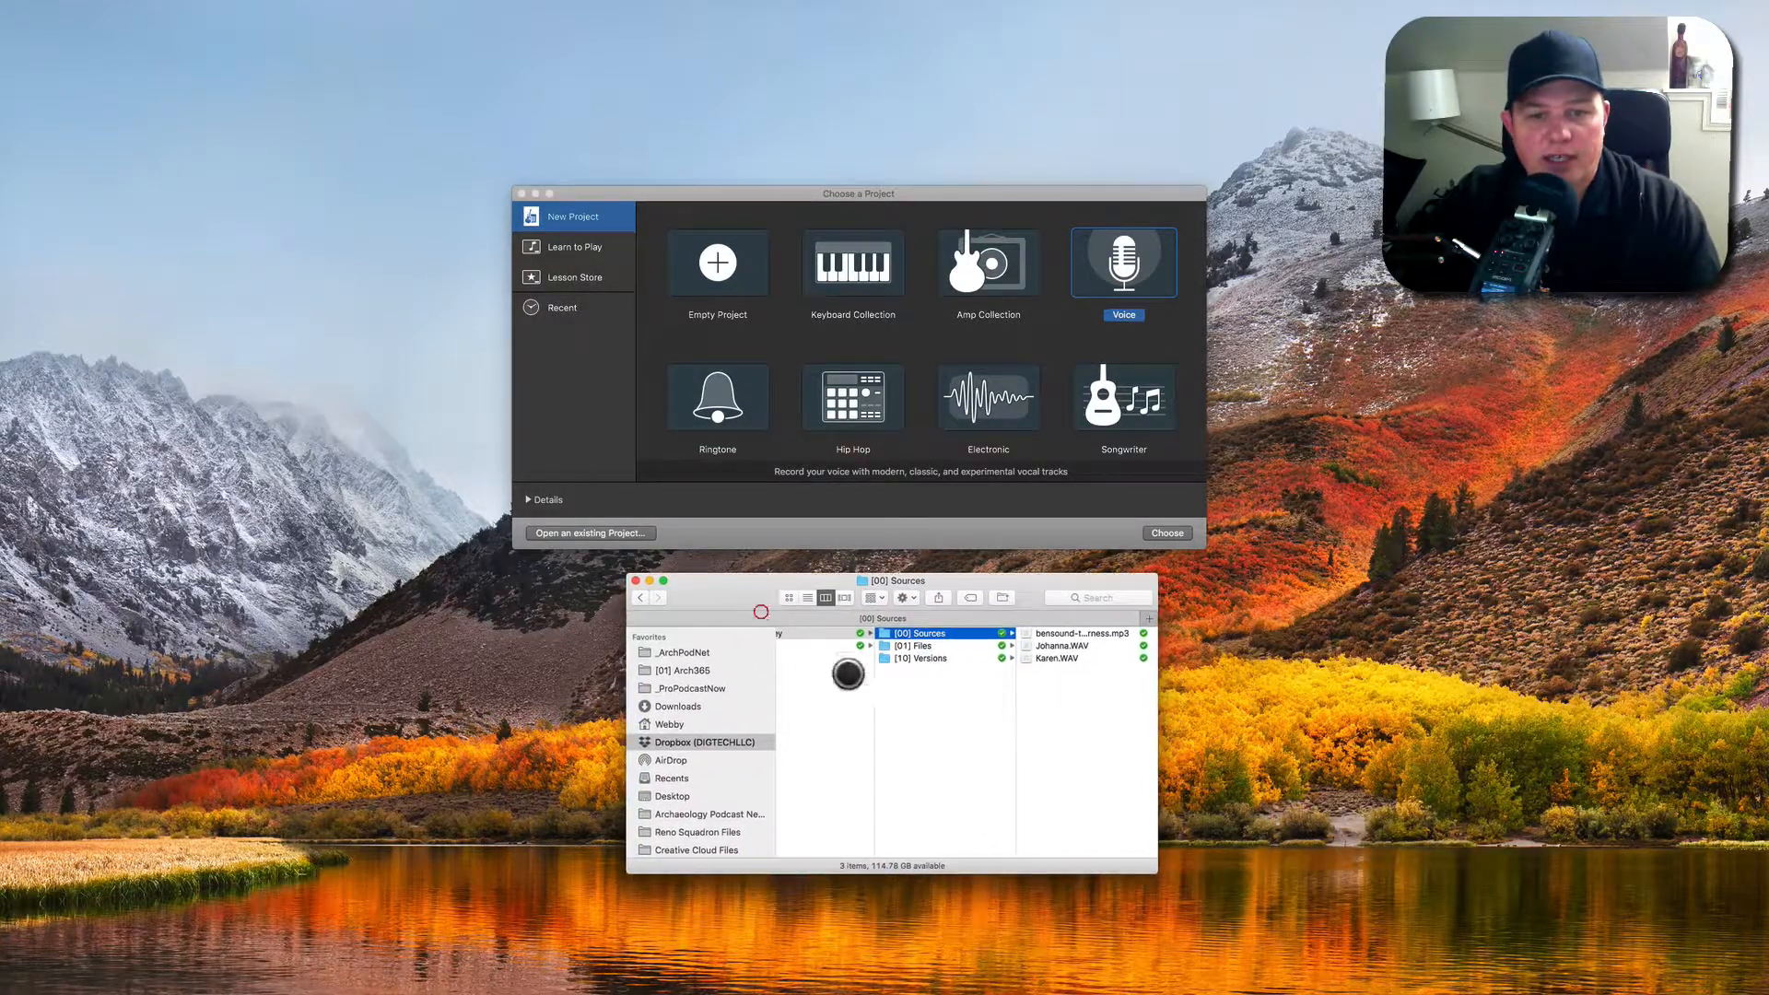
pyautogui.hscroll(-3, 853, 679)
pyautogui.hscroll(-3, 856, 679)
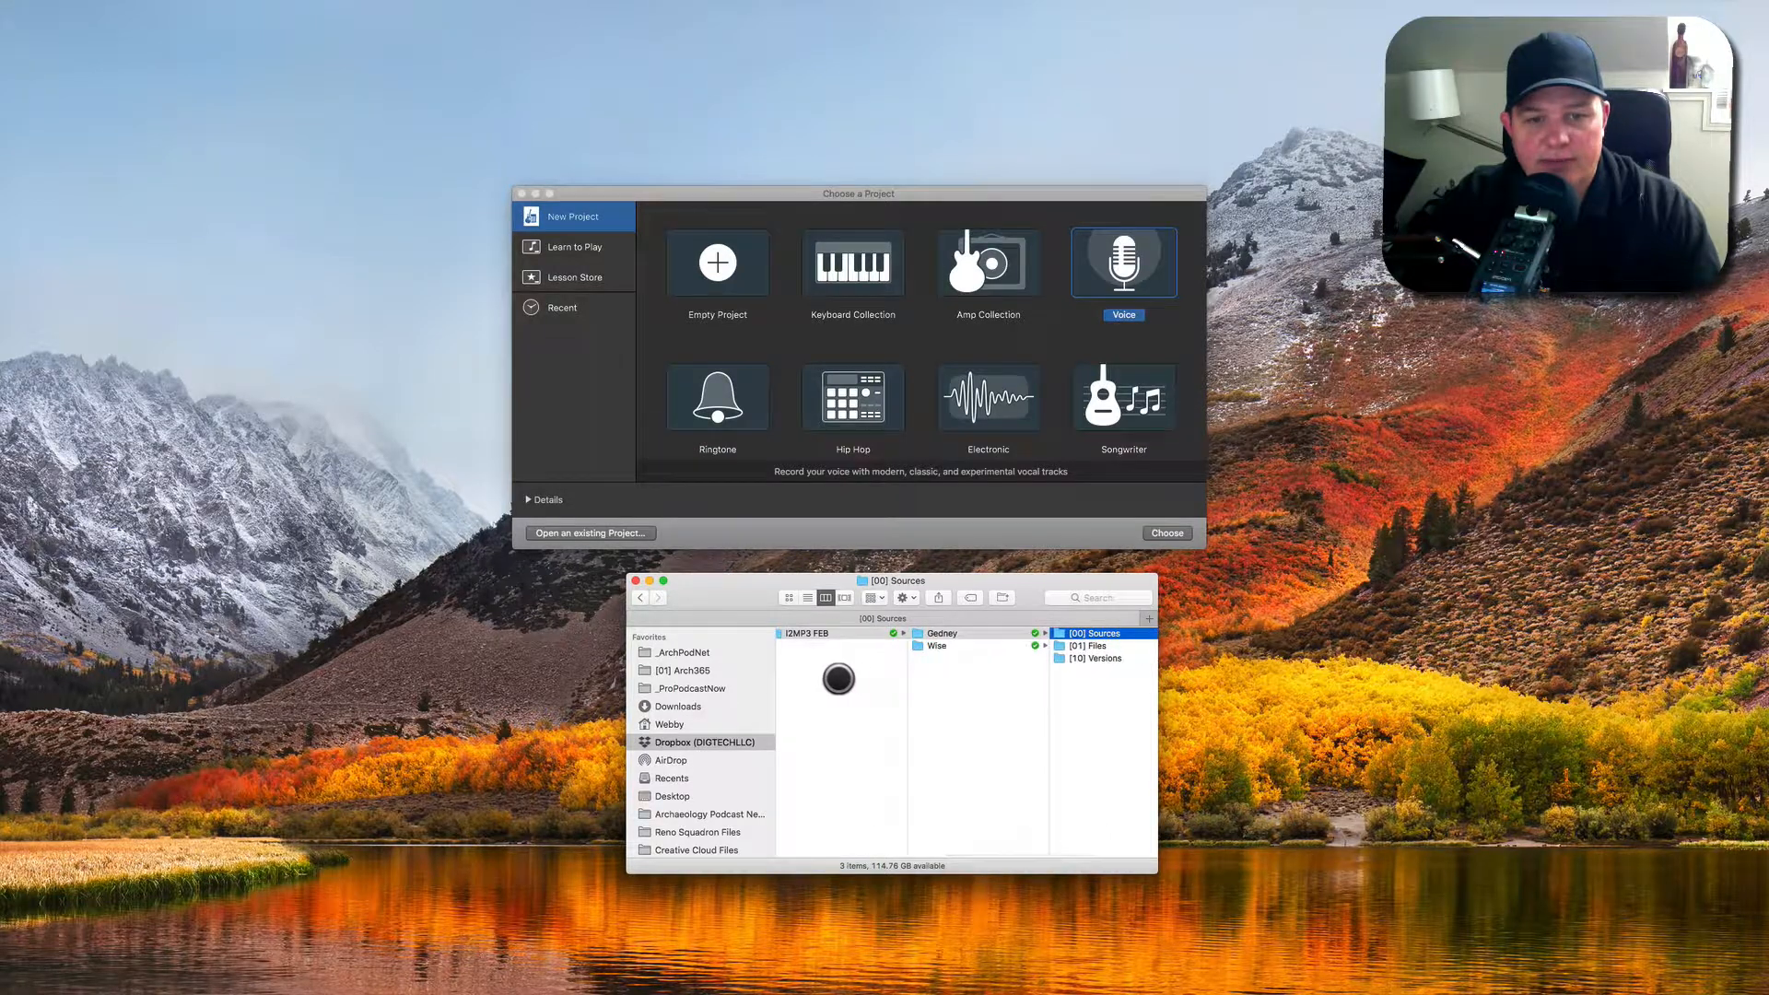
pyautogui.hscroll(5, 921, 649)
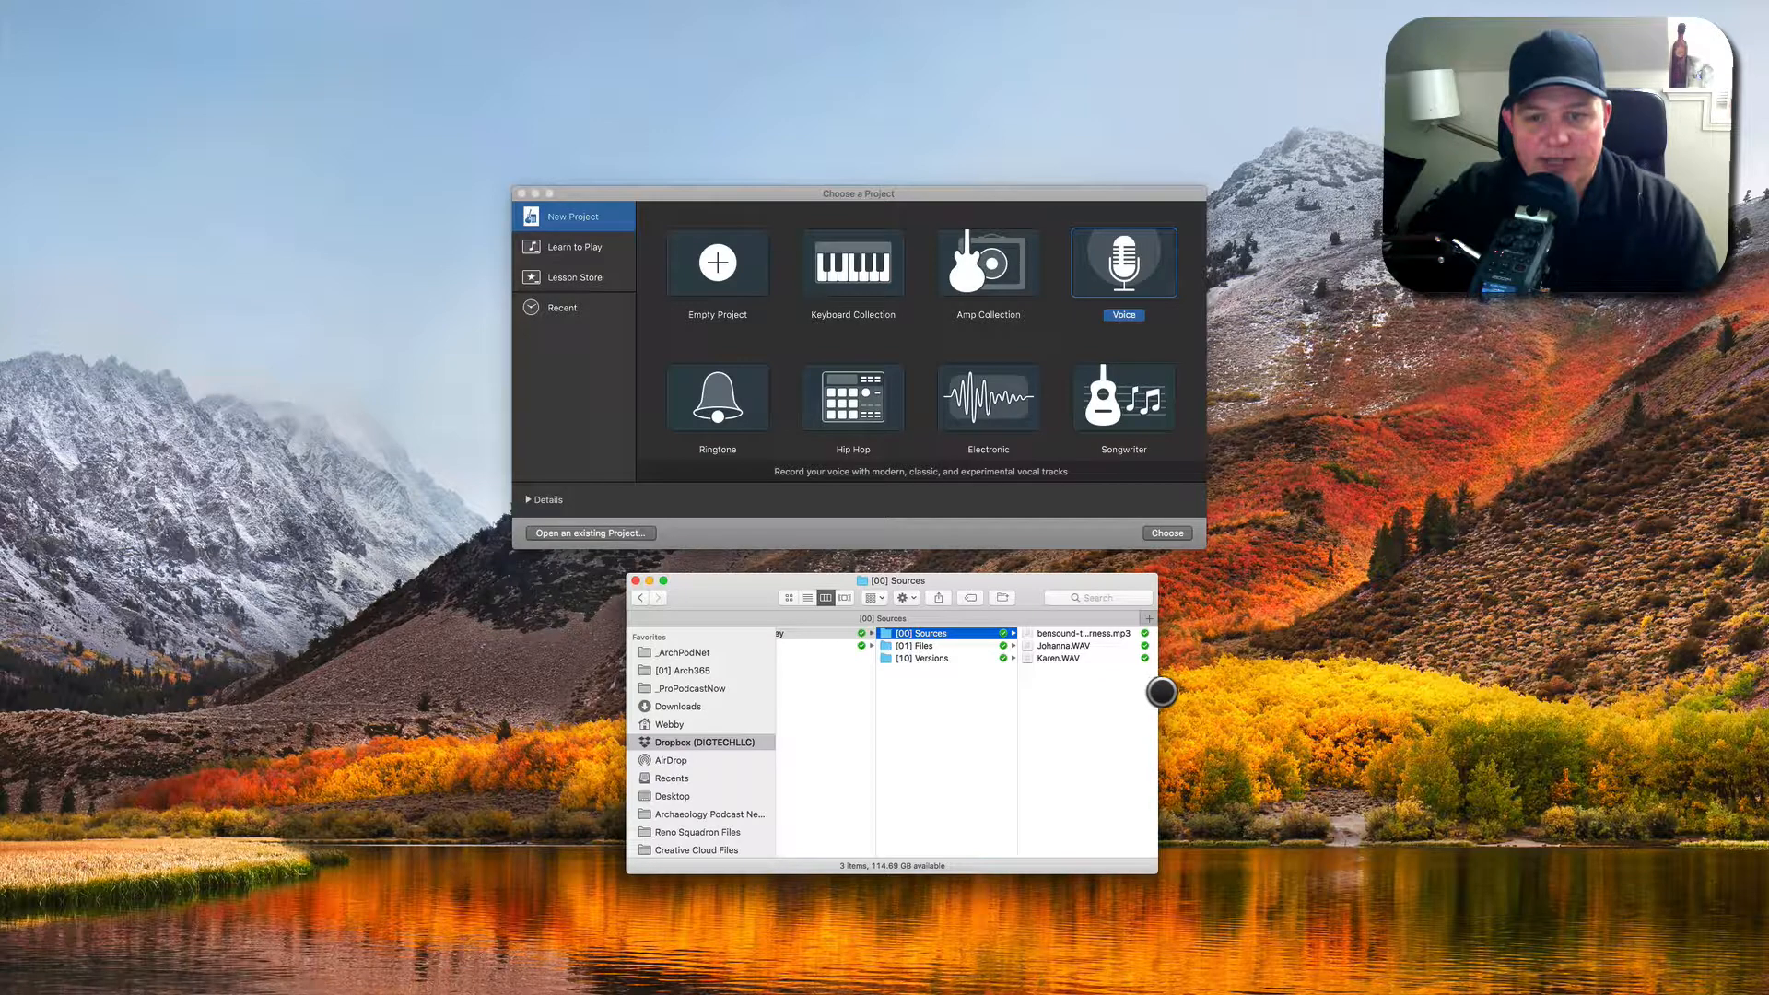
pyautogui.moveTo(1159, 692); pyautogui.dragTo(1236, 695)
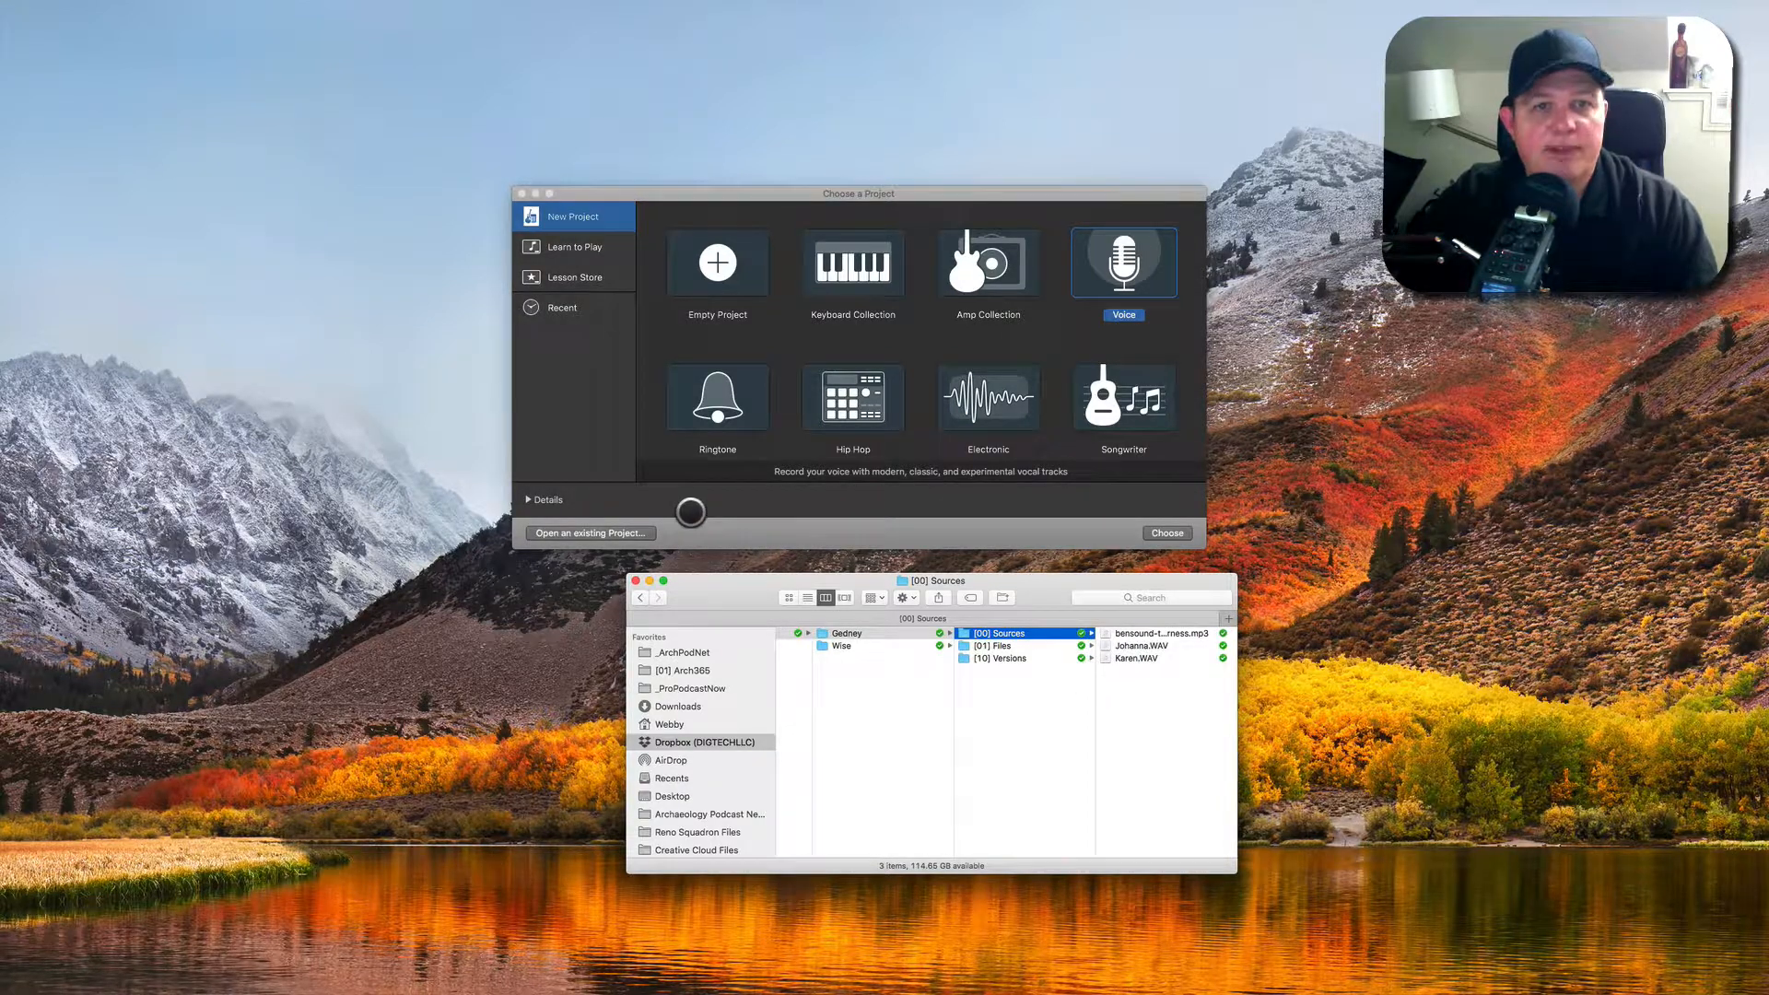
# Step: Move the project chooser higher, clear of the Finder window, and create a new project from the Empty Project template
pyautogui.moveTo(828, 184); pyautogui.dragTo(843, 138)
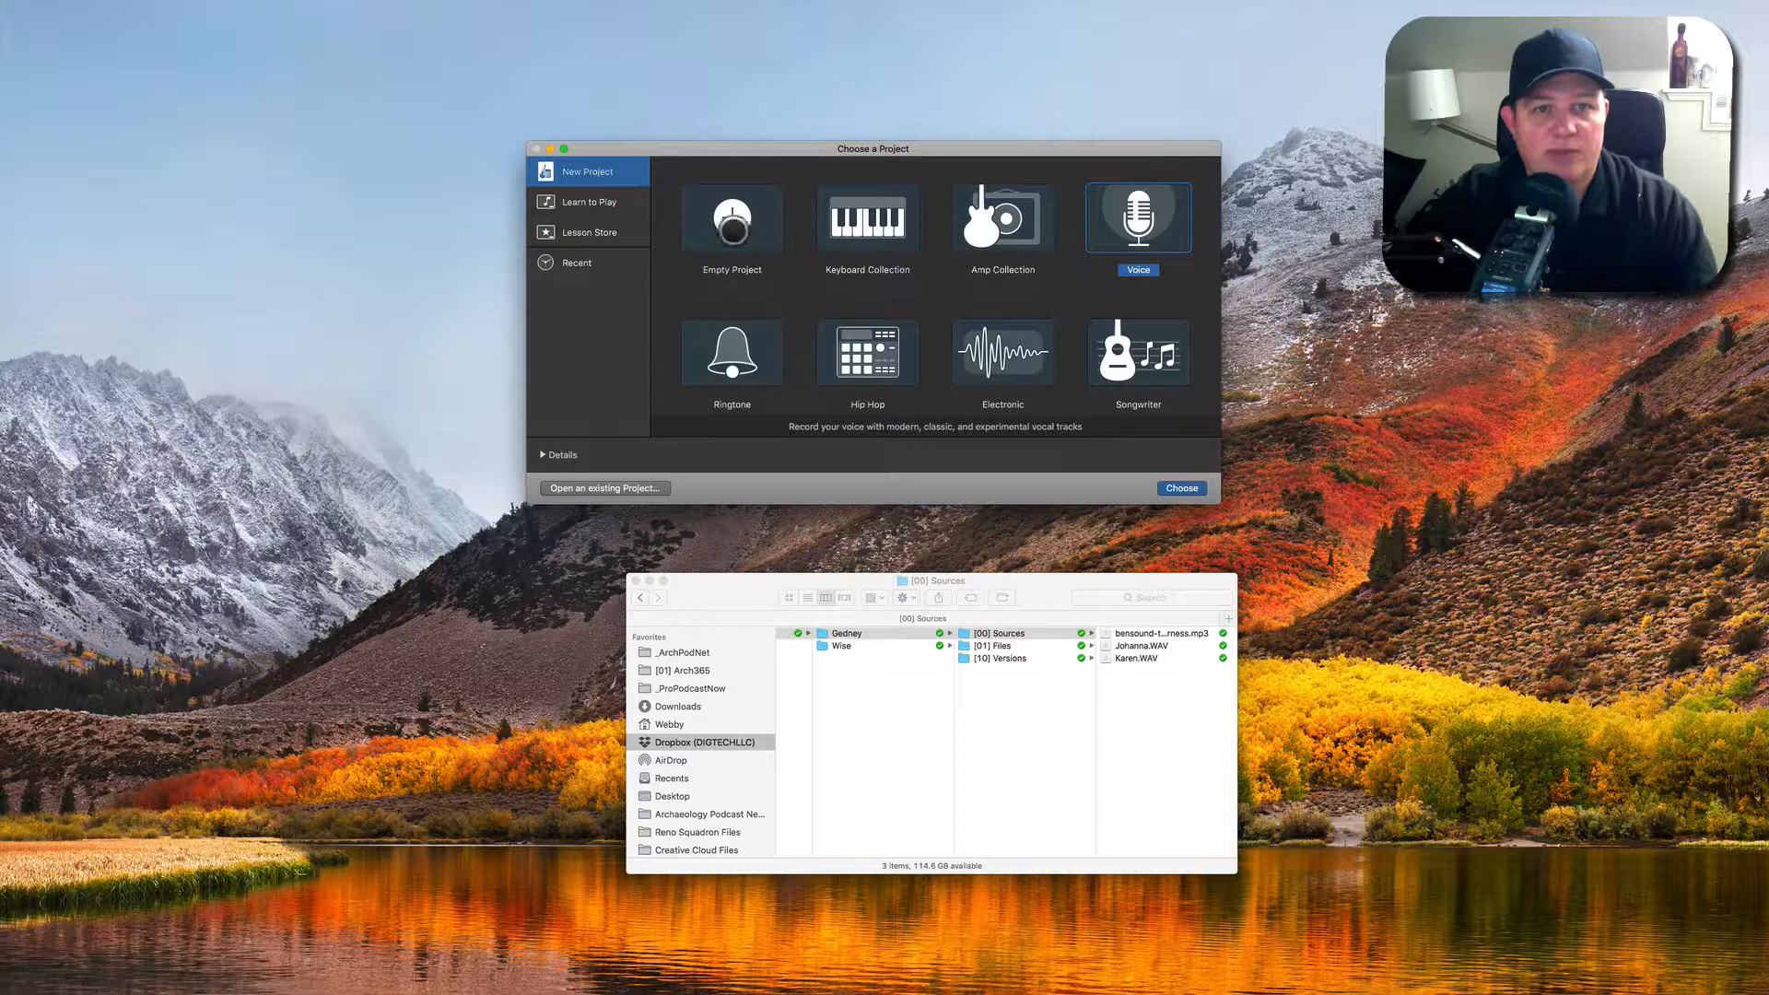
pyautogui.click(732, 219)
pyautogui.doubleClick(733, 220)
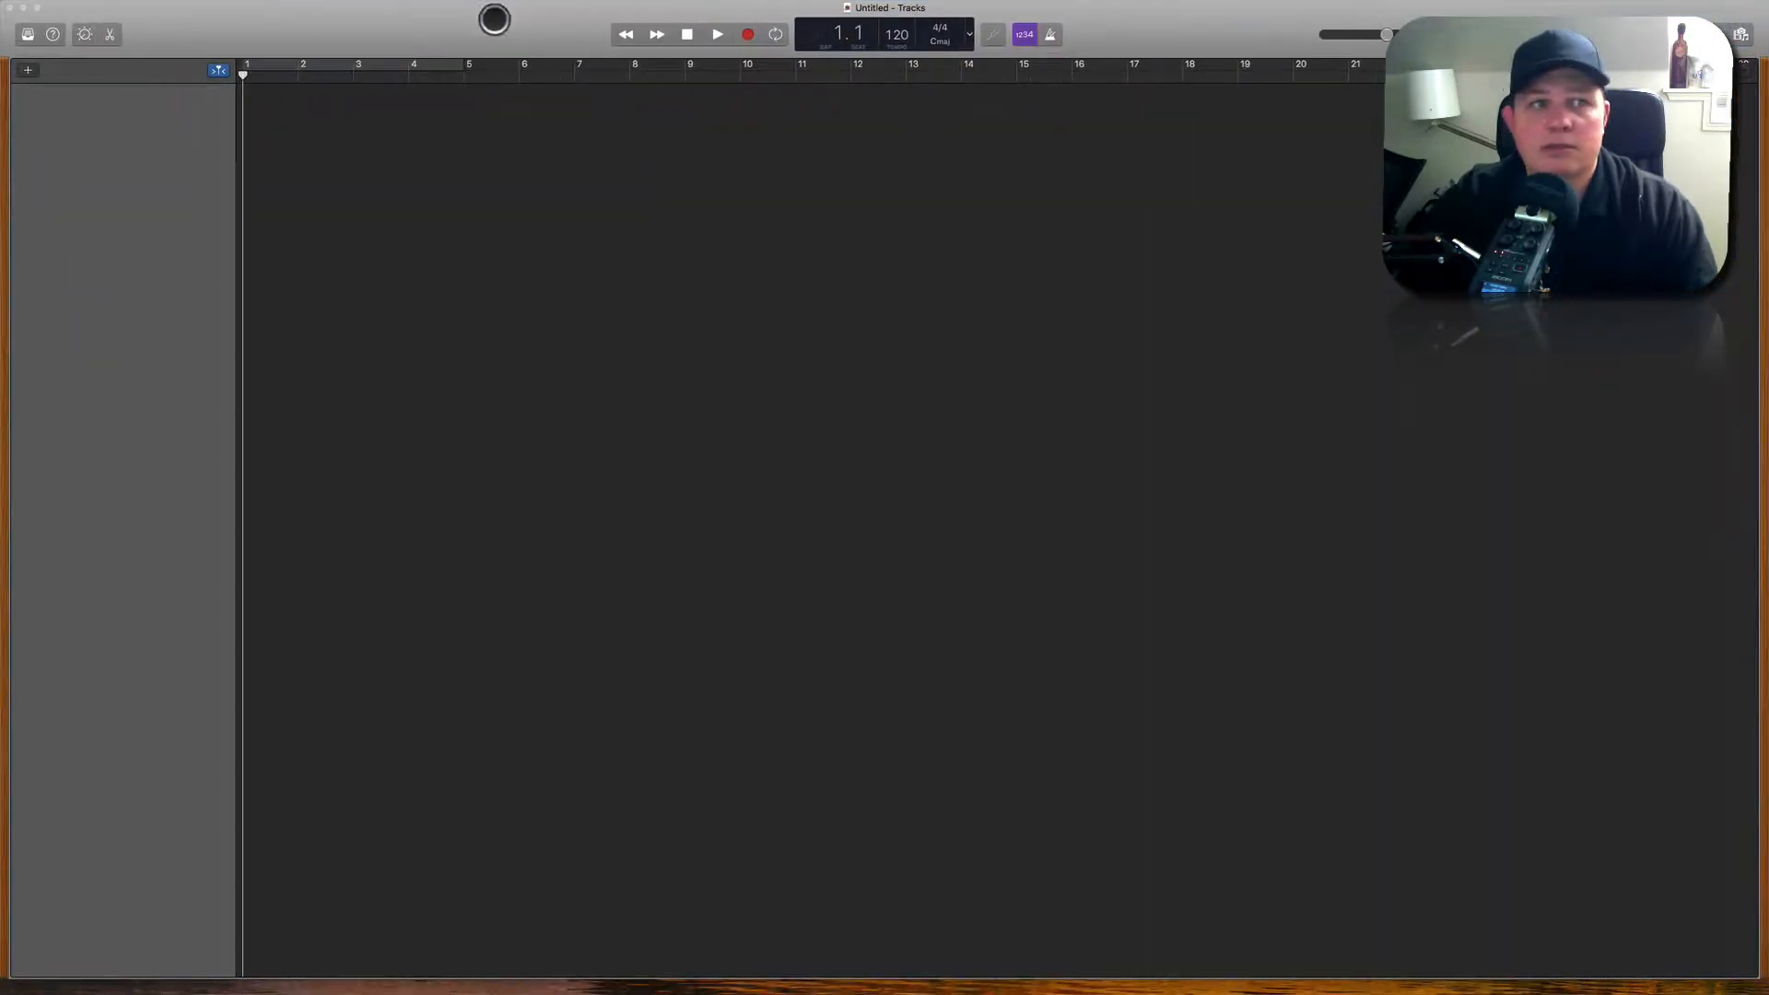
pyautogui.click(500, 46)
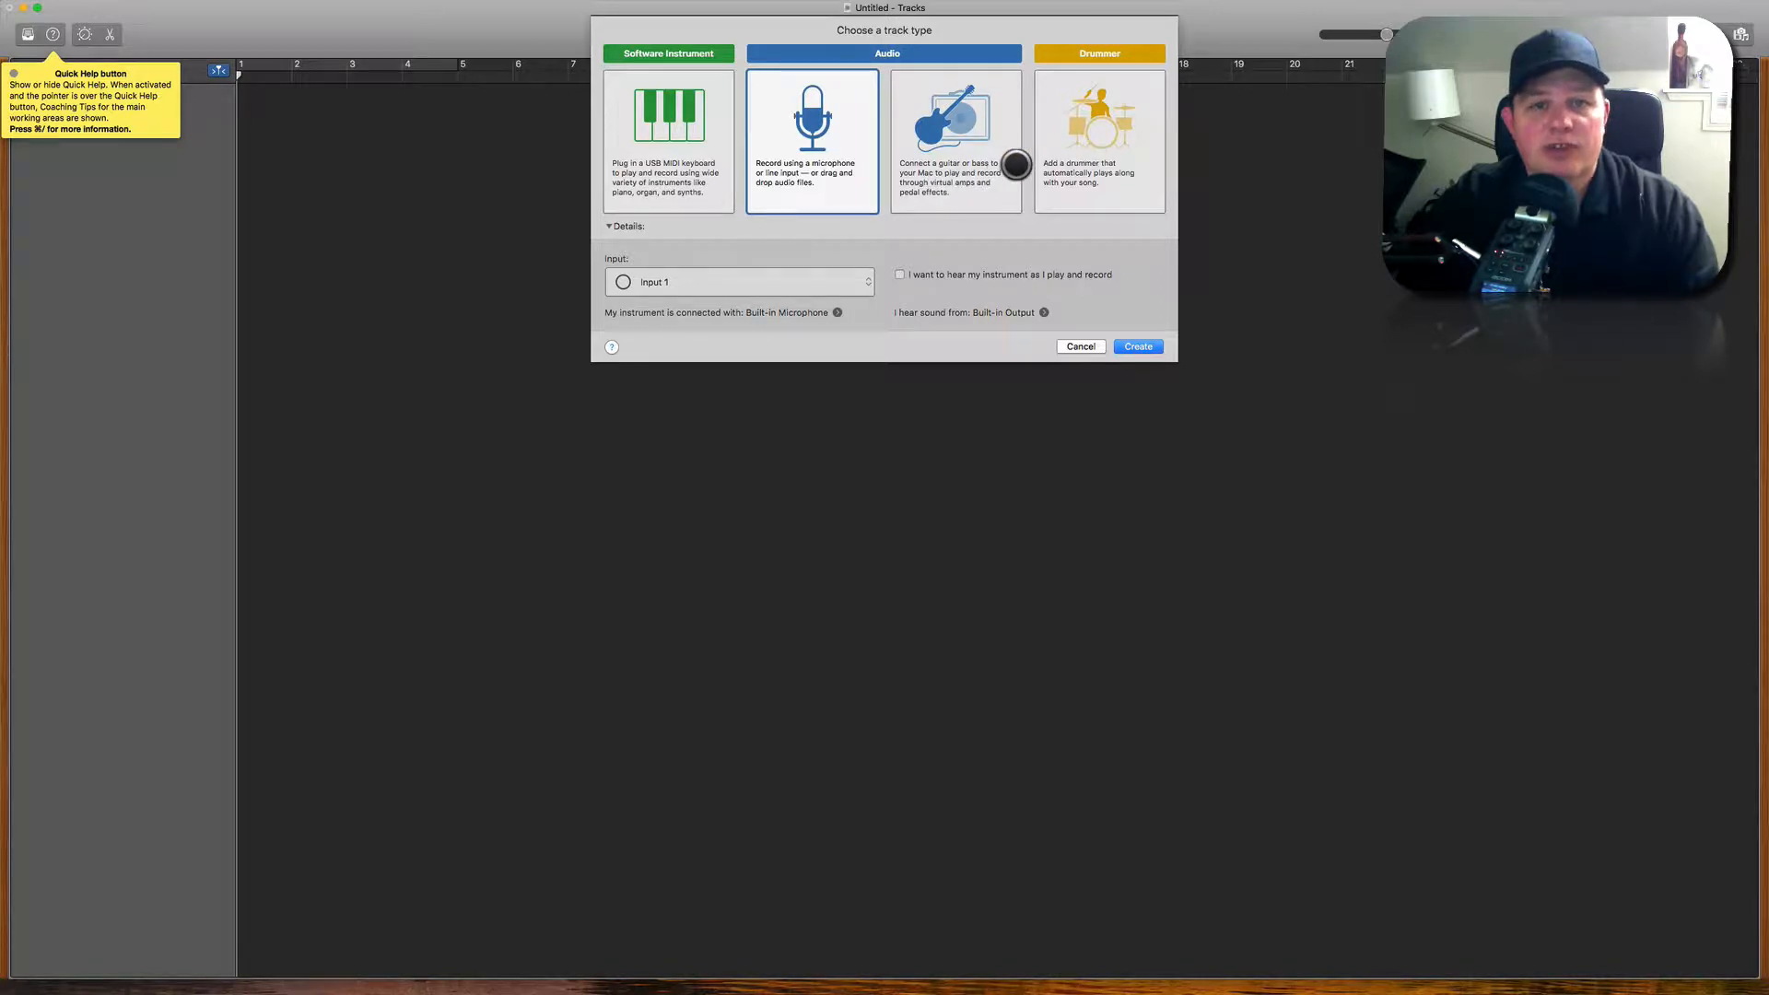
# Step: Create an audio track for microphone or line input, using Input 1
pyautogui.click(946, 127)
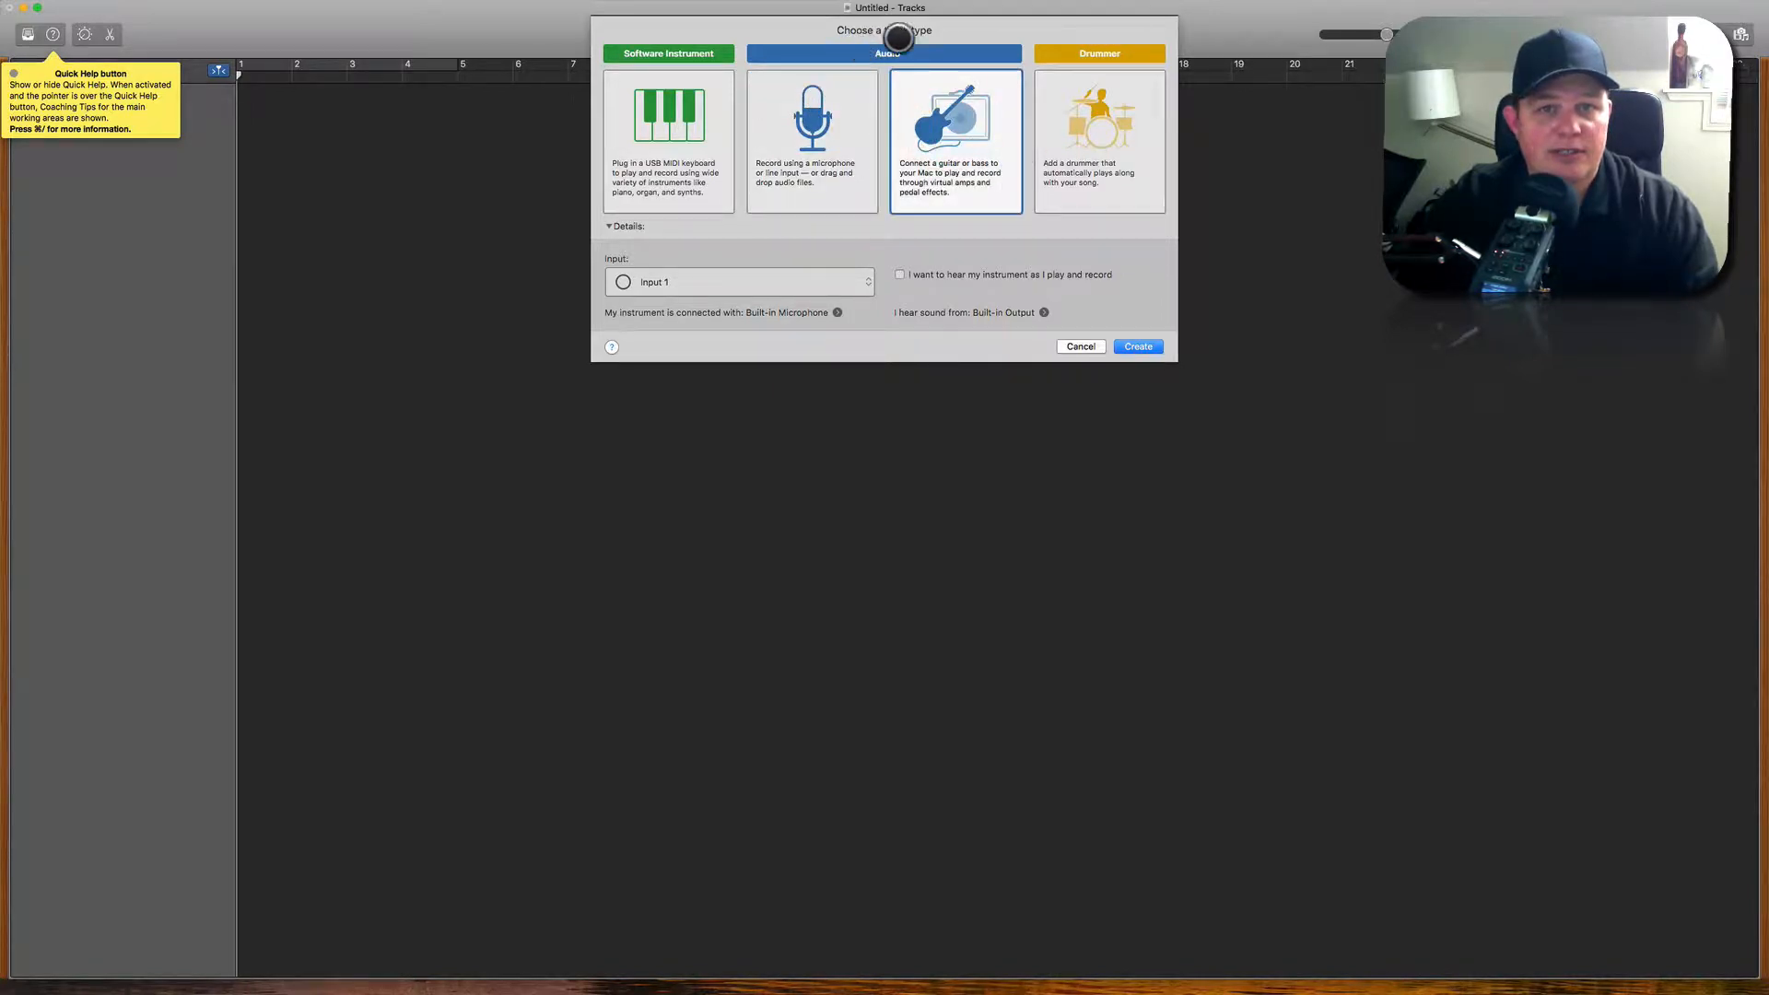
pyautogui.click(813, 148)
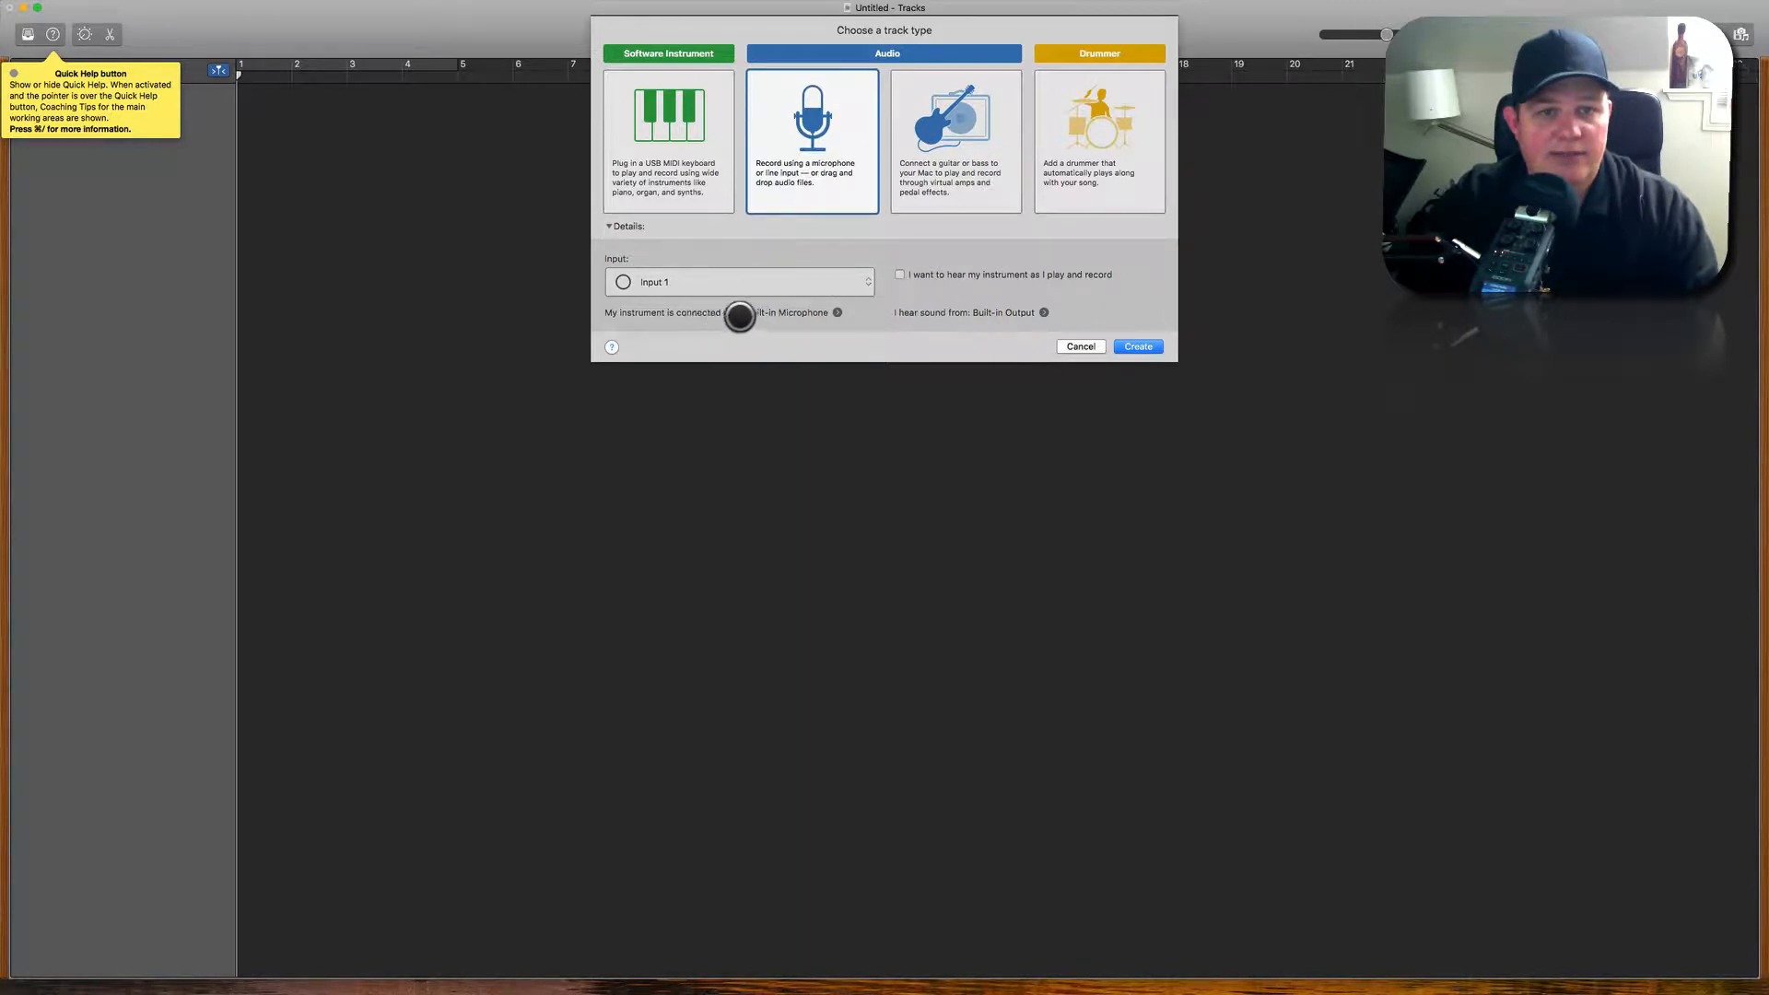
pyautogui.click(682, 282)
pyautogui.click(684, 284)
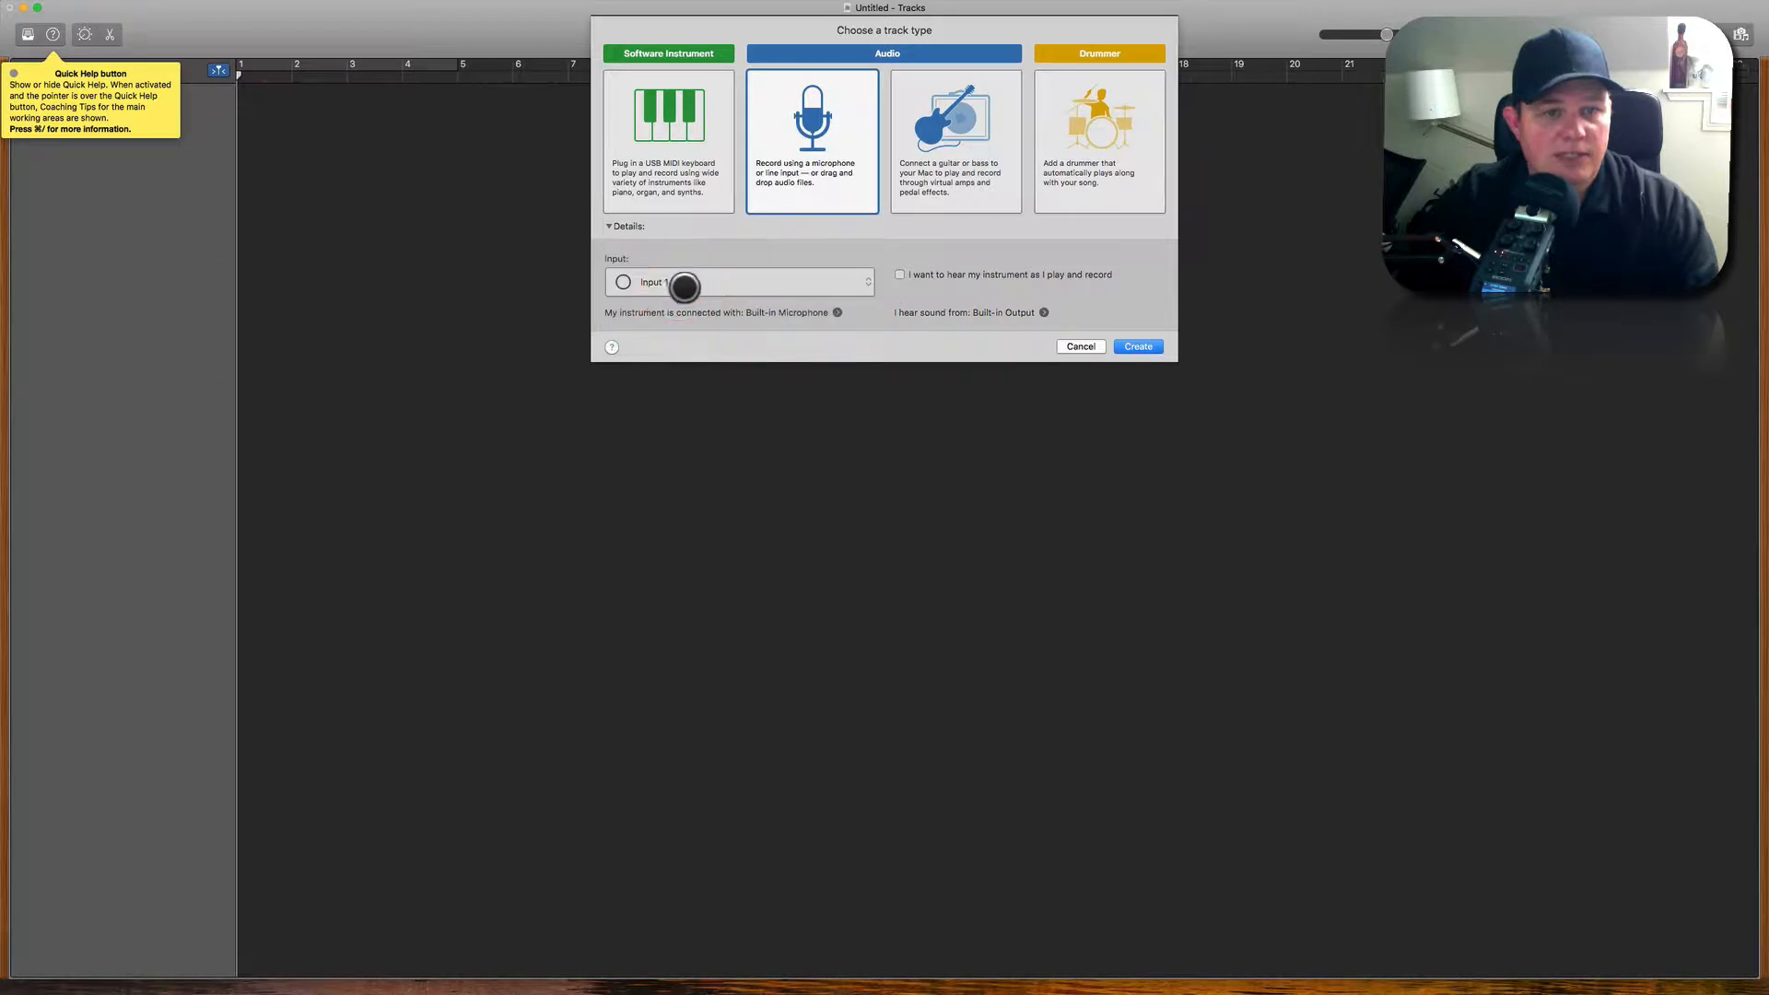
pyautogui.click(1136, 347)
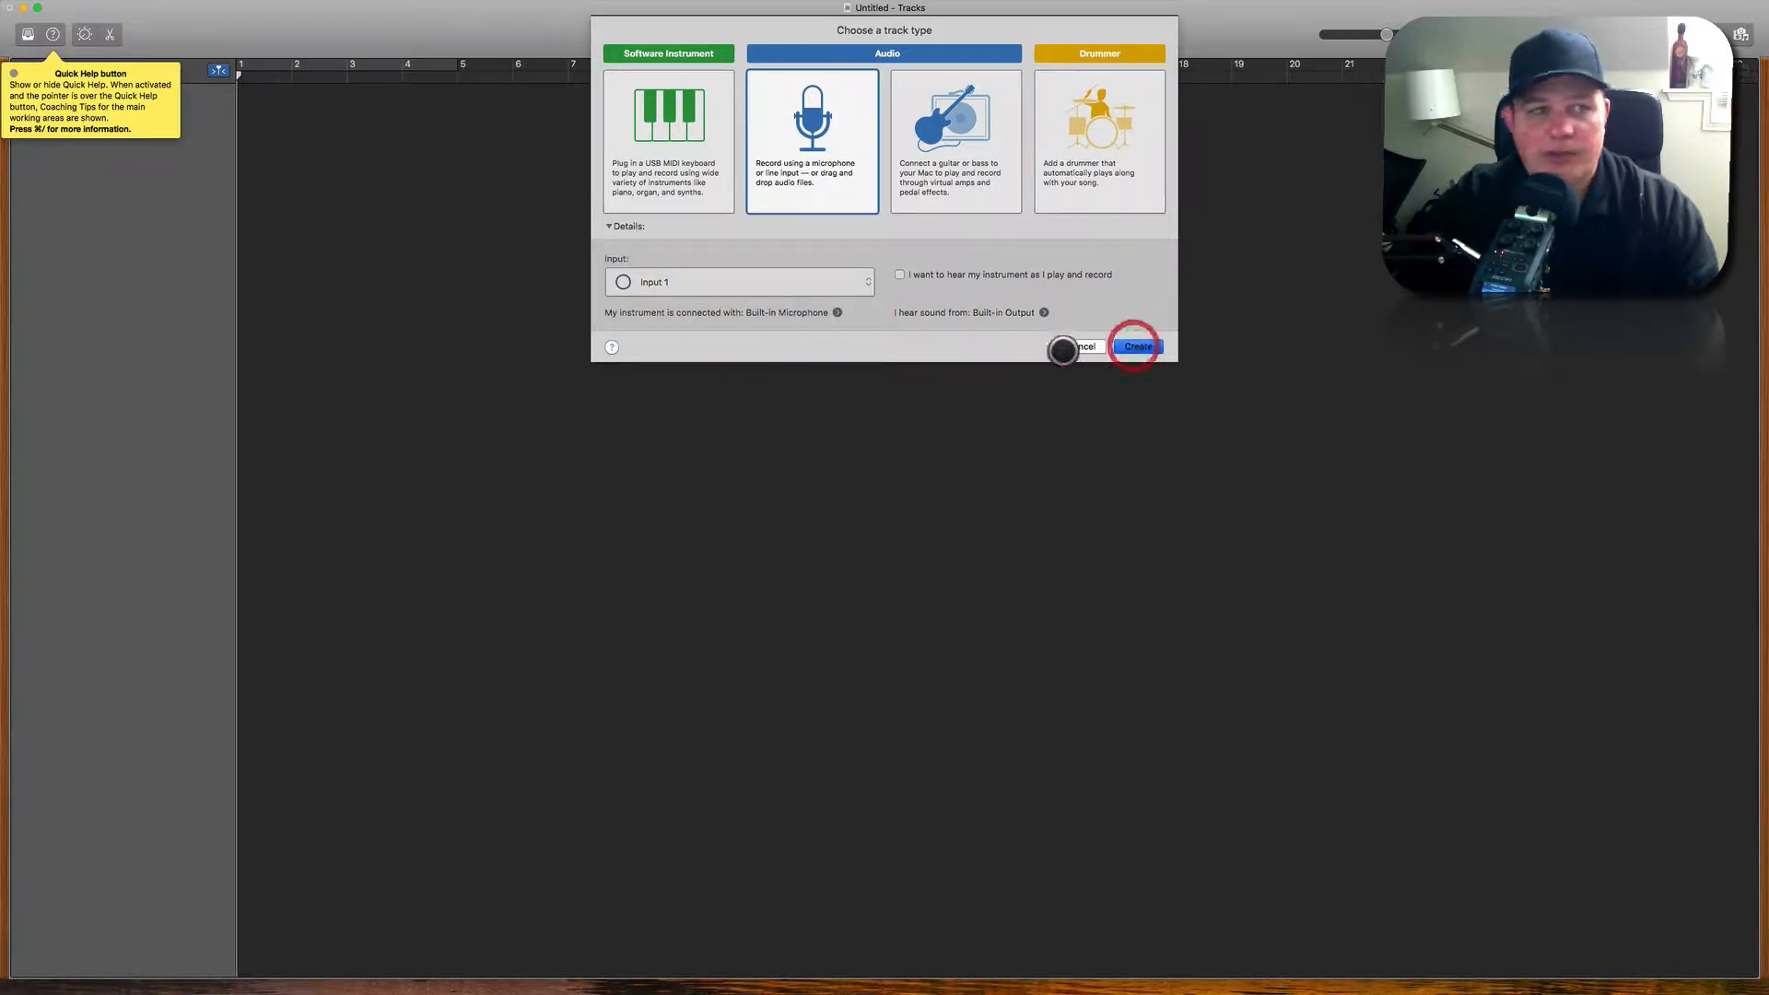
pyautogui.click(512, 378)
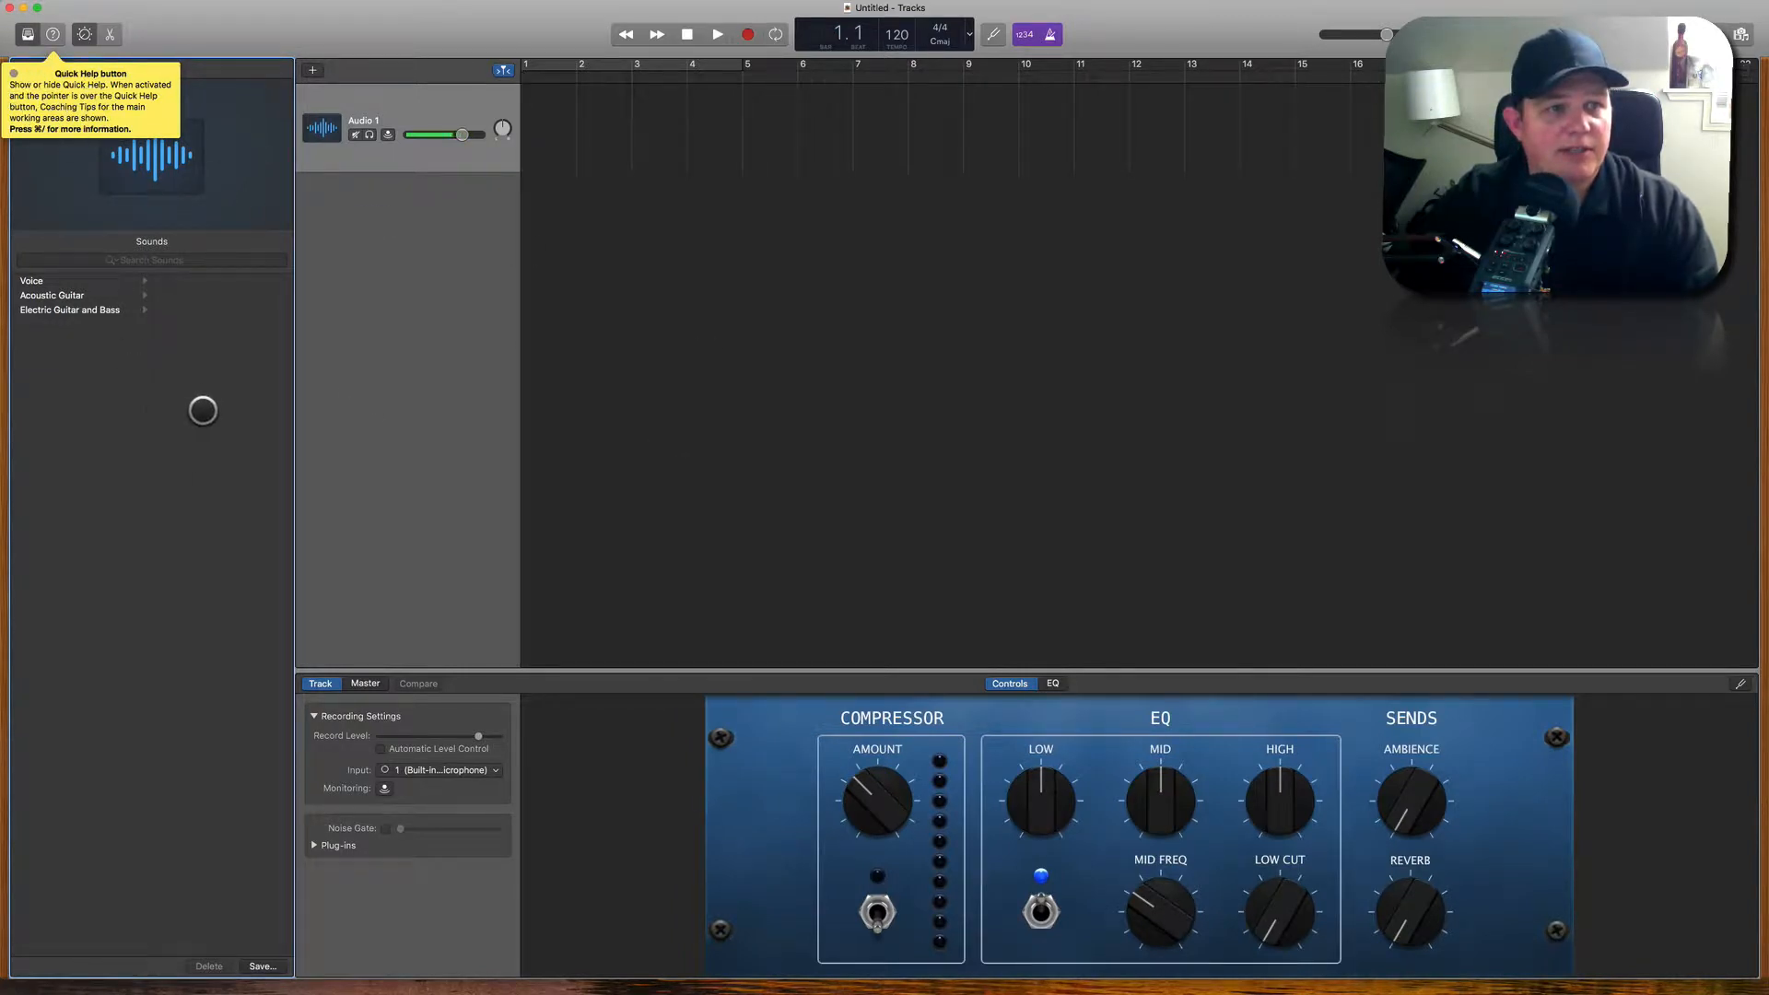
# Step: Hide the Quick Help tips, the sound Library and the Smart Controls so that only the tracks area remains
pyautogui.click(93, 314)
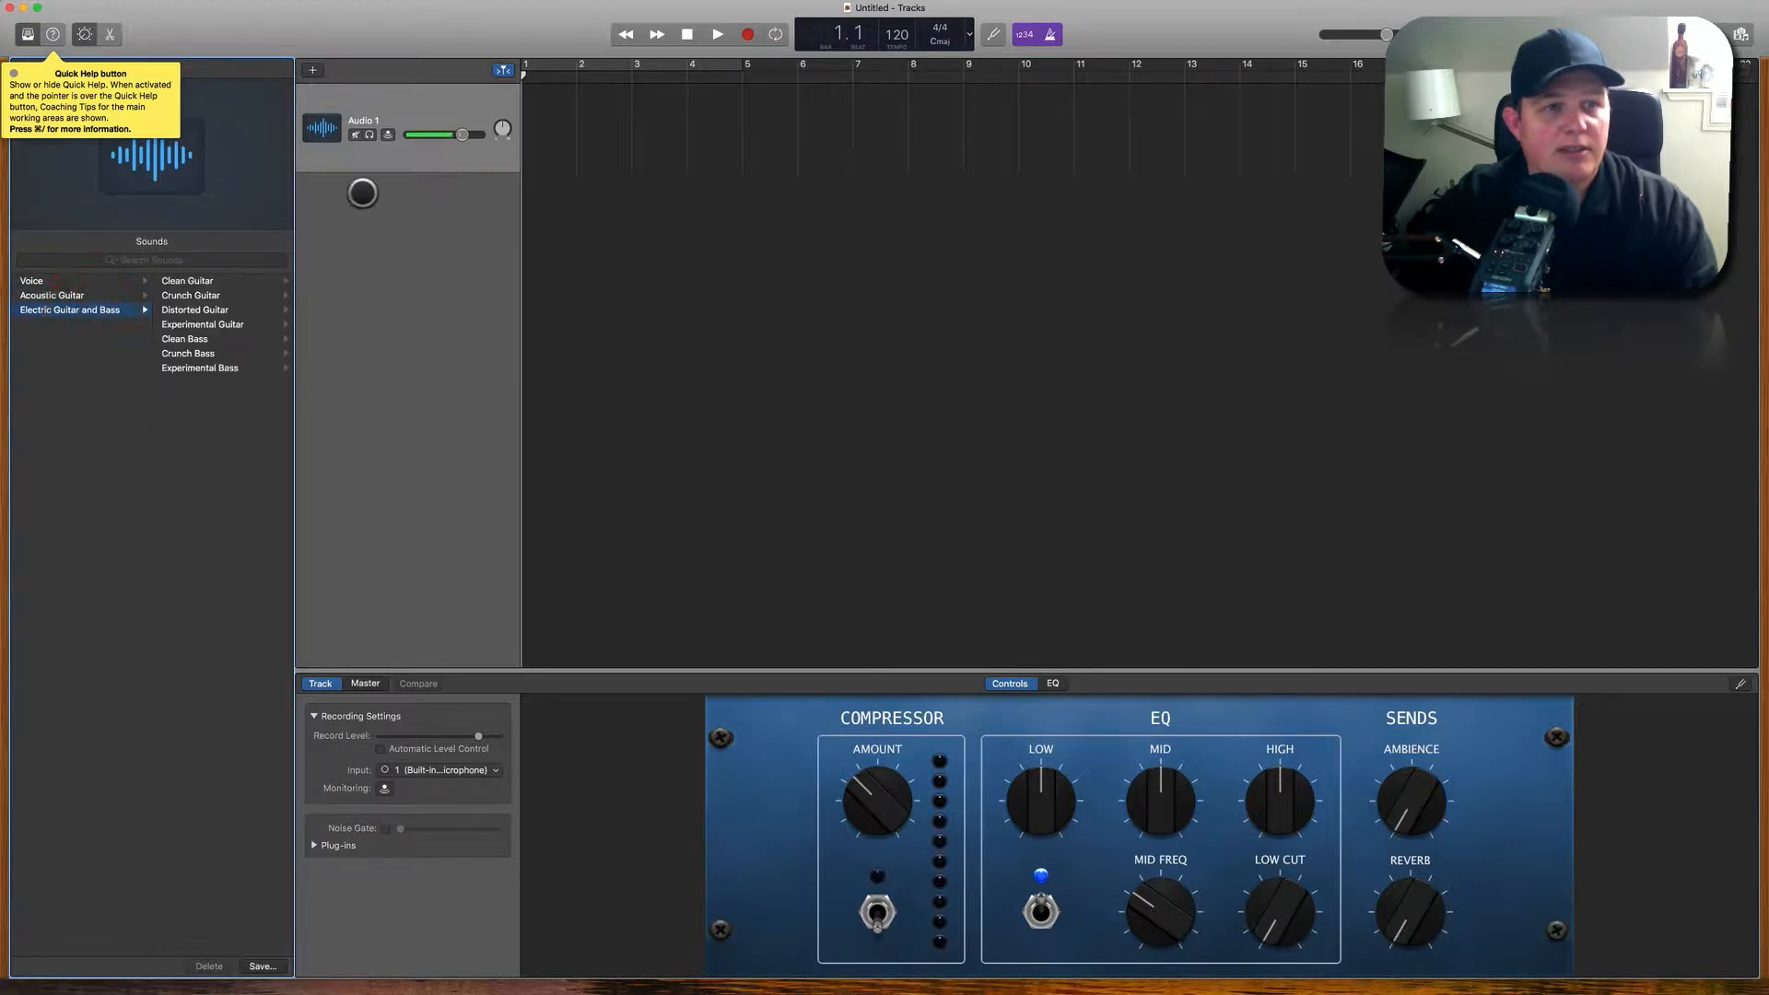
pyautogui.click(364, 193)
pyautogui.click(367, 89)
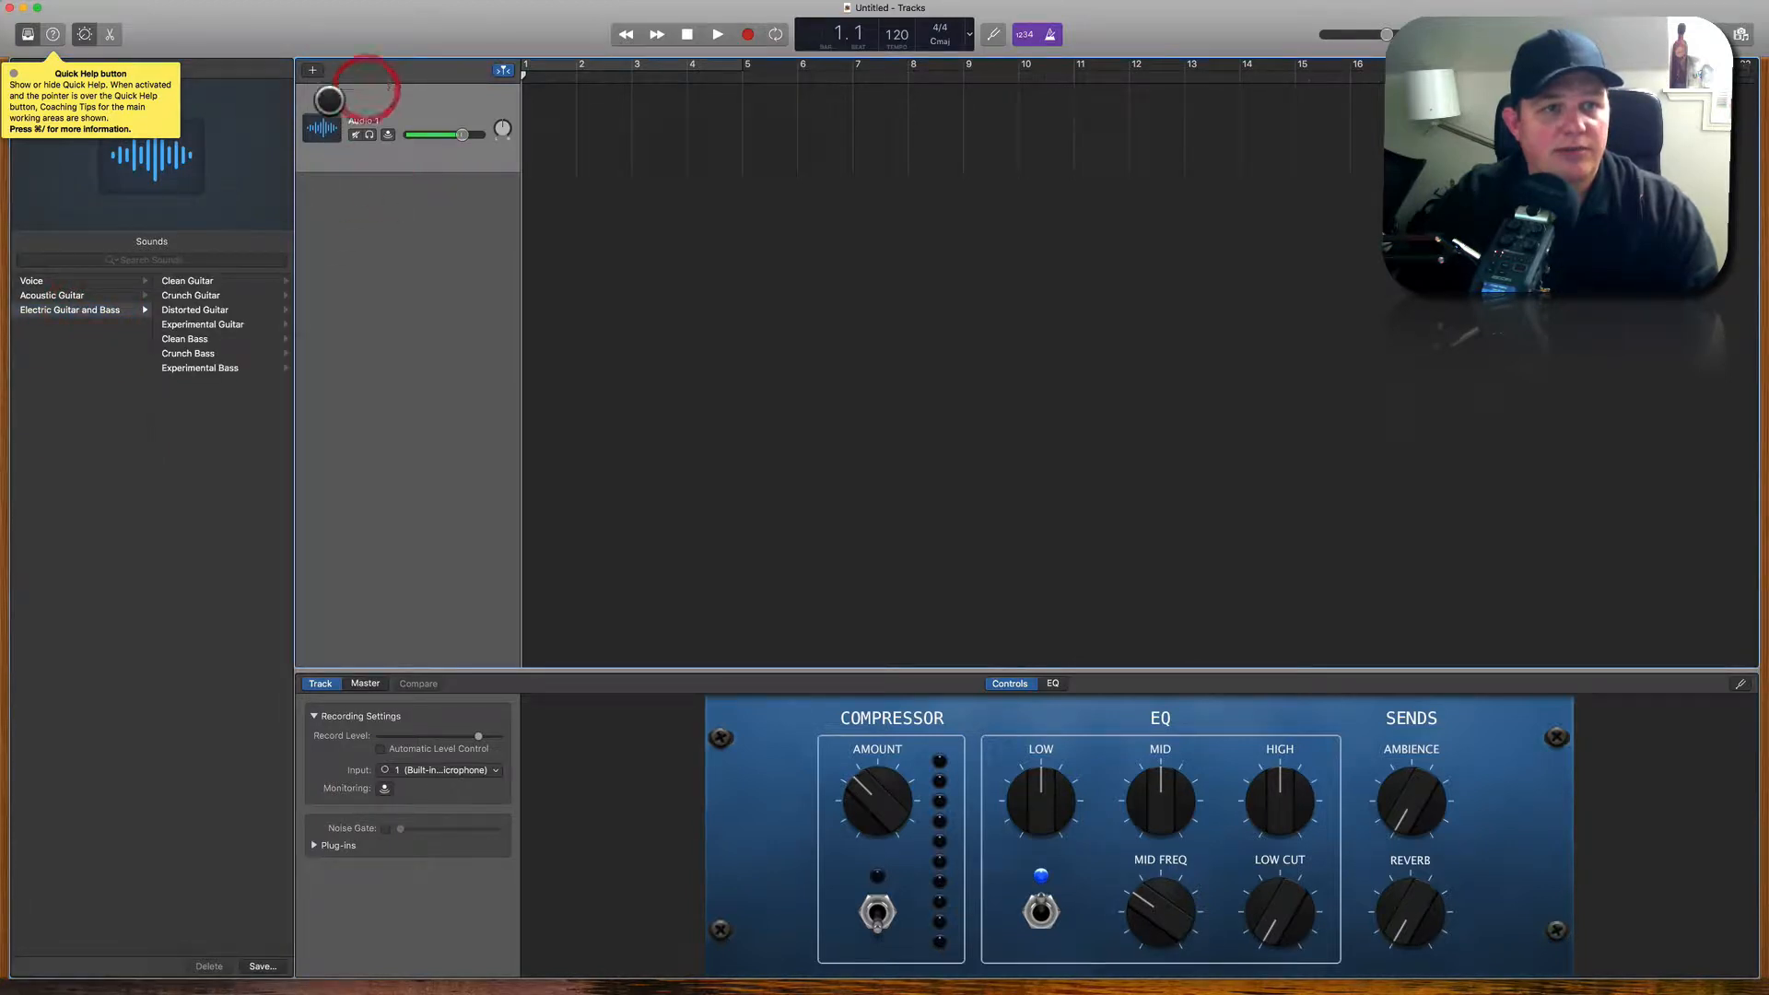
pyautogui.click(53, 35)
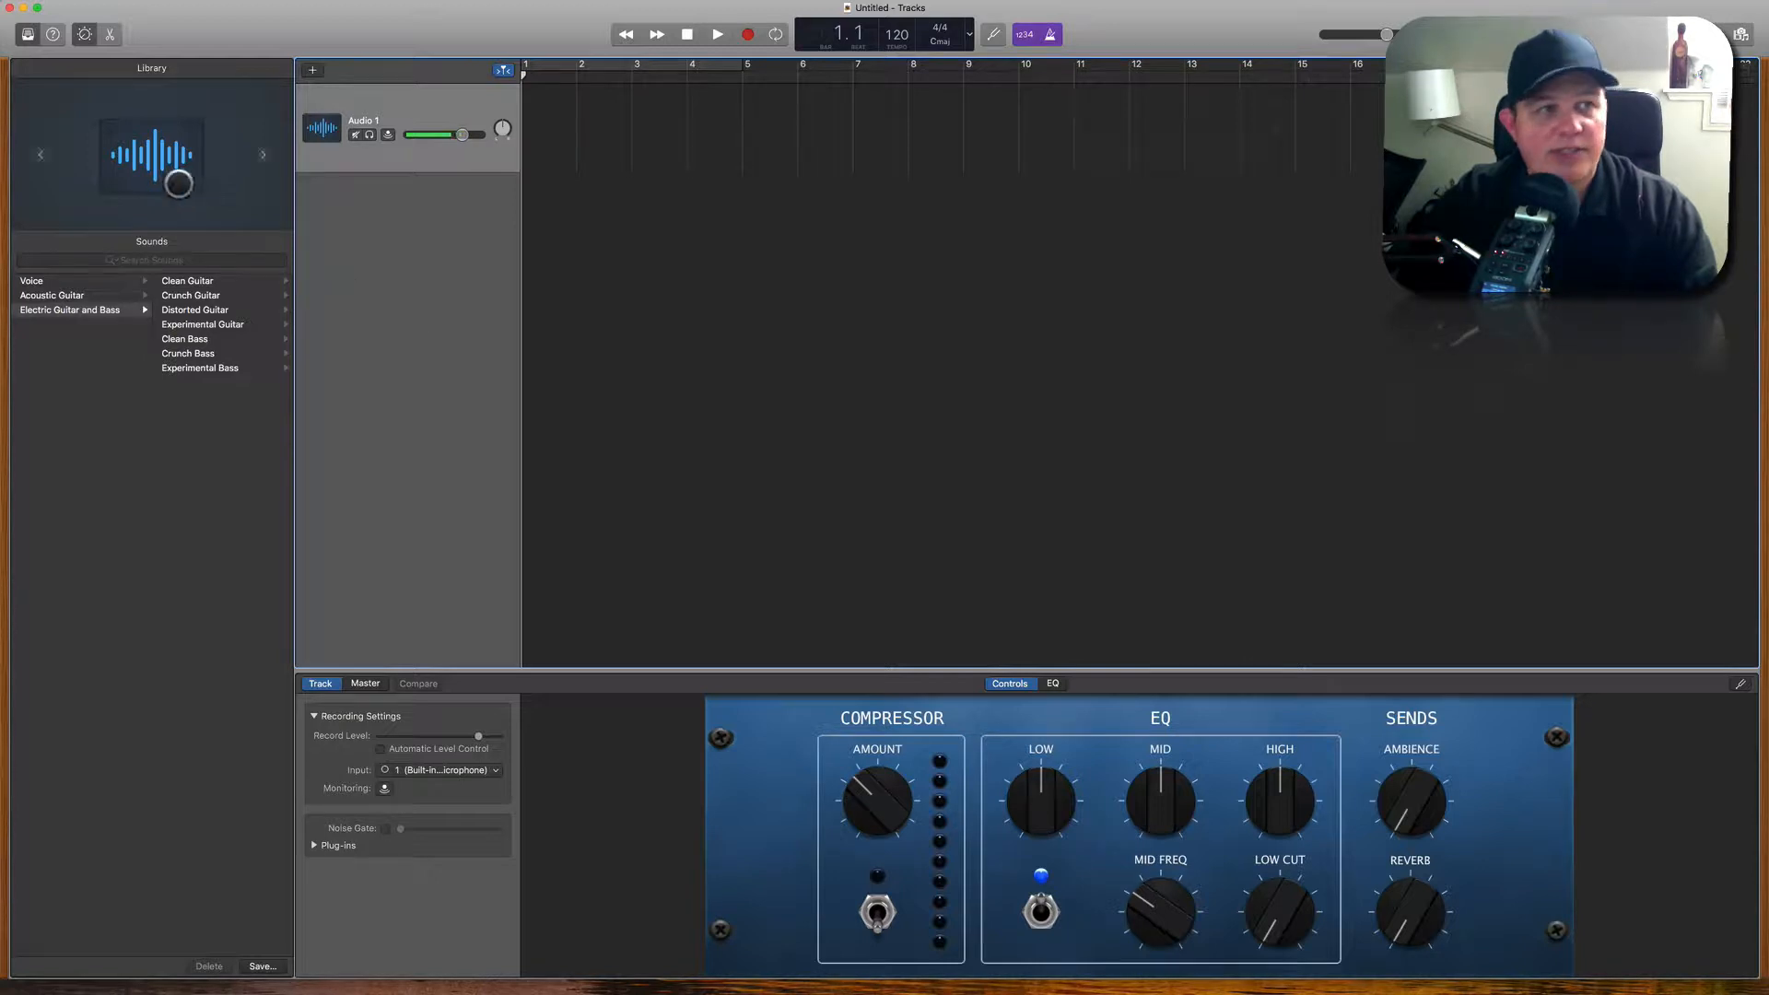
pyautogui.click(23, 37)
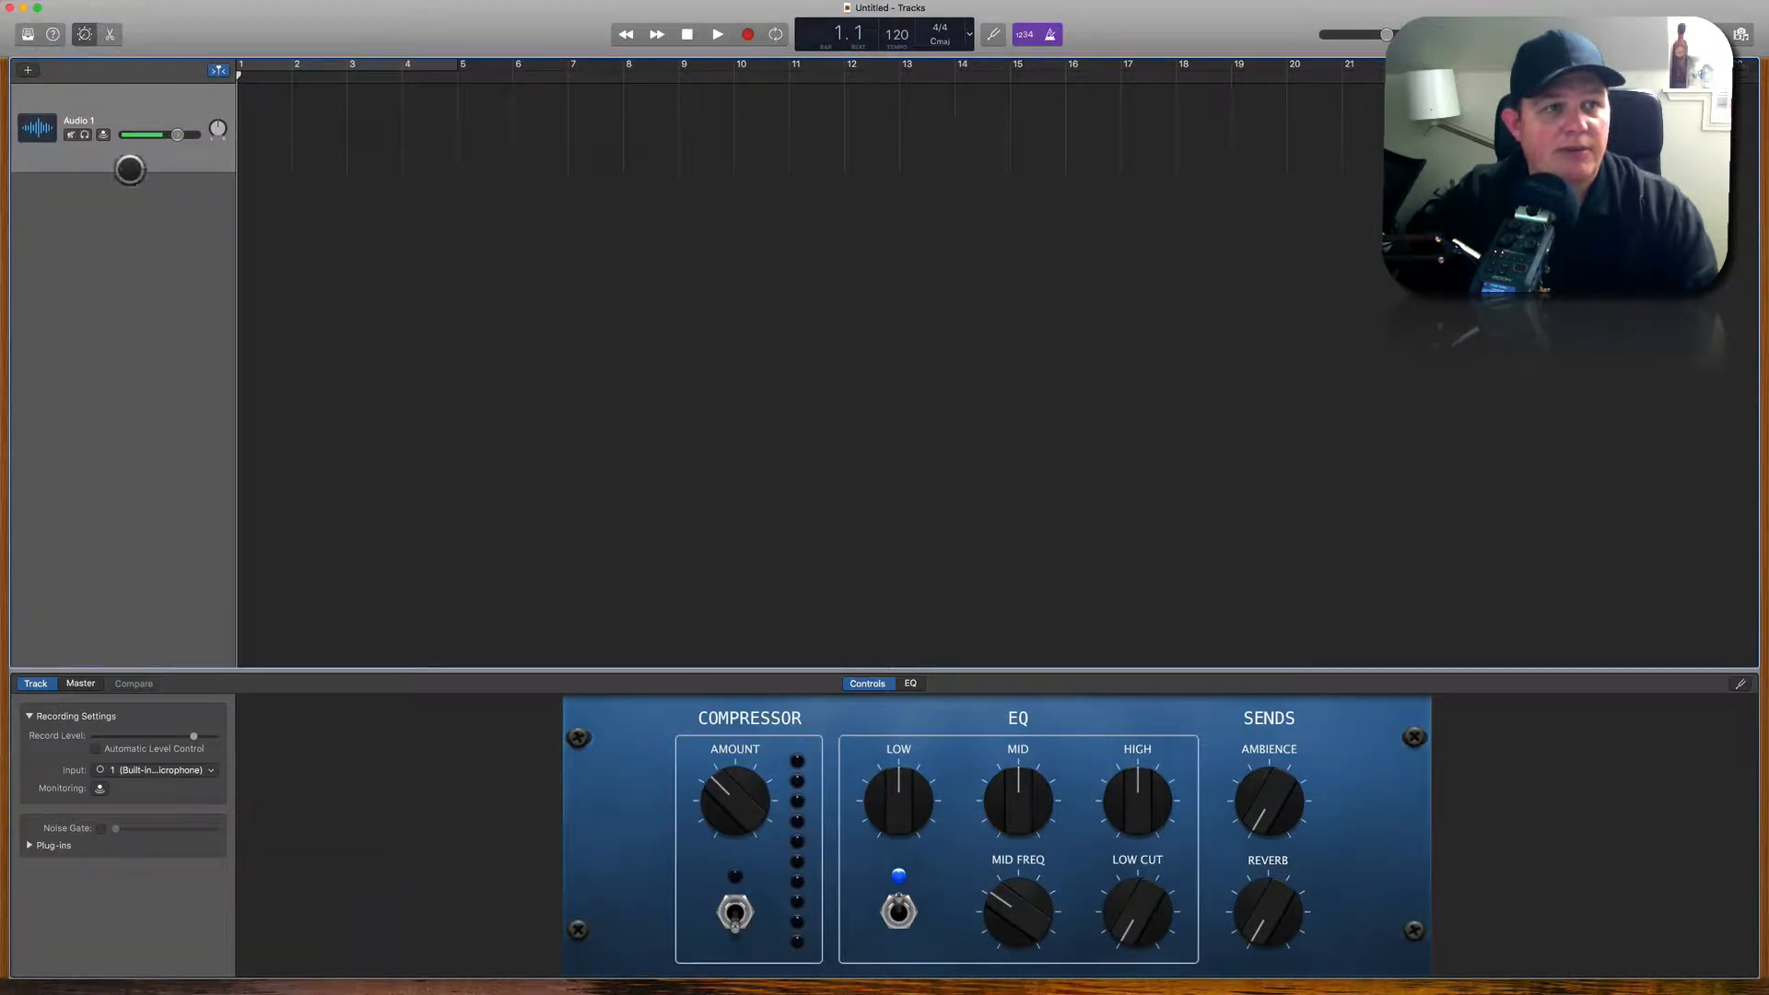
pyautogui.click(86, 34)
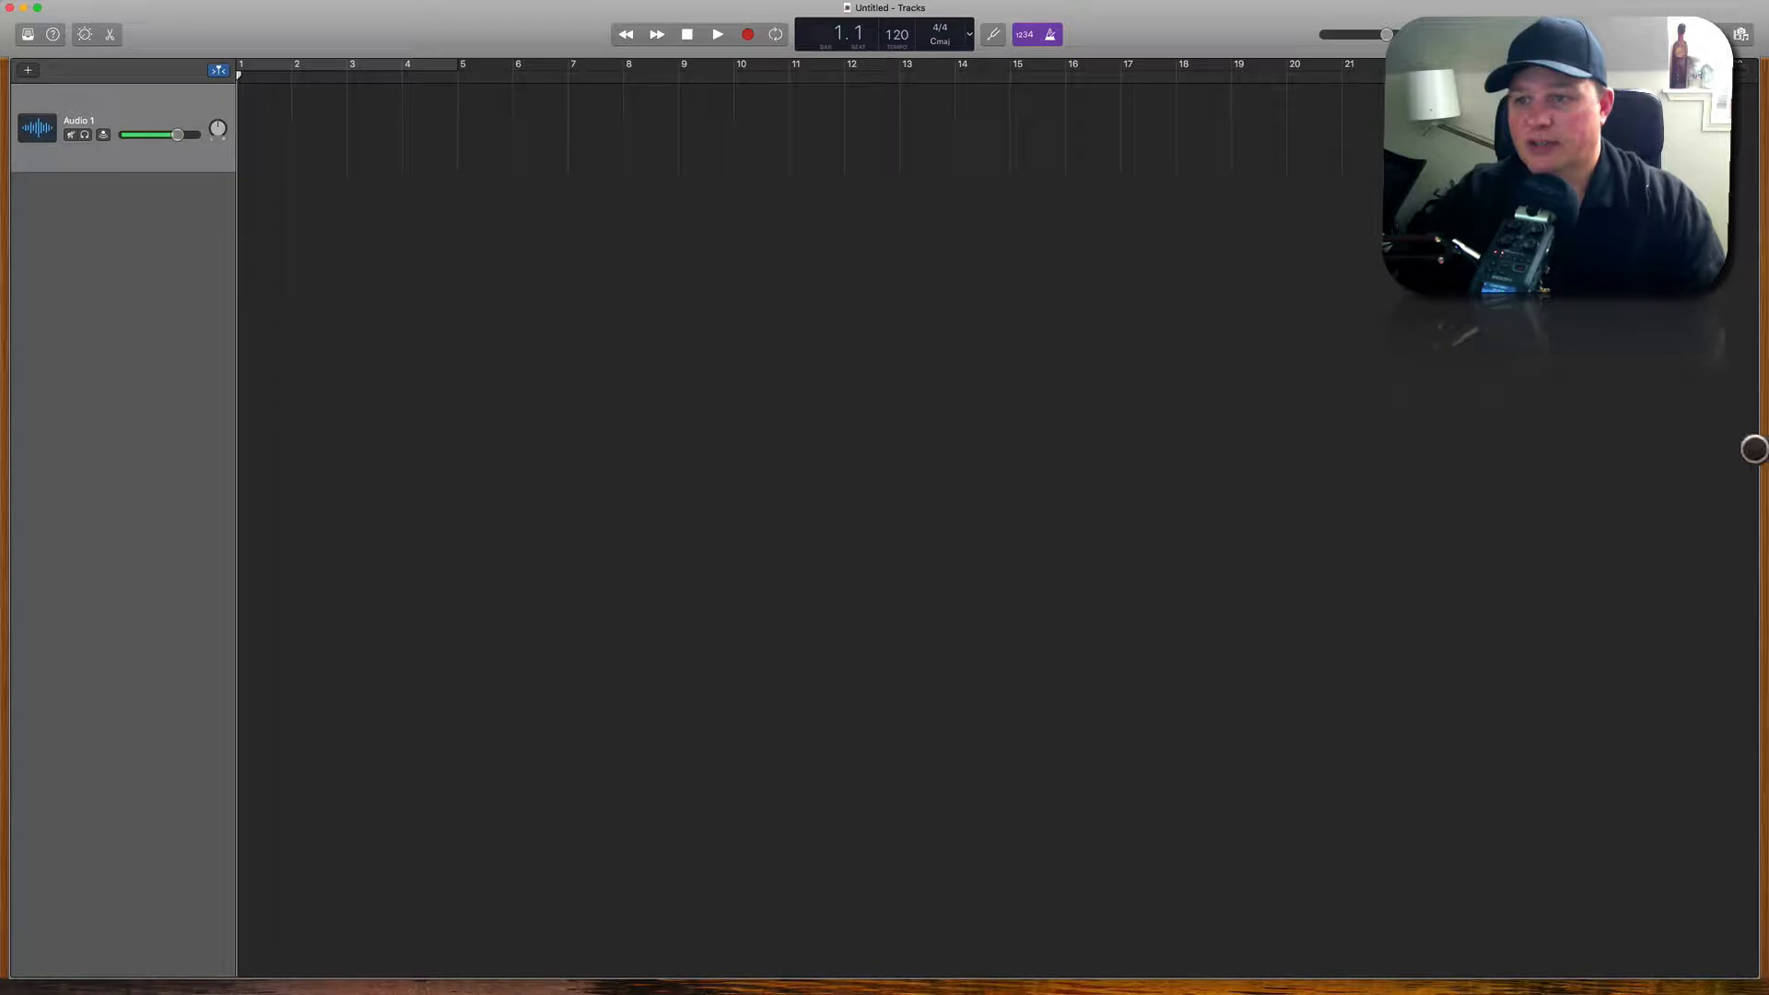
# Step: Narrow the project window, switch to Finder and place its window beside the tracks area with the source files accessible
pyautogui.moveTo(1760, 467); pyautogui.dragTo(1321, 497)
pyautogui.press('super+Tab')
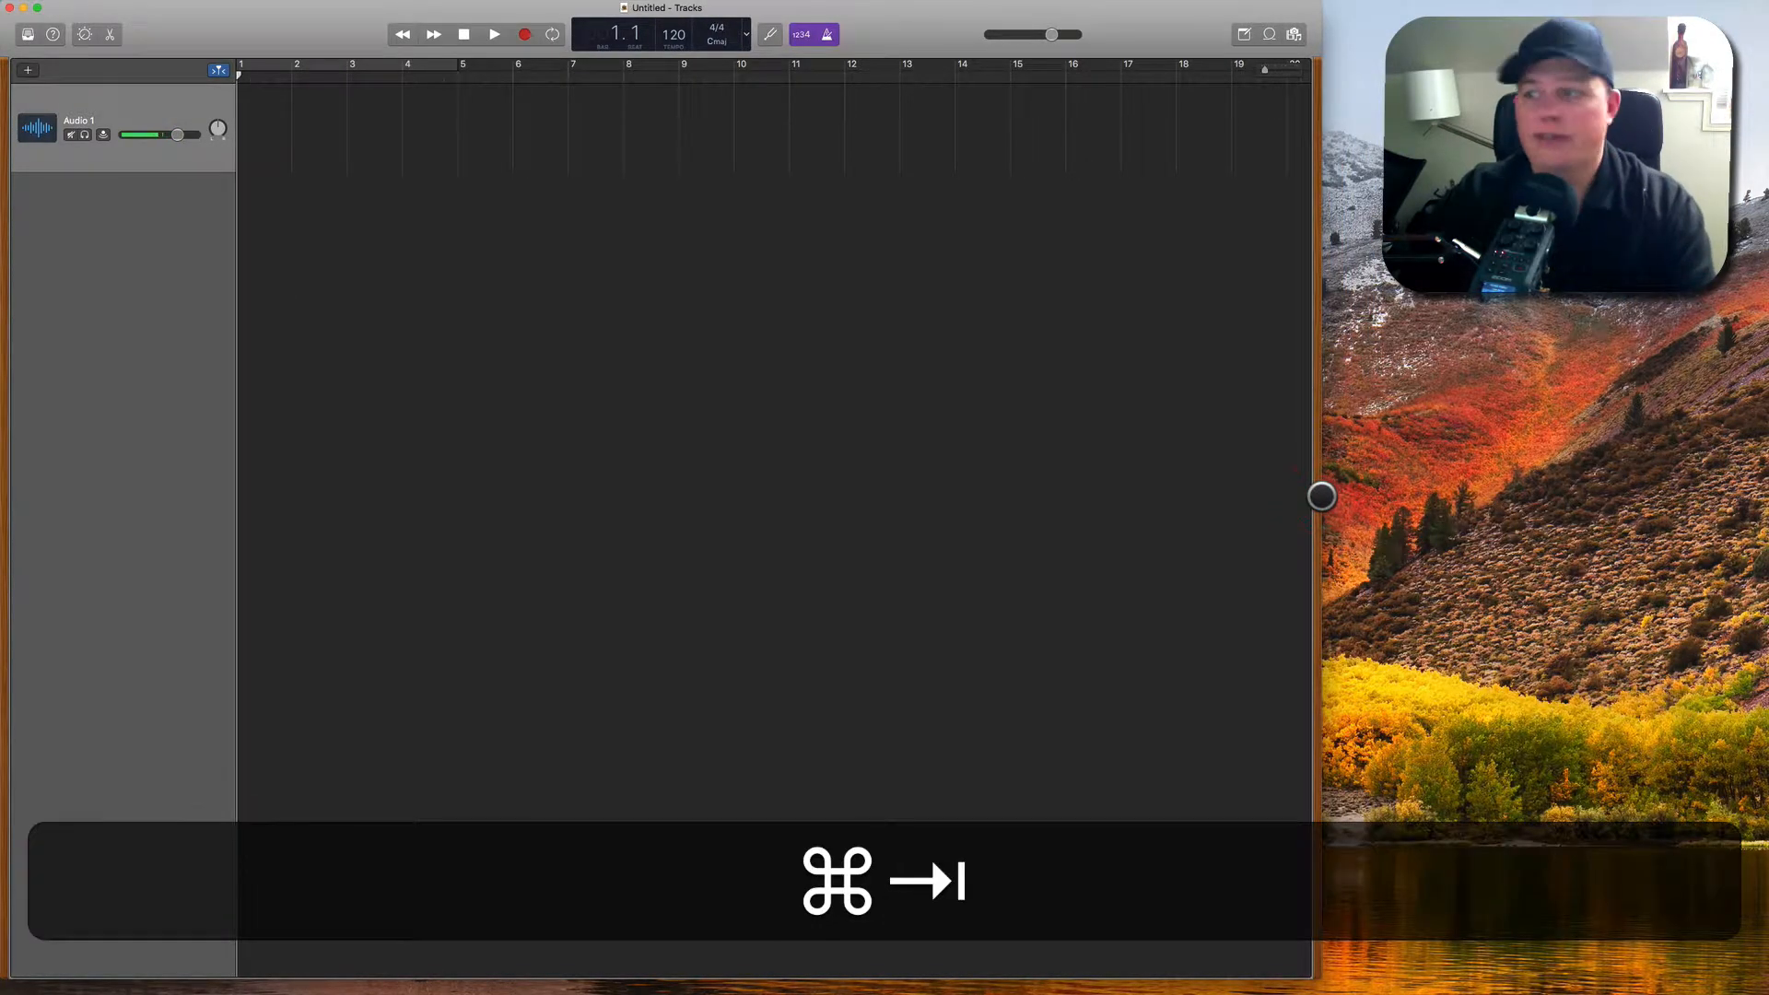
pyautogui.moveTo(725, 590); pyautogui.dragTo(1227, 307)
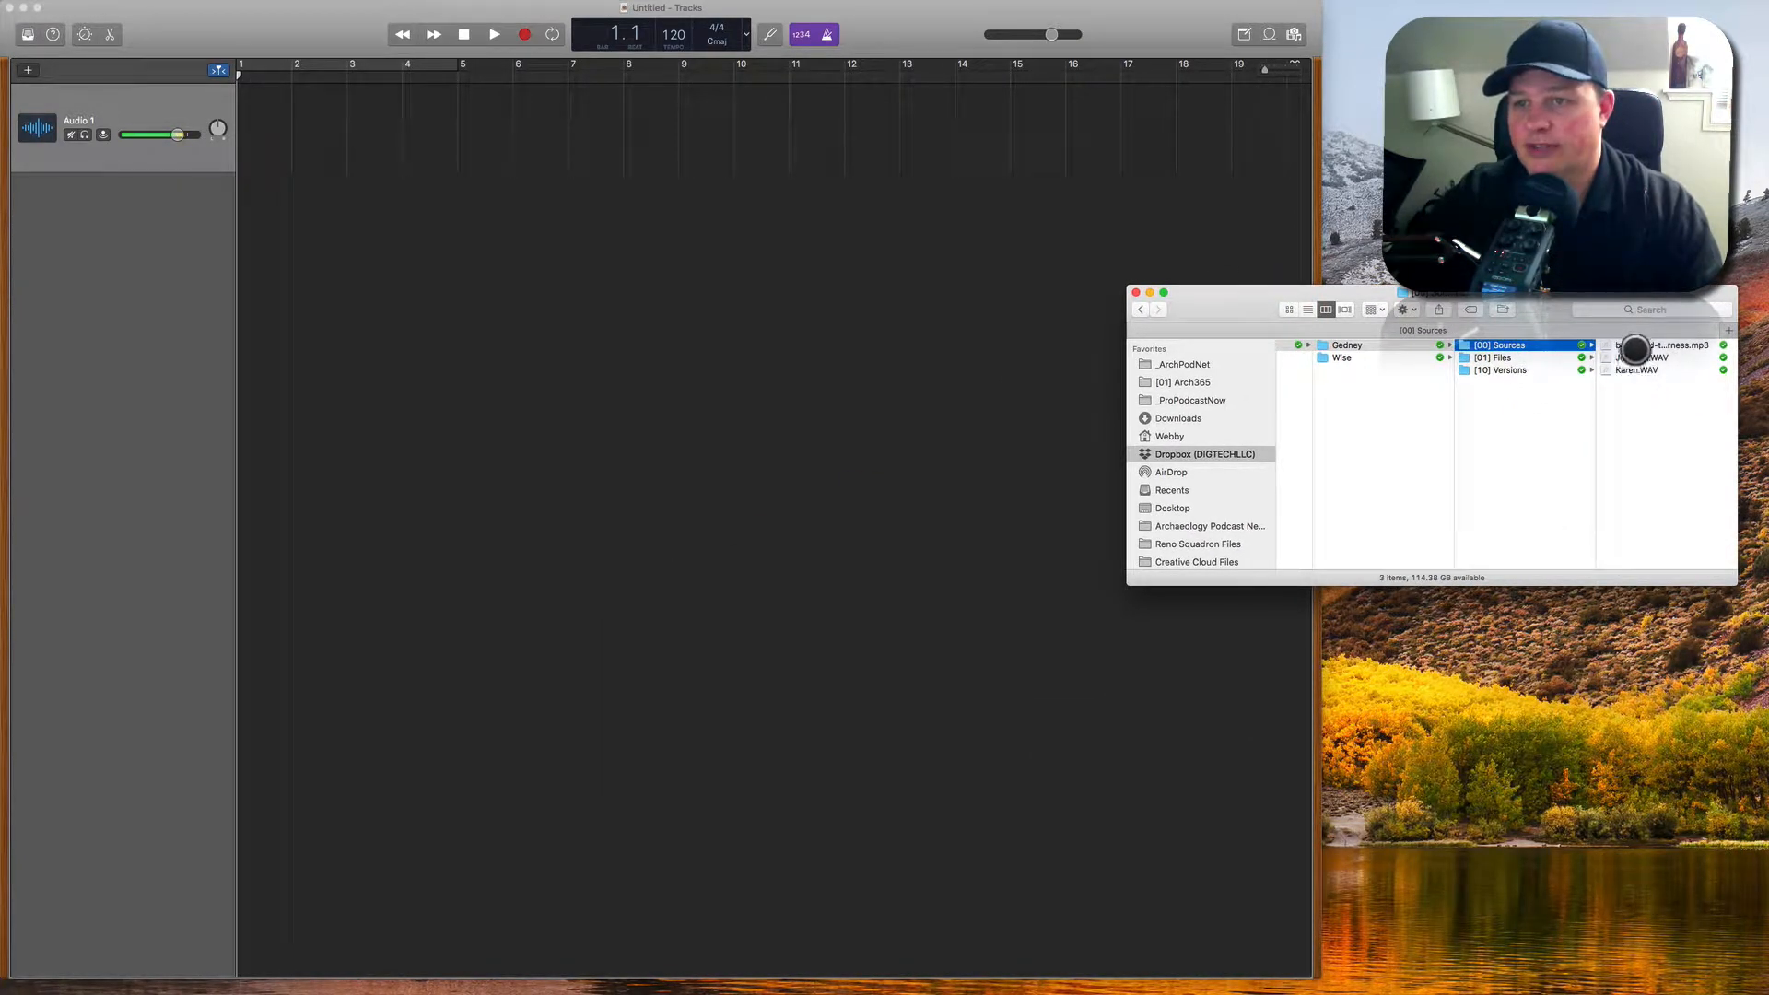
# Step: Import Karen.WAV onto the empty audio track and Johanna.WAV onto a new track below it, both starting at bar 1 beat 3
pyautogui.click(1630, 369)
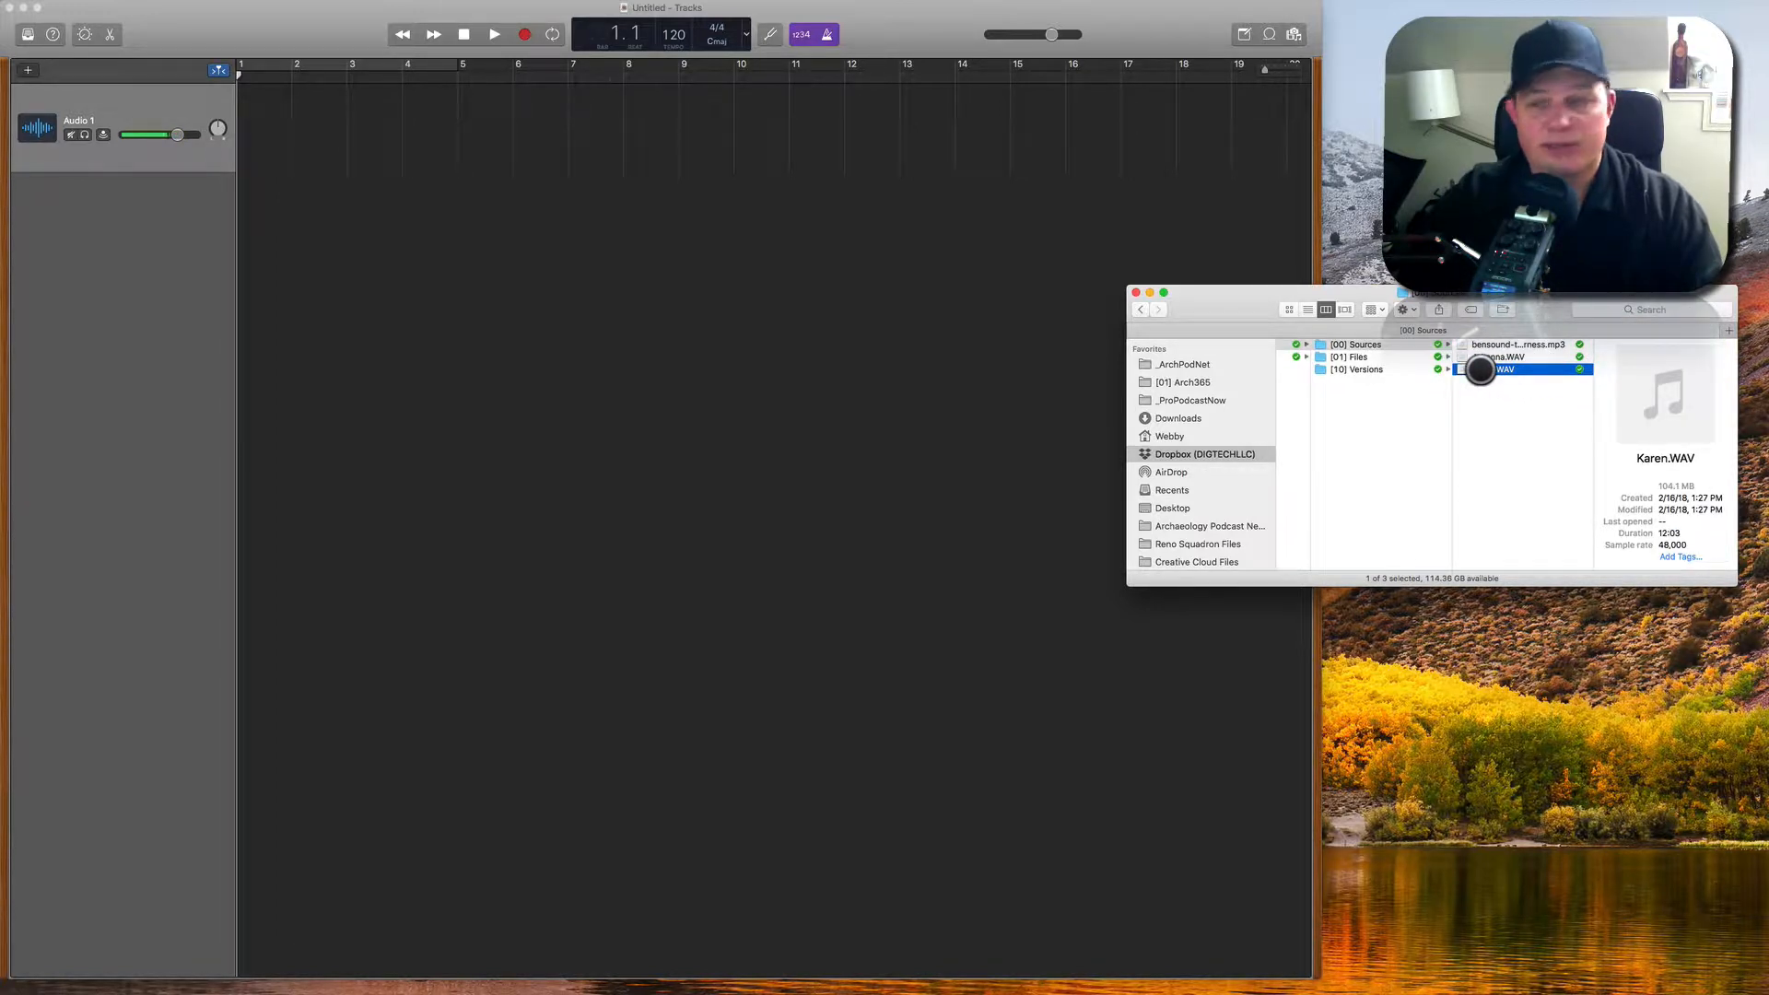
pyautogui.moveTo(1481, 370); pyautogui.dragTo(267, 124)
pyautogui.moveTo(520, 411); pyautogui.dragTo(528, 412)
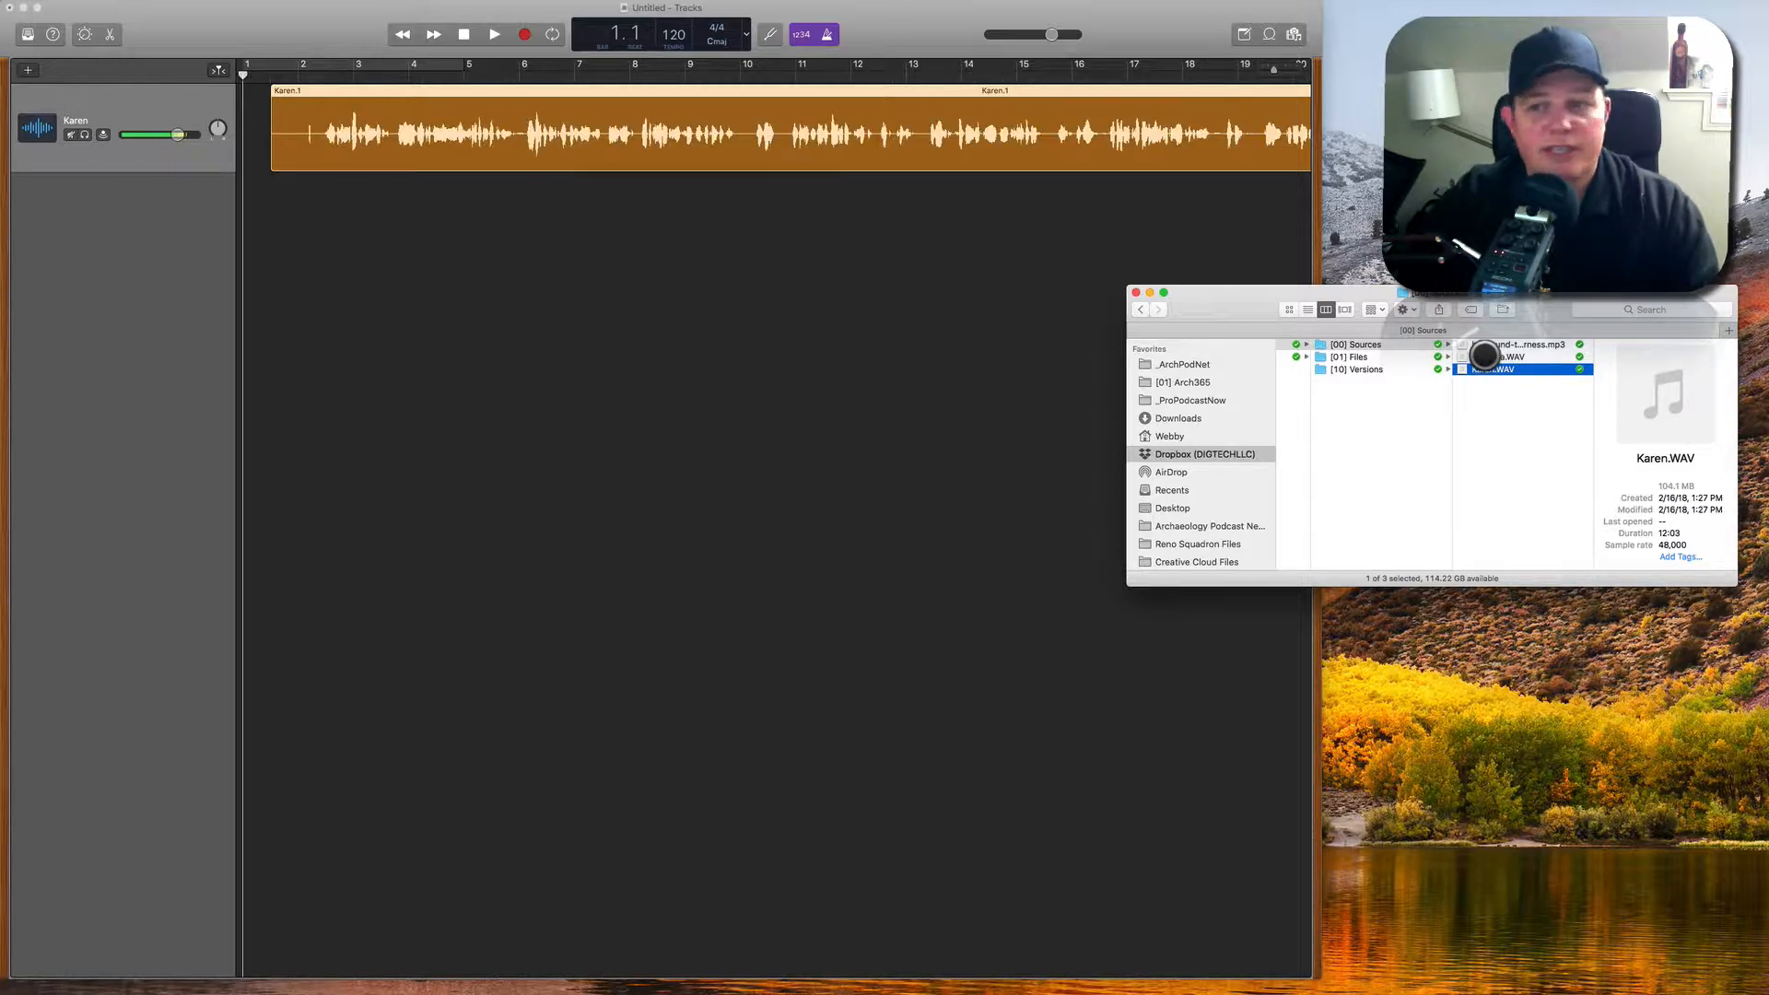
pyautogui.moveTo(1485, 356); pyautogui.dragTo(270, 269)
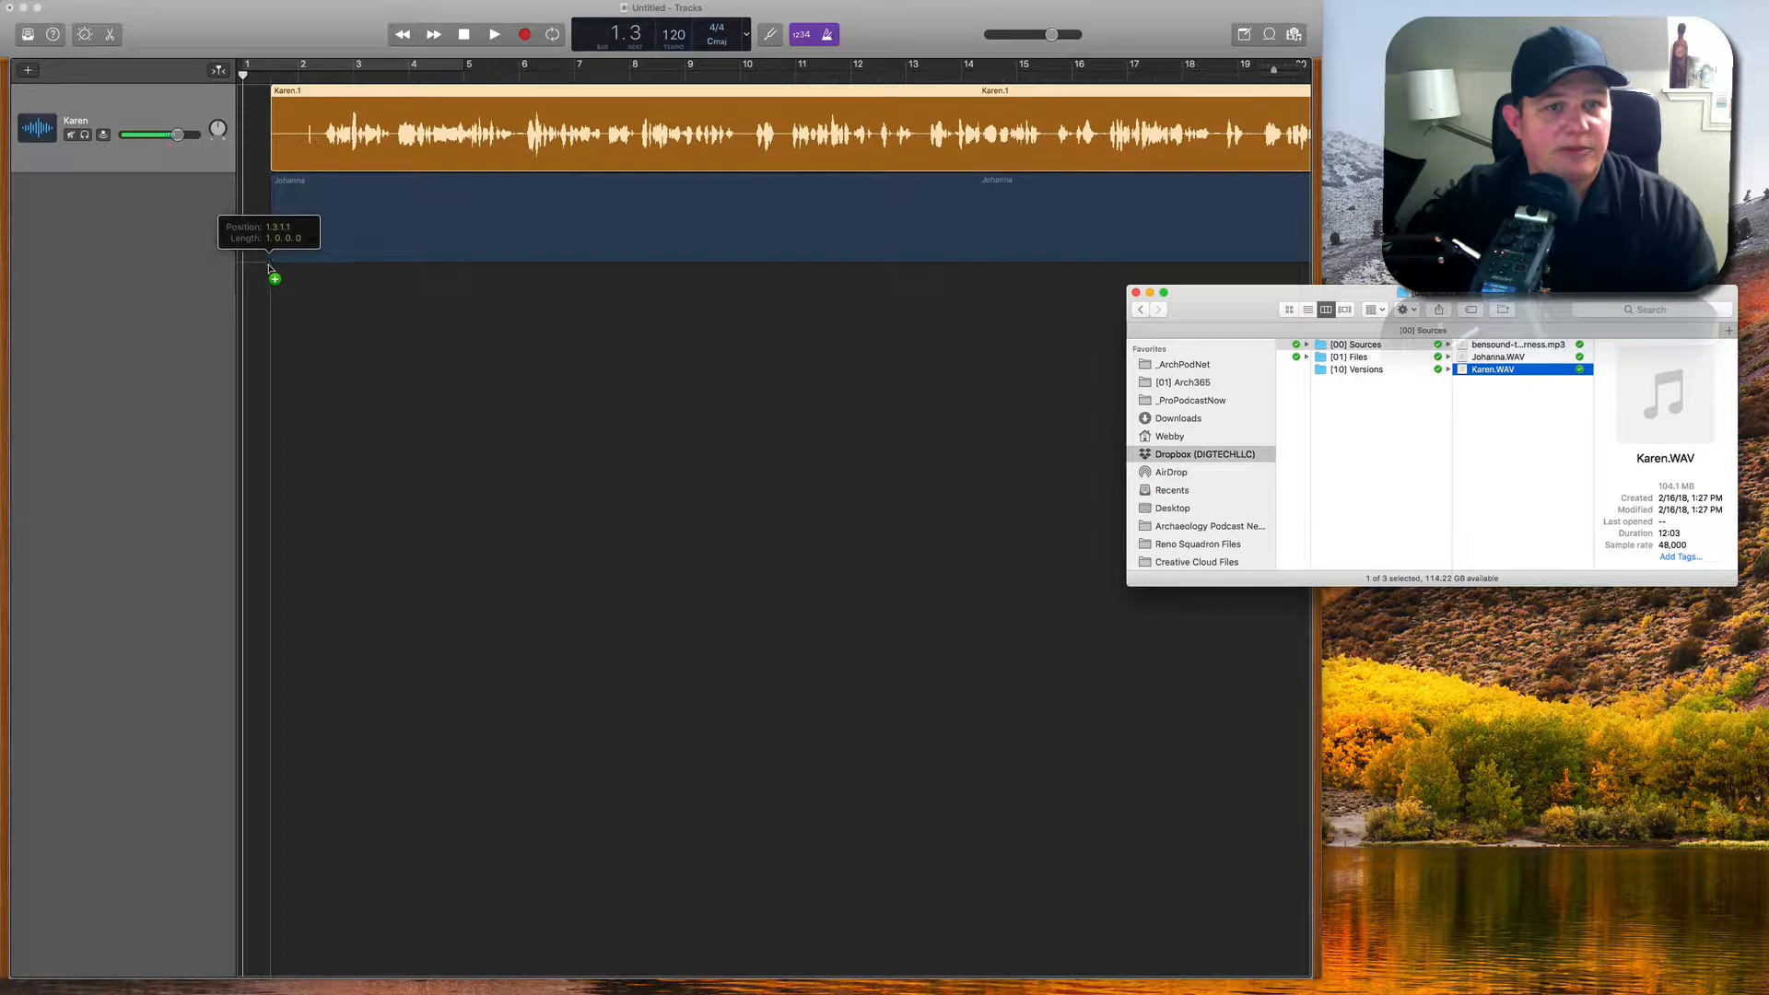
pyautogui.moveTo(341, 451); pyautogui.dragTo(341, 448)
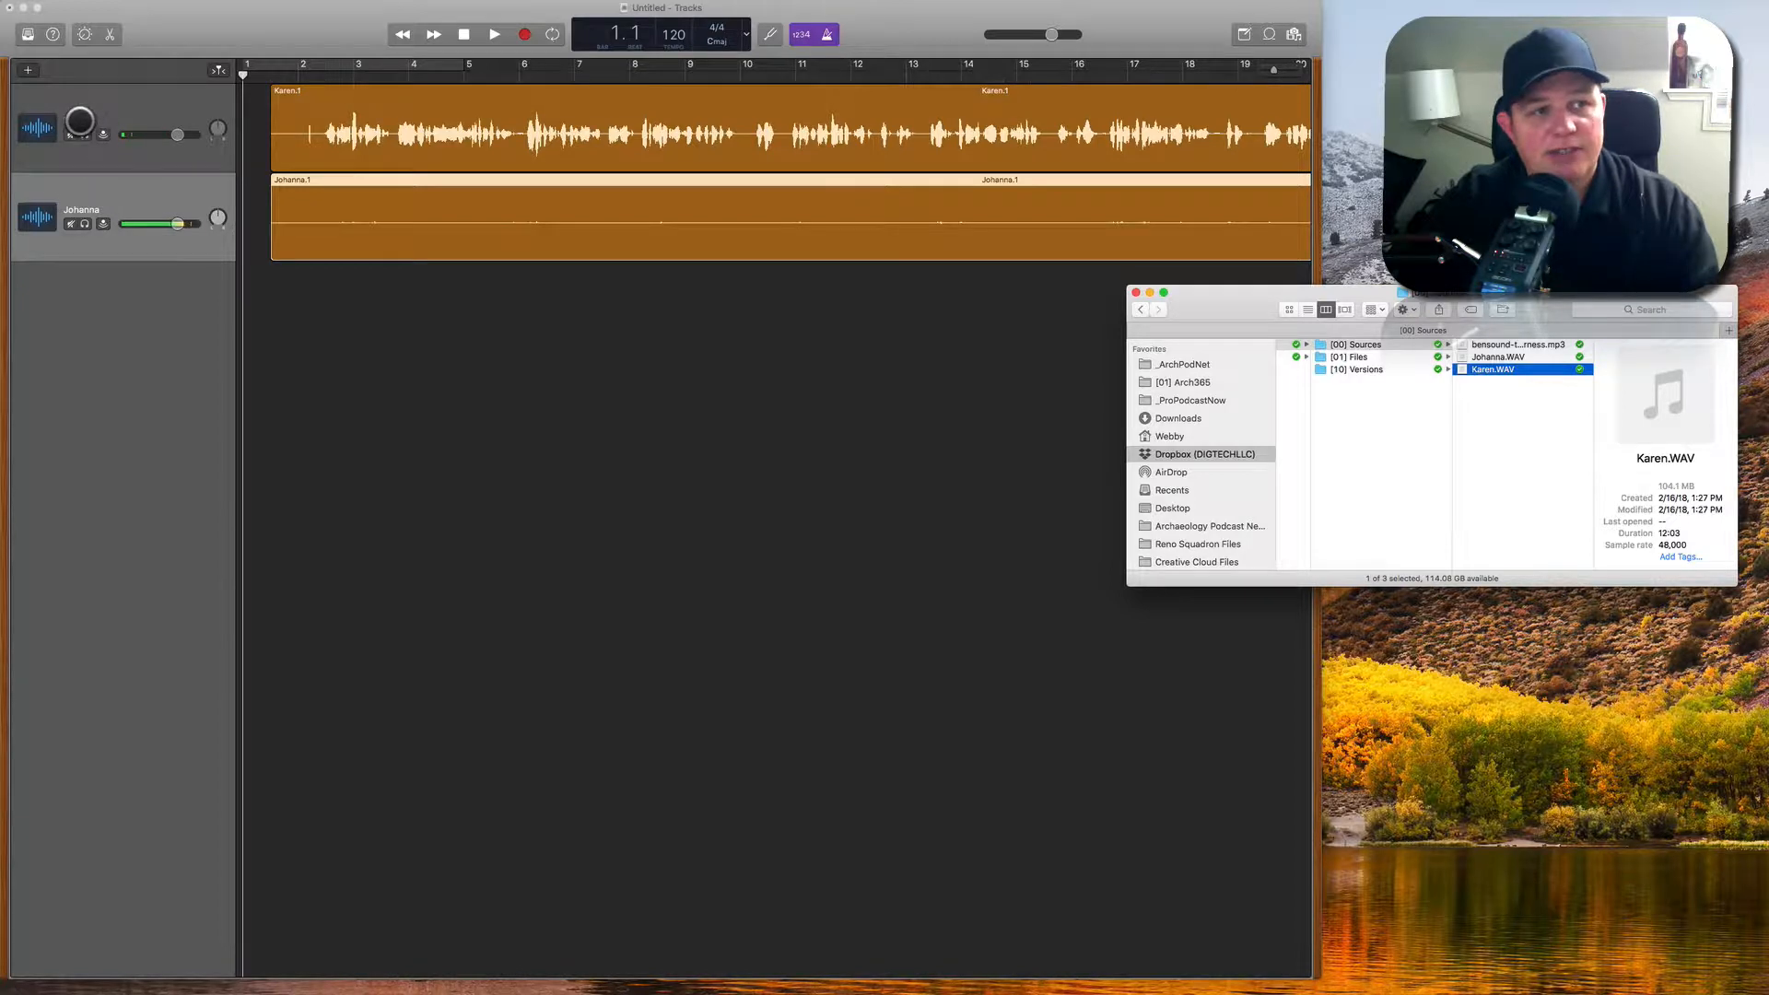
# Step: Rename the first audio track as Host and the second audio track as Guest
pyautogui.click(79, 121)
pyautogui.doubleClick(72, 120)
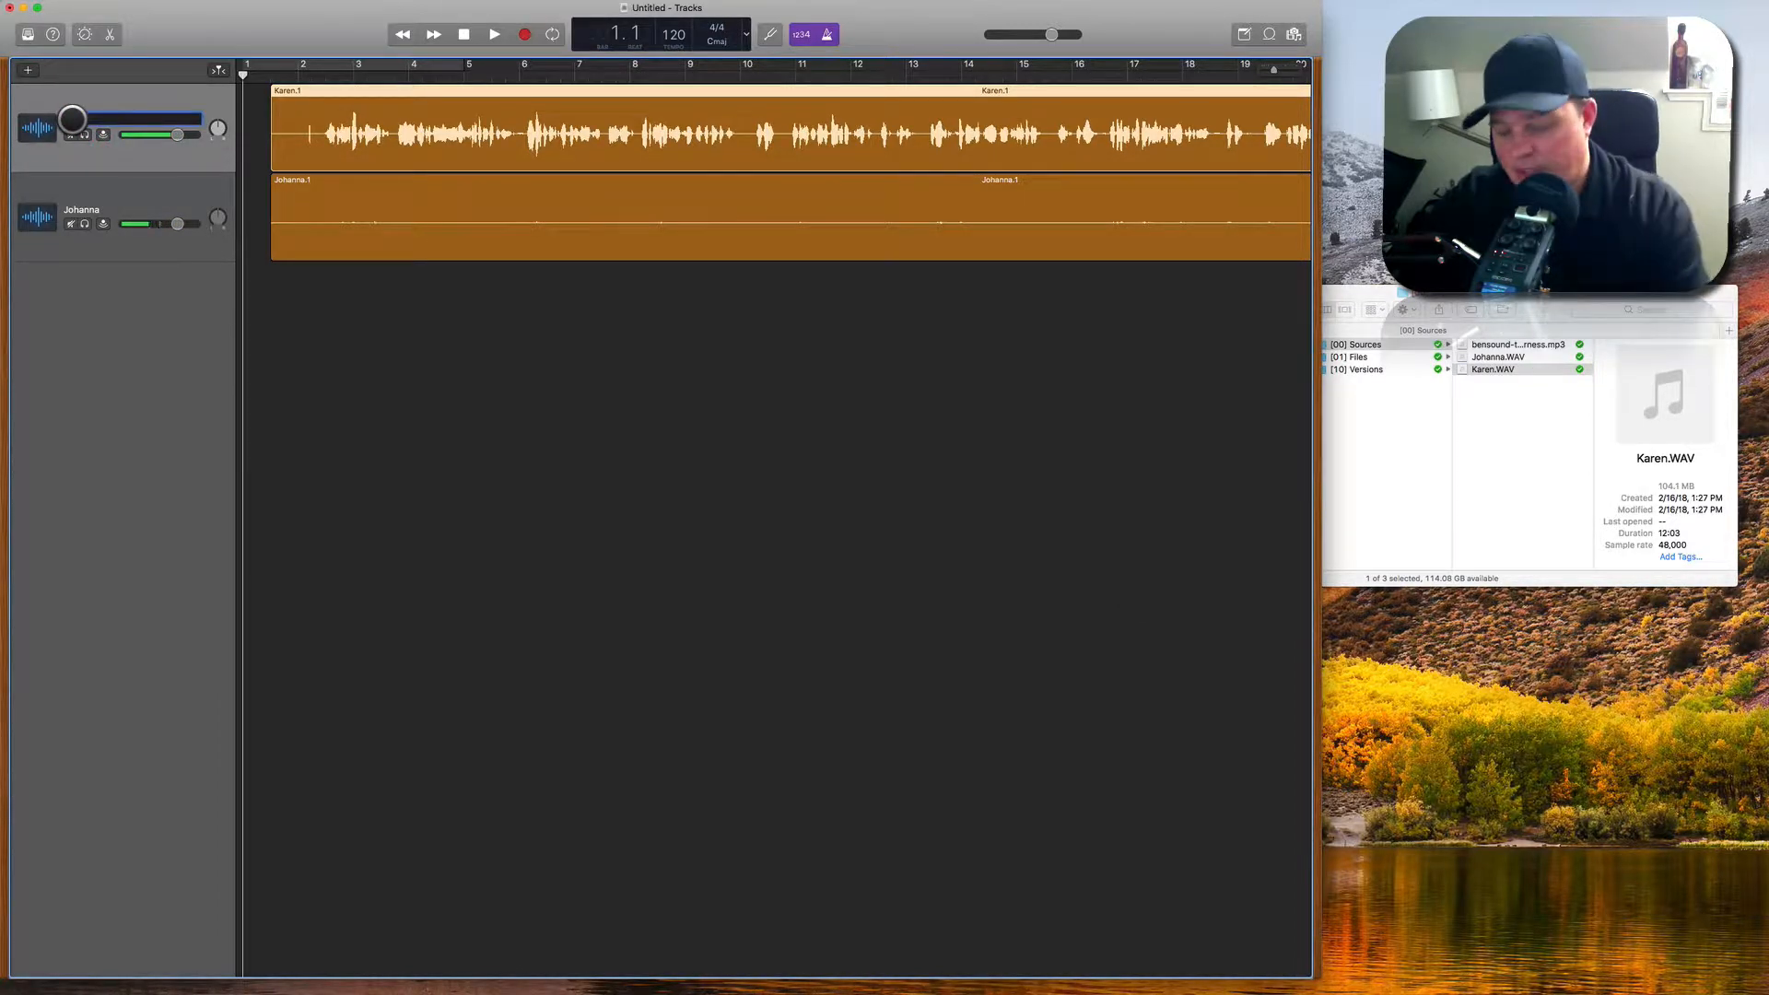
pyautogui.write('Host')
pyautogui.press('Return')
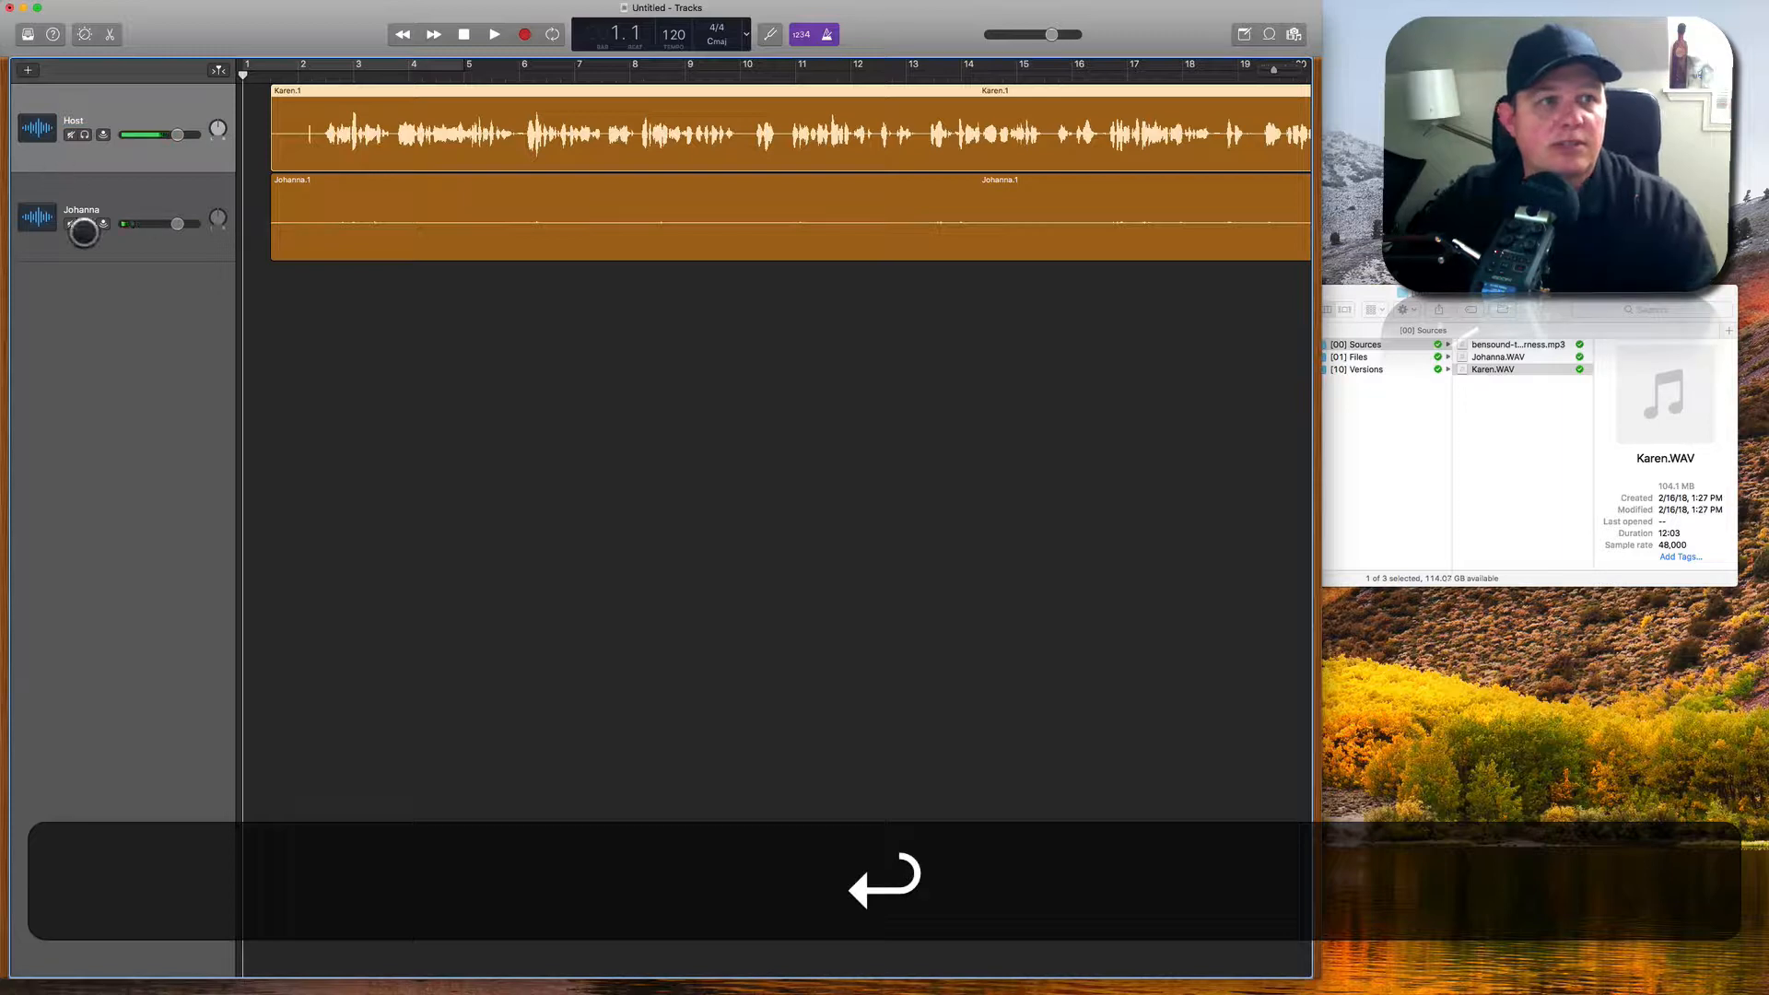
pyautogui.doubleClick(73, 208)
pyautogui.write('Guest')
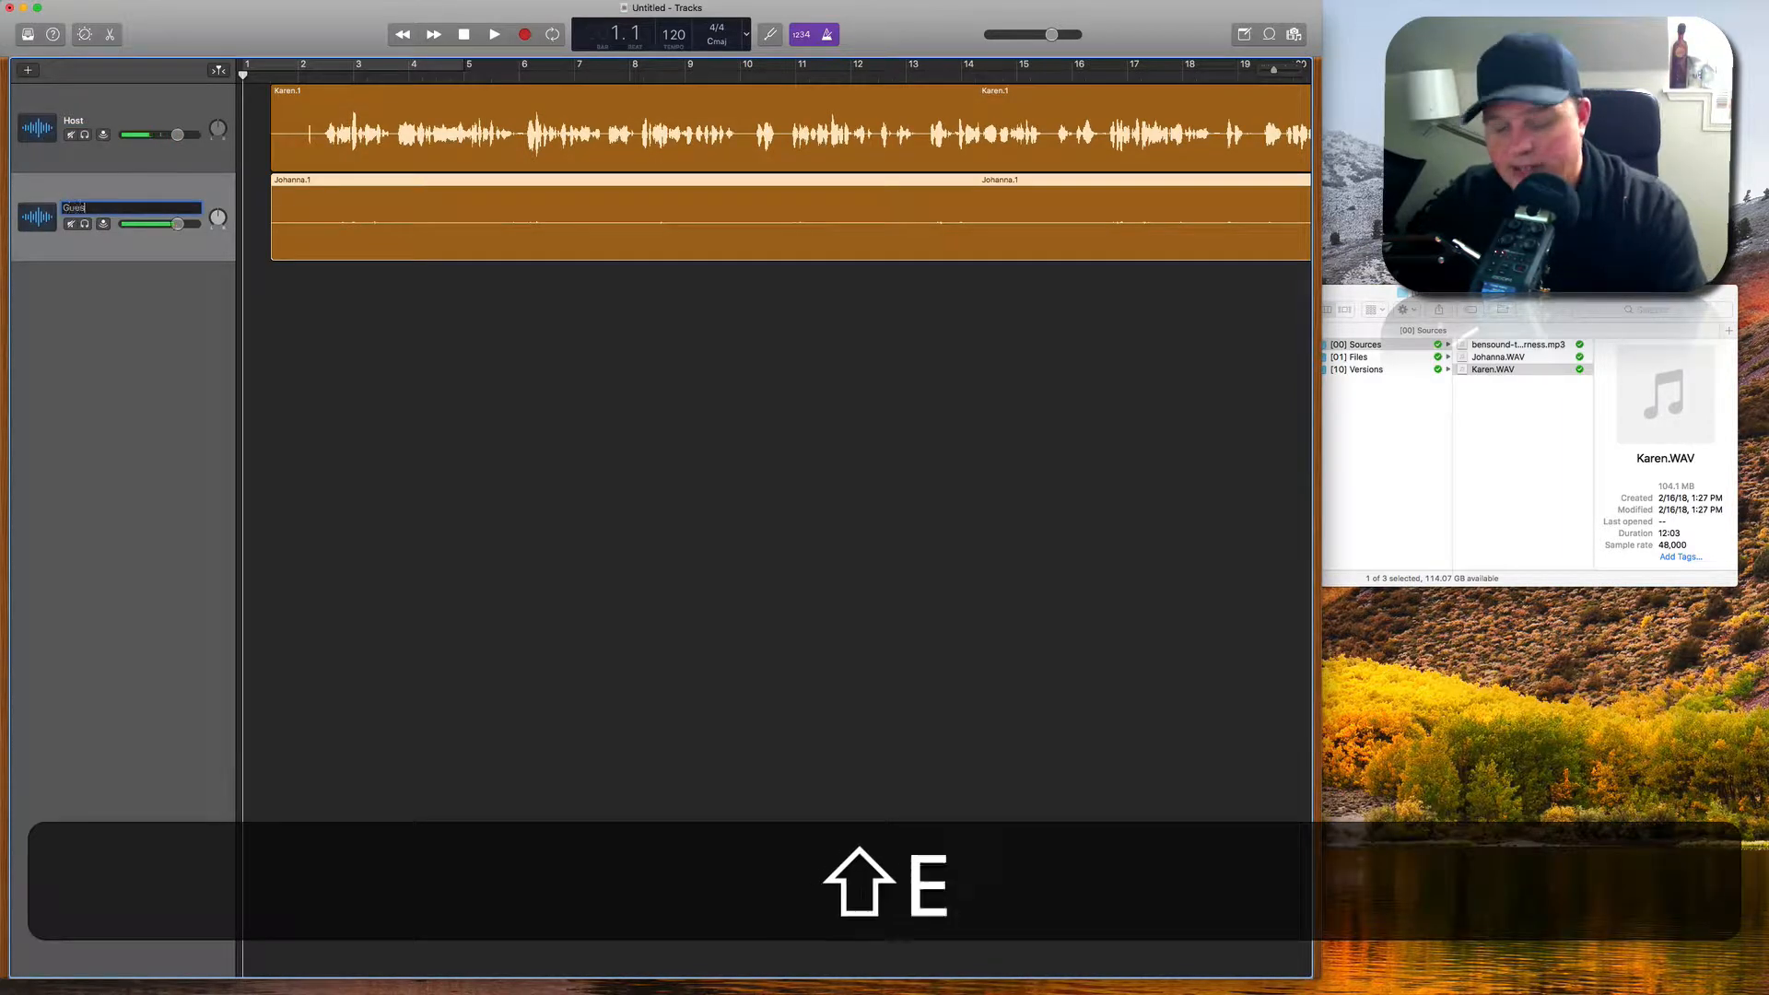
pyautogui.press('Return')
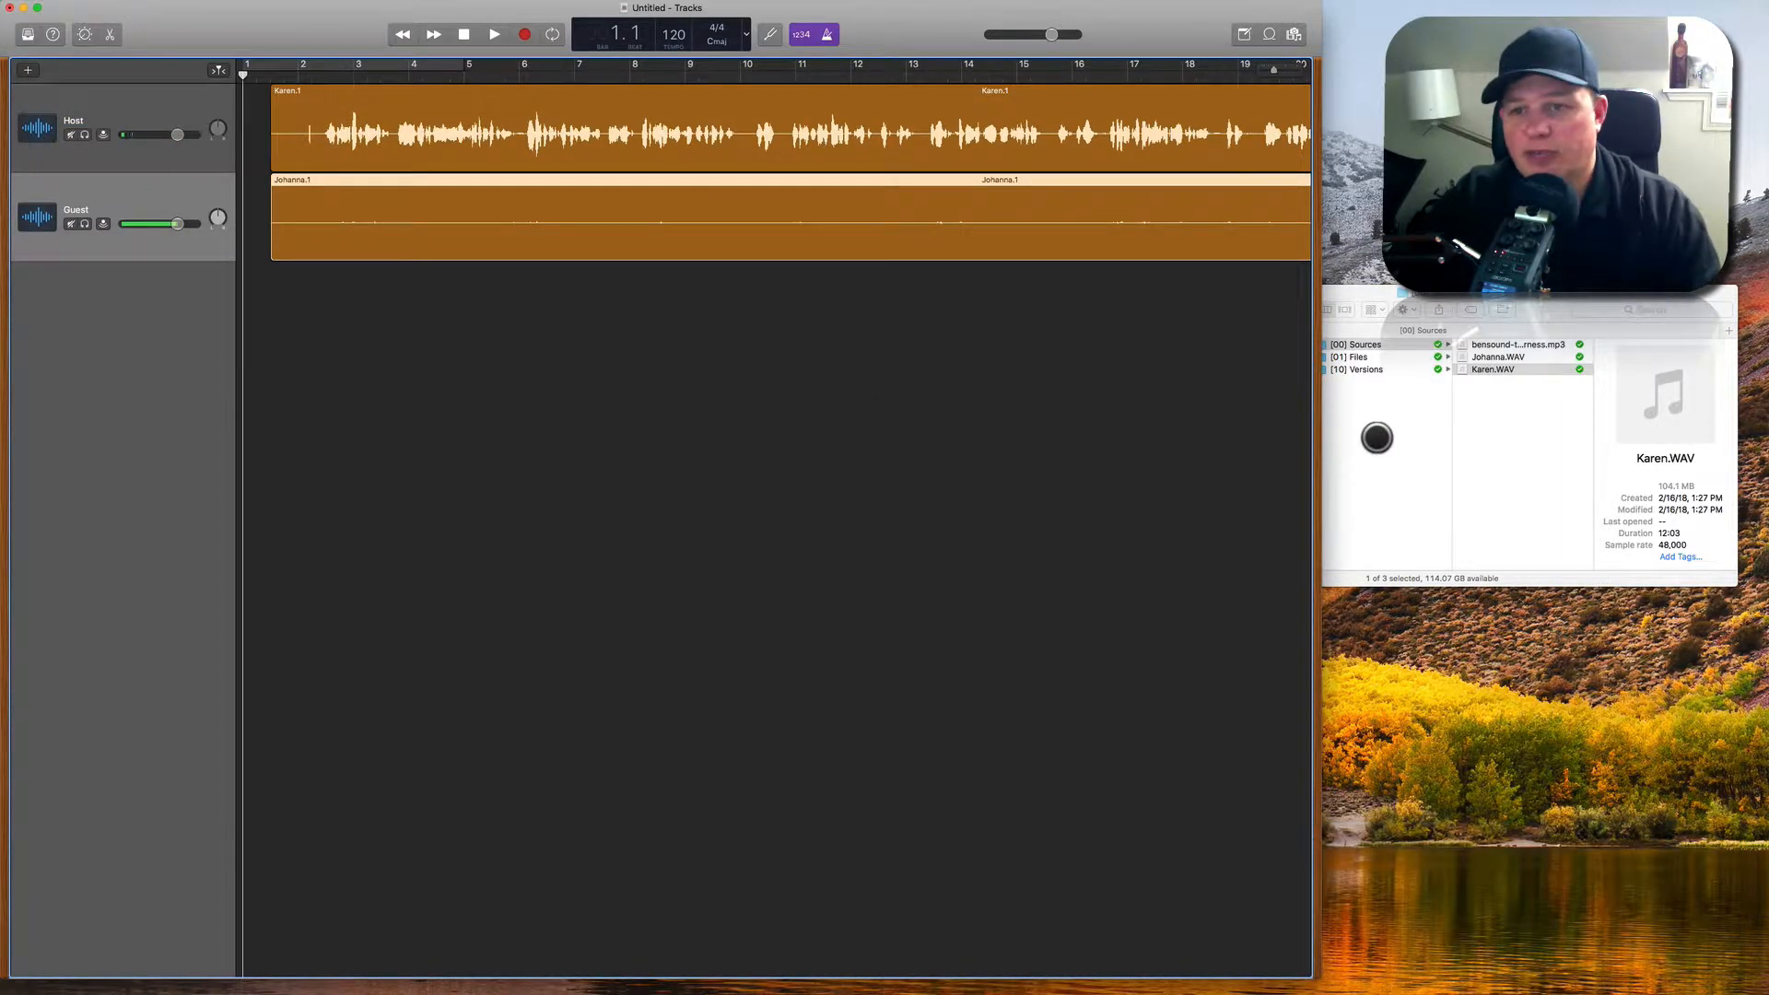
# Step: Import the bensound-tenderness MP3 onto a new third track, aligned with the start of the voice regions, and rename the track as Music
pyautogui.click(1378, 436)
pyautogui.moveTo(1491, 345); pyautogui.dragTo(274, 315)
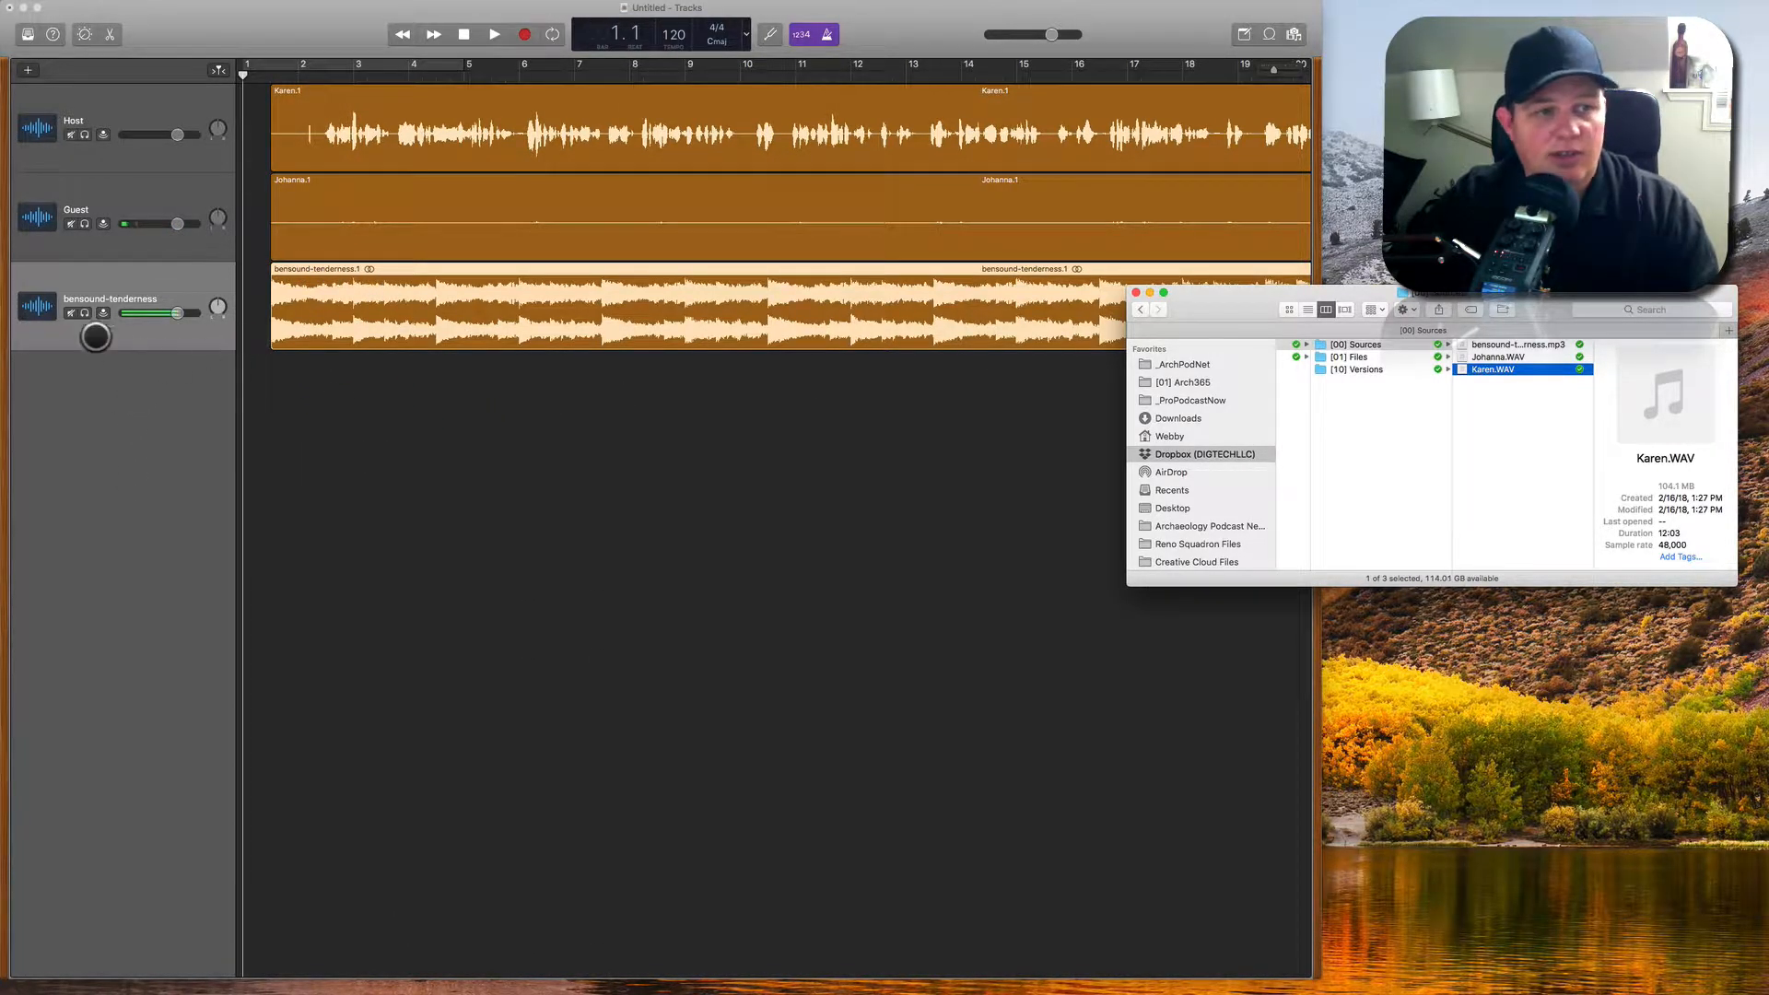
pyautogui.doubleClick(117, 298)
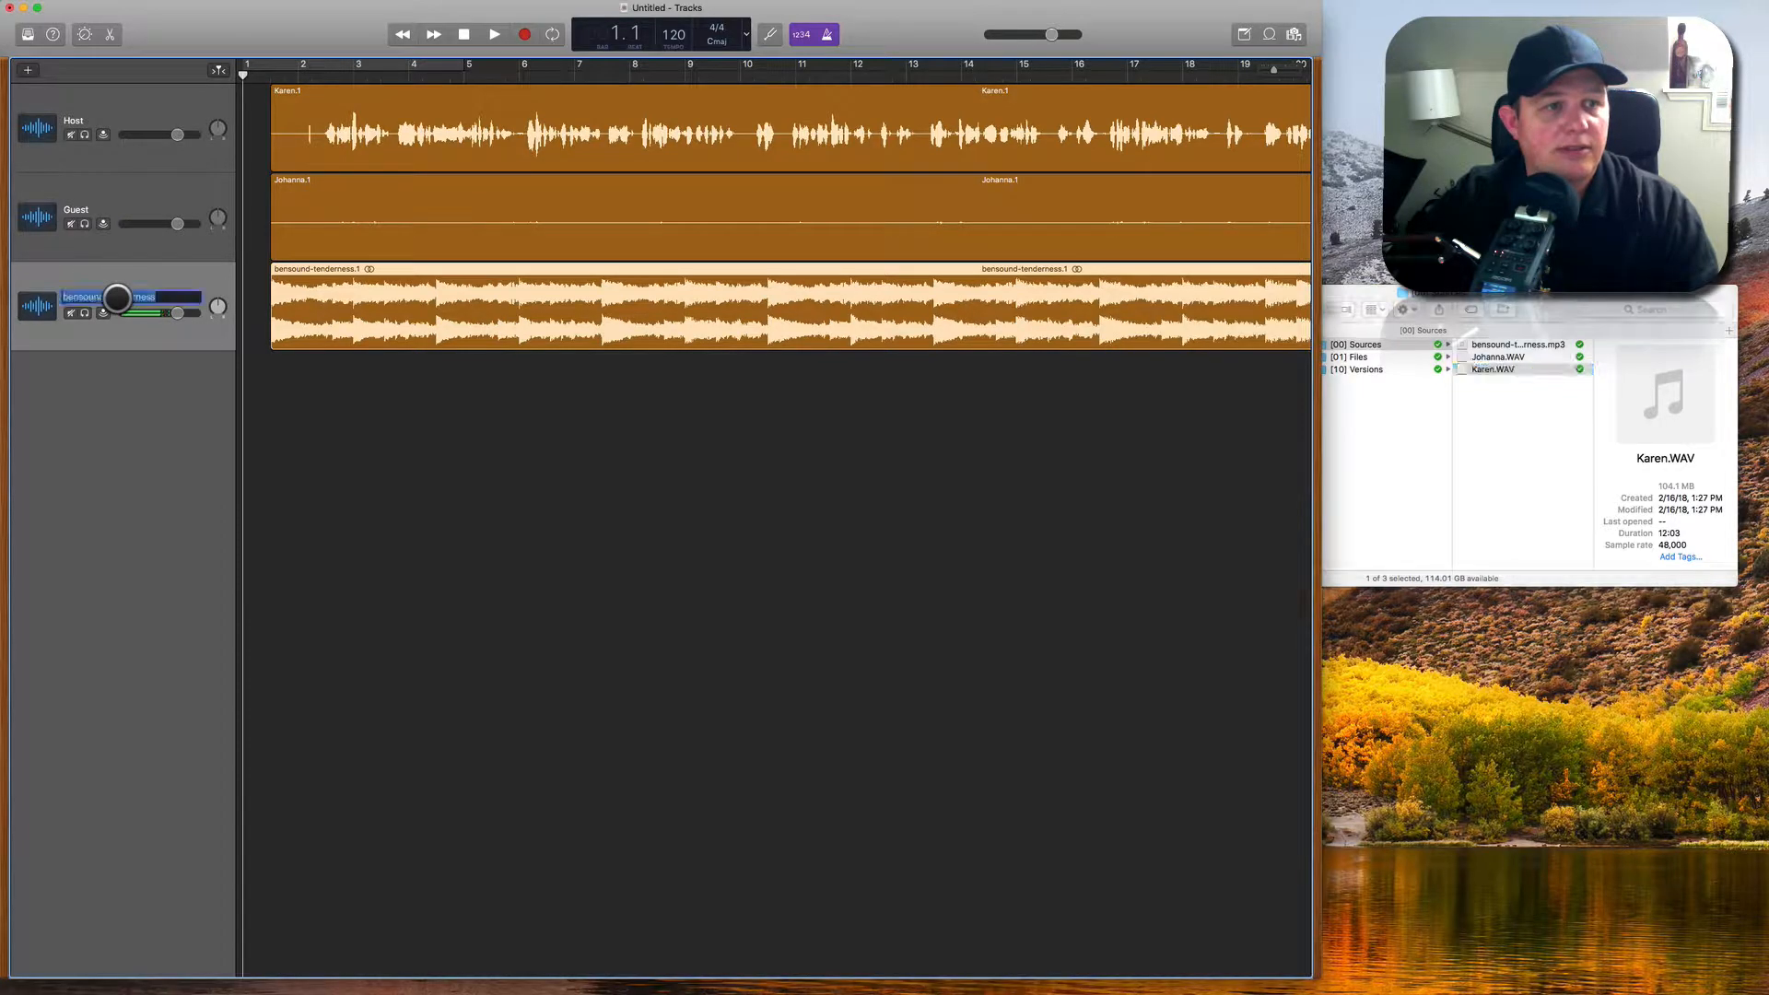
pyautogui.write('Music')
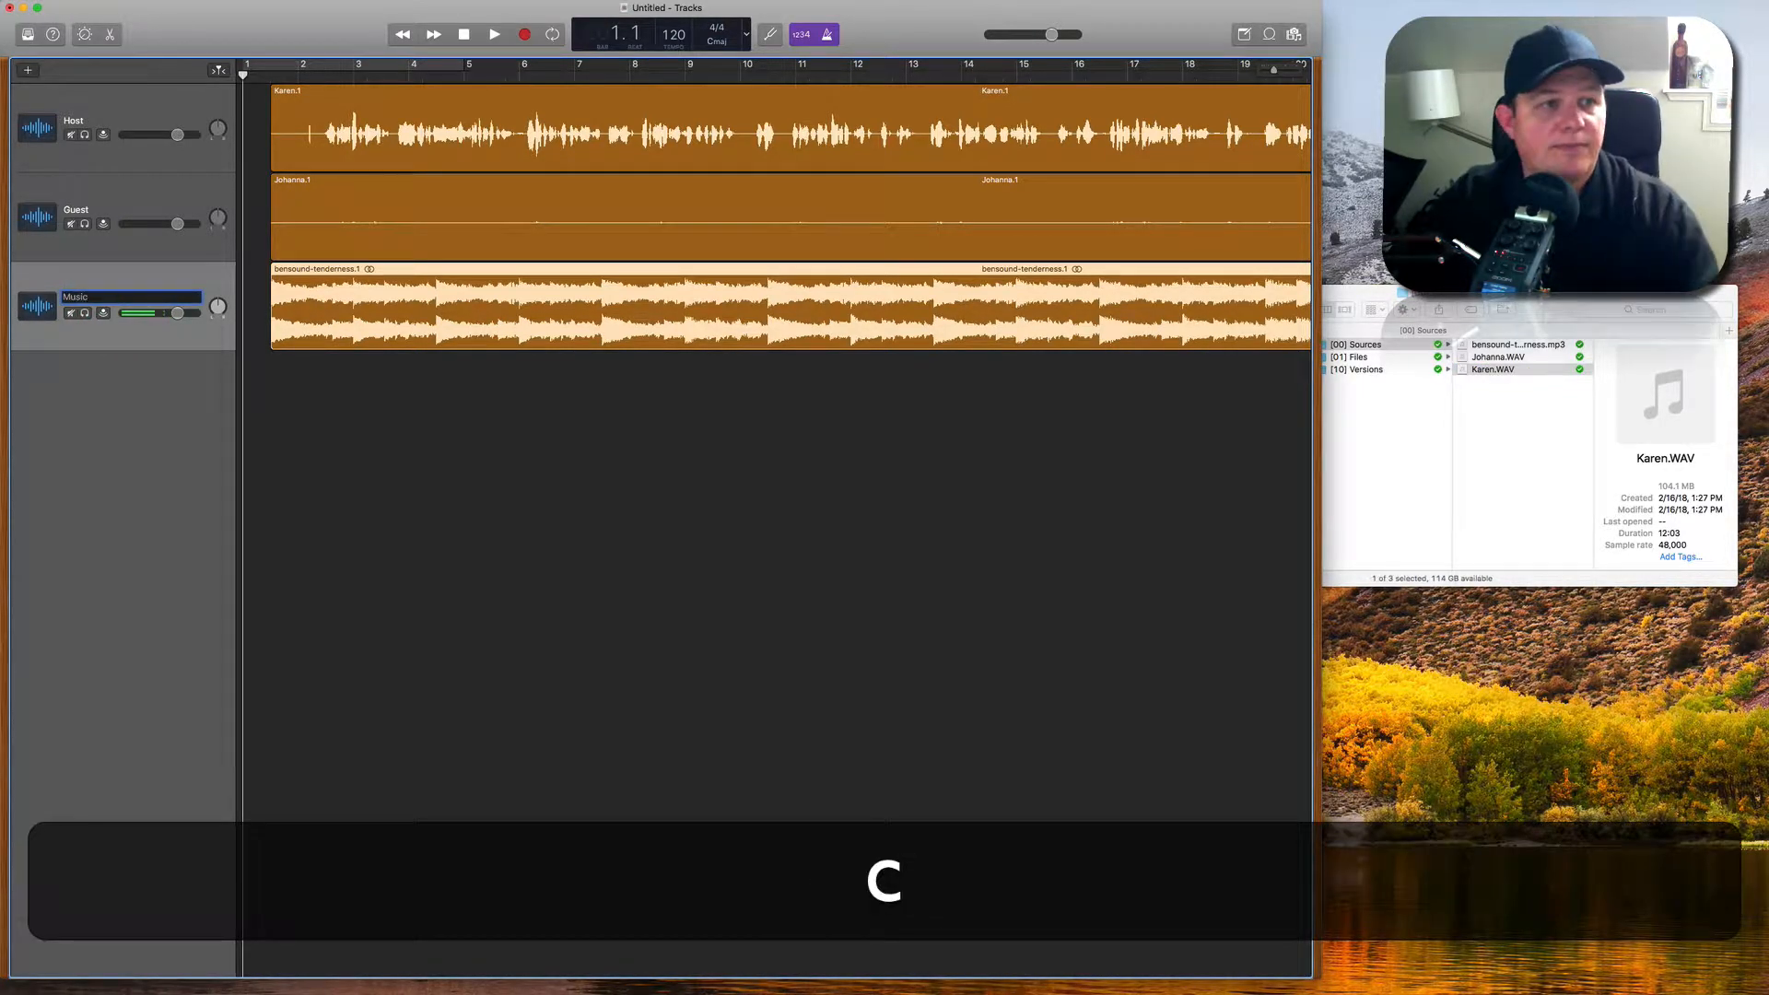
pyautogui.press('Return')
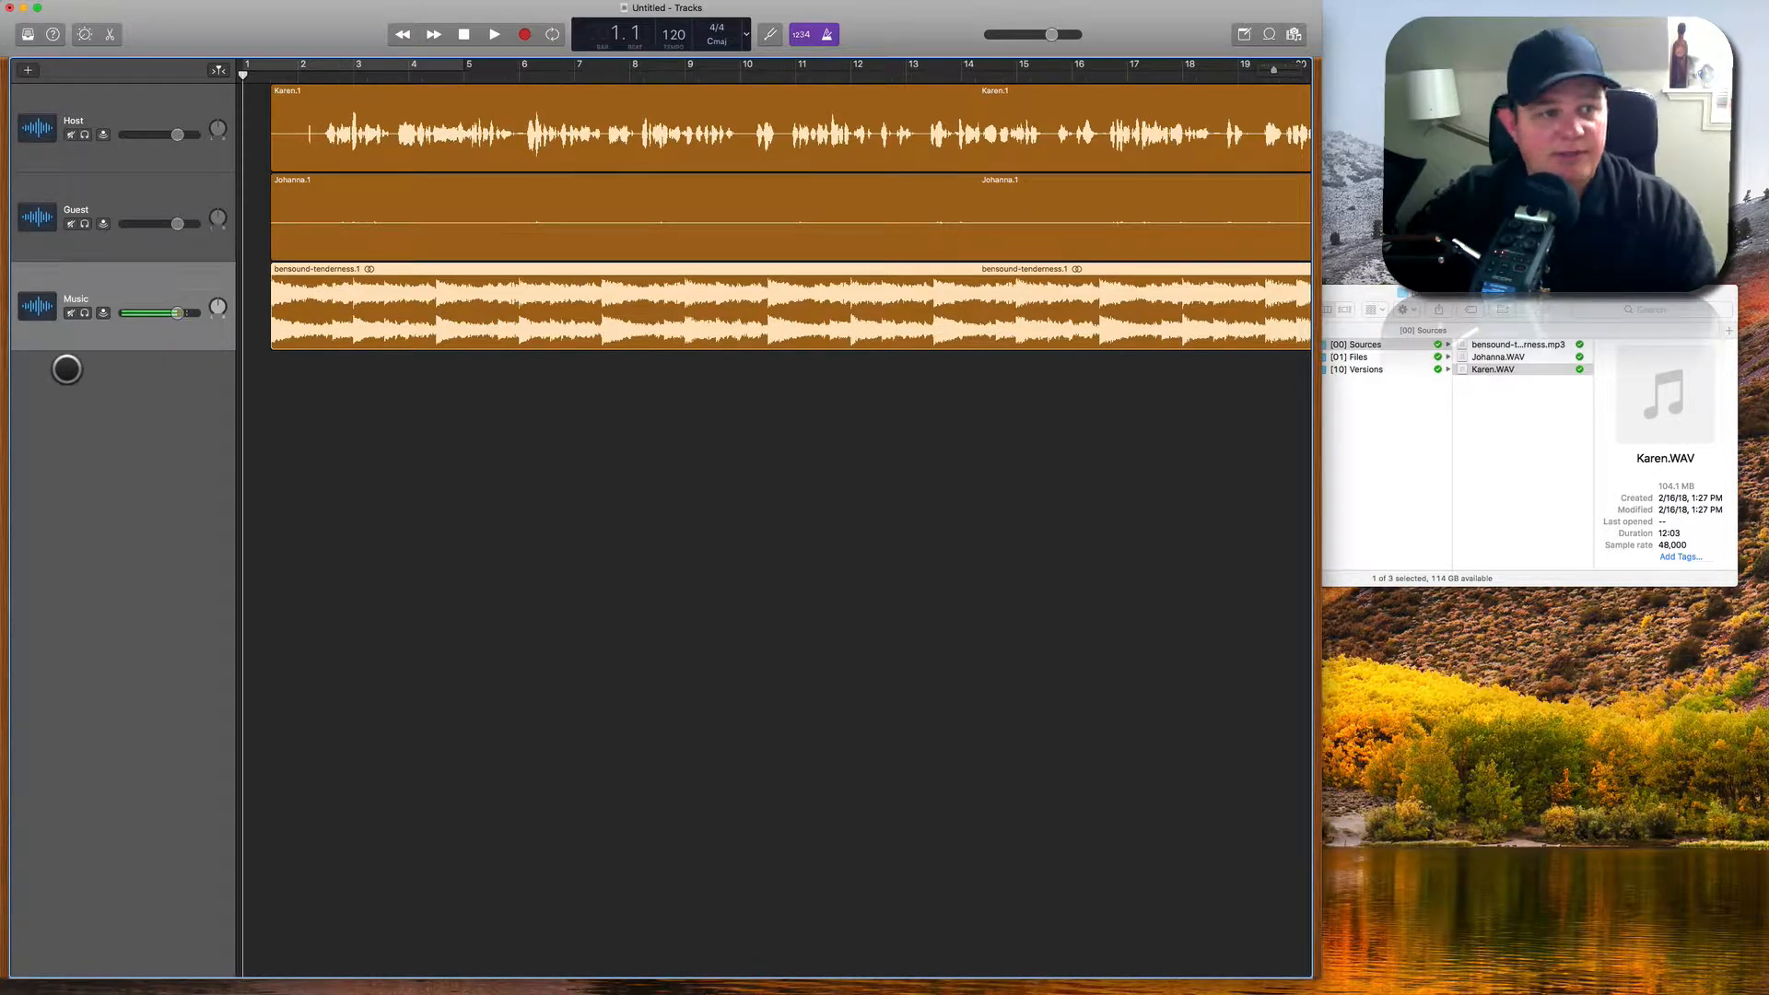
# Step: Select the Guest track and slightly widen the track header column
pyautogui.click(138, 212)
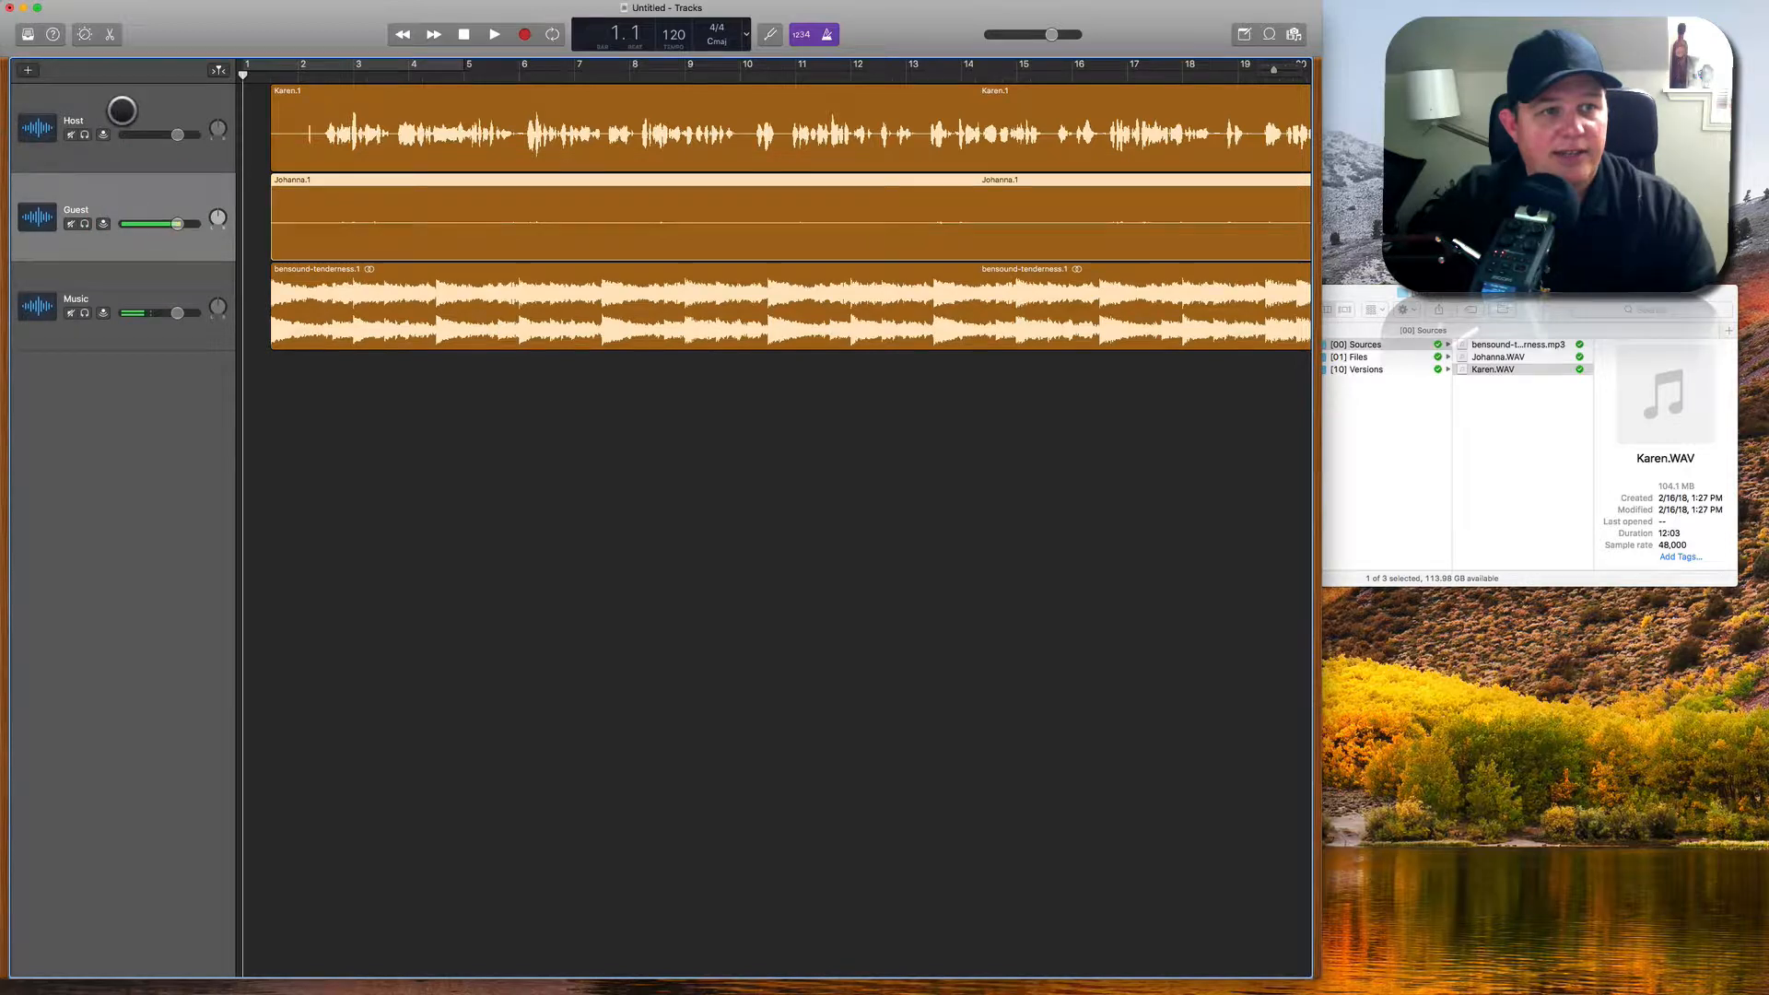
pyautogui.click(118, 118)
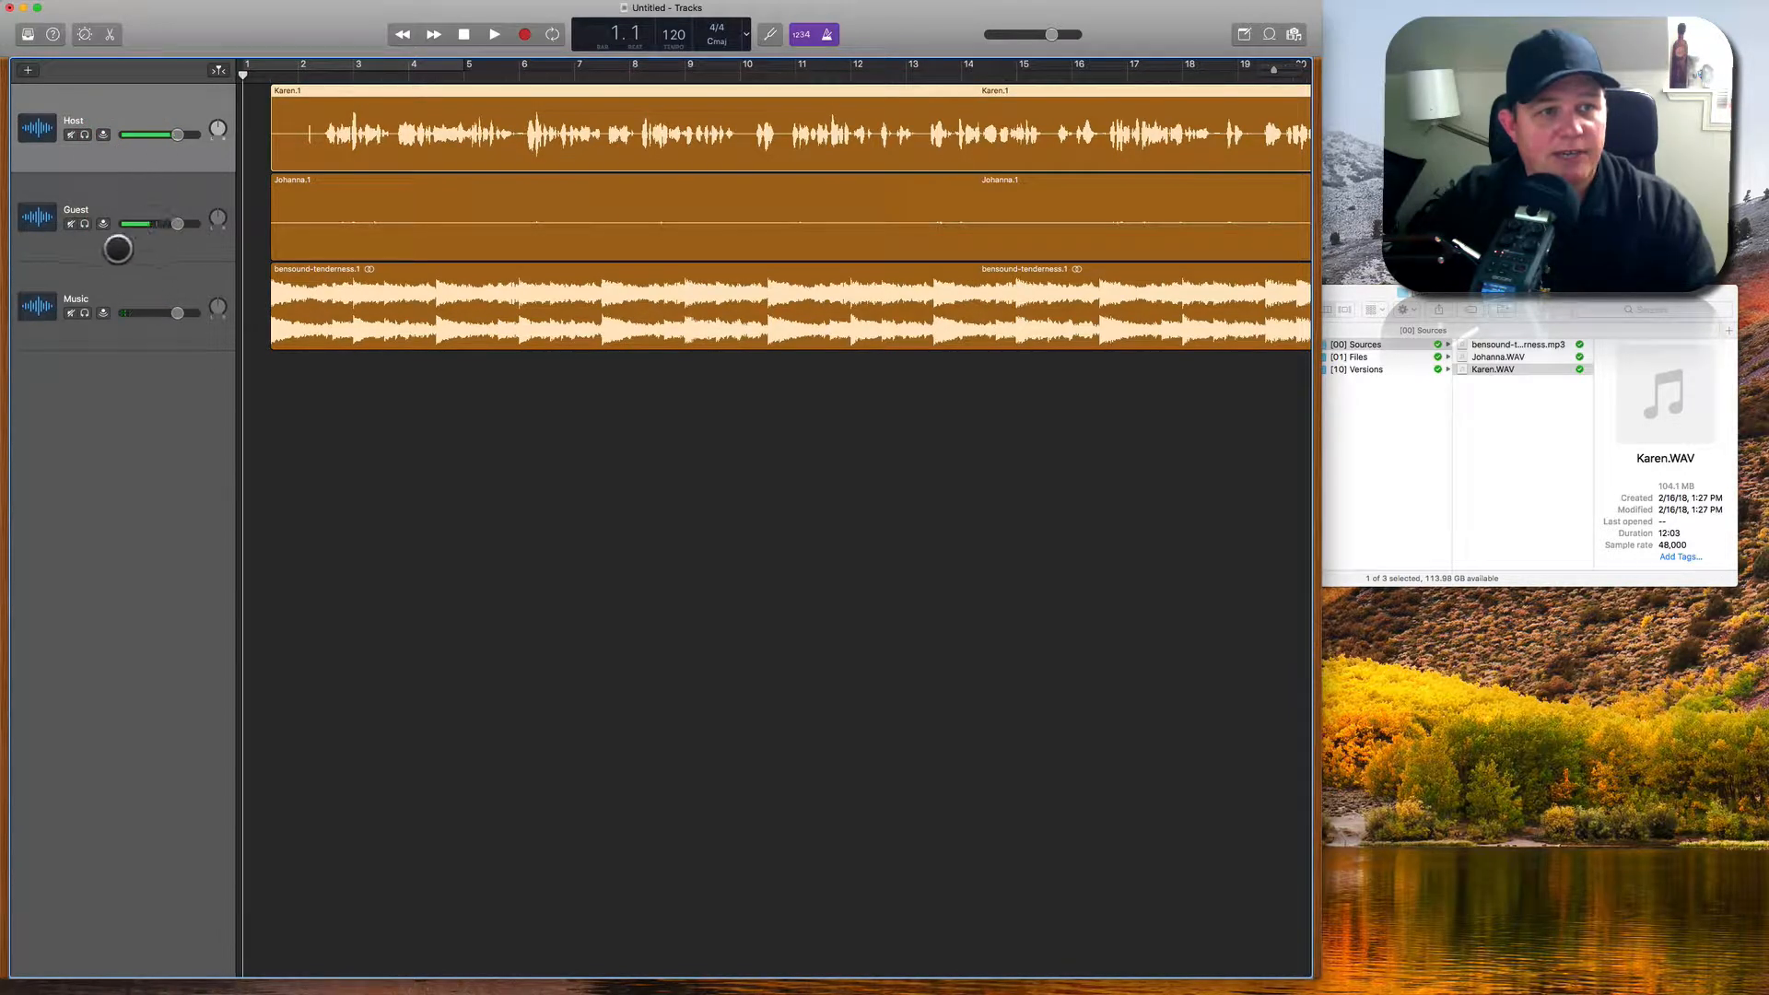
pyautogui.click(111, 198)
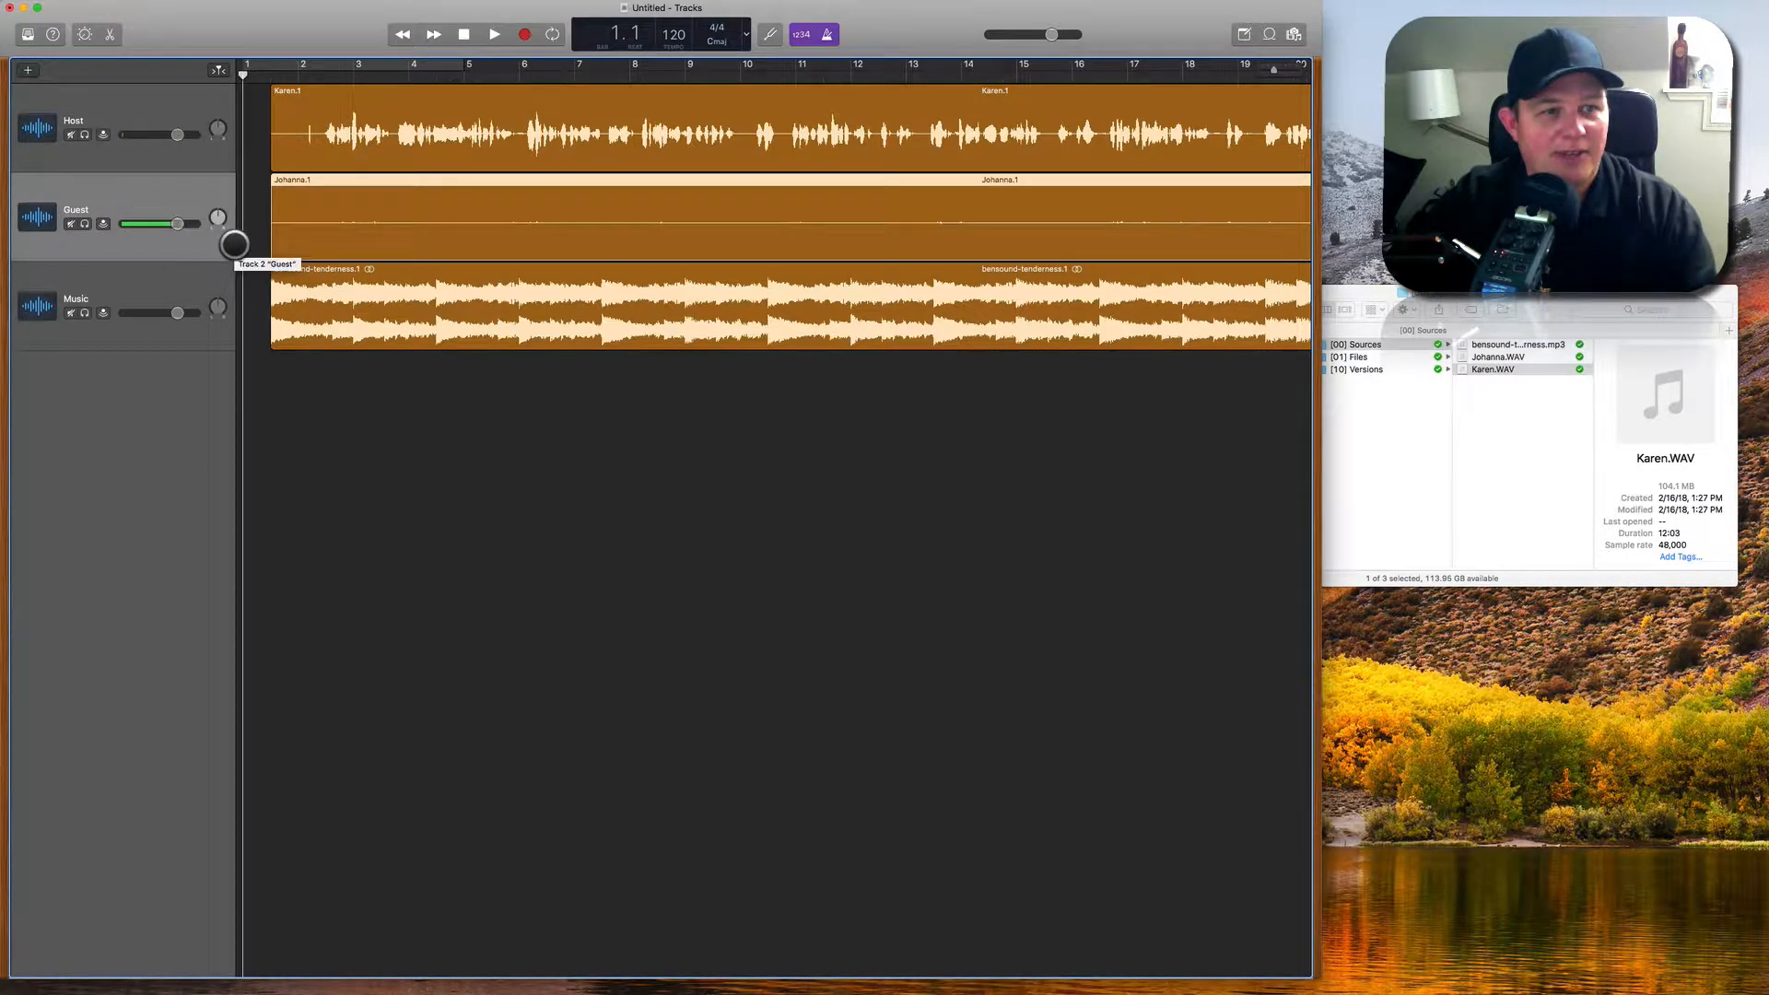
pyautogui.moveTo(235, 244); pyautogui.dragTo(243, 304)
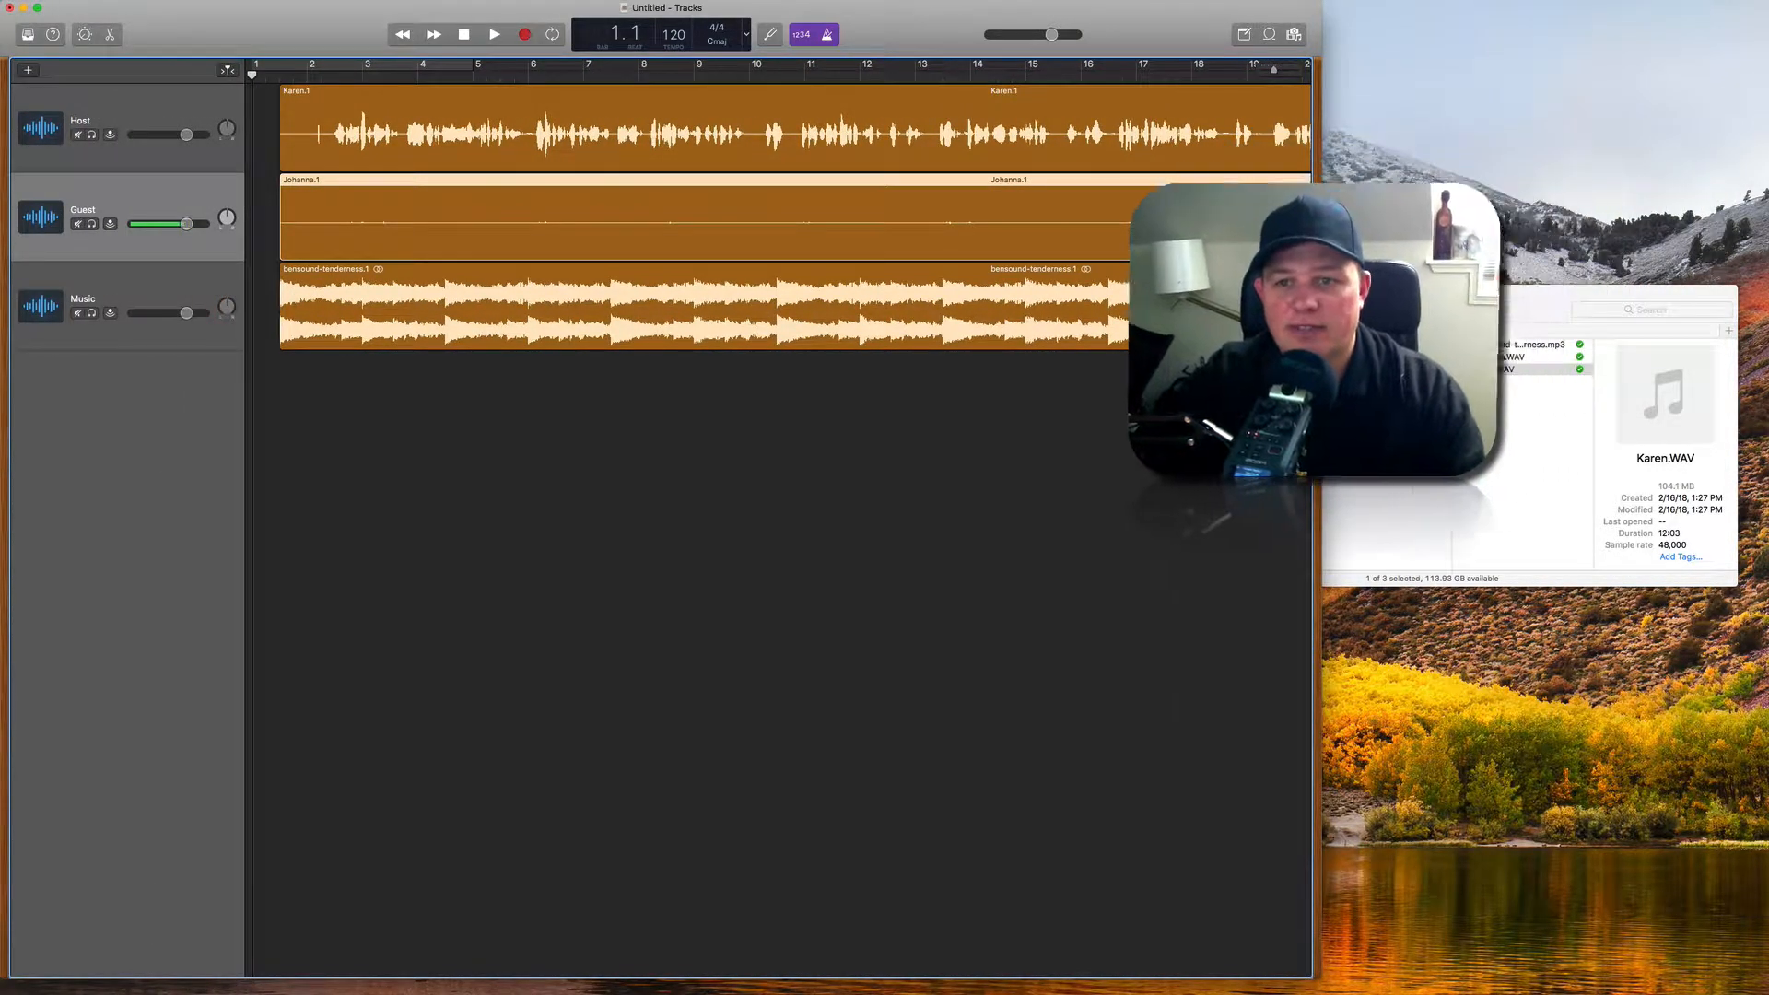
# Step: Widen the project window to the full width of the screen and fit the complete recordings in the timeline
pyautogui.moveTo(1321, 385); pyautogui.dragTo(1760, 408)
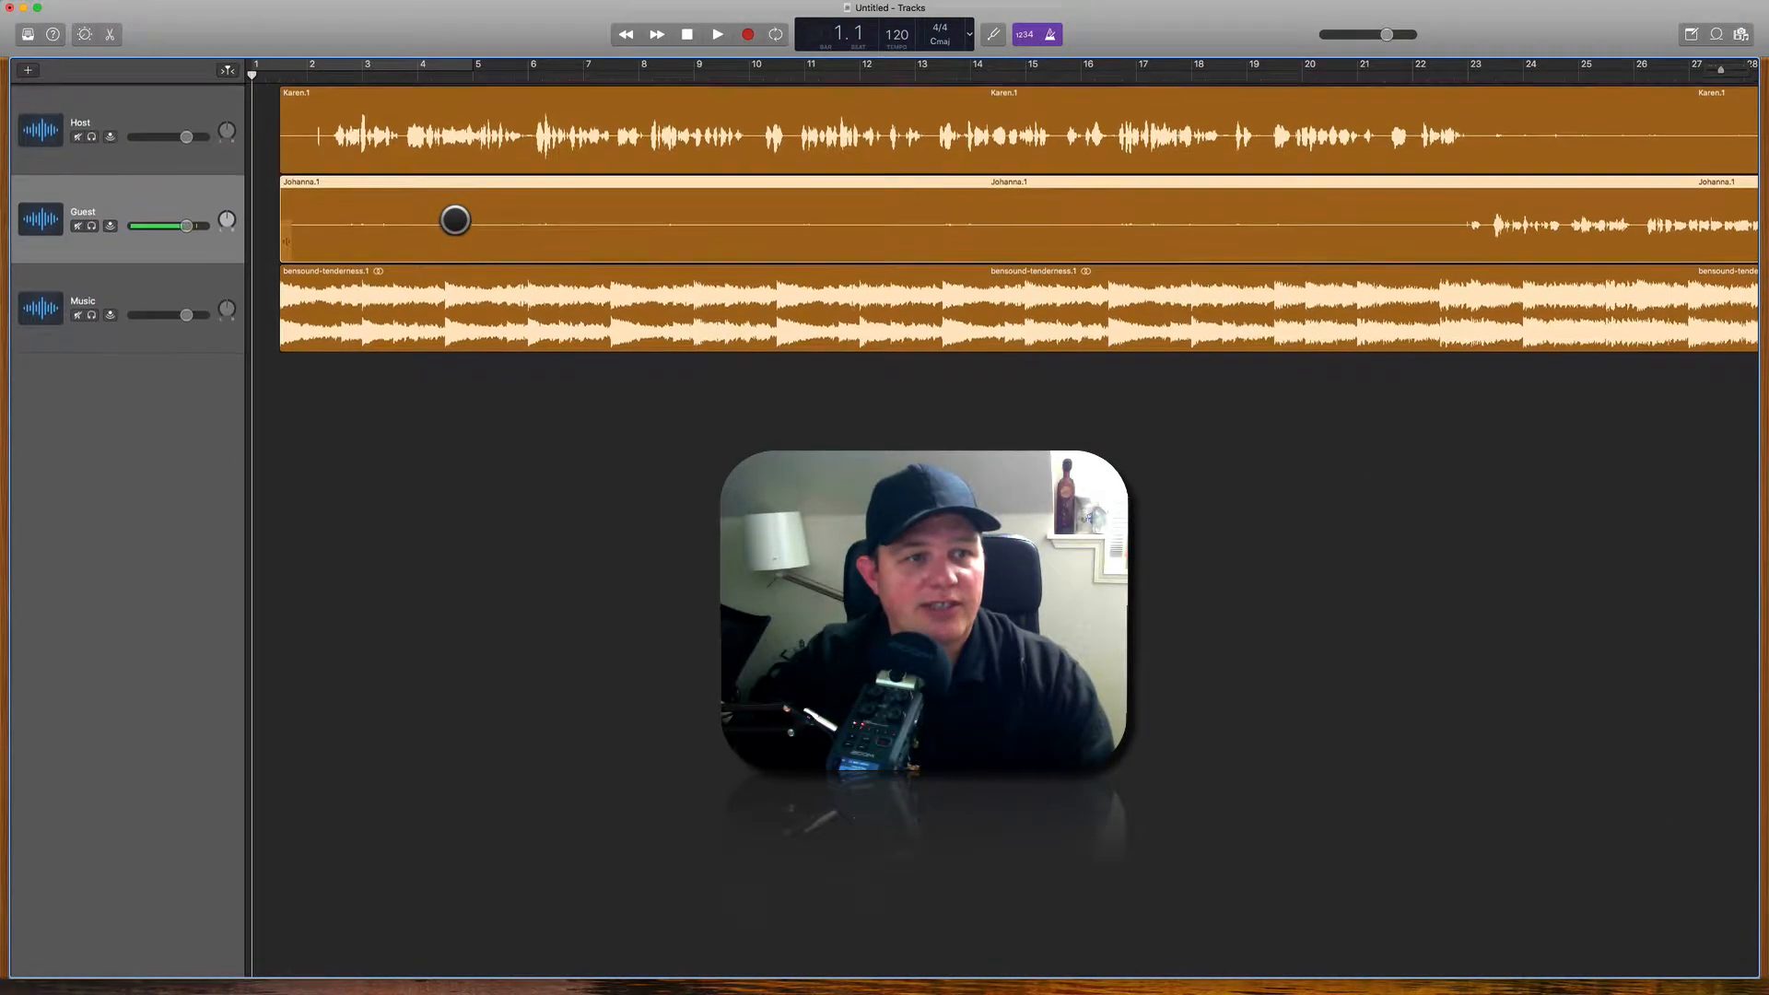
pyautogui.scroll(10, 398, 231)
pyautogui.scroll(-15, 398, 230)
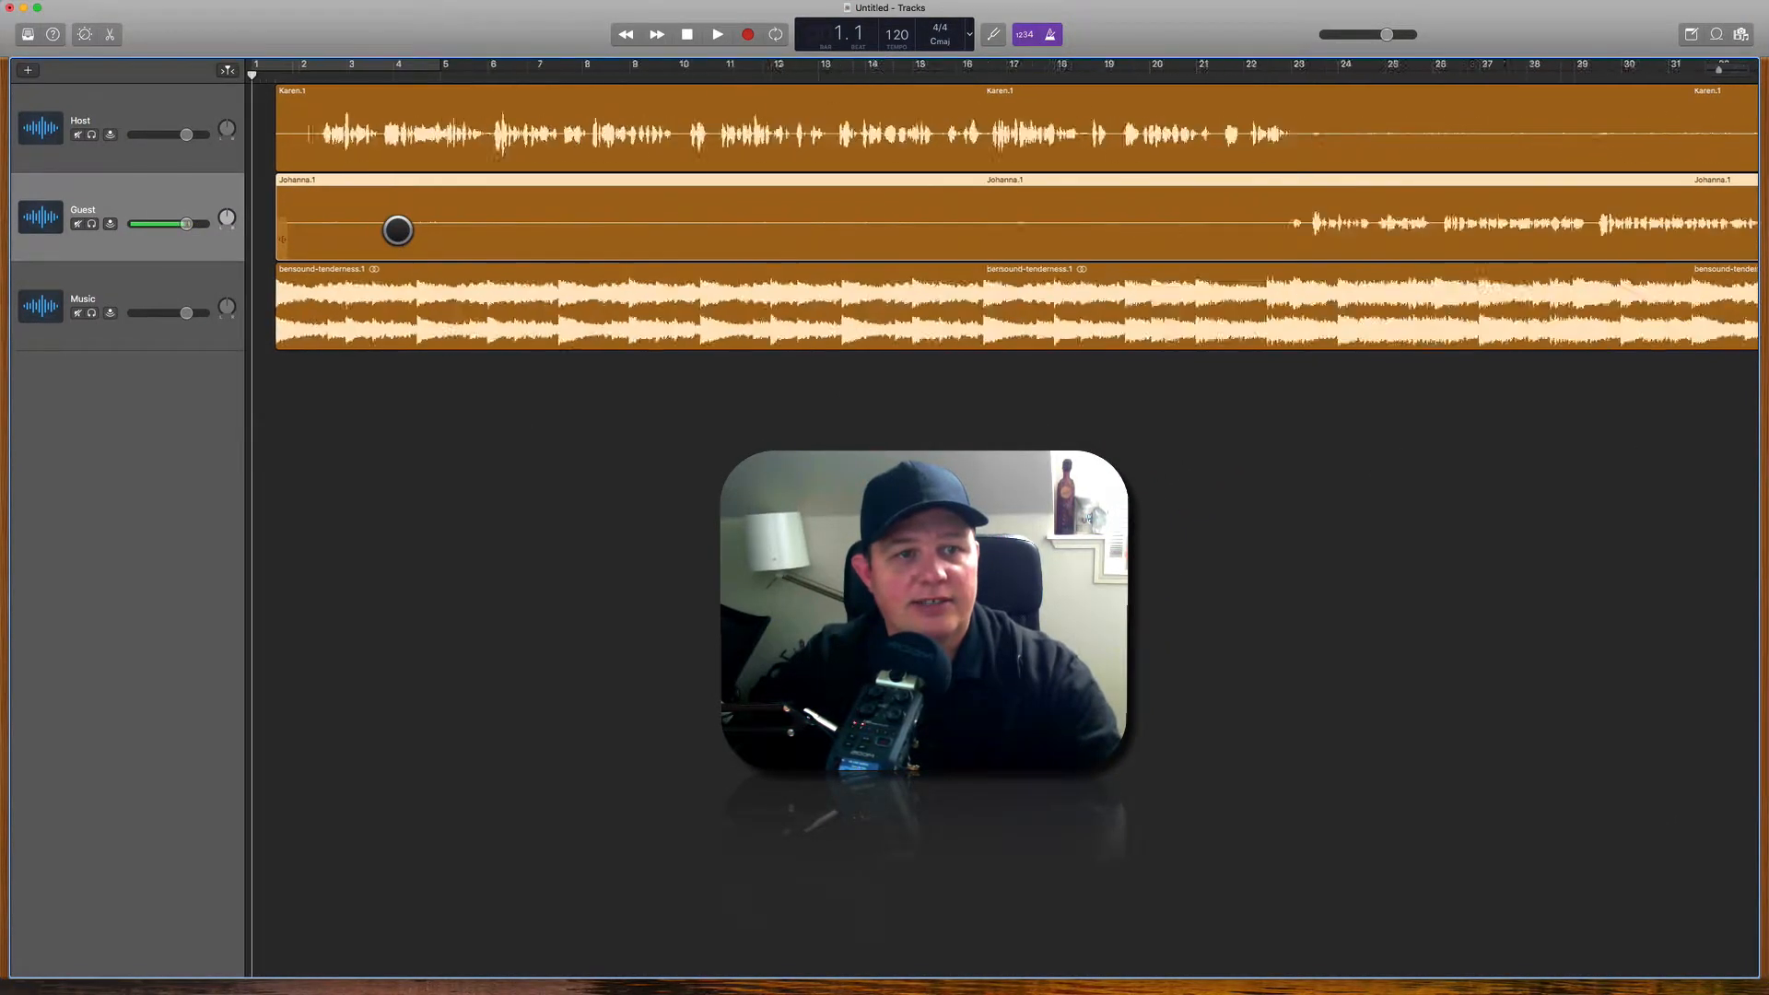
pyautogui.scroll(10, 398, 230)
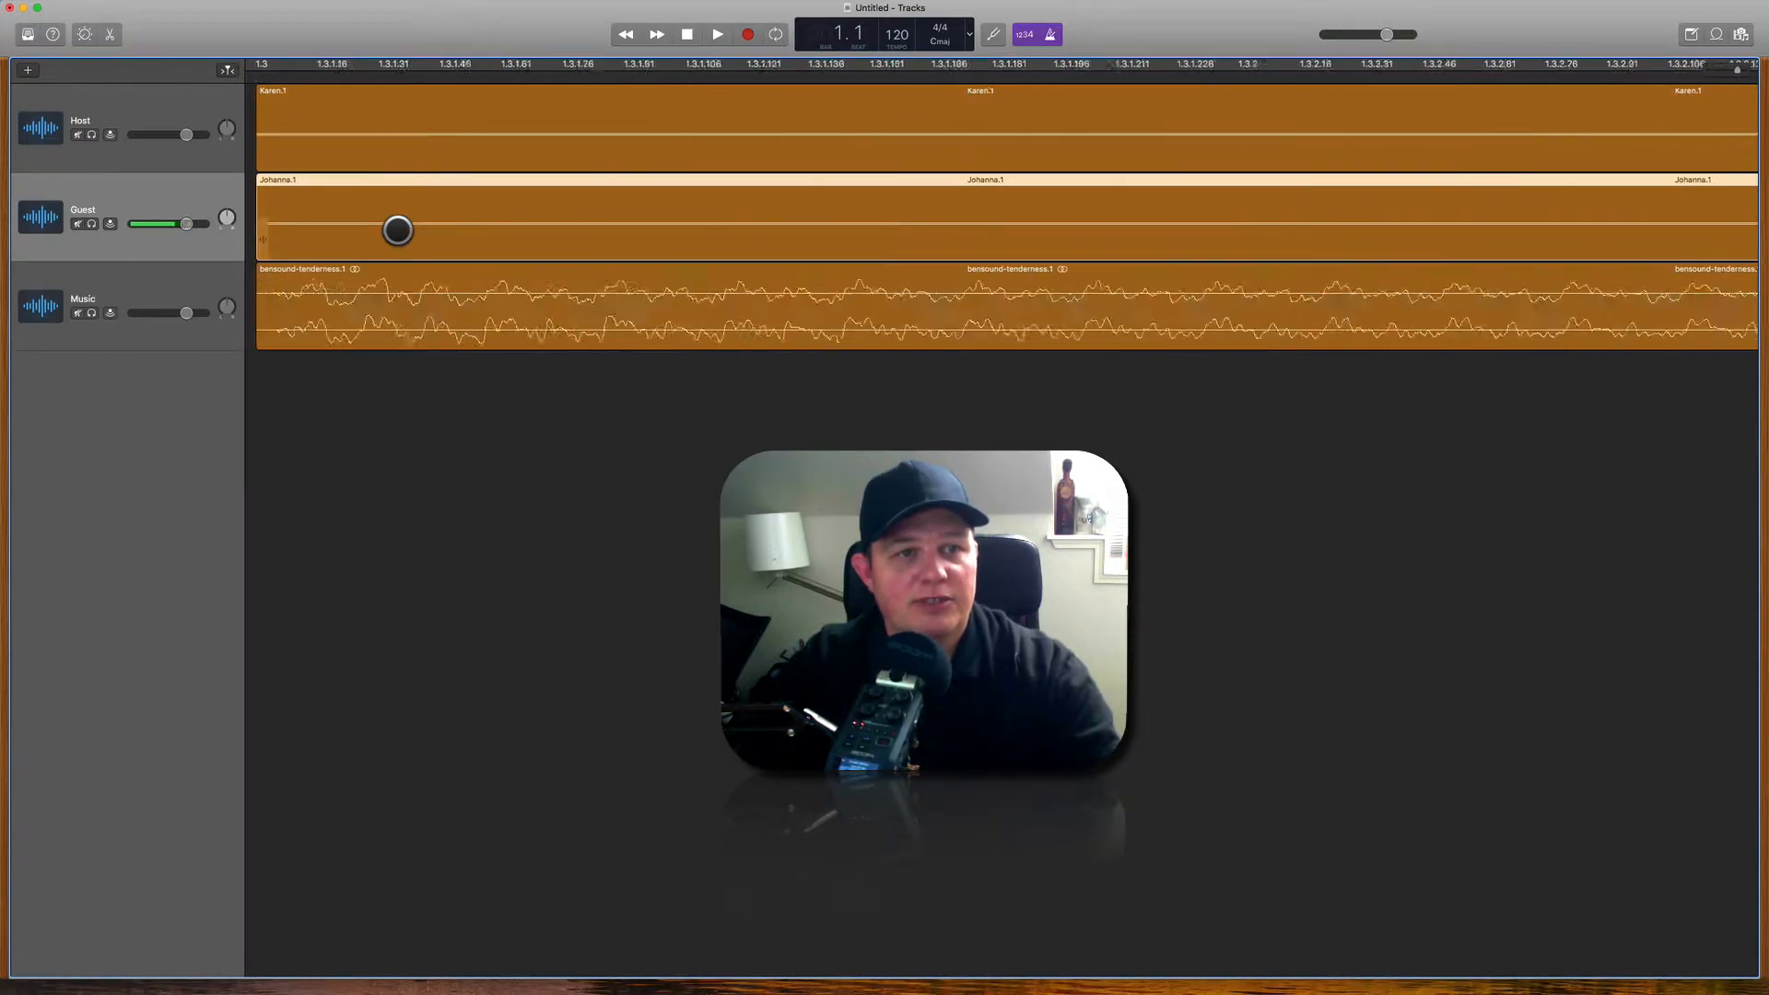
pyautogui.scroll(-15, 398, 231)
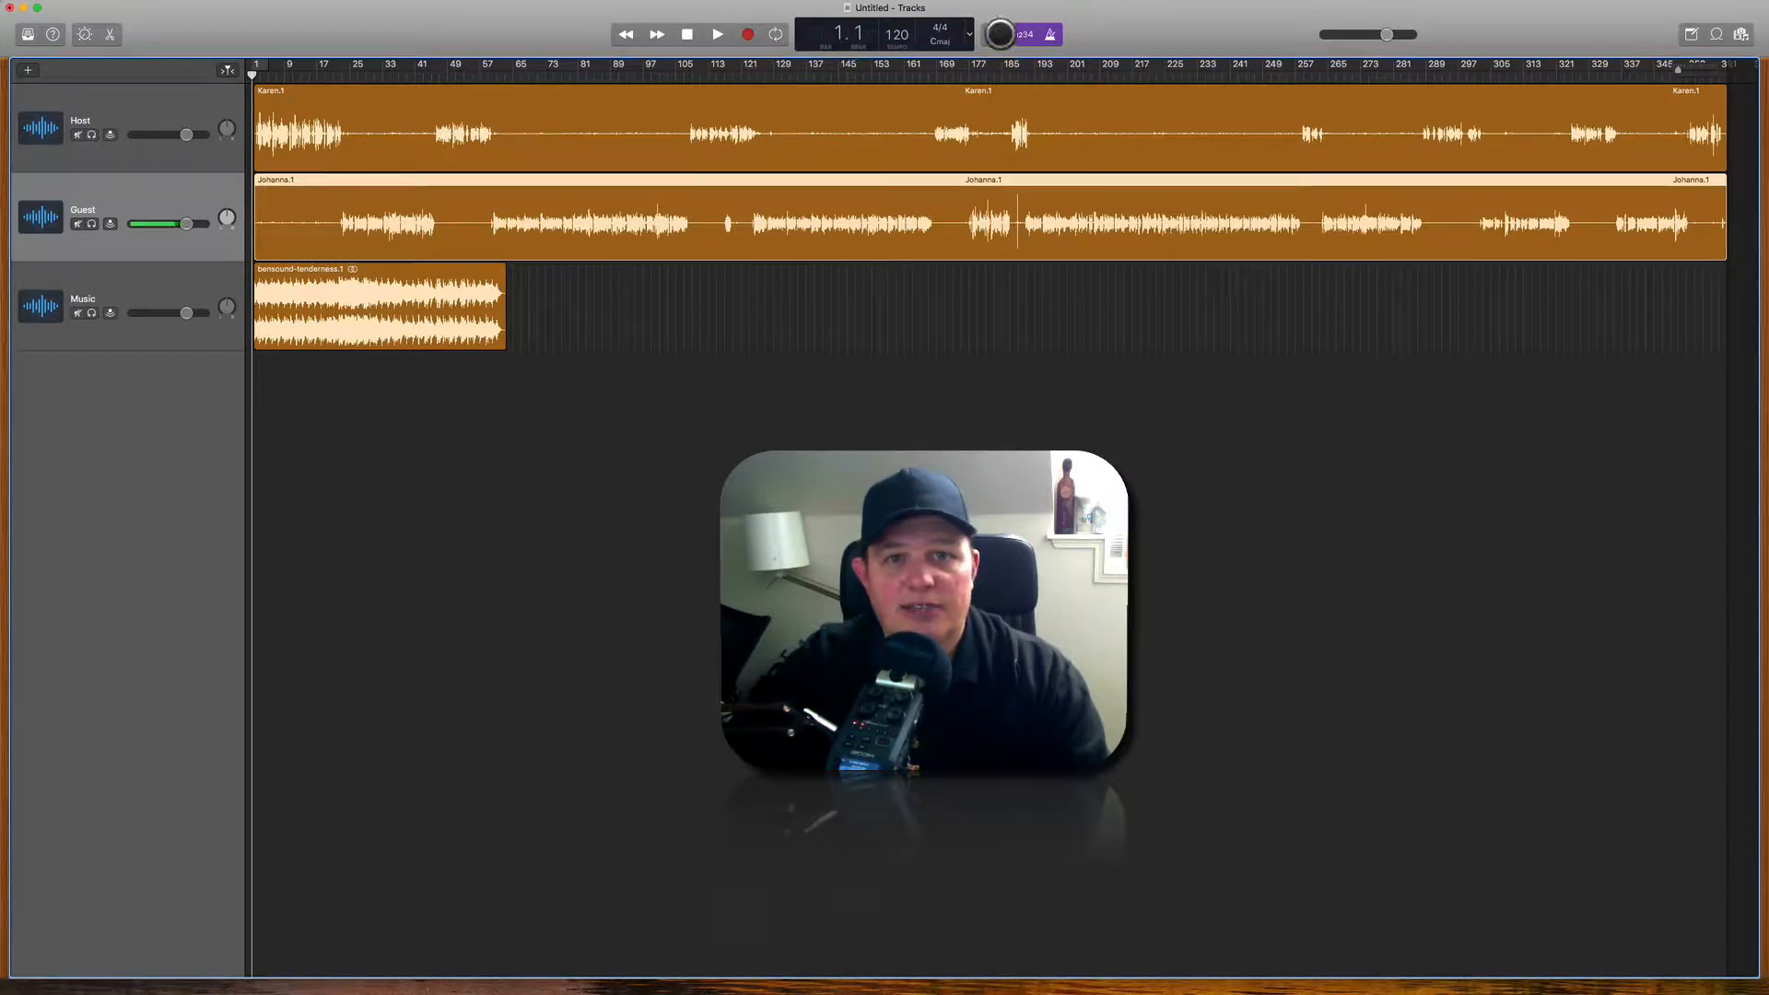
# Step: Turn off the count-in and metronome, and switch the project display from beats to Time
pyautogui.click(1050, 34)
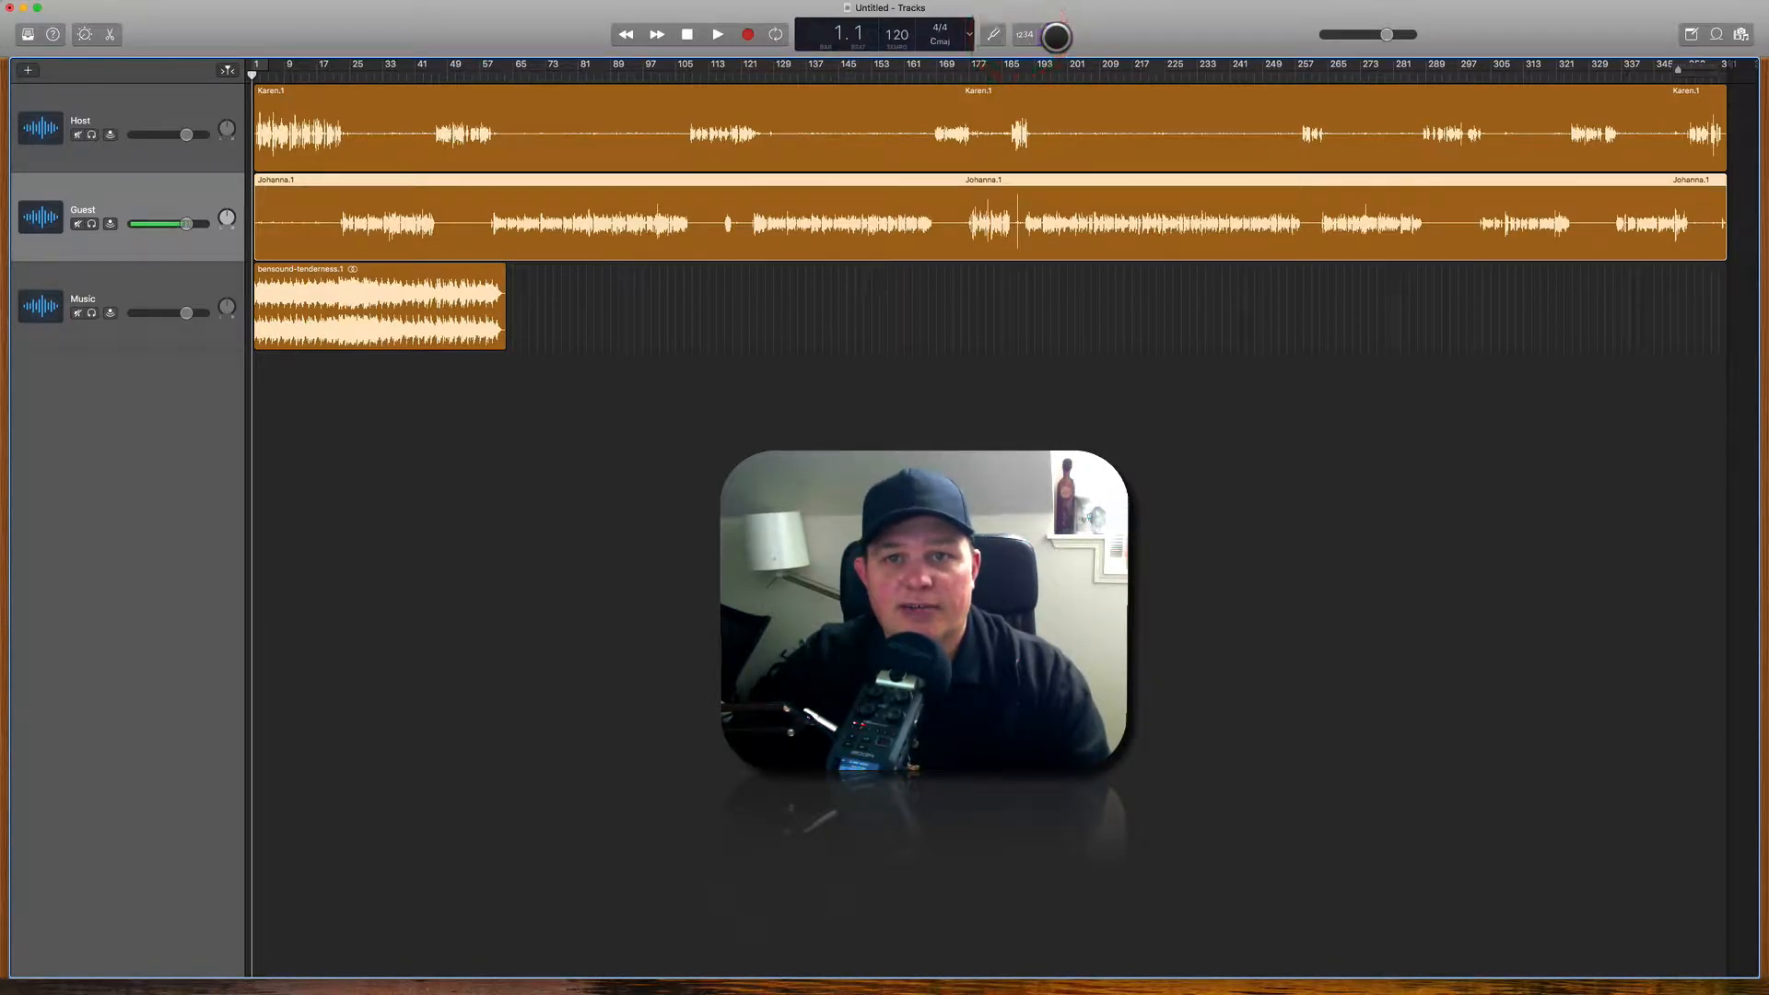
pyautogui.click(970, 36)
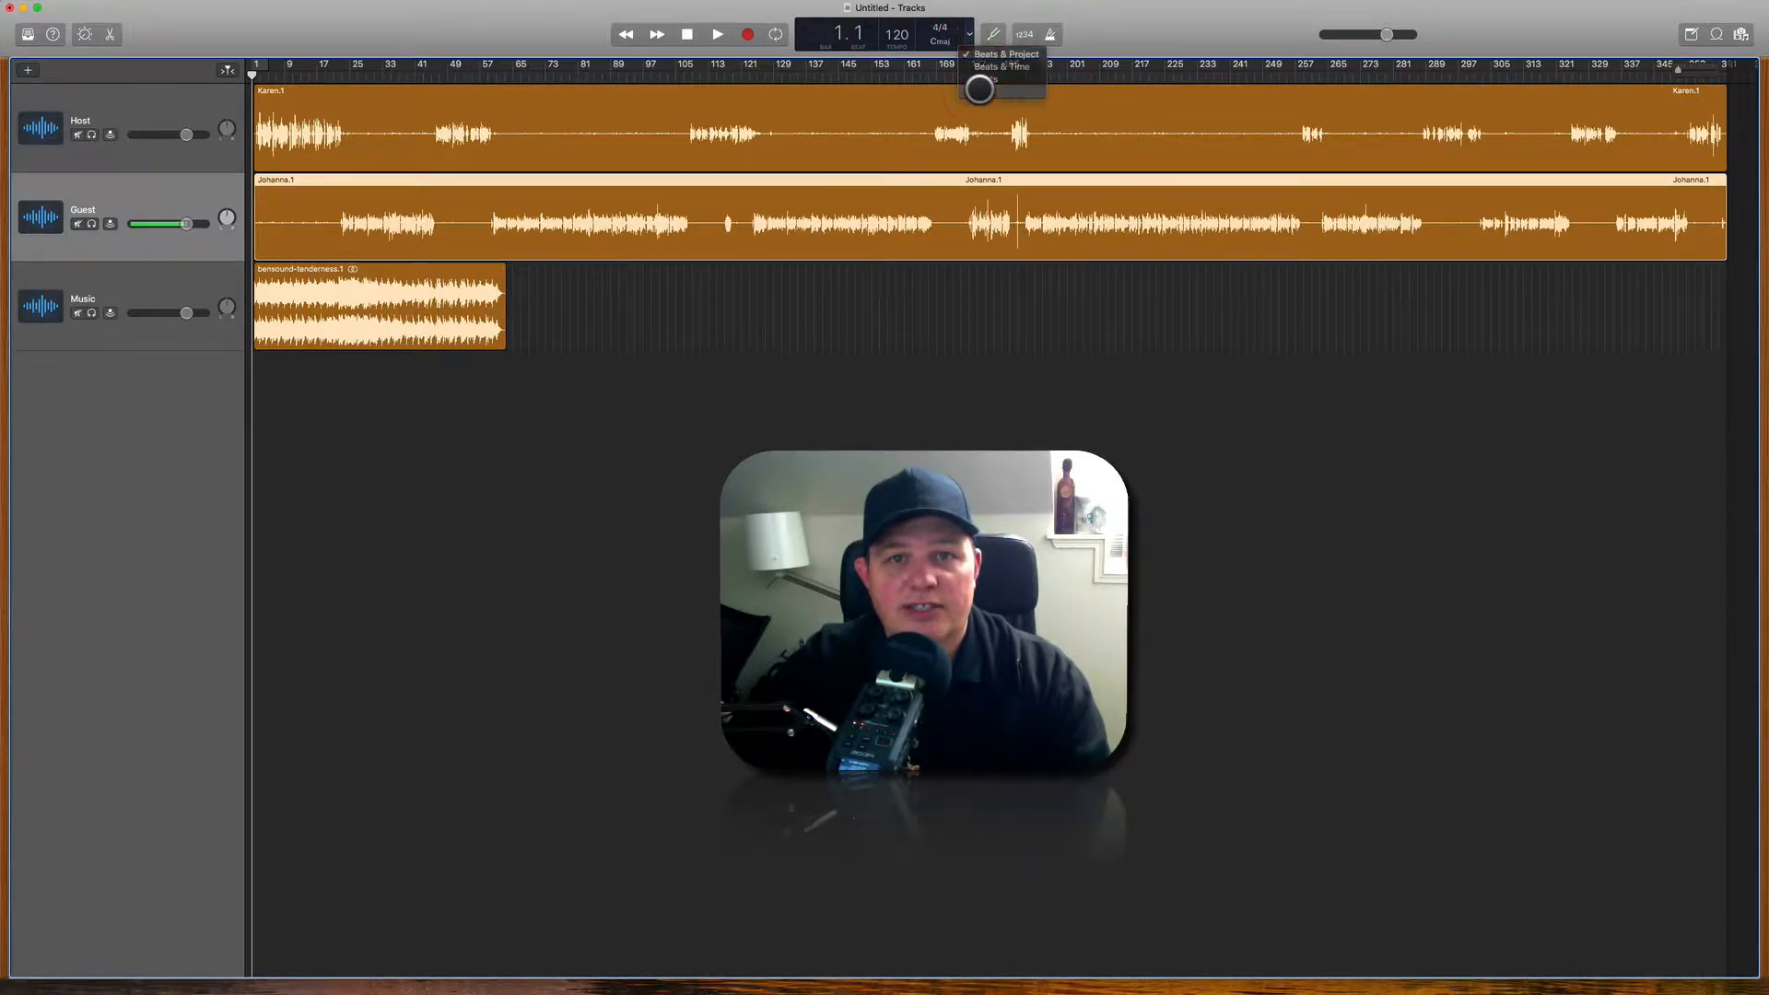
pyautogui.click(979, 91)
# Step: Mute the Music track so that only the two voice tracks remain audible
pyautogui.scroll(10, 694, 203)
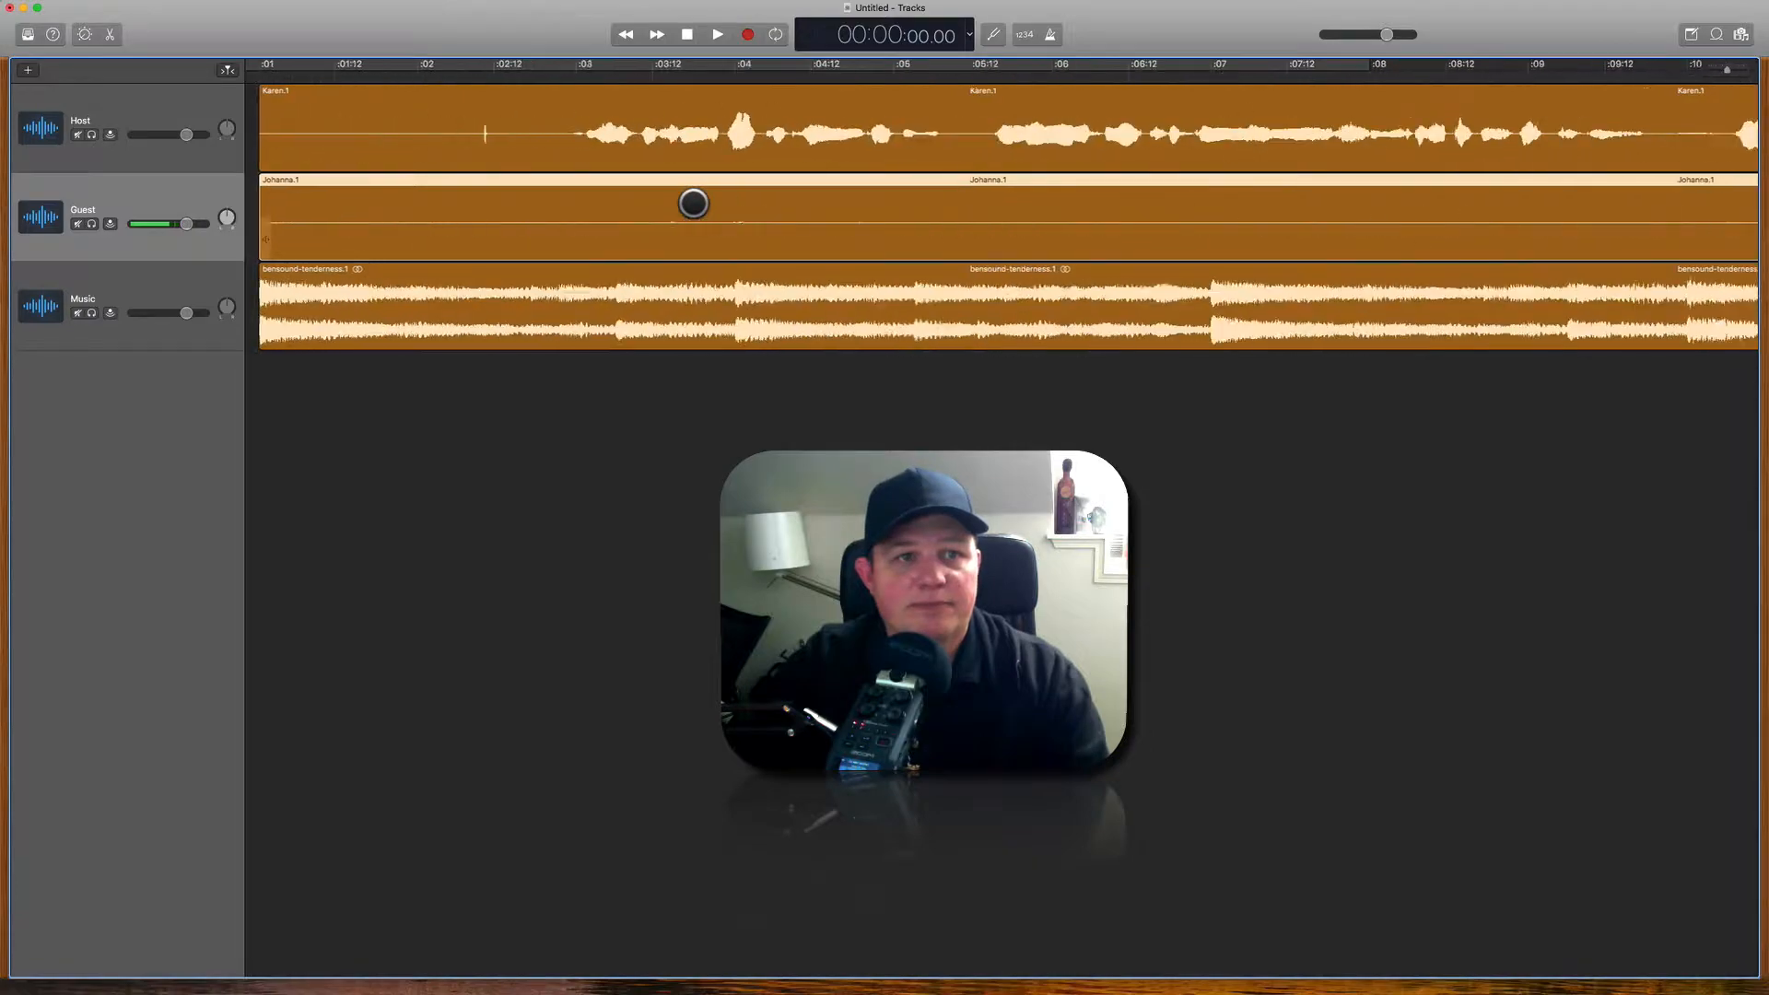
pyautogui.scroll(-5, 693, 203)
pyautogui.scroll(-5, 694, 202)
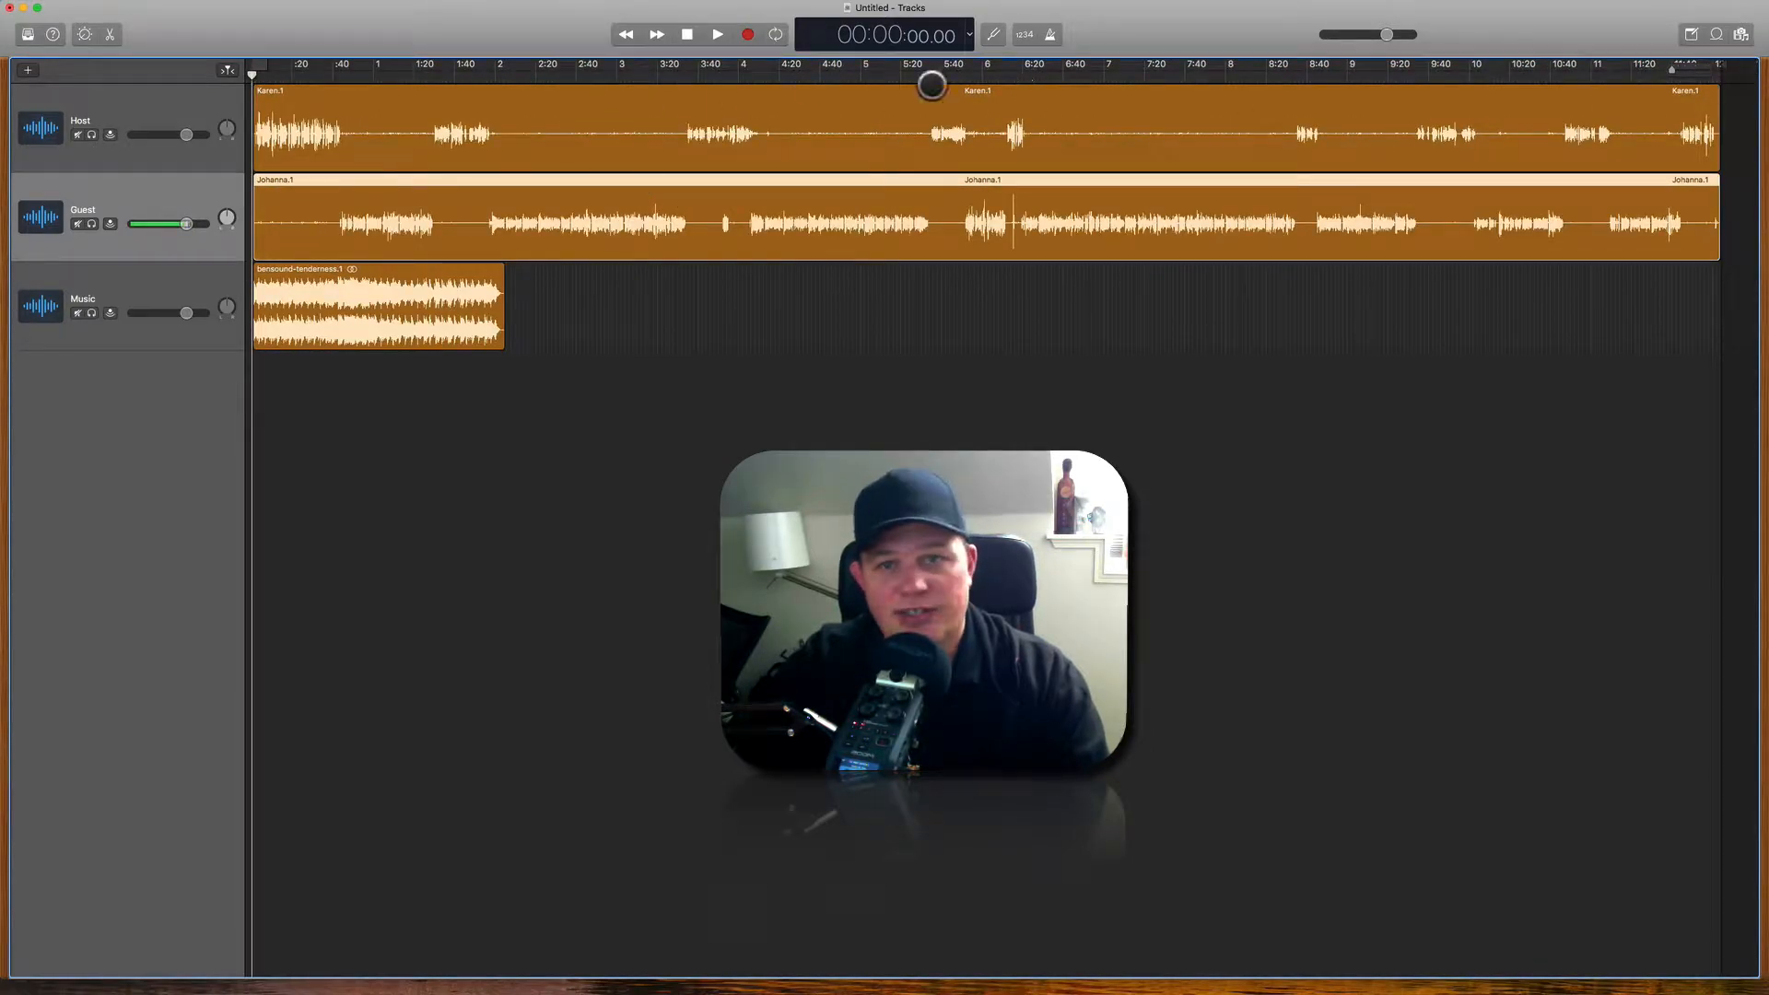
pyautogui.scroll(10, 849, 114)
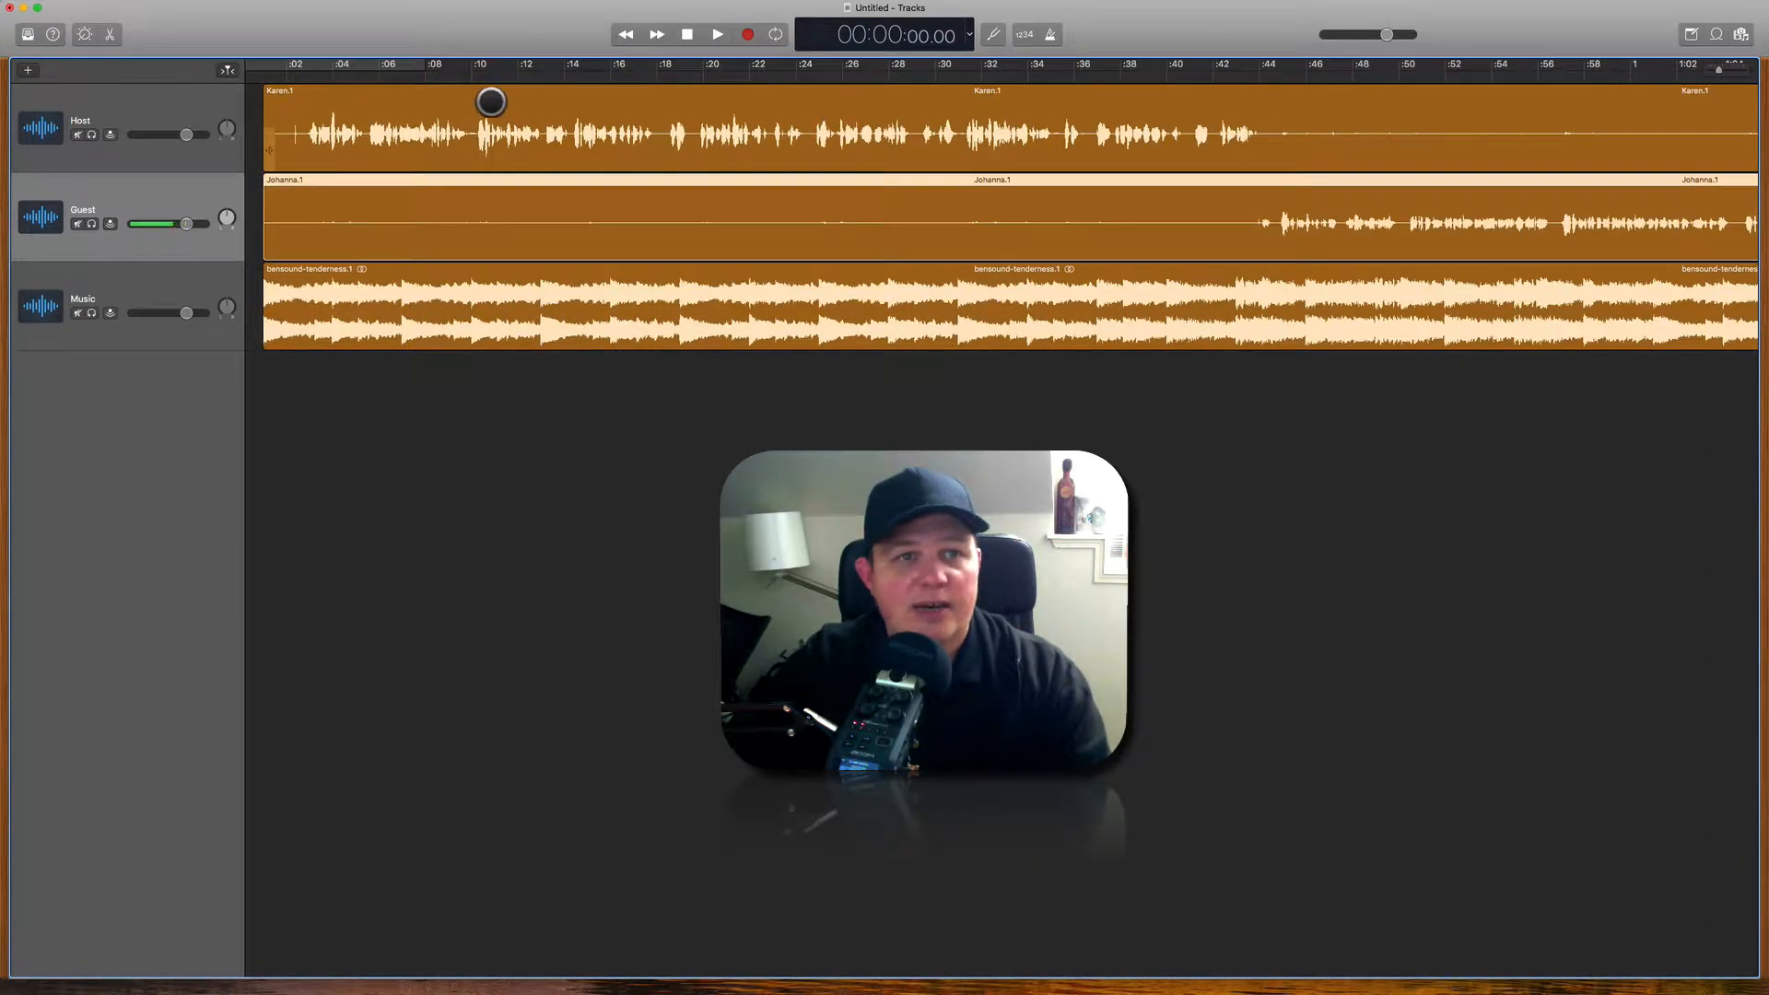
pyautogui.hscroll(-2, 307, 112)
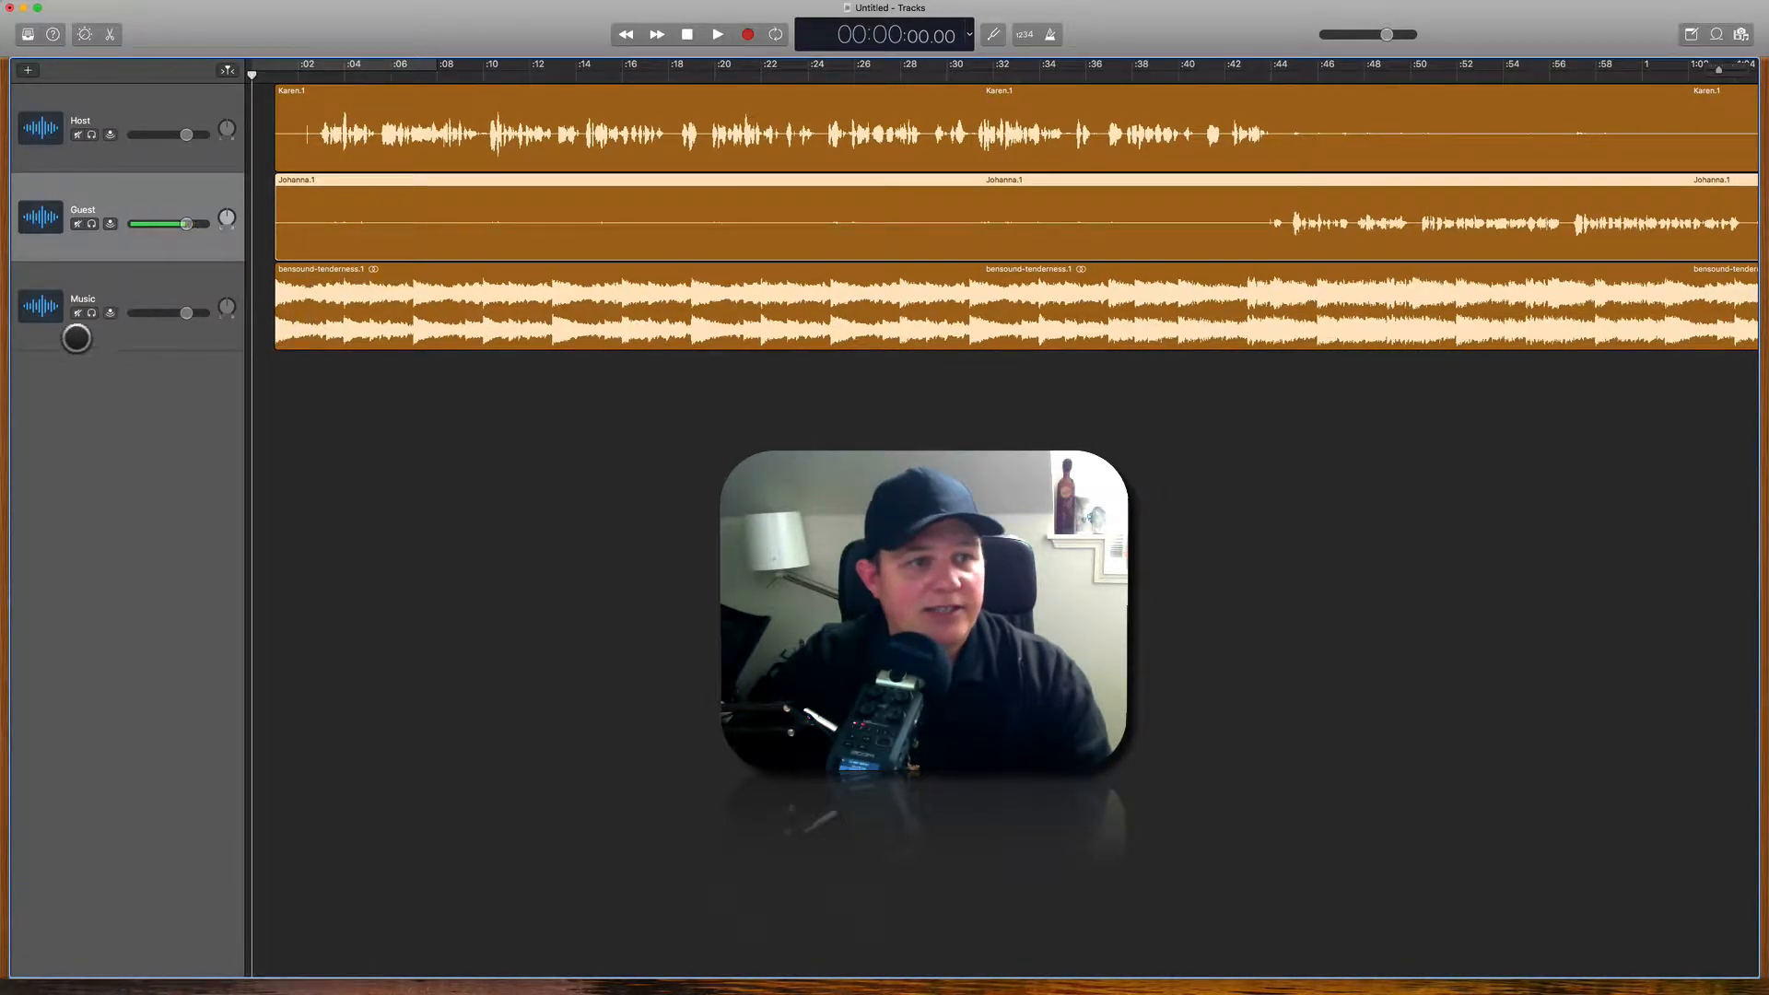
pyautogui.click(78, 313)
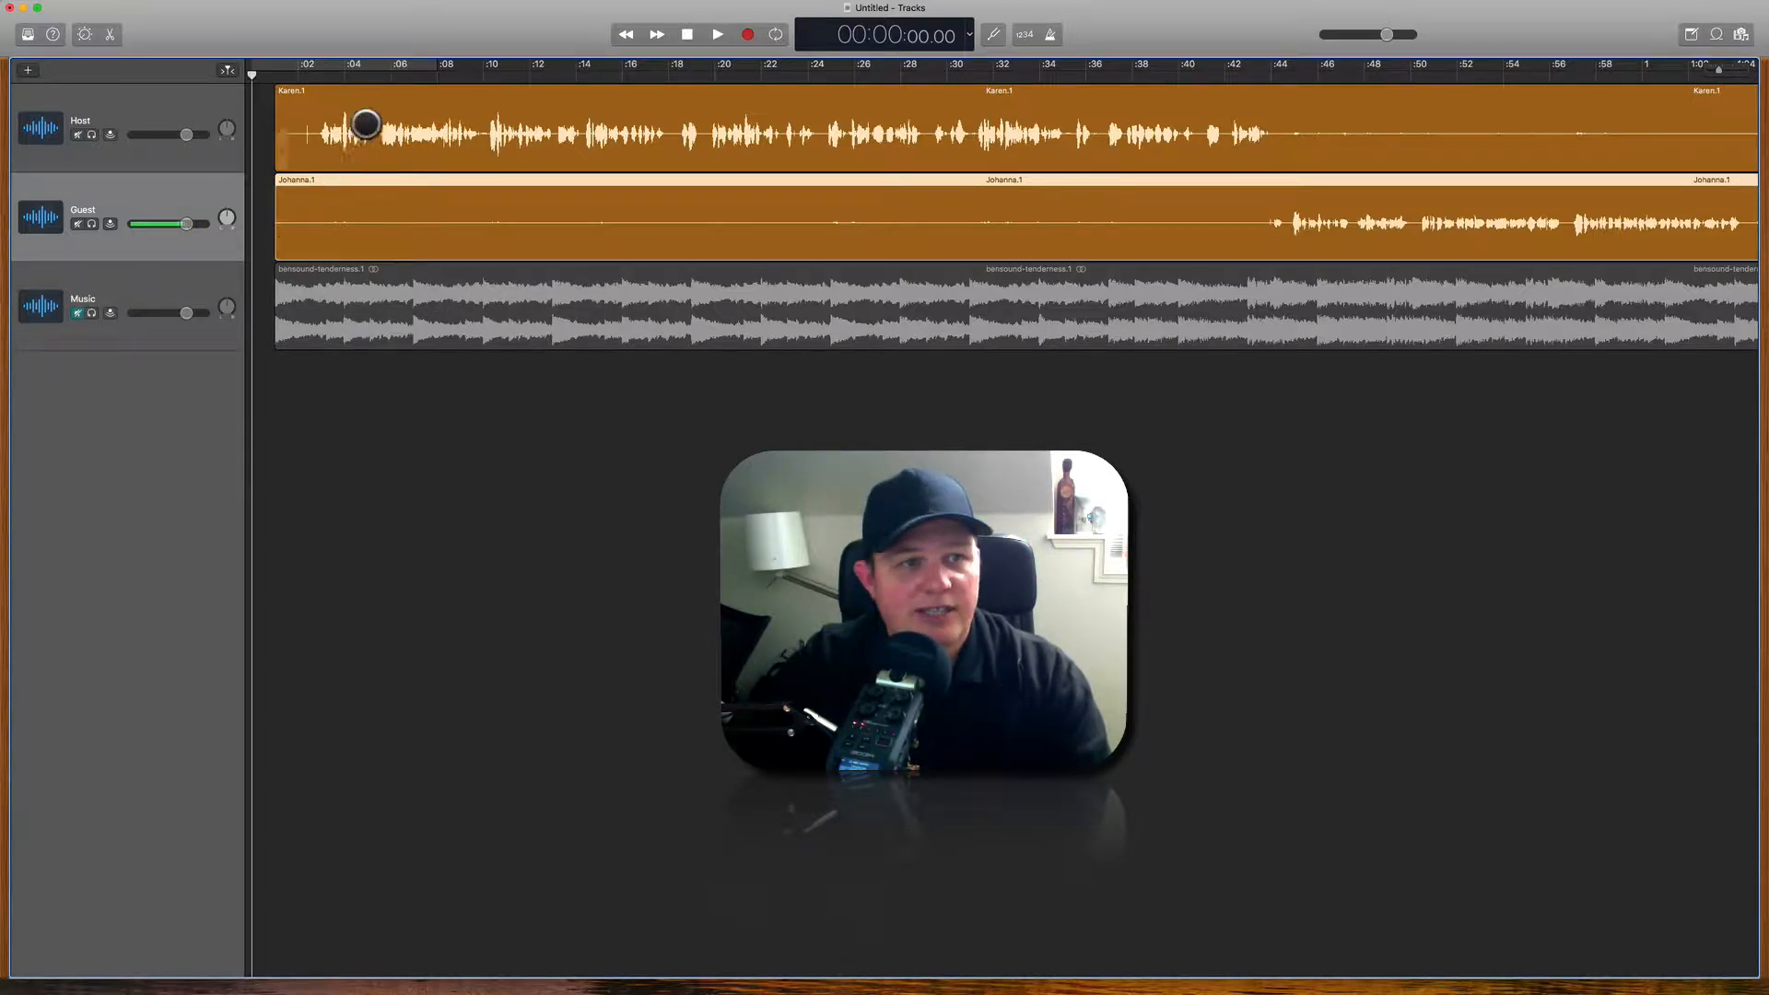
# Step: Listen to the host's opening speech, and play the guest's speech from about 46 seconds
pyautogui.click(291, 74)
pyautogui.press('space')
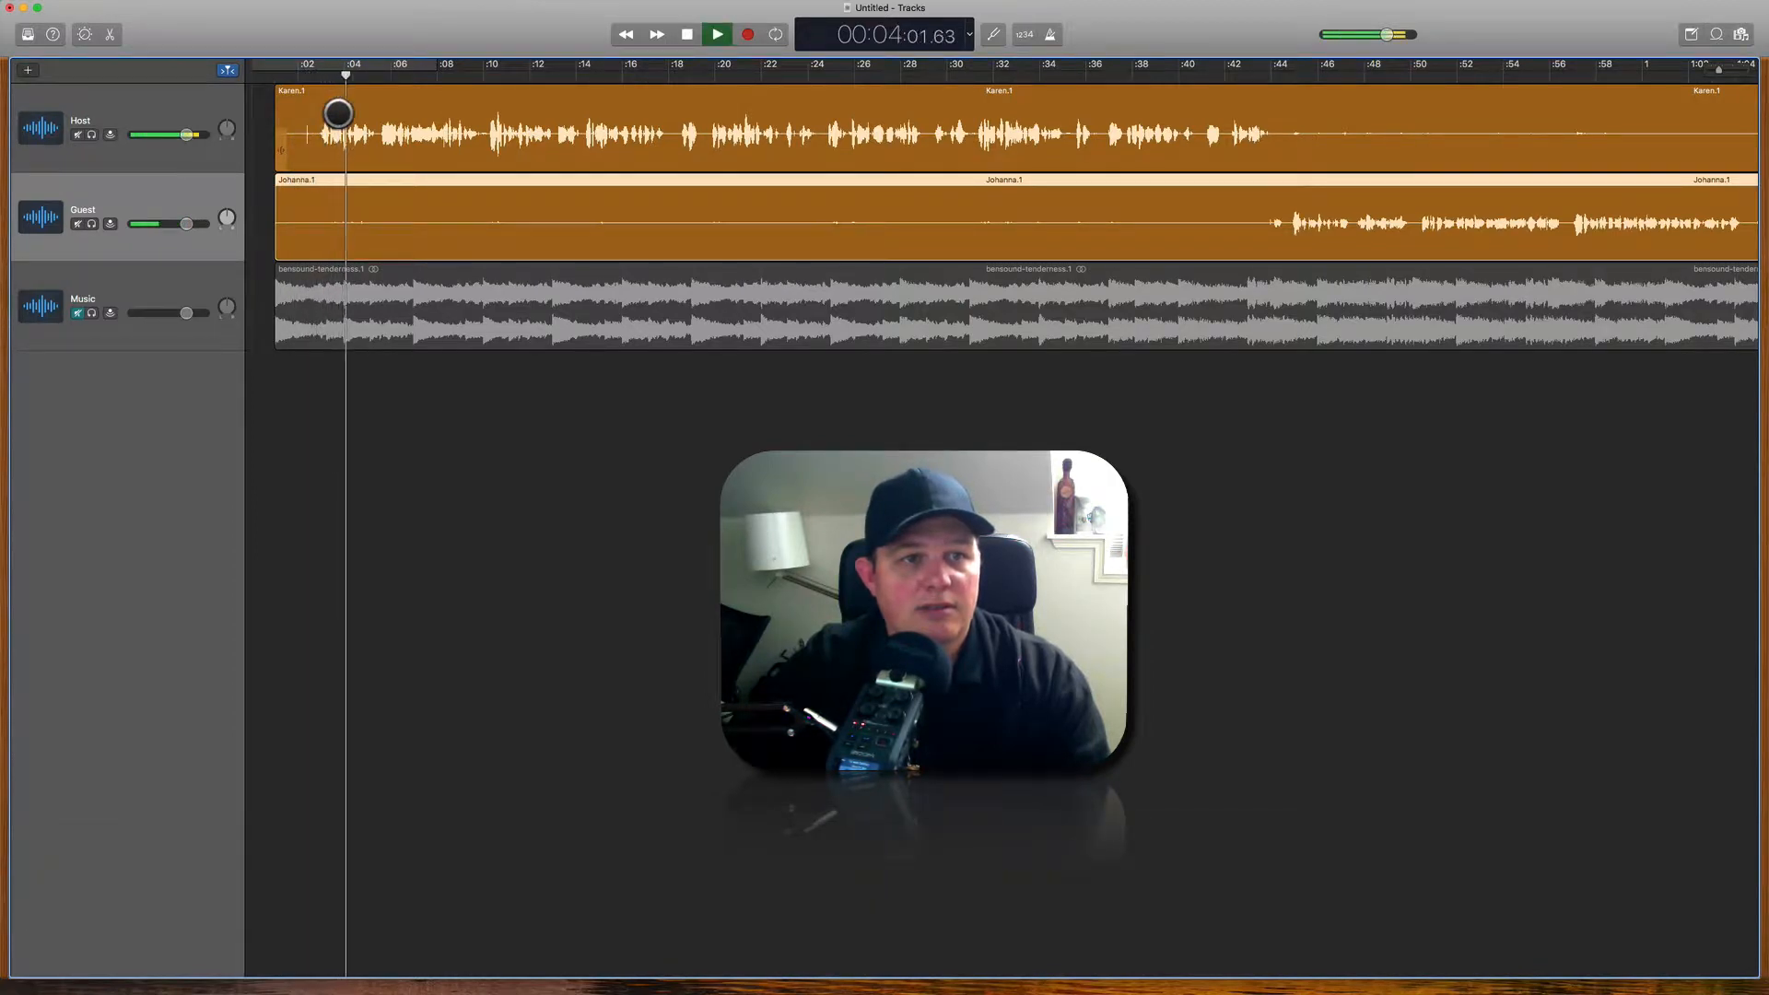
pyautogui.press('space')
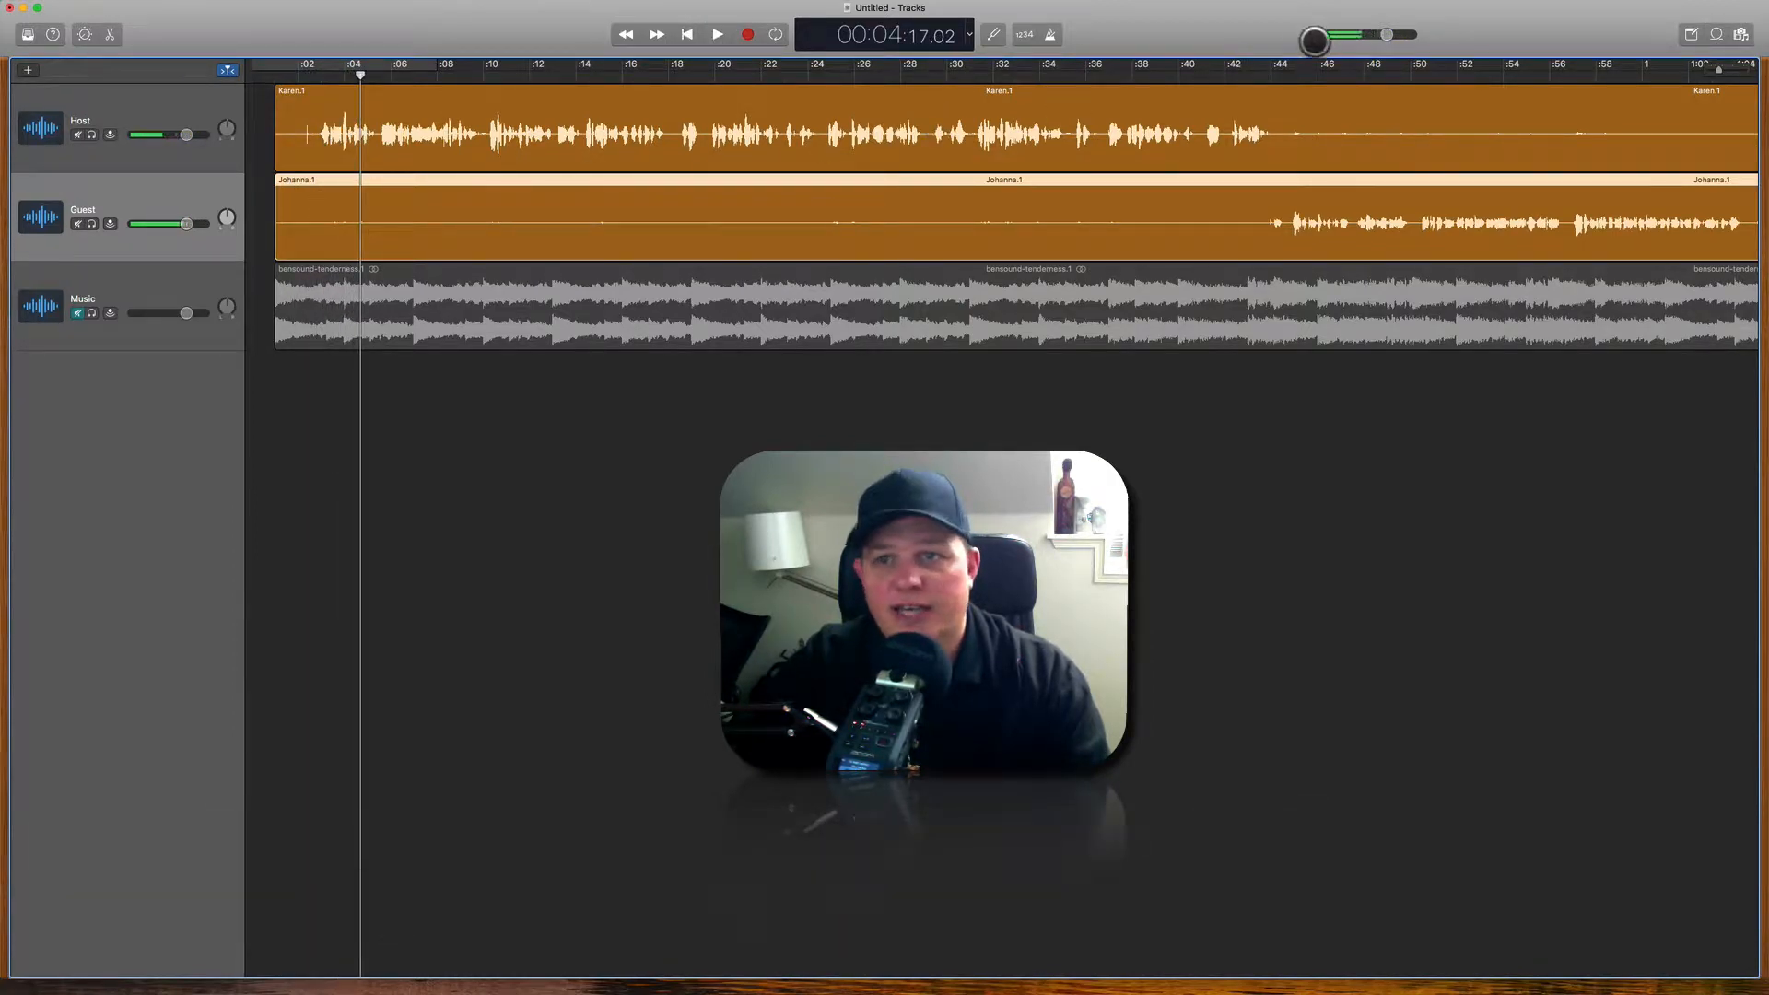
pyautogui.click(1319, 72)
pyautogui.press('space')
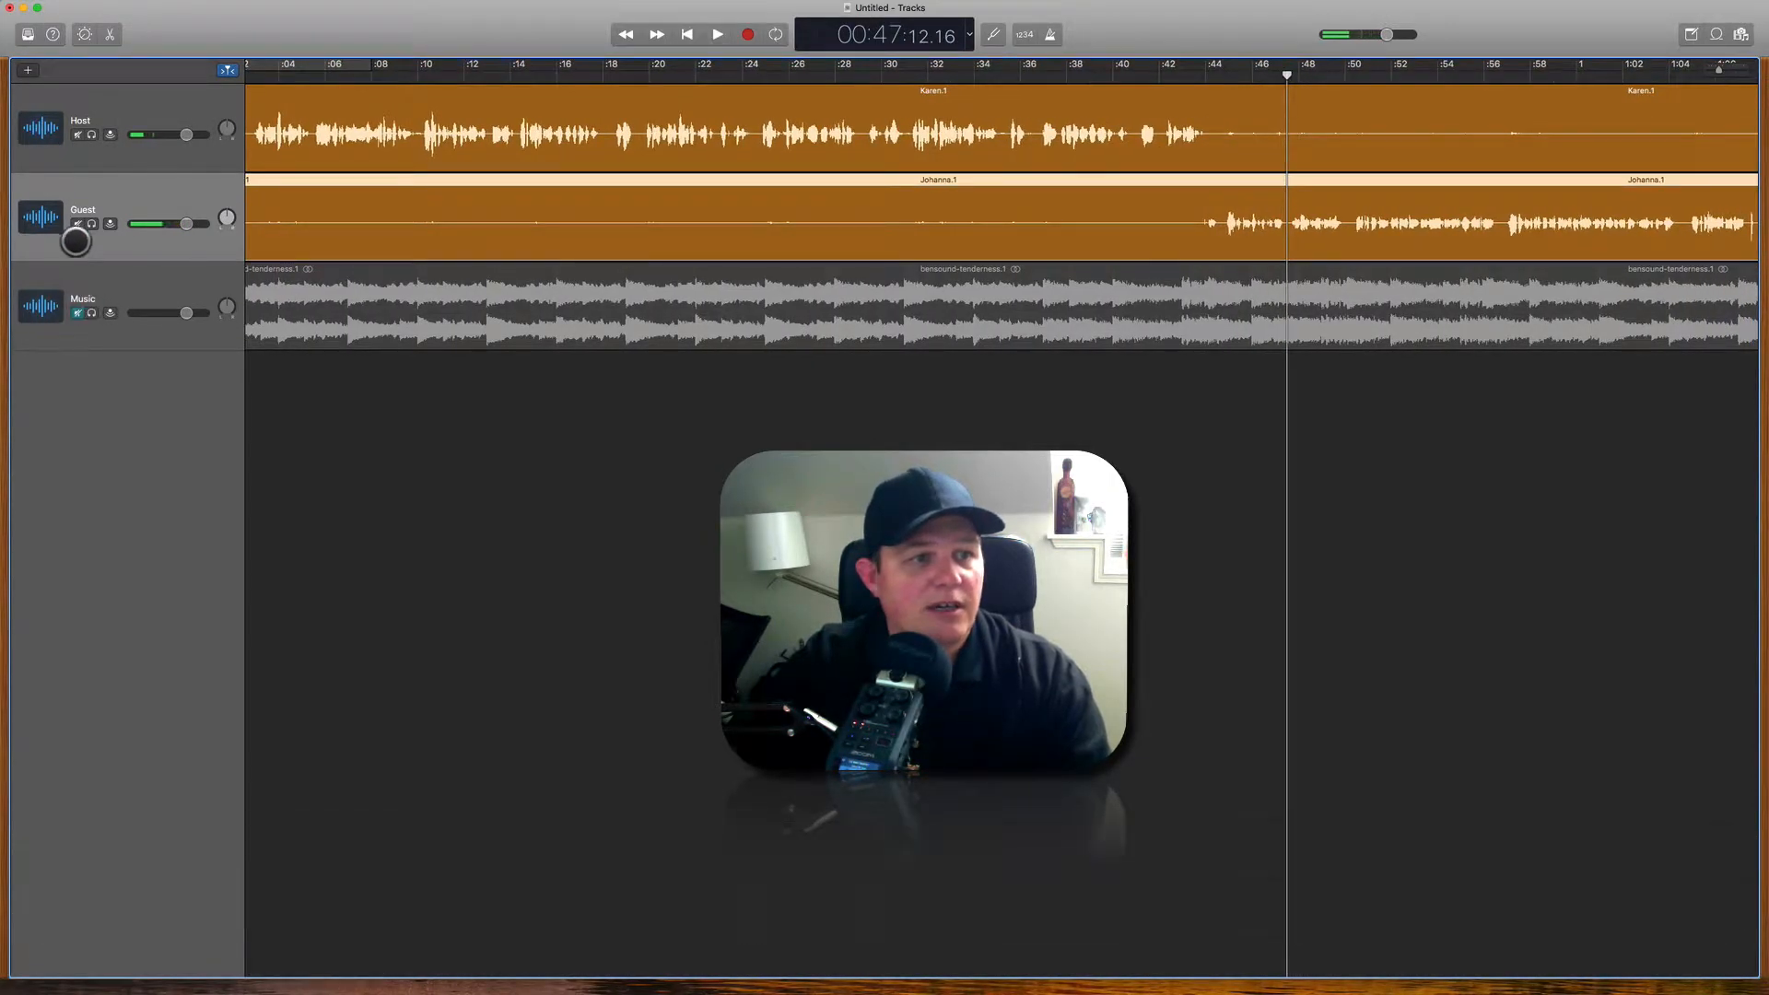
# Step: Solo the Guest track and play it, then solo the Host track as well and play from about 26 seconds
pyautogui.click(67, 323)
pyautogui.click(91, 225)
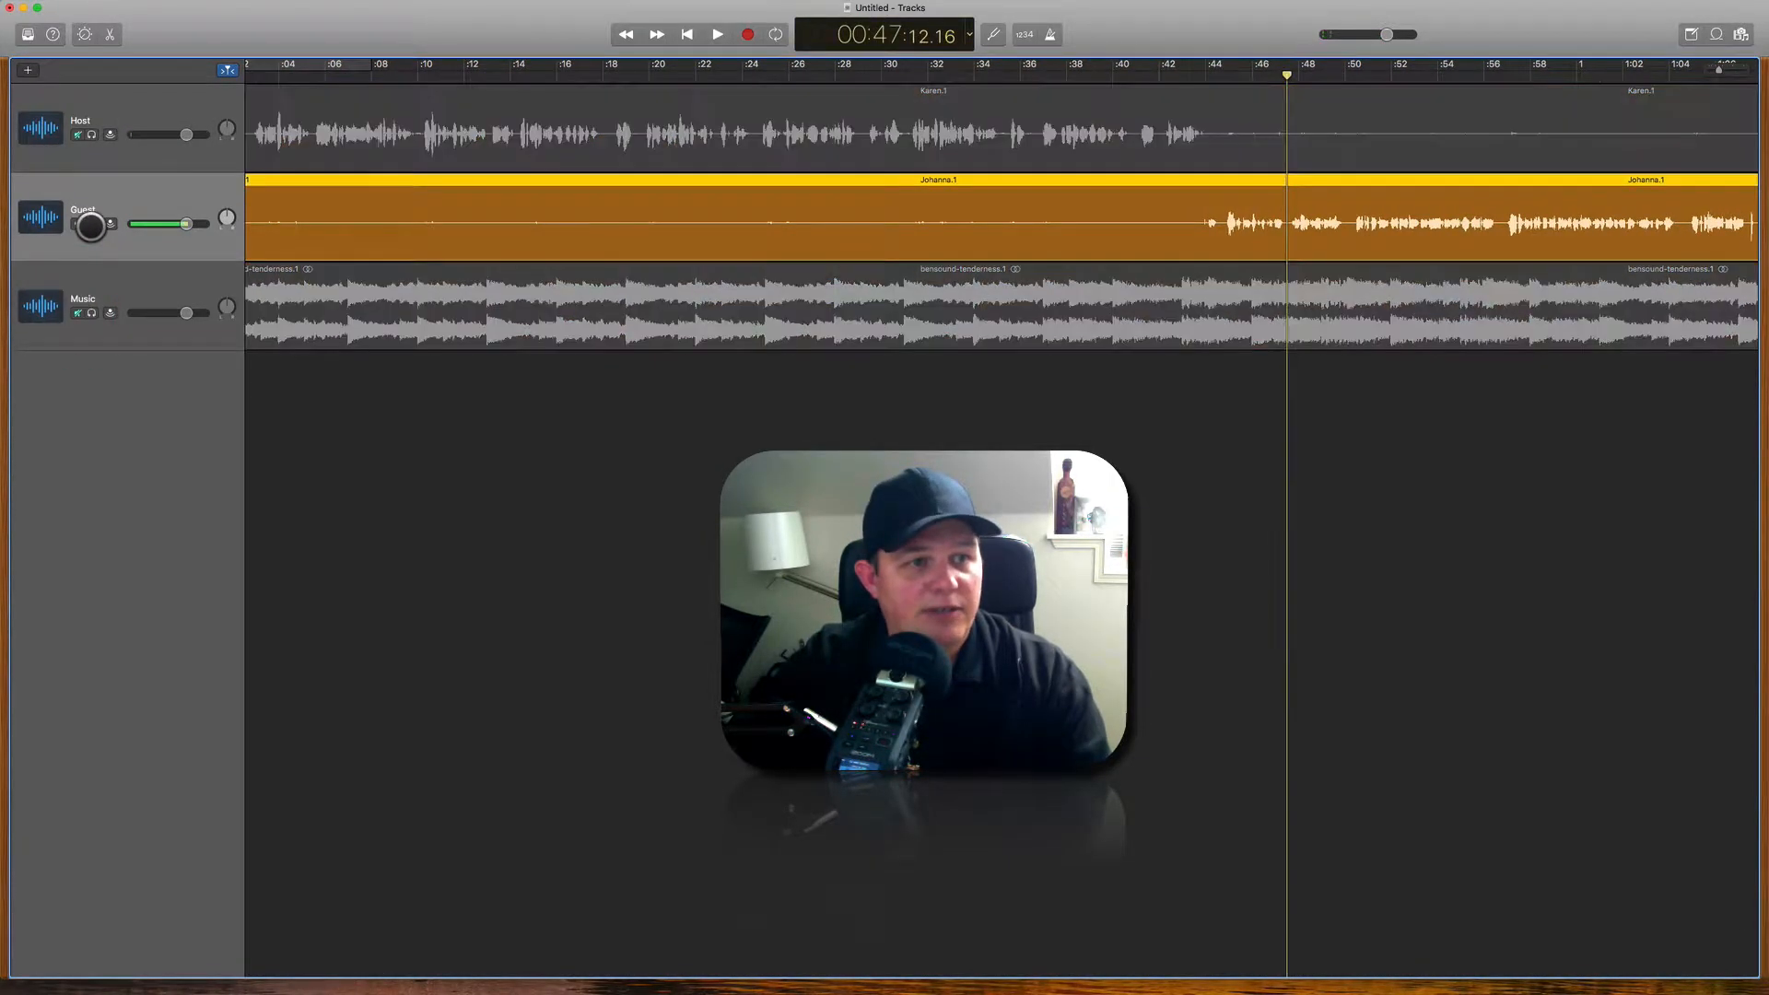
pyautogui.press('space')
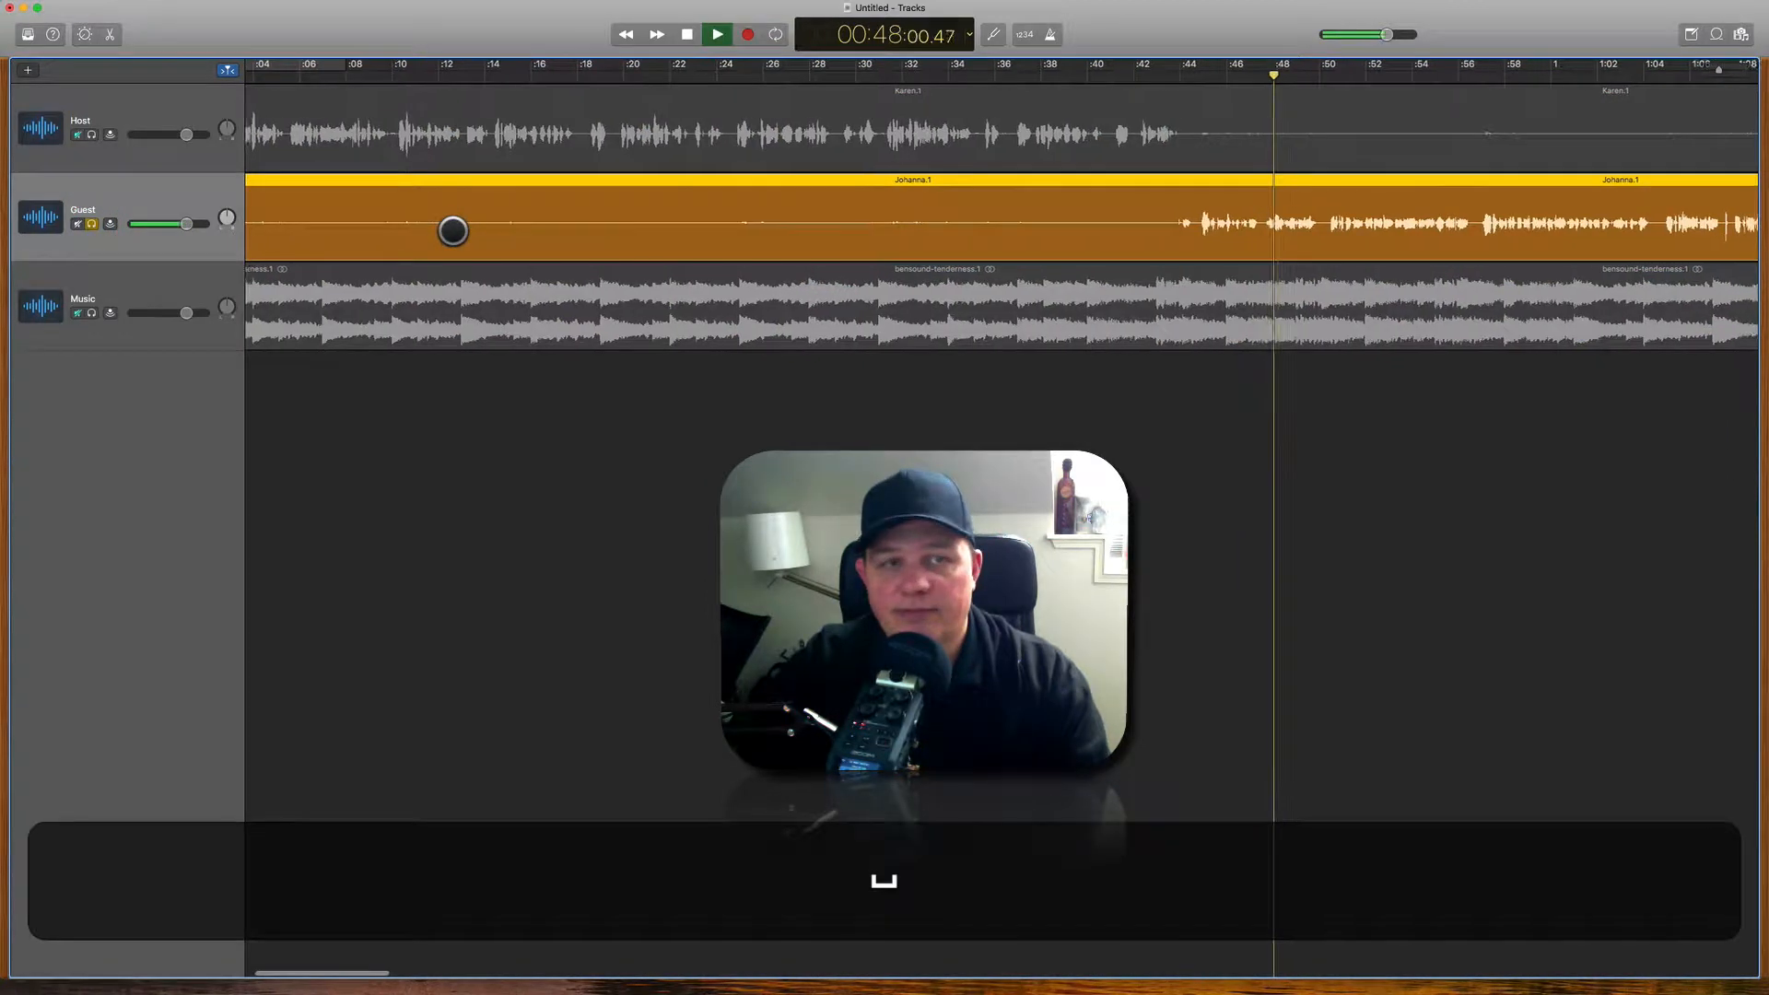
pyautogui.click(91, 135)
pyautogui.click(599, 66)
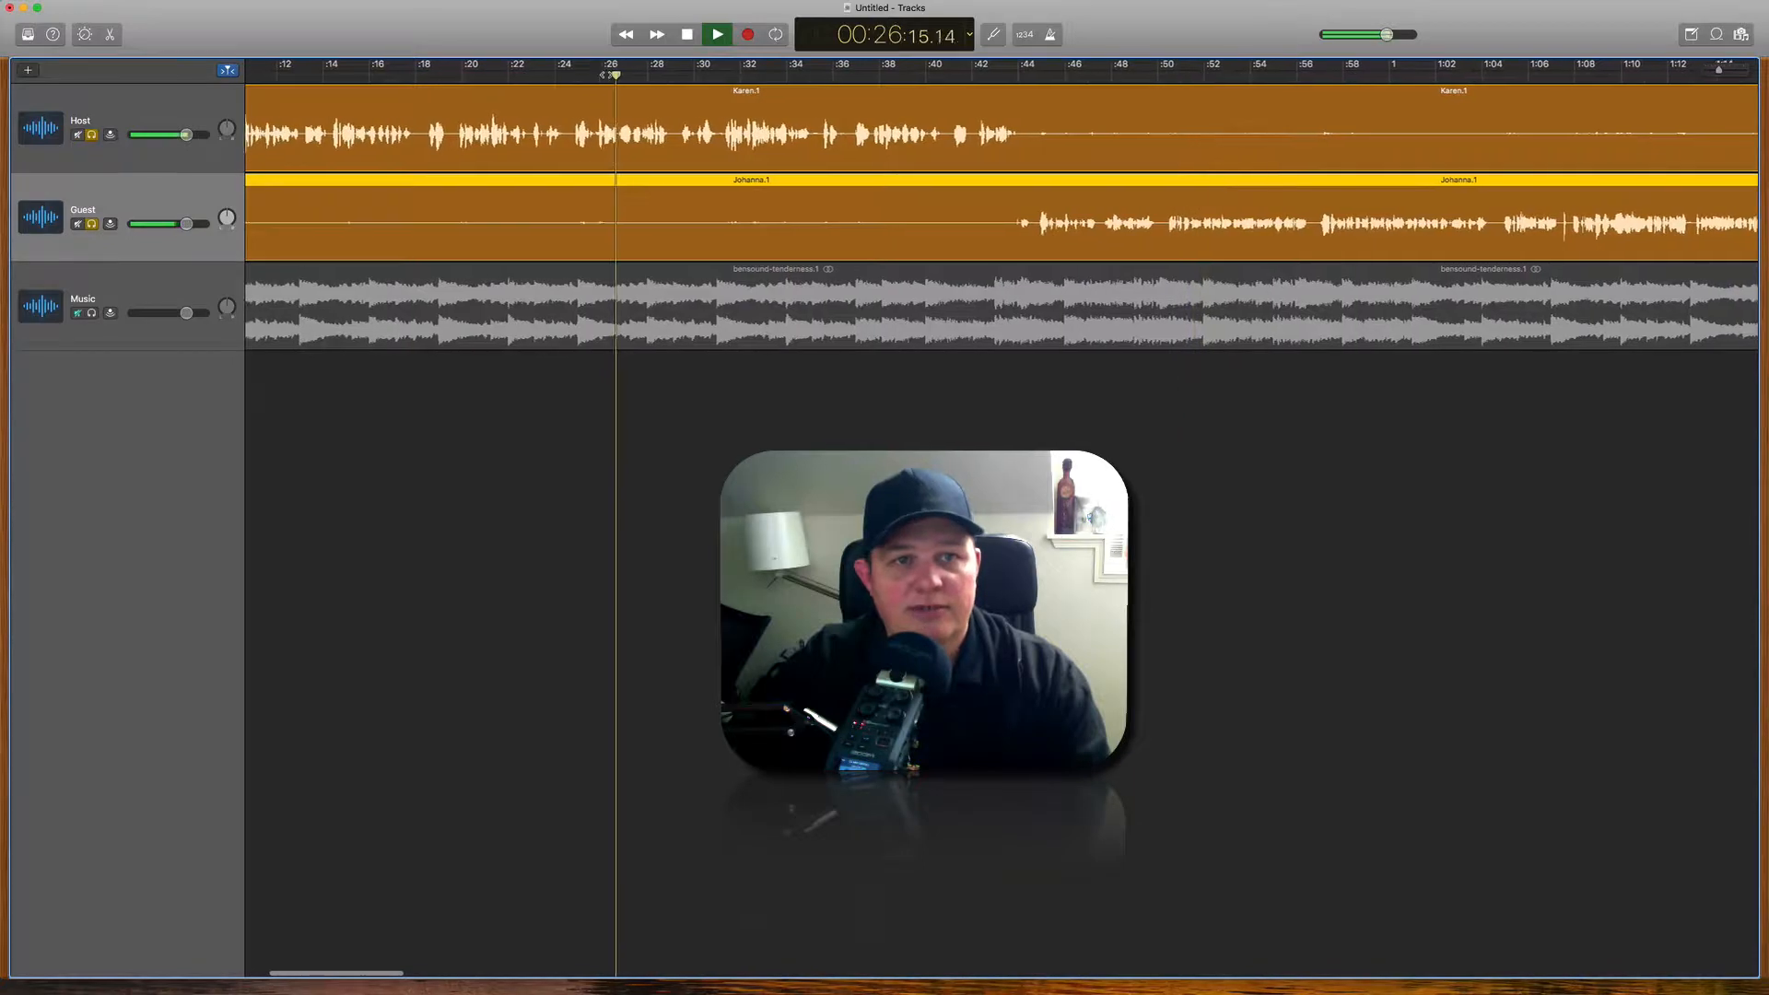
pyautogui.press('space')
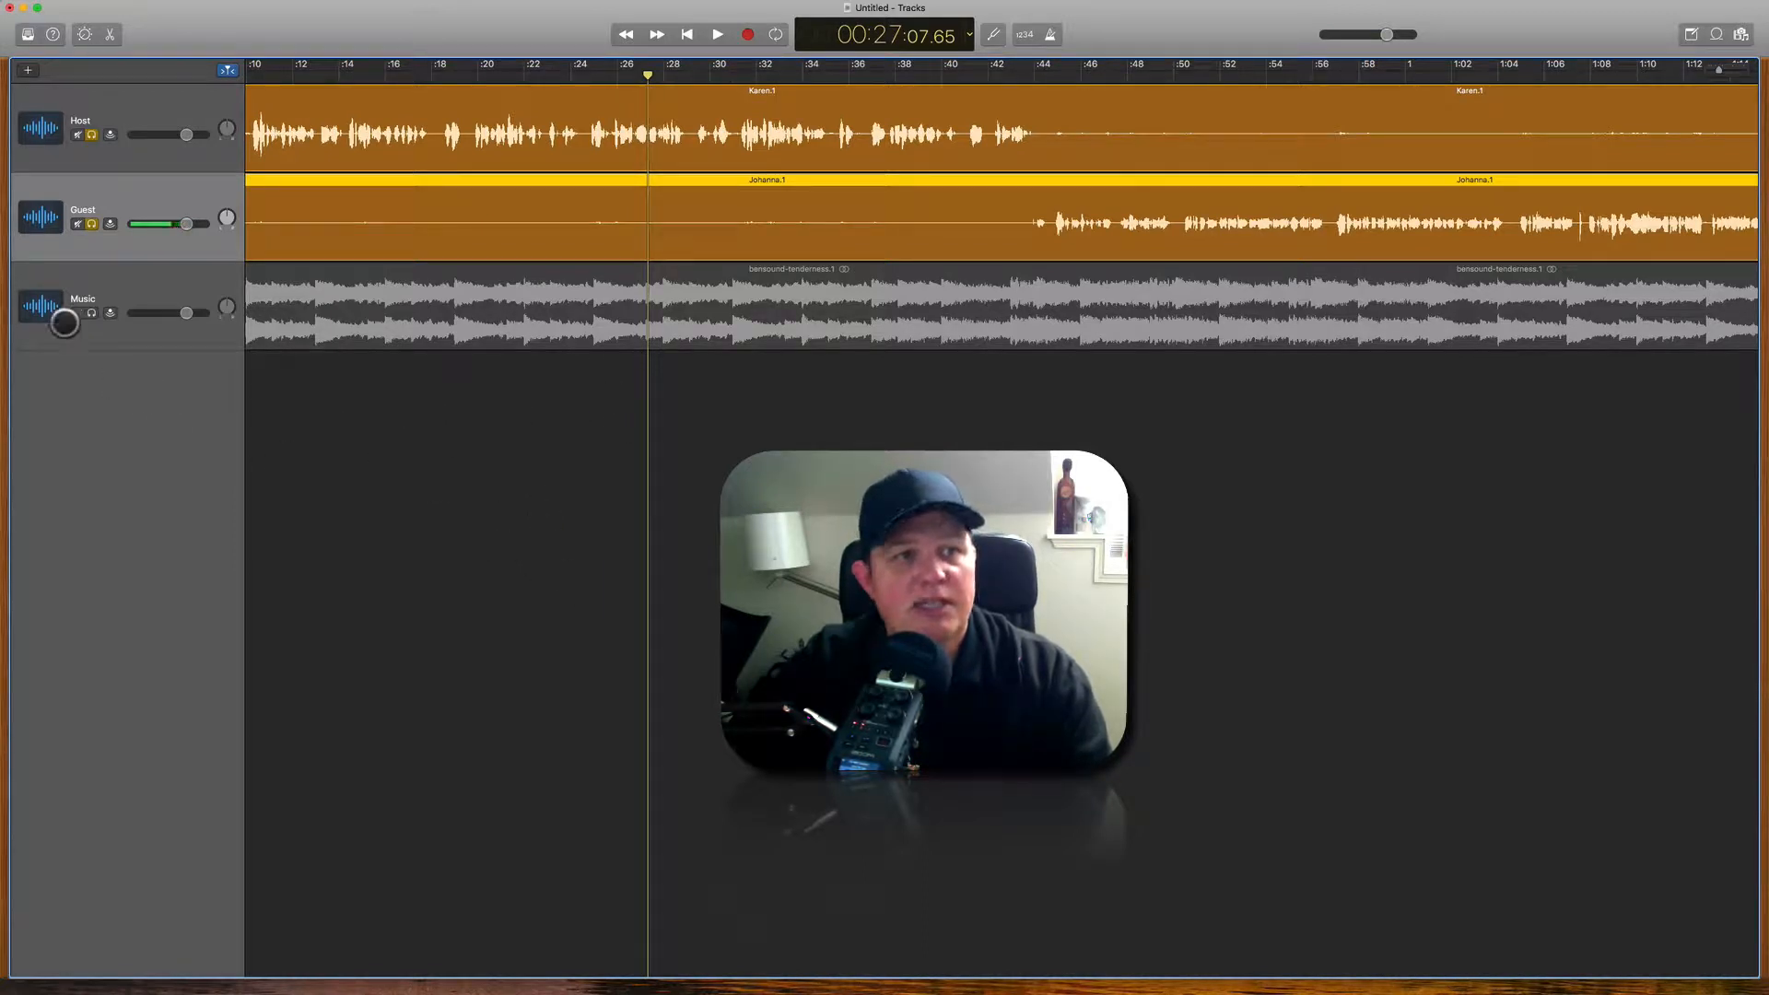
# Step: Turn off solo on the Host and Guest tracks, leaving only the Music track muted
pyautogui.click(91, 135)
pyautogui.click(91, 225)
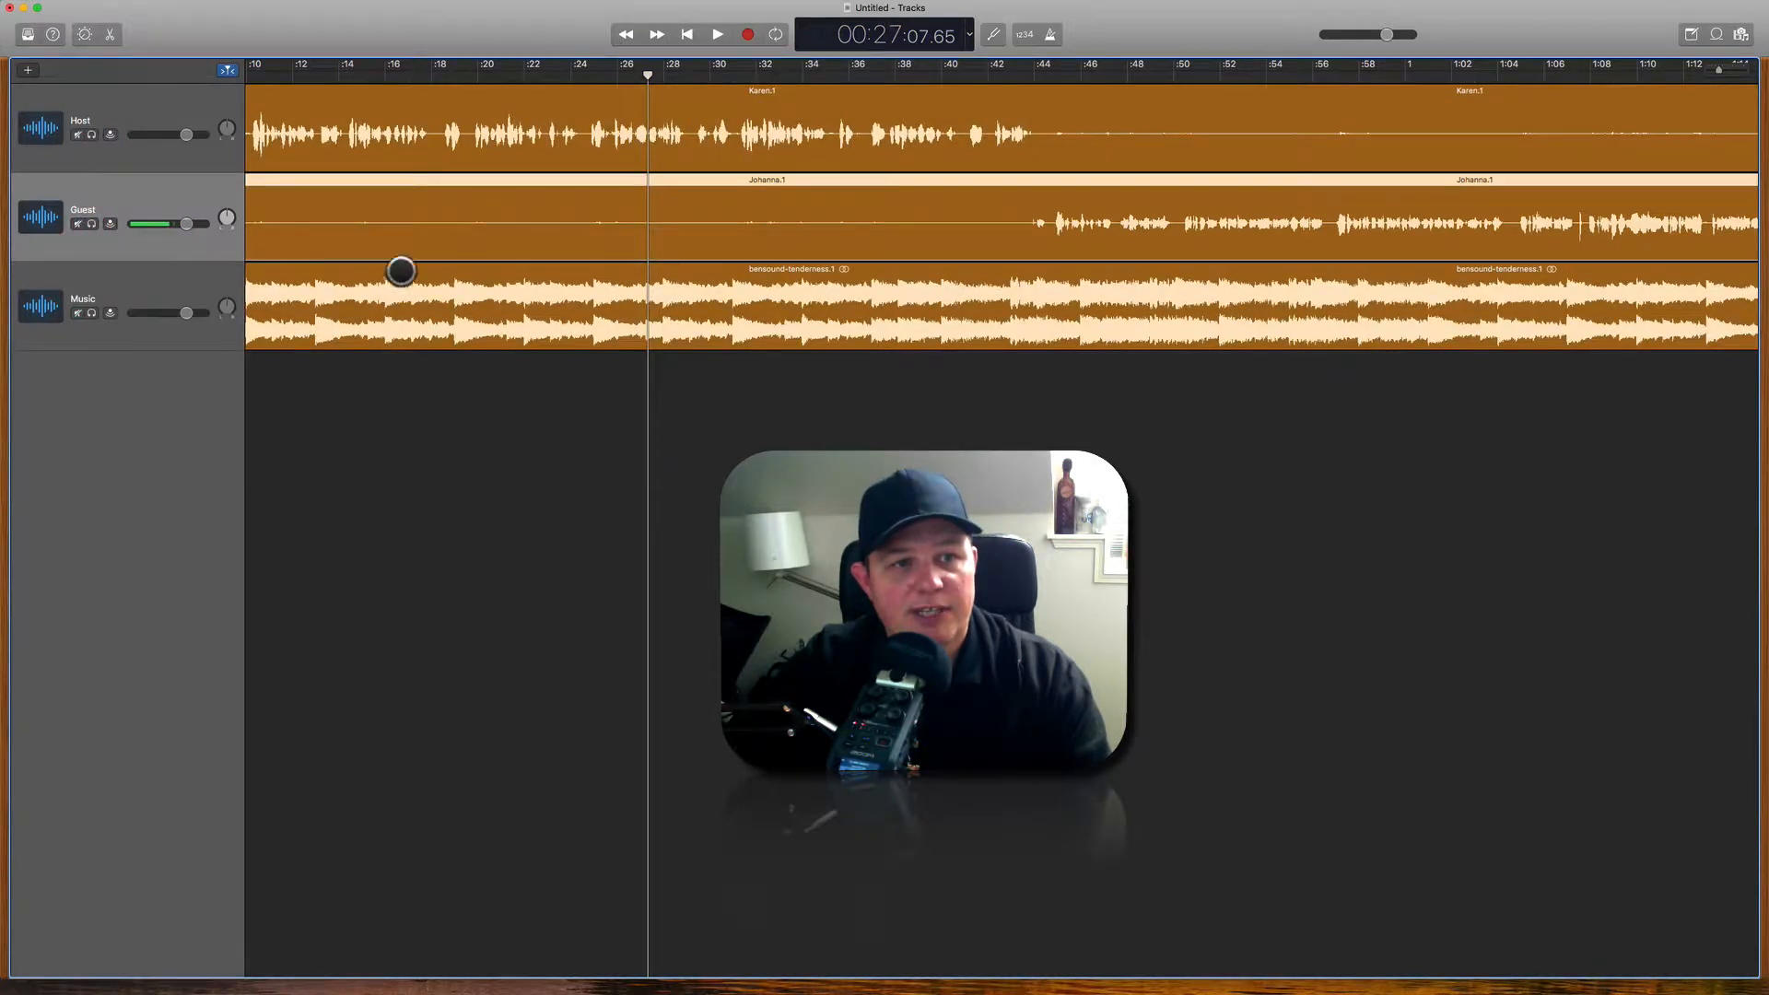
pyautogui.hscroll(-5, 482, 276)
pyautogui.click(78, 312)
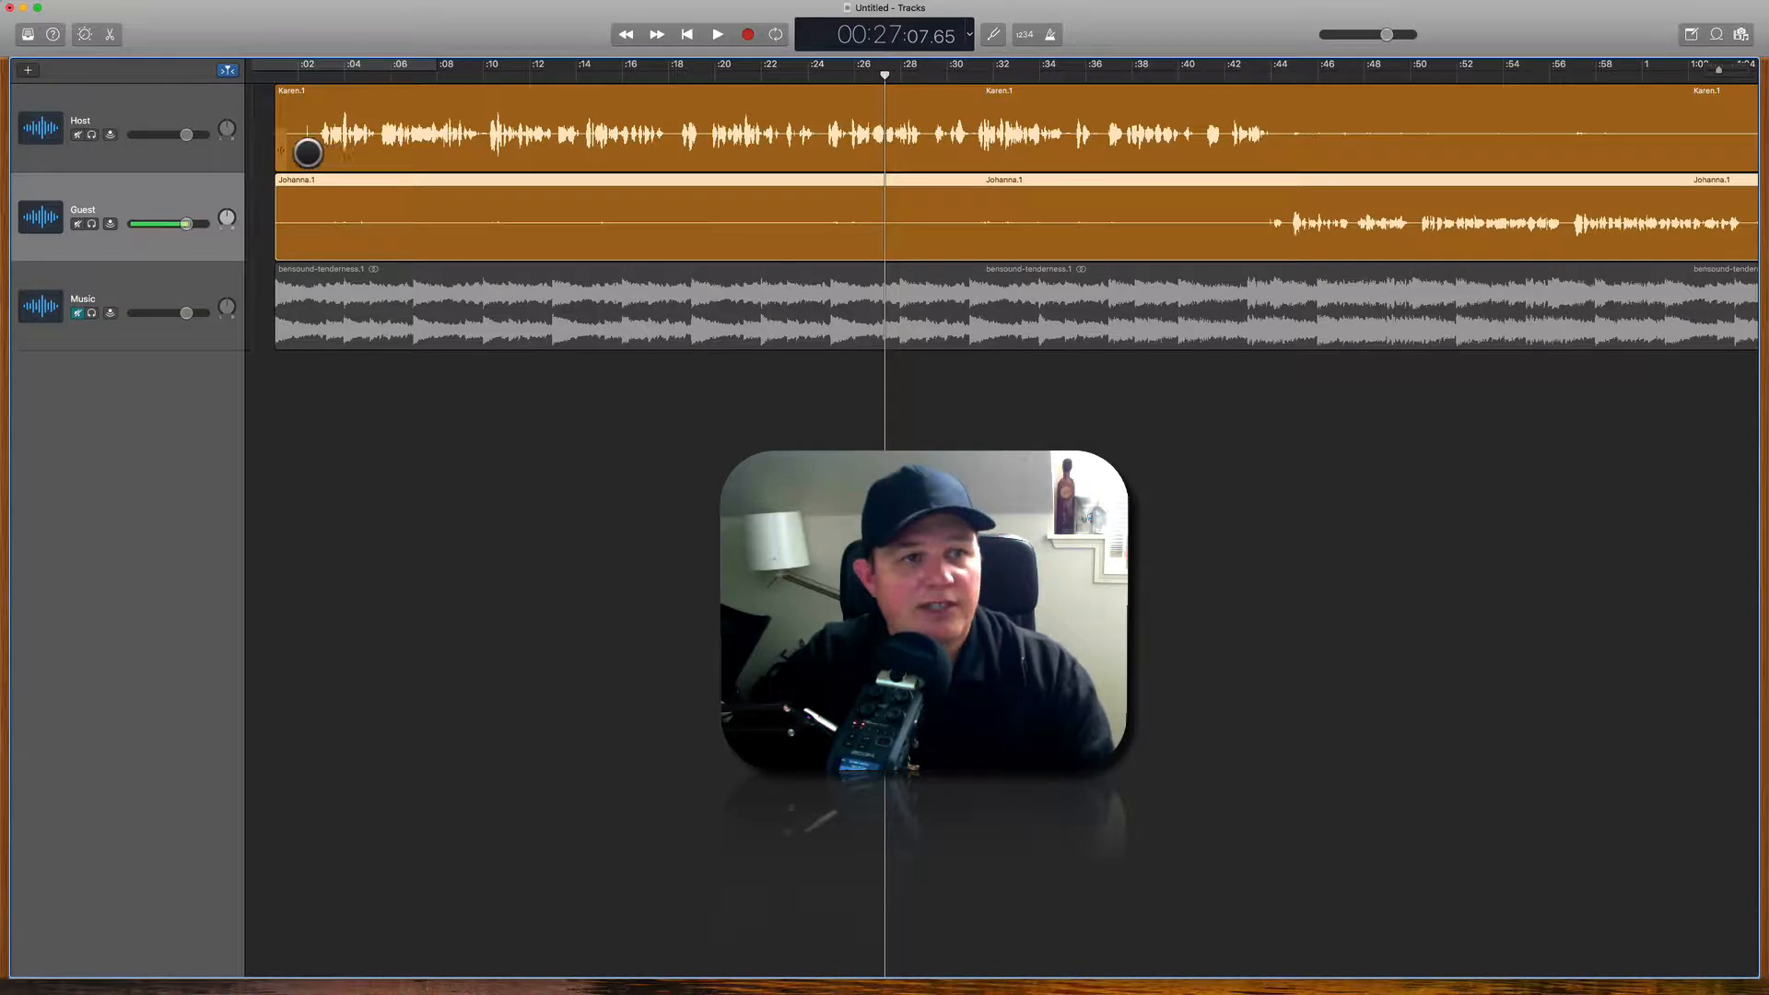
# Step: Trim the silent start of the Host region to about 2.5 seconds, just before the first spoken words
pyautogui.click(299, 153)
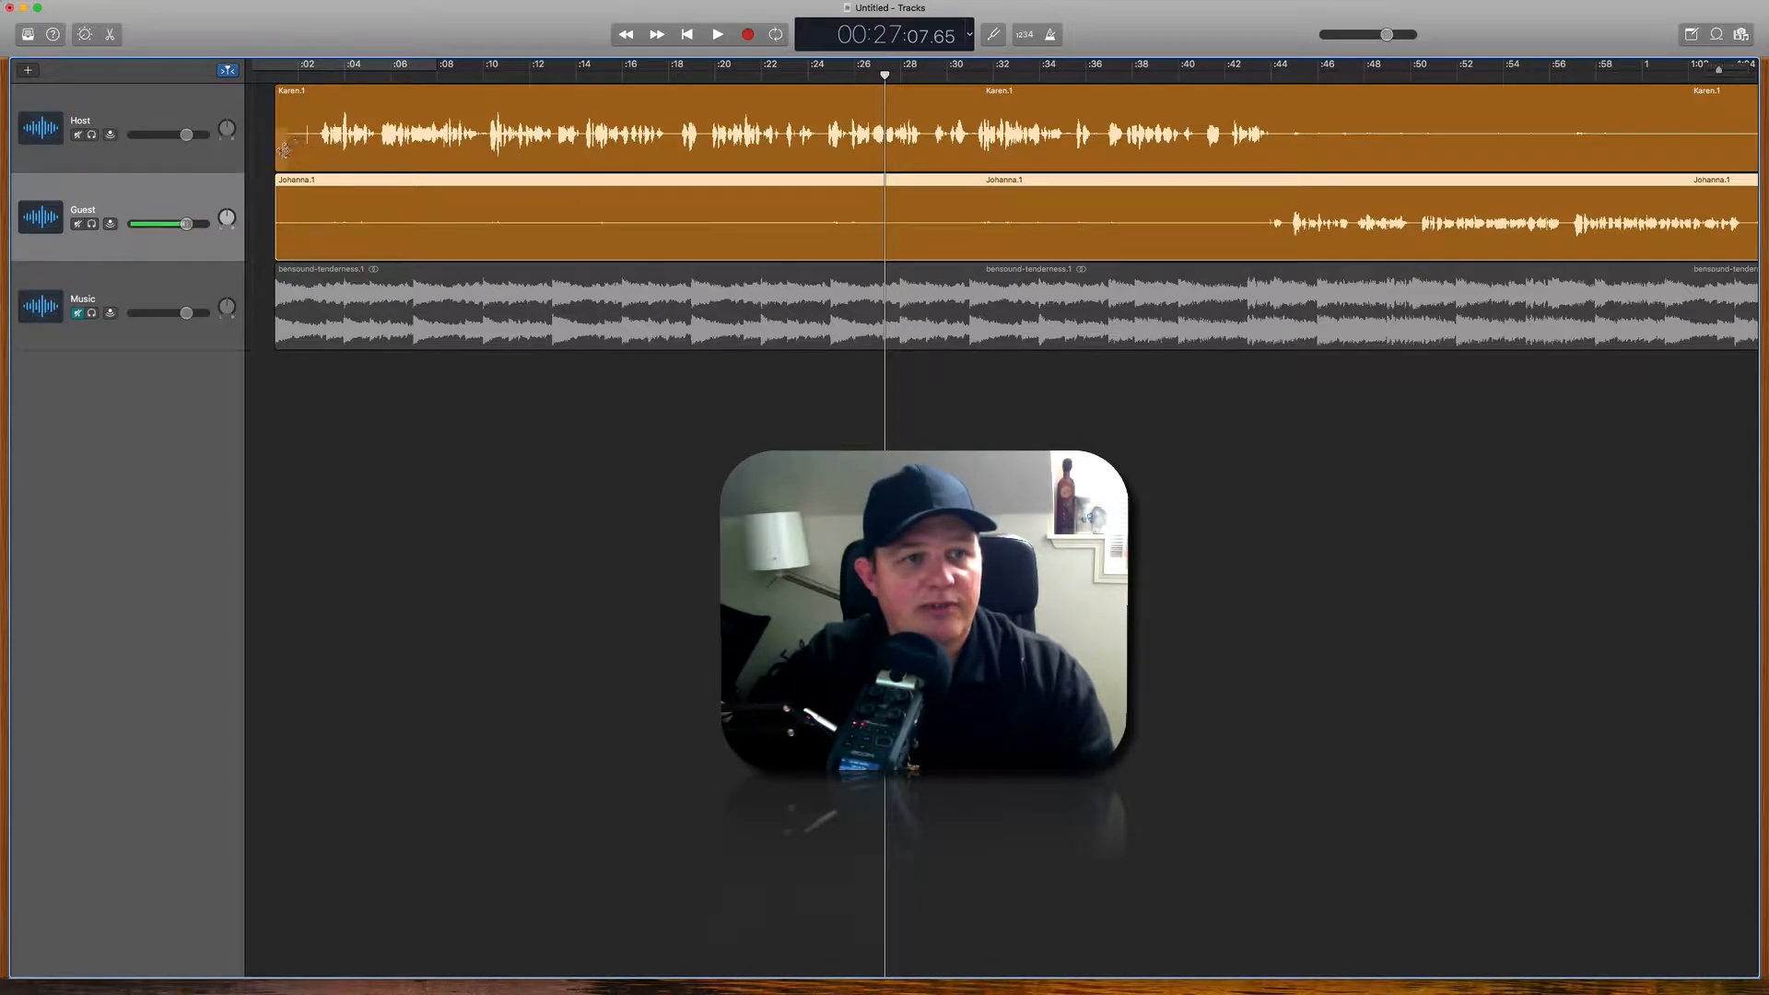
pyautogui.moveTo(283, 150); pyautogui.dragTo(324, 158)
pyautogui.click(325, 262)
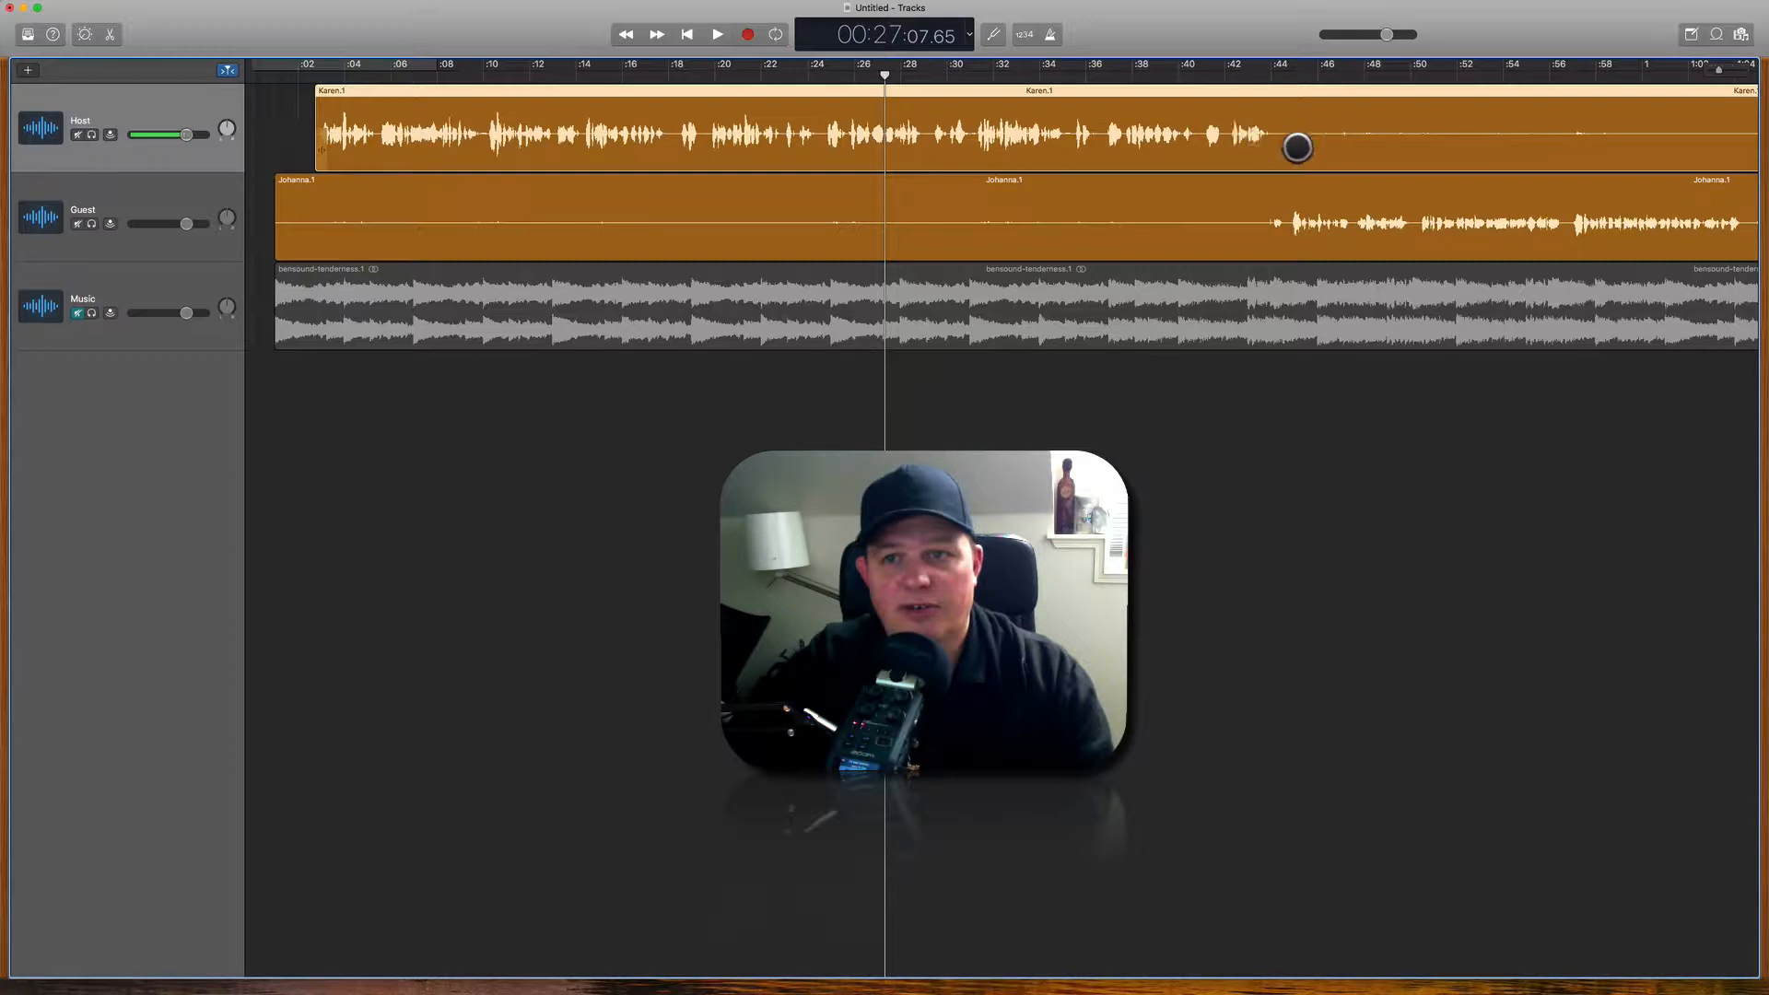
# Step: Split the Host region with the playhead at about 44 seconds, right after the host's opening speech
pyautogui.click(1276, 91)
pyautogui.click(1272, 189)
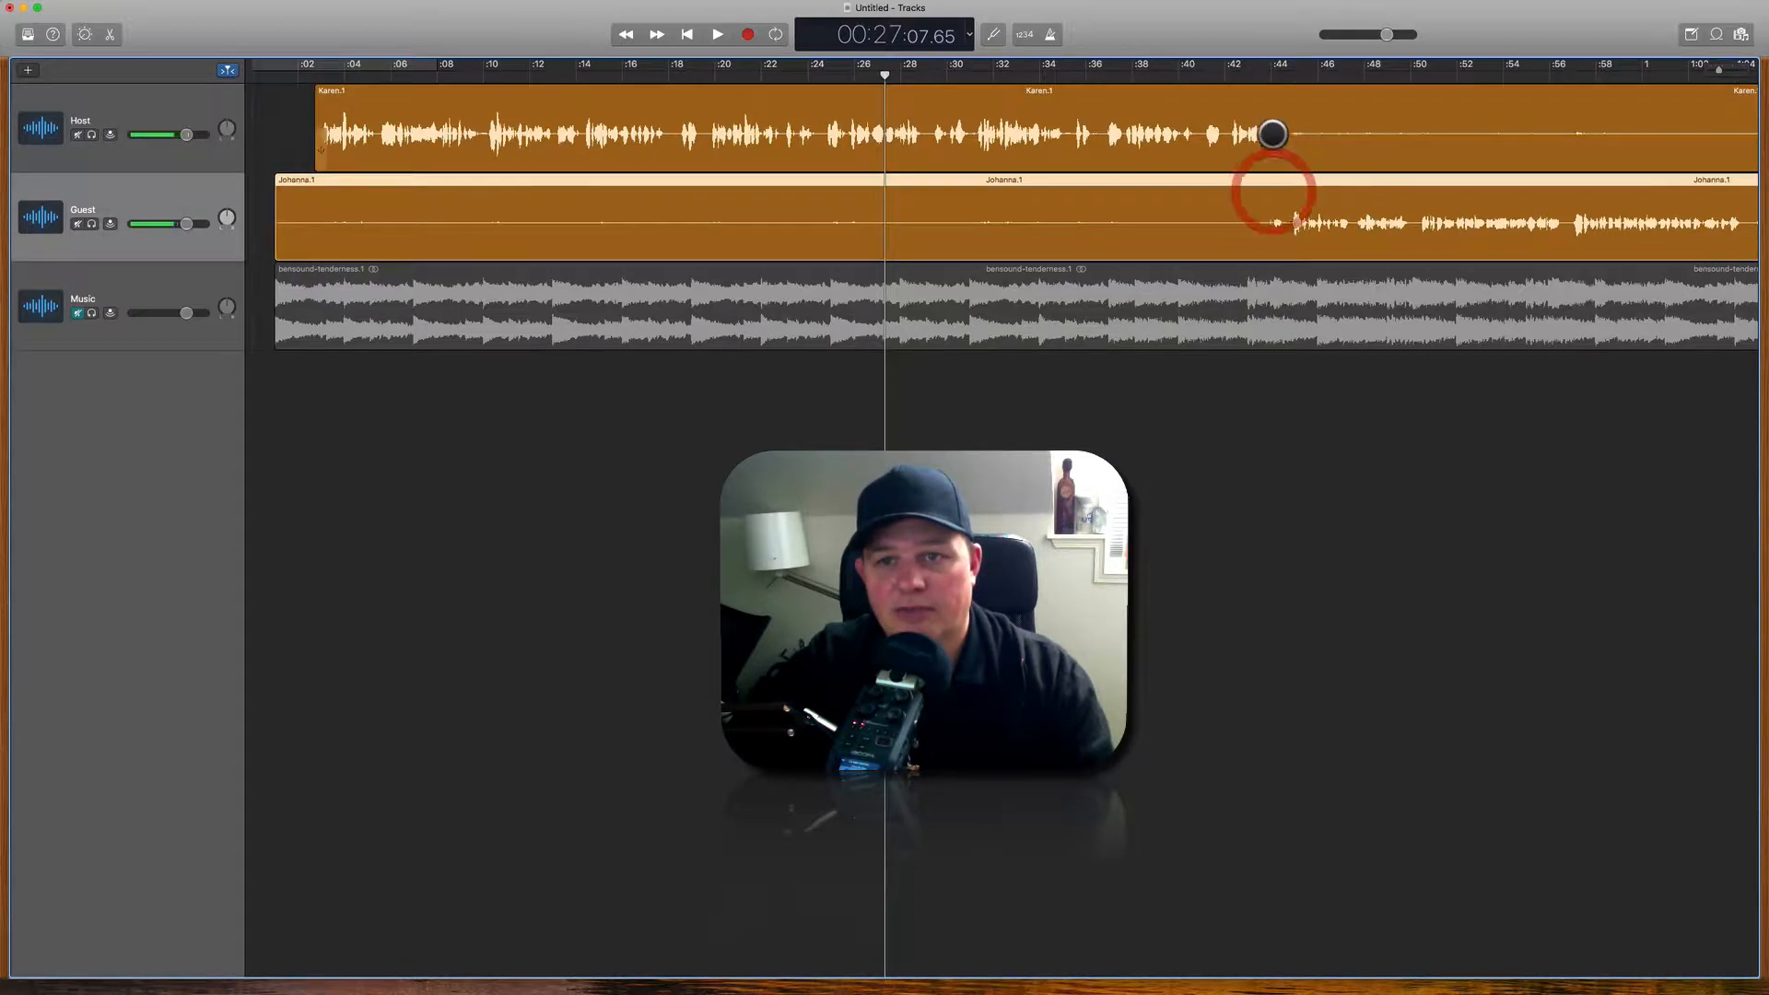
pyautogui.click(1279, 94)
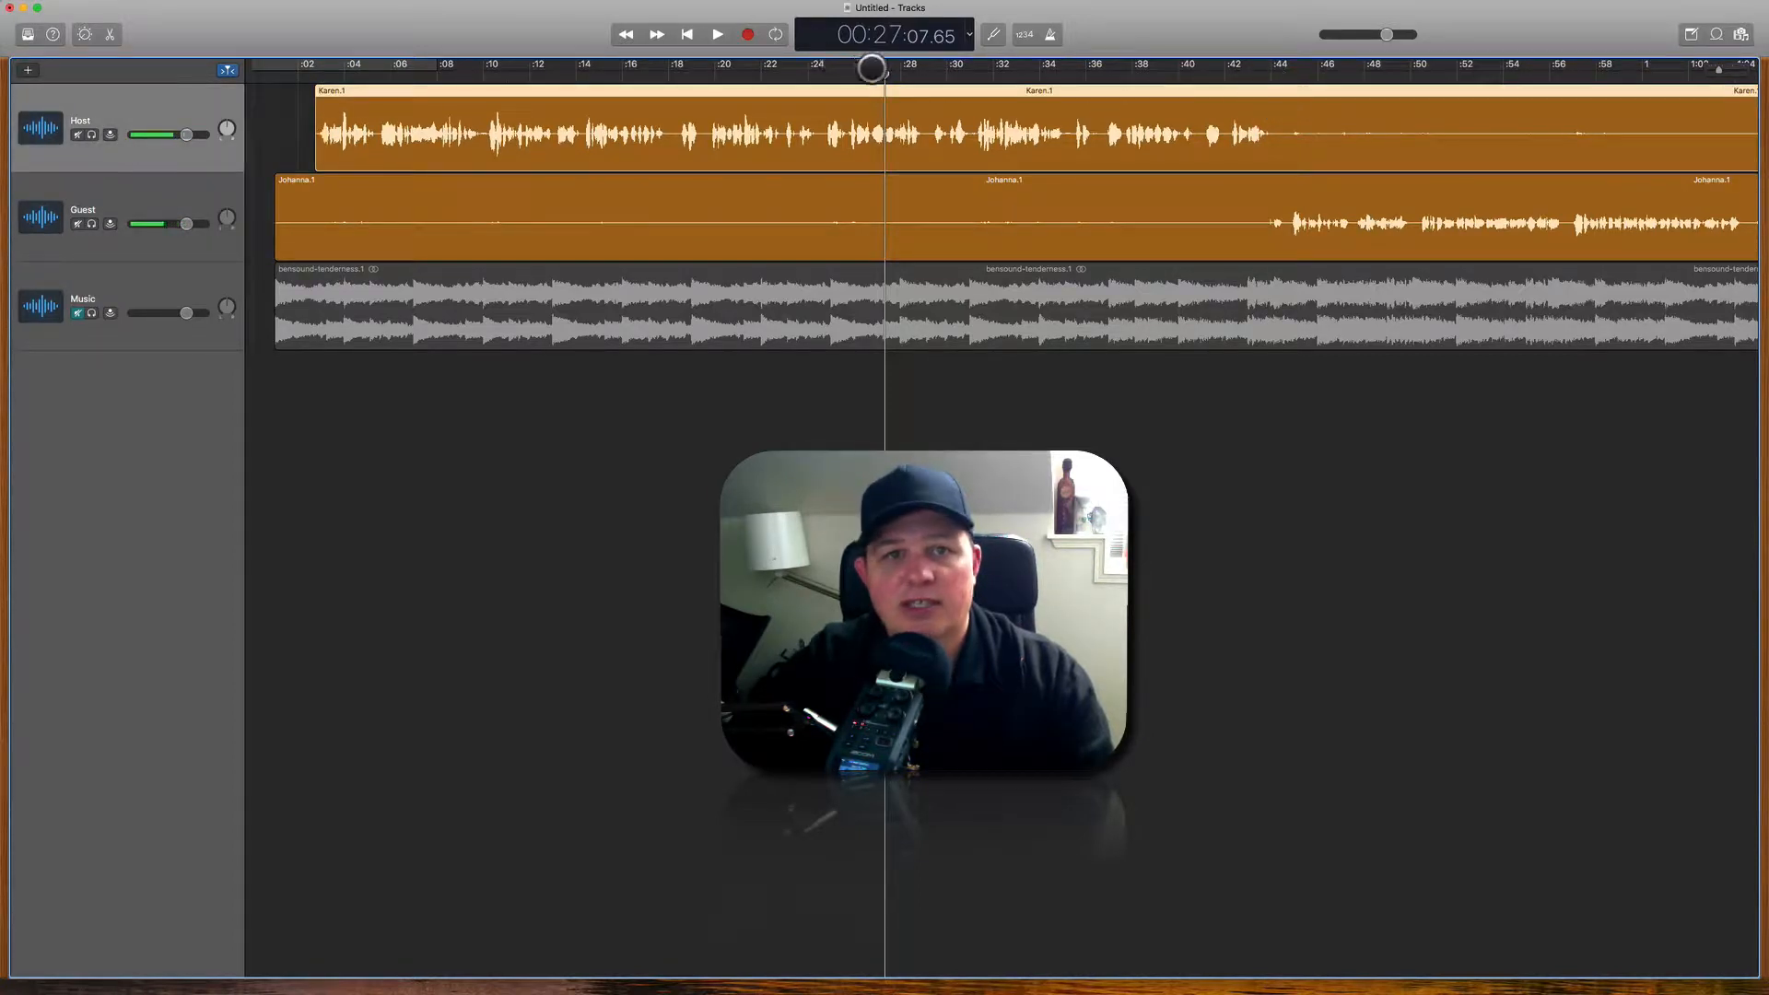
pyautogui.moveTo(887, 75); pyautogui.dragTo(1284, 84)
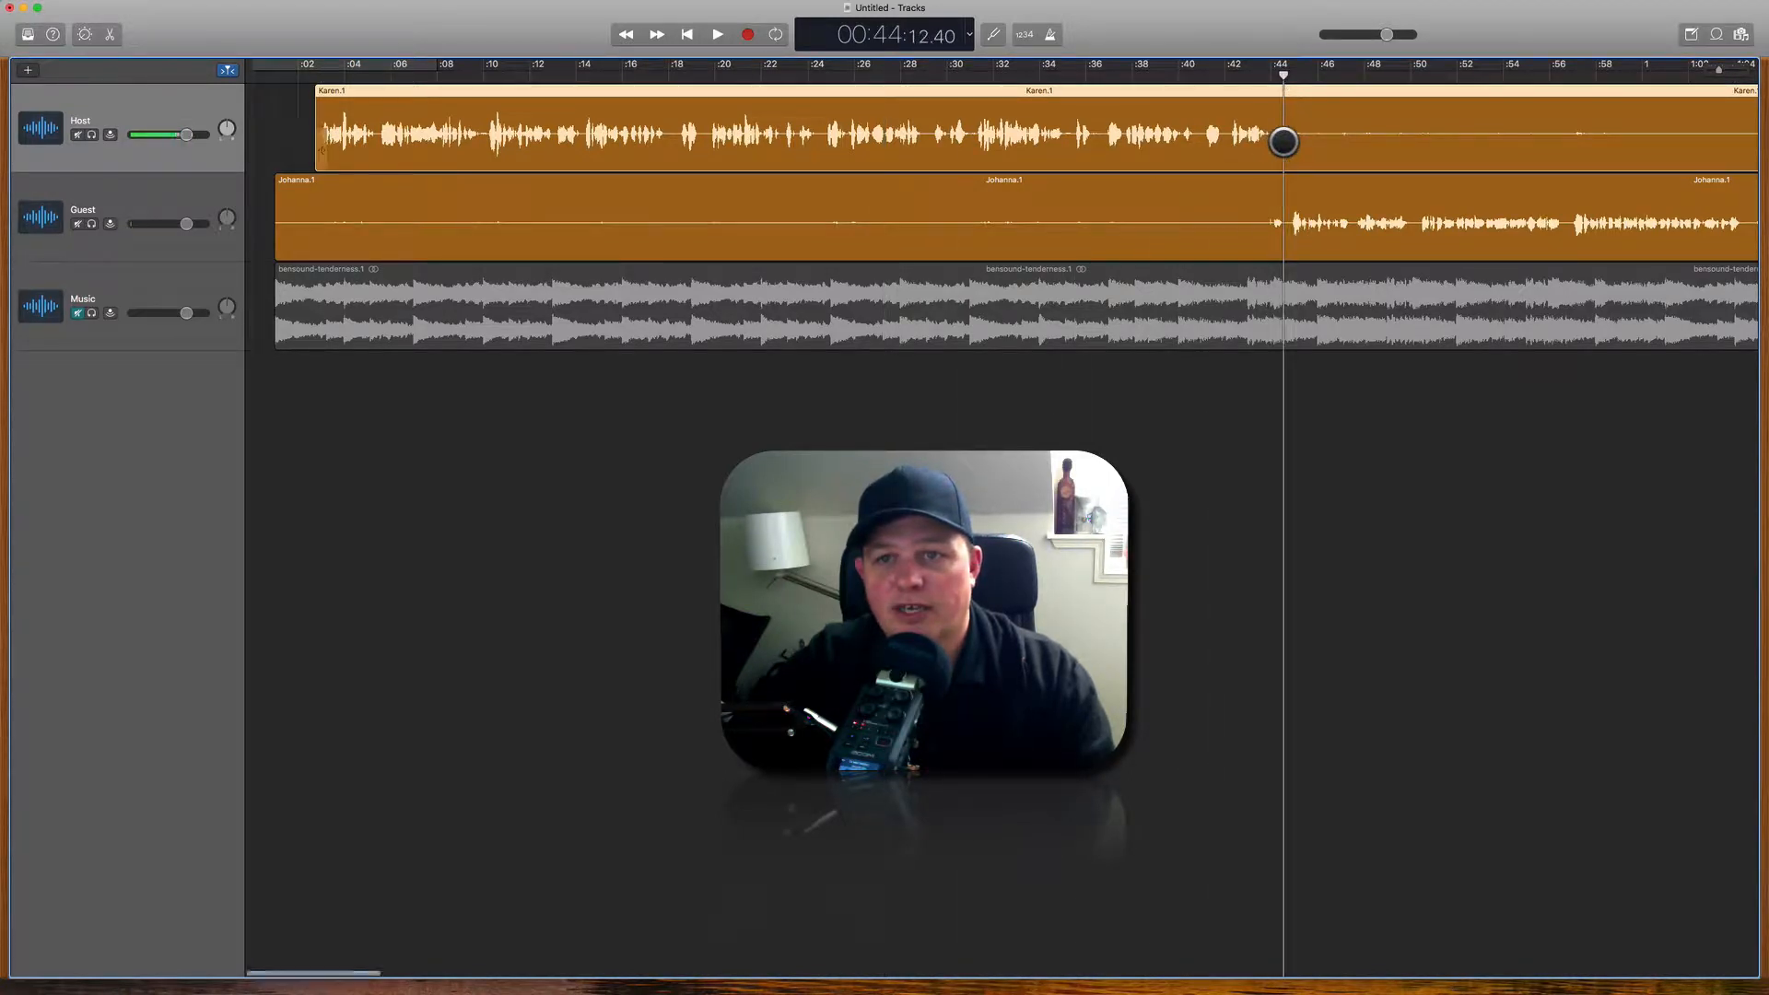
pyautogui.rightClick(1284, 142)
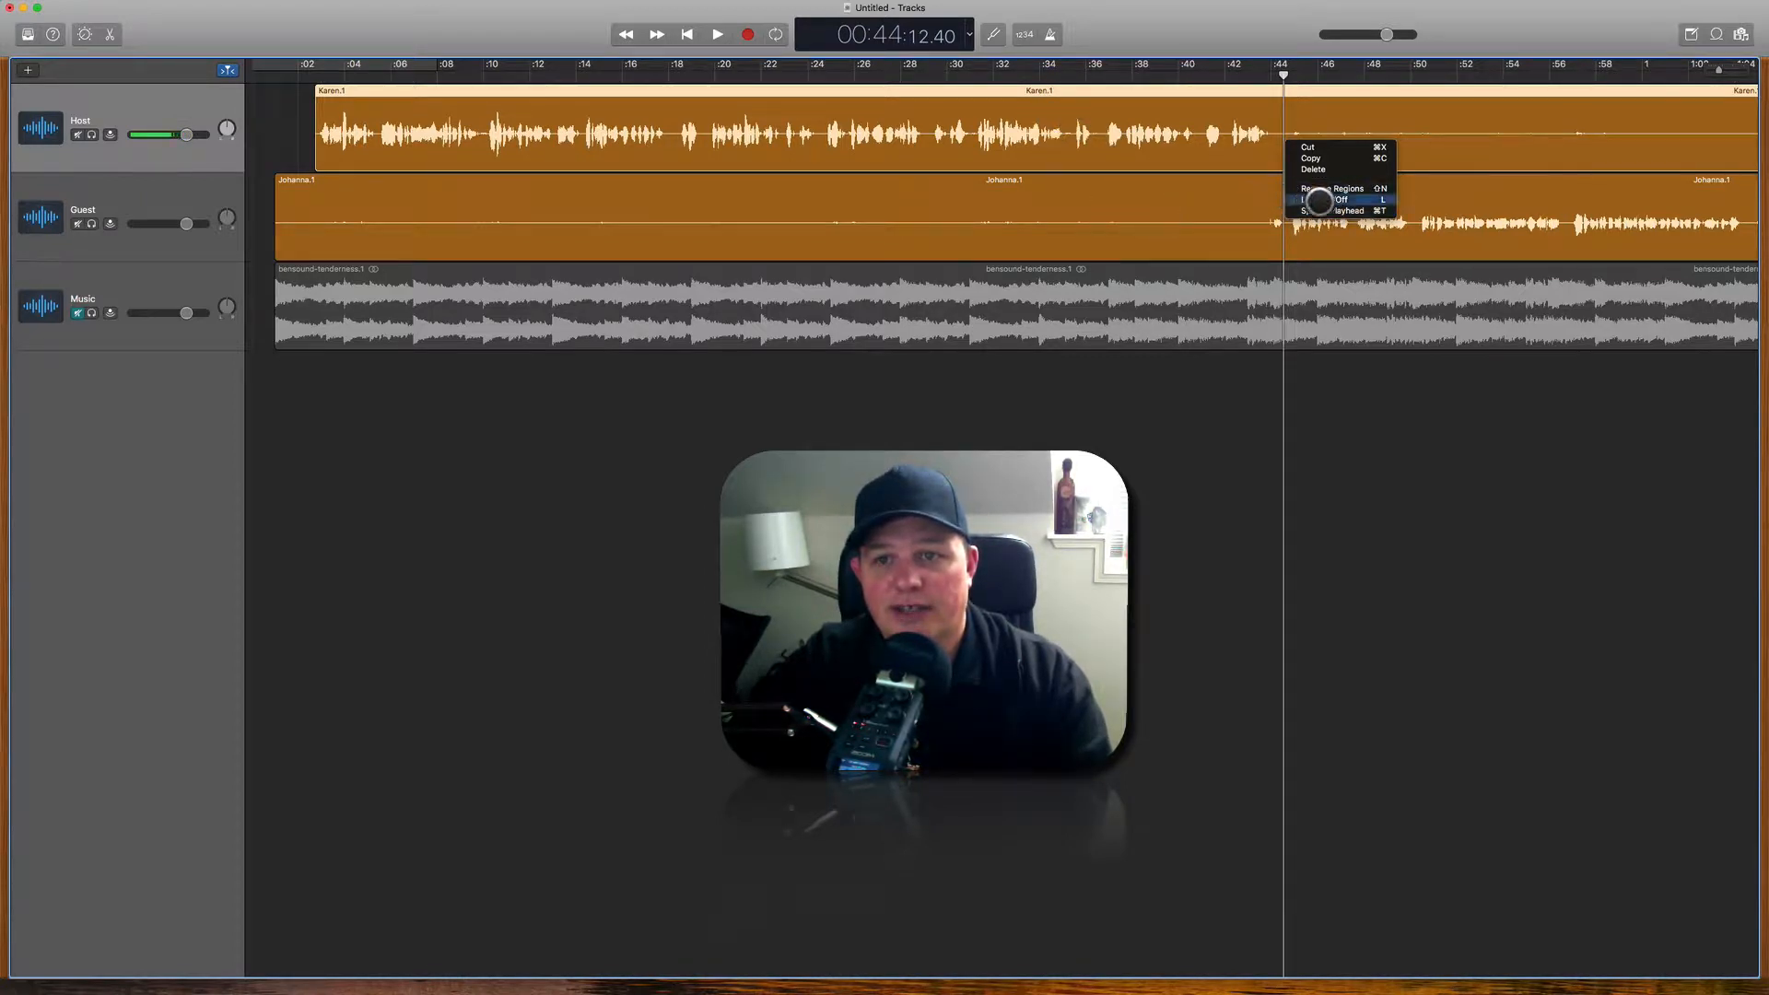
pyautogui.click(1322, 210)
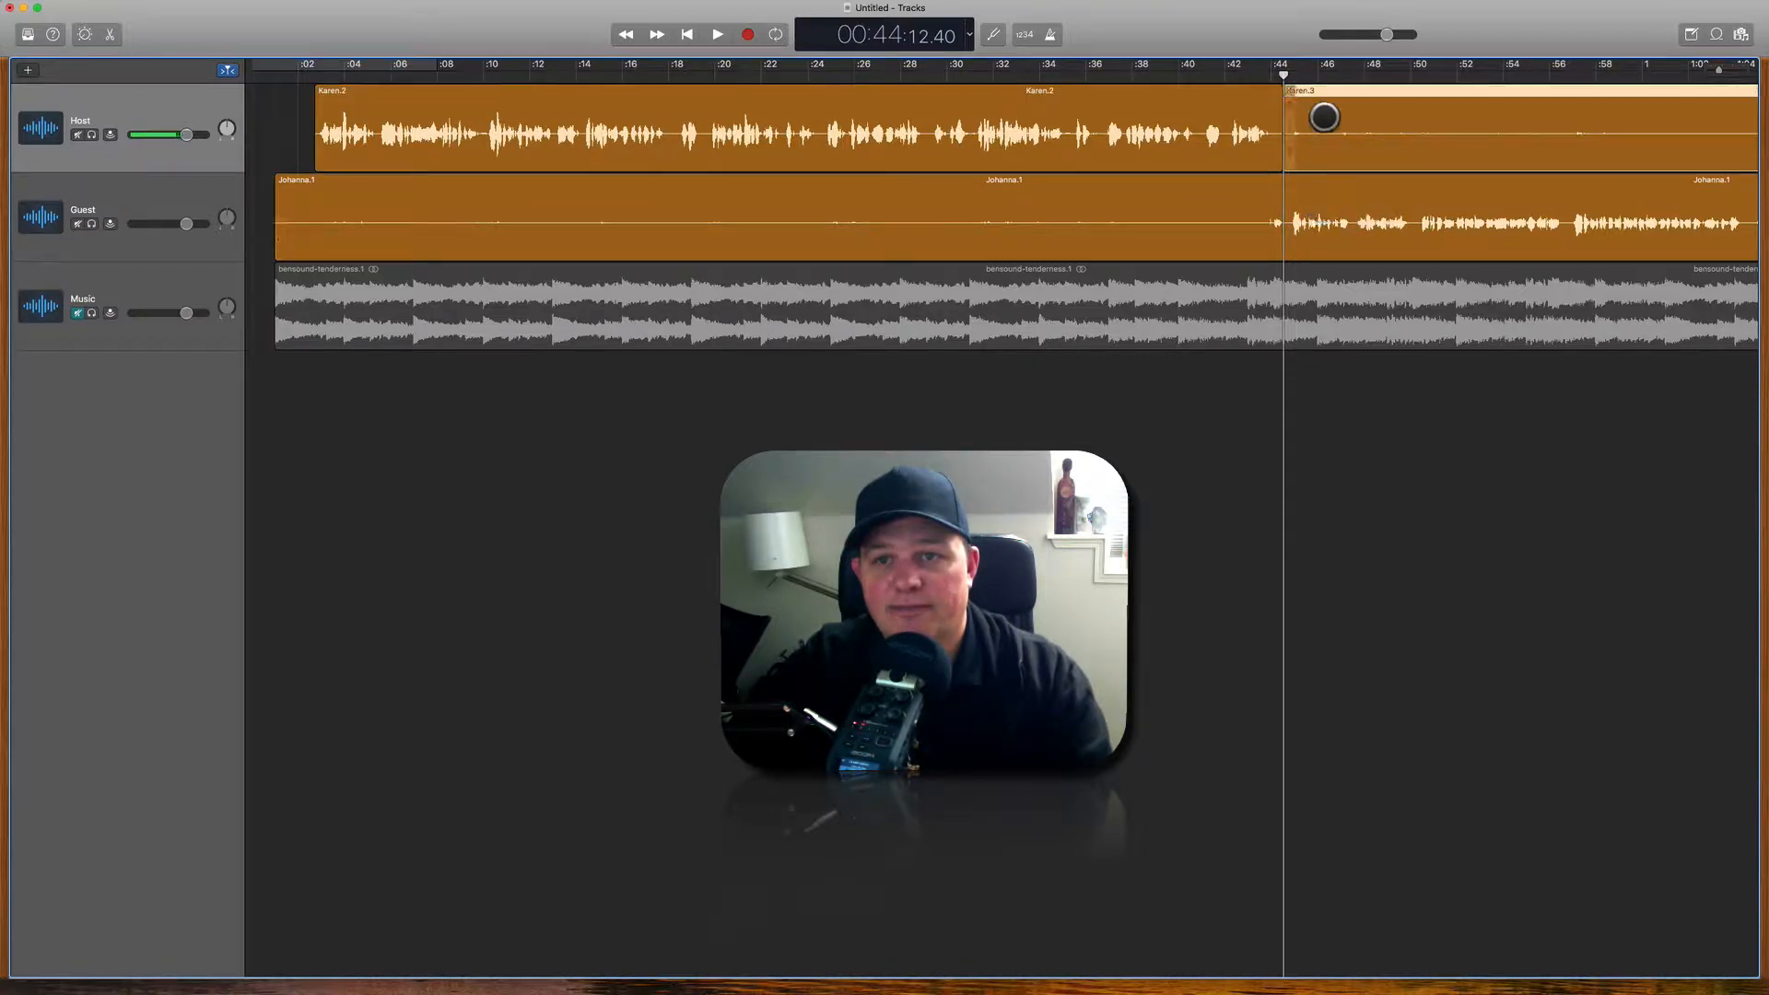
# Step: Move the second Host section to about 56 seconds, then extend its start back to about 48 seconds and trim it to about 55 seconds
pyautogui.moveTo(1365, 92); pyautogui.dragTo(1634, 100)
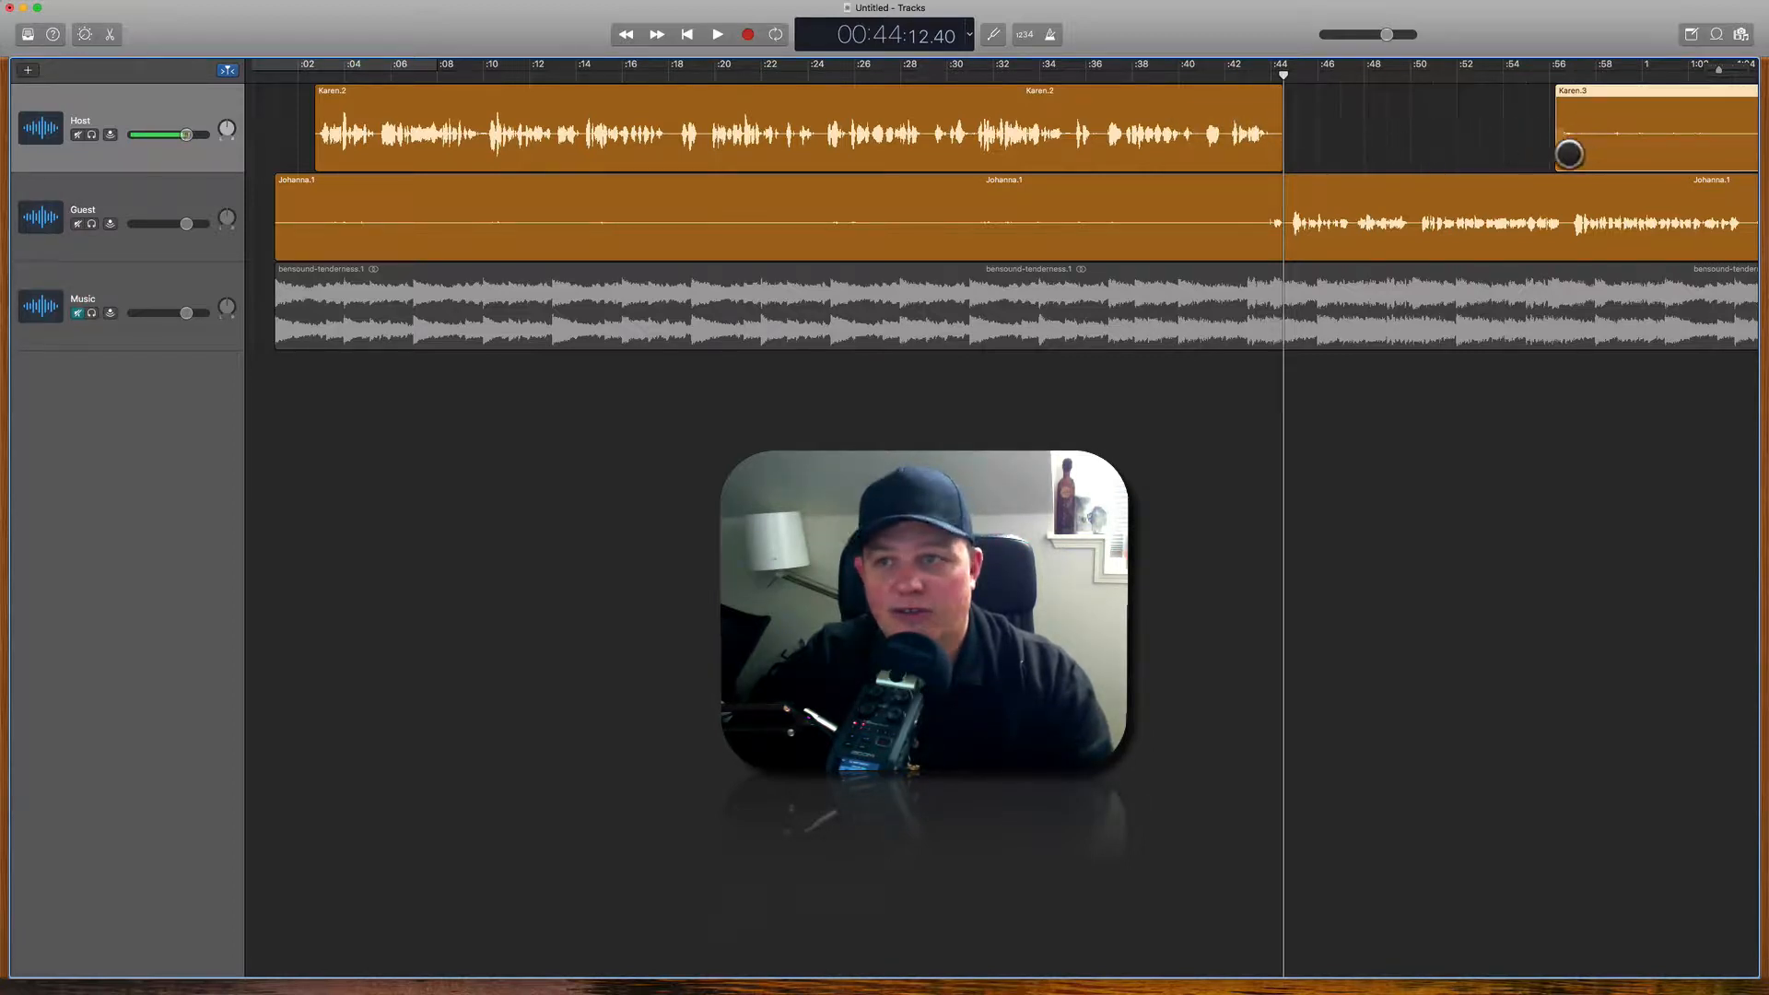
pyautogui.moveTo(1555, 154); pyautogui.dragTo(1364, 155)
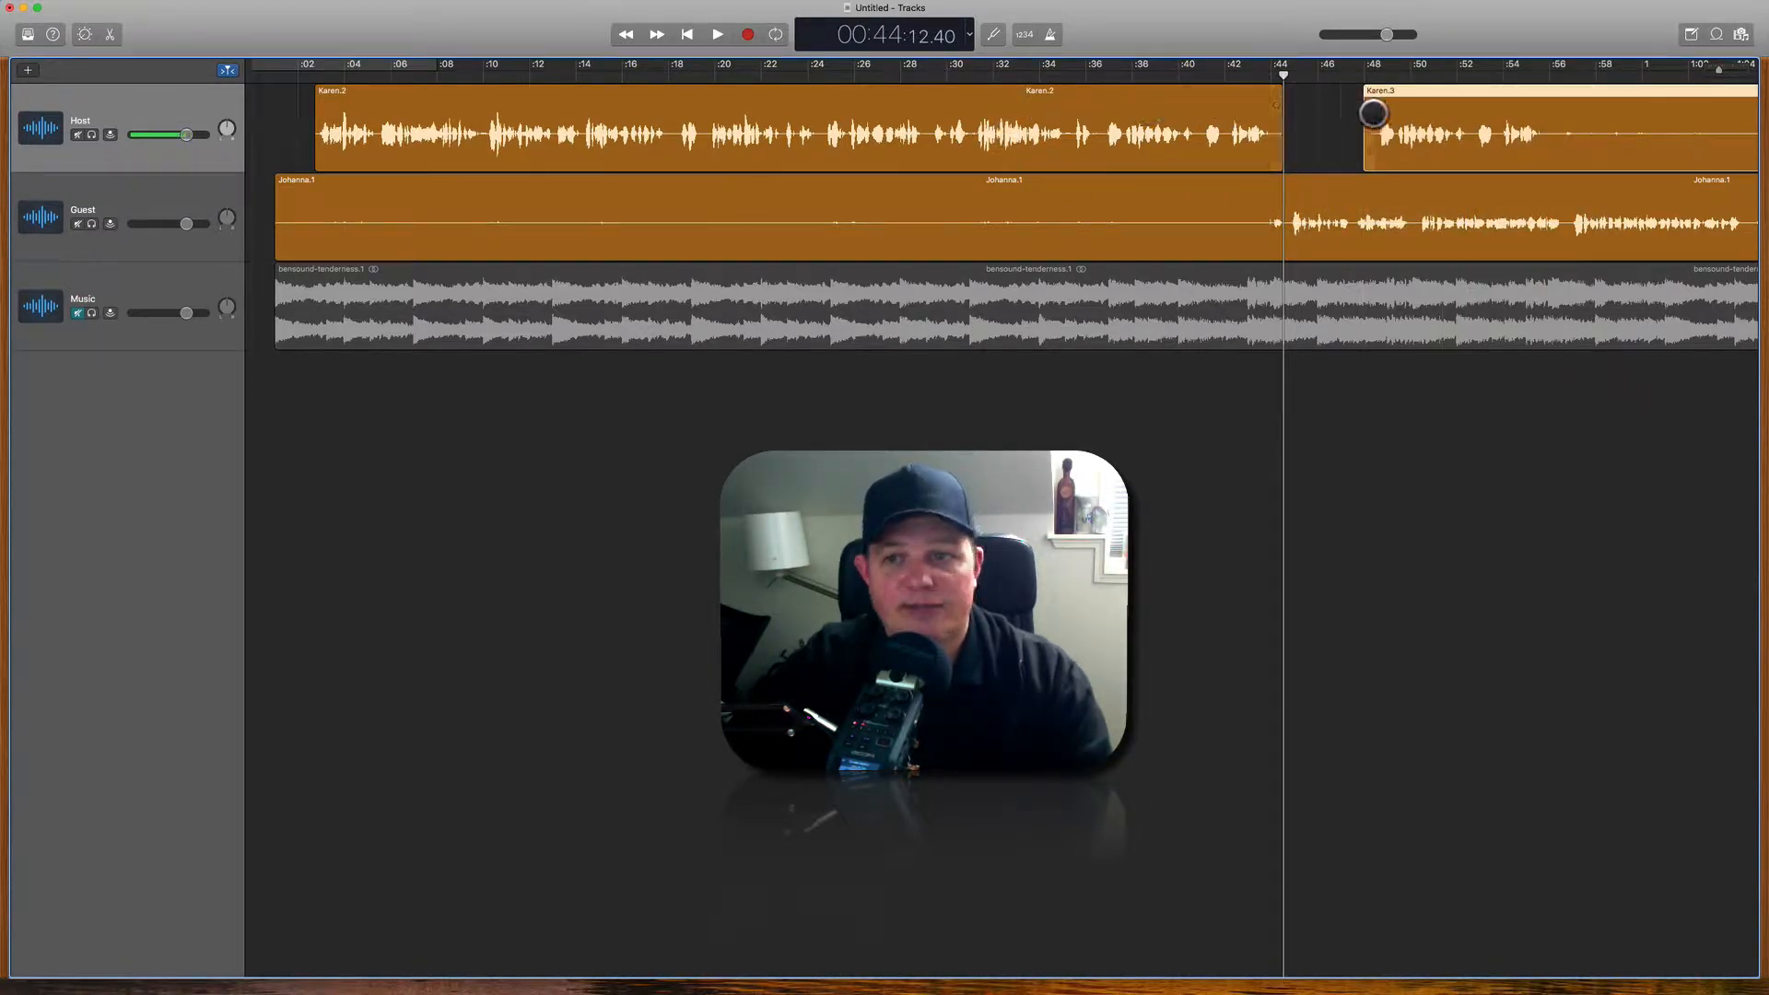
pyautogui.moveTo(1382, 157); pyautogui.dragTo(1528, 157)
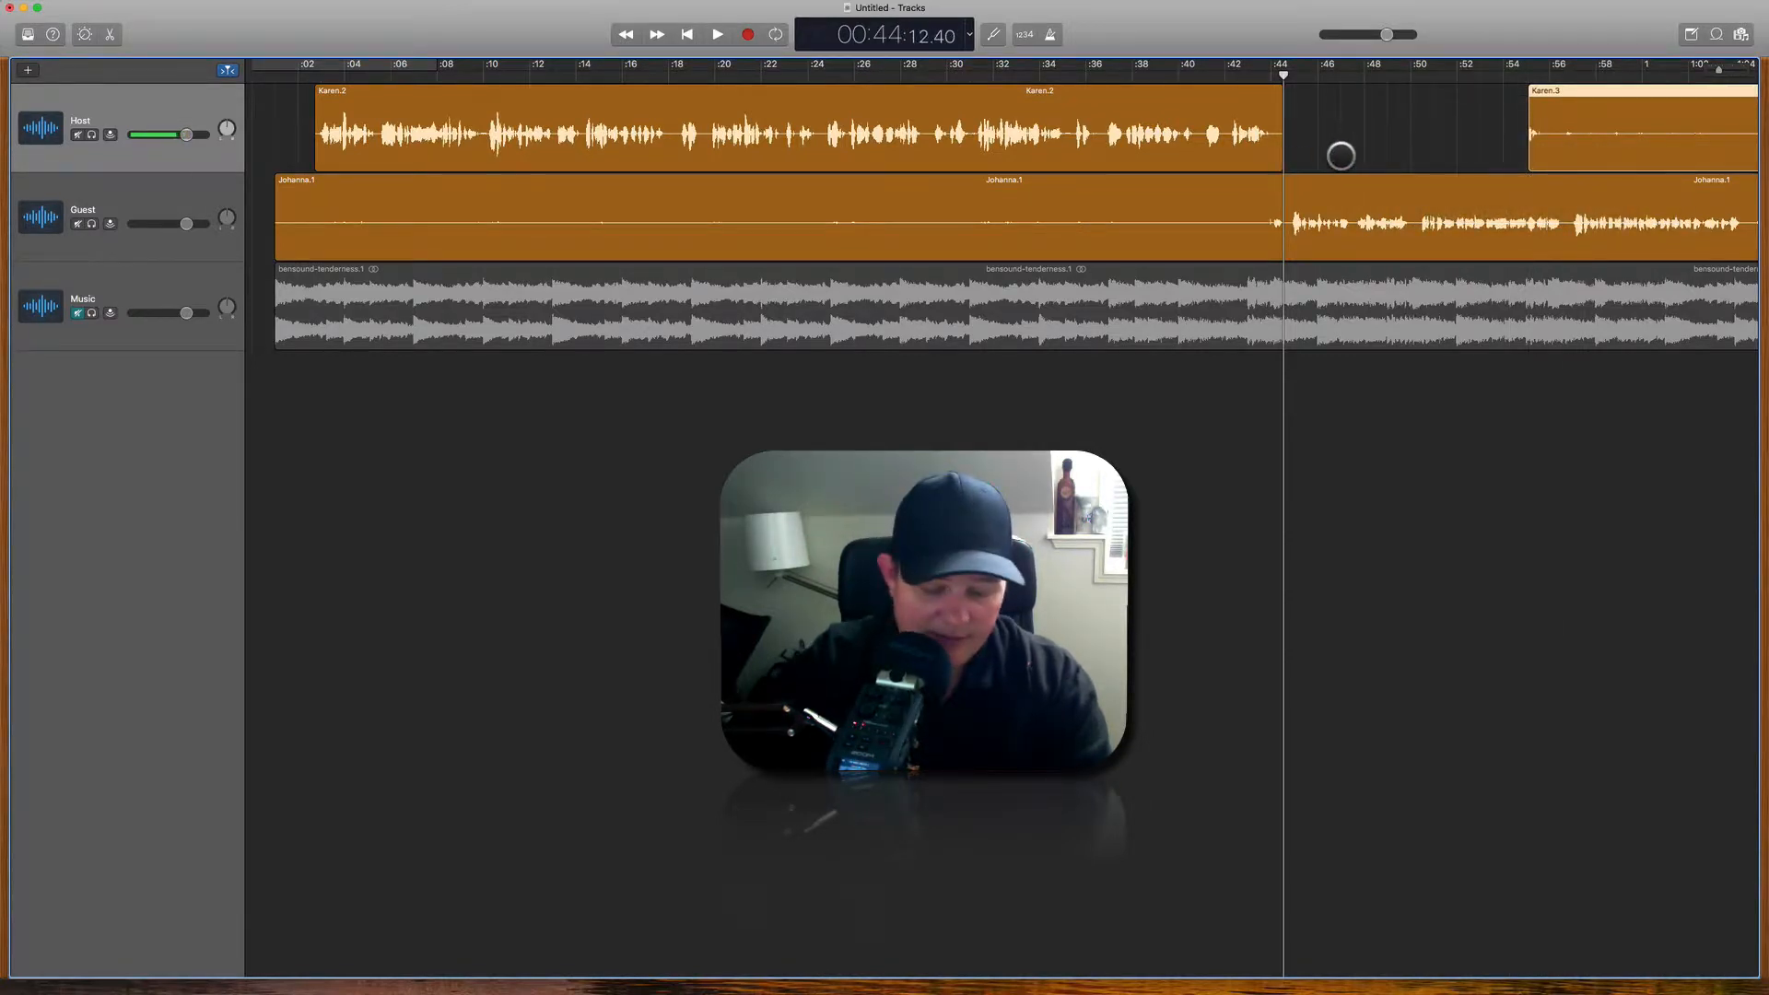
# Step: Undo the start adjustments, the move and the split of the Host region
pyautogui.press('super+z')
pyautogui.press('super+z')
pyautogui.press('super+z')
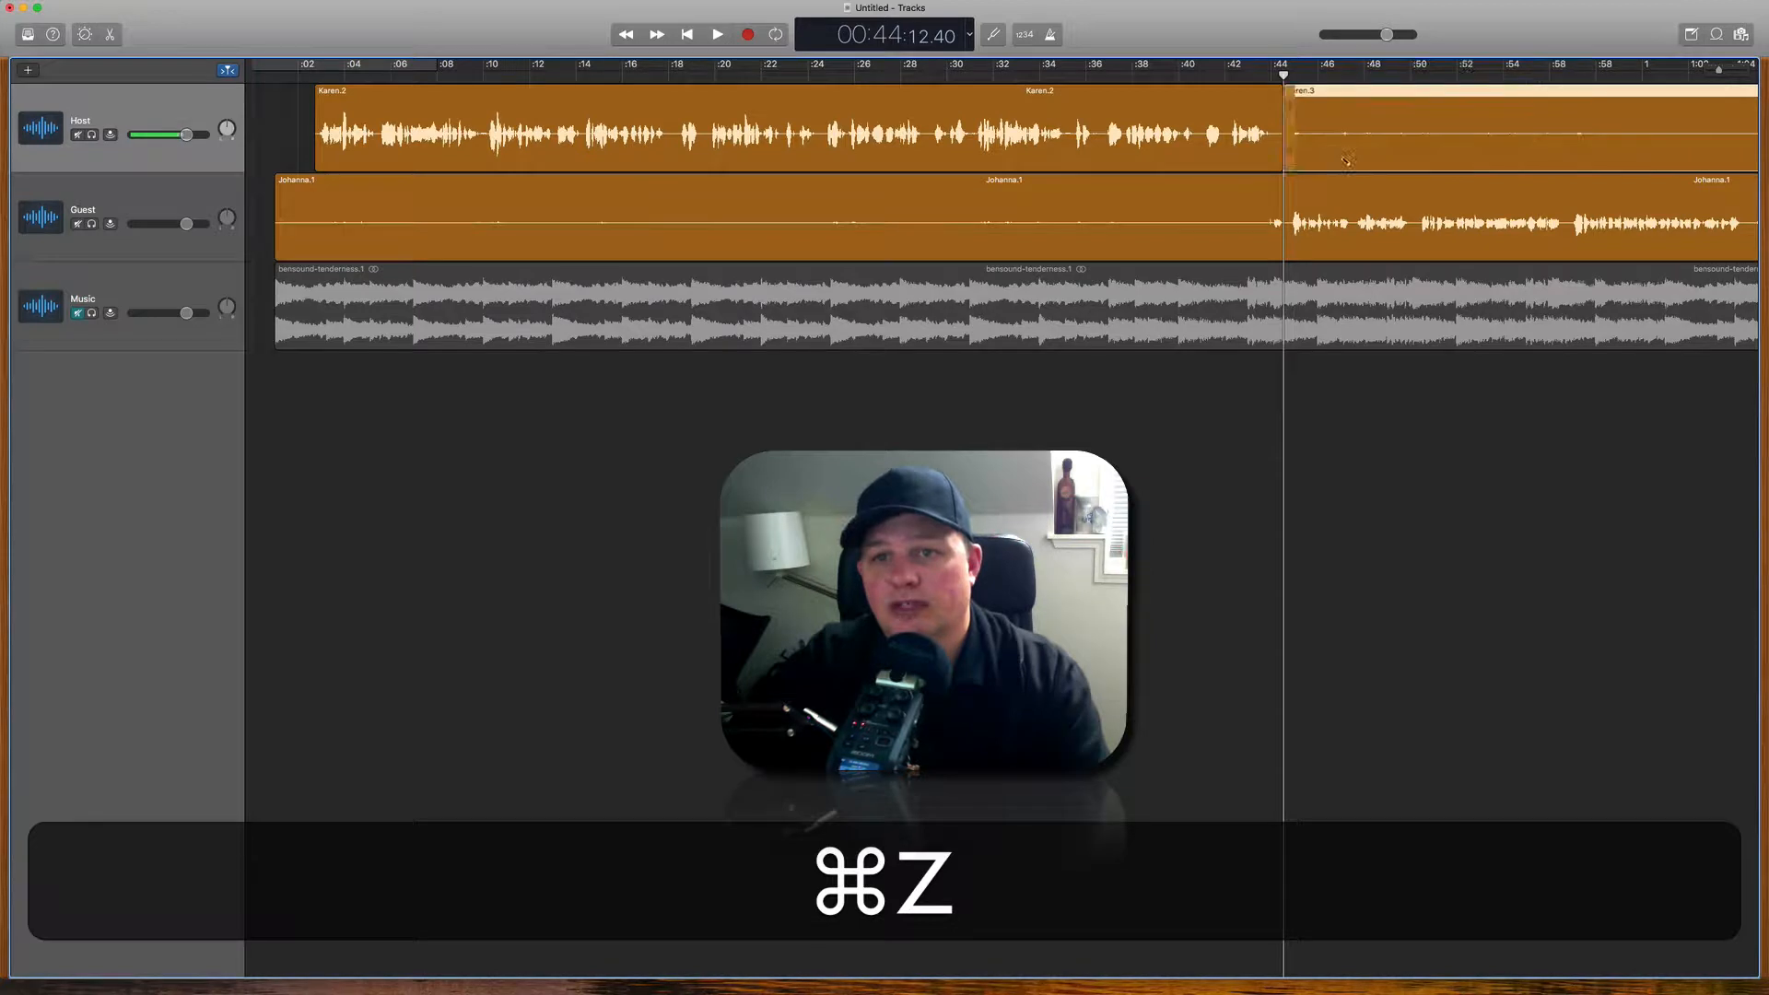
pyautogui.press('super+z')
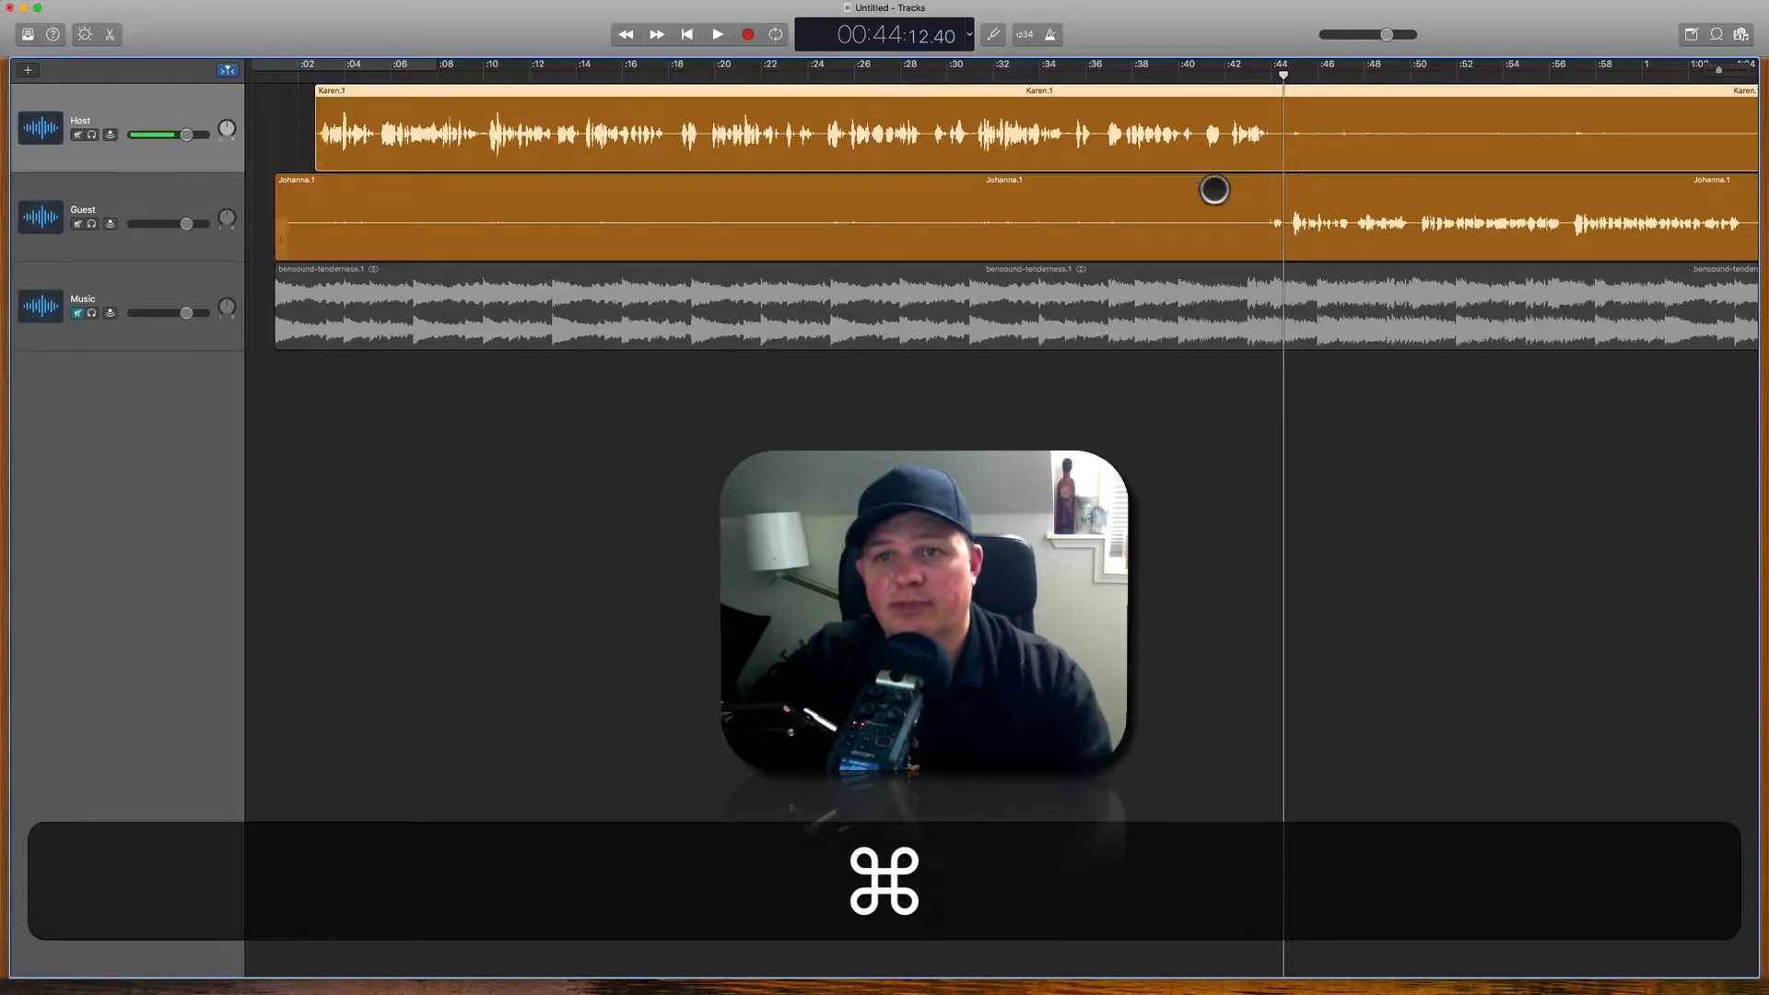
# Step: Trim the silent start of the Guest region to about 43 seconds, just before the guest begins speaking
pyautogui.click(1213, 185)
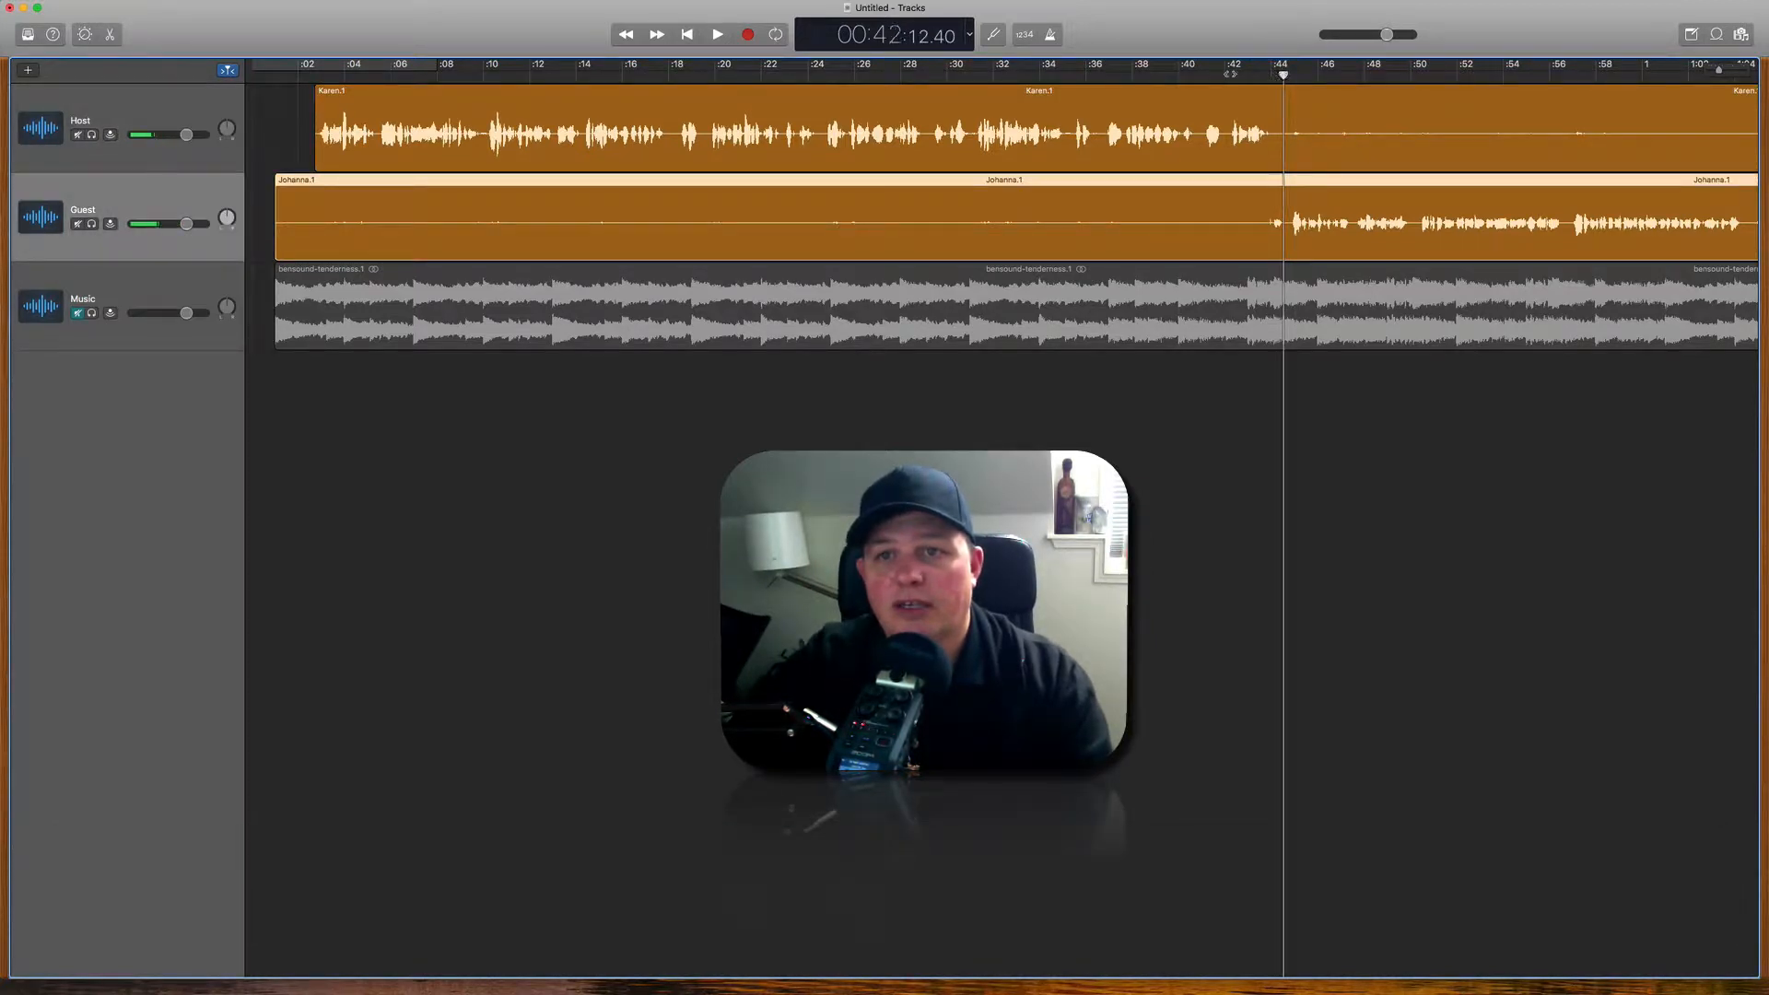
pyautogui.press('space')
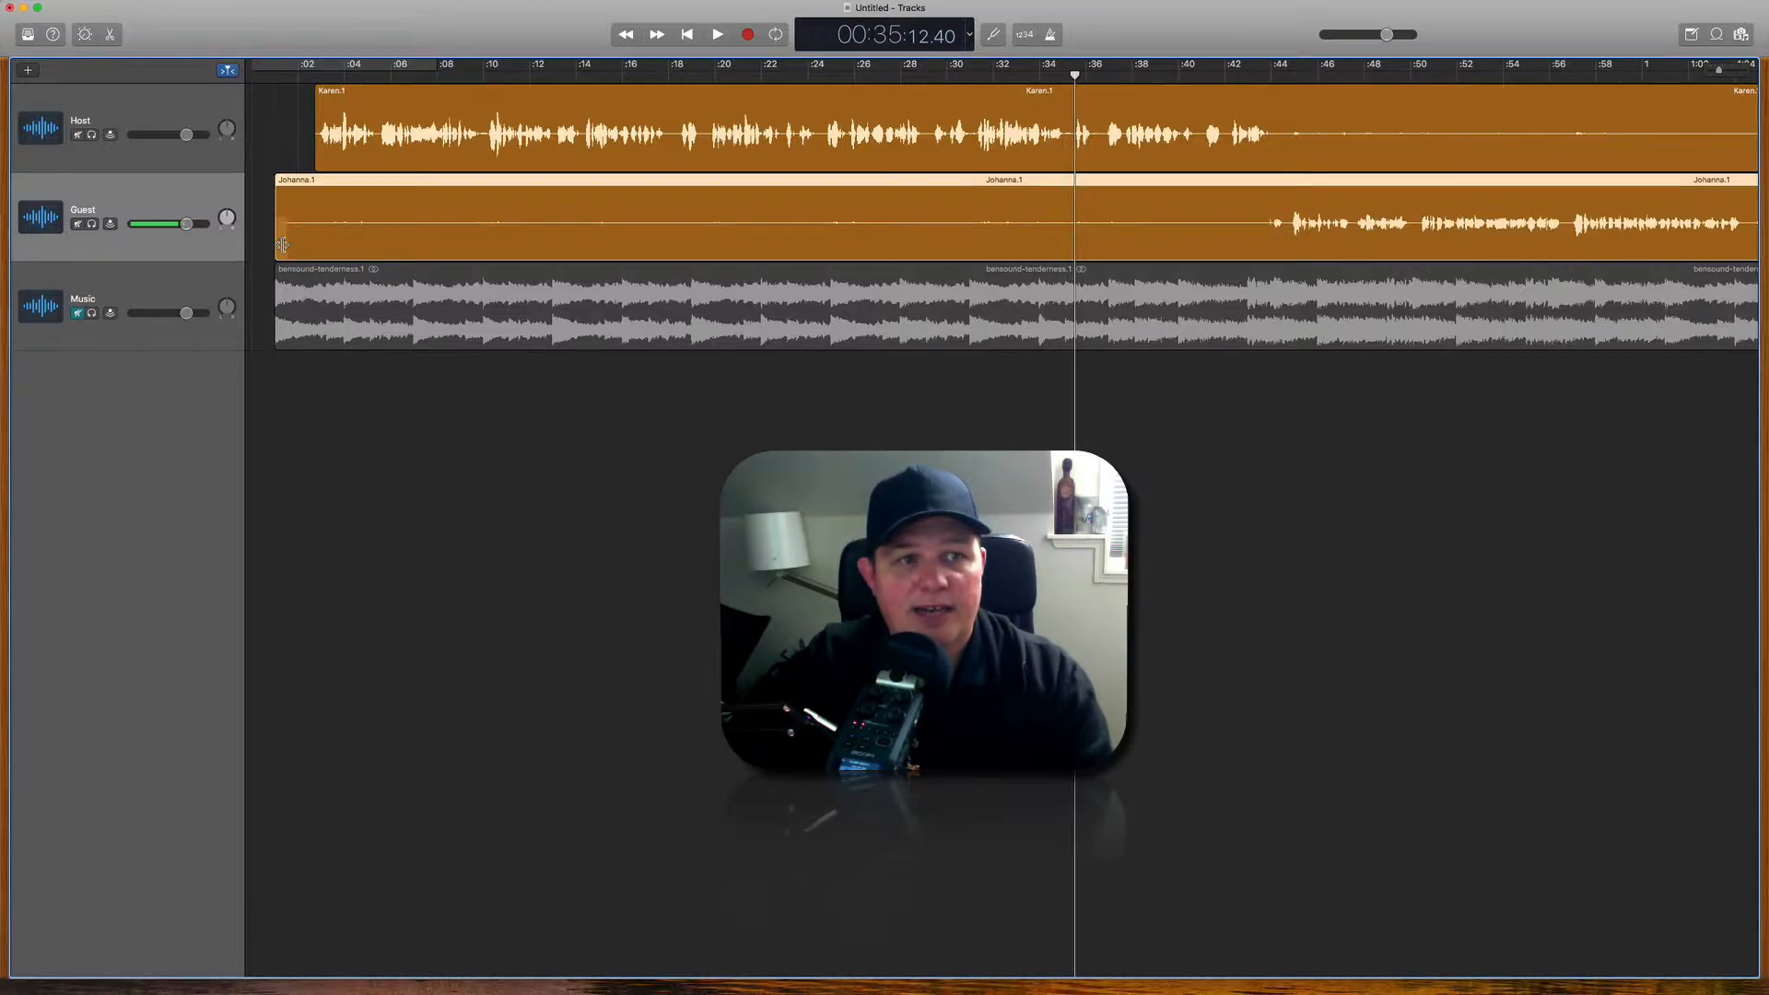
pyautogui.moveTo(282, 244); pyautogui.dragTo(1256, 245)
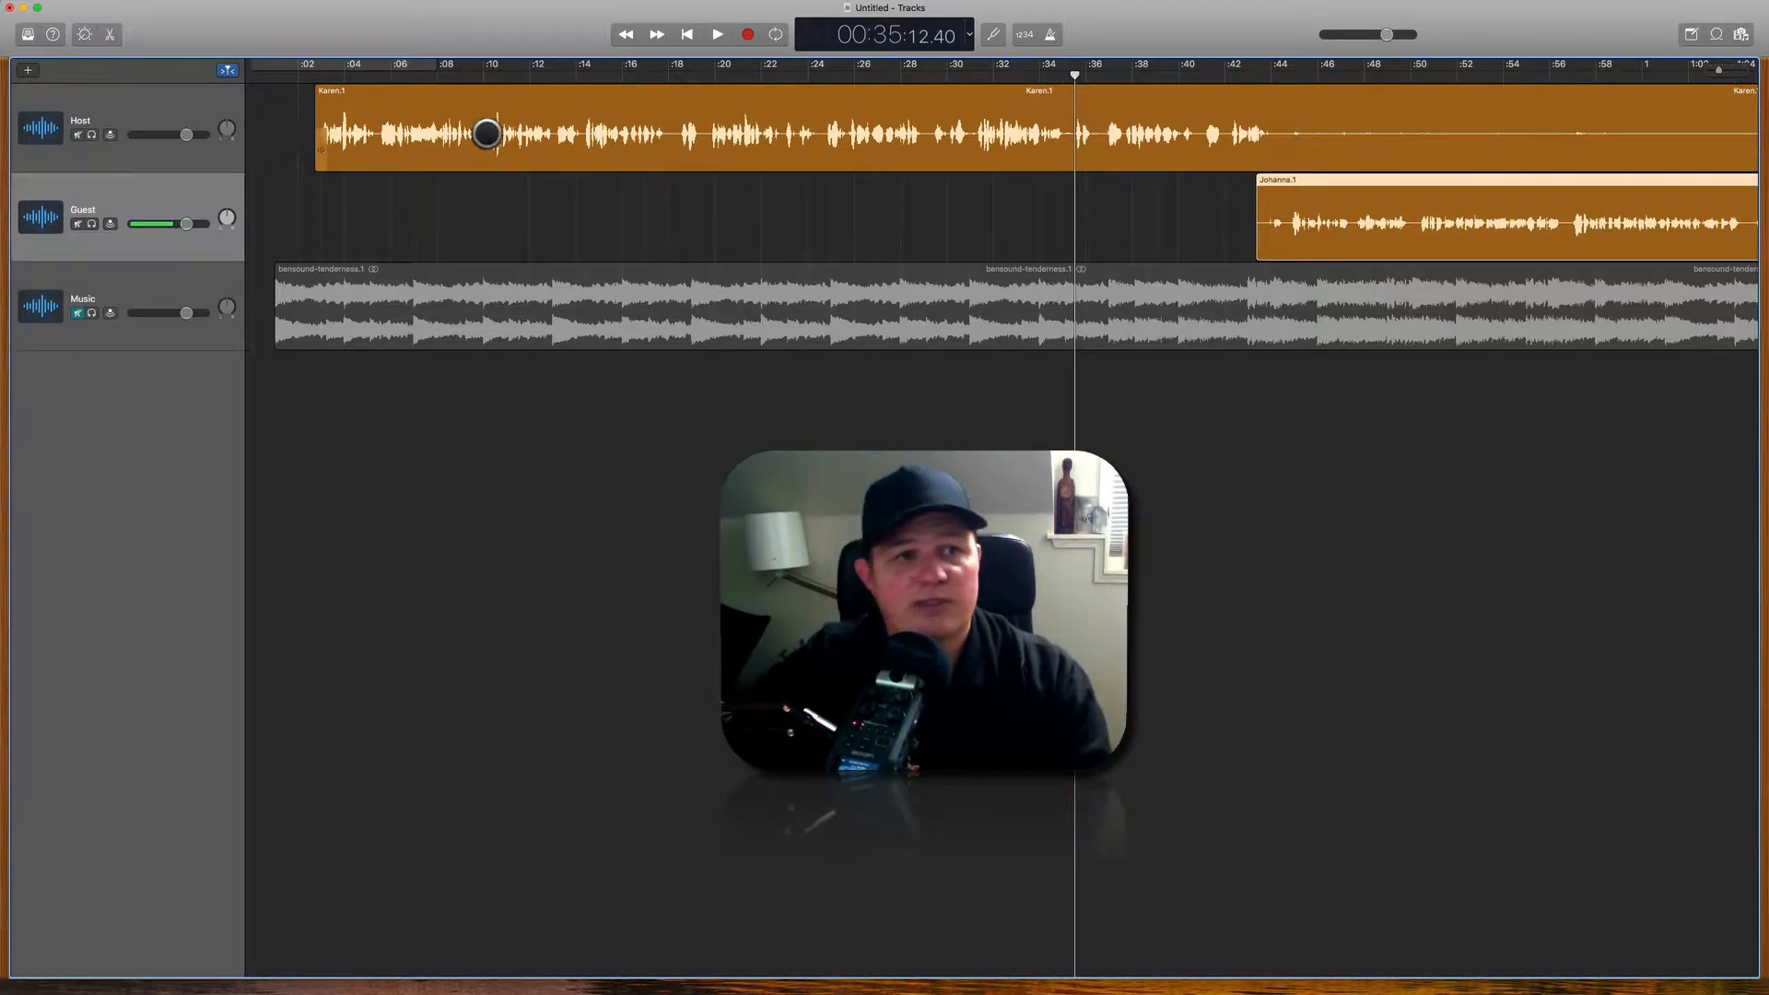
# Step: Split the Host region at about 44 seconds, after the host's opening speech, and trim the second section's start to about 59 seconds
pyautogui.click(319, 75)
pyautogui.press('space')
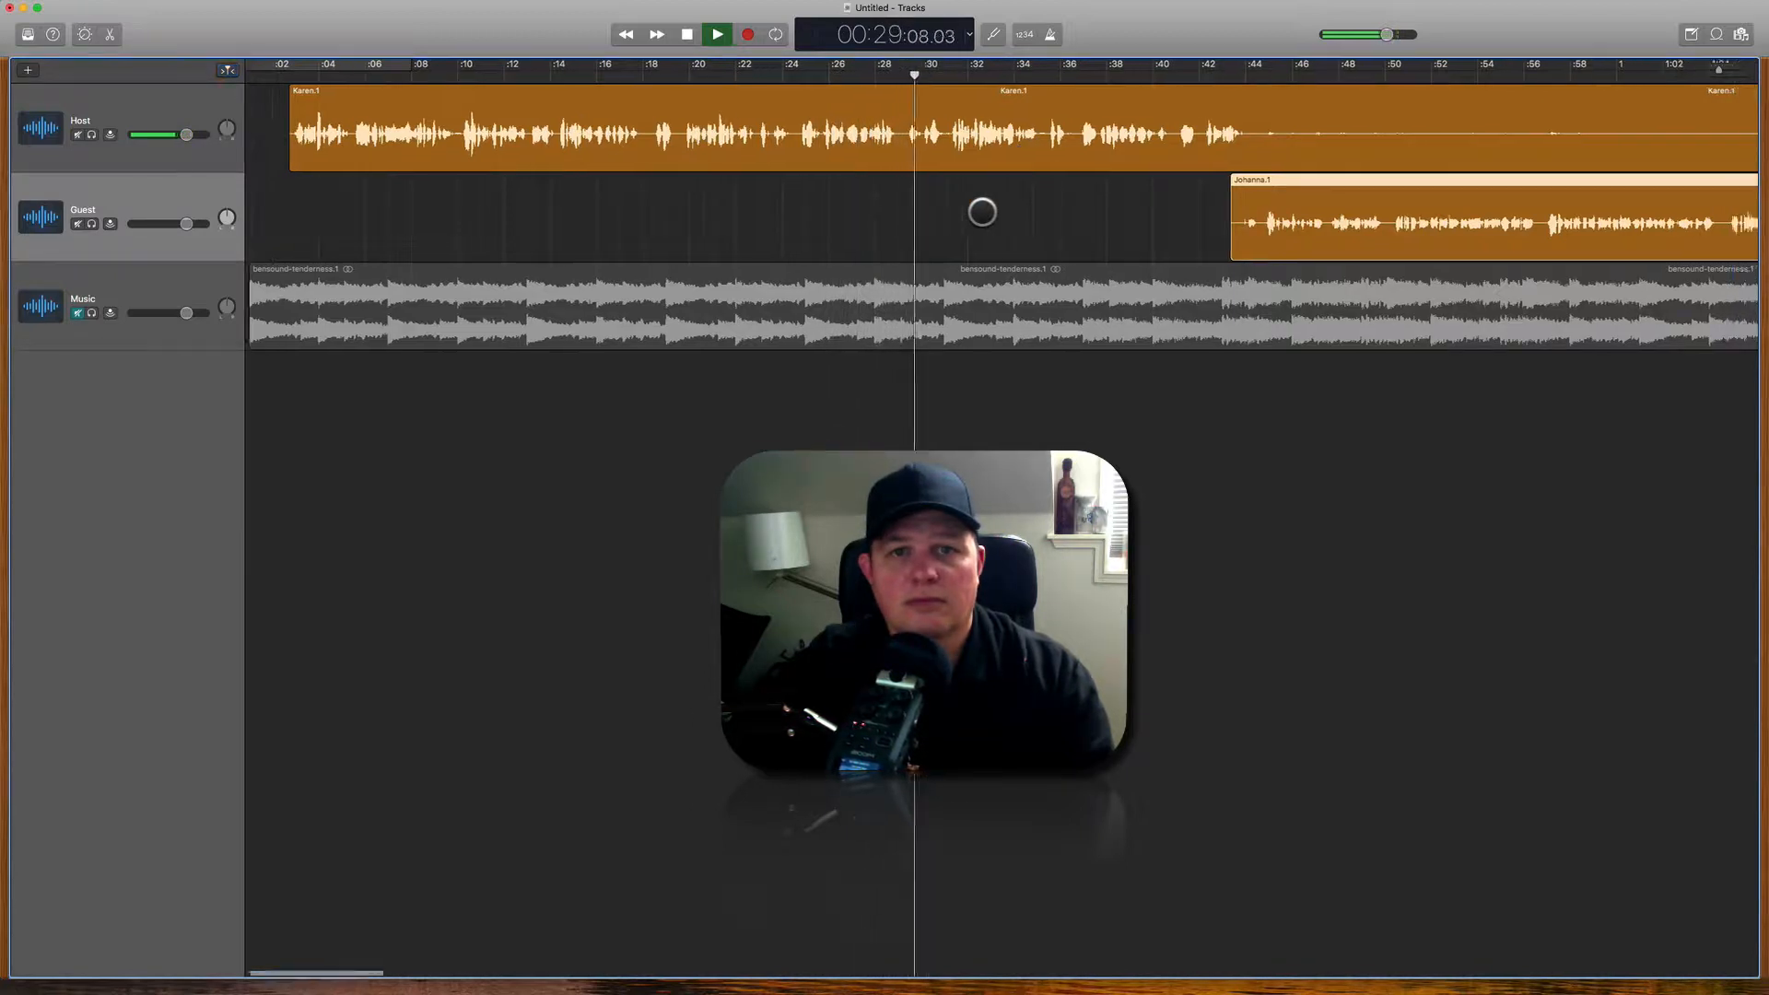
pyautogui.hscroll(5, 980, 208)
pyautogui.click(888, 81)
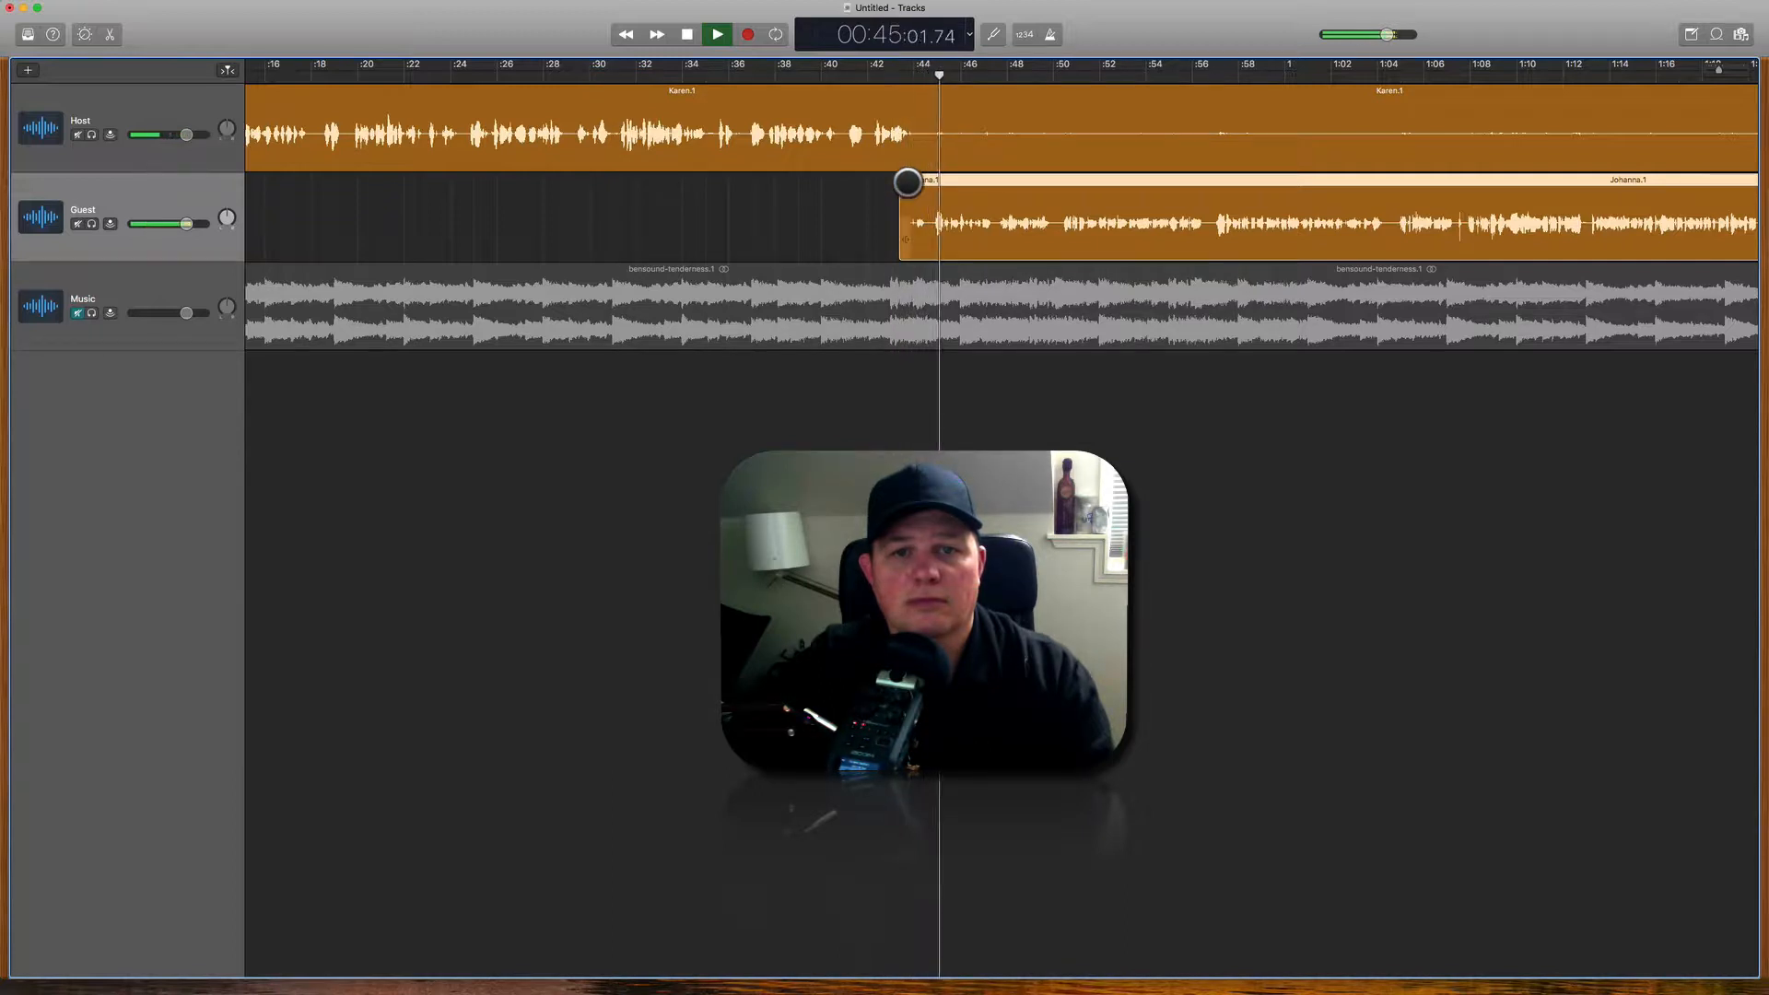
pyautogui.press('space')
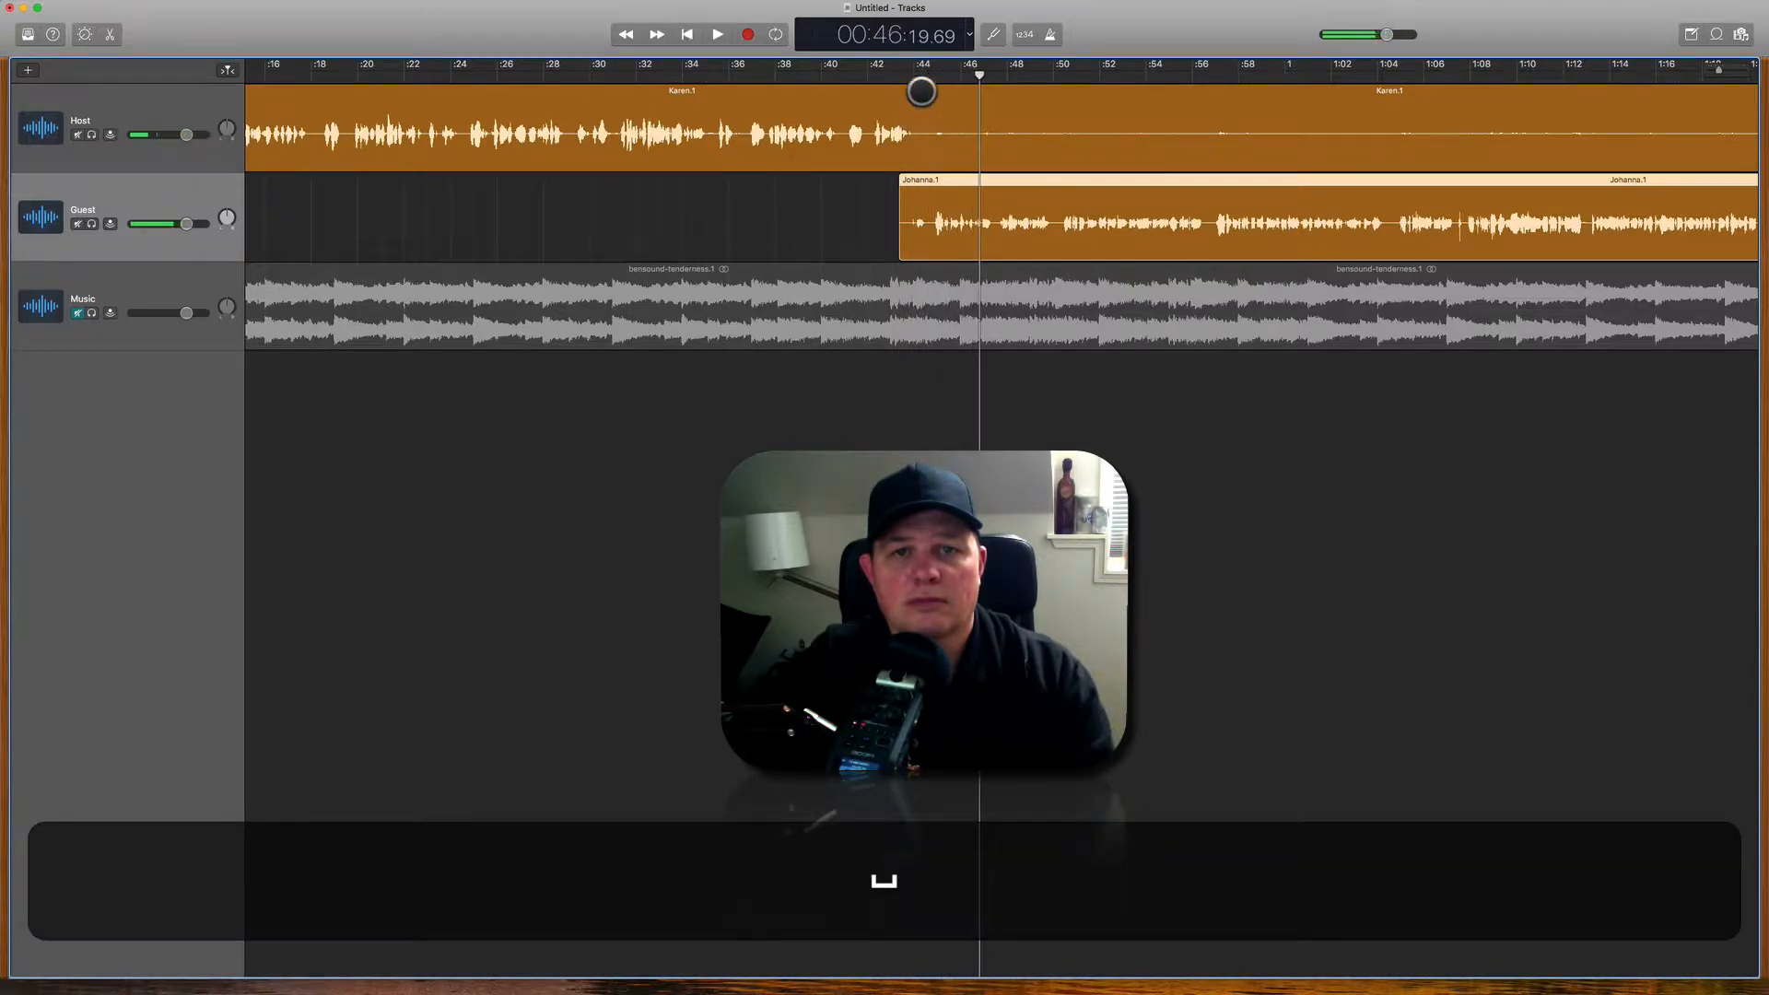
pyautogui.click(919, 79)
pyautogui.rightClick(920, 140)
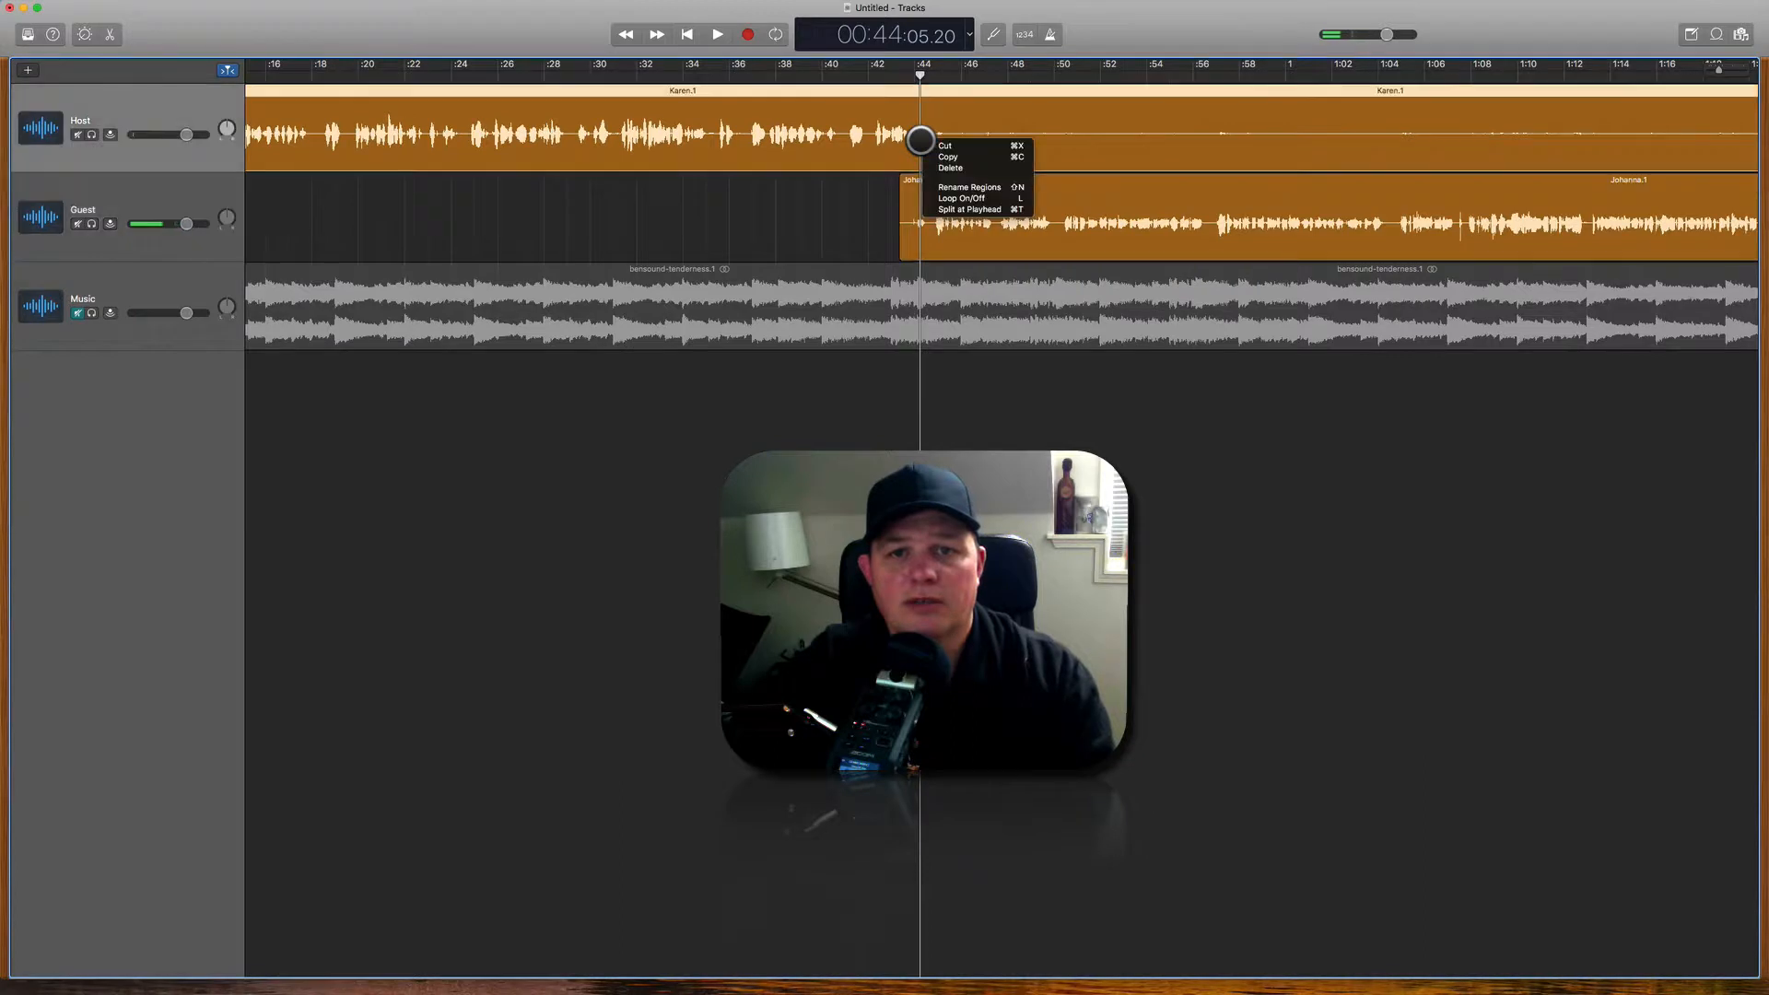
pyautogui.click(946, 208)
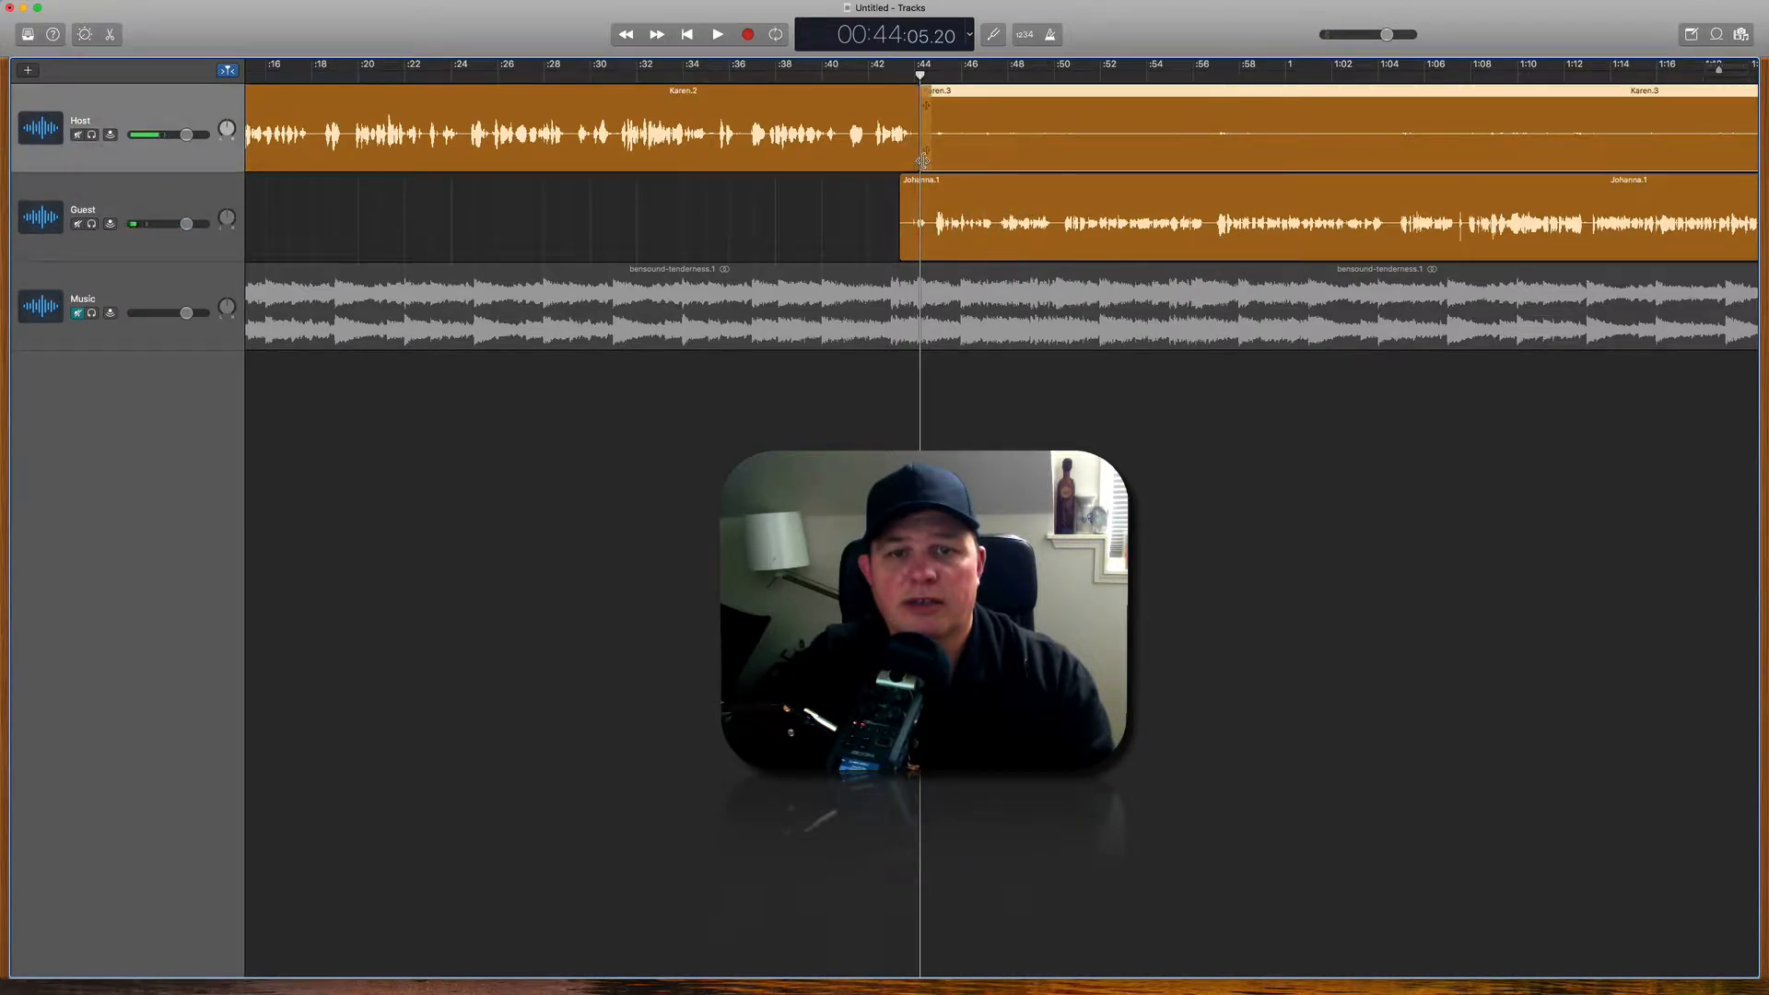
pyautogui.moveTo(922, 160); pyautogui.dragTo(1269, 162)
pyautogui.click(888, 196)
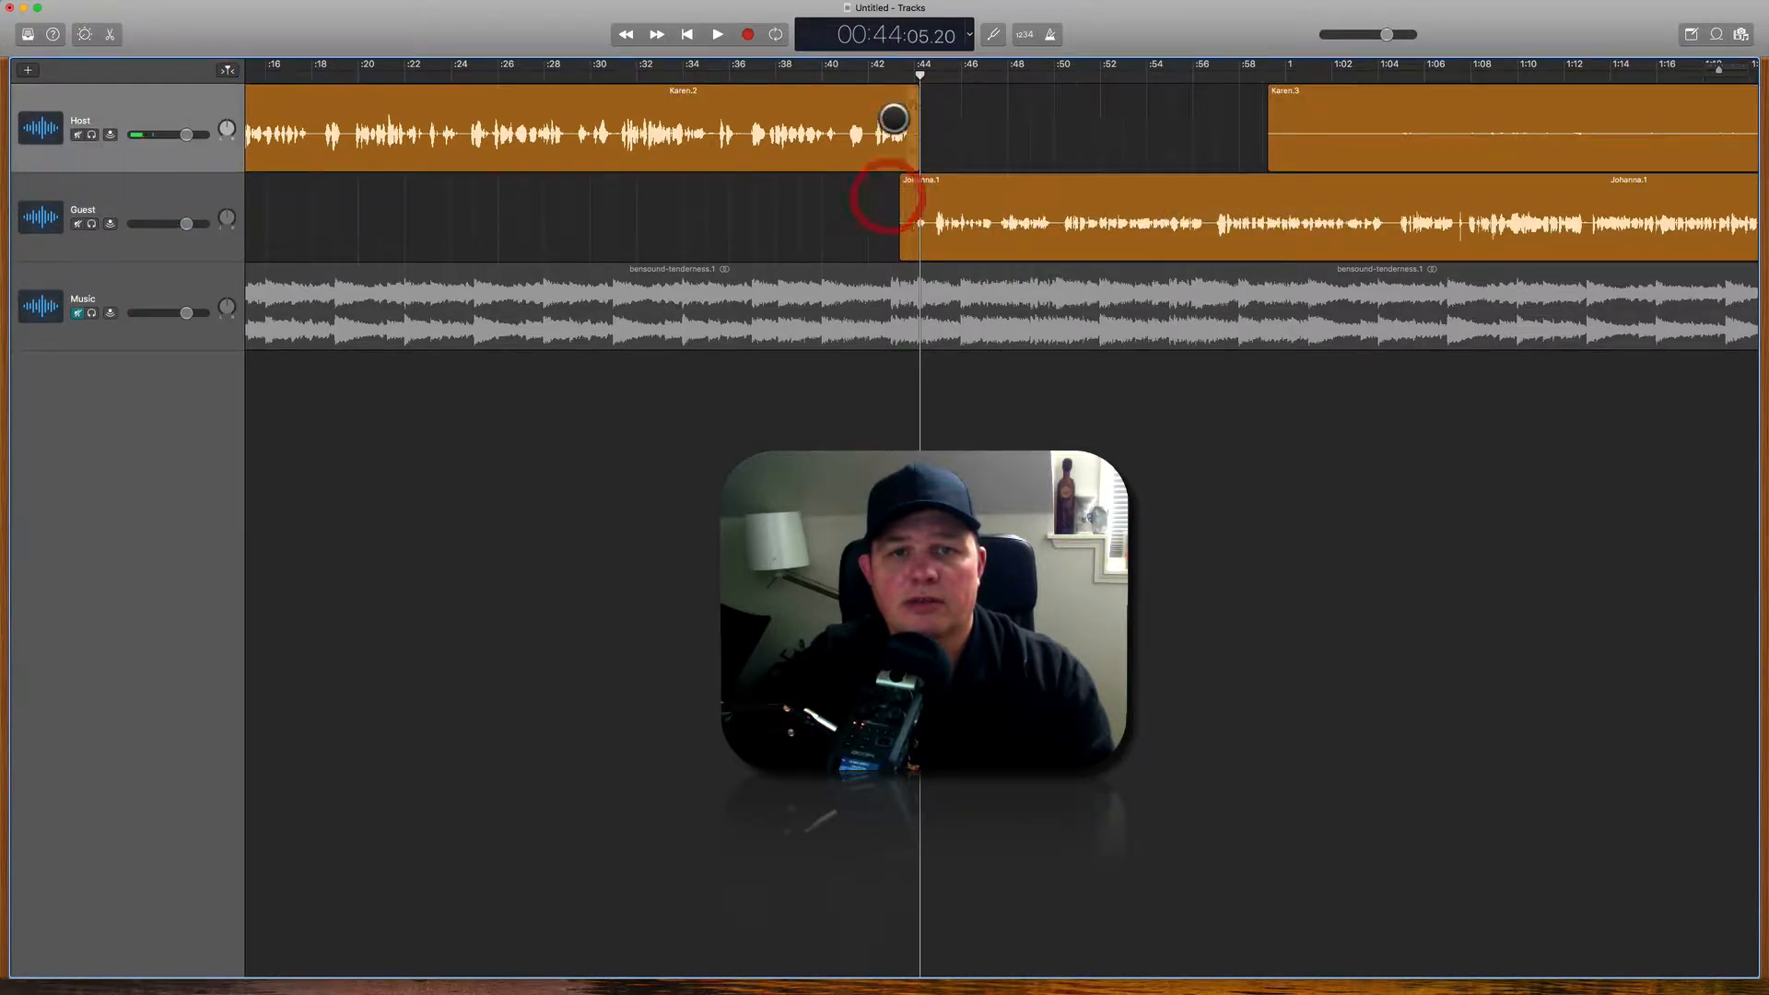
# Step: Play the handoff from host to guest and trim the Guest region's silent start to just before the guest's first words
pyautogui.click(903, 74)
pyautogui.press('space')
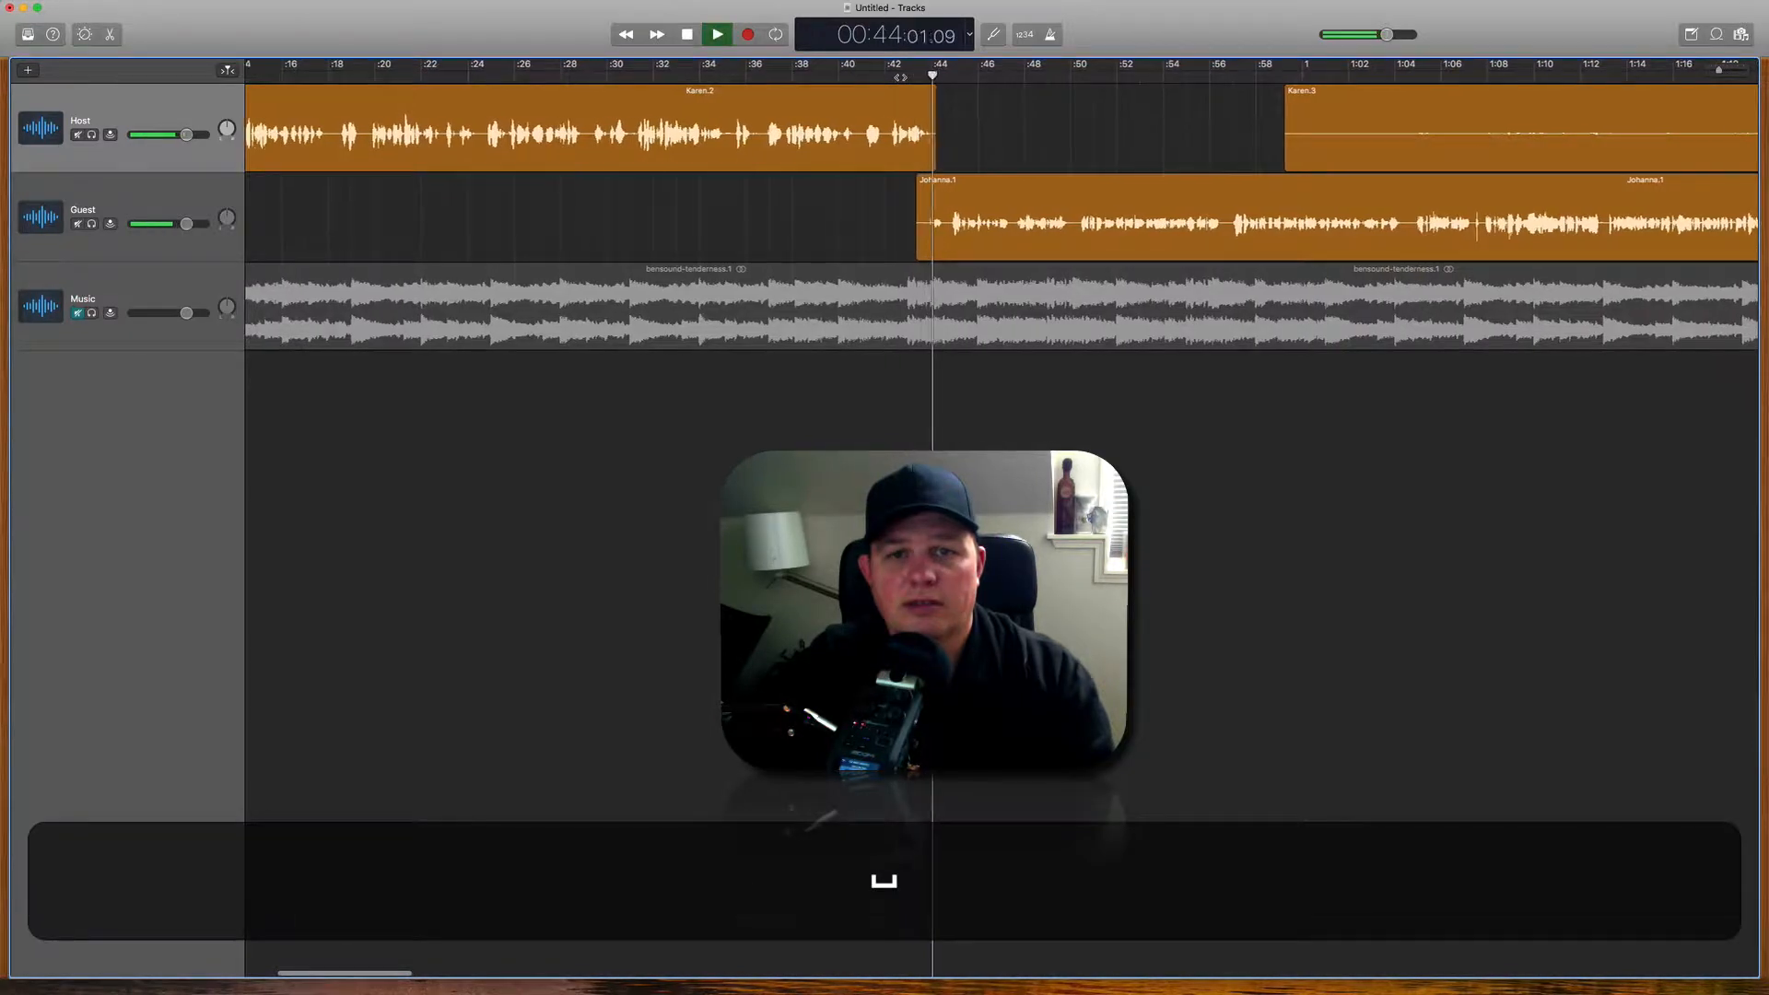
pyautogui.press('space')
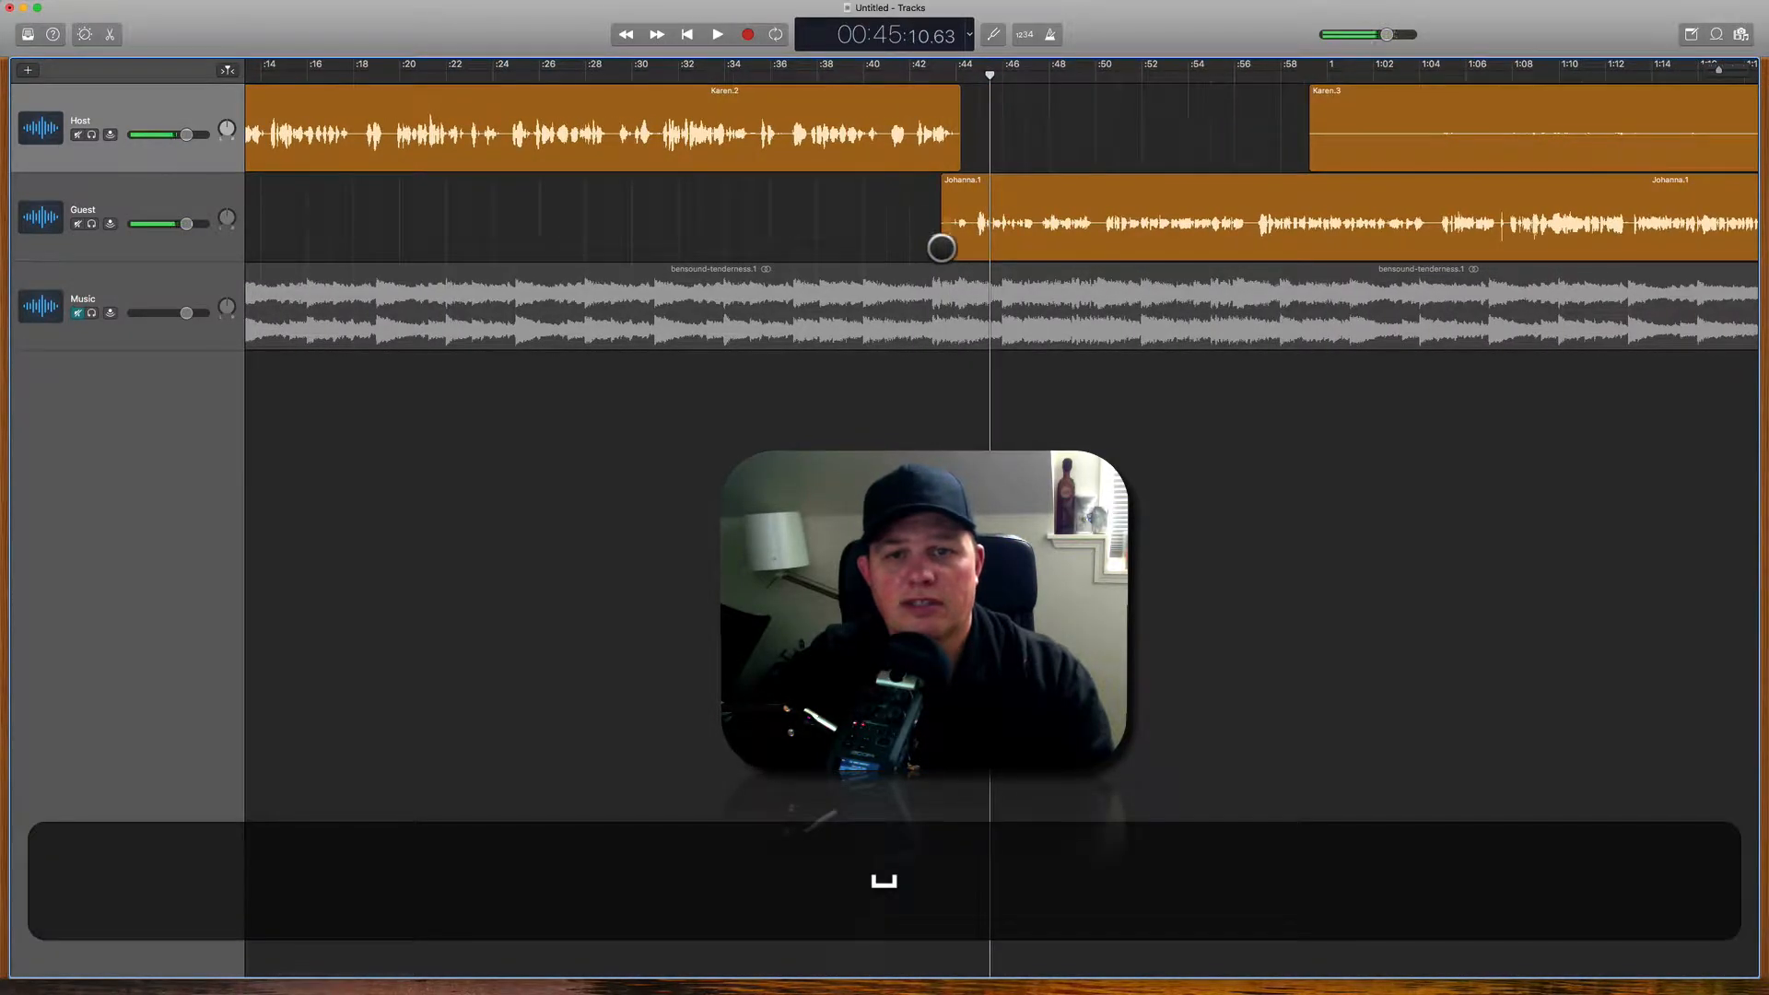
pyautogui.moveTo(941, 248); pyautogui.dragTo(976, 257)
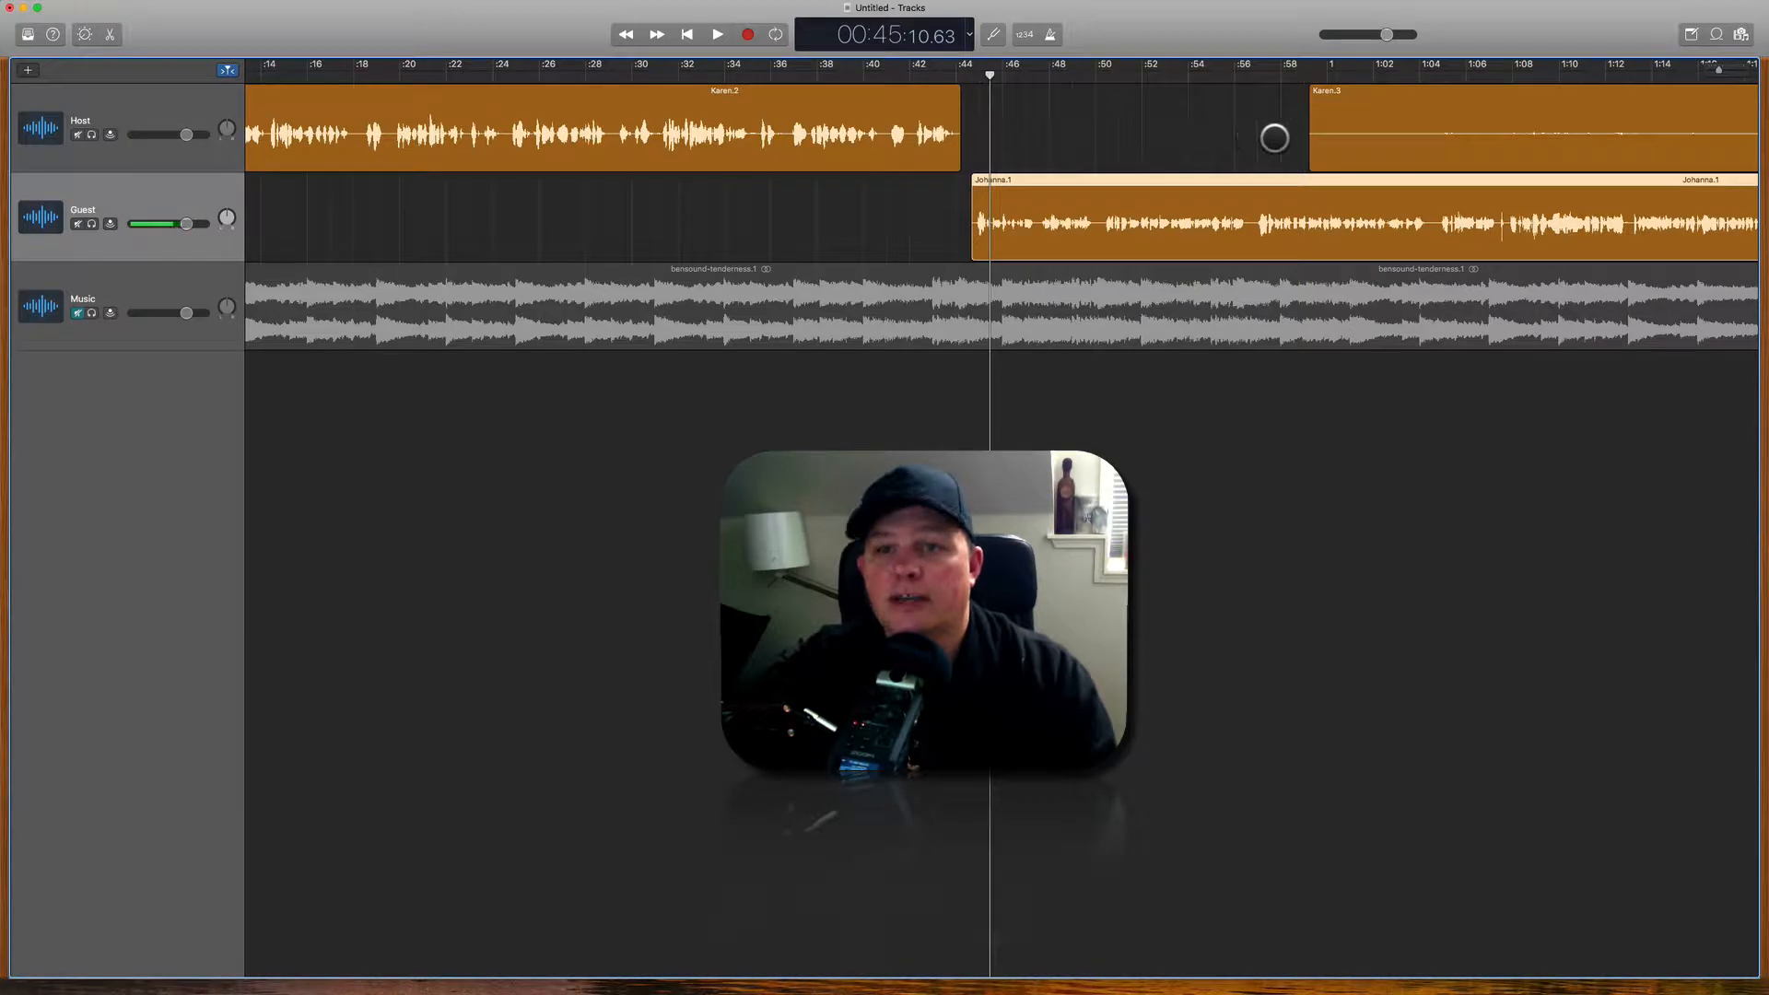
# Step: Select the Guest region and second Host section together and move them slightly earlier, so the guest region starts at about 43.8 seconds
pyautogui.moveTo(1274, 139); pyautogui.dragTo(1350, 211)
pyautogui.moveTo(1276, 138); pyautogui.dragTo(1340, 202)
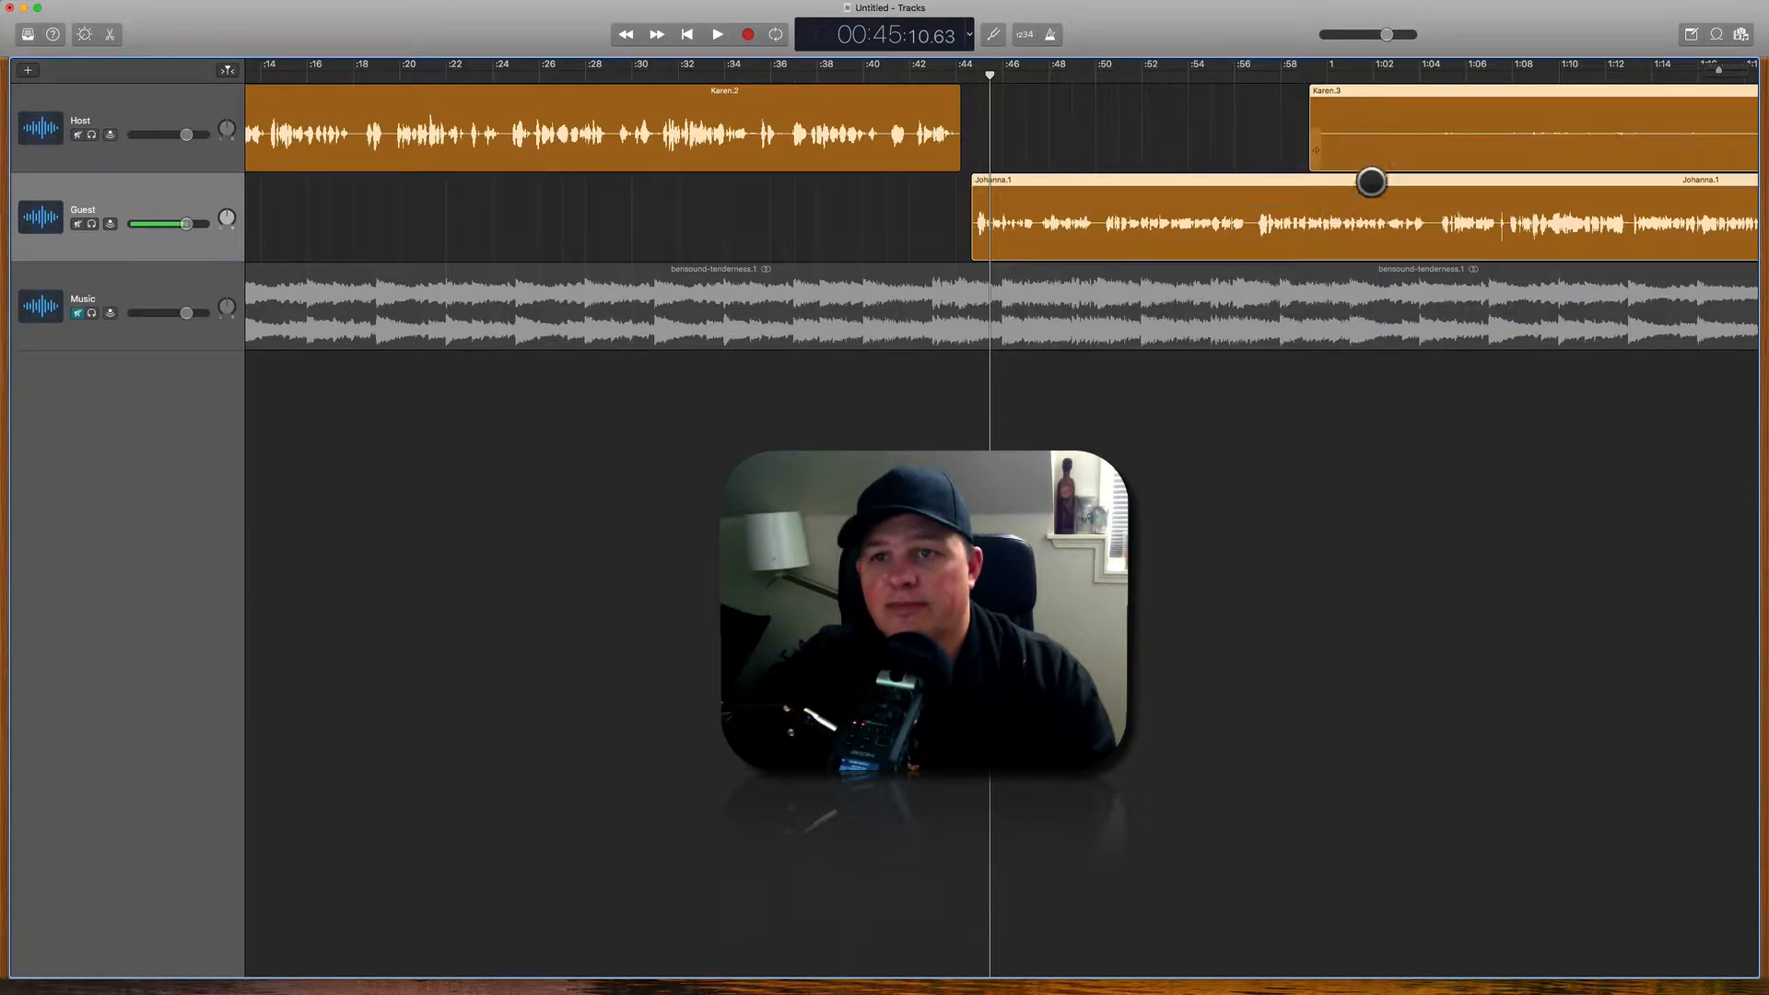
pyautogui.moveTo(1116, 180); pyautogui.dragTo(1102, 177)
pyautogui.press('super+Right')
pyautogui.scroll(3, 958, 216)
pyautogui.scroll(-4, 957, 216)
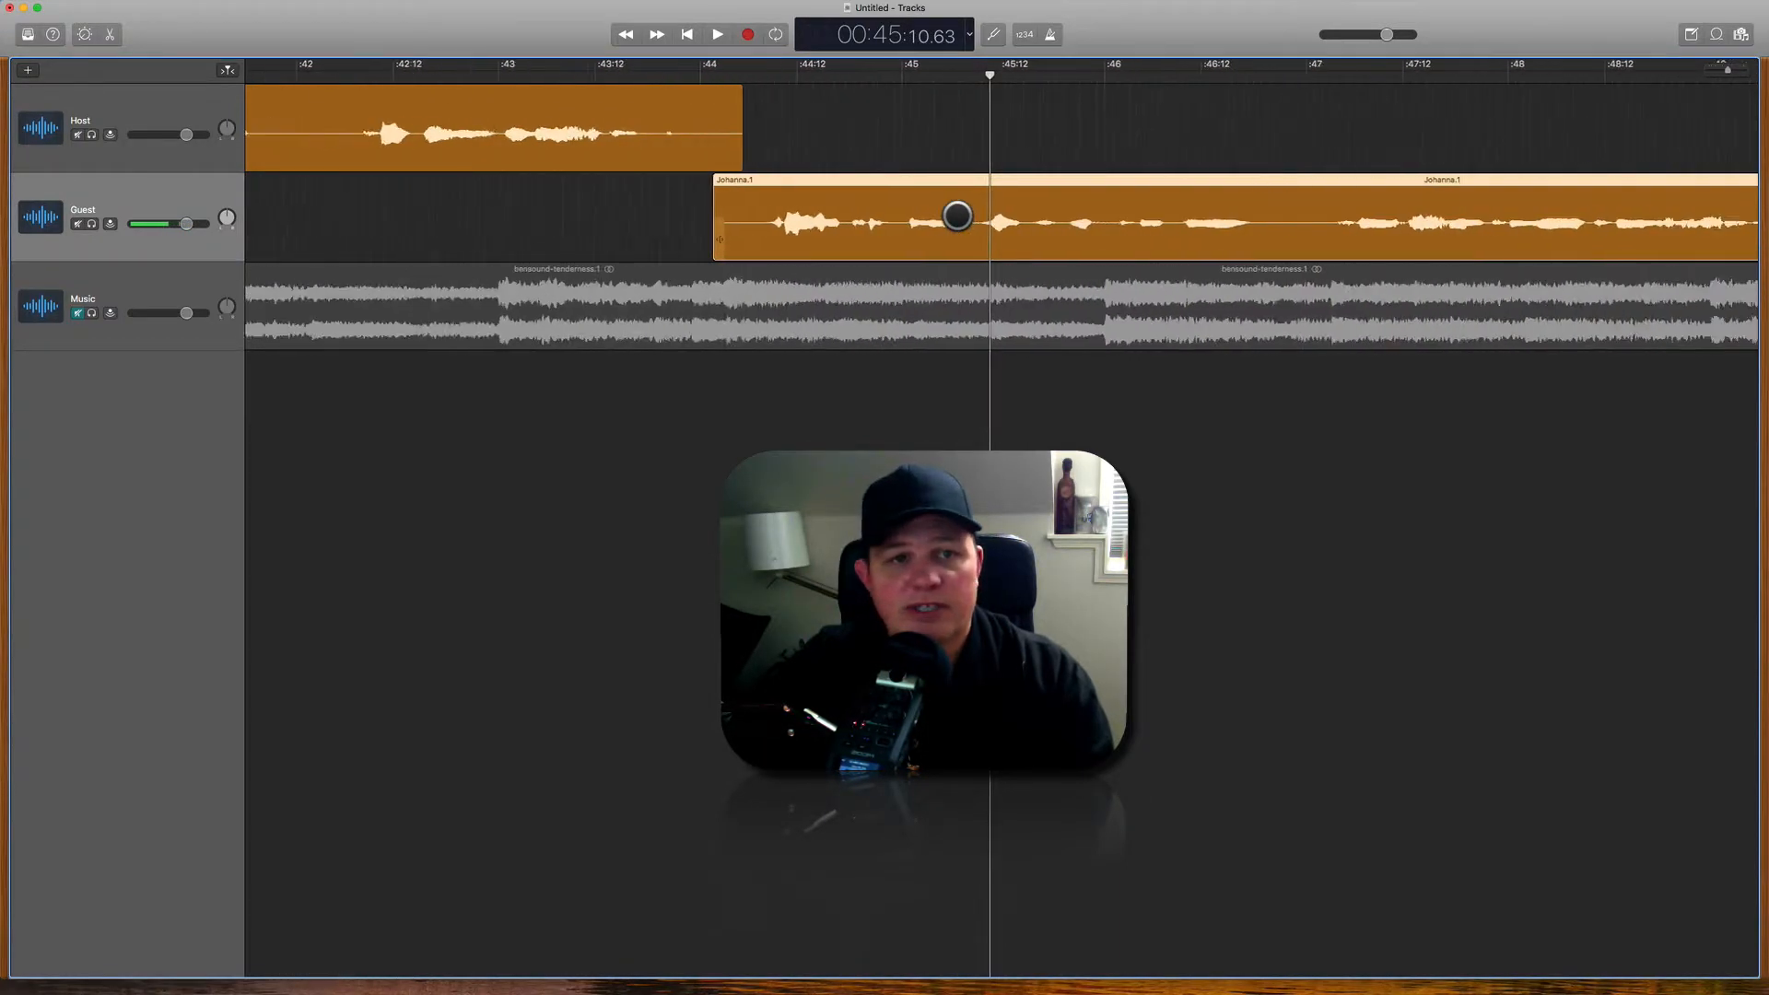
pyautogui.moveTo(828, 180); pyautogui.dragTo(793, 181)
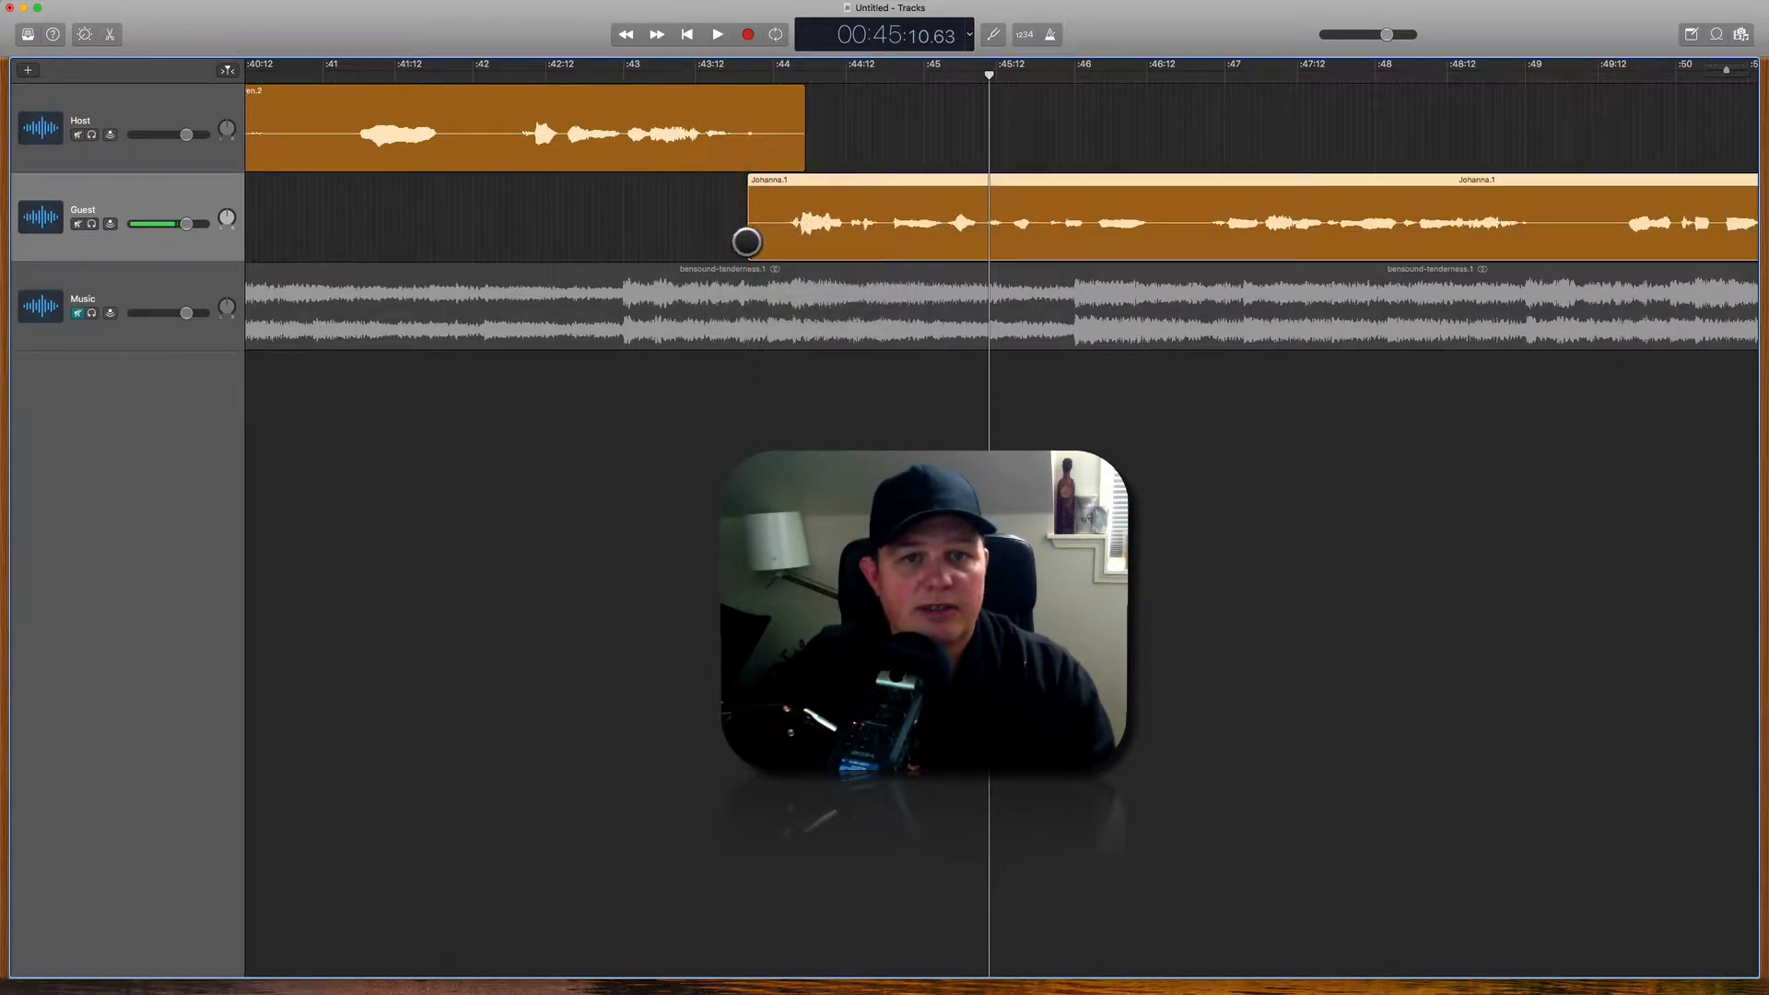
# Step: Trim the Guest region's start to about 44 seconds and play back the host-to-guest transition from about 43 seconds
pyautogui.moveTo(750, 244); pyautogui.dragTo(775, 244)
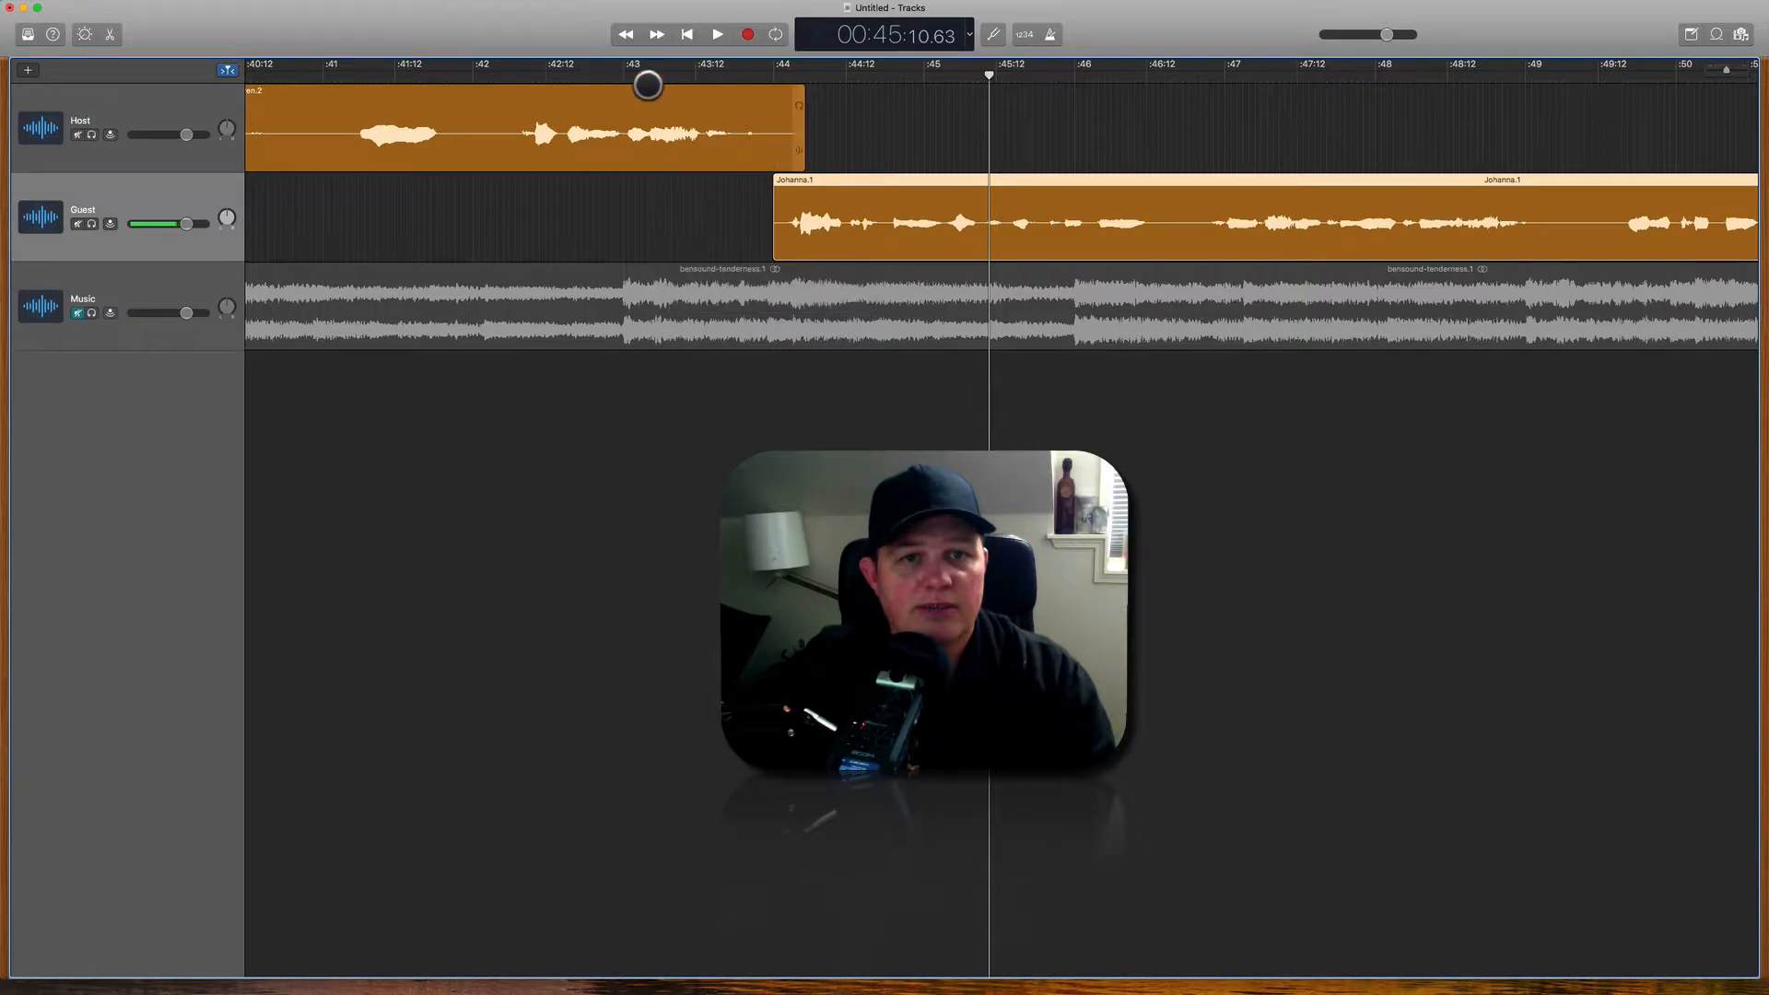
pyautogui.click(647, 76)
pyautogui.press('space')
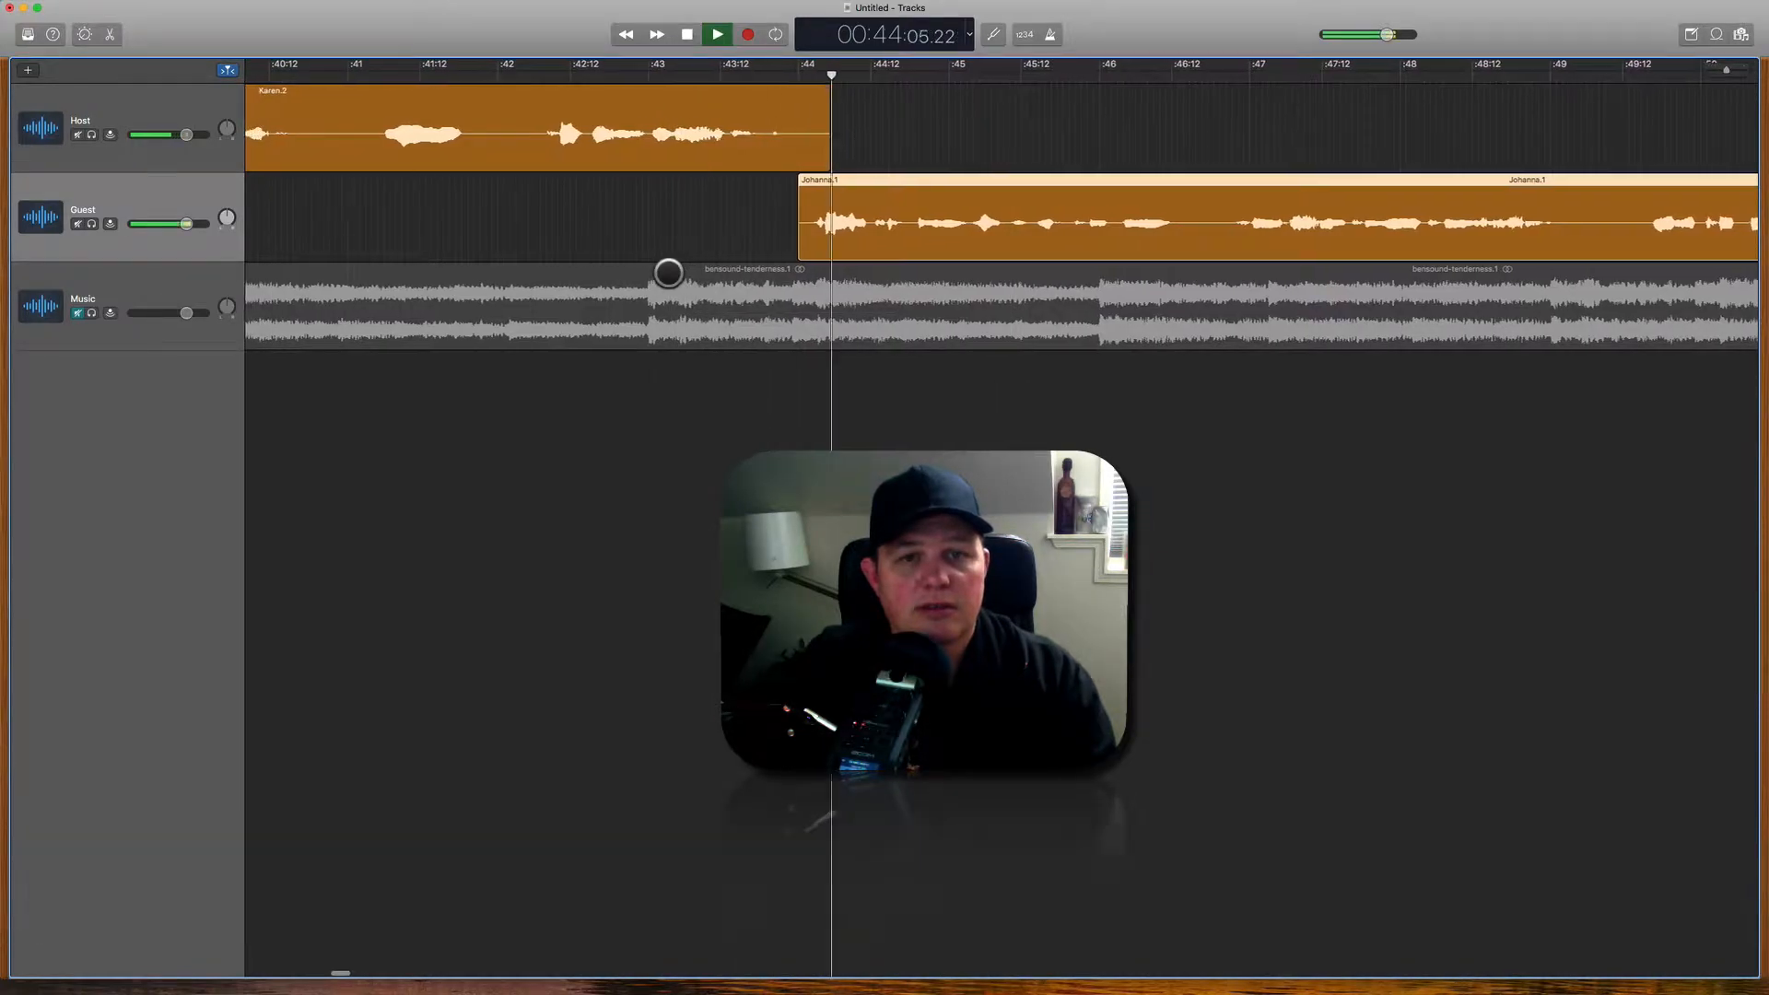
pyautogui.scroll(-5, 673, 274)
pyautogui.scroll(-3, 673, 274)
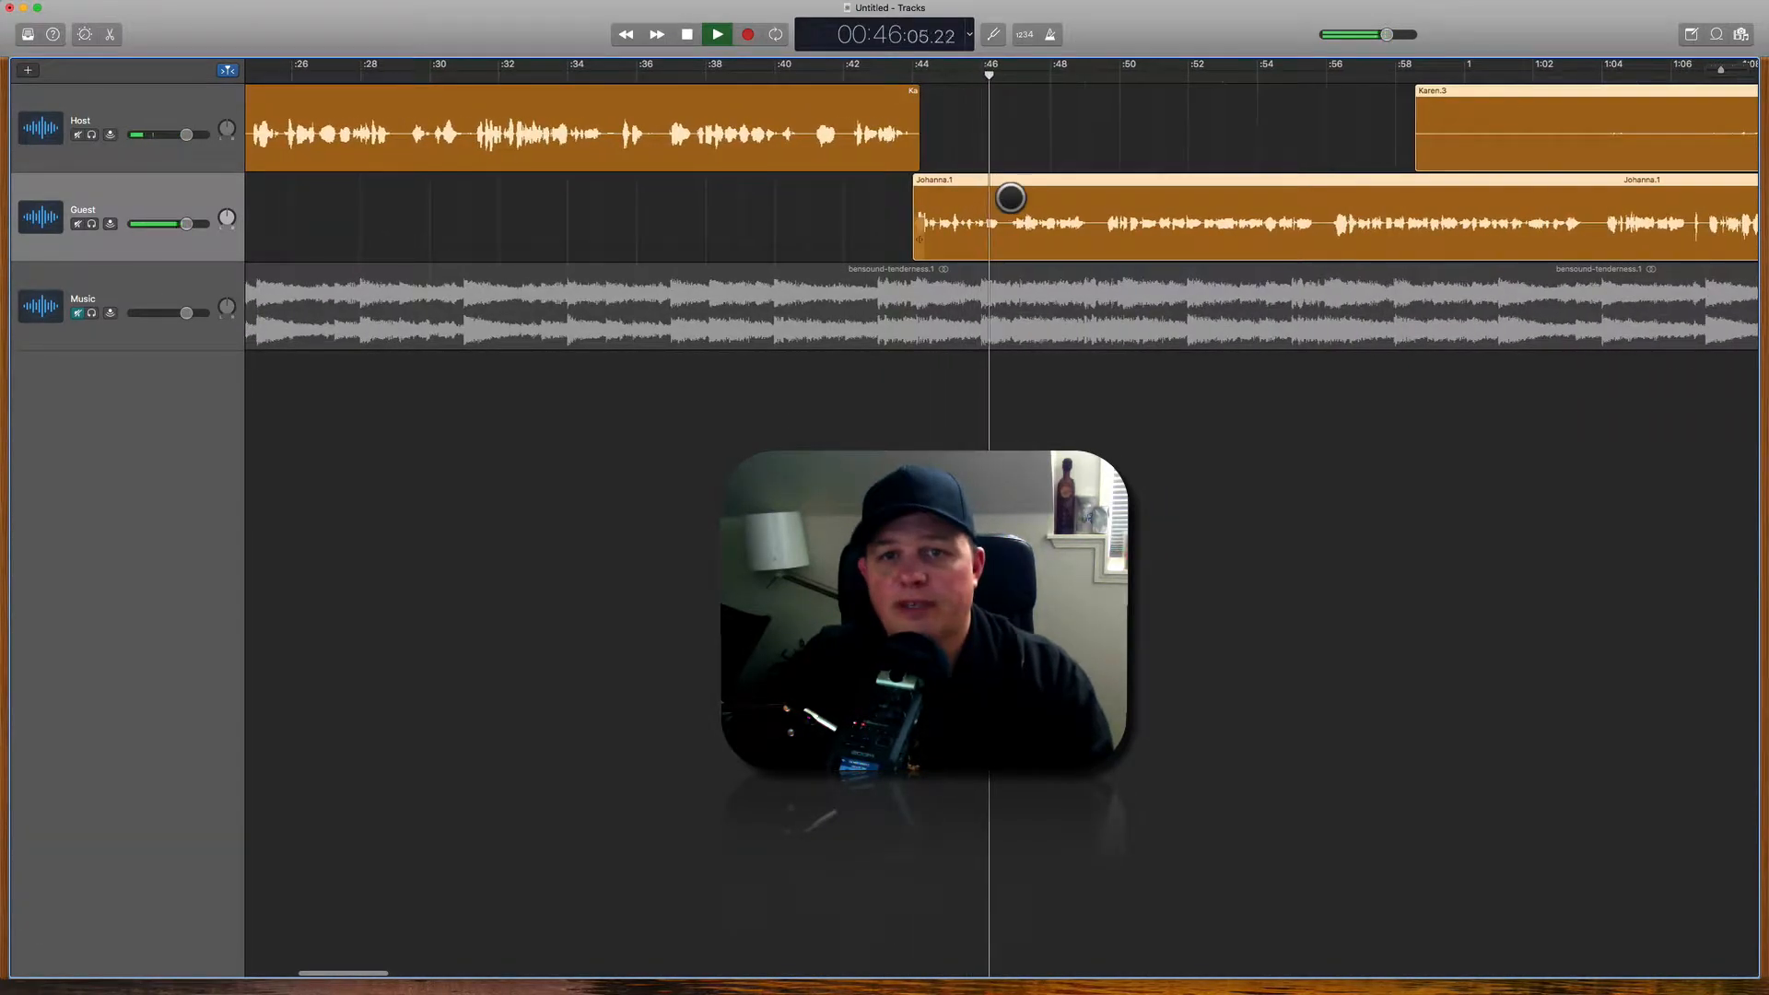
pyautogui.press('space')
pyautogui.click(1340, 141)
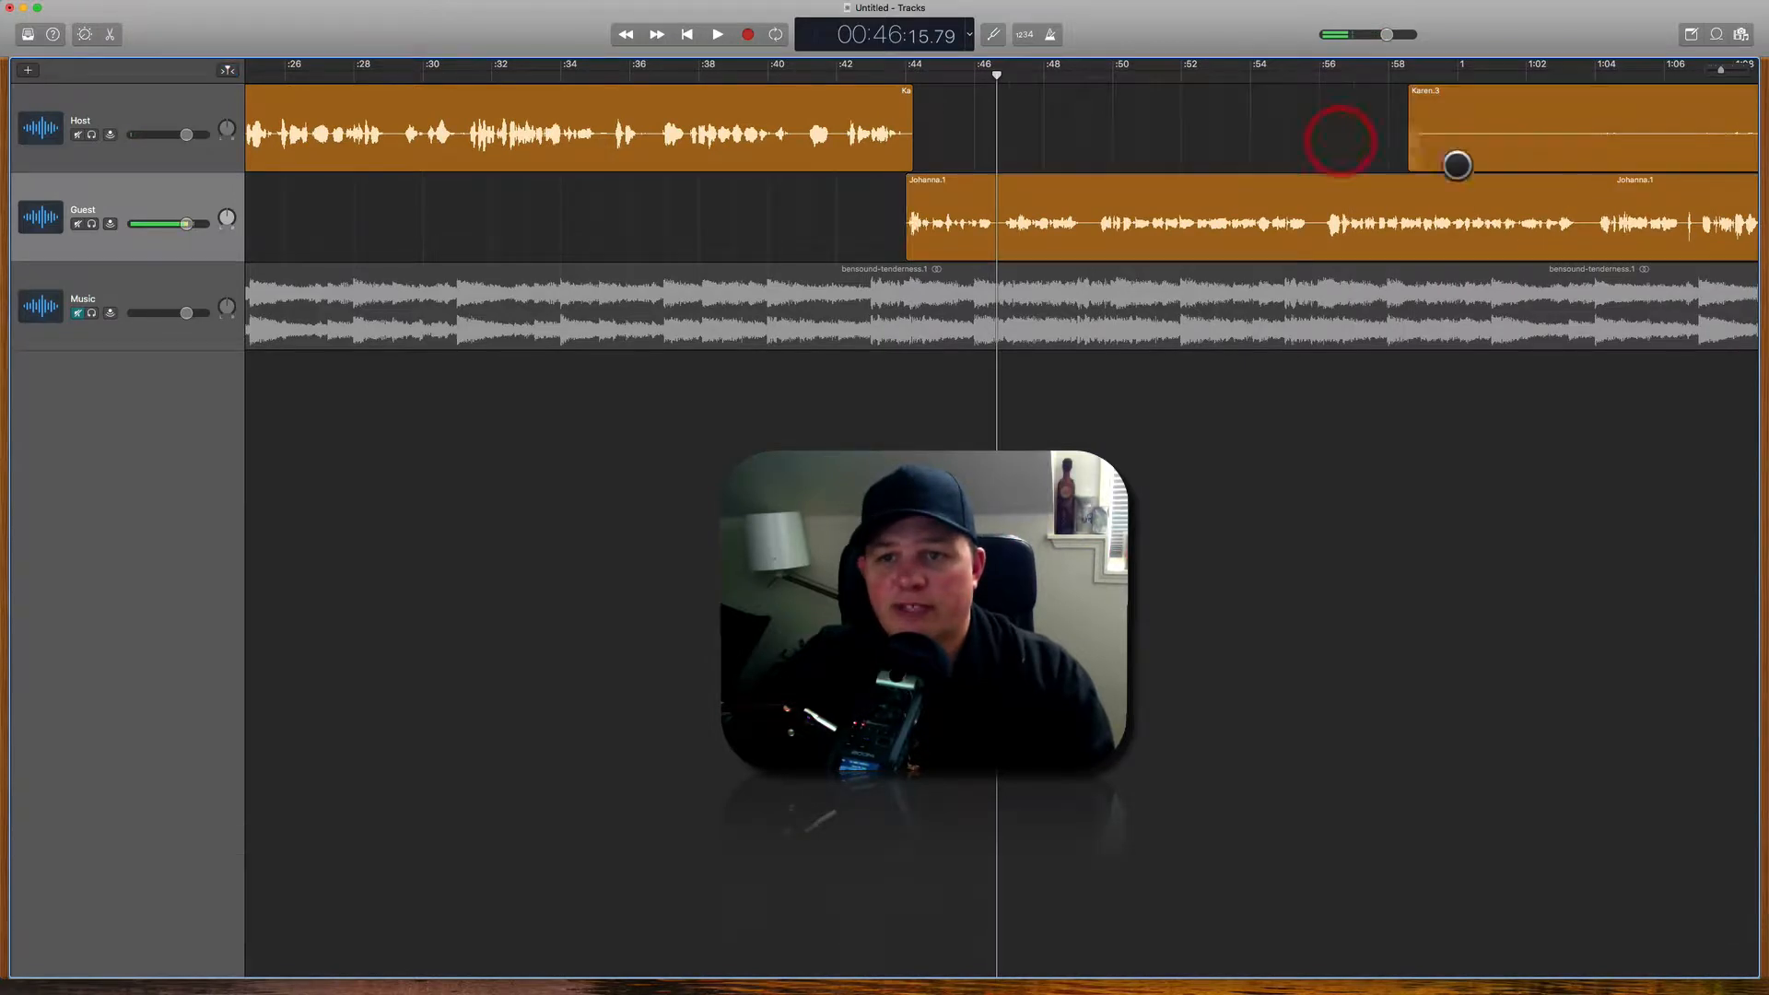
# Step: Examine the whole arrangement and play the guest's speech from about 46 seconds to the start of the second Host section
pyautogui.scroll(-10, 1436, 198)
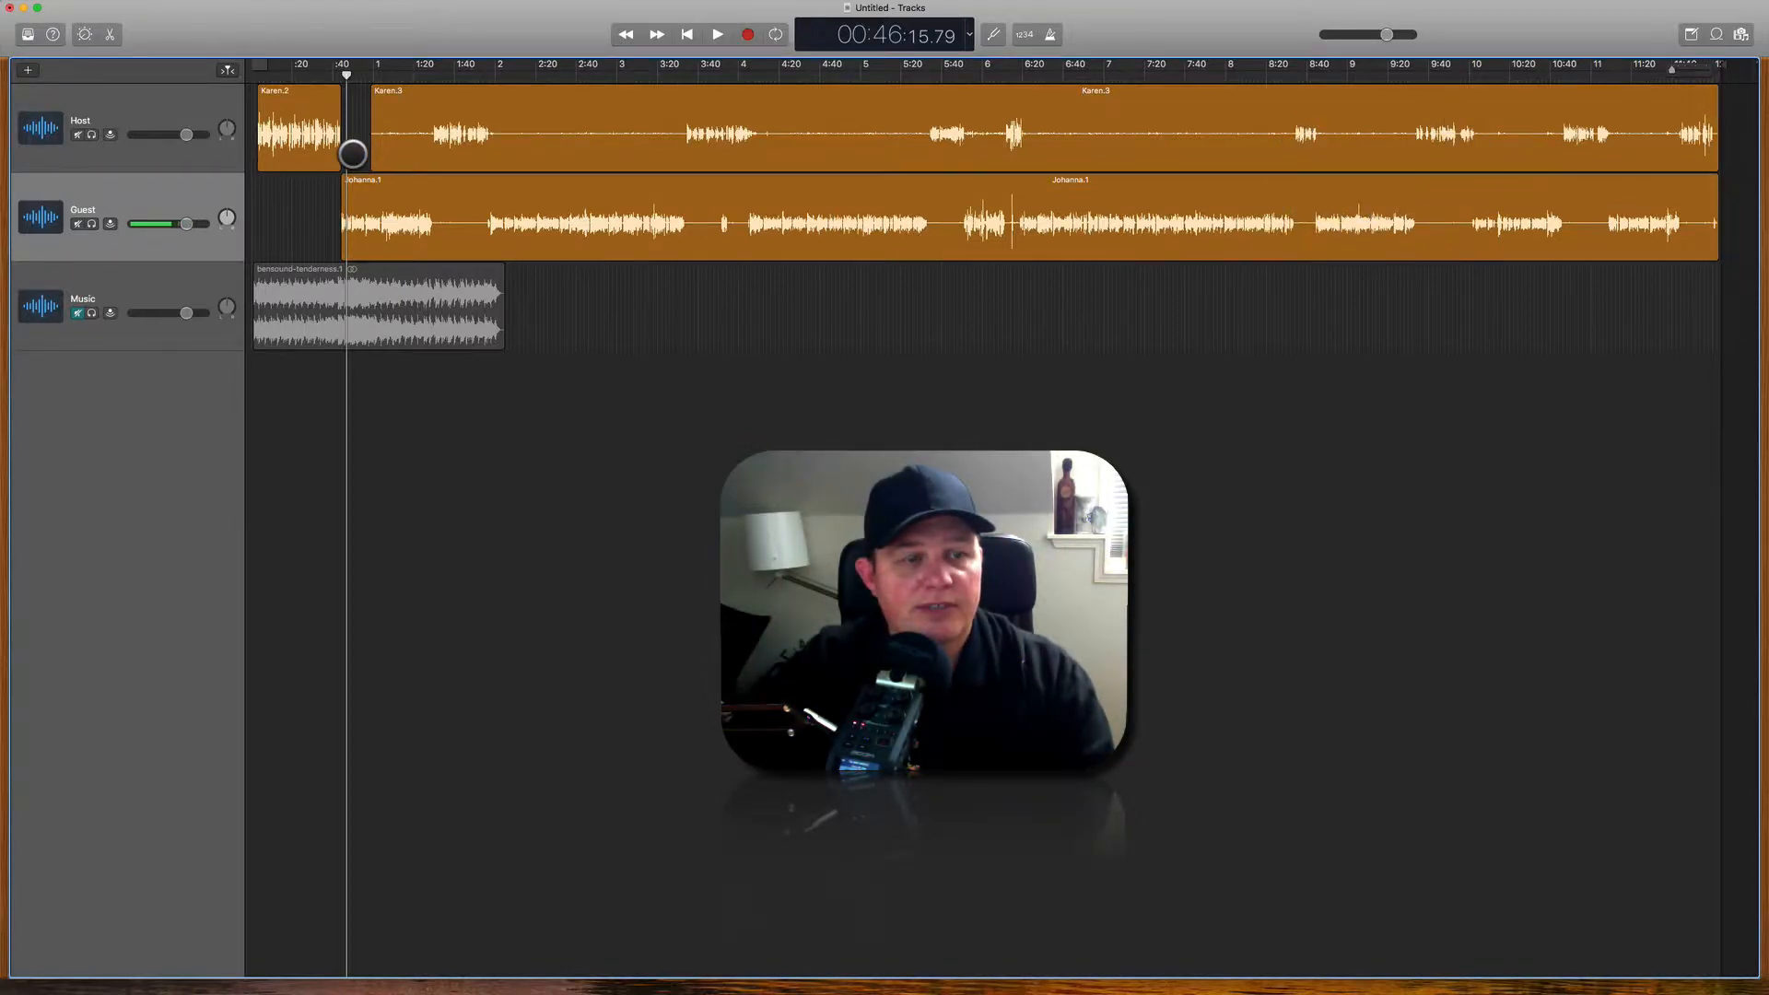
pyautogui.scroll(10, 352, 154)
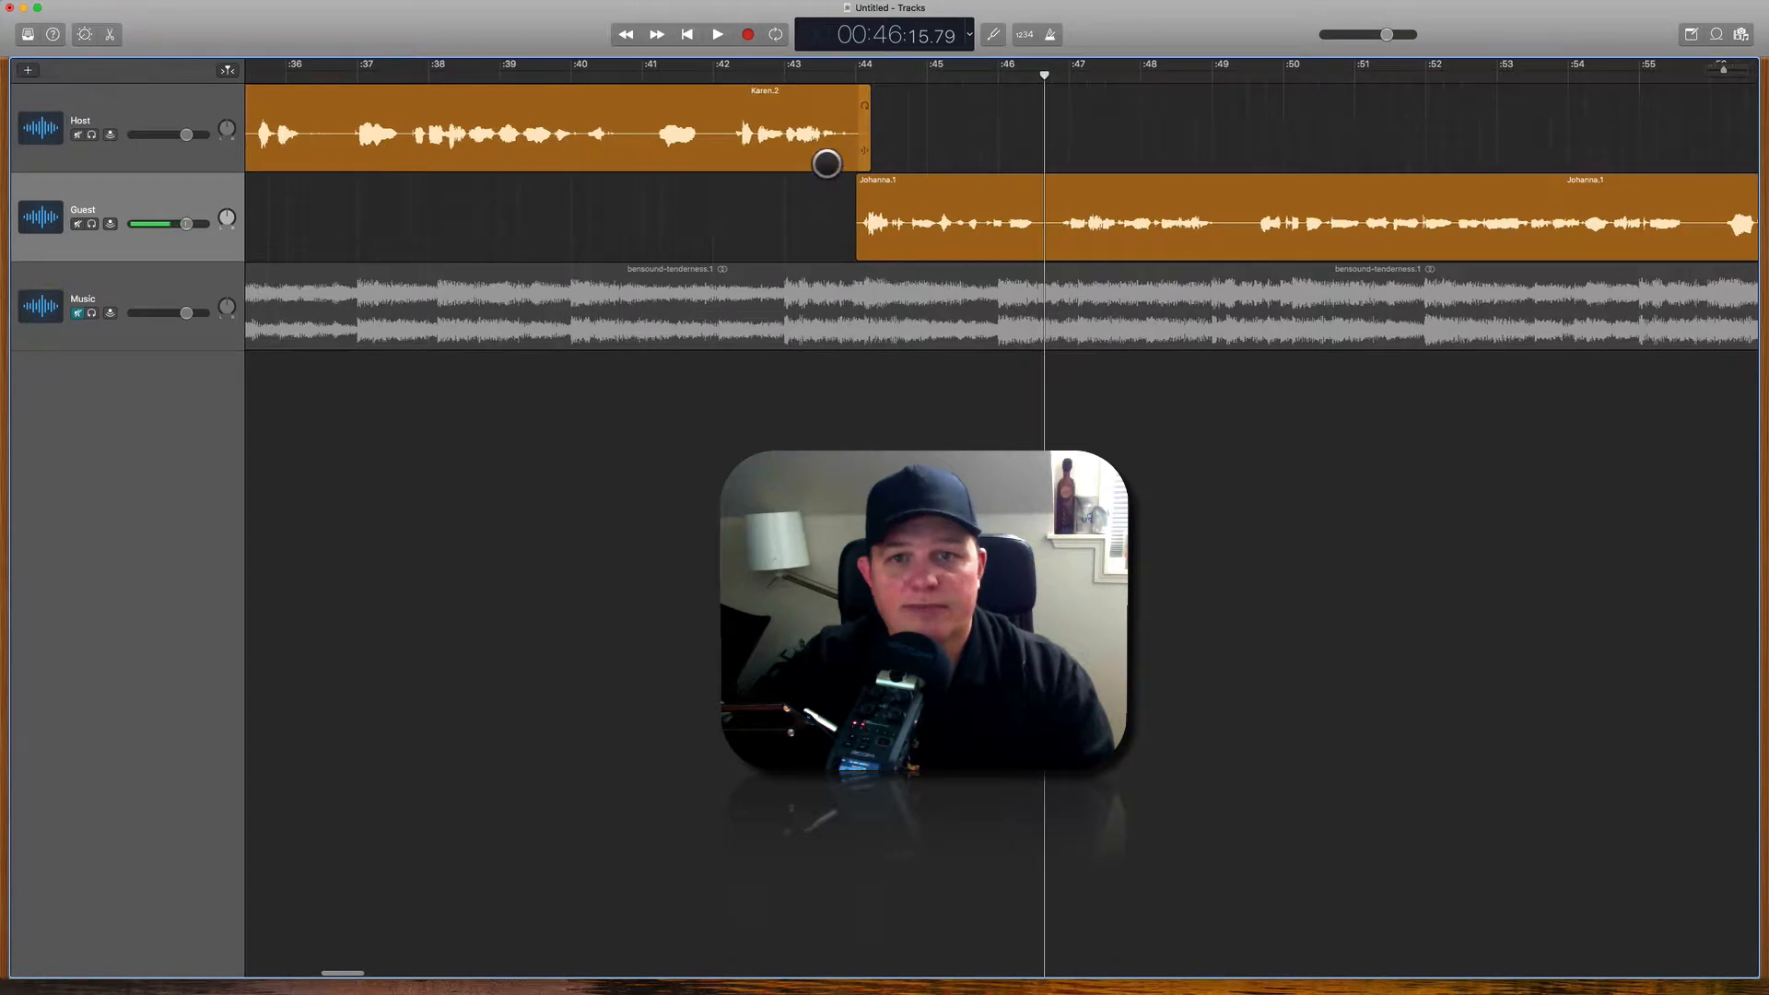
pyautogui.hscroll(5, 830, 162)
pyautogui.press('space')
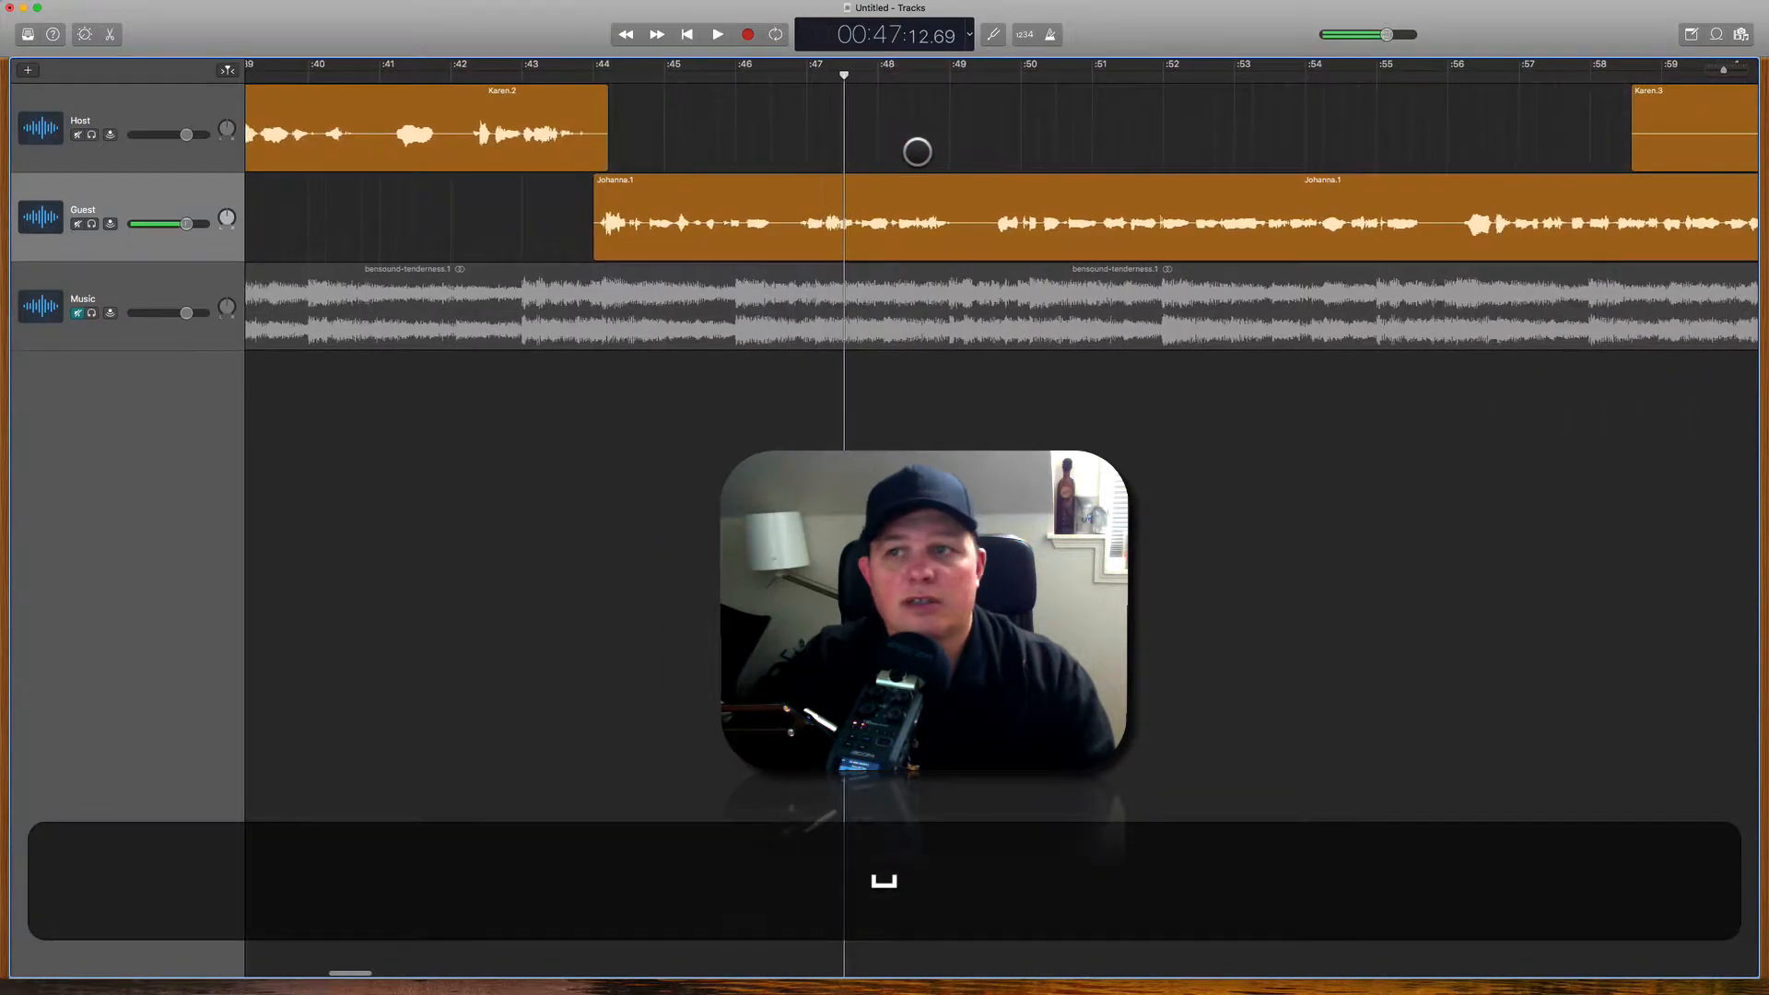
pyautogui.press('space')
pyautogui.scroll(-10, 917, 152)
pyautogui.scroll(6, 916, 152)
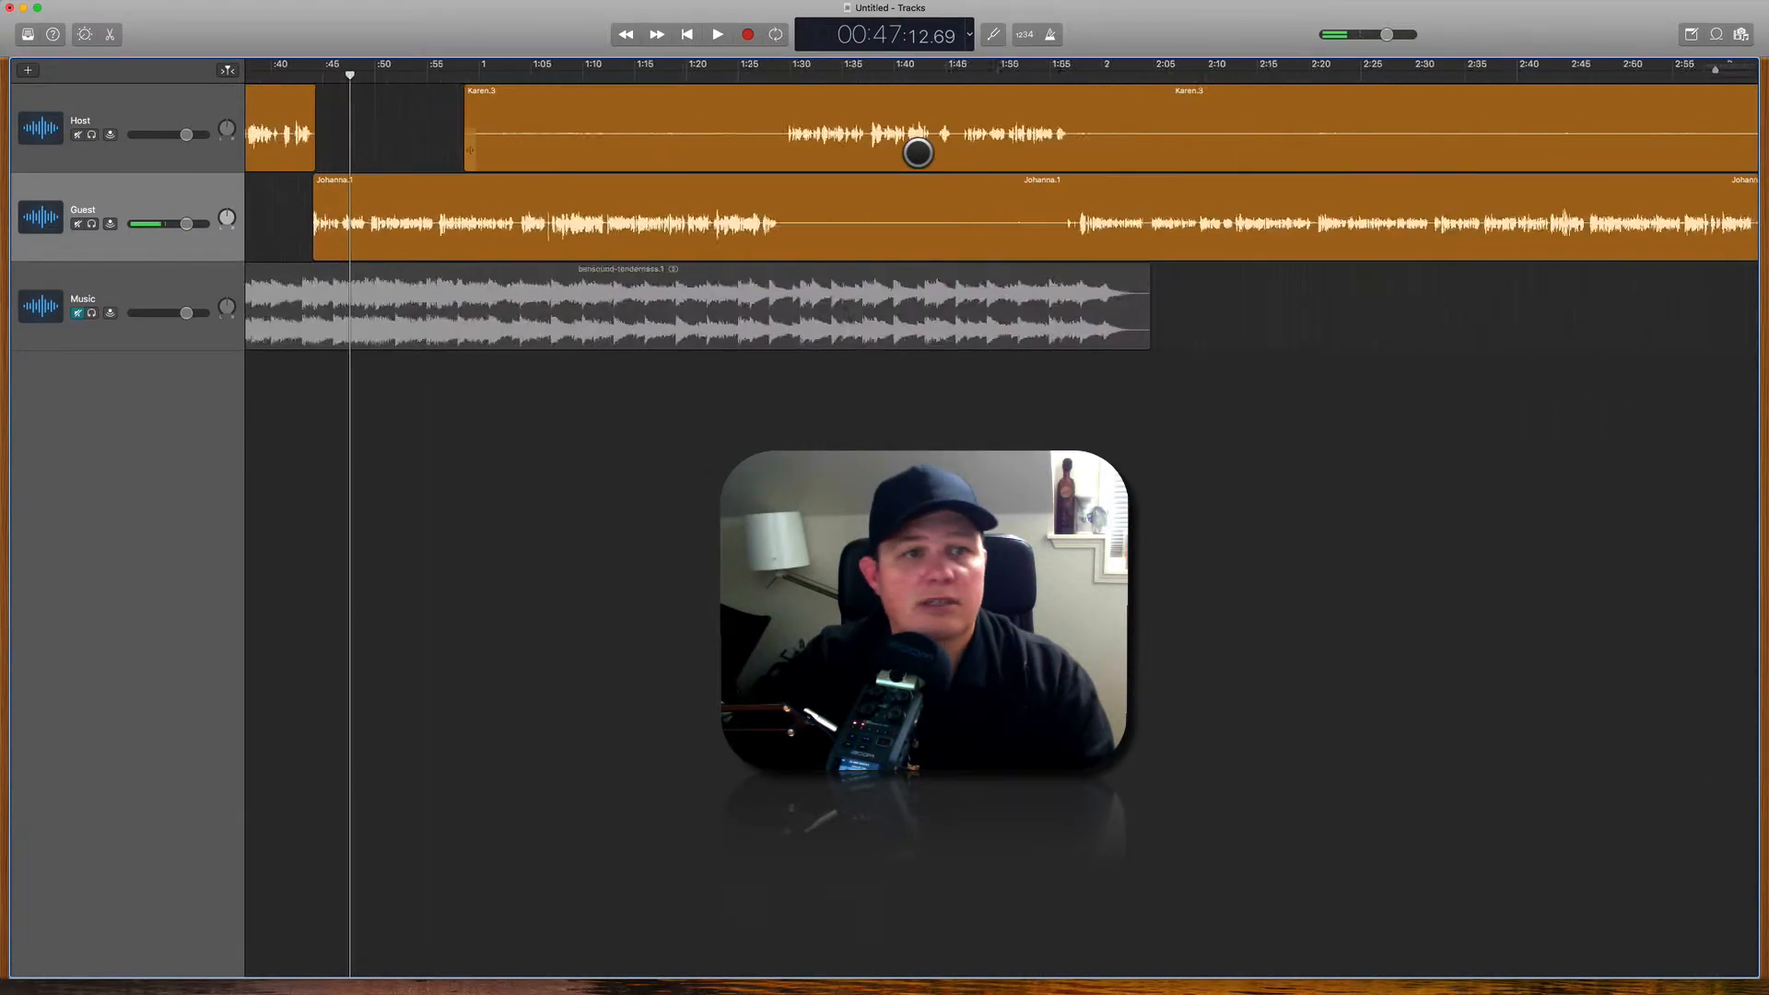
pyautogui.press('space')
pyautogui.scroll(4, 434, 224)
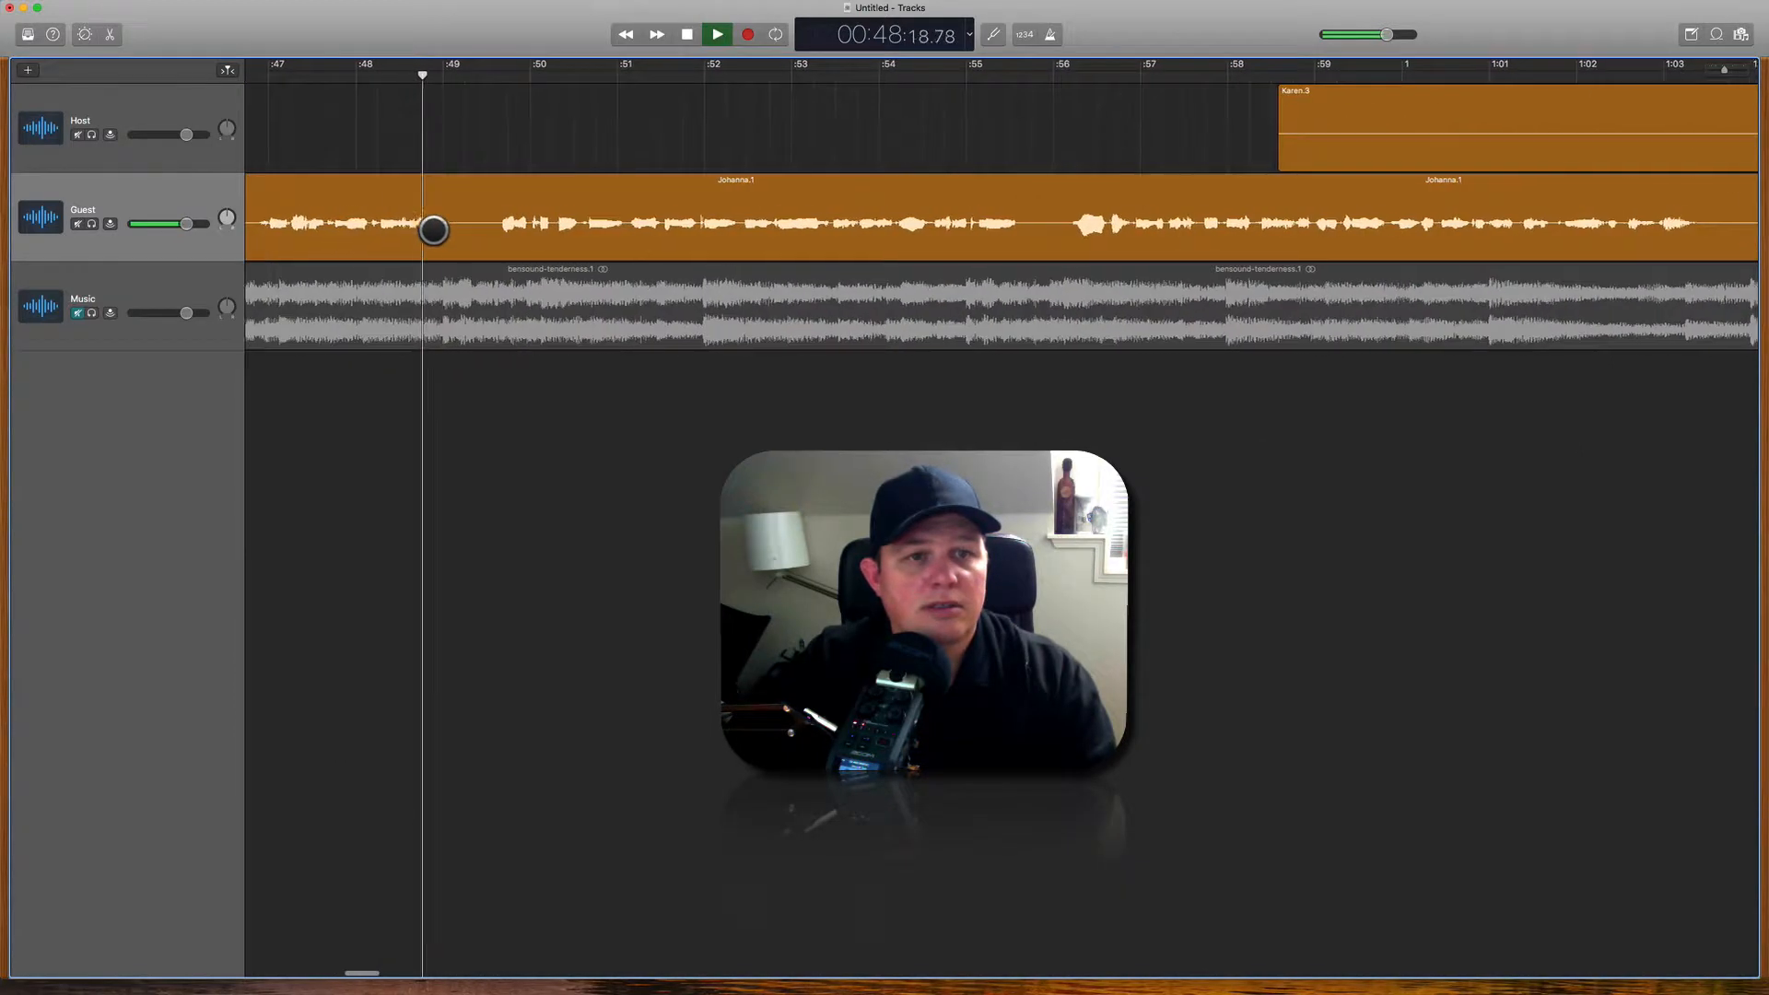
pyautogui.hscroll(4, 533, 222)
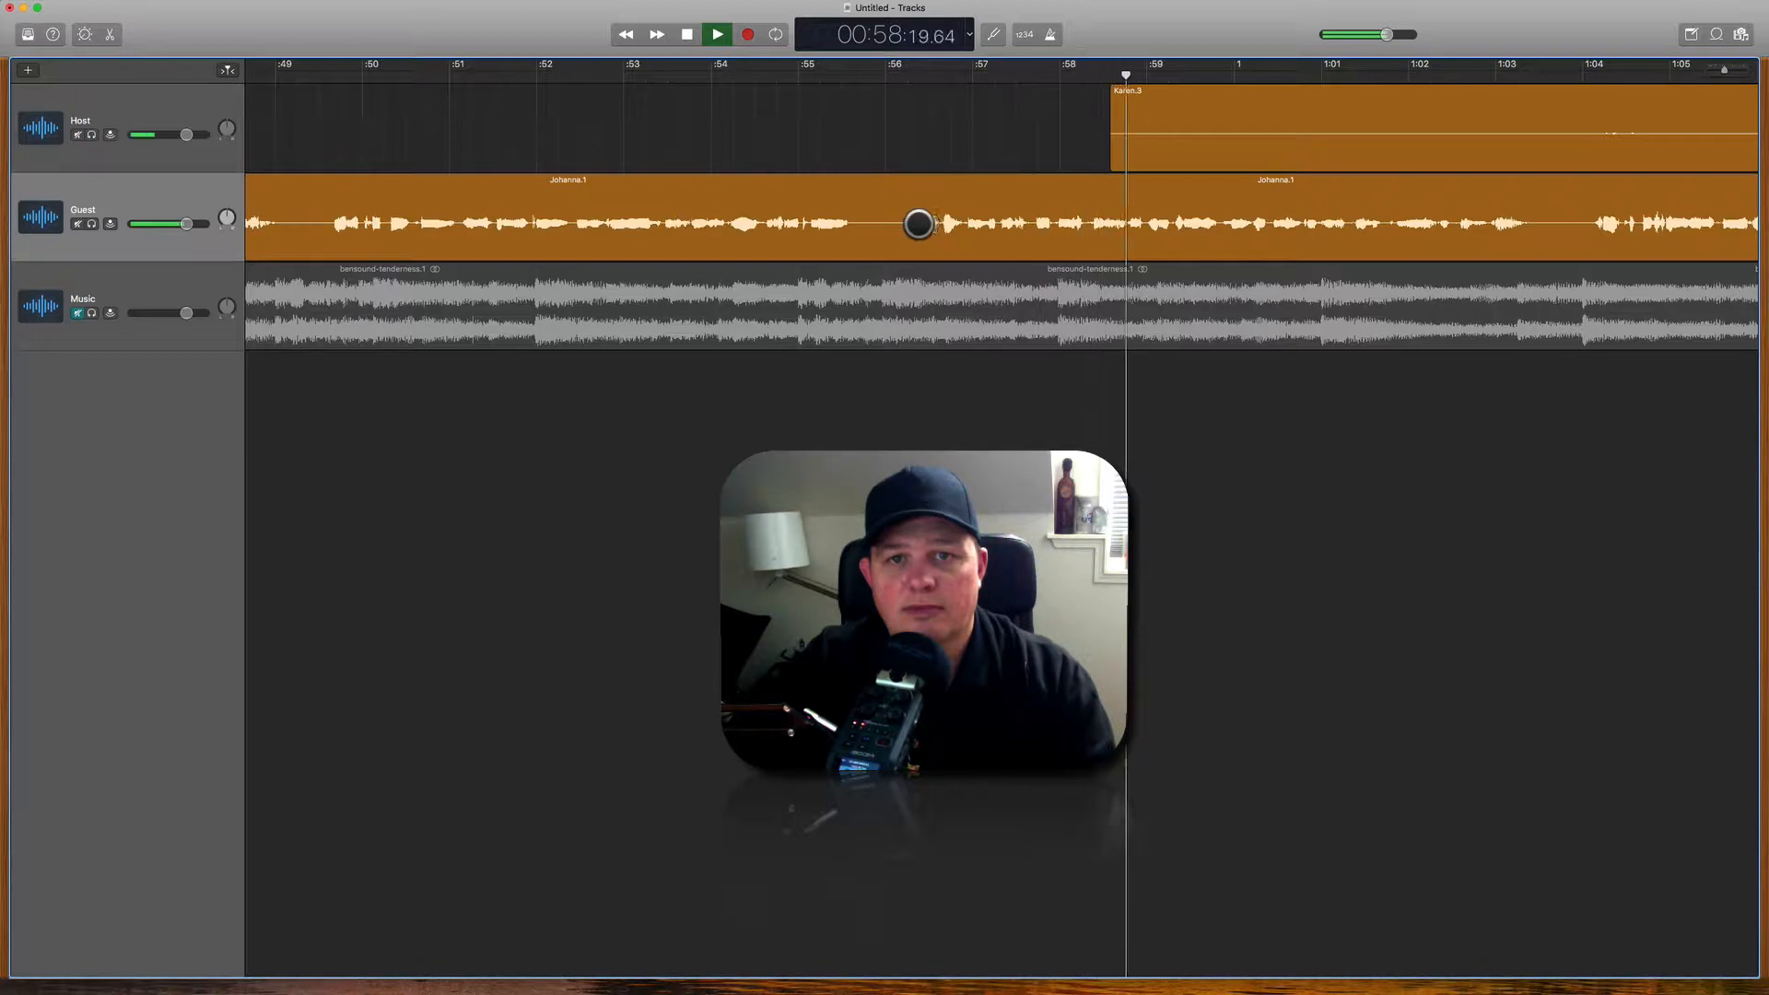
pyautogui.hscroll(4, 1008, 138)
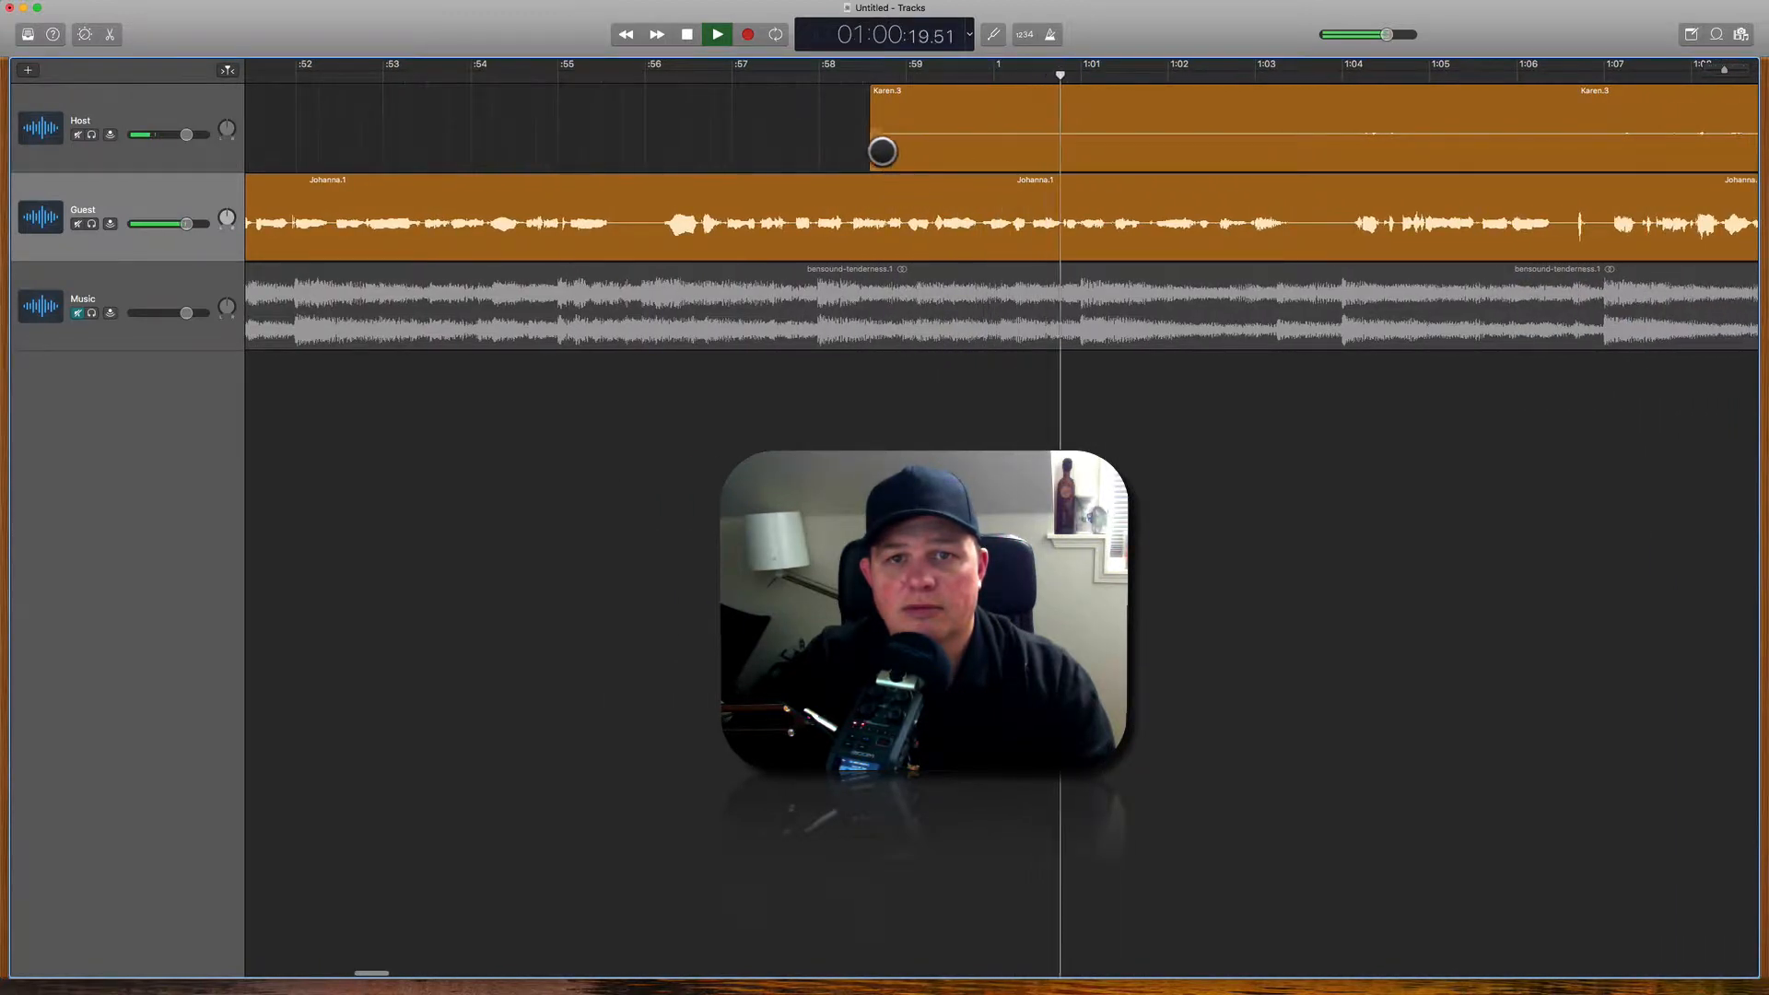
# Step: Trim the silent start of the second Host section to about 1:17 while the guest is speaking
pyautogui.moveTo(873, 140); pyautogui.dragTo(1643, 132)
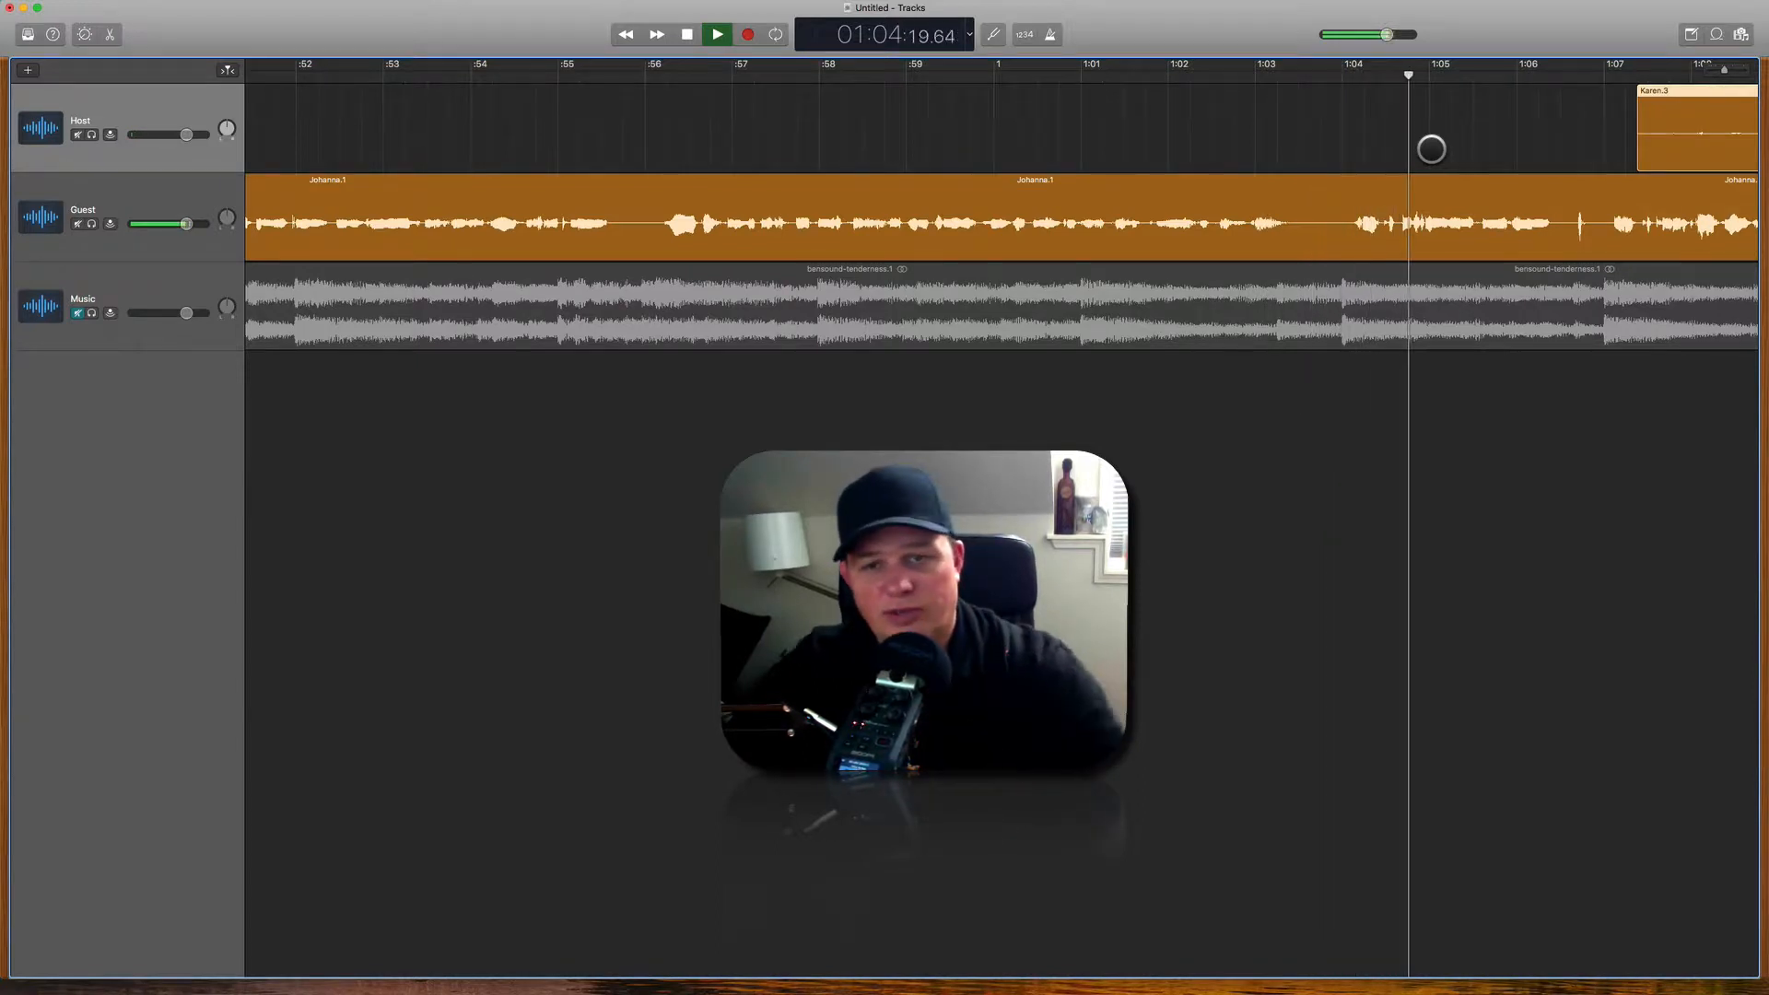
pyautogui.hscroll(10, 1431, 148)
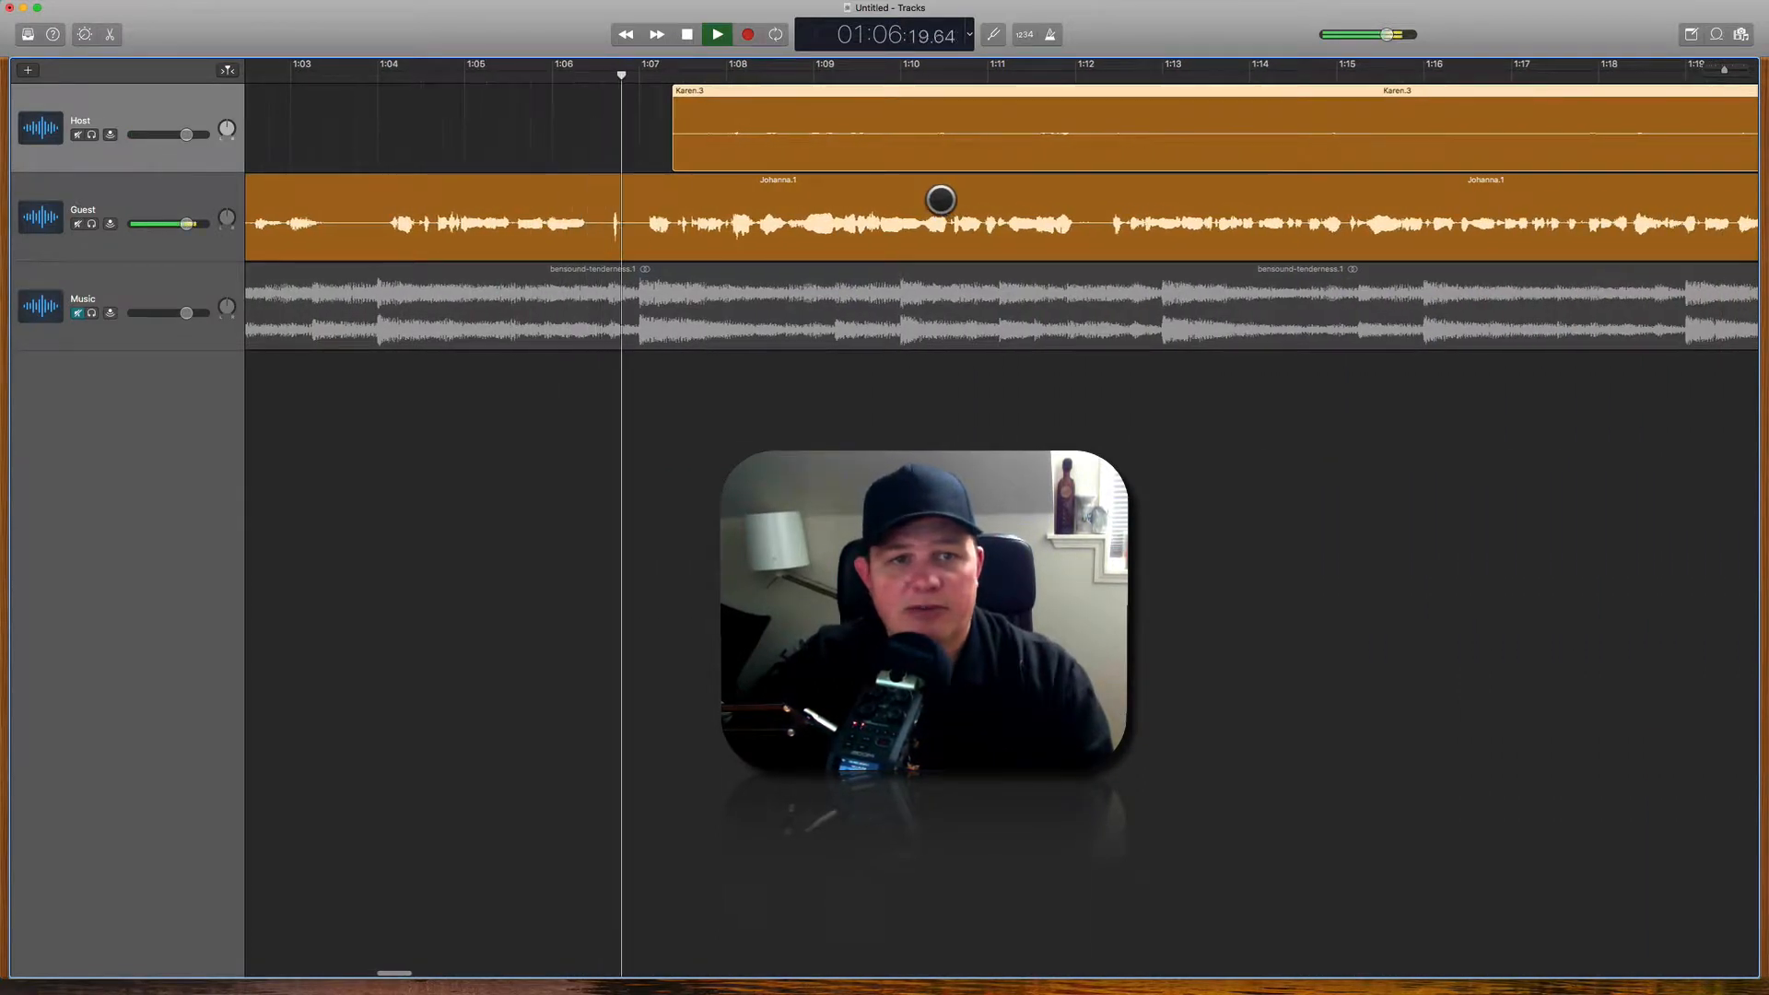
pyautogui.rightClick(944, 199)
pyautogui.click(639, 158)
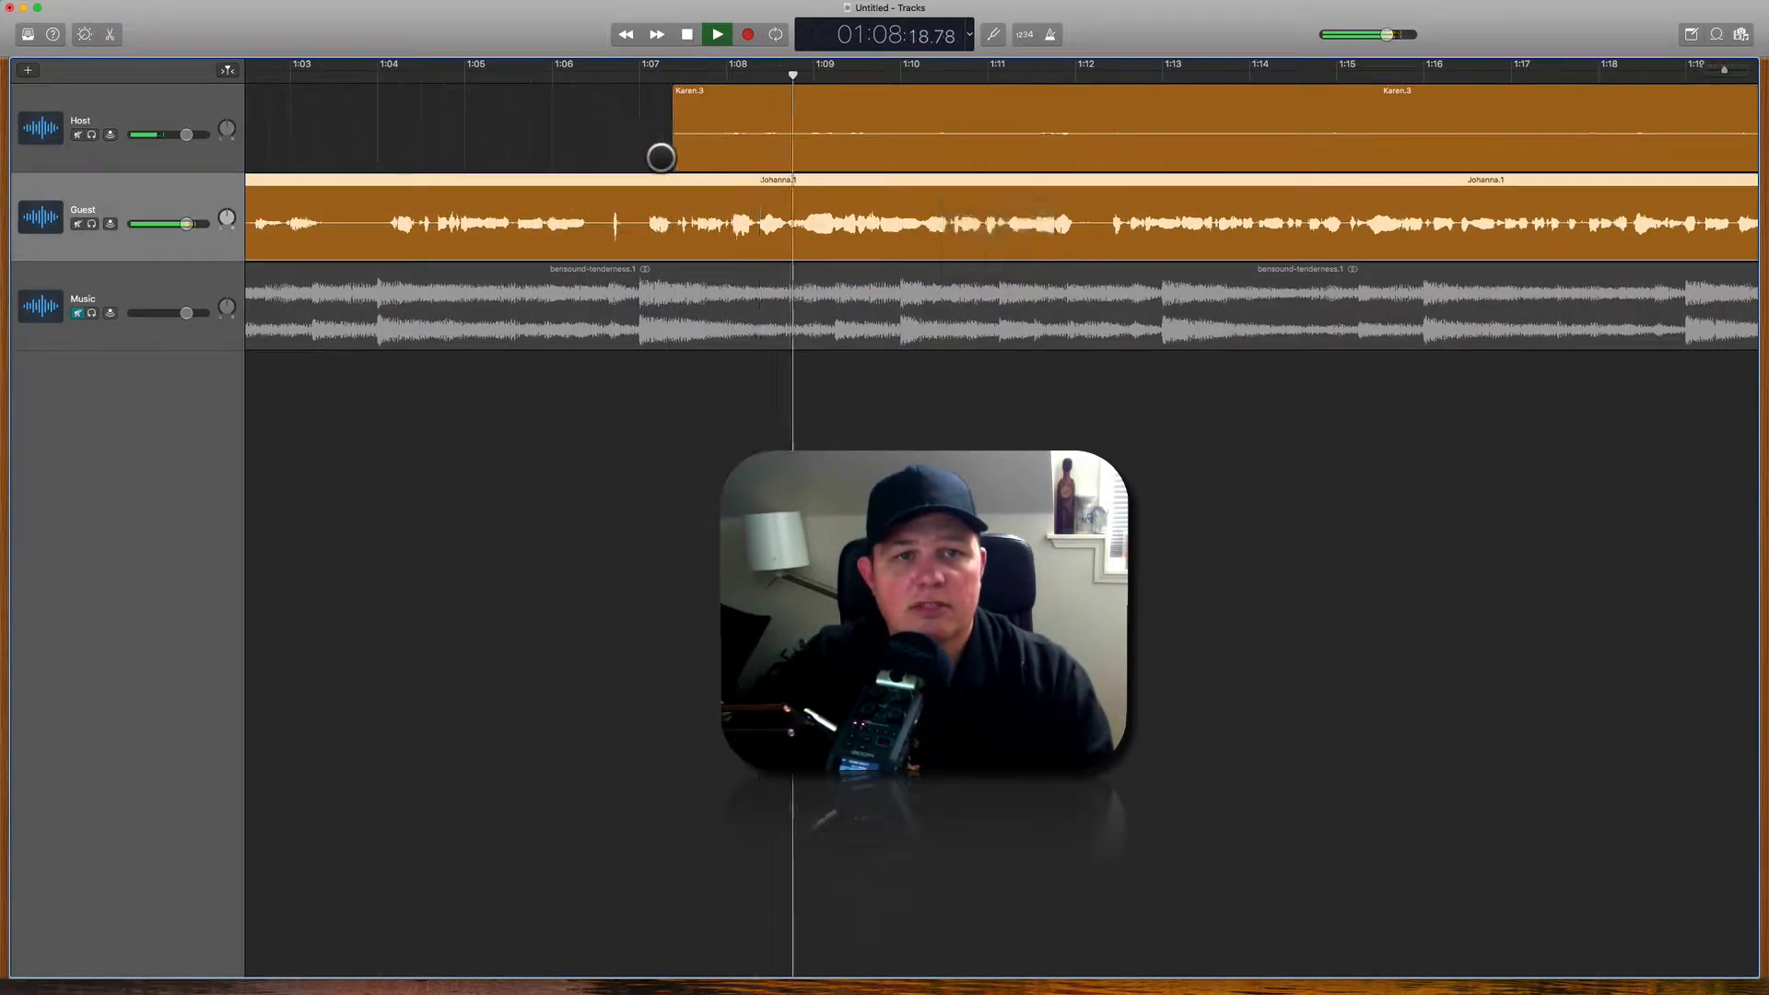
pyautogui.moveTo(676, 157); pyautogui.dragTo(1562, 106)
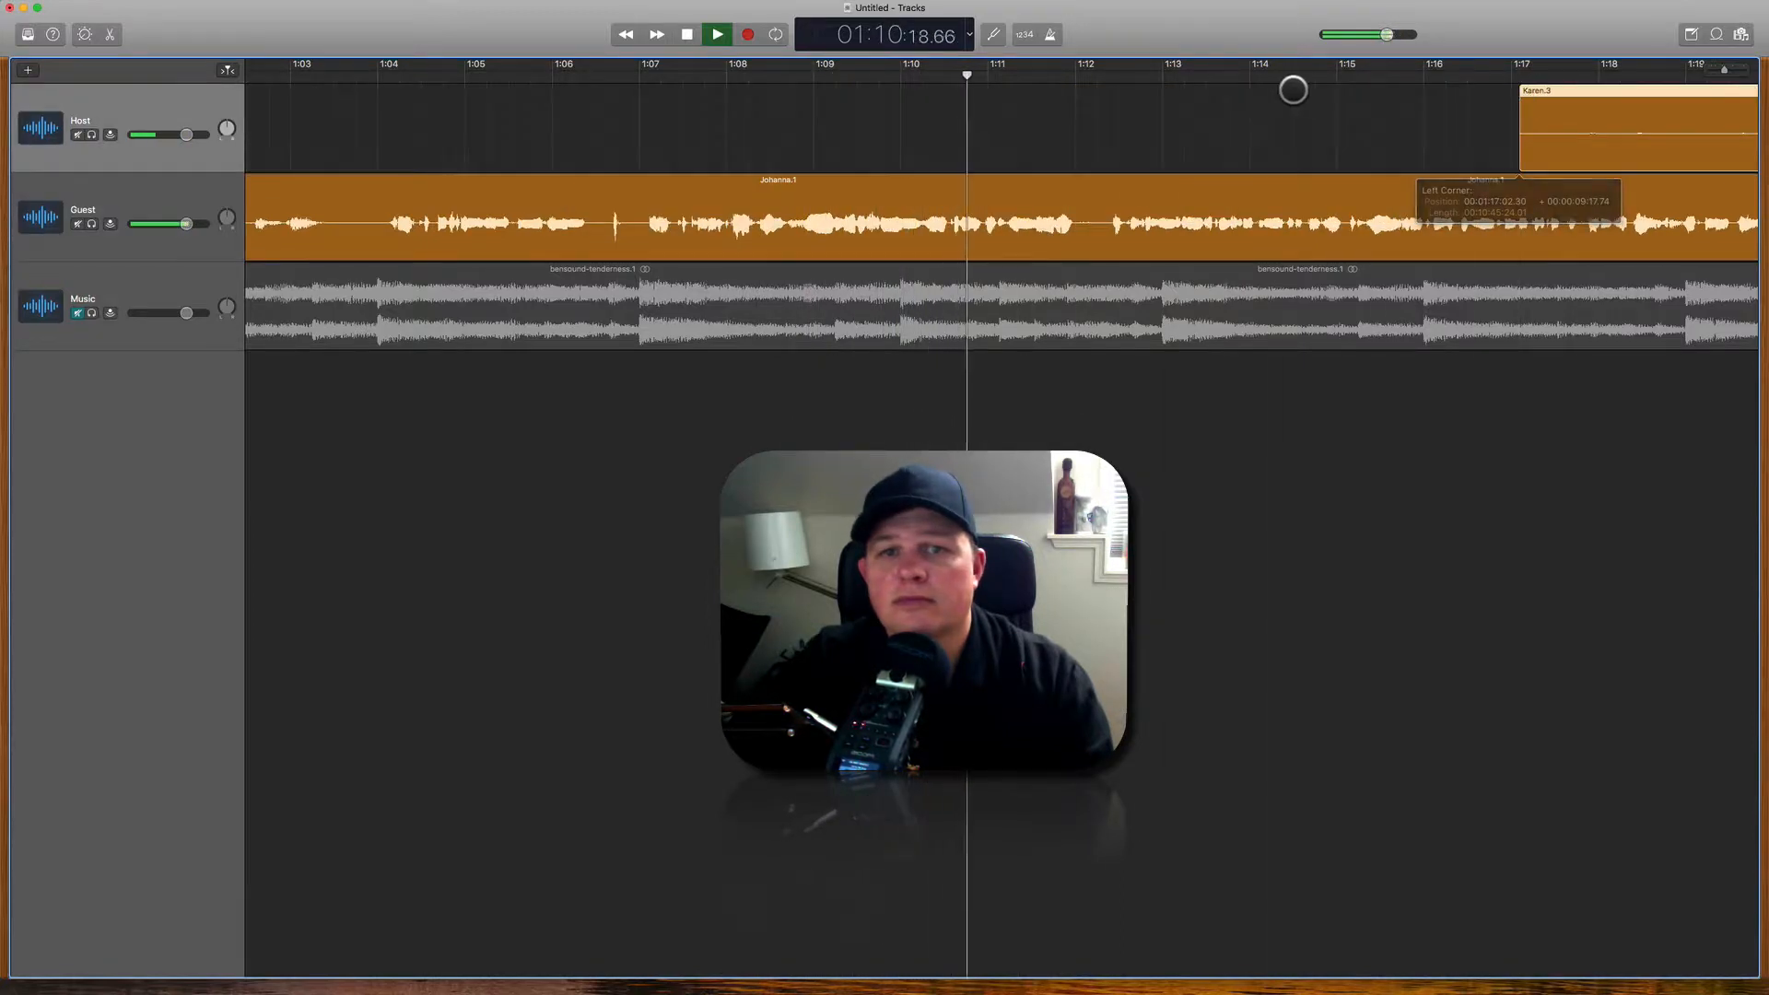
# Step: Replay the guest's speech up to about 1:07 to locate the short noise spike between two sentences
pyautogui.press('space')
pyautogui.click(406, 92)
pyautogui.press('space')
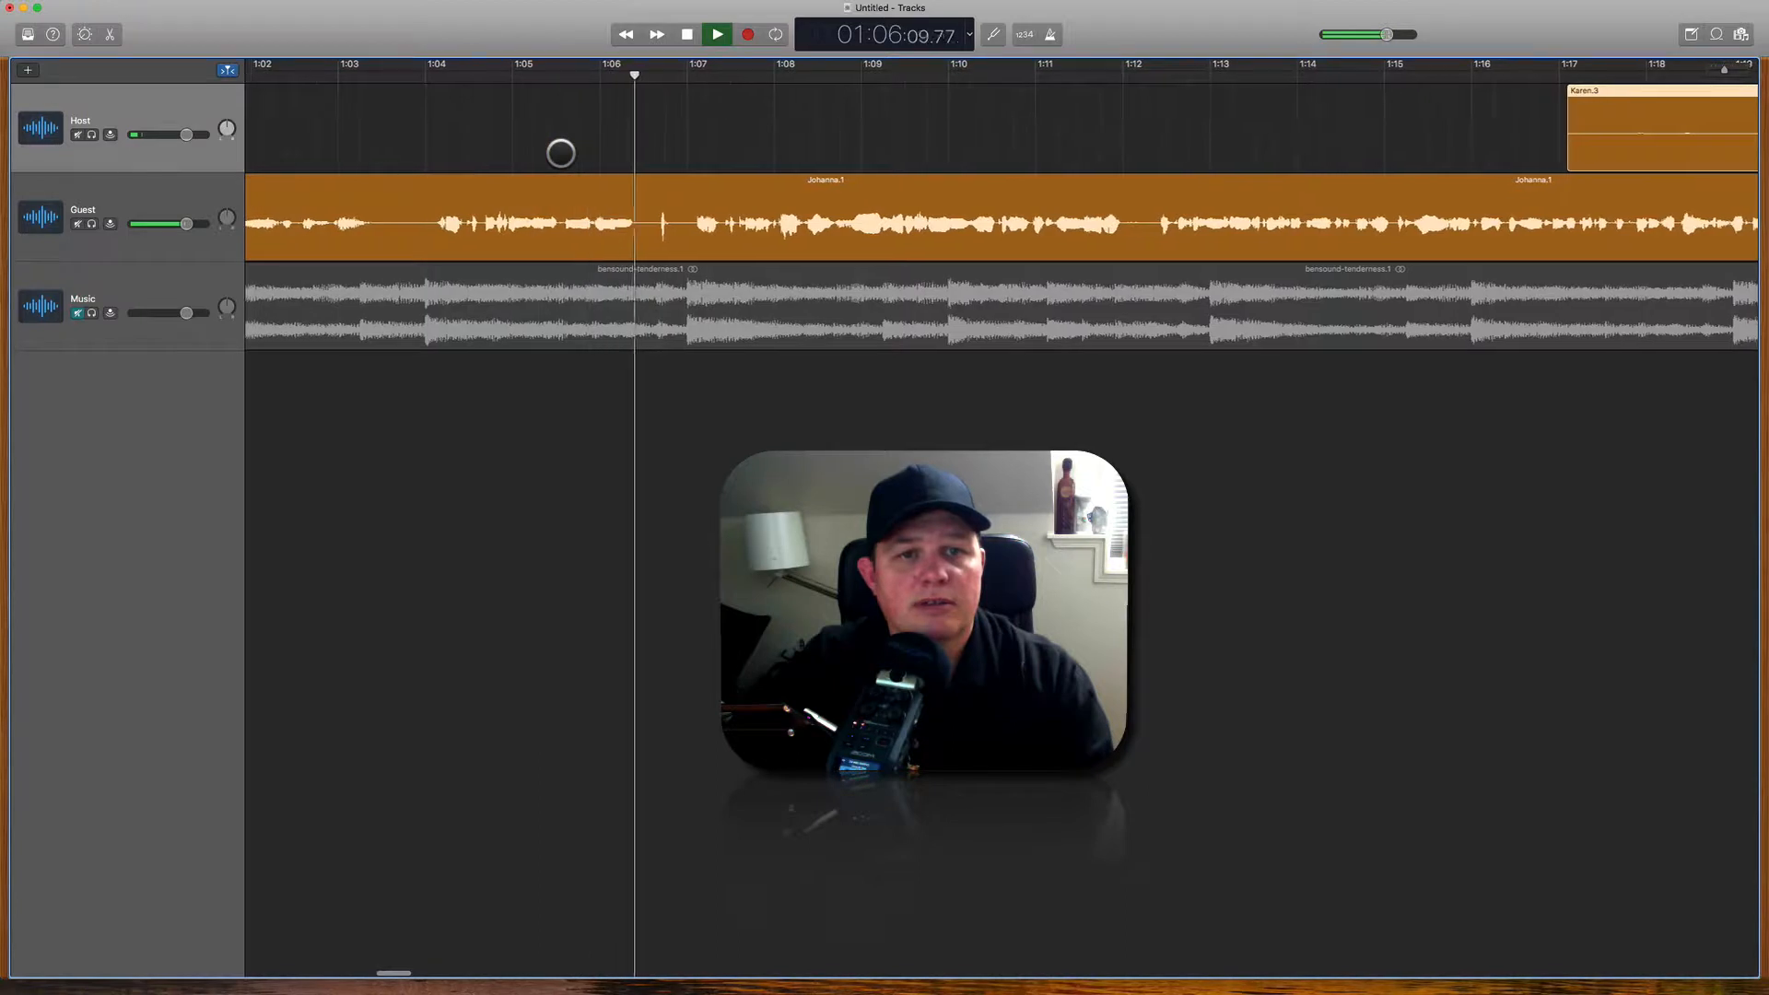
pyautogui.press('space')
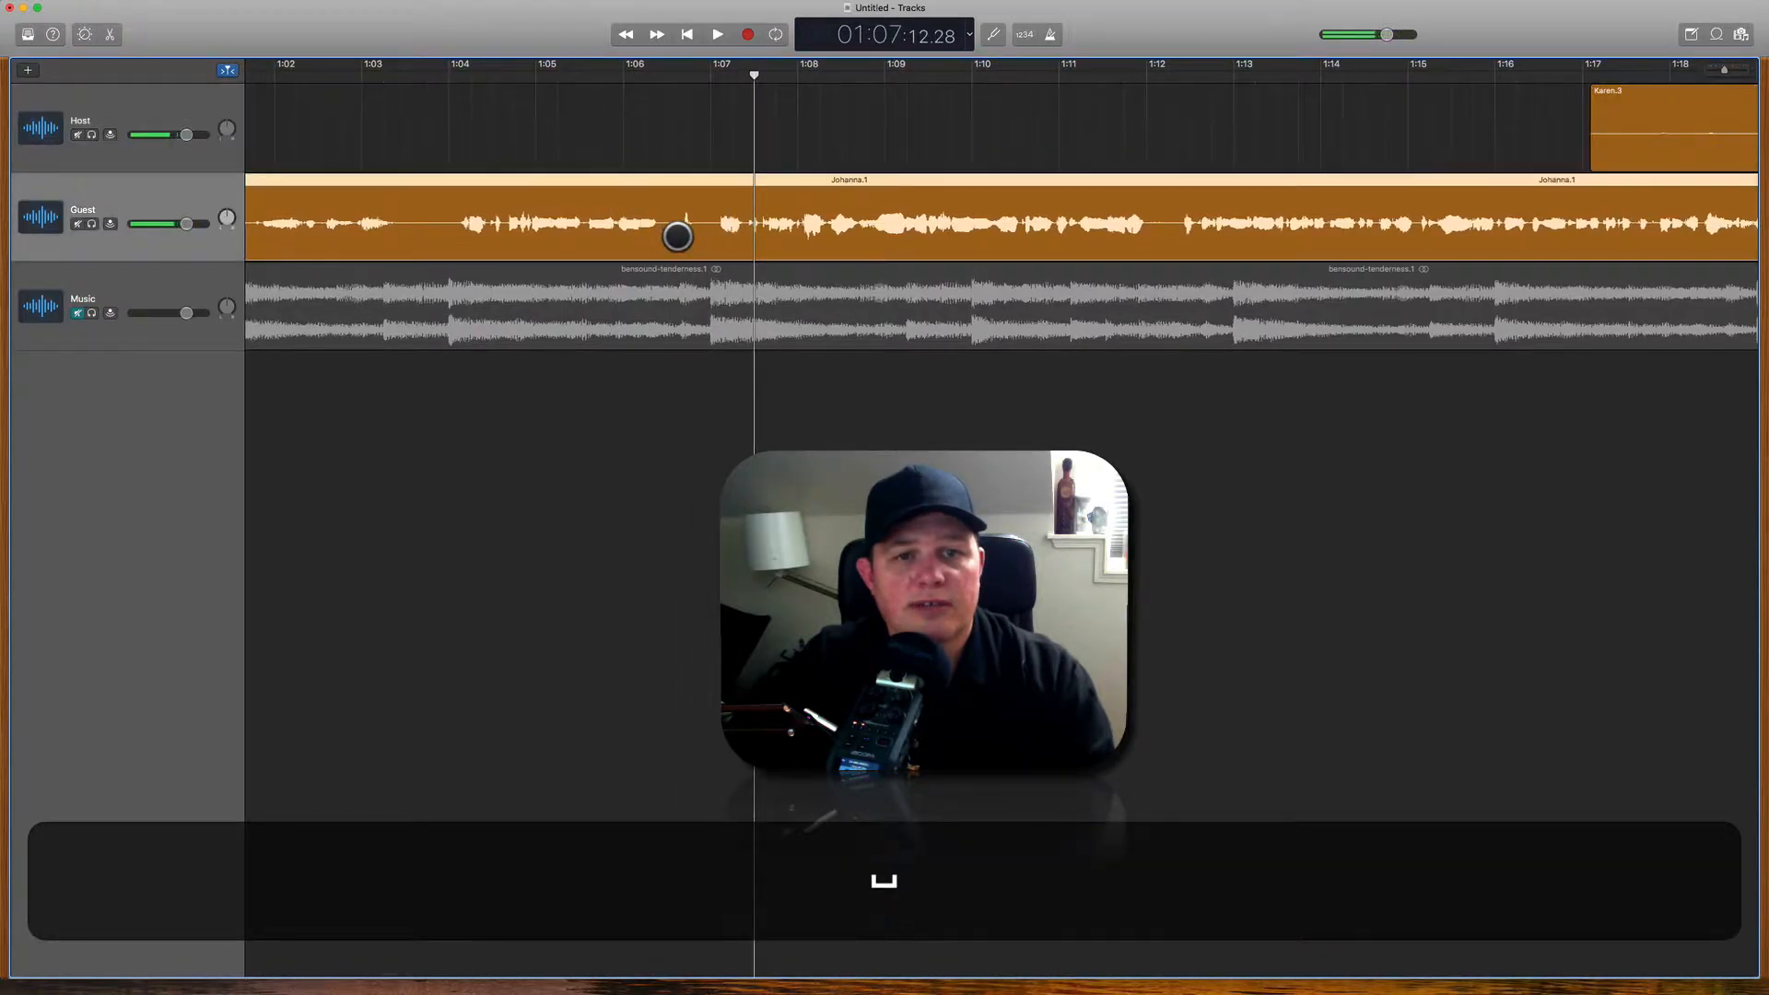
pyautogui.click(678, 237)
pyautogui.moveTo(690, 241); pyautogui.dragTo(711, 243)
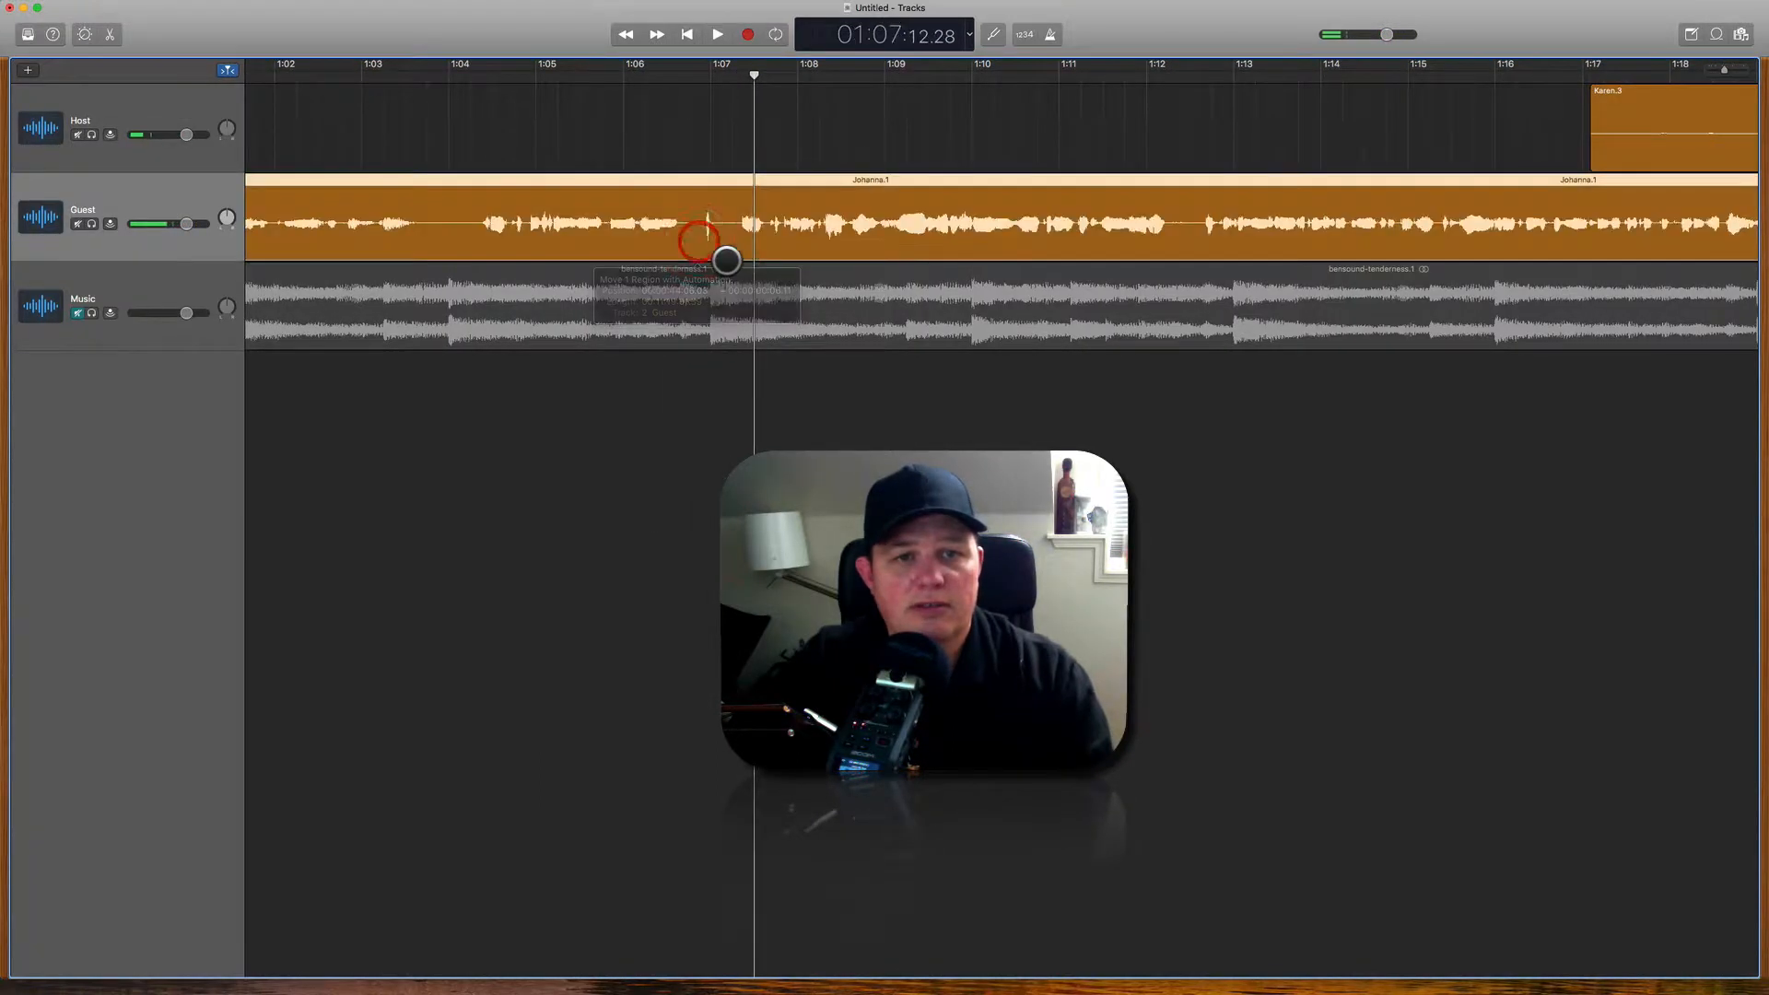
pyautogui.press('super+z')
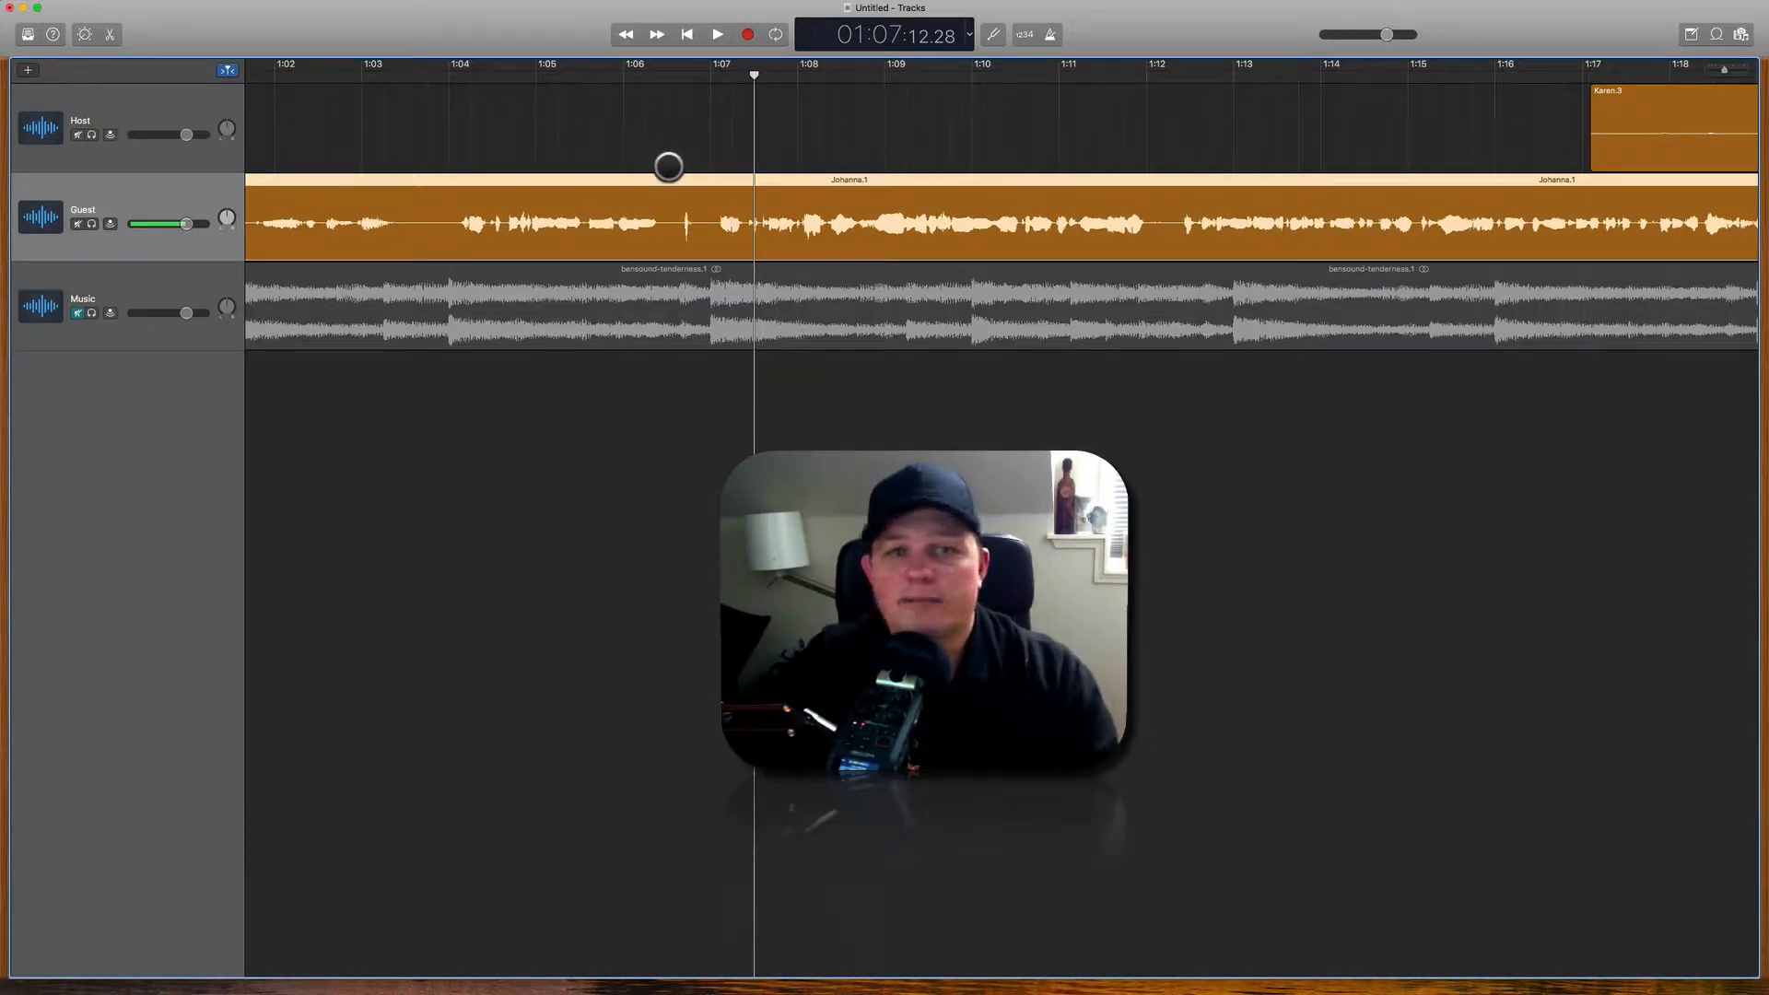
# Step: Split the Guest region at about 1:06.5 and trim the following section's start to about 1:07, removing the noise spike
pyautogui.click(644, 152)
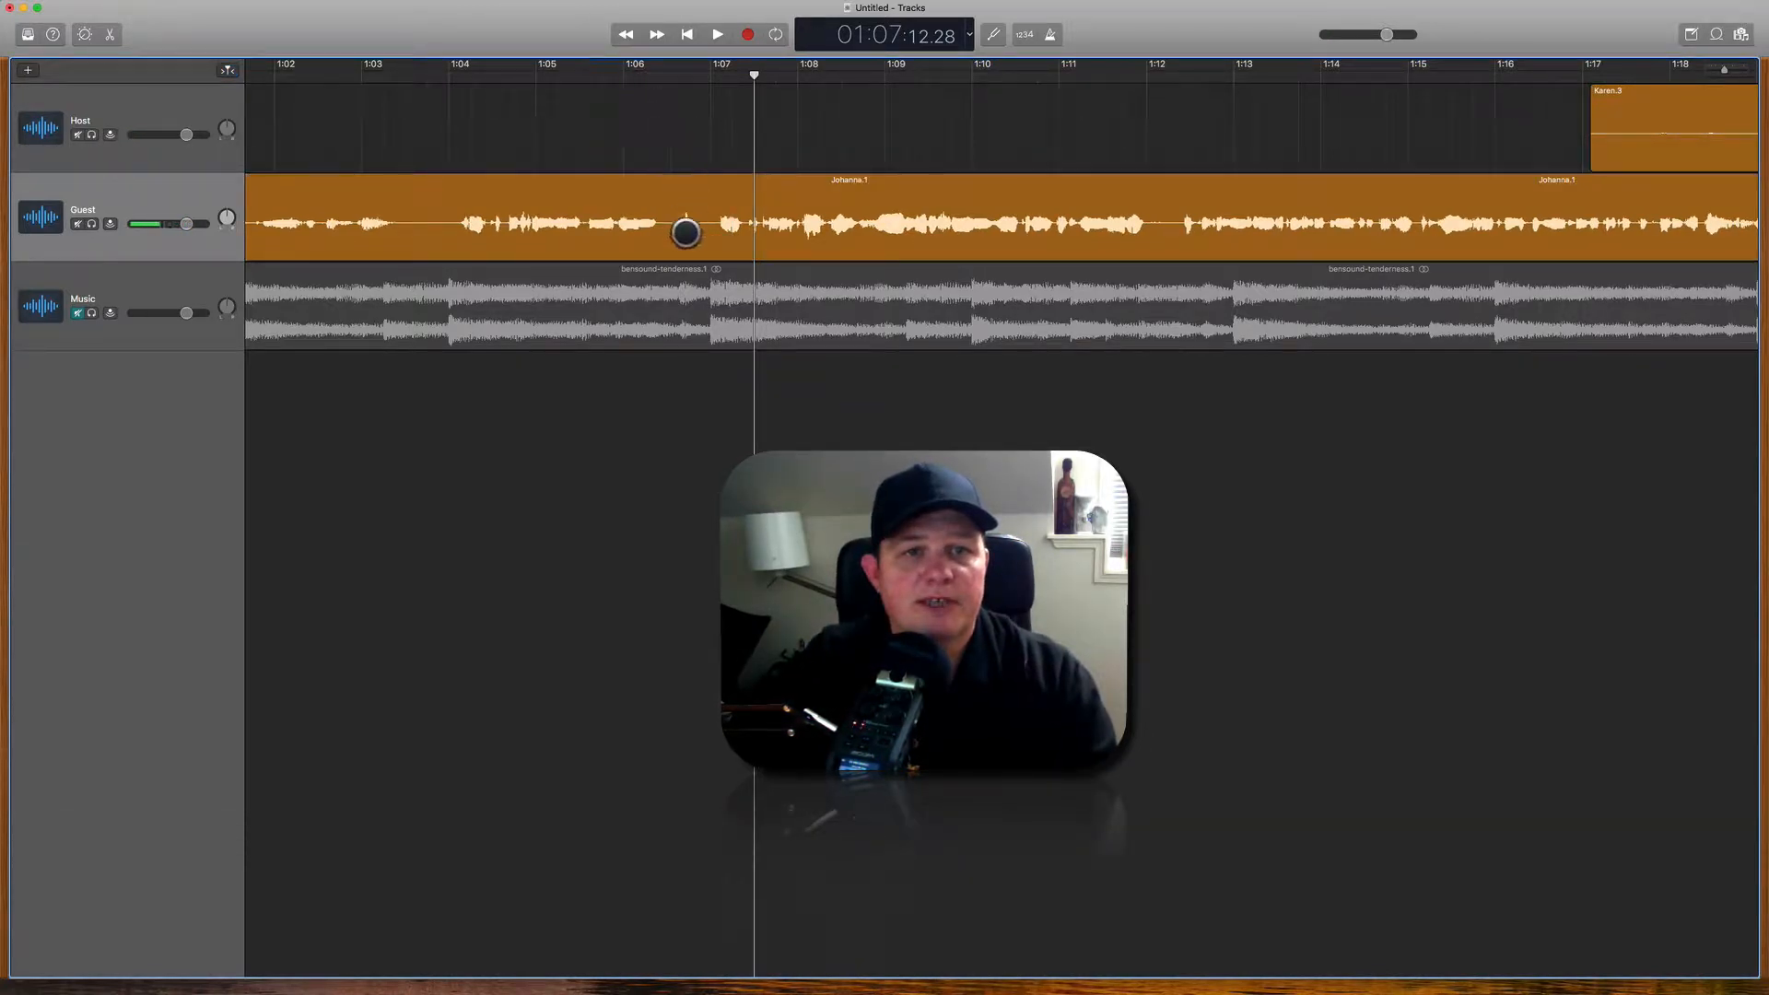
pyautogui.click(674, 195)
pyautogui.click(666, 78)
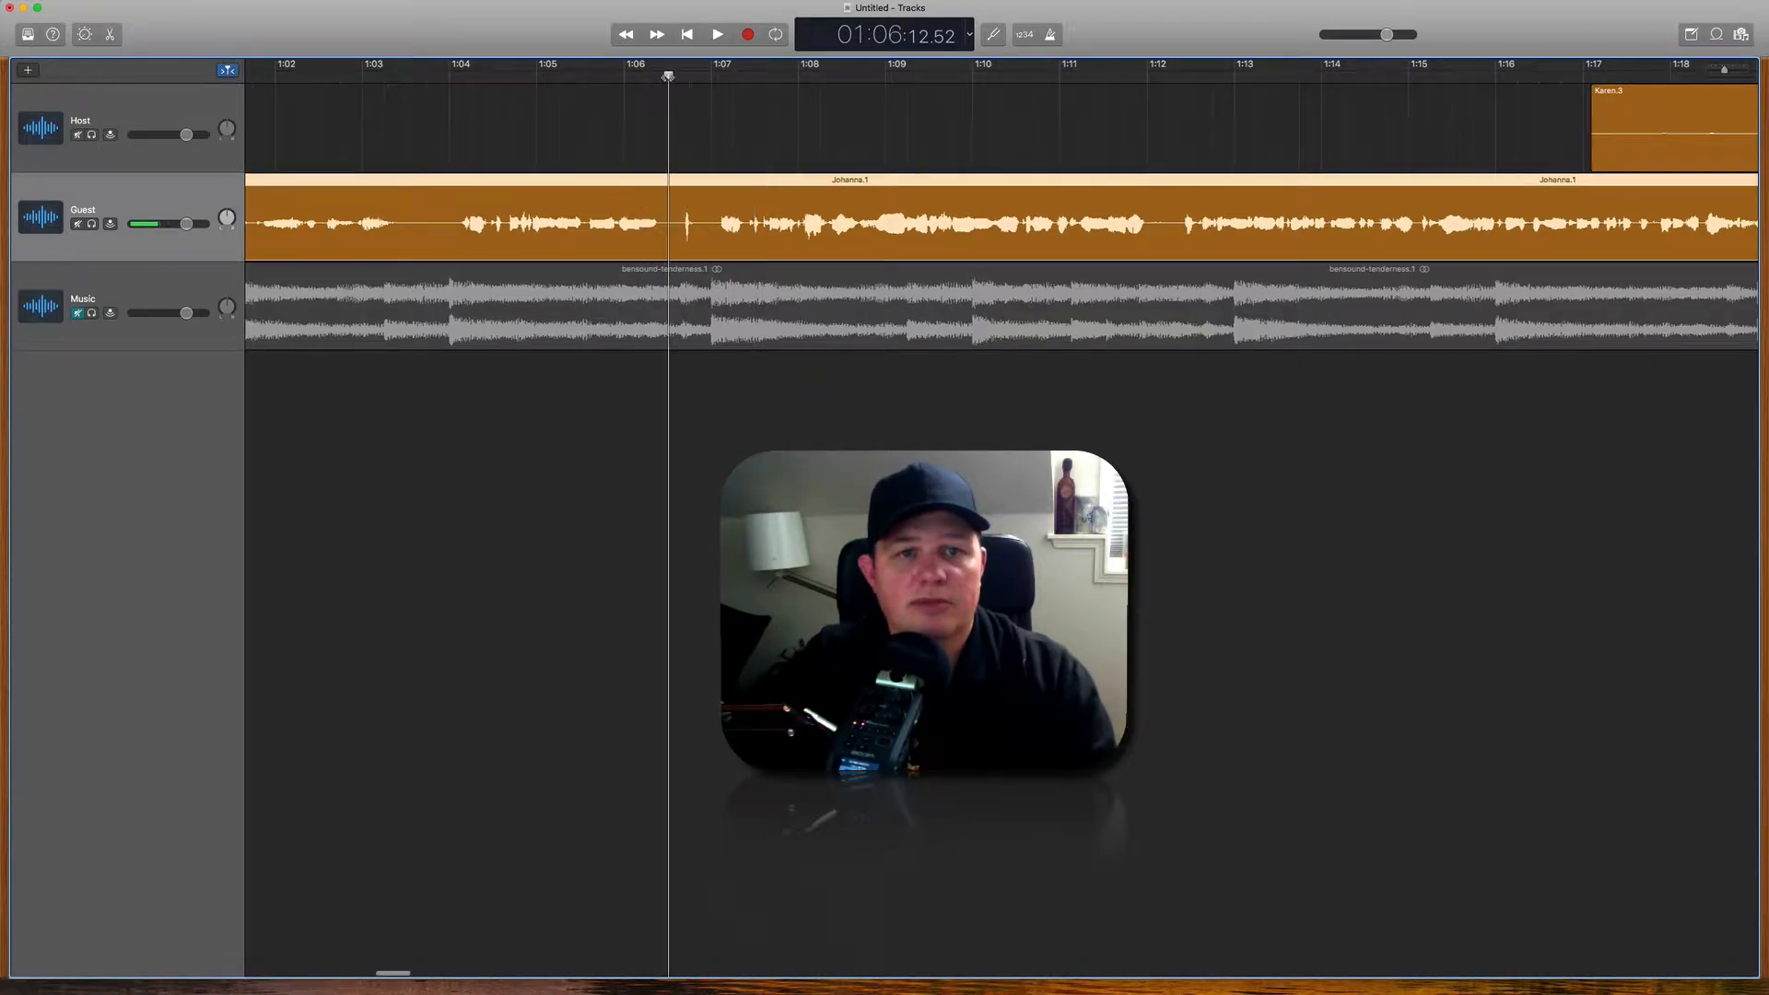
pyautogui.press('super+t')
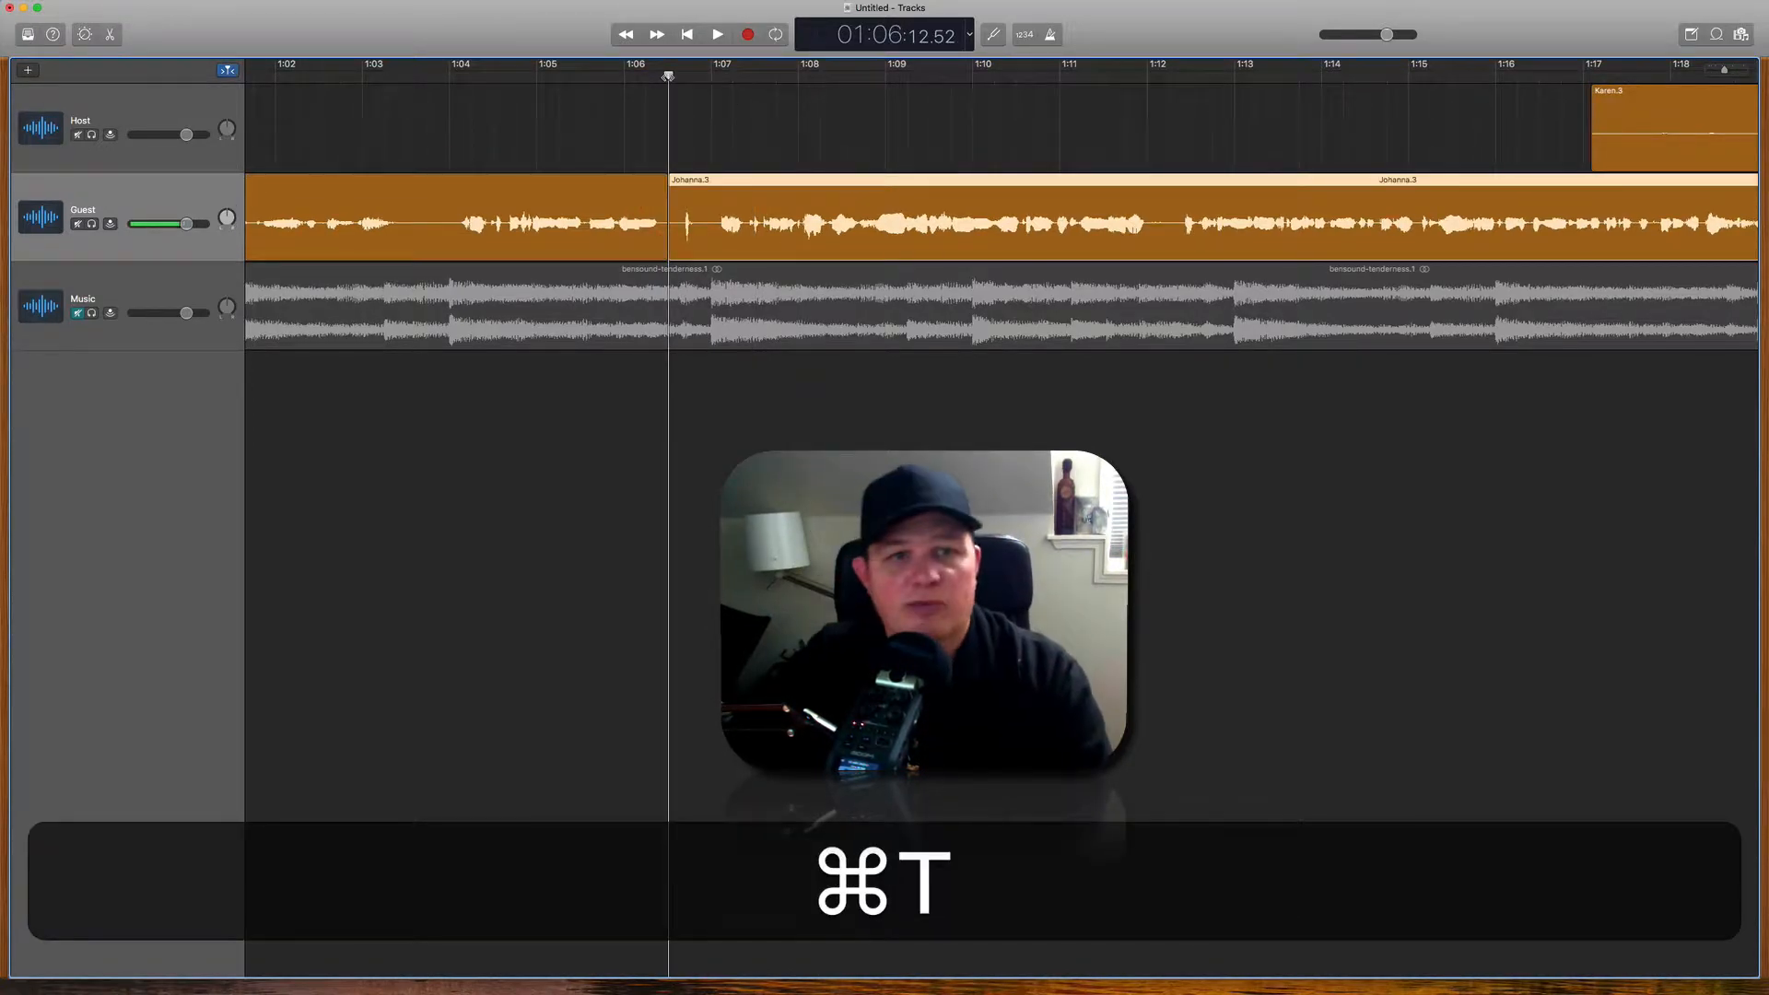
pyautogui.moveTo(695, 252); pyautogui.dragTo(719, 256)
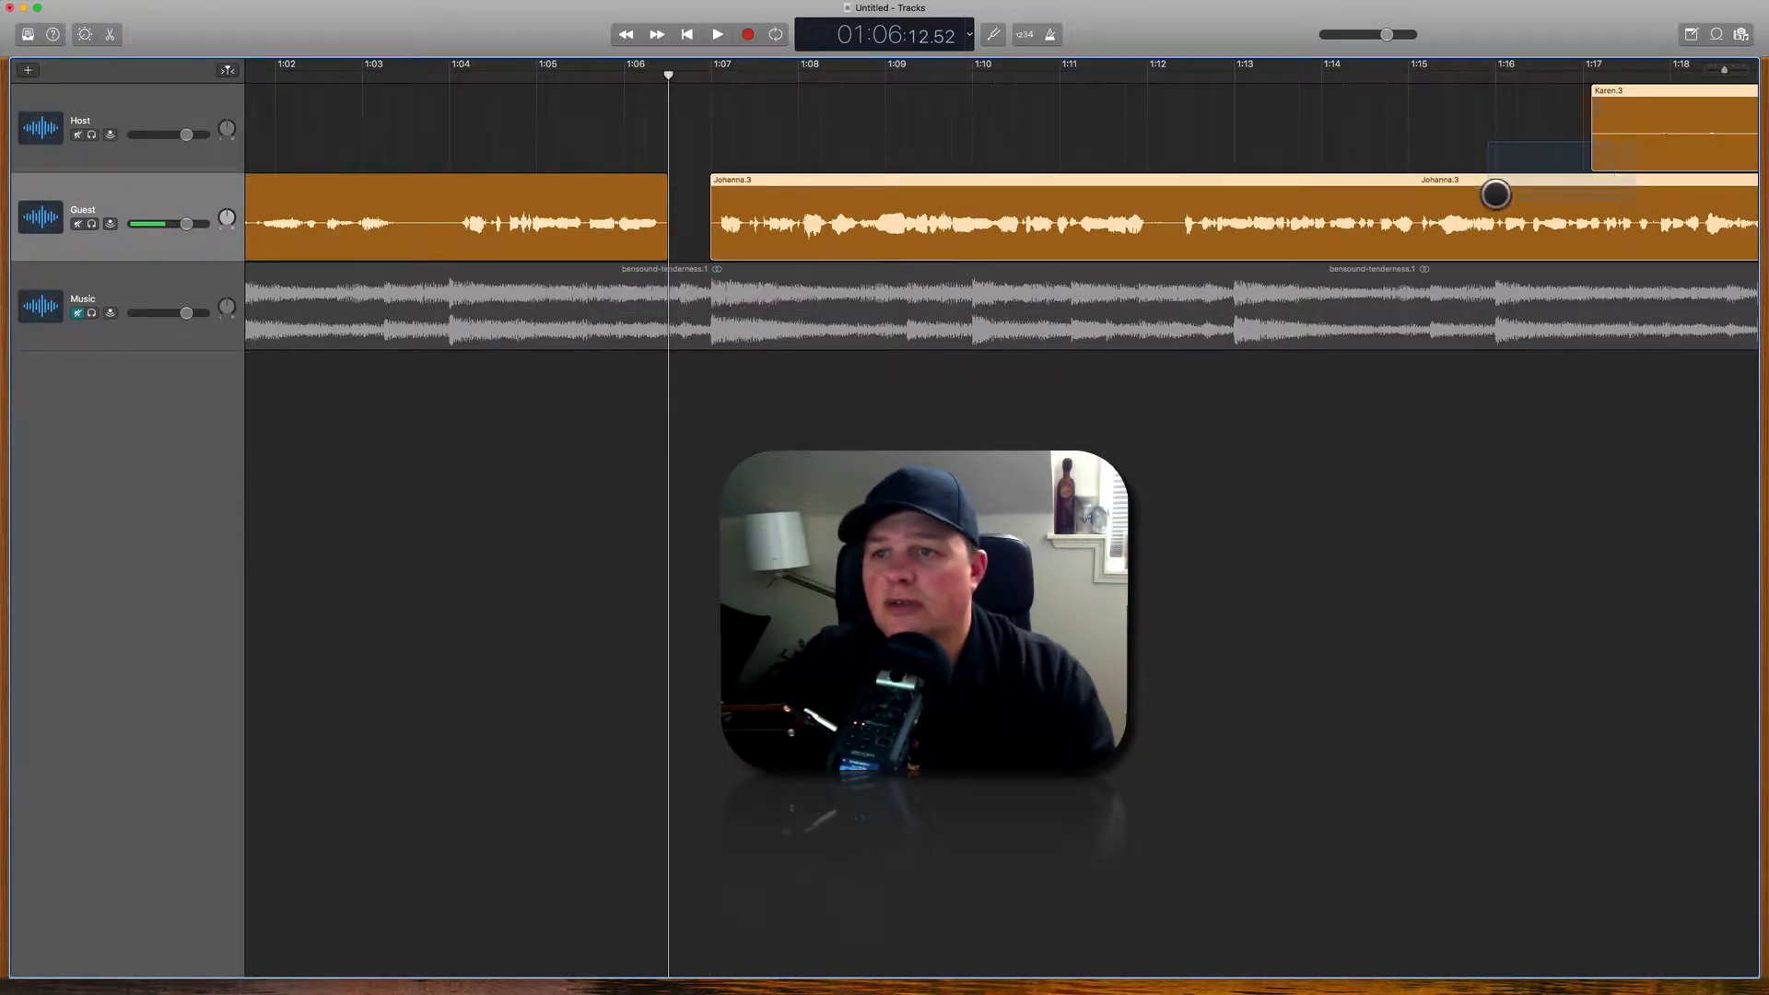
# Step: Move the remaining Guest and Host sections earlier to close the gap at about 1:06.5, and replay the join from about 1:05
pyautogui.moveTo(859, 179); pyautogui.dragTo(819, 185)
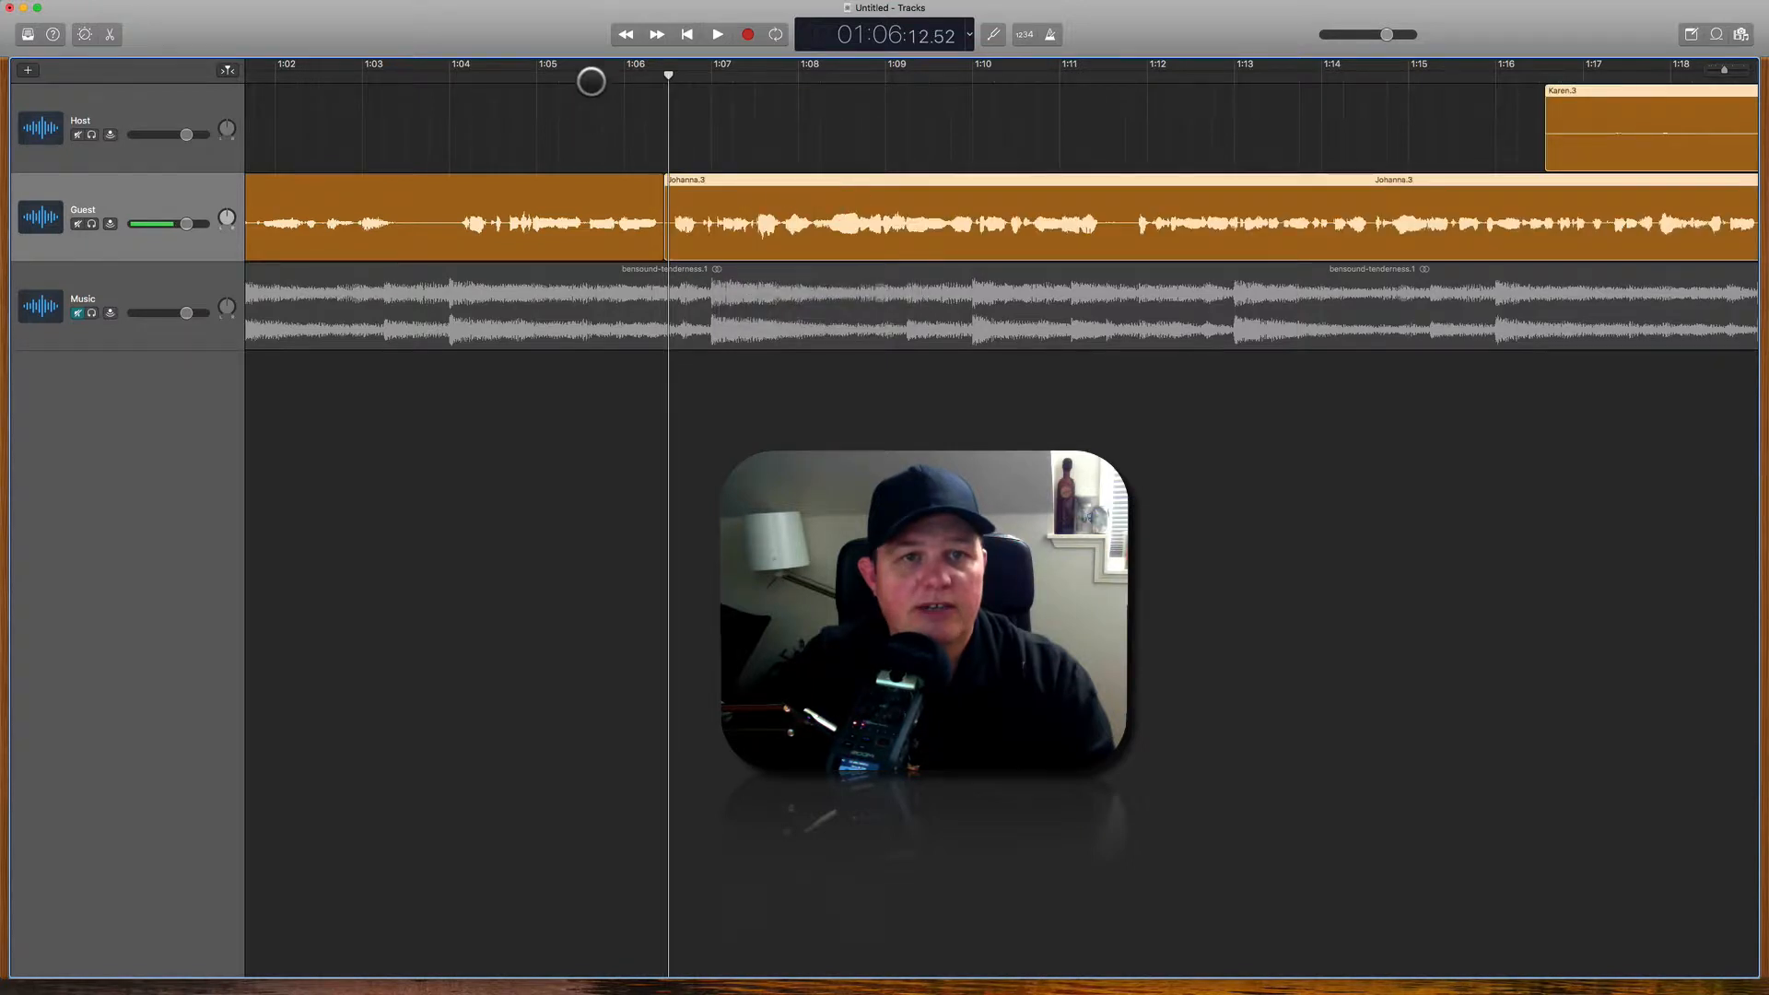
pyautogui.click(593, 74)
pyautogui.press('space')
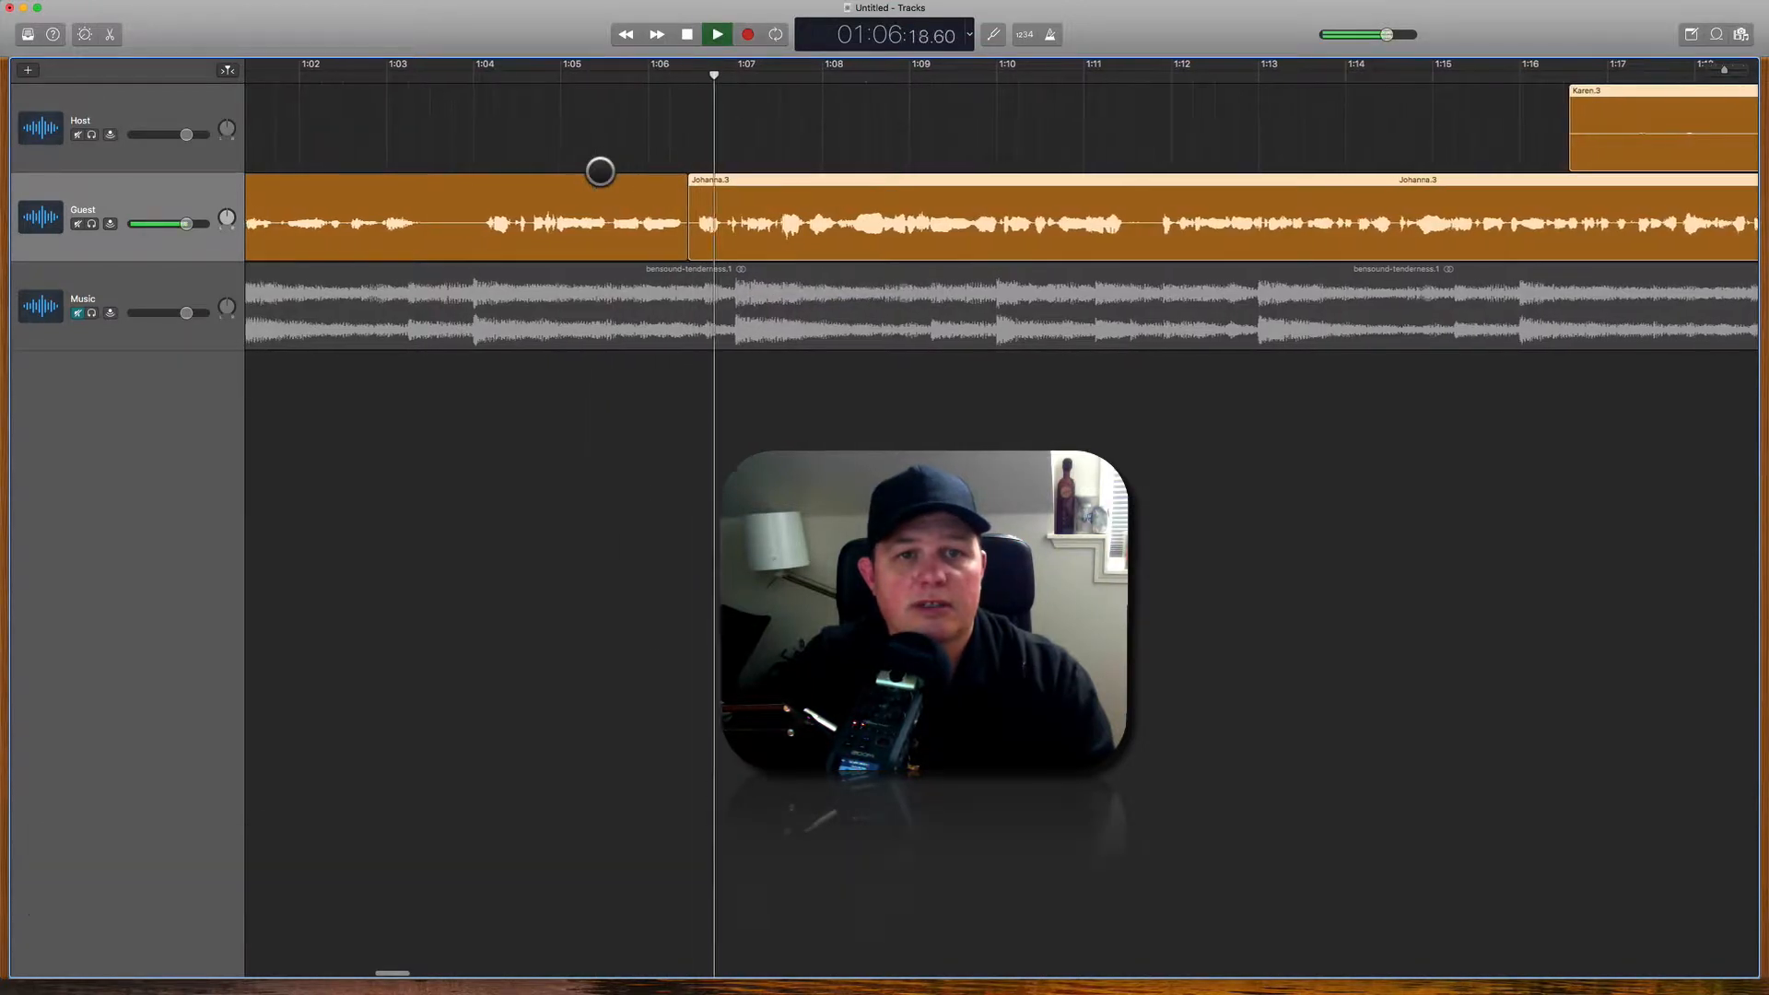
pyautogui.press('space')
pyautogui.click(617, 74)
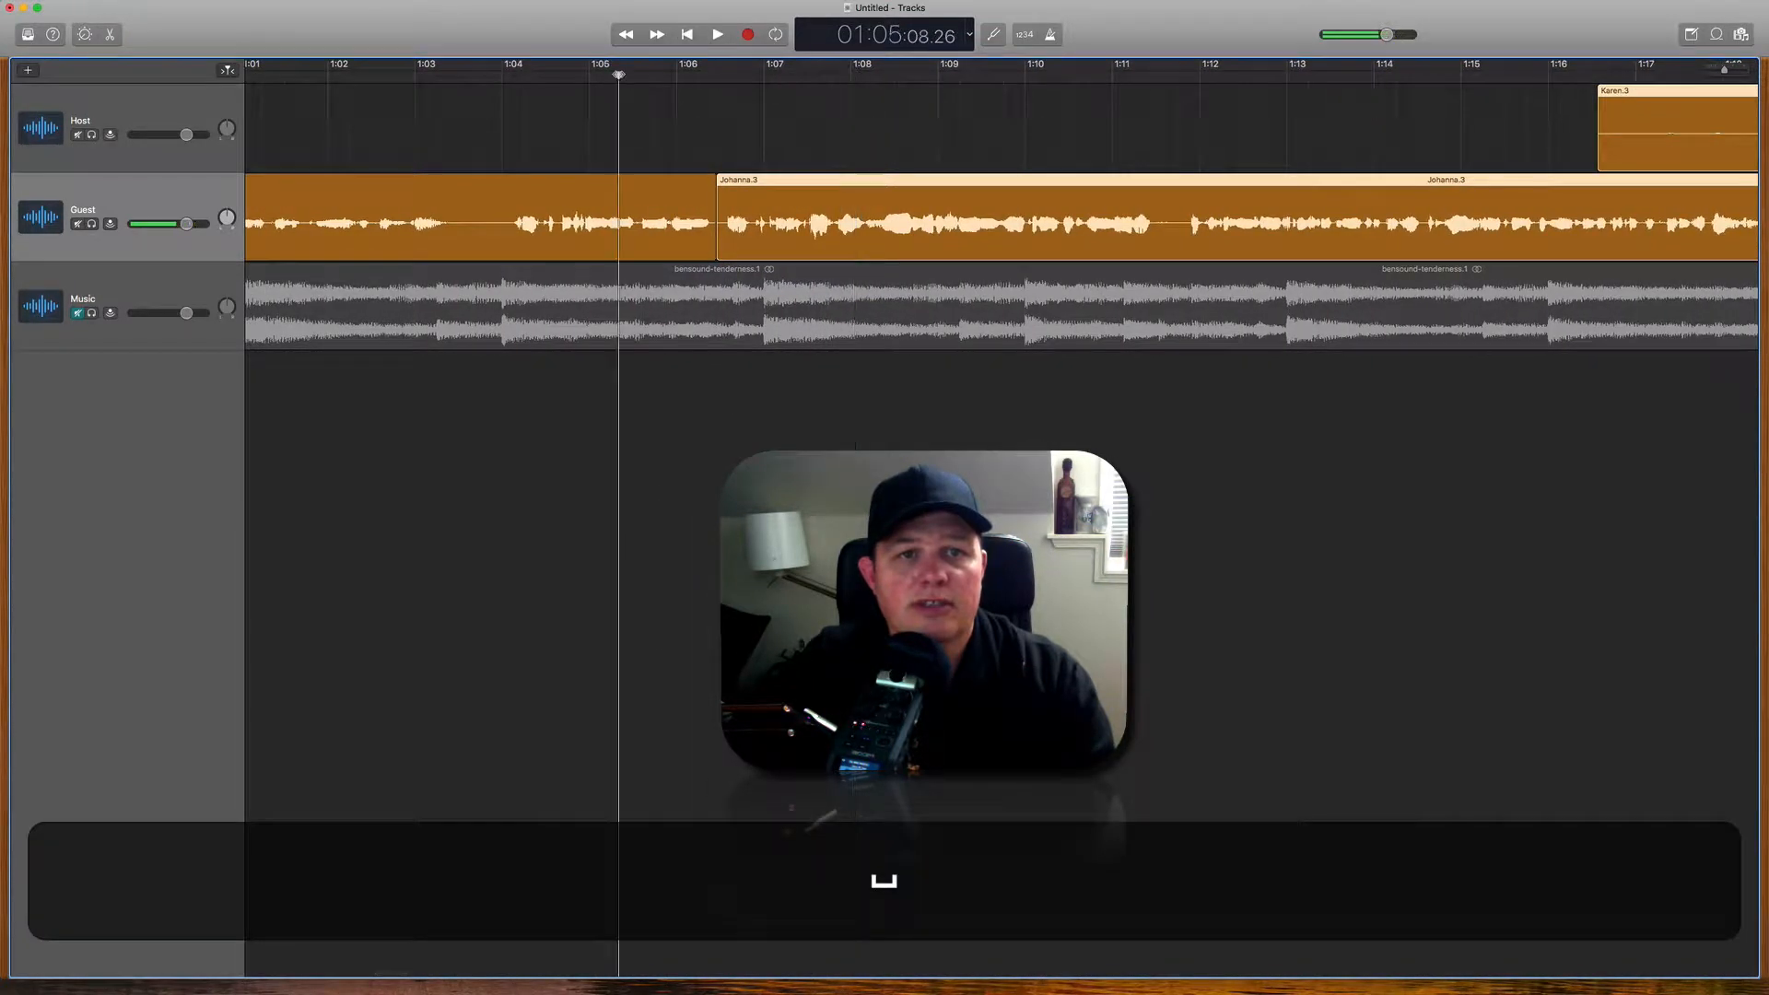
pyautogui.press('space')
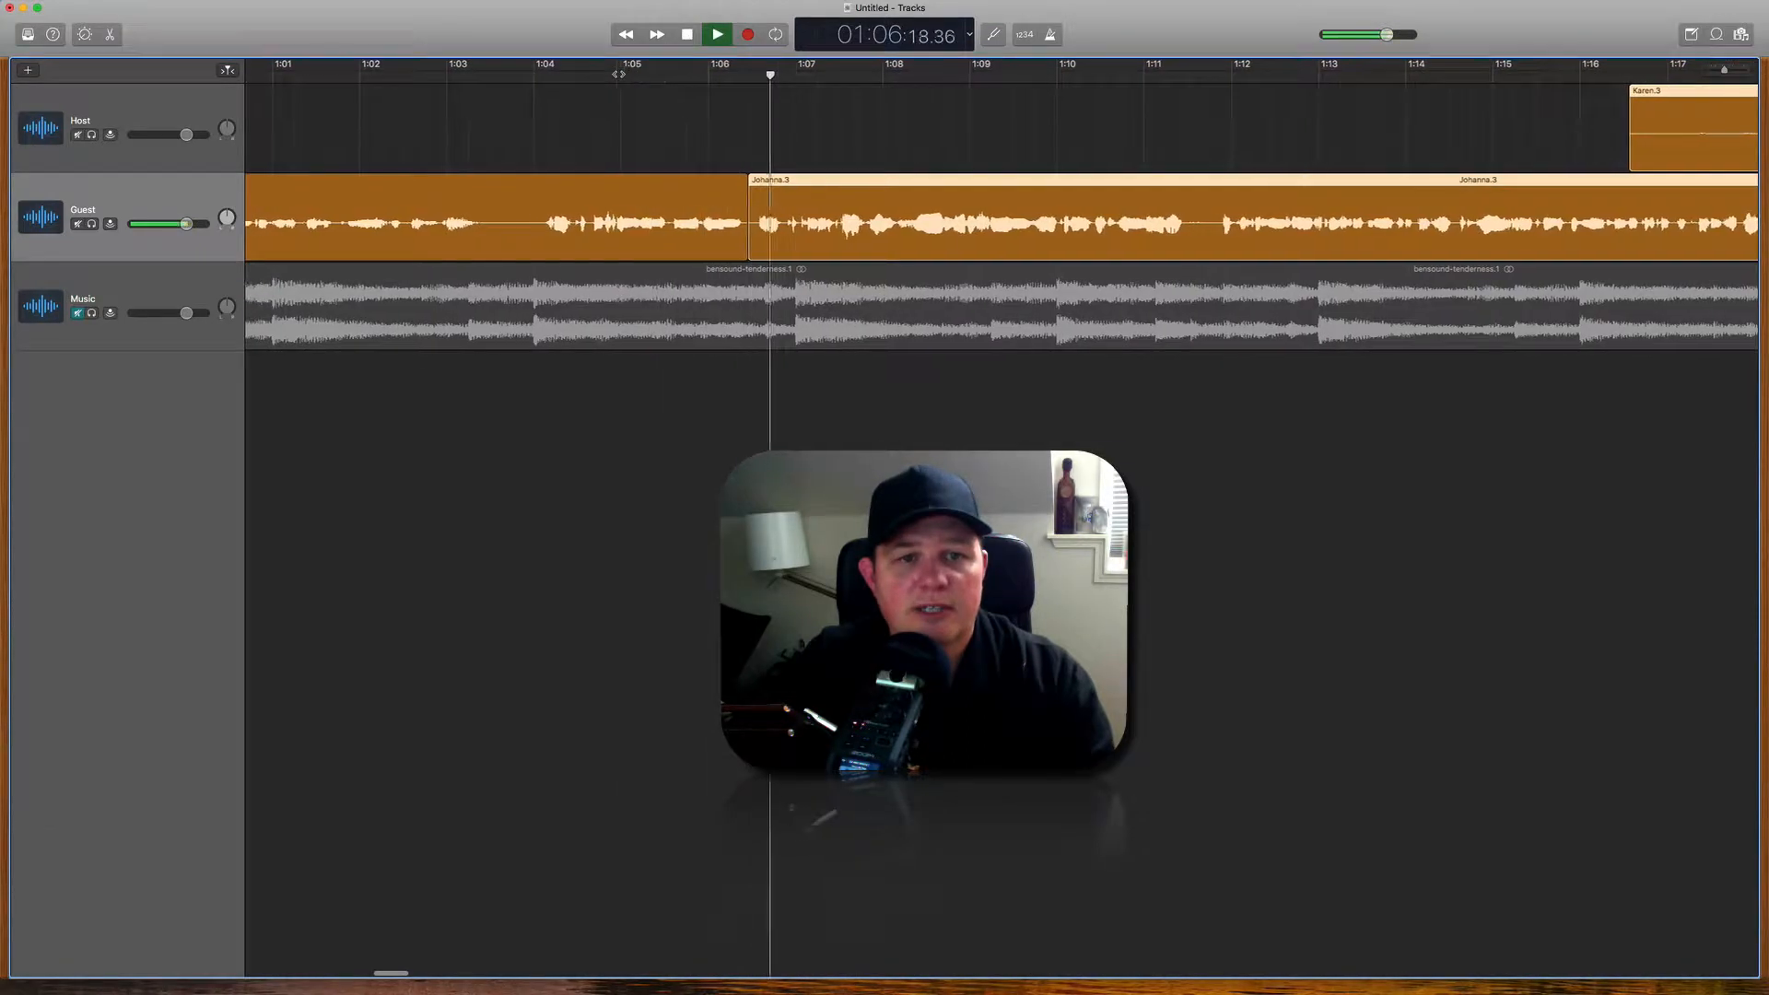
pyautogui.press('space')
pyautogui.moveTo(763, 249); pyautogui.dragTo(791, 261)
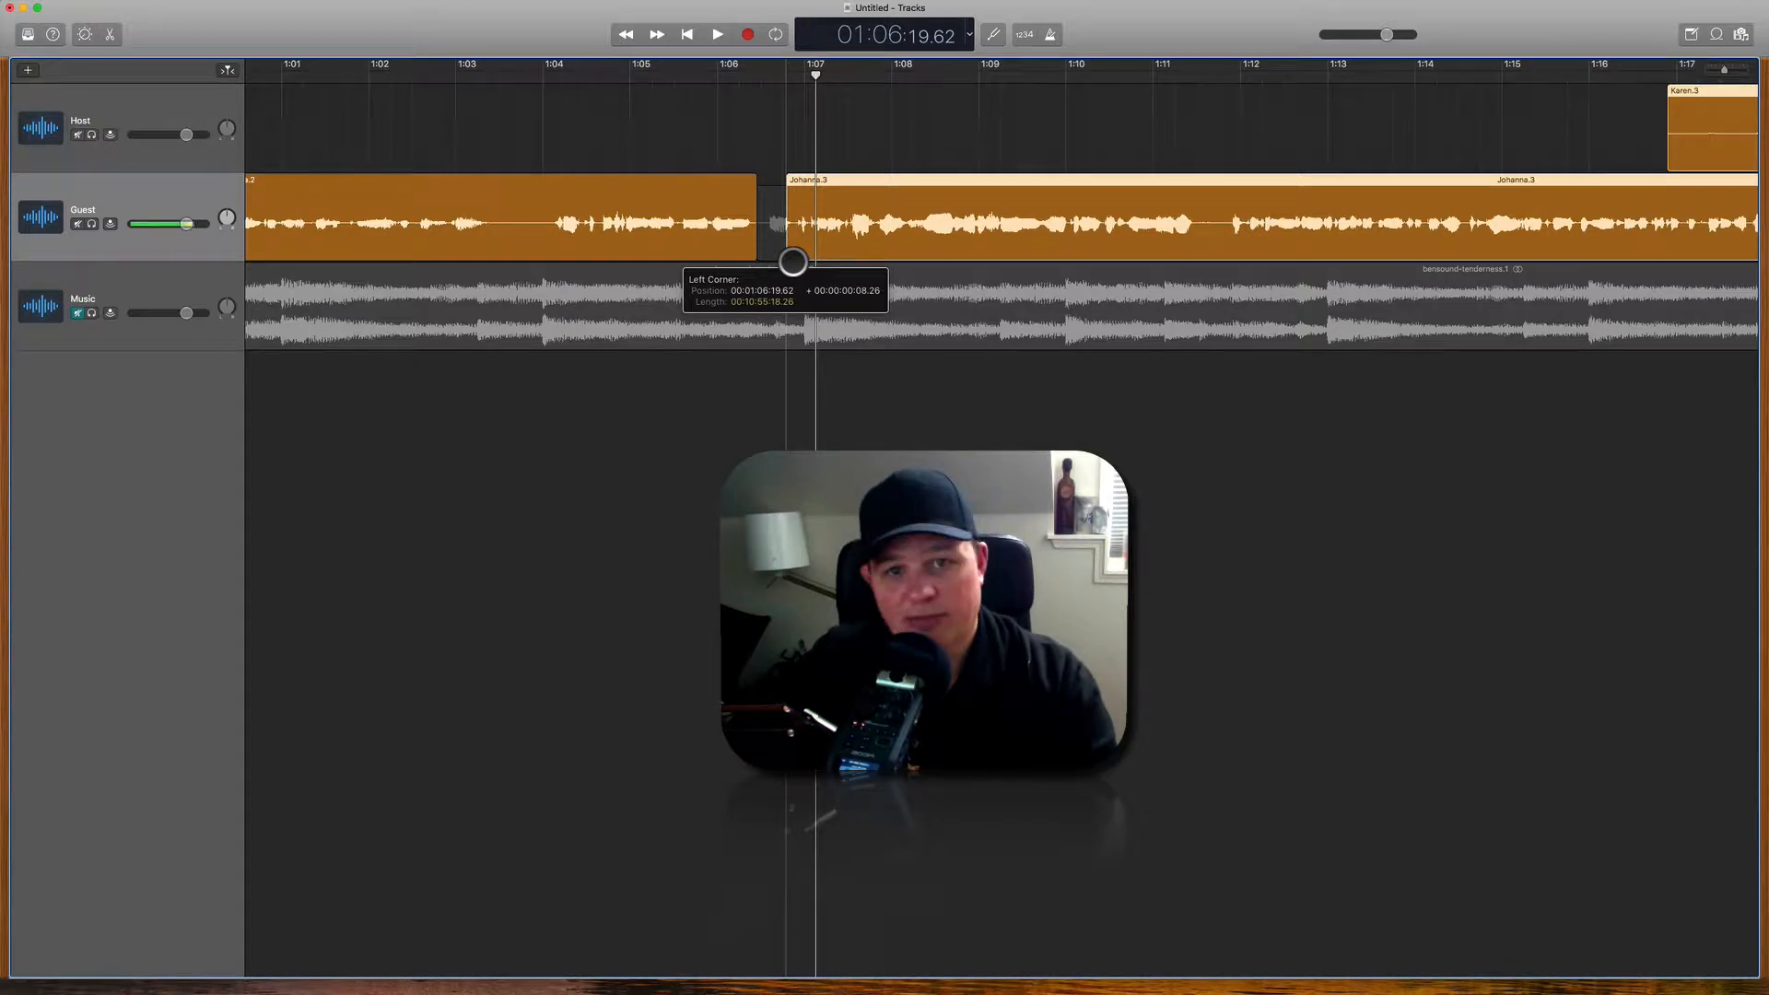
pyautogui.moveTo(793, 263); pyautogui.dragTo(794, 264)
pyautogui.press('super+z')
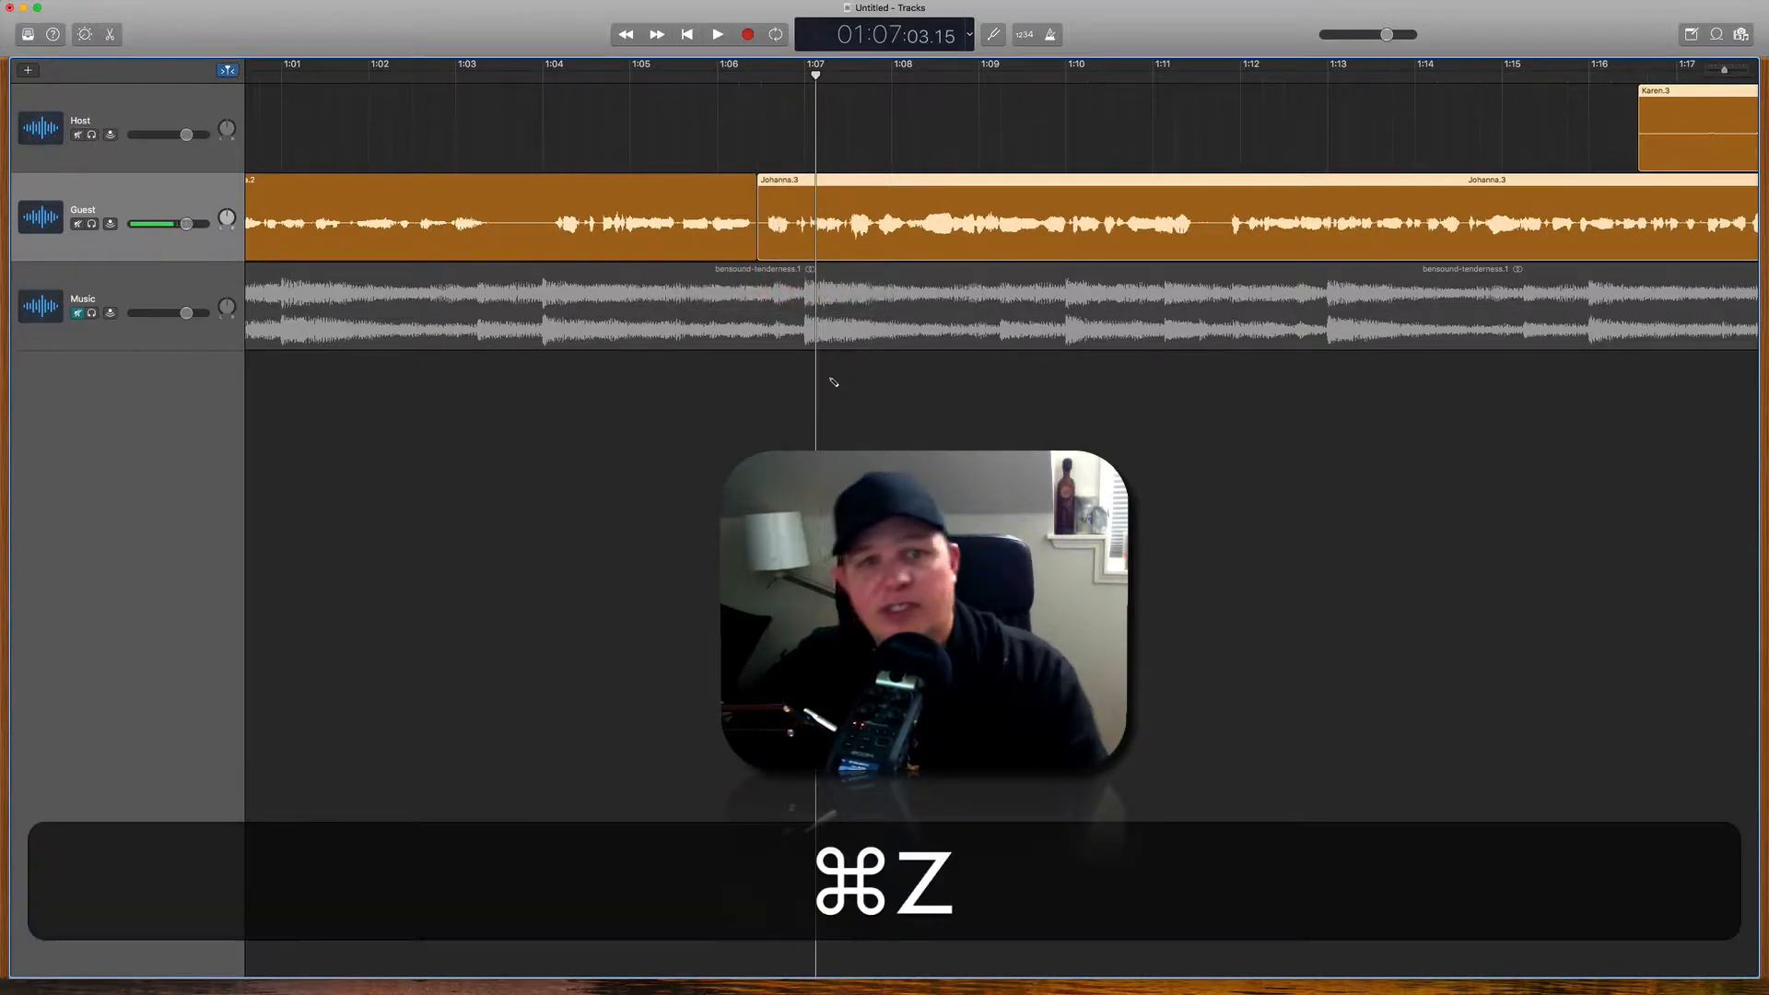
# Step: Trim only the following Guest section's start to about 1:06.8 and the preceding Guest section's end to about 1:05.9
pyautogui.click(900, 123)
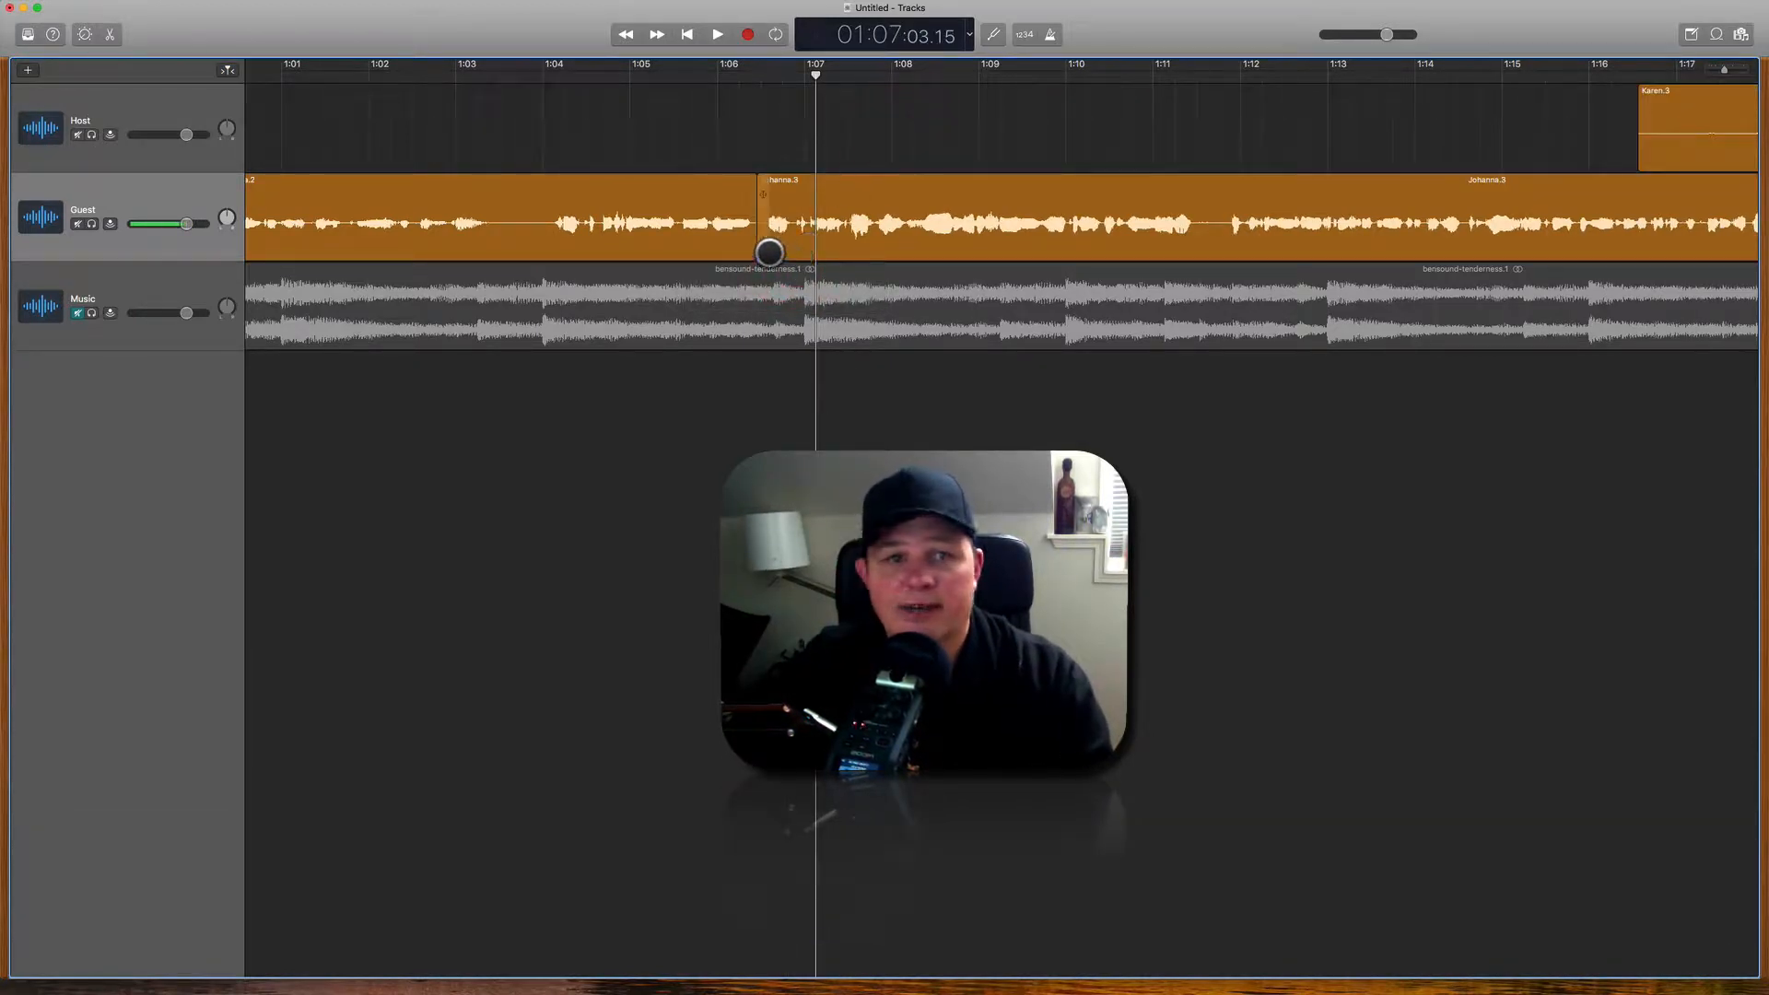
pyautogui.moveTo(765, 249); pyautogui.dragTo(787, 256)
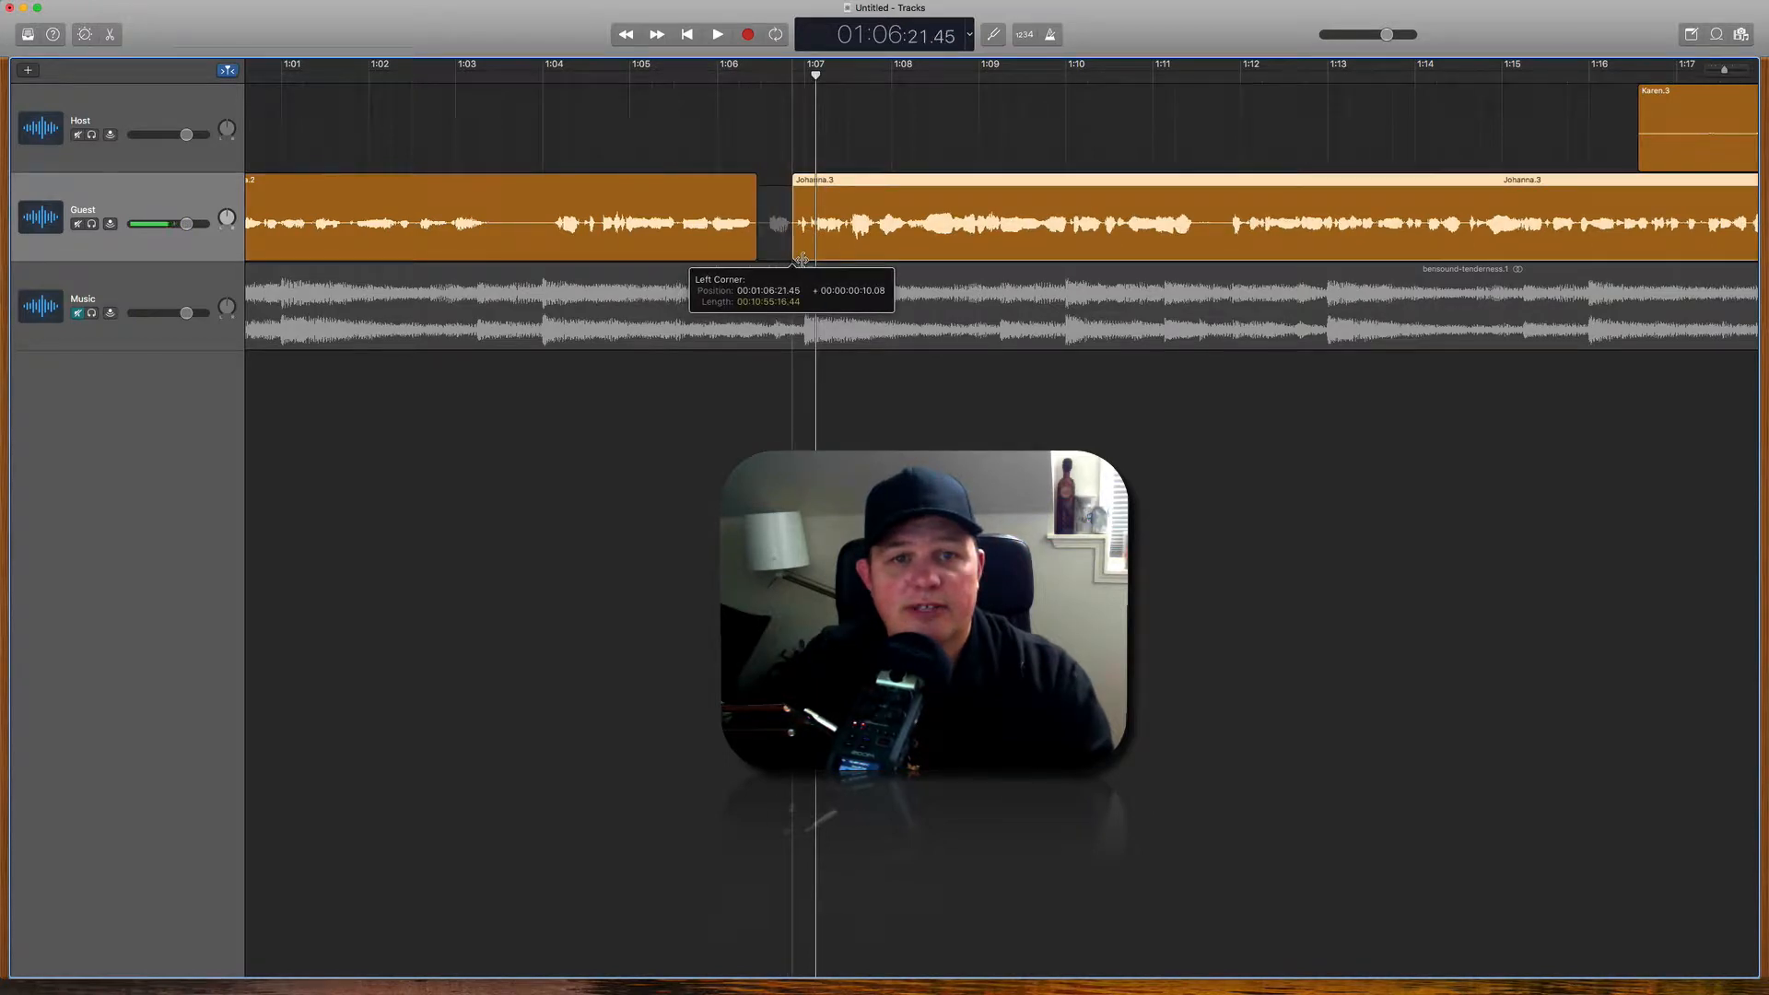
pyautogui.moveTo(748, 247); pyautogui.dragTo(701, 247)
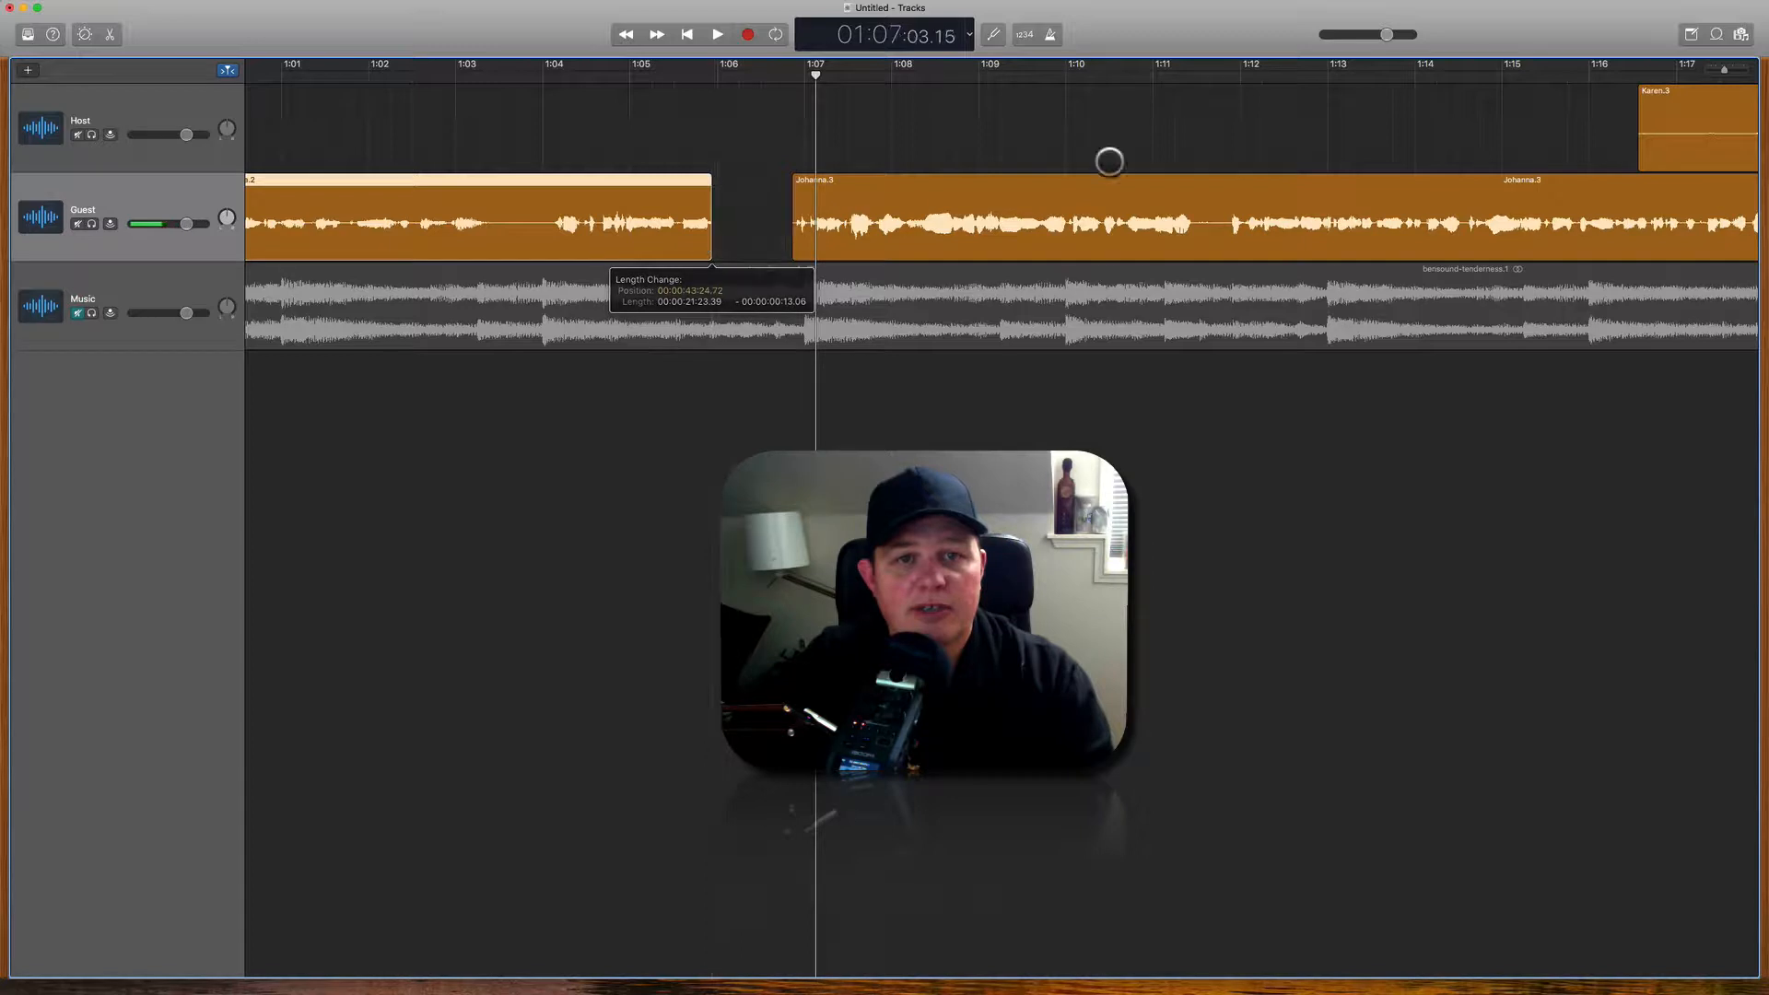
# Step: Move the later Guest and Host sections together to about 1:05.9 on the Guest track, closing the gap, and play the join
pyautogui.moveTo(1526, 113); pyautogui.dragTo(1653, 192)
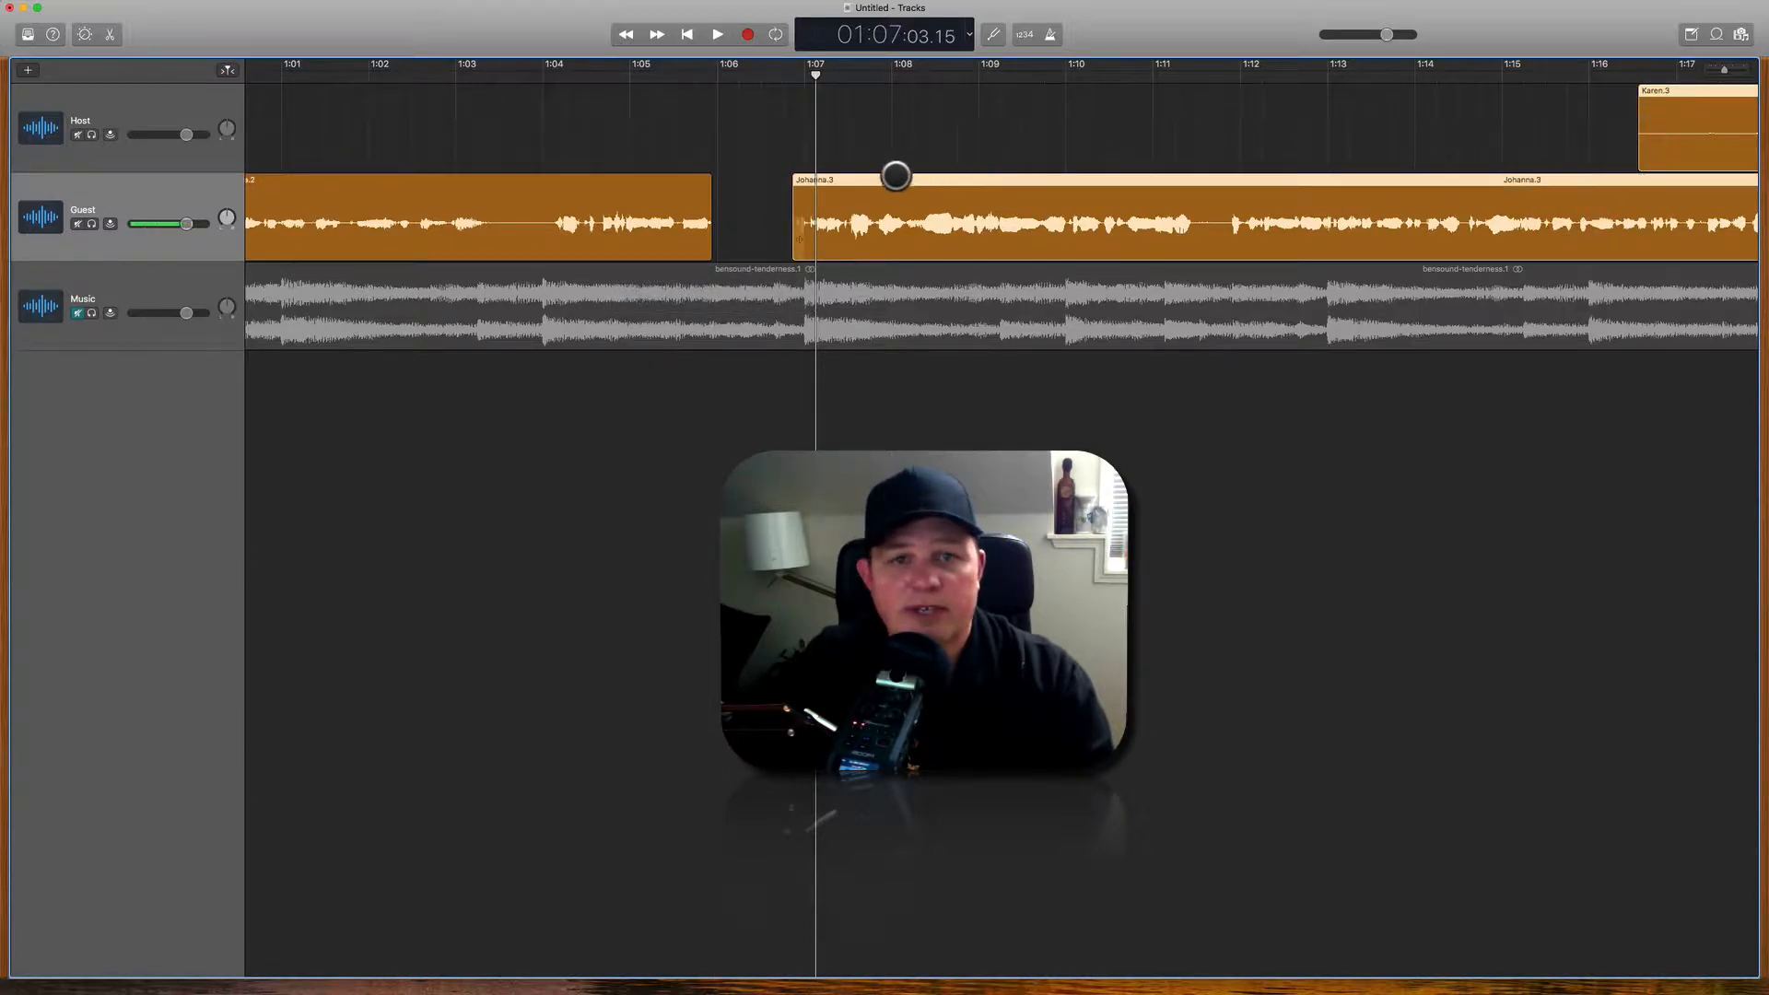
pyautogui.moveTo(892, 177); pyautogui.dragTo(768, 172)
pyautogui.press('space')
pyautogui.hscroll(-2, 800, 105)
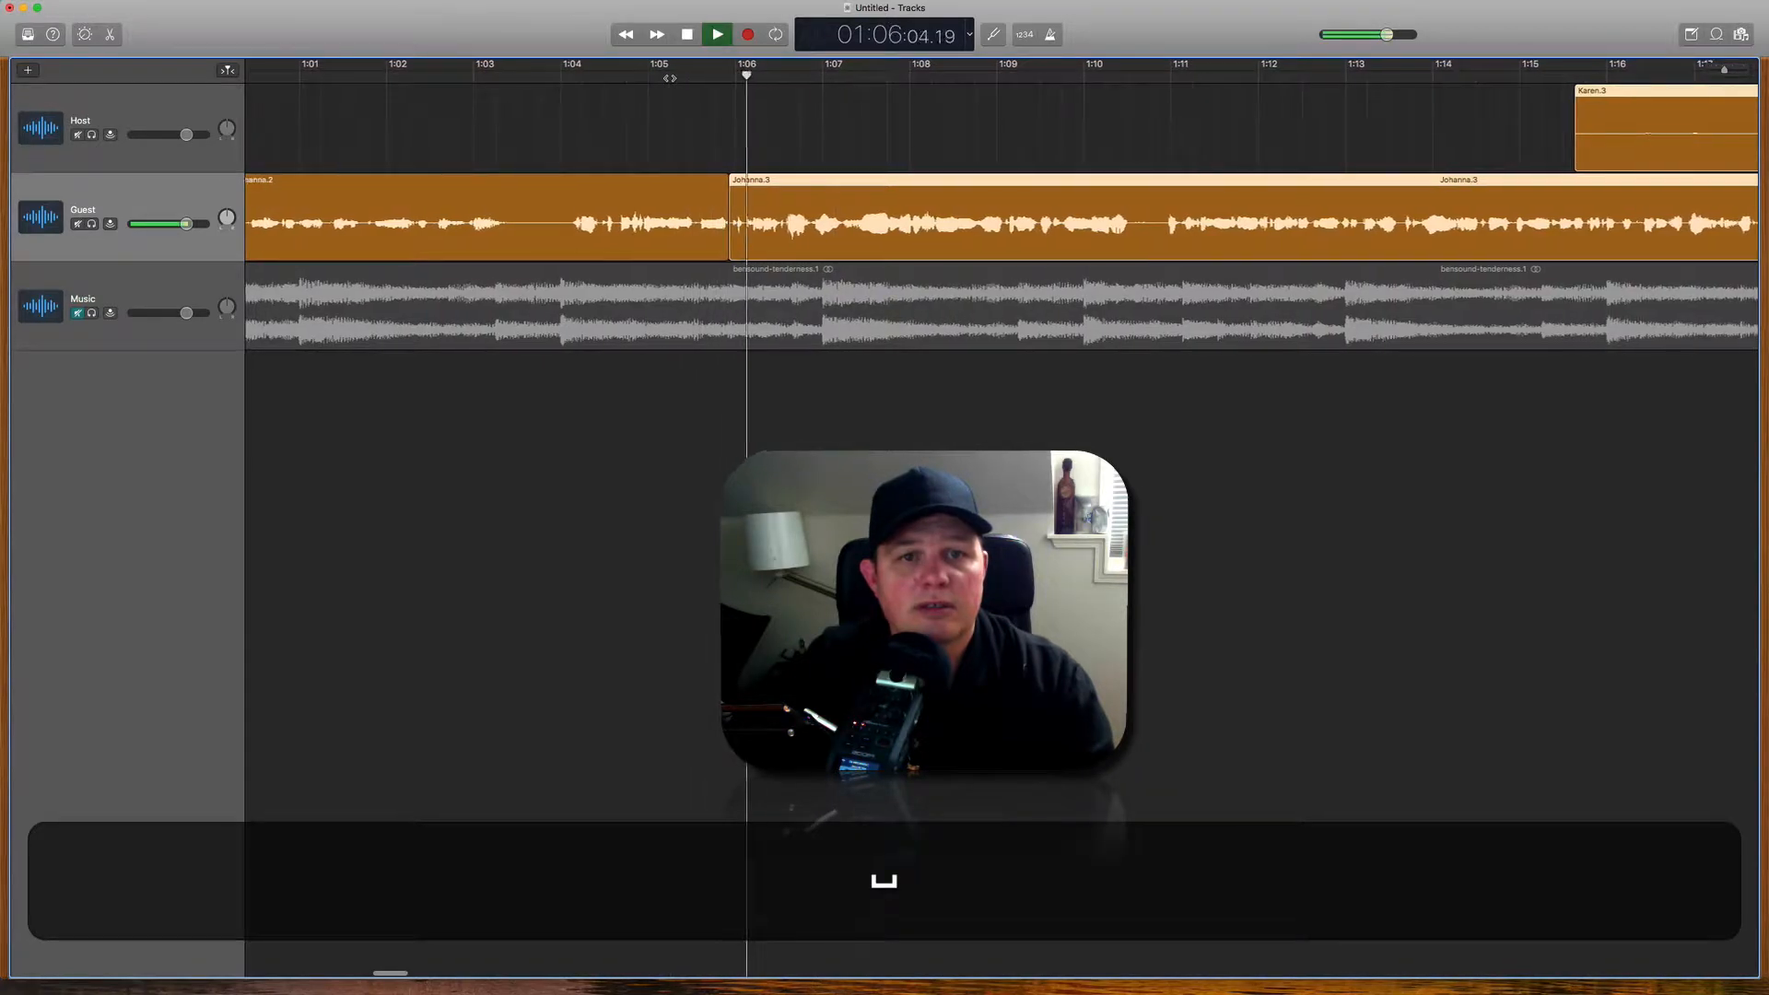
# Step: Trim the silent start of the second Host section to about 1:28, just after the guest stops speaking
pyautogui.scroll(-5, 799, 105)
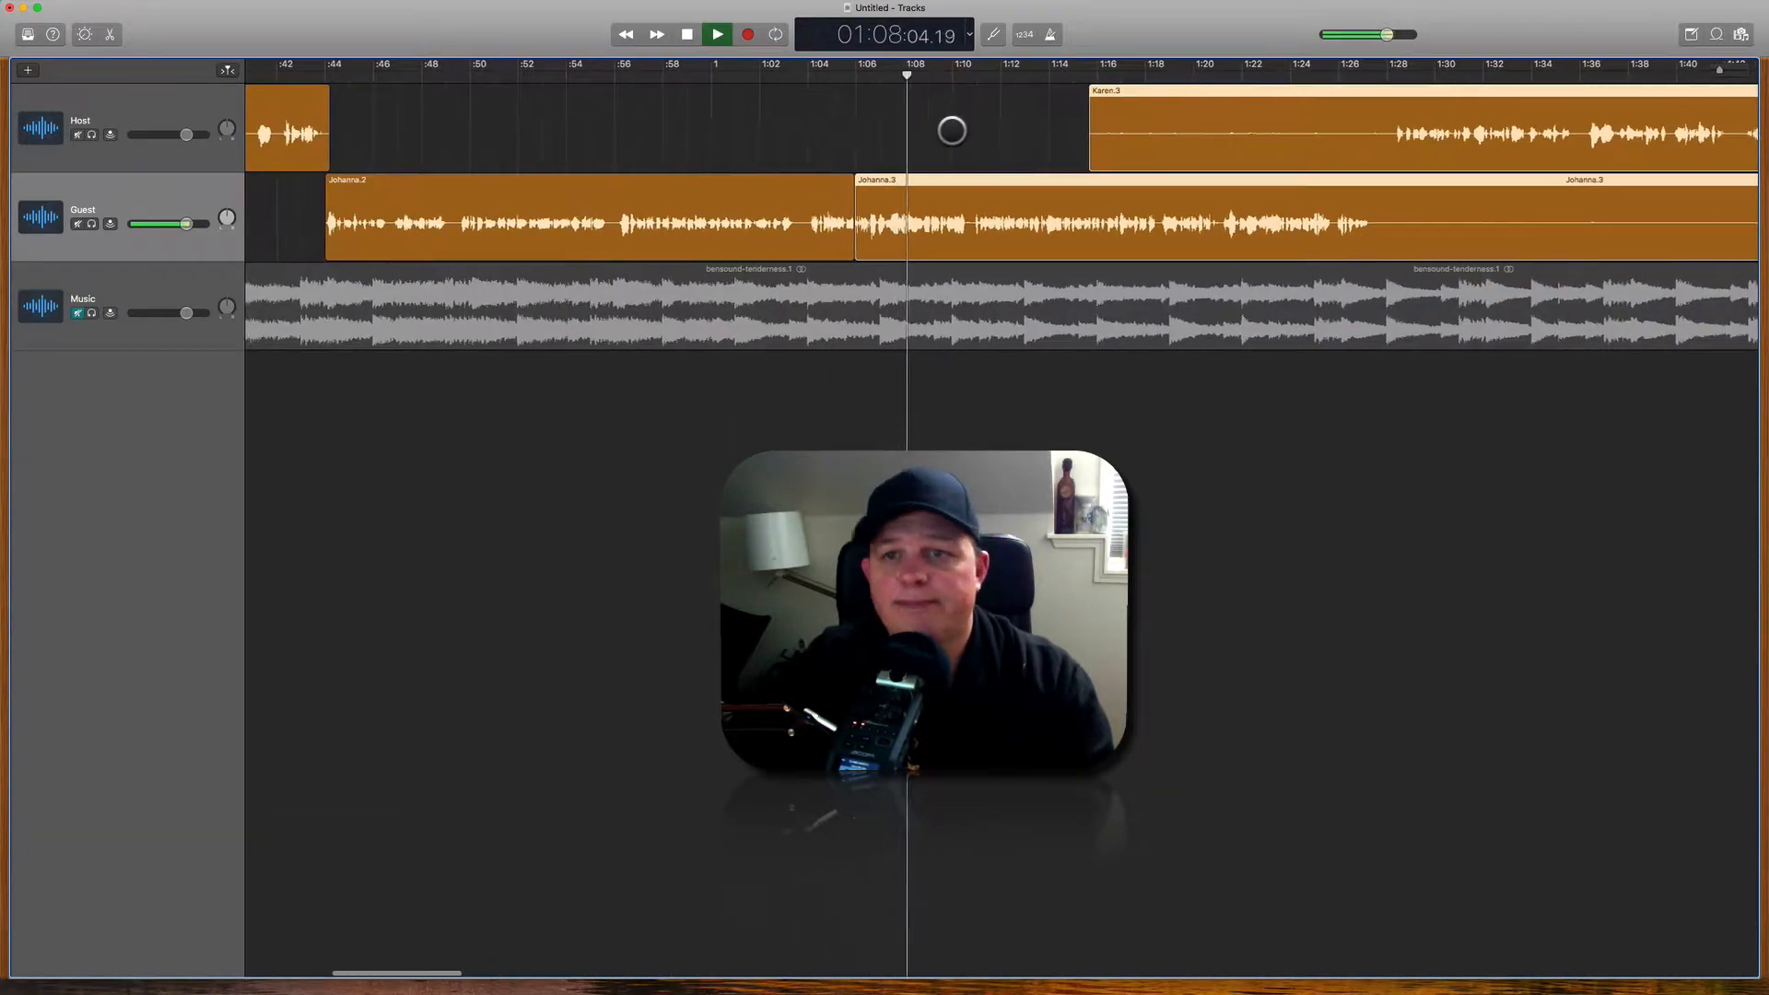
pyautogui.click(1145, 158)
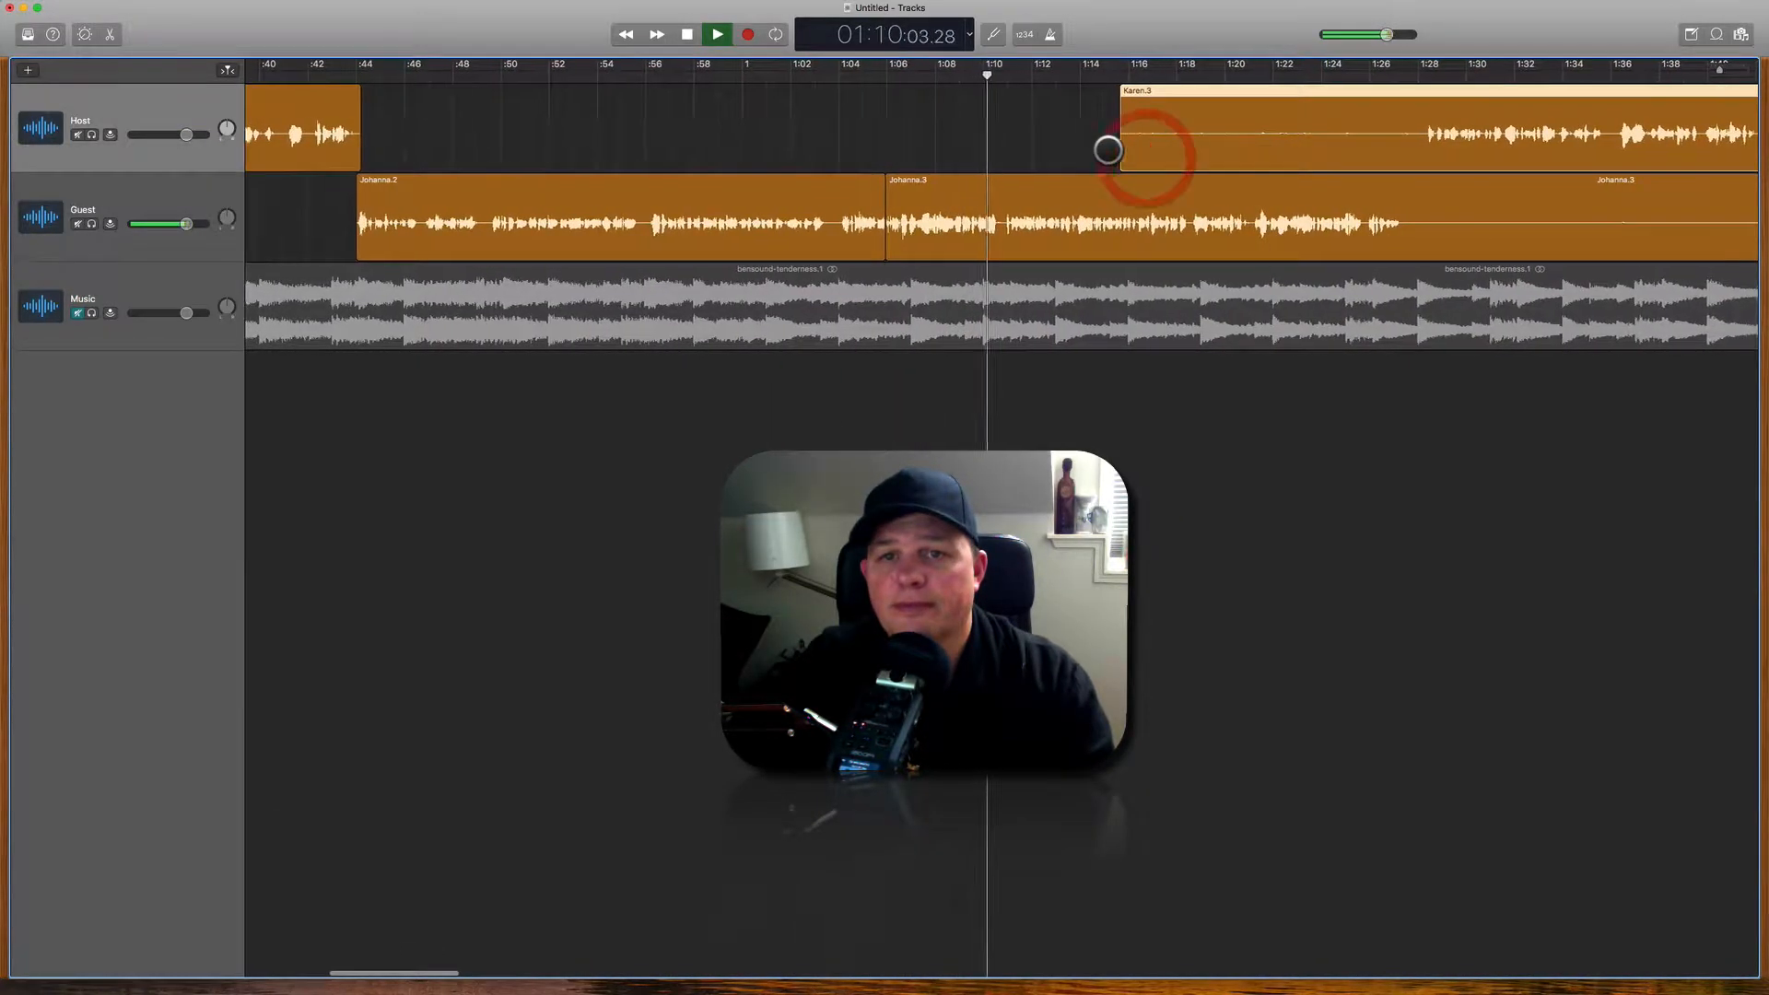
pyautogui.hscroll(5, 1128, 155)
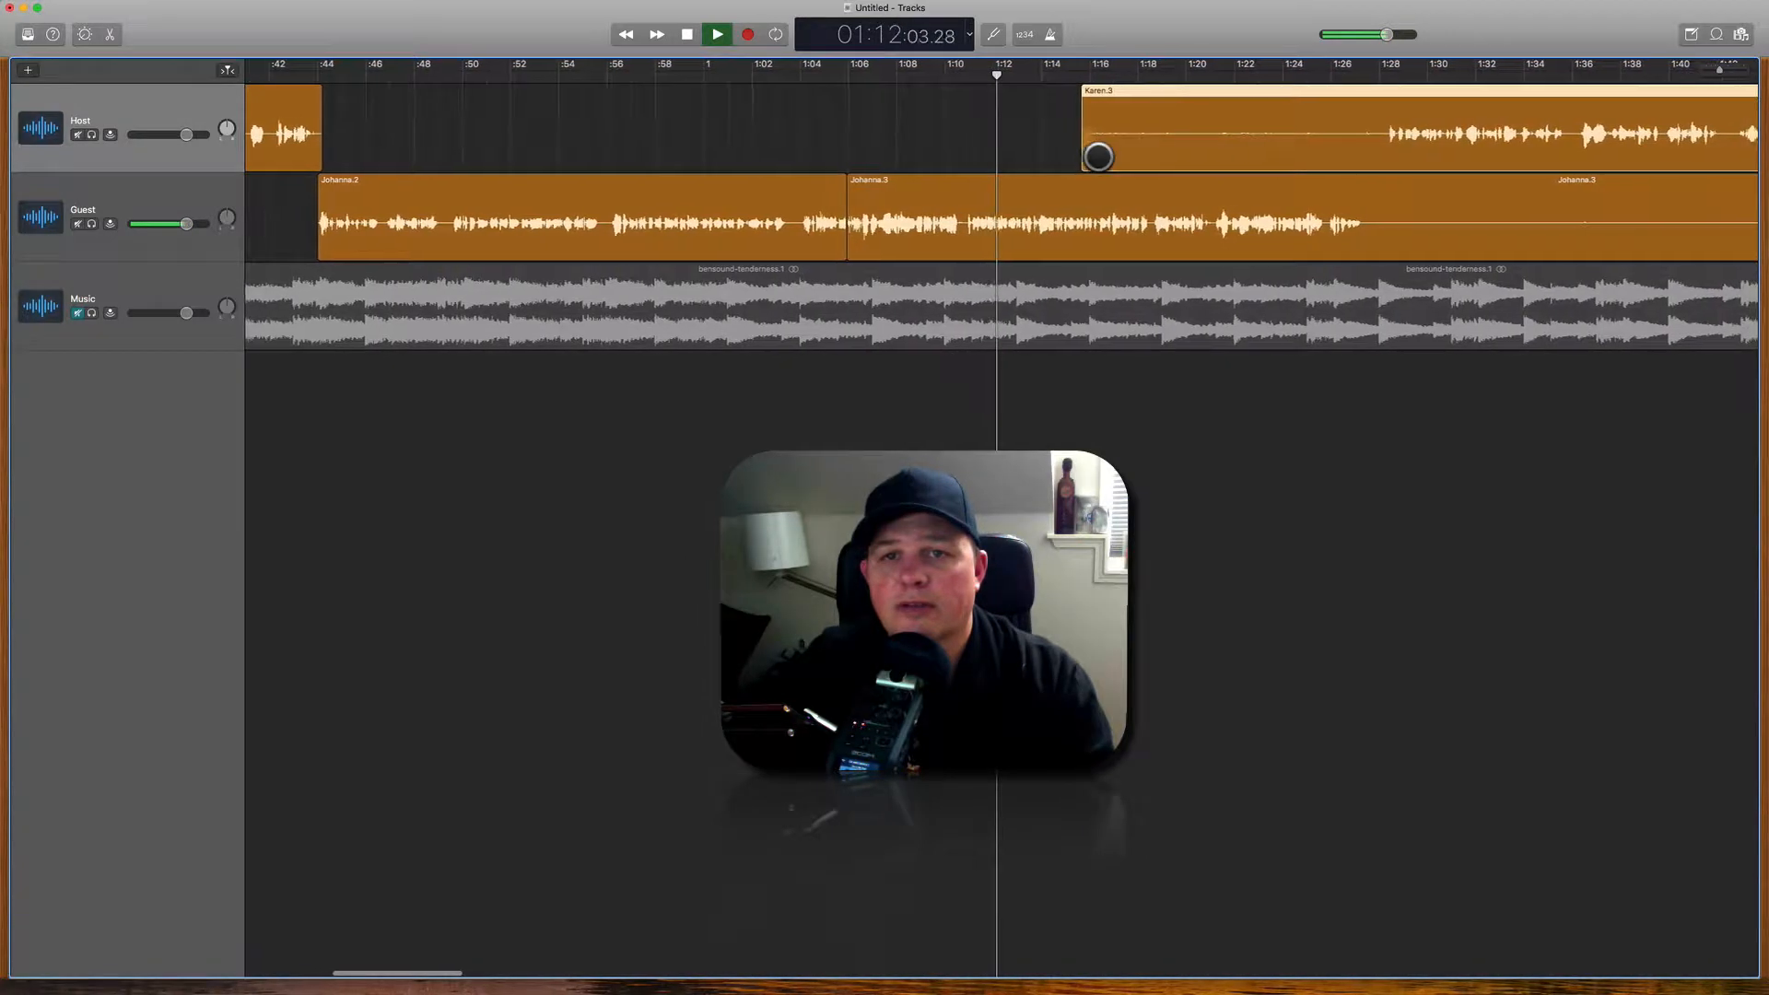
pyautogui.moveTo(935, 157); pyautogui.dragTo(1235, 157)
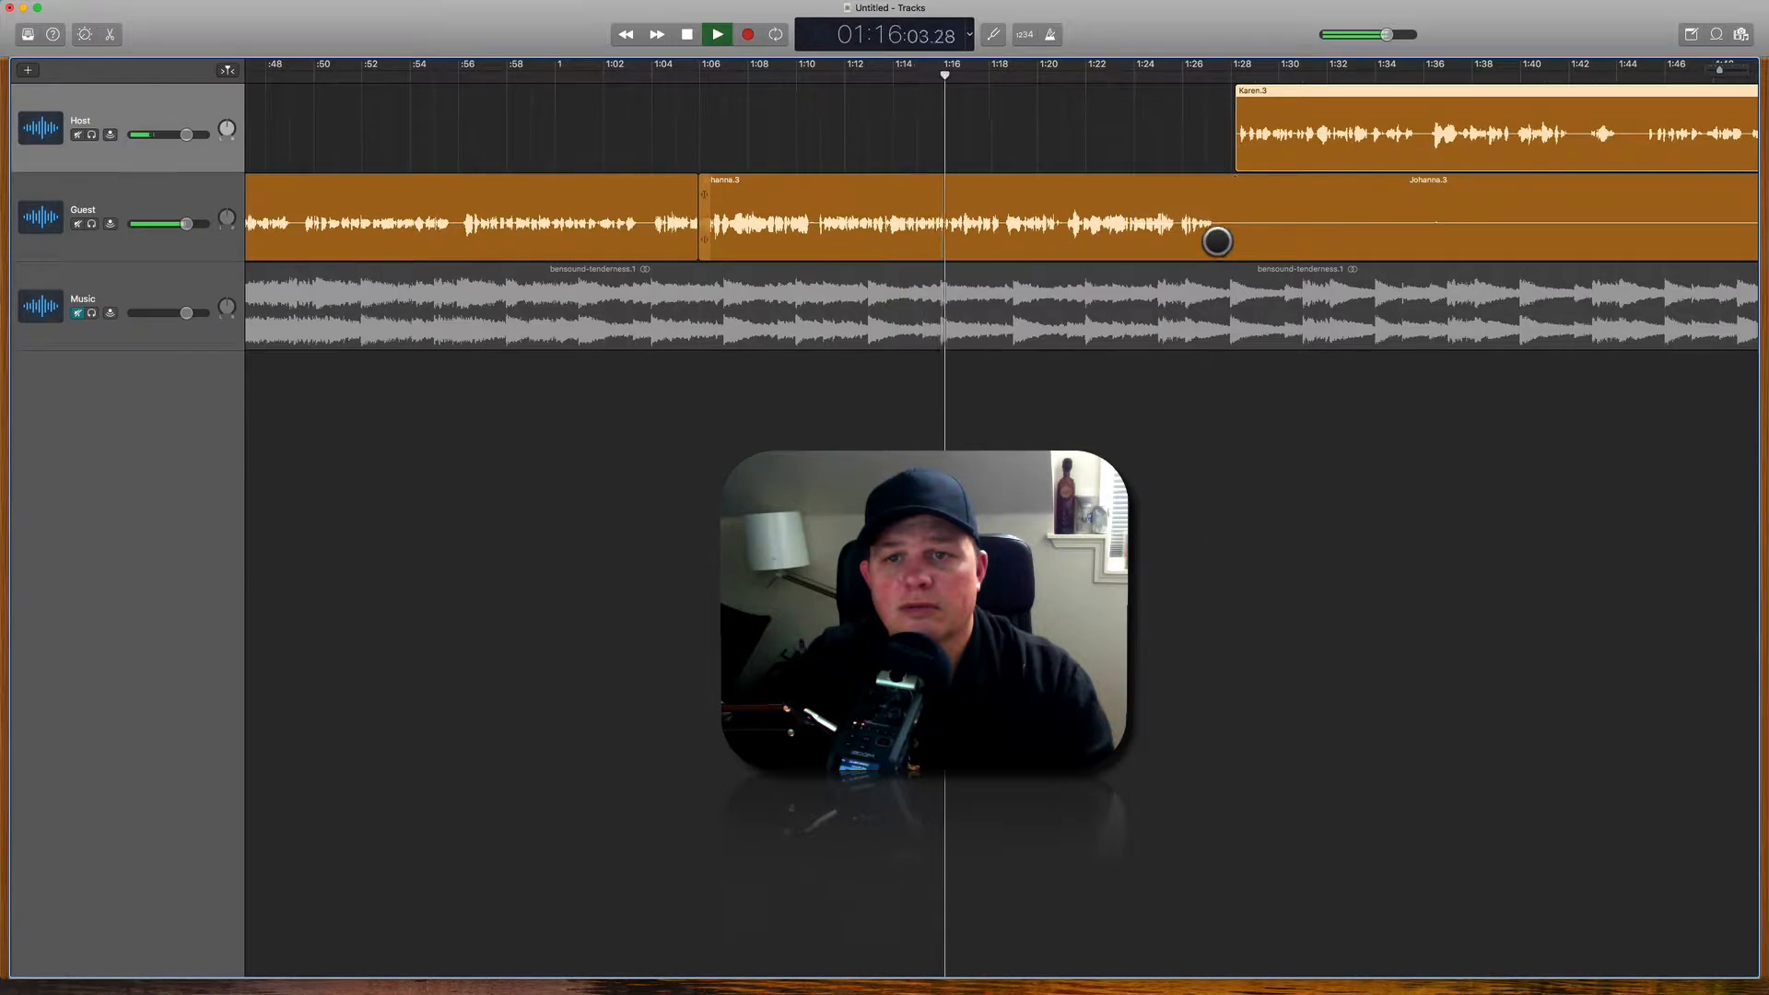
# Step: Split the Guest region at about 1:27.5 and trim the following section's silent start to about 1:54.7 while the host speaks
pyautogui.click(1222, 186)
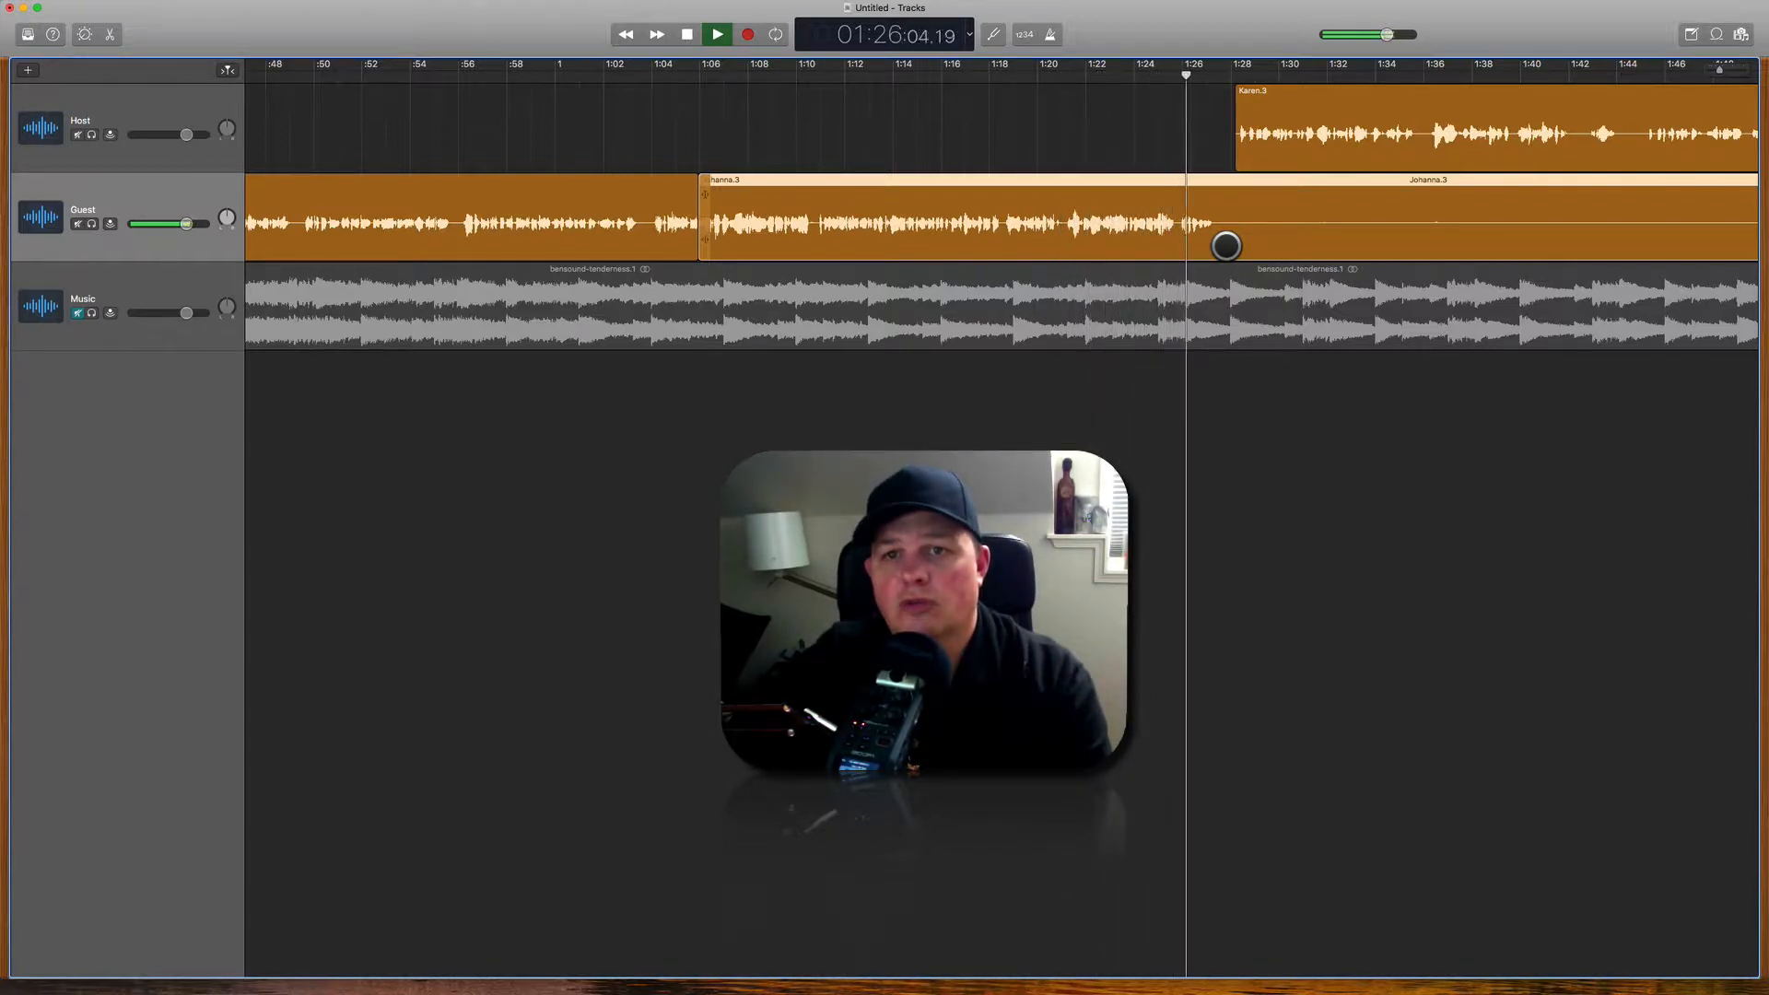
pyautogui.press('super+t')
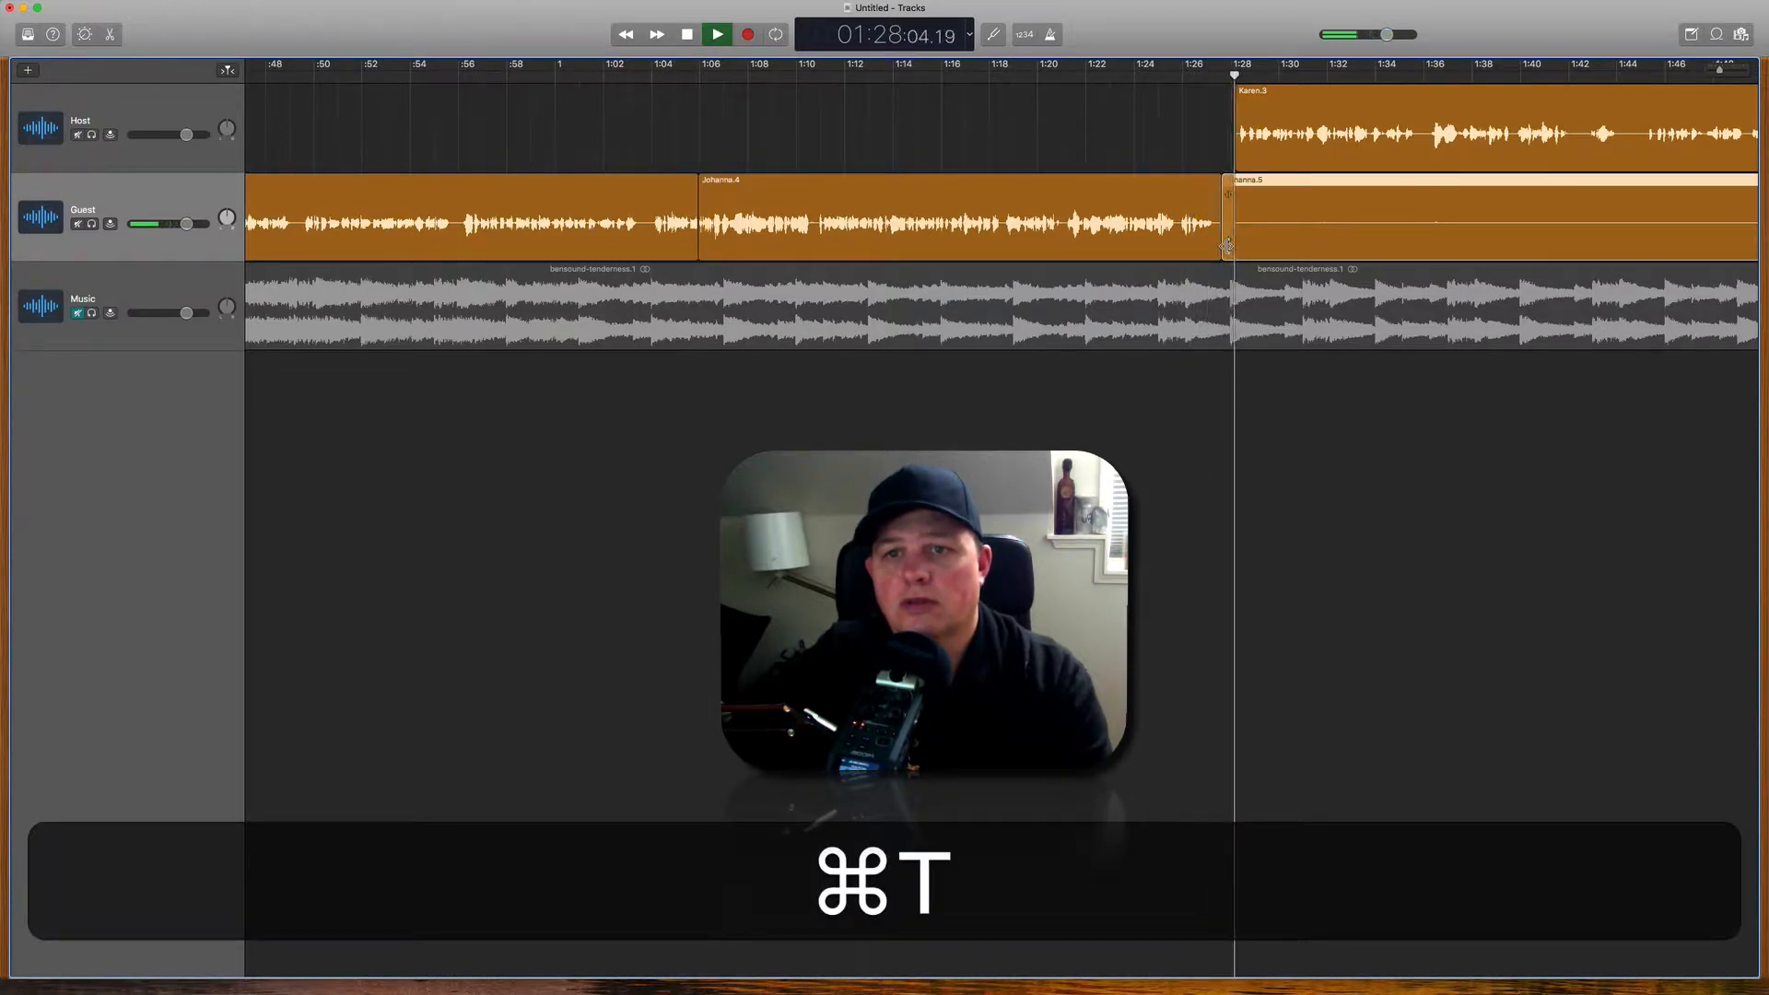
pyautogui.moveTo(1238, 238); pyautogui.dragTo(1529, 239)
pyautogui.hscroll(5, 1427, 214)
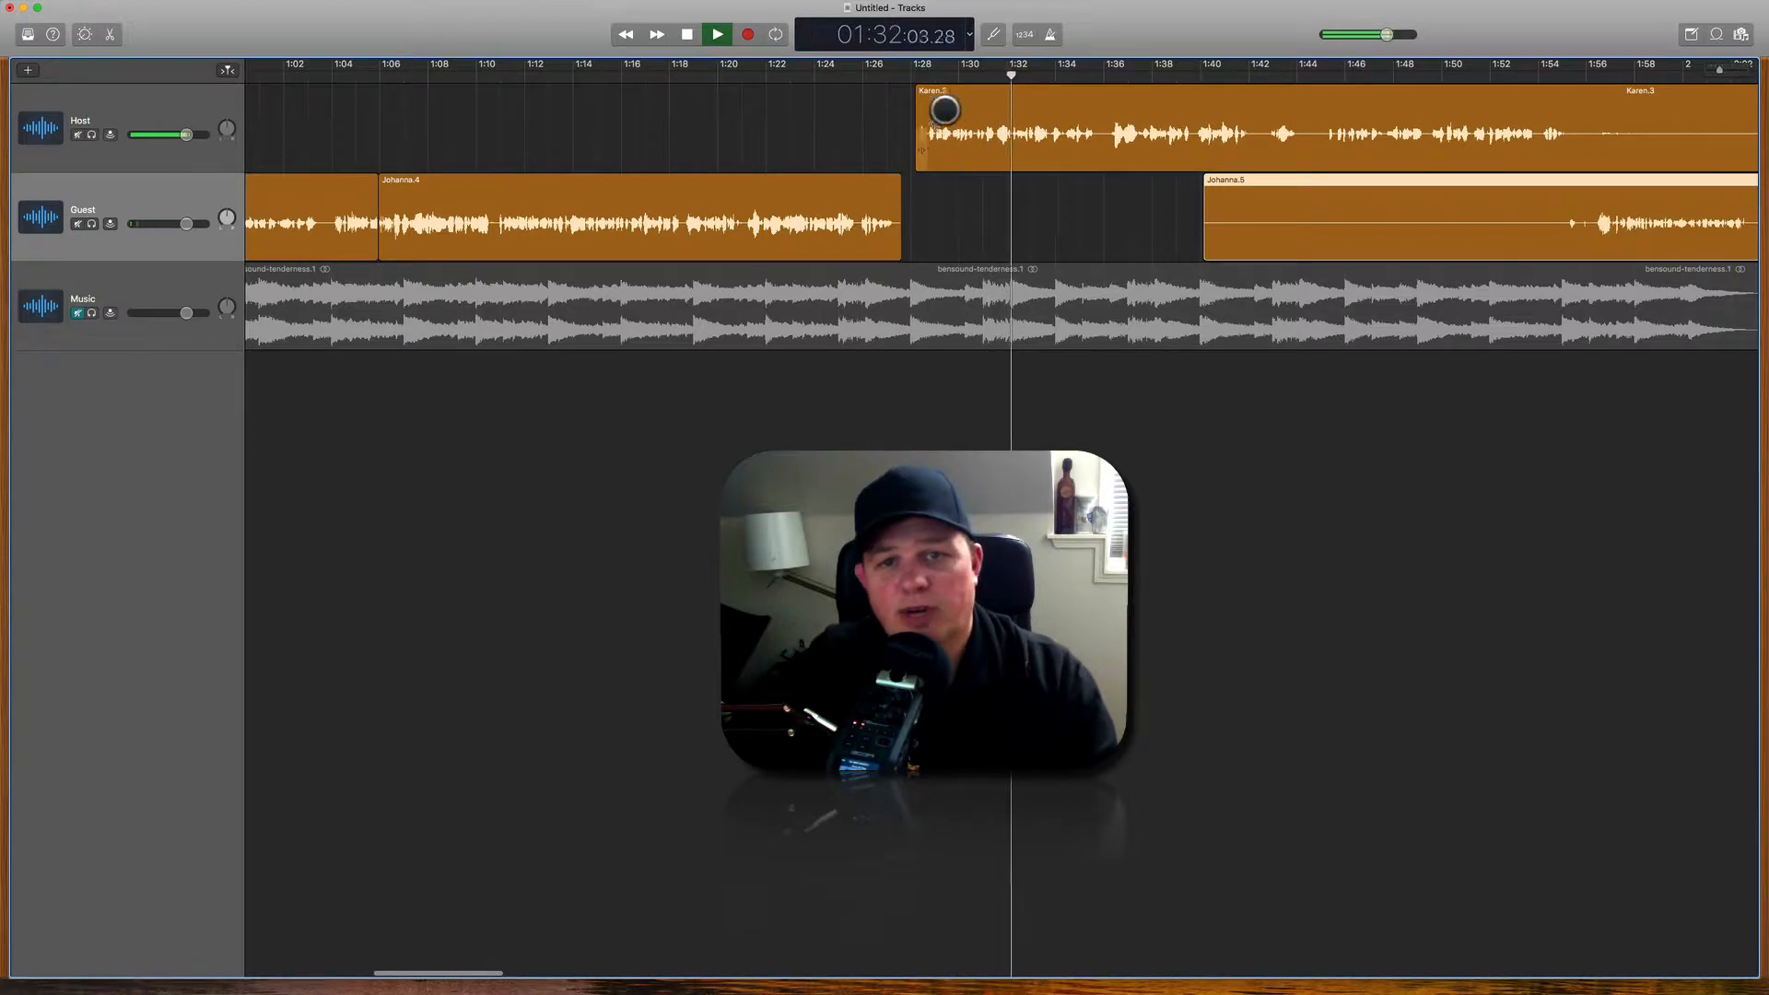
pyautogui.hscroll(5, 1079, 205)
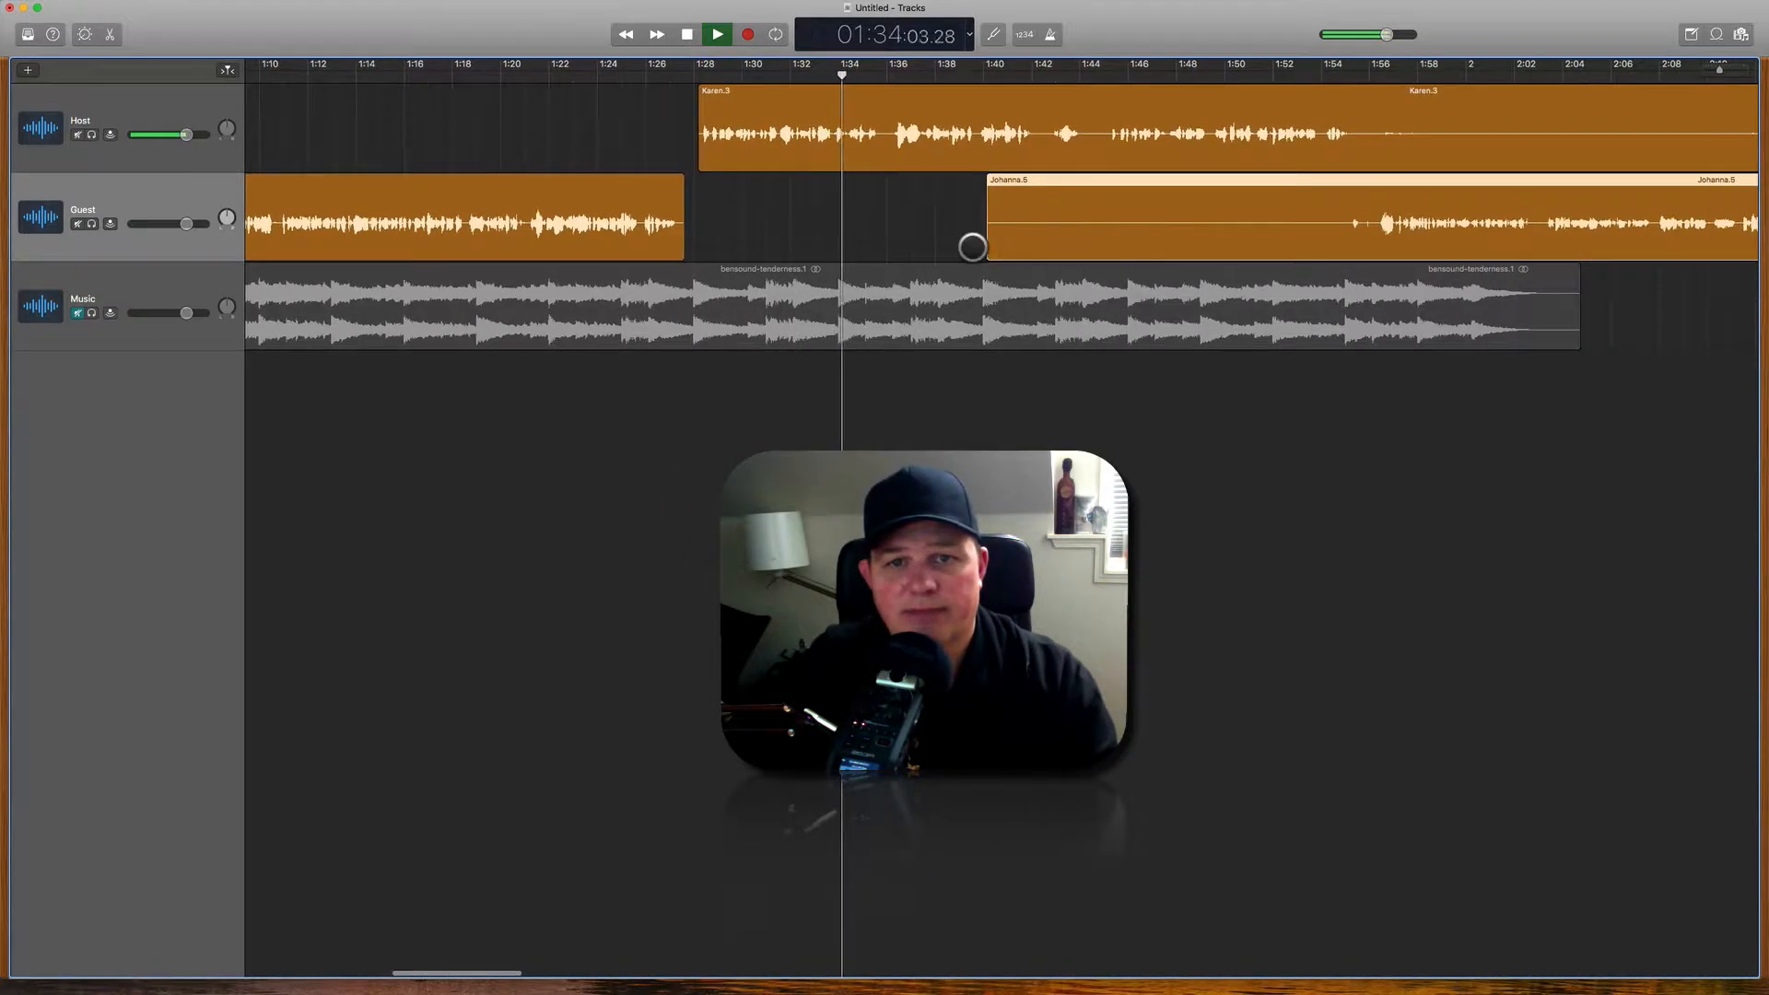
pyautogui.moveTo(984, 242); pyautogui.dragTo(1397, 247)
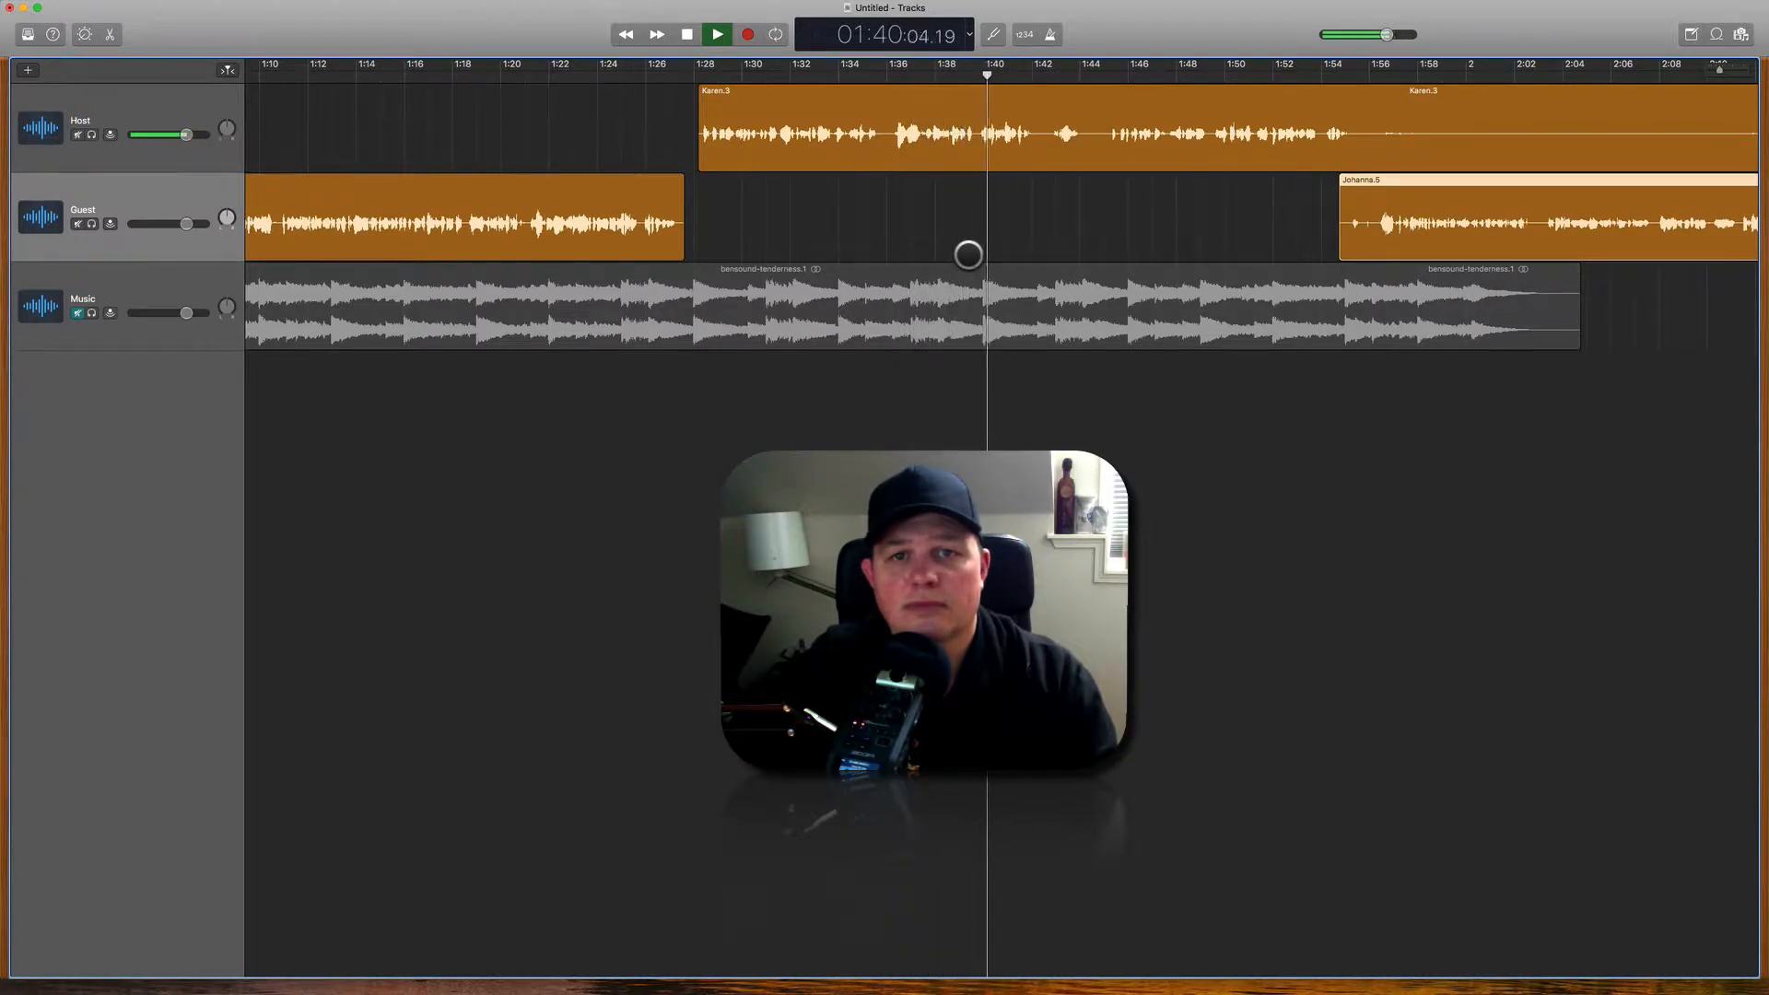
# Step: Split the second Host section at about 1:55.5, where the speech ends, and trim the following section's start to about 2:06
pyautogui.hscroll(1, 968, 254)
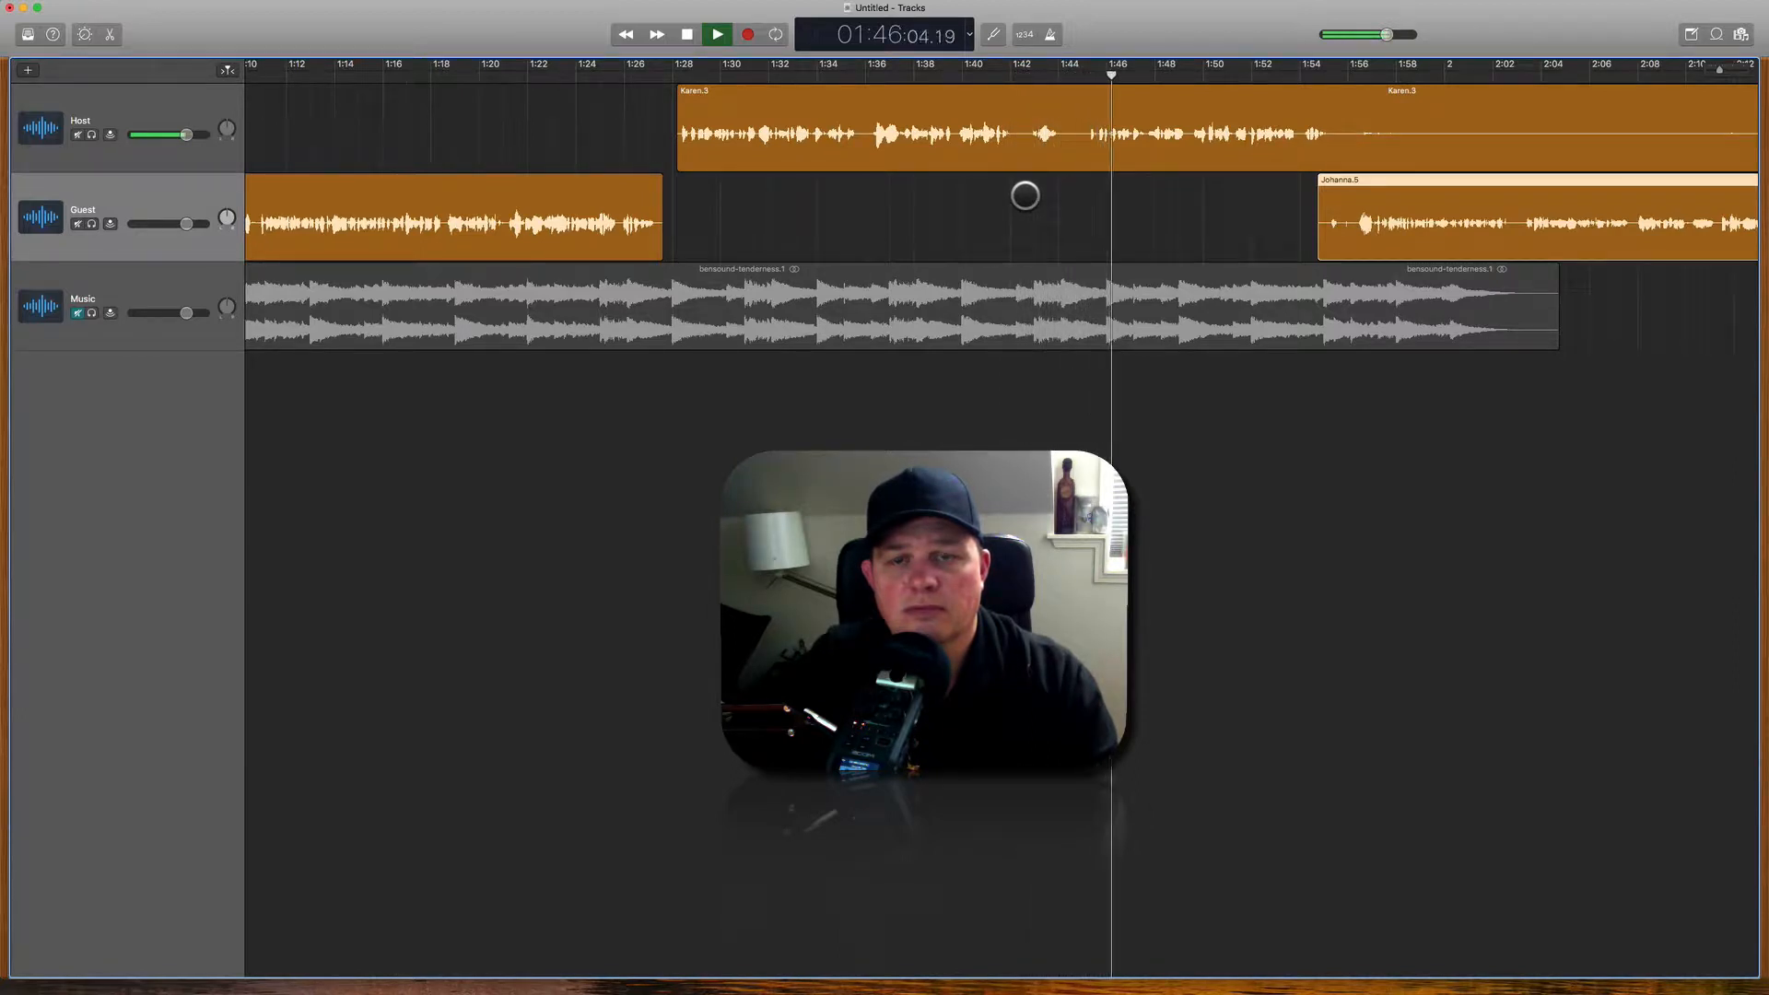
pyautogui.hscroll(10, 1025, 196)
pyautogui.click(1023, 145)
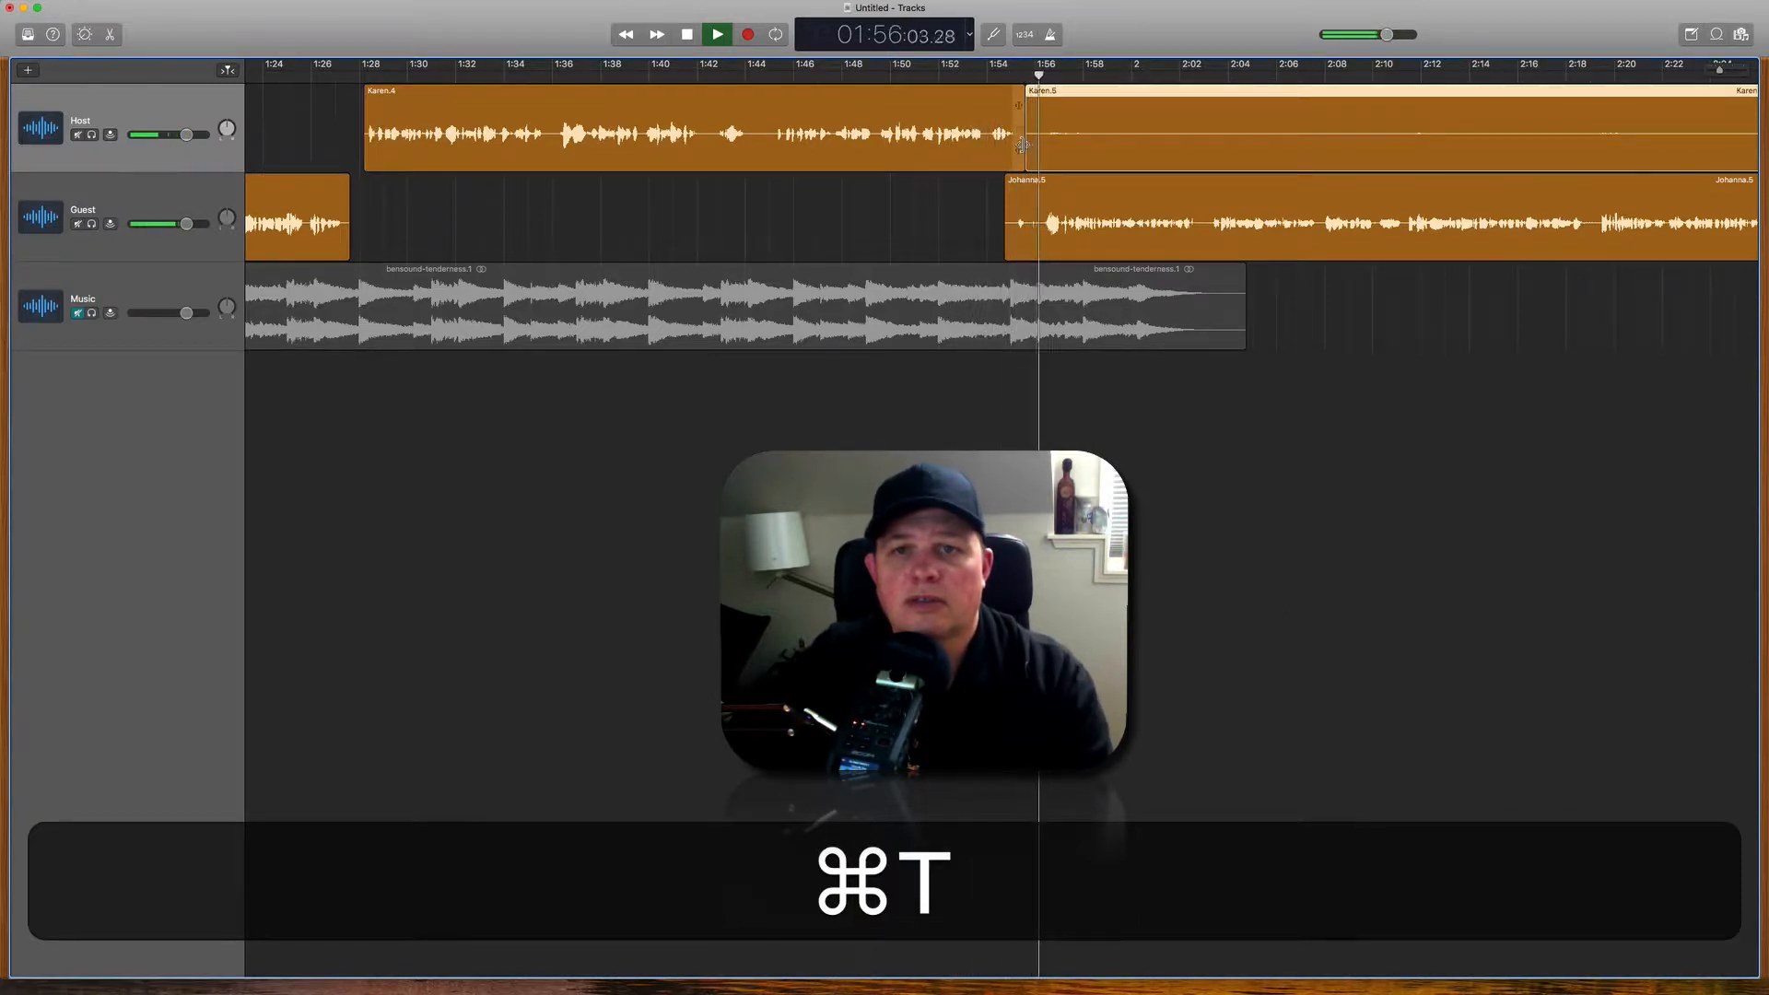
pyautogui.moveTo(1023, 160); pyautogui.dragTo(1277, 165)
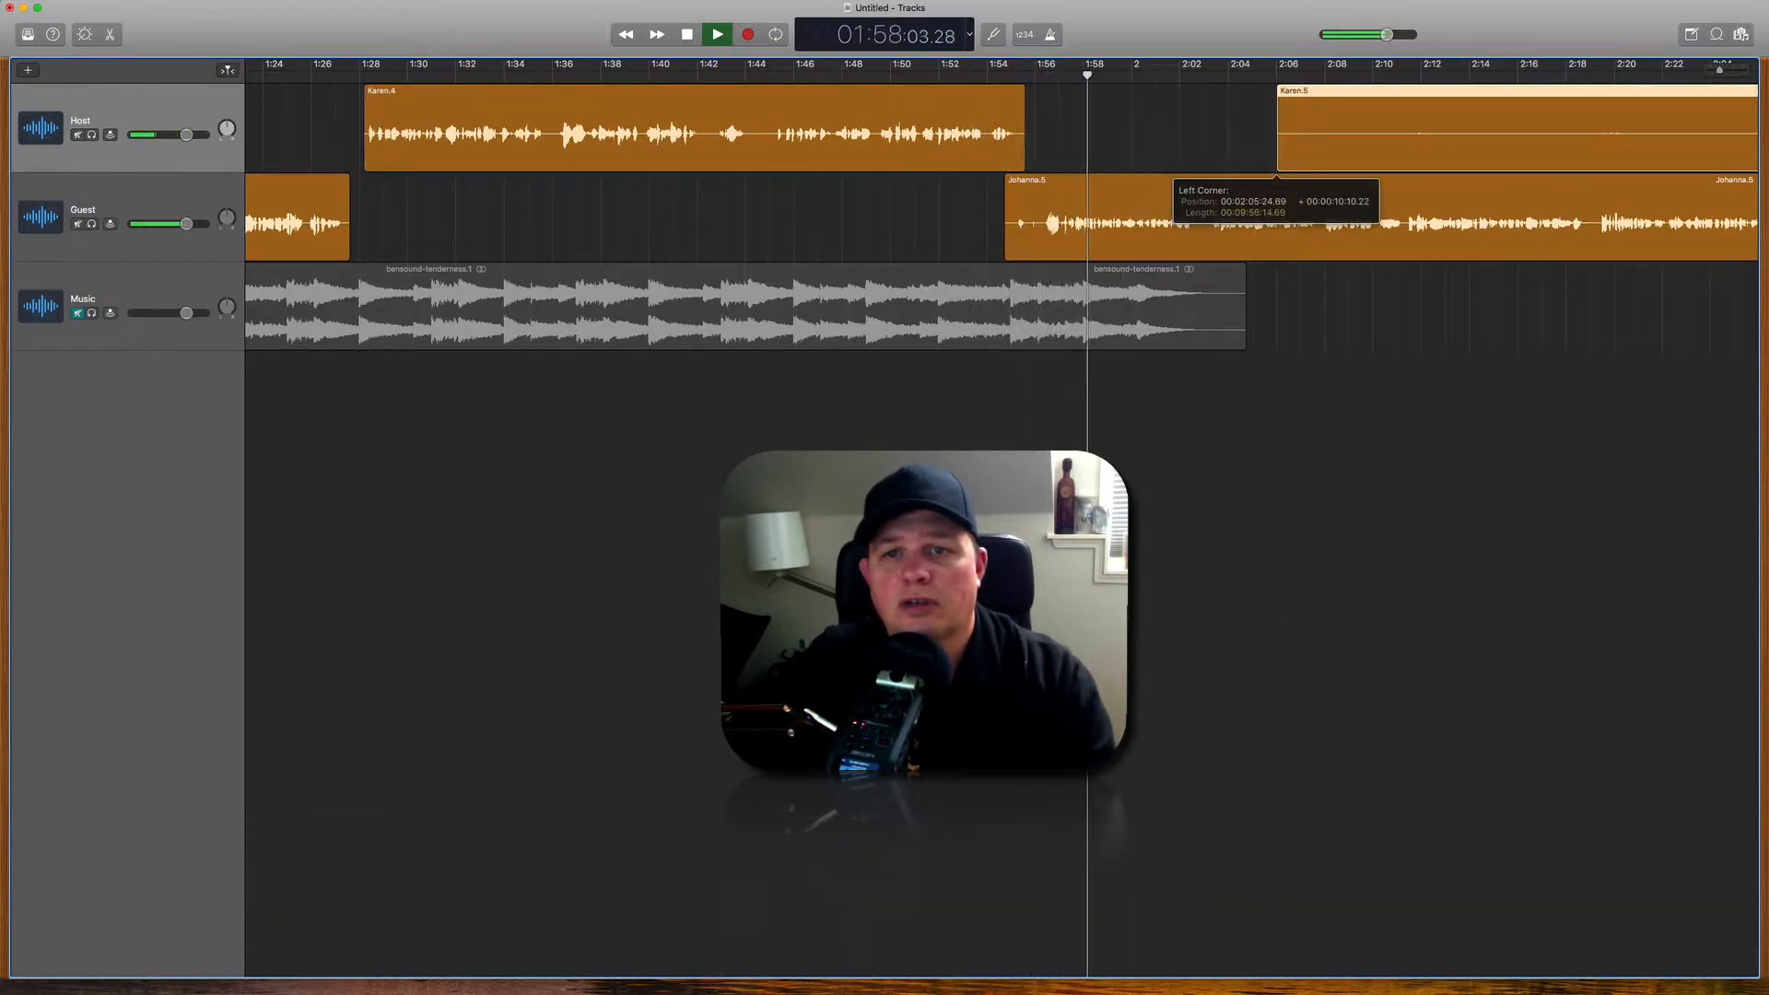
# Step: Trim the Guest section's start to about 1:56.2, move it and the third Host section earlier to meet the host's last words, and replay the transition
pyautogui.moveTo(1008, 240); pyautogui.dragTo(1044, 244)
pyautogui.press('space')
pyautogui.moveTo(1226, 130); pyautogui.dragTo(1103, 183)
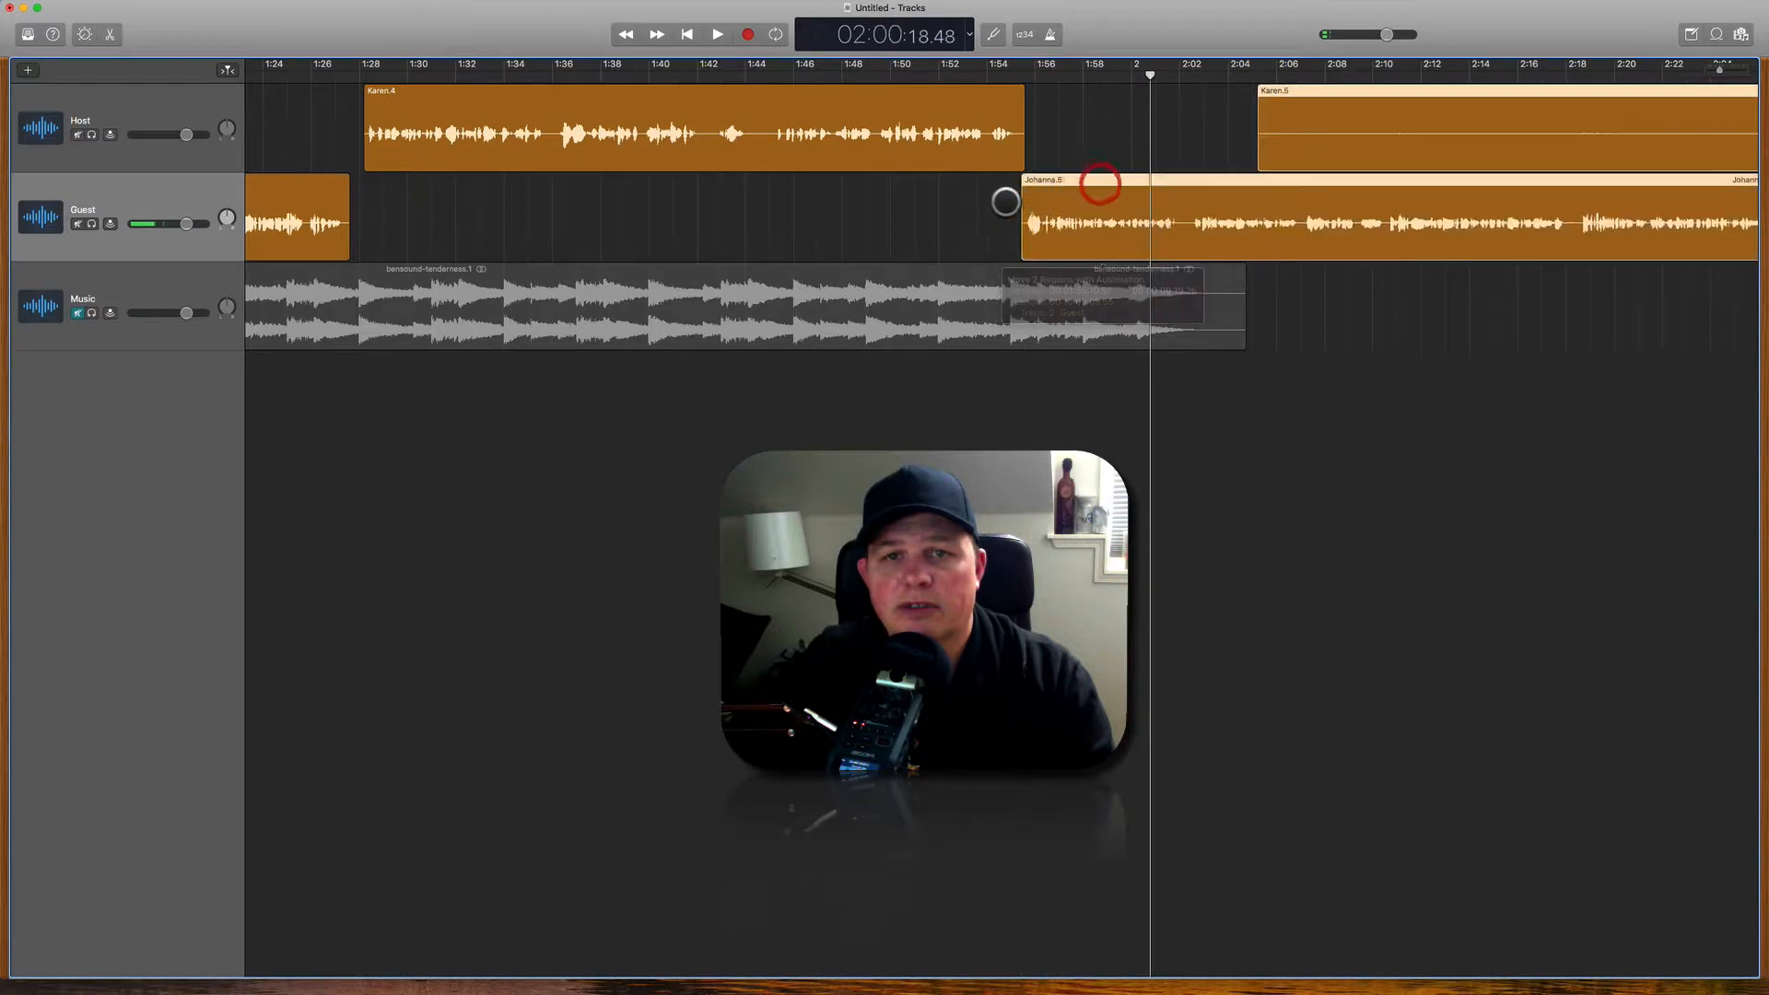
pyautogui.press('space')
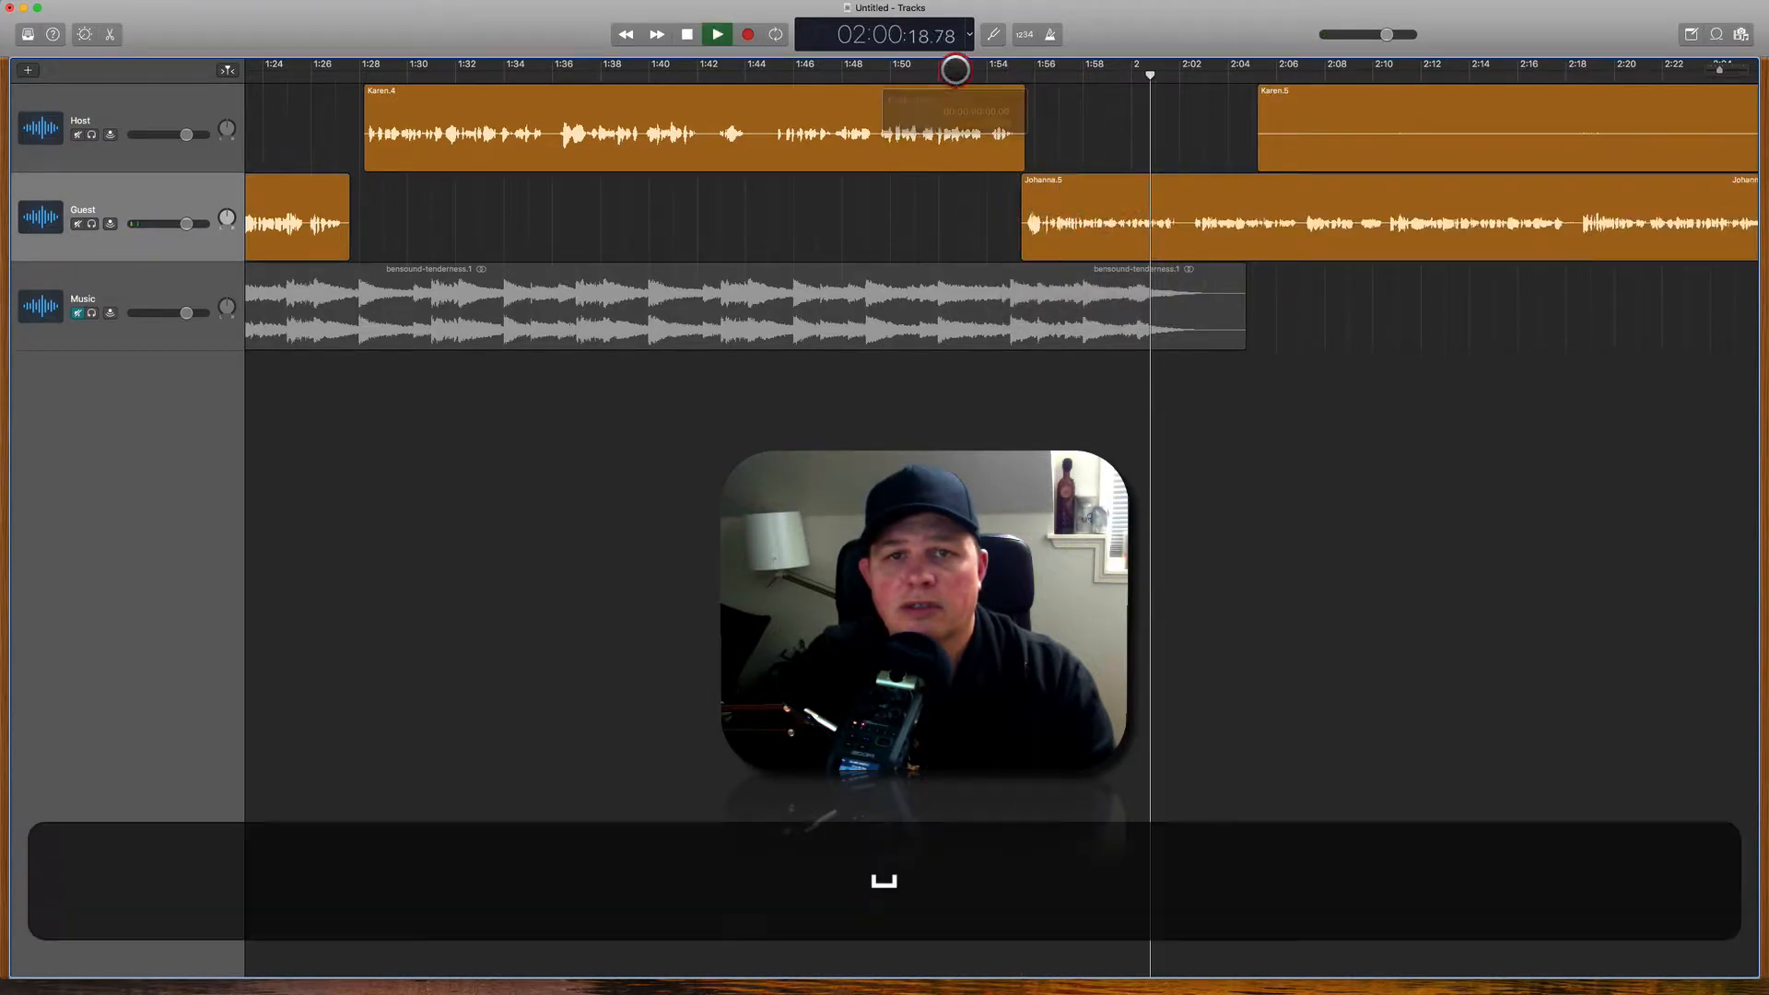
pyautogui.click(956, 67)
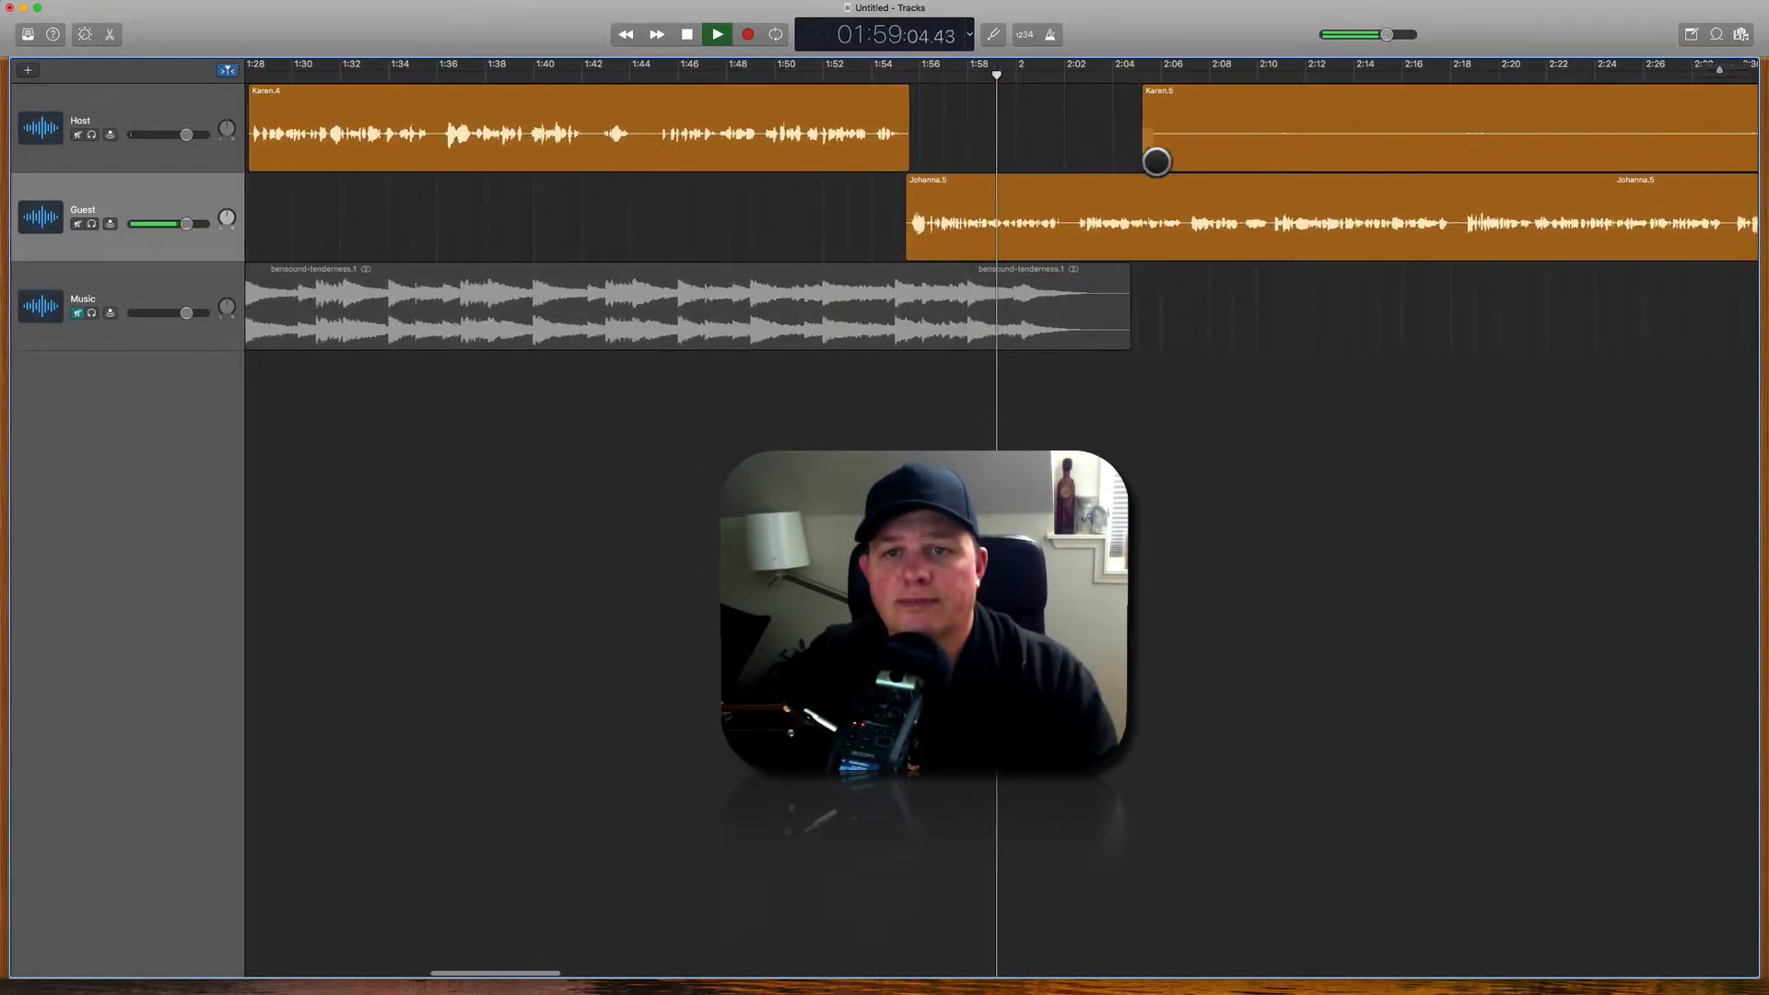
# Step: Trim the silent start of the third Host section to about 3:32, where the host speaks again
pyautogui.hscroll(3, 1146, 164)
pyautogui.moveTo(1026, 162); pyautogui.dragTo(1739, 161)
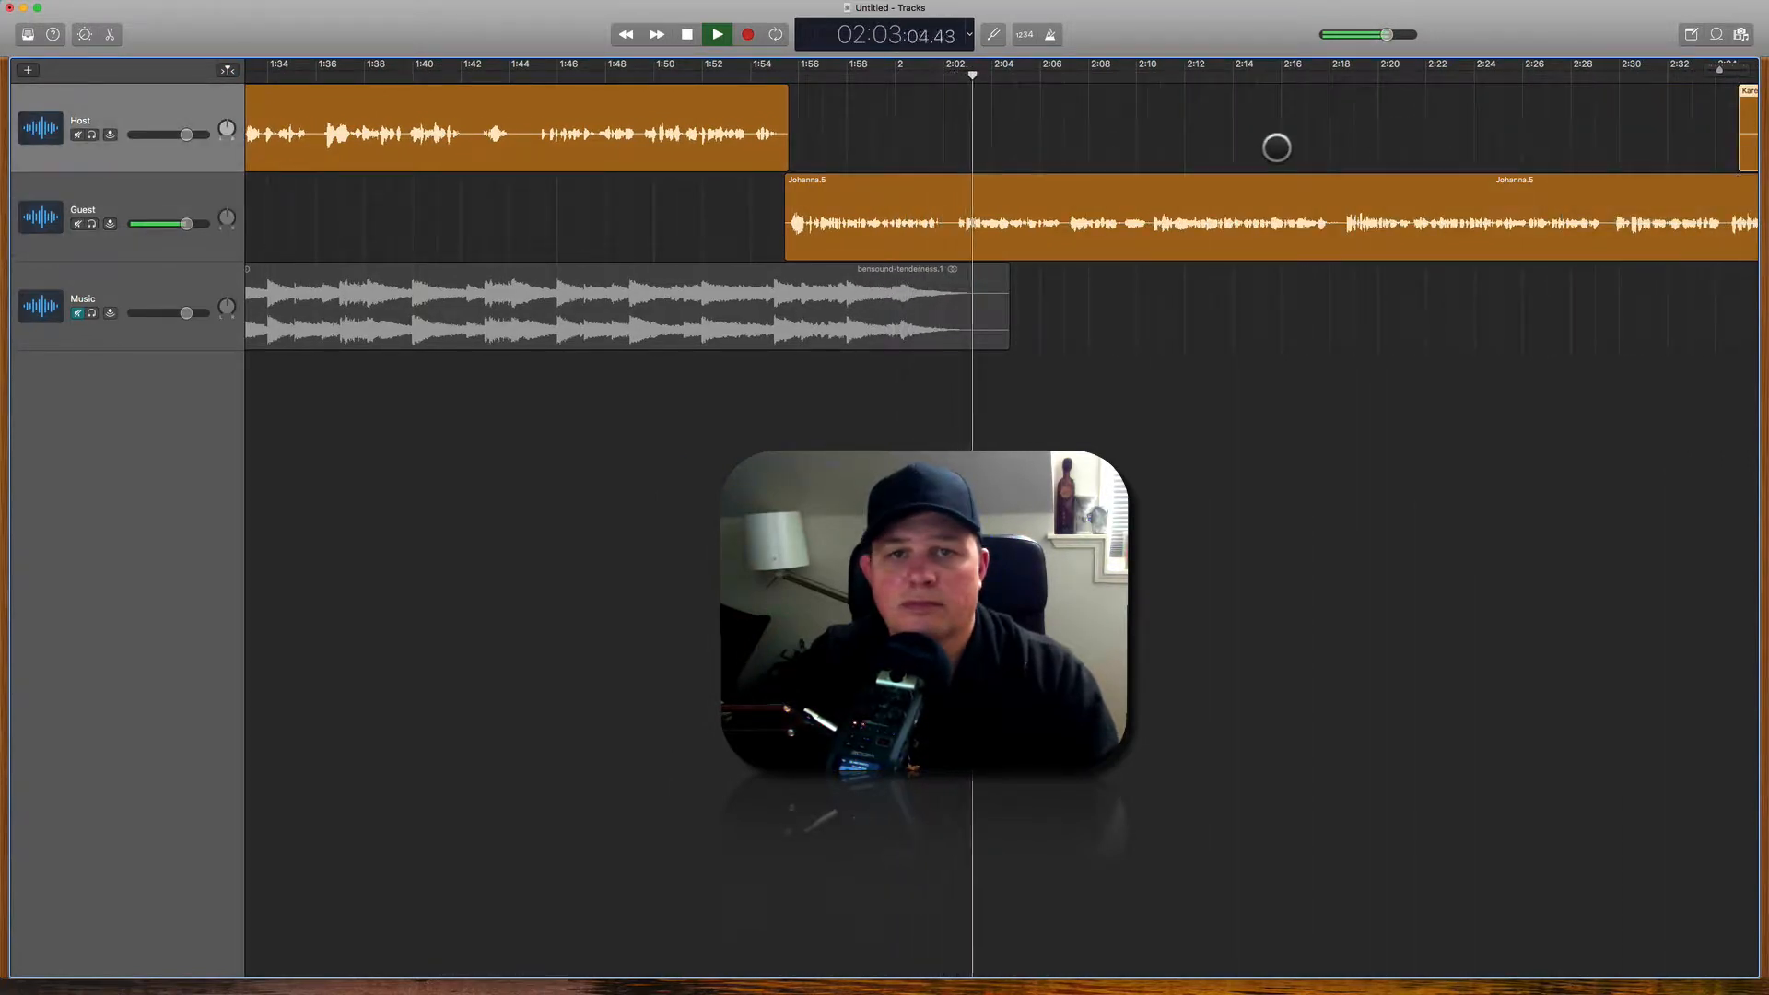
pyautogui.hscroll(5, 1276, 148)
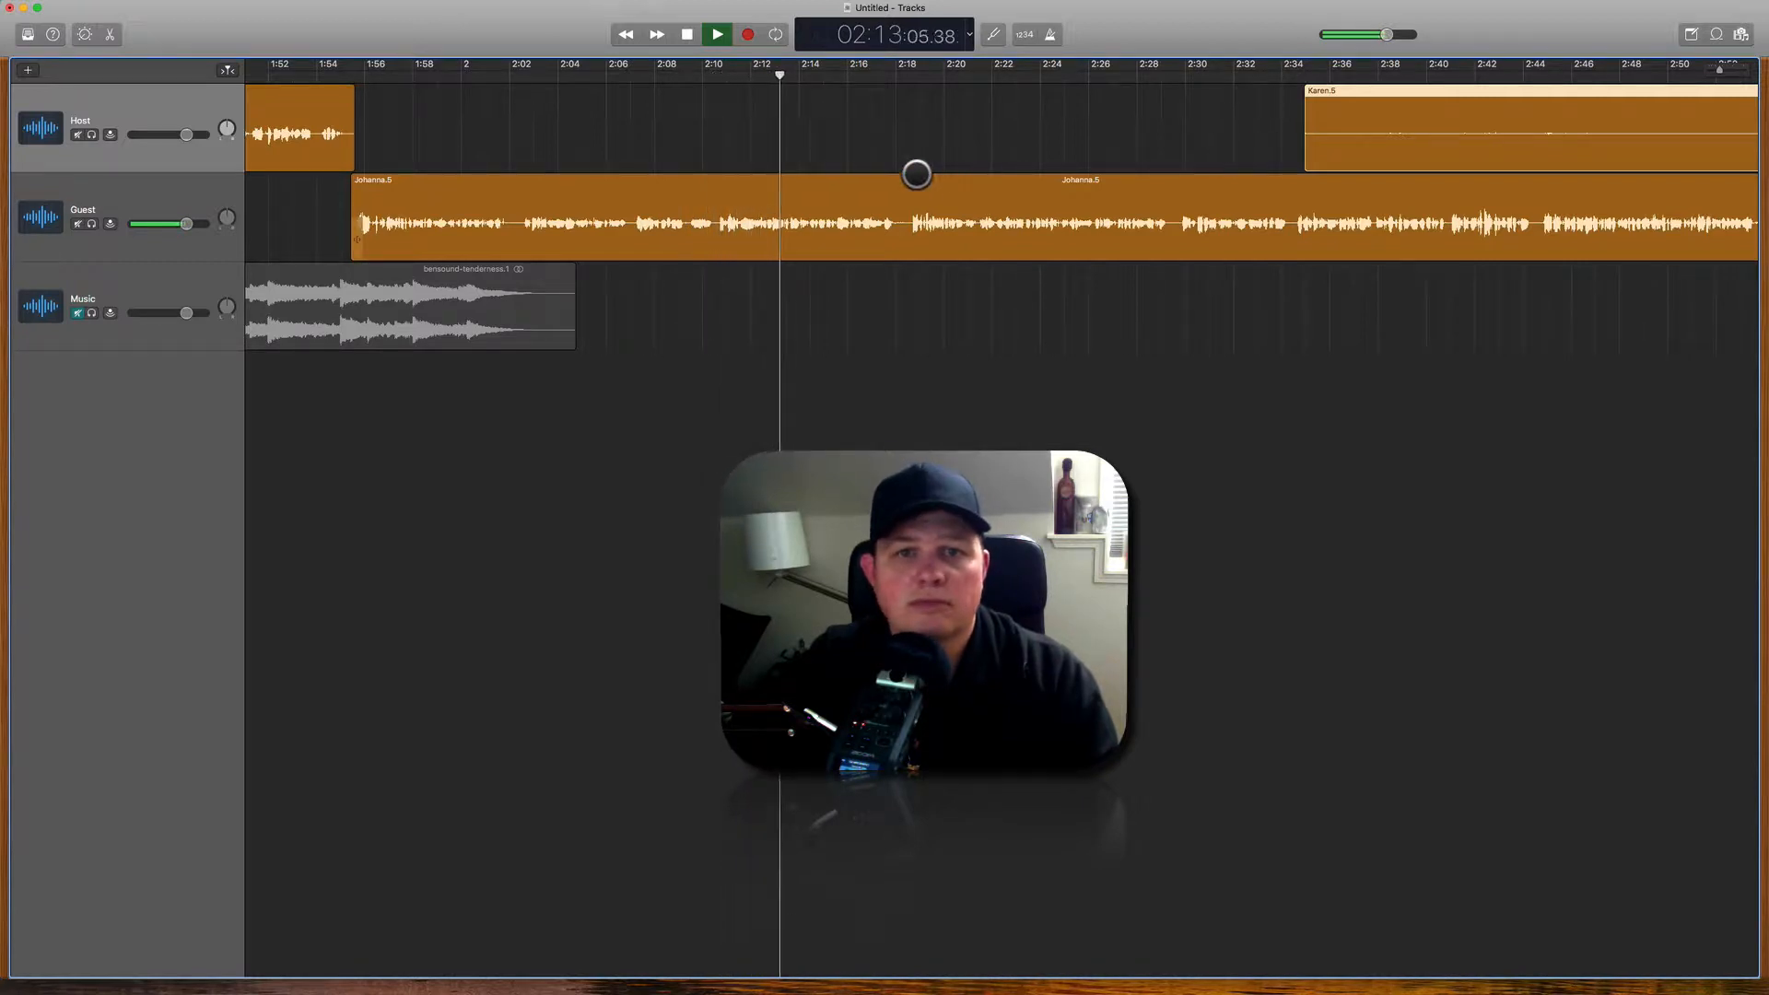
pyautogui.hscroll(3, 916, 174)
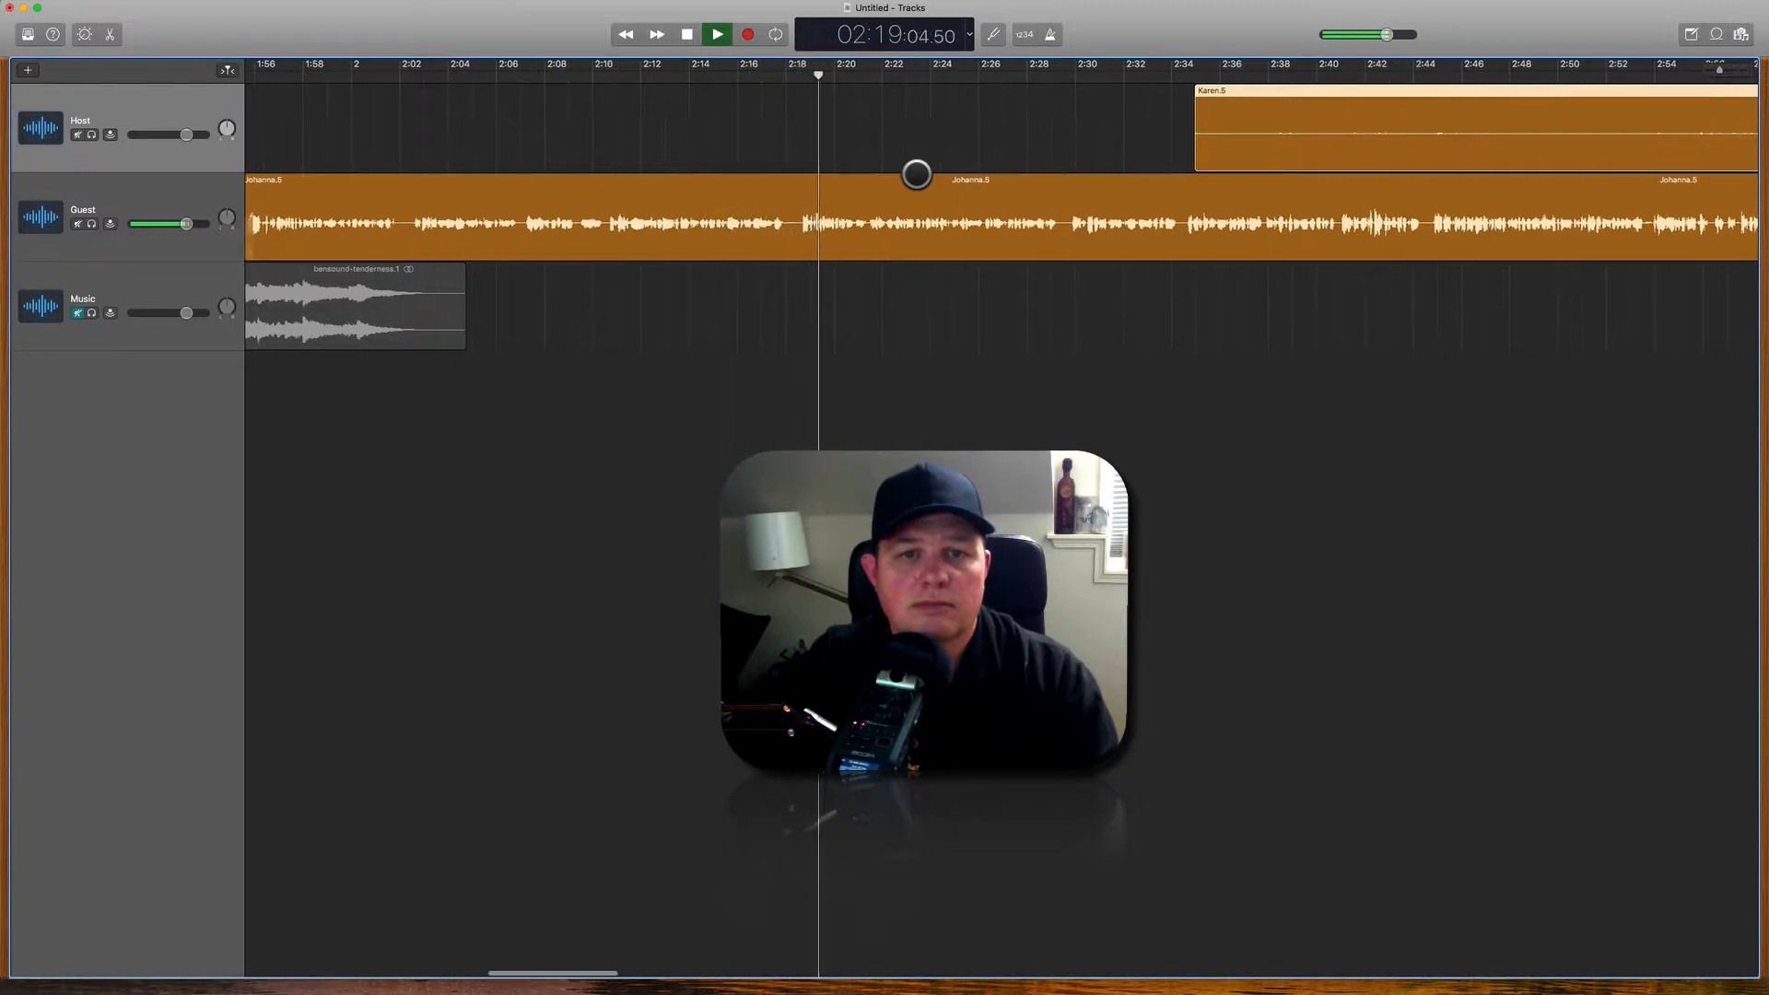
pyautogui.hscroll(5, 916, 174)
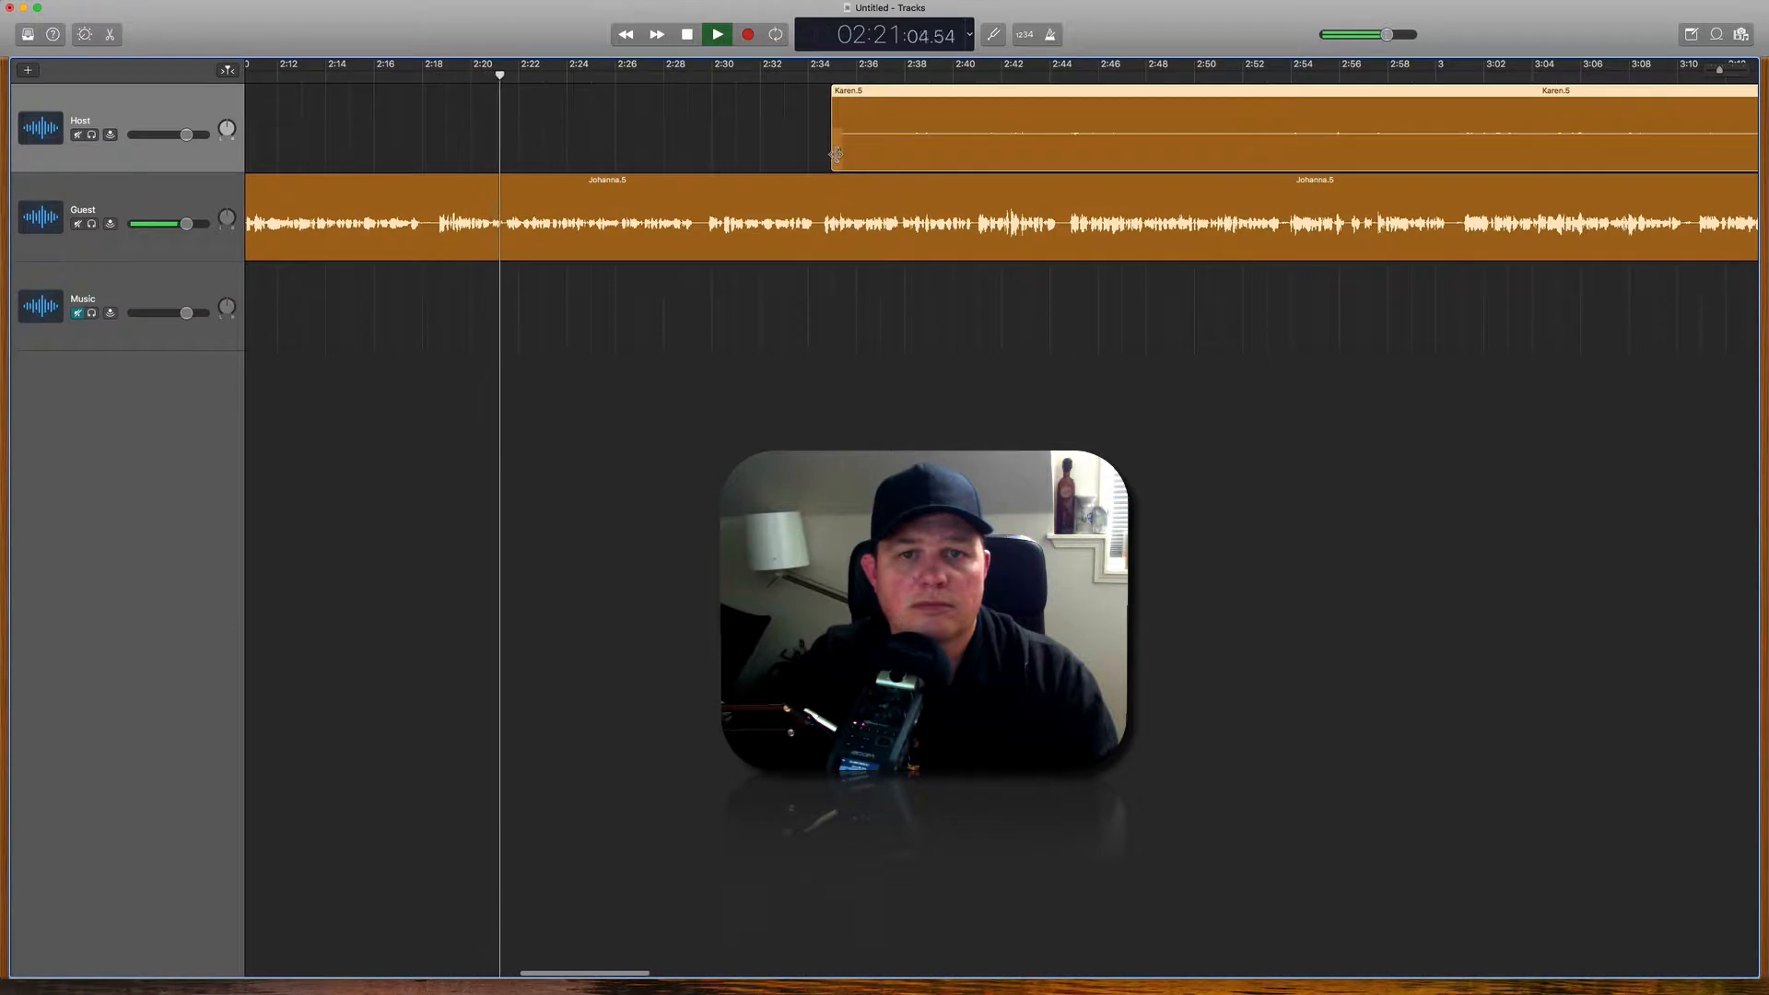
pyautogui.moveTo(836, 154); pyautogui.dragTo(1328, 153)
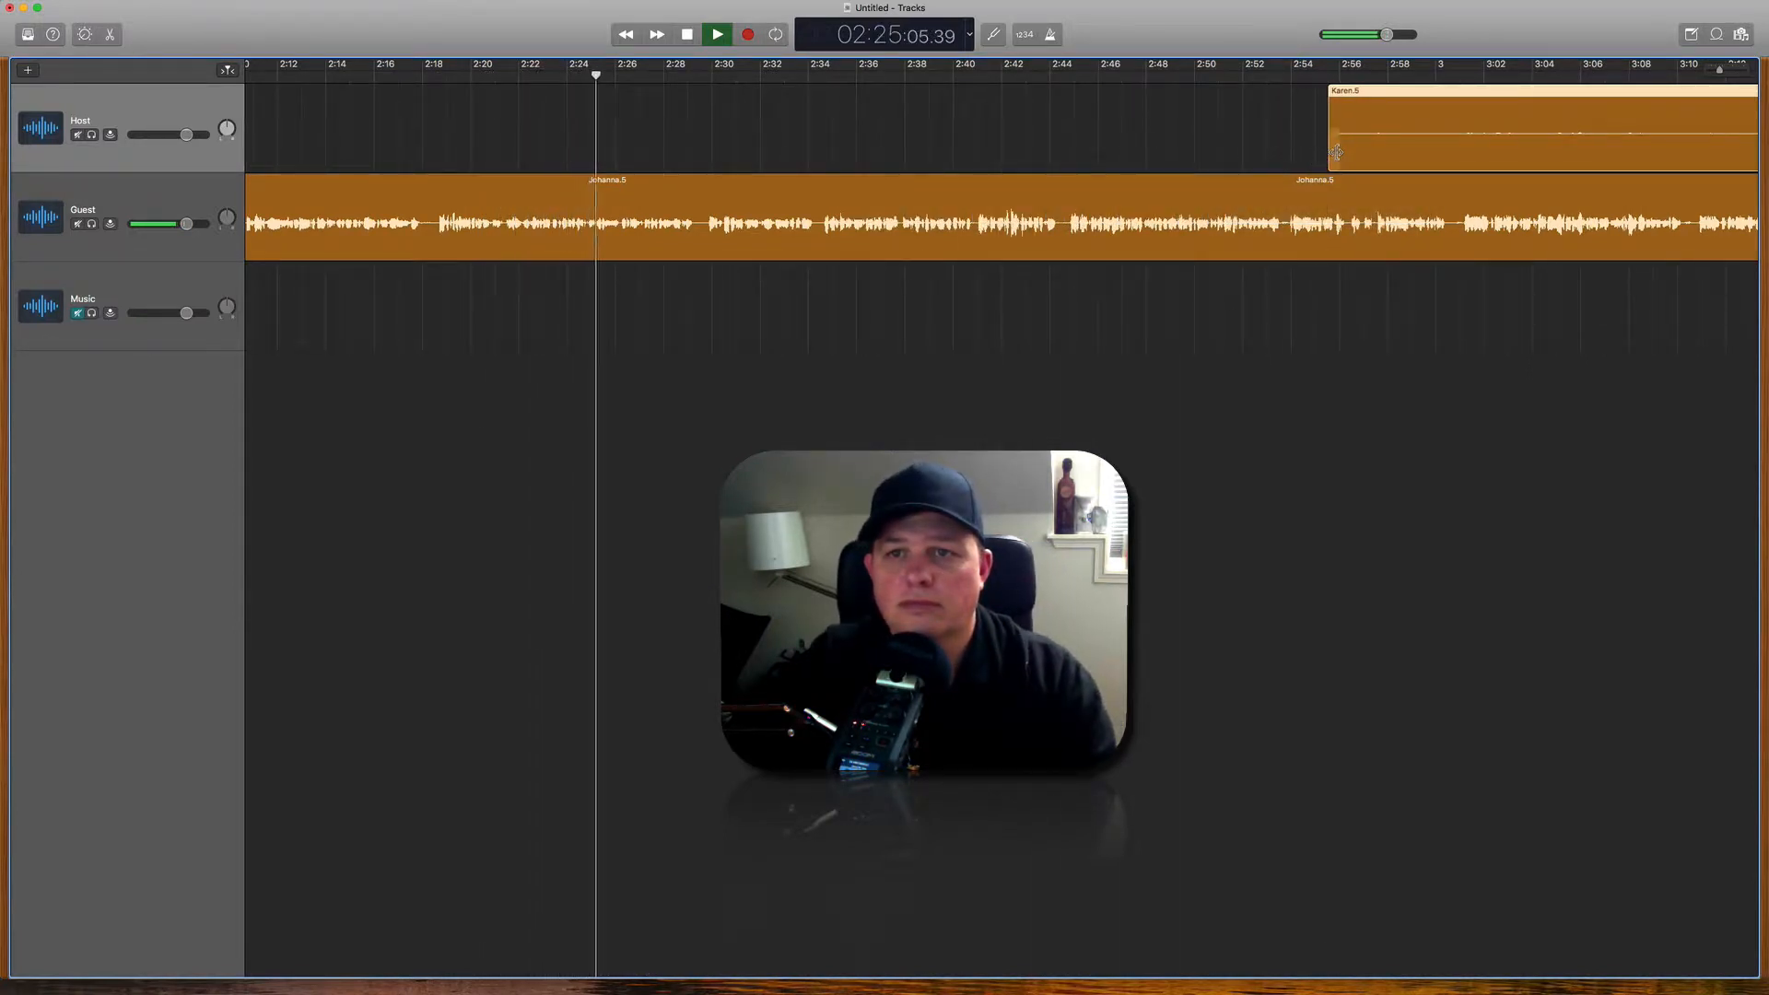
pyautogui.moveTo(1337, 152); pyautogui.dragTo(587, 152)
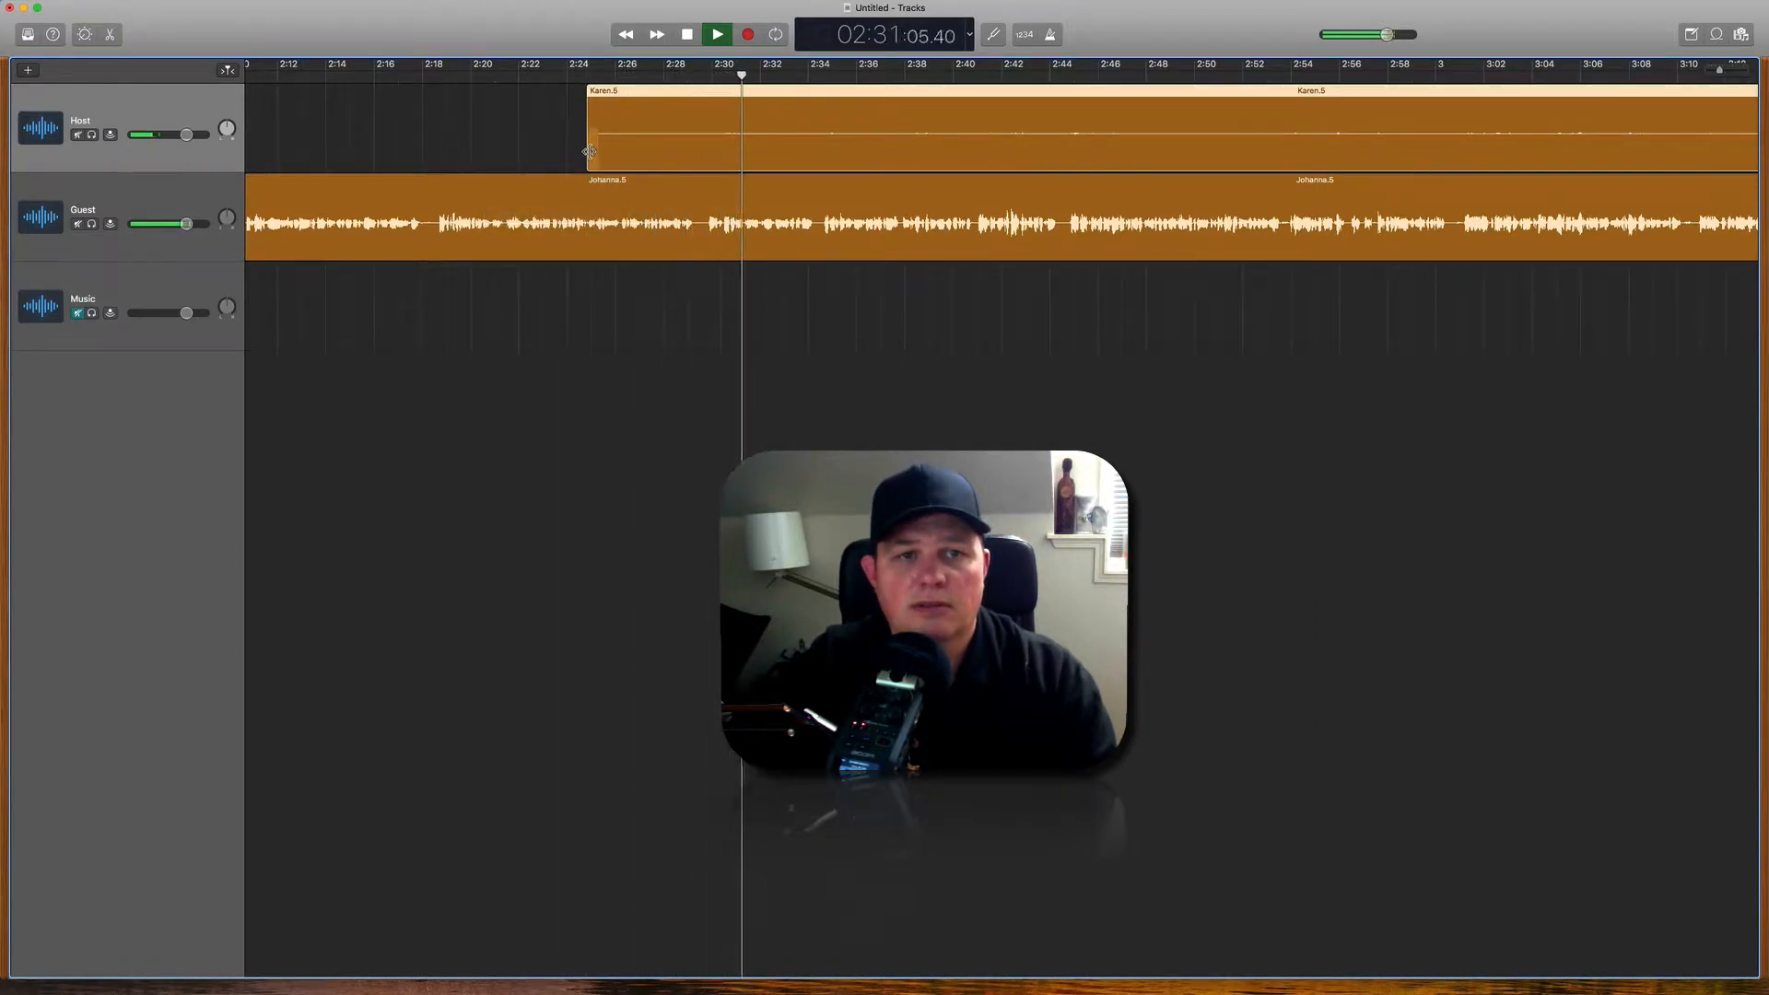
pyautogui.moveTo(589, 153); pyautogui.dragTo(1417, 152)
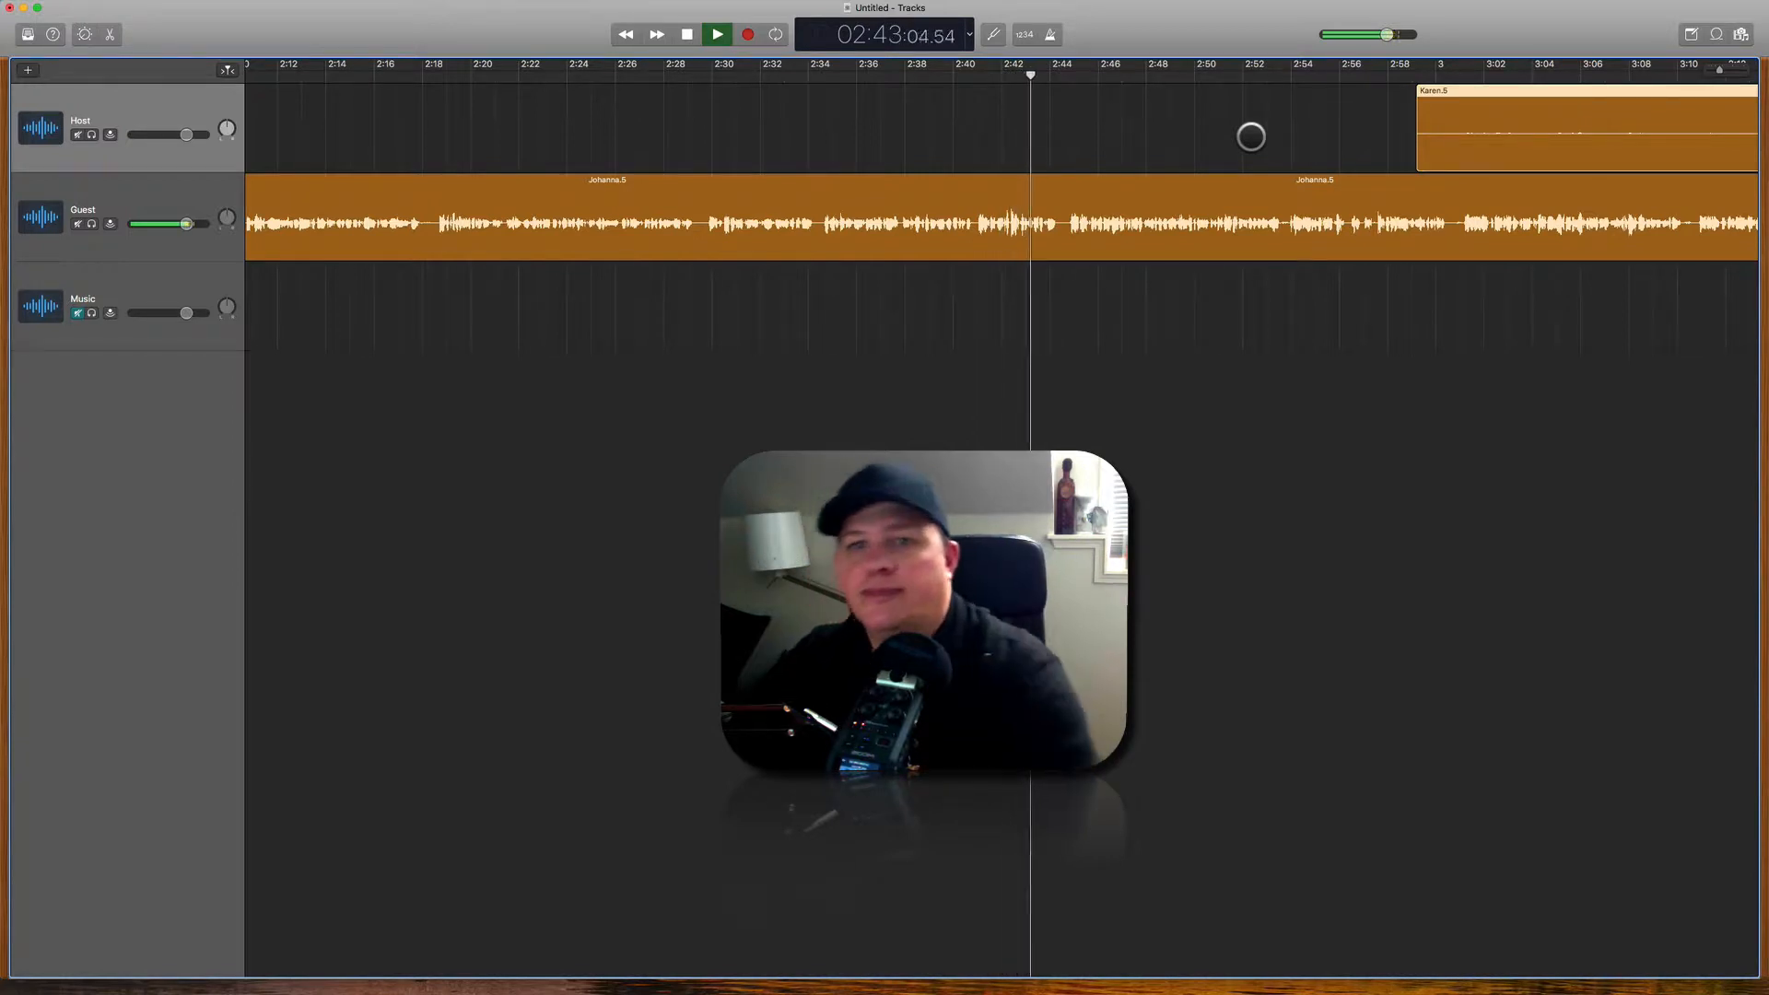
pyautogui.hscroll(8, 1250, 136)
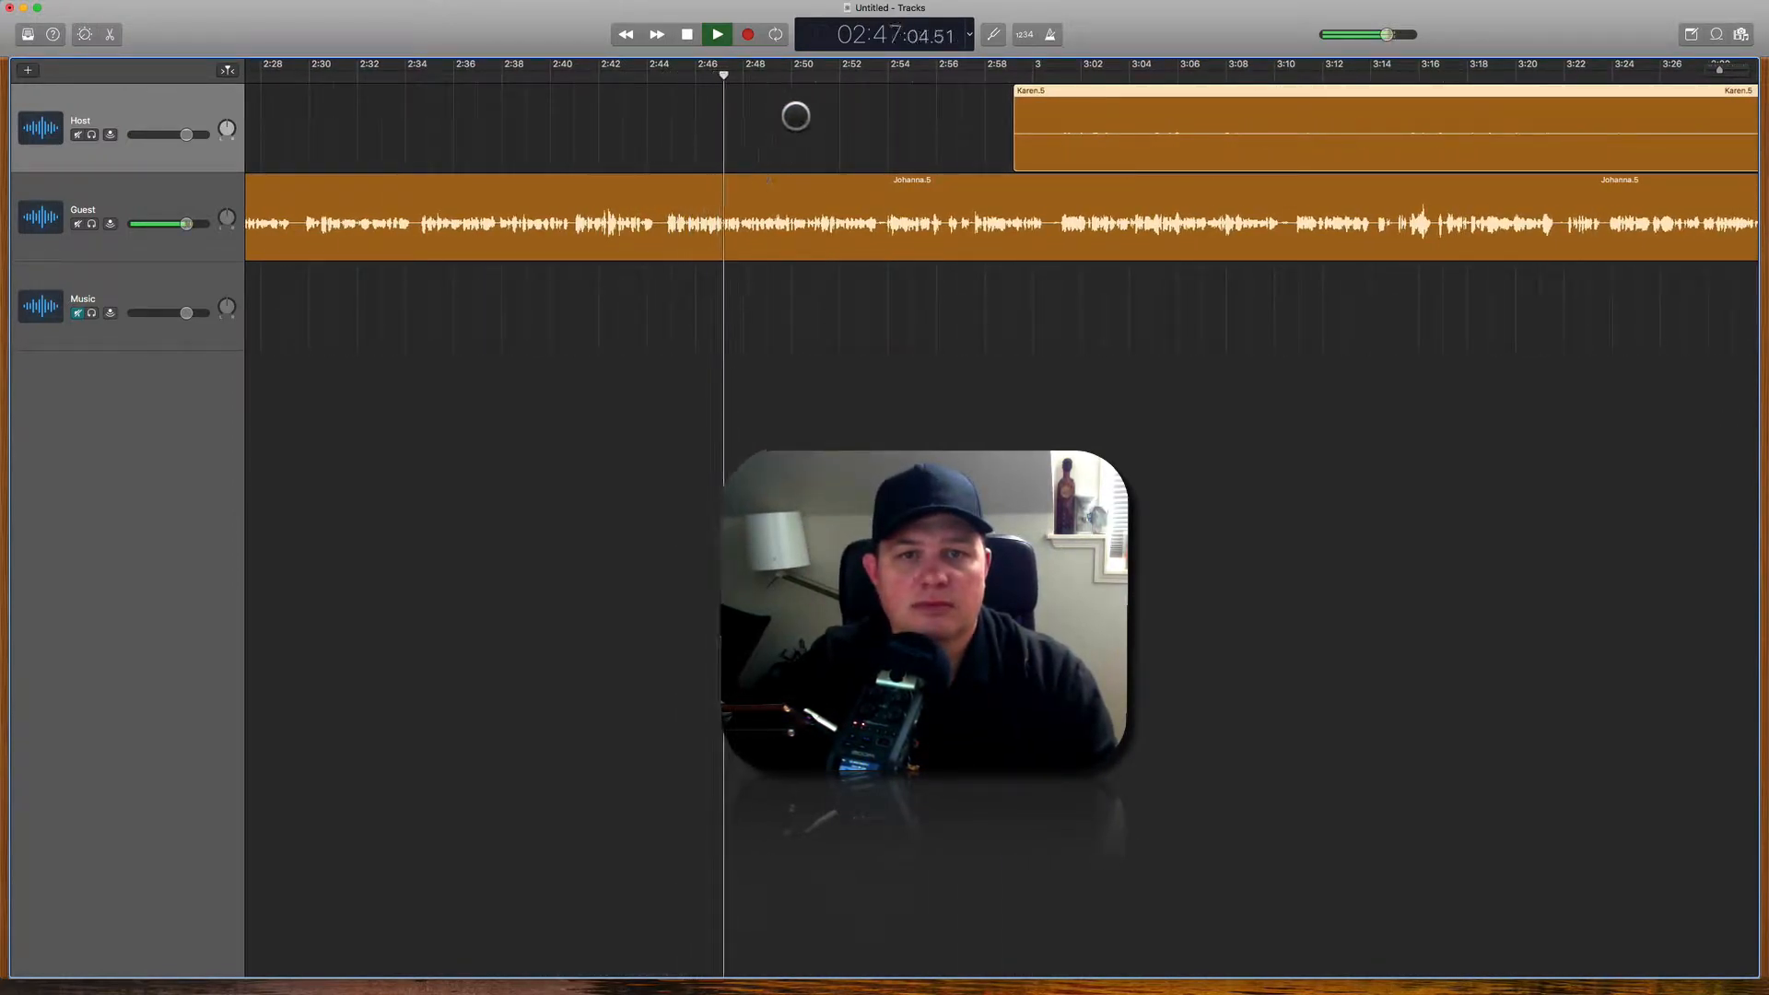
pyautogui.hscroll(5, 813, 143)
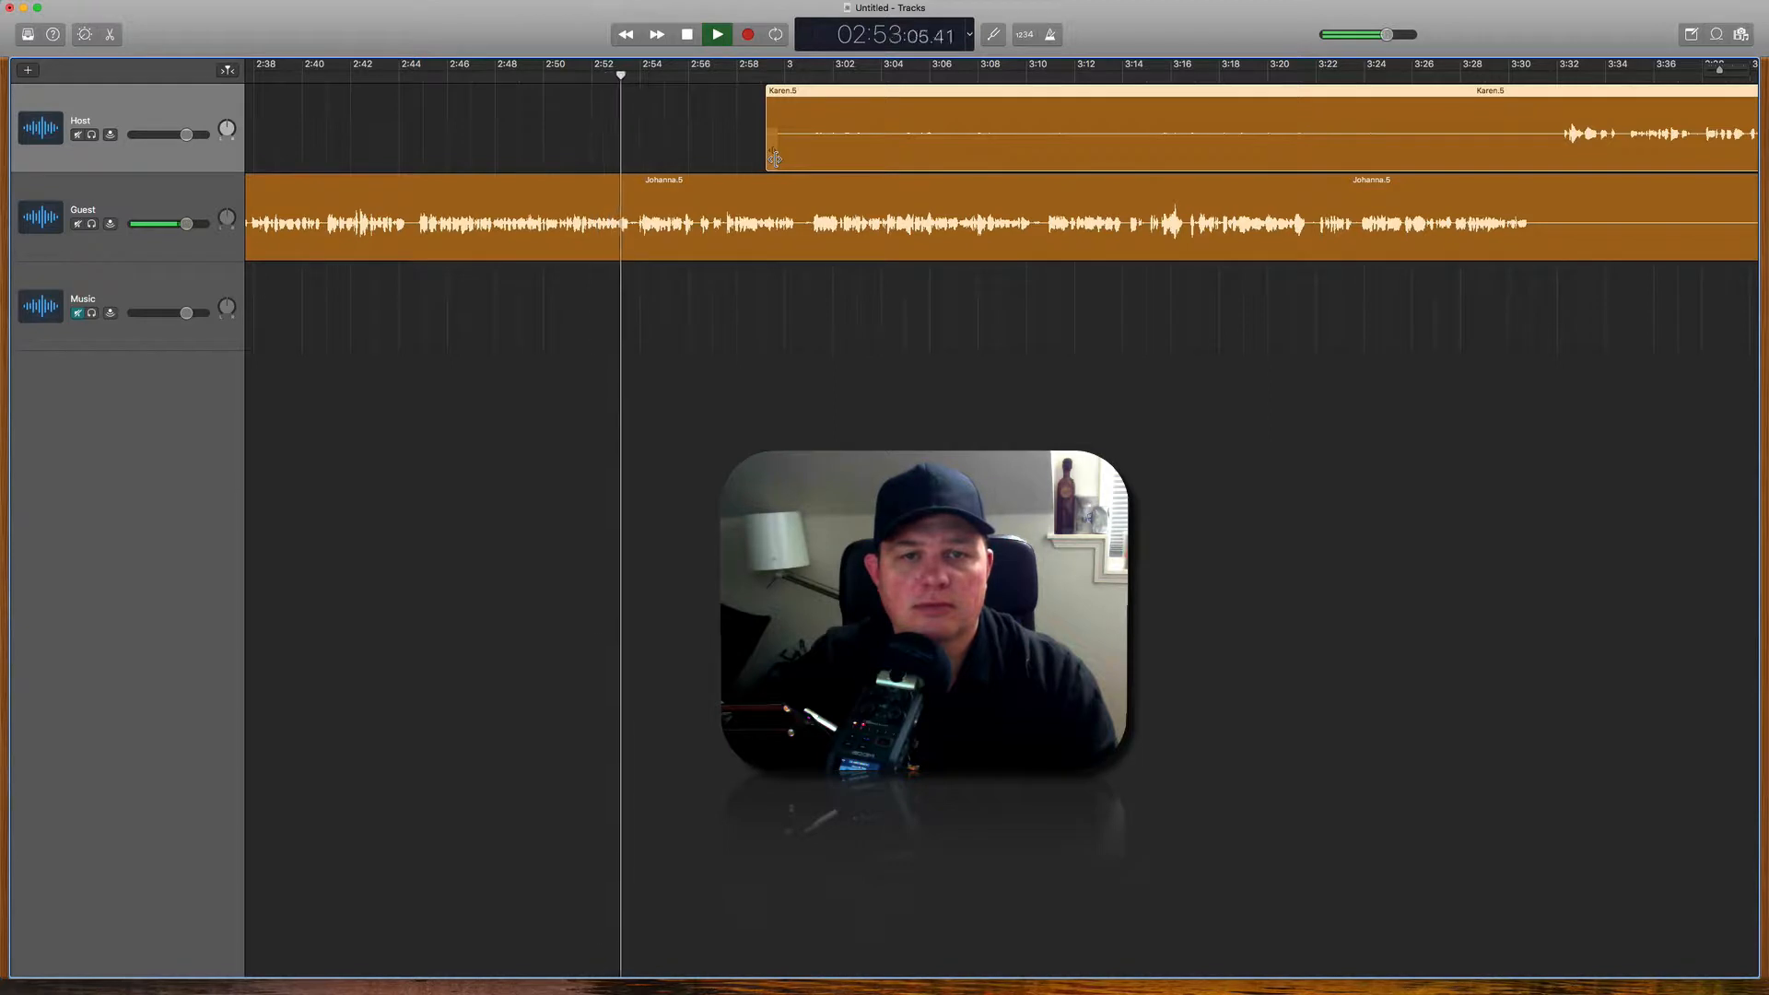
pyautogui.moveTo(775, 159); pyautogui.dragTo(1556, 159)
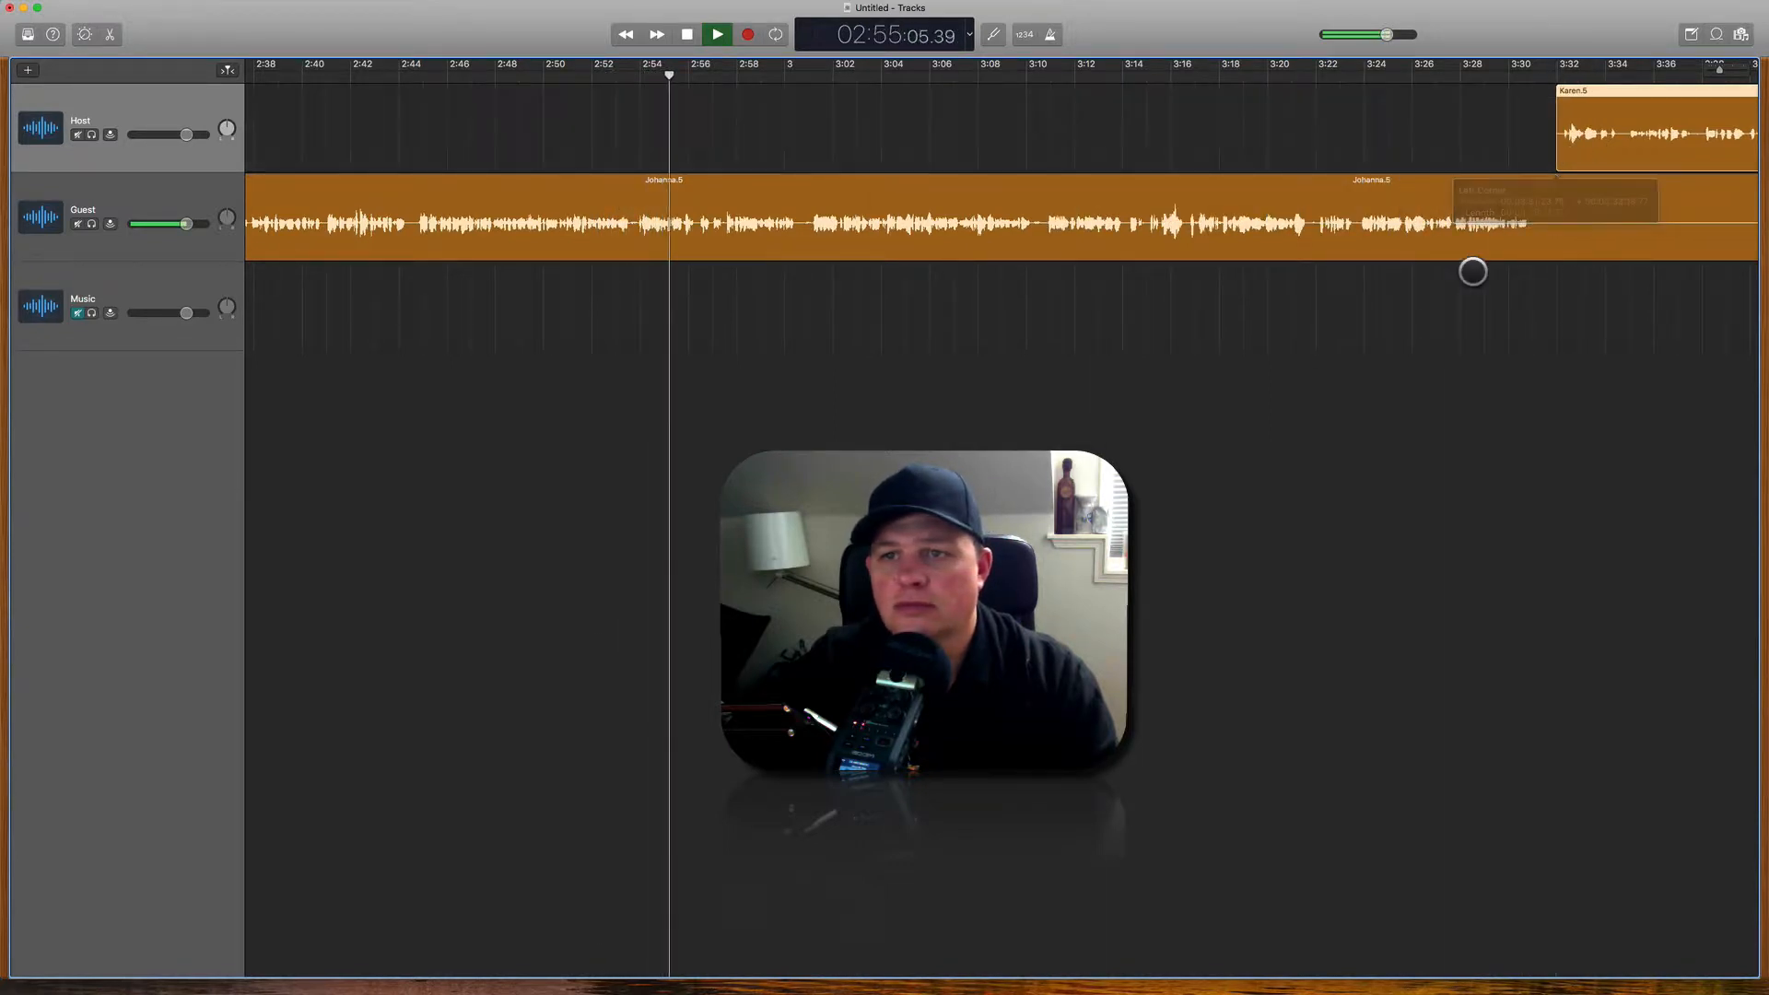
# Step: Split the Guest section at about 3:31, where the speech ends, and trim the following section's start to about 3:37.7
pyautogui.click(1140, 182)
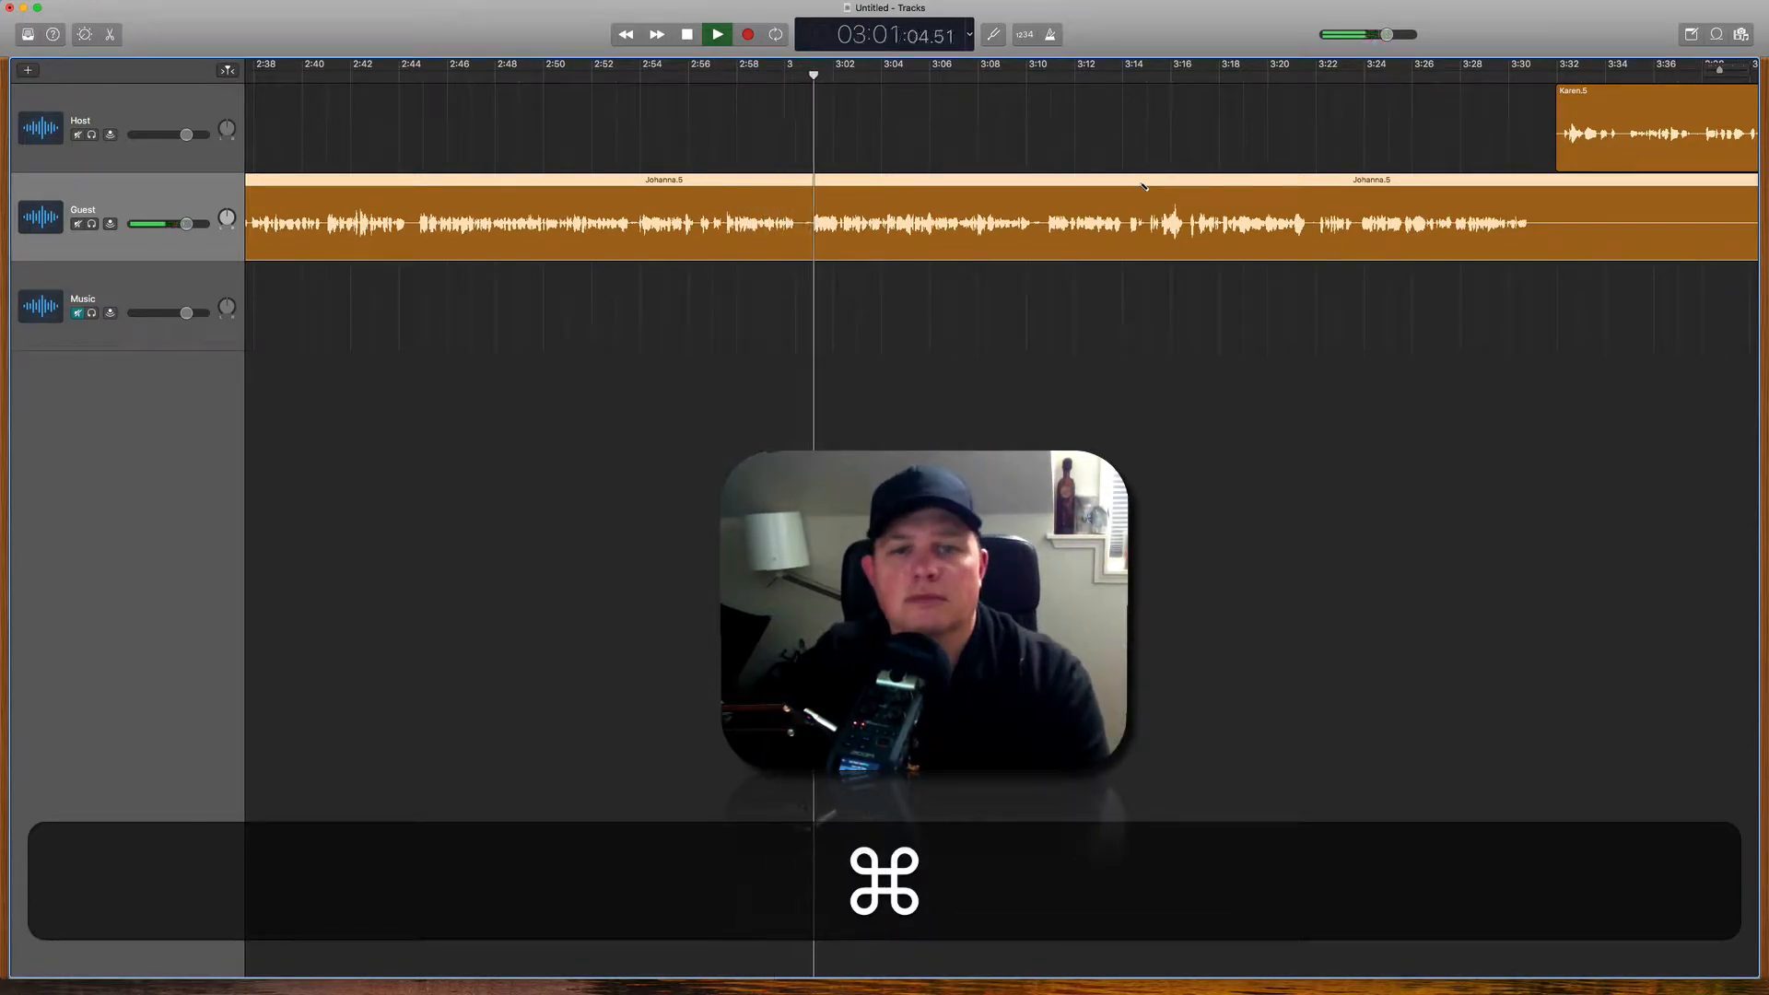
pyautogui.hscroll(3, 1140, 181)
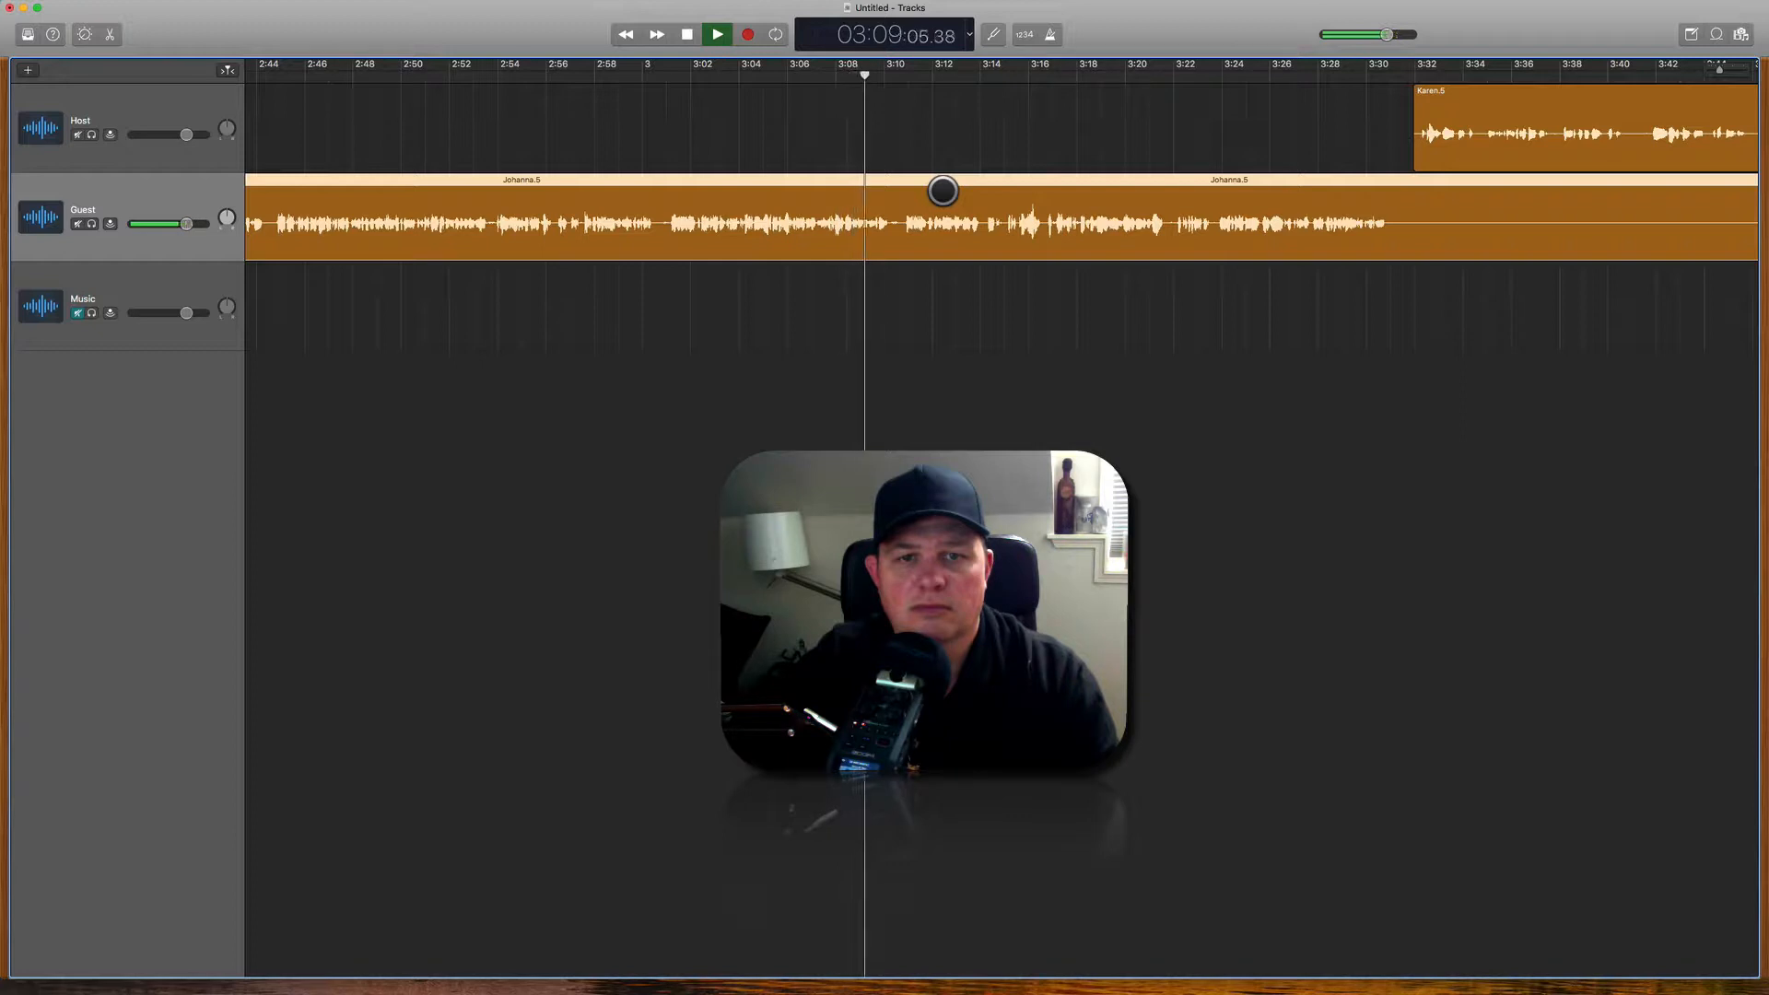
pyautogui.hscroll(2, 942, 190)
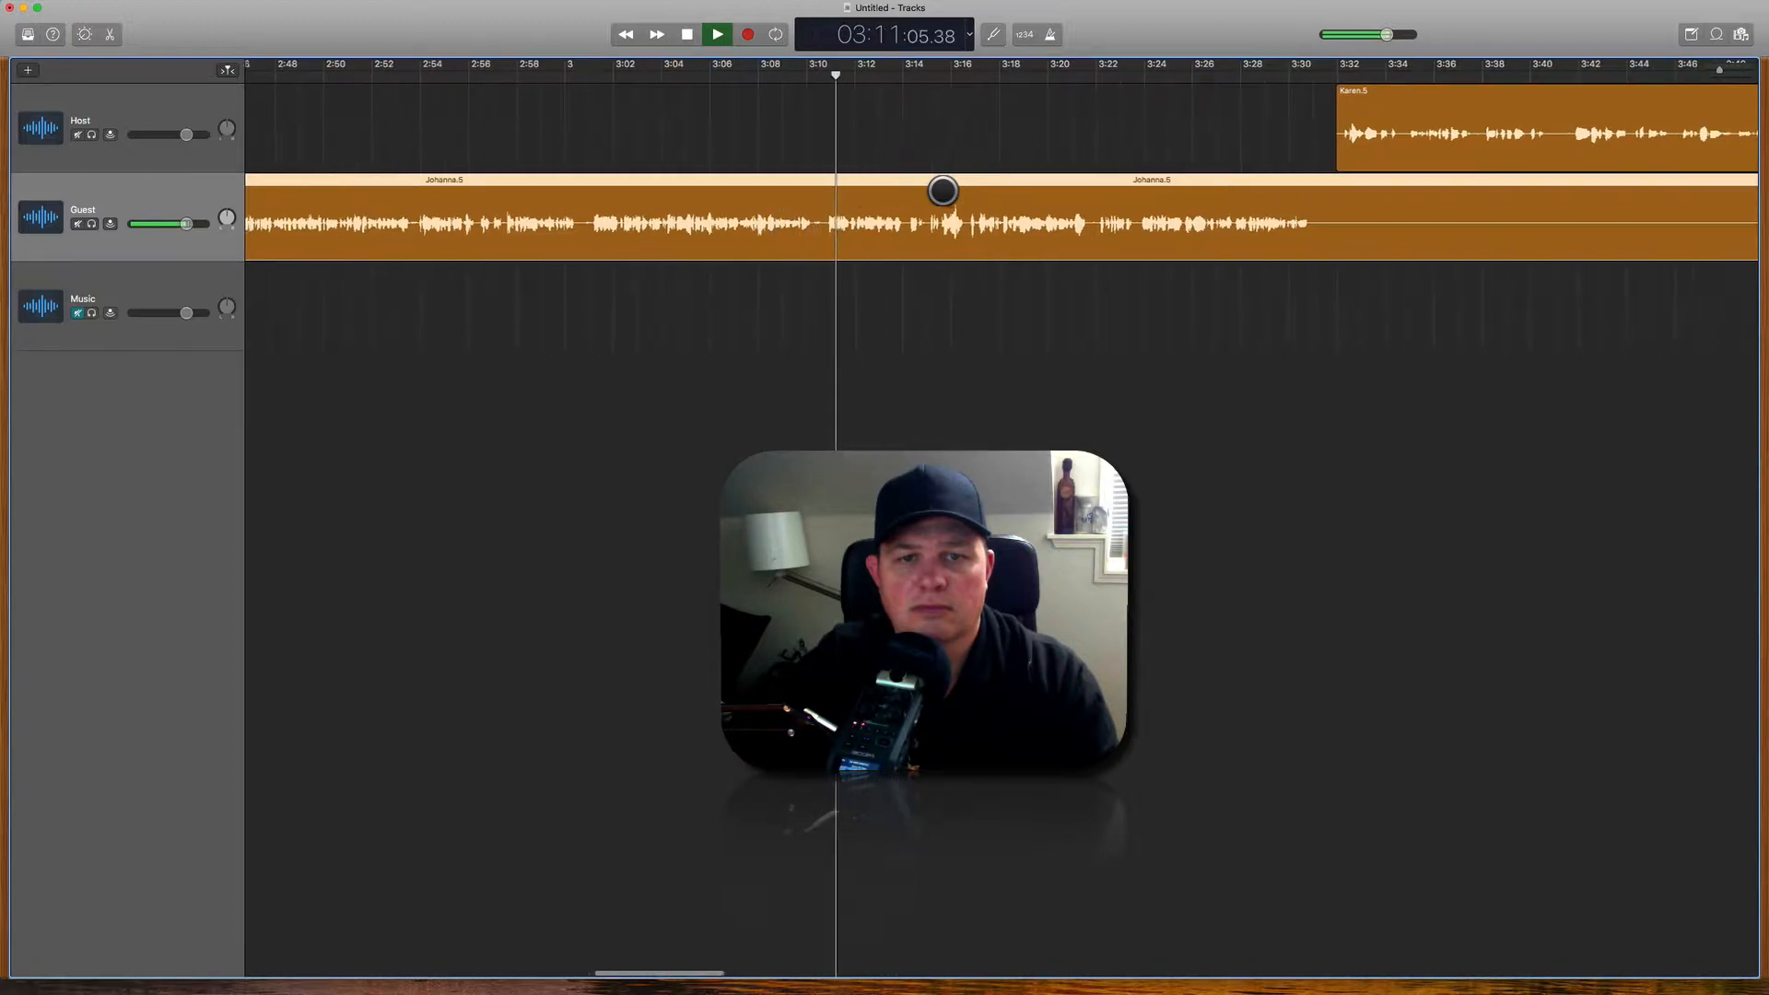
pyautogui.hscroll(2, 942, 191)
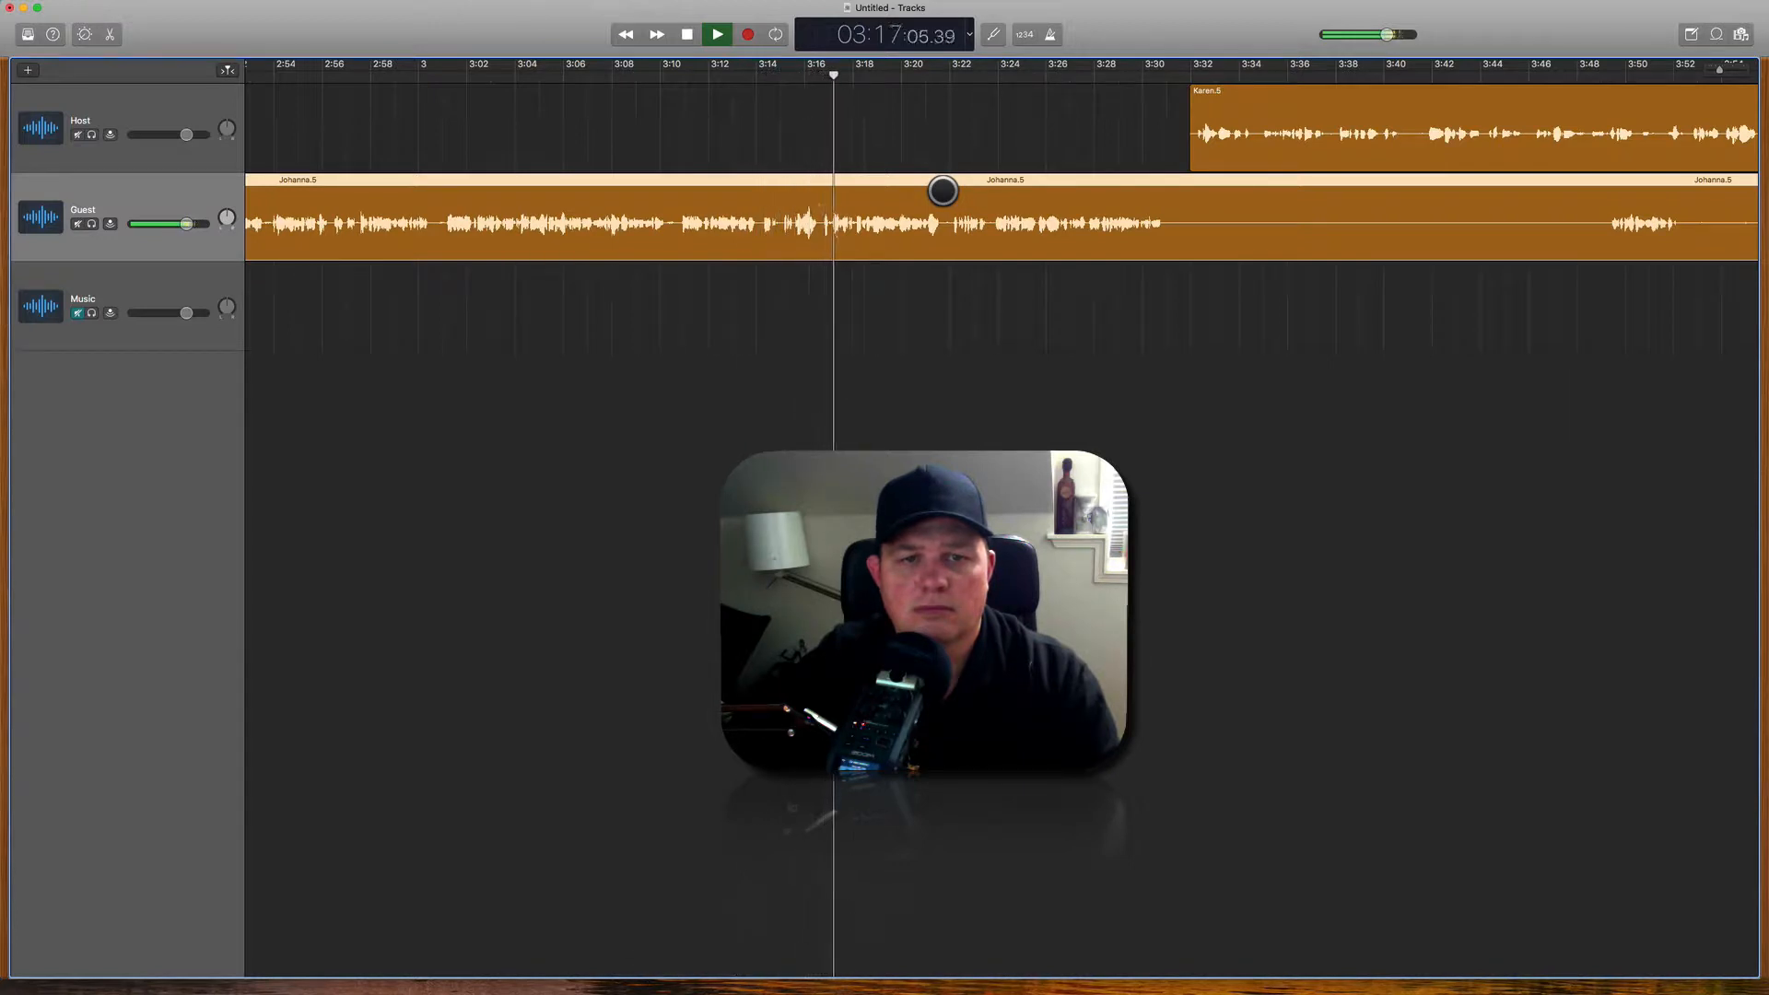
pyautogui.hscroll(4, 942, 191)
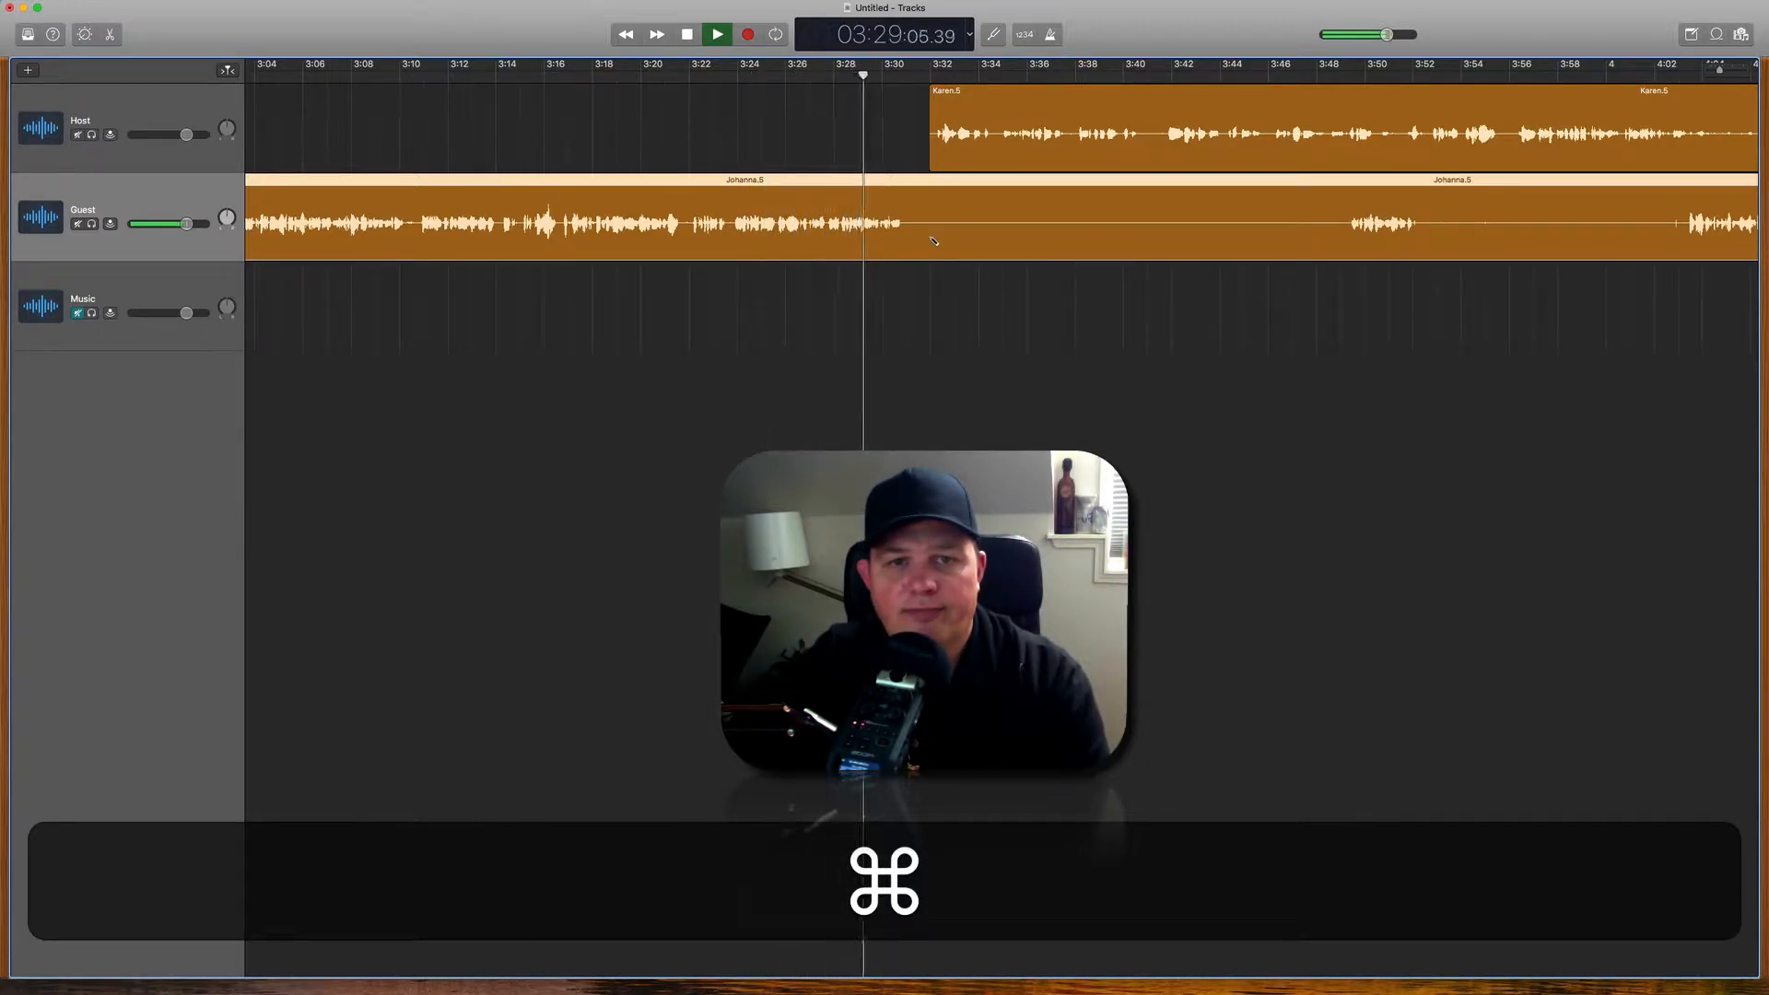
pyautogui.press('super+t')
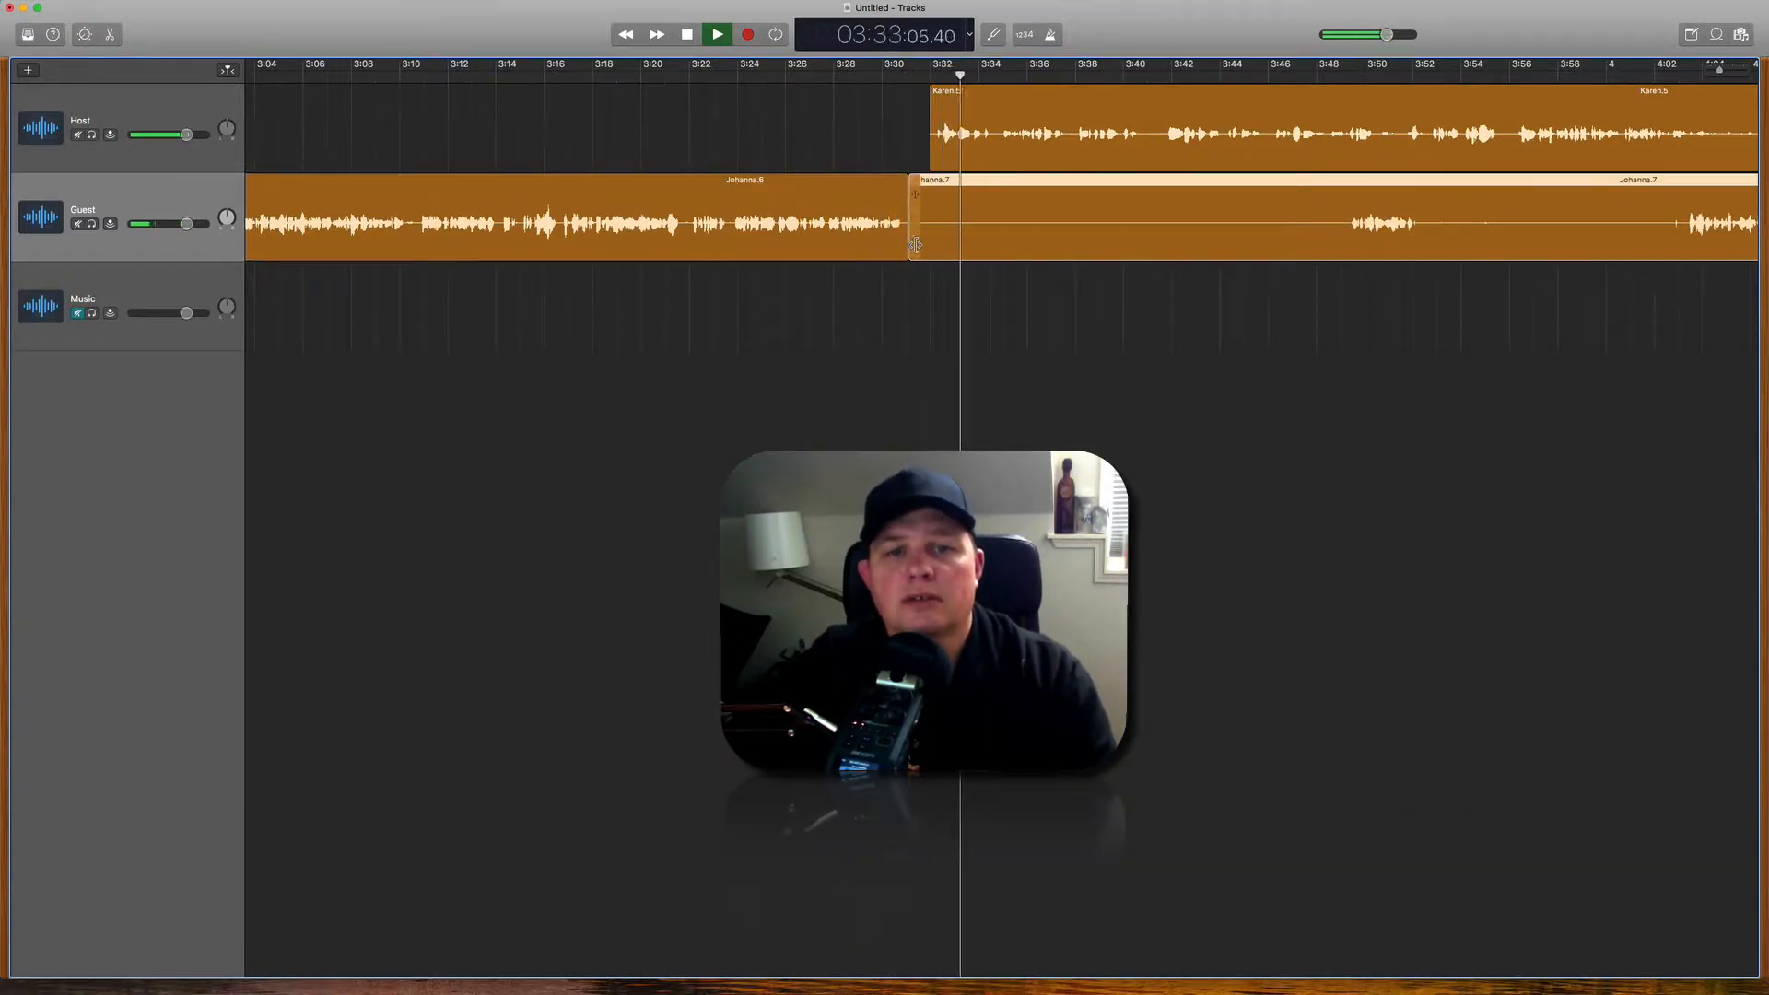
pyautogui.moveTo(915, 244); pyautogui.dragTo(1067, 241)
# Step: Move the third Host section and the following Guest section together to about 3:31.2, against the guest's last words, and replay the transition
pyautogui.press('space')
pyautogui.click(1097, 145)
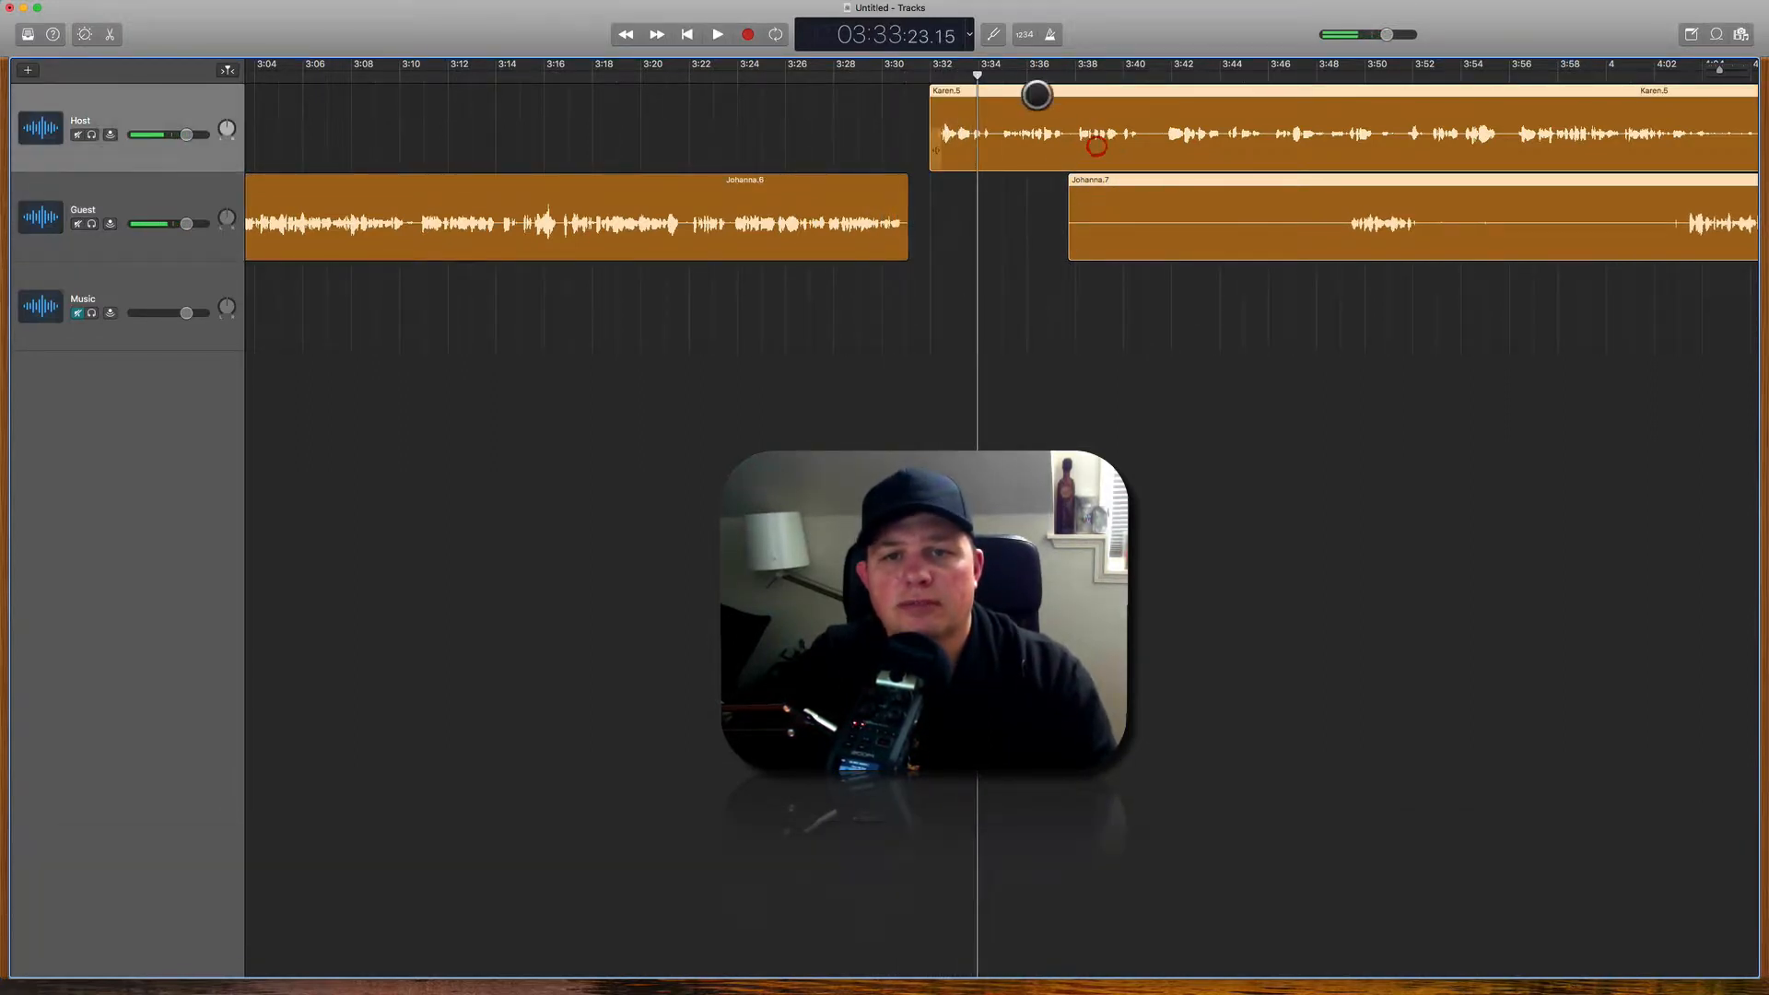
pyautogui.moveTo(1032, 88); pyautogui.dragTo(1012, 83)
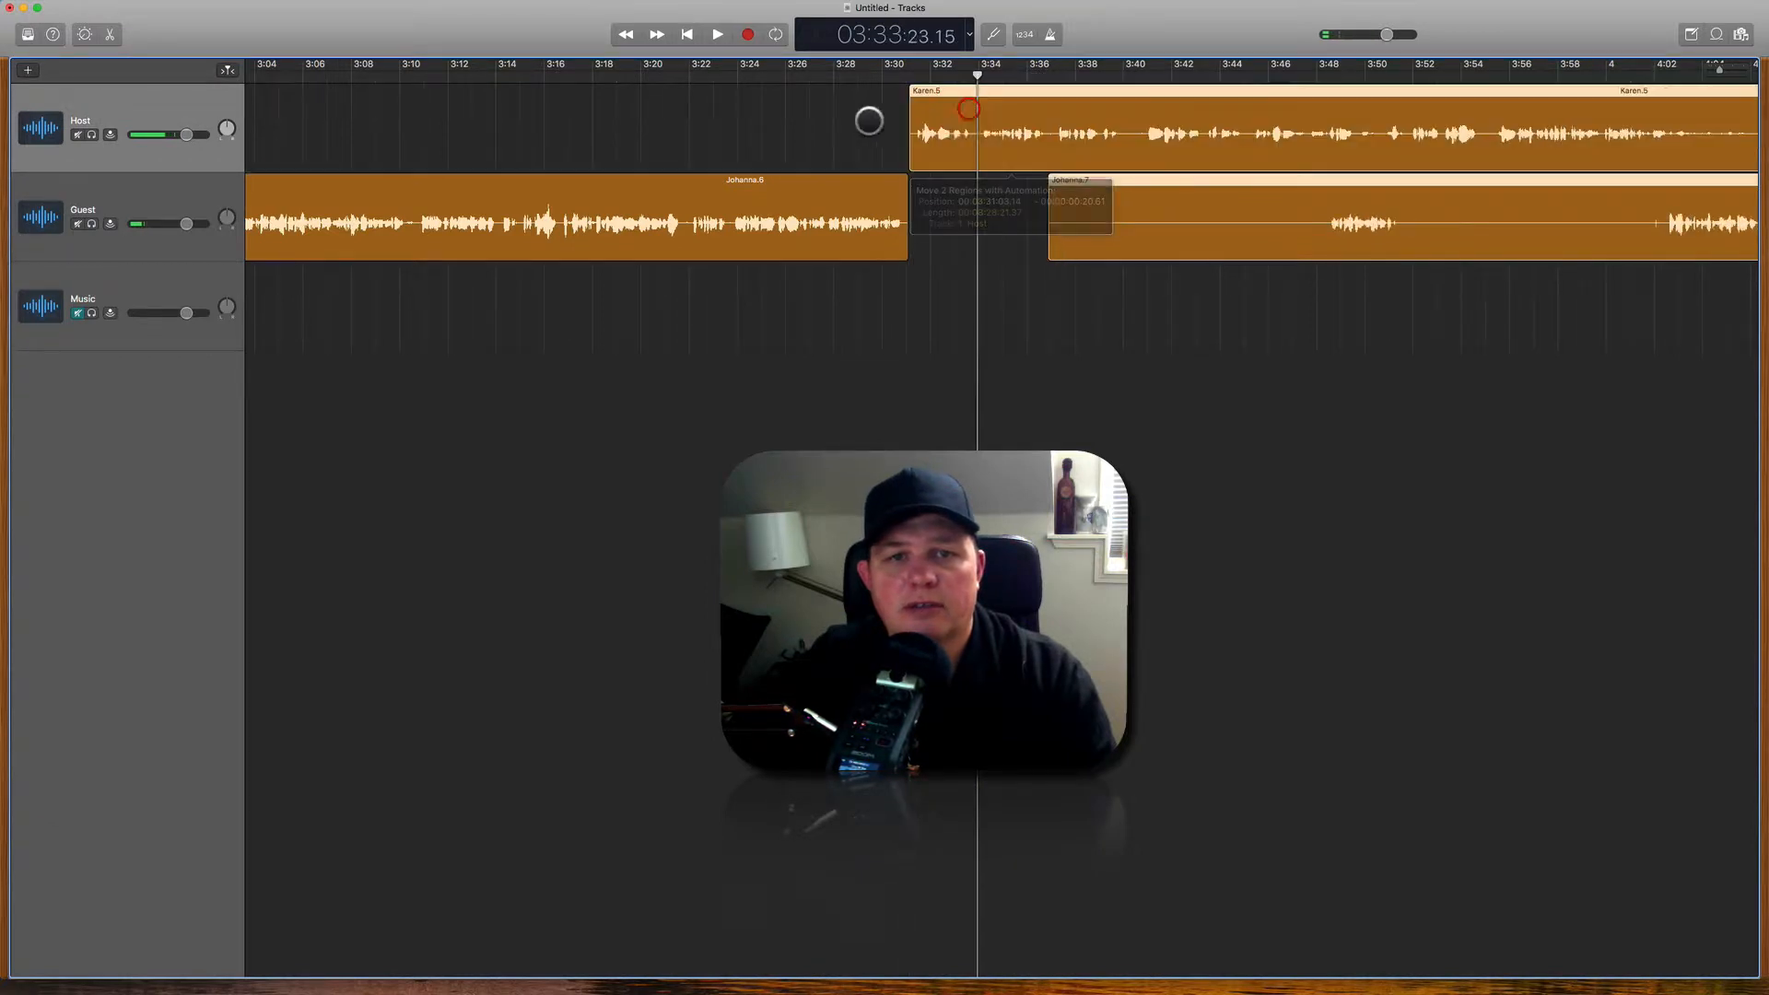
pyautogui.press('space')
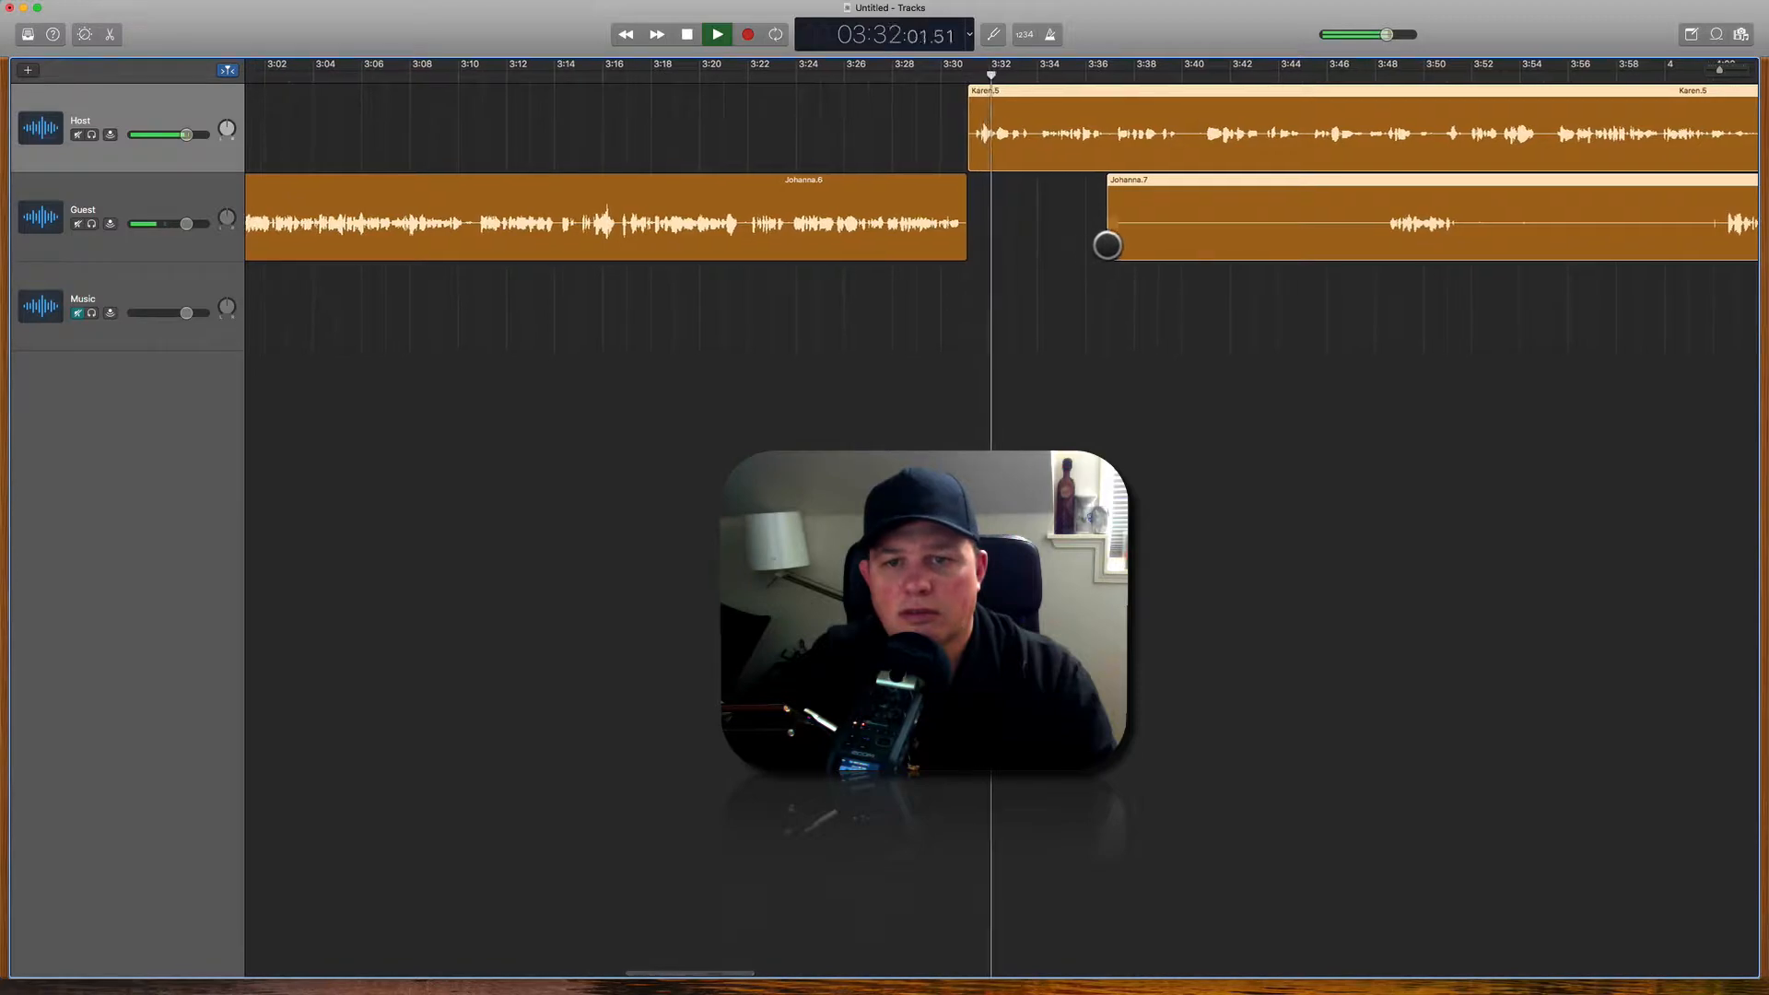
# Step: Isolate the guest's short interjection from about 3:48 to 3:52 and trim the following Guest section's start to about 4:02.5
pyautogui.hscroll(4, 1107, 245)
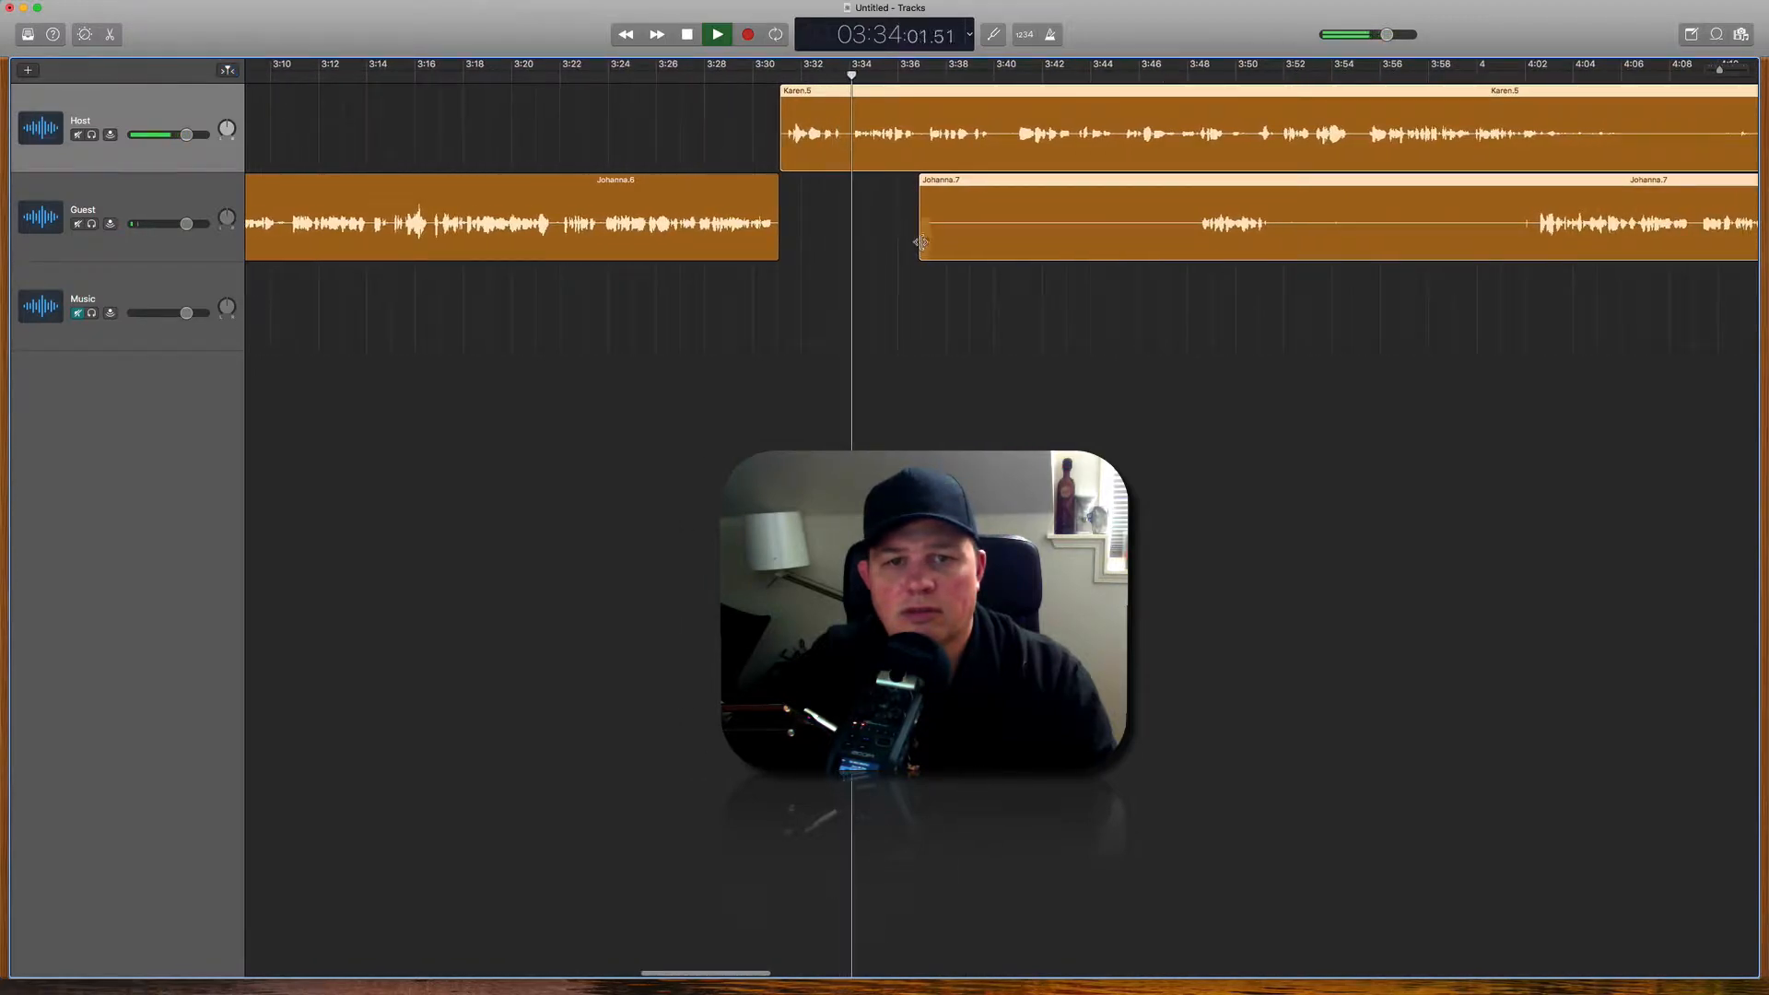
pyautogui.moveTo(932, 243); pyautogui.dragTo(1197, 256)
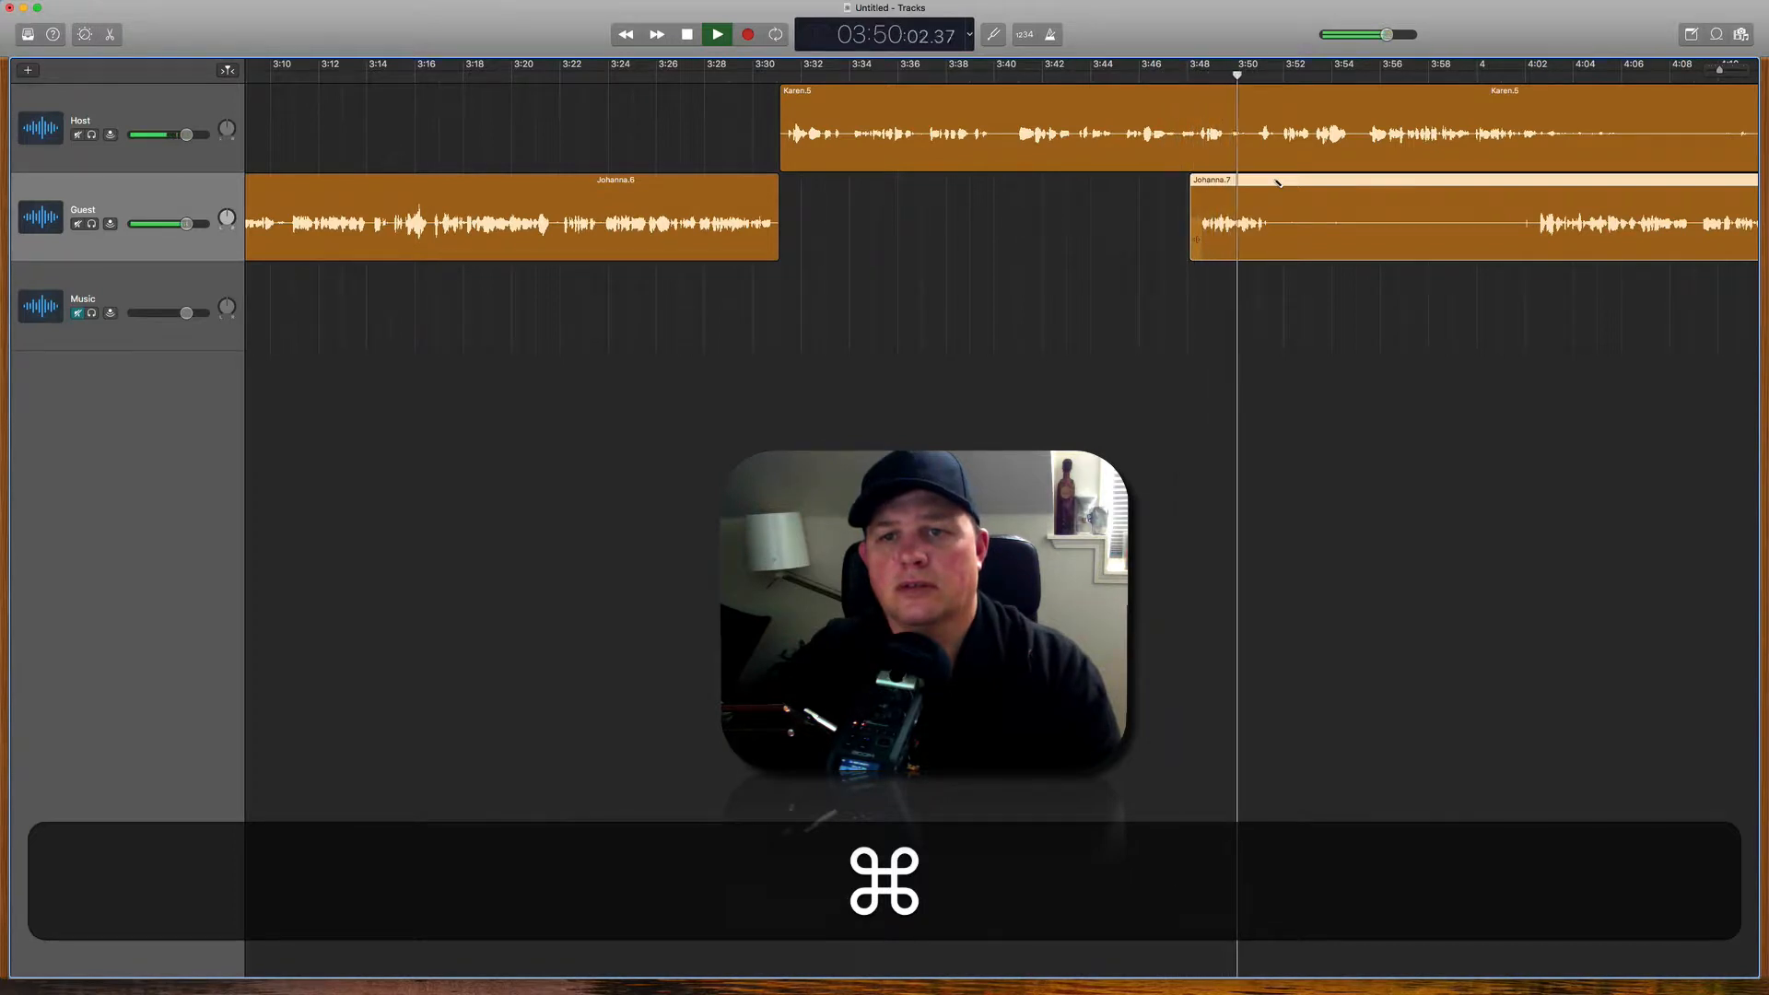
pyautogui.press('super+t')
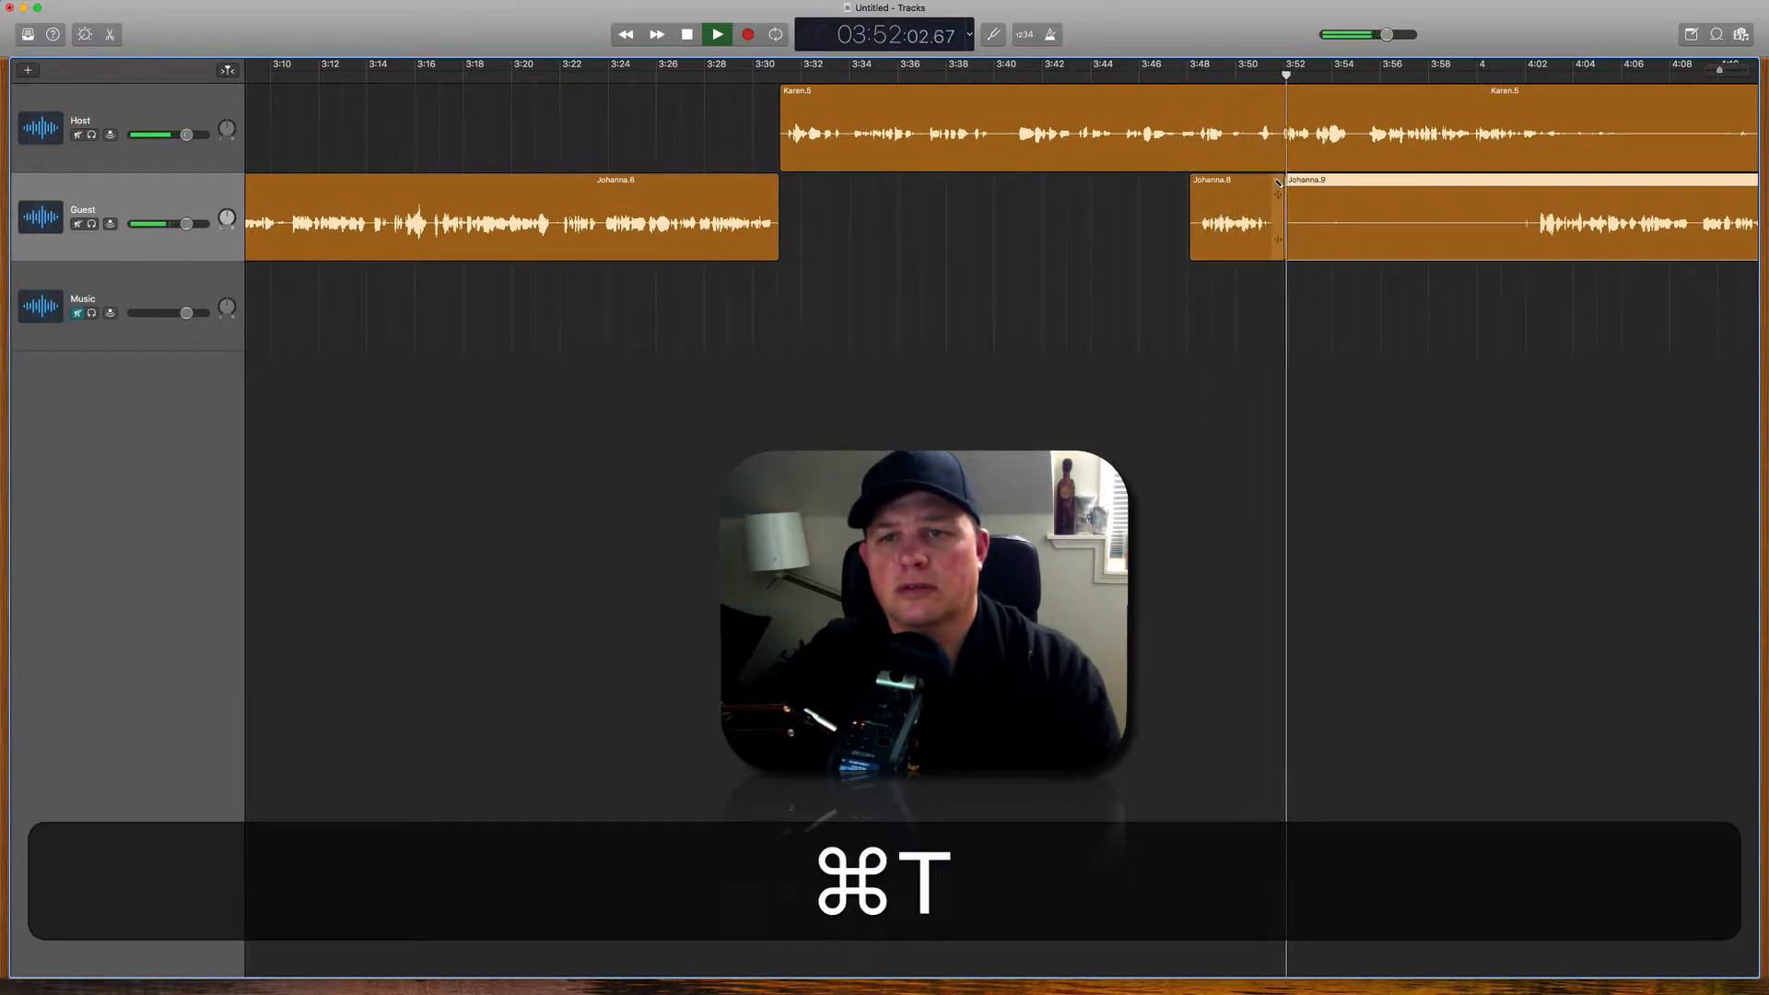
pyautogui.moveTo(1279, 243); pyautogui.dragTo(1538, 245)
# Step: Split the third Host section at about 4:03.6 and pull the first part's end back to about 4:03.3
pyautogui.click(1454, 150)
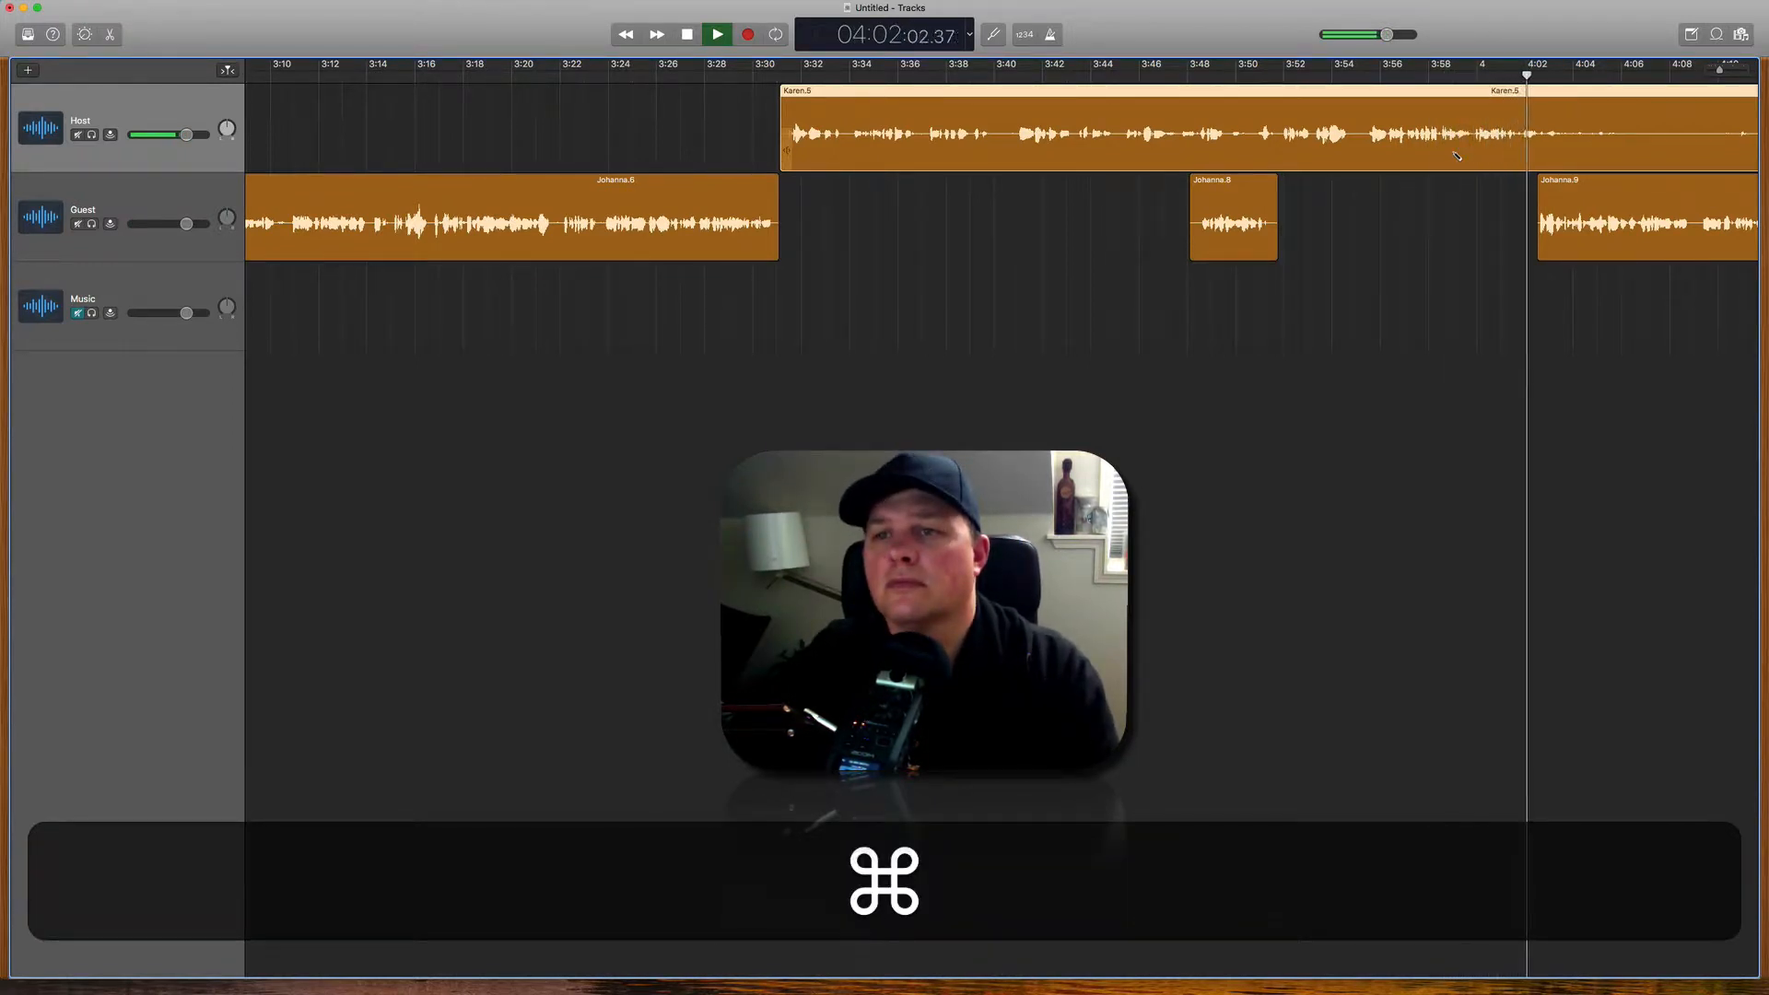
pyautogui.press('super+t')
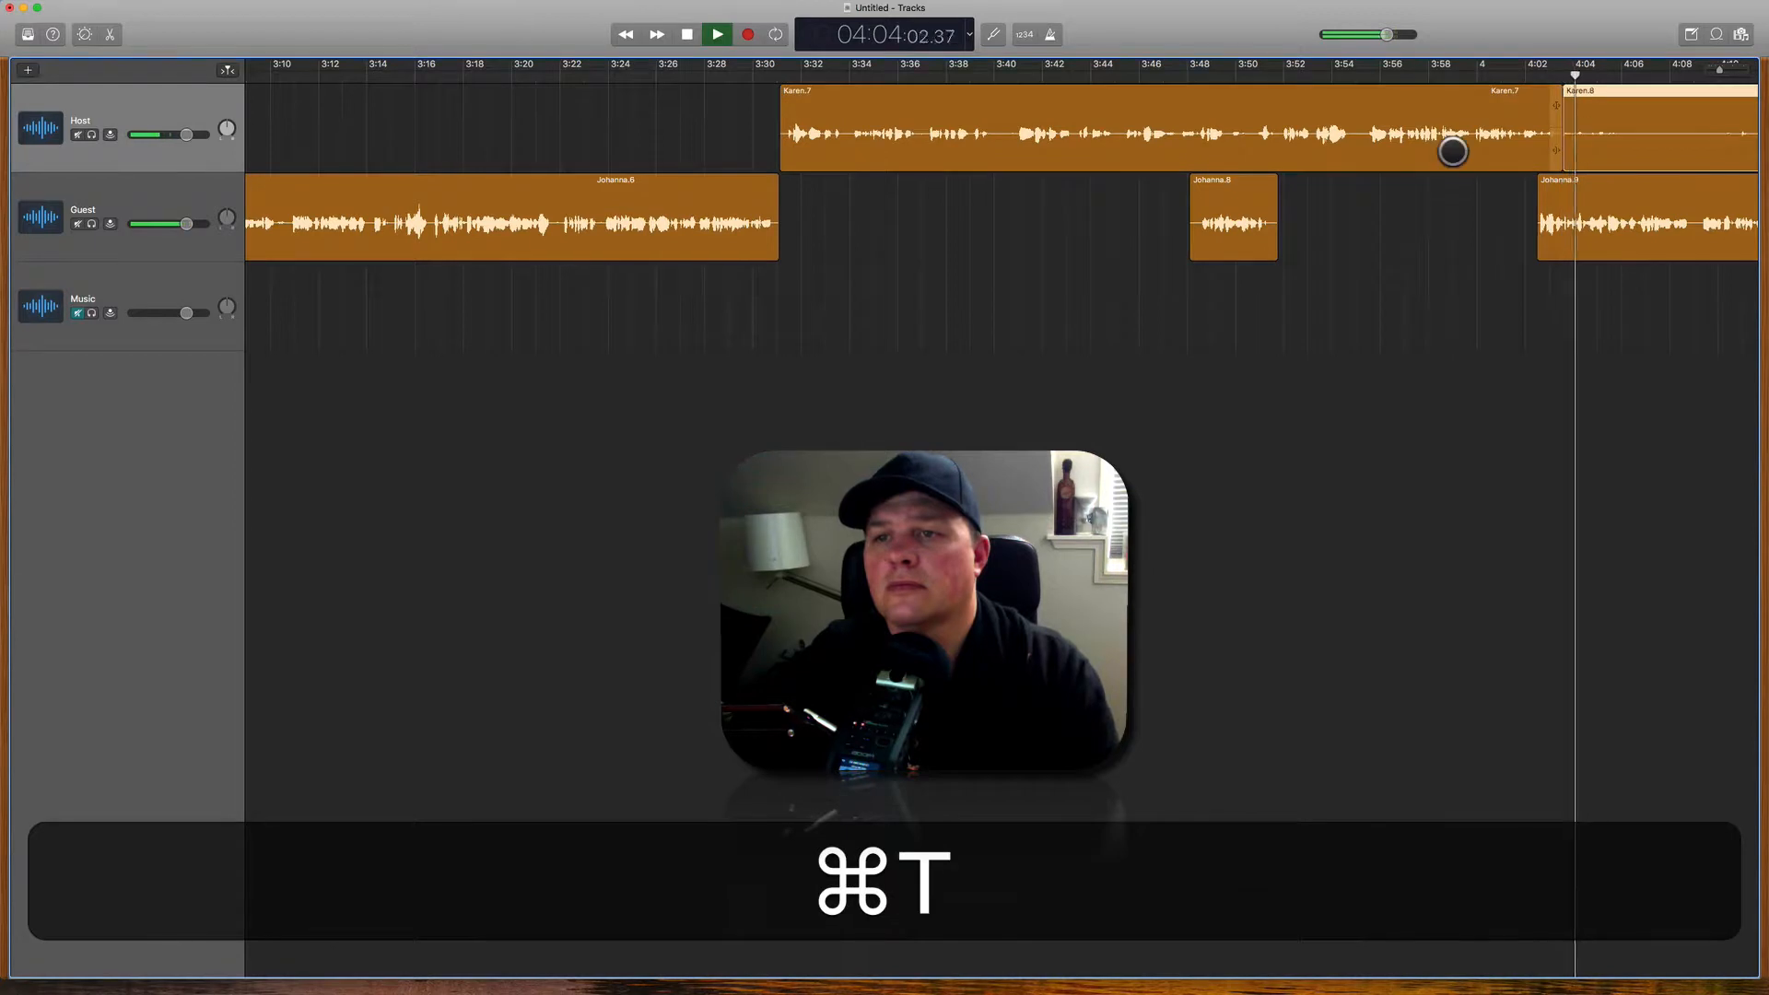
pyautogui.moveTo(1558, 159); pyautogui.dragTo(1548, 160)
# Step: Replay the transition from about 4:00 and trim the Host section's end to about 4:02.7, right where the guest begins
pyautogui.press('space')
pyautogui.press('space')
pyautogui.click(1483, 76)
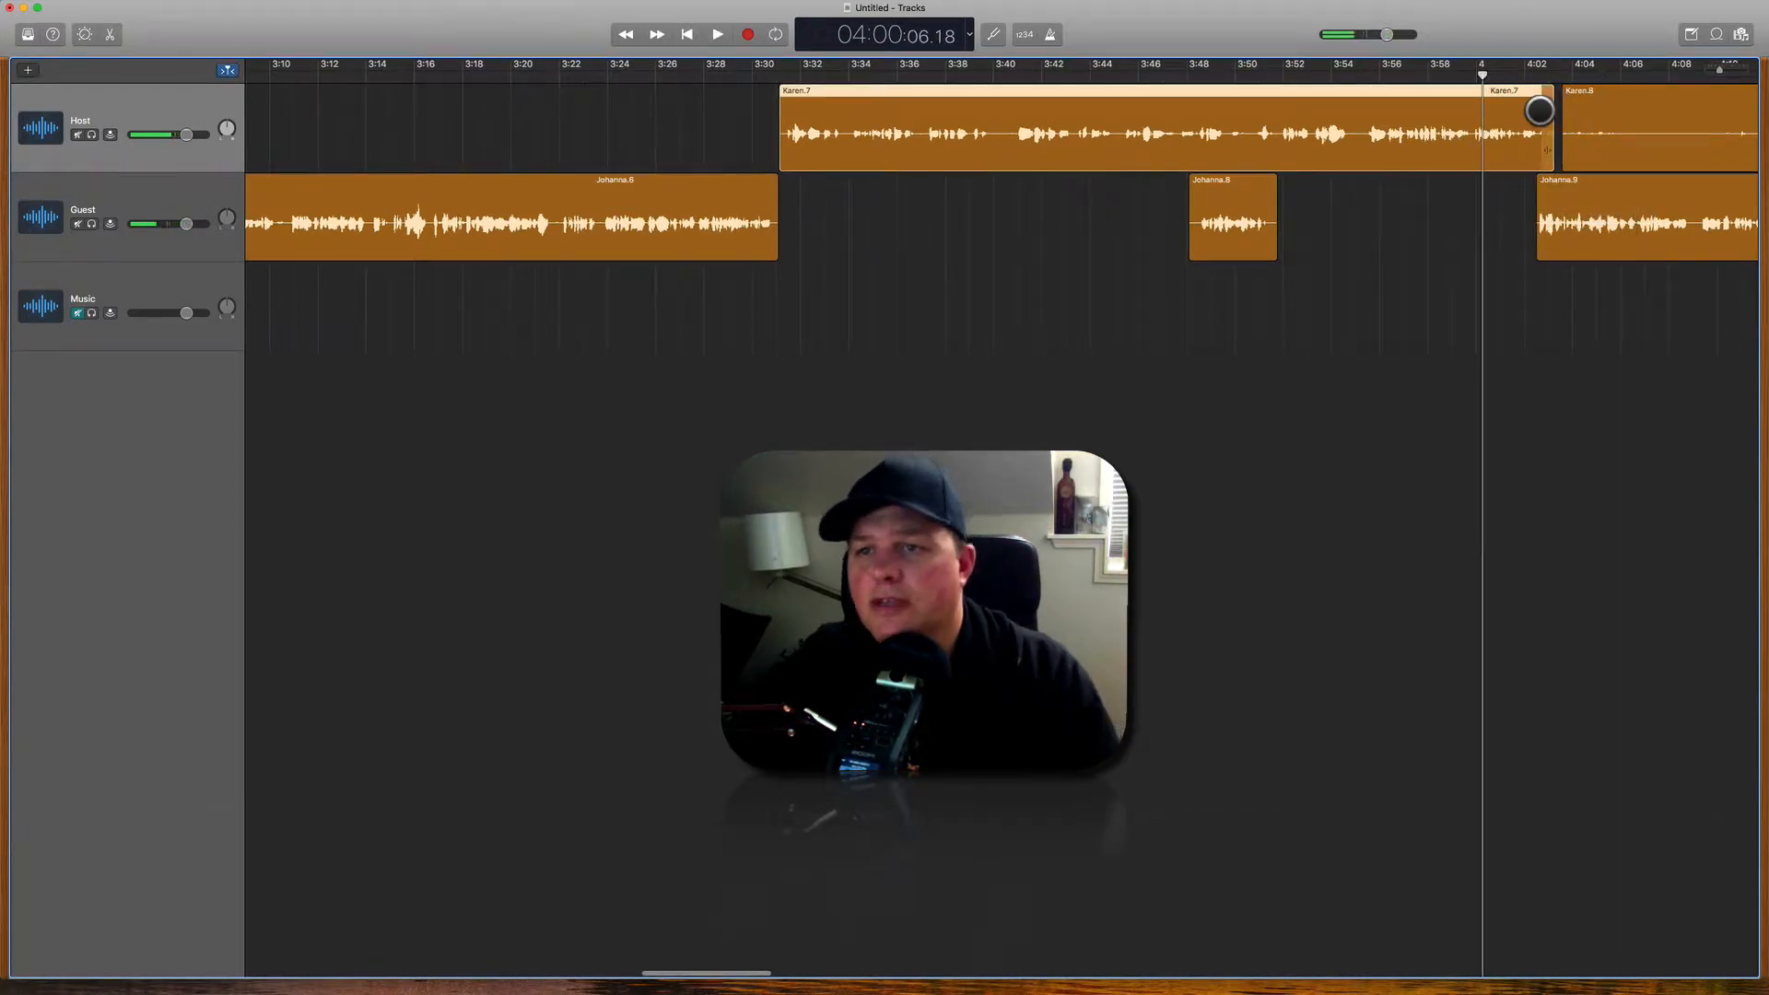
pyautogui.scroll(10, 1540, 111)
pyautogui.hscroll(6, 1540, 111)
pyautogui.hscroll(3, 1540, 111)
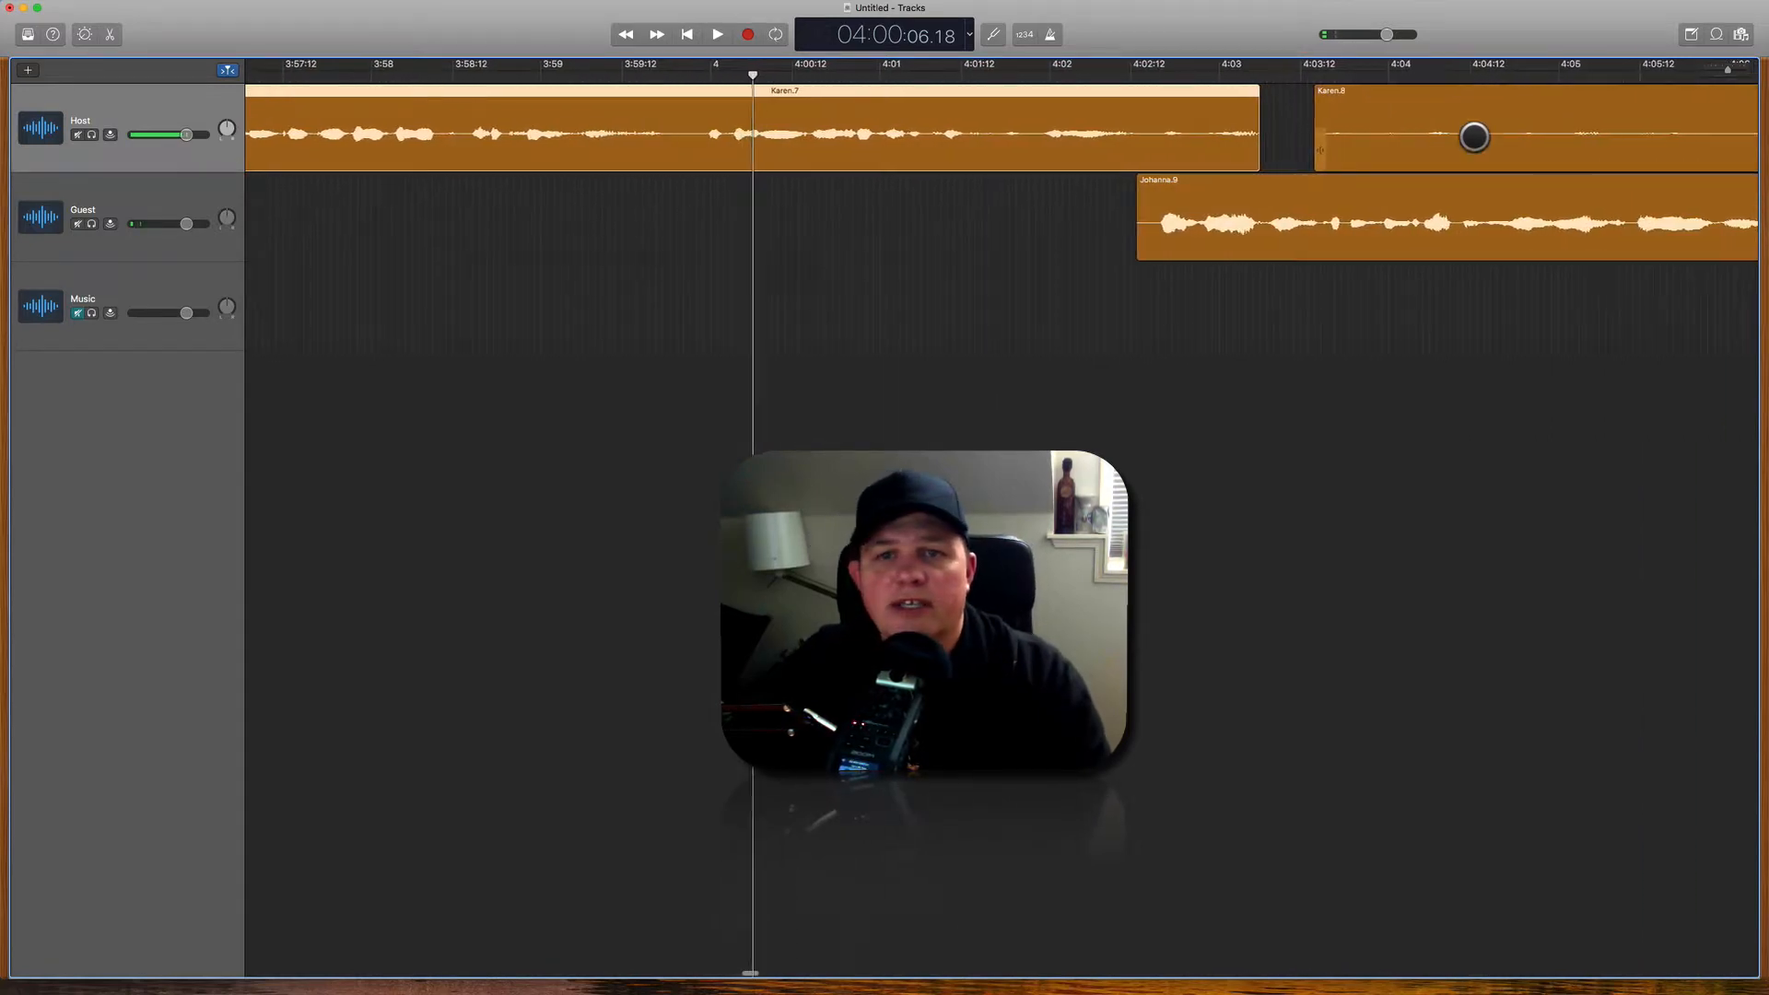
pyautogui.press('space')
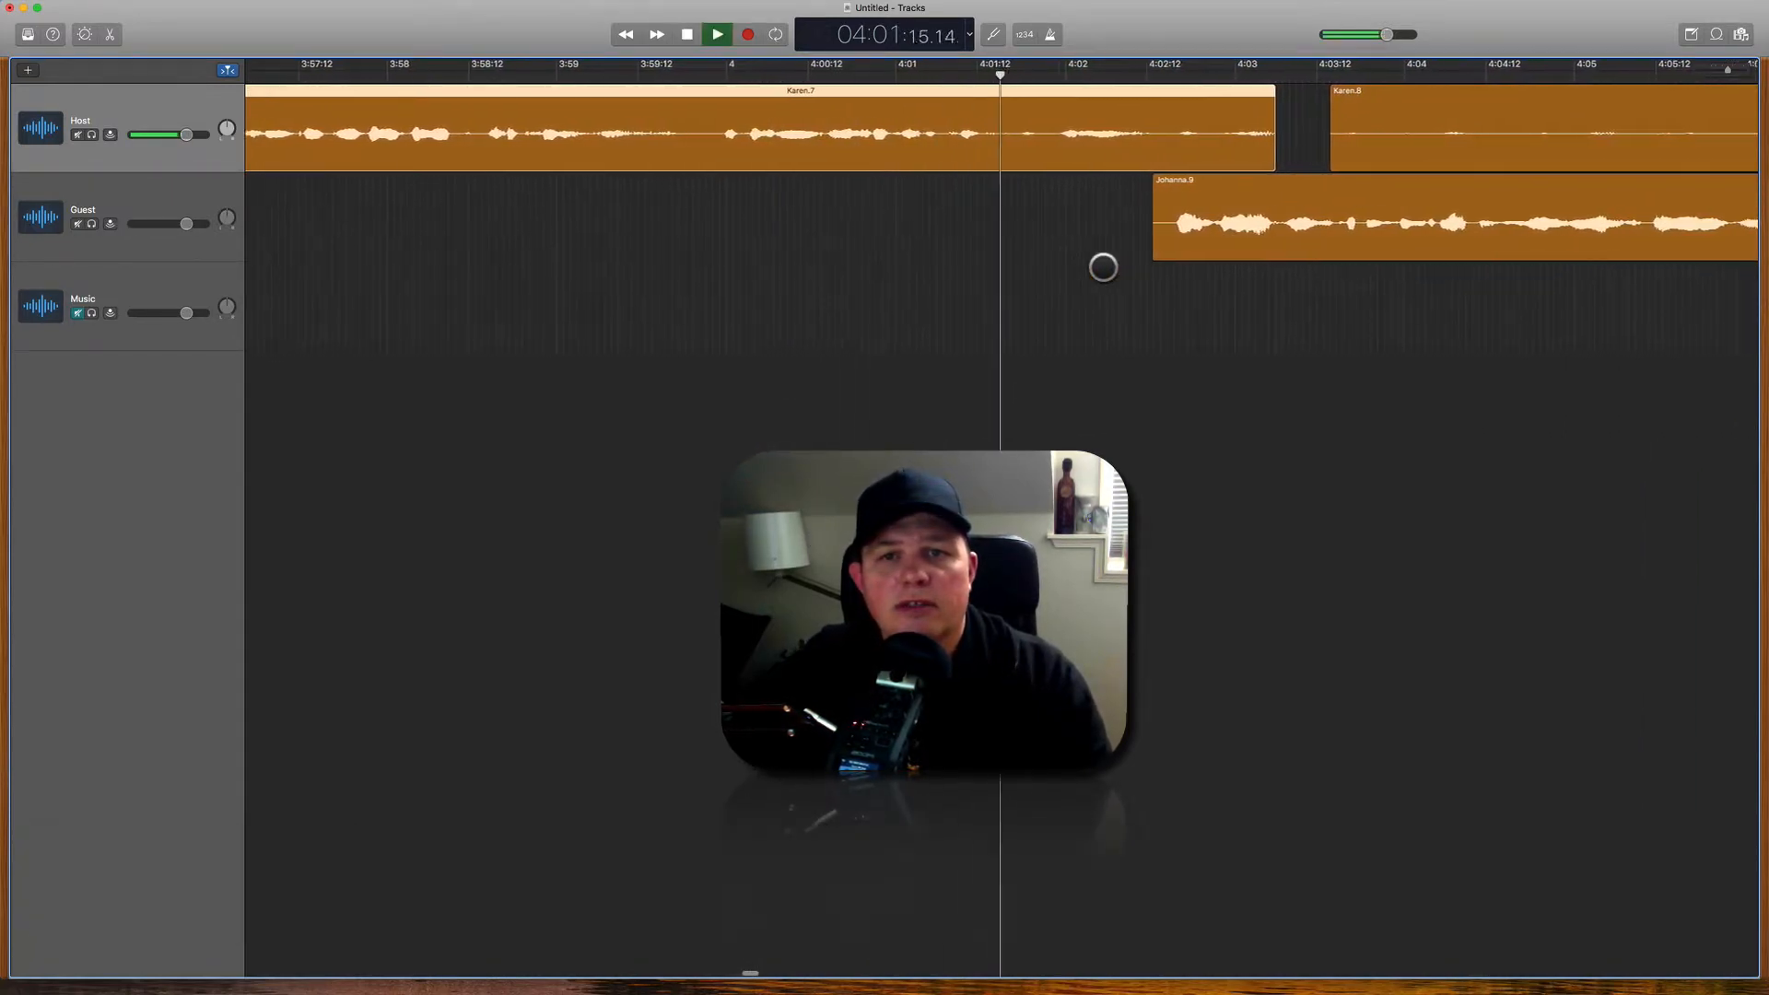
pyautogui.press('space')
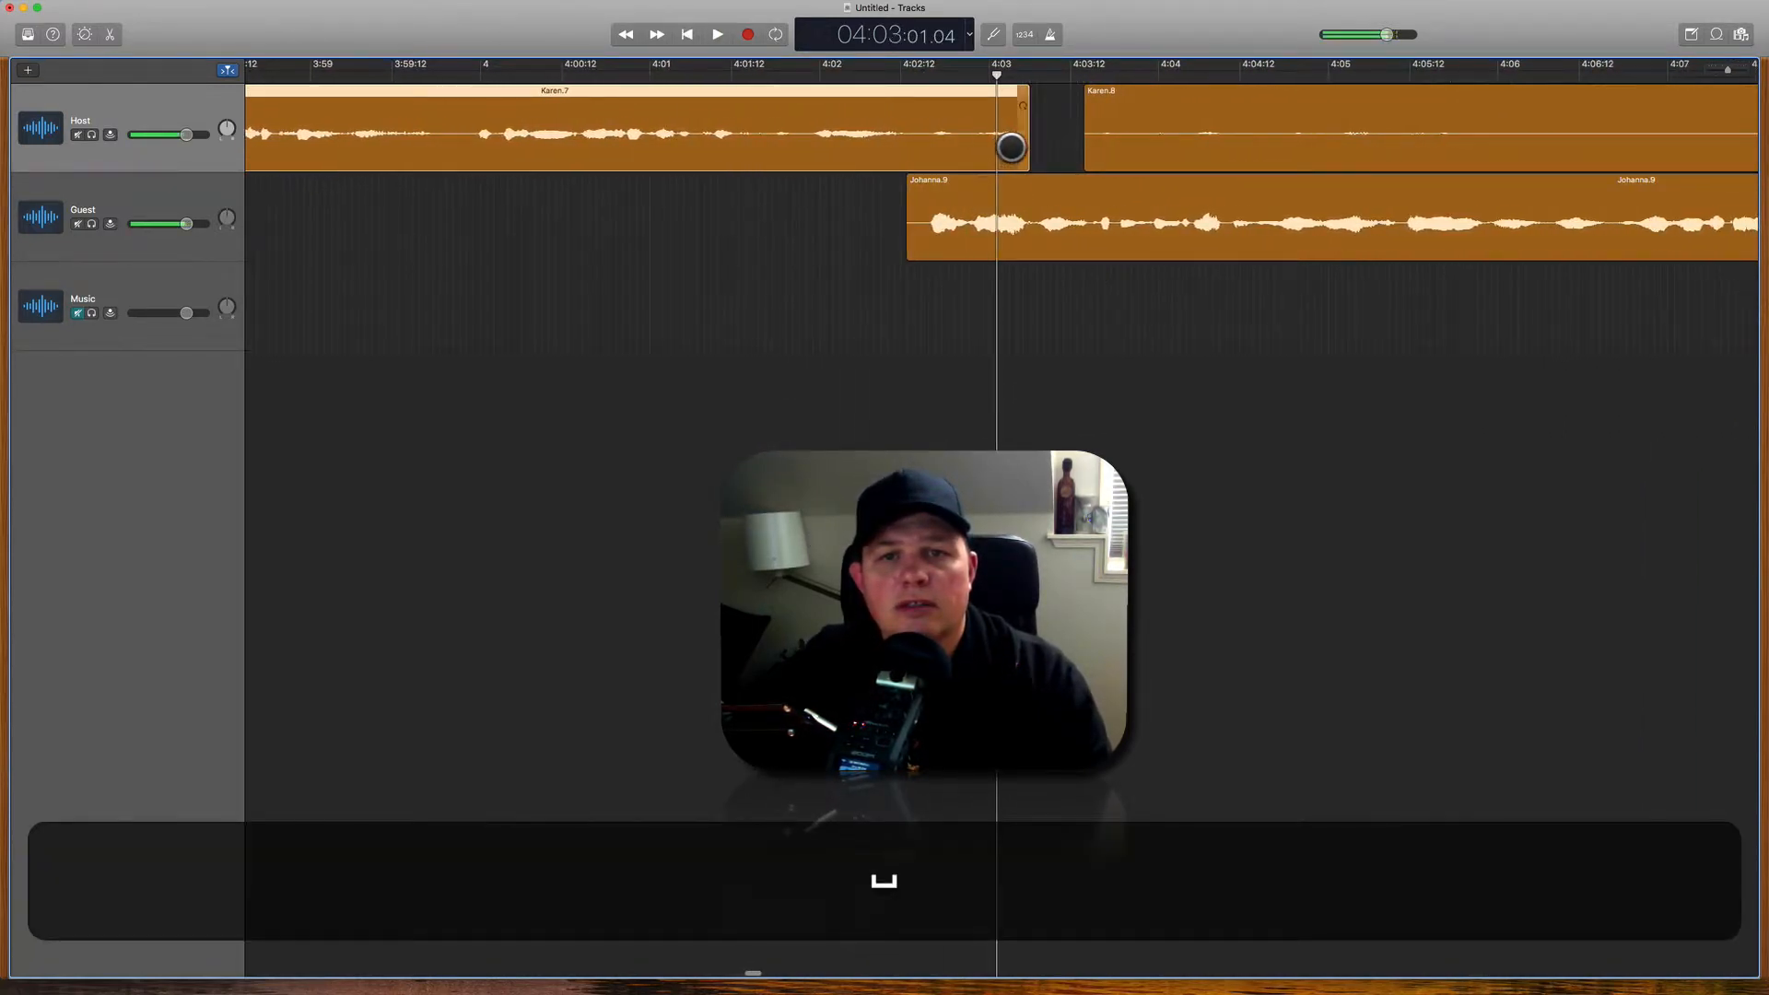
pyautogui.moveTo(1011, 147); pyautogui.dragTo(927, 159)
# Step: Play on from the guest's answer and trim the fourth Host section's silent start to about 4:42
pyautogui.scroll(-5, 1038, 166)
pyautogui.hscroll(-3, 1037, 165)
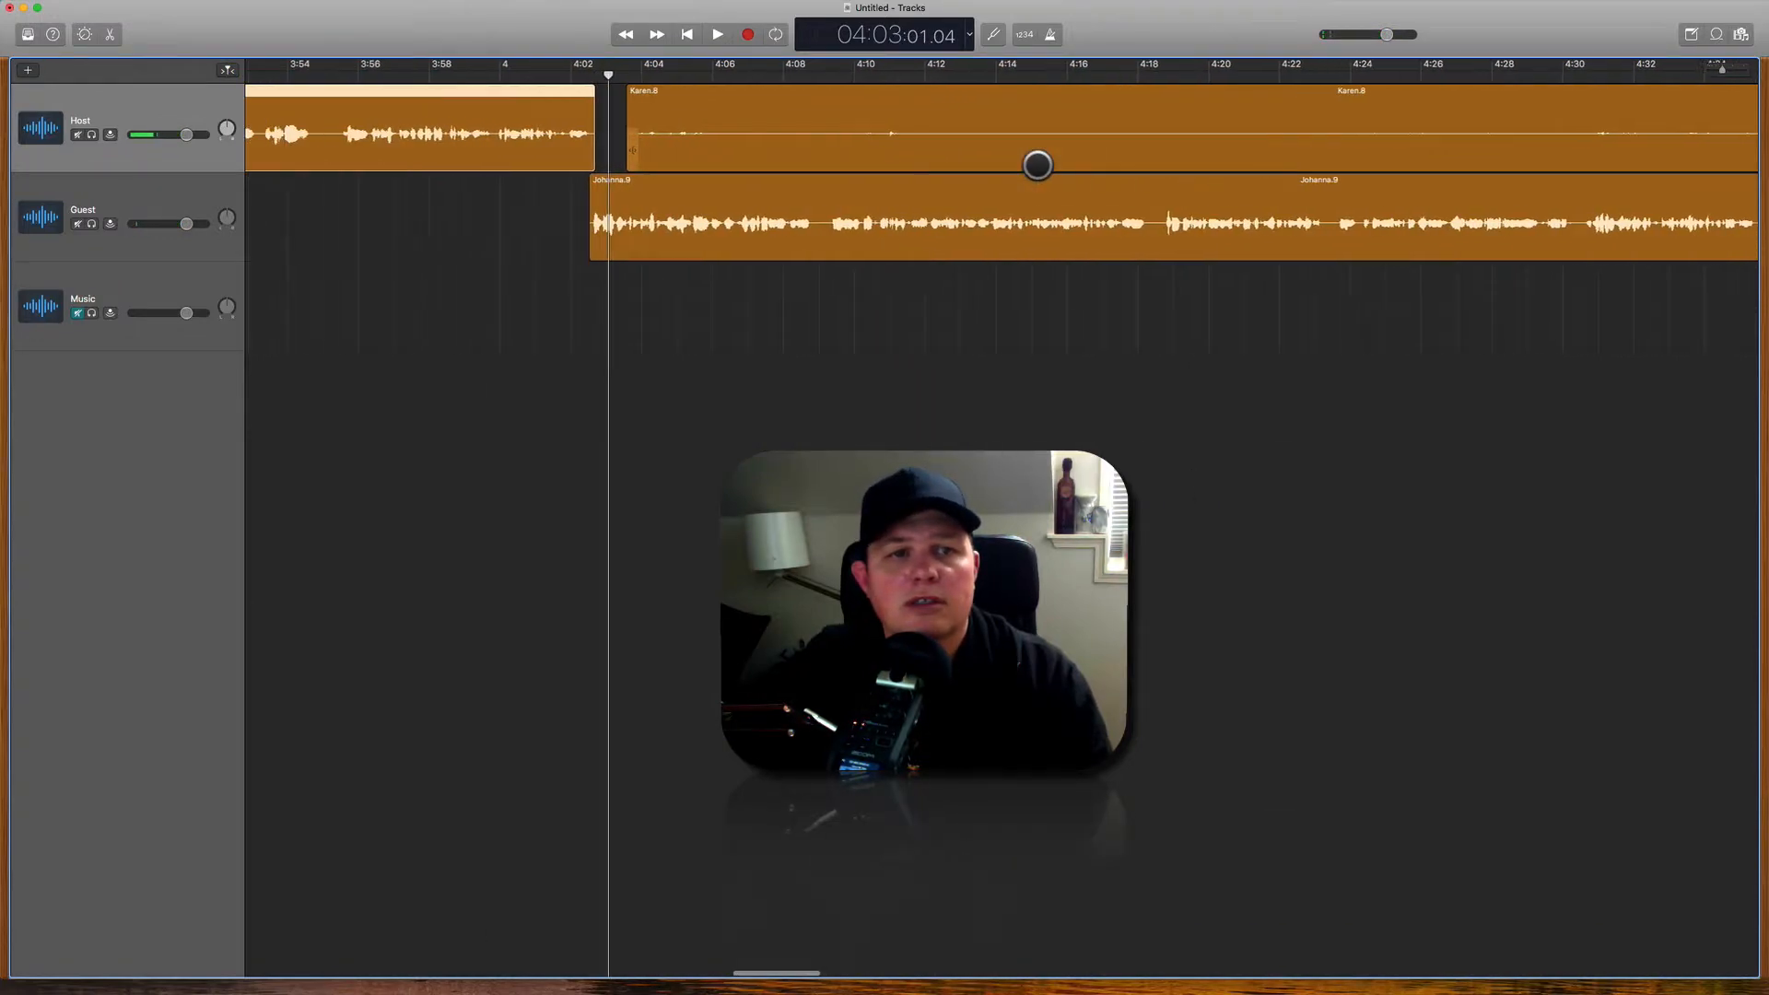
pyautogui.hscroll(-5, 1038, 165)
pyautogui.click(1051, 249)
pyautogui.press('space')
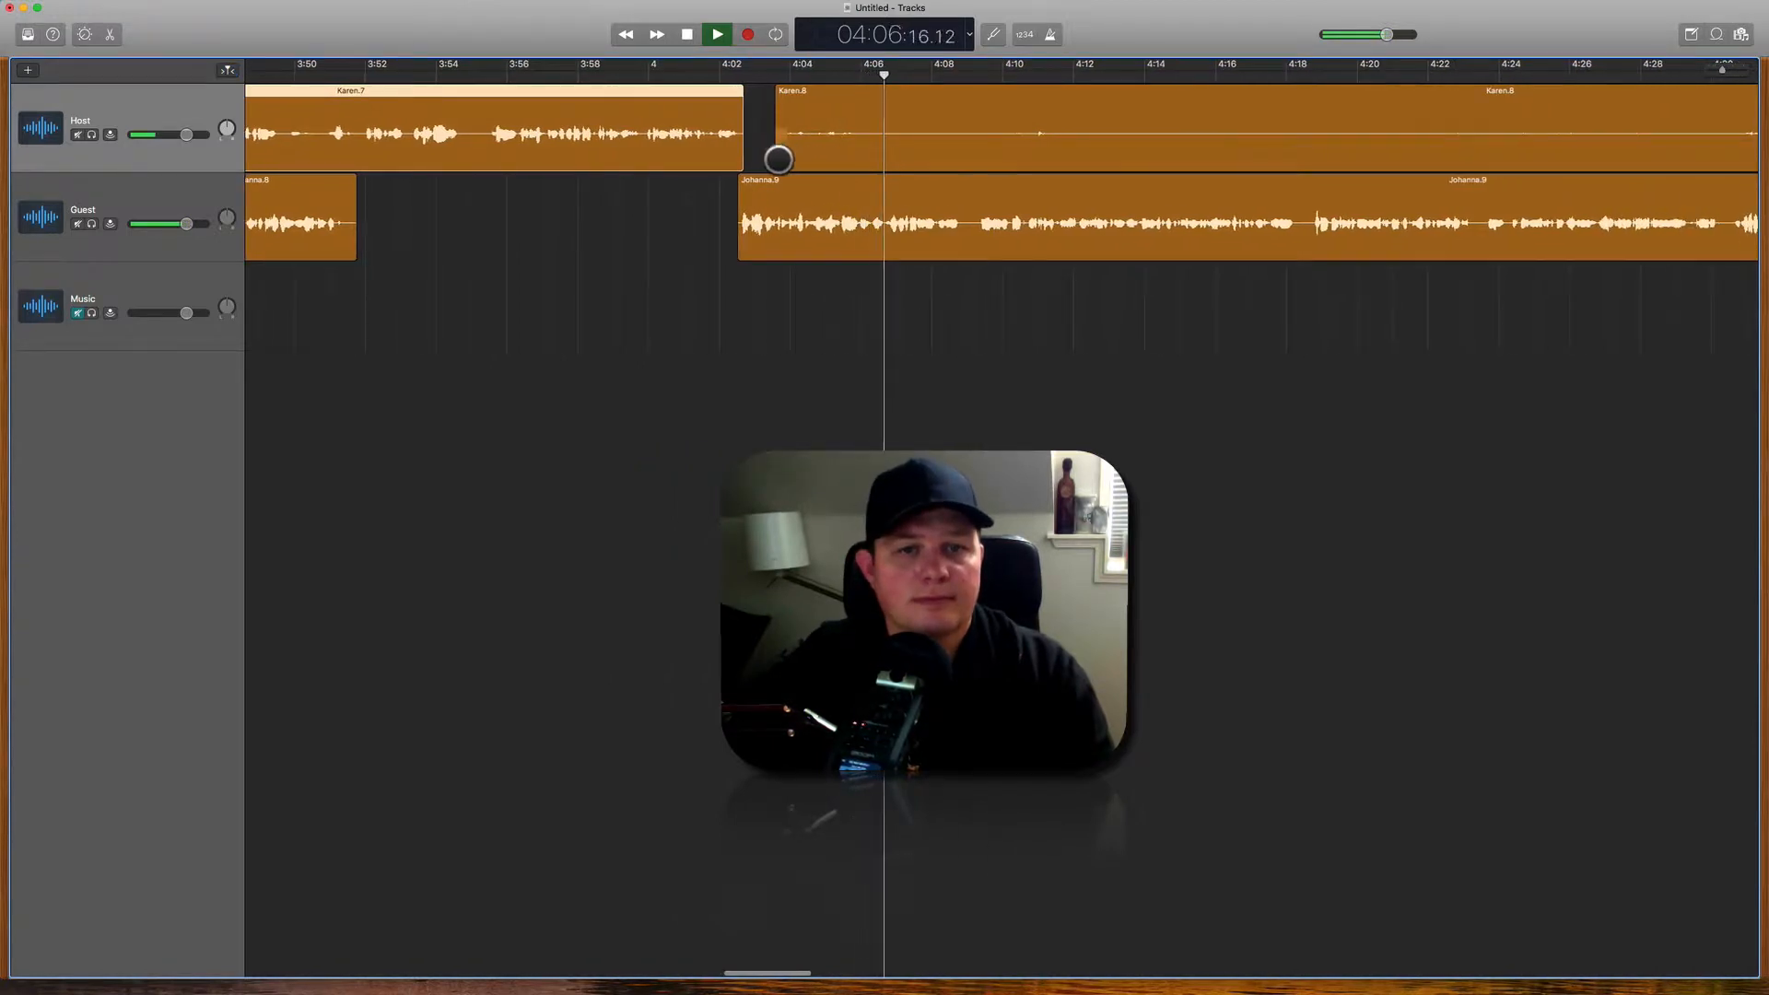
pyautogui.moveTo(779, 160); pyautogui.dragTo(1476, 161)
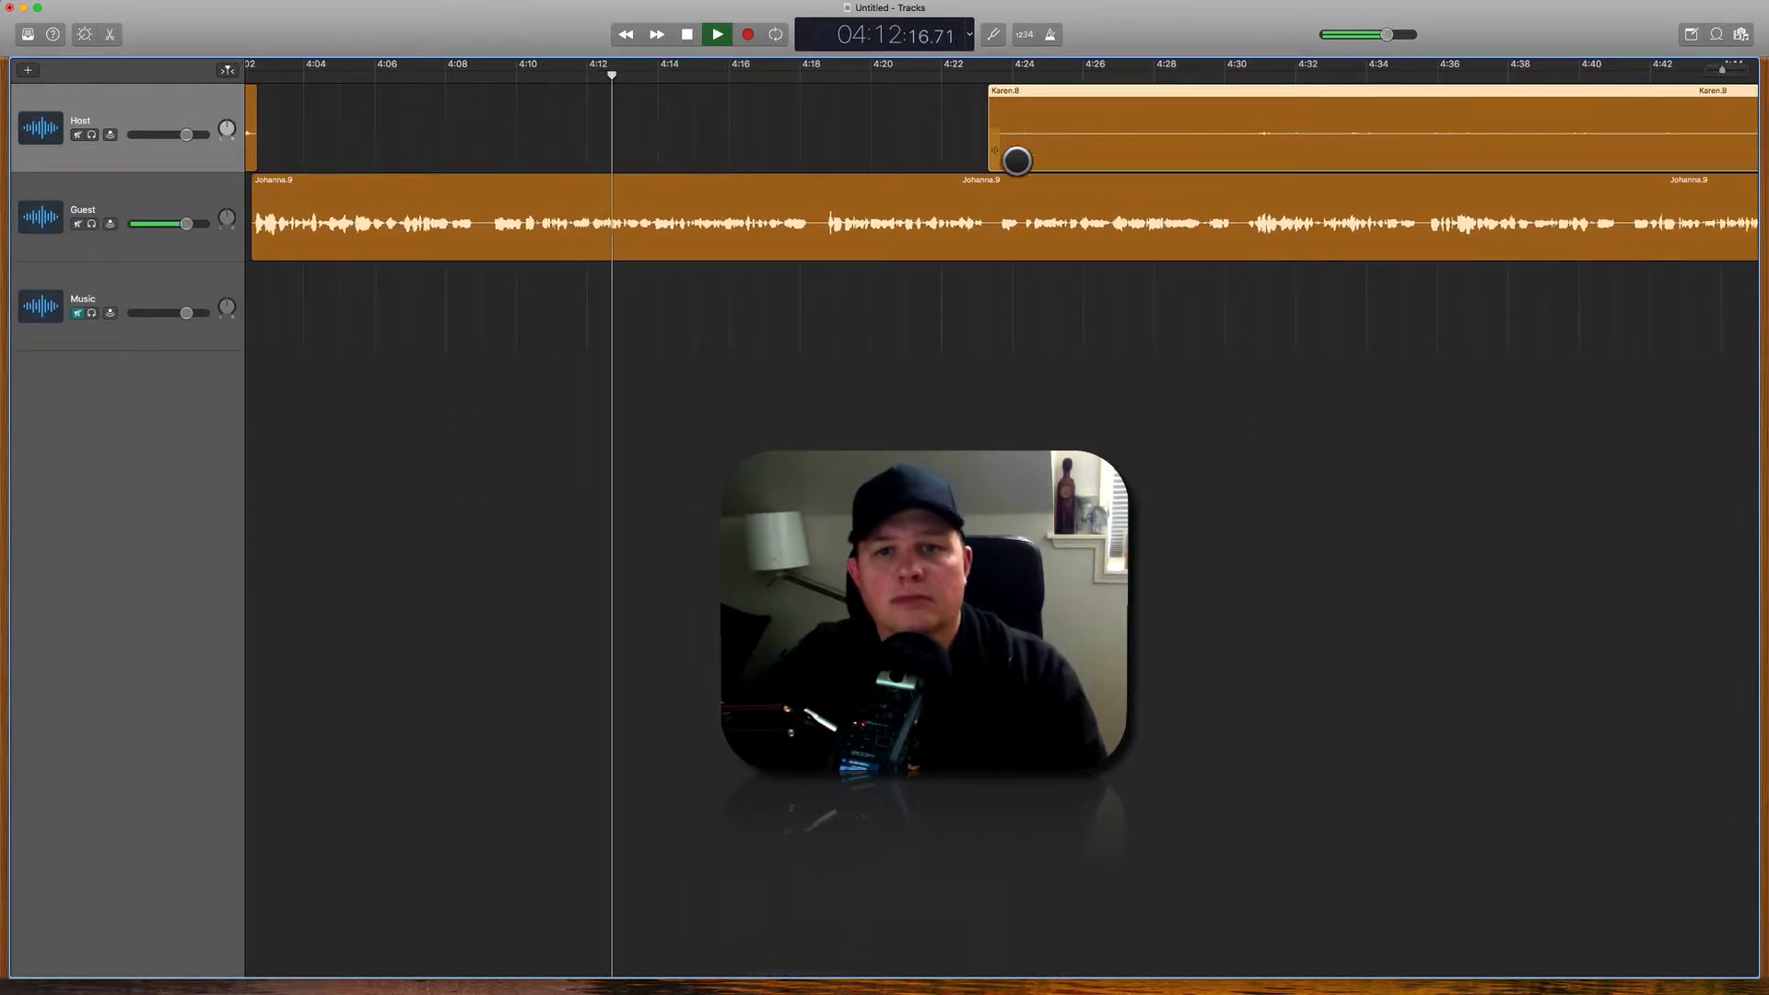
pyautogui.moveTo(992, 159); pyautogui.dragTo(1659, 159)
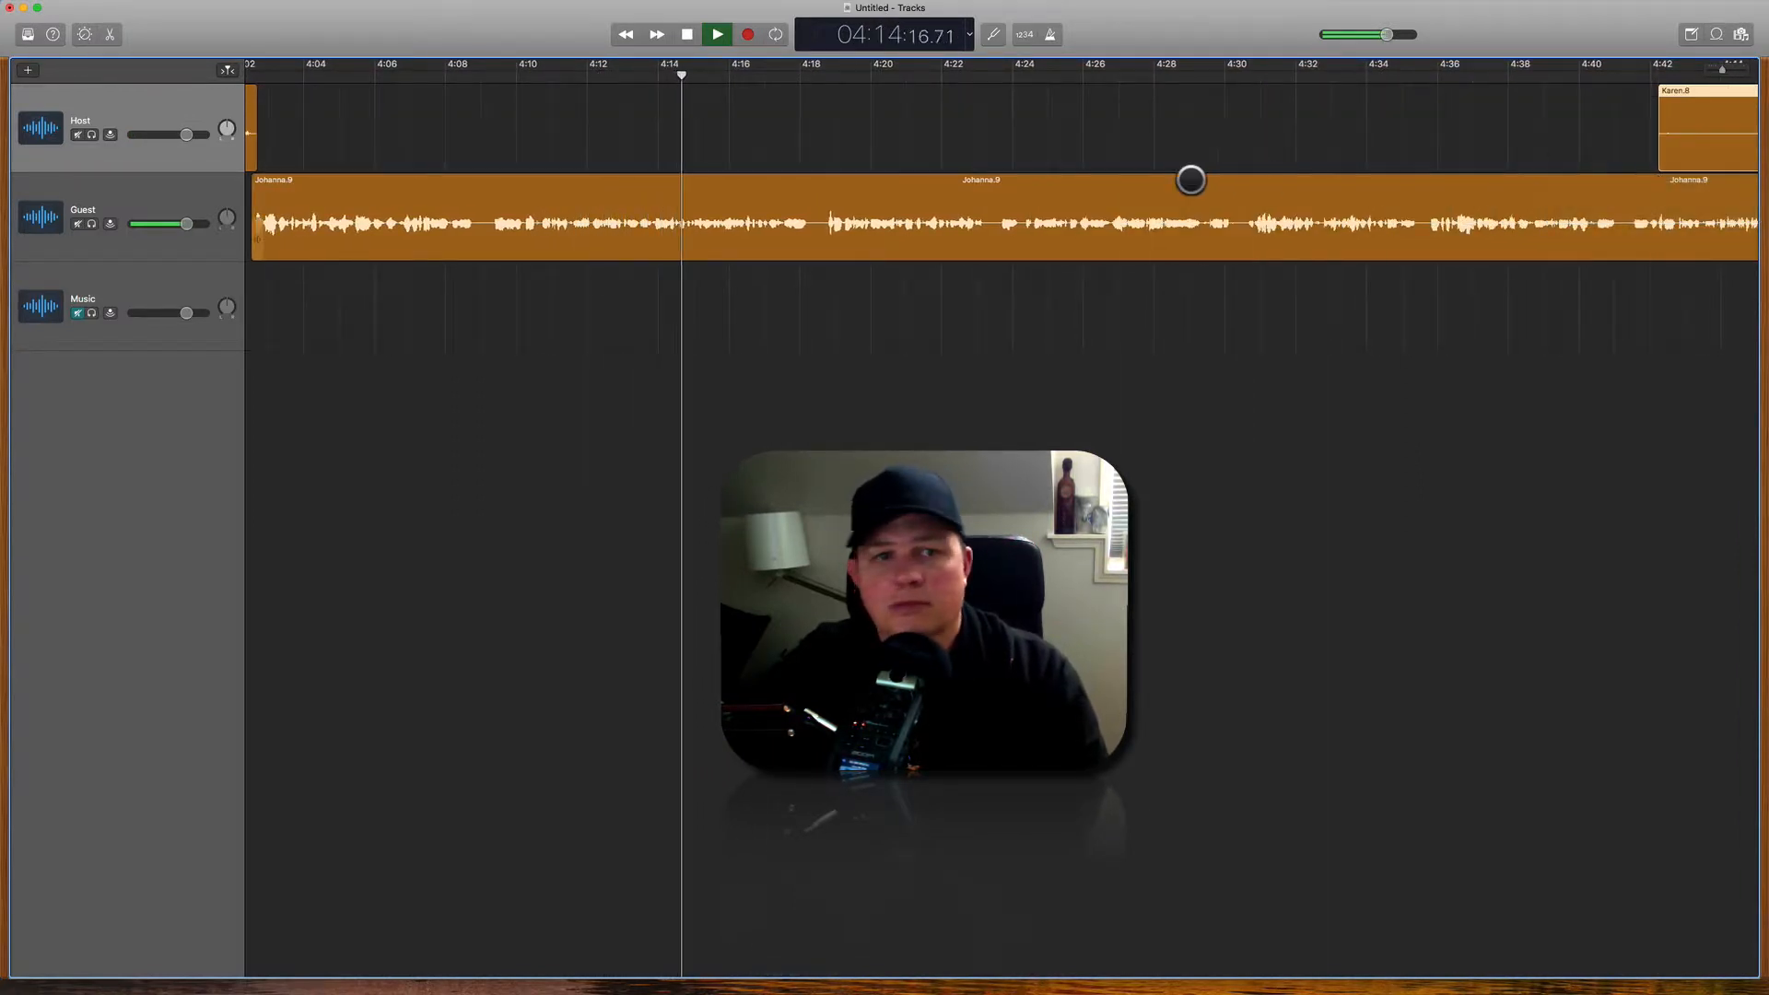
# Step: Replay the guest's answer from about 4:12 to pinpoint the unwanted sound near 4:13.5
pyautogui.press('space')
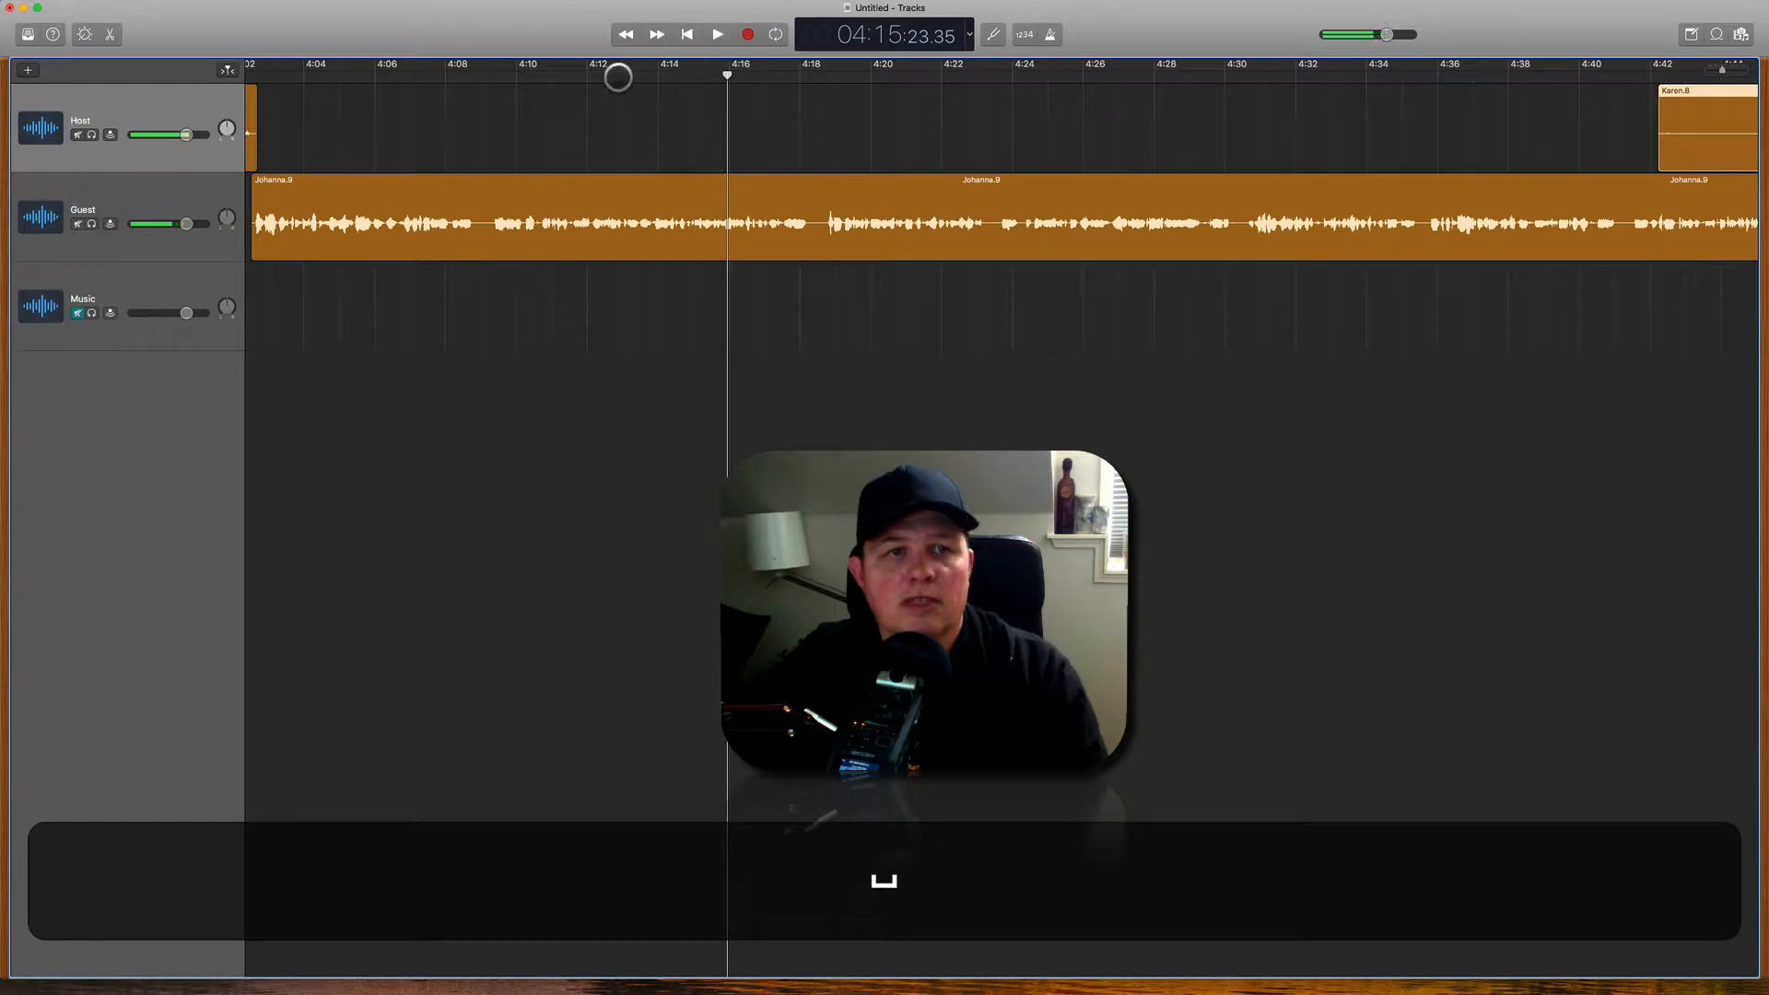
pyautogui.click(617, 77)
pyautogui.press('space')
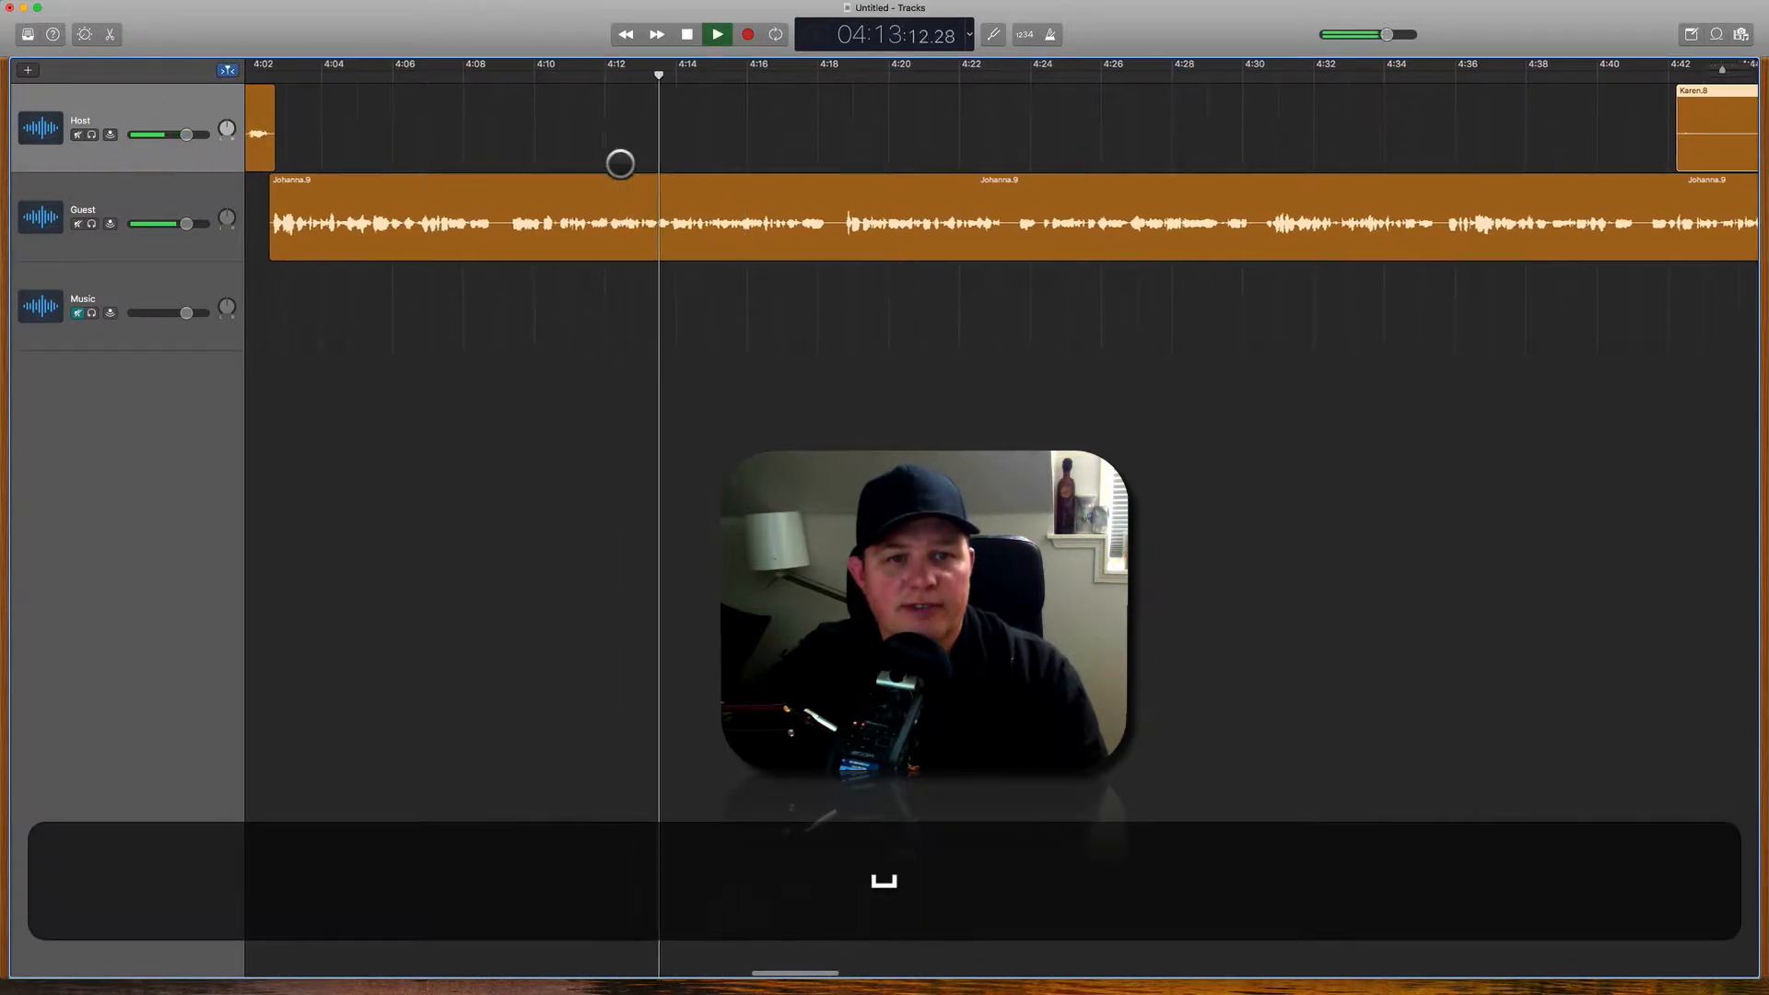
pyautogui.press('space')
pyautogui.scroll(10, 650, 184)
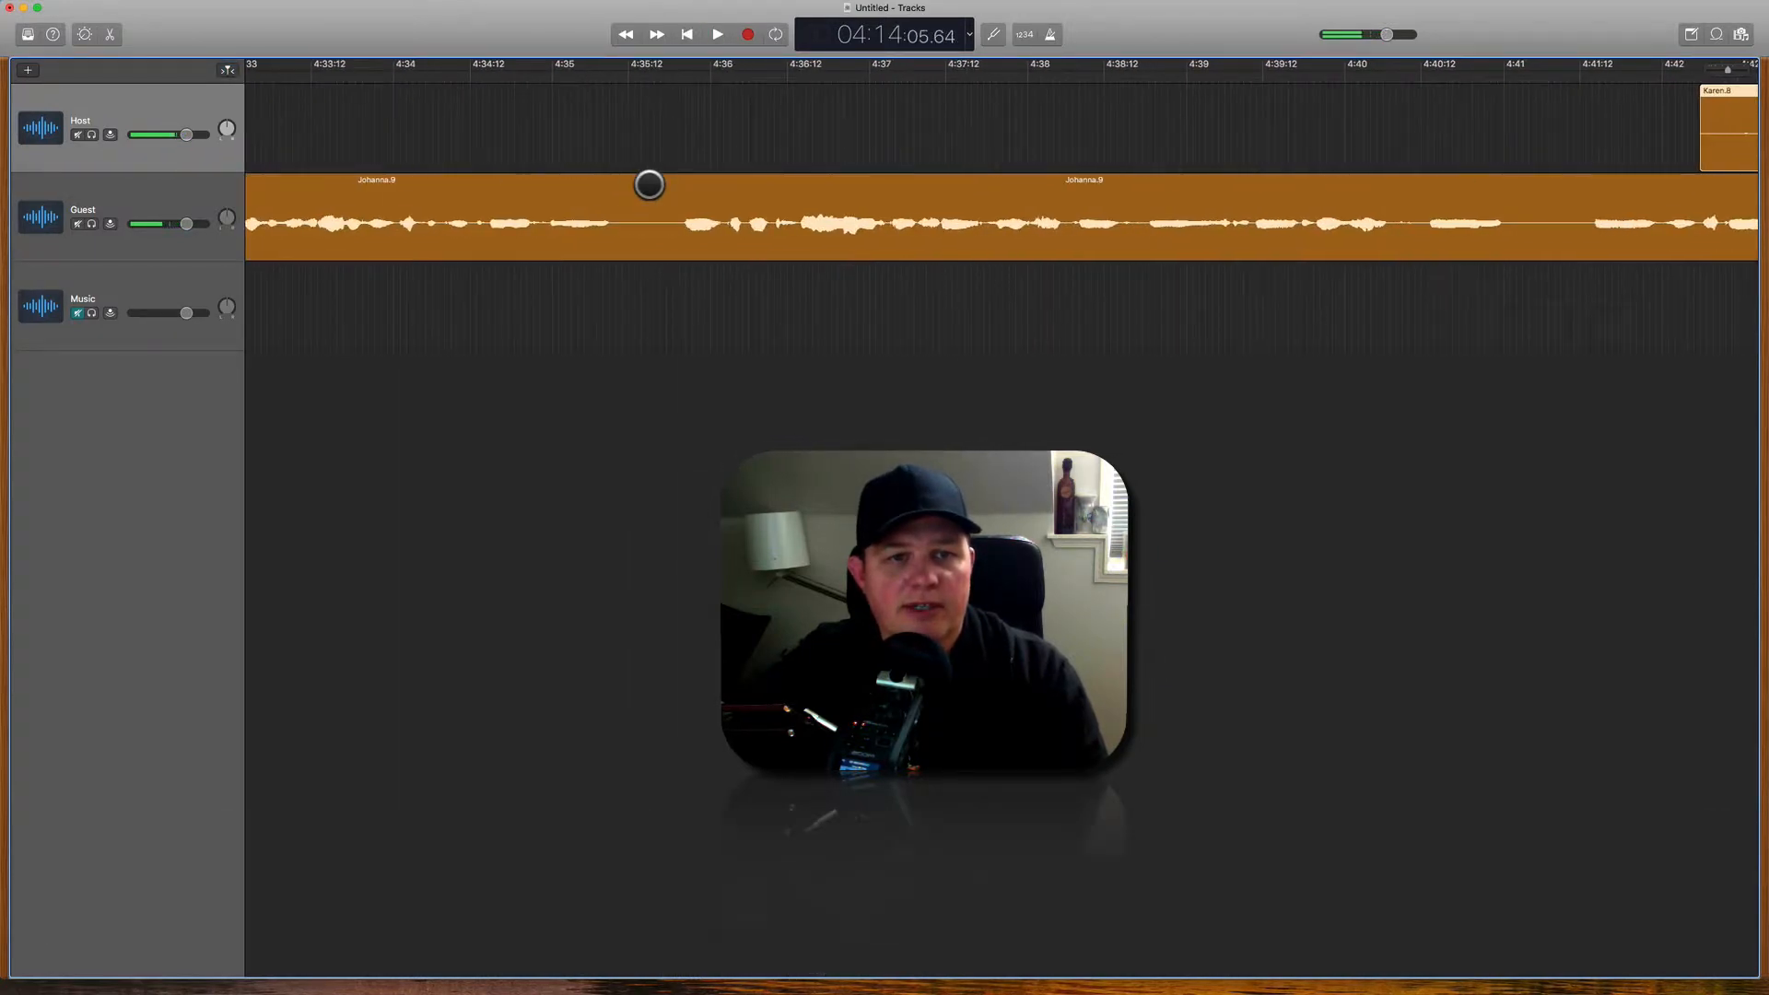
pyautogui.hscroll(-15, 650, 184)
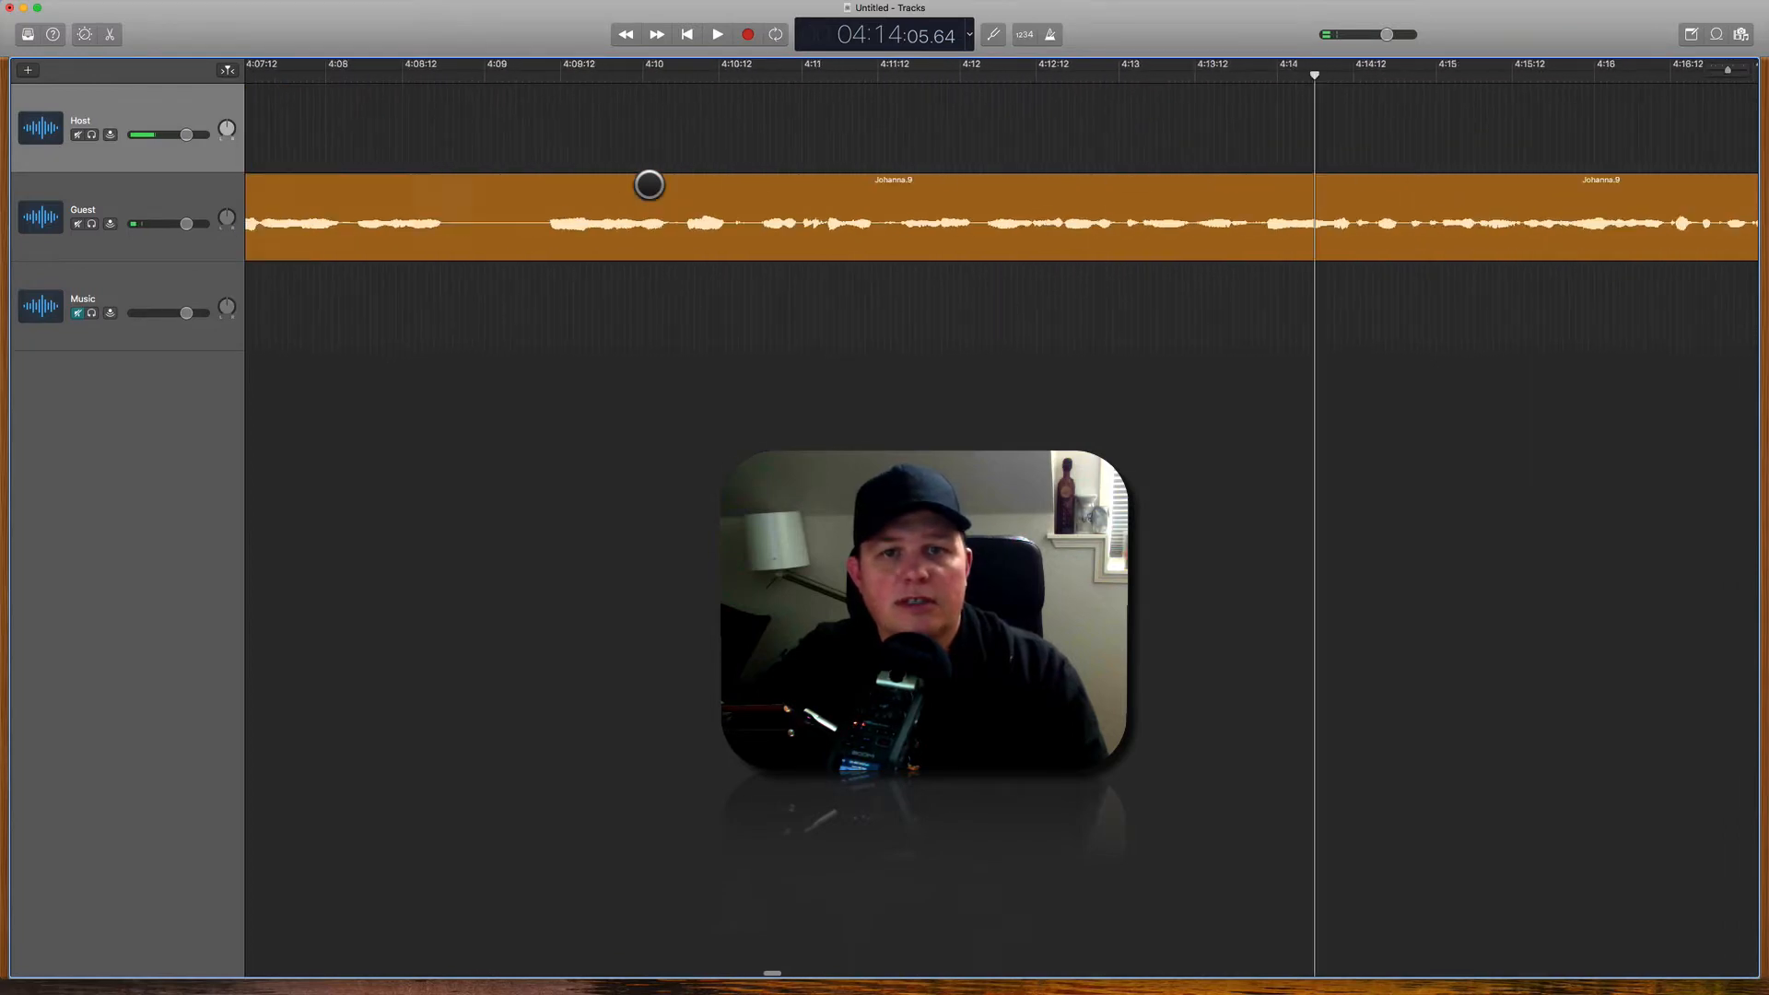
pyautogui.scroll(-10, 650, 184)
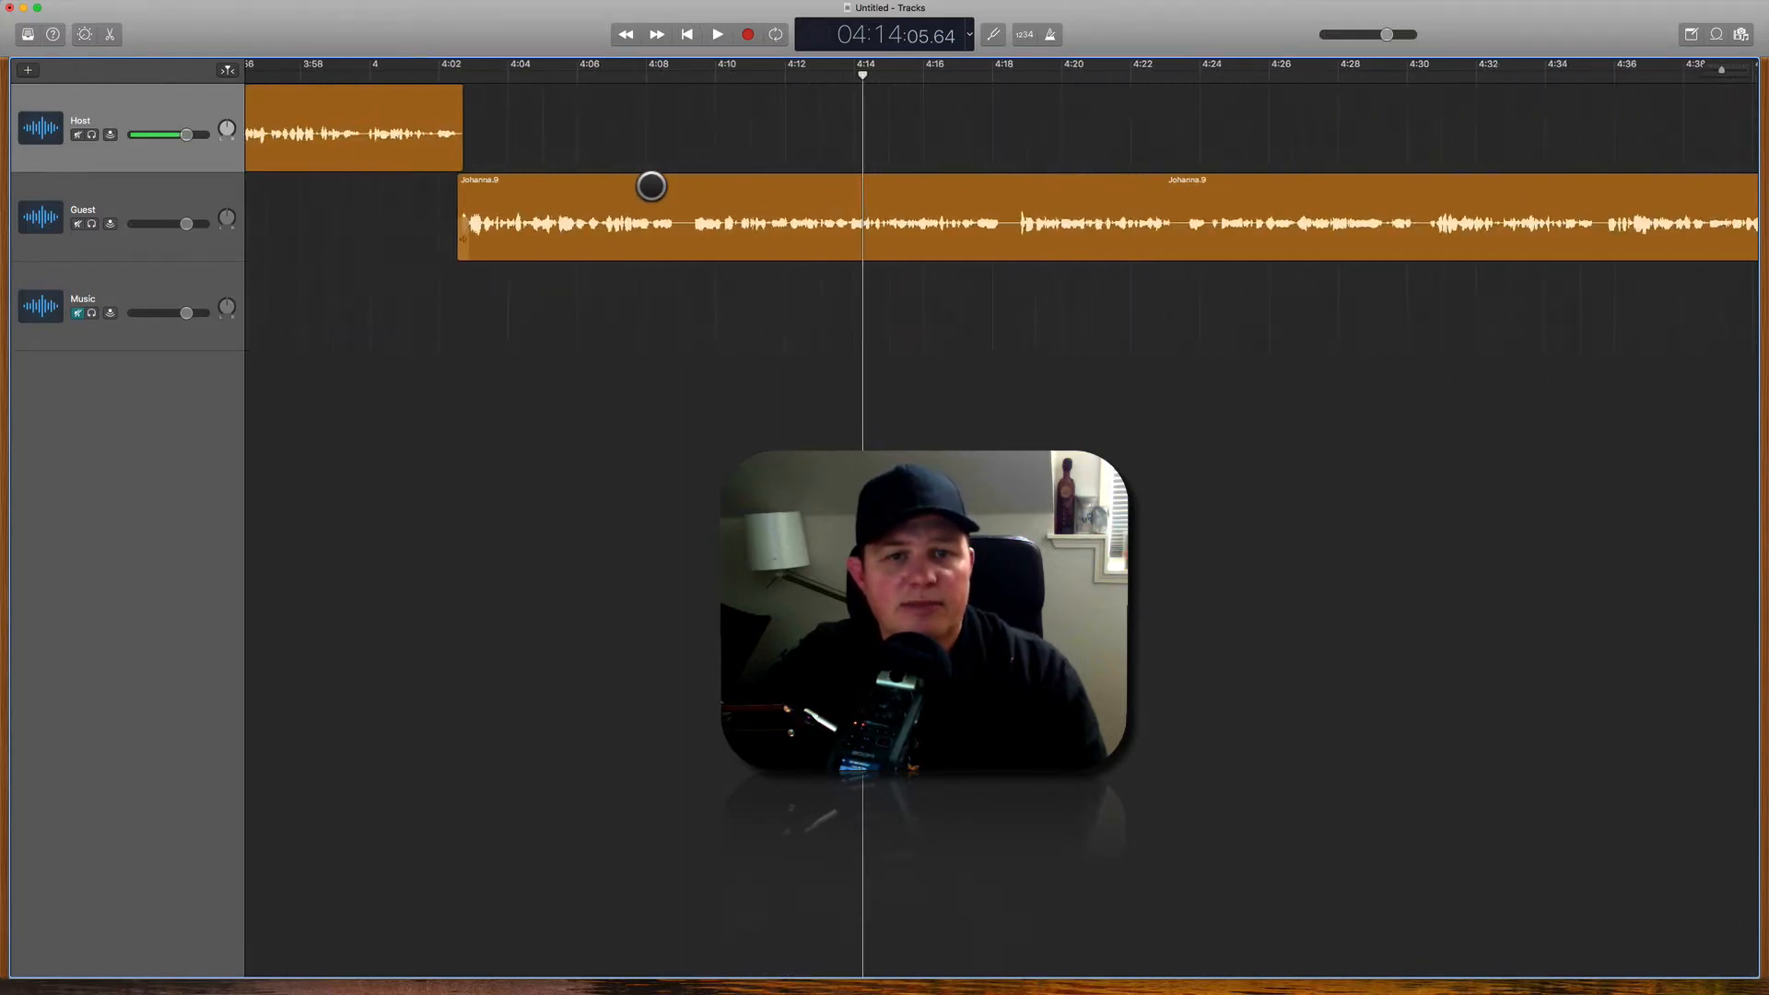
pyautogui.scroll(5, 652, 186)
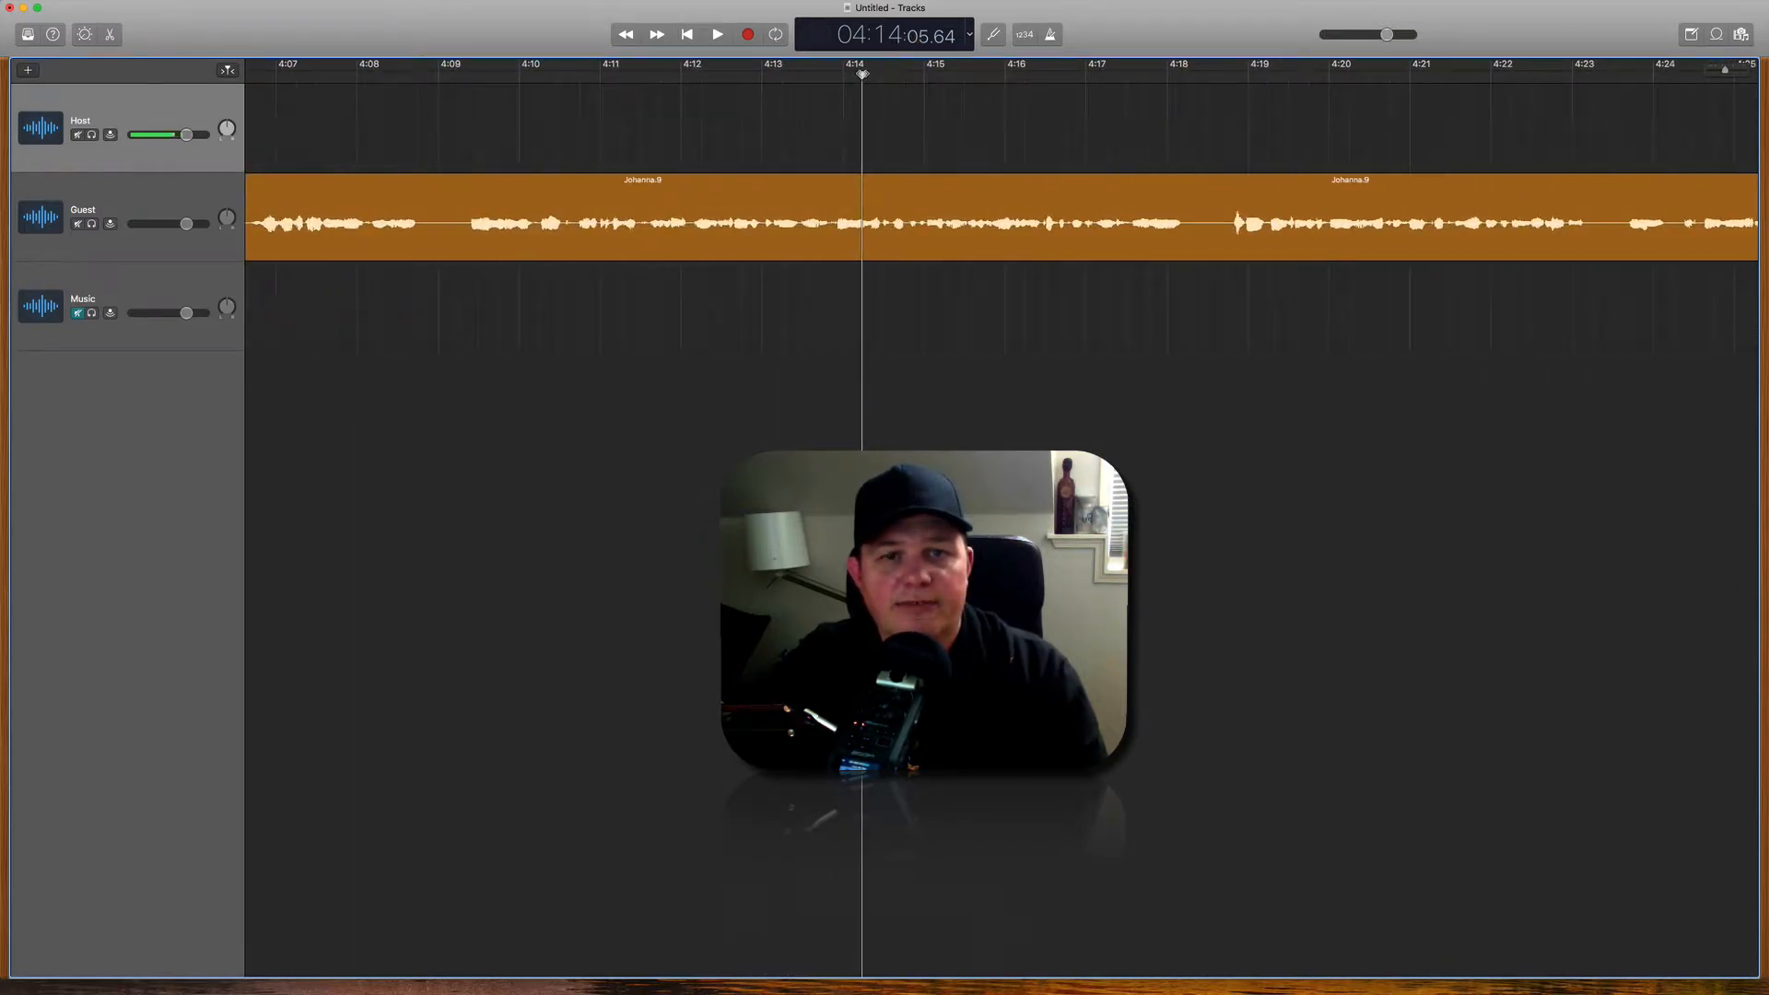
pyautogui.press('space')
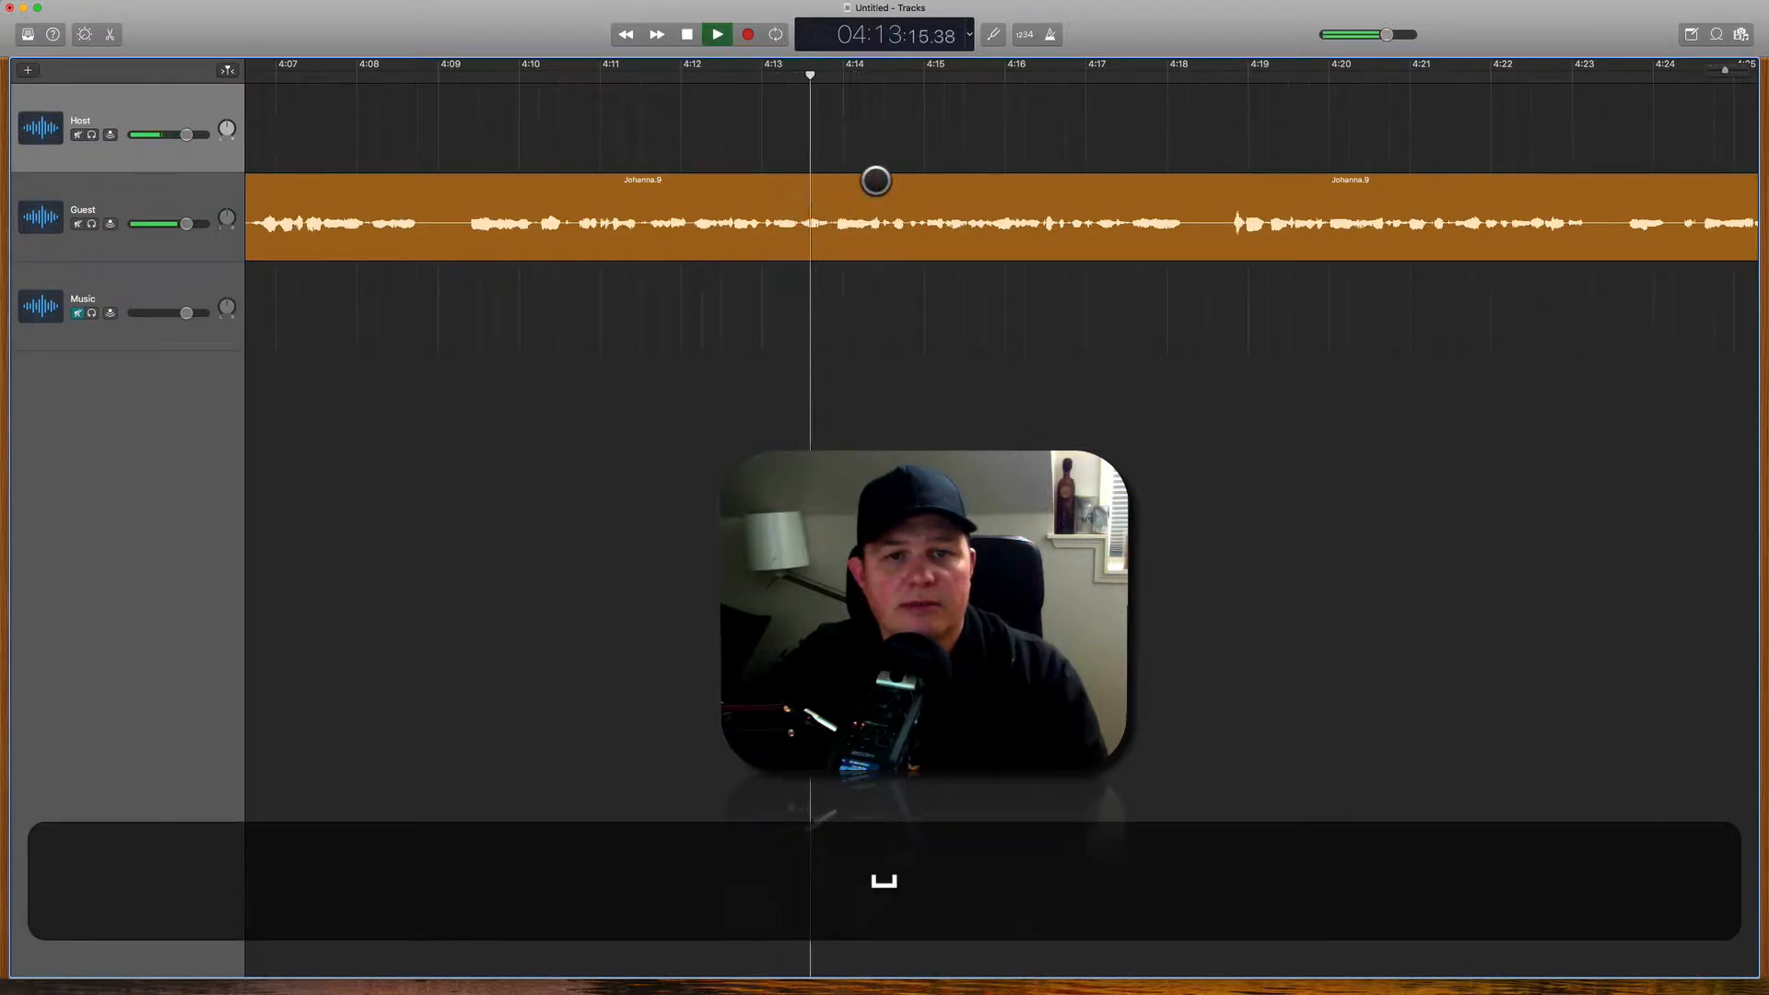
pyautogui.scroll(5, 815, 268)
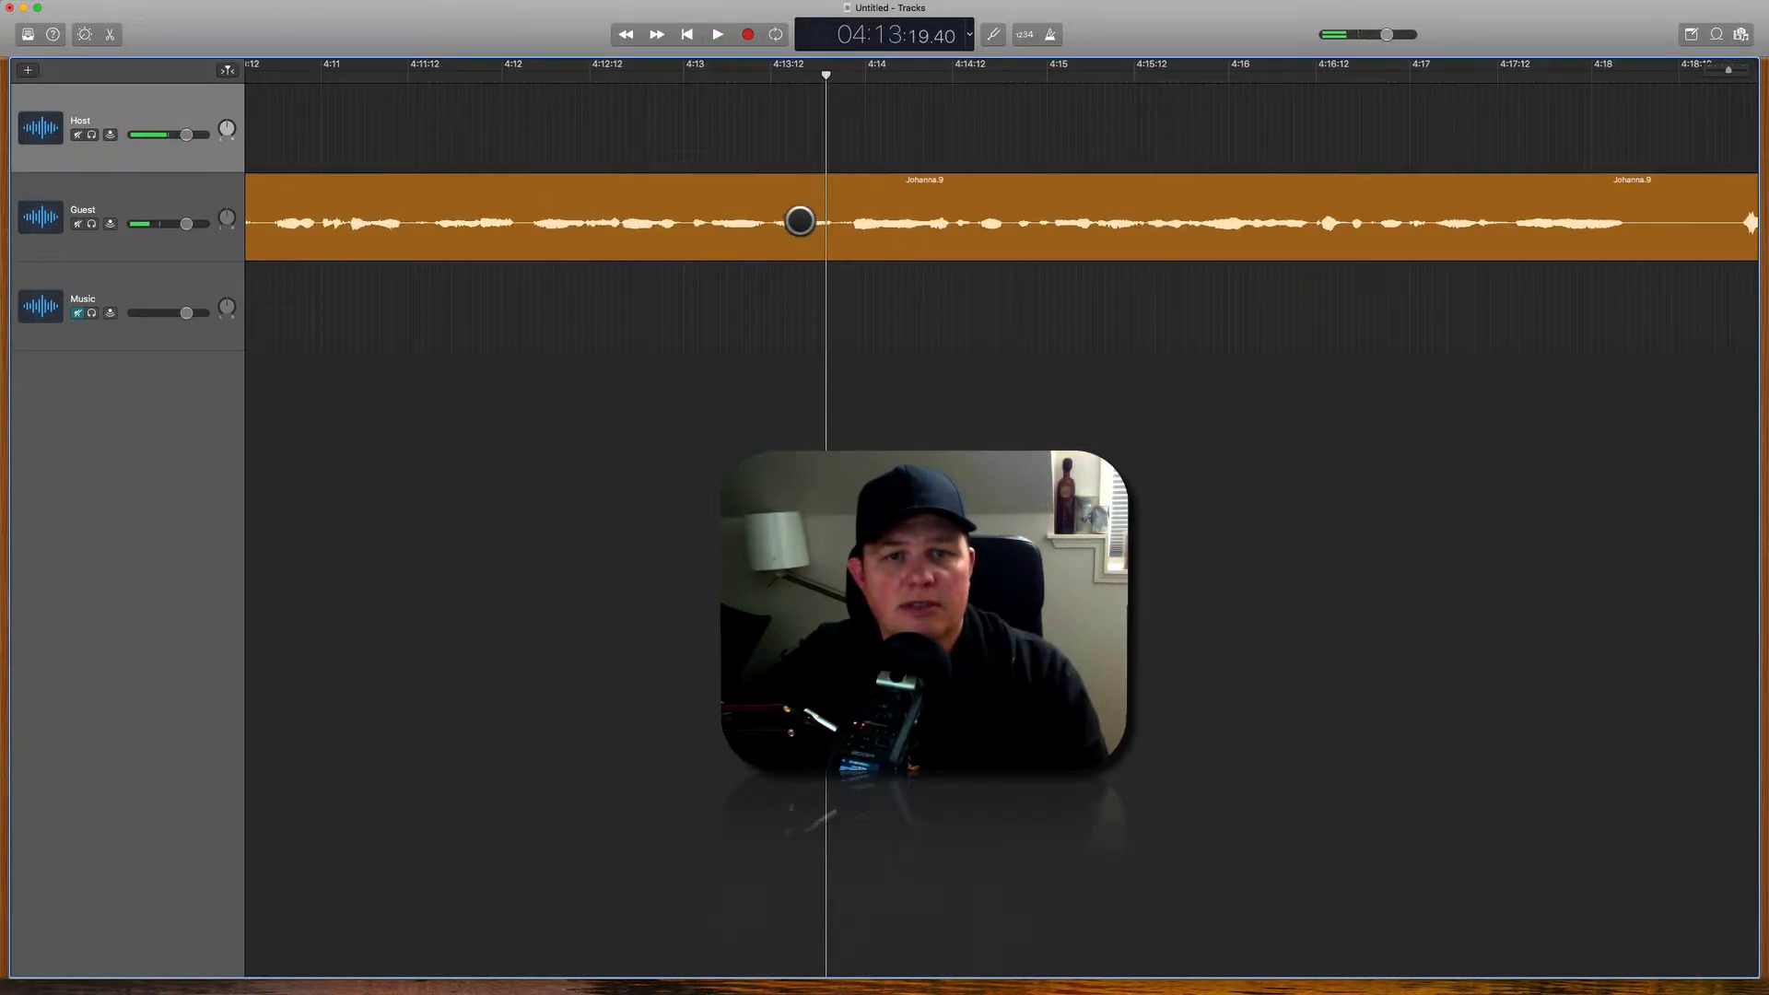
# Step: Split the Guest section at 4:13:15.50 and trim both parts back to remove the sound between about 4:13.5 and 4:13.9
pyautogui.click(792, 191)
pyautogui.click(797, 80)
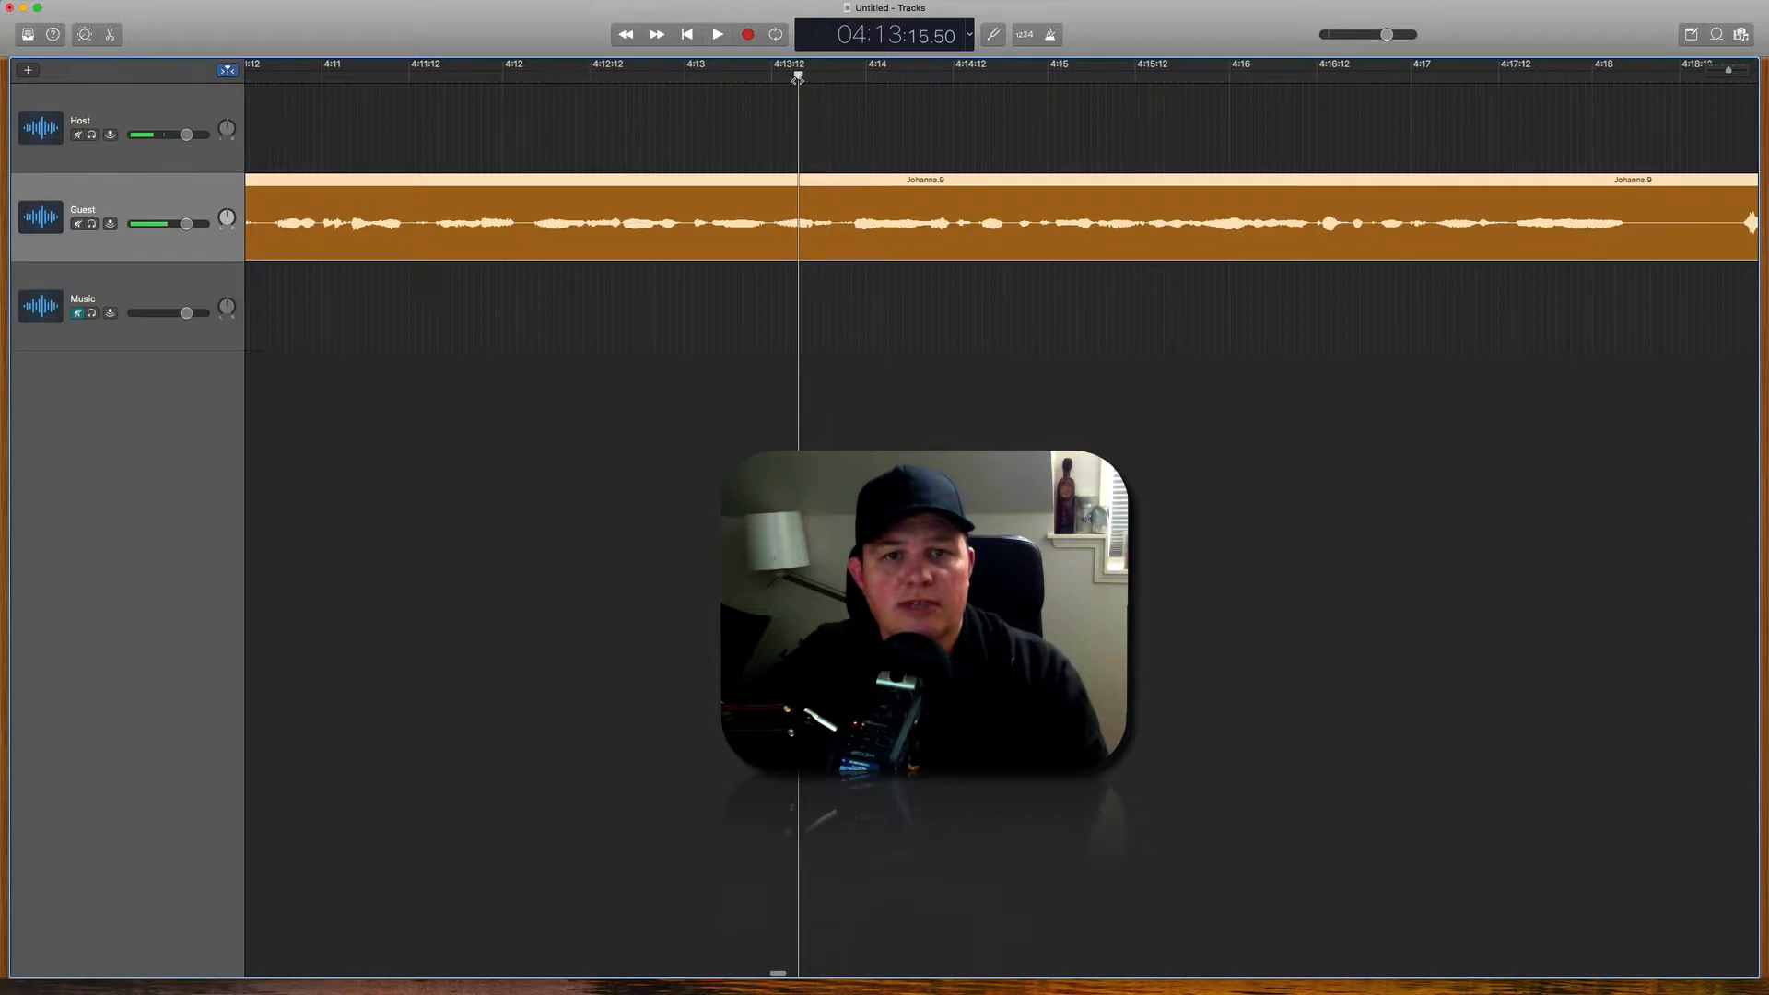
pyautogui.press('super+t')
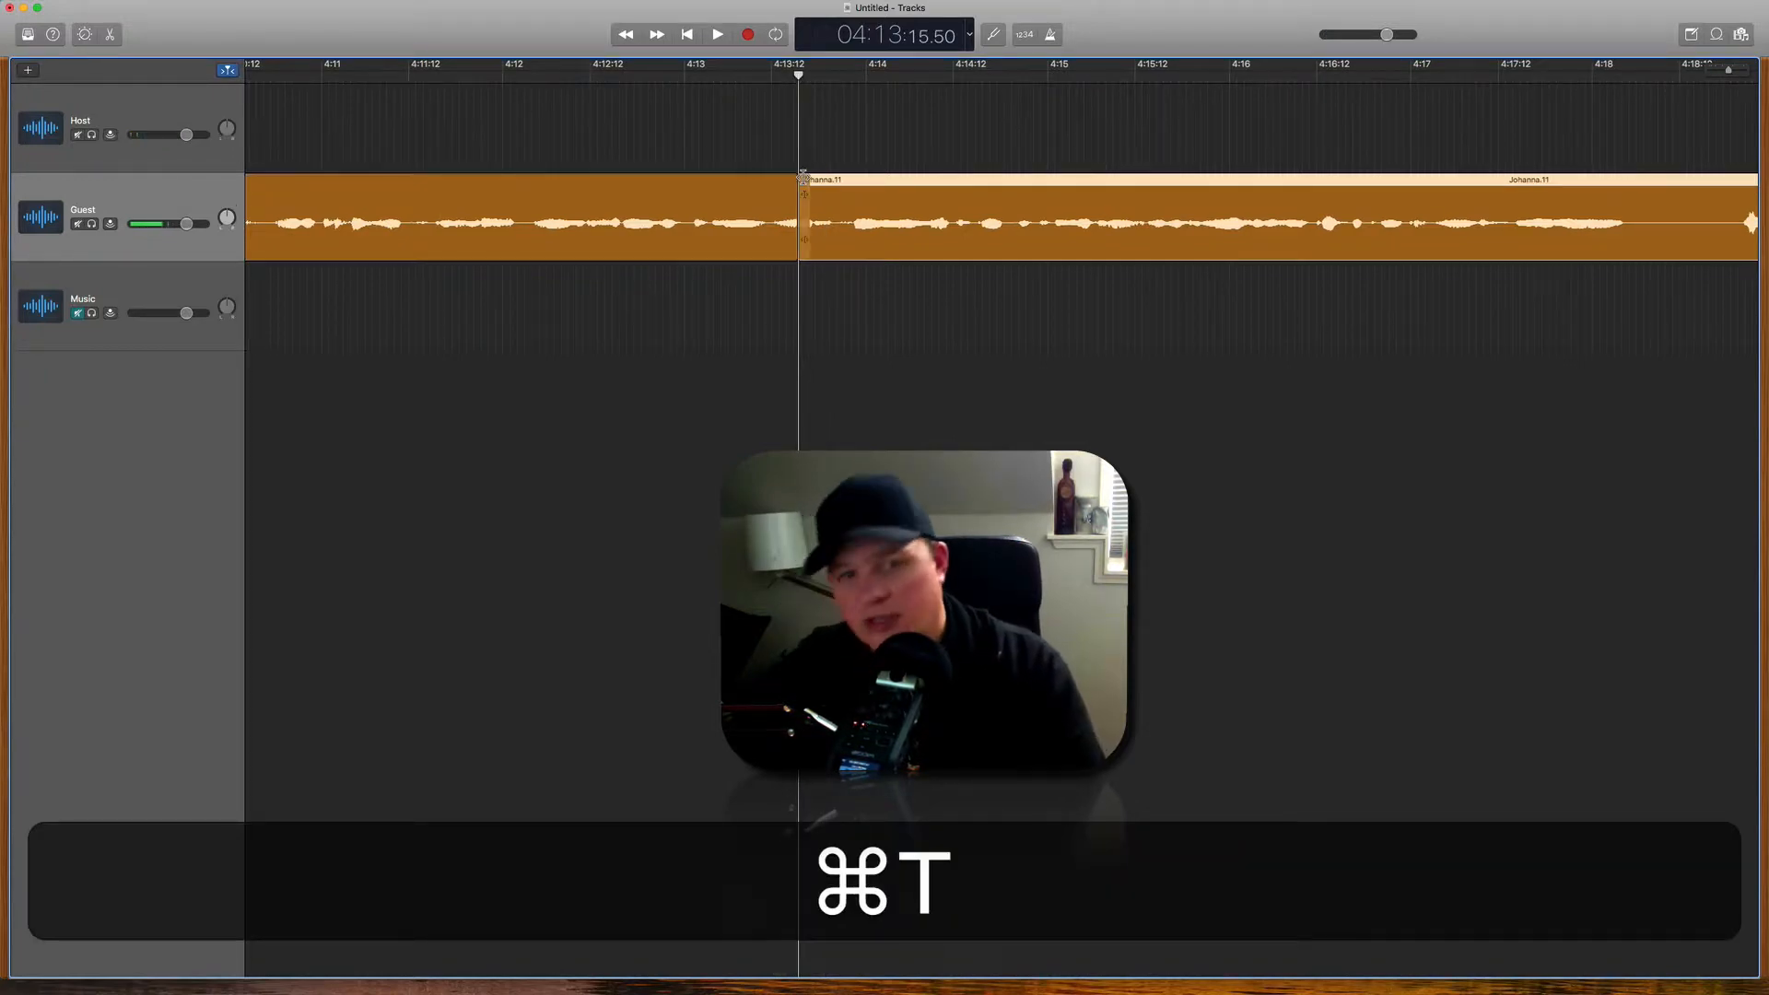
pyautogui.click(769, 167)
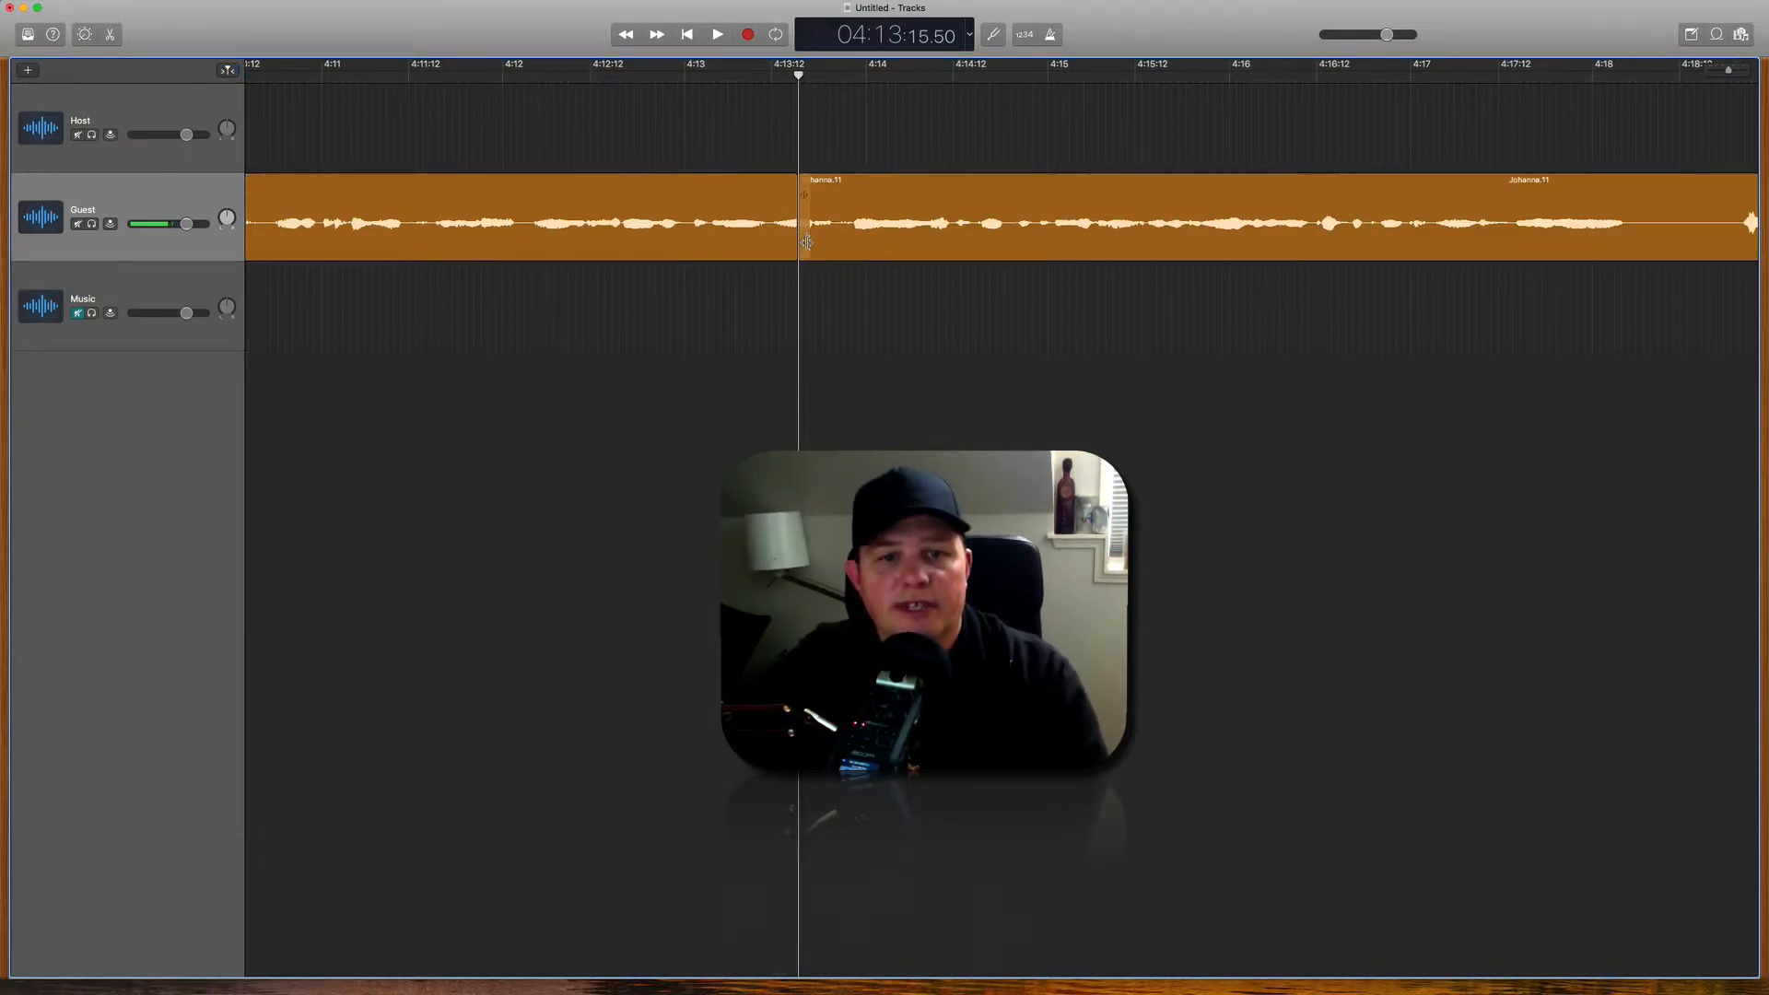
pyautogui.moveTo(806, 241); pyautogui.dragTo(766, 253)
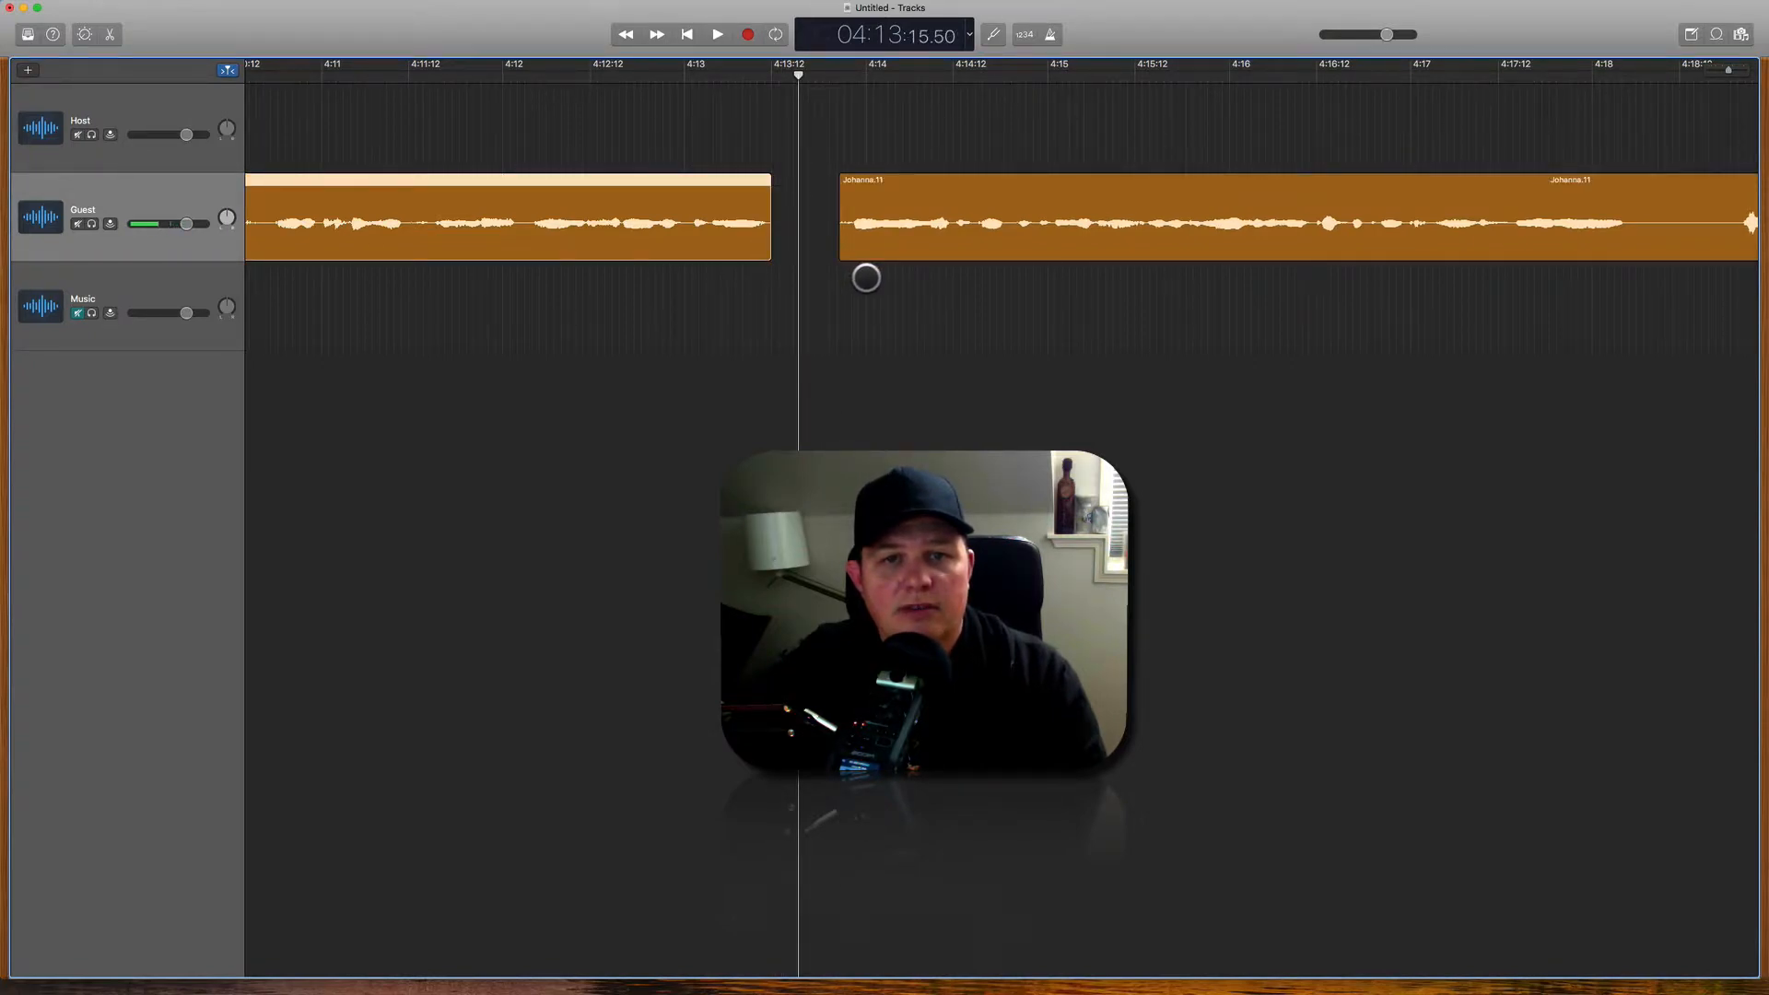
# Step: Select all following Host and Guest sections and move them earlier together to close the gap at about 4:13.5
pyautogui.press('super+Left')
pyautogui.press('super+Left')
pyautogui.press('super+Left')
pyautogui.moveTo(1168, 120); pyautogui.dragTo(1250, 212)
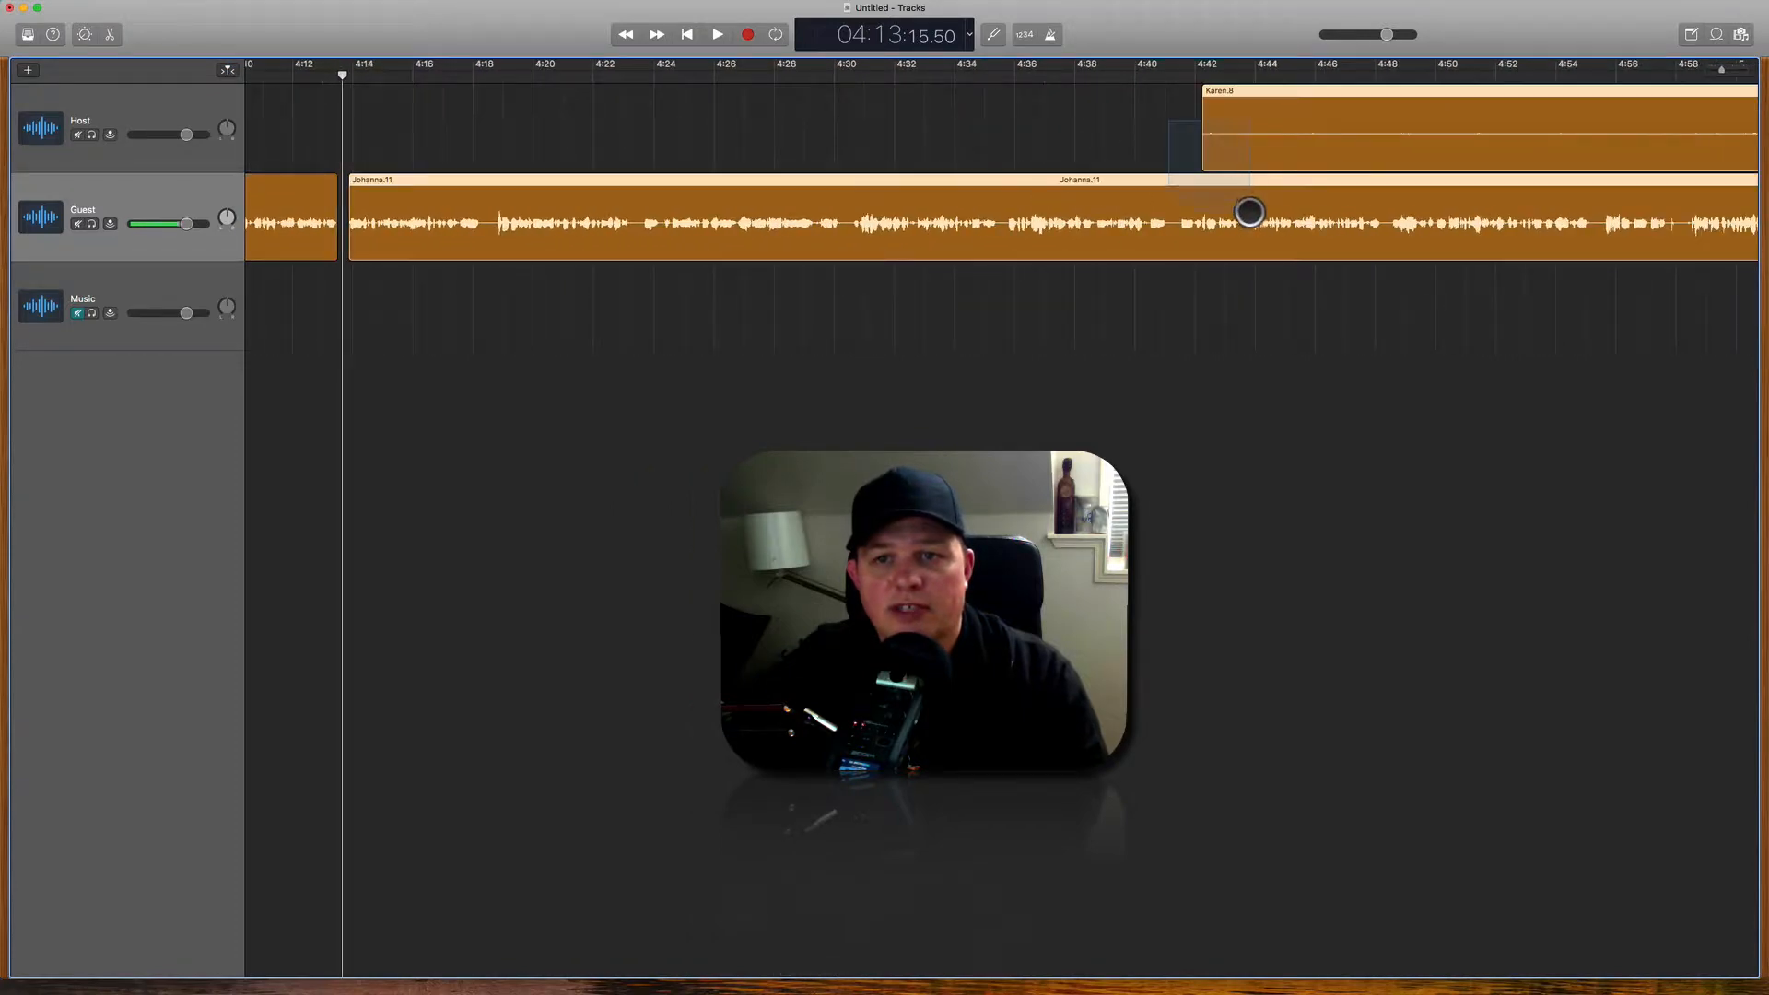
pyautogui.scroll(8, 352, 225)
pyautogui.hscroll(-3, 352, 226)
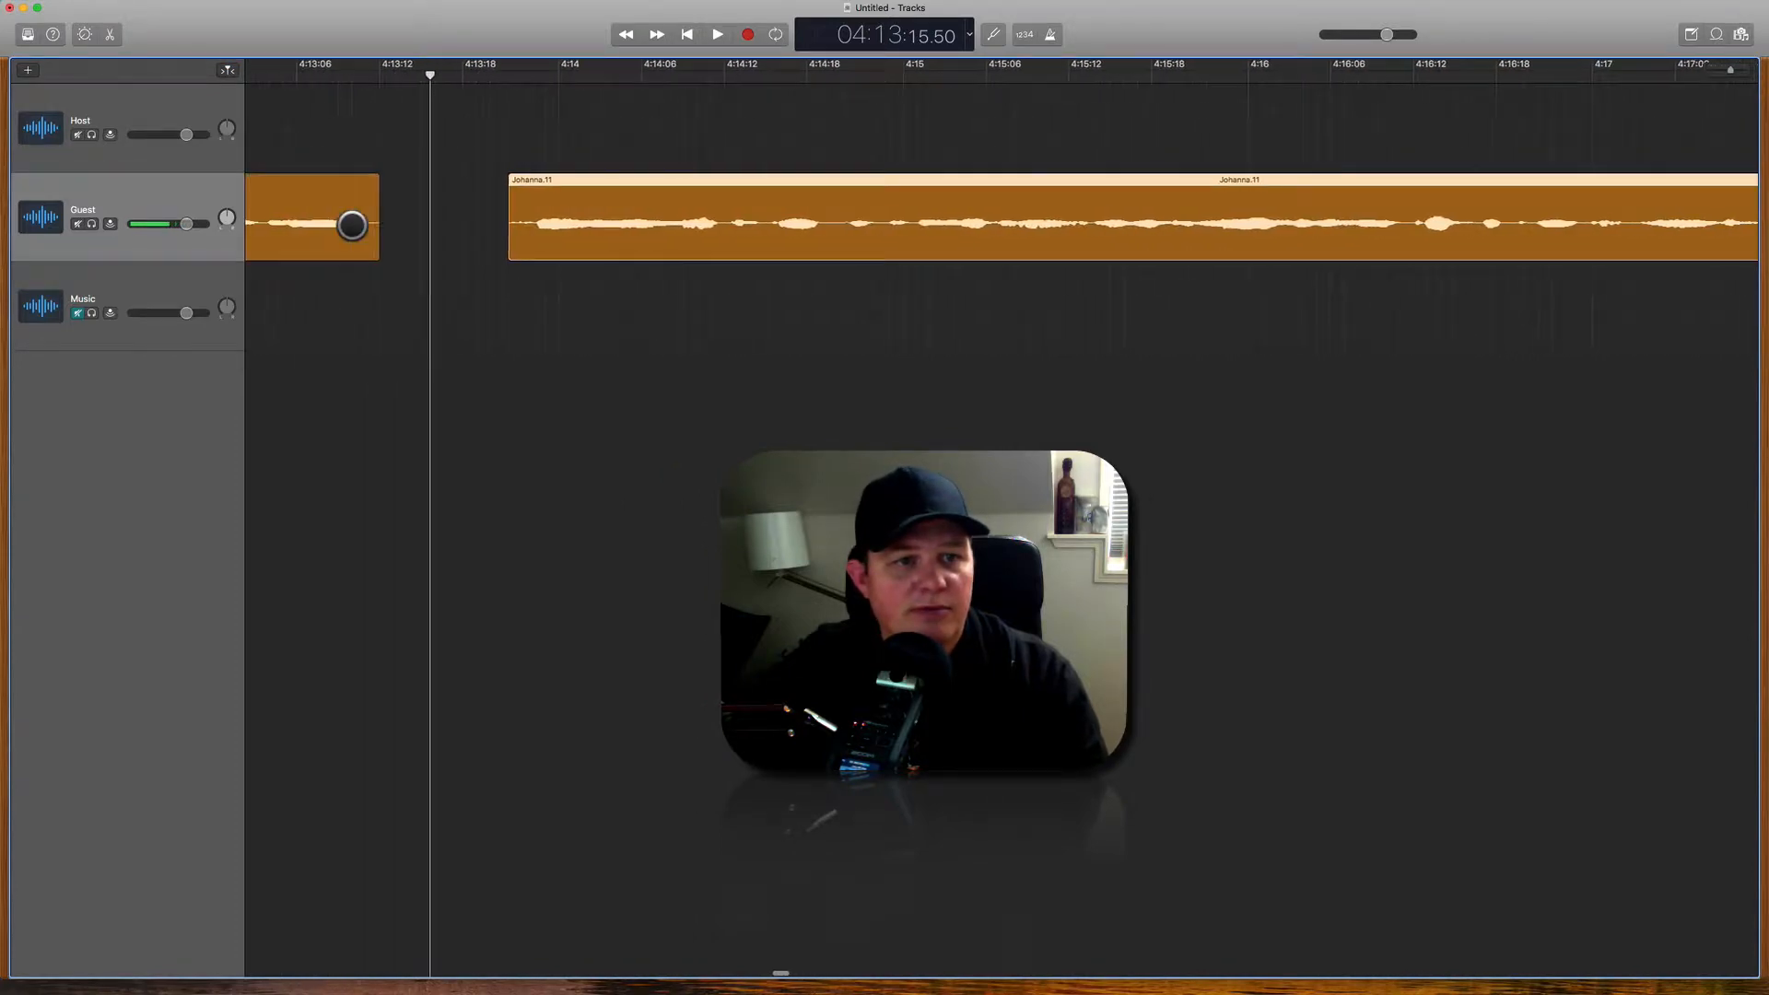
pyautogui.moveTo(579, 176); pyautogui.dragTo(419, 176)
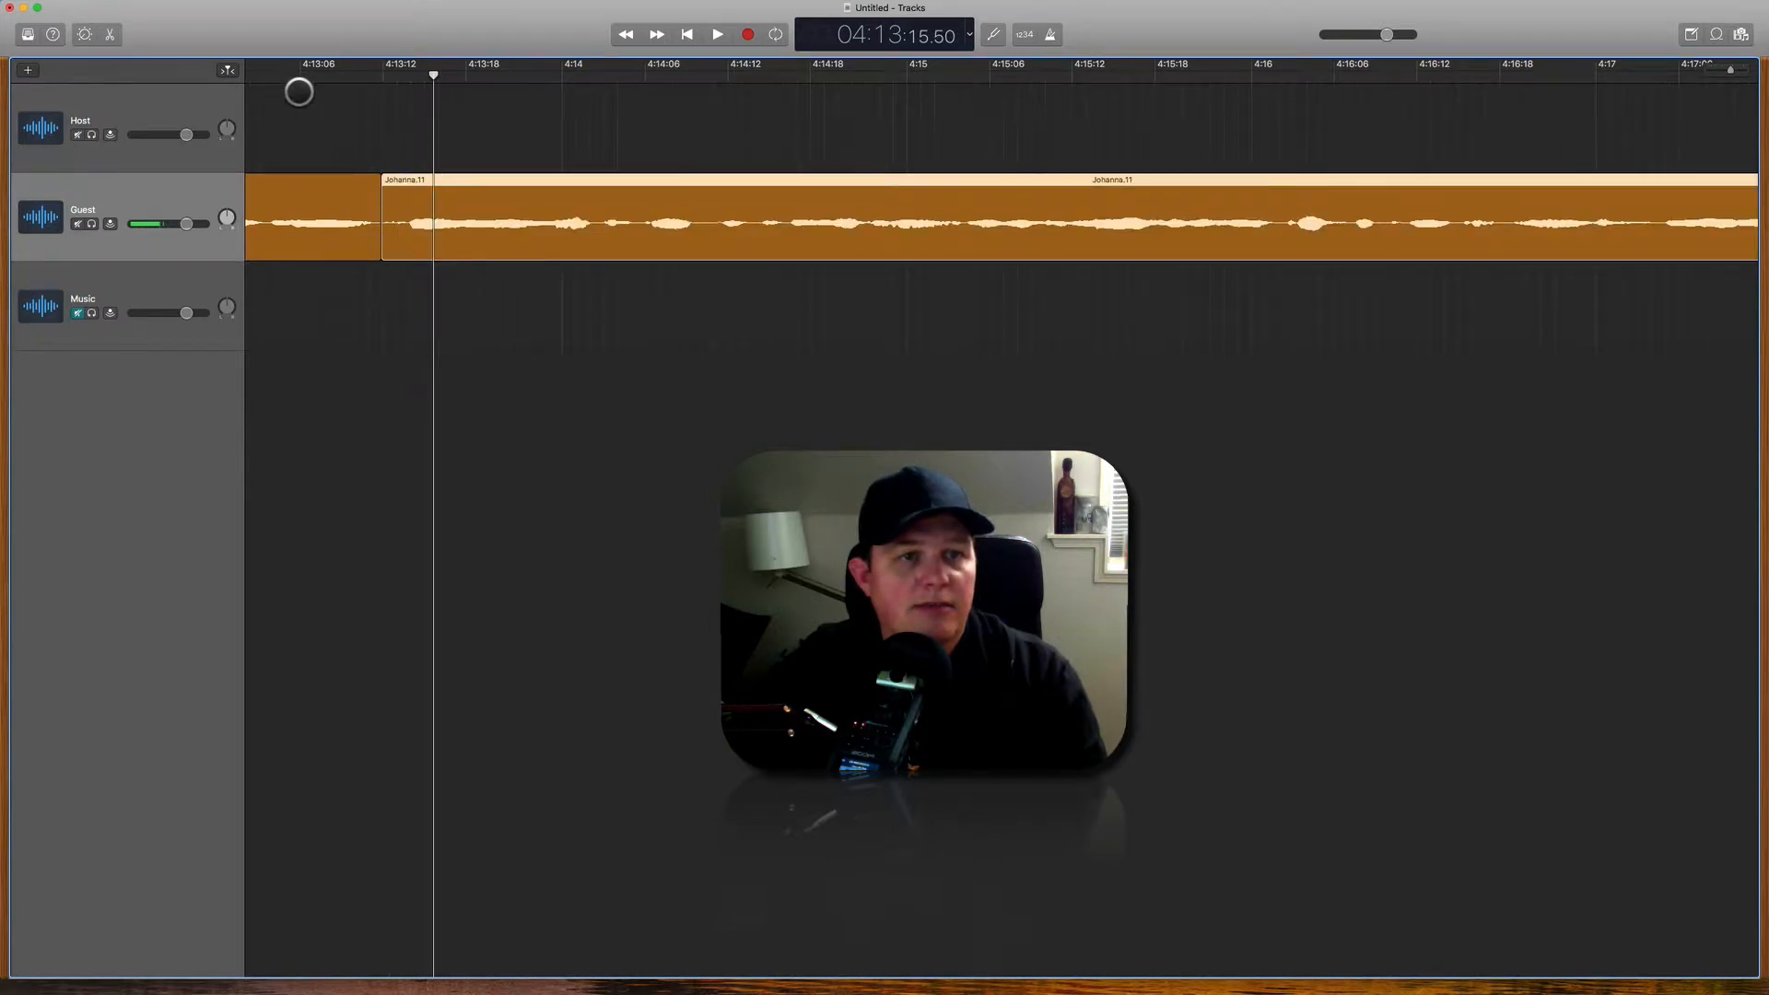
# Step: Play back the new join from about 4:11 and listen on through the guest's answer to about 4:24
pyautogui.scroll(-8, 299, 92)
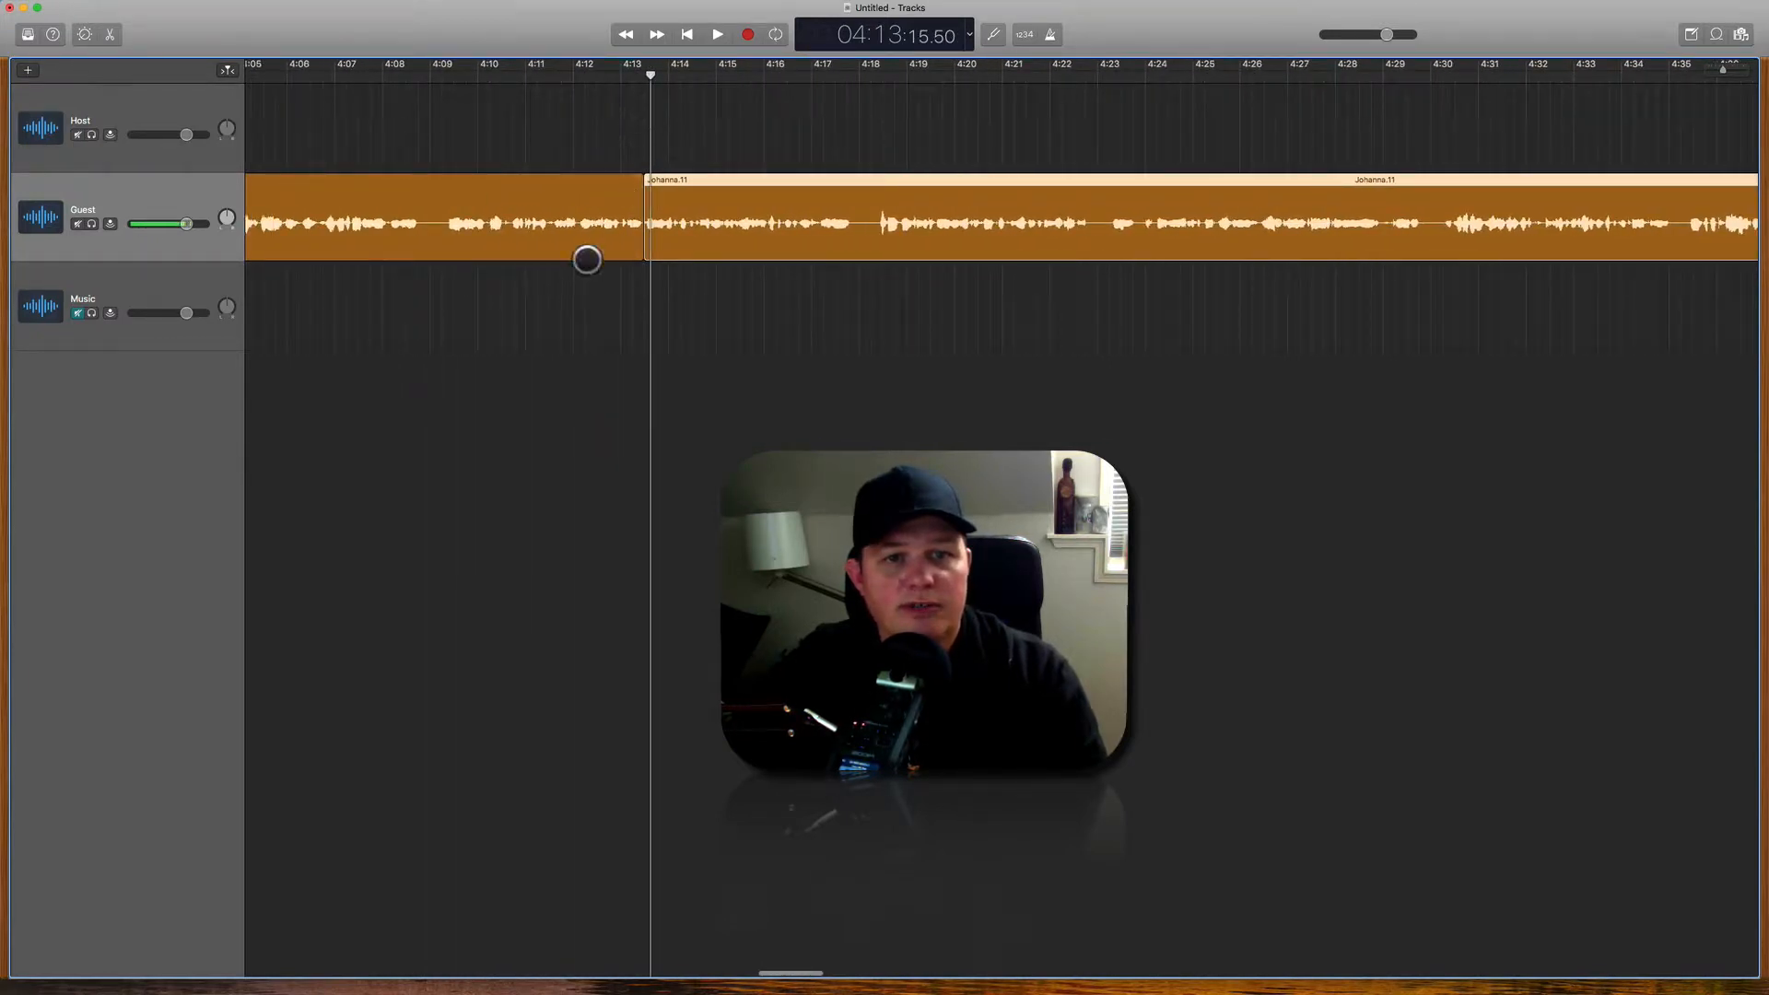
pyautogui.click(537, 125)
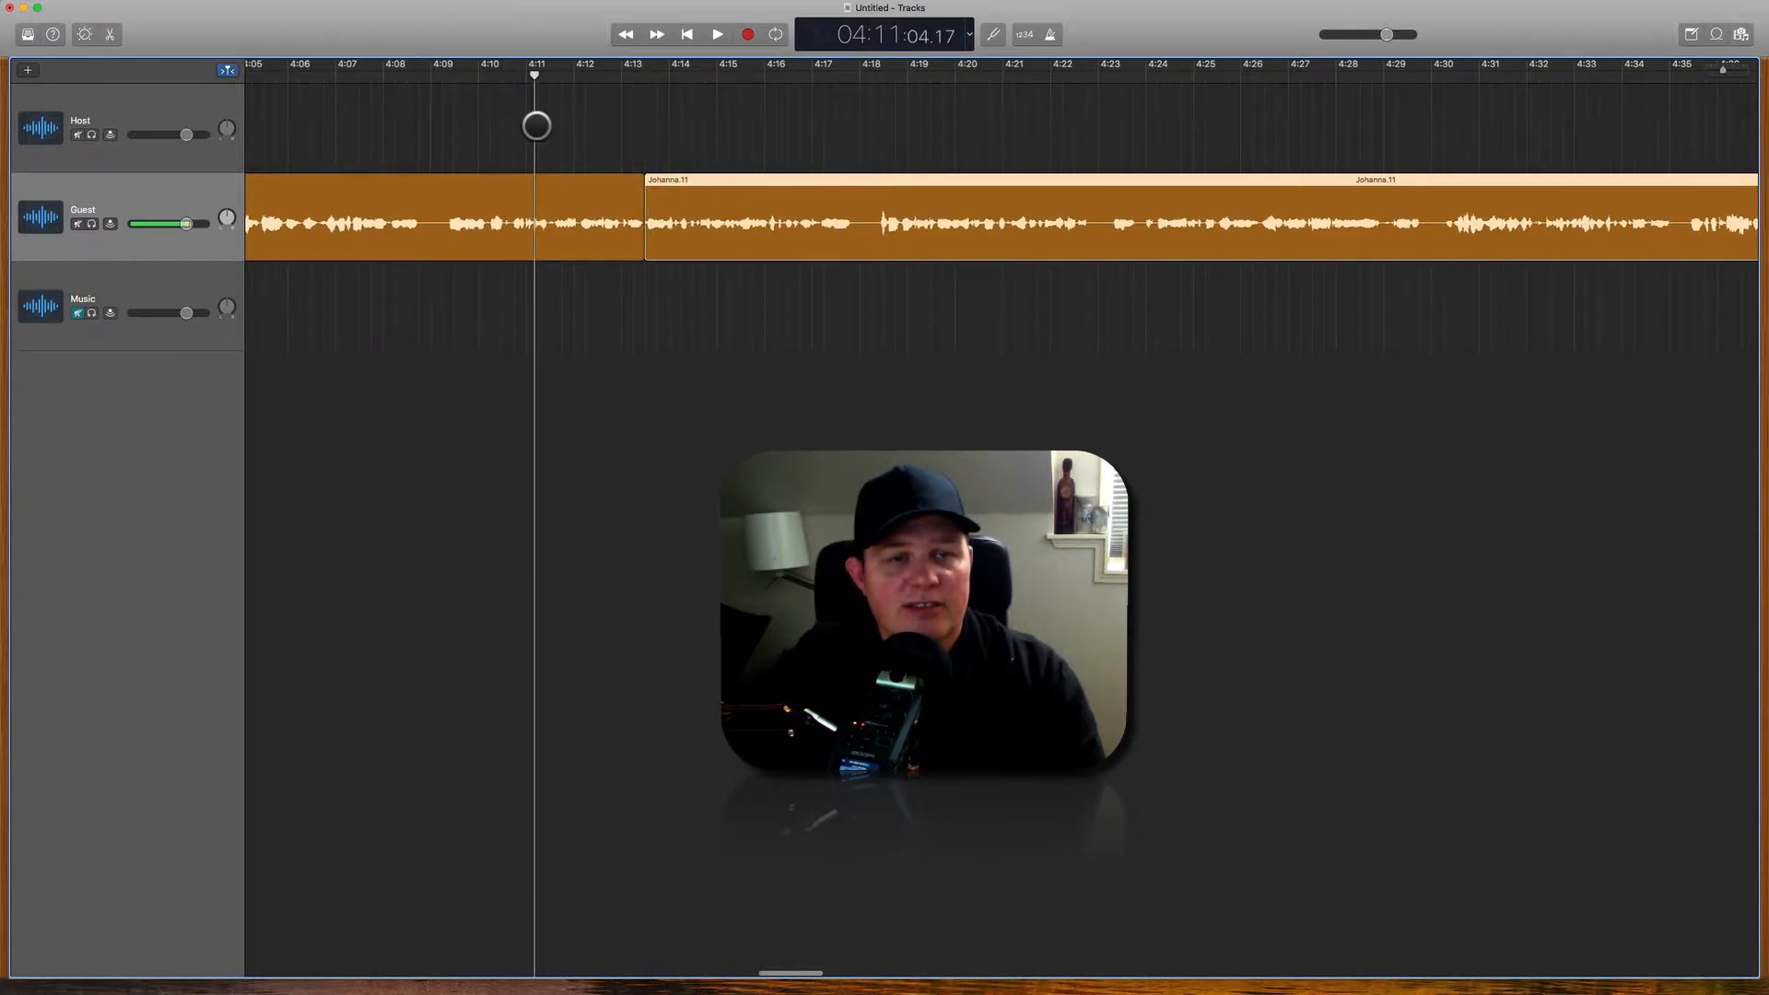
pyautogui.press('space')
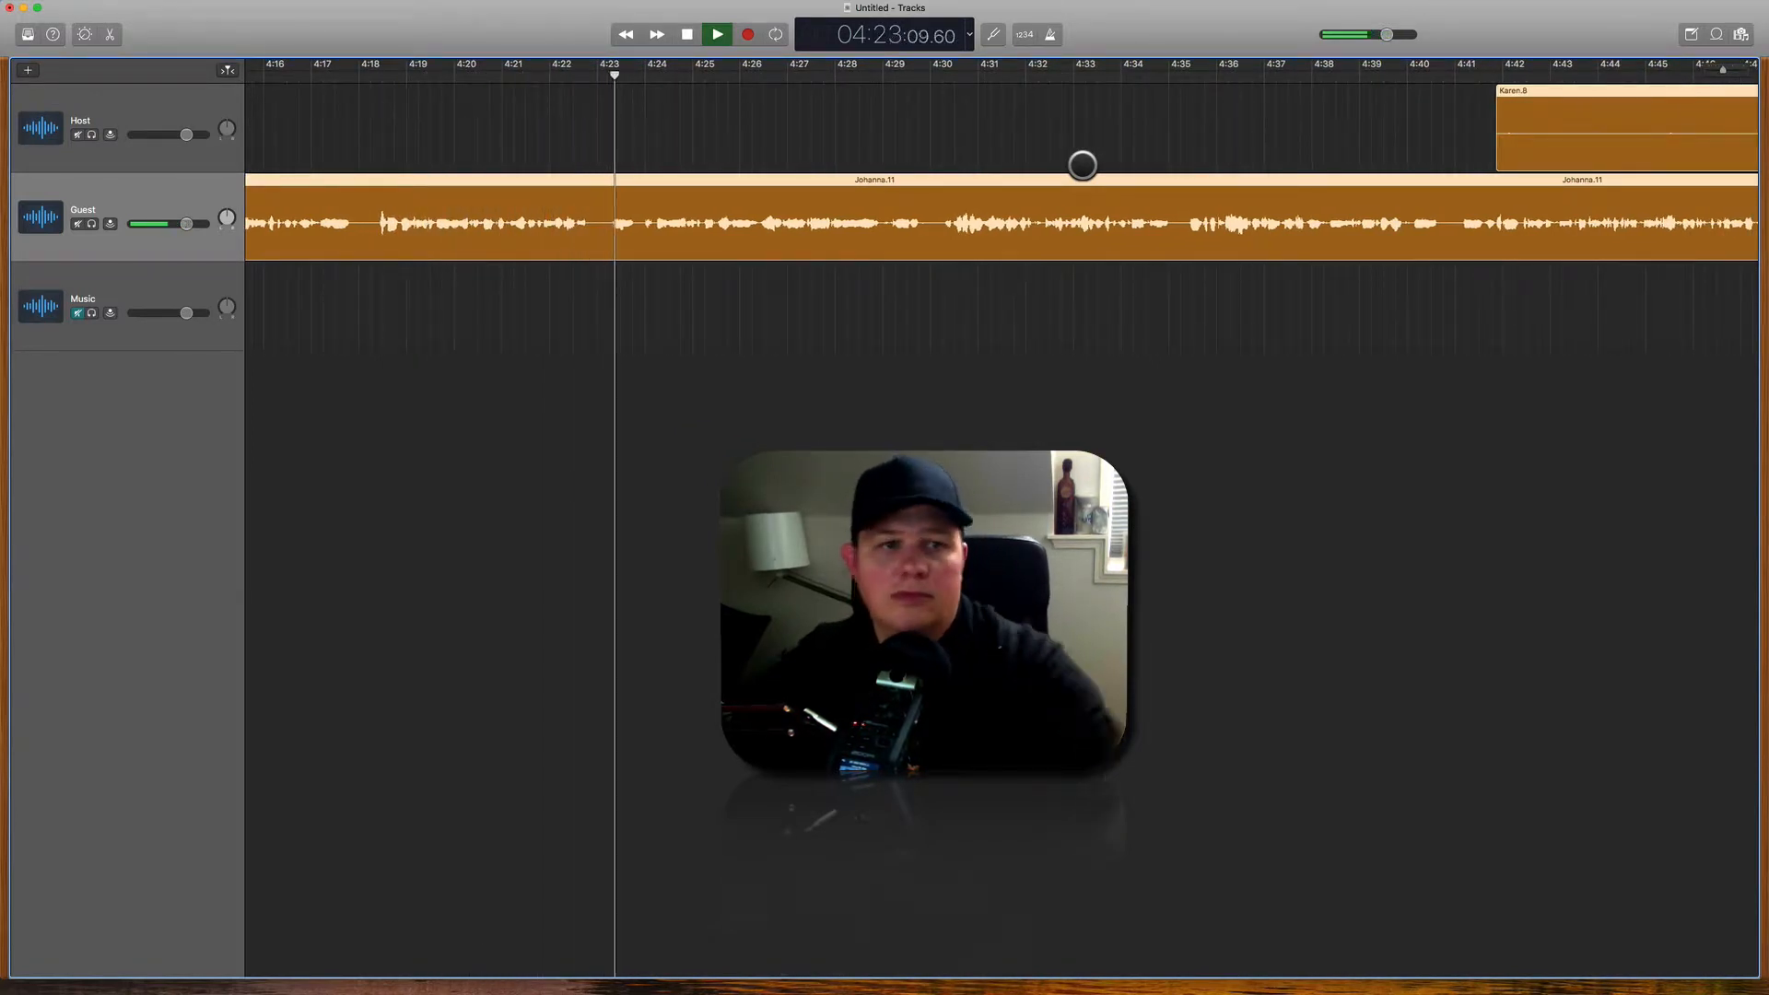
pyautogui.press('space')
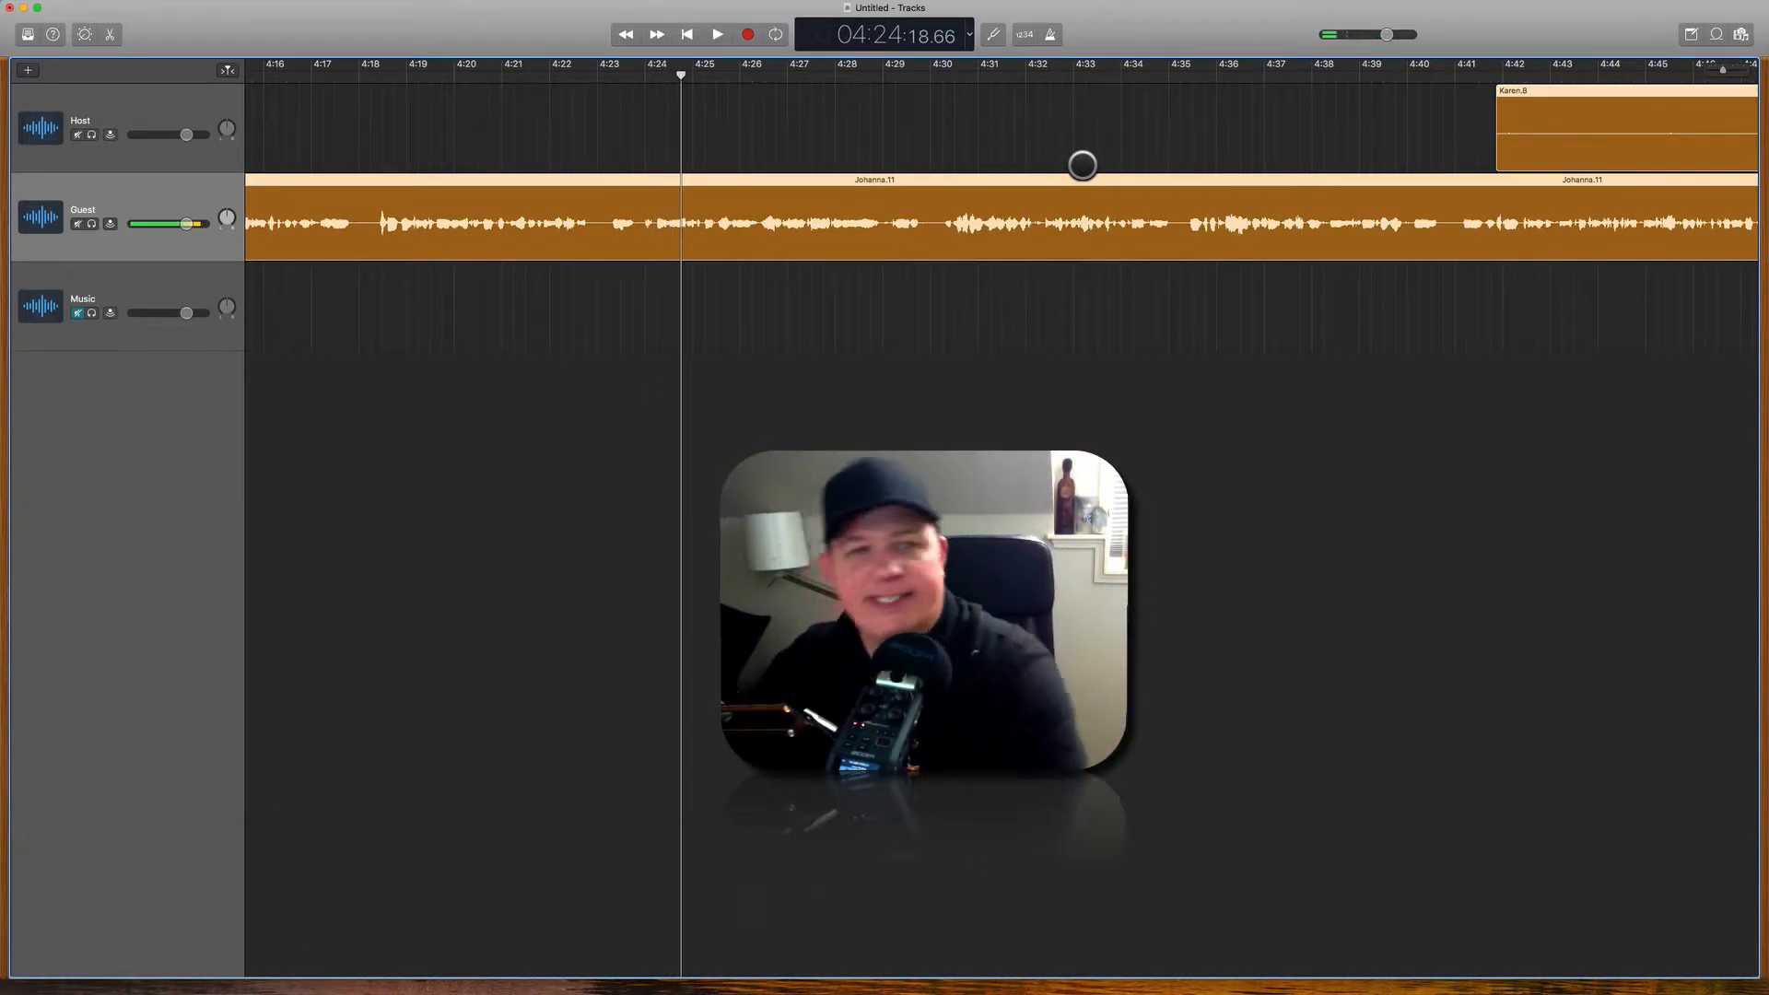
# Step: Split the Guest section at 4:23:15.00 and trim both parts back to cut the audio between about 4:22.9 and 4:23.9
pyautogui.moveTo(682, 77); pyautogui.dragTo(626, 81)
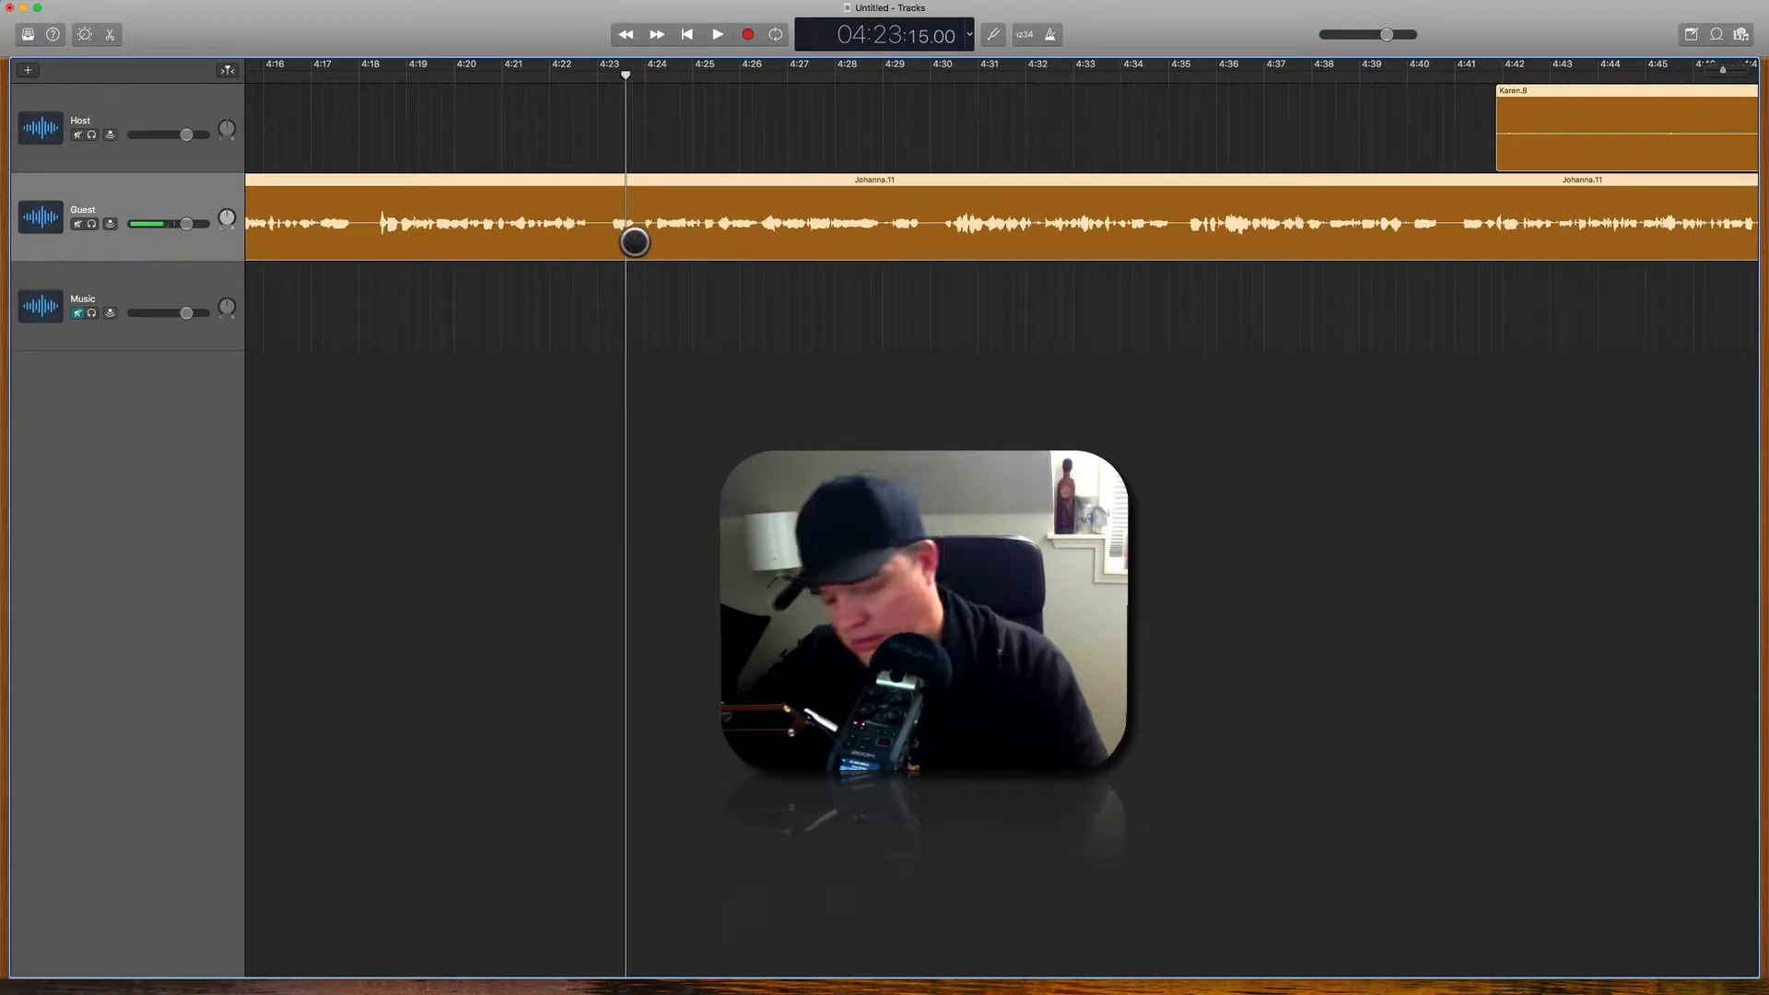
pyautogui.press('super+t')
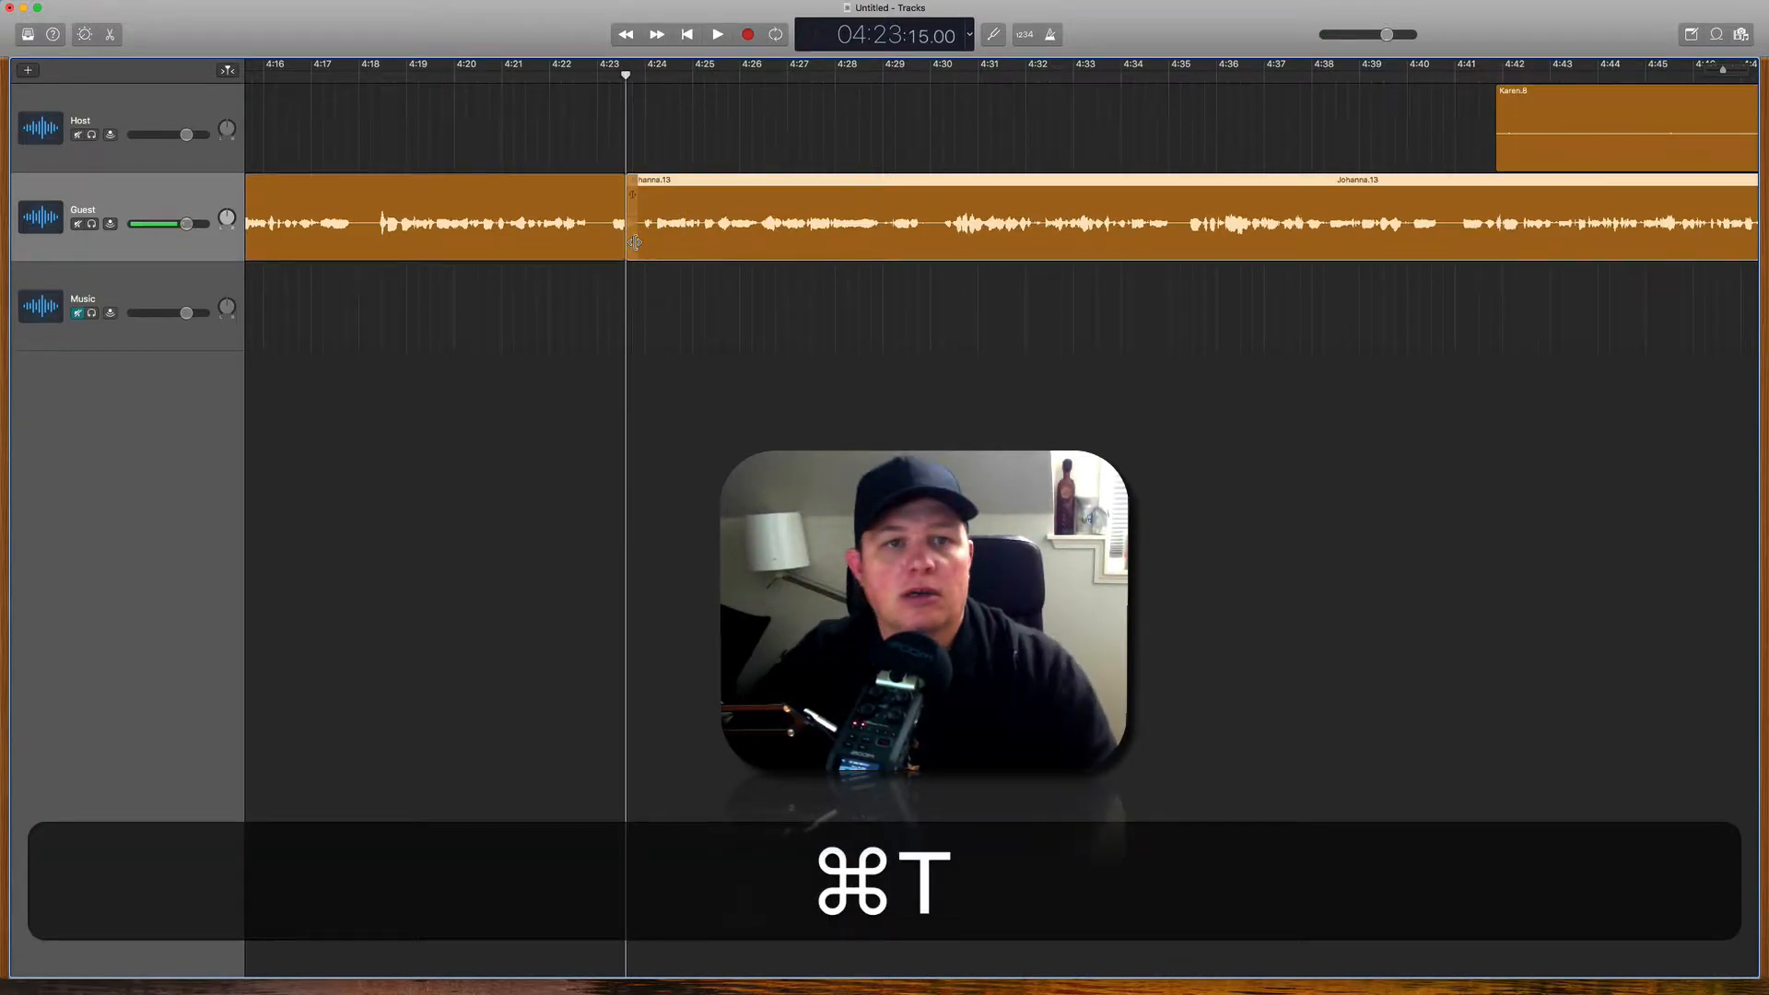
pyautogui.moveTo(631, 247); pyautogui.dragTo(597, 252)
pyautogui.click(617, 252)
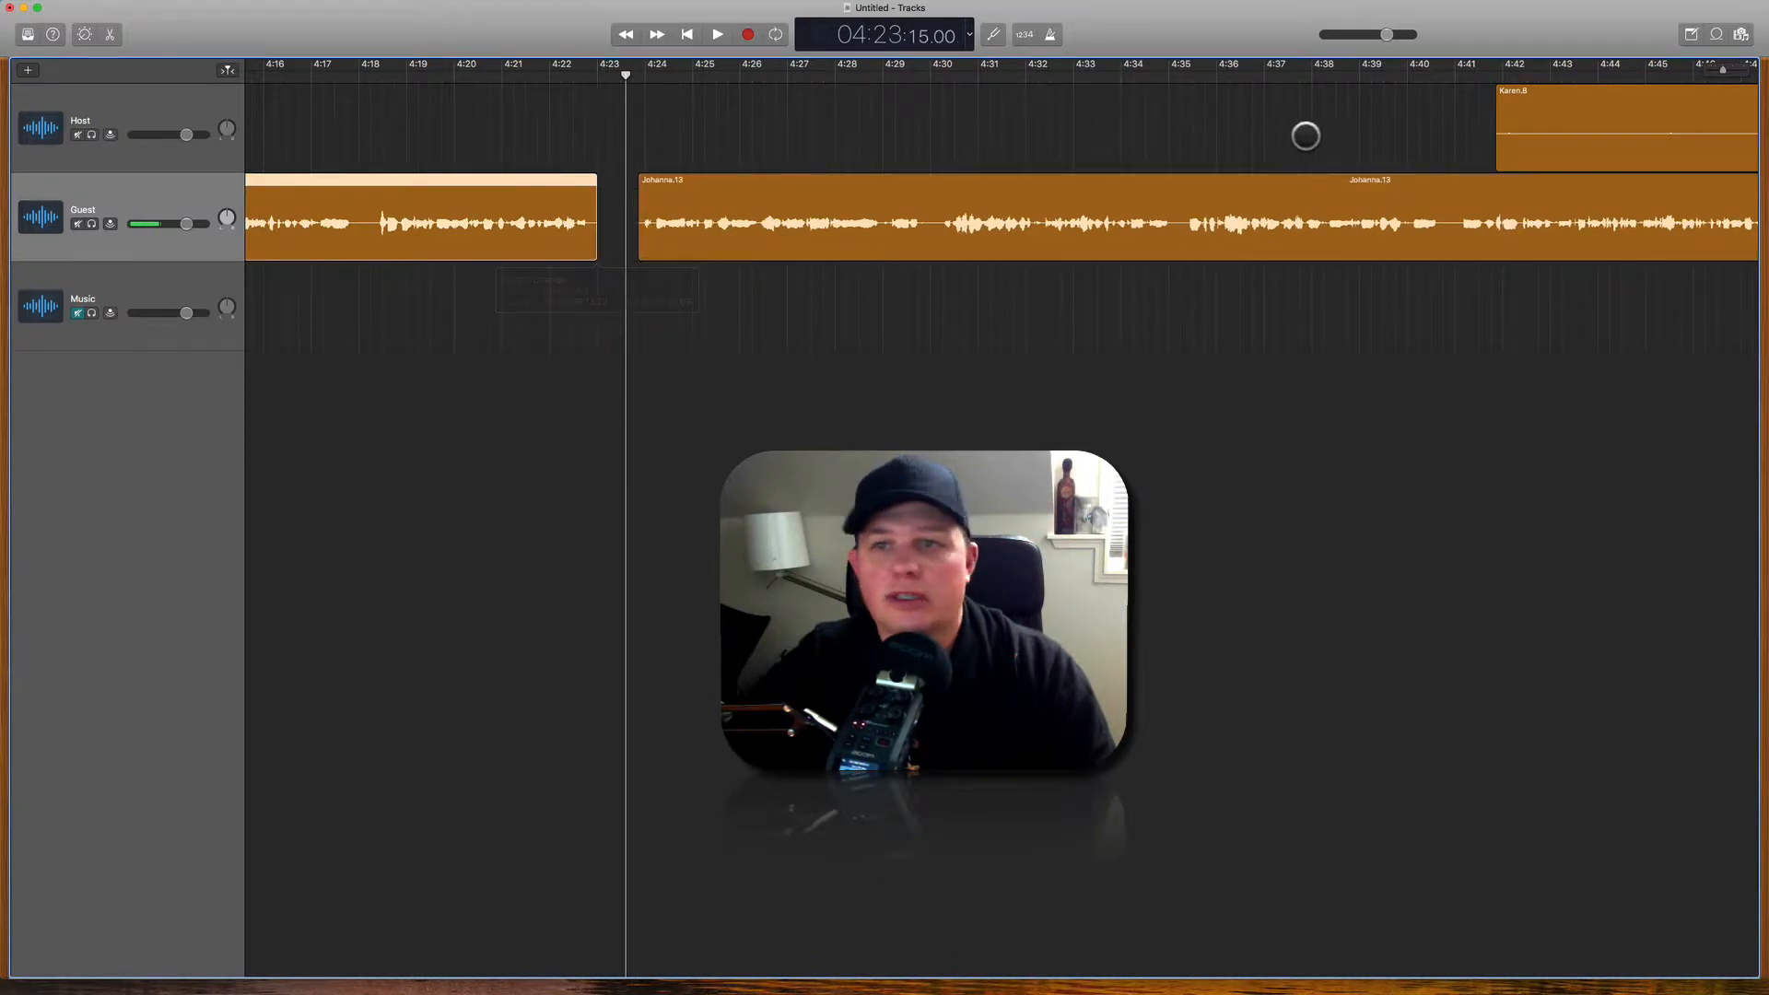
# Step: Move all following Host and Guest sections earlier to close the gap at about 4:22.9 and play back the join
pyautogui.moveTo(1398, 143); pyautogui.dragTo(1516, 187)
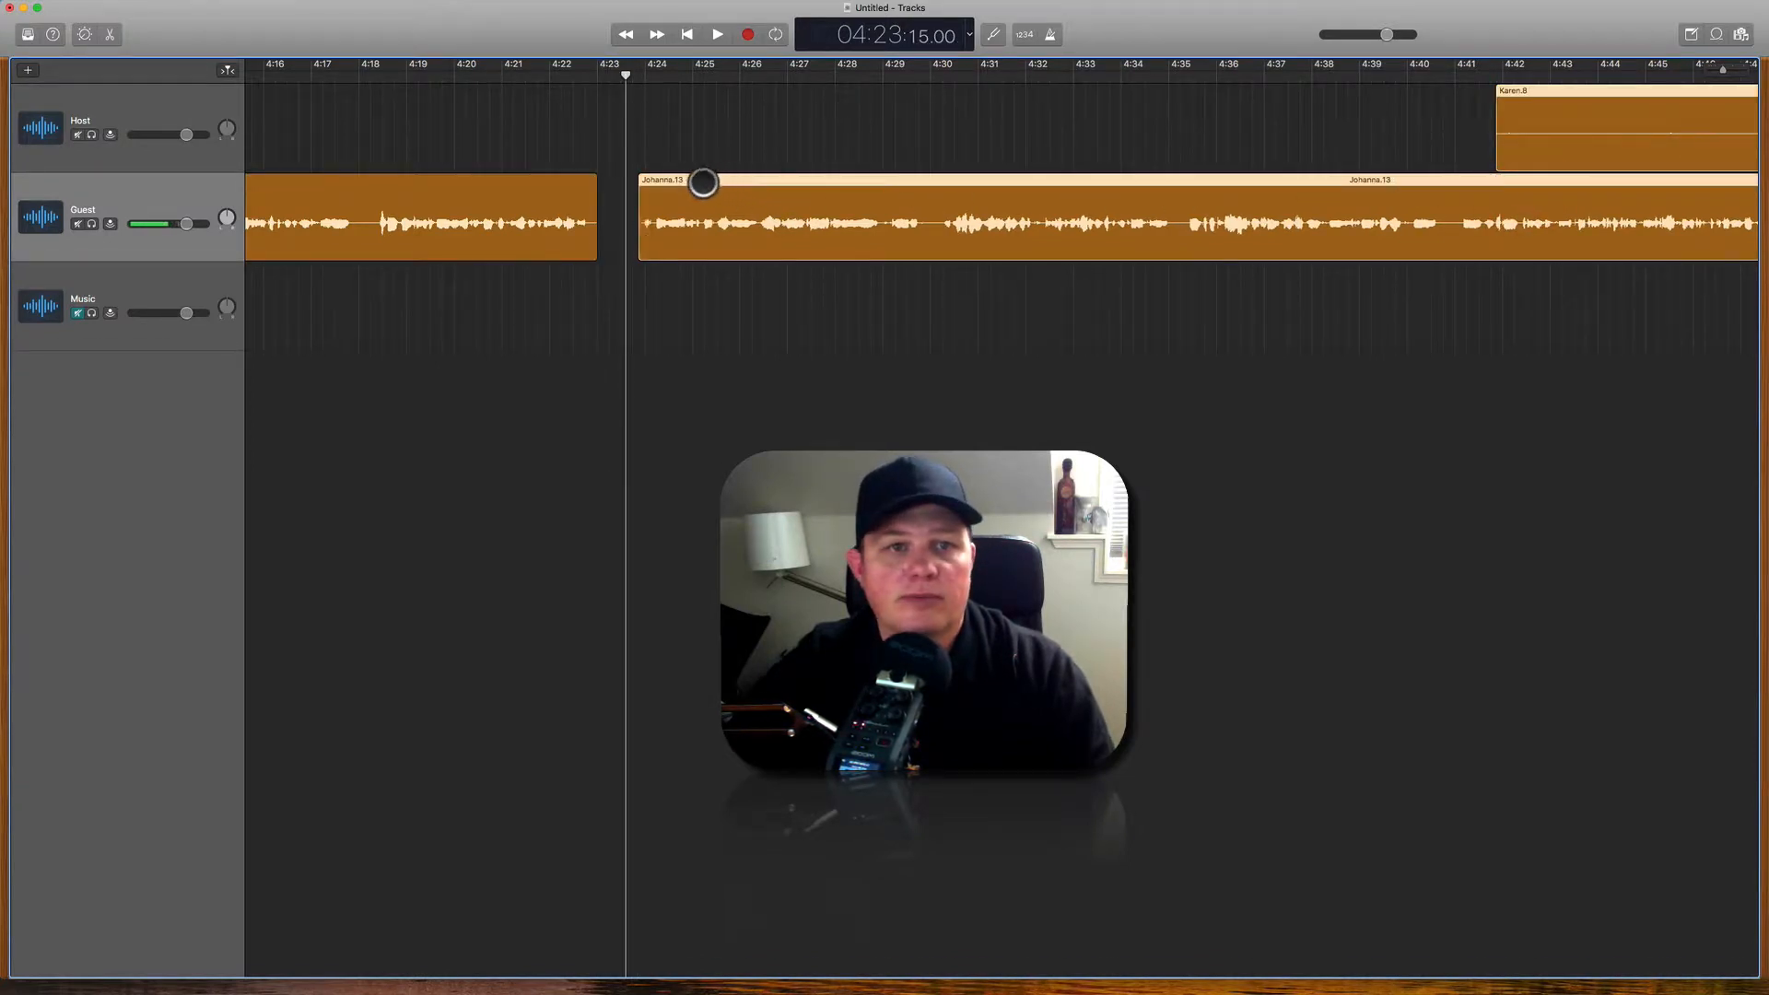
pyautogui.moveTo(703, 182); pyautogui.dragTo(656, 178)
pyautogui.click(541, 76)
pyautogui.press('space')
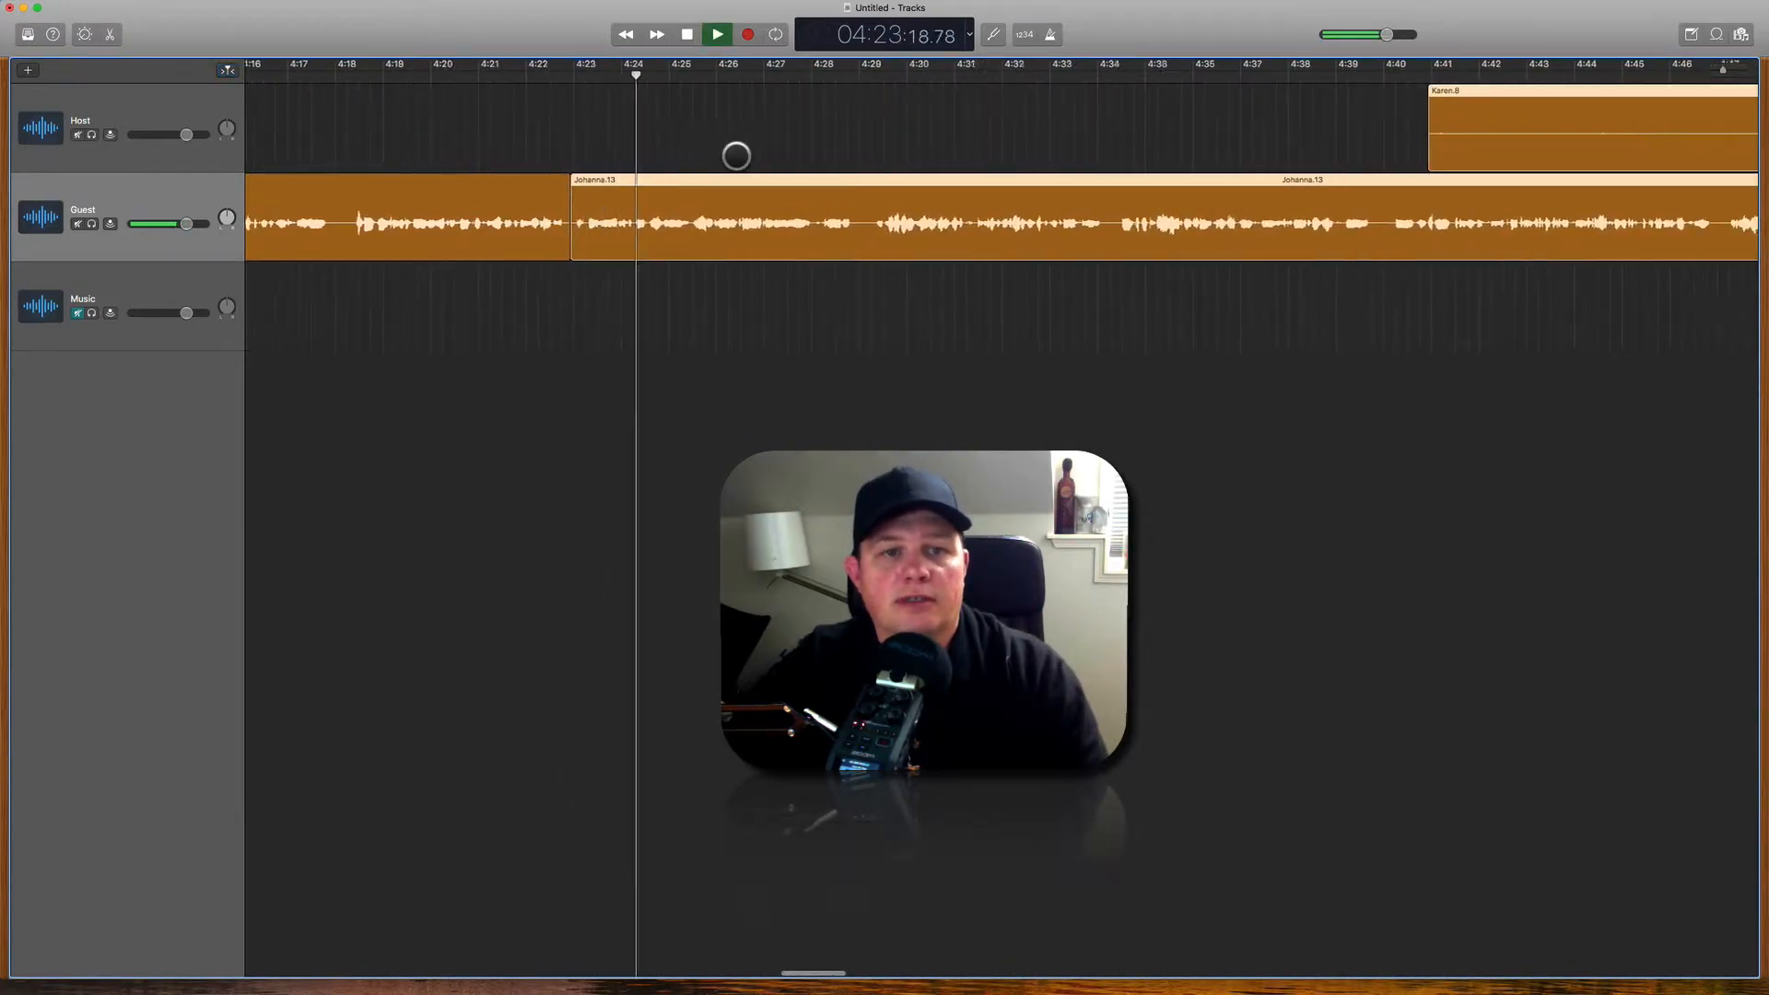
pyautogui.press('space')
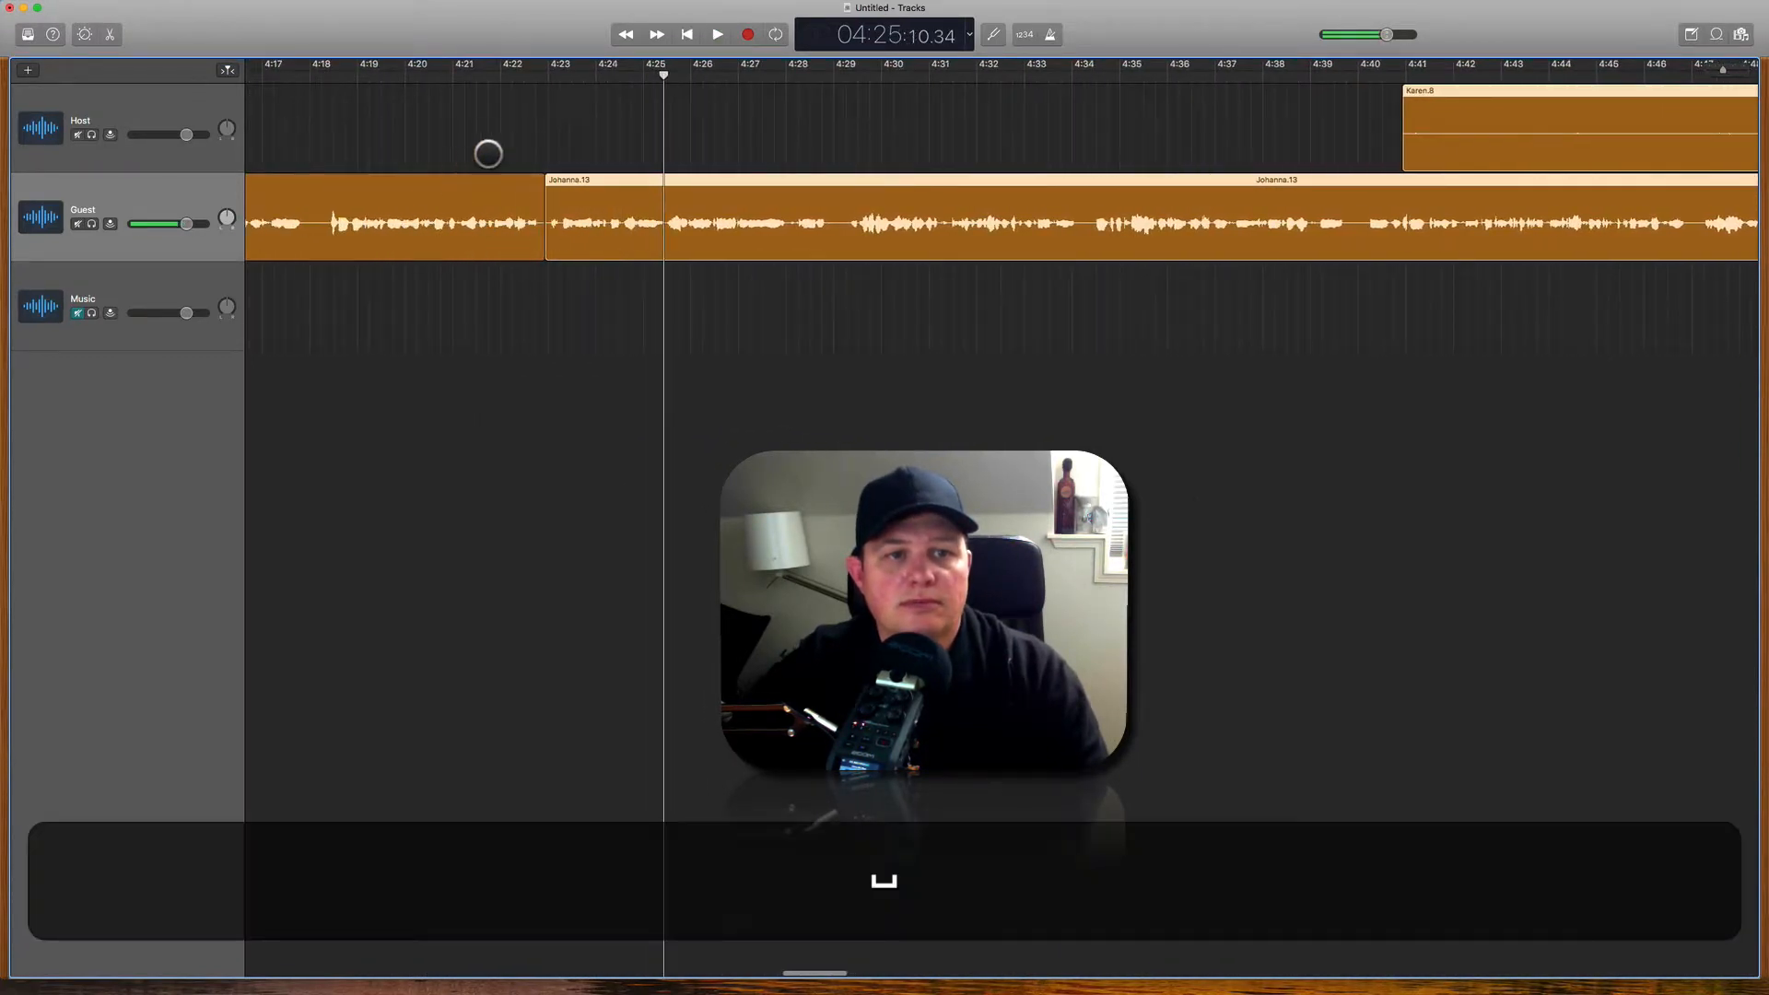
# Step: Replay the join, trim the later Guest section's start to about 4:23.2, and move the following Host and Guest sections back to 4:22:22.35
pyautogui.click(519, 79)
pyautogui.press('space')
pyautogui.press('space')
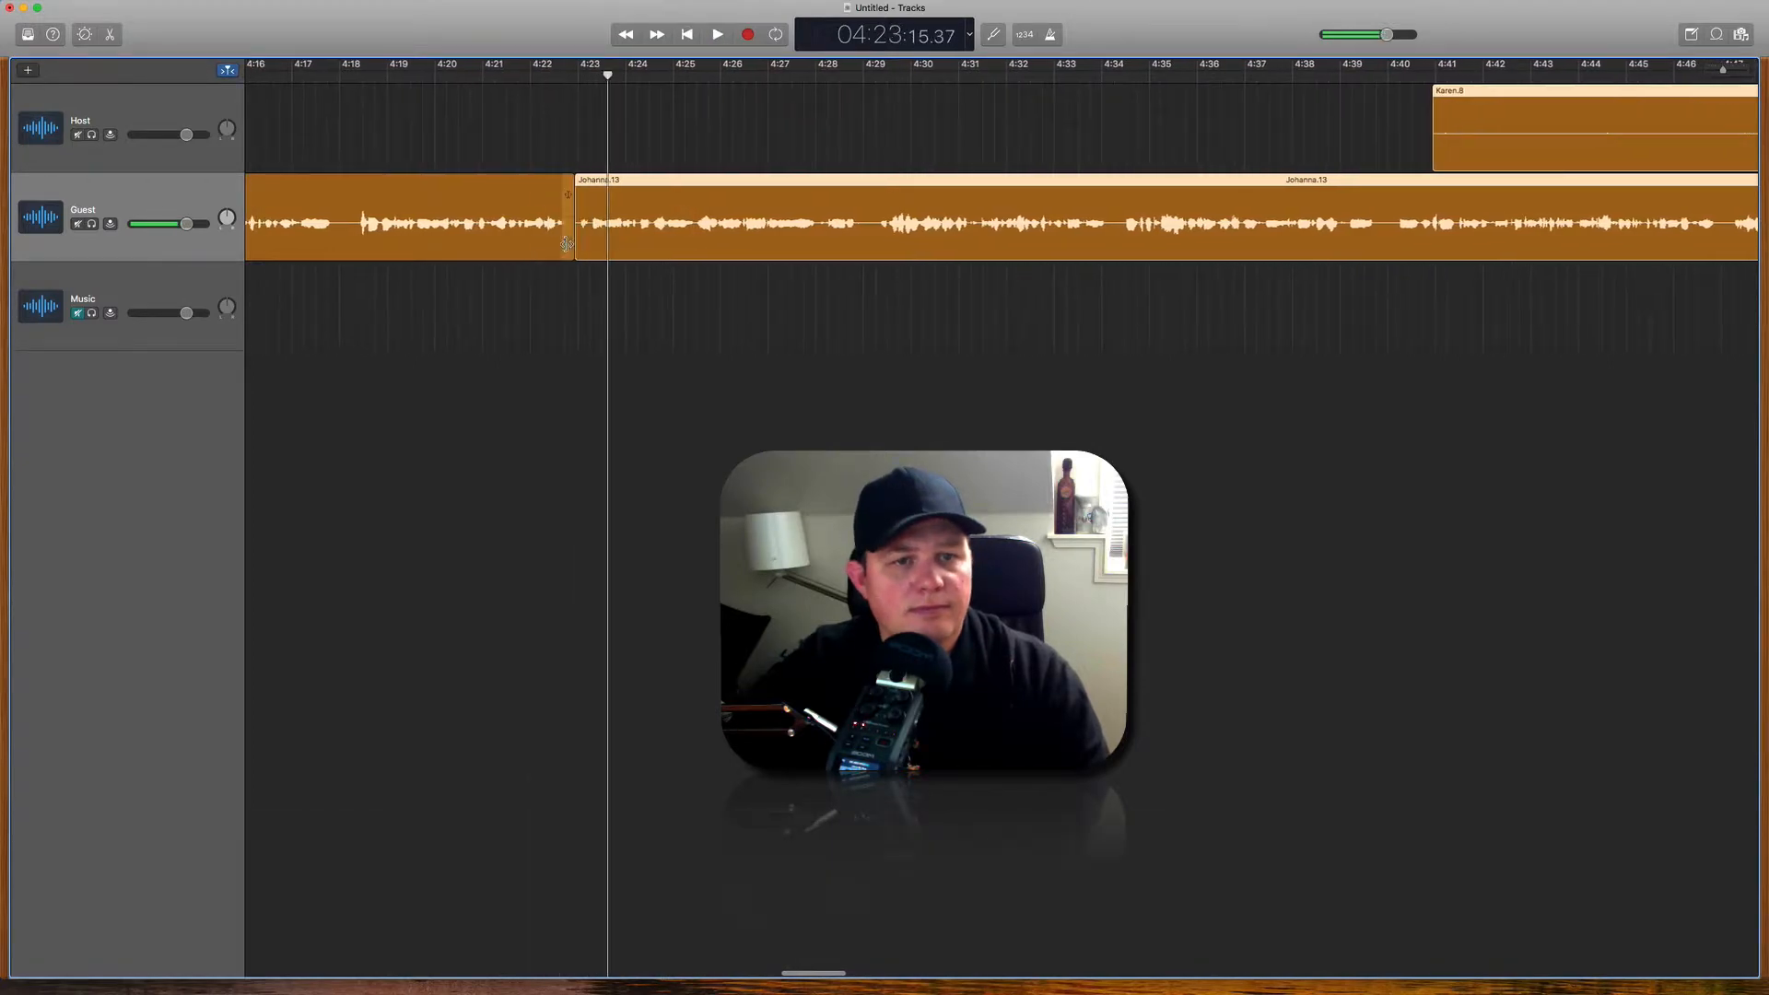
pyautogui.moveTo(584, 245); pyautogui.dragTo(588, 249)
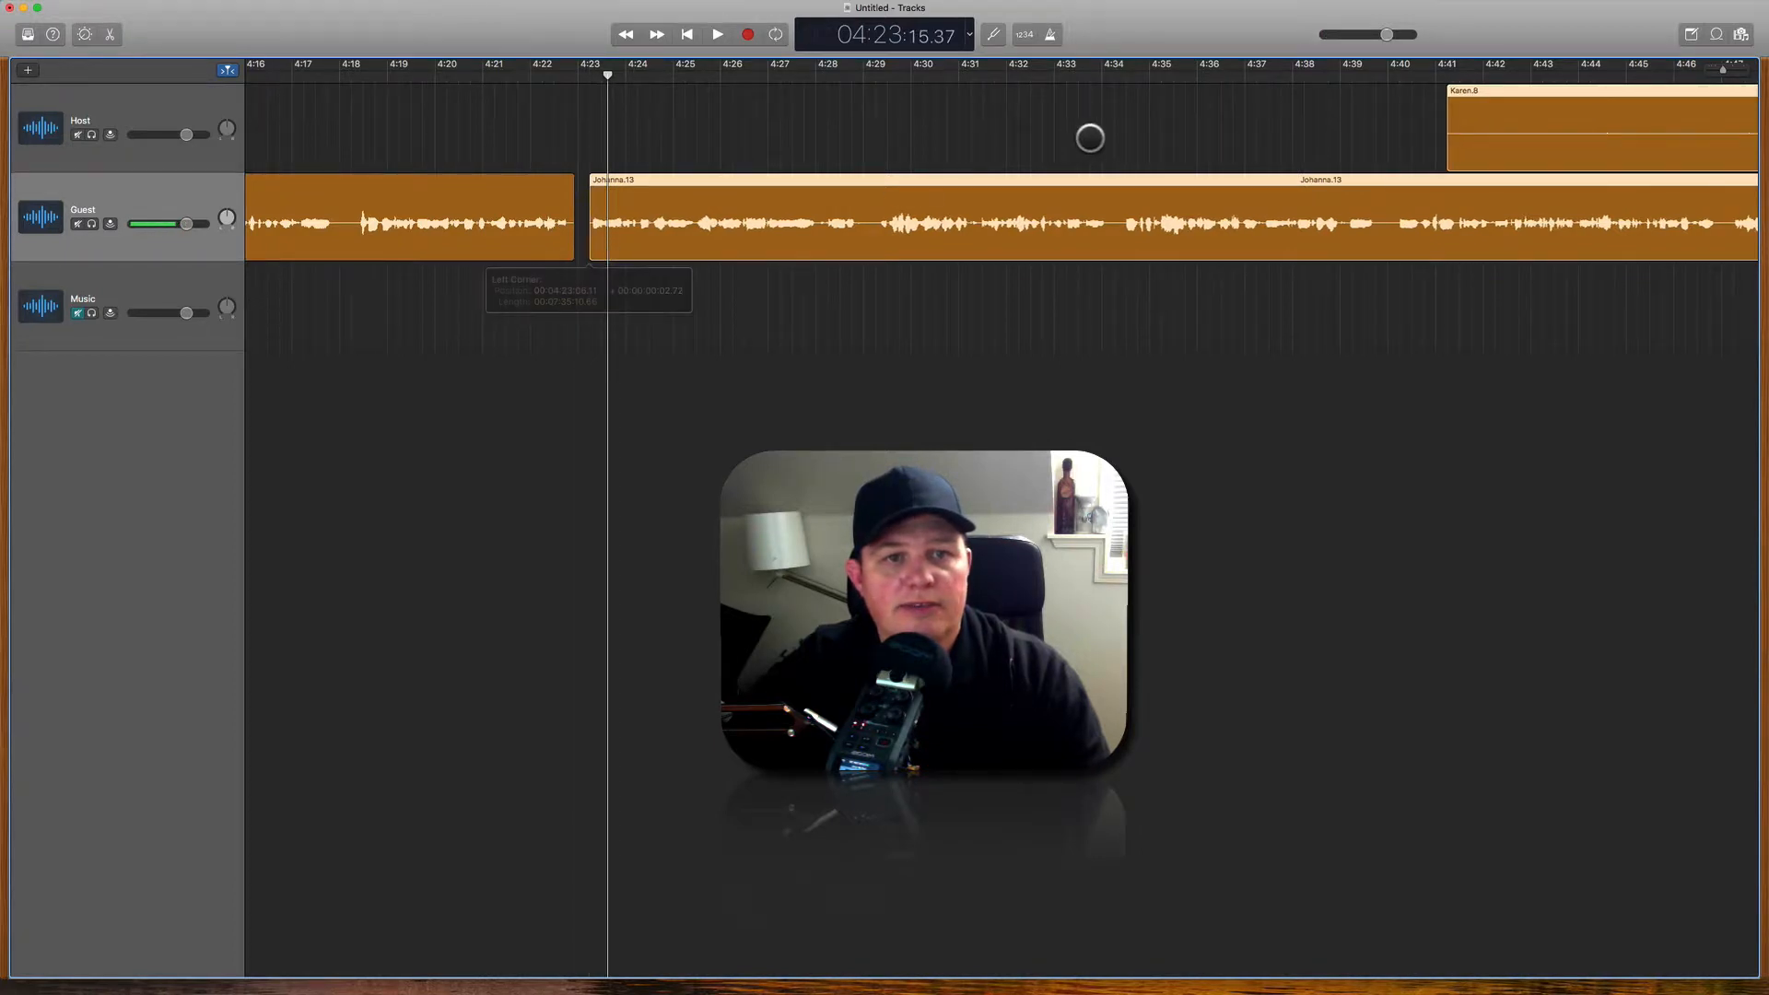
pyautogui.moveTo(641, 182); pyautogui.dragTo(630, 183)
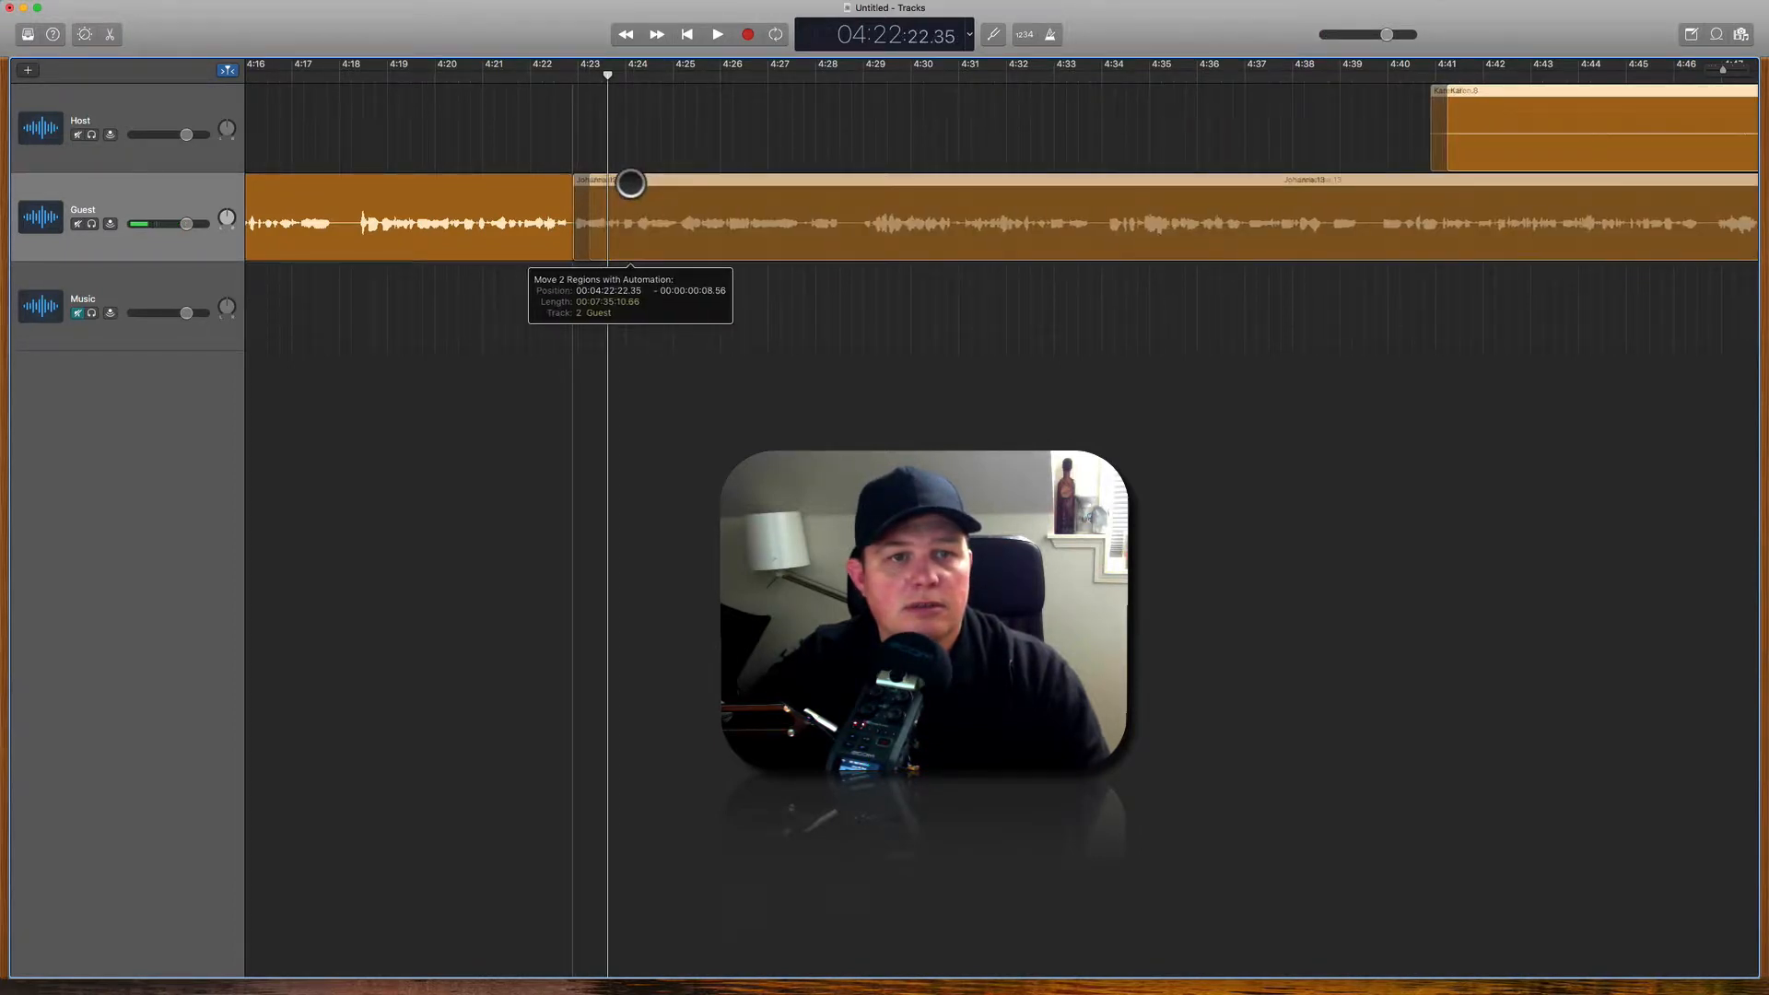
# Step: Play on through the guest's answer and trim the fourth Host section's silent start to about 5:05.5
pyautogui.press('space')
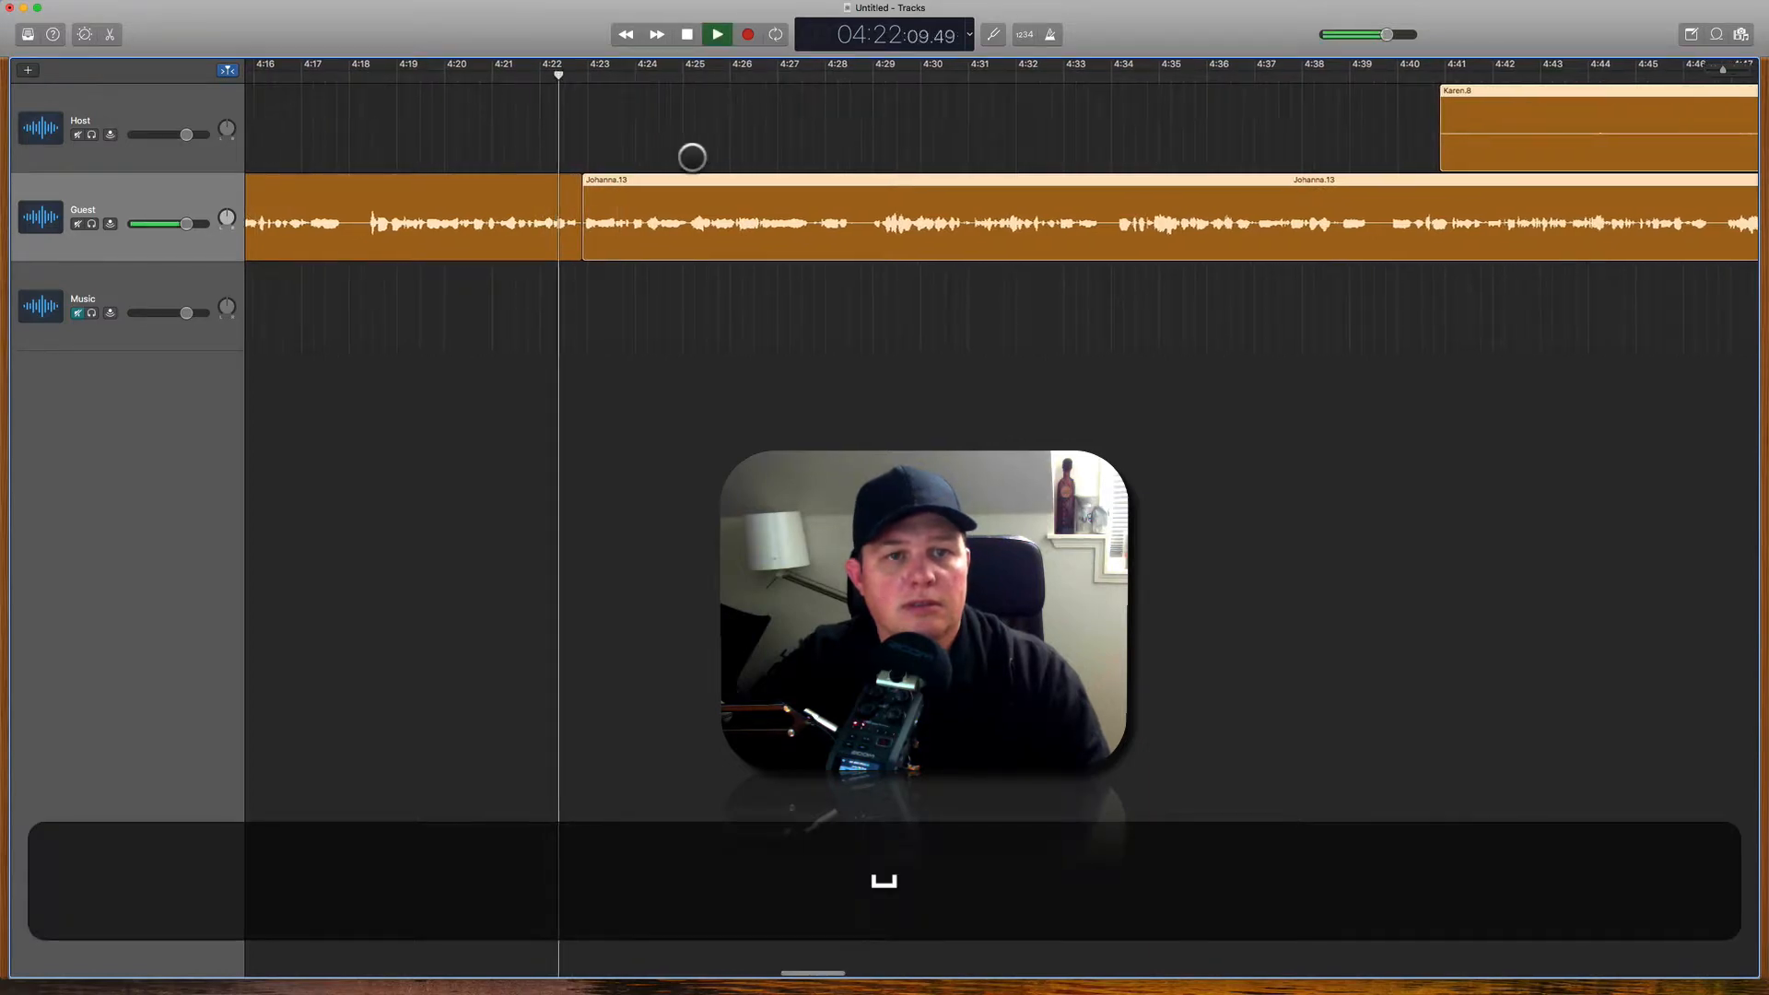
pyautogui.hscroll(-1, 693, 158)
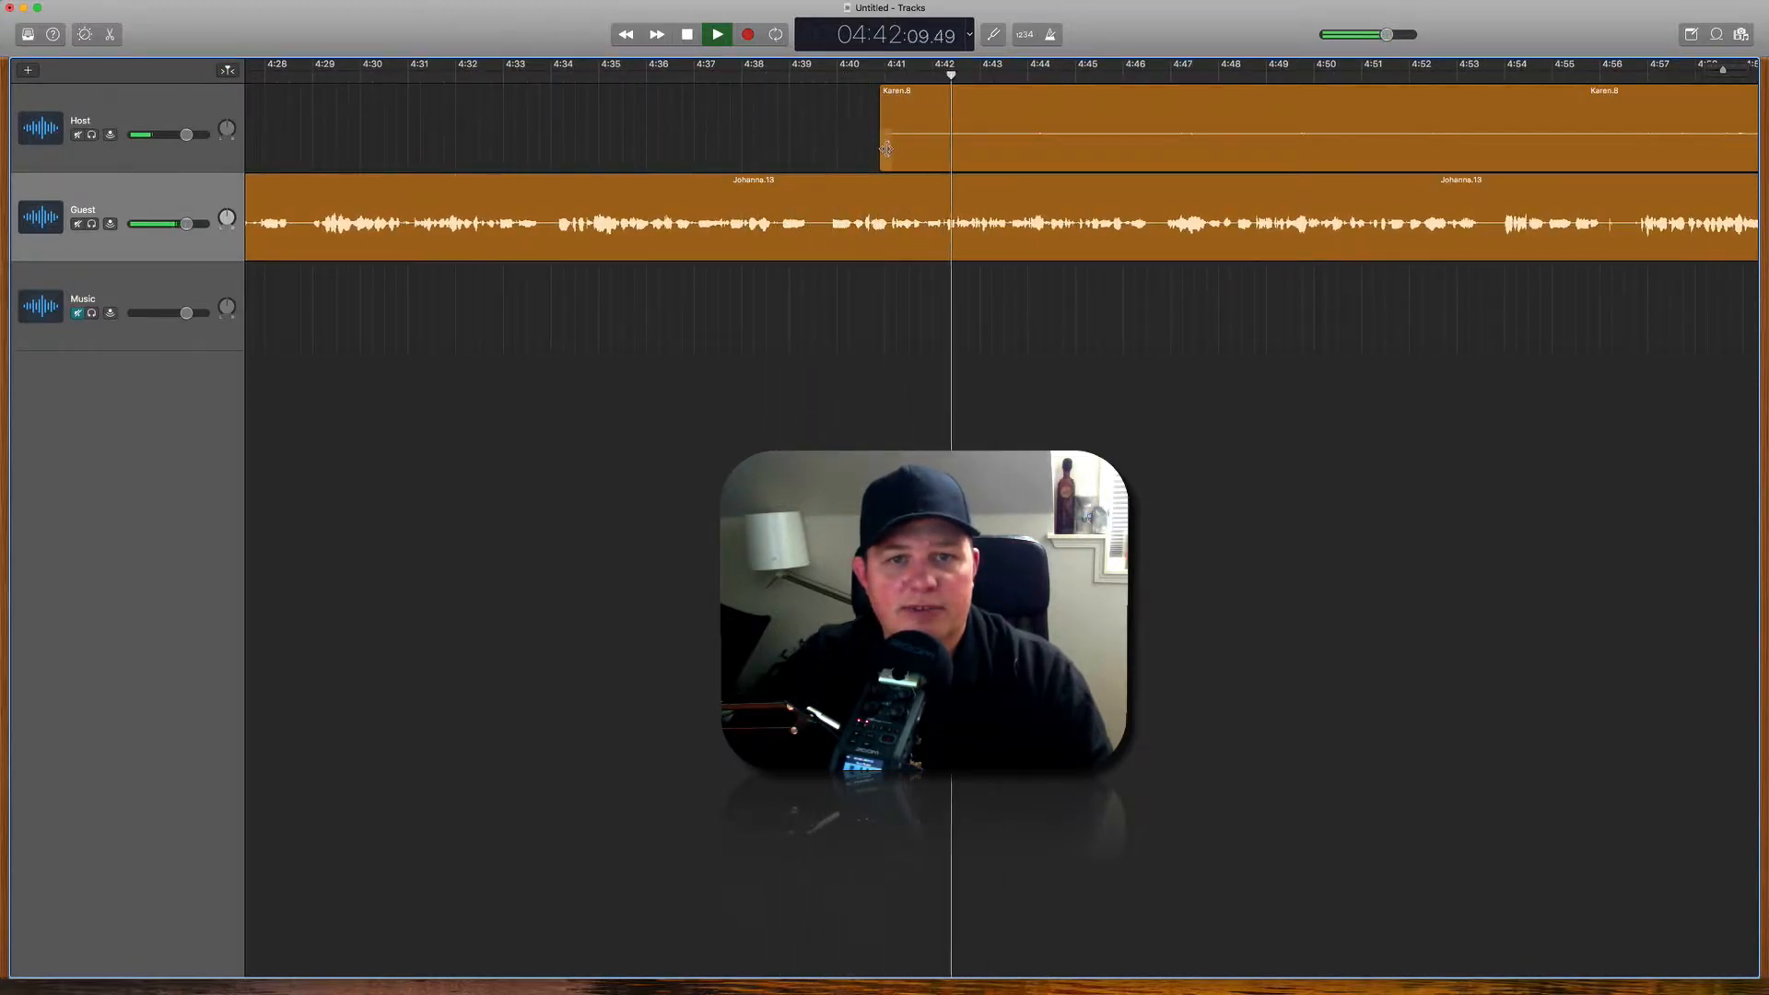
pyautogui.moveTo(887, 152); pyautogui.dragTo(1584, 108)
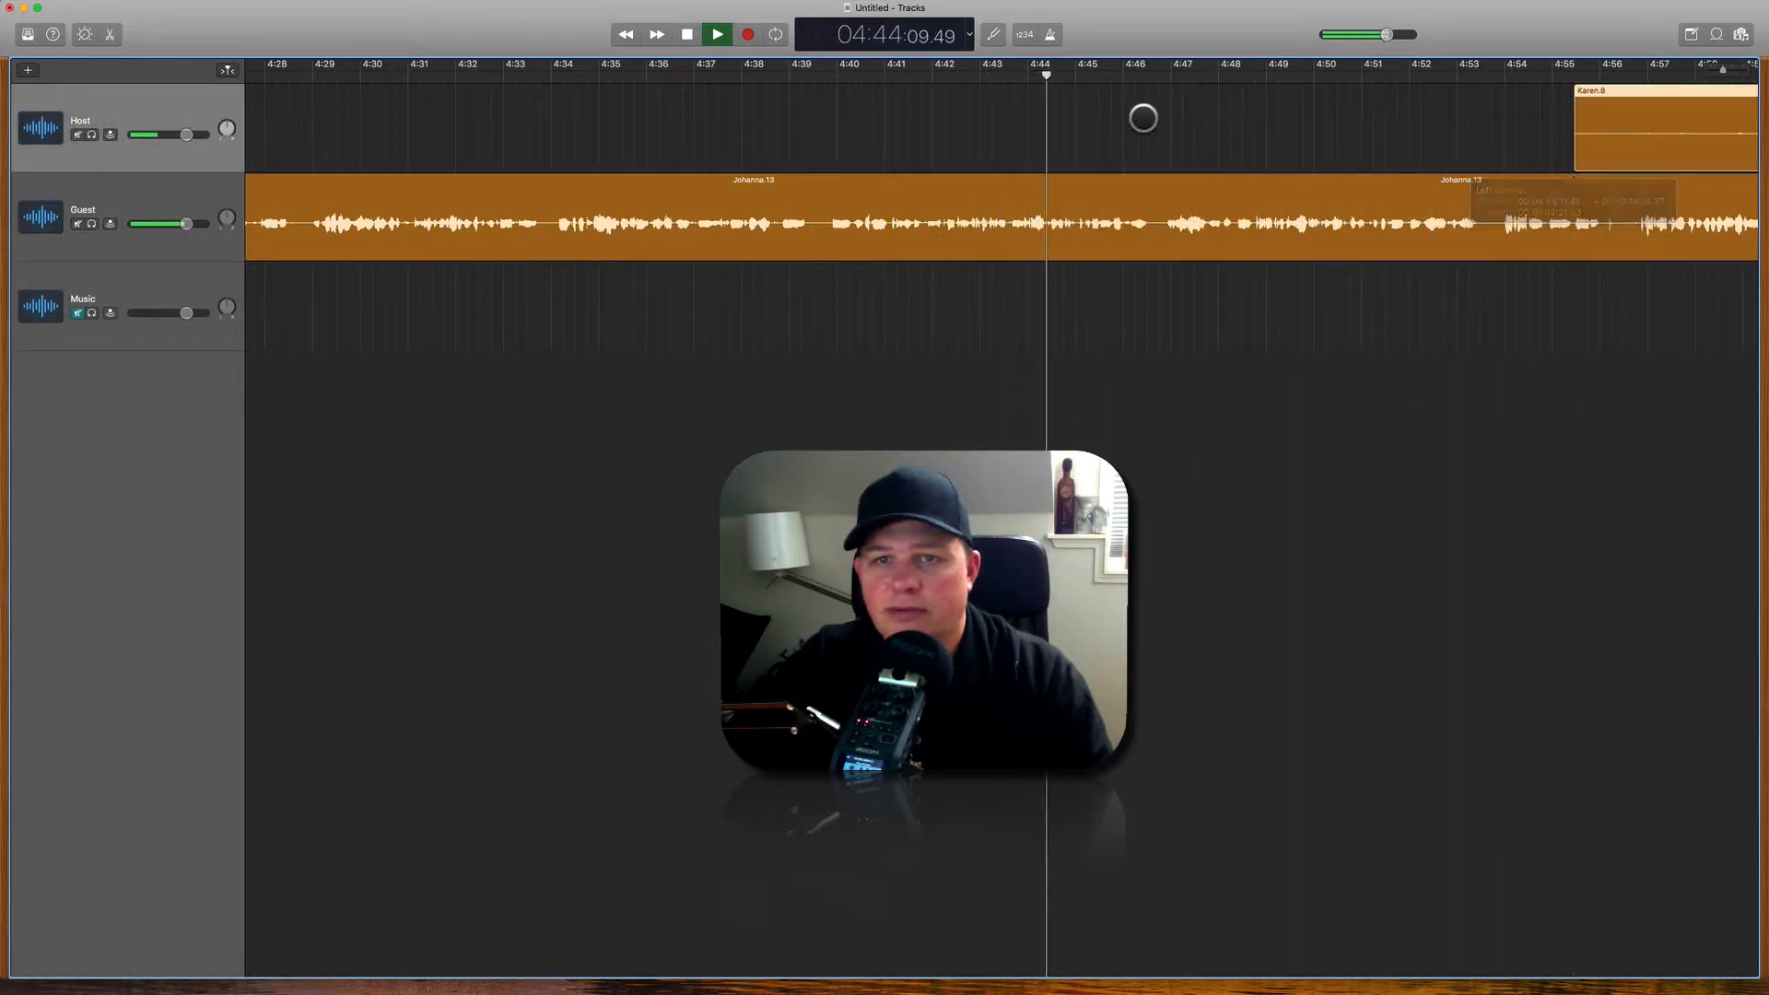
pyautogui.hscroll(10, 1143, 118)
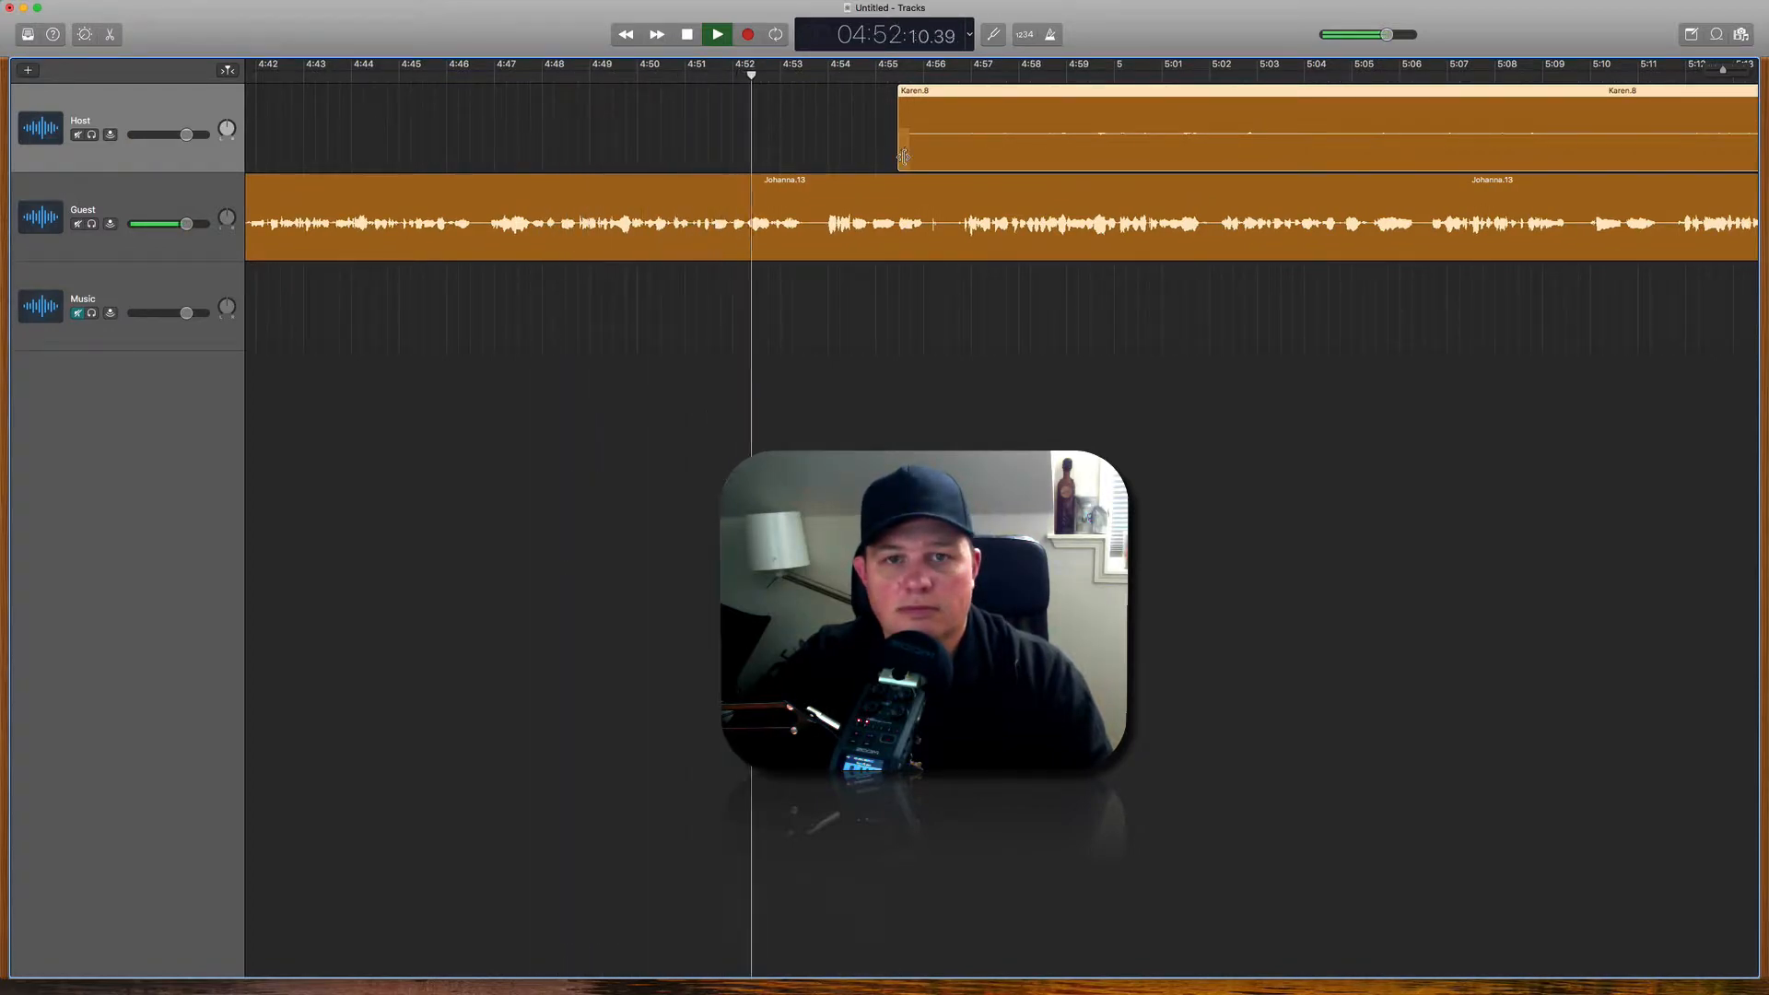
pyautogui.moveTo(903, 157); pyautogui.dragTo(1376, 156)
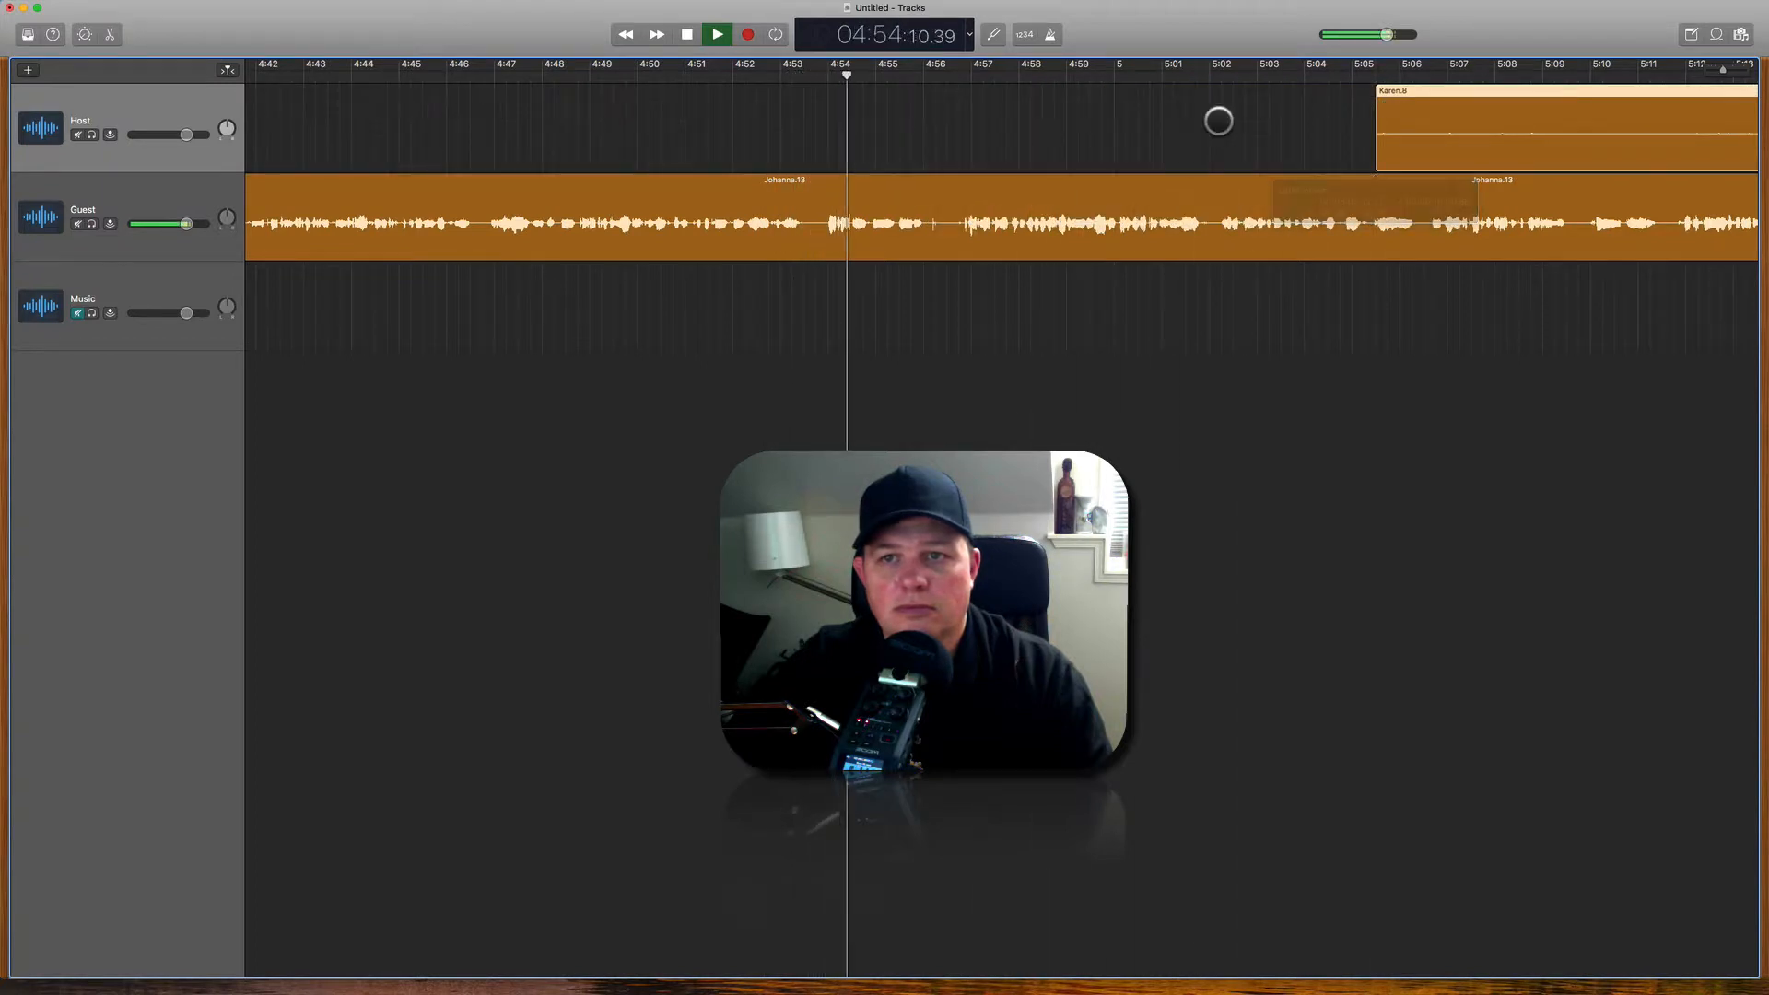
pyautogui.hscroll(4, 1220, 120)
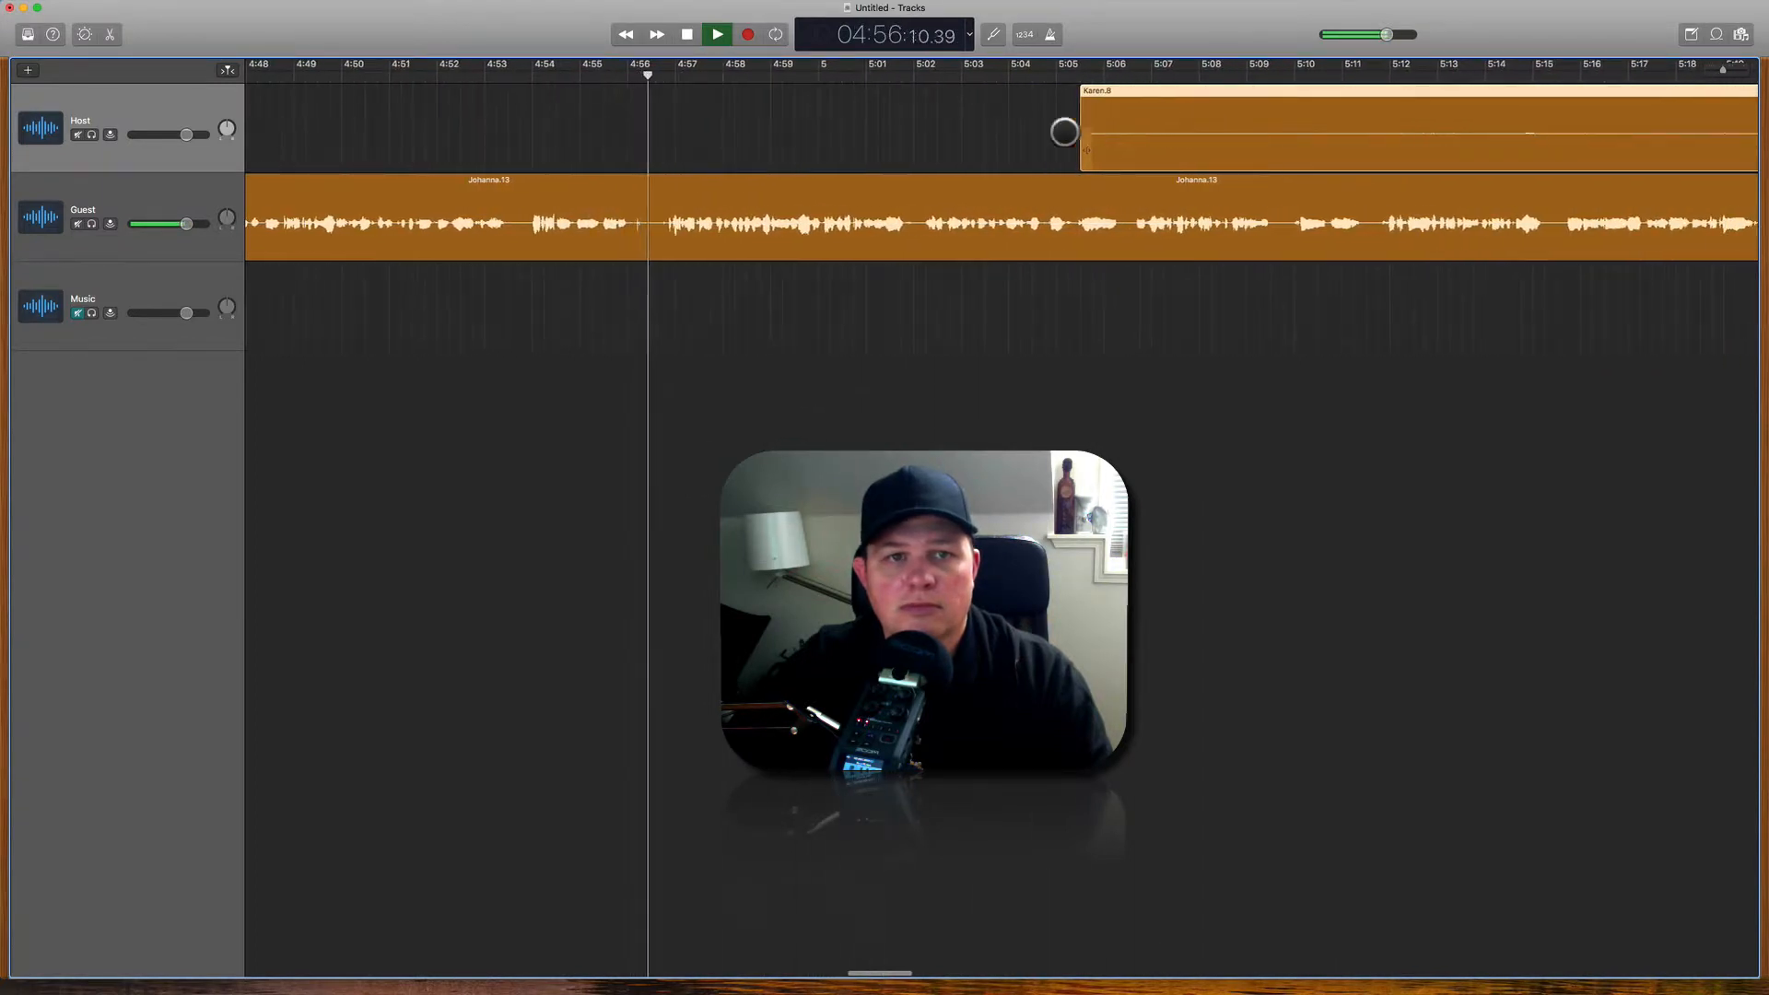
pyautogui.press('space')
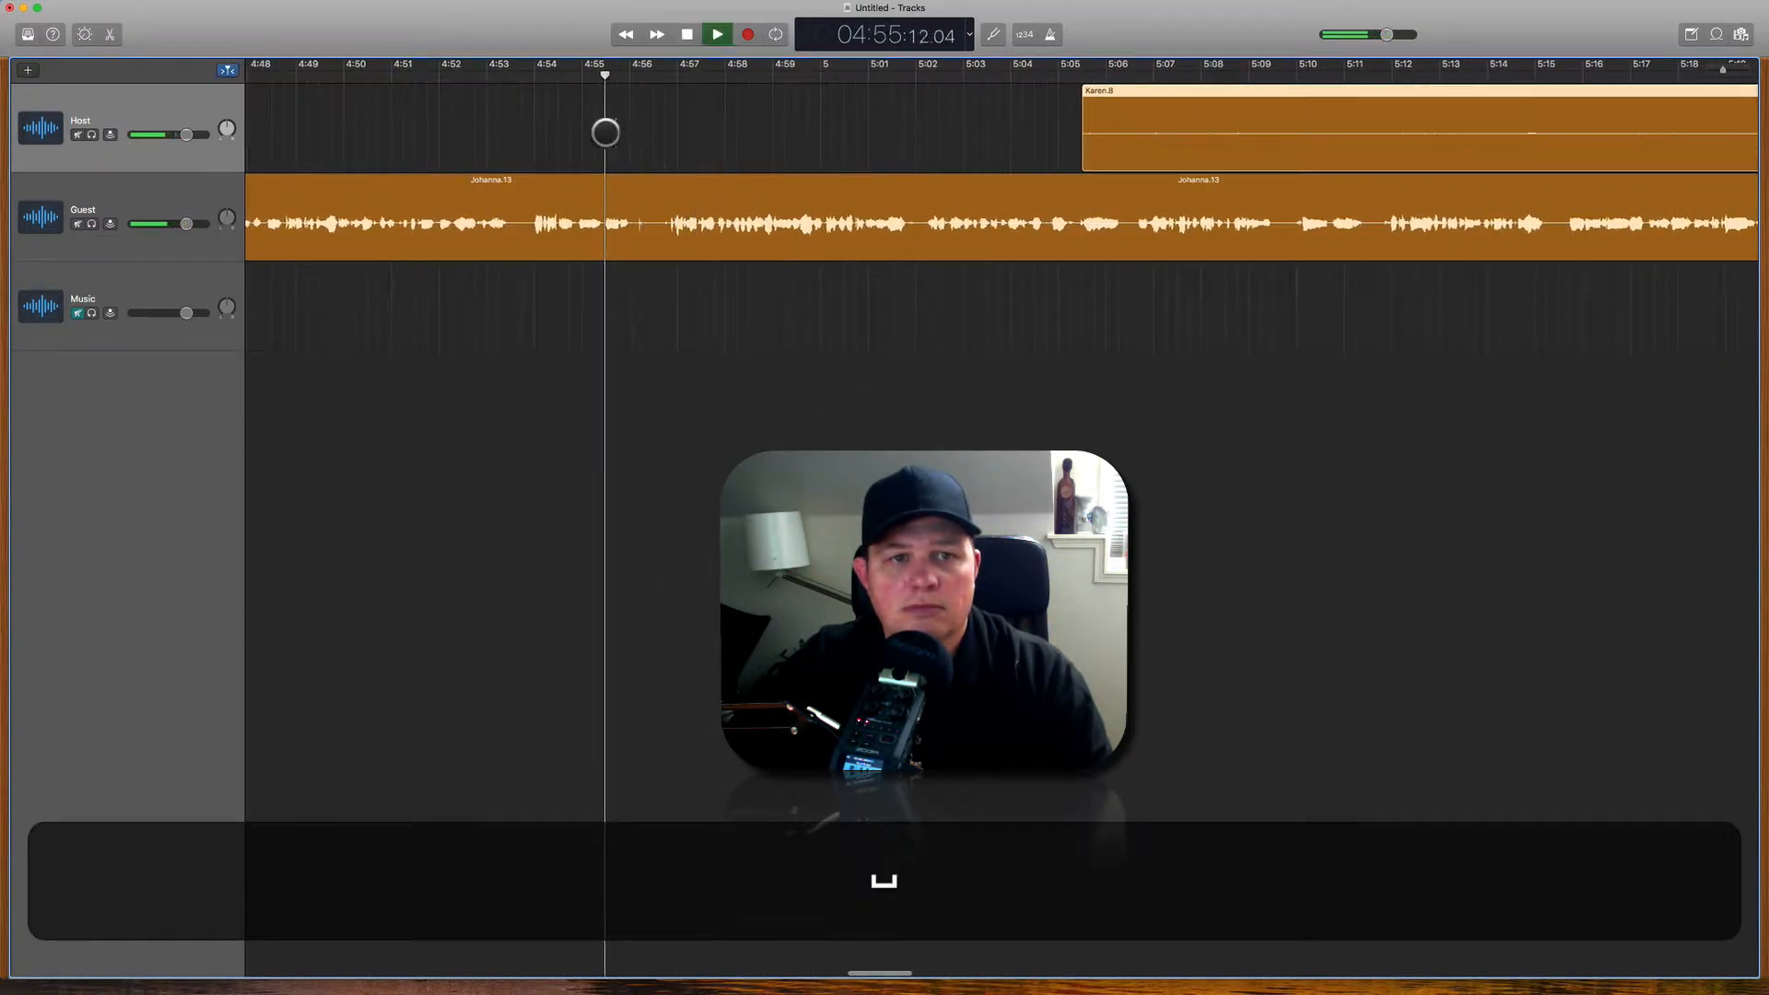
# Step: Split the Guest section at 4:56:00.00 and trim both parts back to cut the audio between about 4:55.5 and 4:56.7
pyautogui.scroll(5, 606, 133)
pyautogui.press('space')
pyautogui.hscroll(-4, 566, 174)
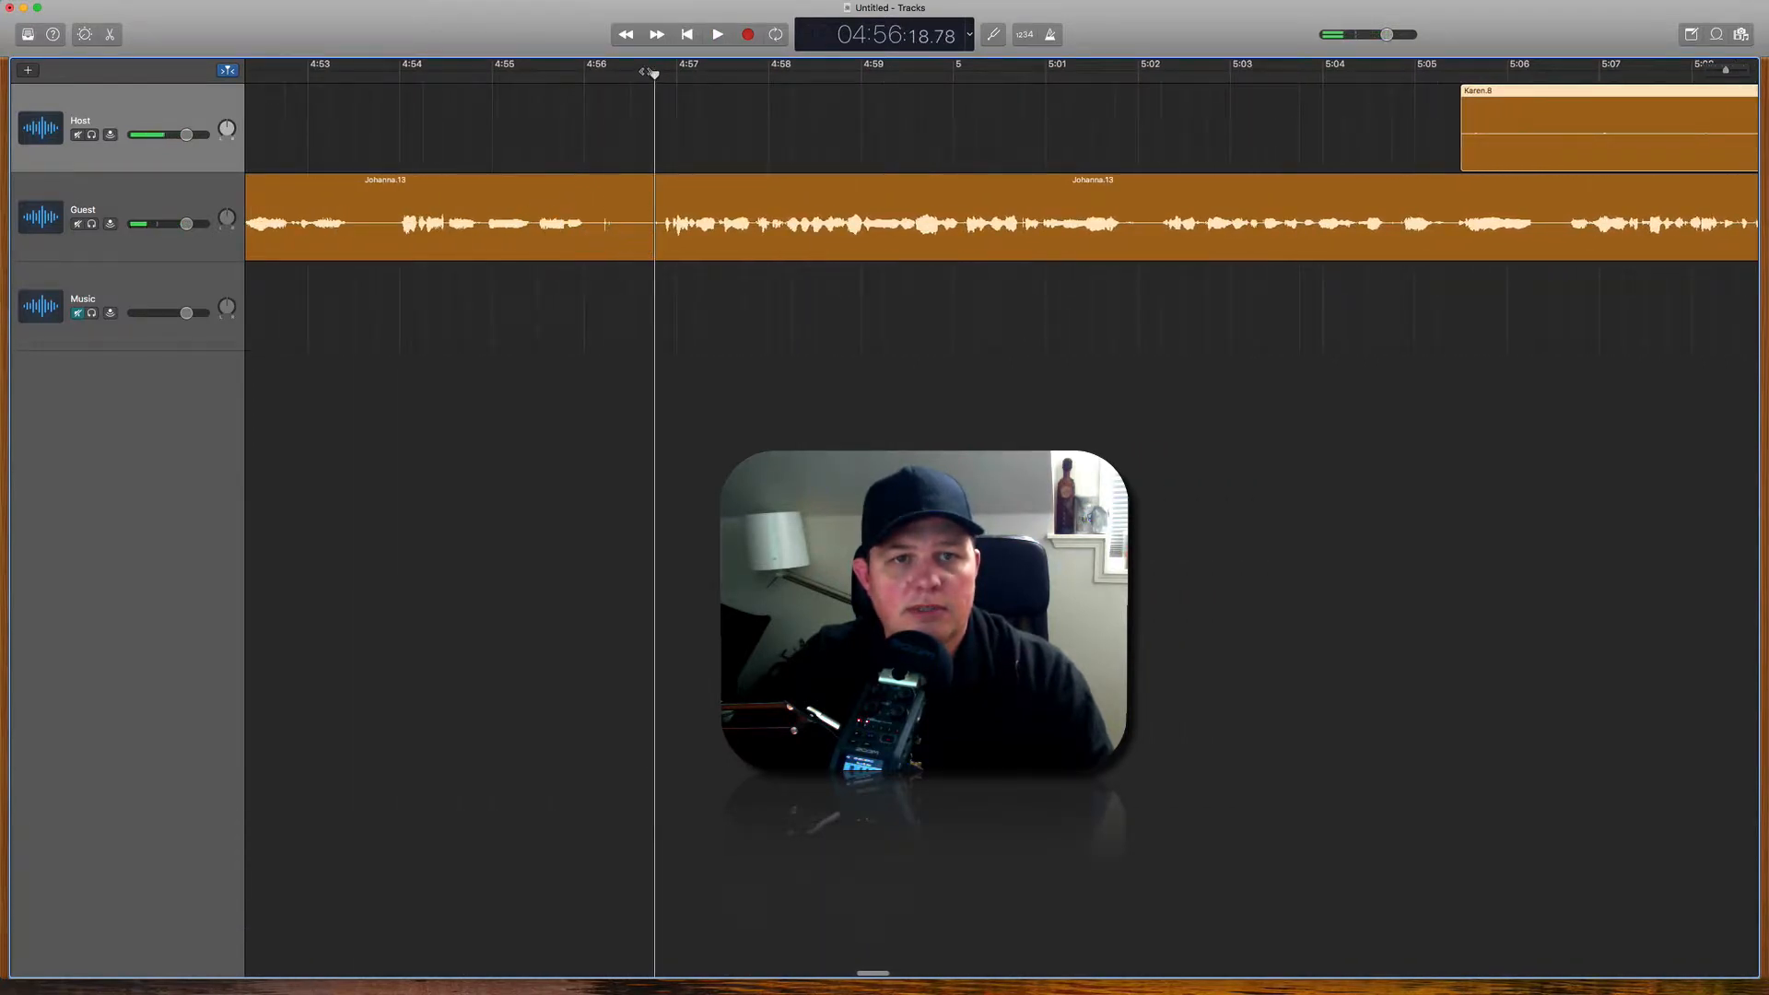
pyautogui.moveTo(653, 76); pyautogui.dragTo(584, 77)
pyautogui.click(597, 253)
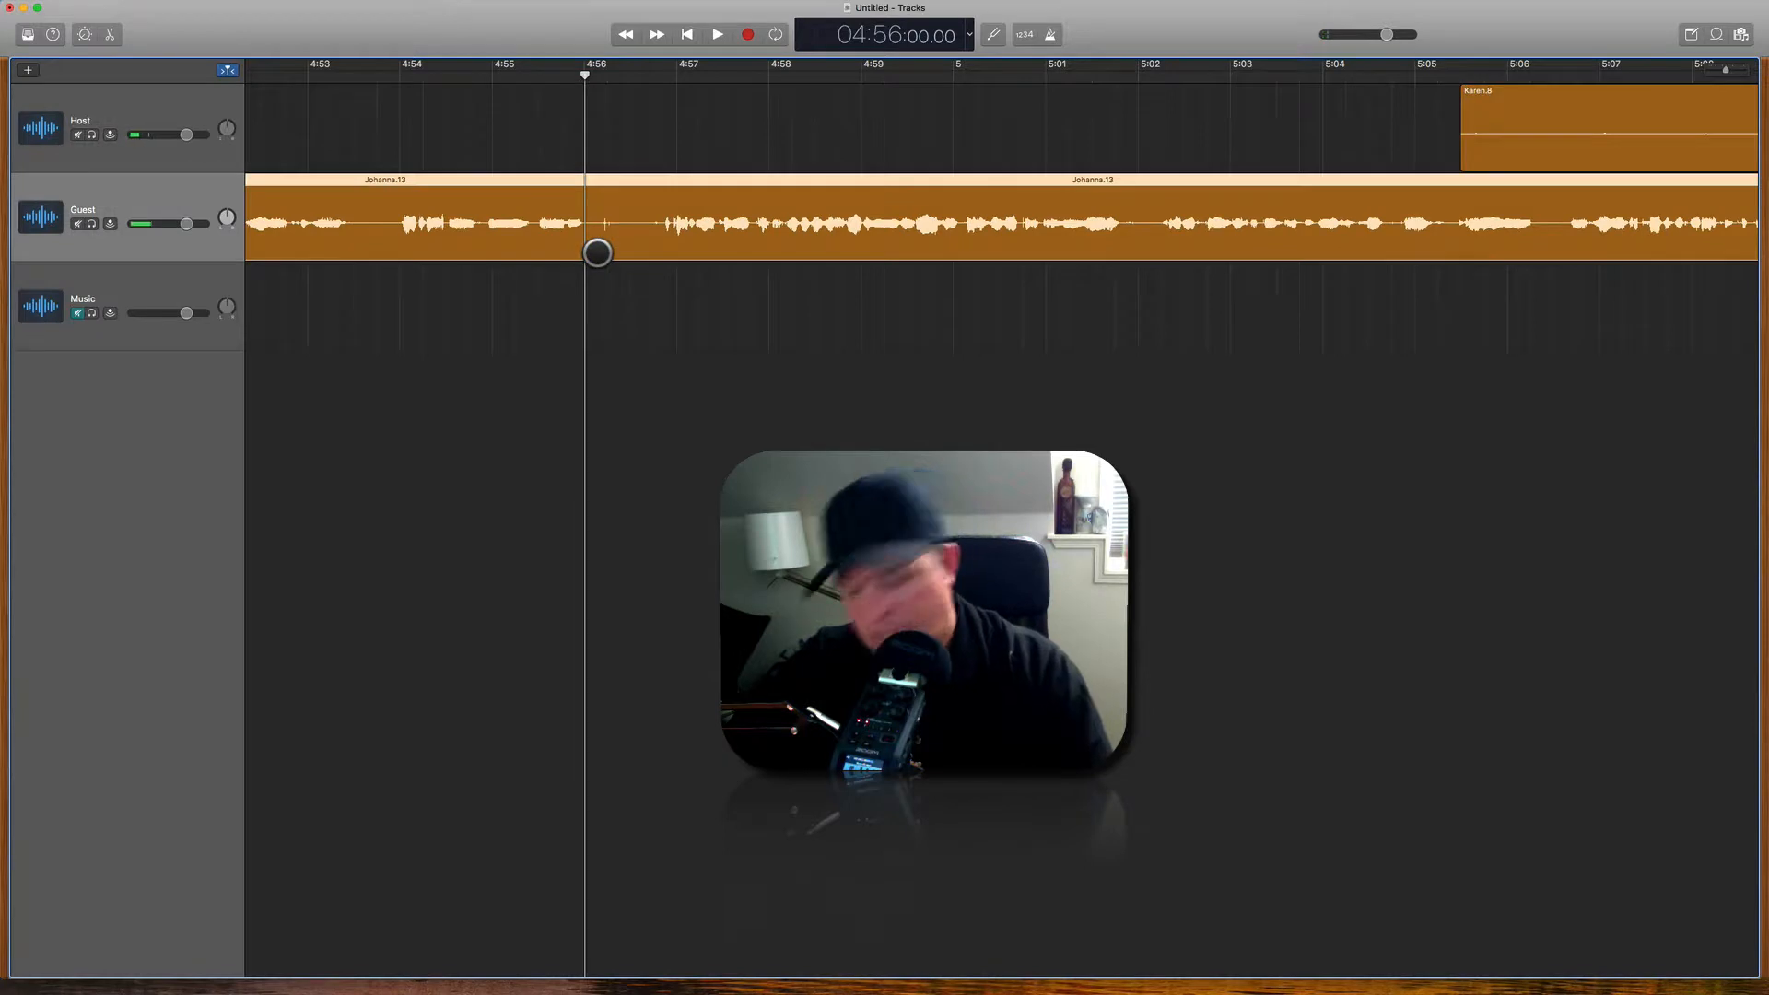
pyautogui.press('super+t')
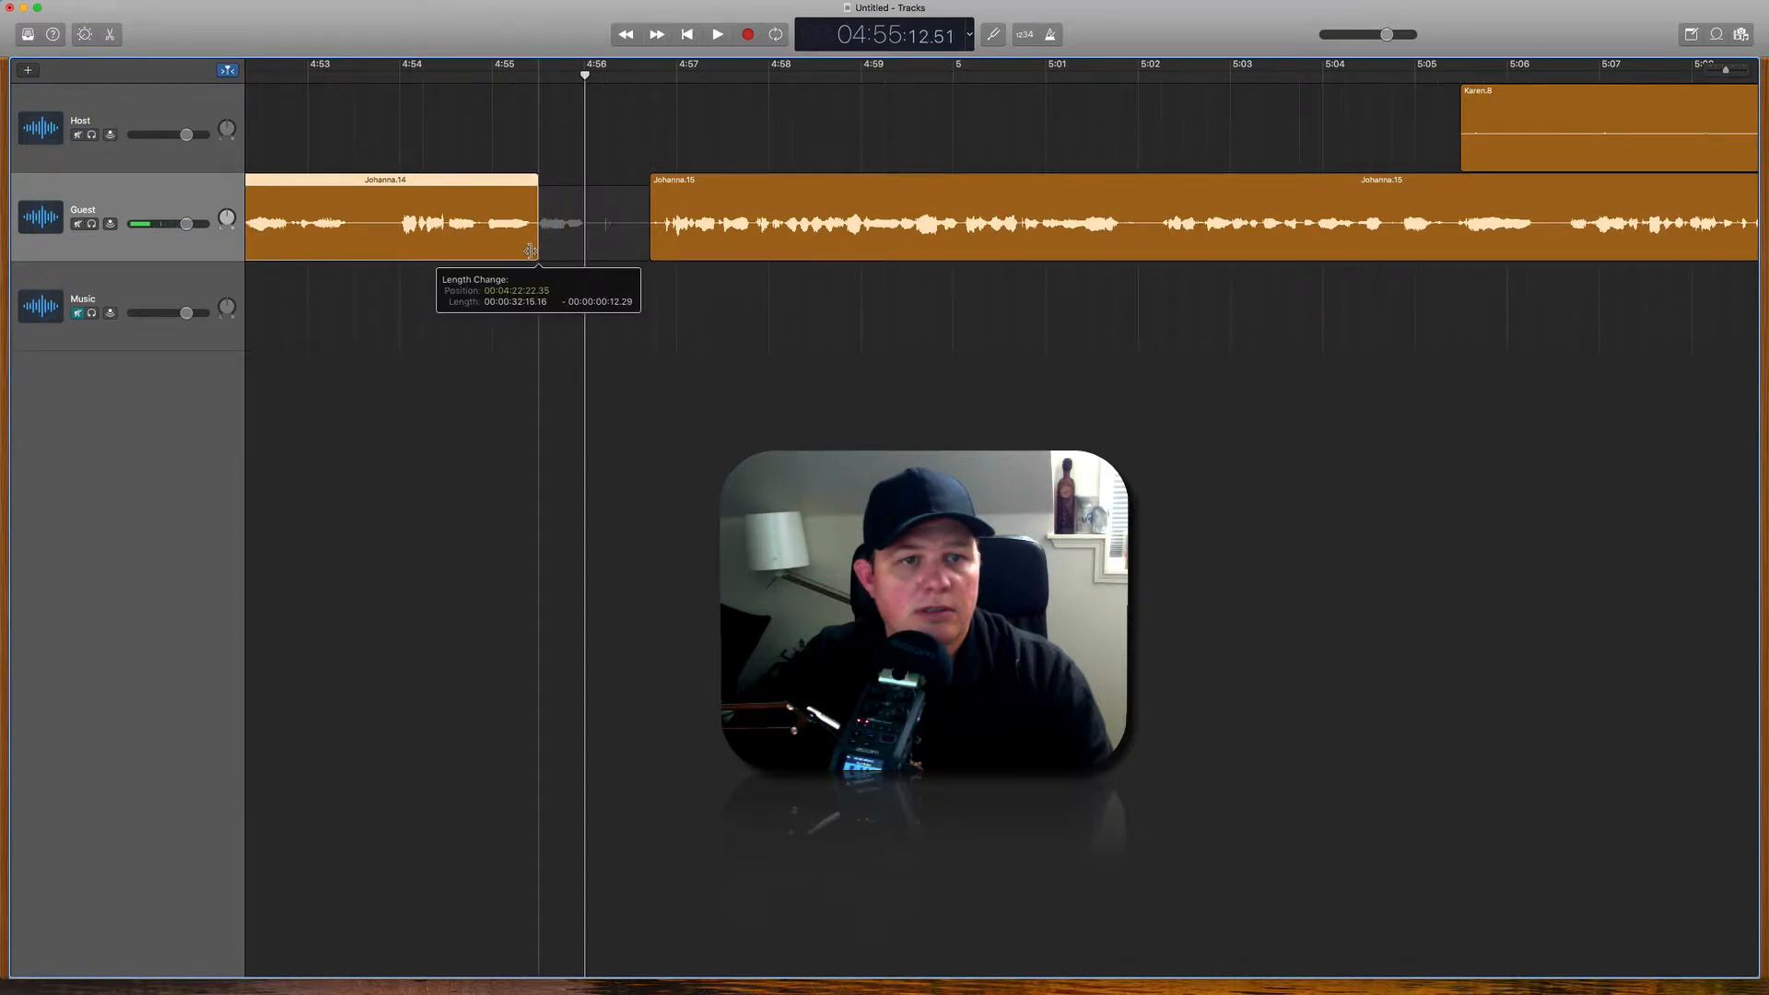
# Step: Move all following Host and Guest sections earlier to close the gap at about 4:55.5 and resume playback
pyautogui.click(863, 212)
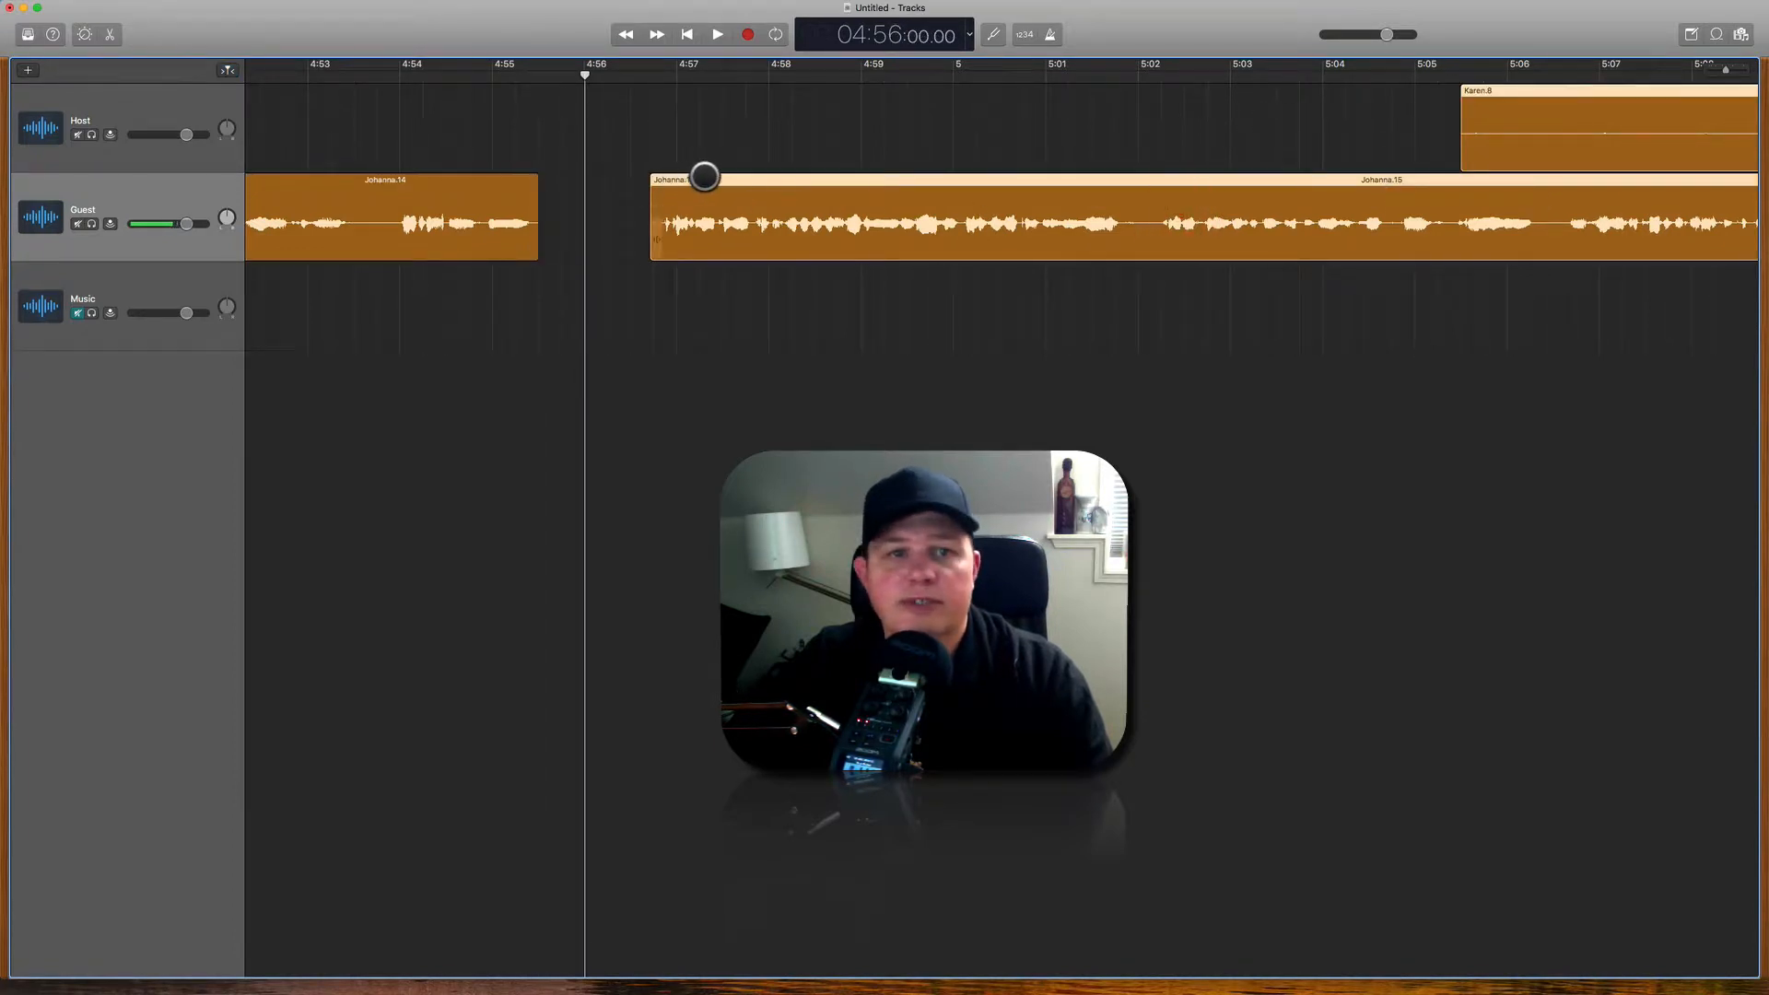
pyautogui.moveTo(705, 176); pyautogui.dragTo(581, 175)
pyautogui.press('space')
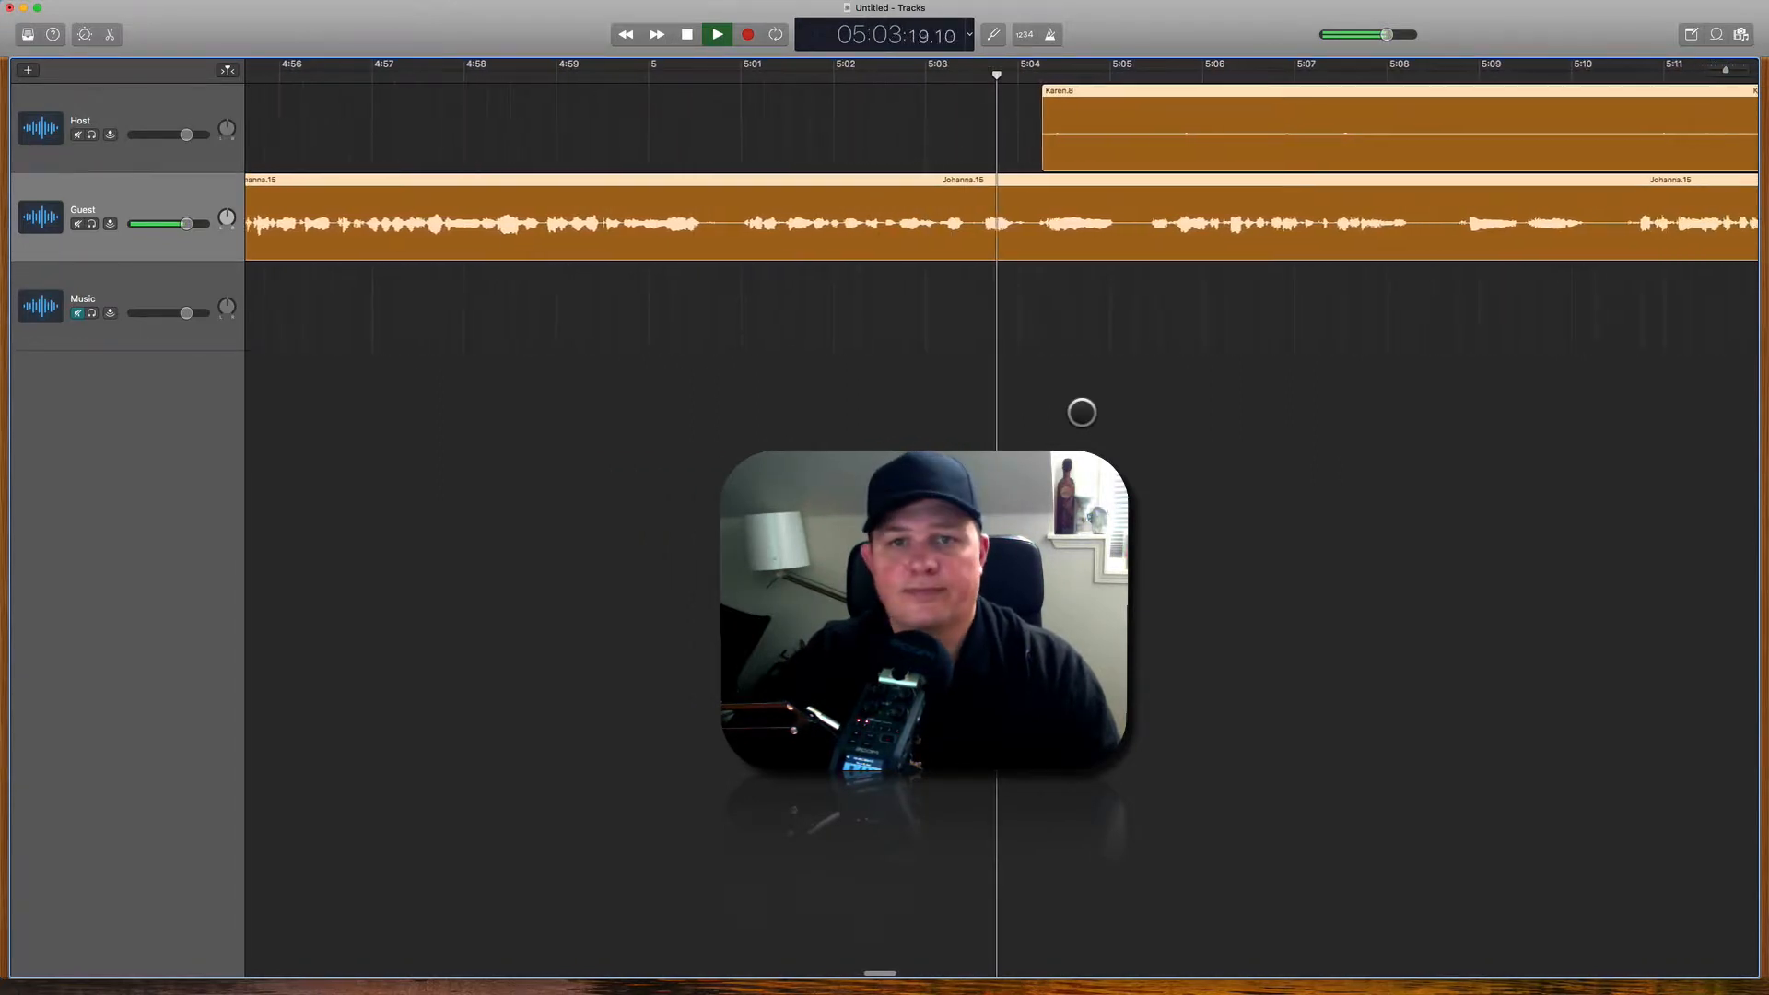
pyautogui.hscroll(4, 817, 163)
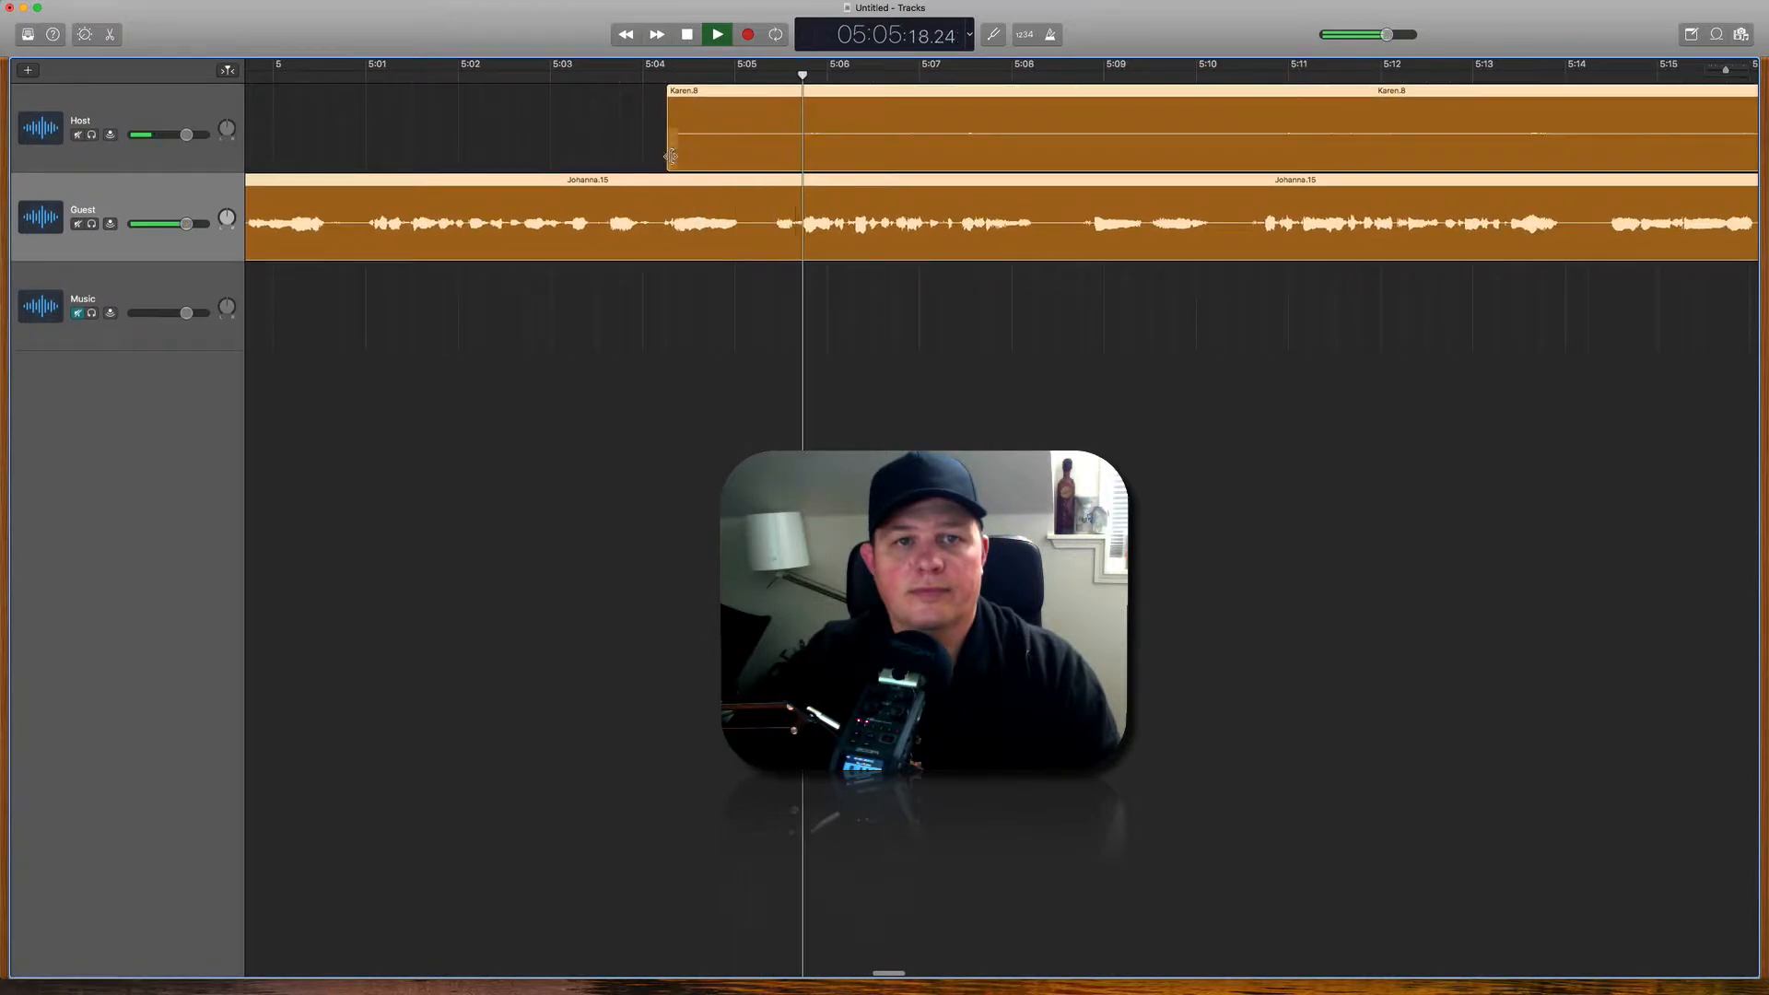
pyautogui.moveTo(671, 157); pyautogui.dragTo(1183, 155)
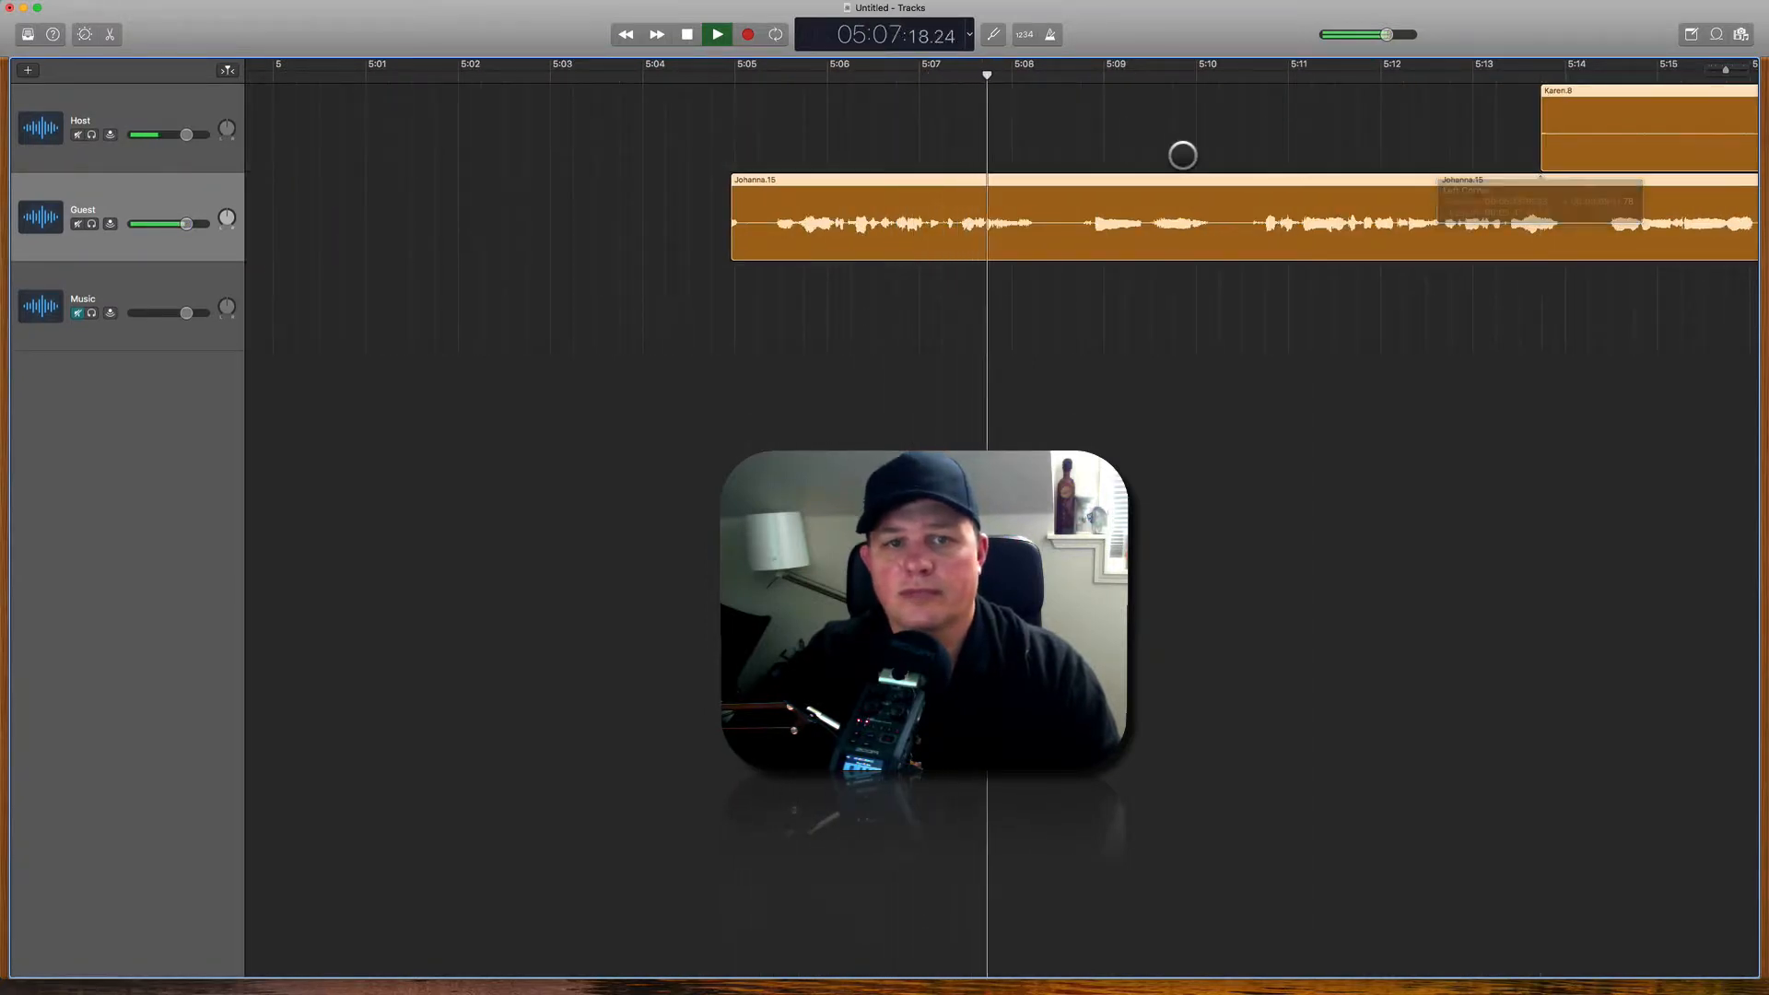
pyautogui.press('super+z')
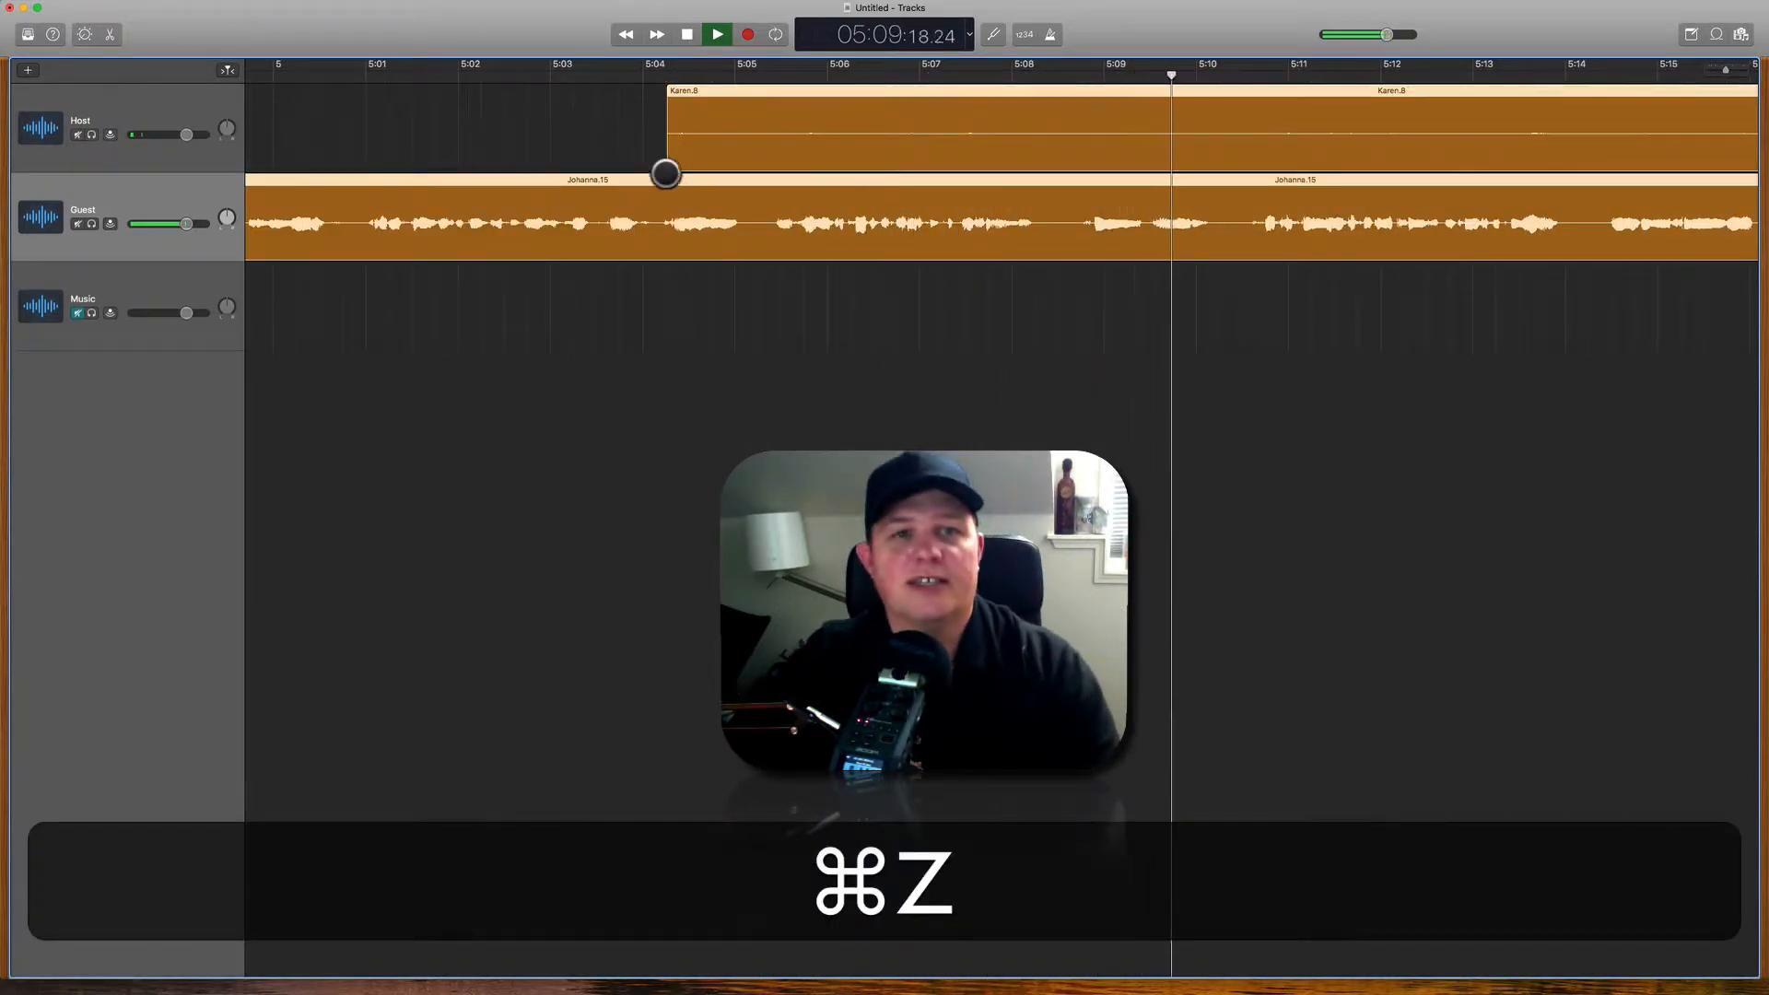
# Step: Trim away only the Host section's silent start, up to just before the host's next speech at about 5:28
pyautogui.moveTo(678, 162); pyautogui.dragTo(1454, 127)
pyautogui.hscroll(5, 1092, 123)
pyautogui.hscroll(3, 1092, 124)
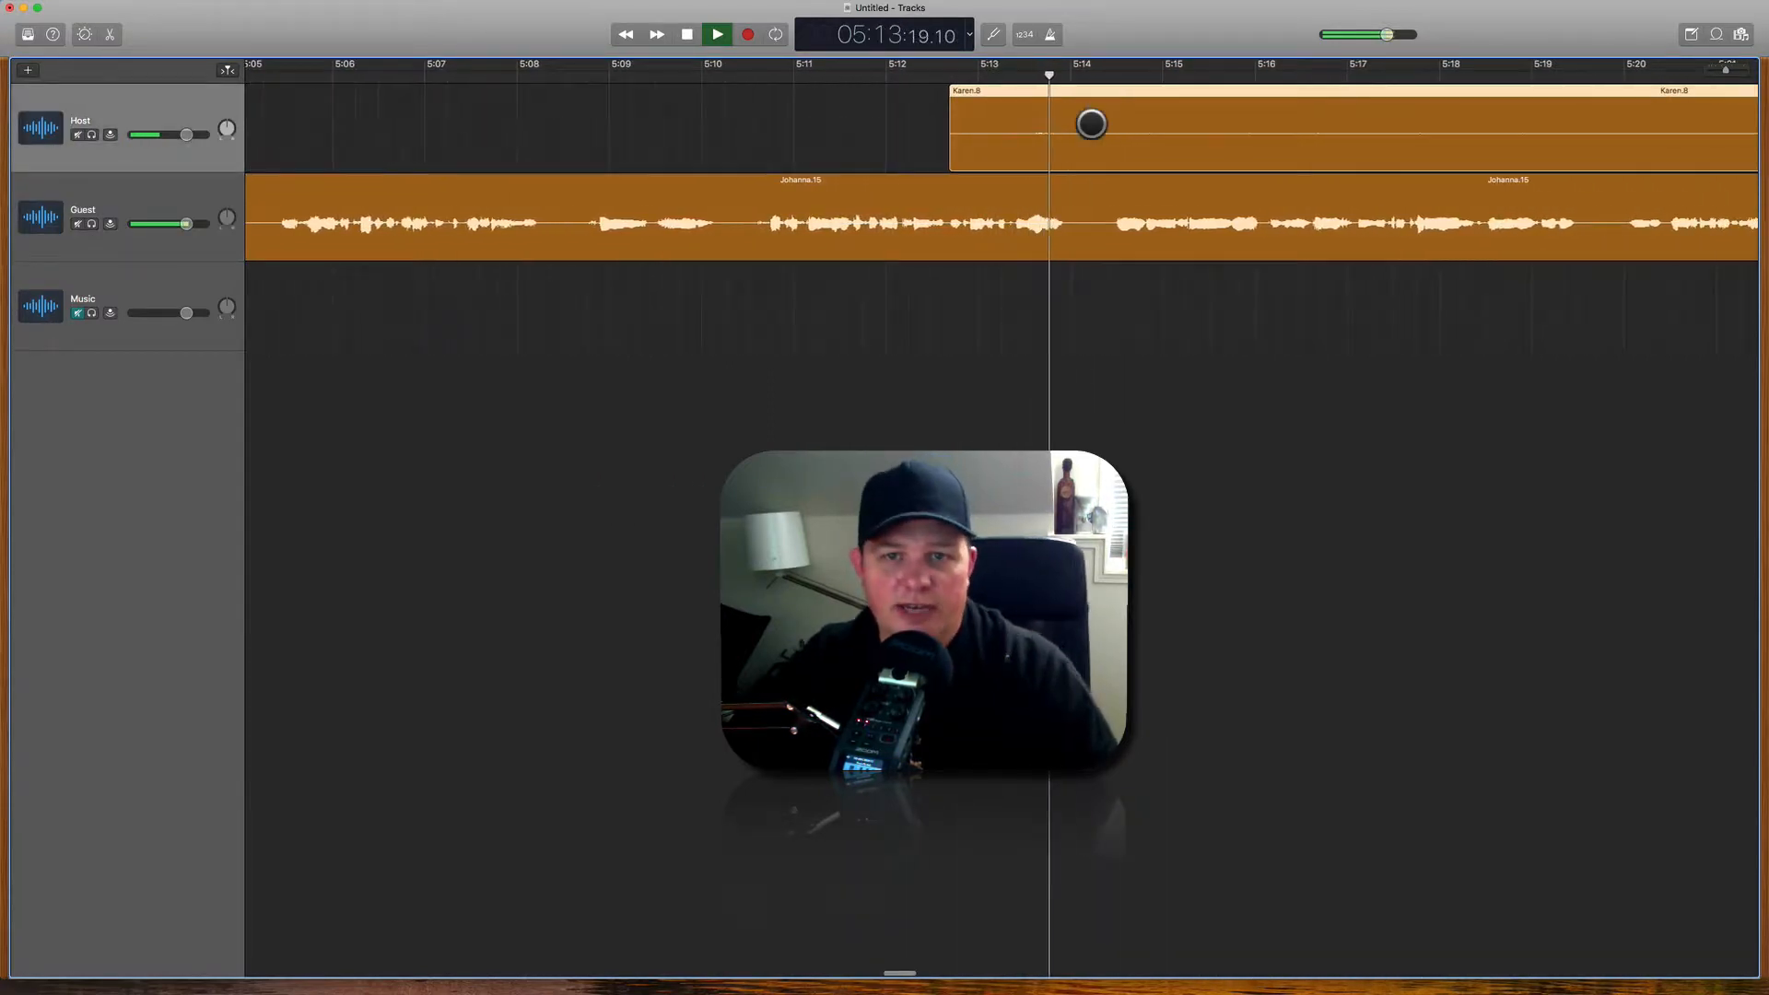
pyautogui.hscroll(4, 1091, 124)
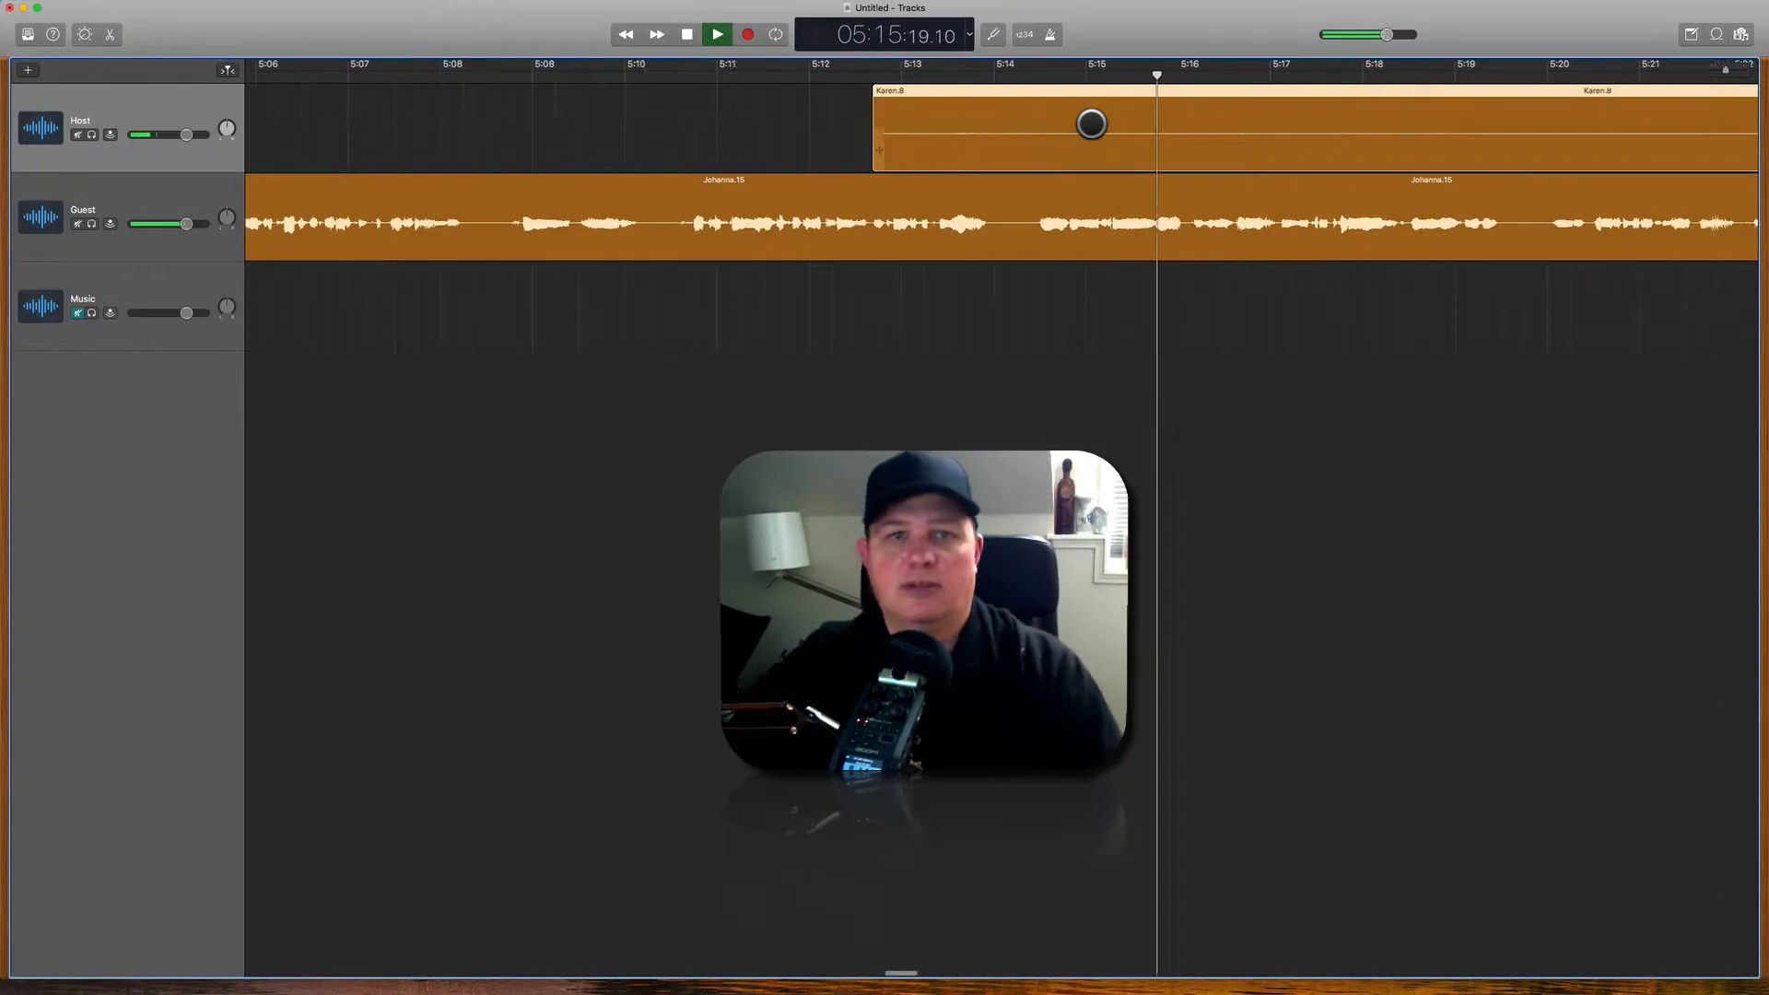
pyautogui.moveTo(650, 156); pyautogui.dragTo(1528, 157)
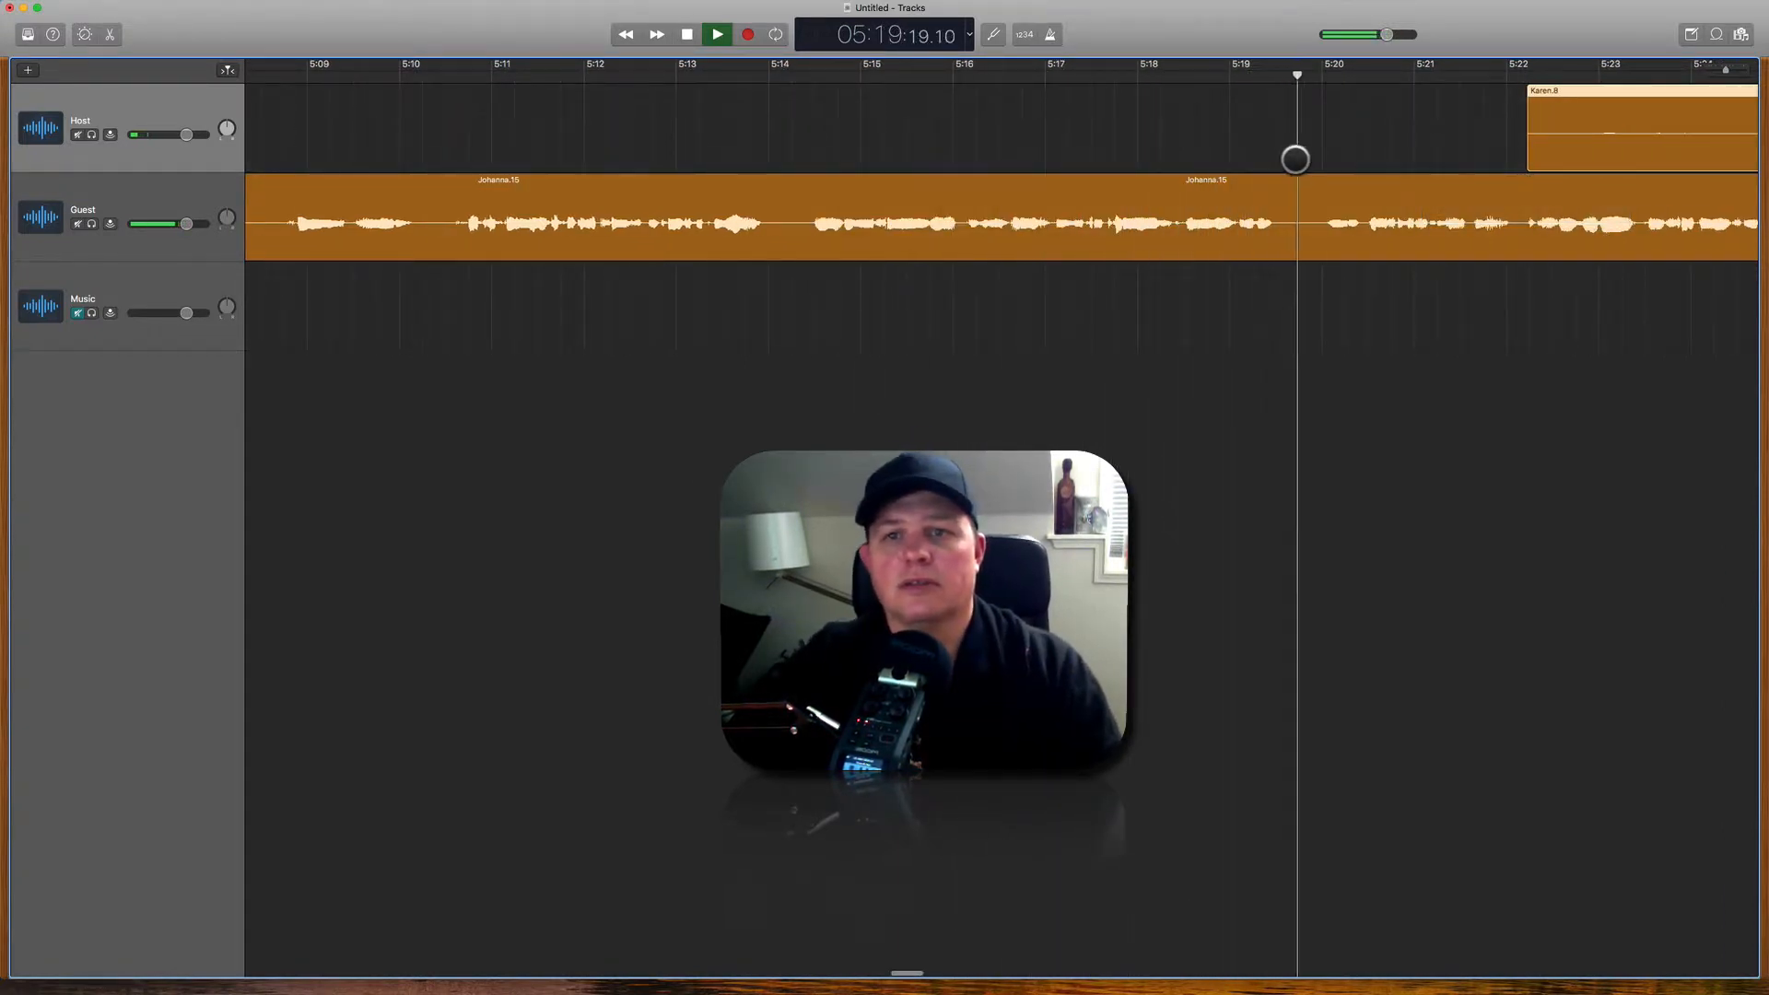
pyautogui.hscroll(6, 1295, 159)
pyautogui.scroll(-2, 1296, 159)
pyautogui.scroll(-3, 1296, 159)
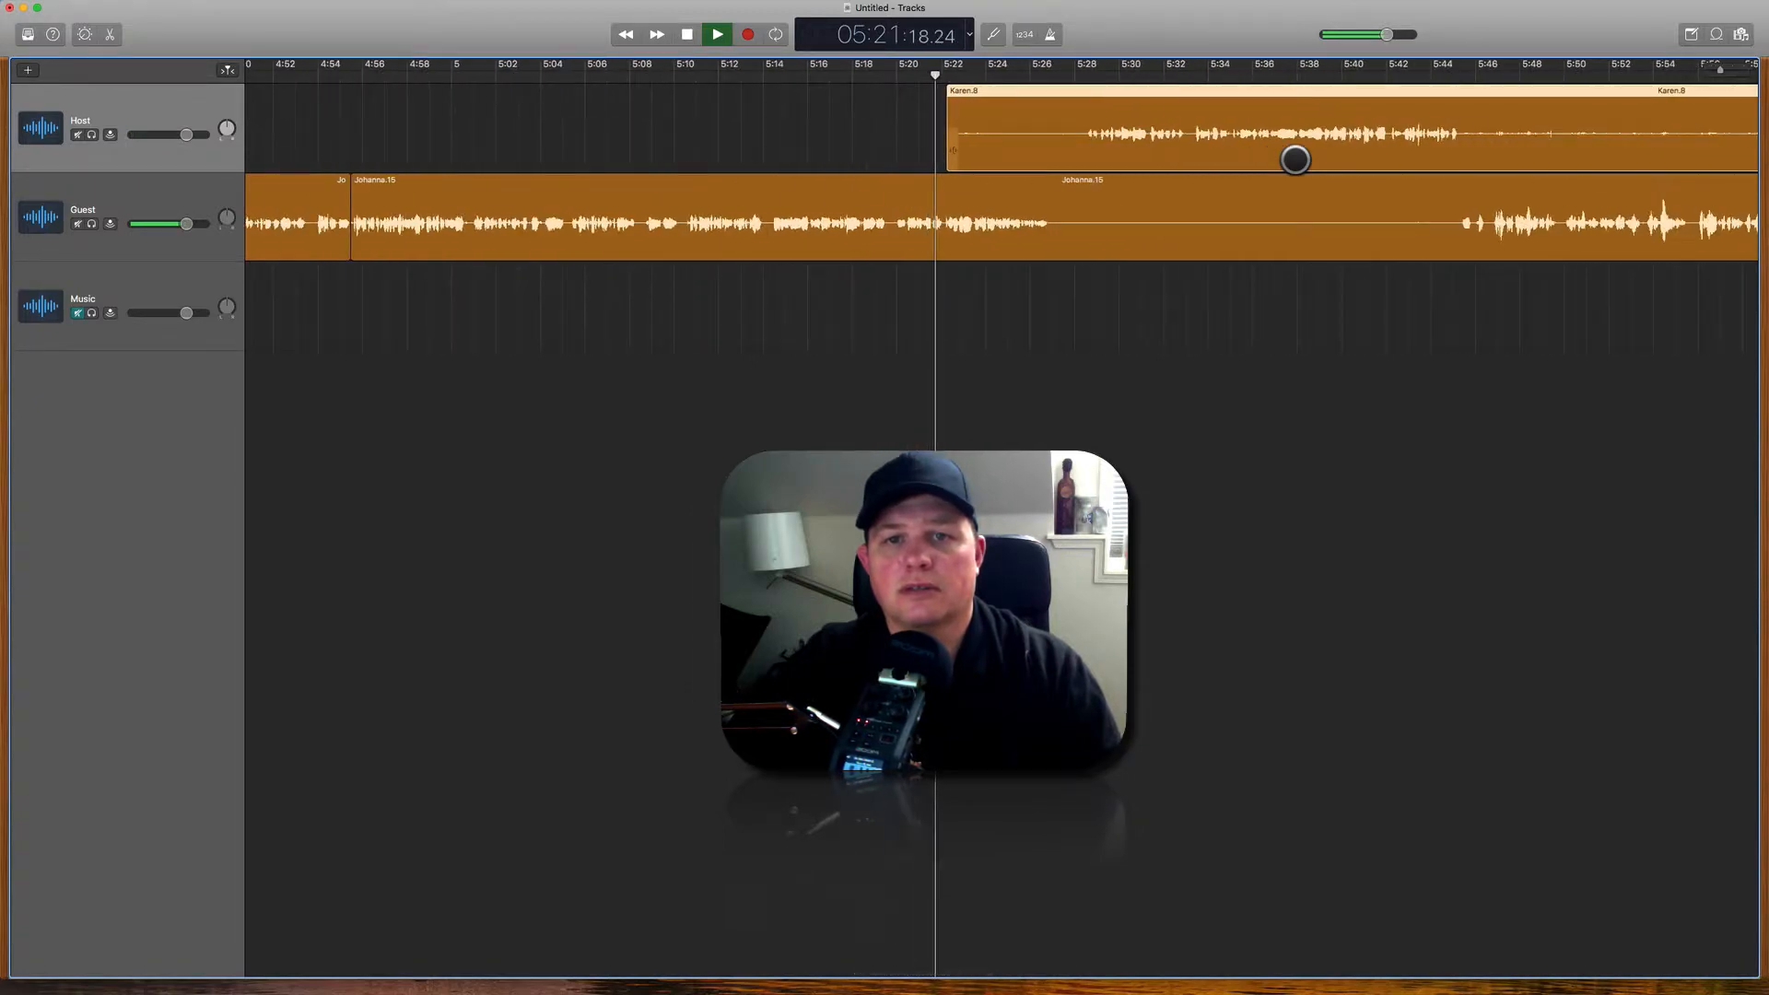
pyautogui.moveTo(818, 157); pyautogui.dragTo(956, 191)
# Step: Split the Guest section in the silence at about 5:27.3 and trim the later part's start to 5:44:20.39
pyautogui.click(957, 190)
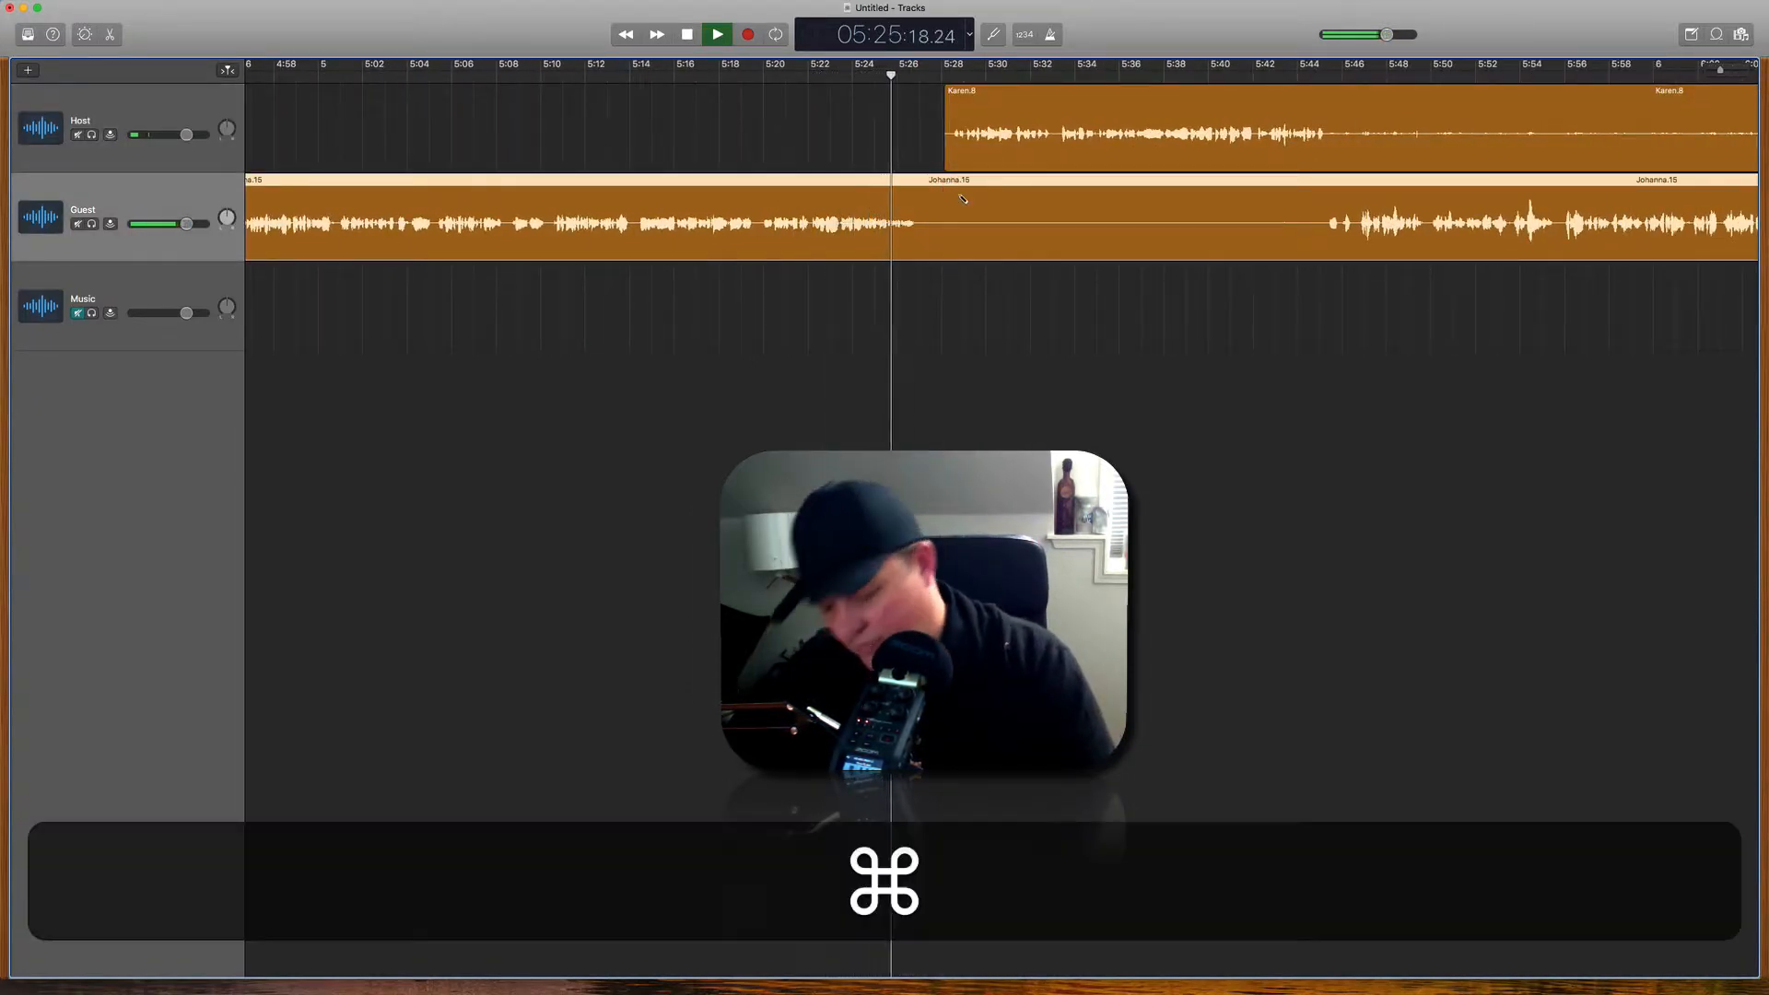
pyautogui.press('super+t')
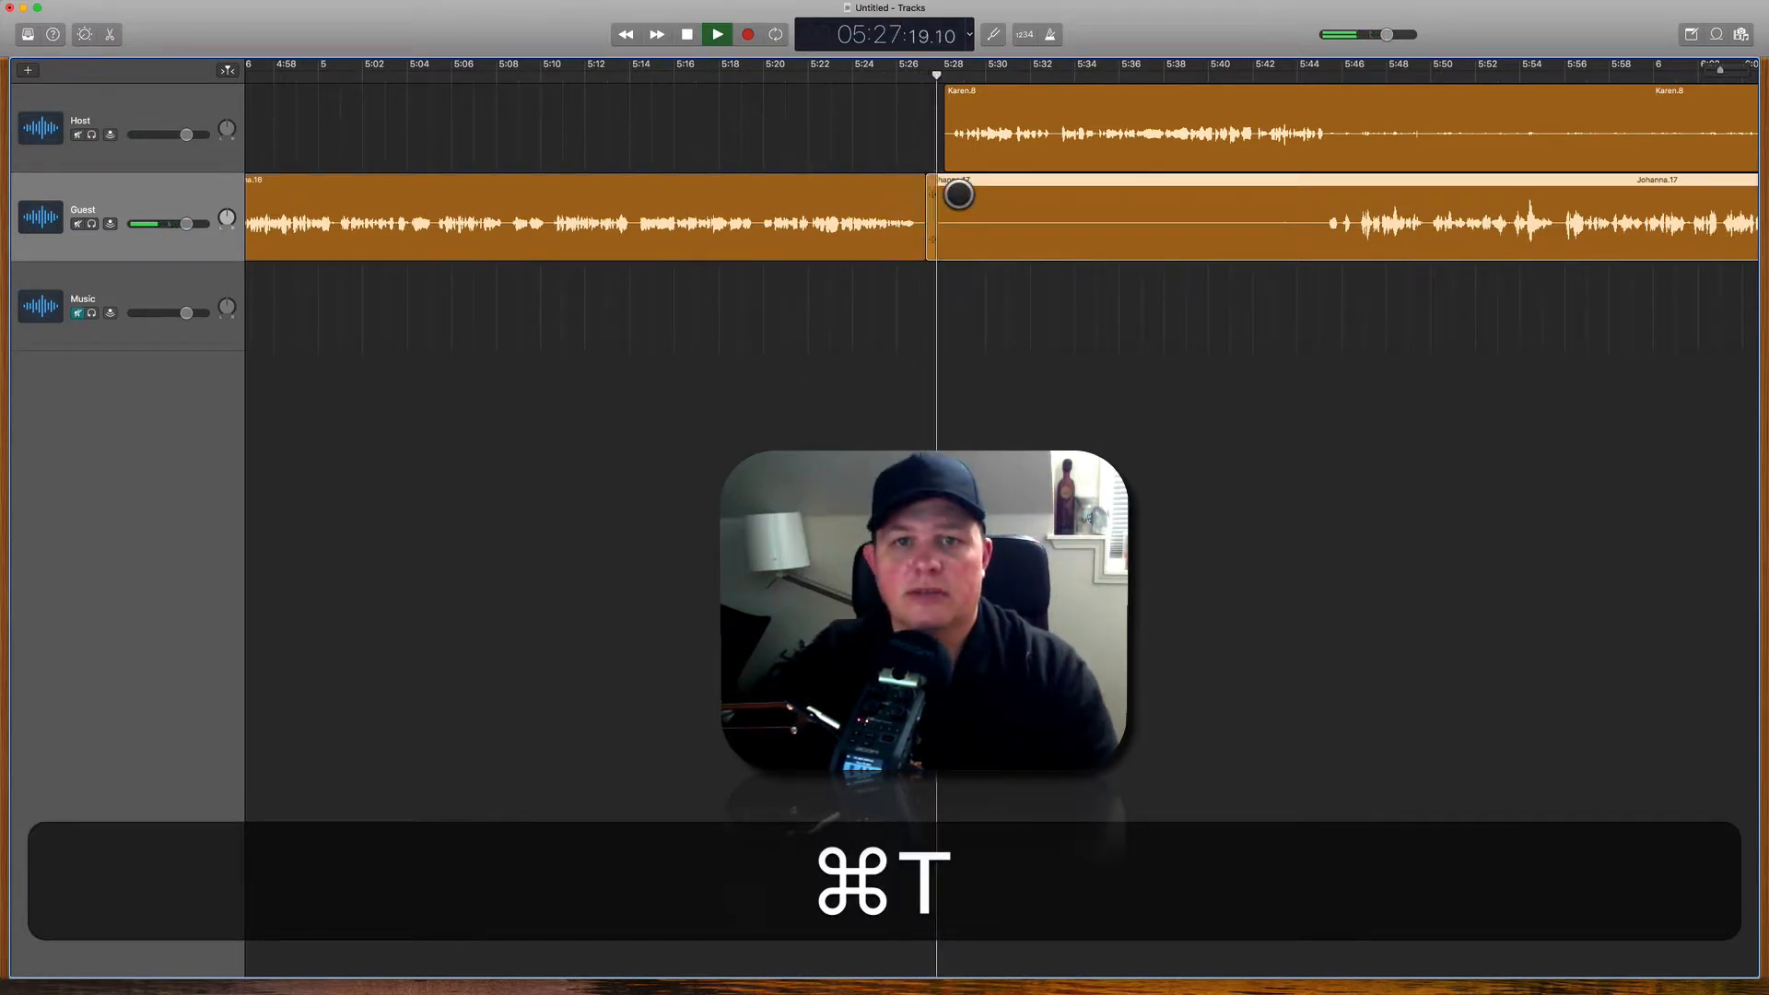
pyautogui.moveTo(936, 230); pyautogui.dragTo(1316, 230)
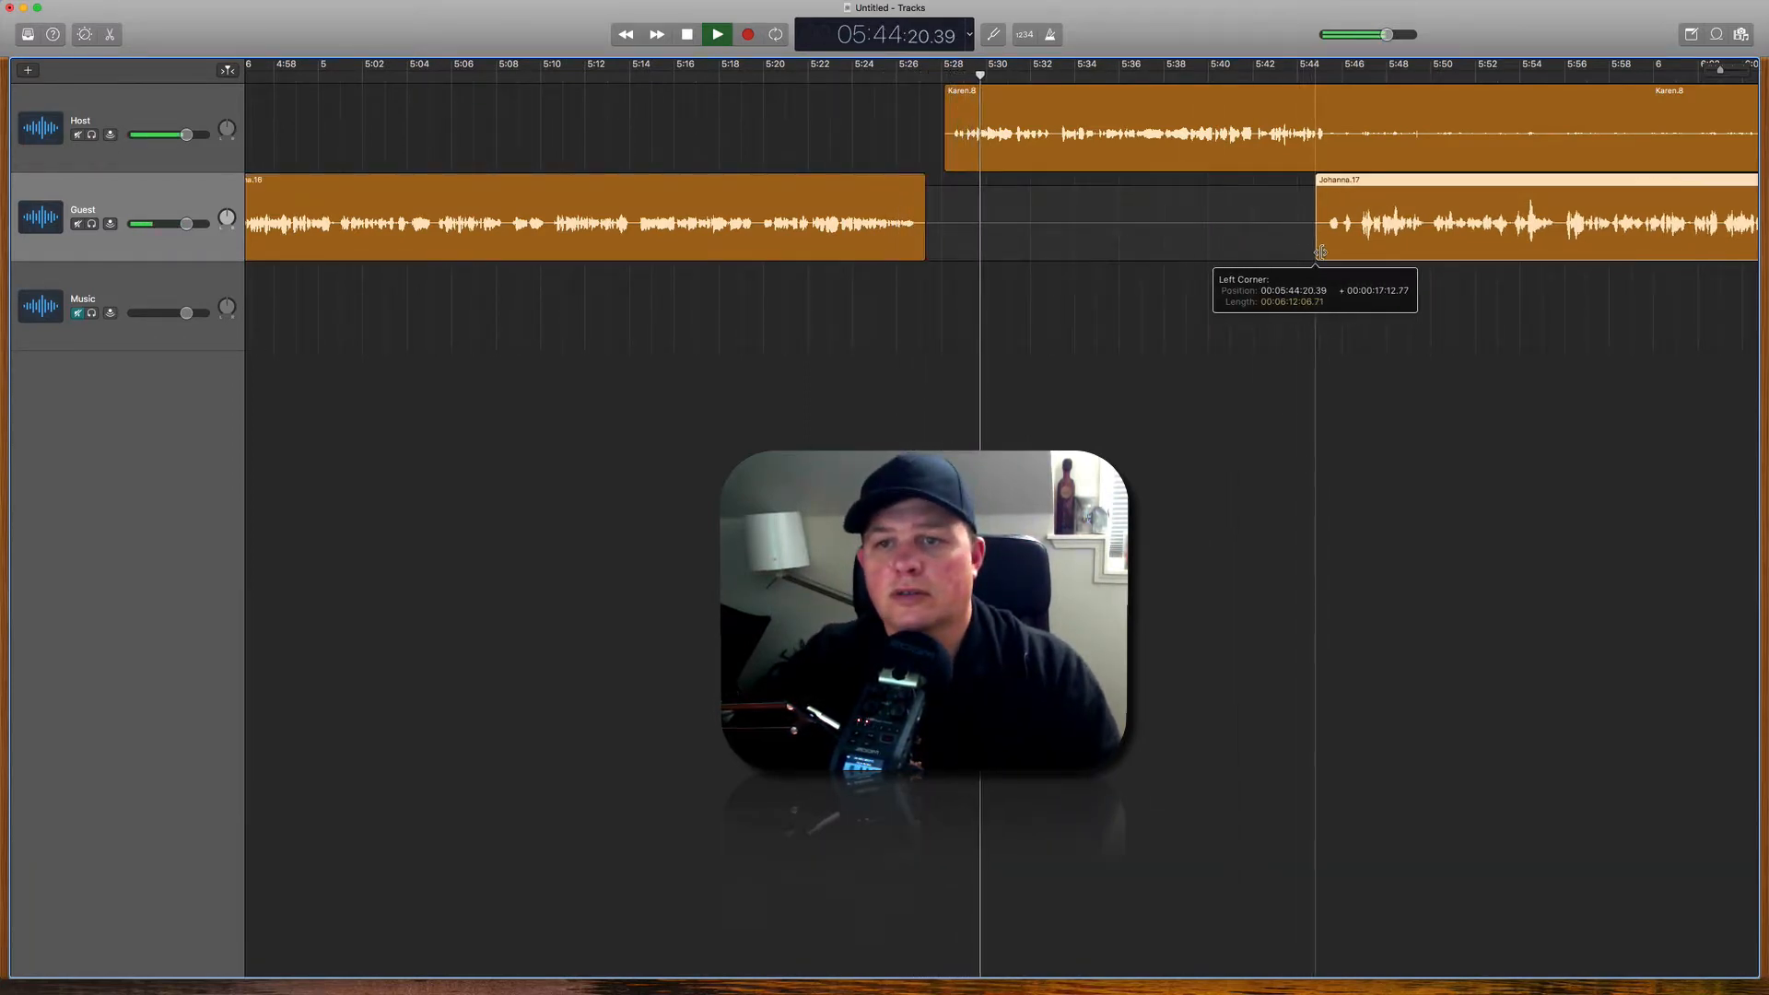
# Step: Split the Host section after the question at about 5:45.5 and trim the later part's start to about 6:06
pyautogui.click(1328, 108)
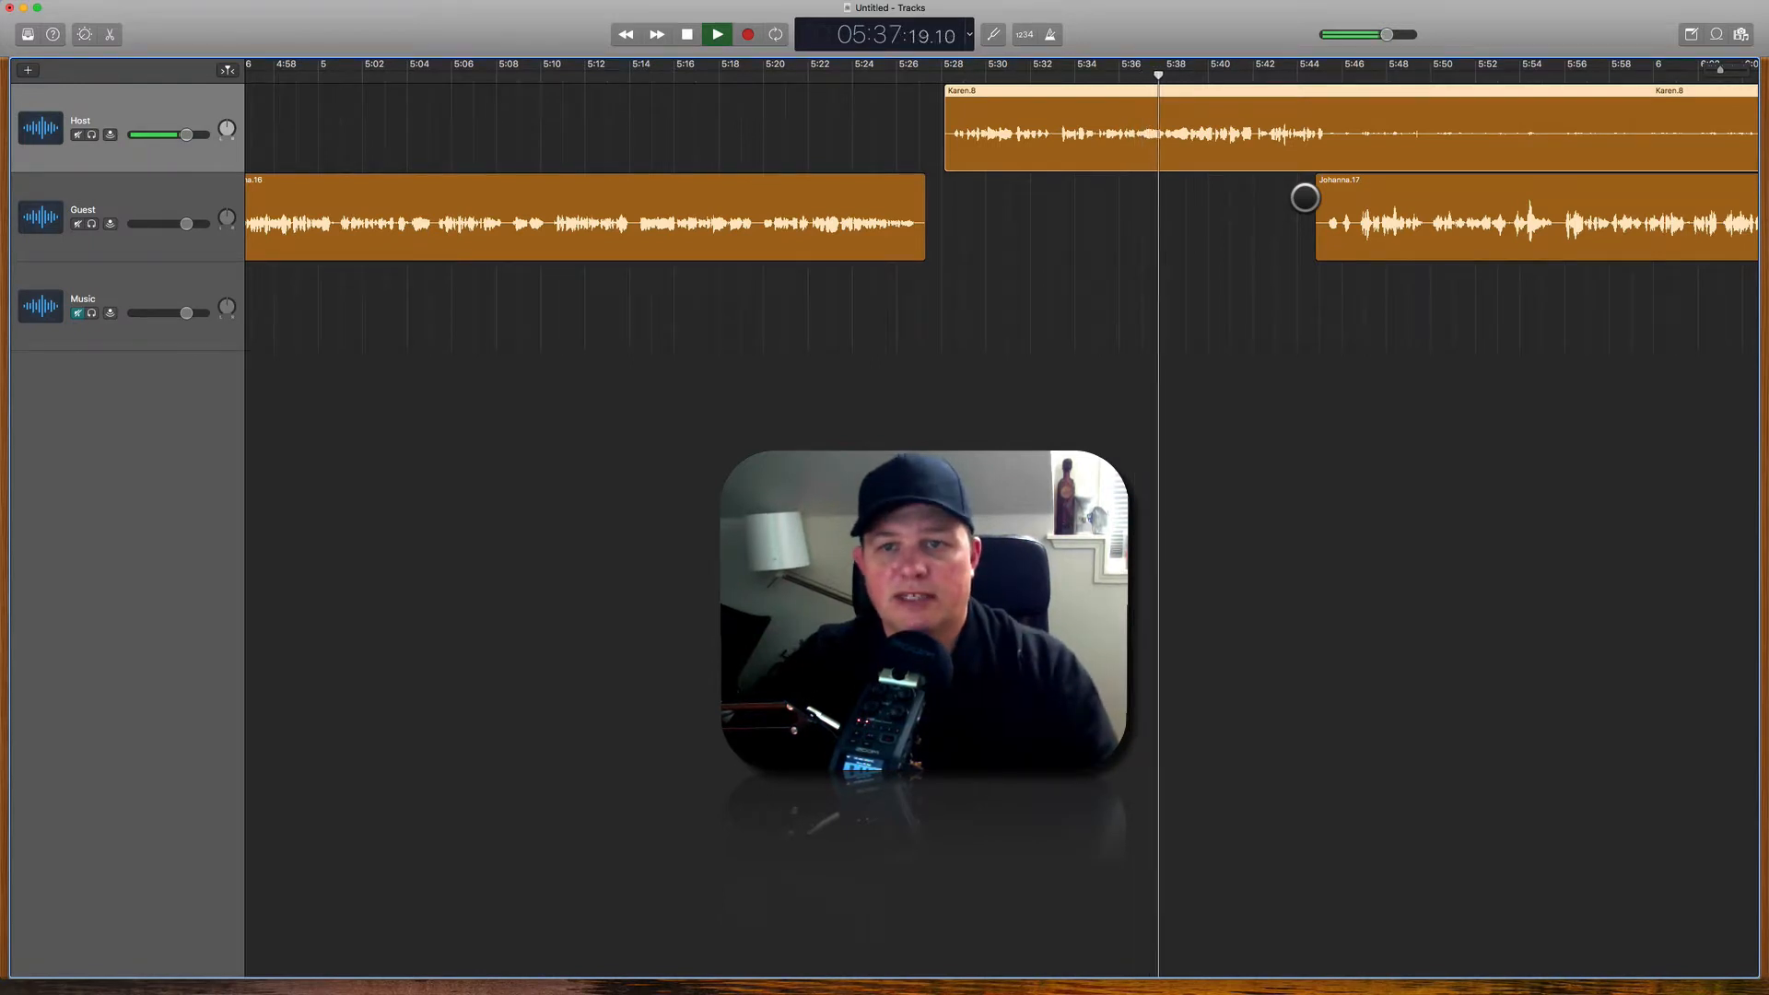
pyautogui.press('super')
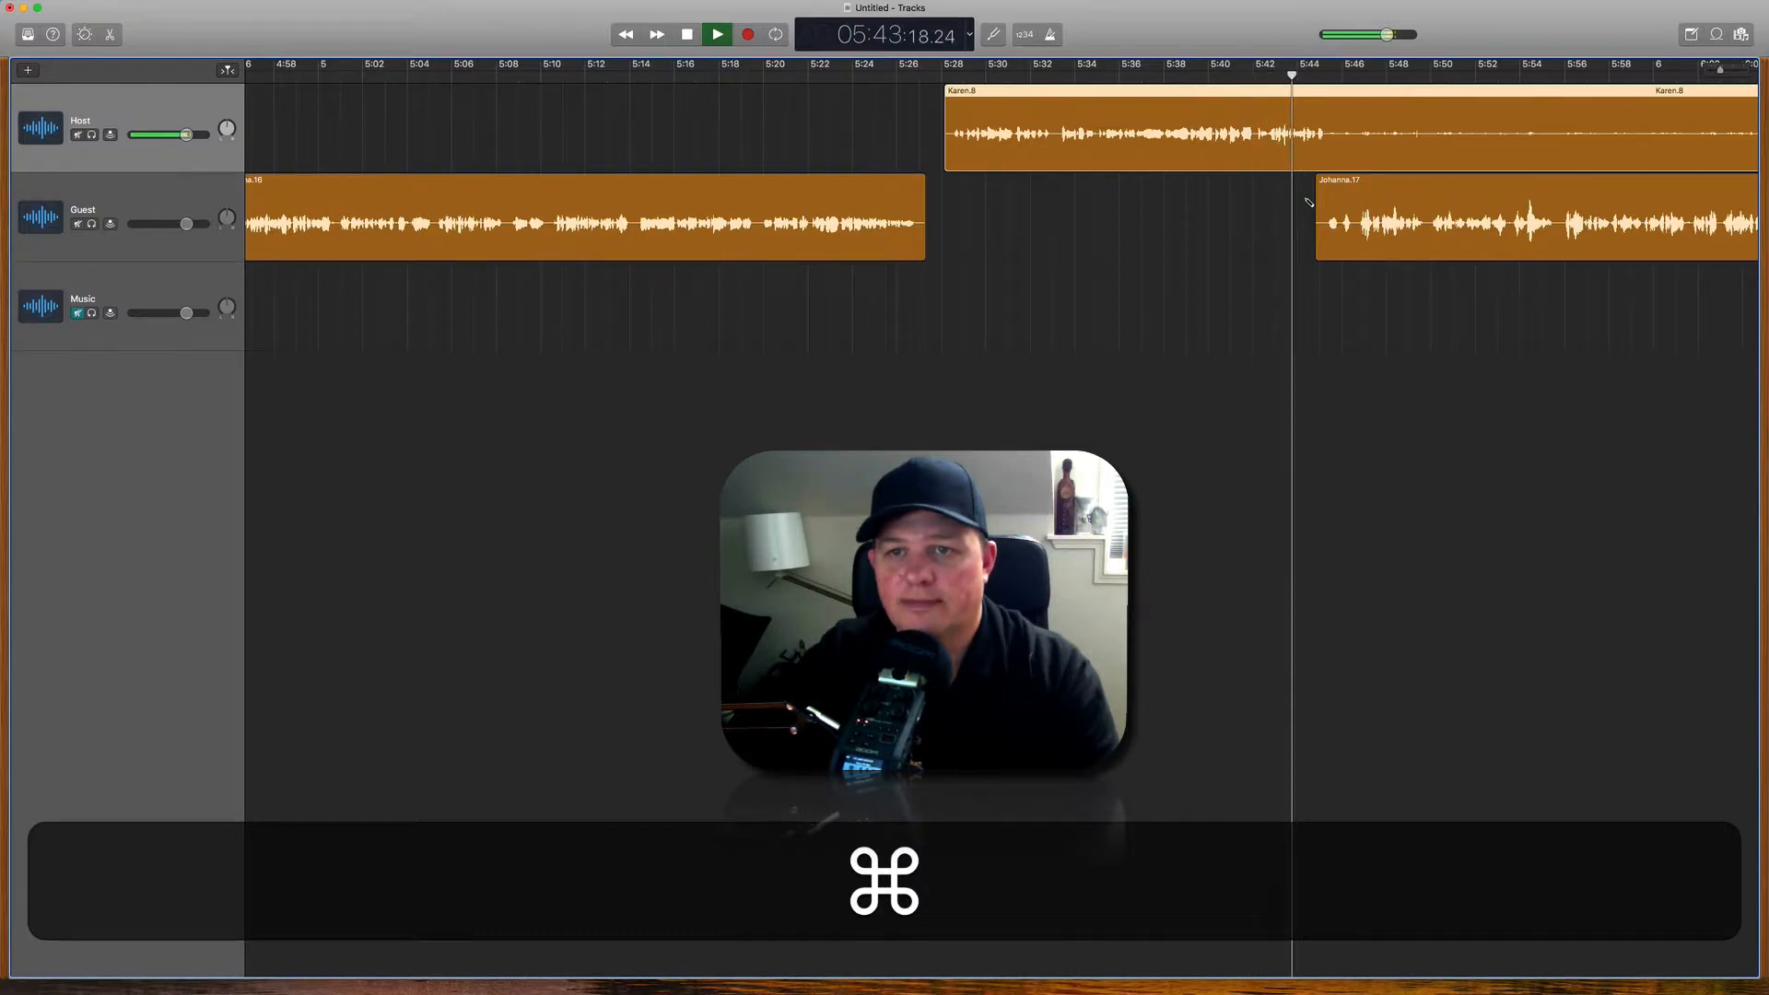
pyautogui.press('super+t')
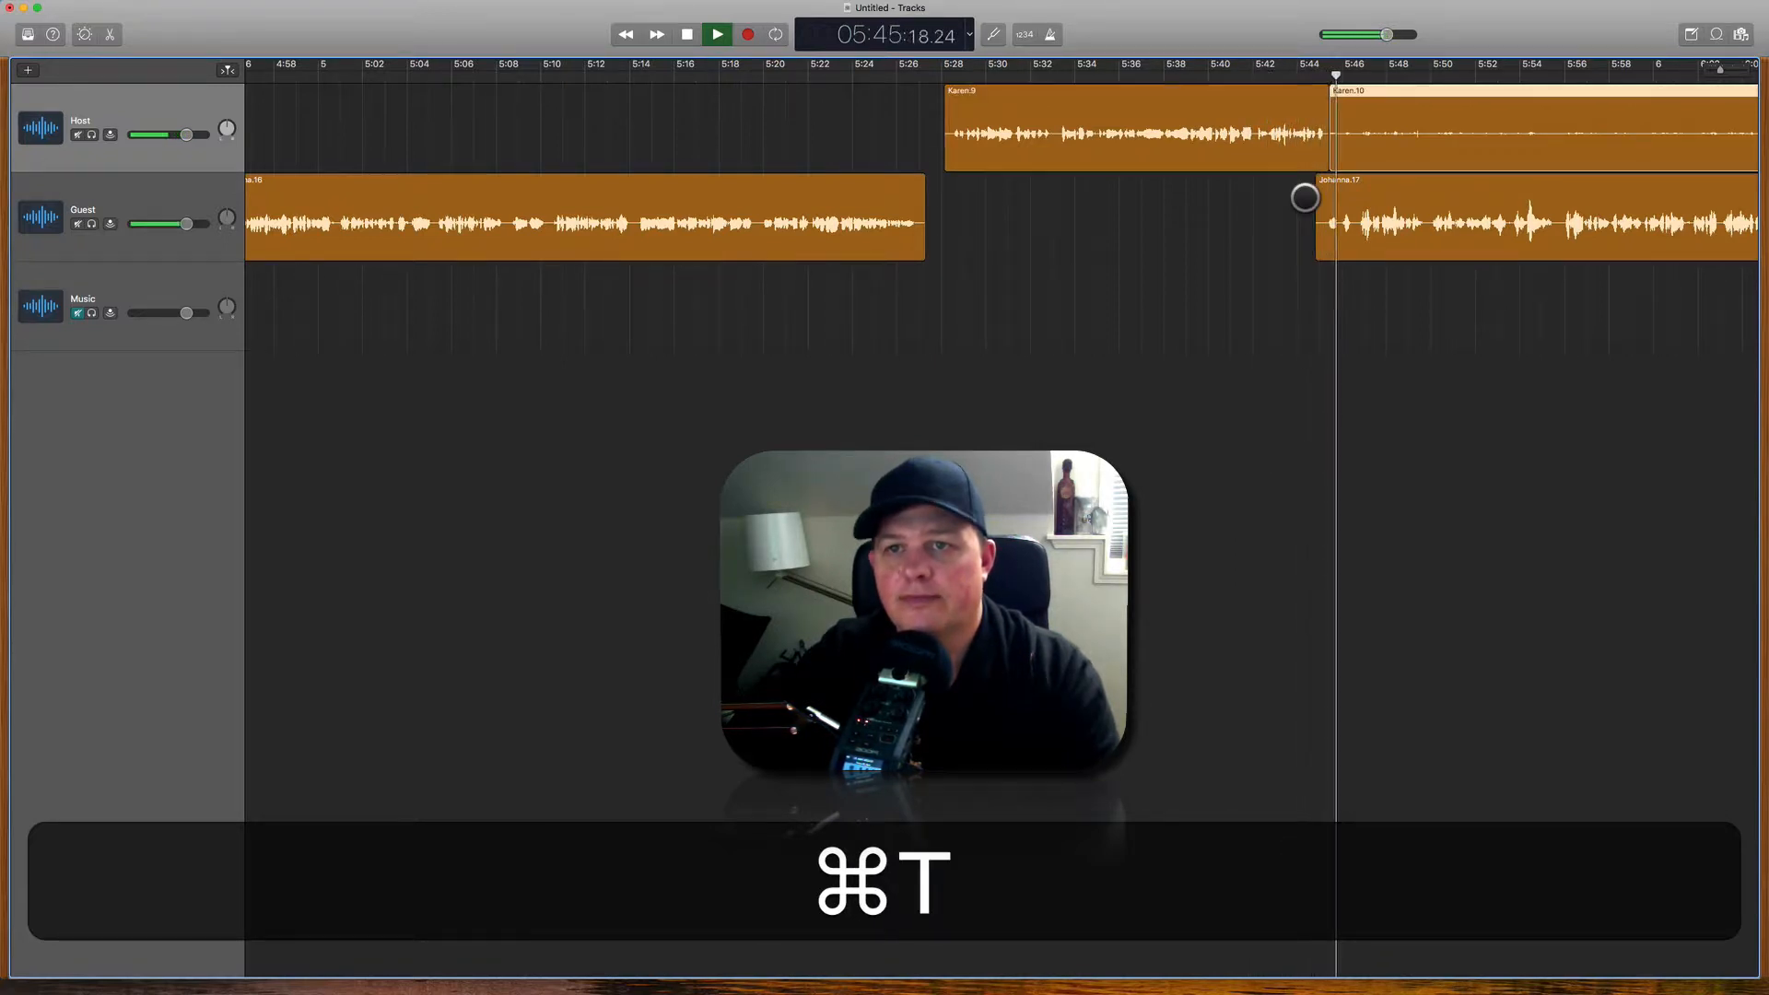
pyautogui.moveTo(1387, 151); pyautogui.dragTo(1661, 151)
pyautogui.hscroll(10, 1606, 135)
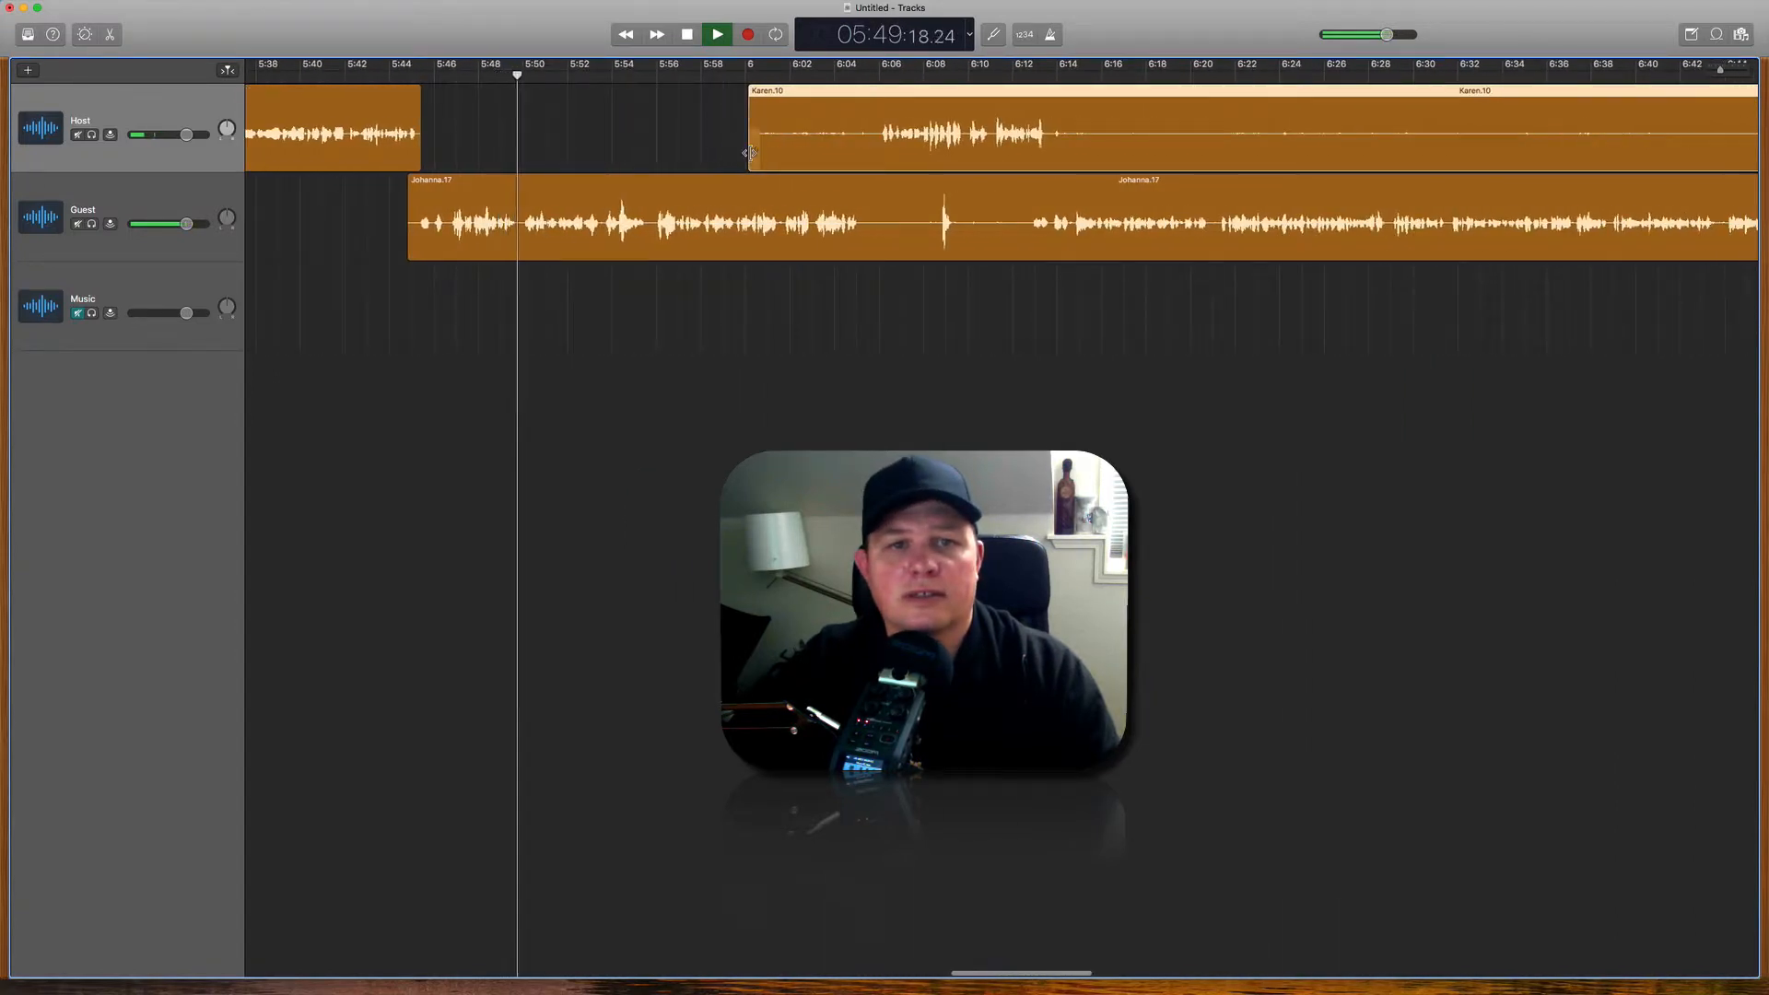
pyautogui.moveTo(754, 165); pyautogui.dragTo(878, 163)
# Step: Split the Guest section at about 6:05.3, 6:08.8, 6:09.4 and 6:12.8, and the Host section at about 6:14.8
pyautogui.click(871, 249)
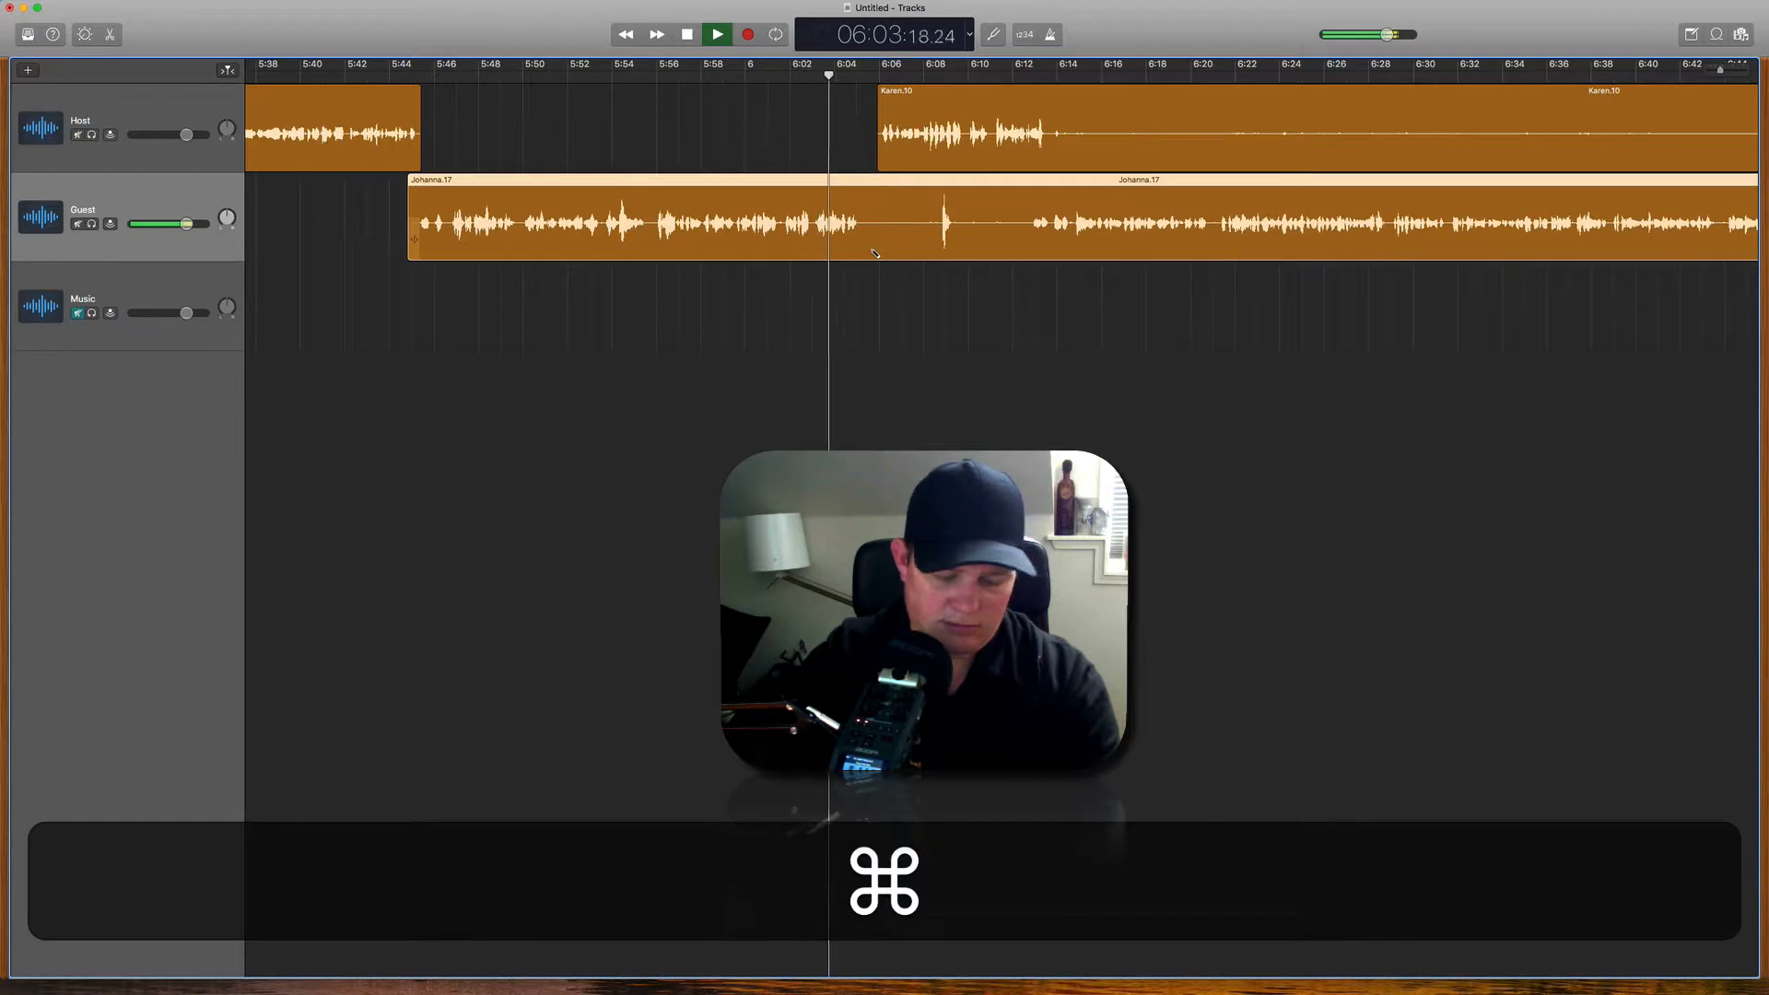
pyautogui.press('super+t')
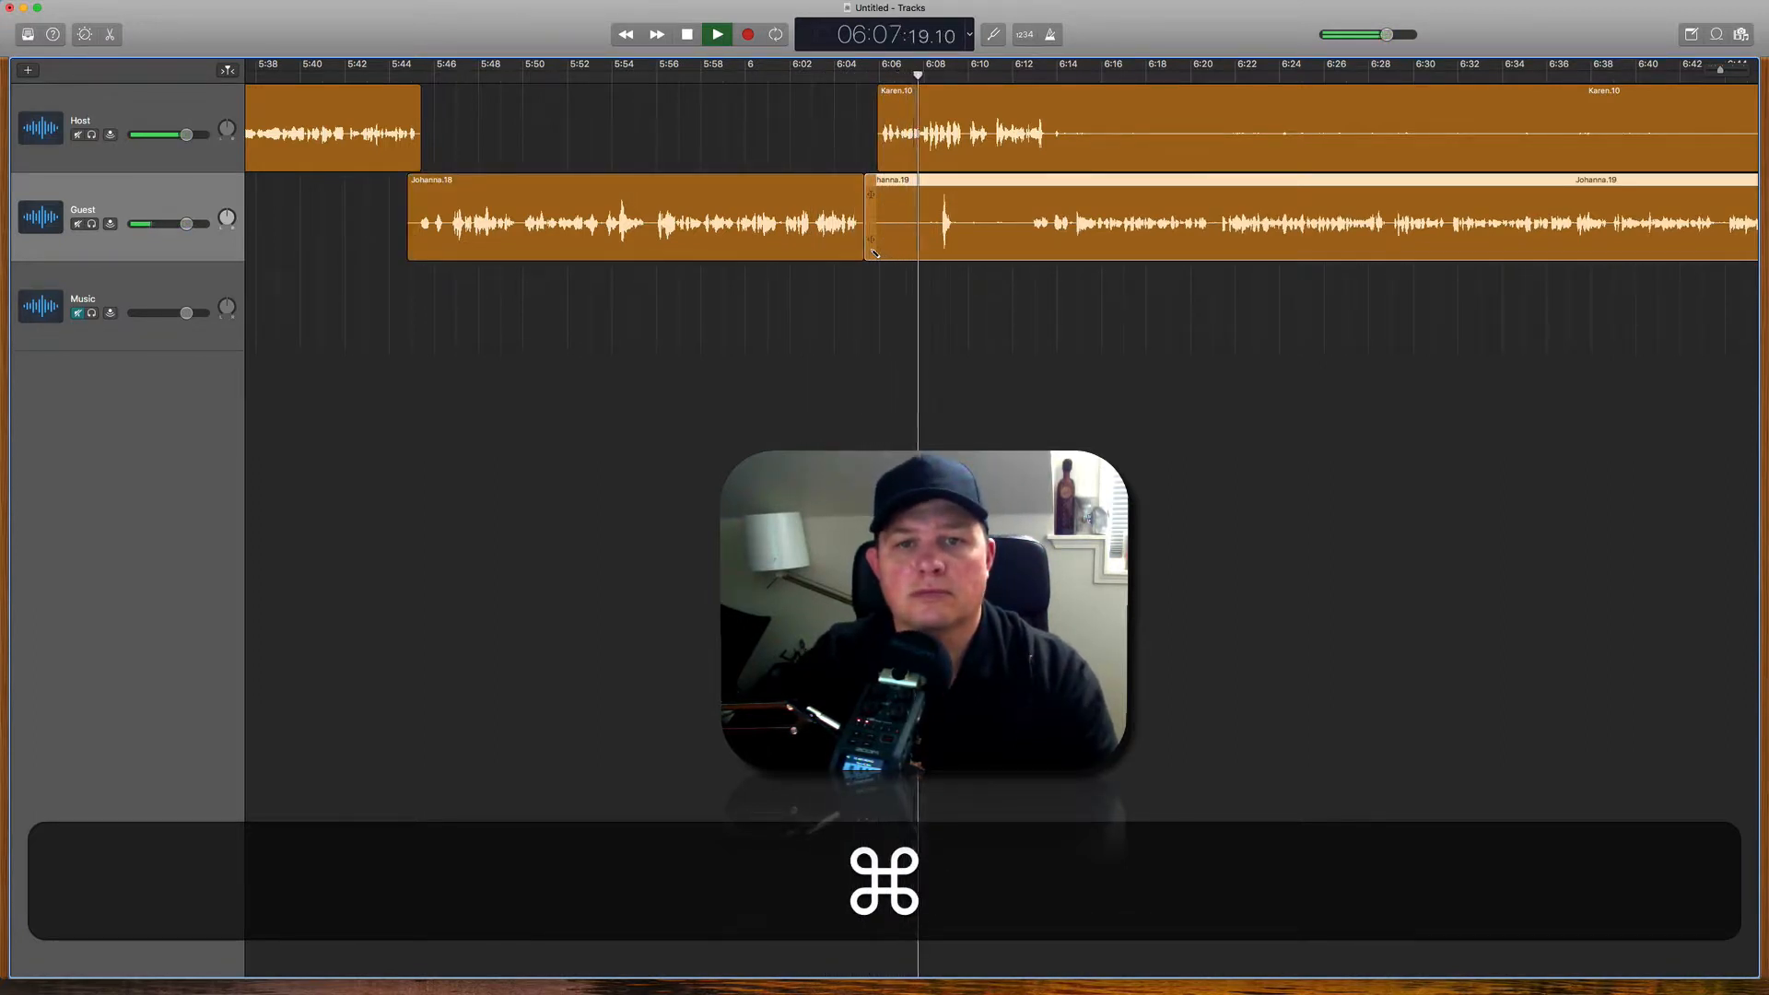
pyautogui.press('super+t')
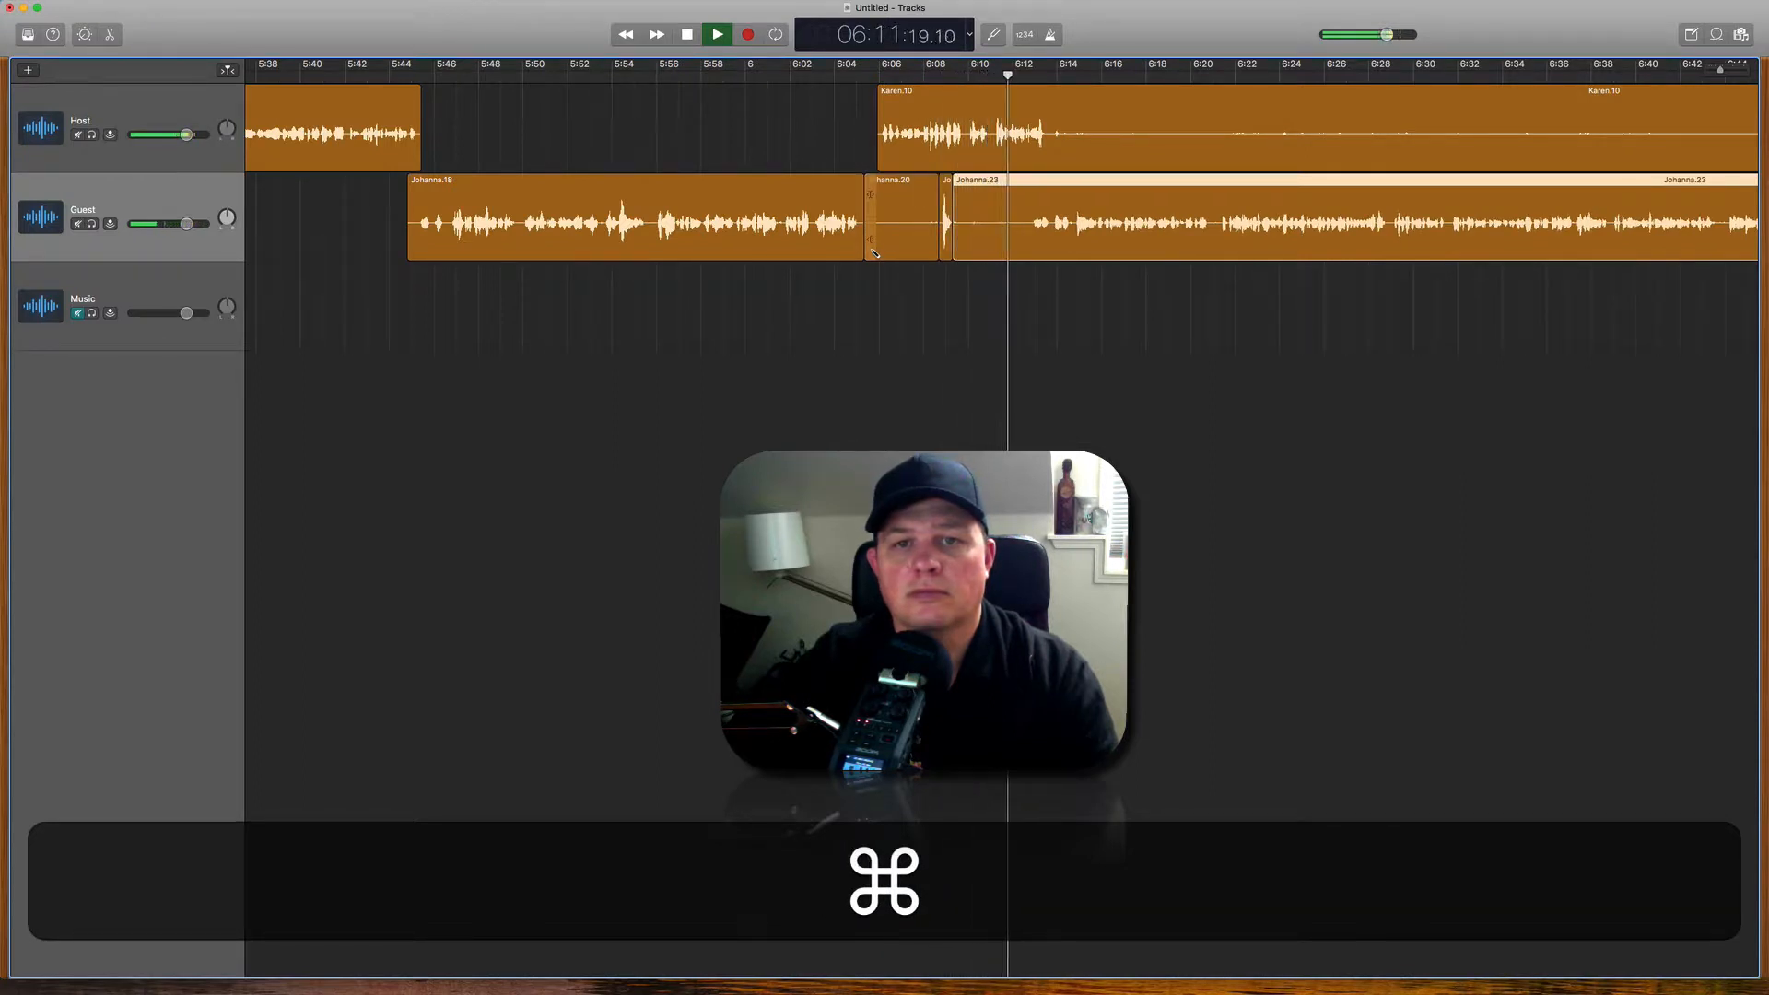
pyautogui.press('super+t')
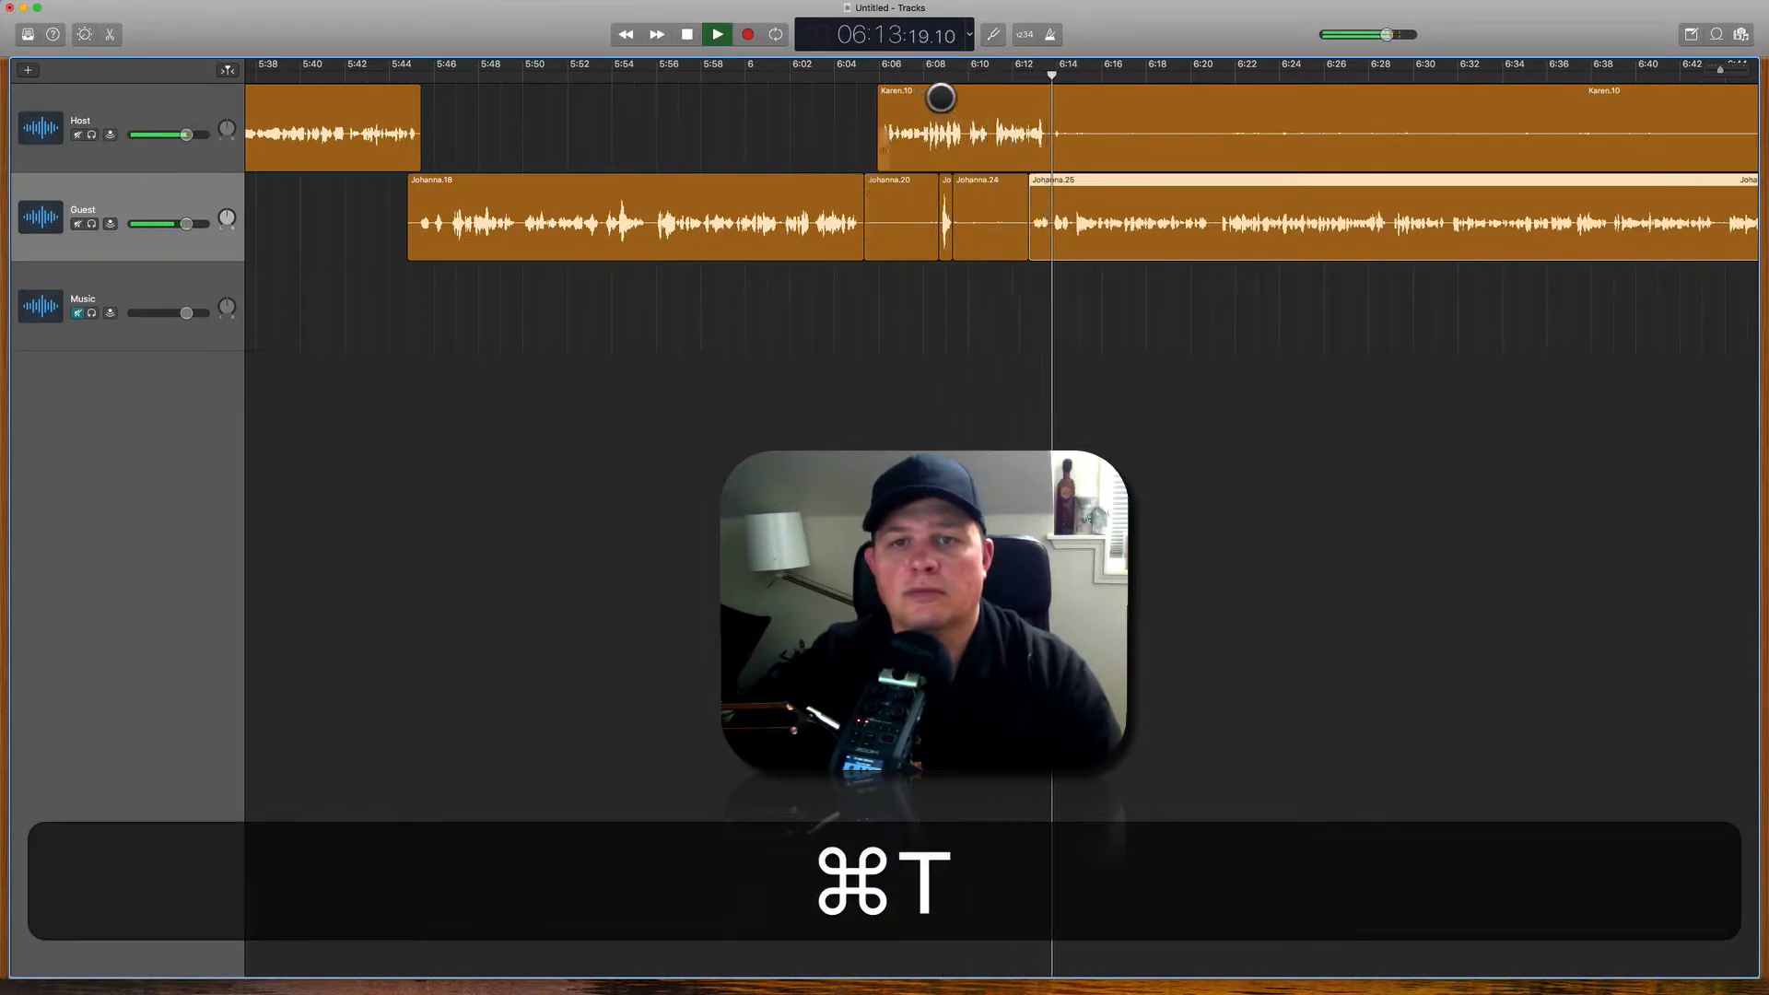
pyautogui.click(941, 97)
pyautogui.press('super+t')
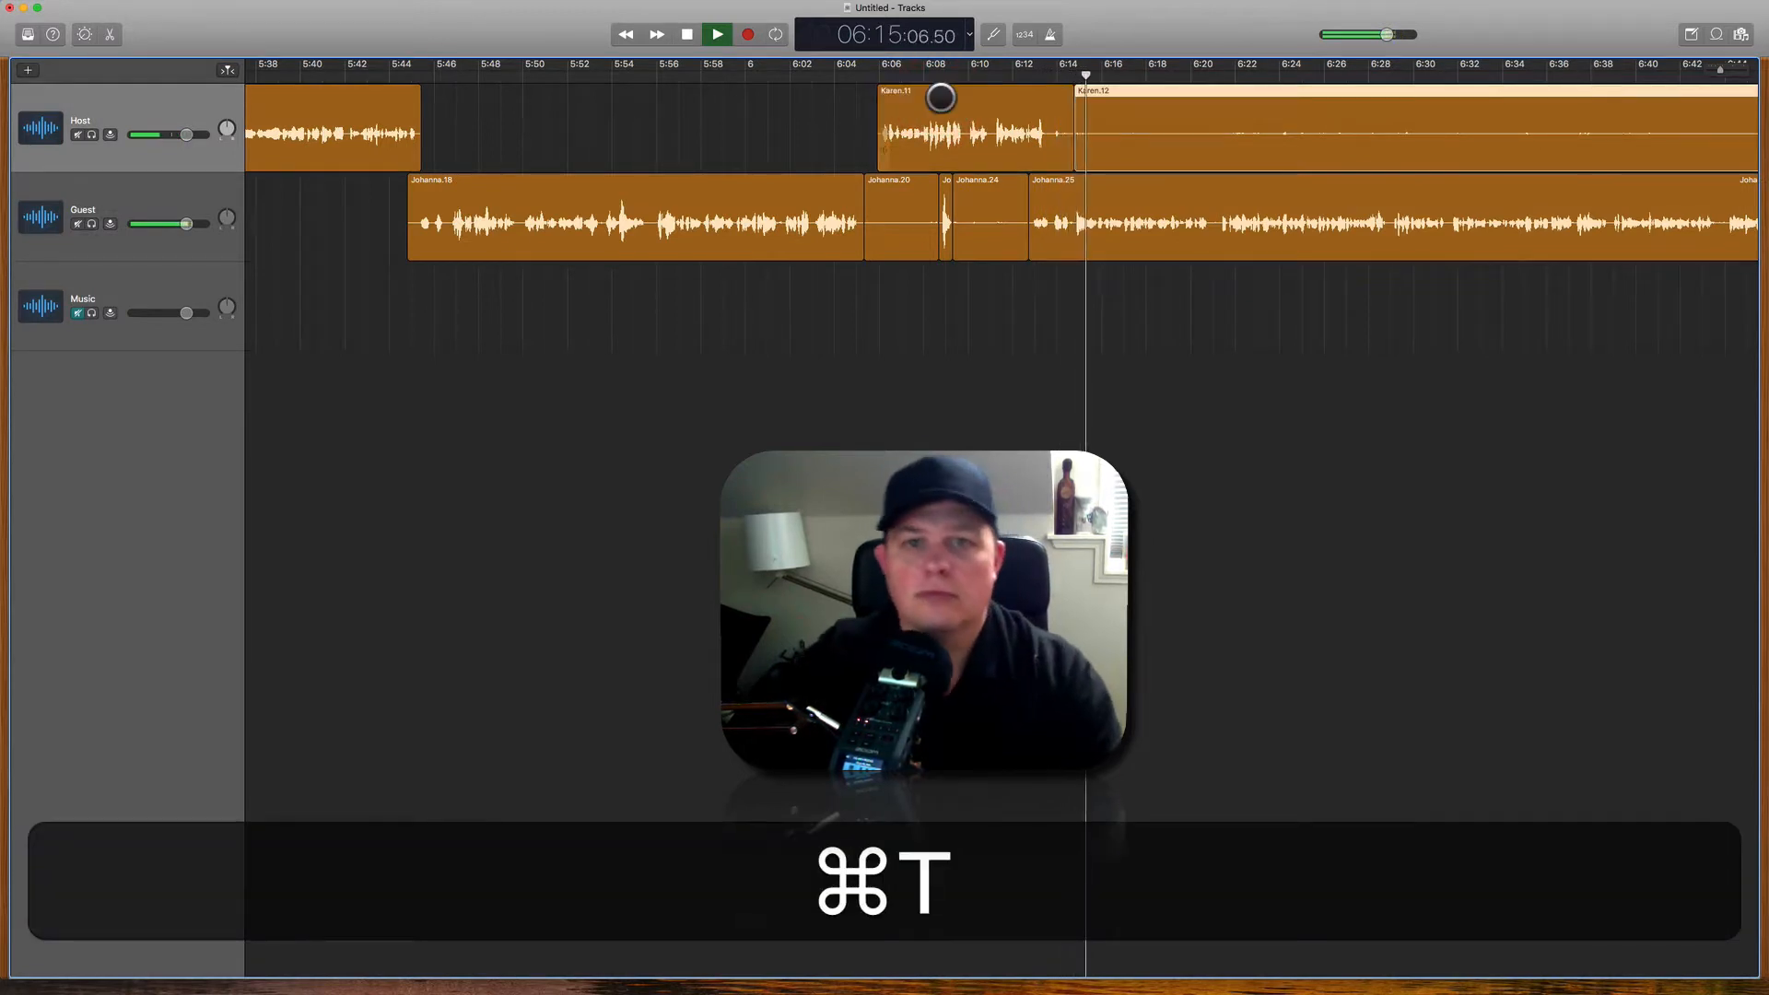
# Step: Delete the two silent Guest pieces on either side of the short sound at about 6:09
pyautogui.click(902, 200)
pyautogui.press('BackSpace')
pyautogui.click(992, 207)
pyautogui.press('BackSpace')
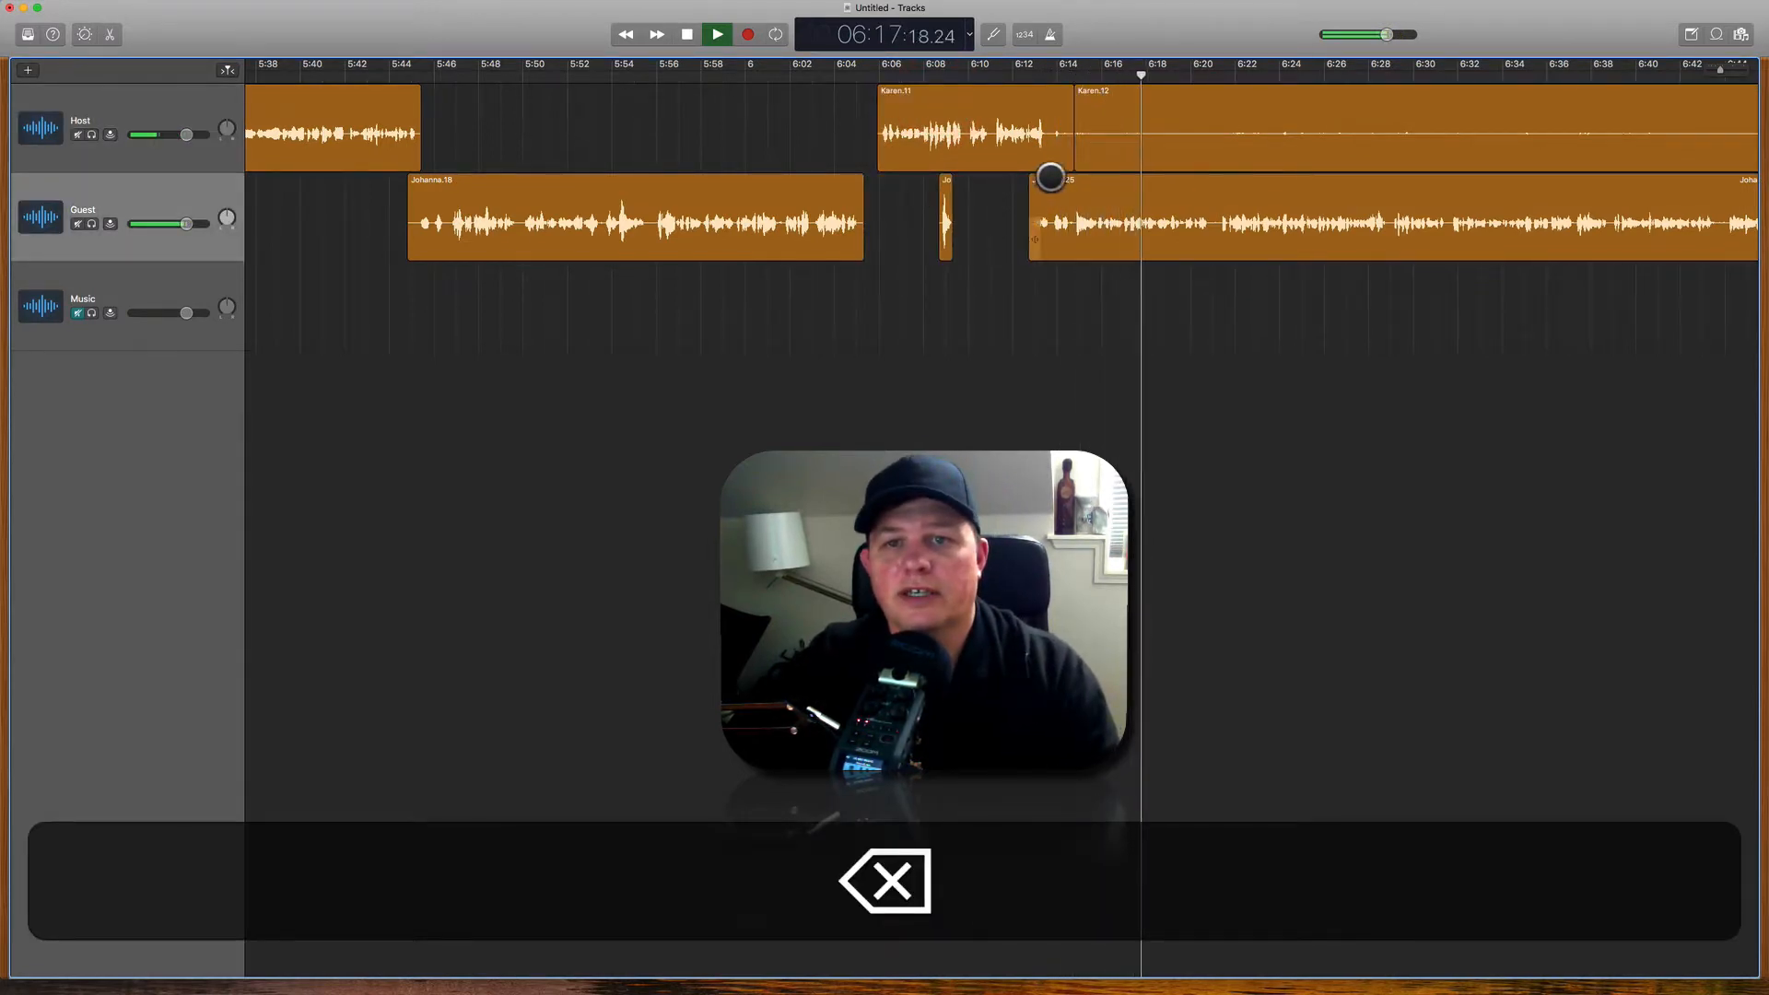
# Step: Trim the Host parts back to about 6:13.7 and 6:27.7, and move the earlier one with the short Guest piece to start at about 6:05.3
pyautogui.moveTo(1074, 168); pyautogui.dragTo(1361, 169)
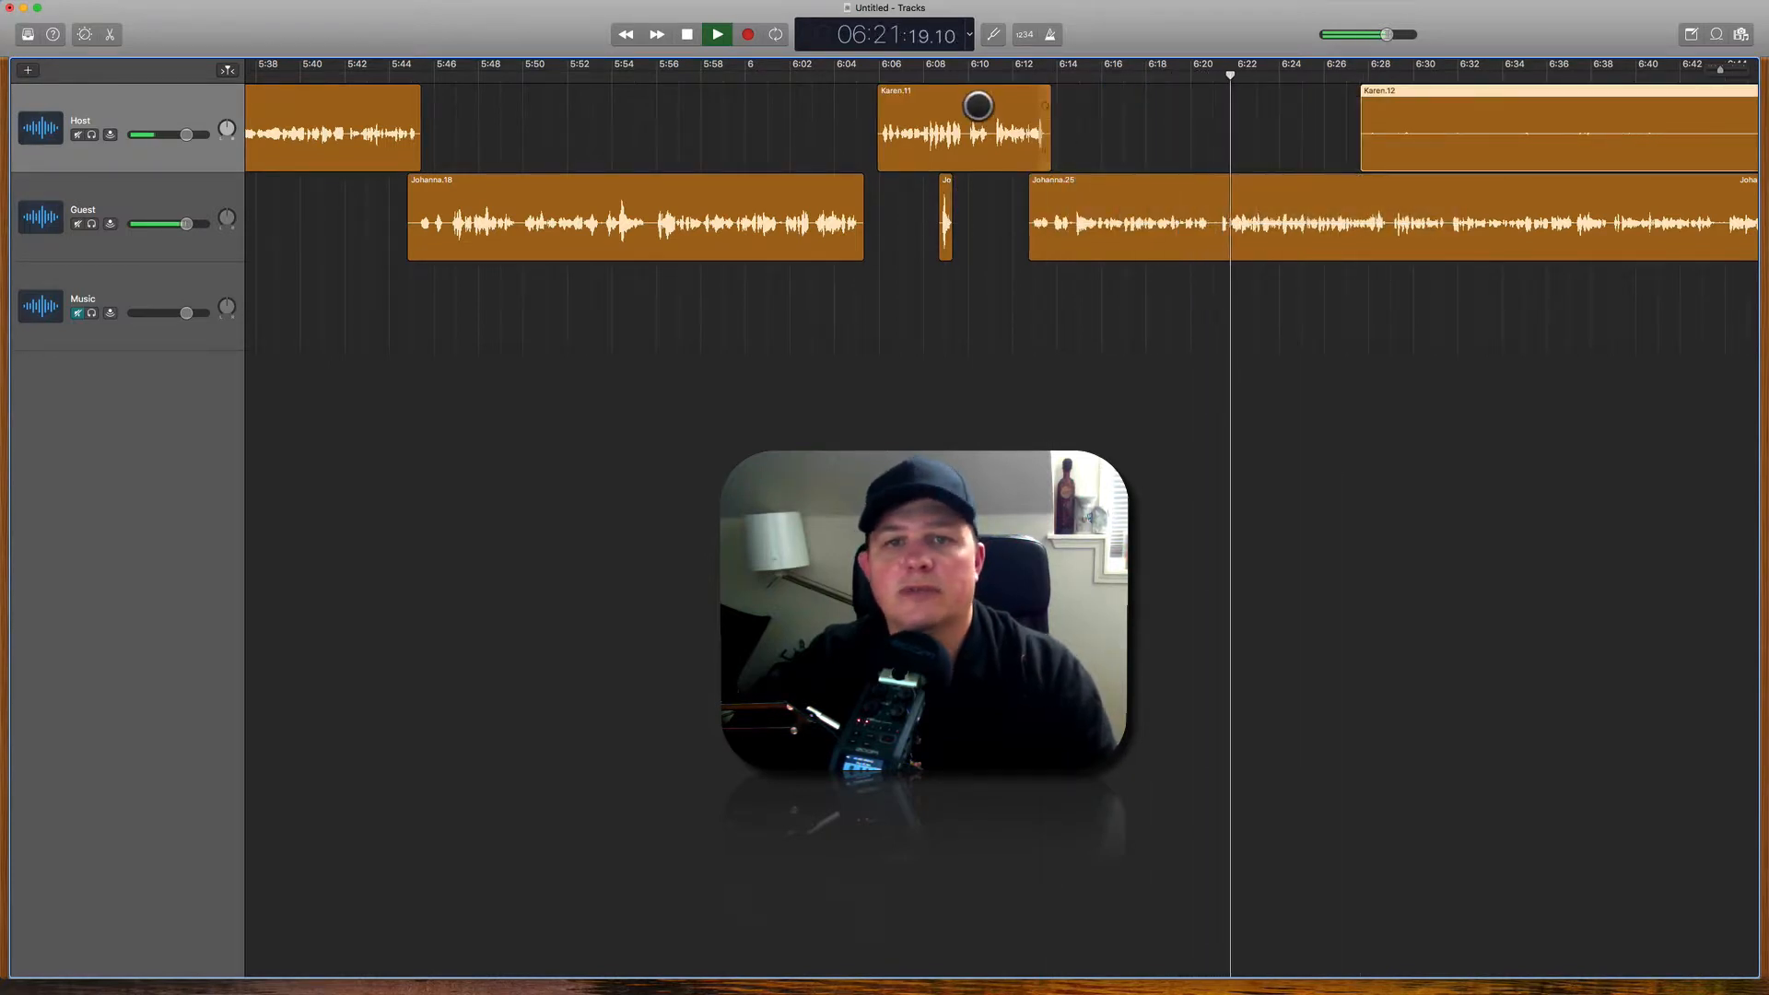
pyautogui.click(963, 157)
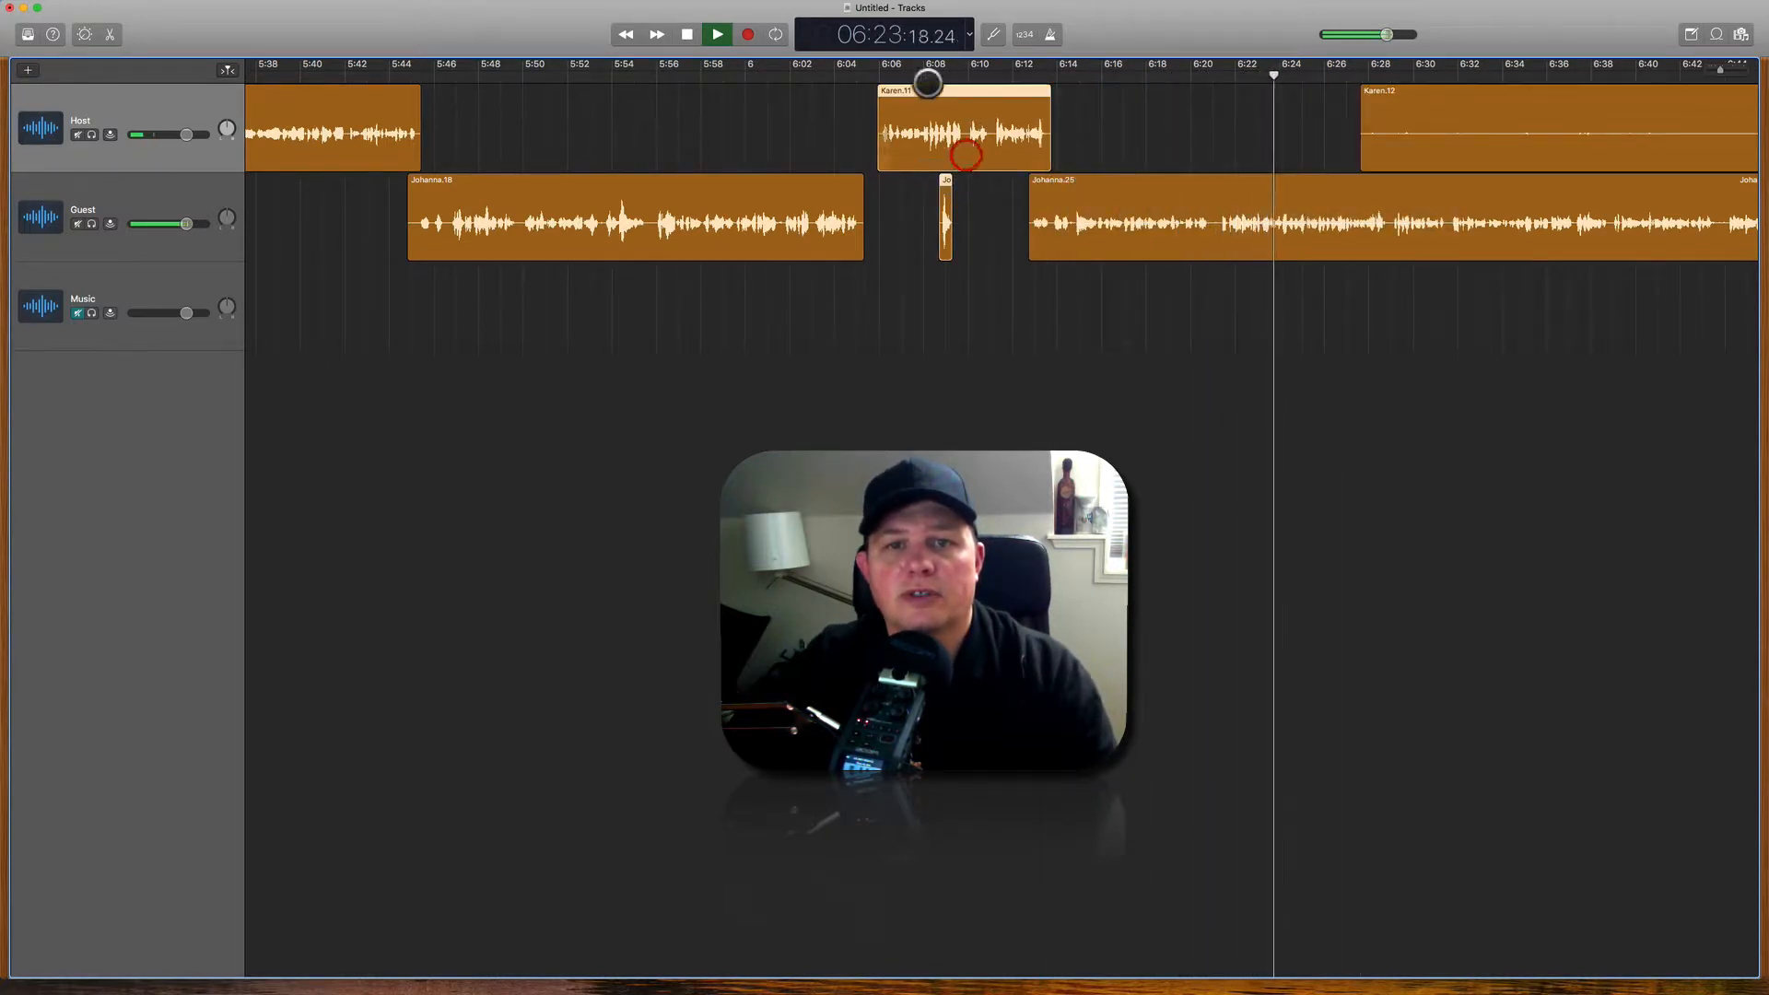
pyautogui.moveTo(930, 85); pyautogui.dragTo(912, 86)
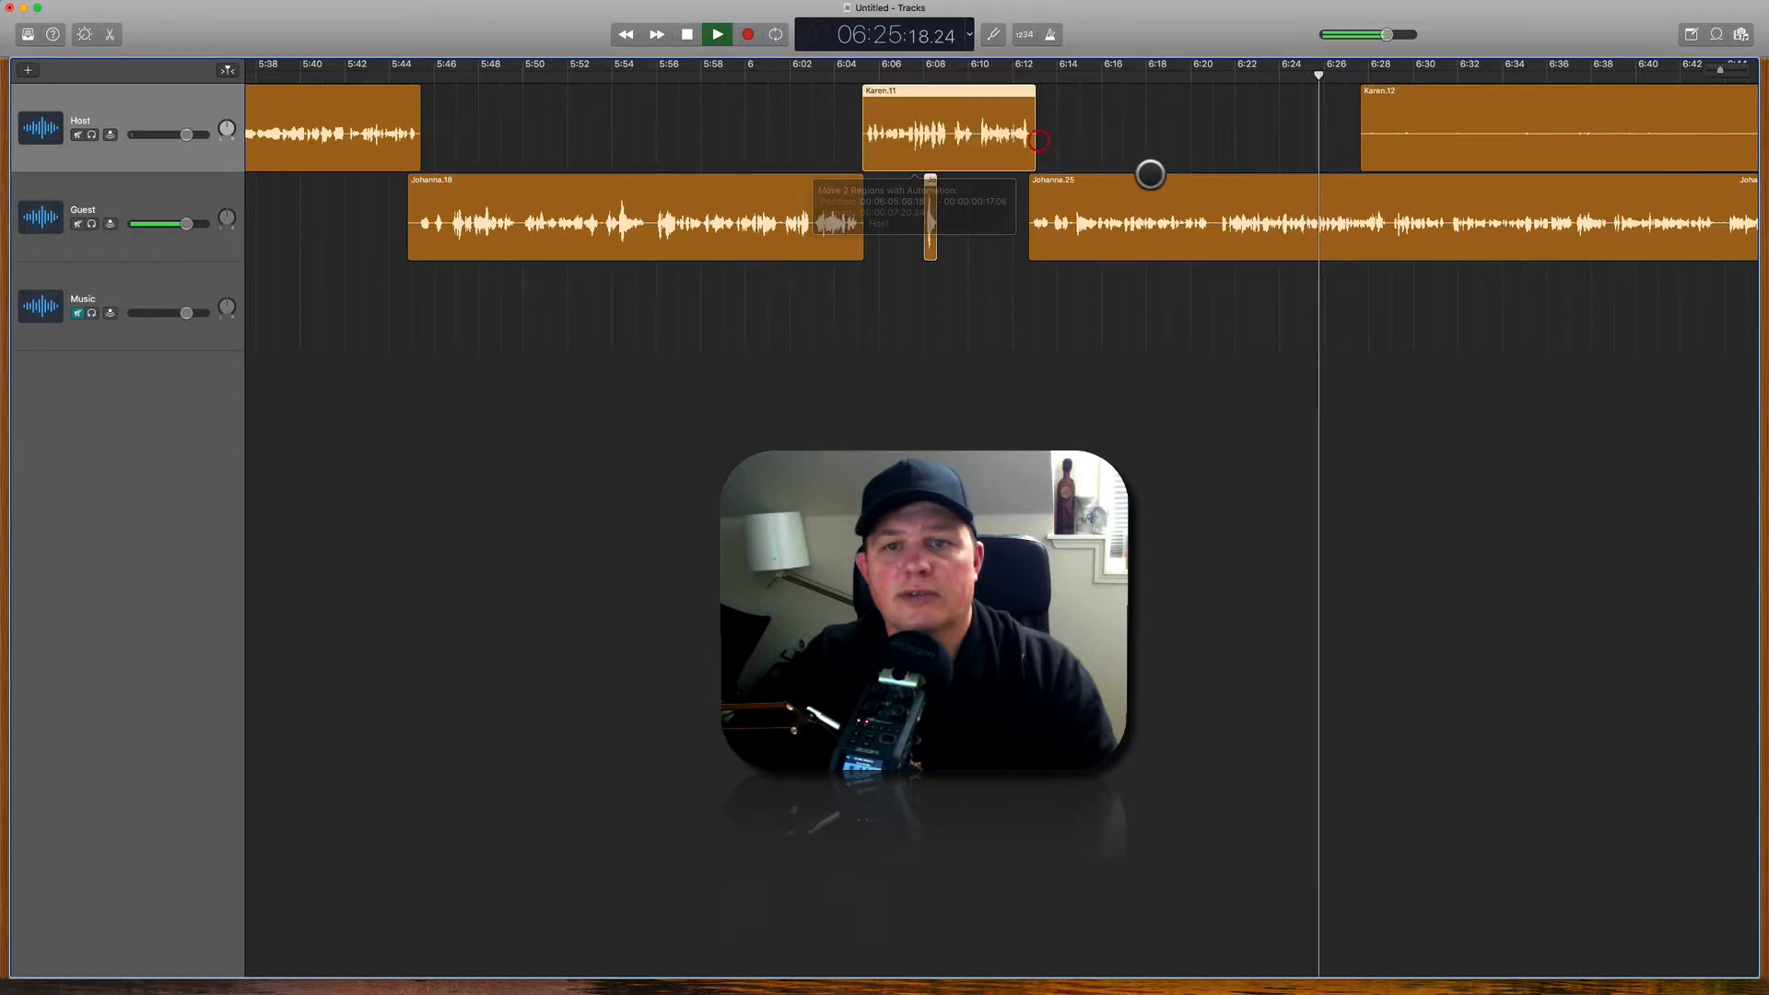
# Step: Trim the last Host section's silent start further to about 6:57.3
pyautogui.click(1150, 177)
pyautogui.hscroll(10, 1216, 162)
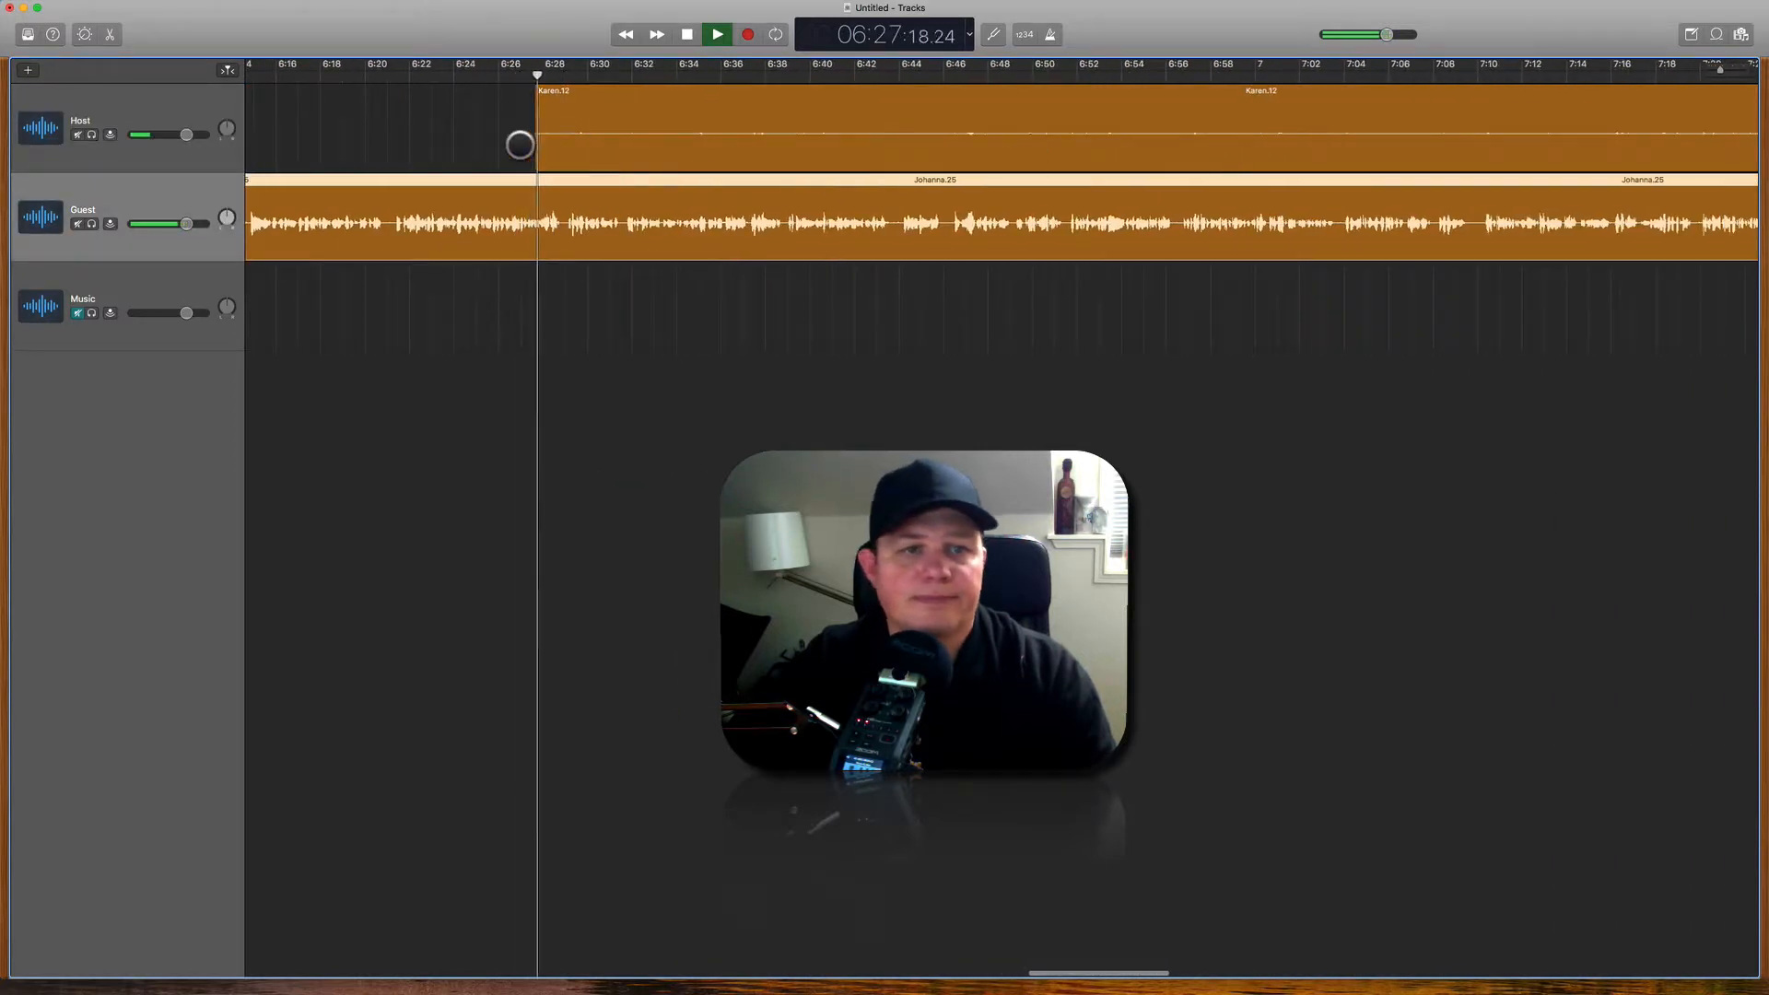
pyautogui.moveTo(539, 143); pyautogui.dragTo(1196, 138)
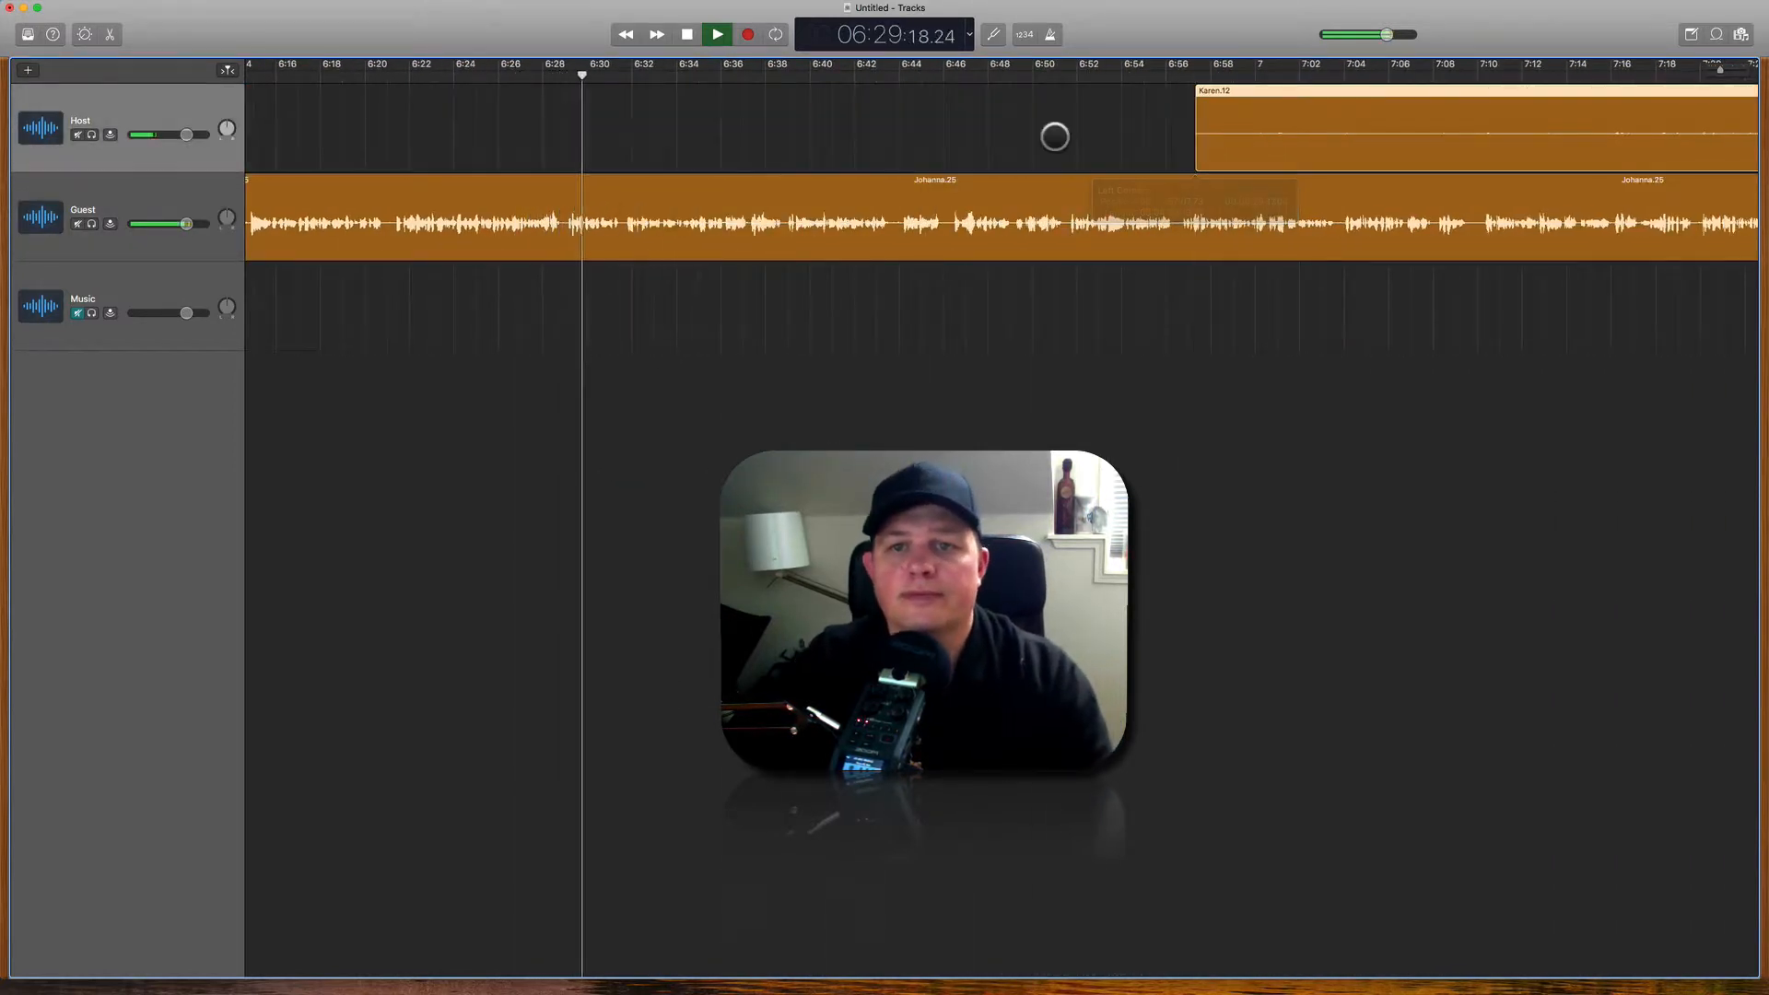
# Step: Trim the silent start of the last host region forward to about 7:41 on the Host track
pyautogui.click(1056, 136)
pyautogui.press('super+Left')
pyautogui.press('super+Left')
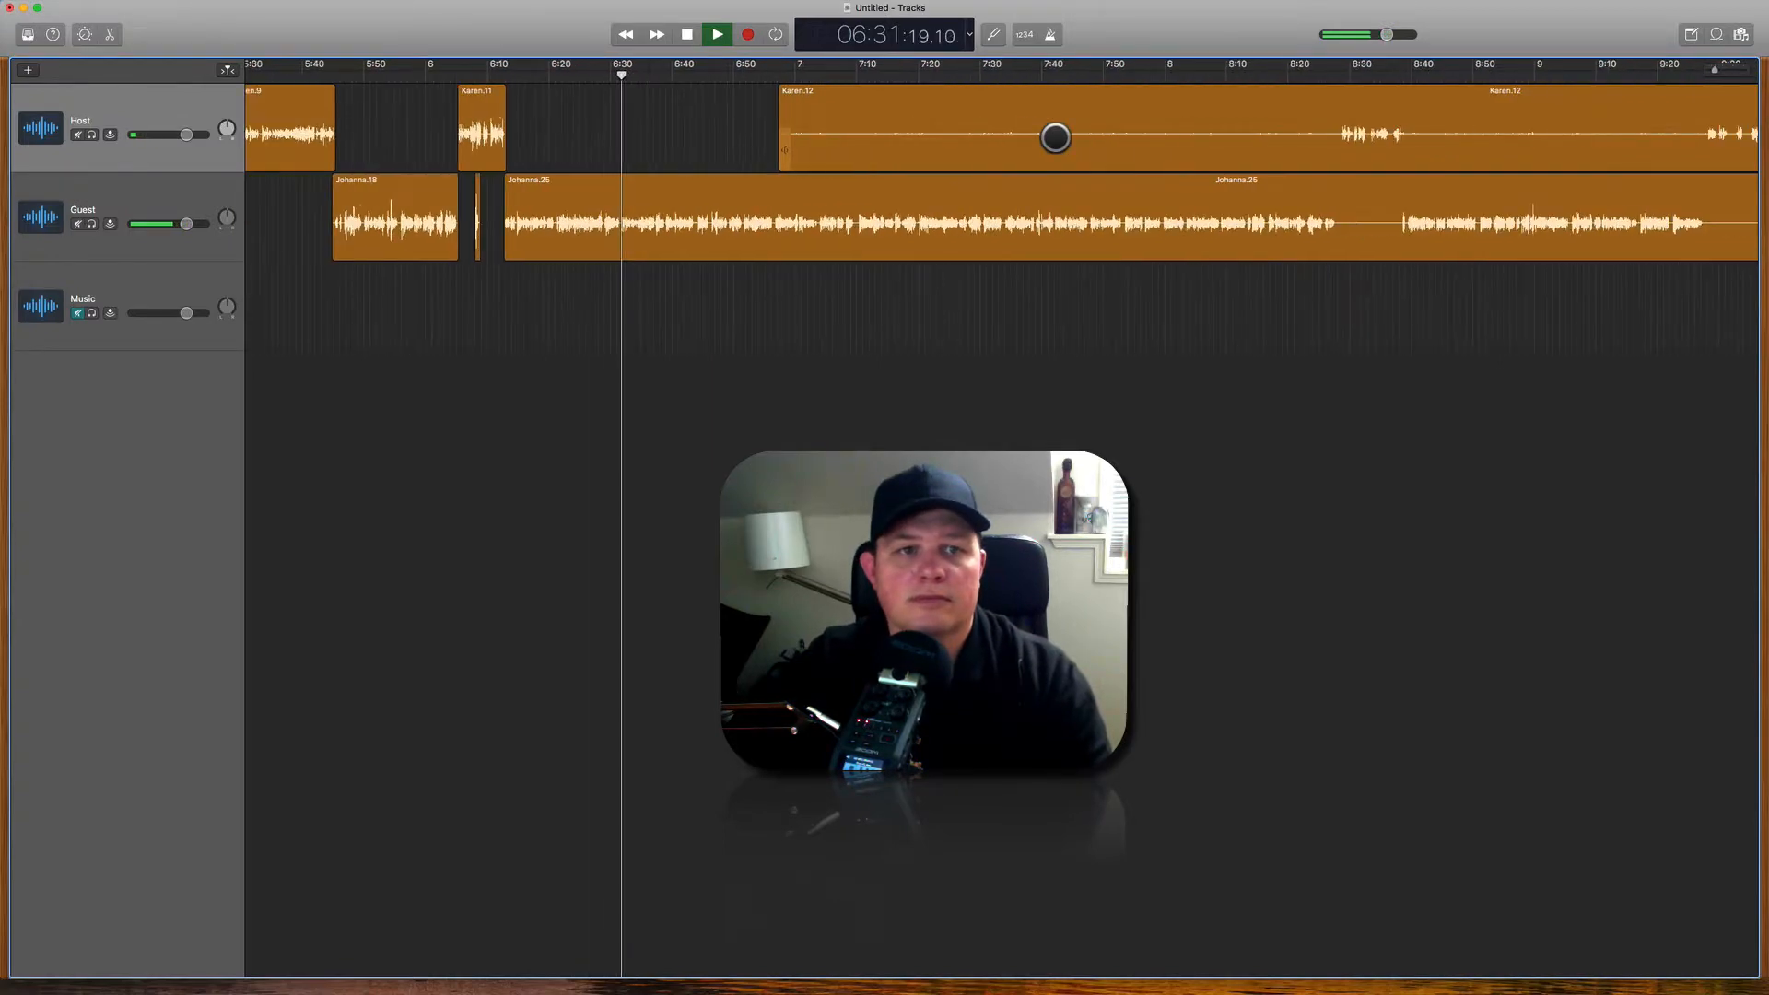
pyautogui.scroll(4, 1055, 137)
pyautogui.scroll(-8, 1056, 138)
pyautogui.hscroll(-5, 1055, 137)
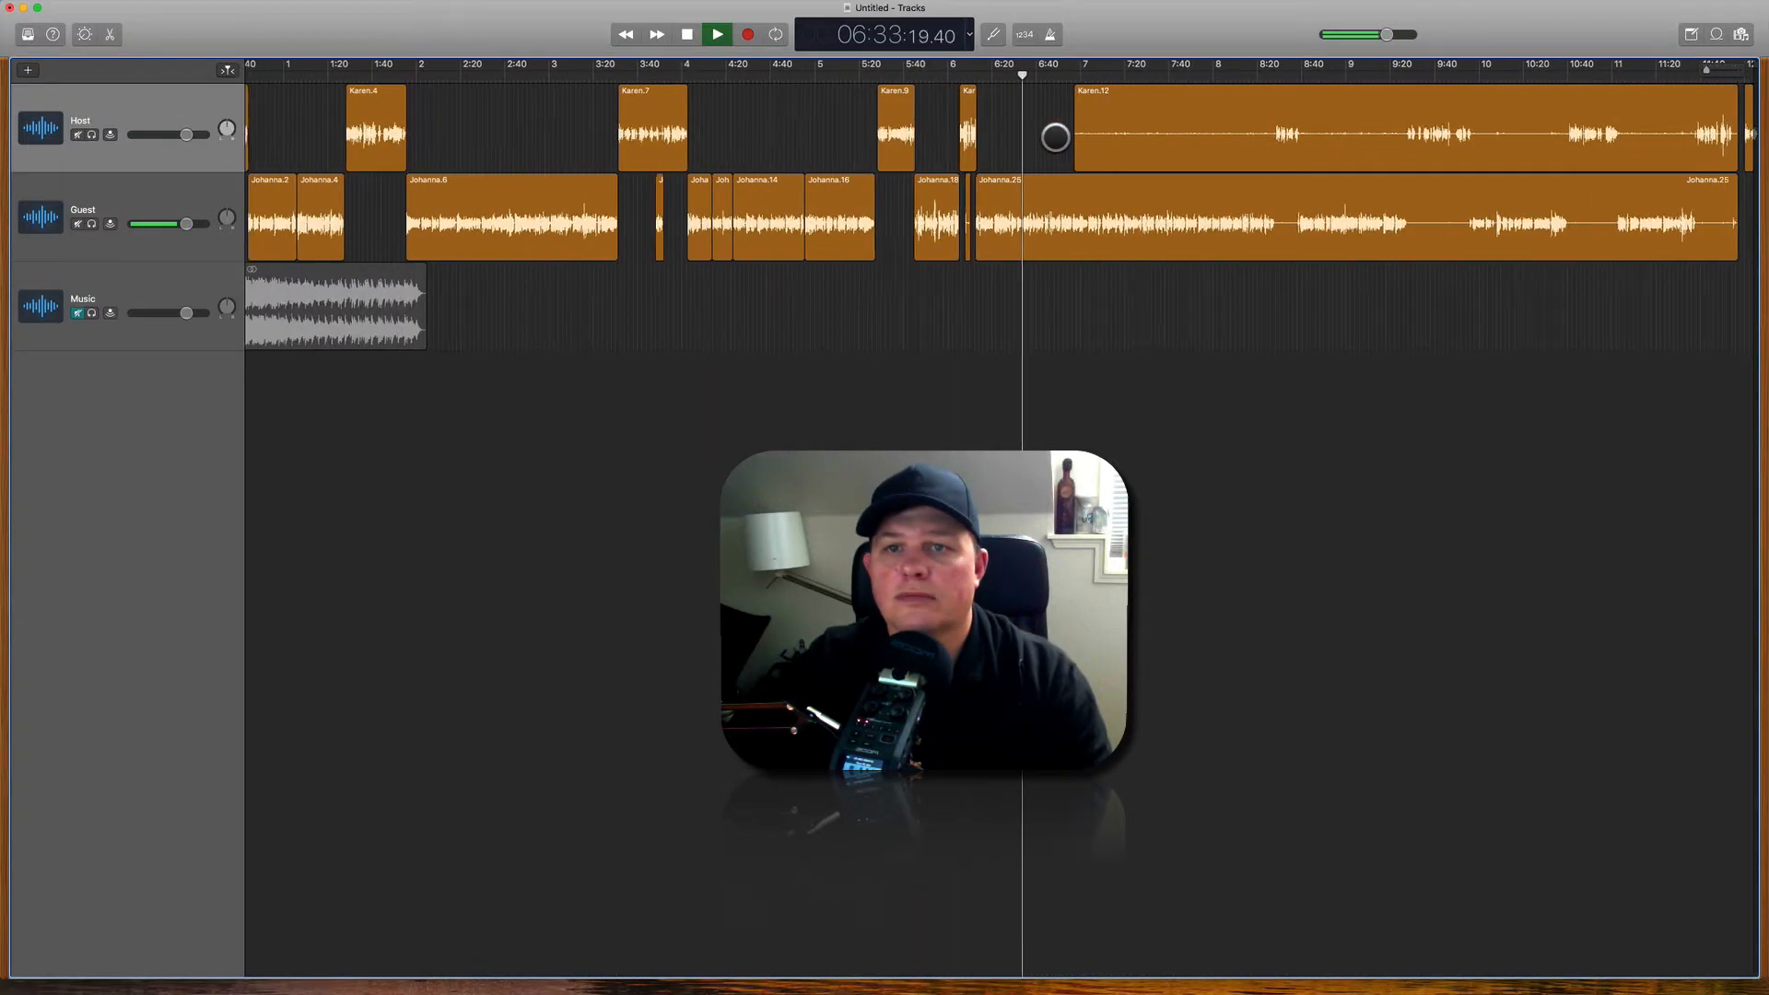
pyautogui.scroll(4, 1056, 137)
pyautogui.scroll(3, 1055, 137)
pyautogui.hscroll(5, 1055, 138)
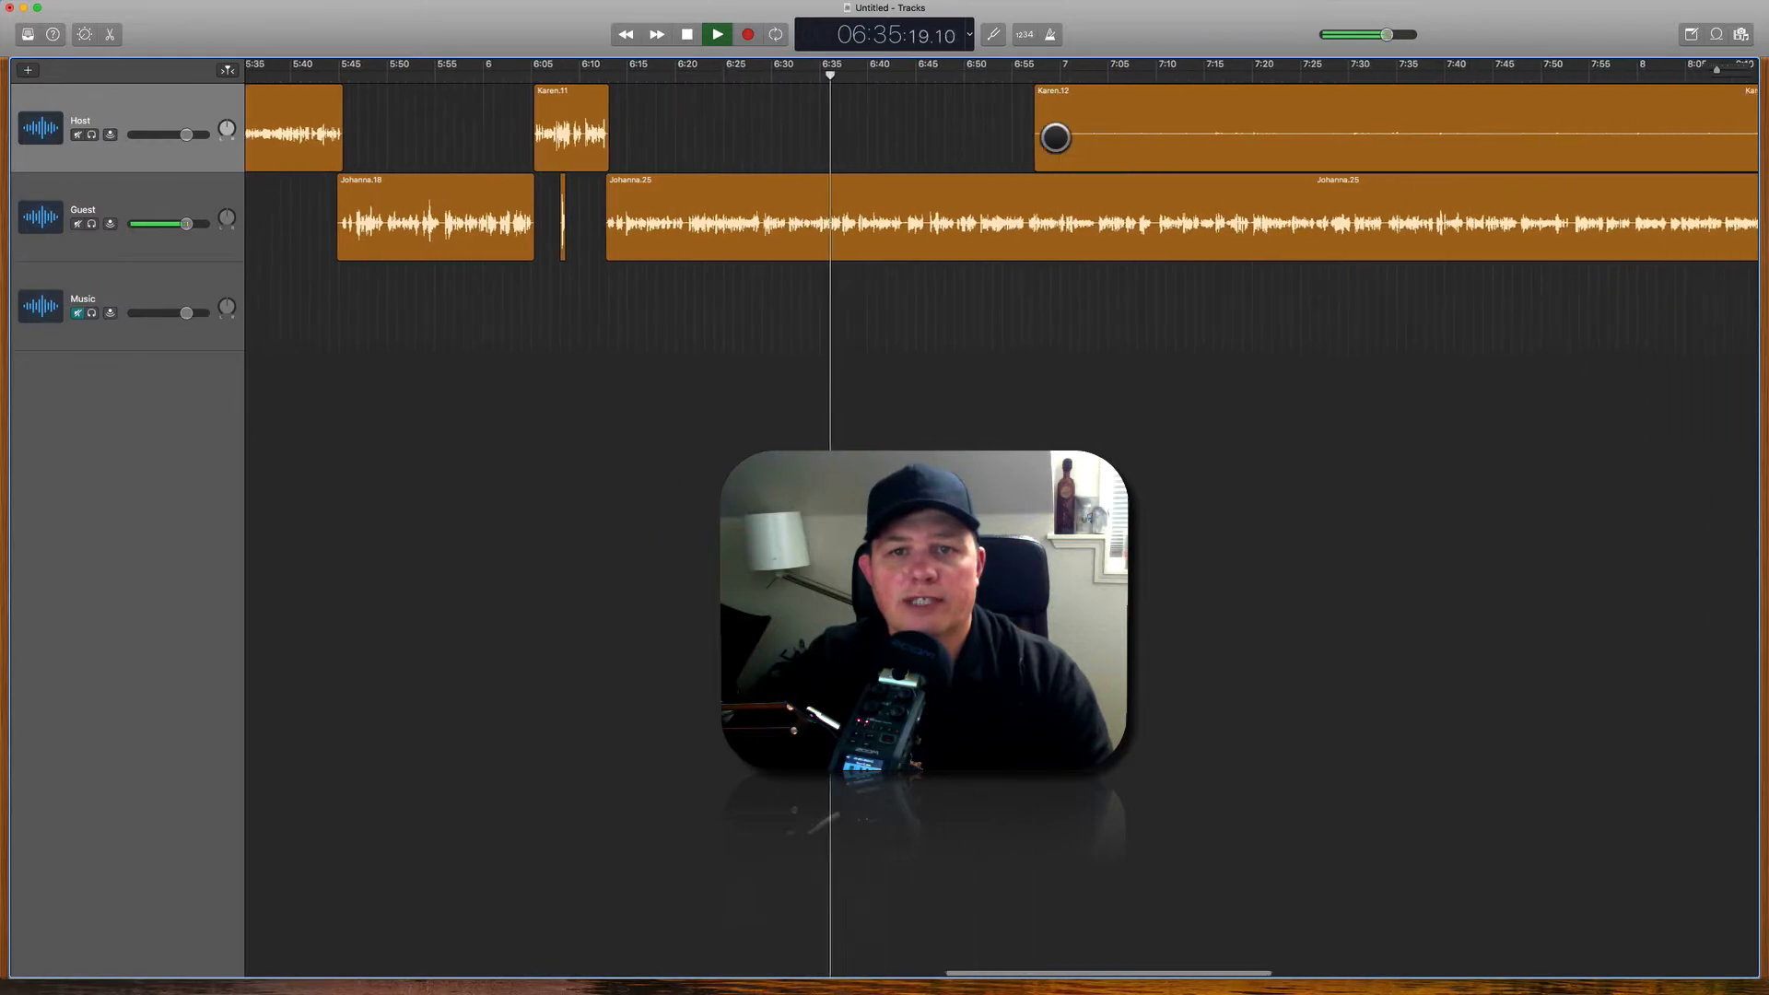
pyautogui.moveTo(1019, 162); pyautogui.dragTo(1438, 161)
# Step: Trim the start of the same host region further forward to about 8:01
pyautogui.scroll(3, 859, 228)
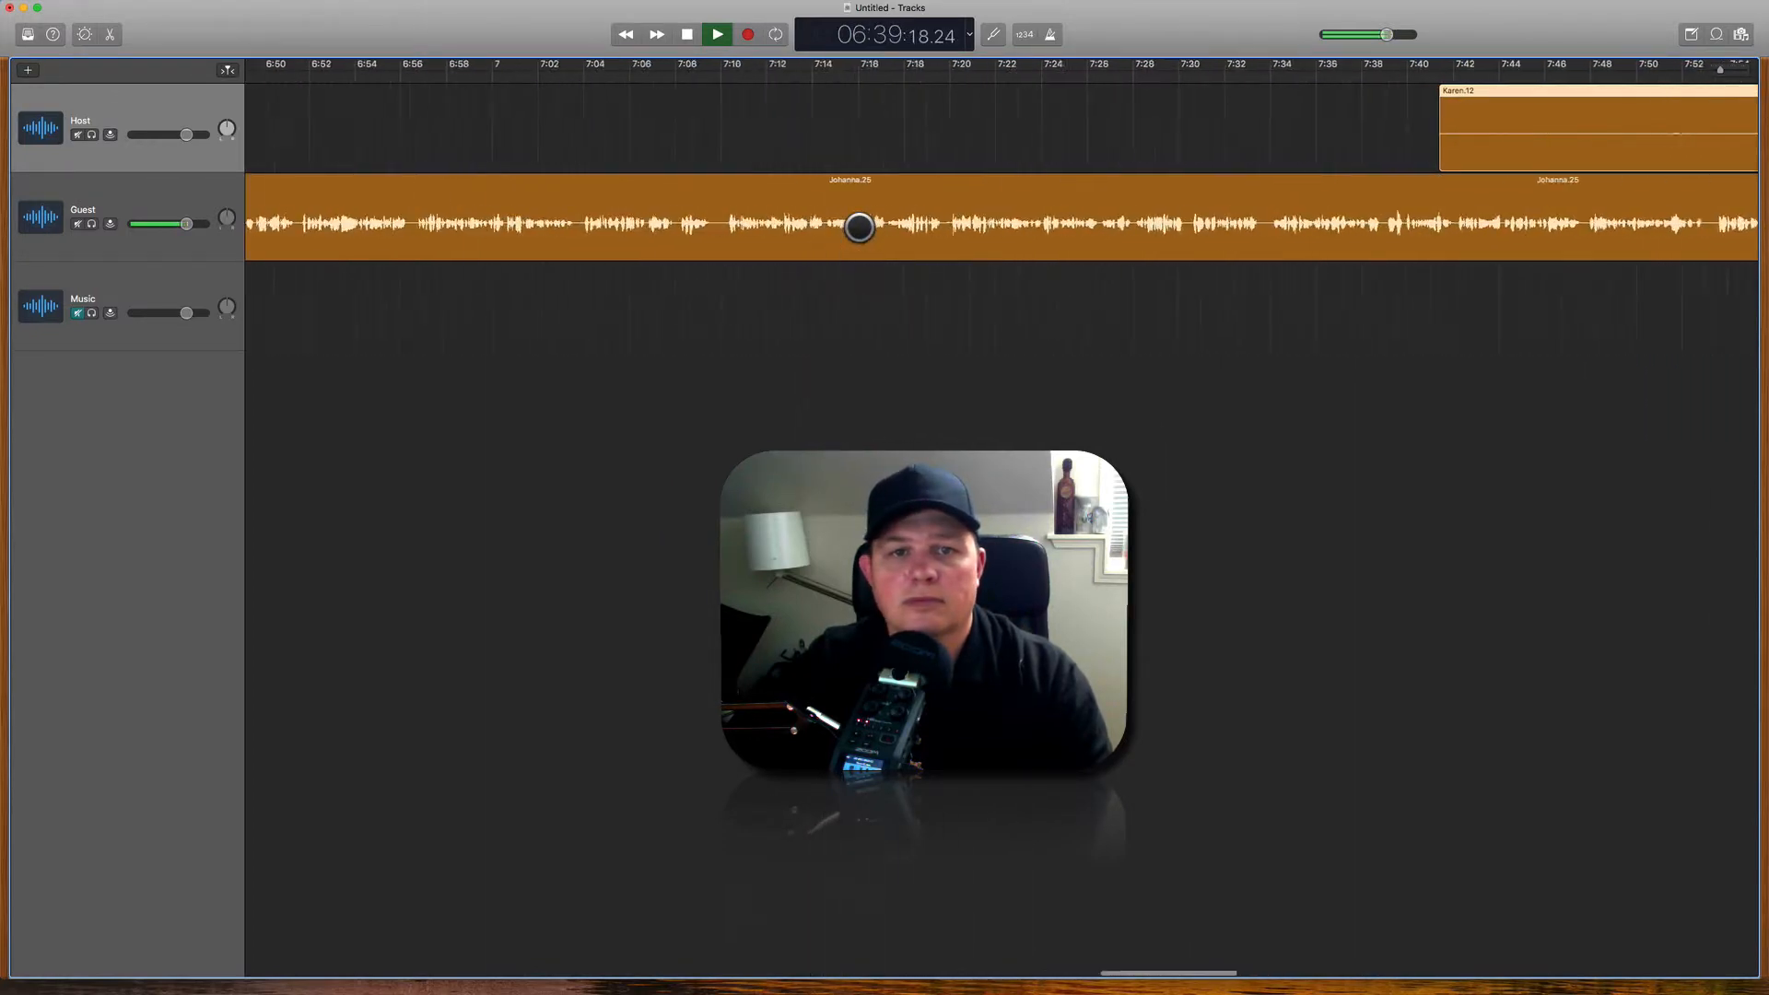
pyautogui.scroll(3, 859, 227)
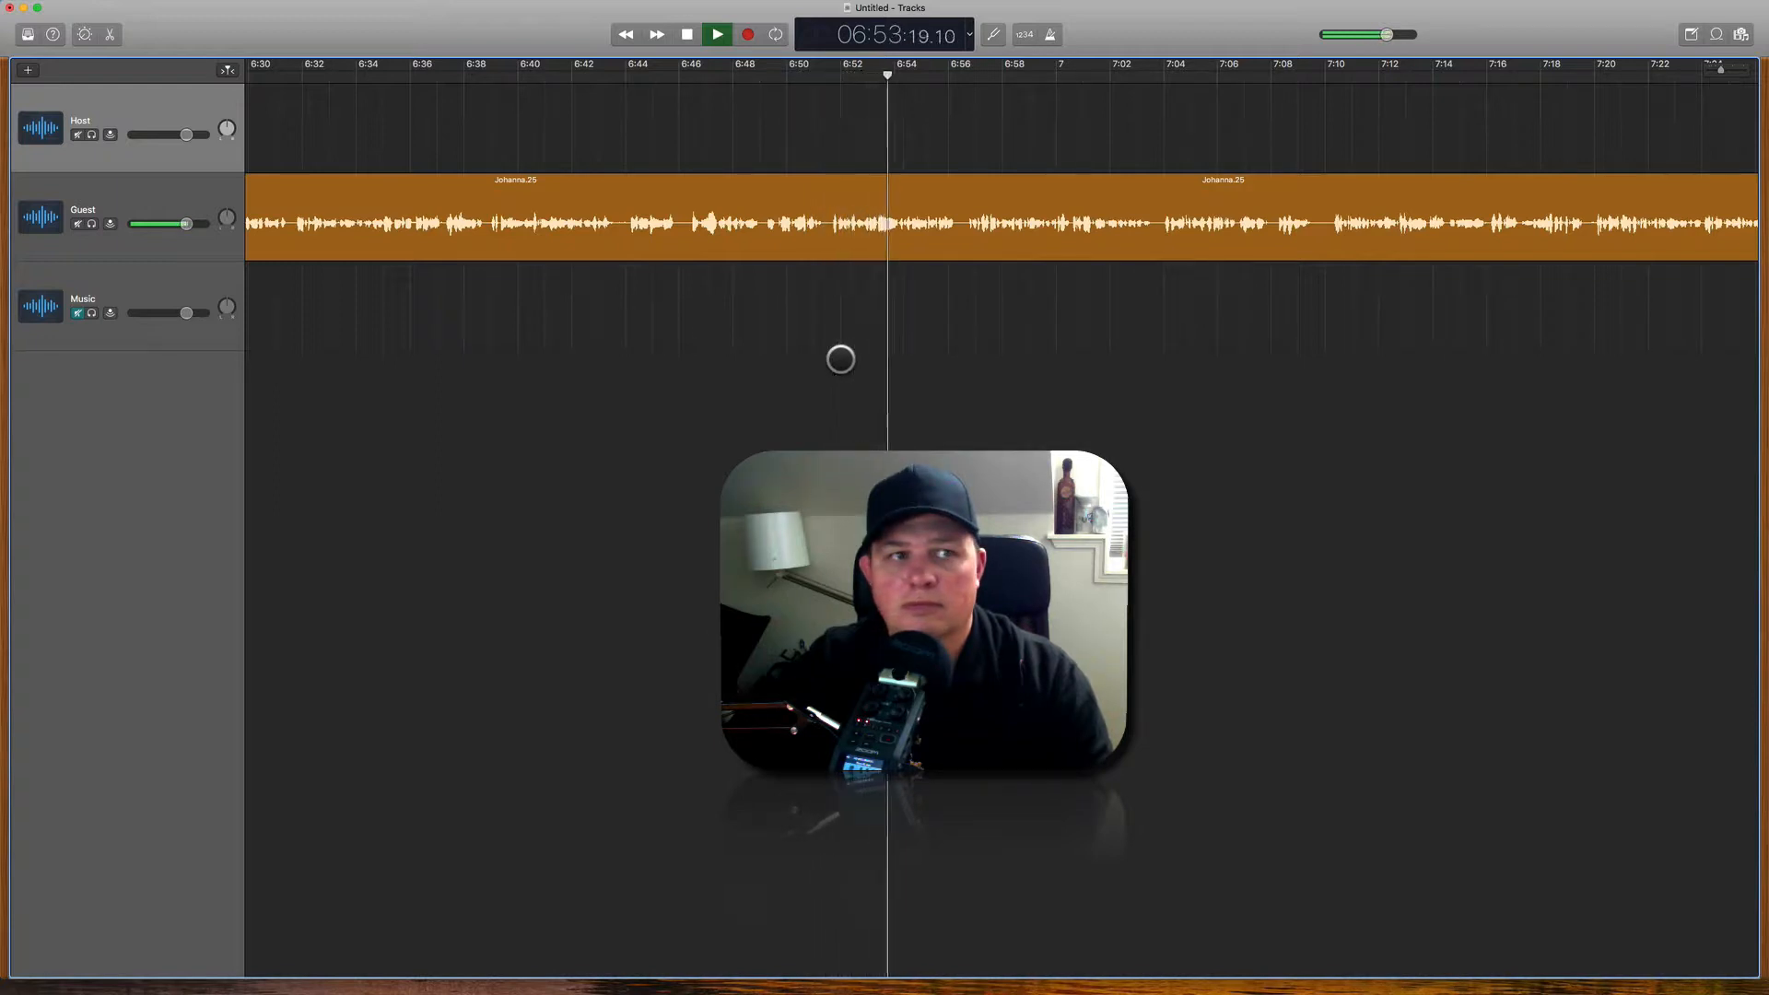
pyautogui.hscroll(5, 840, 359)
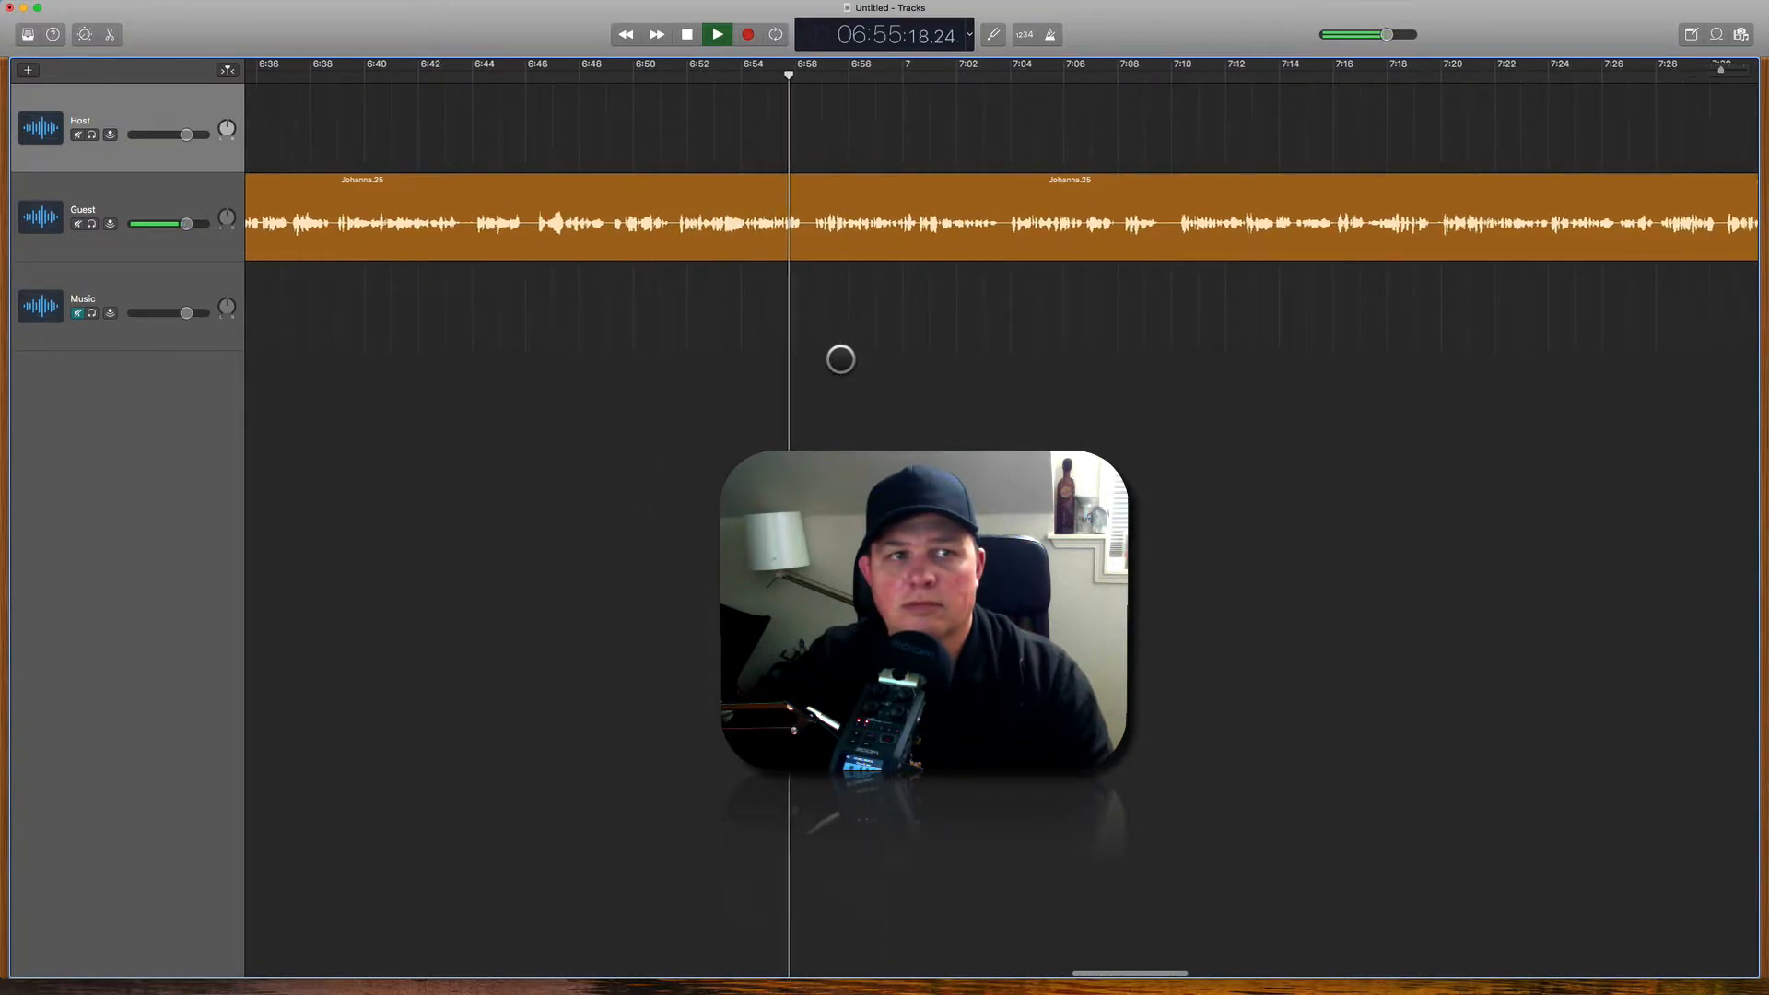
pyautogui.hscroll(2, 841, 360)
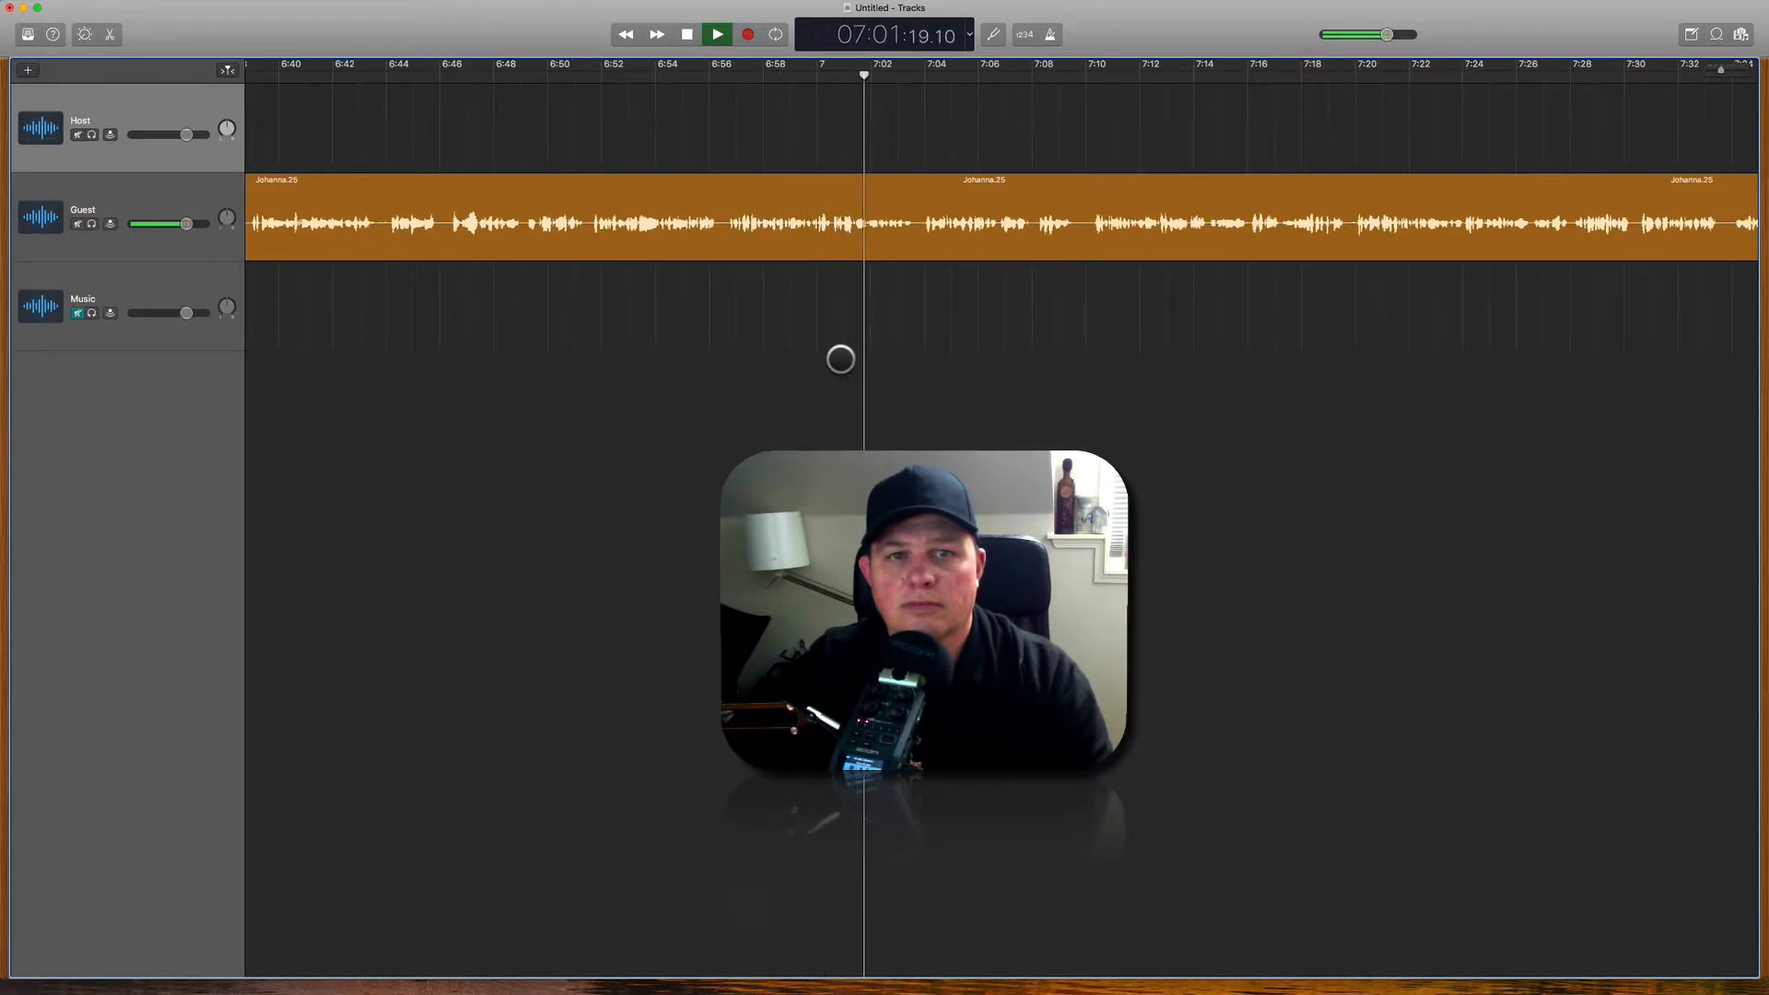
pyautogui.hscroll(6, 840, 360)
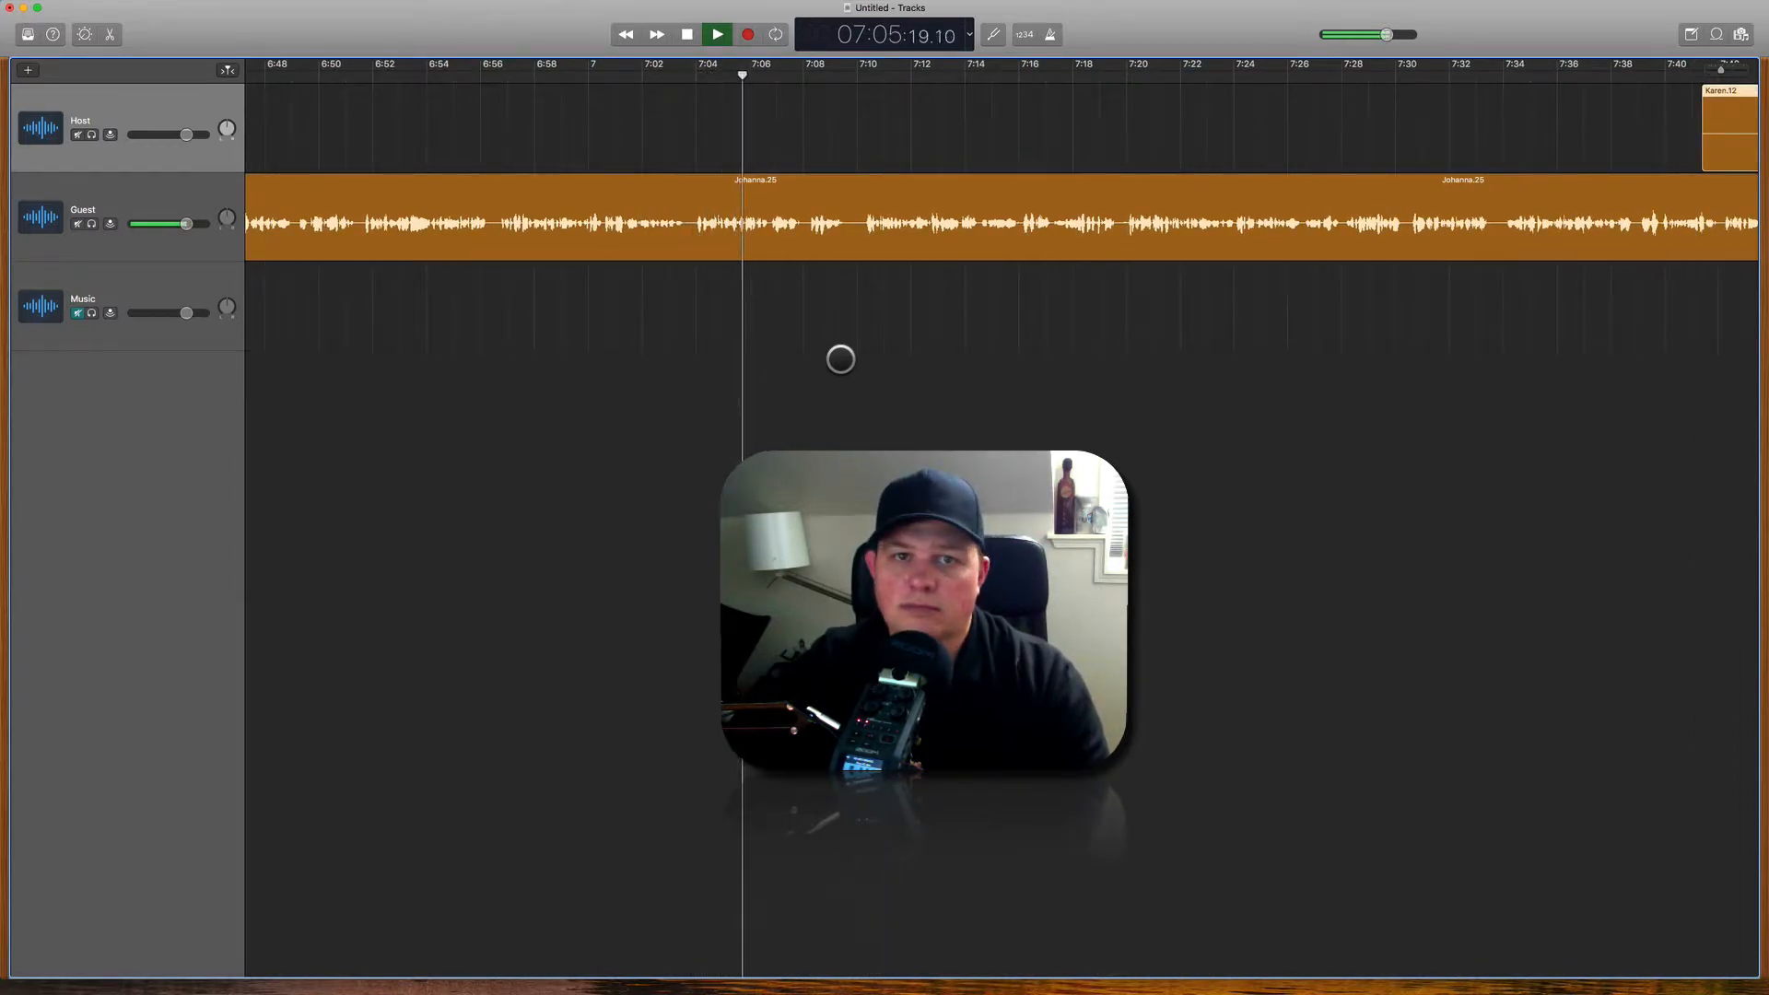
pyautogui.hscroll(2, 841, 360)
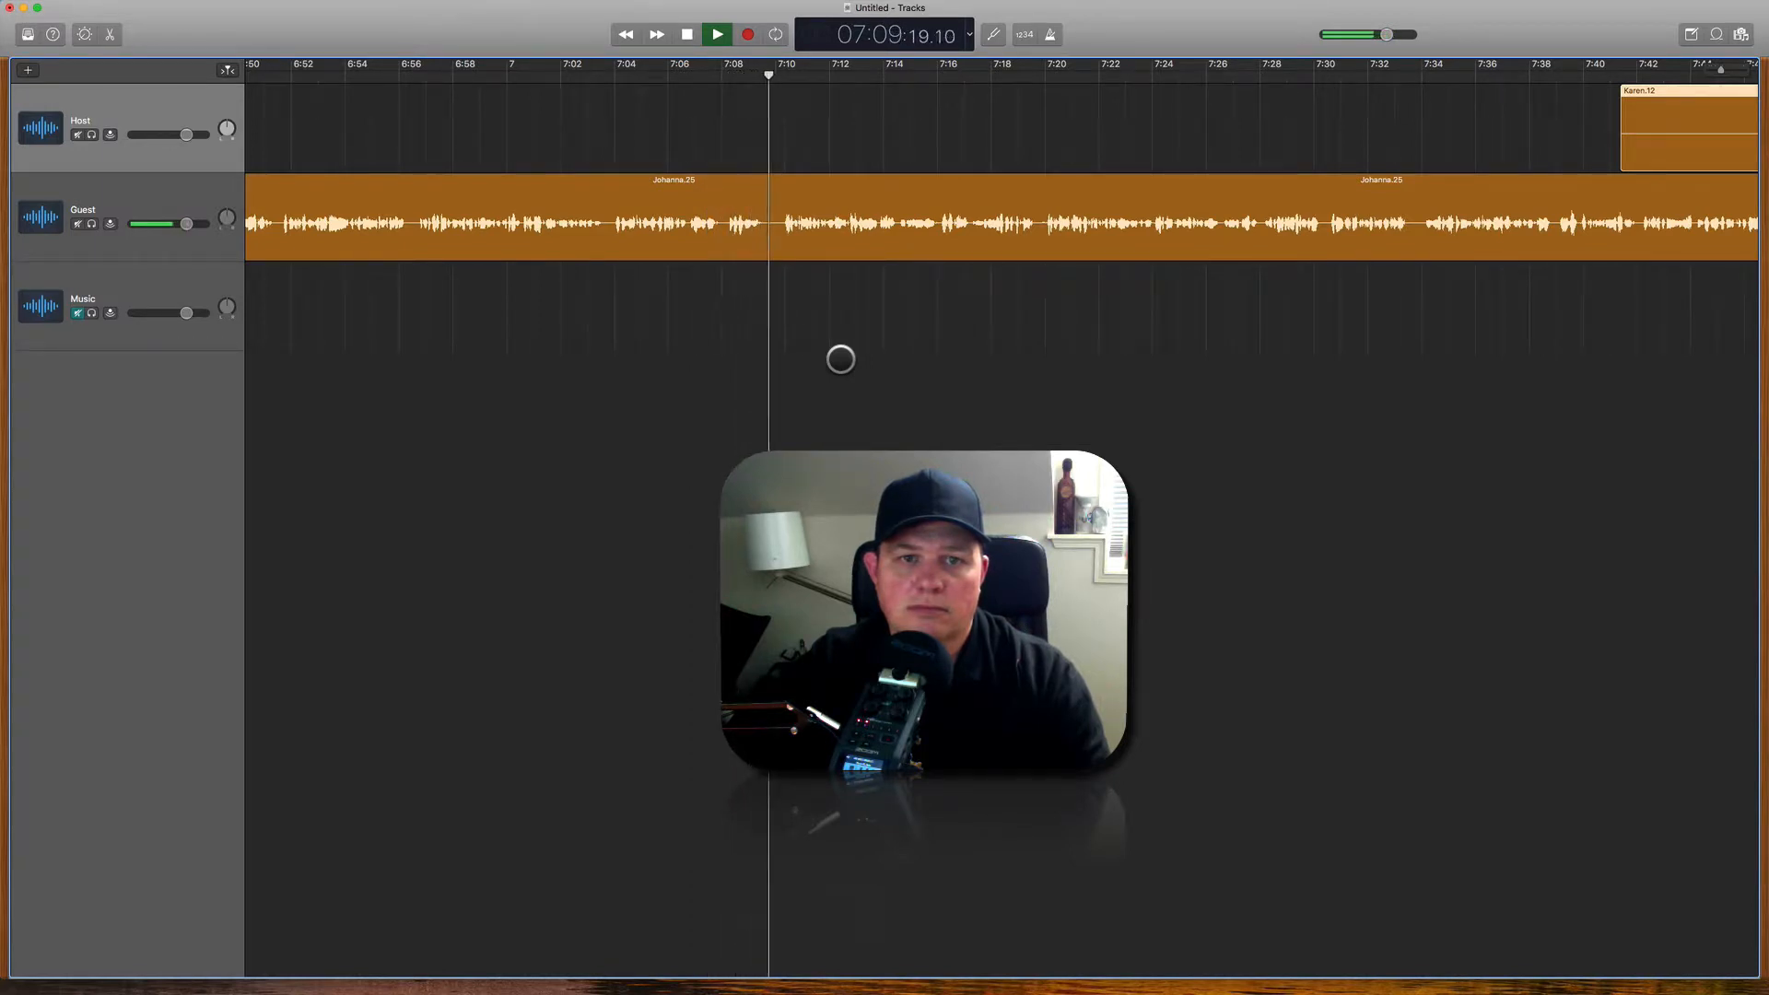
pyautogui.hscroll(7, 841, 360)
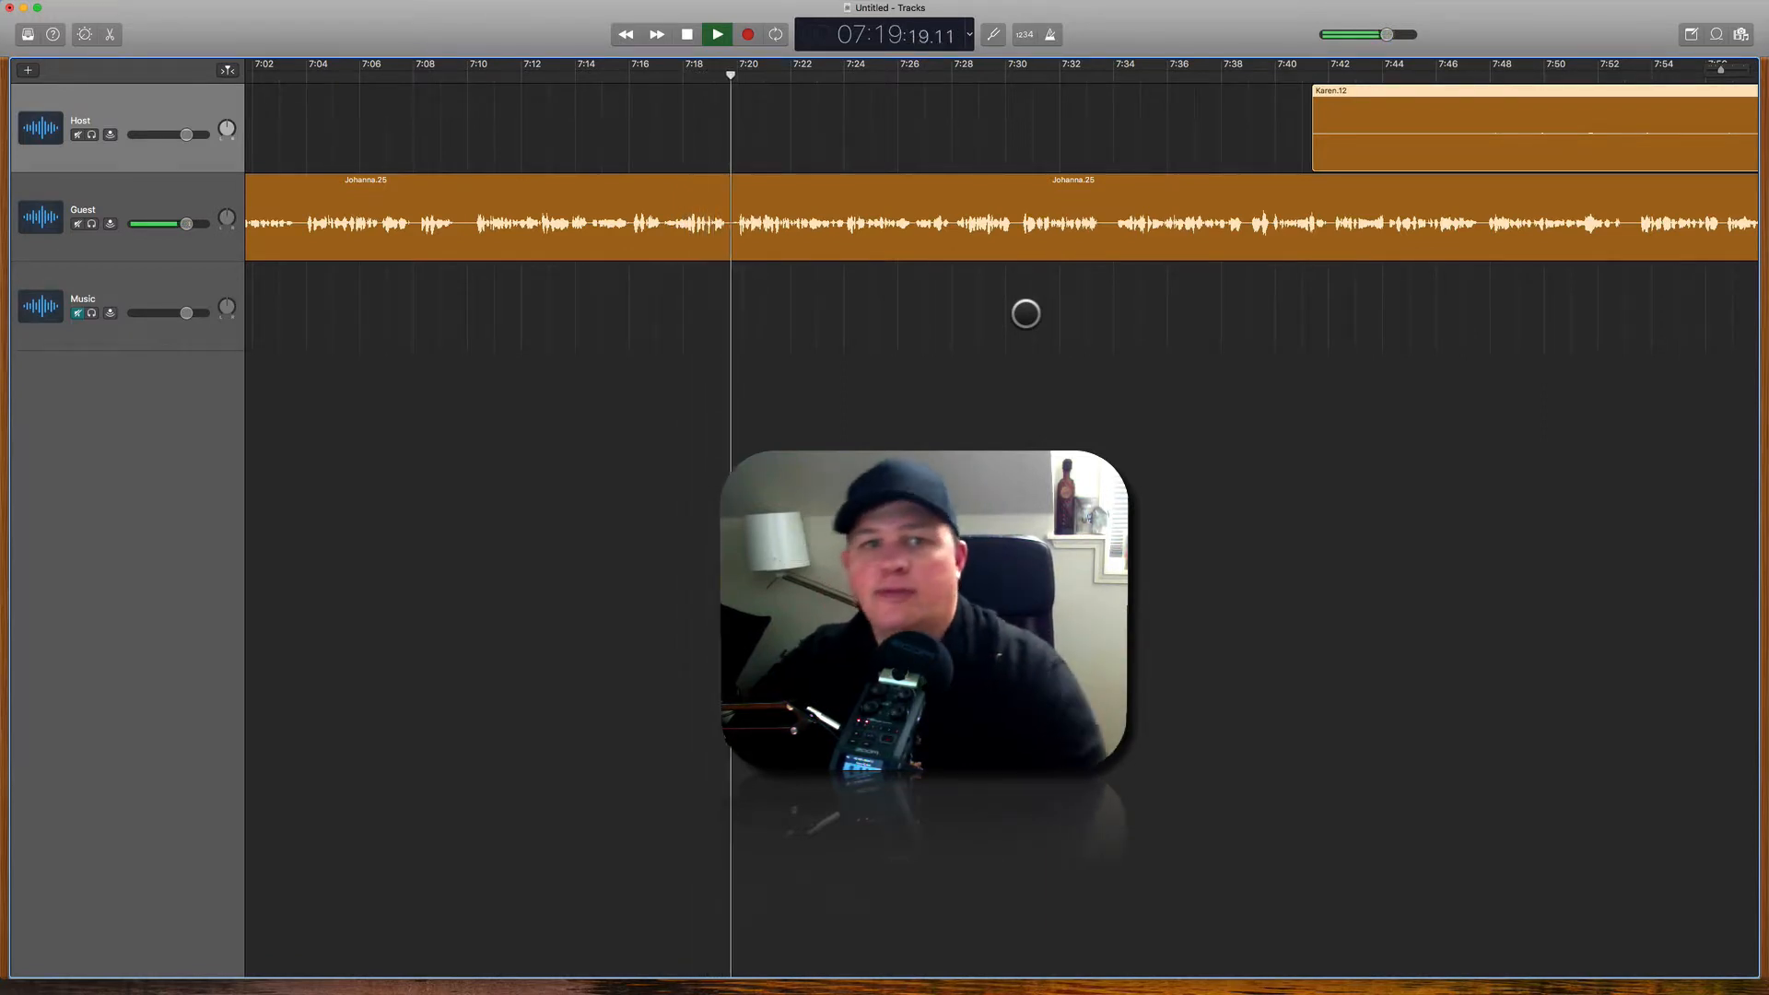
pyautogui.hscroll(5, 1026, 313)
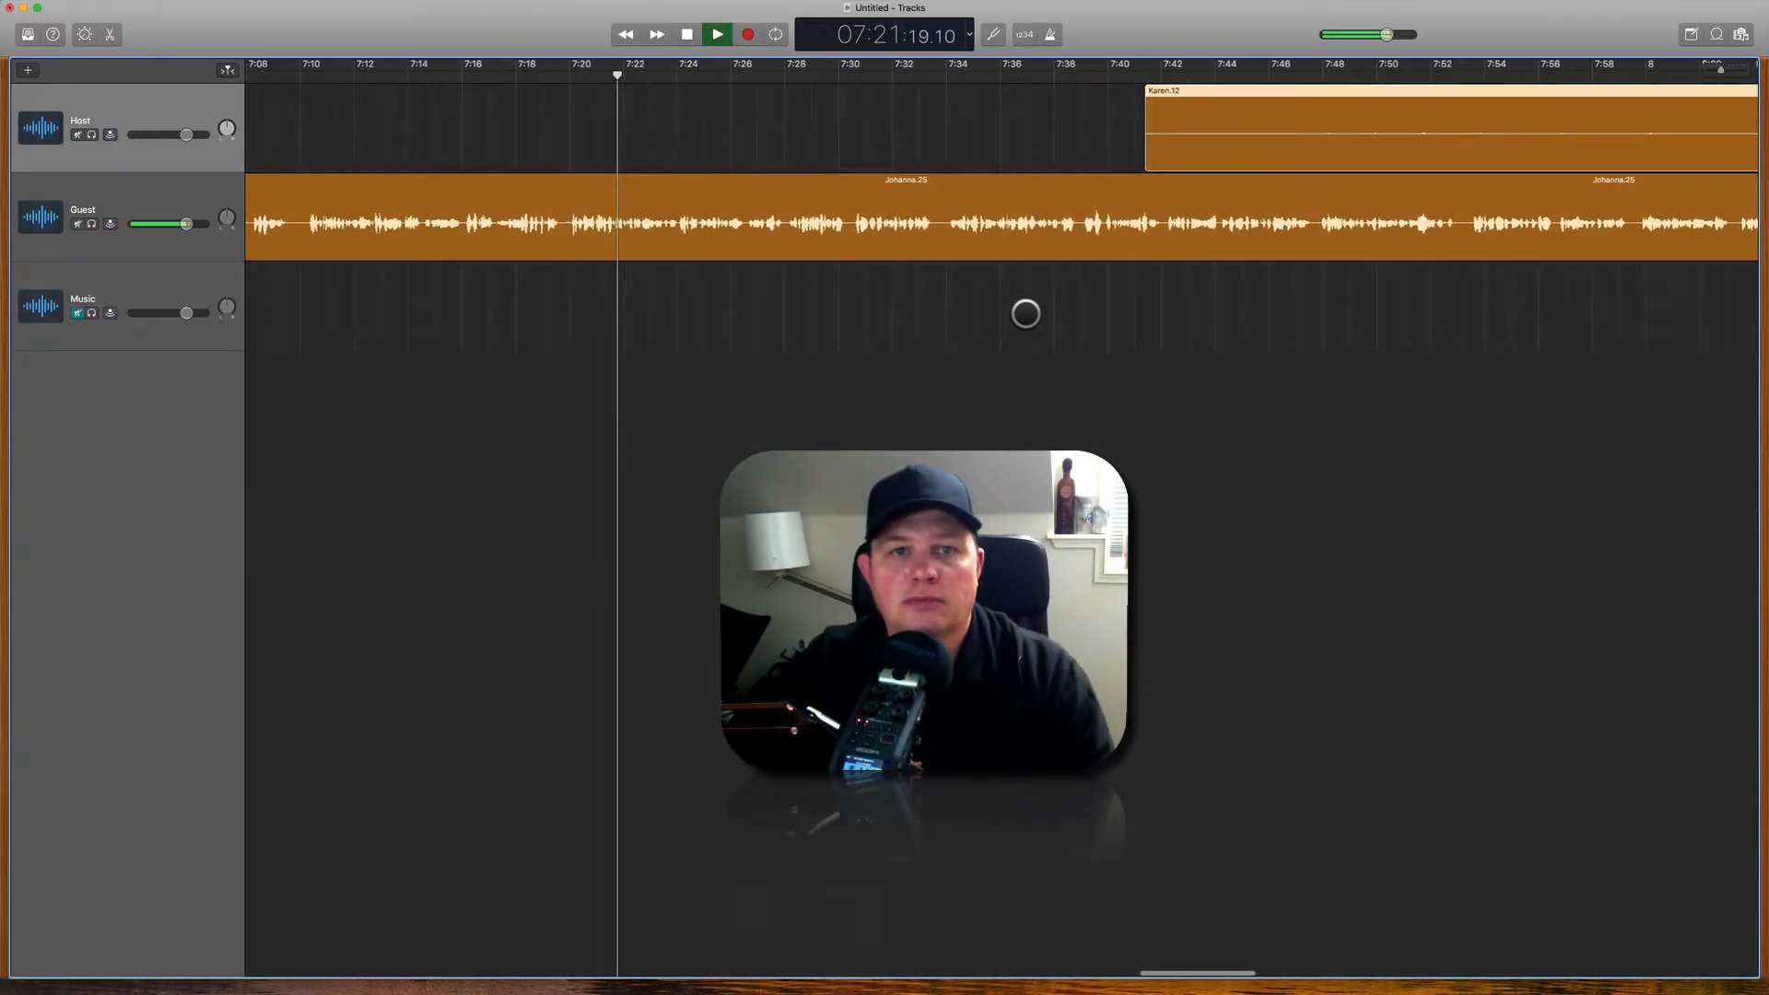
pyautogui.hscroll(3, 1026, 314)
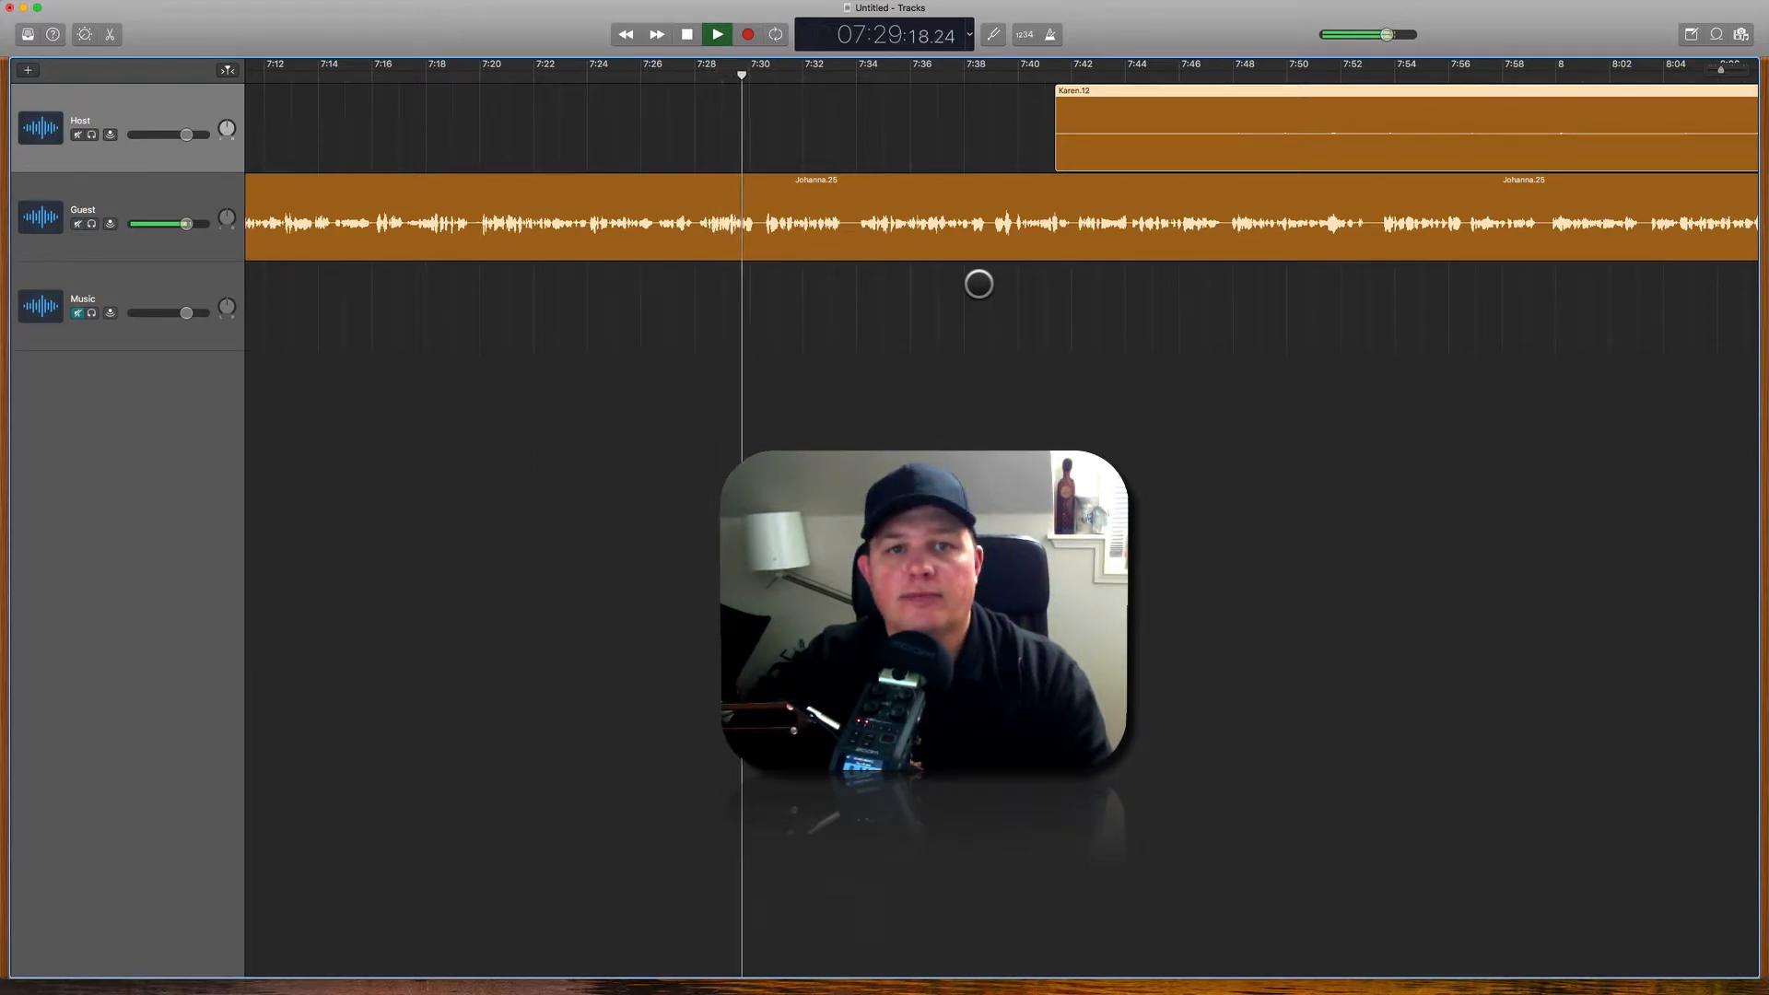
pyautogui.moveTo(1061, 159); pyautogui.dragTo(1590, 159)
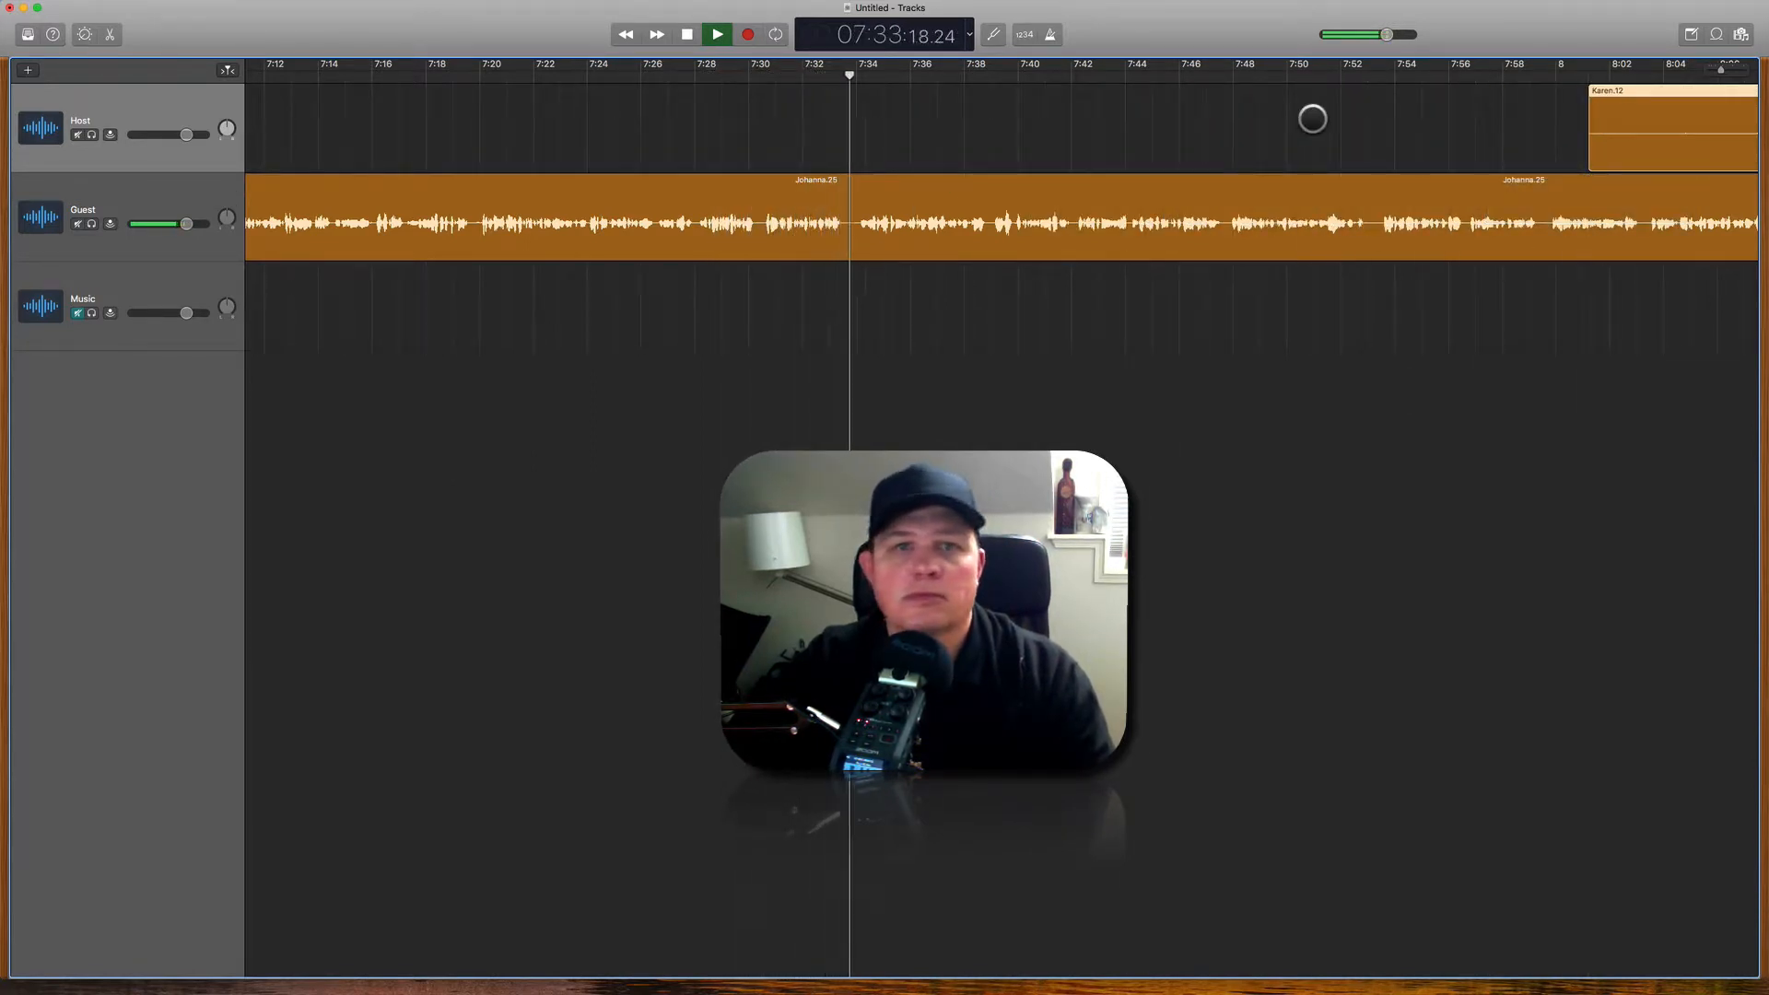
# Step: Trim away the host region's remaining lead-in silence so that the region starts at about 8:28
pyautogui.hscroll(10, 1312, 118)
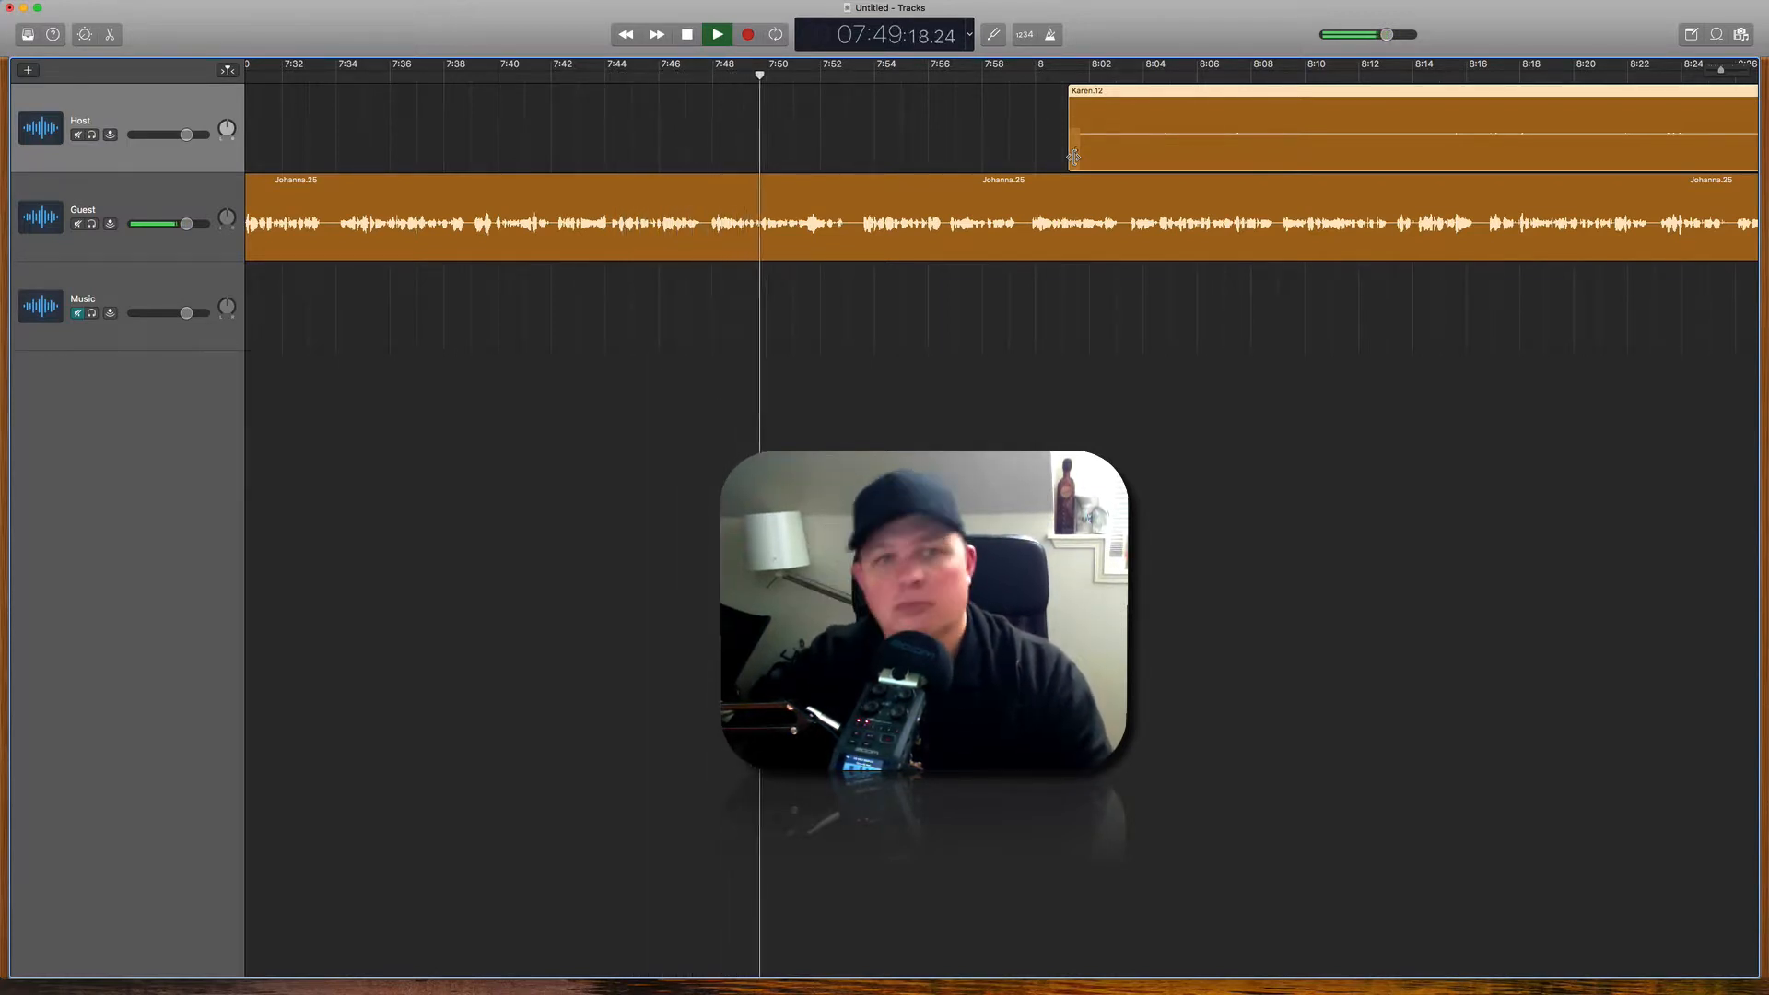
pyautogui.hscroll(5, 1074, 156)
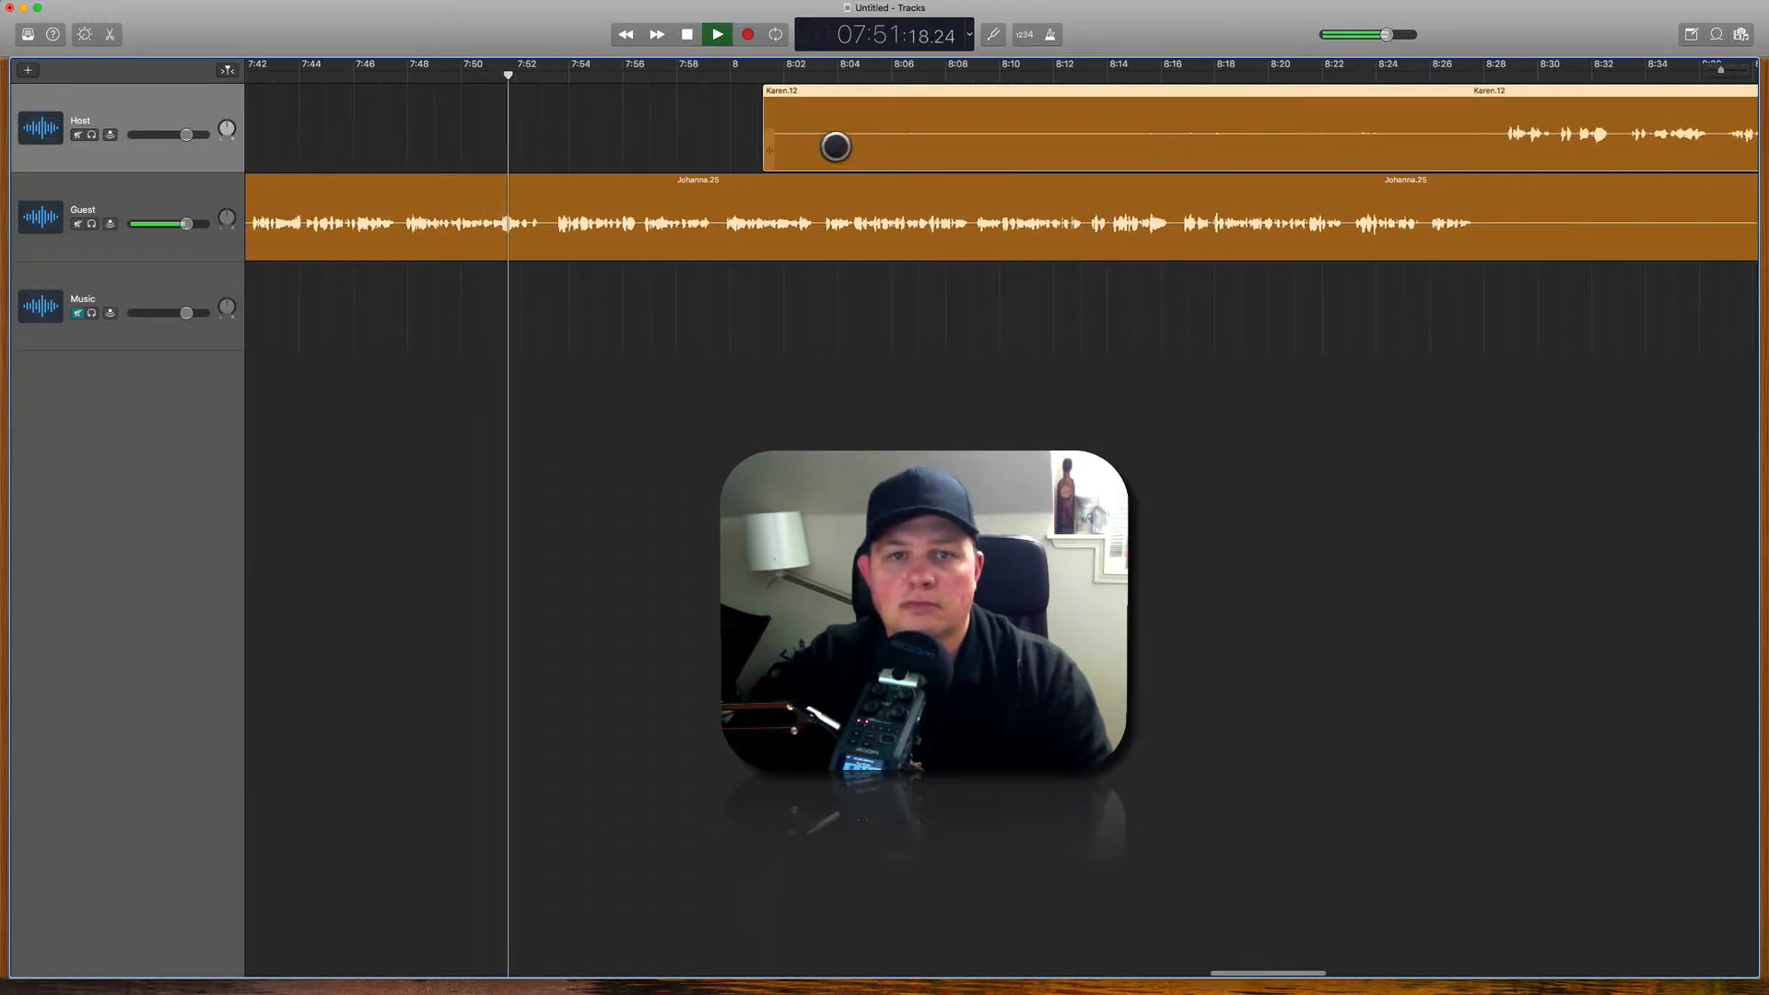
pyautogui.moveTo(766, 153); pyautogui.dragTo(1505, 157)
# Step: Split the guest region at about 8:28, trim the second piece's start to about 8:32, and stop playback
pyautogui.click(1207, 190)
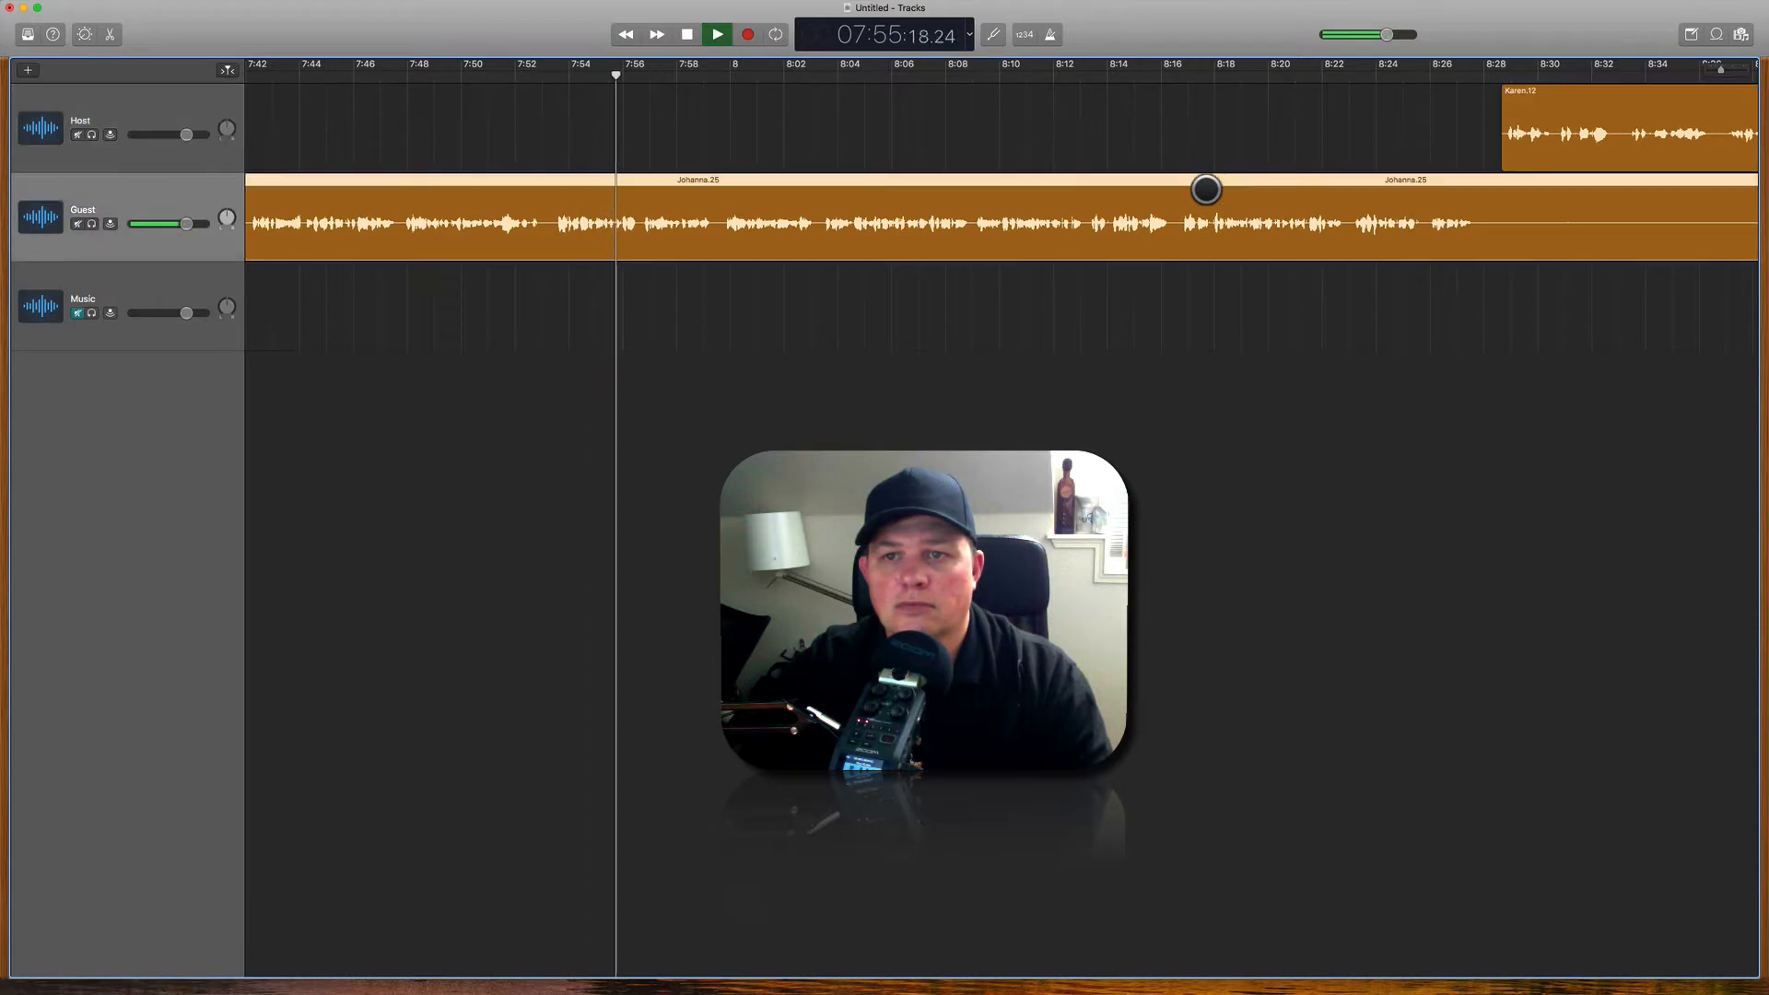
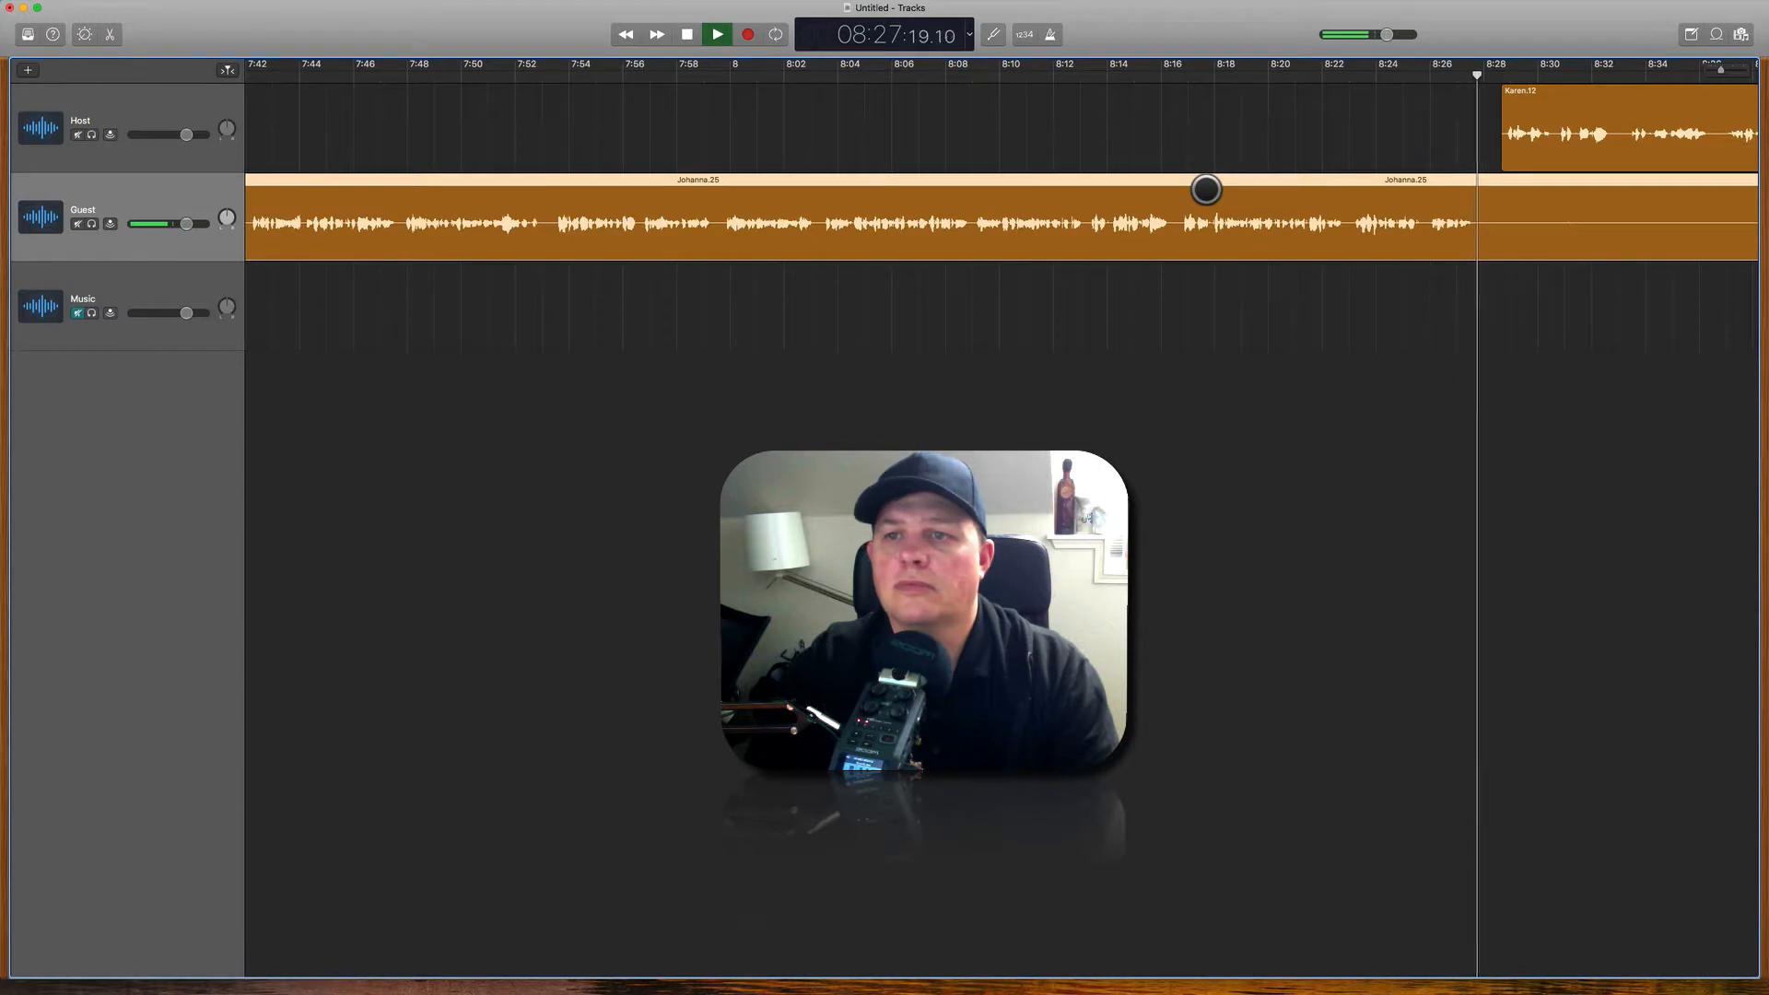
pyautogui.press('super+t')
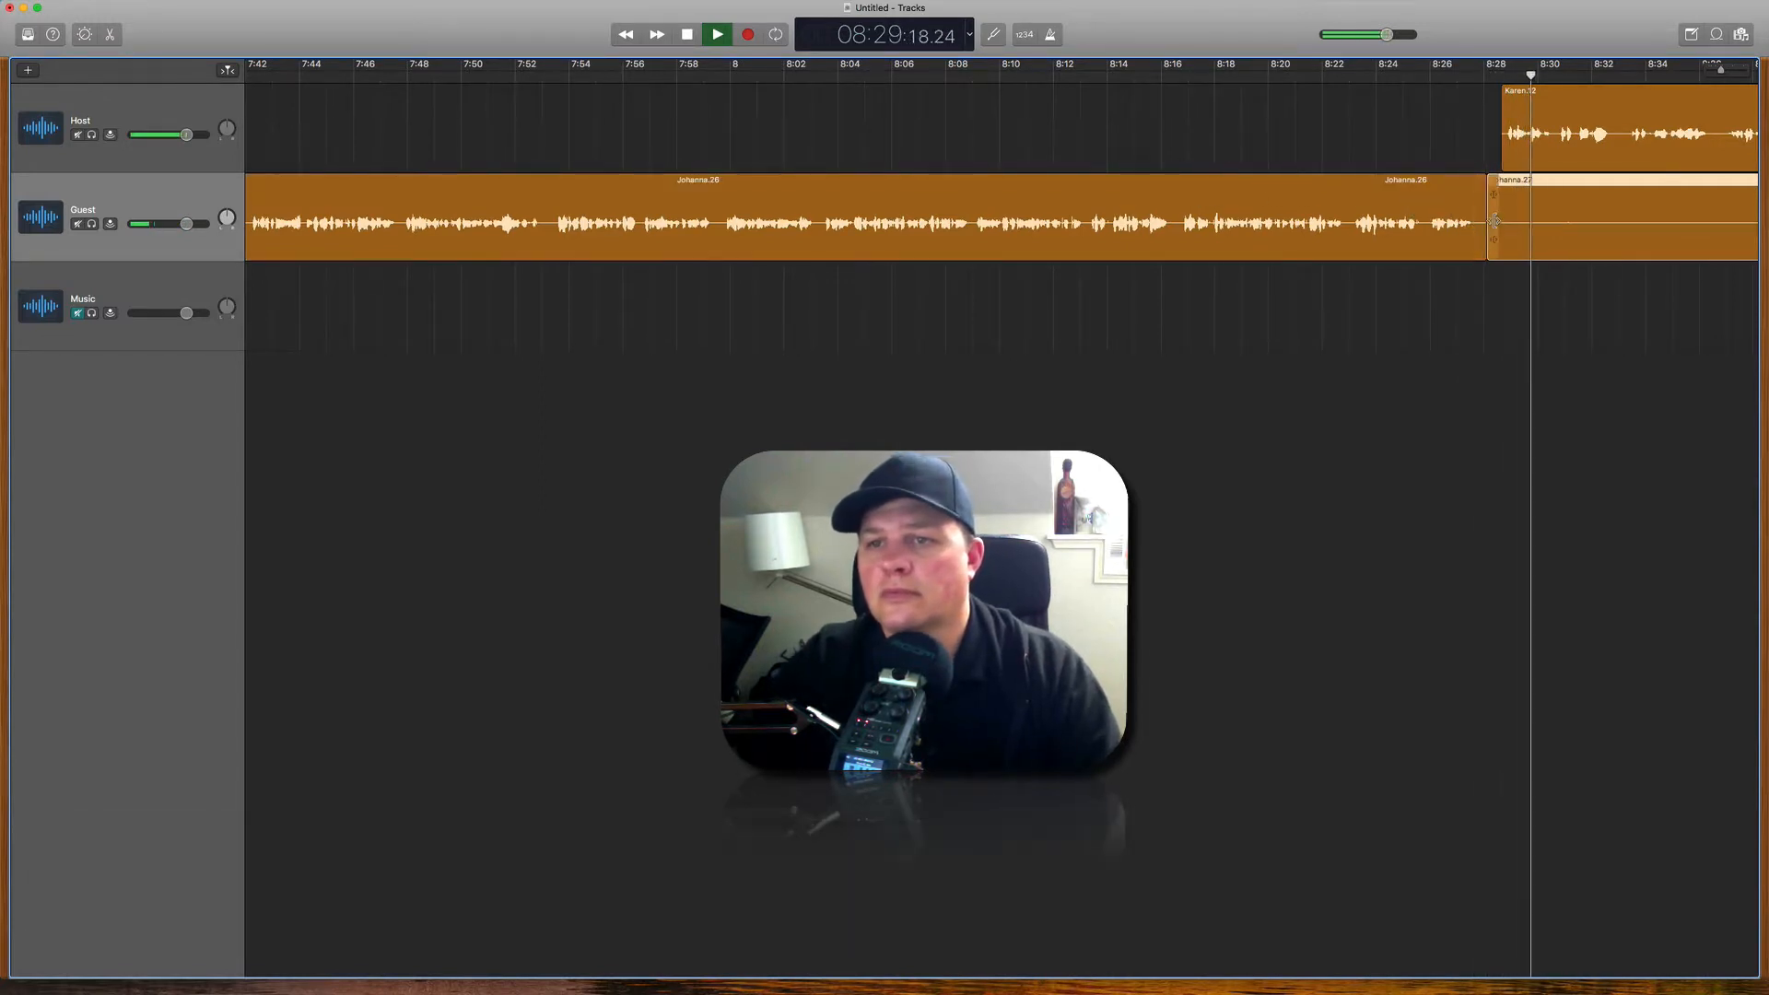
pyautogui.moveTo(1497, 242); pyautogui.dragTo(1597, 240)
pyautogui.press('space')
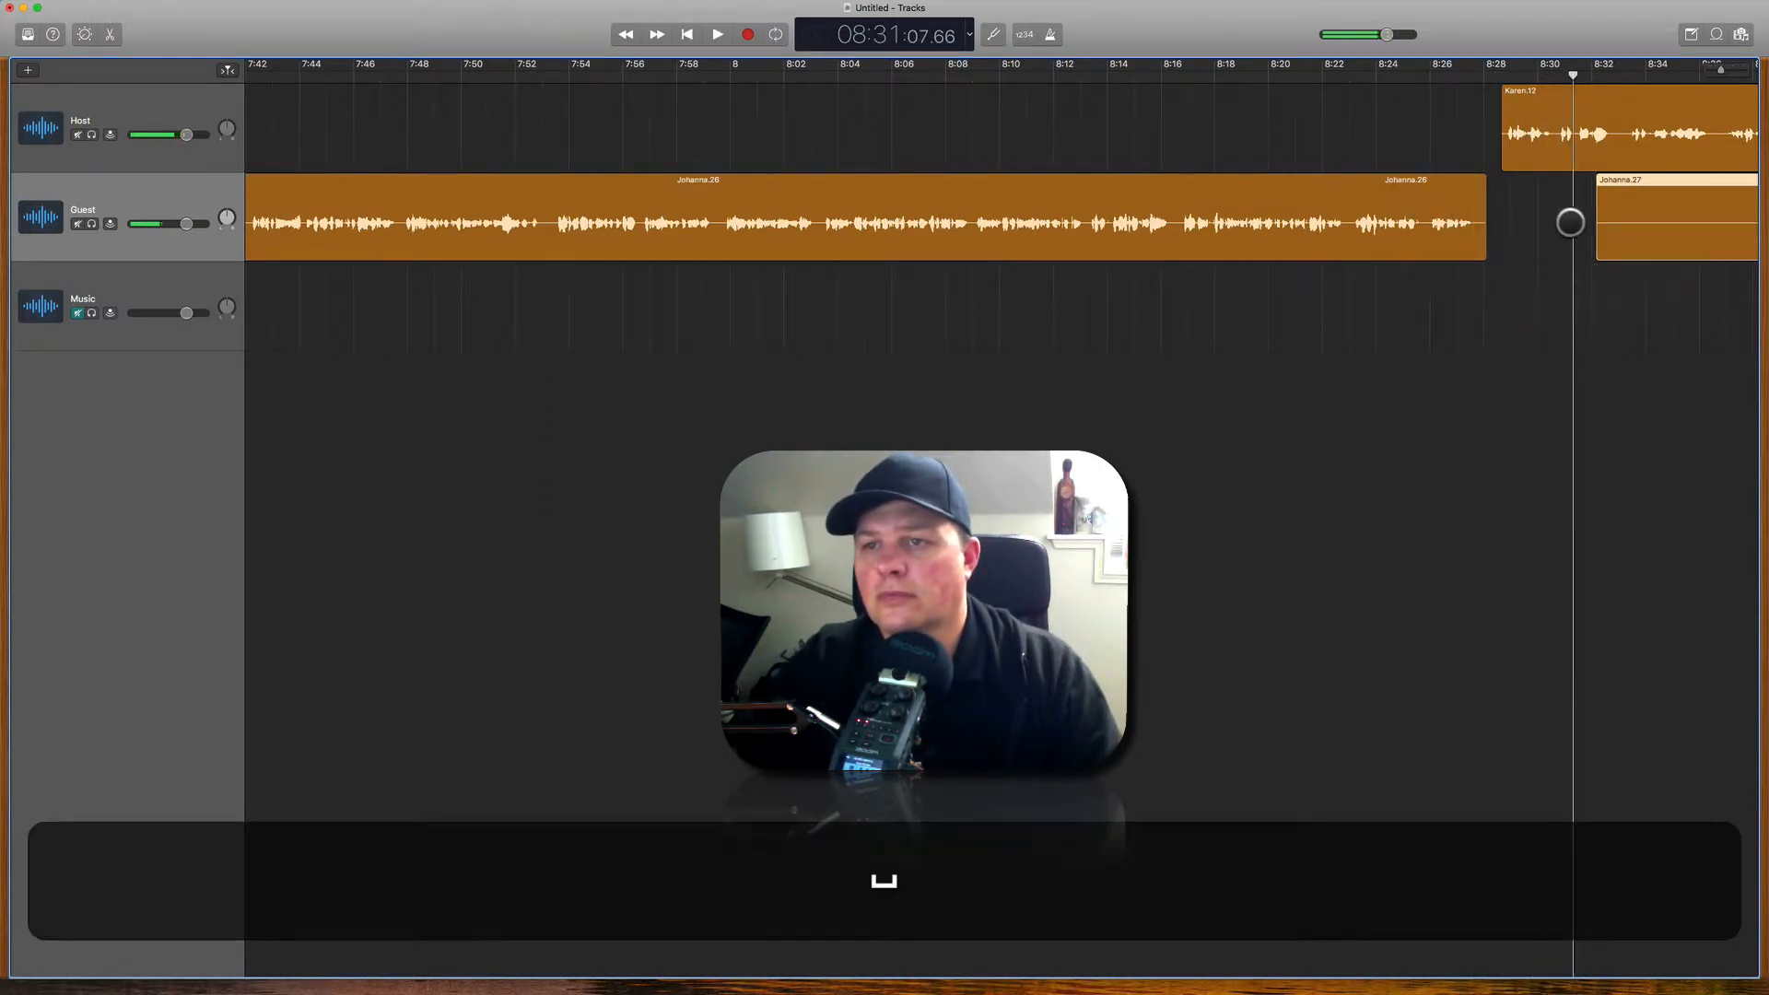
# Step: Move the following host and guest regions together slightly earlier, closing the gap after the guest clip, and restart playback from about 8:25
pyautogui.click(1649, 144)
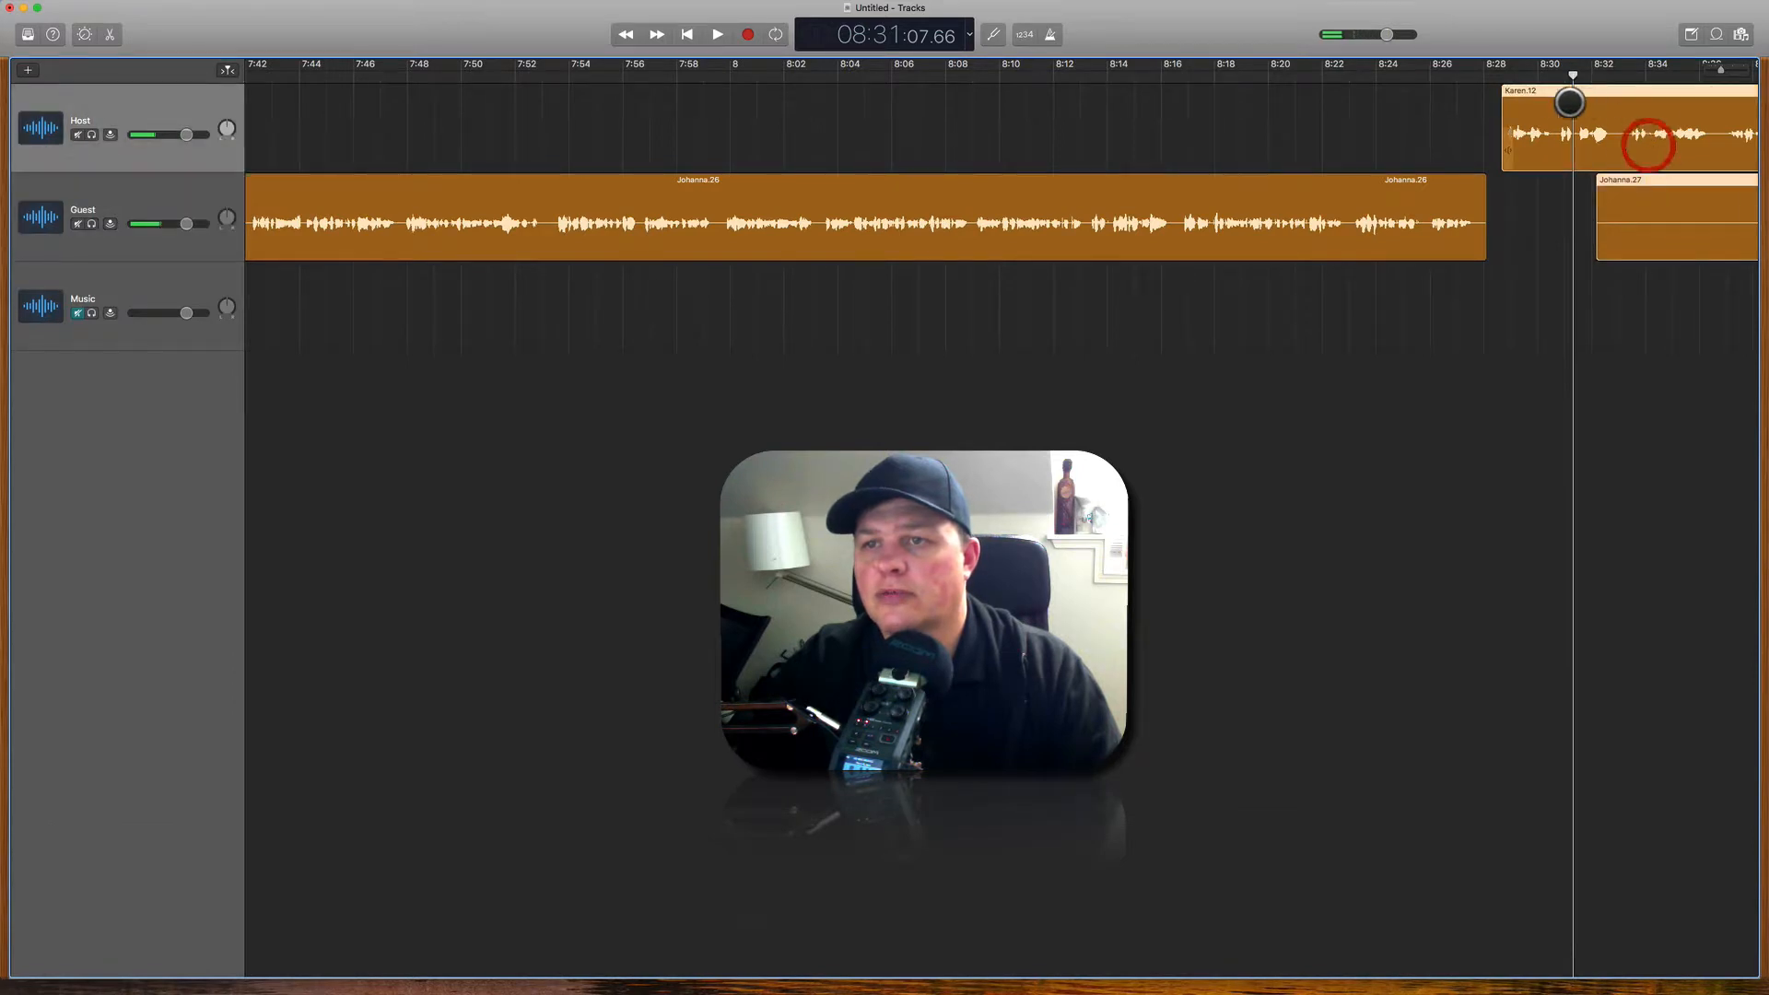
pyautogui.moveTo(1551, 94); pyautogui.dragTo(1537, 93)
pyautogui.press('space')
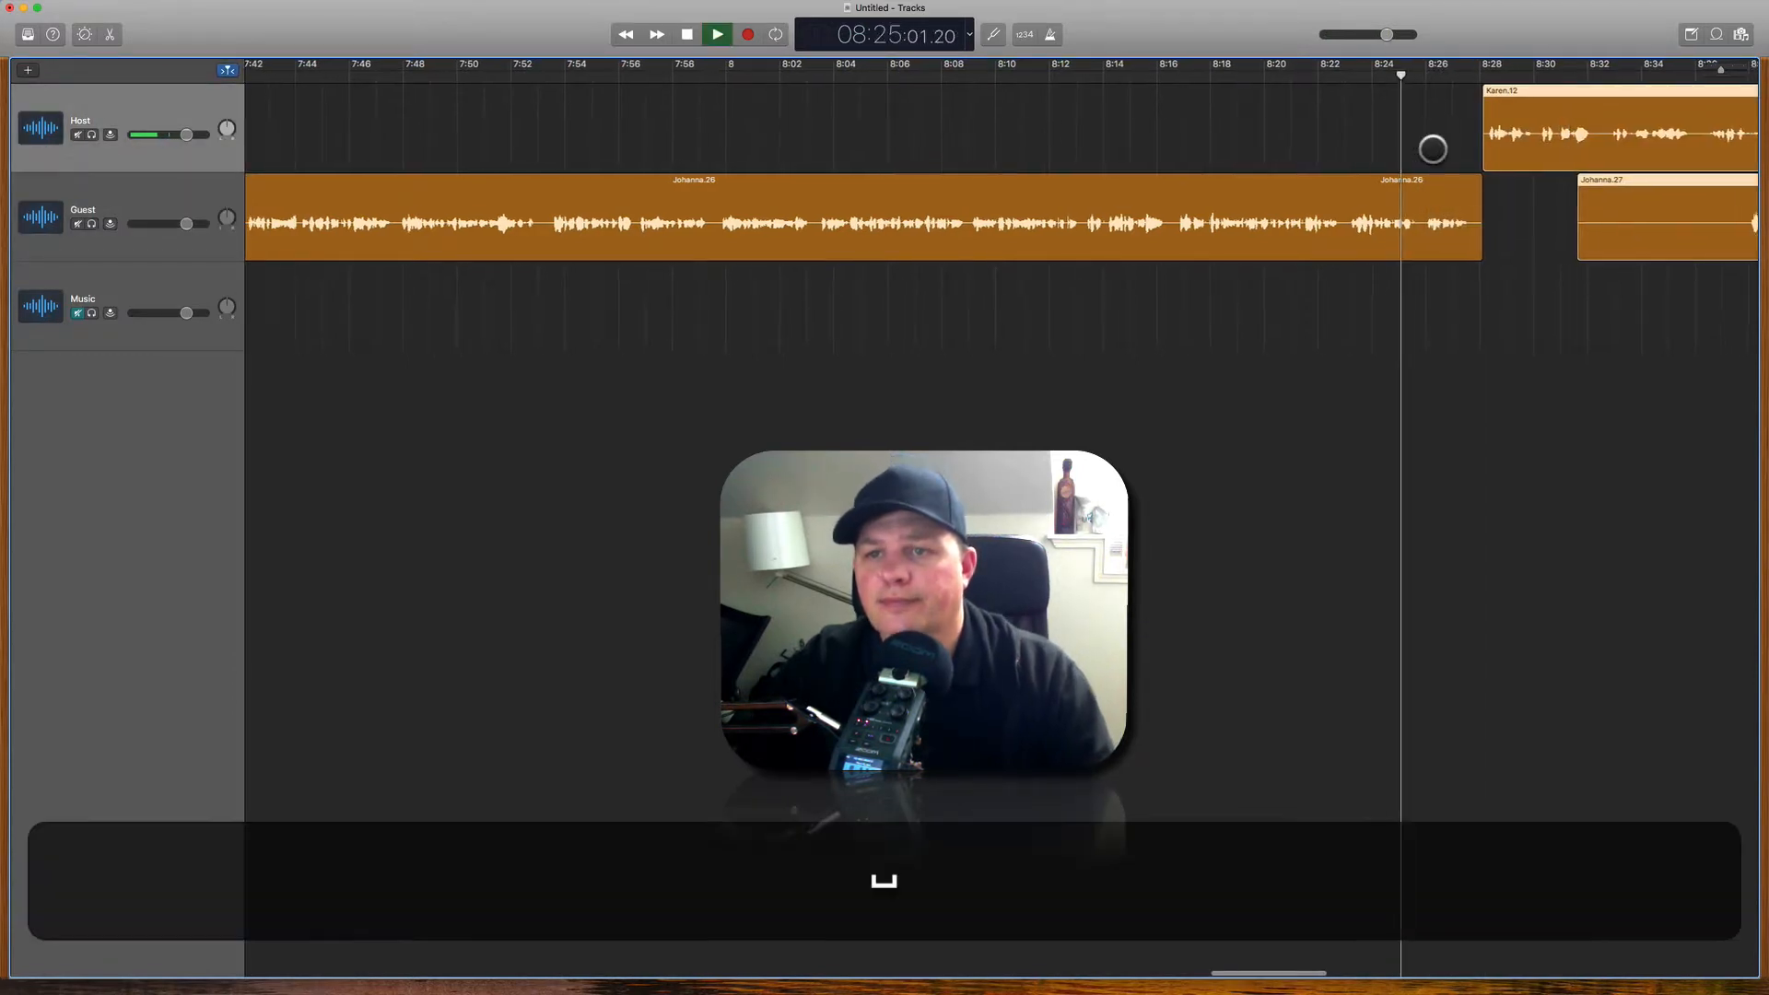
# Step: Trim the silent start of the second guest piece to about 8:37 and deselect the regions
pyautogui.hscroll(-5, 1374, 190)
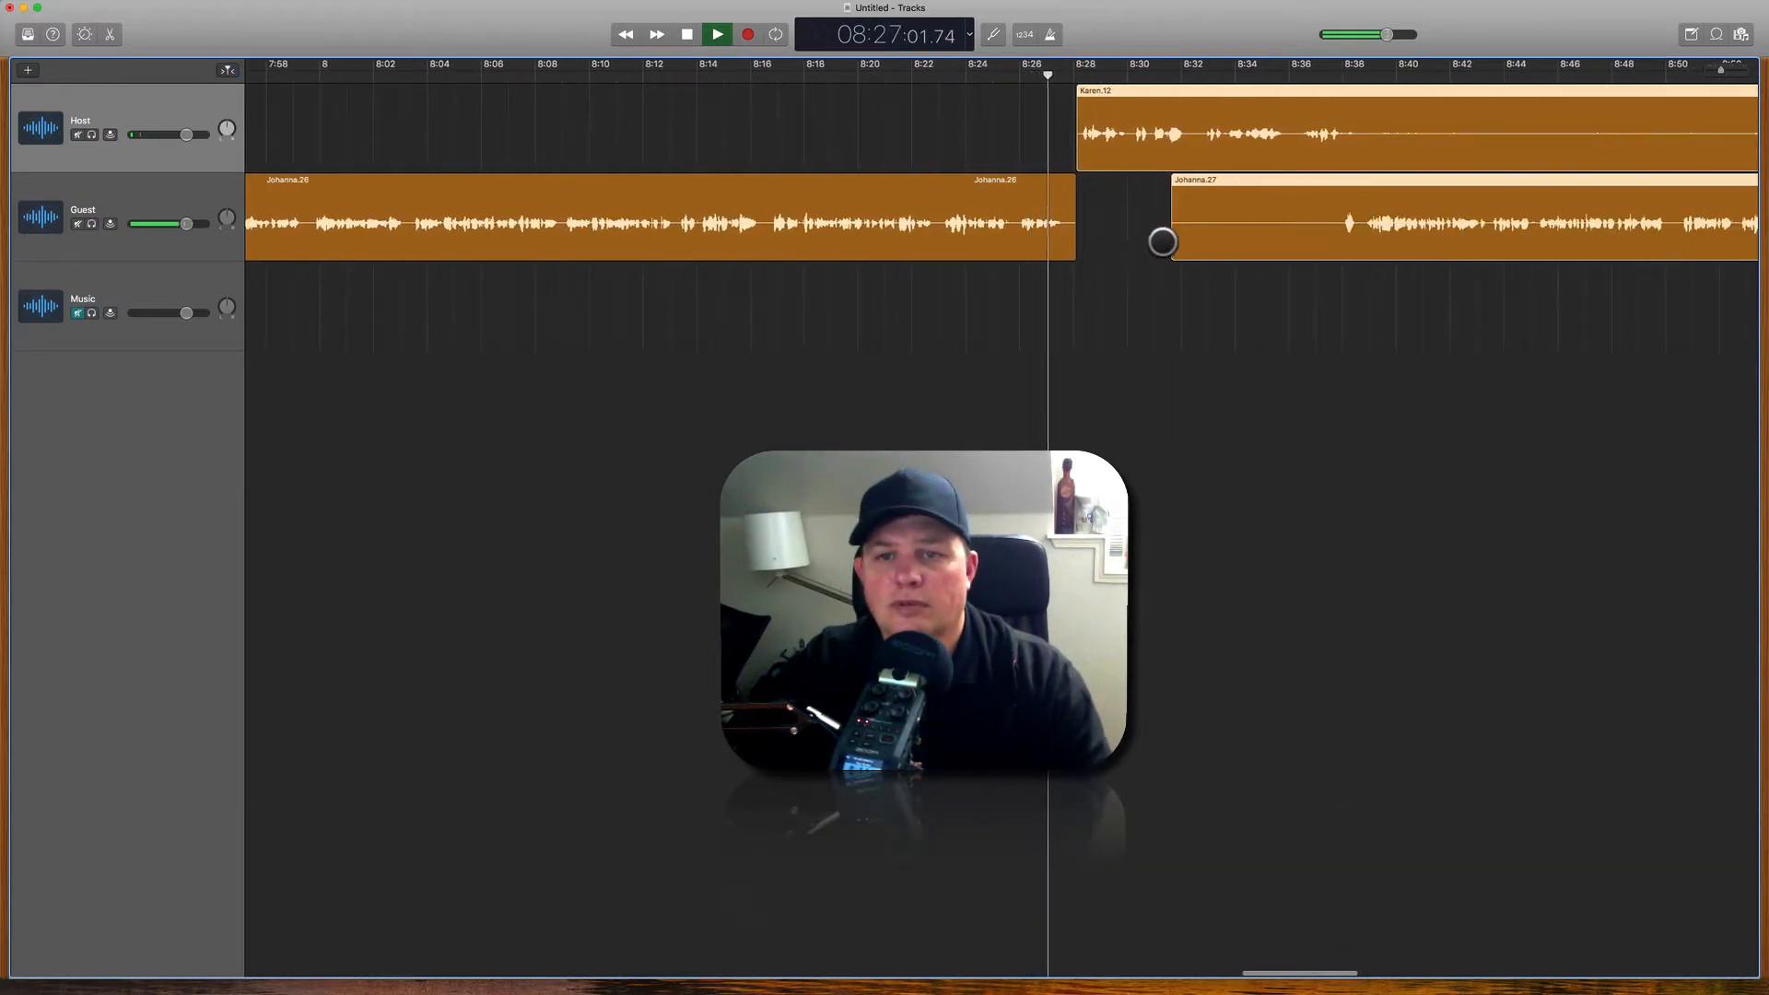
pyautogui.moveTo(1176, 248); pyautogui.dragTo(1338, 246)
pyautogui.click(1135, 245)
# Step: Split the host region at about 8:38, trim the second piece's start to about 8:40, and pause playback
pyautogui.click(1297, 152)
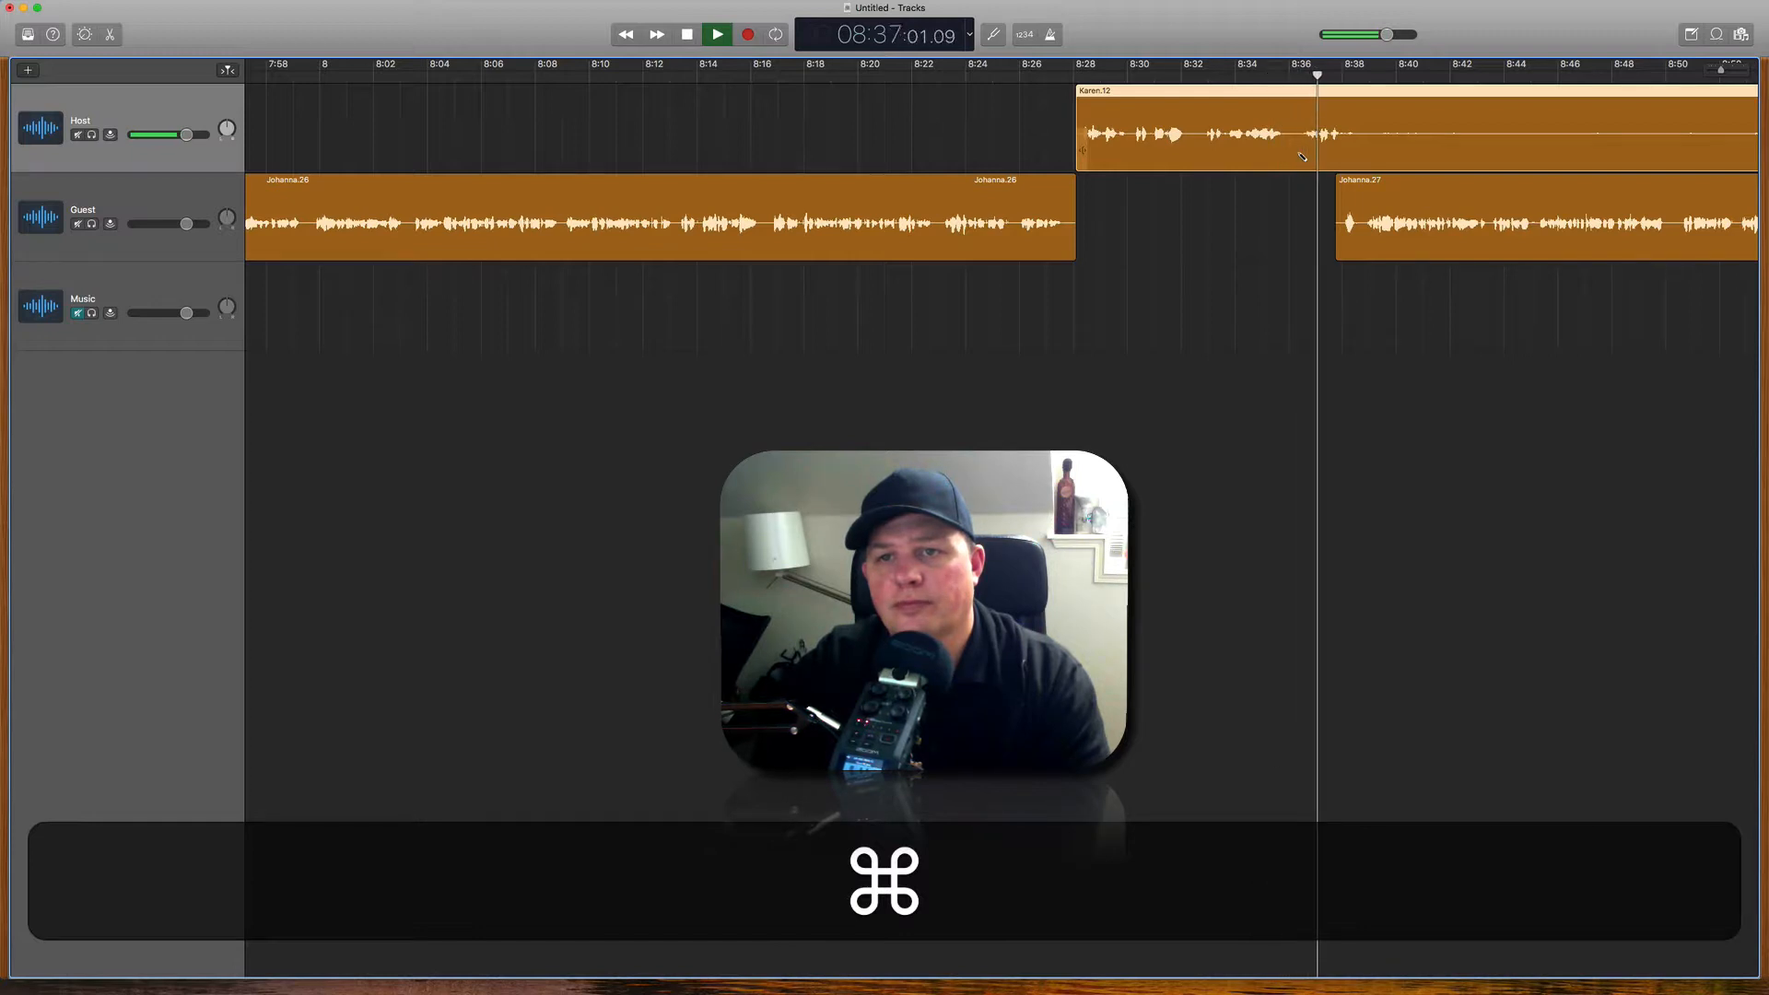
pyautogui.press('cmd+t')
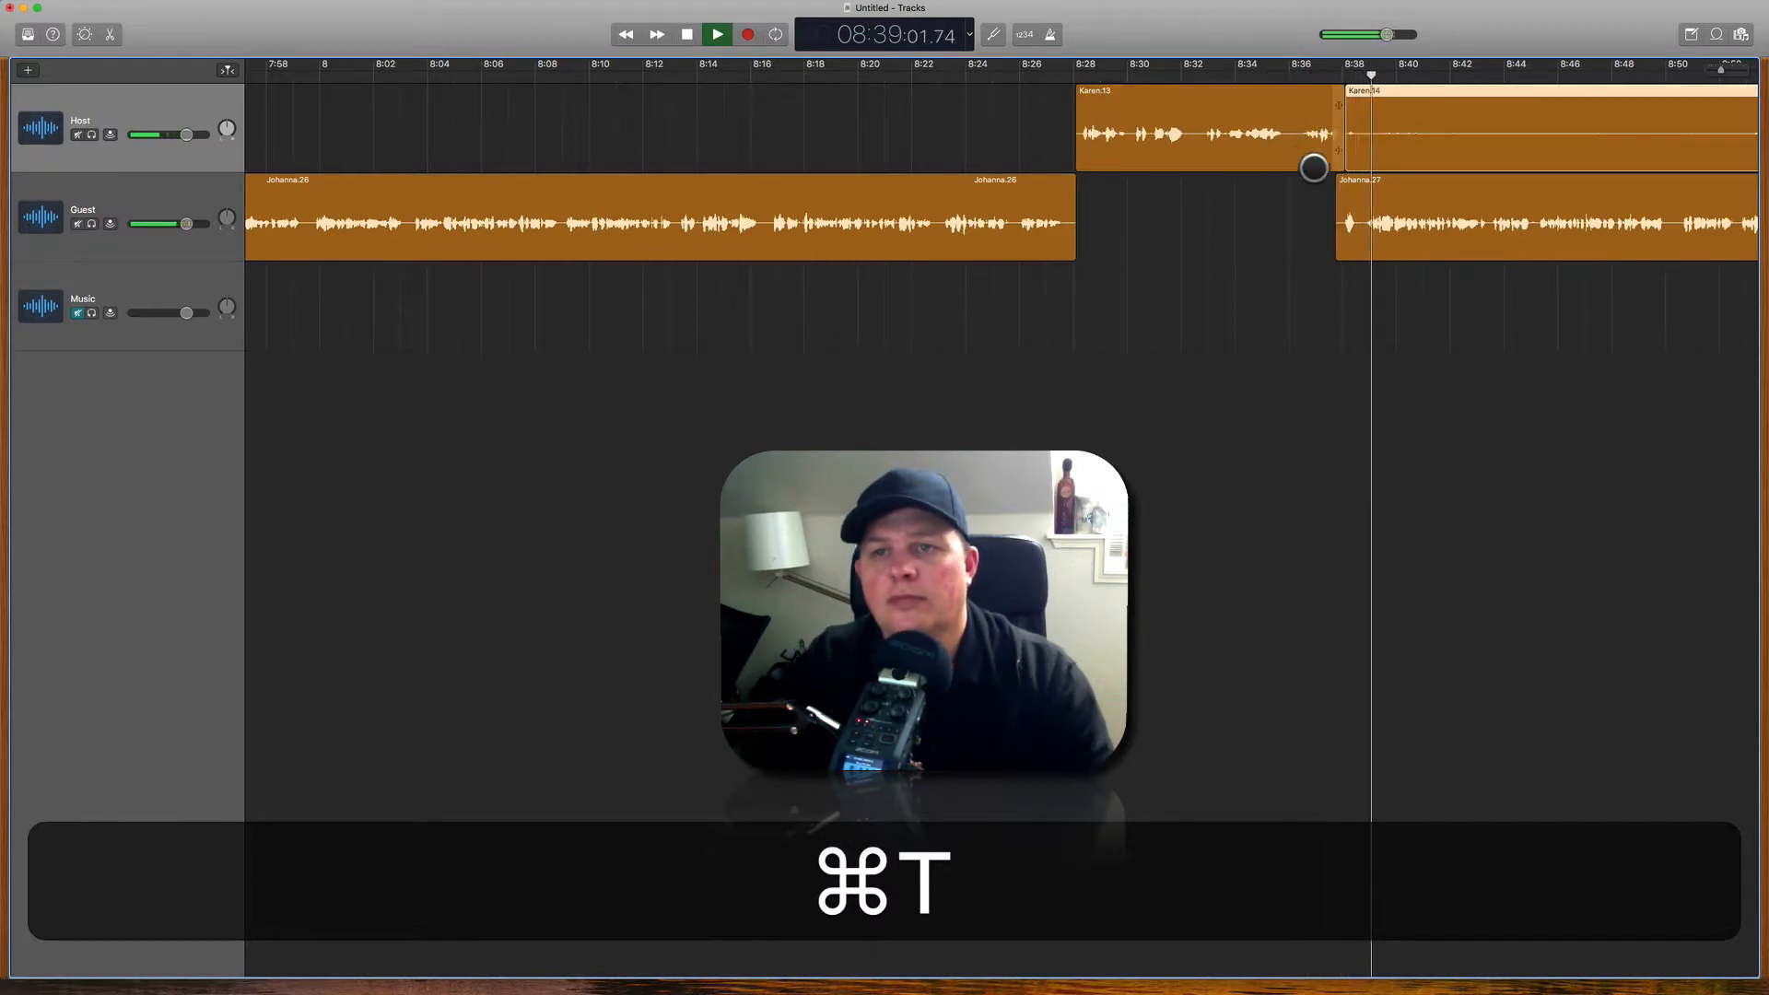
pyautogui.moveTo(1355, 156); pyautogui.dragTo(1417, 157)
pyautogui.press('space')
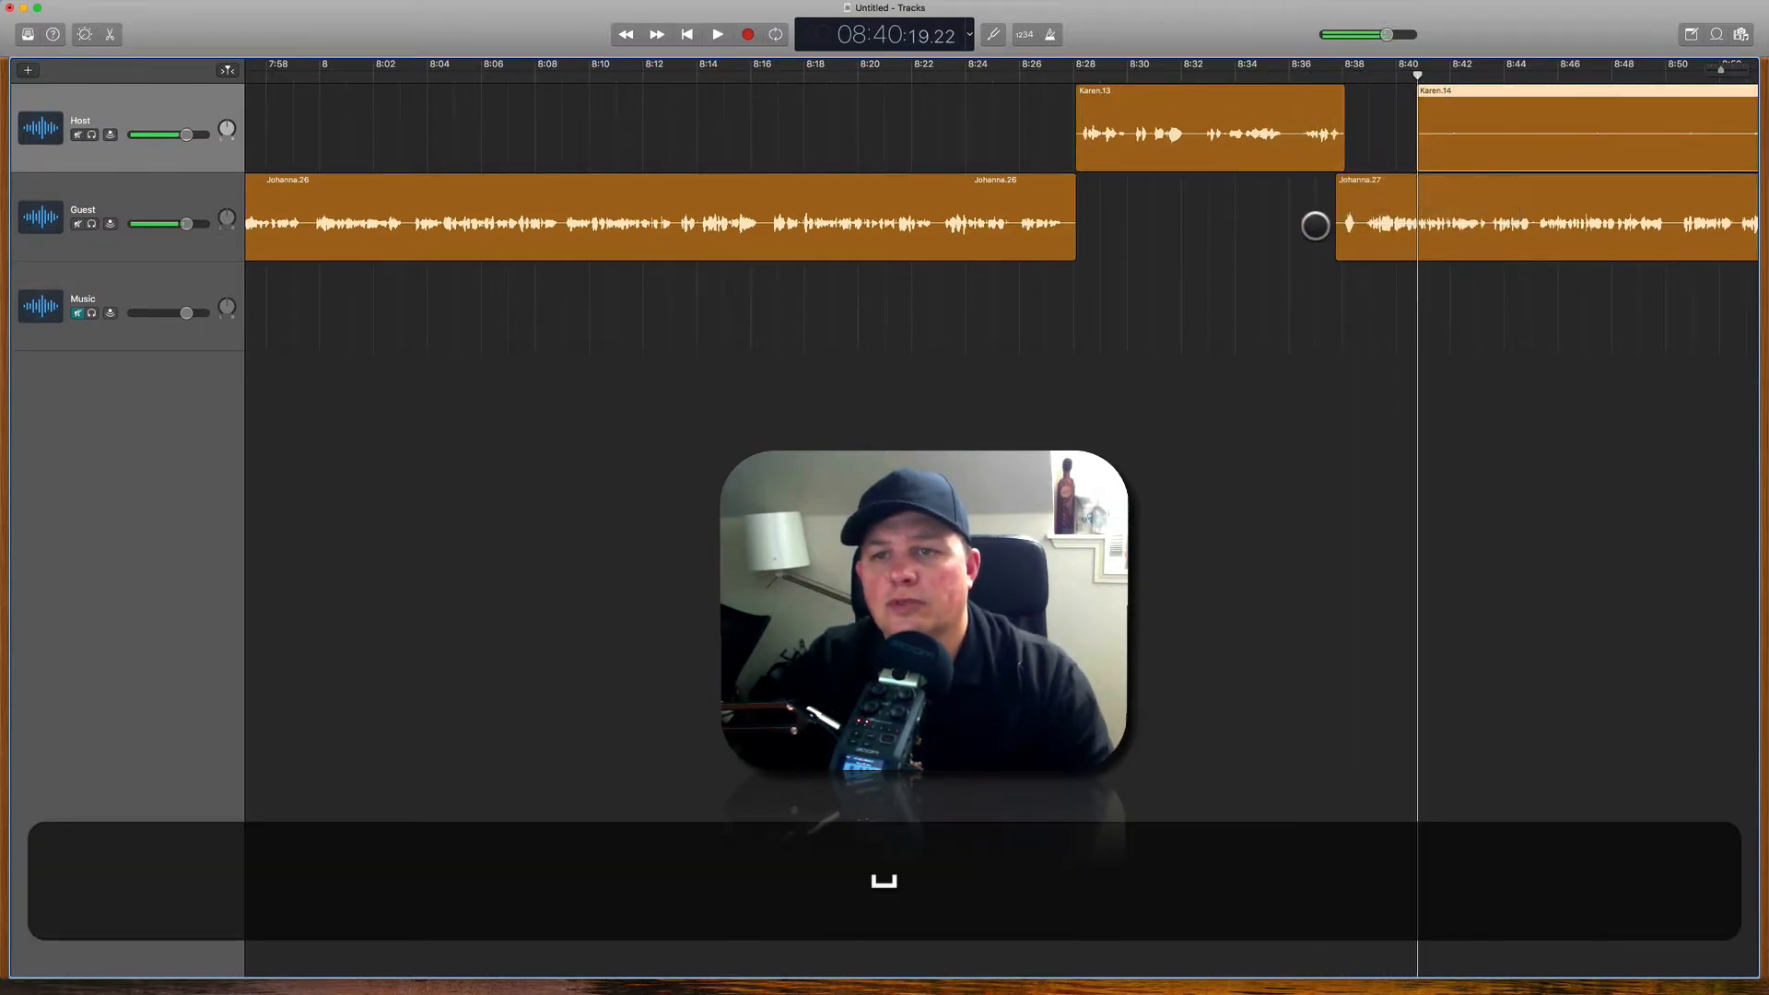
# Step: Trim the guest region's start to about 8:38.5, then move it and the following host region earlier to meet the preceding host clip
pyautogui.moveTo(1339, 242); pyautogui.dragTo(1362, 242)
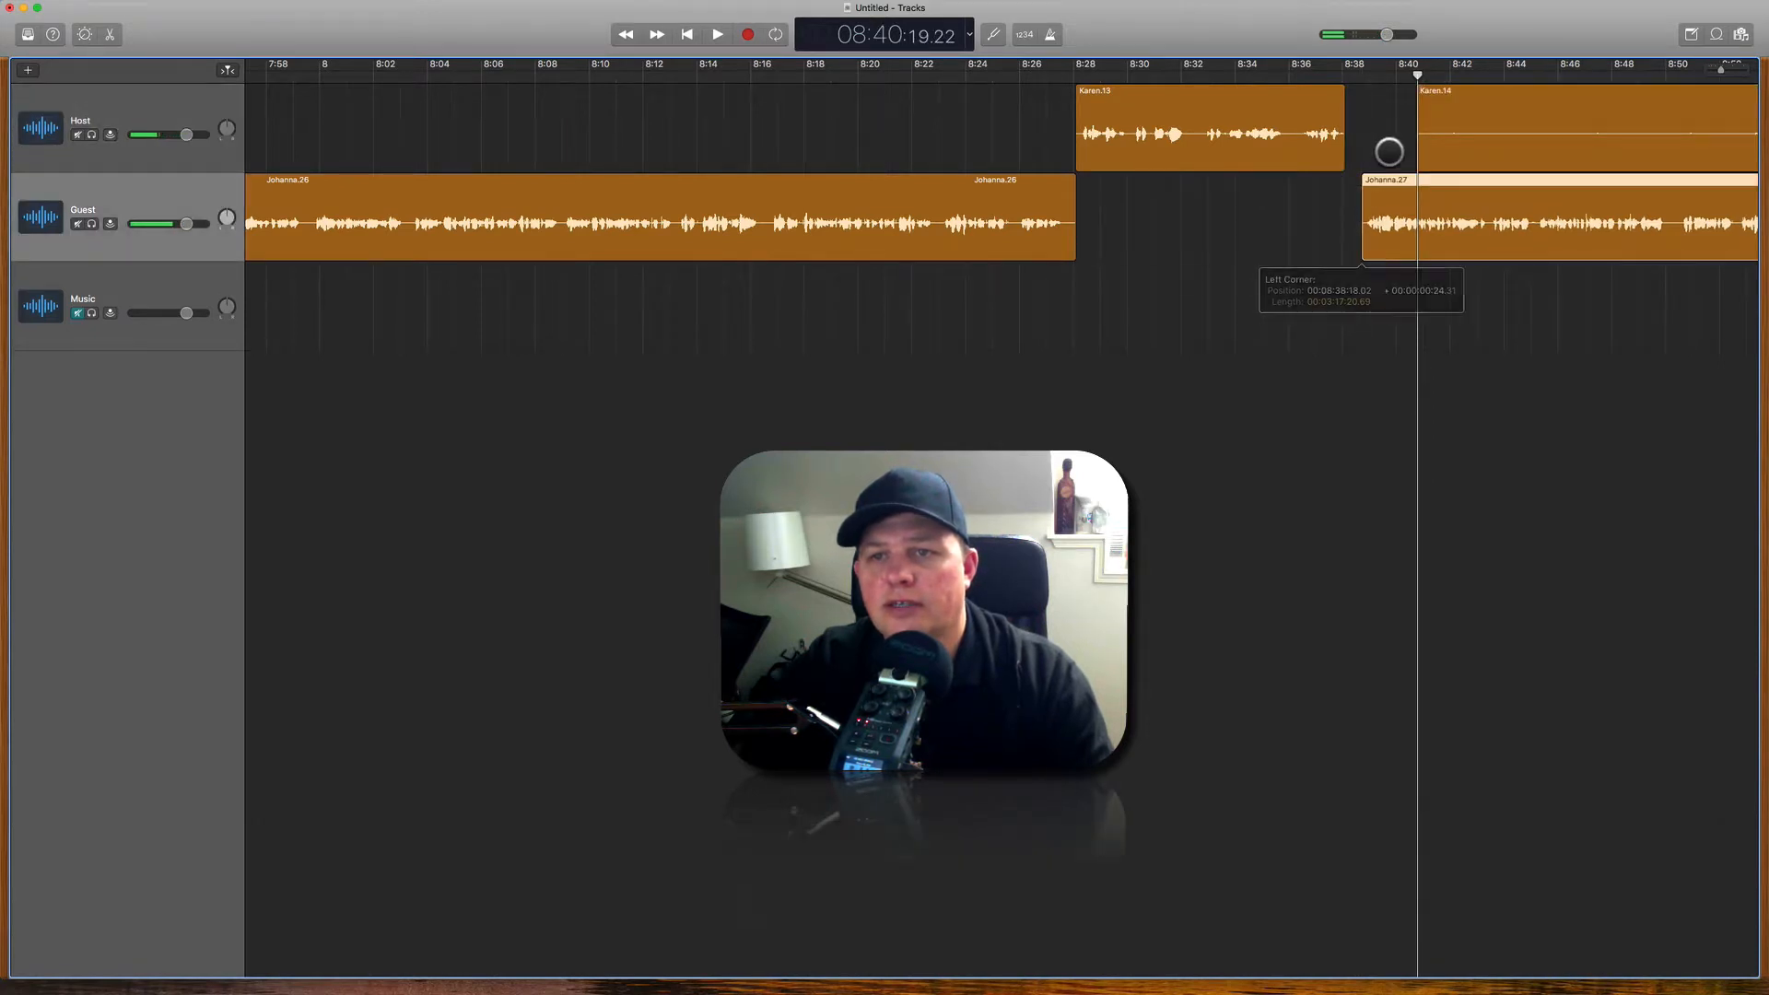
pyautogui.moveTo(1437, 175); pyautogui.dragTo(1429, 191)
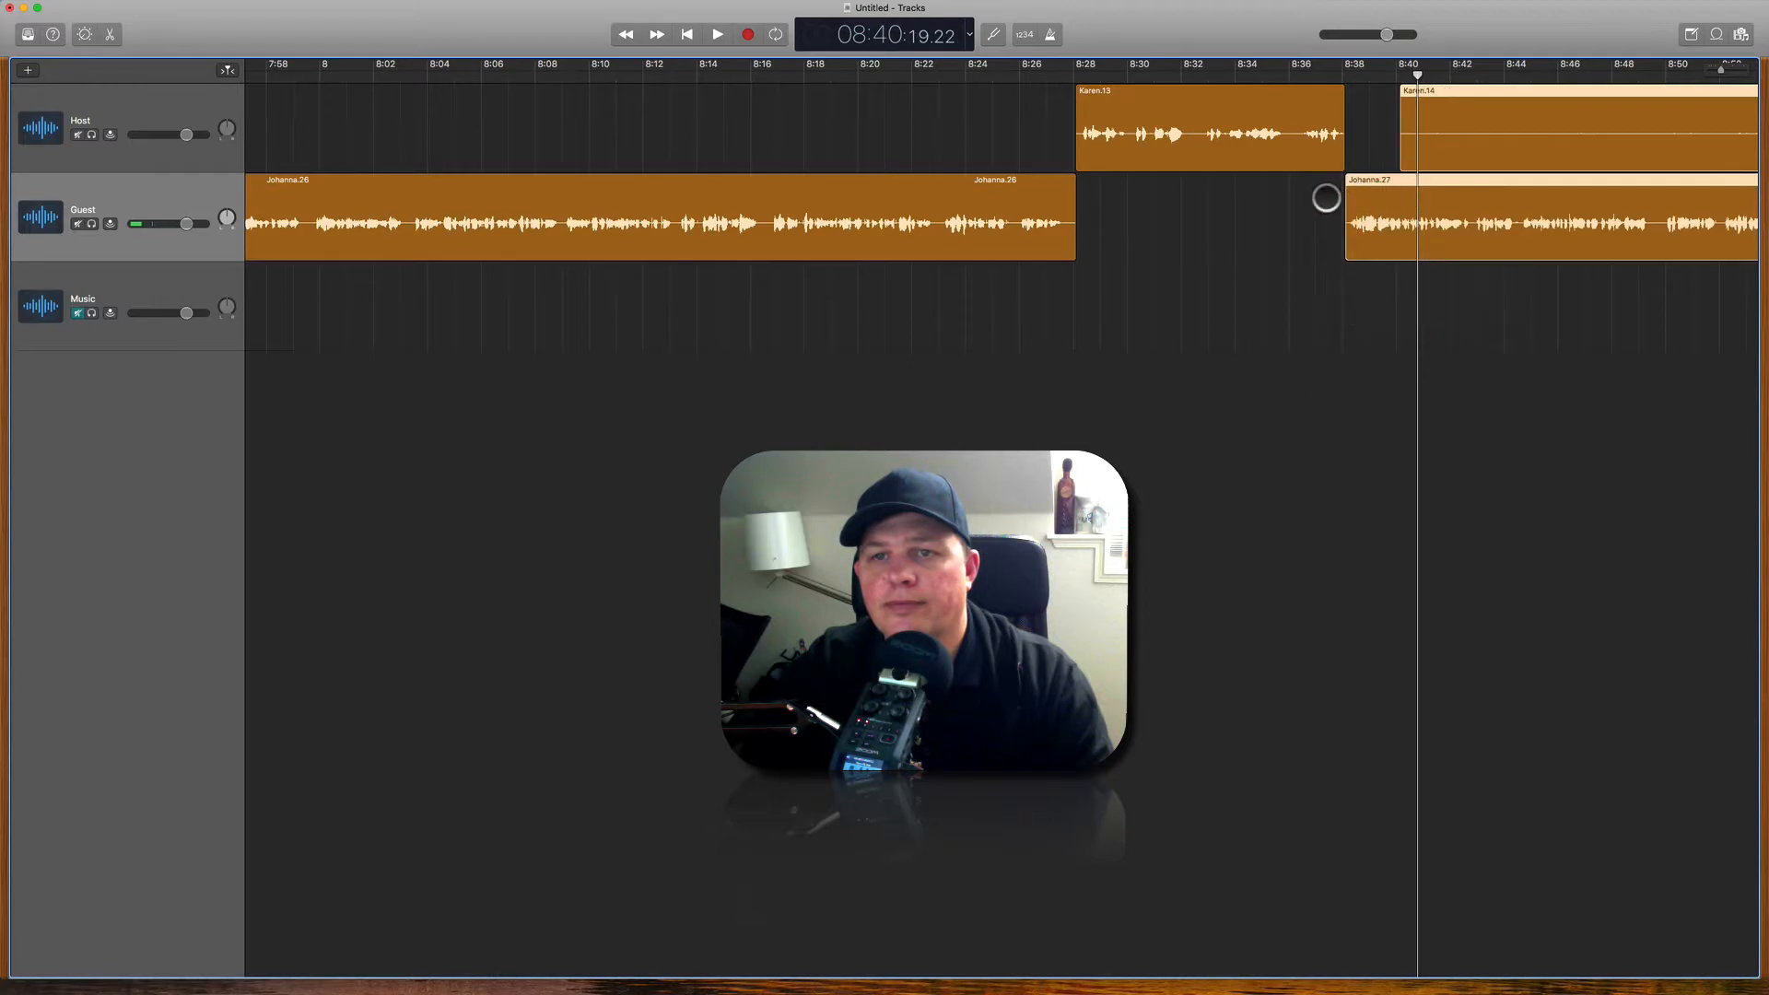
pyautogui.click(1327, 198)
# Step: Play the edited transition from about 8:36 and trim the following host region's silent start to about 9:01
pyautogui.click(1294, 76)
pyautogui.press('space')
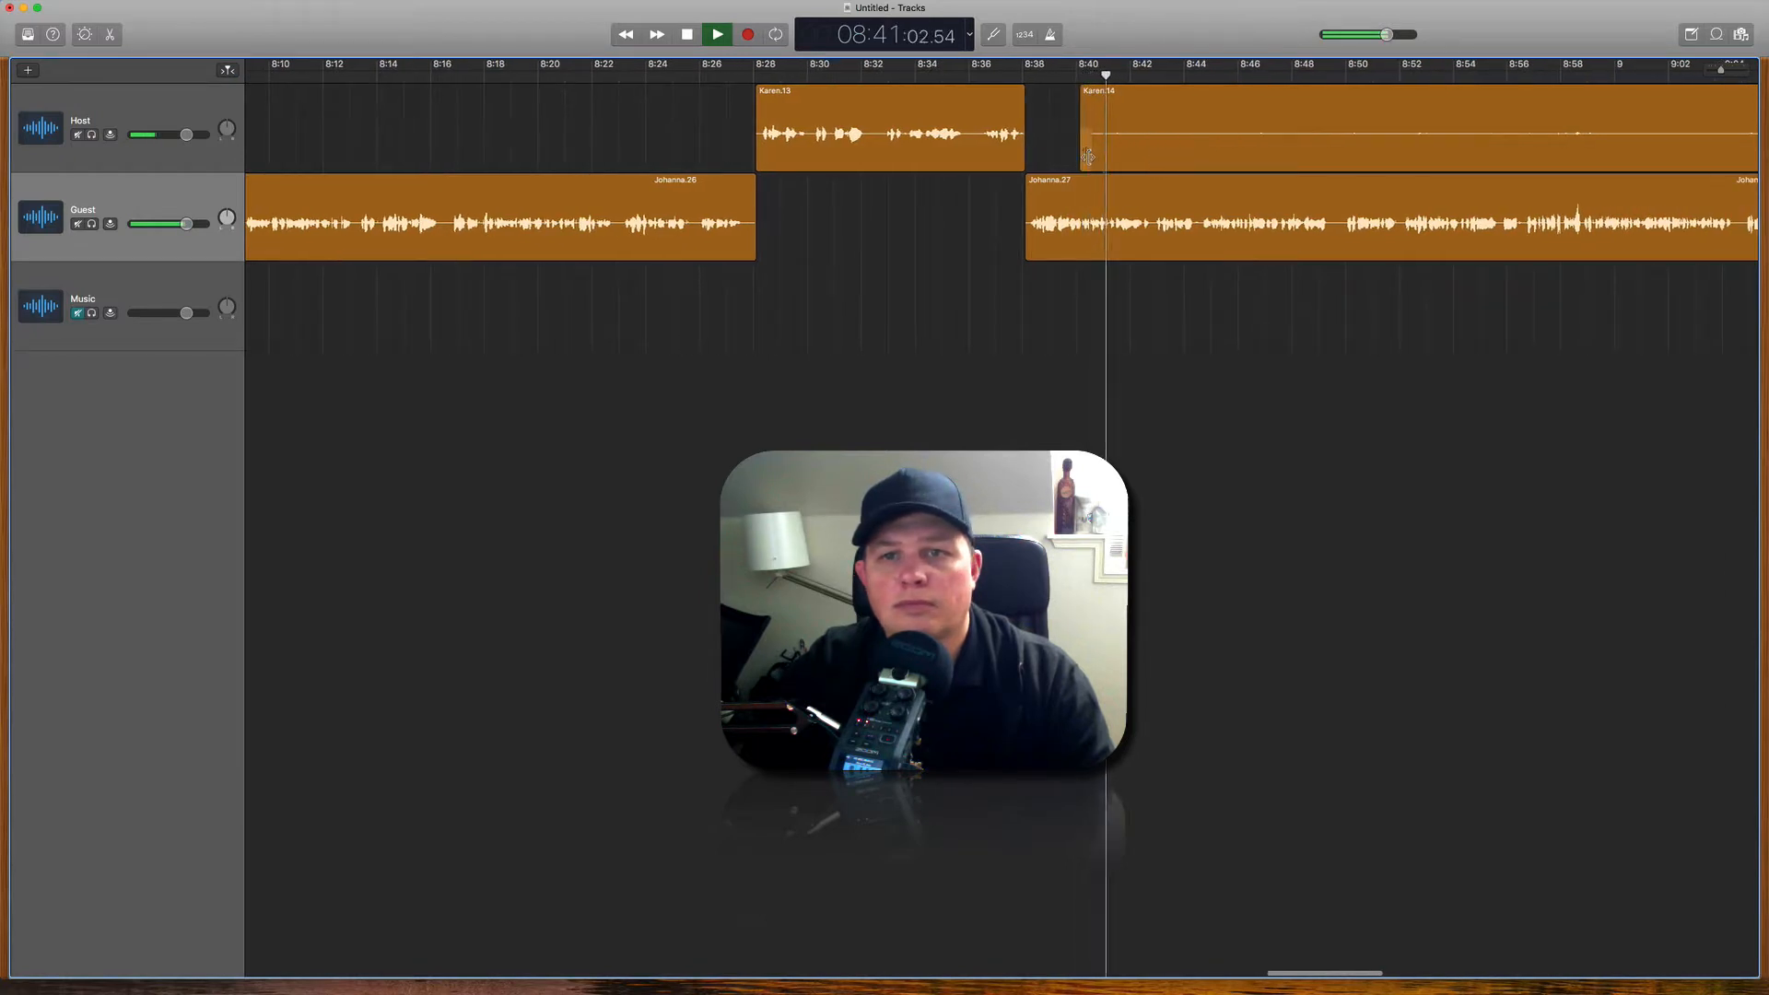
pyautogui.click(1441, 145)
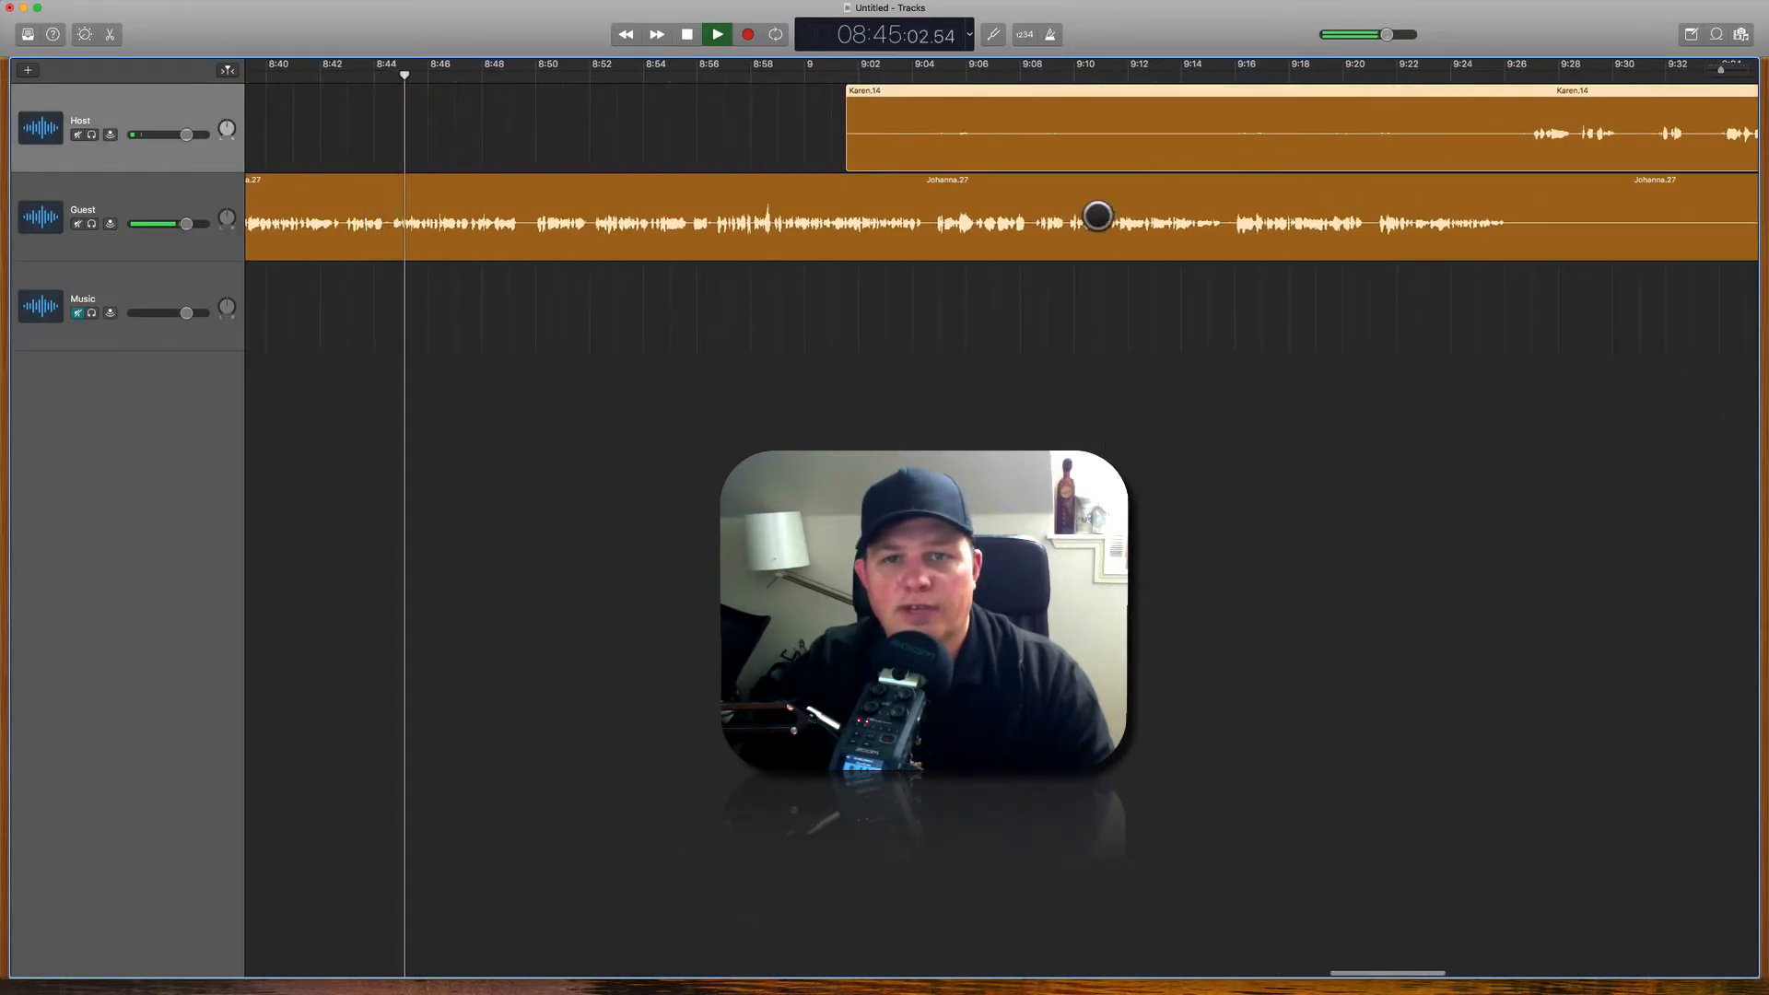
# Step: Trim the host region's remaining lead-in silence so that the region starts at about 9:26
pyautogui.click(224, 75)
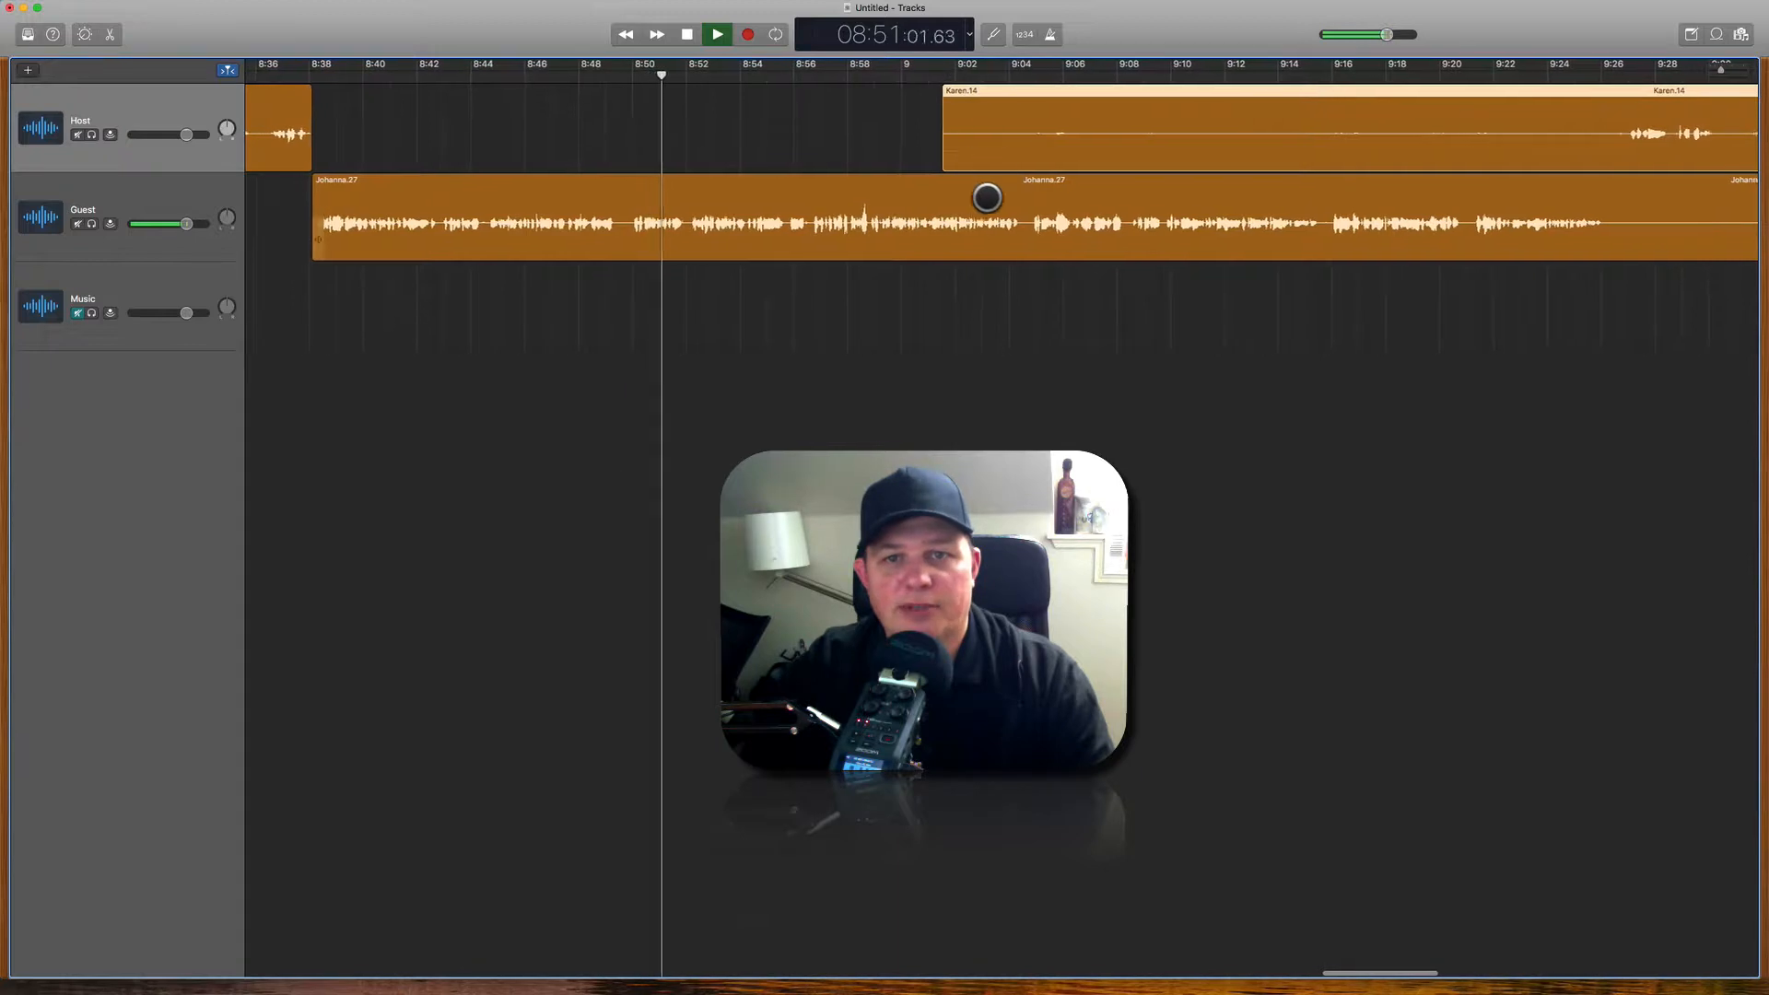
pyautogui.hscroll(3, 727, 109)
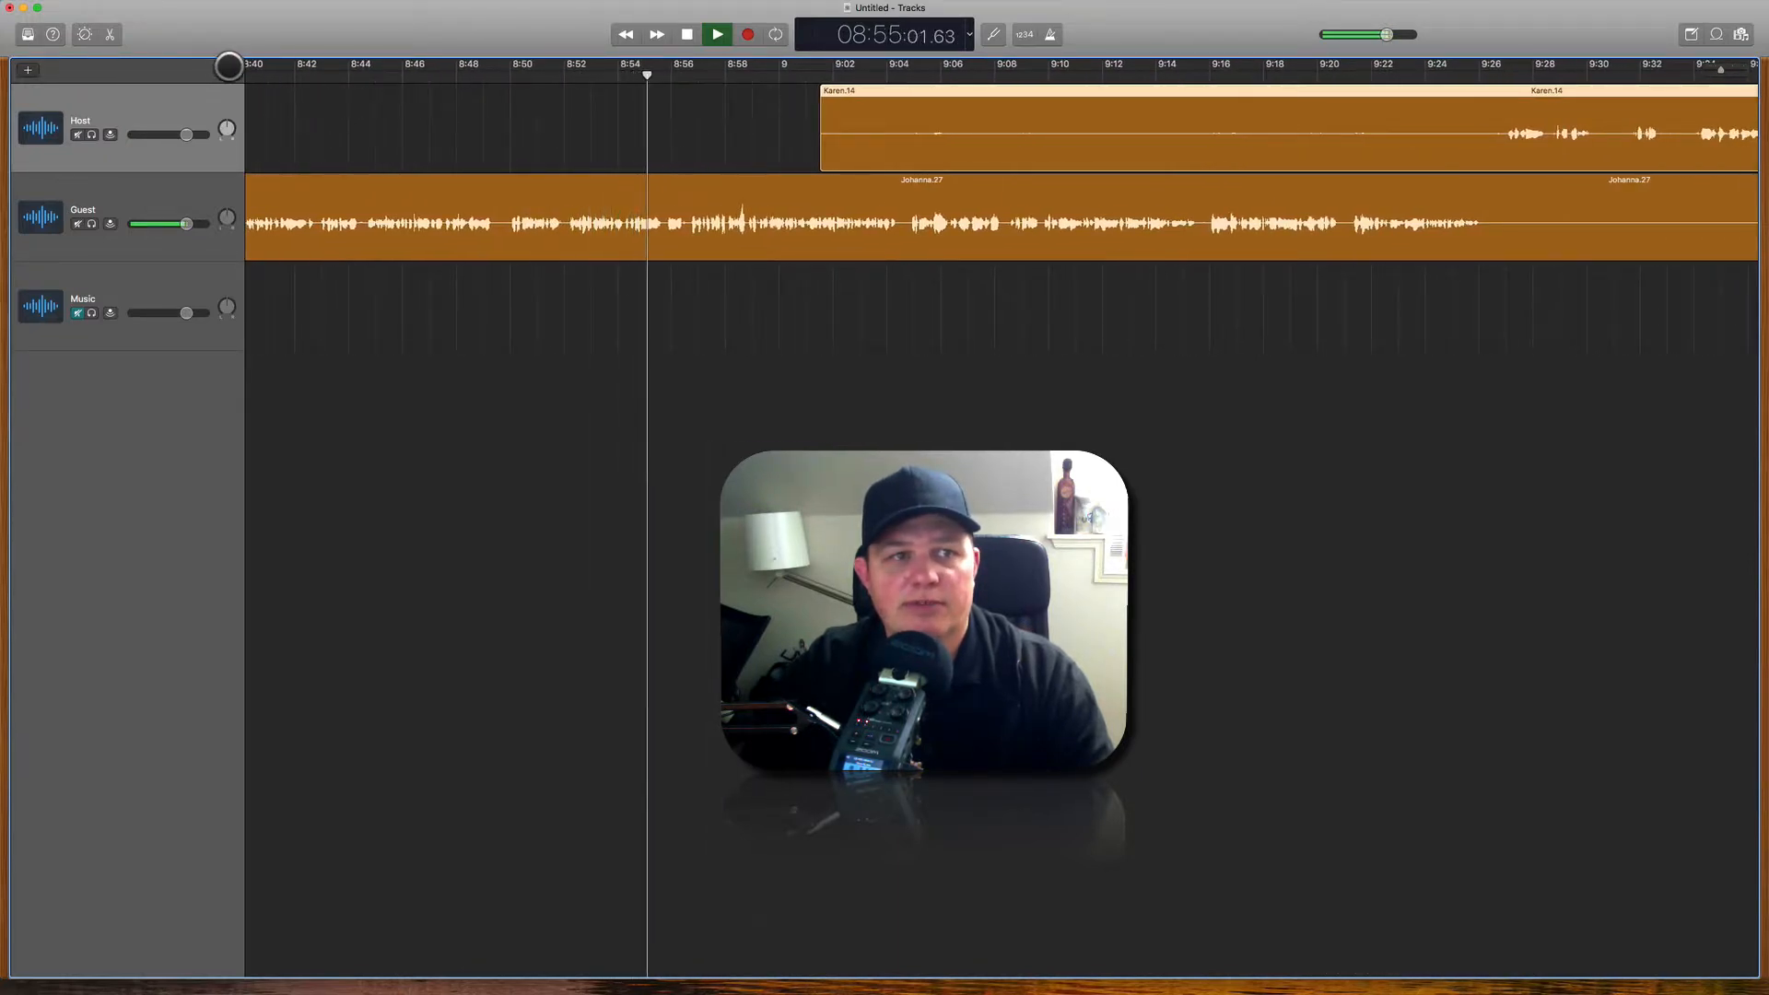
pyautogui.click(228, 69)
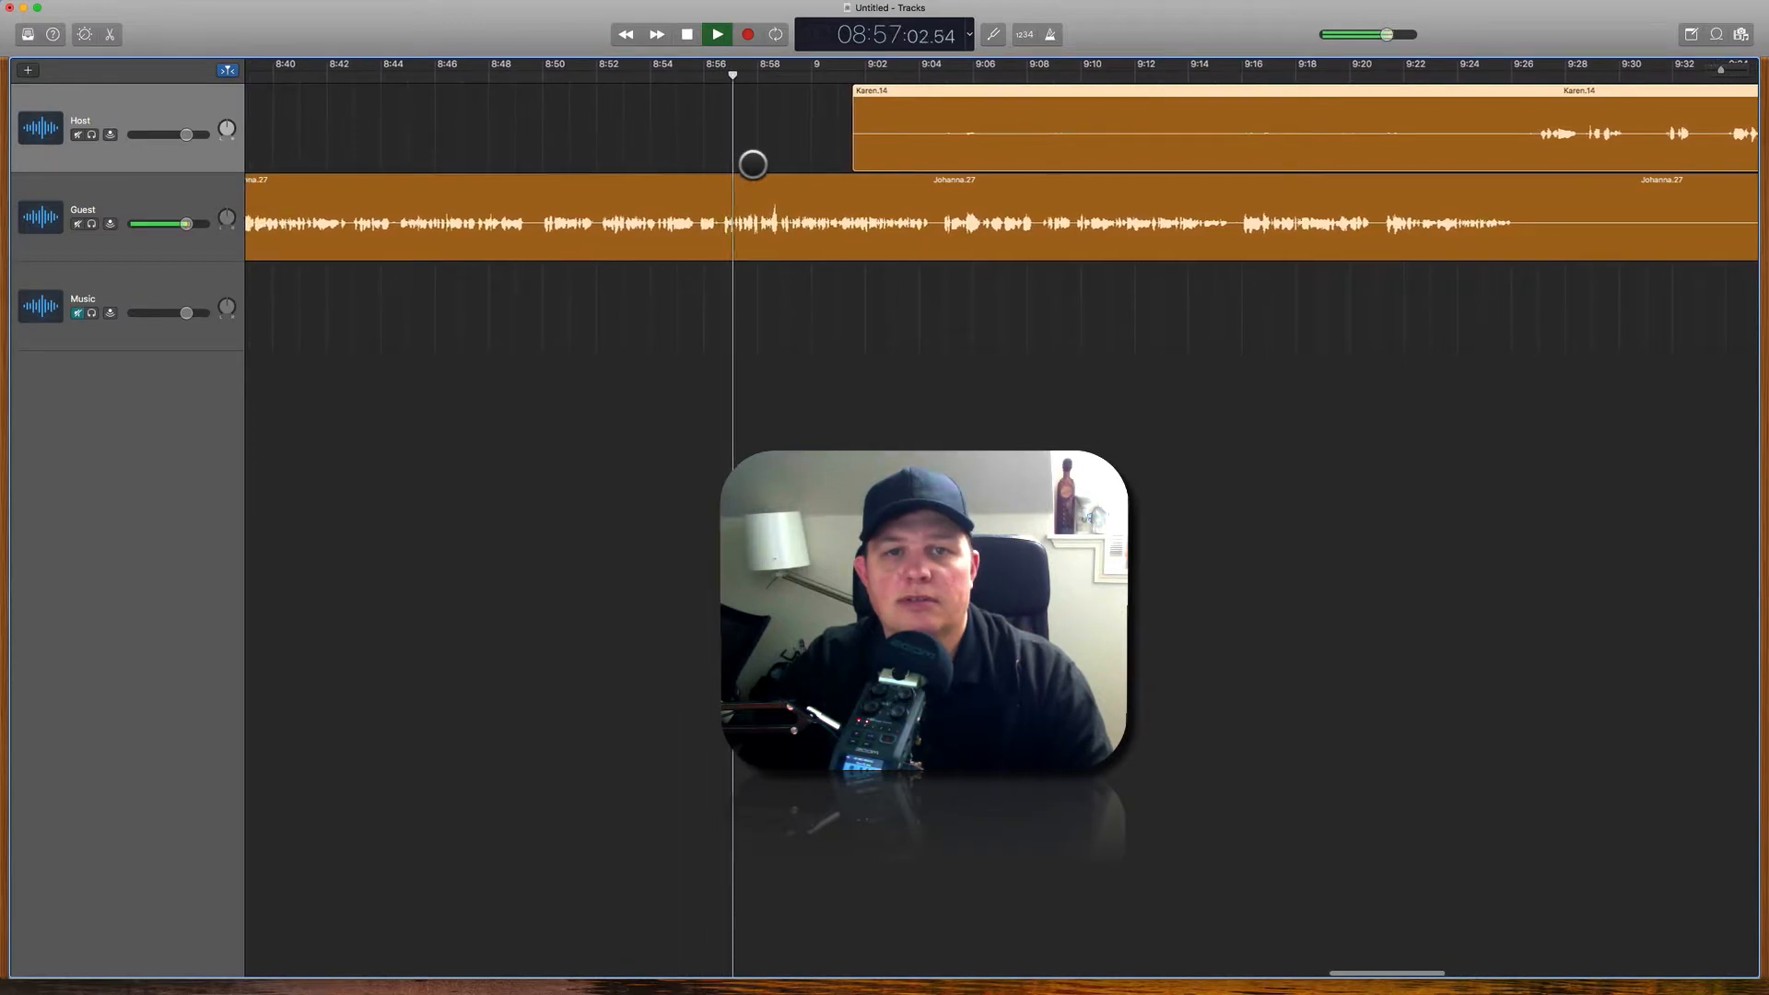
pyautogui.click(229, 70)
pyautogui.hscroll(3, 656, 119)
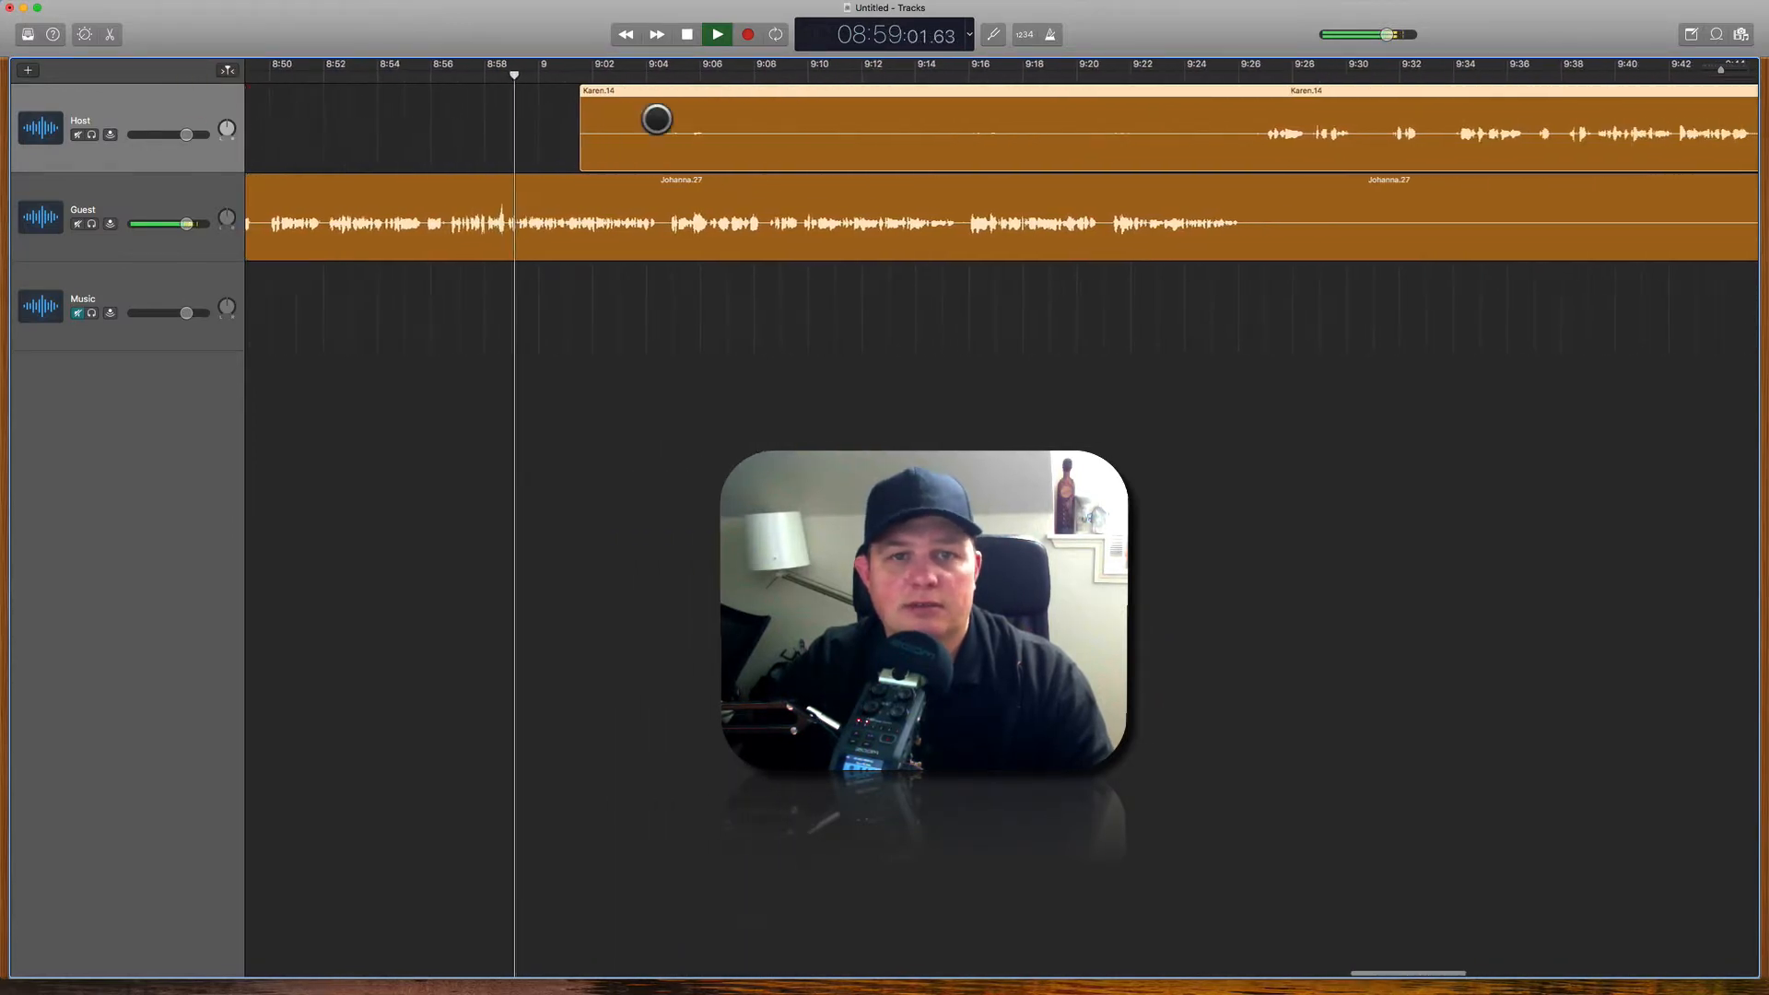
pyautogui.moveTo(585, 154); pyautogui.dragTo(1265, 165)
# Step: Split the guest region at the end of its speech, just before 9:26
pyautogui.click(1229, 250)
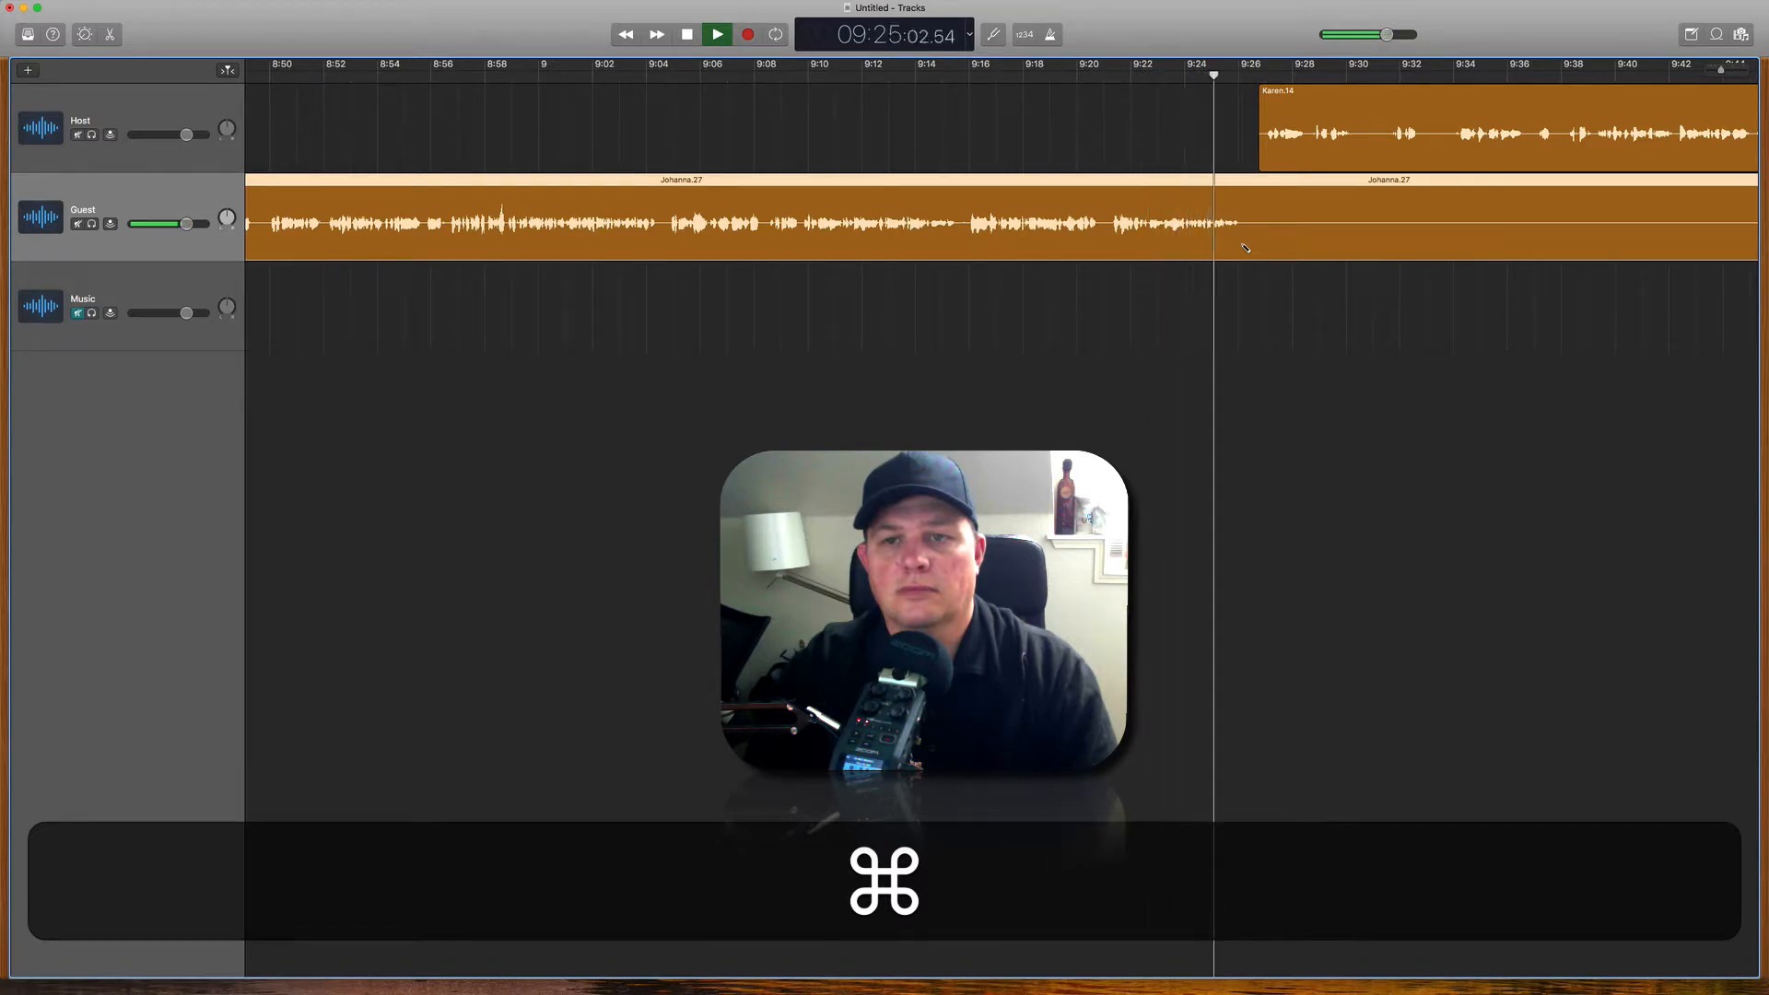
pyautogui.press('super+t')
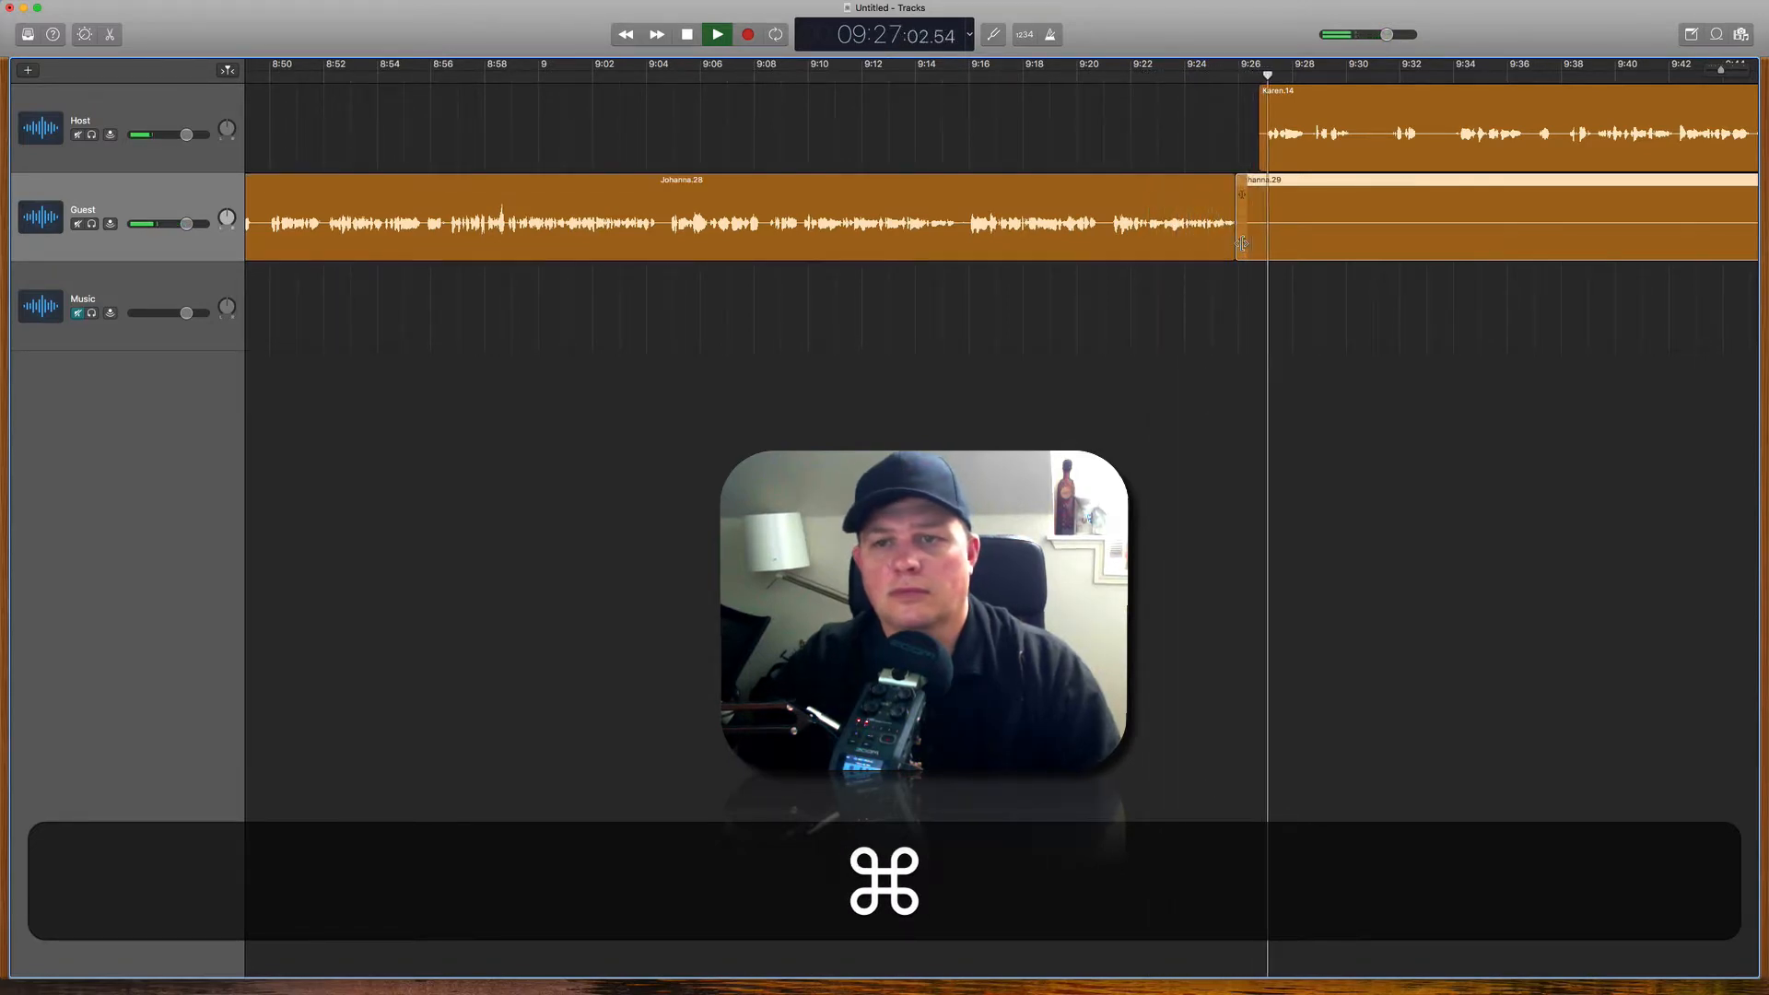
# Step: Extend the preceding guest clip's end to about 9:26.5 and trim the following guest region's silent start to about 9:34.5
pyautogui.moveTo(1242, 243); pyautogui.dragTo(1371, 244)
pyautogui.moveTo(1233, 244); pyautogui.dragTo(1250, 244)
pyautogui.hscroll(5, 1323, 231)
pyautogui.hscroll(7, 1322, 231)
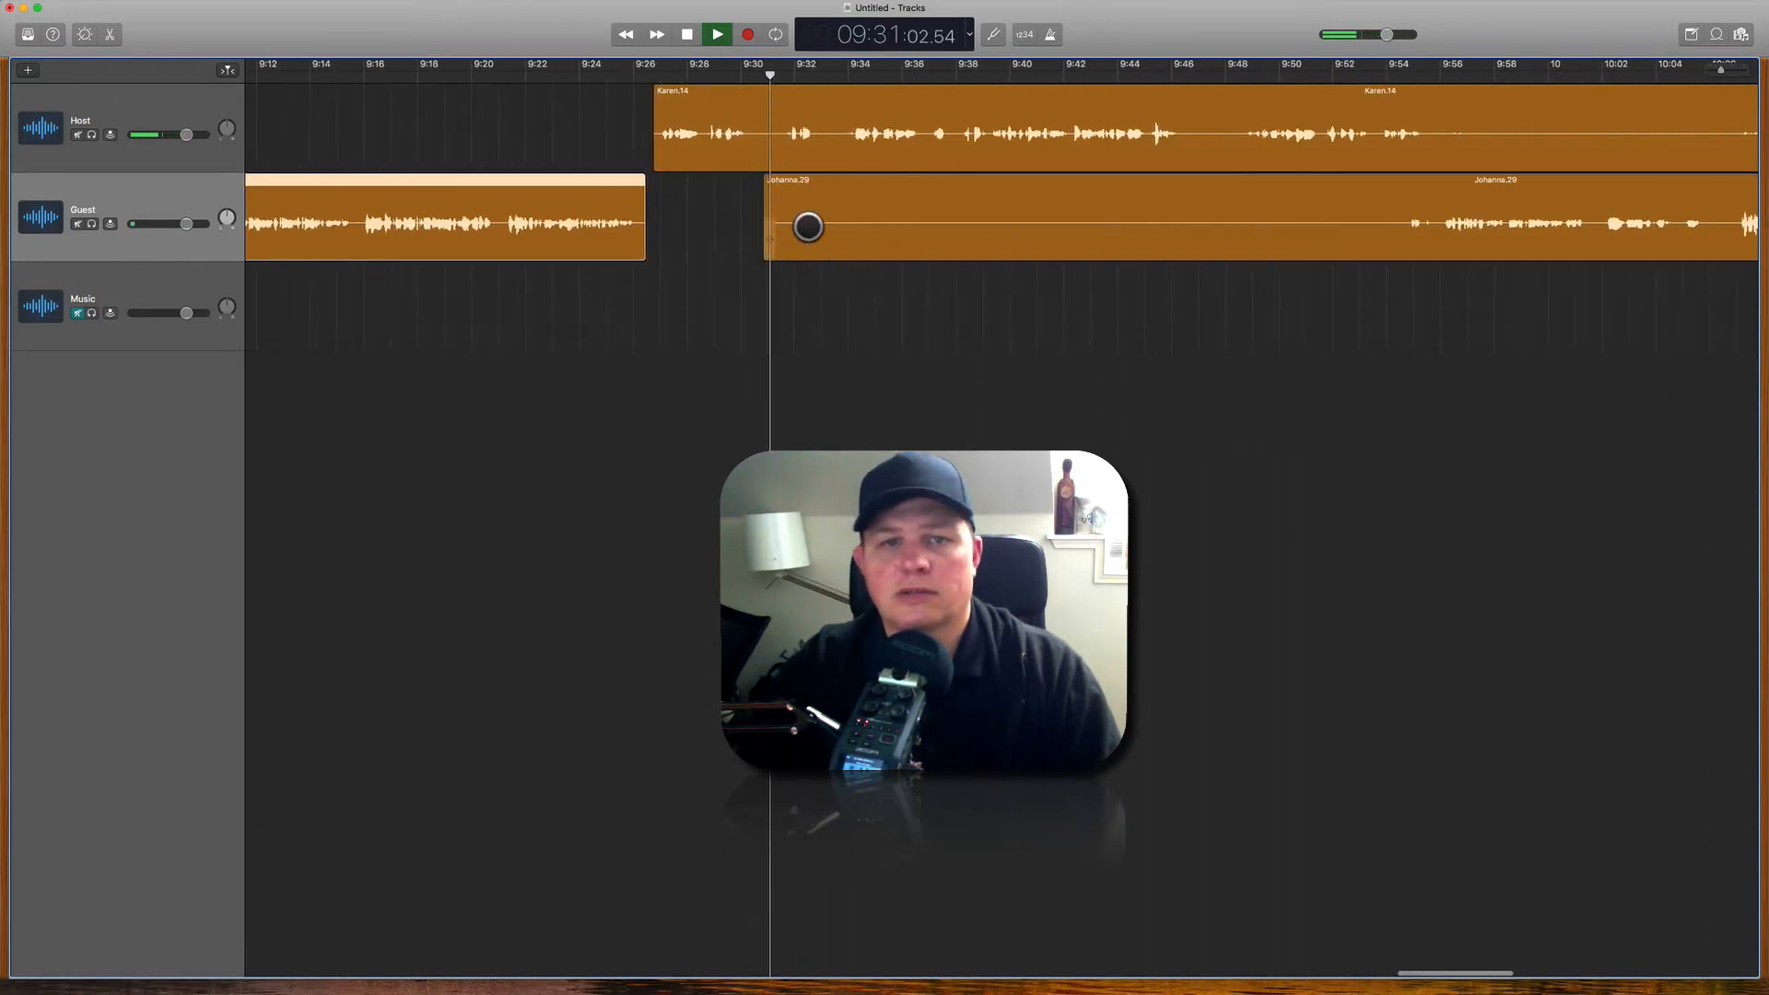
pyautogui.moveTo(769, 239); pyautogui.dragTo(868, 241)
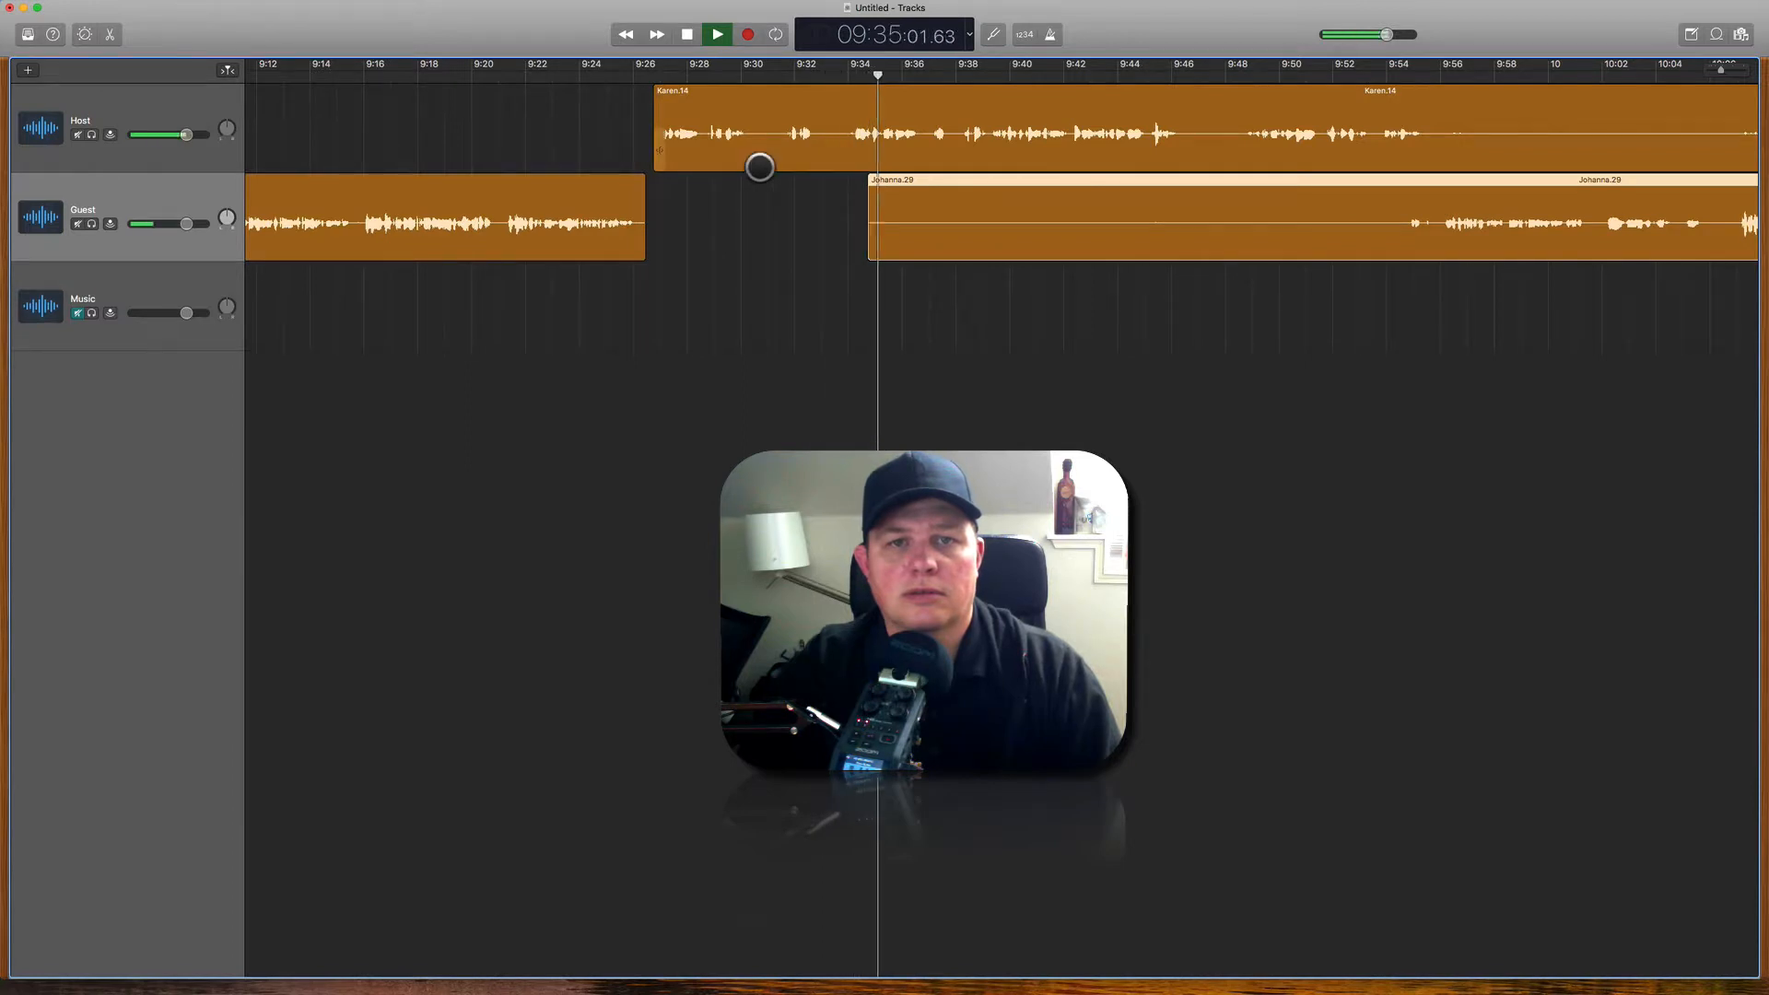
# Step: Play the host region from about 9:29 and split it around its short phrase, at about 9:31 and 9:33
pyautogui.press('space')
pyautogui.click(728, 74)
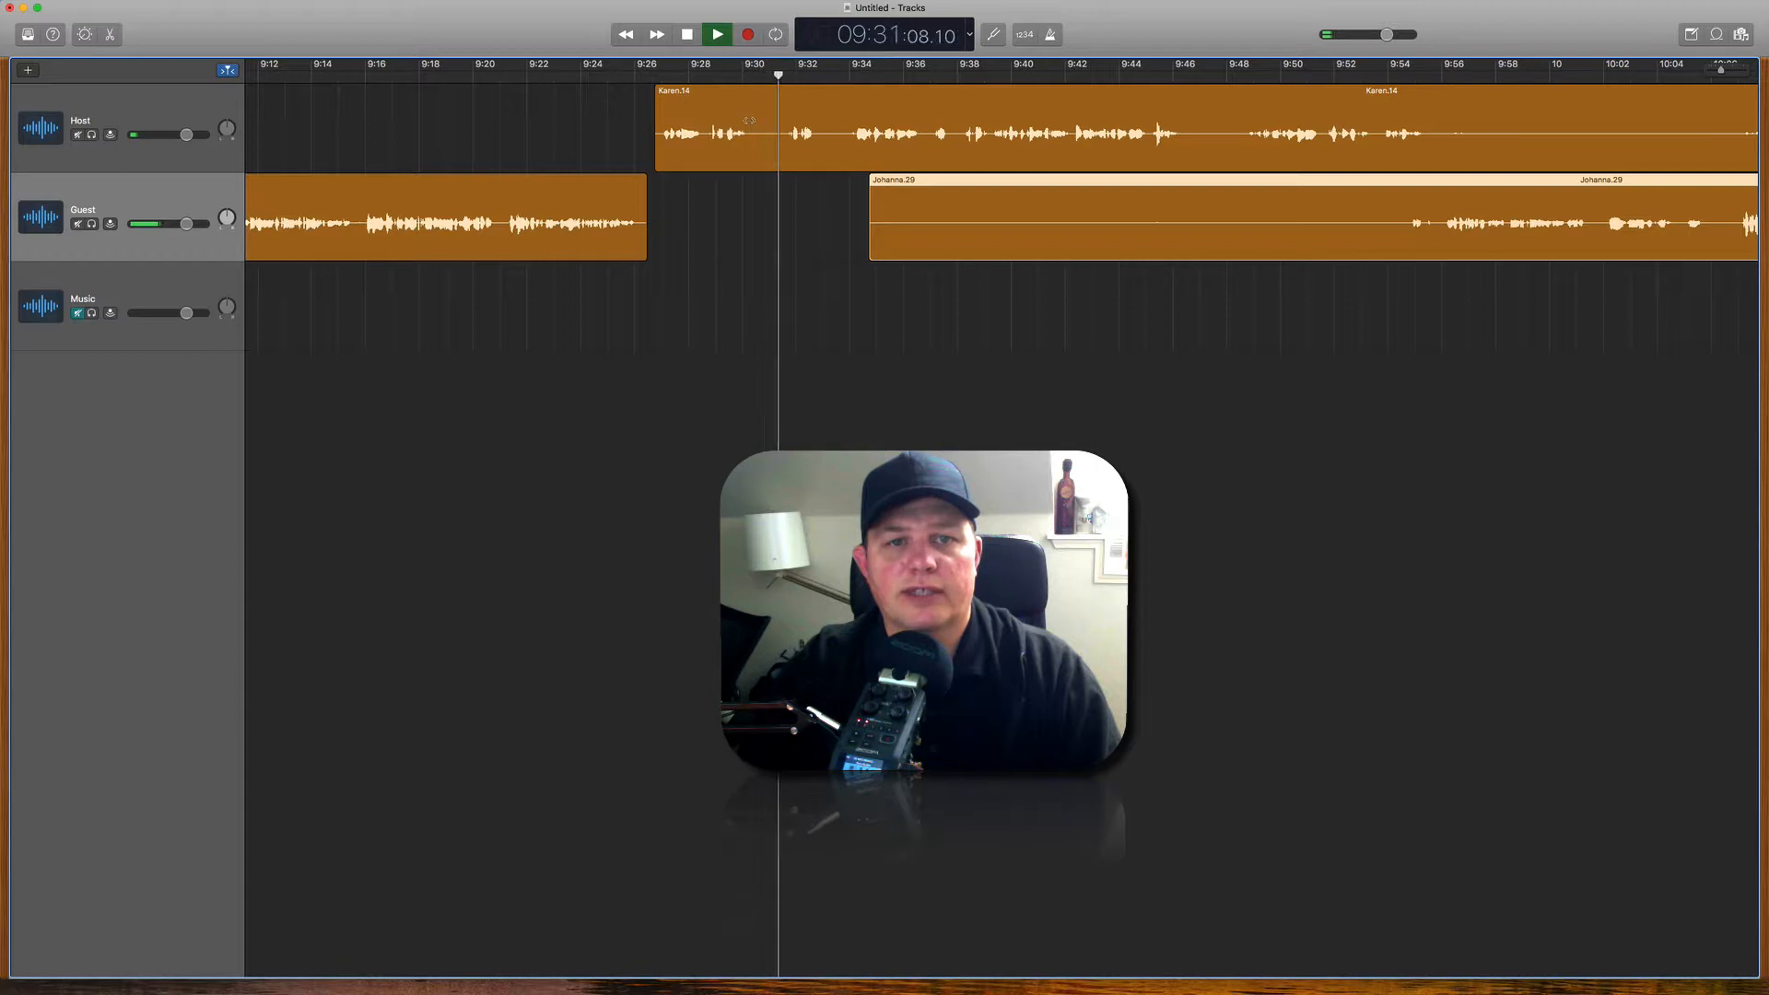
pyautogui.press('space')
pyautogui.moveTo(810, 76); pyautogui.dragTo(781, 77)
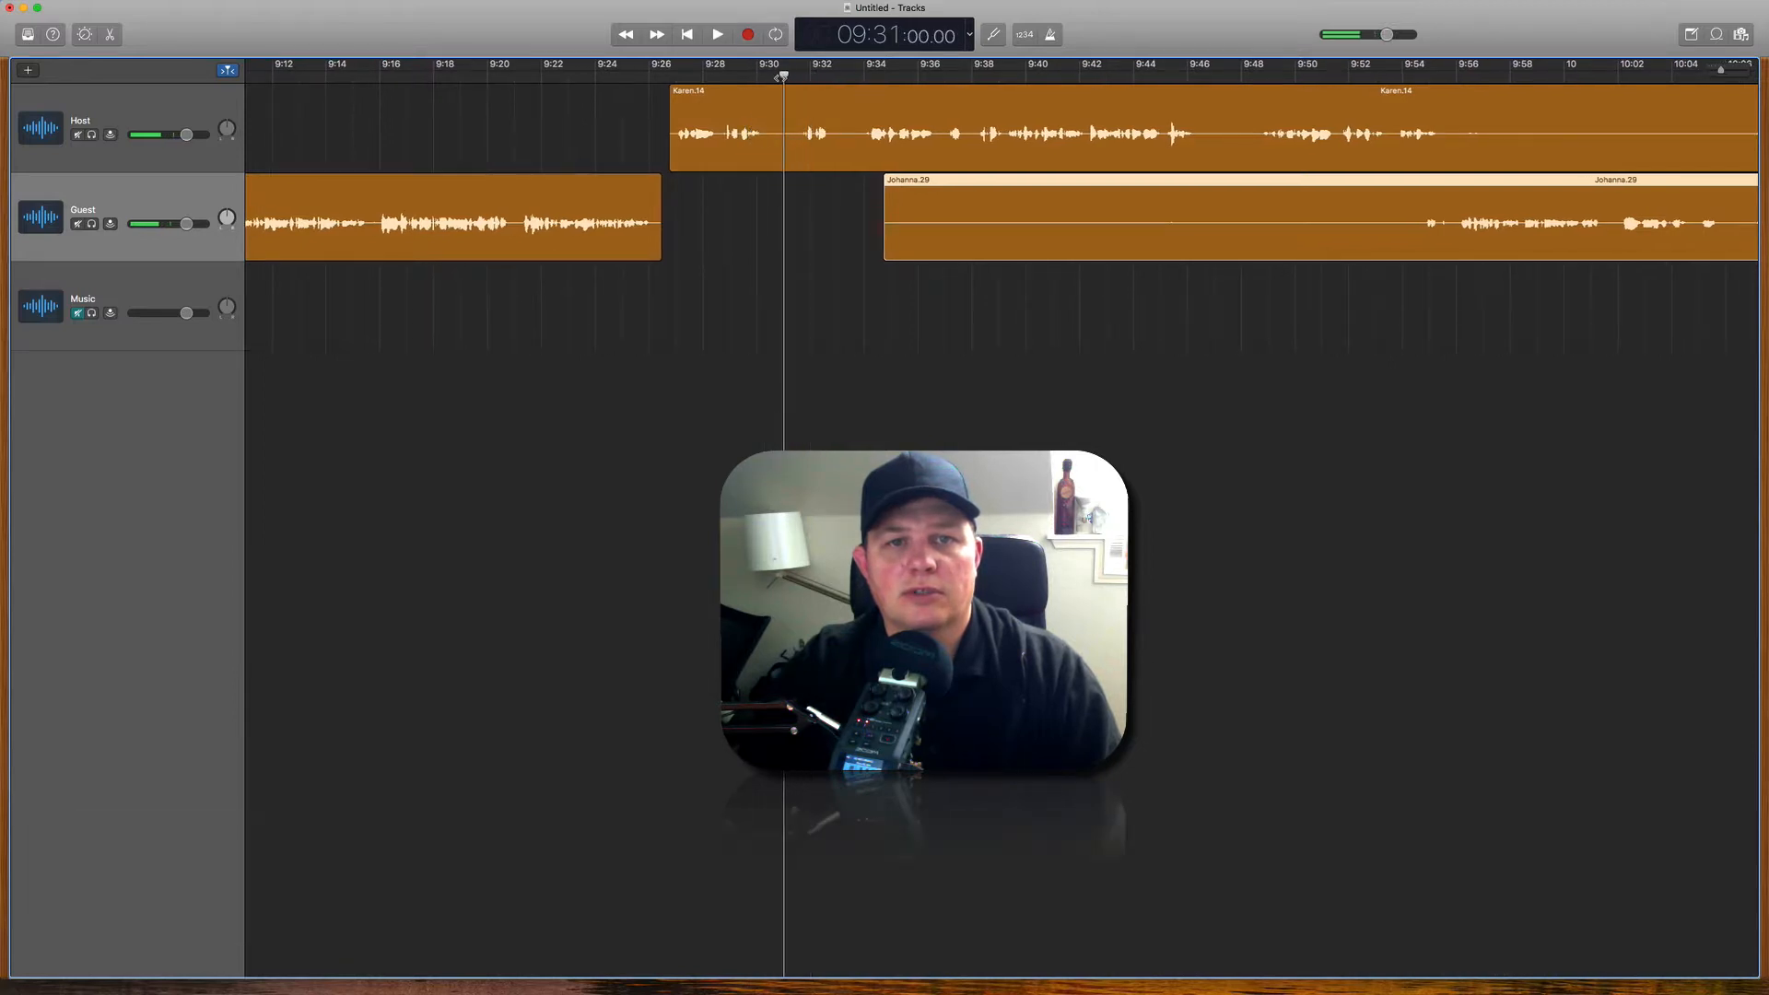
pyautogui.click(803, 161)
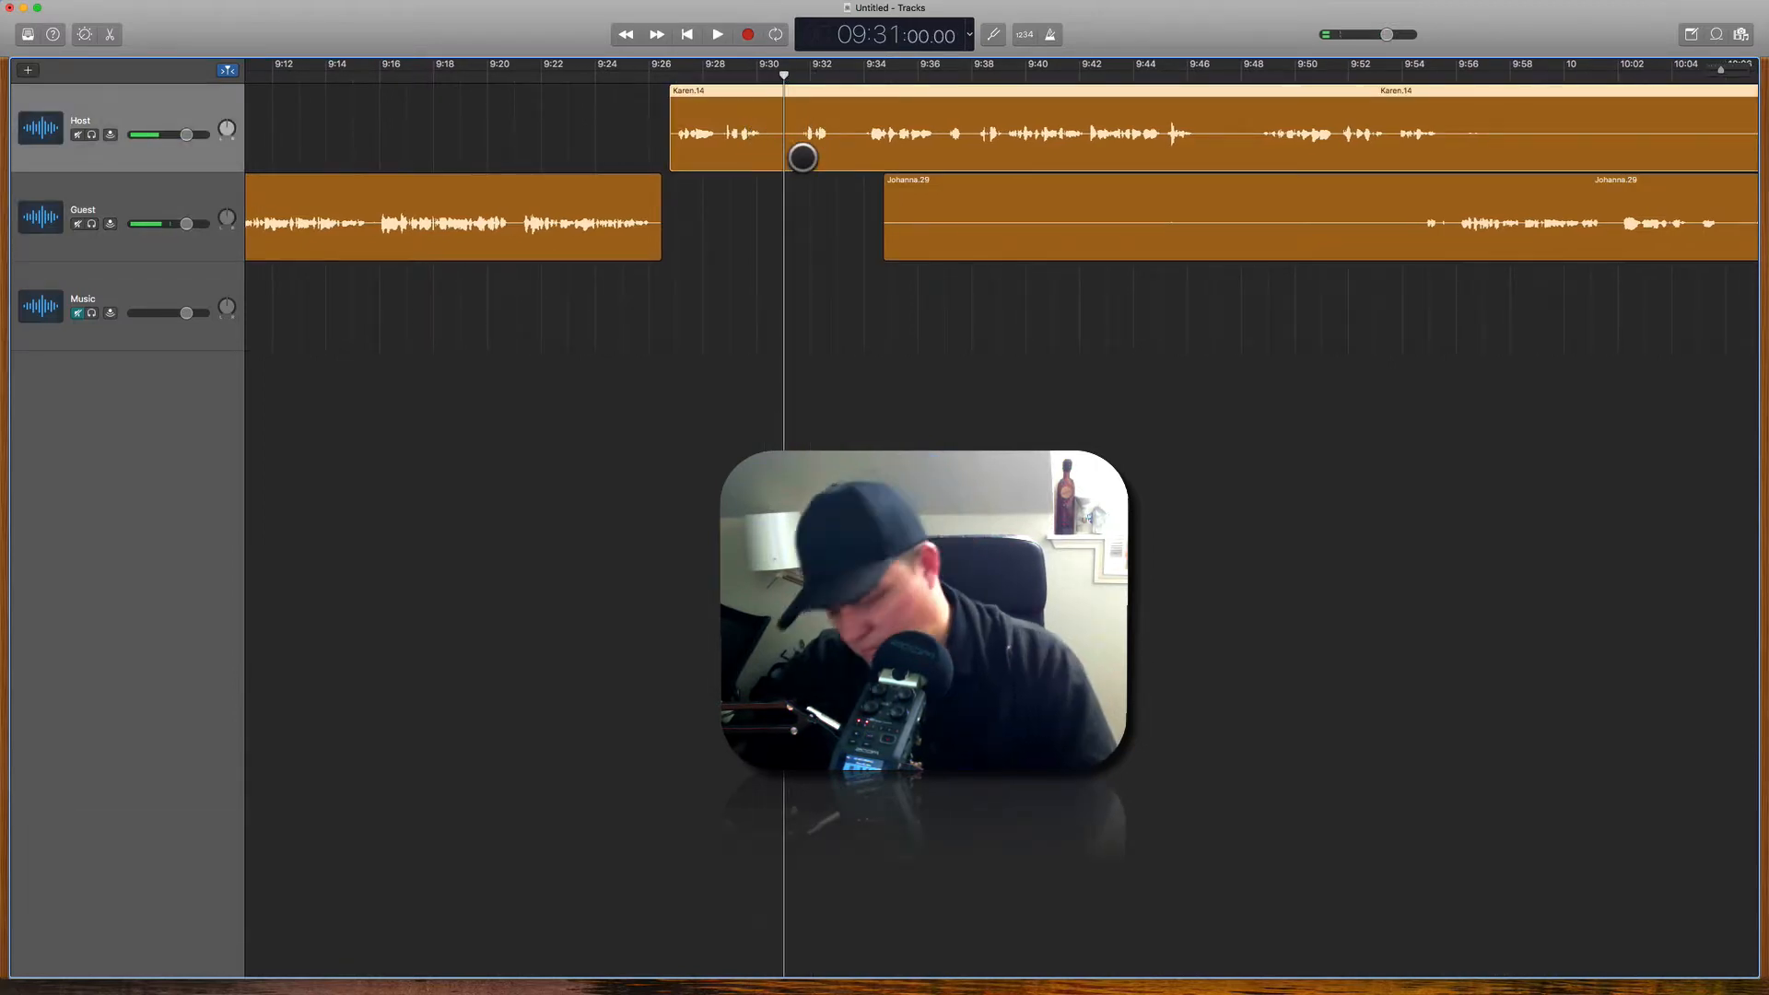
pyautogui.press('super+t')
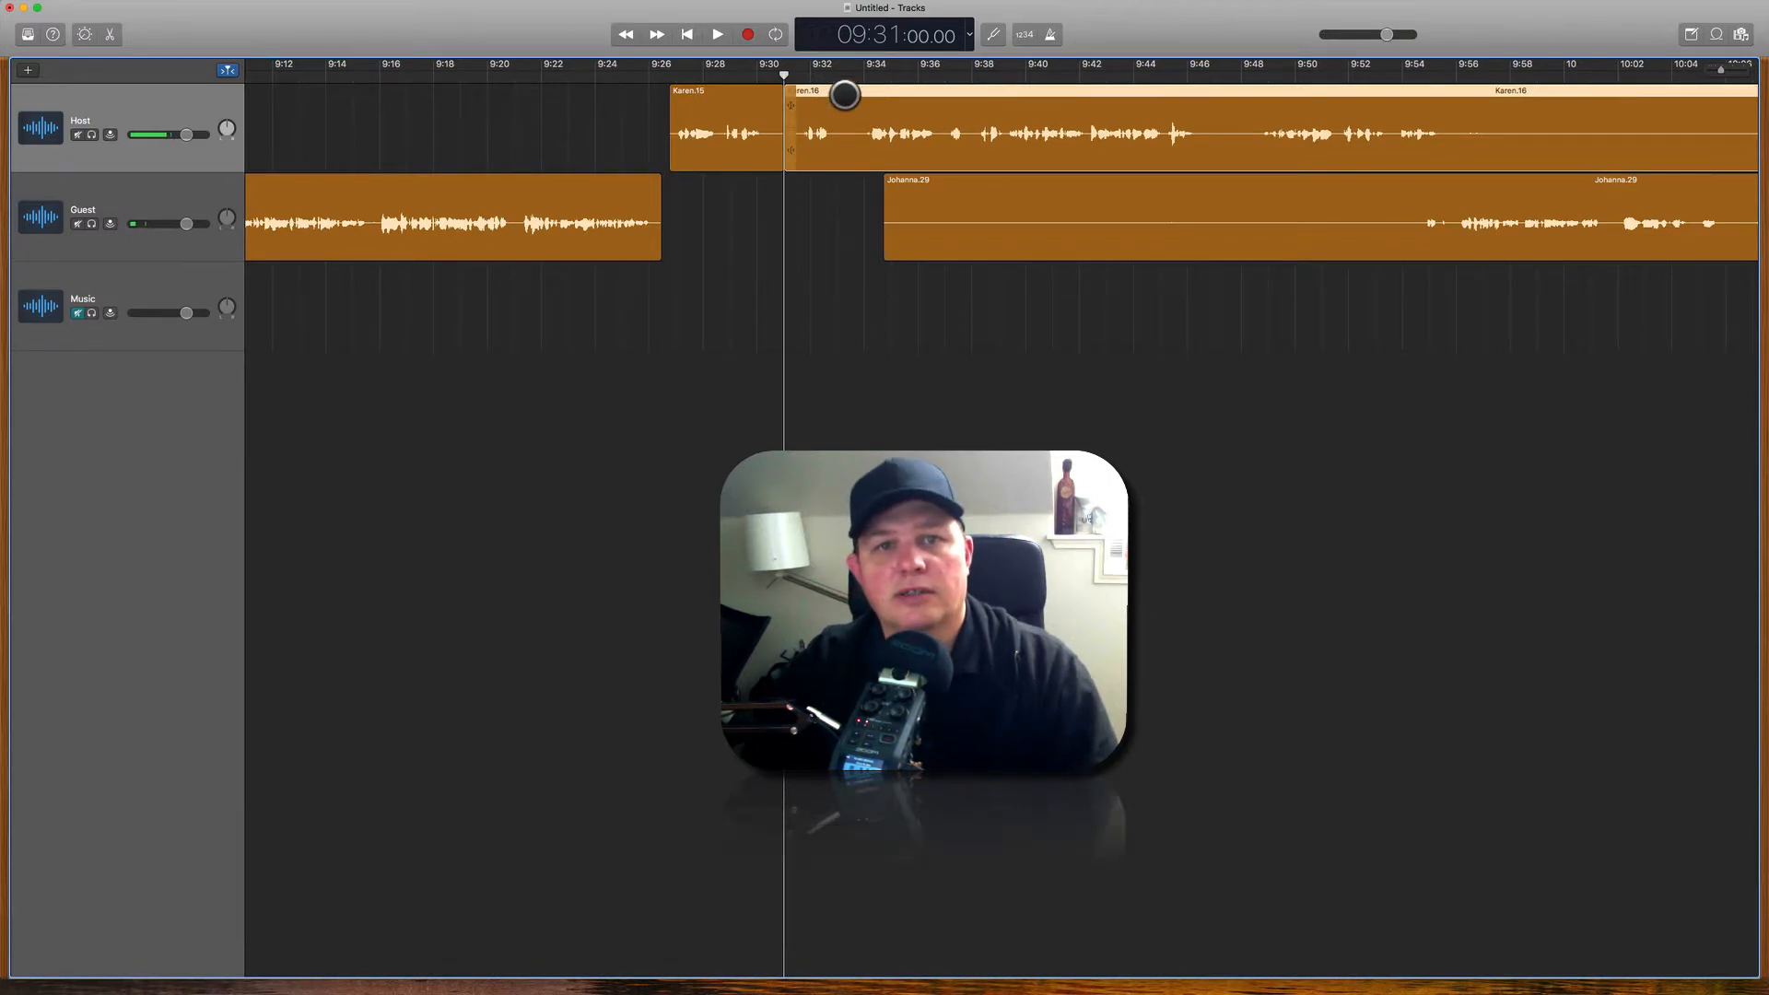
pyautogui.click(844, 76)
pyautogui.press('super+t')
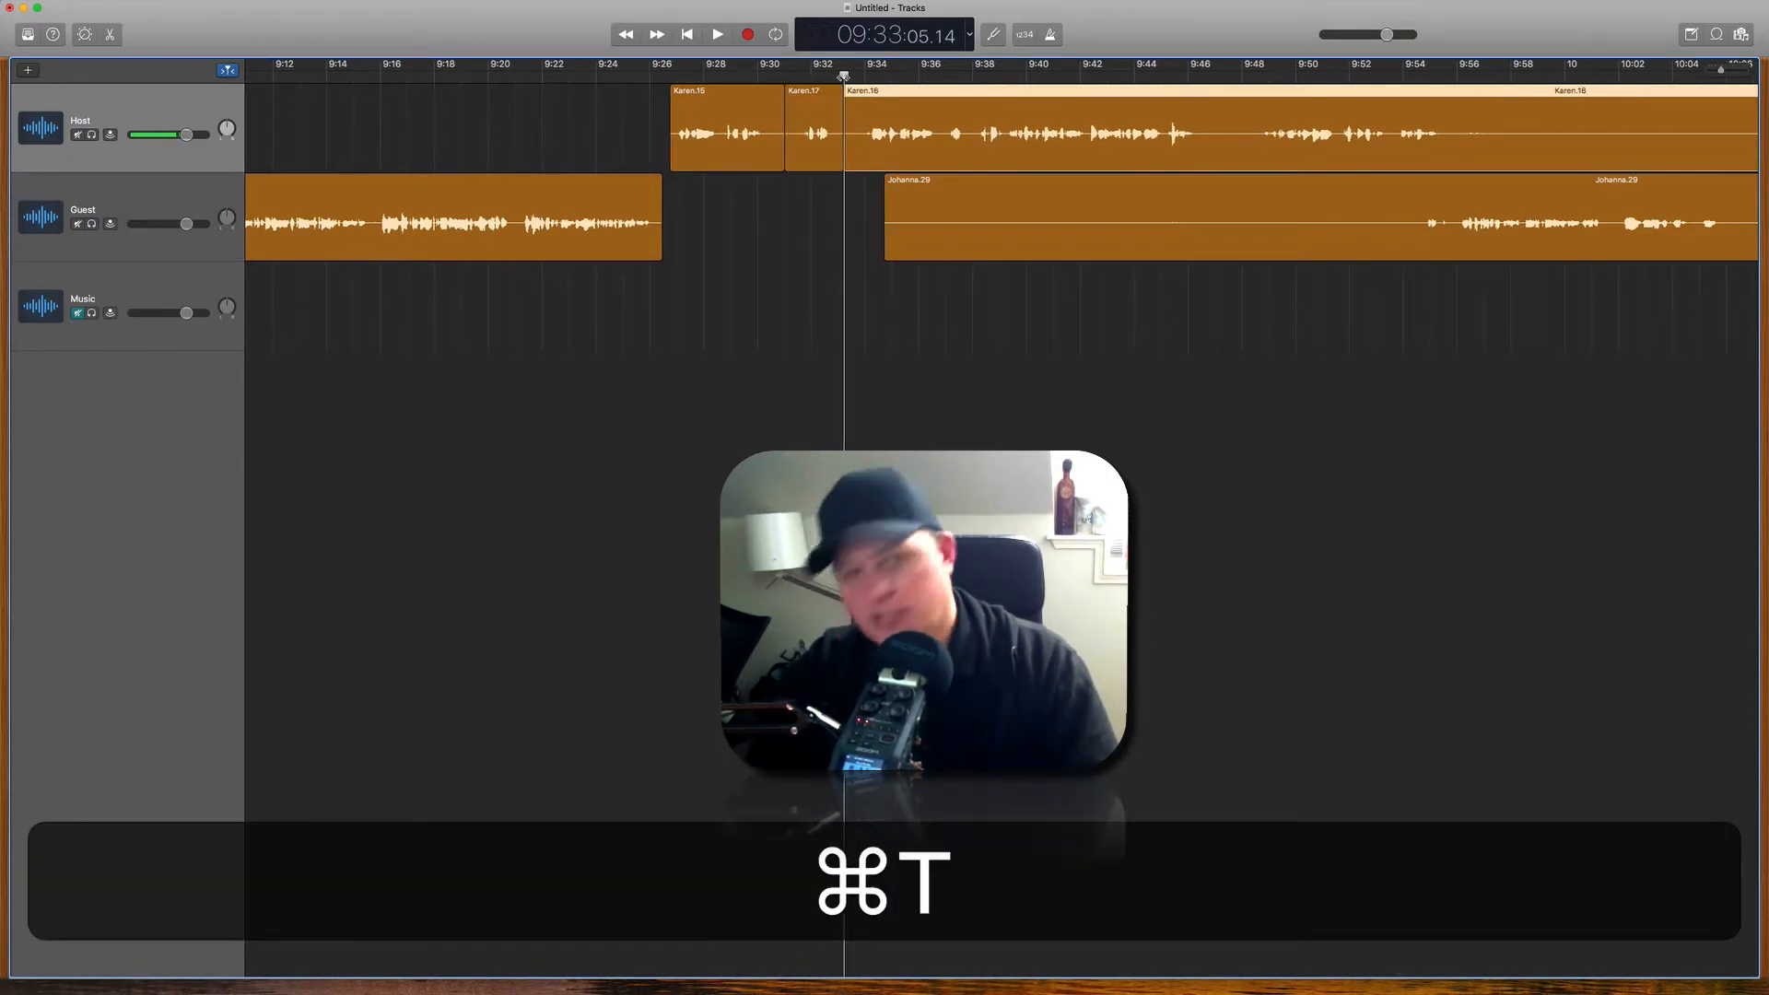
# Step: Trim the silence around the short host clip near 9:31 and move the following regions earlier to close the gaps
pyautogui.moveTo(782, 157); pyautogui.dragTo(948, 138)
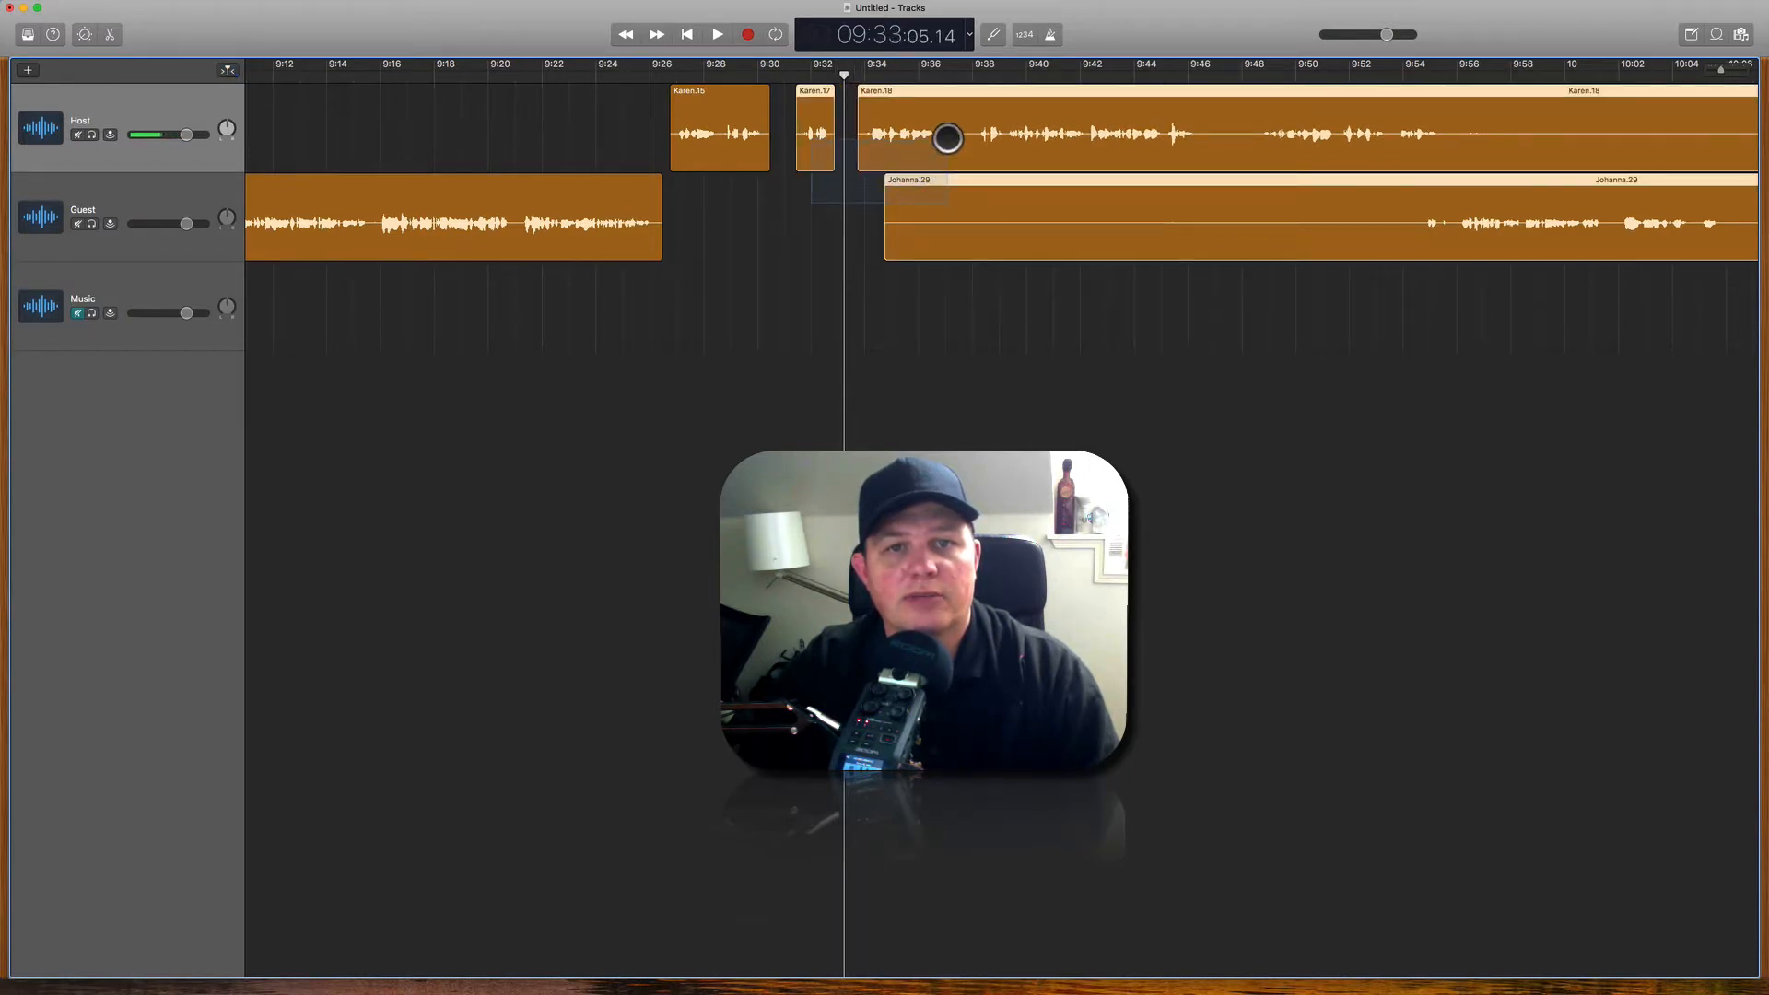
pyautogui.moveTo(816, 90)
pyautogui.mouseDown()
pyautogui.moveTo(784, 93)
pyautogui.moveTo(834, 88)
pyautogui.mouseUp()
pyautogui.click(721, 76)
pyautogui.press('space')
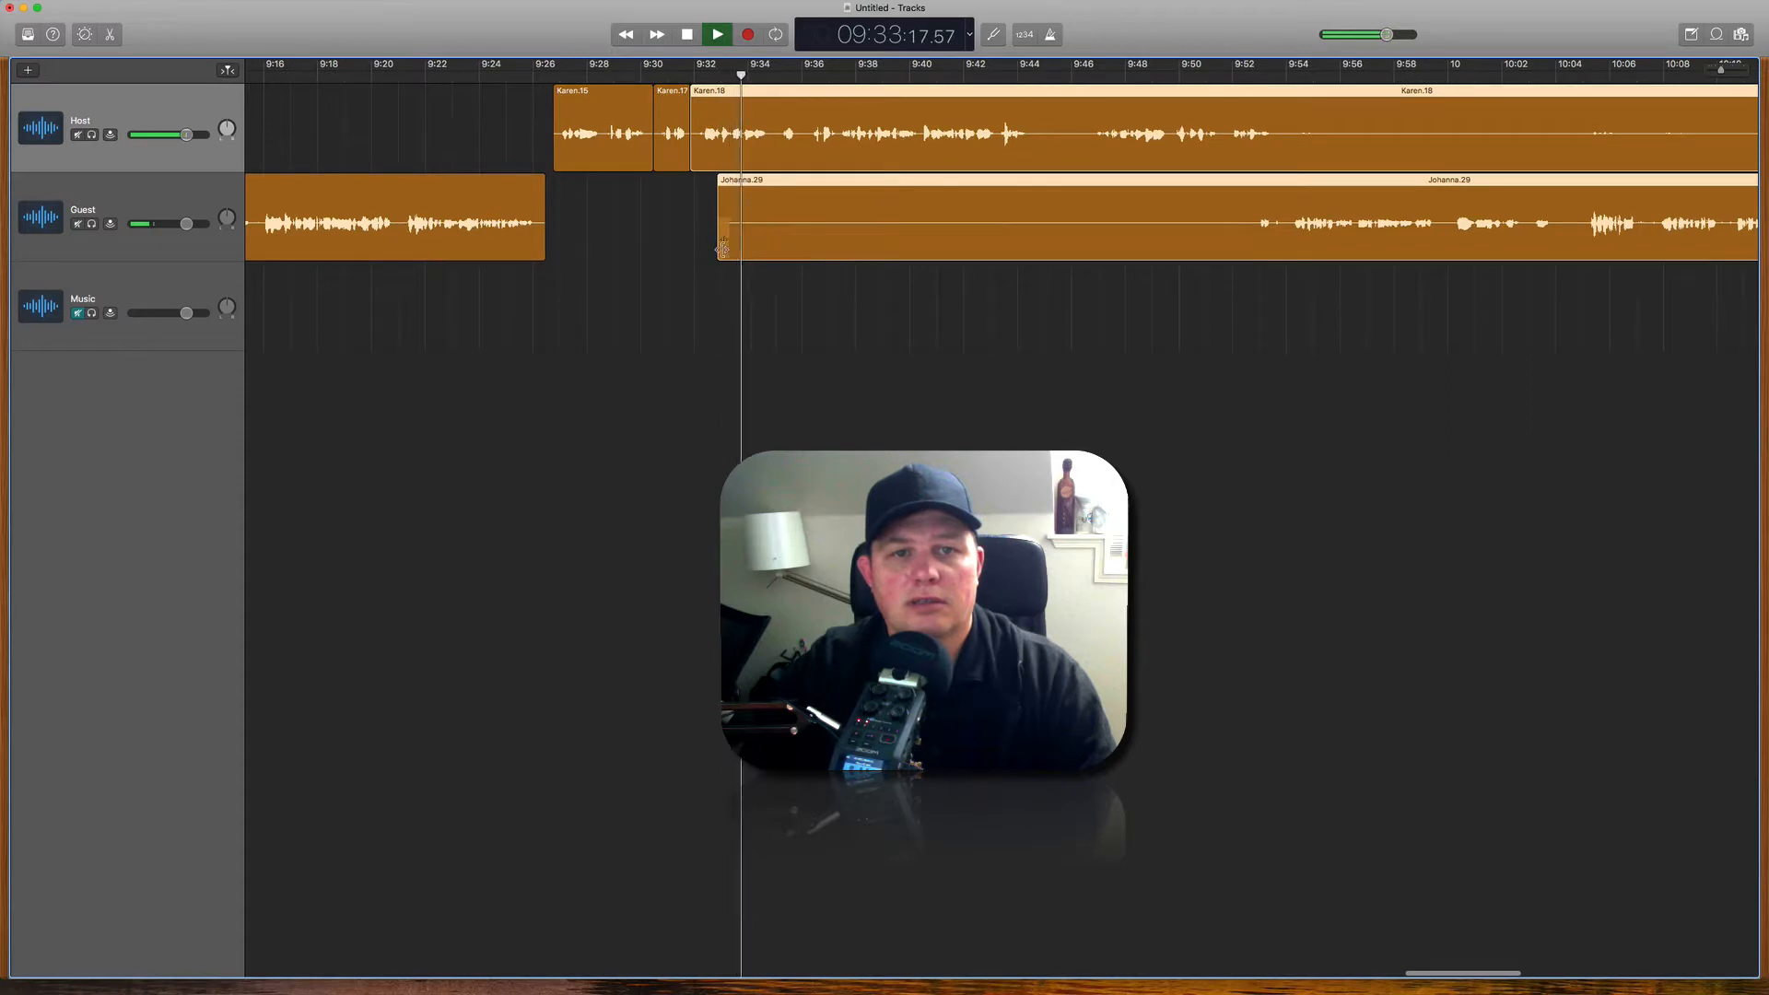
# Step: Trim the guest region's silent start to about 9:52 while the host speaks
pyautogui.click(645, 236)
pyautogui.moveTo(723, 246); pyautogui.dragTo(1248, 247)
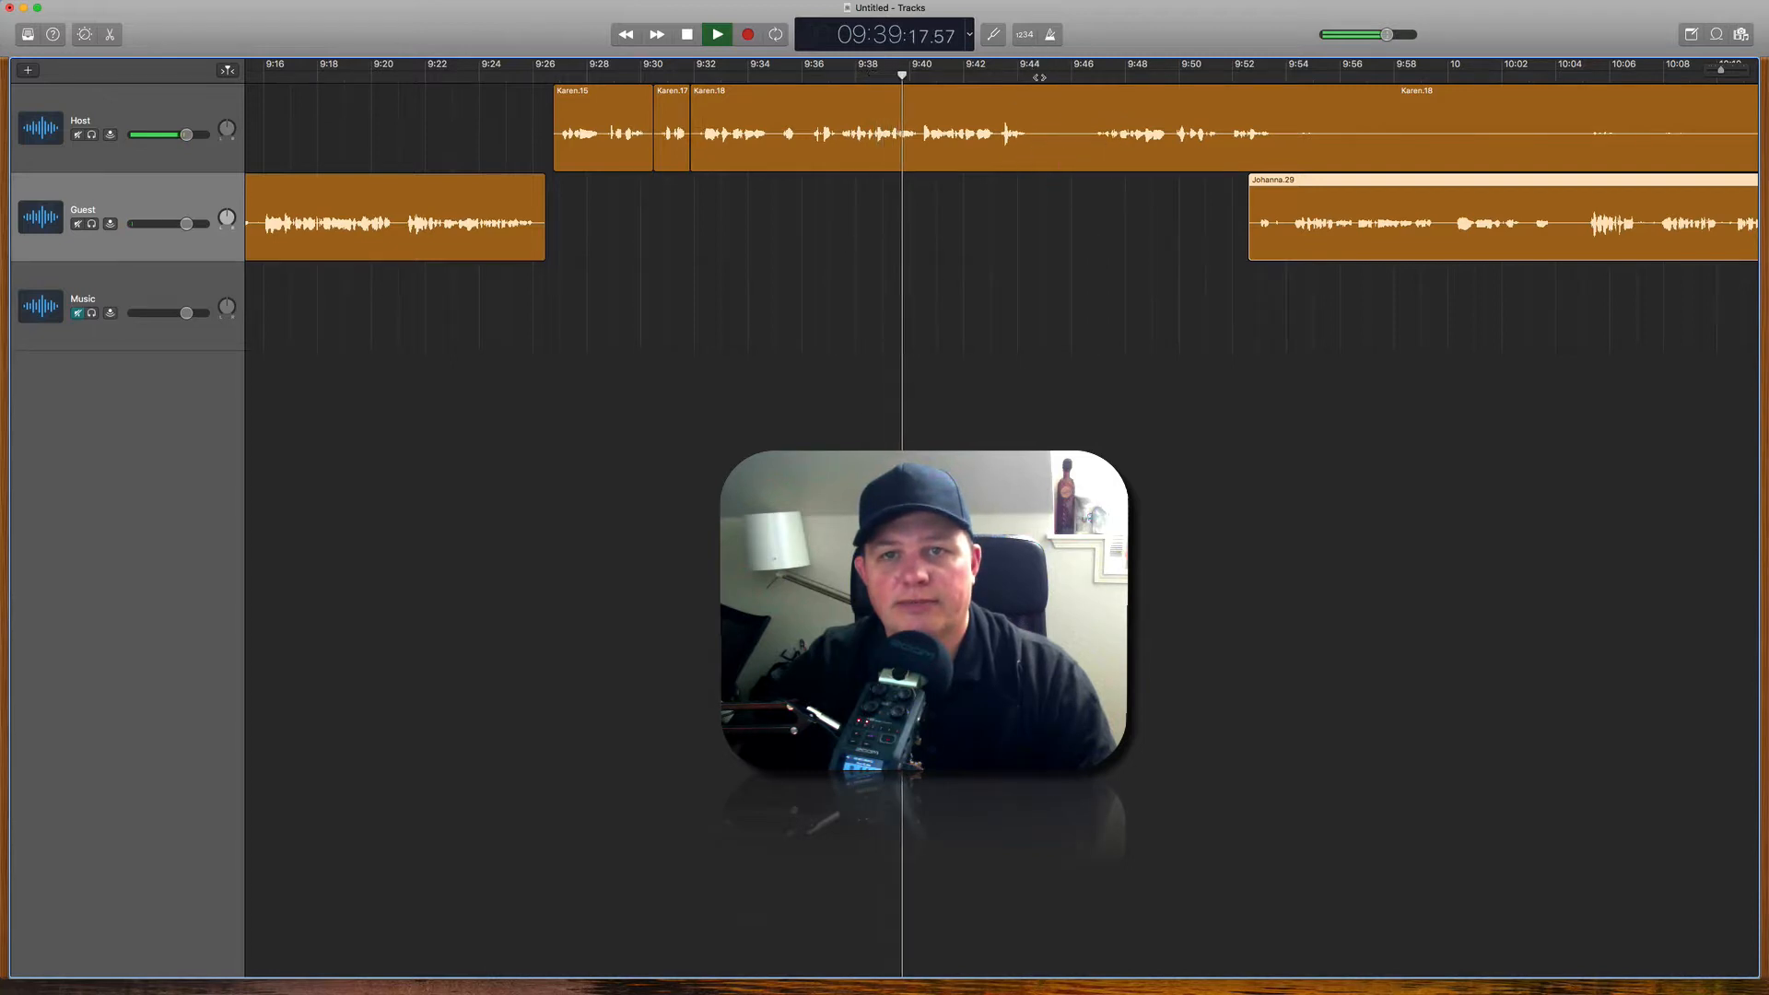
# Step: Split the host region in the pause at about 9:45 and trim the second part's start to about 9:46.5
pyautogui.click(1045, 95)
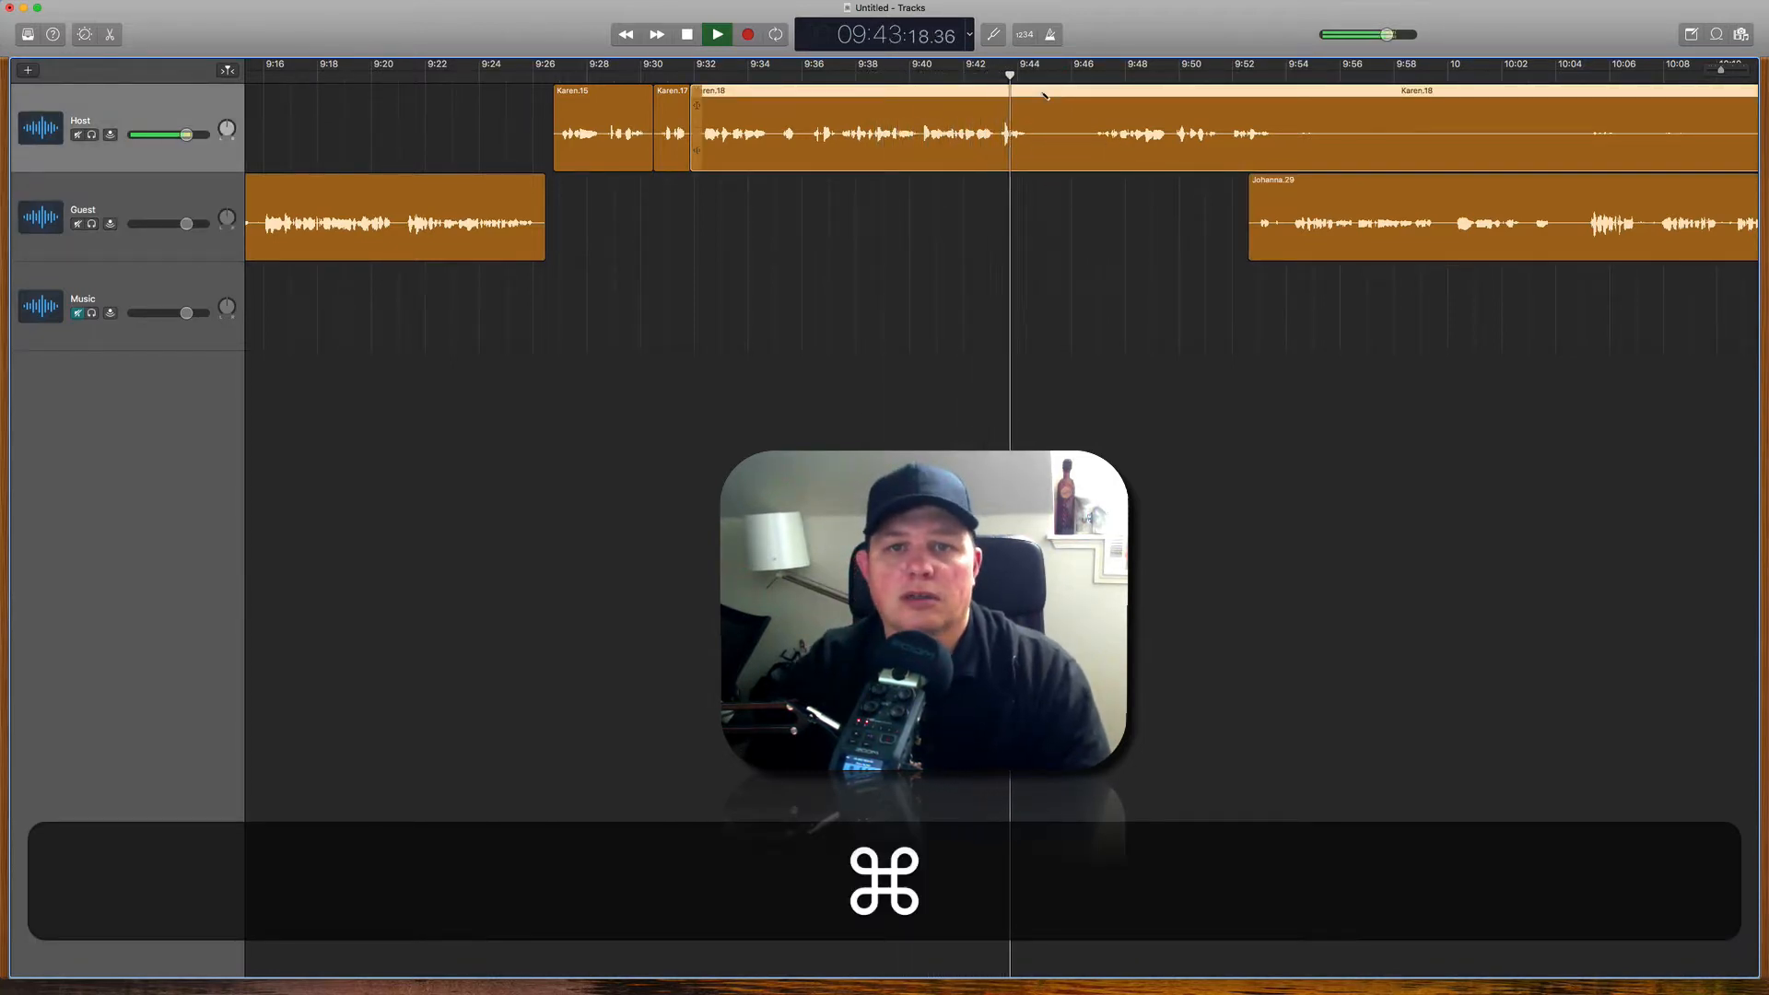
pyautogui.press('super+t')
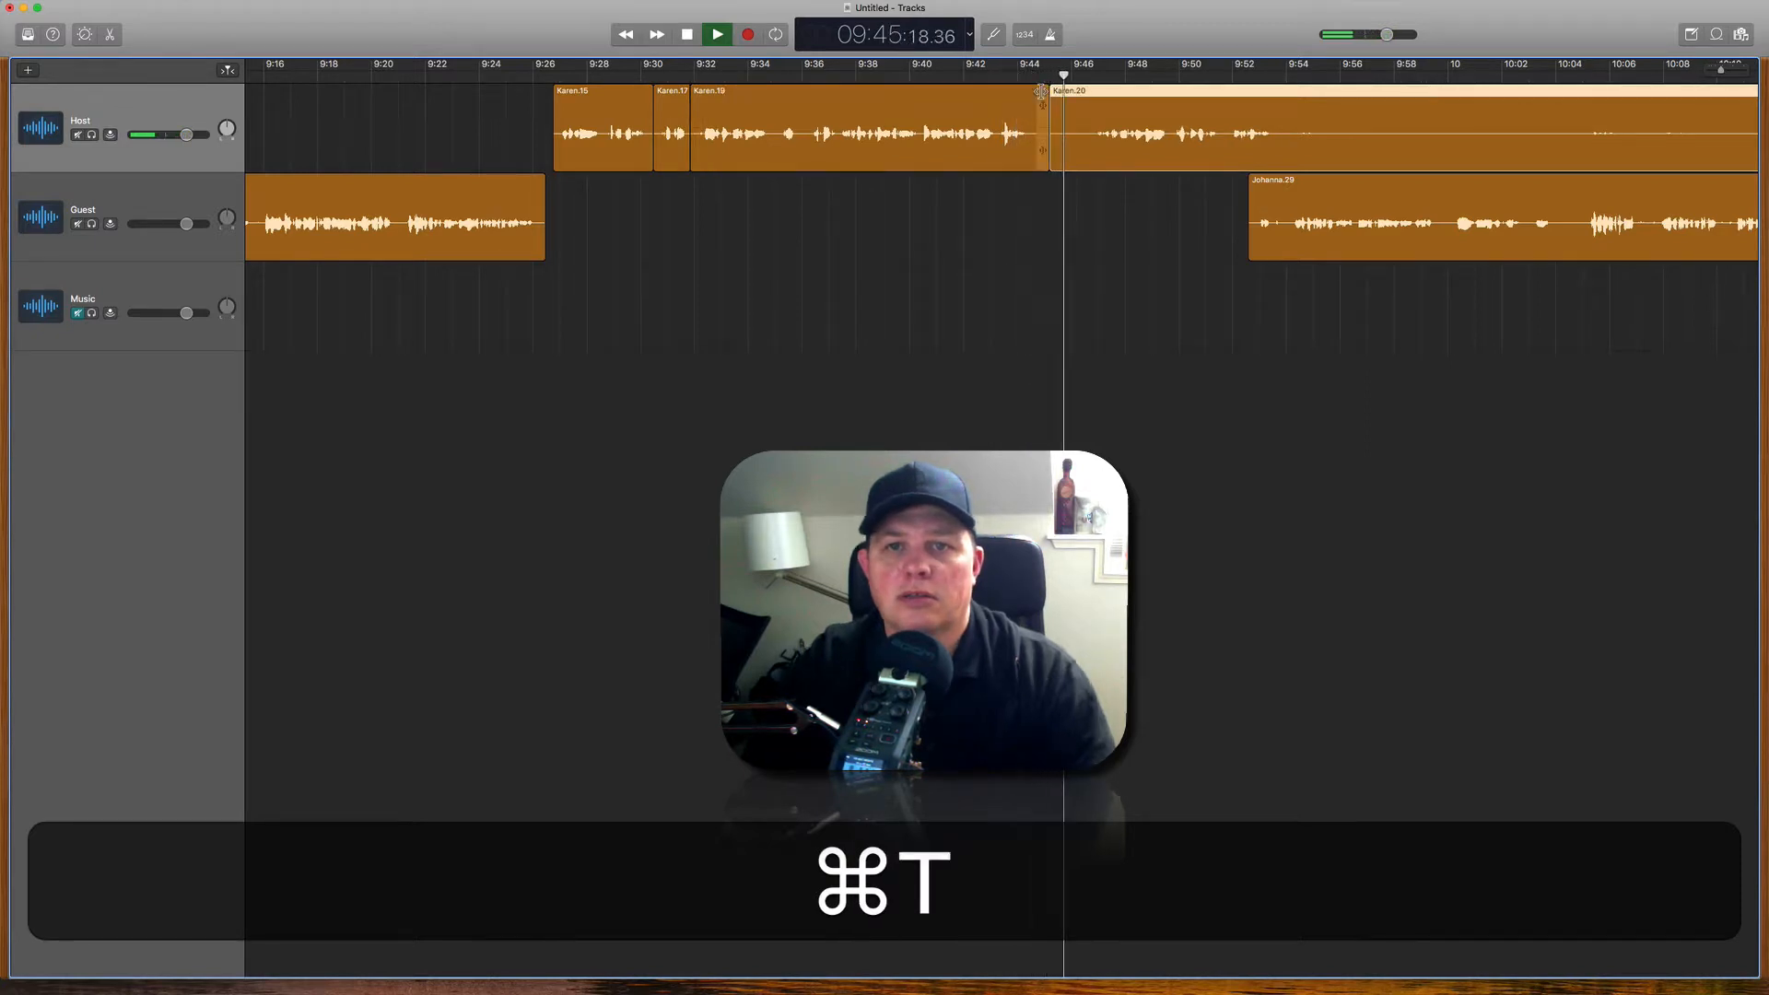
pyautogui.press('super+space')
pyautogui.moveTo(1060, 156); pyautogui.dragTo(1099, 157)
pyautogui.scroll(5, 1037, 140)
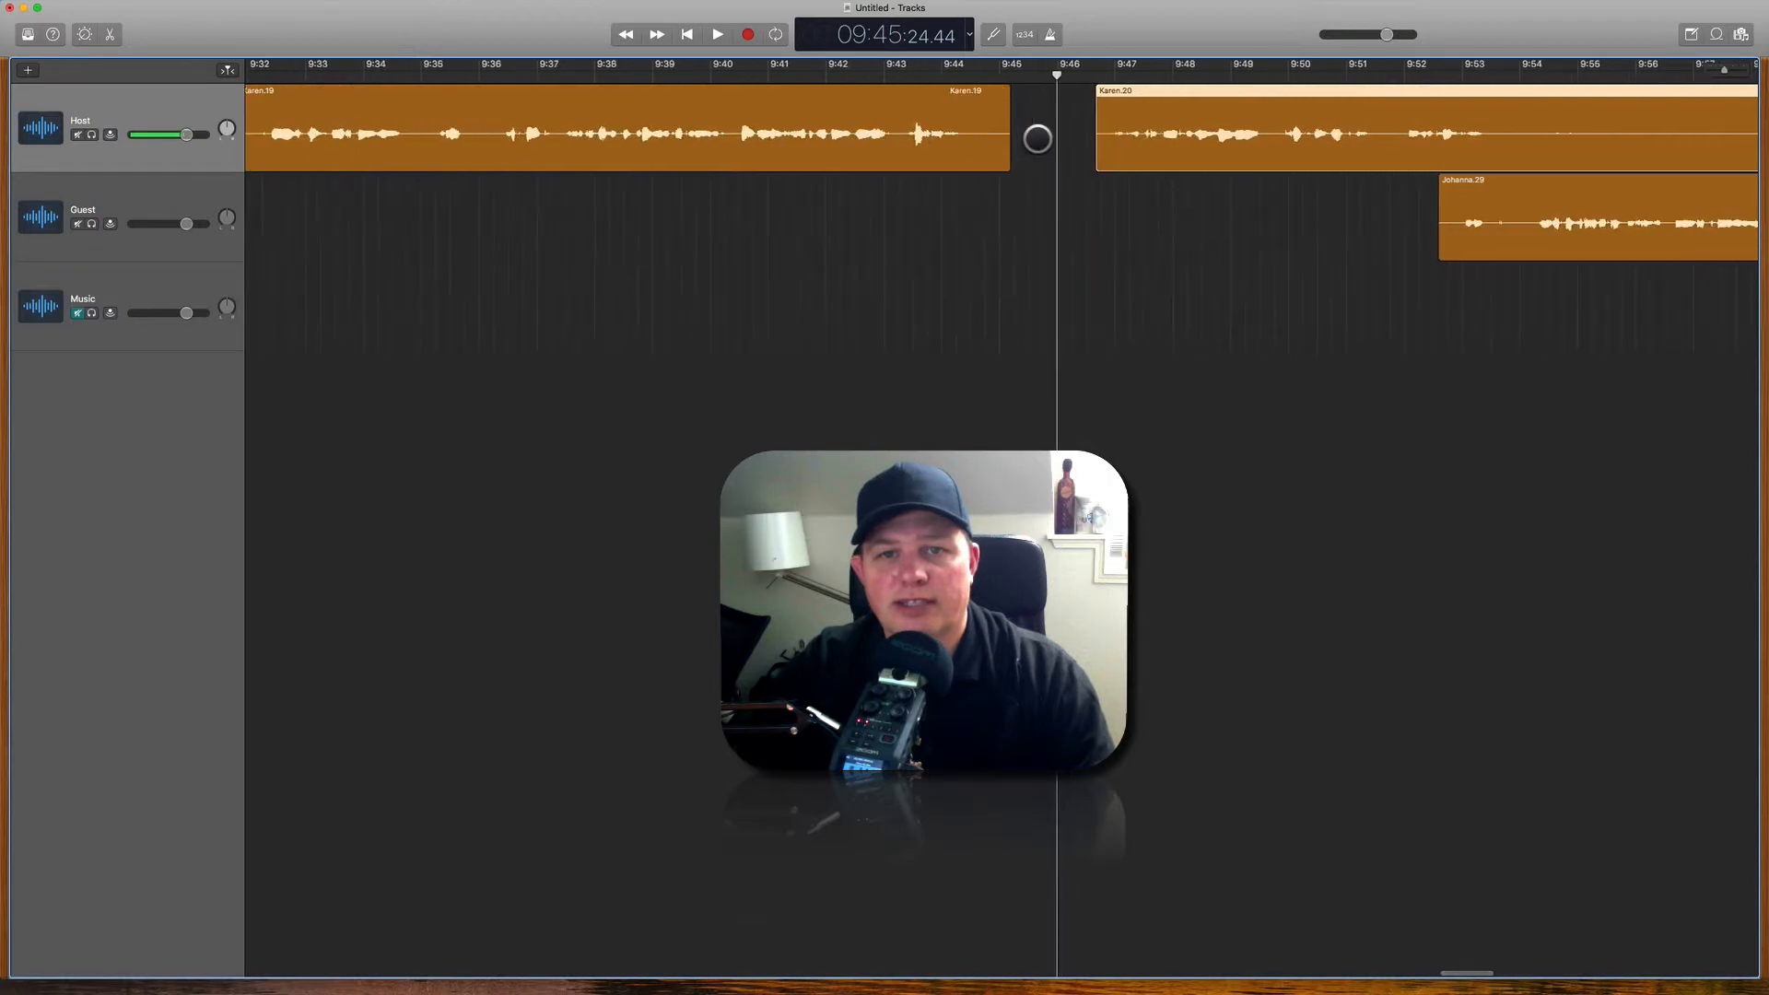
# Step: Trim the end of the host clip before the pause to about 9:44.6 and move the following host and guest regions earlier to meet it
pyautogui.click(910, 73)
pyautogui.press('space')
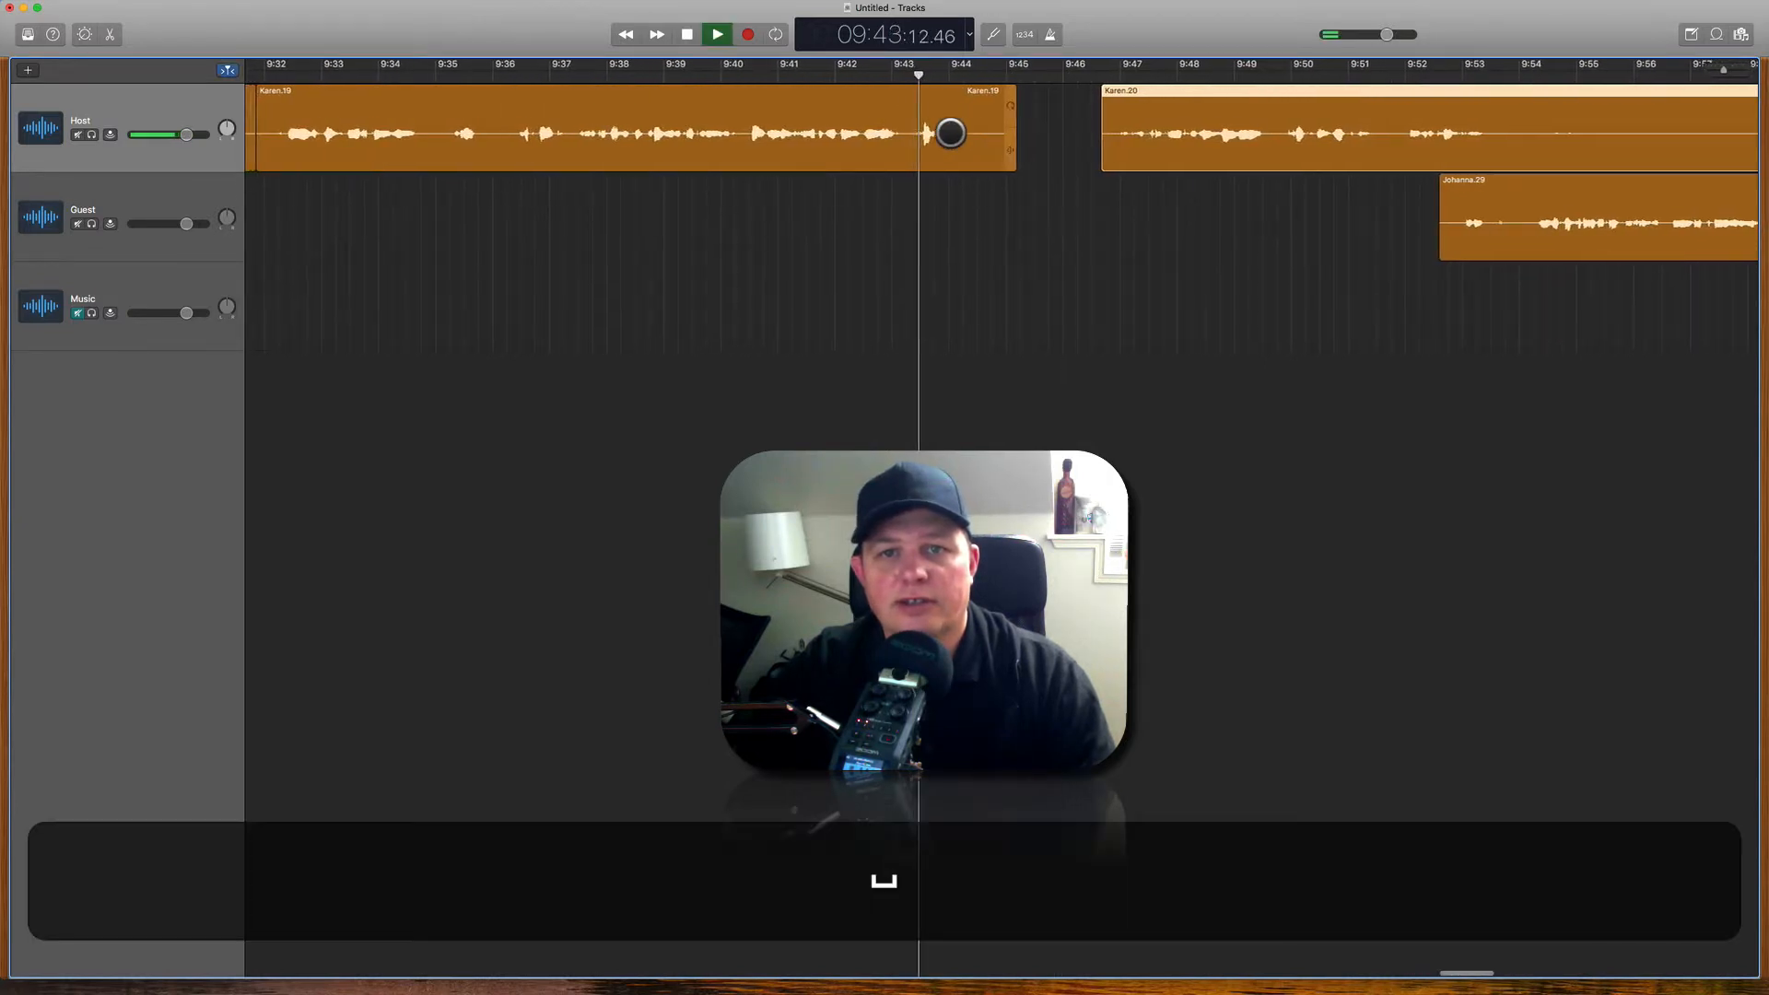
pyautogui.press('space')
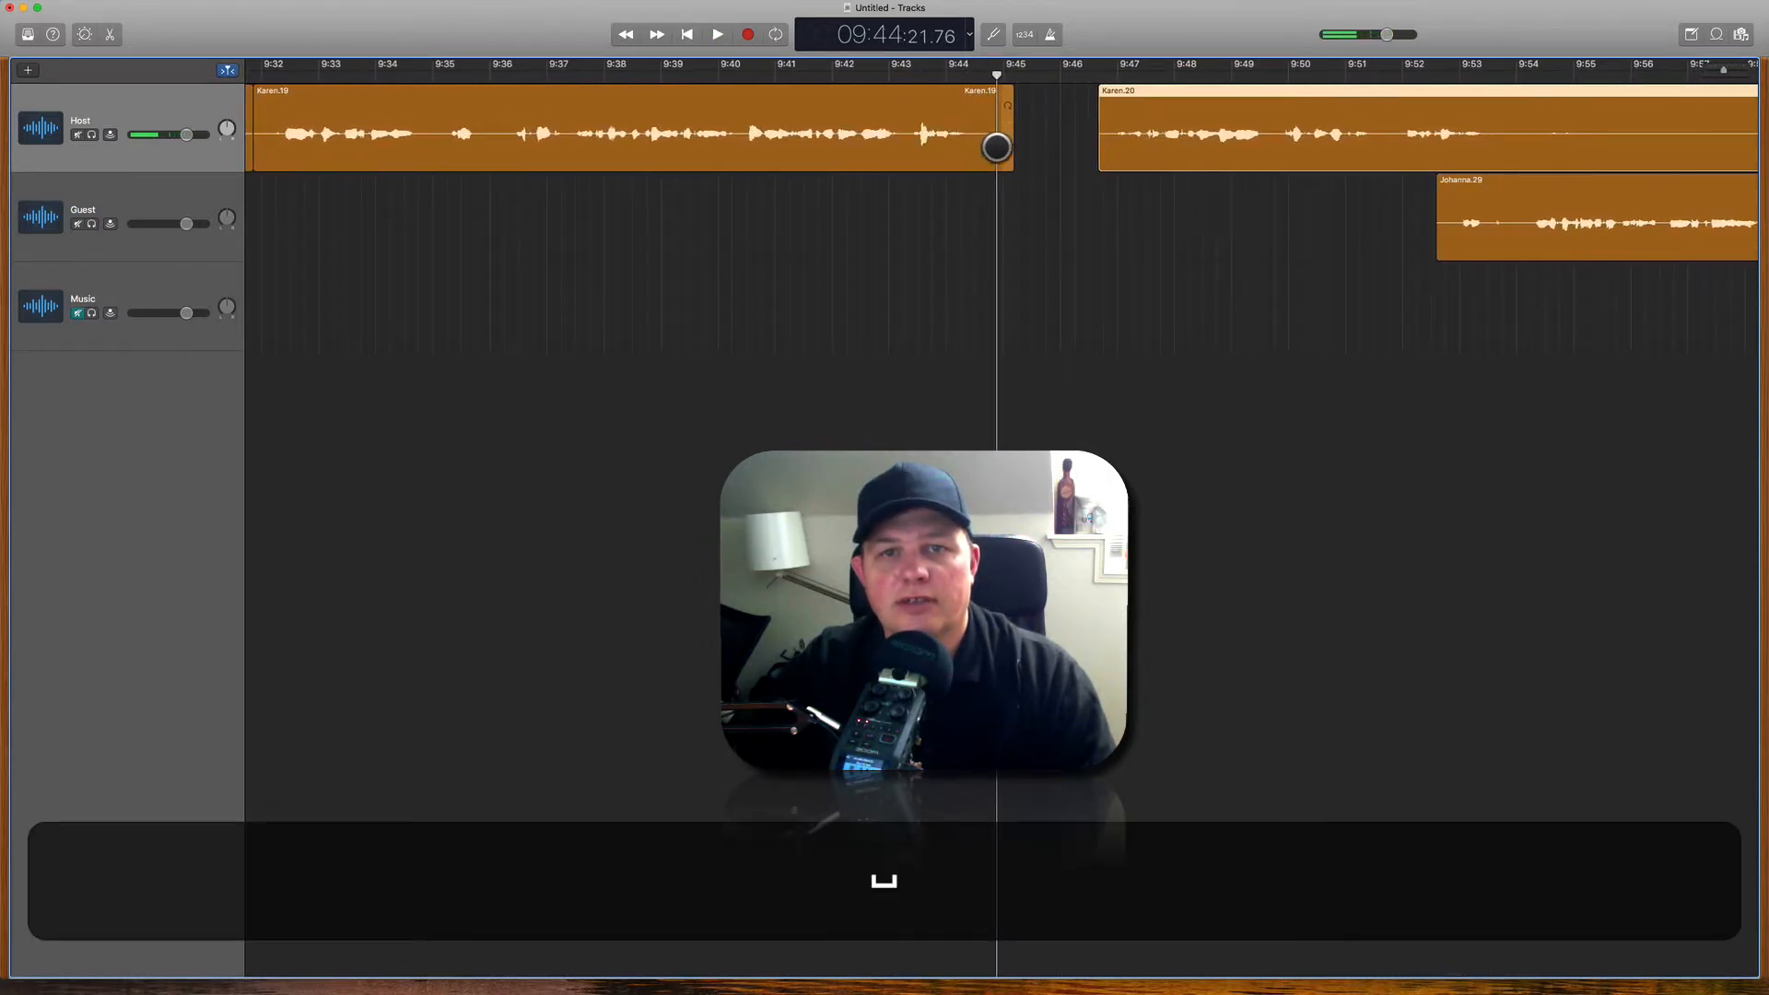
pyautogui.moveTo(996, 147); pyautogui.dragTo(1458, 218)
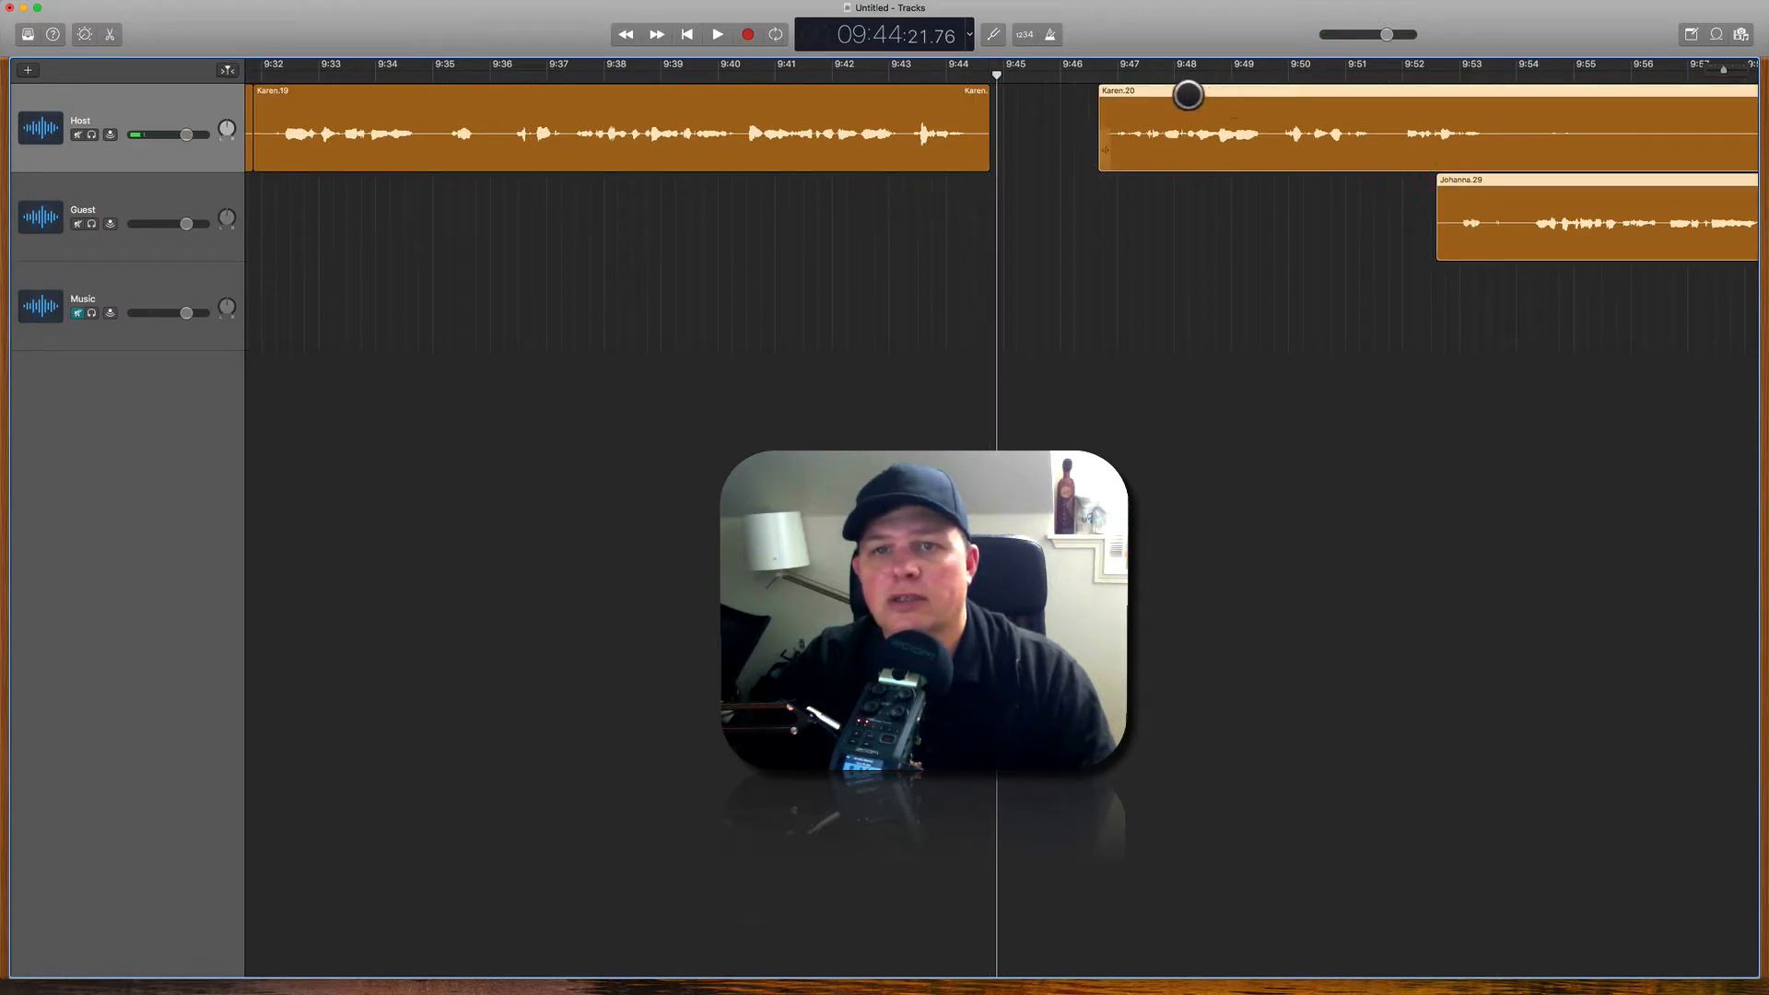
pyautogui.moveTo(1187, 95); pyautogui.dragTo(1042, 107)
# Step: Play the joined host transition, trim the first clip's end to about 9:44.2 and move the following regions earlier to close the gap
pyautogui.press('space')
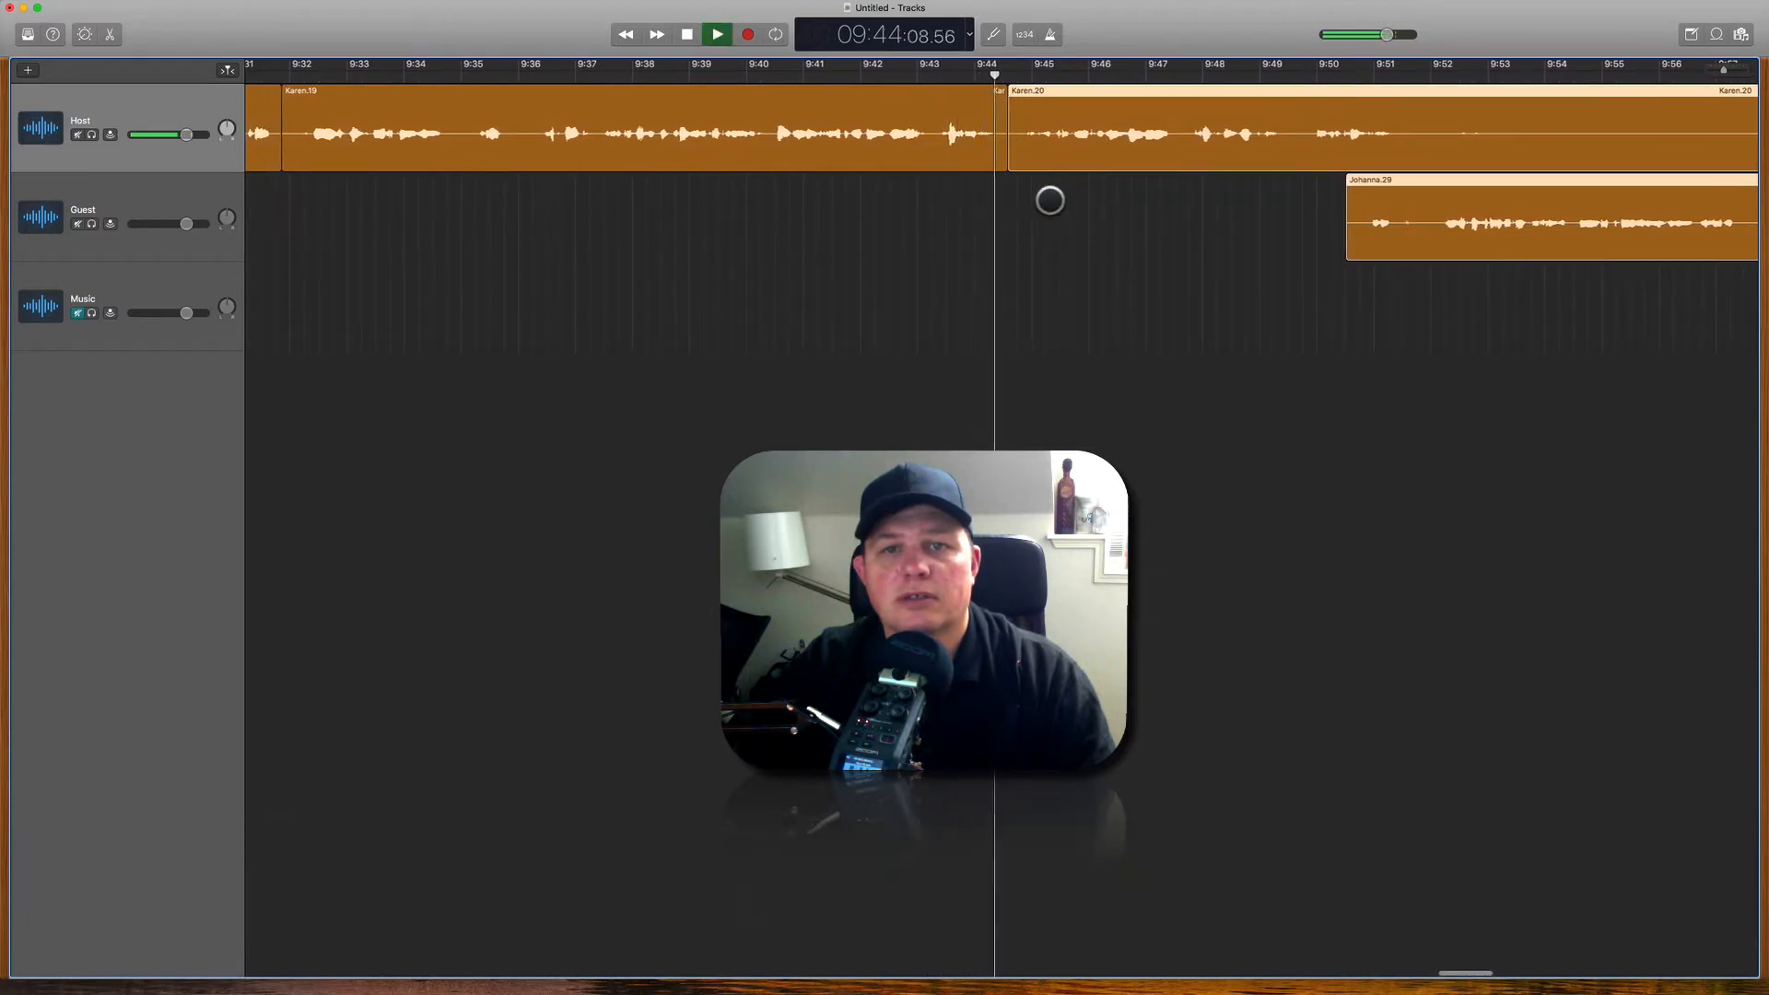
pyautogui.press('space')
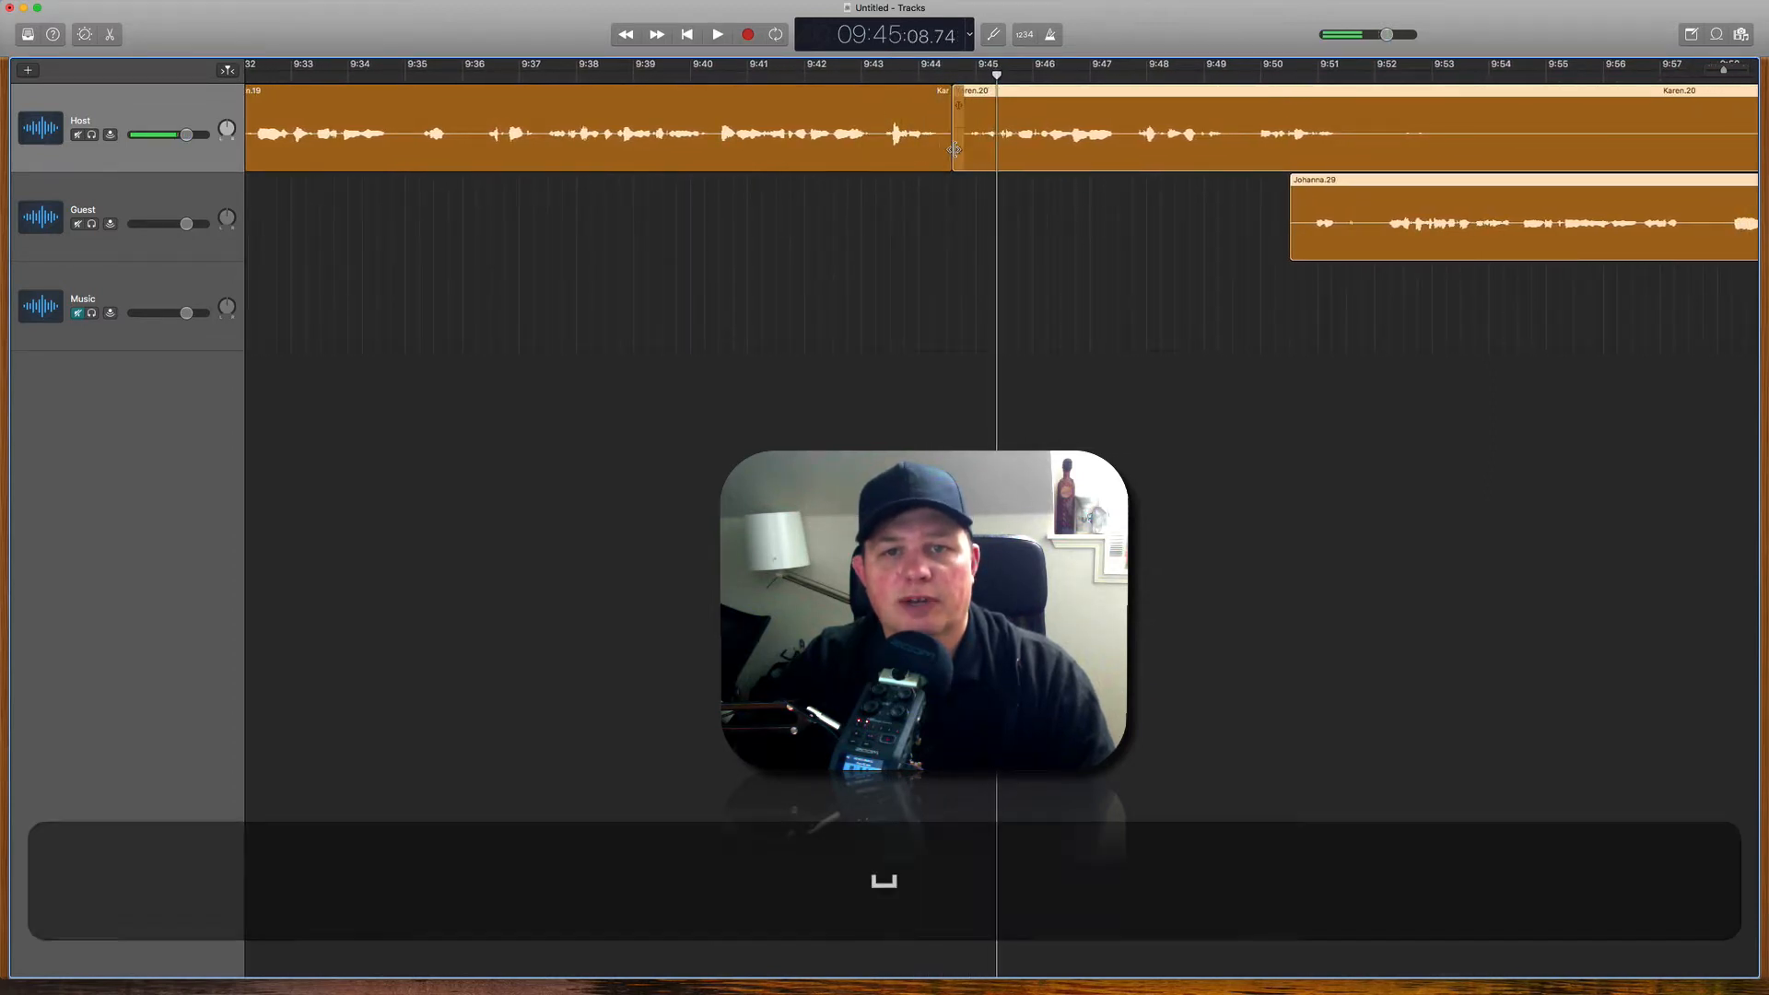
pyautogui.scroll(3, 954, 149)
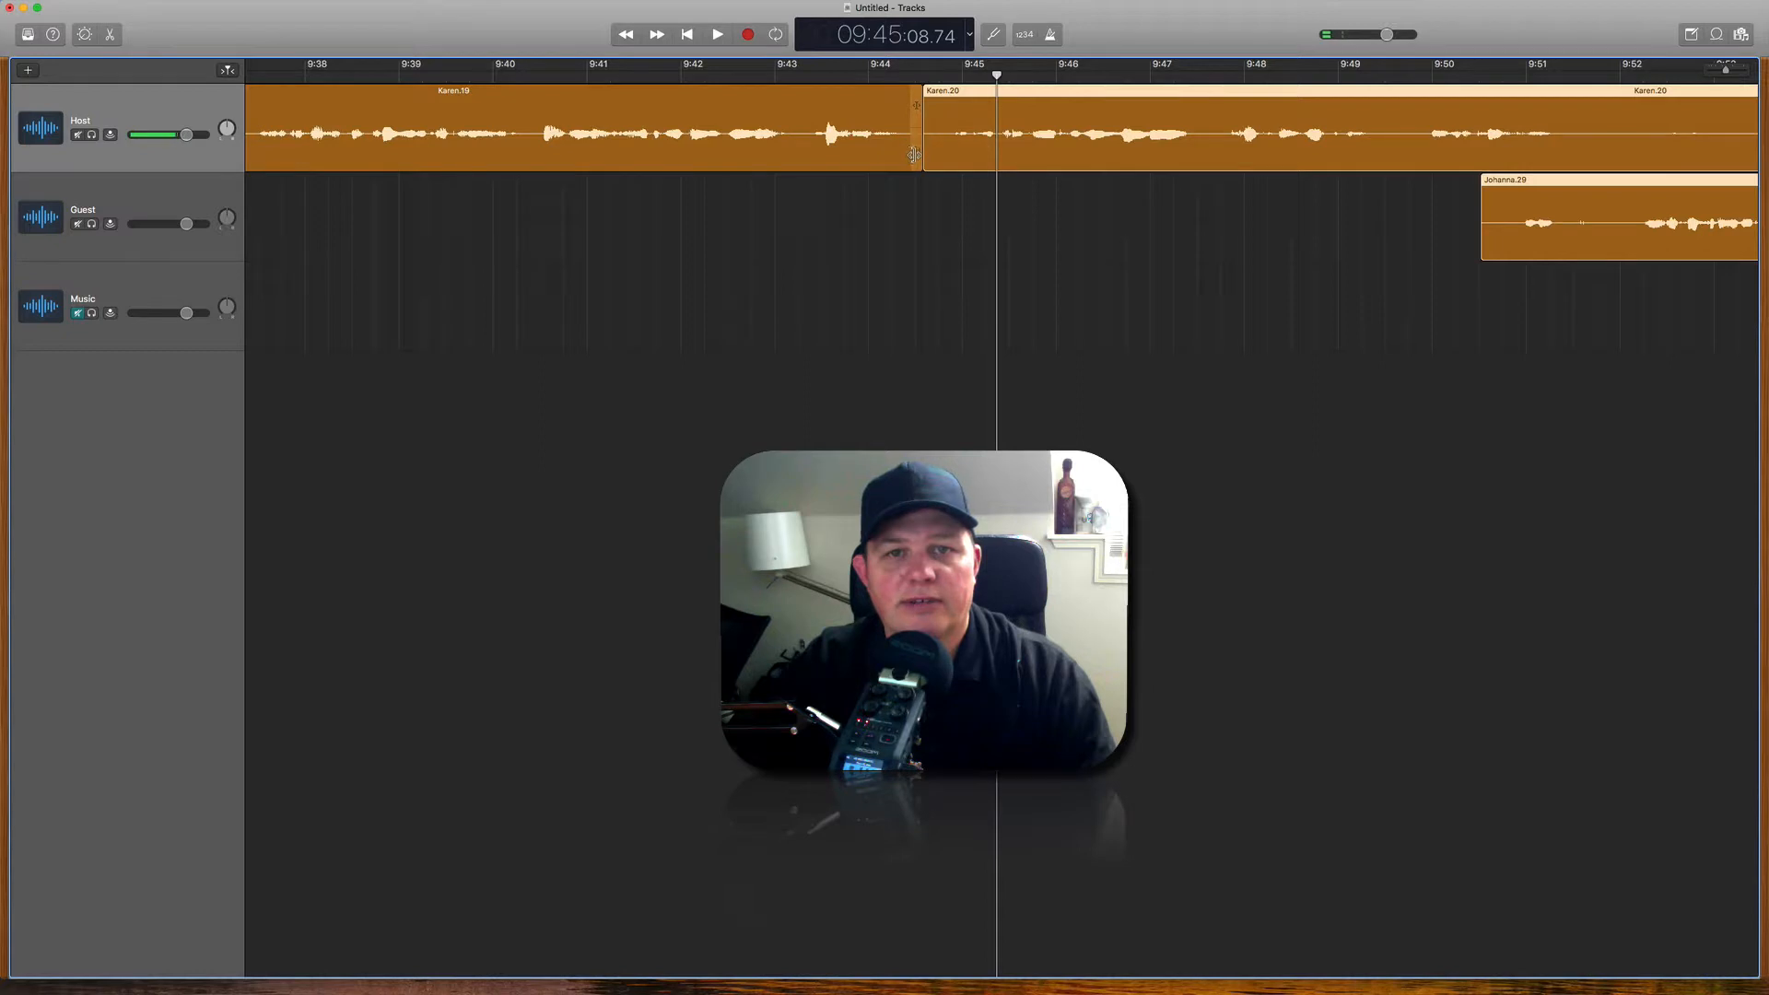
pyautogui.moveTo(914, 154); pyautogui.dragTo(894, 156)
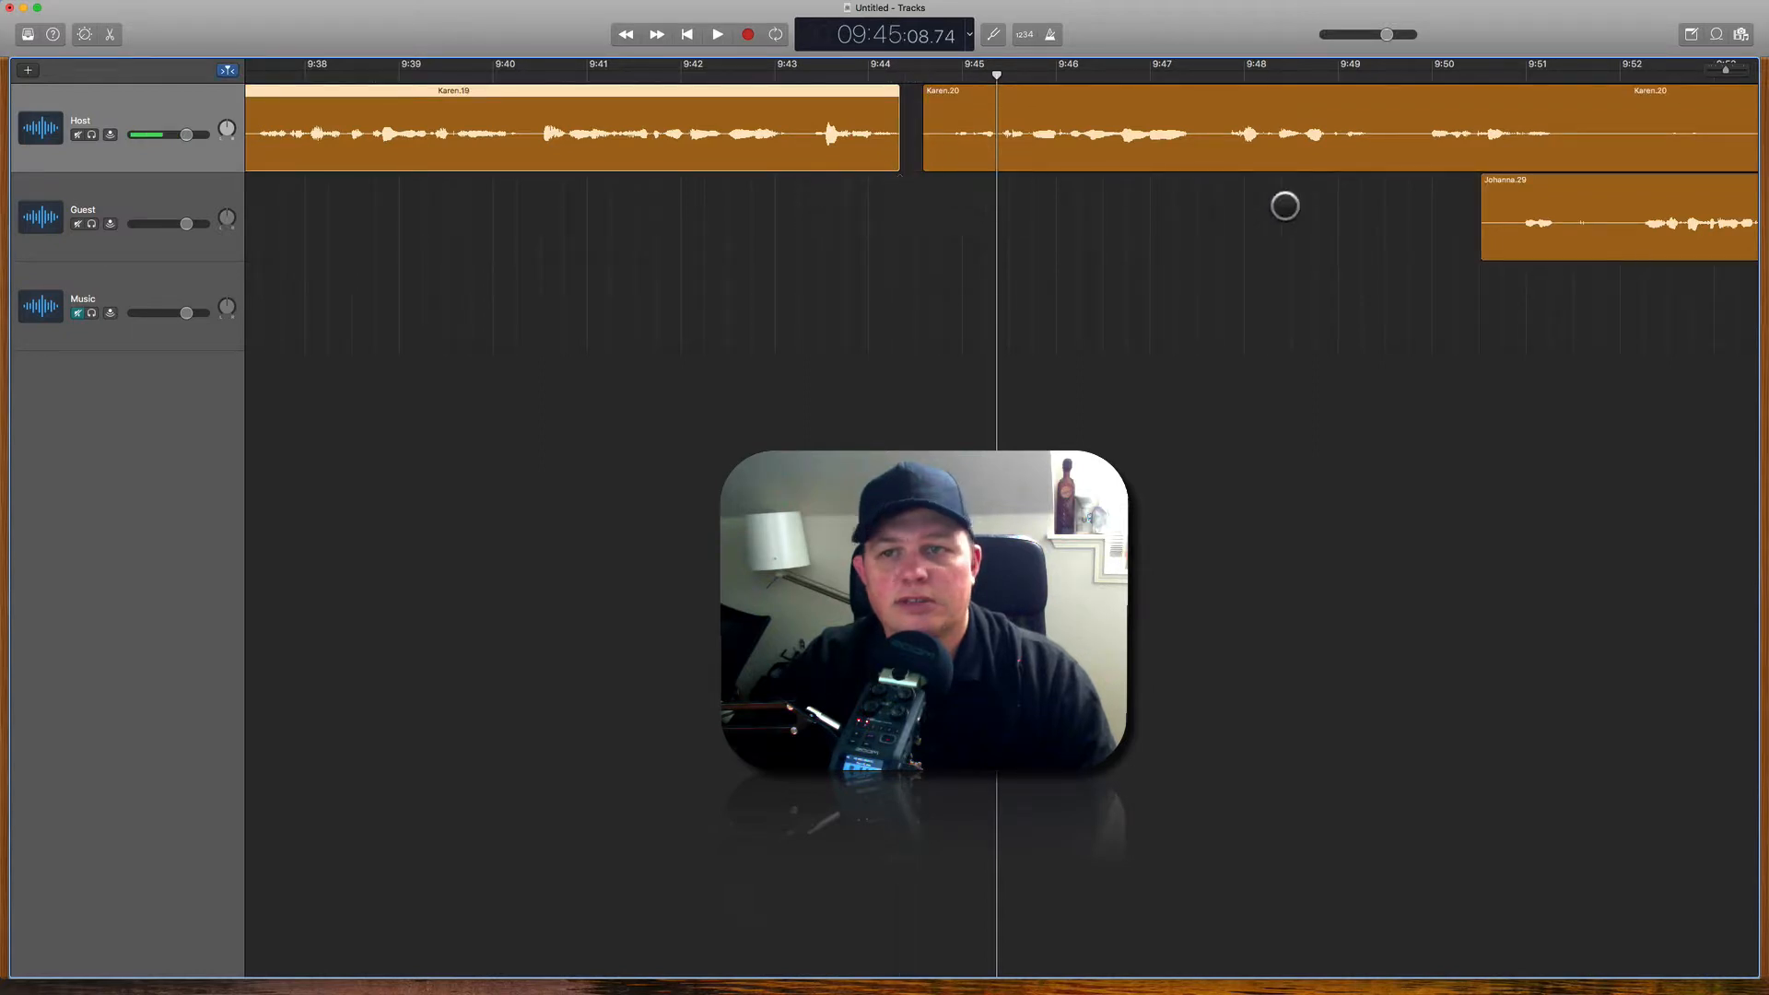
pyautogui.moveTo(1389, 214); pyautogui.dragTo(1510, 163)
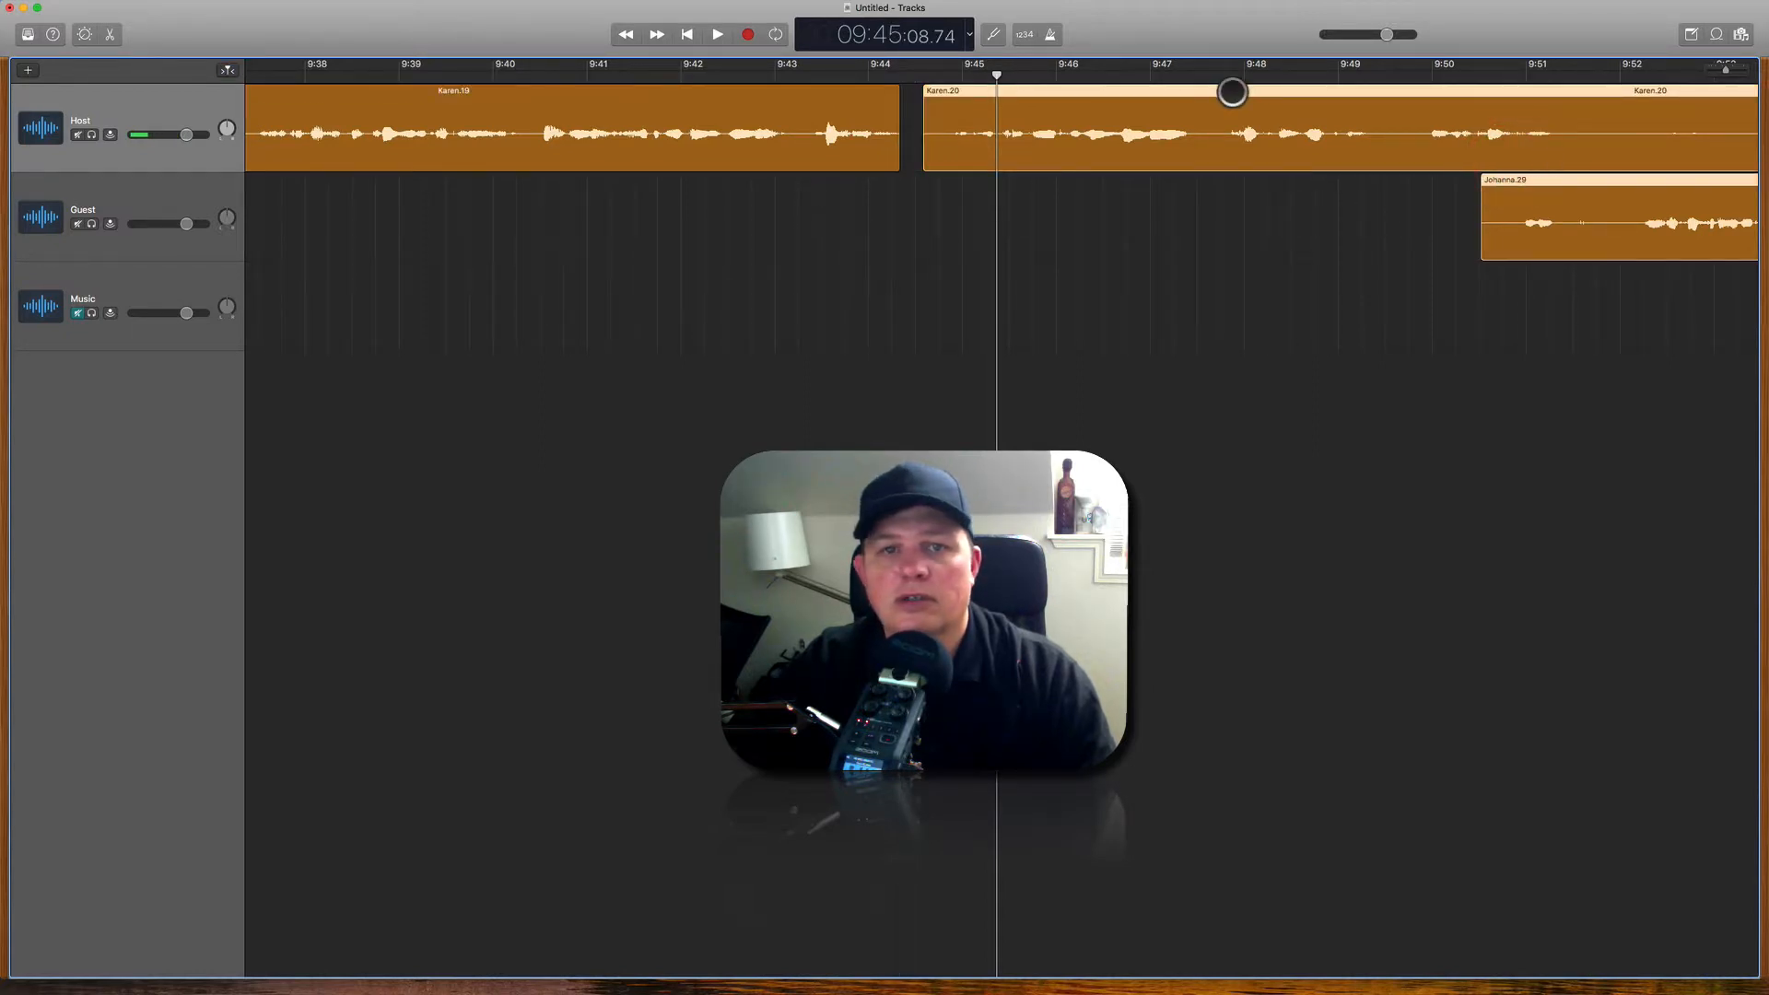
pyautogui.moveTo(1233, 92); pyautogui.dragTo(1206, 94)
# Step: Play the tightened transition from about 9:43.5 and split the host region after its speech, at about 9:51
pyautogui.click(846, 75)
pyautogui.press('space')
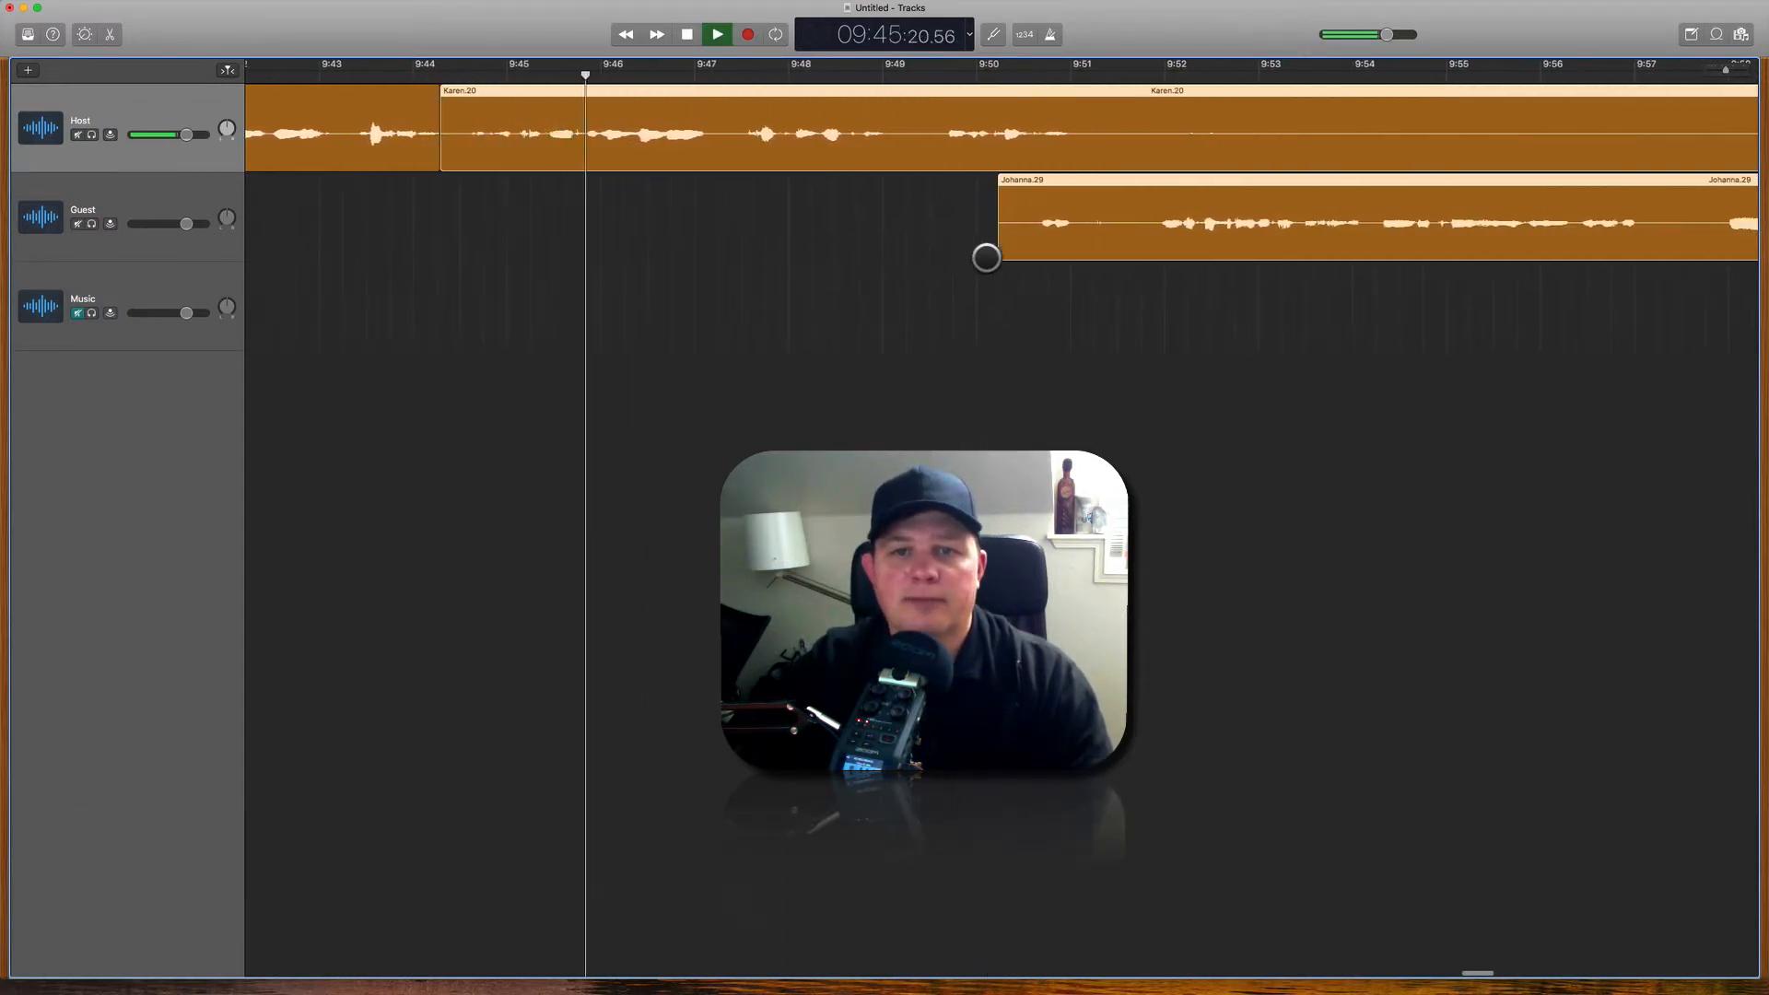
pyautogui.click(919, 203)
pyautogui.click(1080, 109)
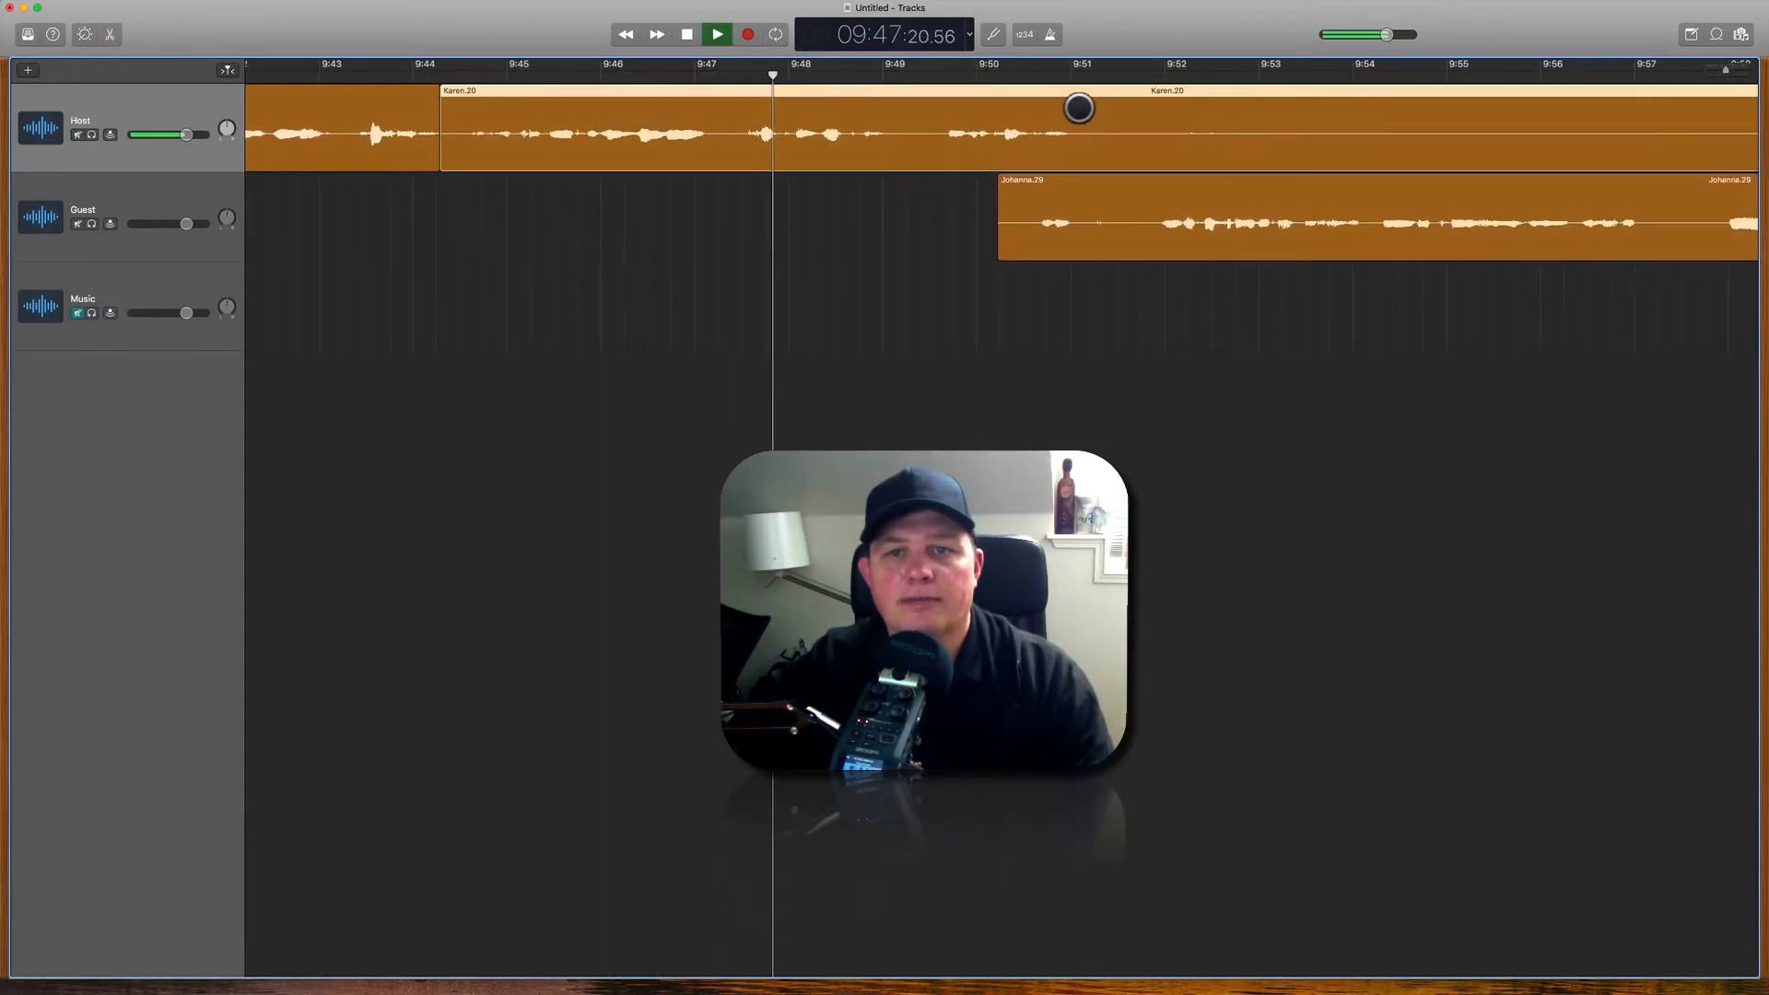
pyautogui.scroll(-5, 1083, 110)
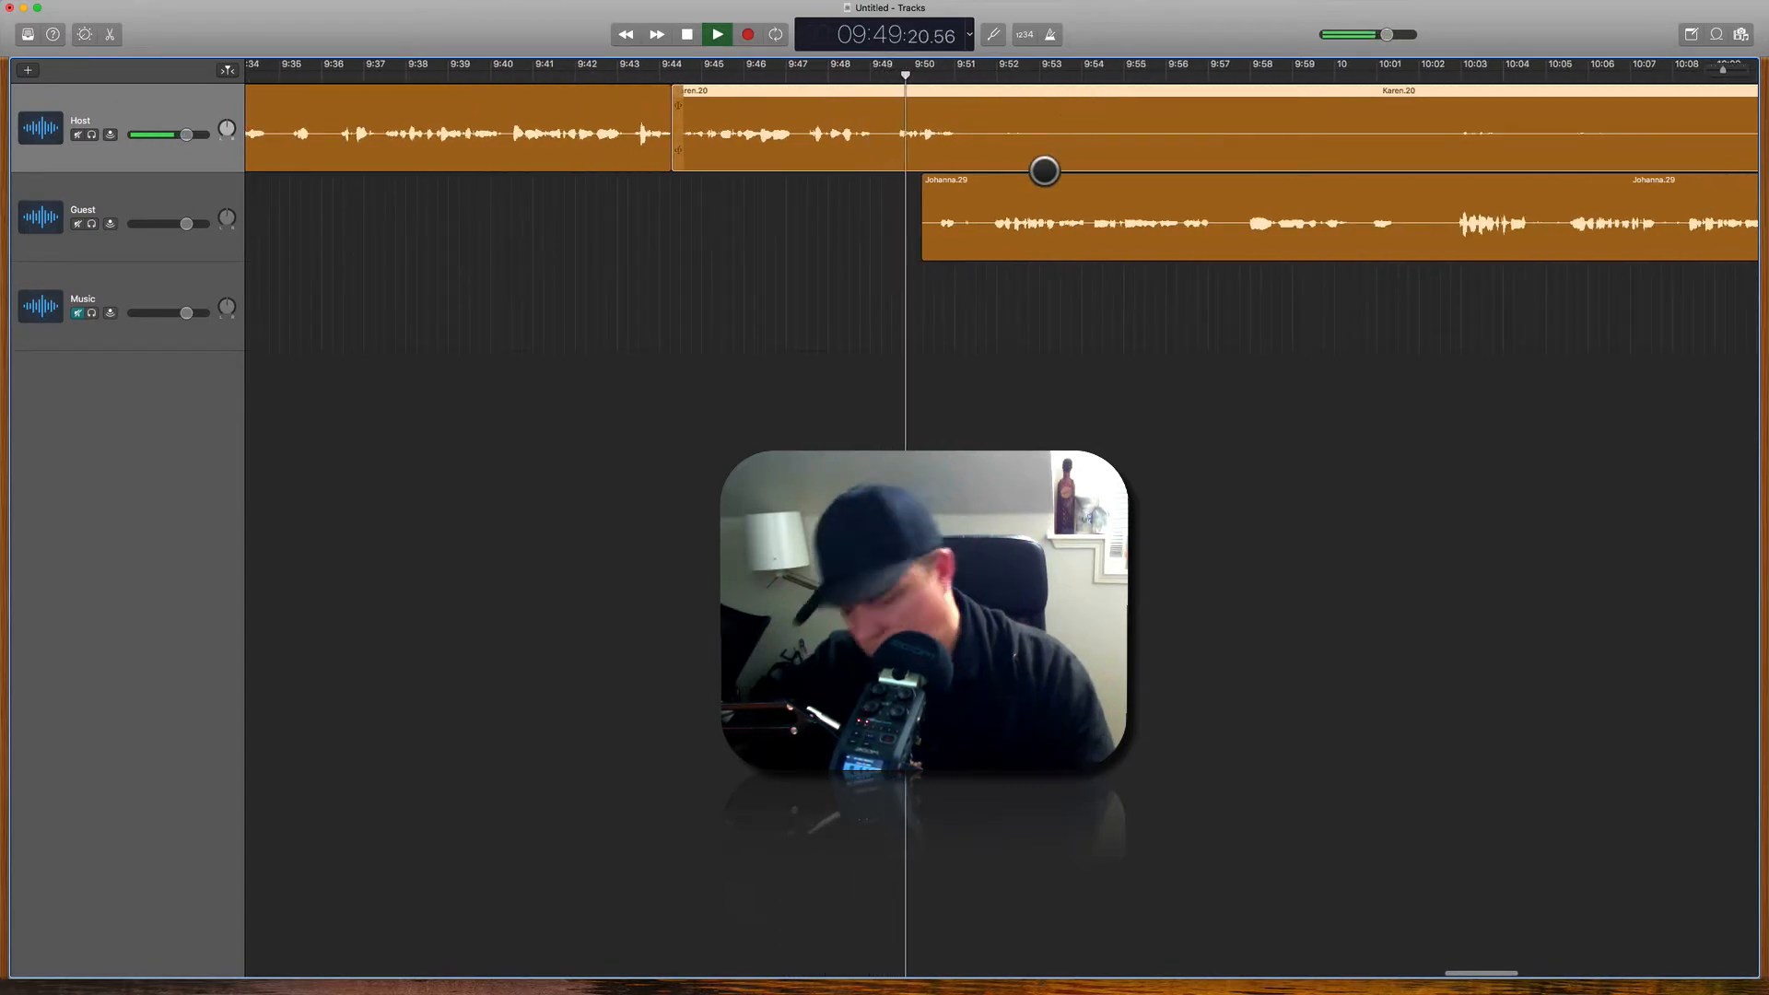
pyautogui.press('super+t')
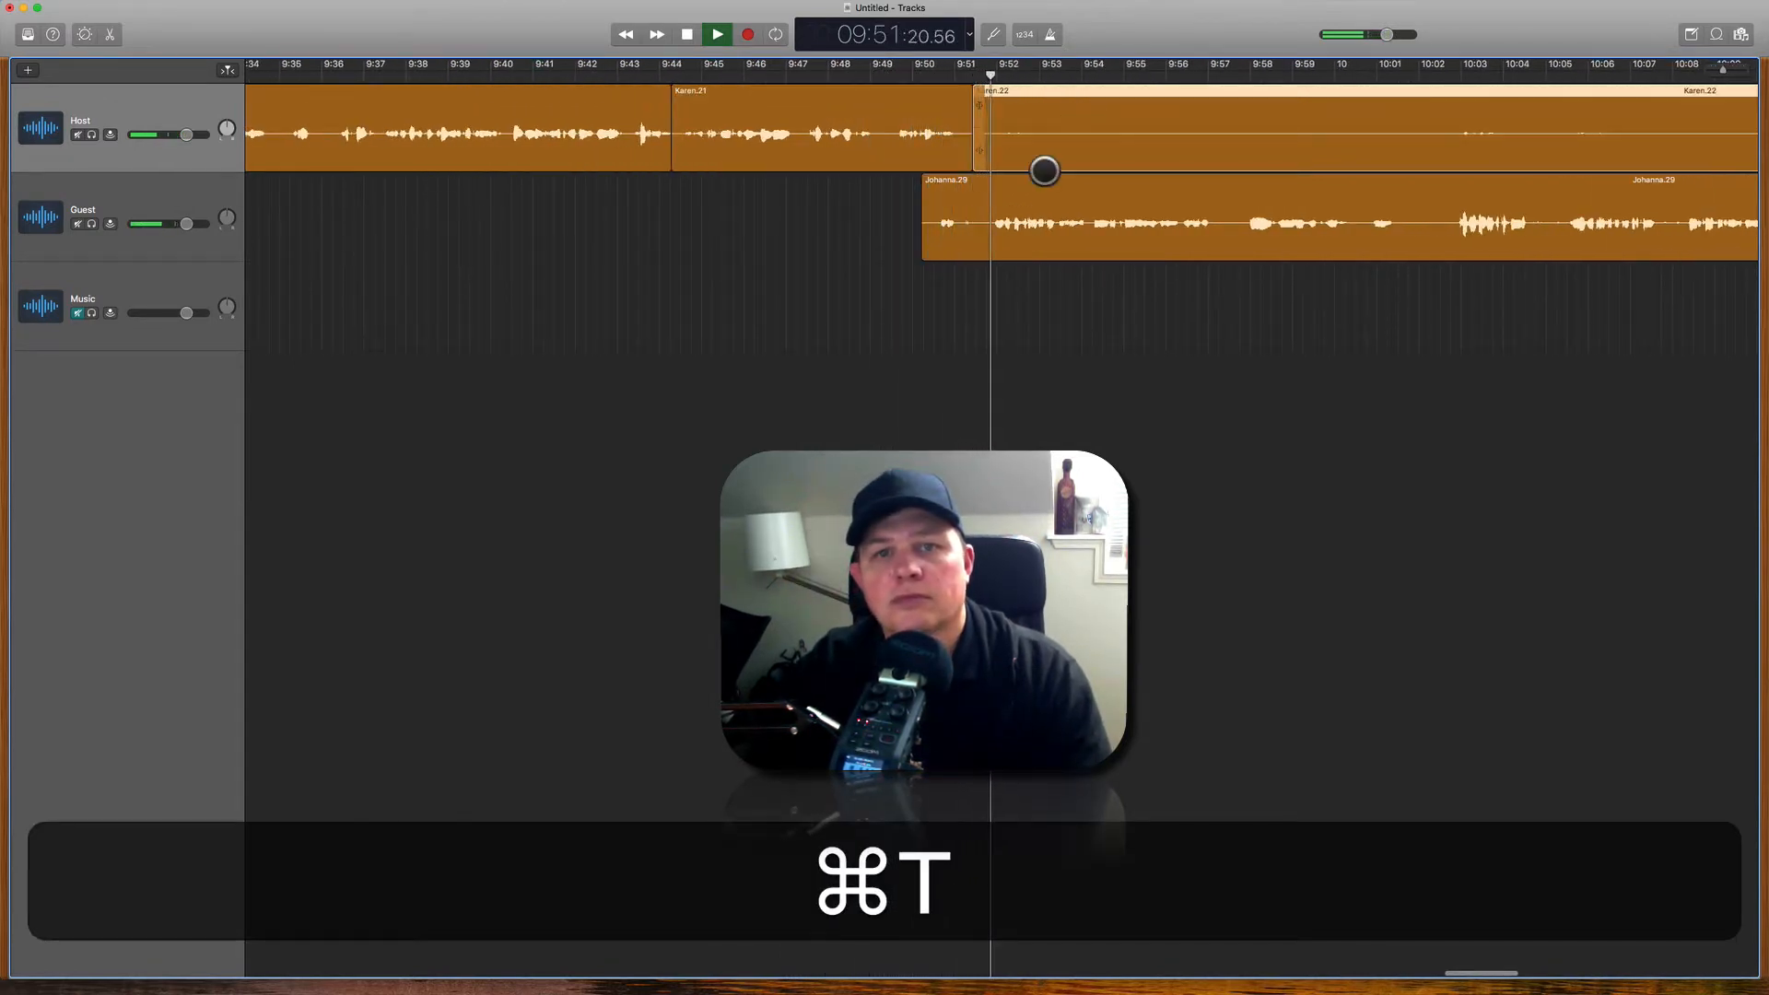
# Step: Trim the starts of the guest region and the next host region, and move both earlier so the guest follows the preceding host clip directly
pyautogui.moveTo(925, 242); pyautogui.dragTo(989, 242)
pyautogui.moveTo(1041, 158)
pyautogui.mouseDown()
pyautogui.moveTo(1137, 157)
pyautogui.moveTo(1130, 182)
pyautogui.moveTo(1169, 195)
pyautogui.moveTo(1062, 182)
pyautogui.mouseUp()
pyautogui.press('space')
pyautogui.click(934, 75)
pyautogui.press('space')
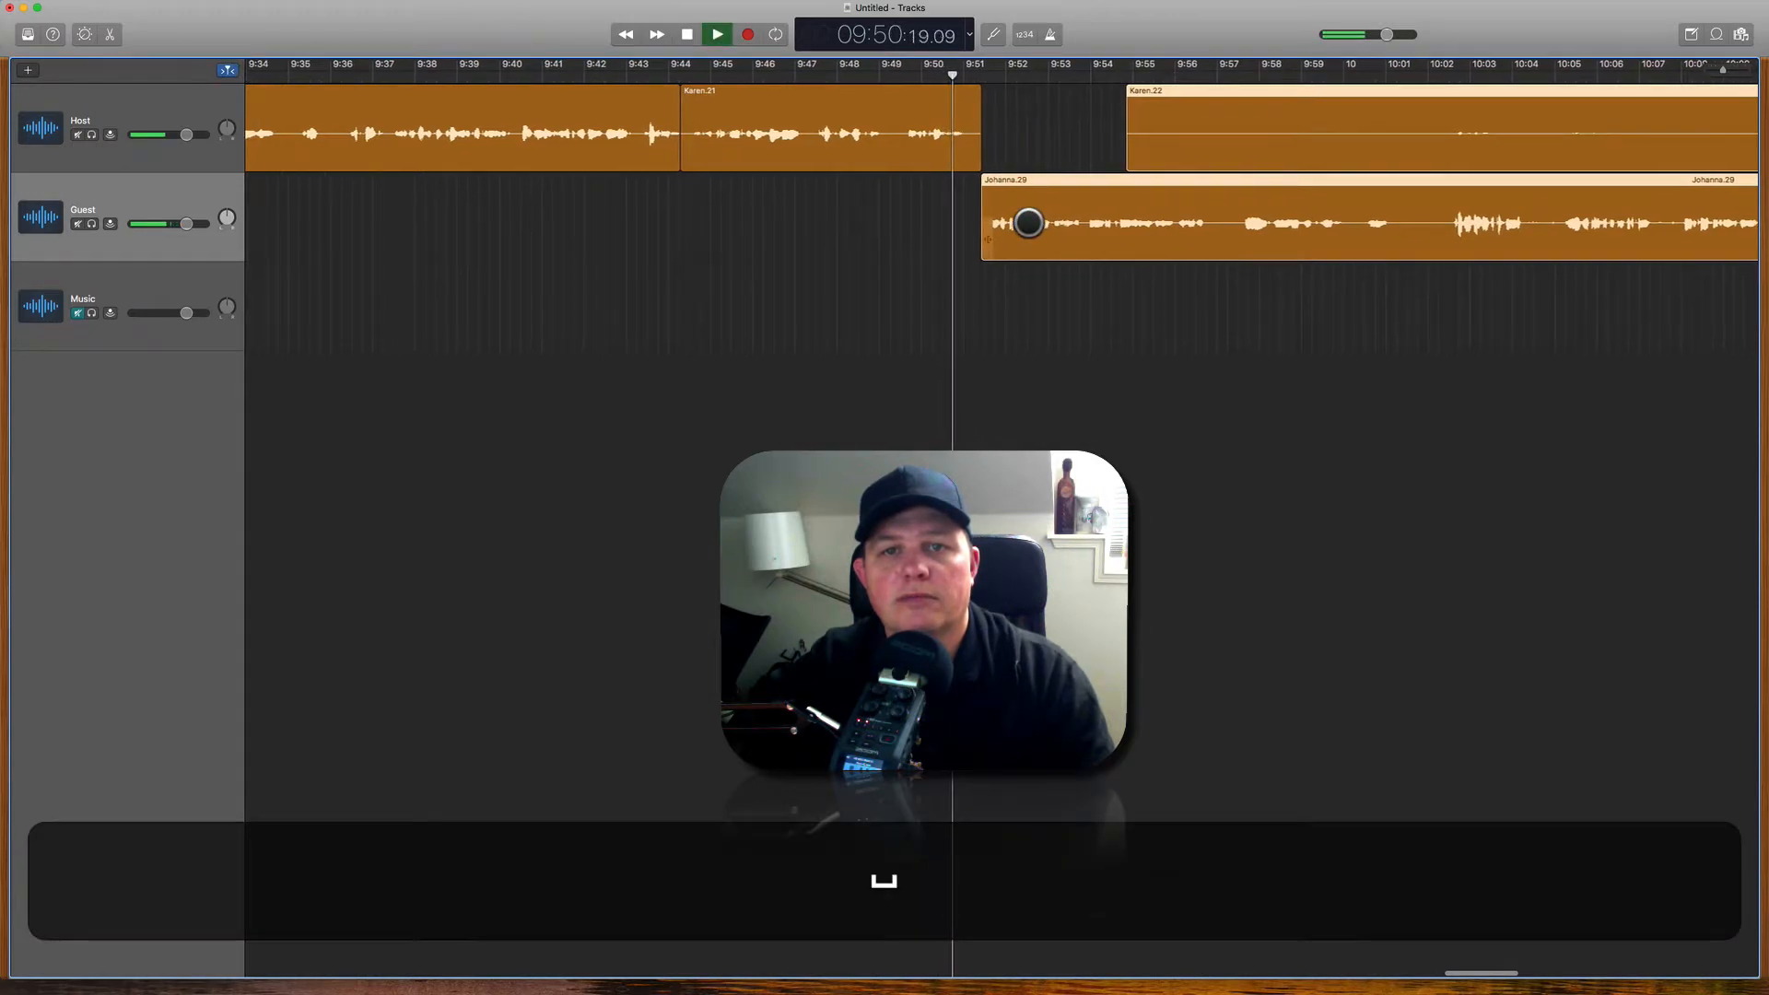
# Step: Trim the silent start of the host region overlapping the guest's speech to about 10:15
pyautogui.hscroll(5, 1035, 225)
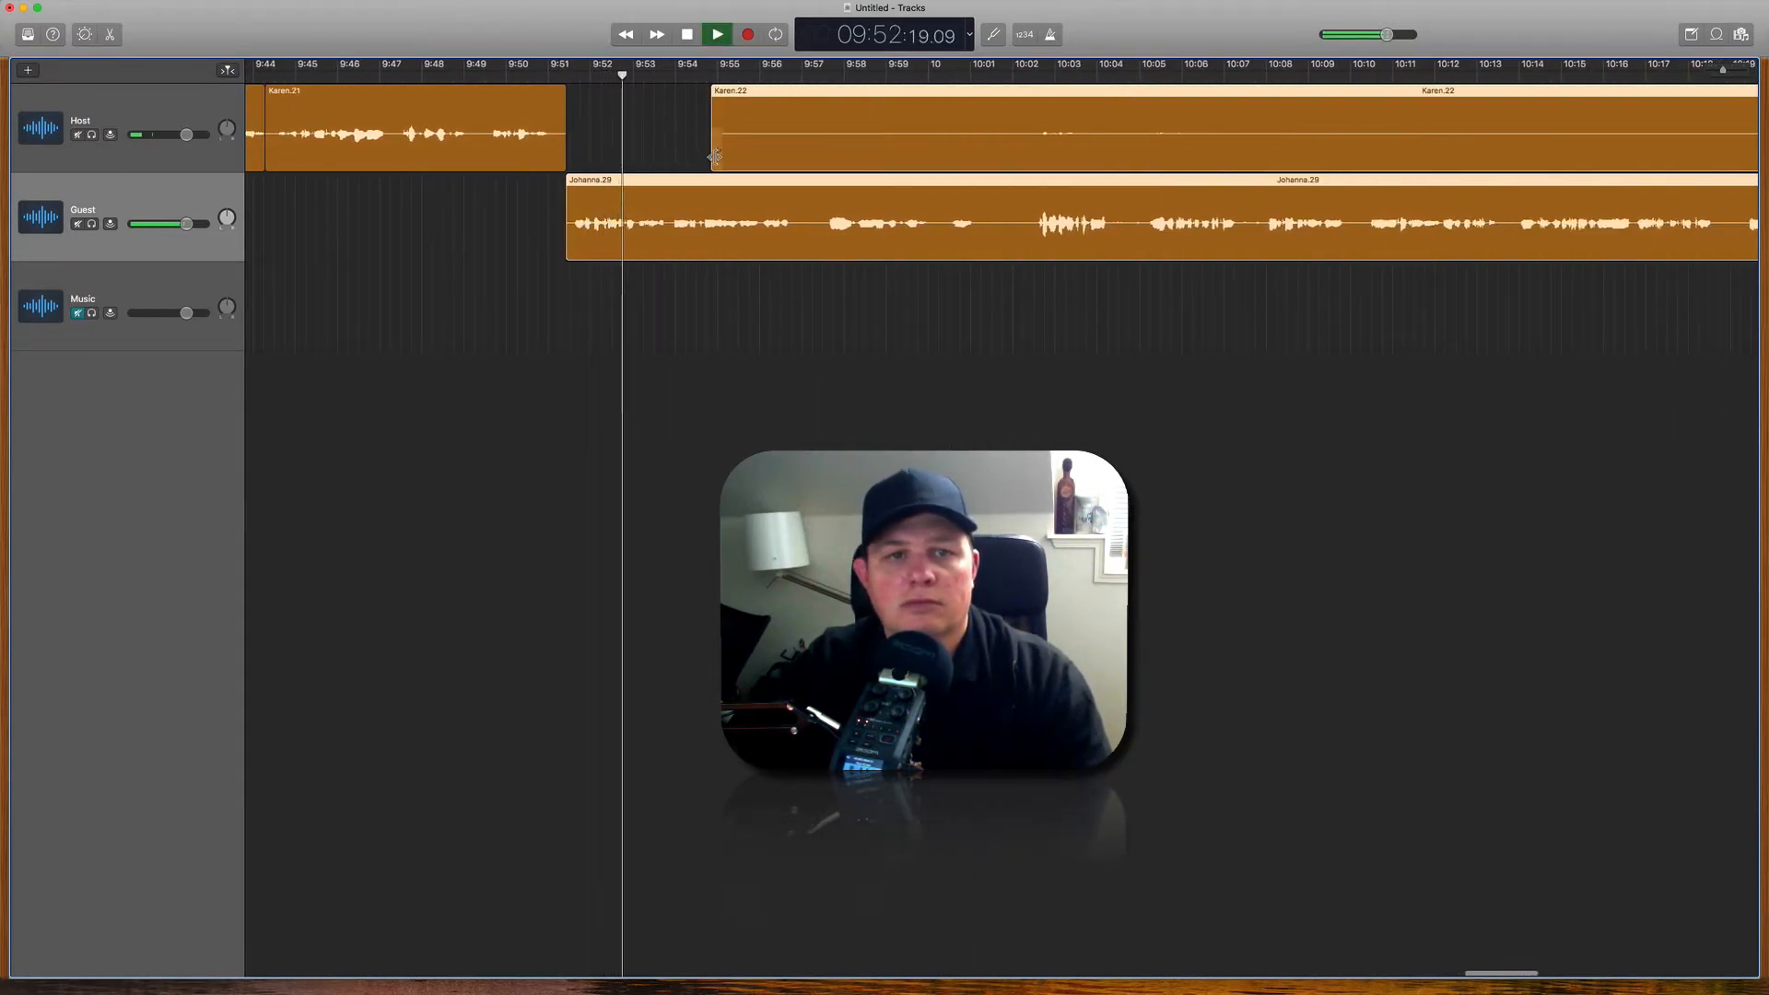
pyautogui.moveTo(694, 179); pyautogui.dragTo(1564, 157)
pyautogui.click(616, 149)
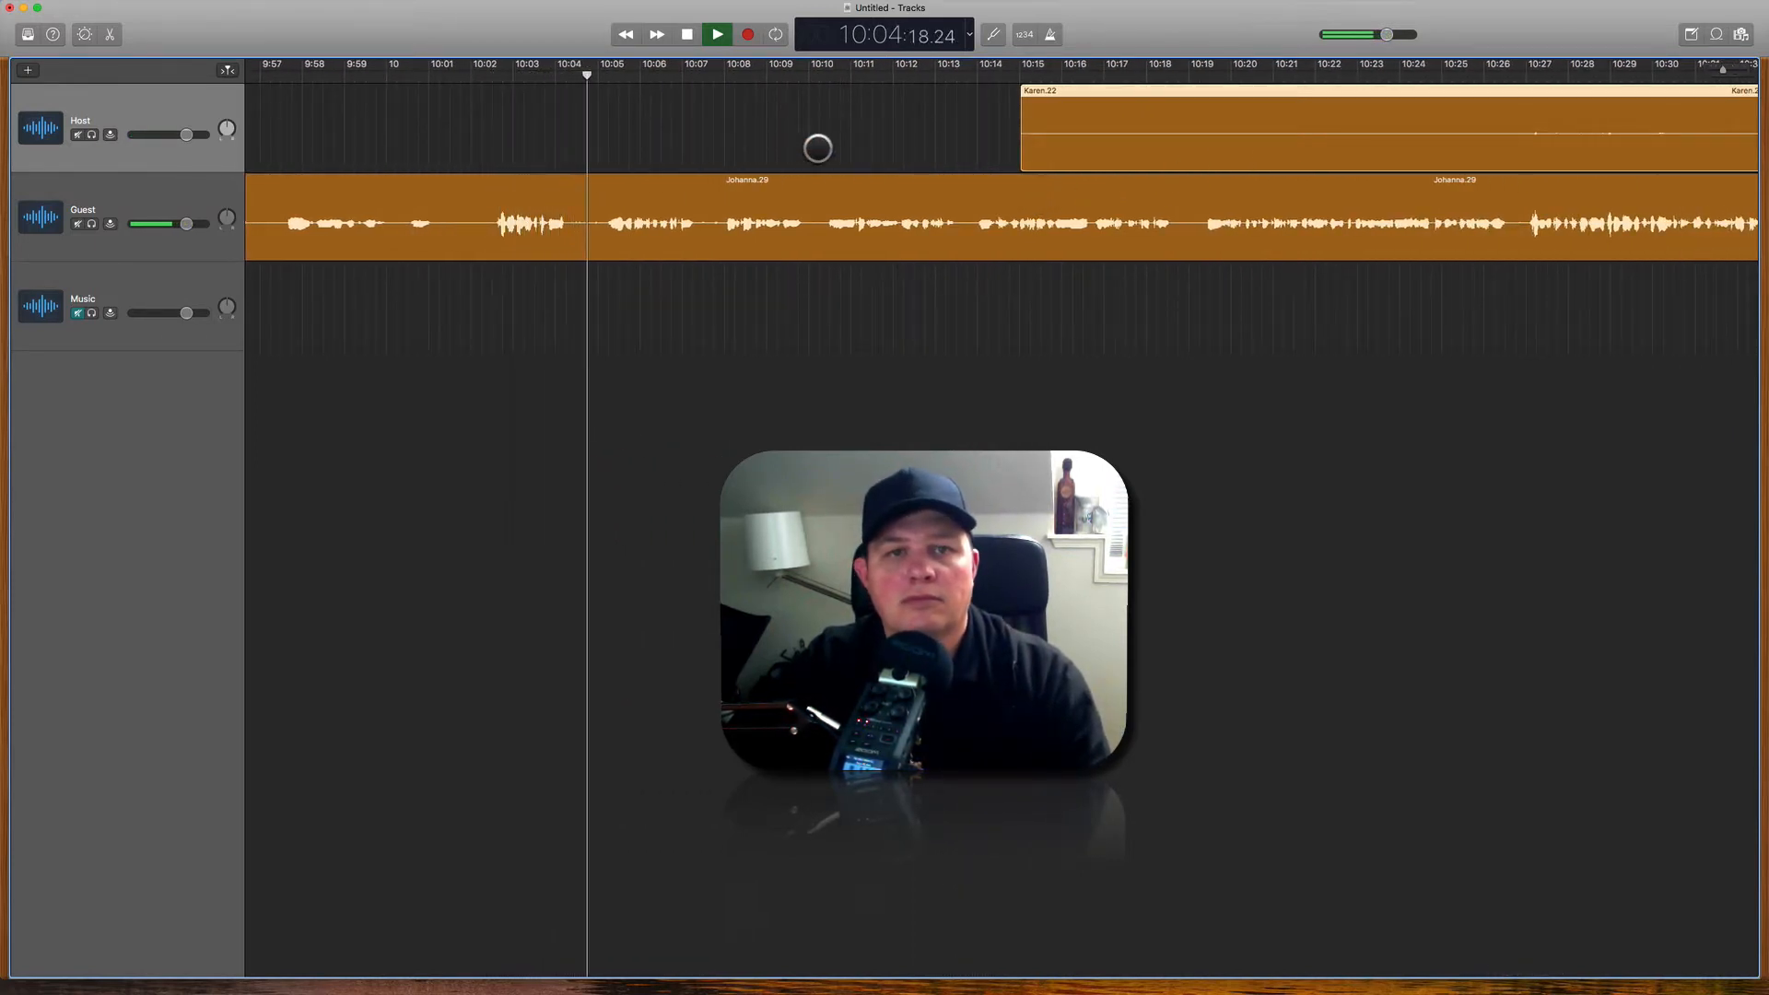
# Step: Trim the host region's remaining silent lead-in so that the region starts just before its speech, at about 10:34.5
pyautogui.scroll(-2, 830, 151)
pyautogui.scroll(-5, 830, 151)
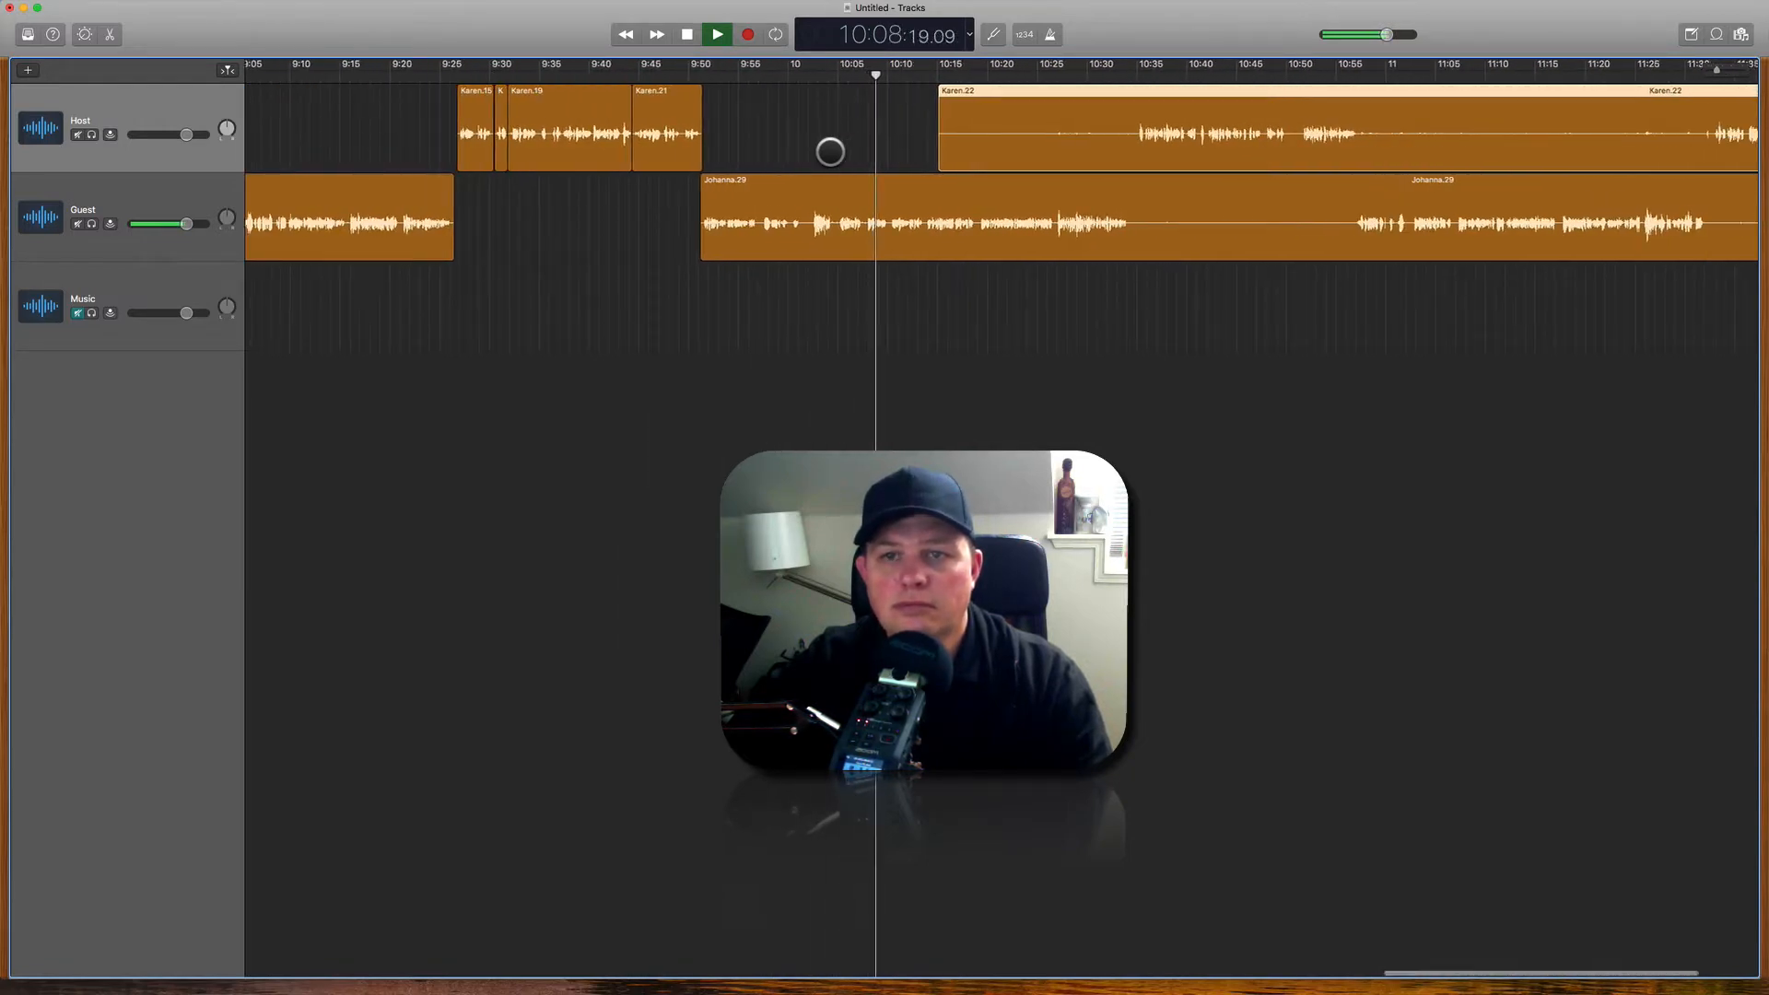
pyautogui.hscroll(5, 830, 152)
pyautogui.hscroll(1, 830, 151)
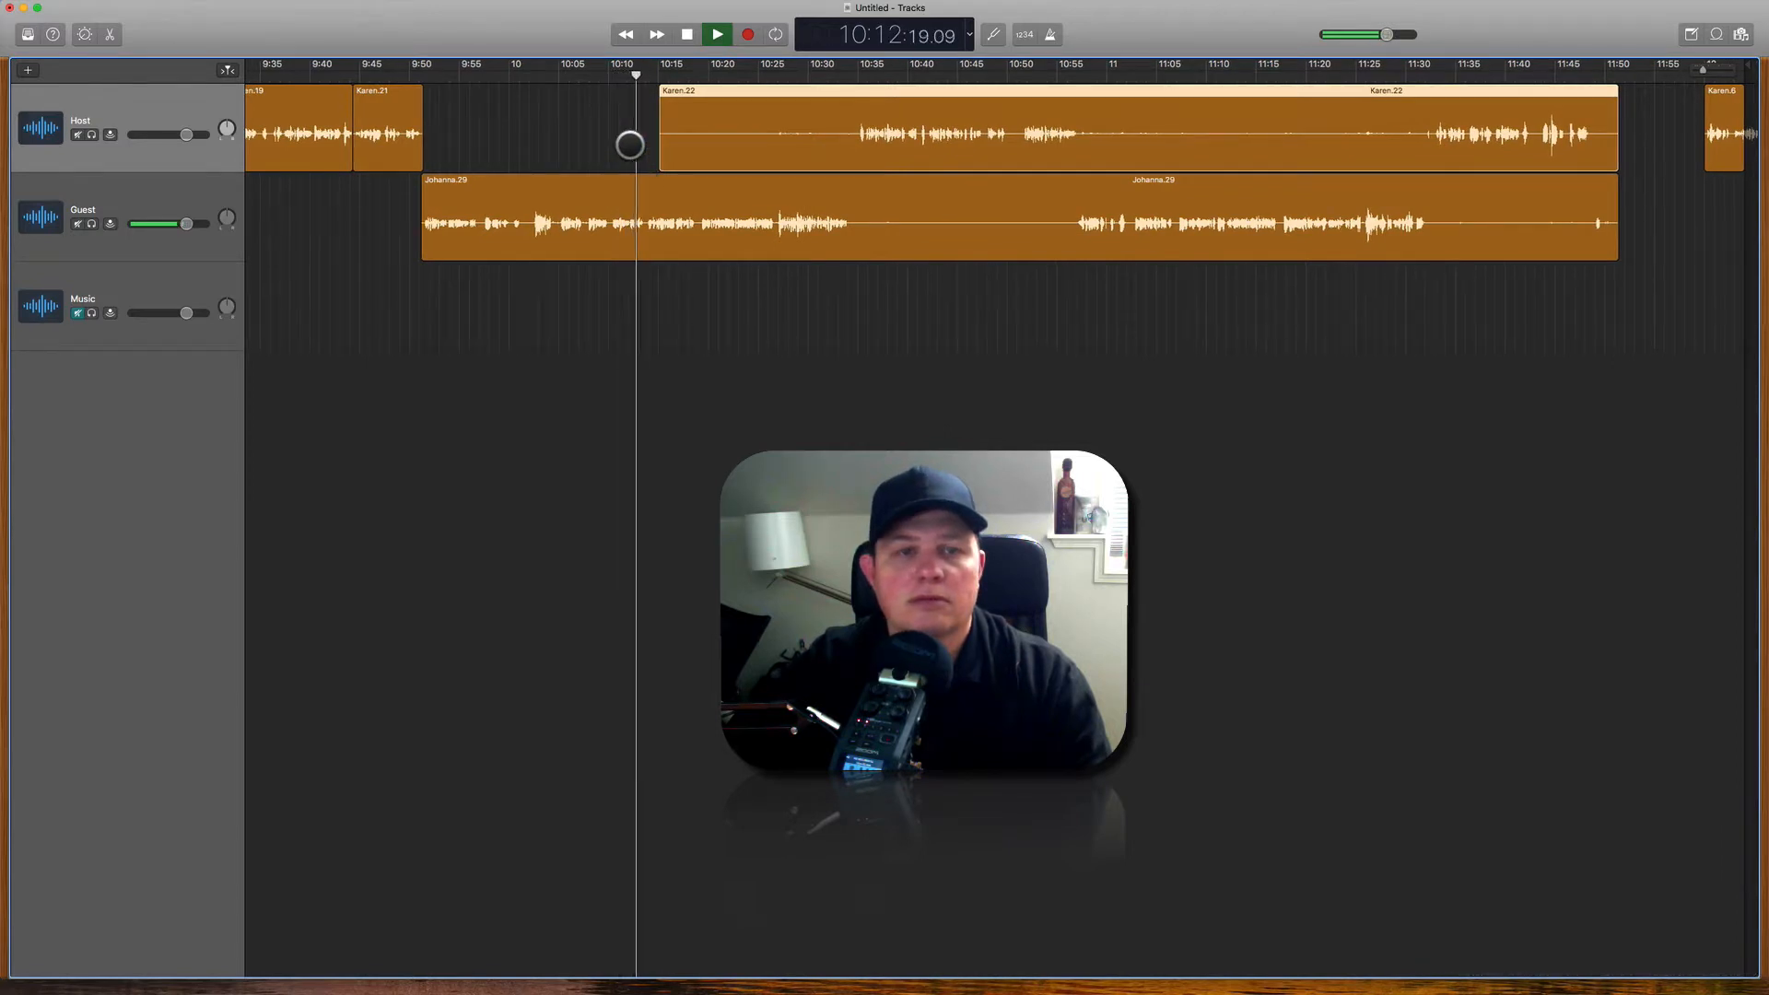
pyautogui.hscroll(-2, 631, 144)
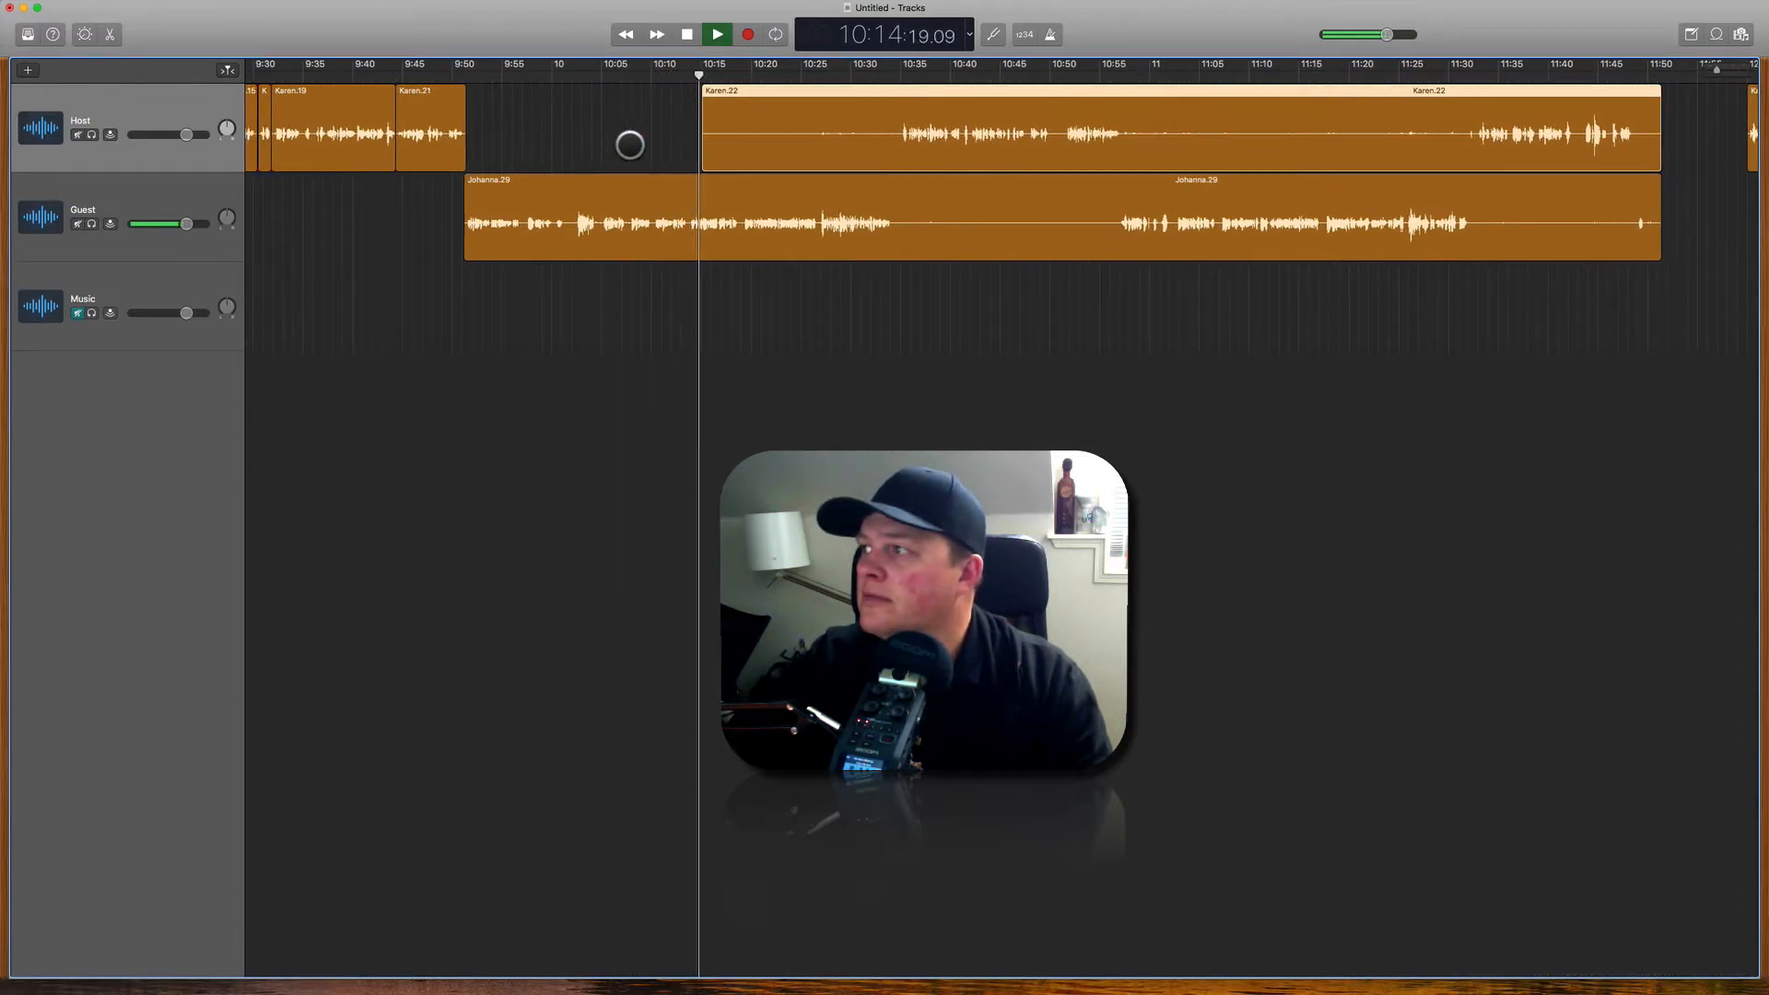
pyautogui.moveTo(702, 152); pyautogui.dragTo(906, 161)
# Step: Split the guest region after its speech at about 10:34.5 and trim the second part's silent start to about 10:56.5
pyautogui.click(912, 244)
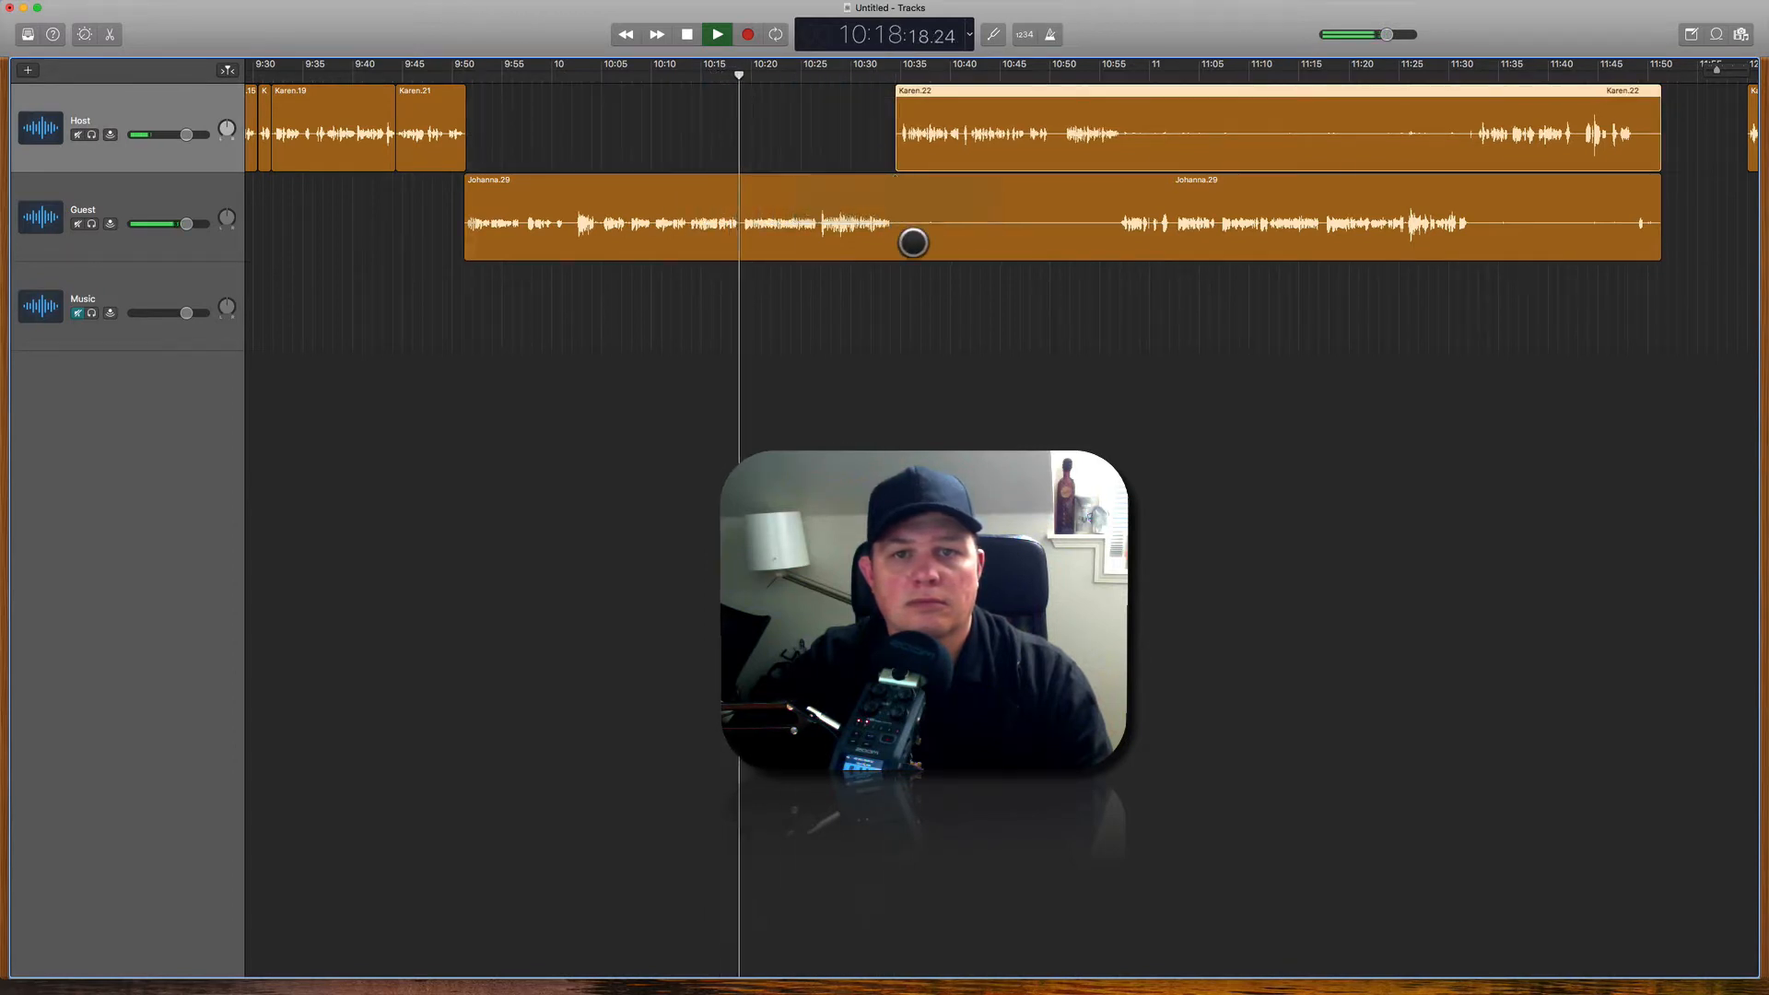
pyautogui.press('super+Right')
pyautogui.press('super+Right')
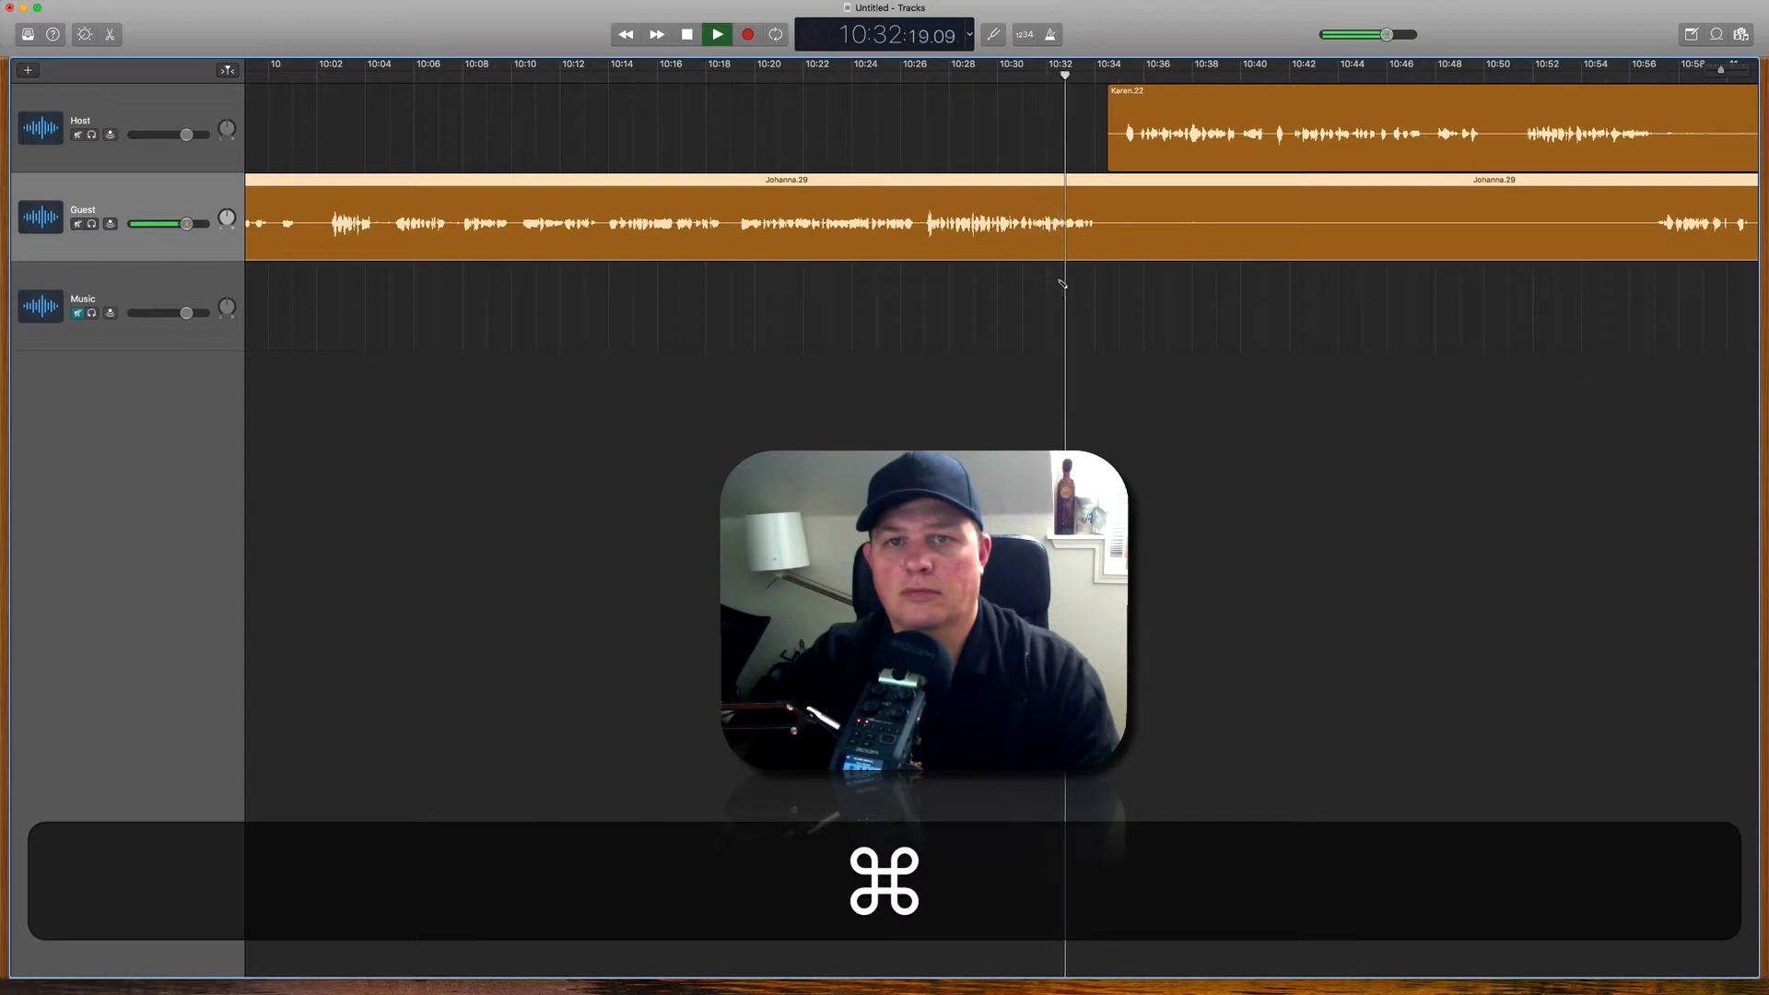
pyautogui.press('super+t')
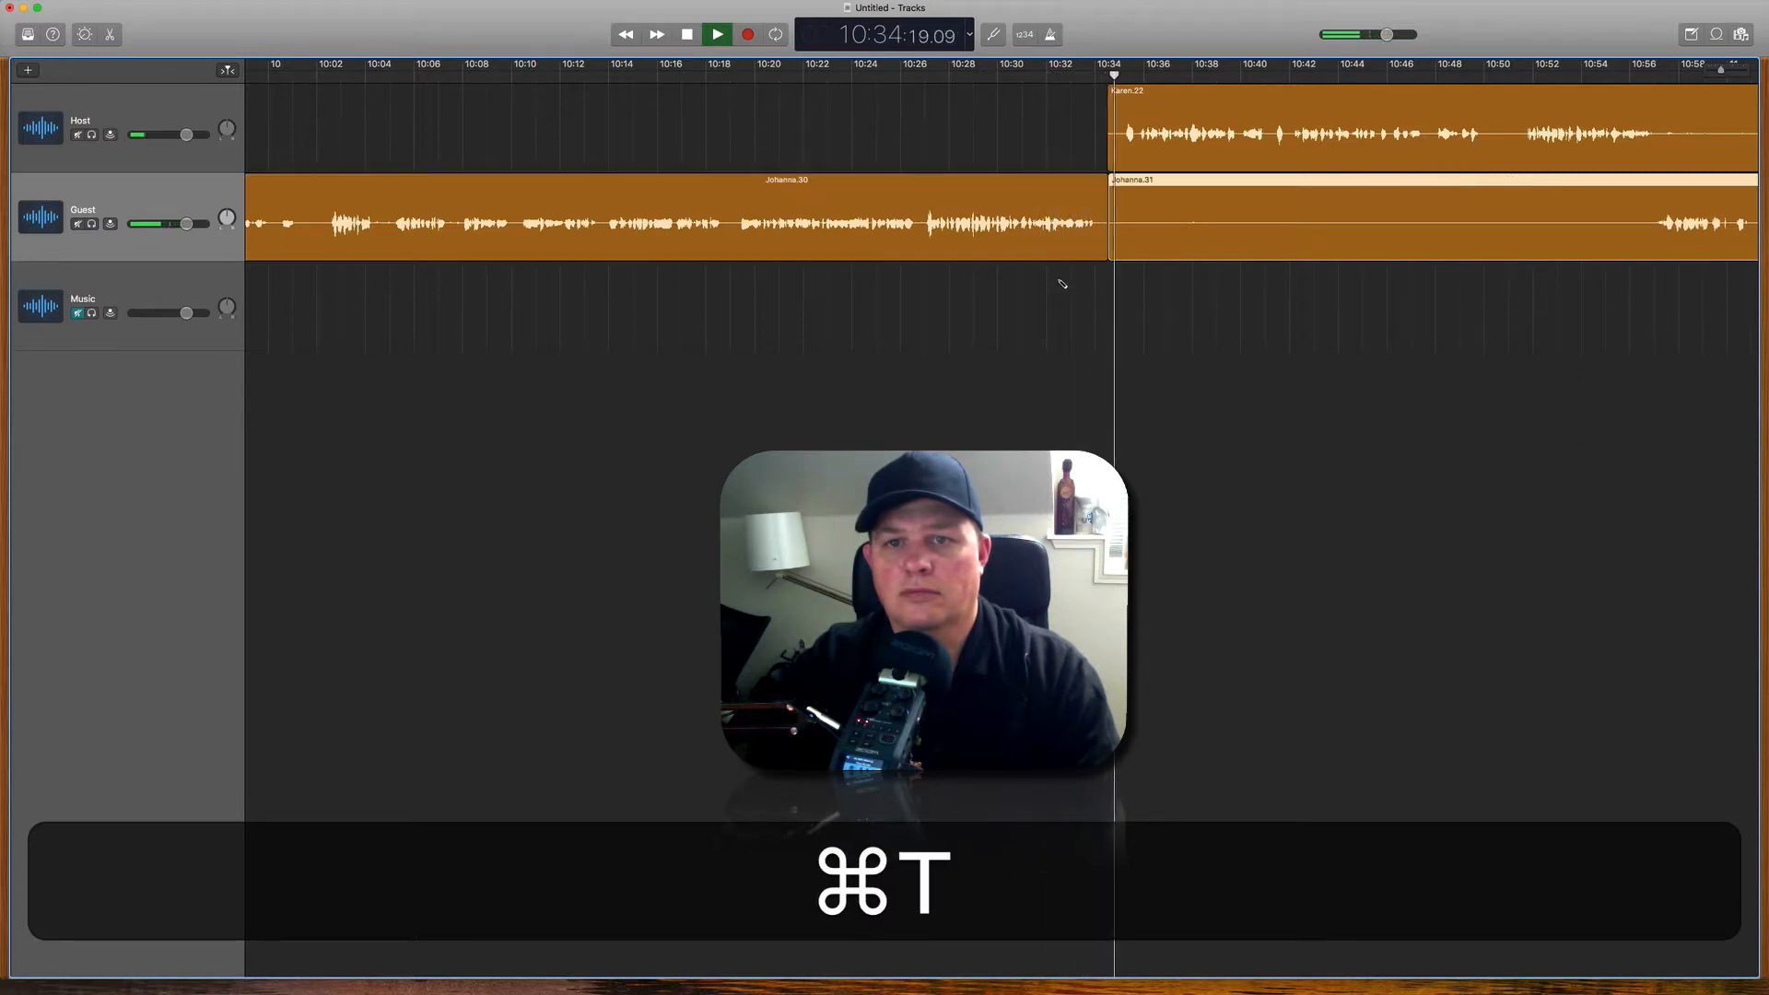
pyautogui.moveTo(1115, 235); pyautogui.dragTo(1643, 237)
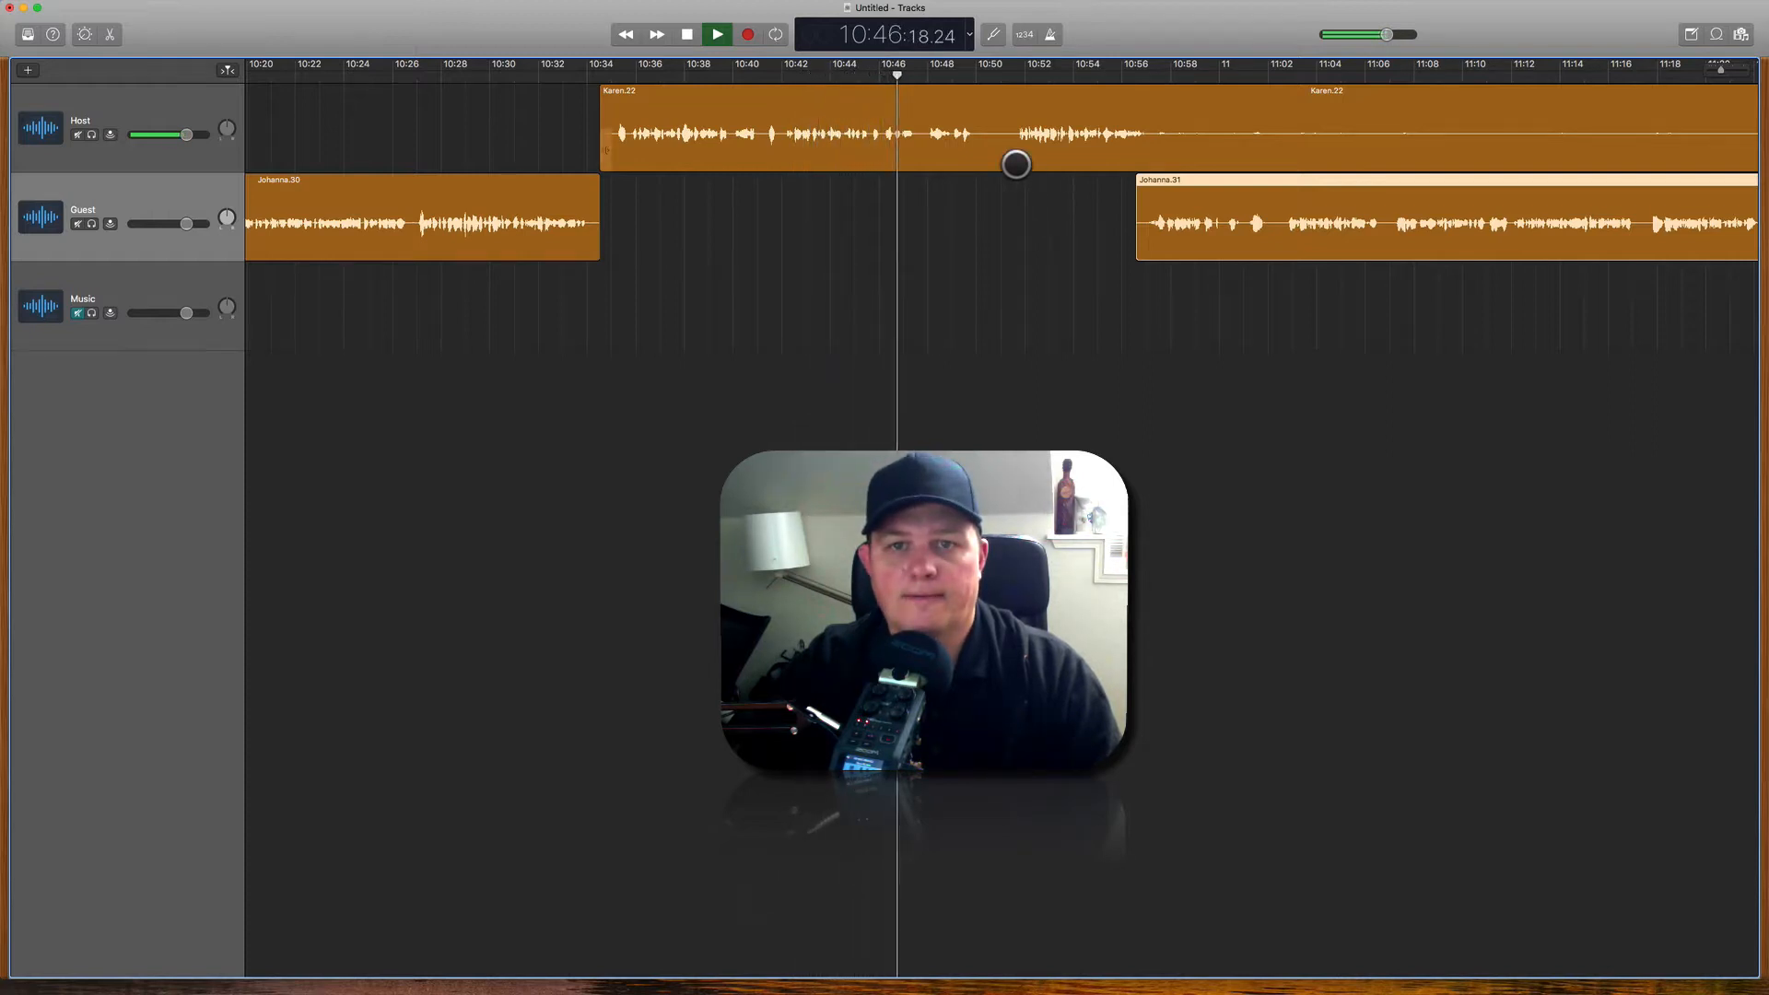
# Step: Split the host region after its speech at about 10:57 and trim the second part's silent start to about 11:33
pyautogui.click(1016, 164)
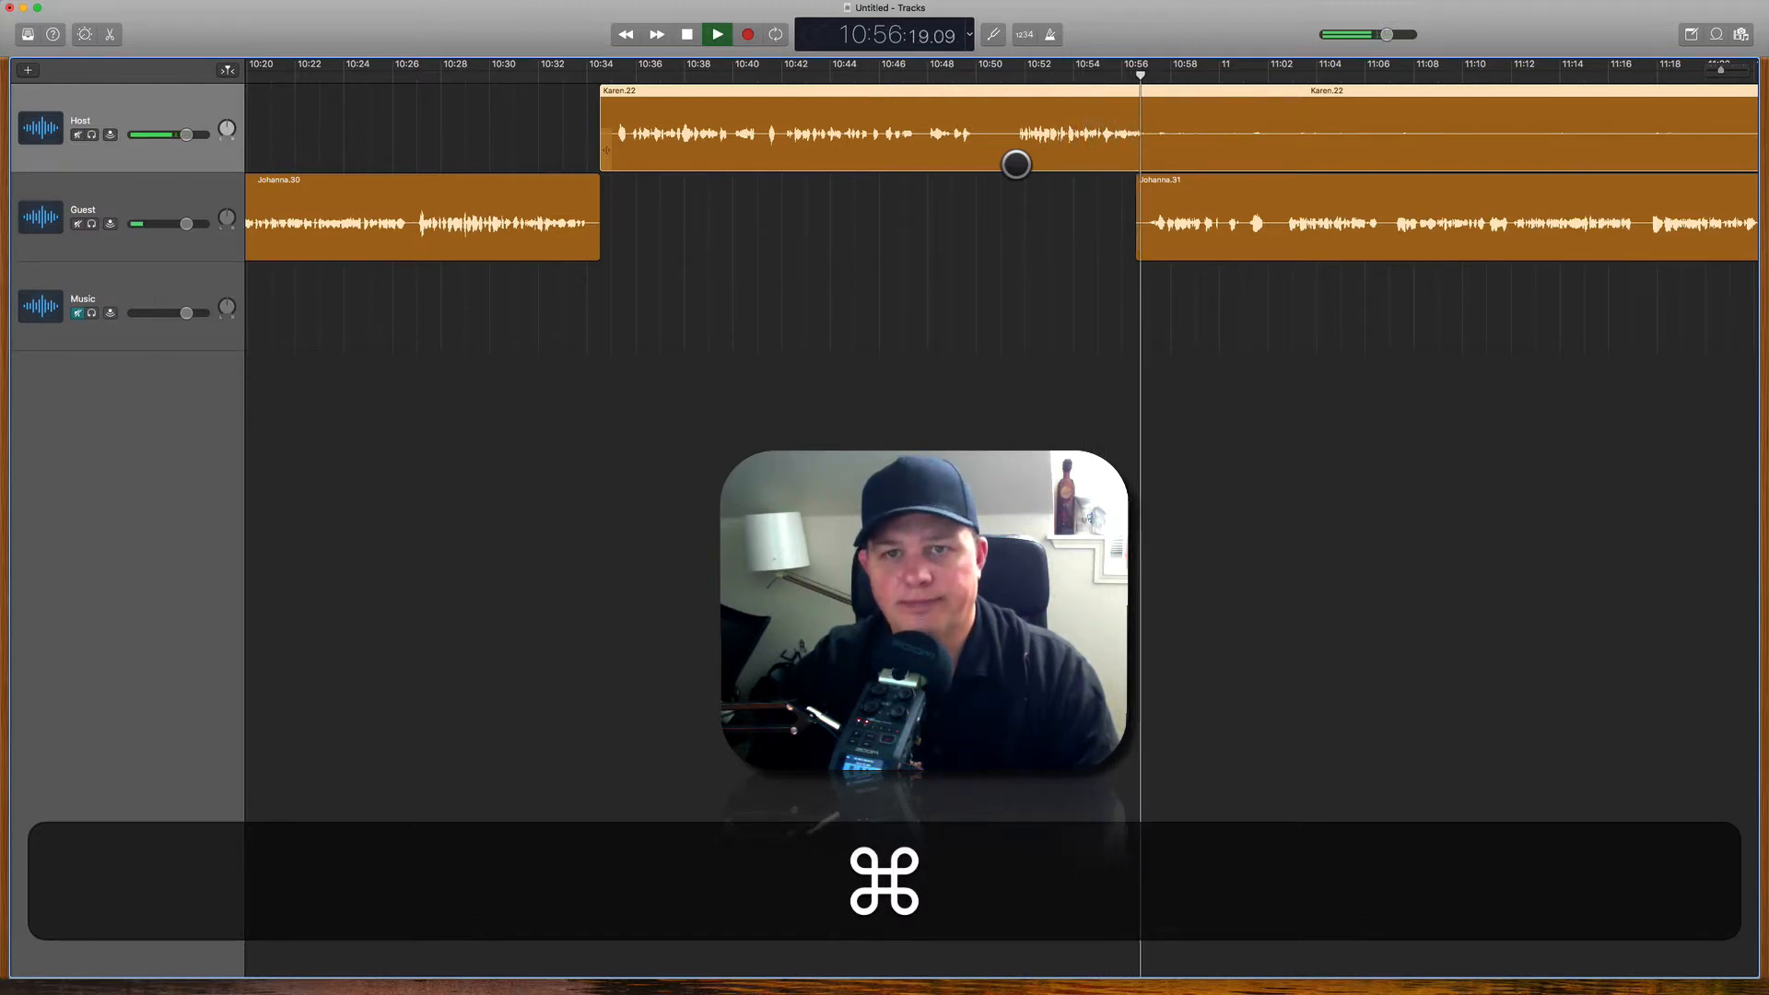
pyautogui.press('super+t')
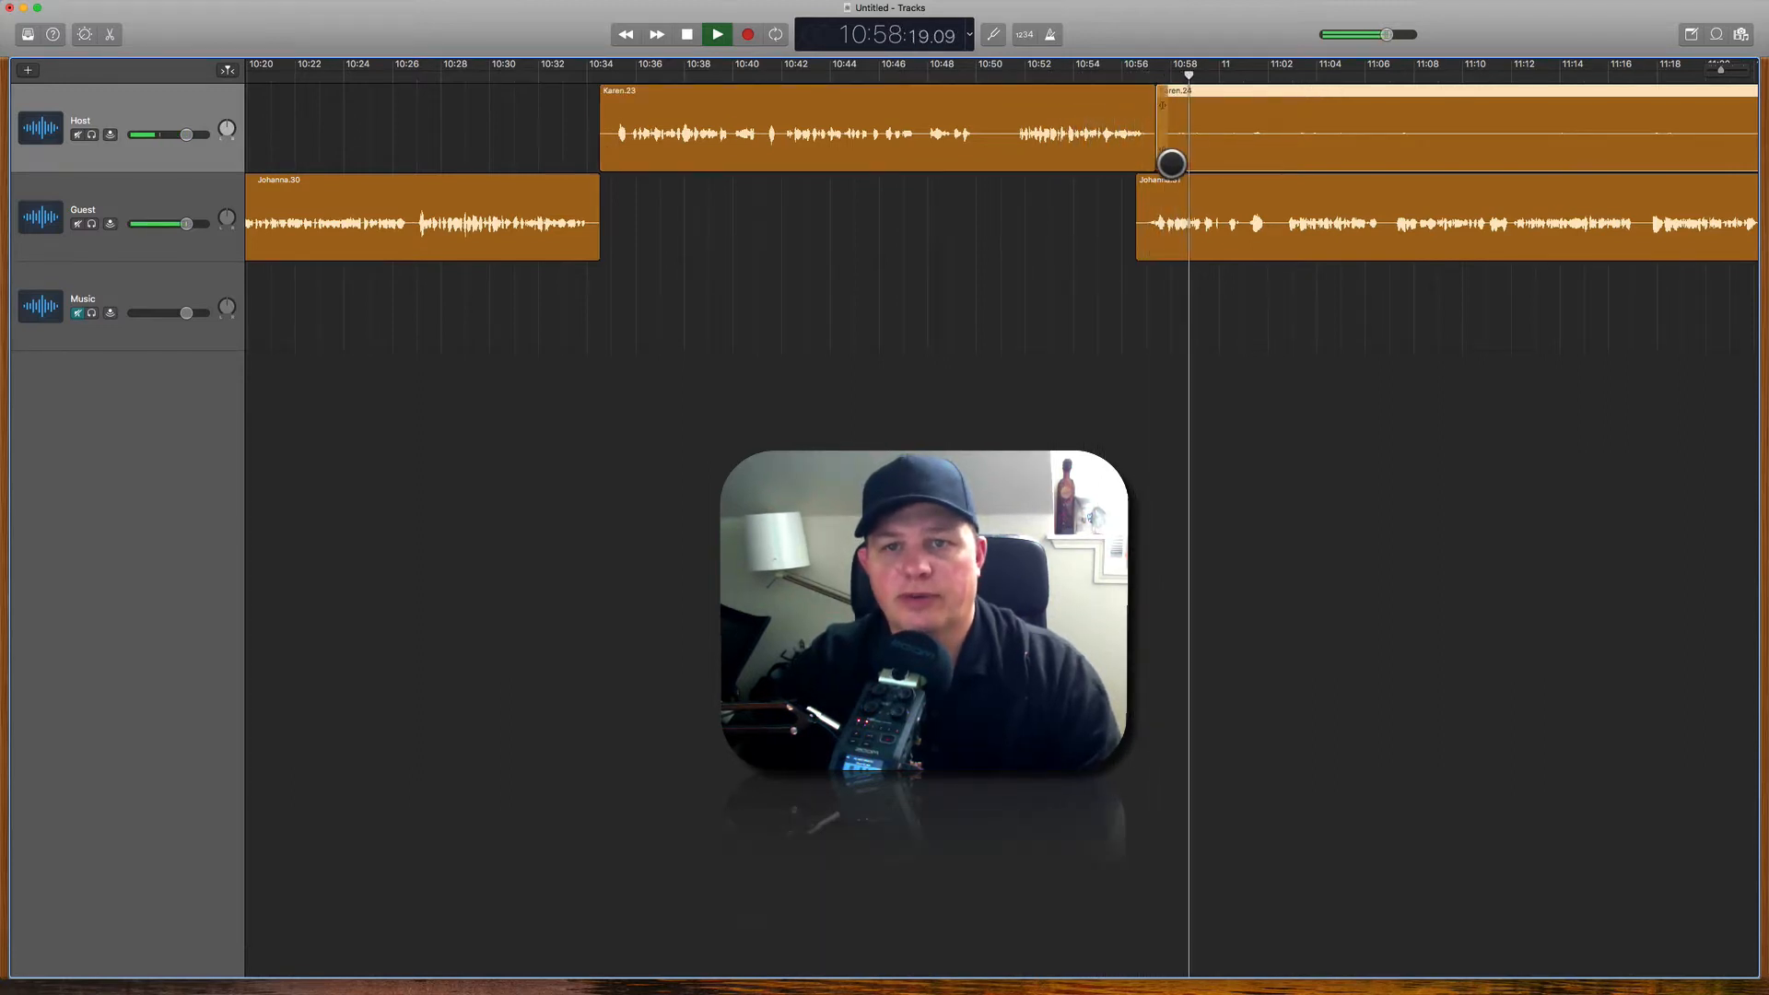
pyautogui.moveTo(1164, 159); pyautogui.dragTo(1535, 134)
pyautogui.click(1374, 118)
pyautogui.hscroll(10, 1372, 118)
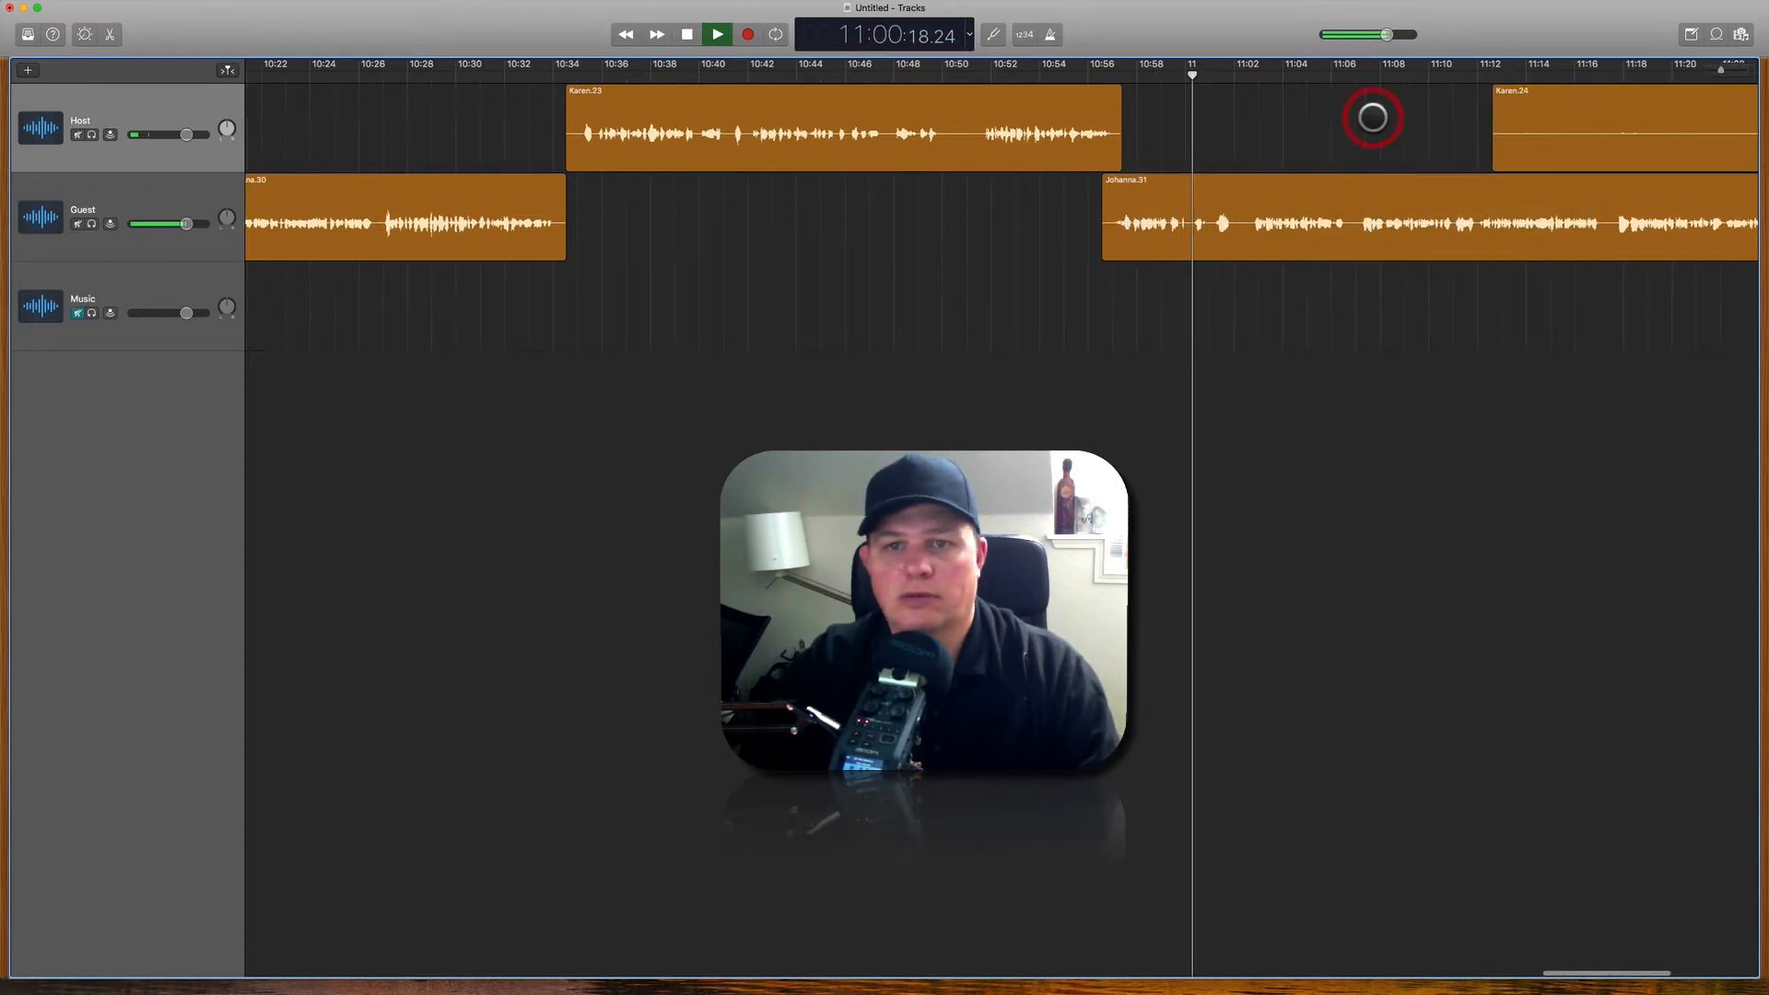
pyautogui.moveTo(834, 162); pyautogui.dragTo(1324, 161)
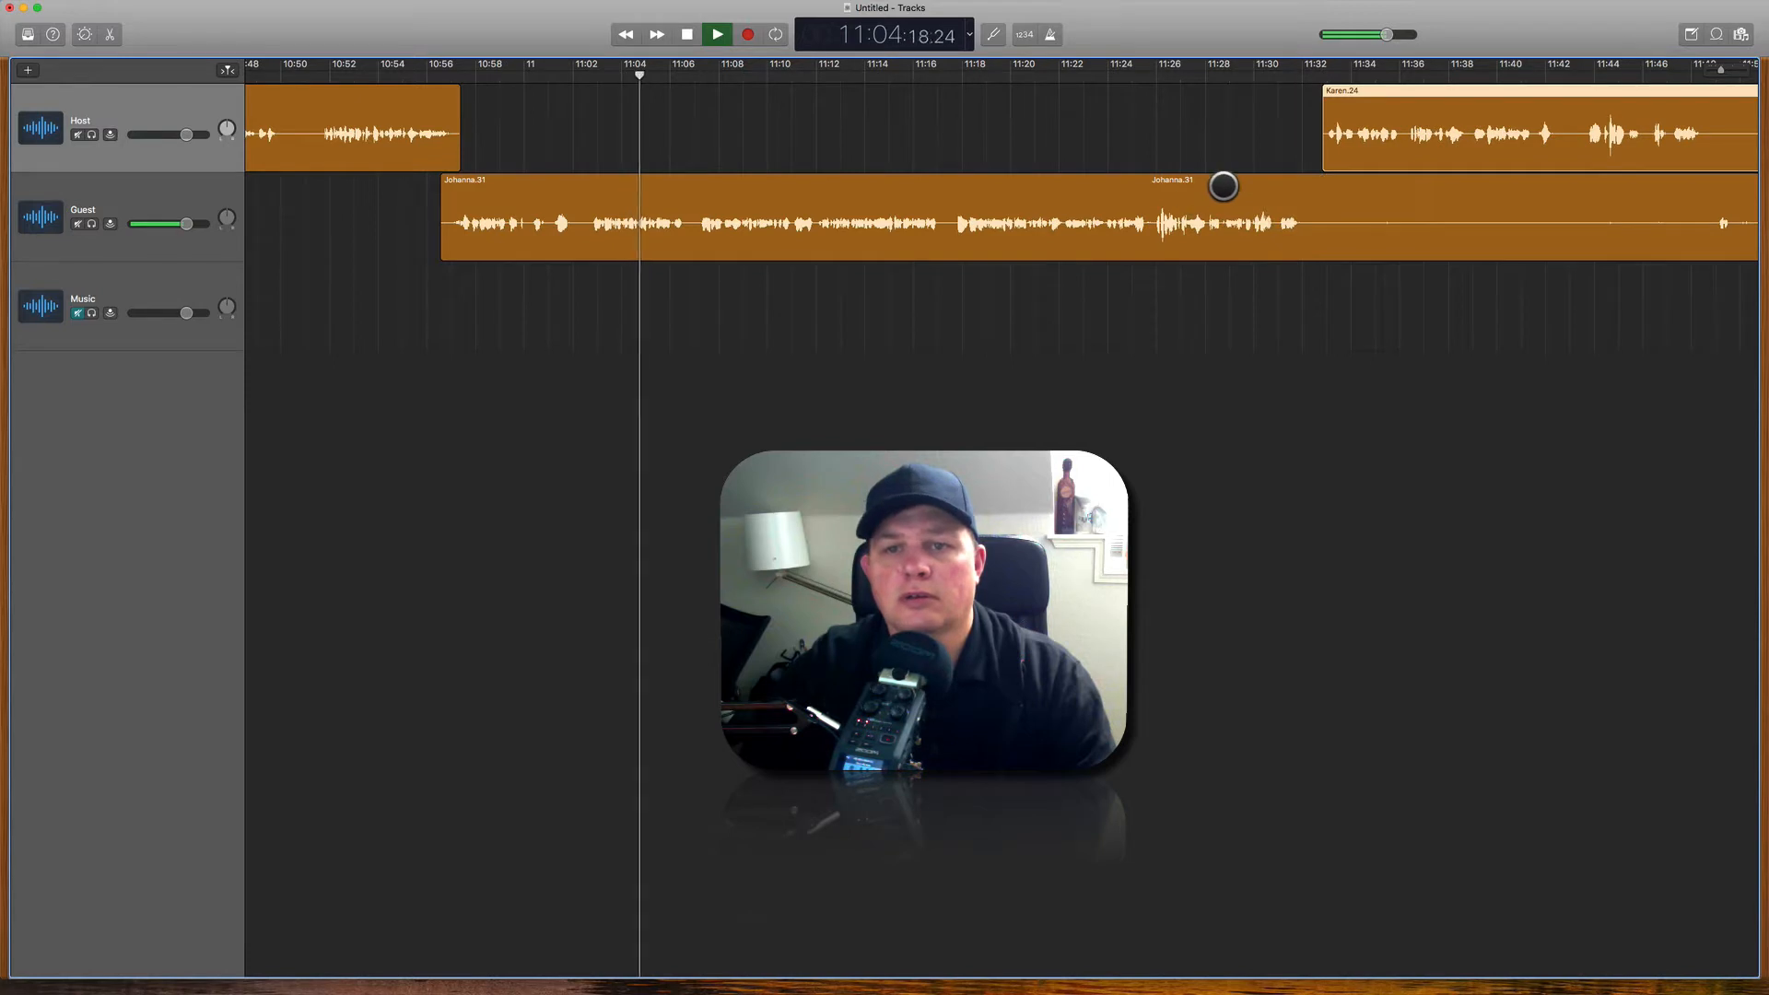
# Step: Split the guest region after its speech at about 11:32.5, trim the second part's silent start to about 11:48.5, and stop playback
pyautogui.click(1223, 186)
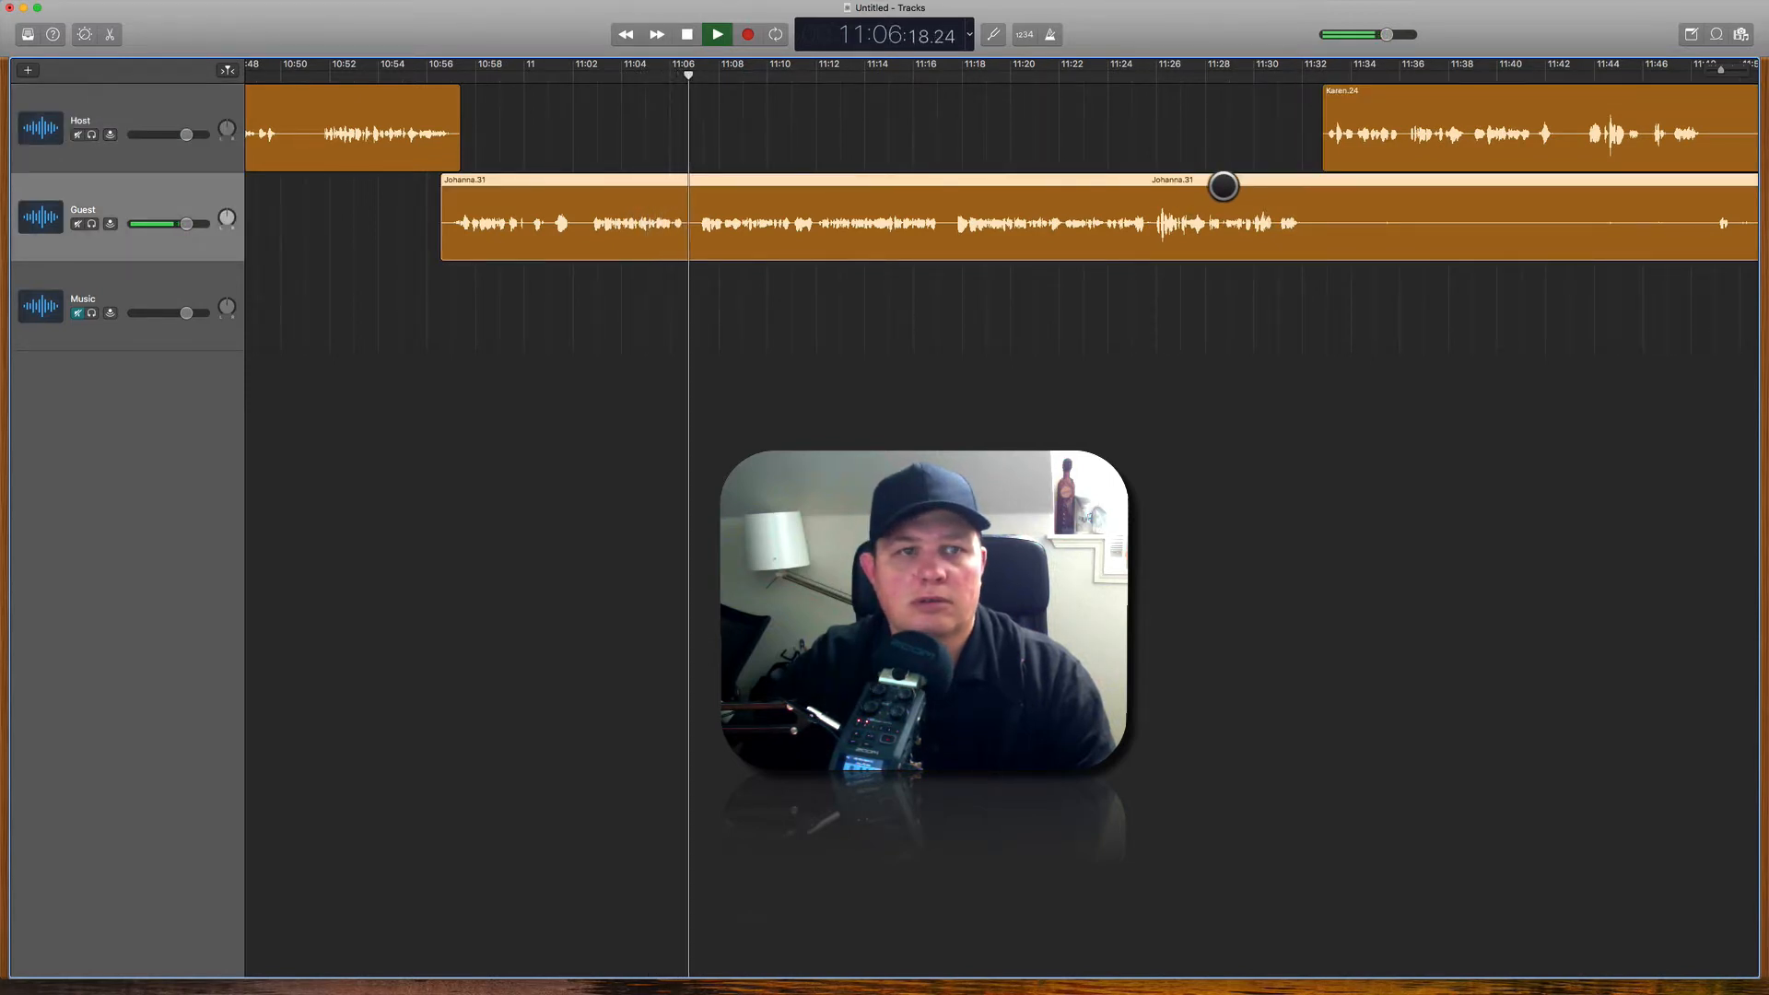
pyautogui.hscroll(5, 1224, 186)
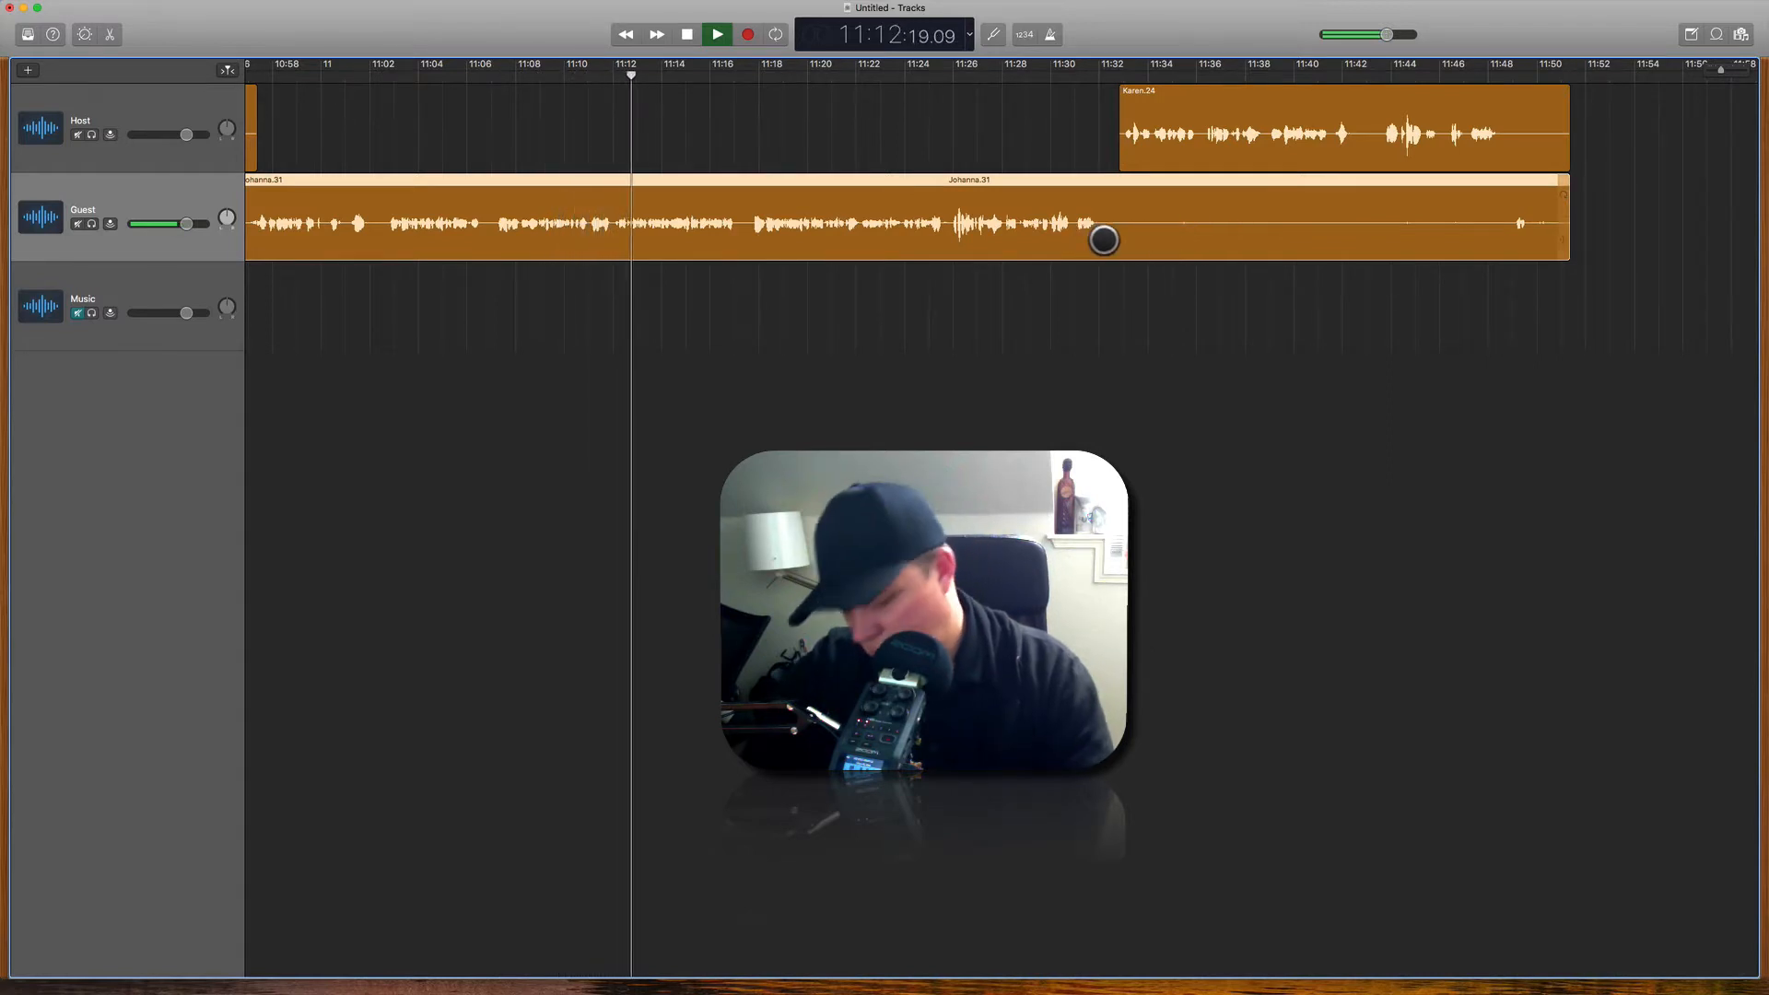
pyautogui.press('super')
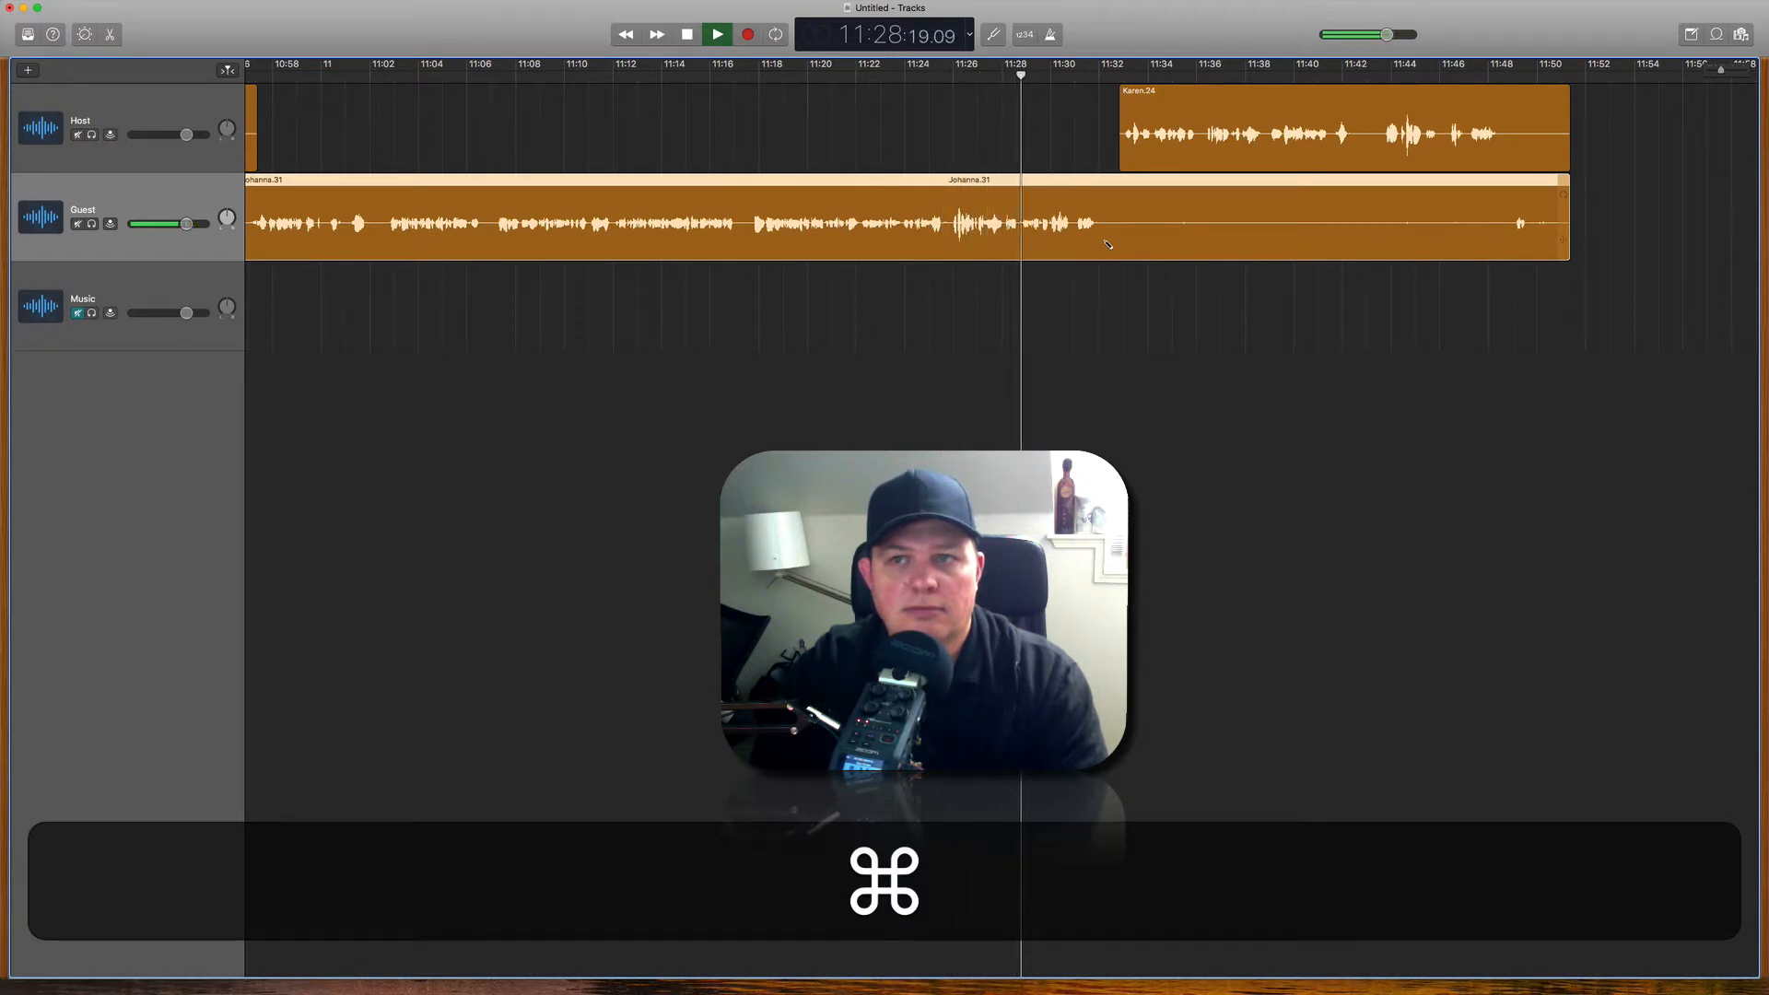
pyautogui.keyDown('super'); pyautogui.click(1104, 241); pyautogui.keyUp('super')
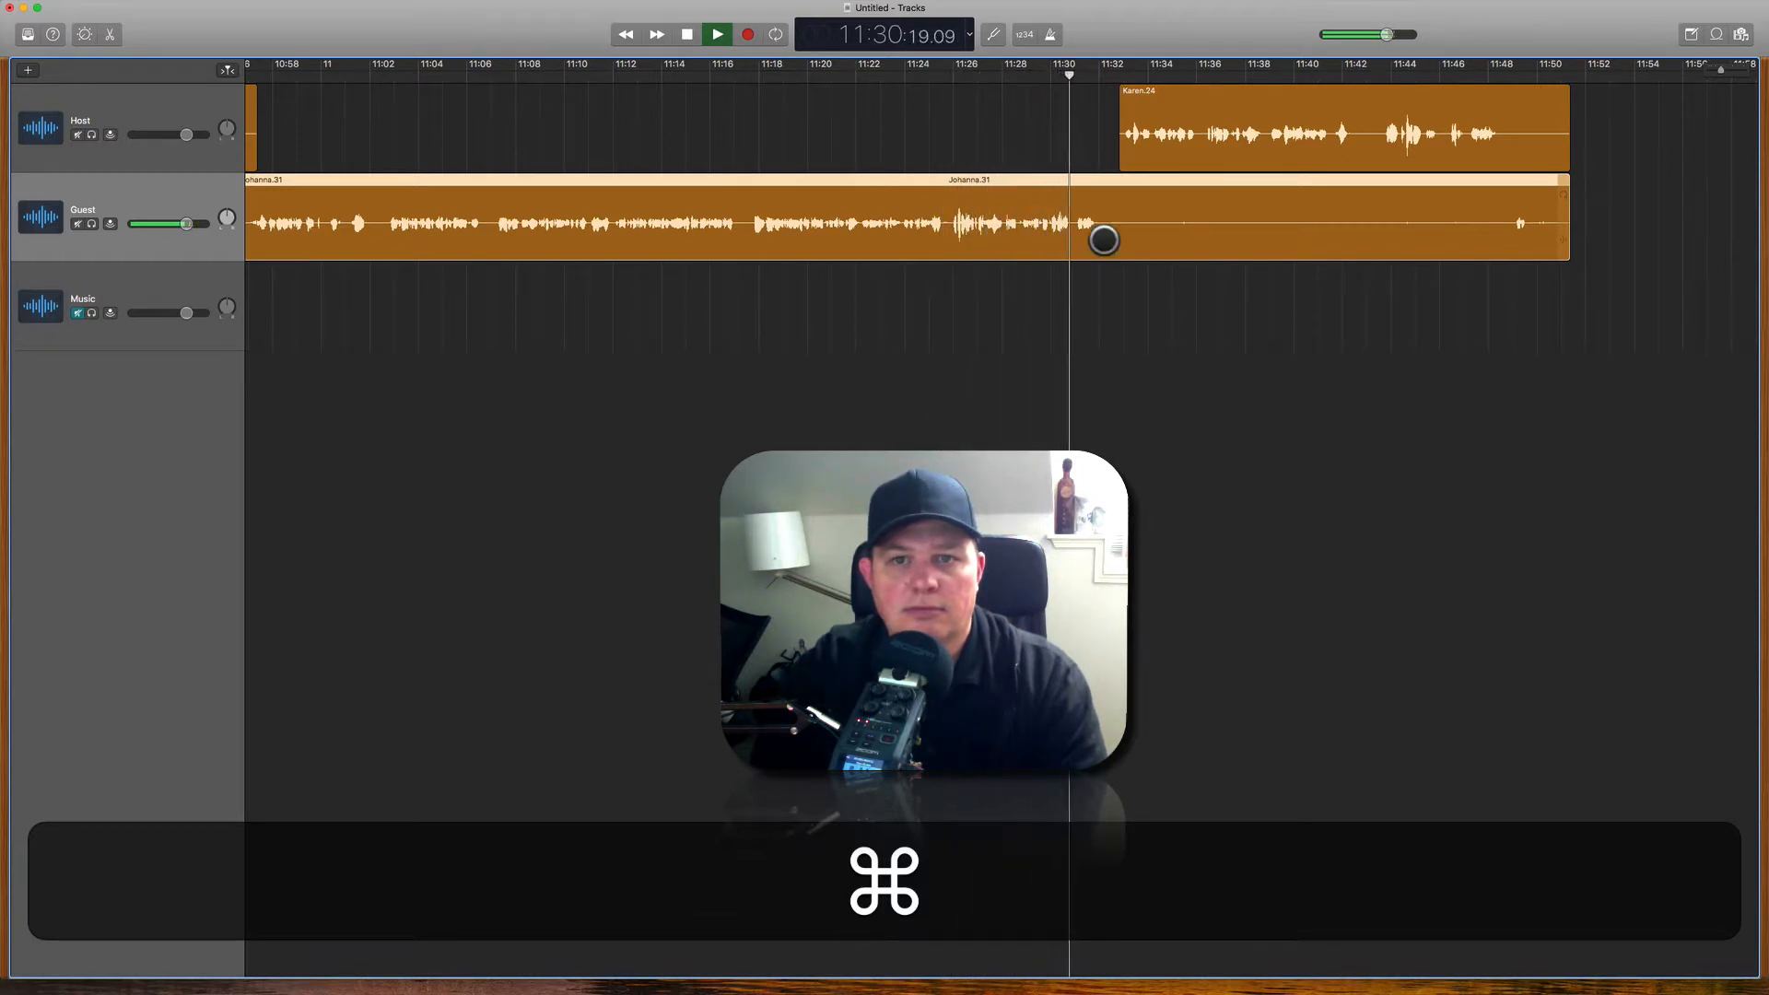
pyautogui.press('super+t')
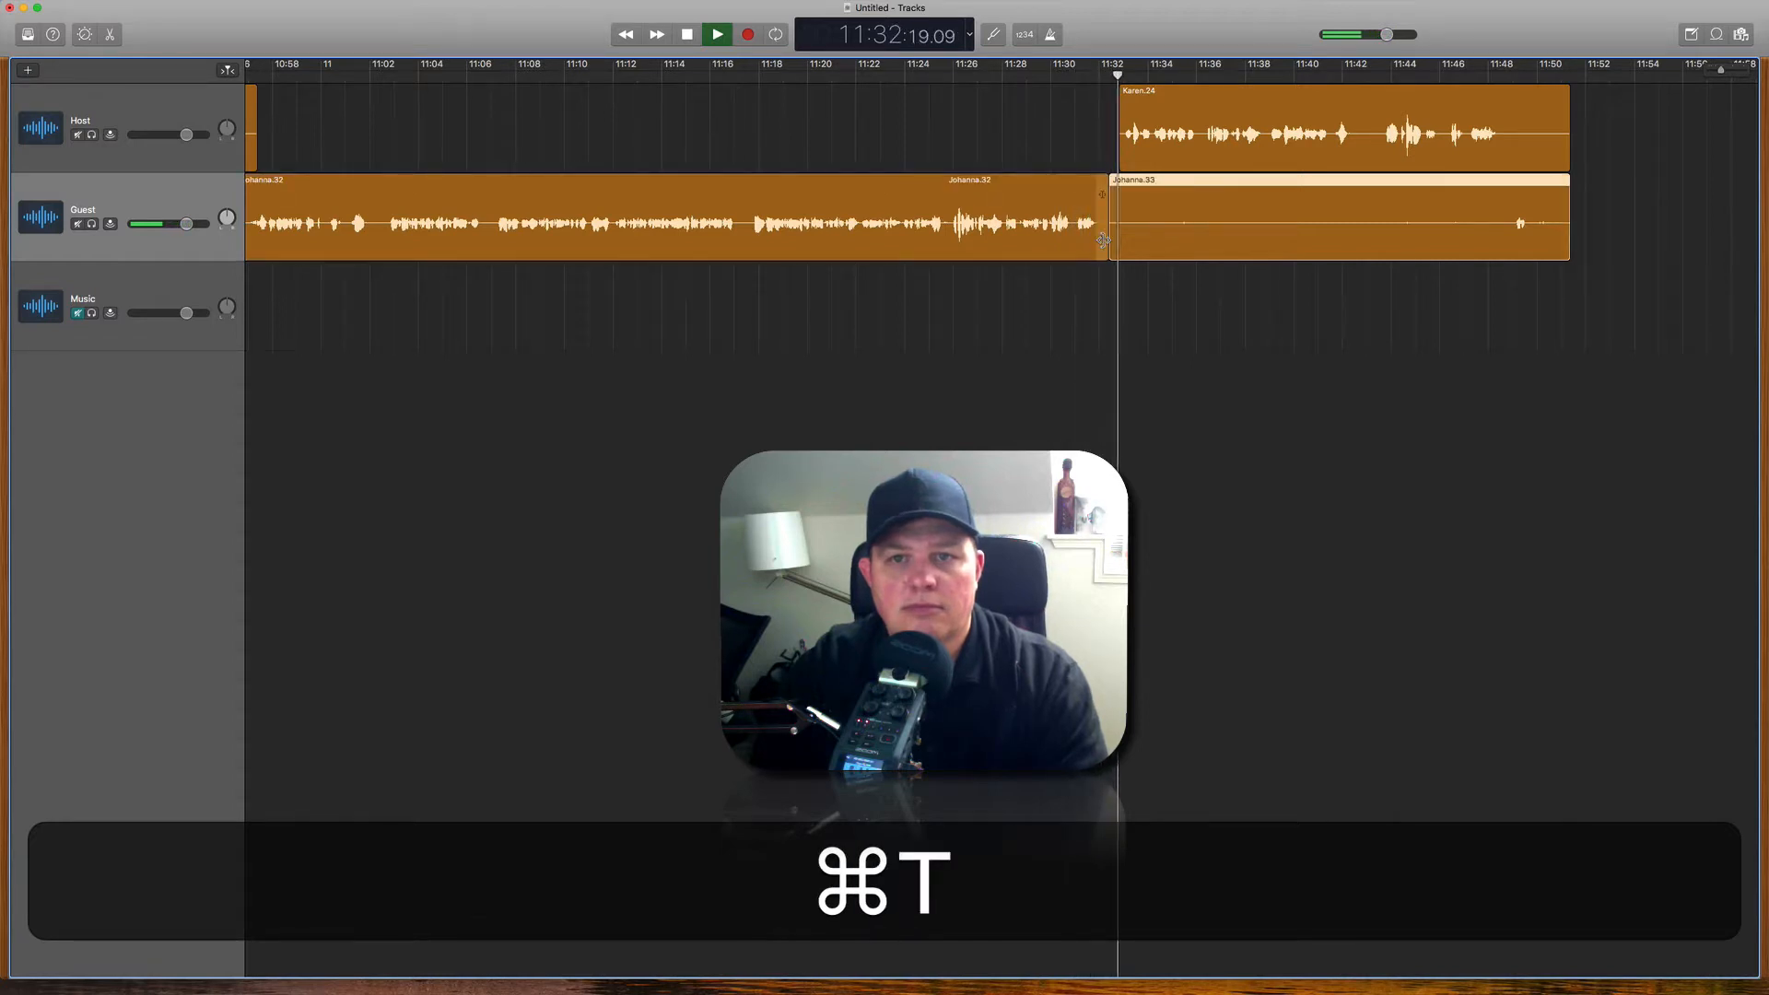
pyautogui.moveTo(1117, 241); pyautogui.dragTo(1505, 245)
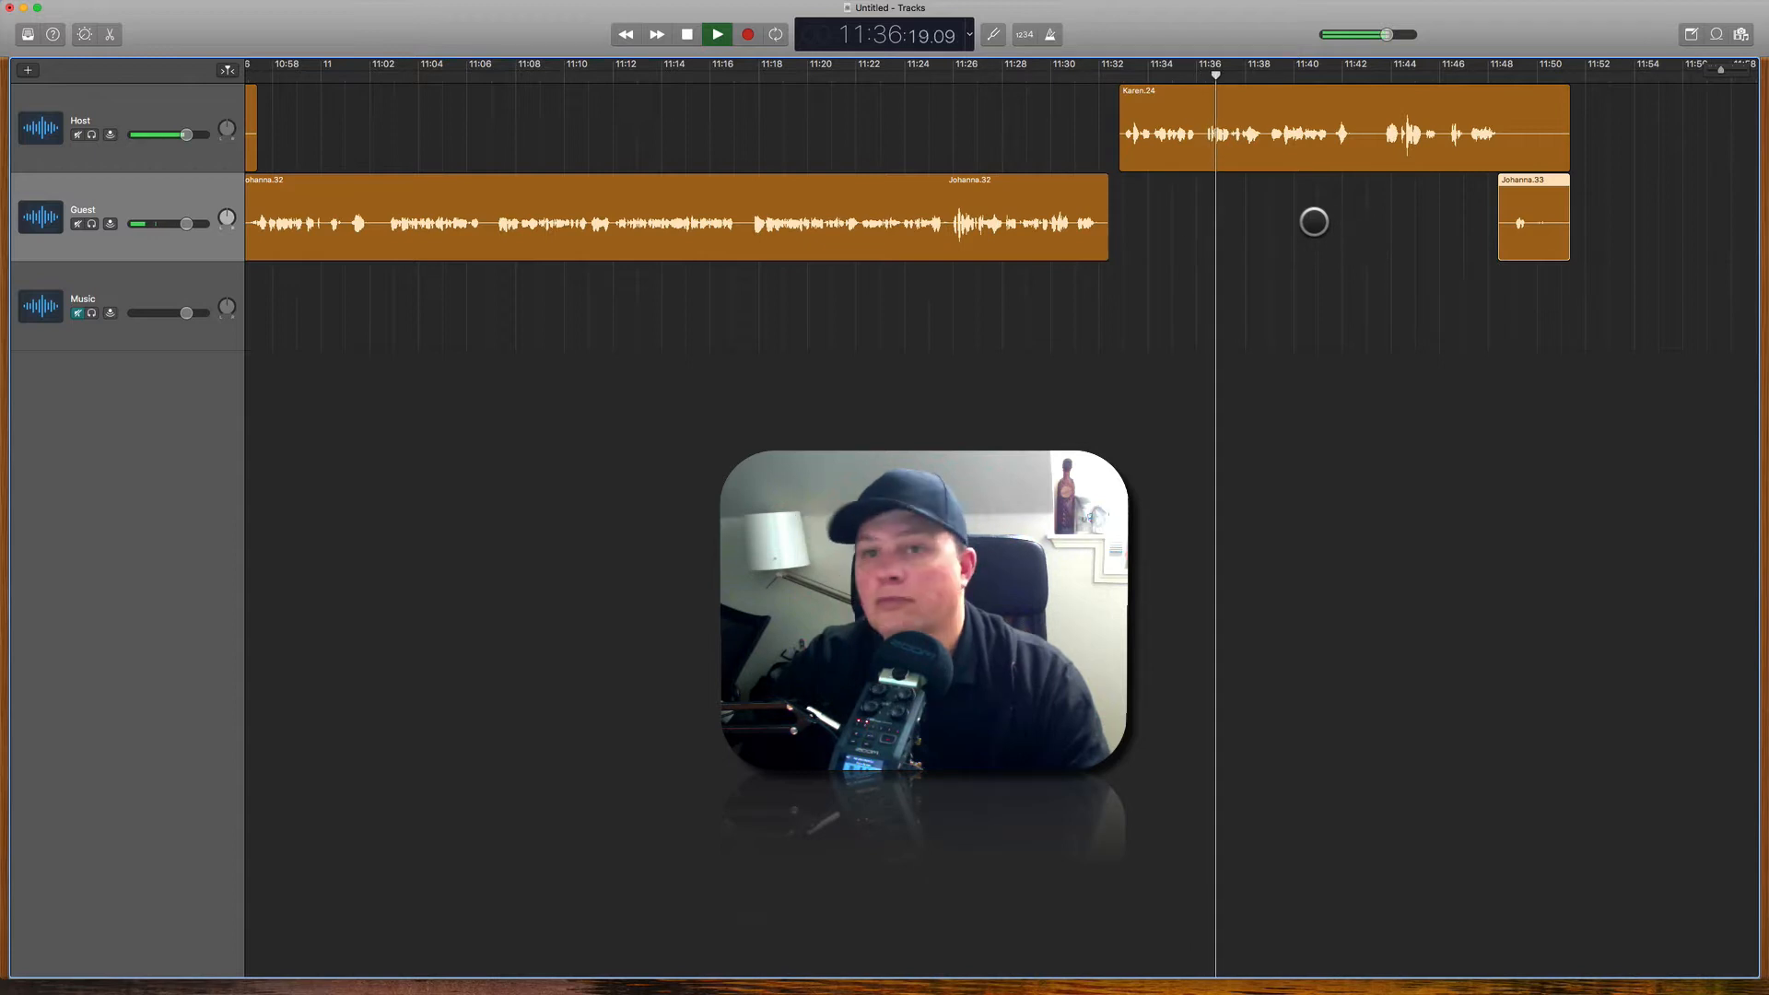
pyautogui.hscroll(3, 1254, 222)
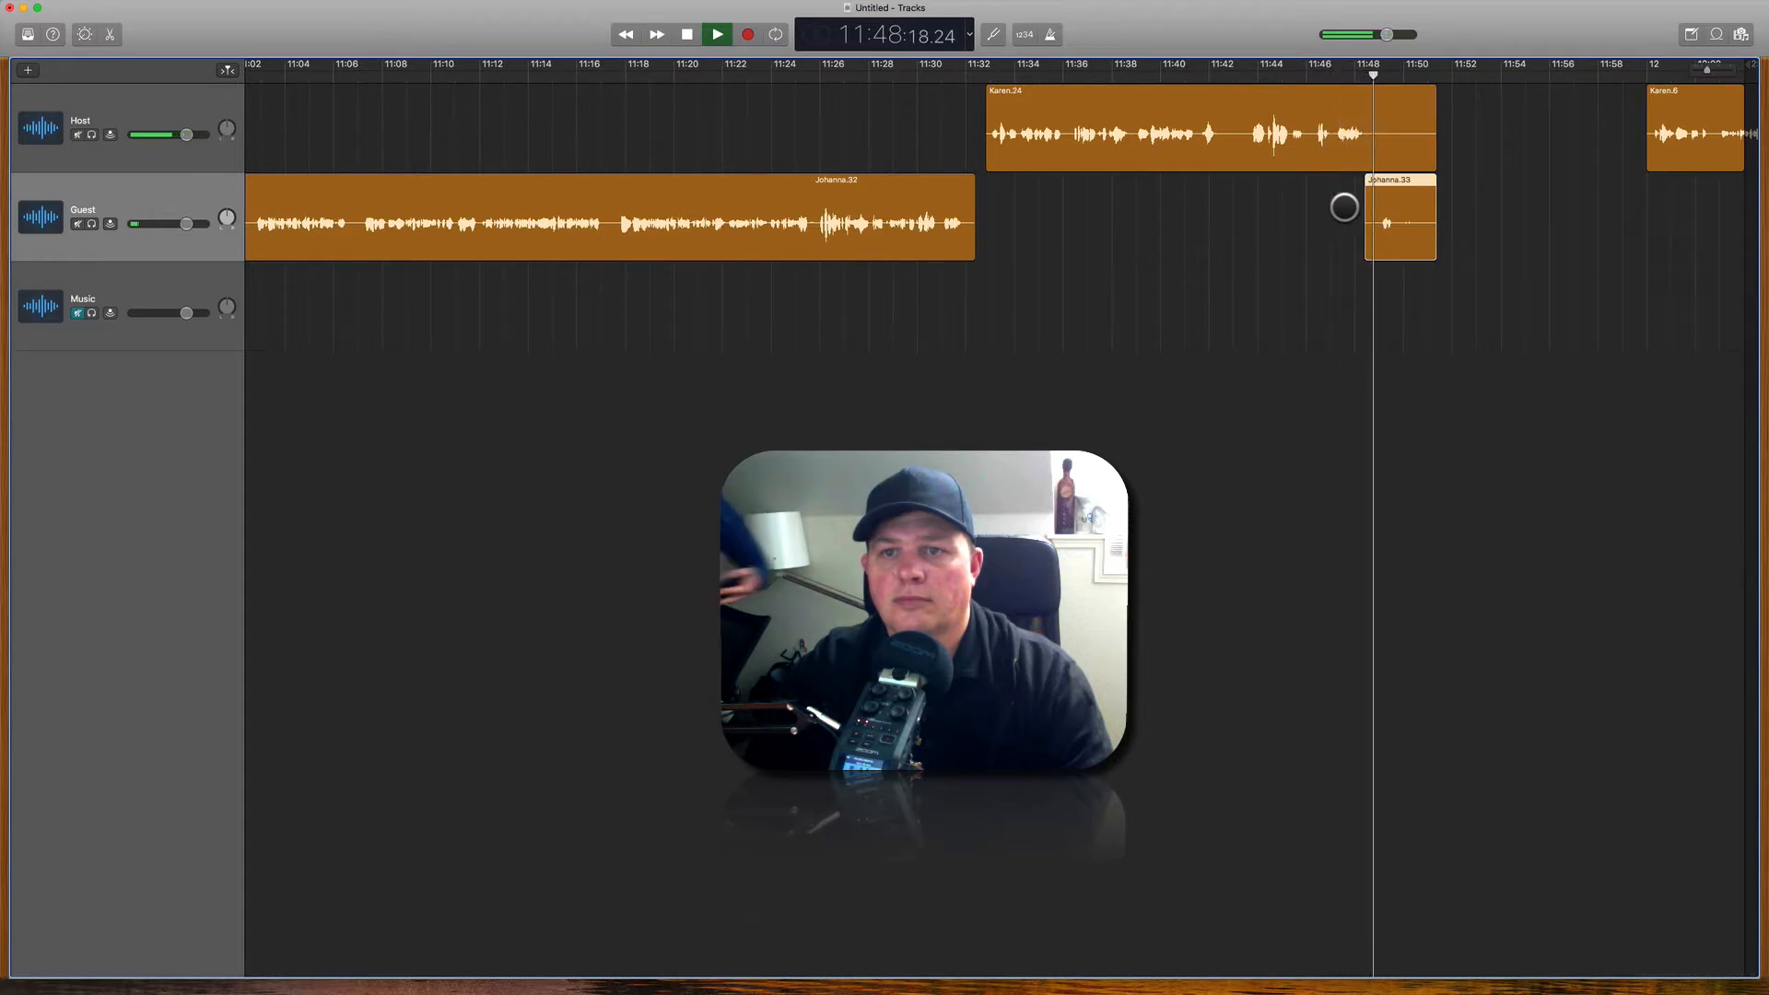
pyautogui.press('space')
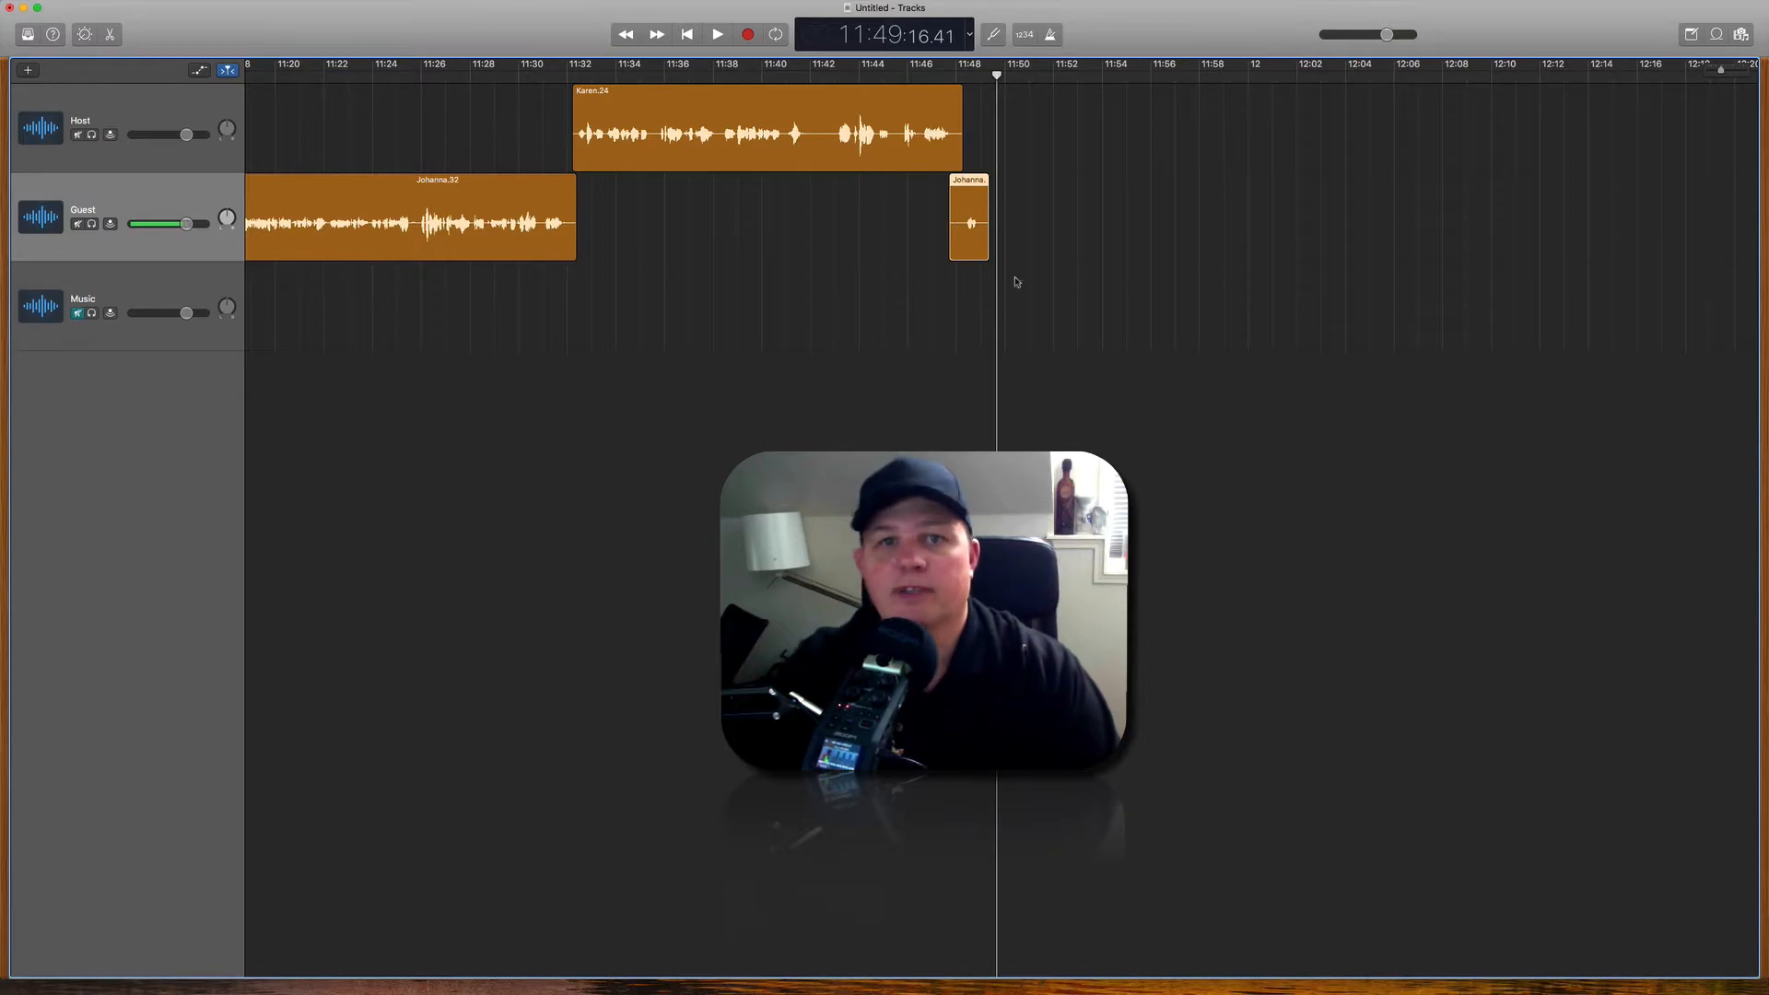
# Step: Unmute the Music track and mute the Guest and Host tracks
pyautogui.hscroll(-5, 1286, 326)
pyautogui.hscroll(-20, 1288, 326)
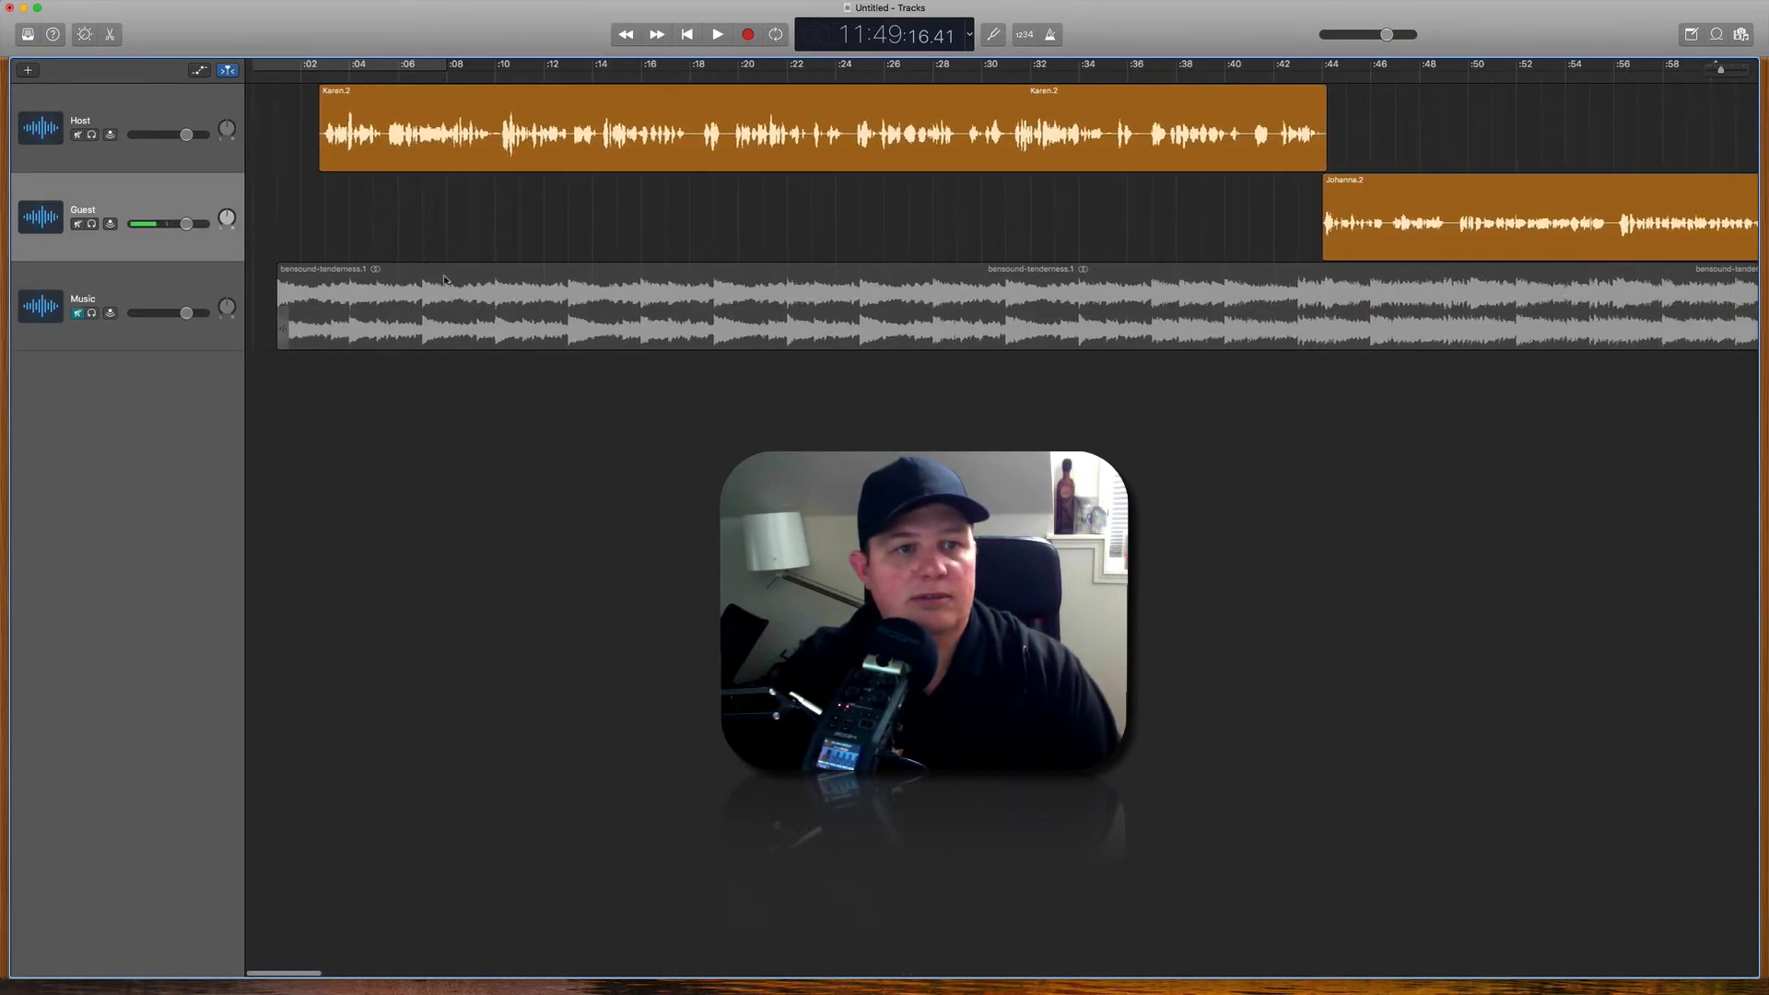
pyautogui.click(134, 299)
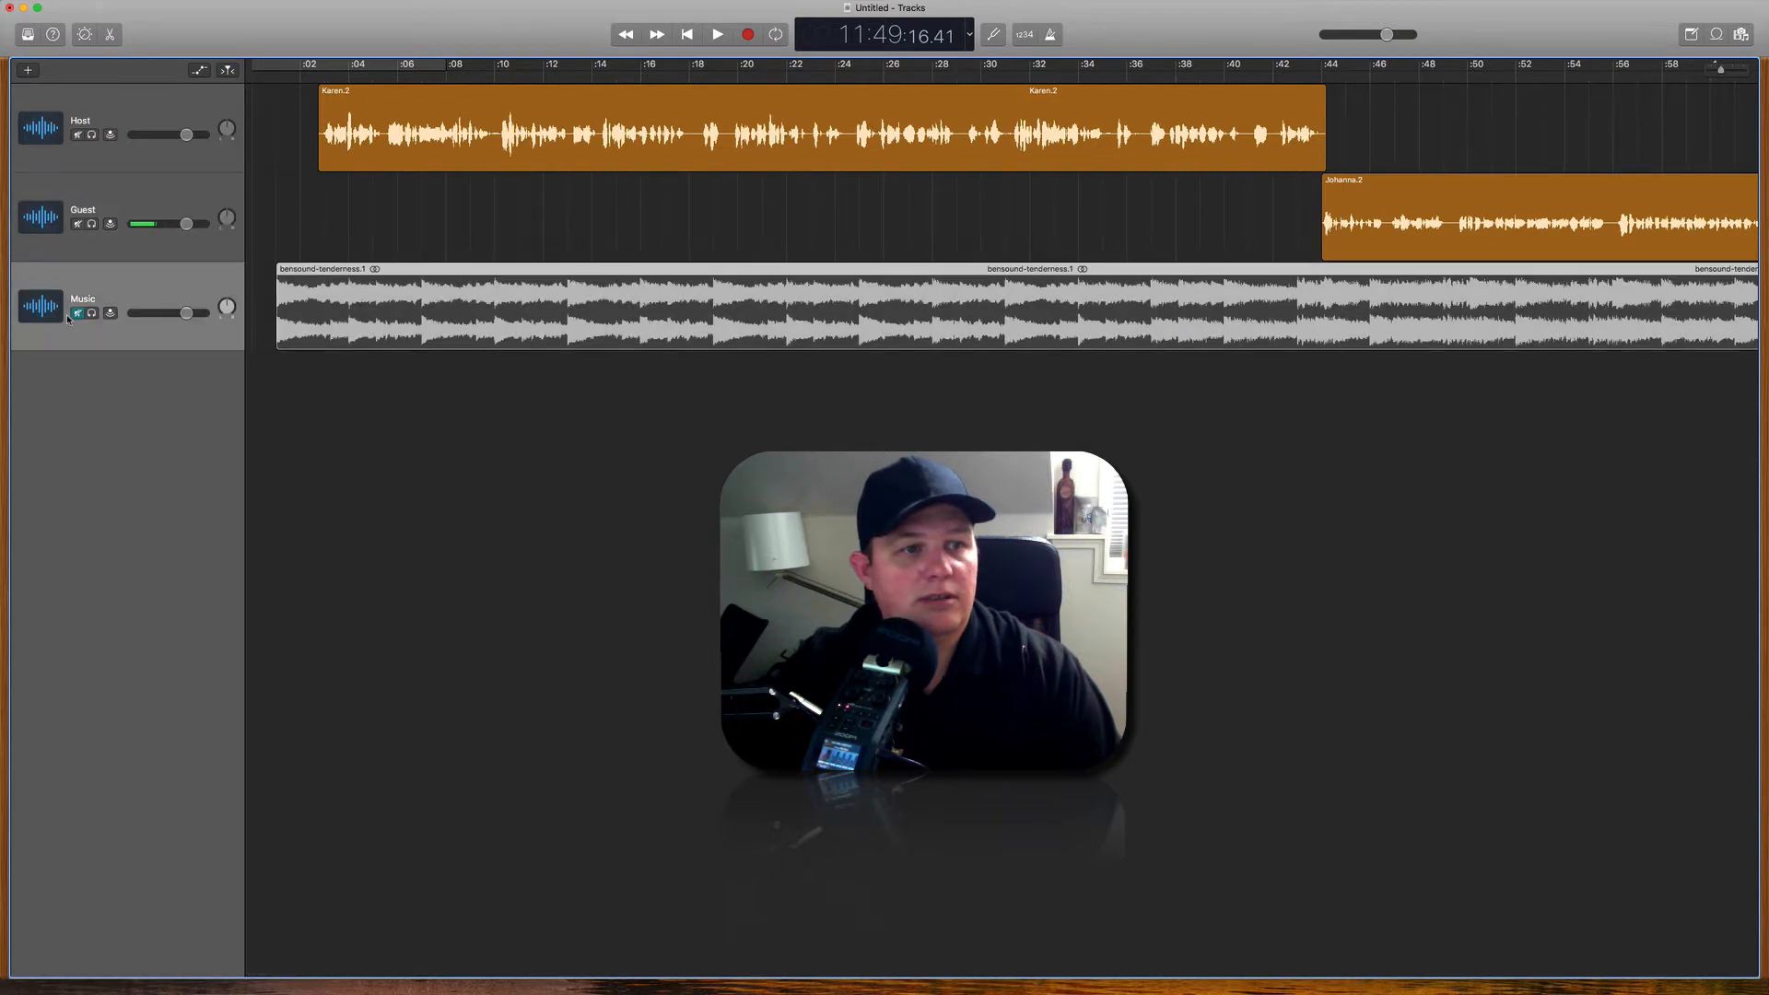
pyautogui.click(76, 313)
pyautogui.click(77, 225)
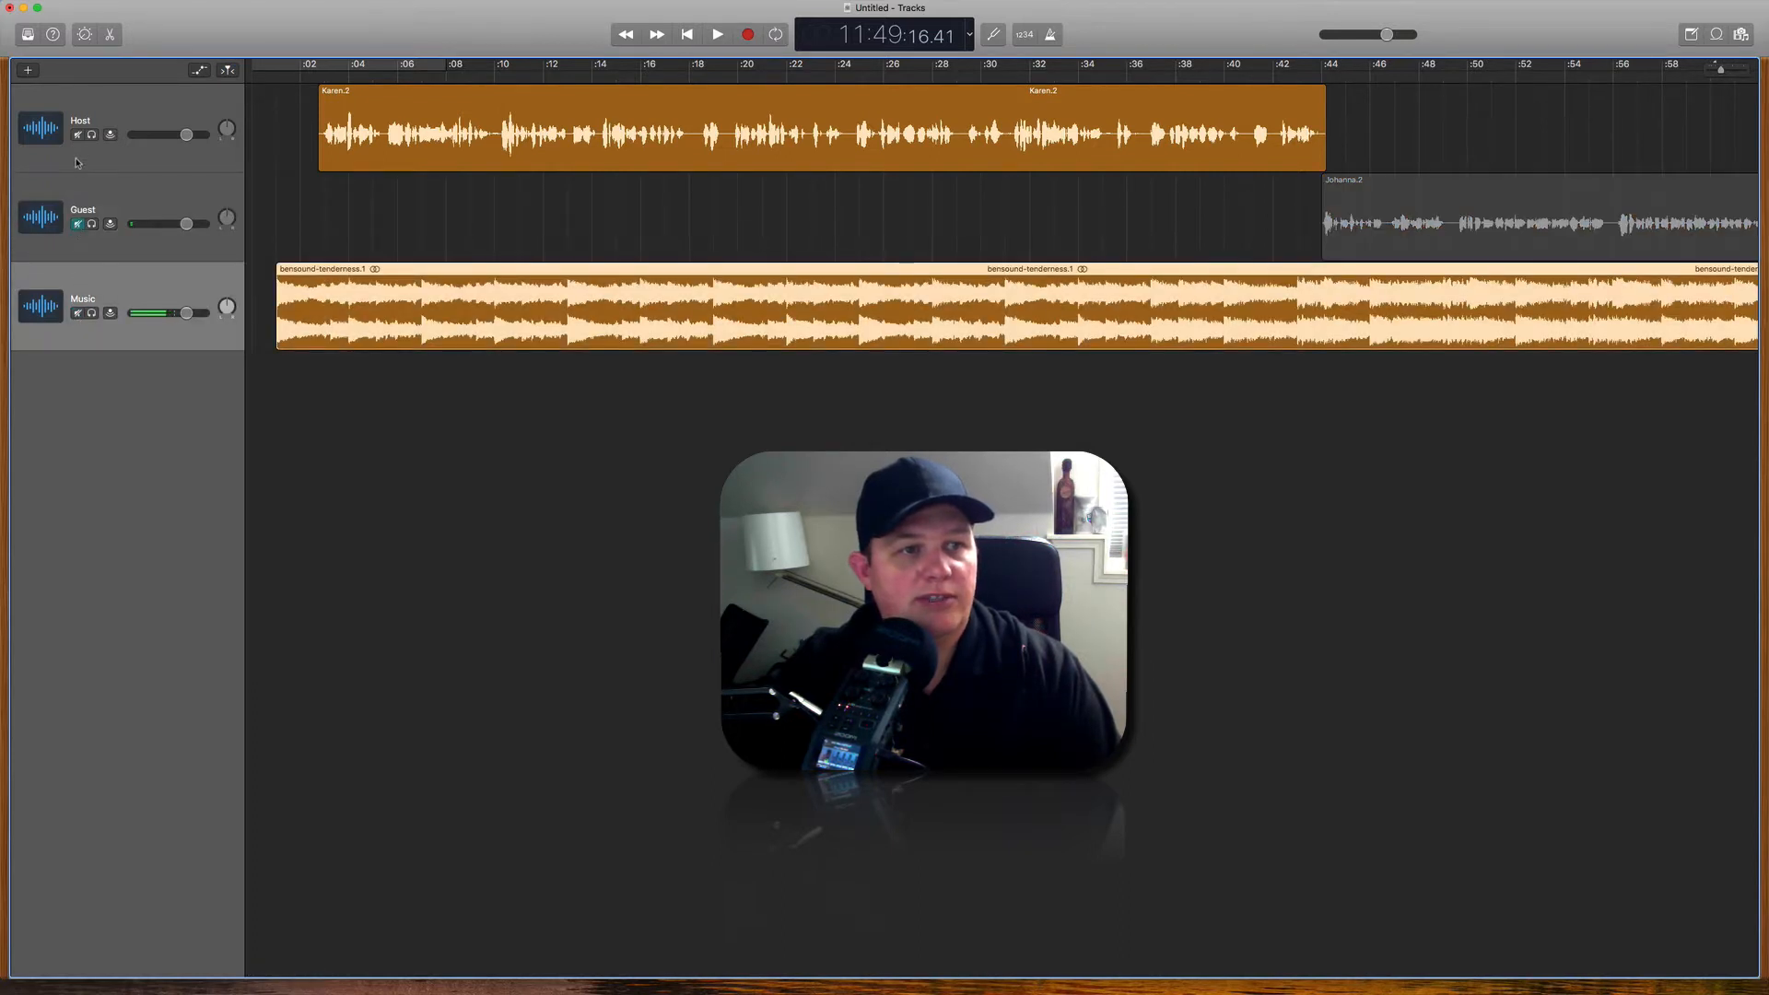
pyautogui.click(77, 135)
# Step: Play back the music on its own from the start of the project to about 0:10
pyautogui.click(276, 228)
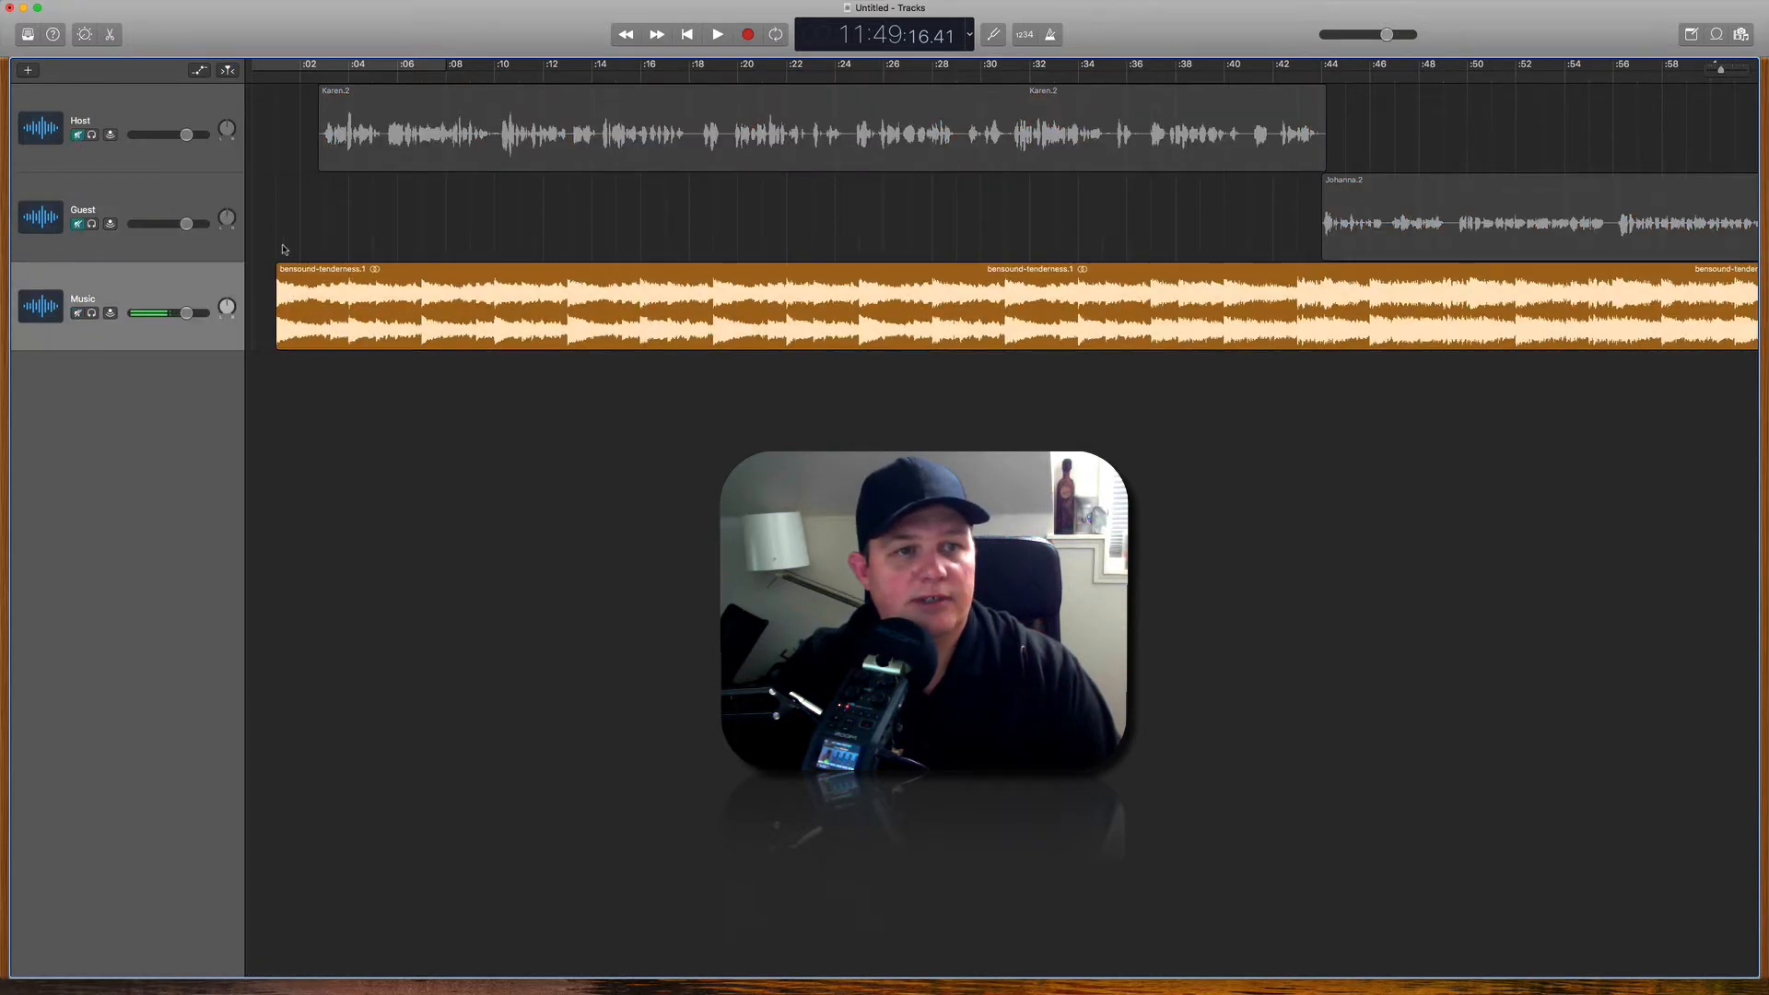
pyautogui.press('space')
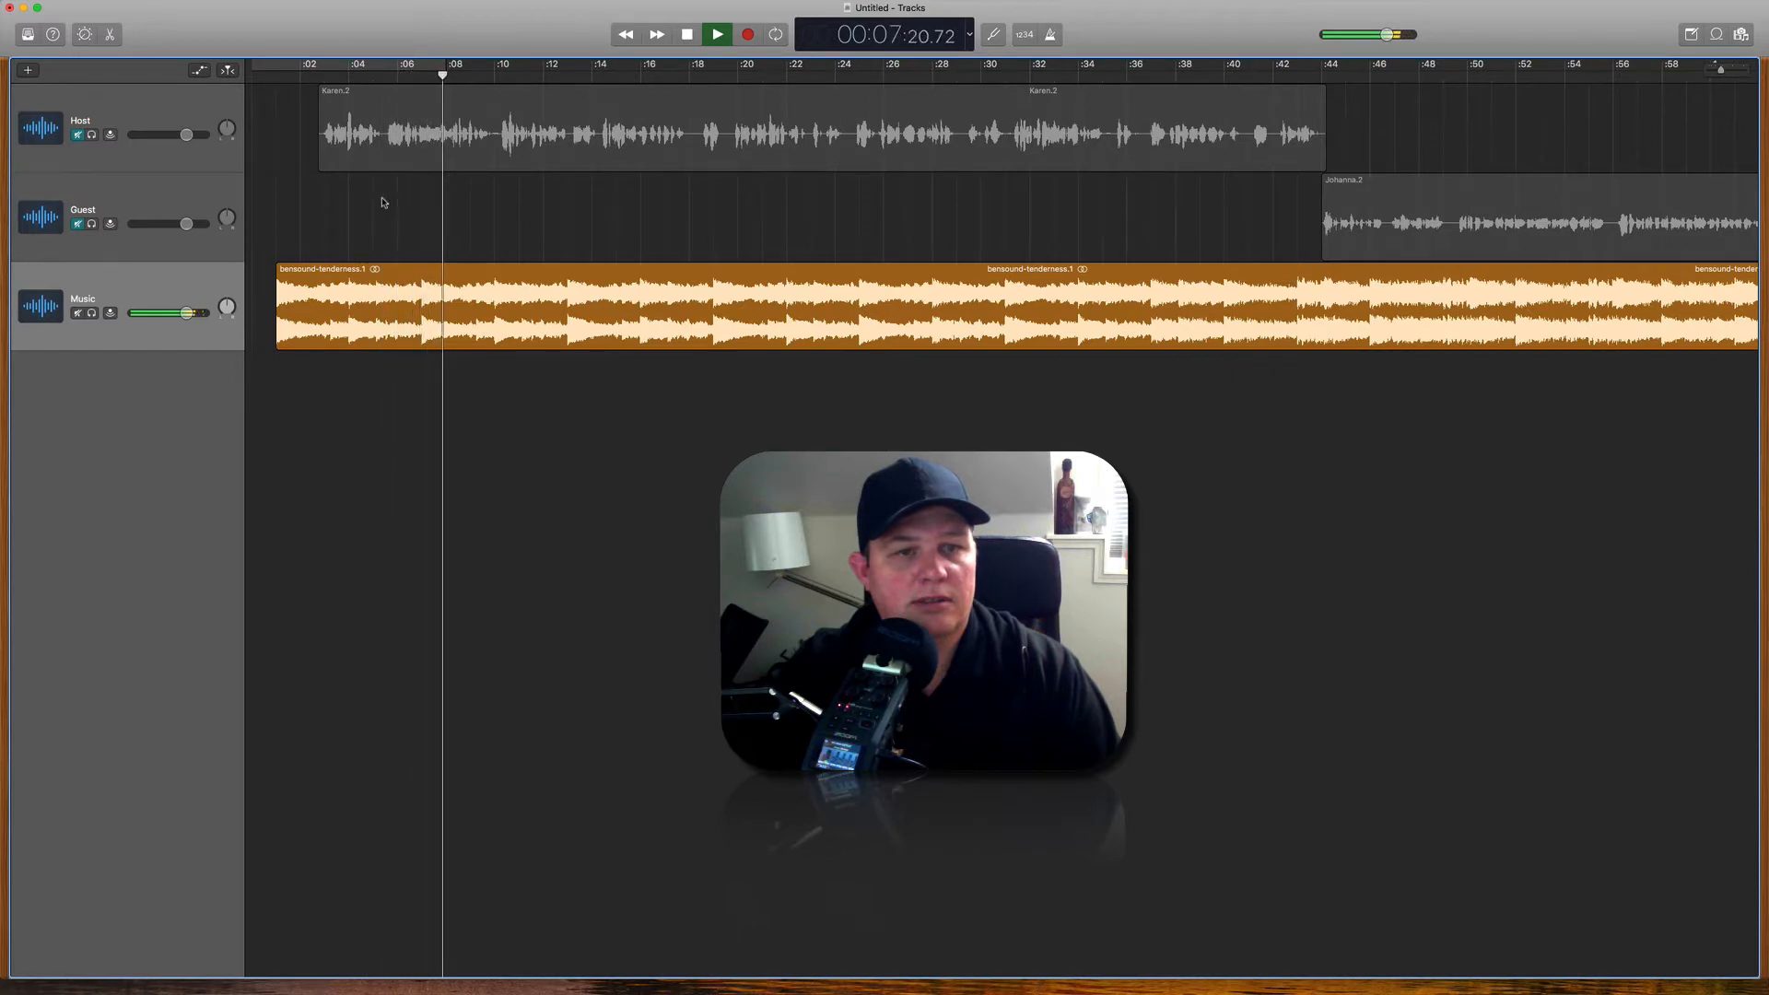
pyautogui.press('space')
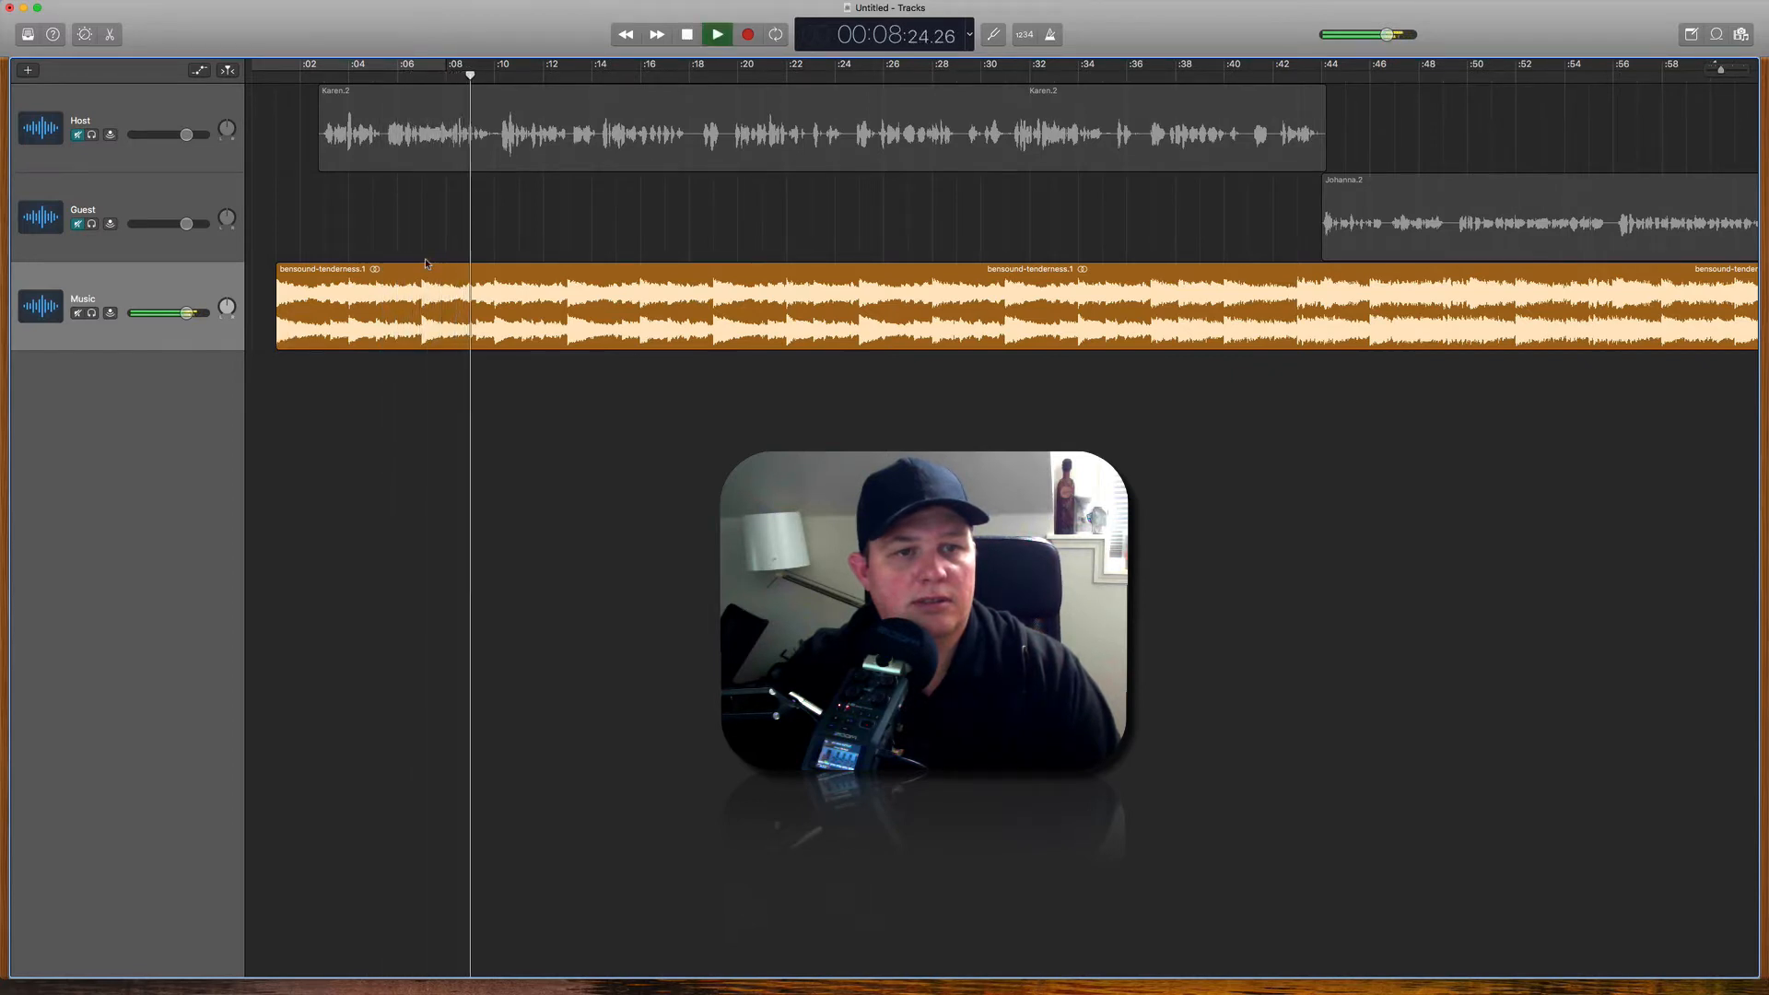
pyautogui.press('space')
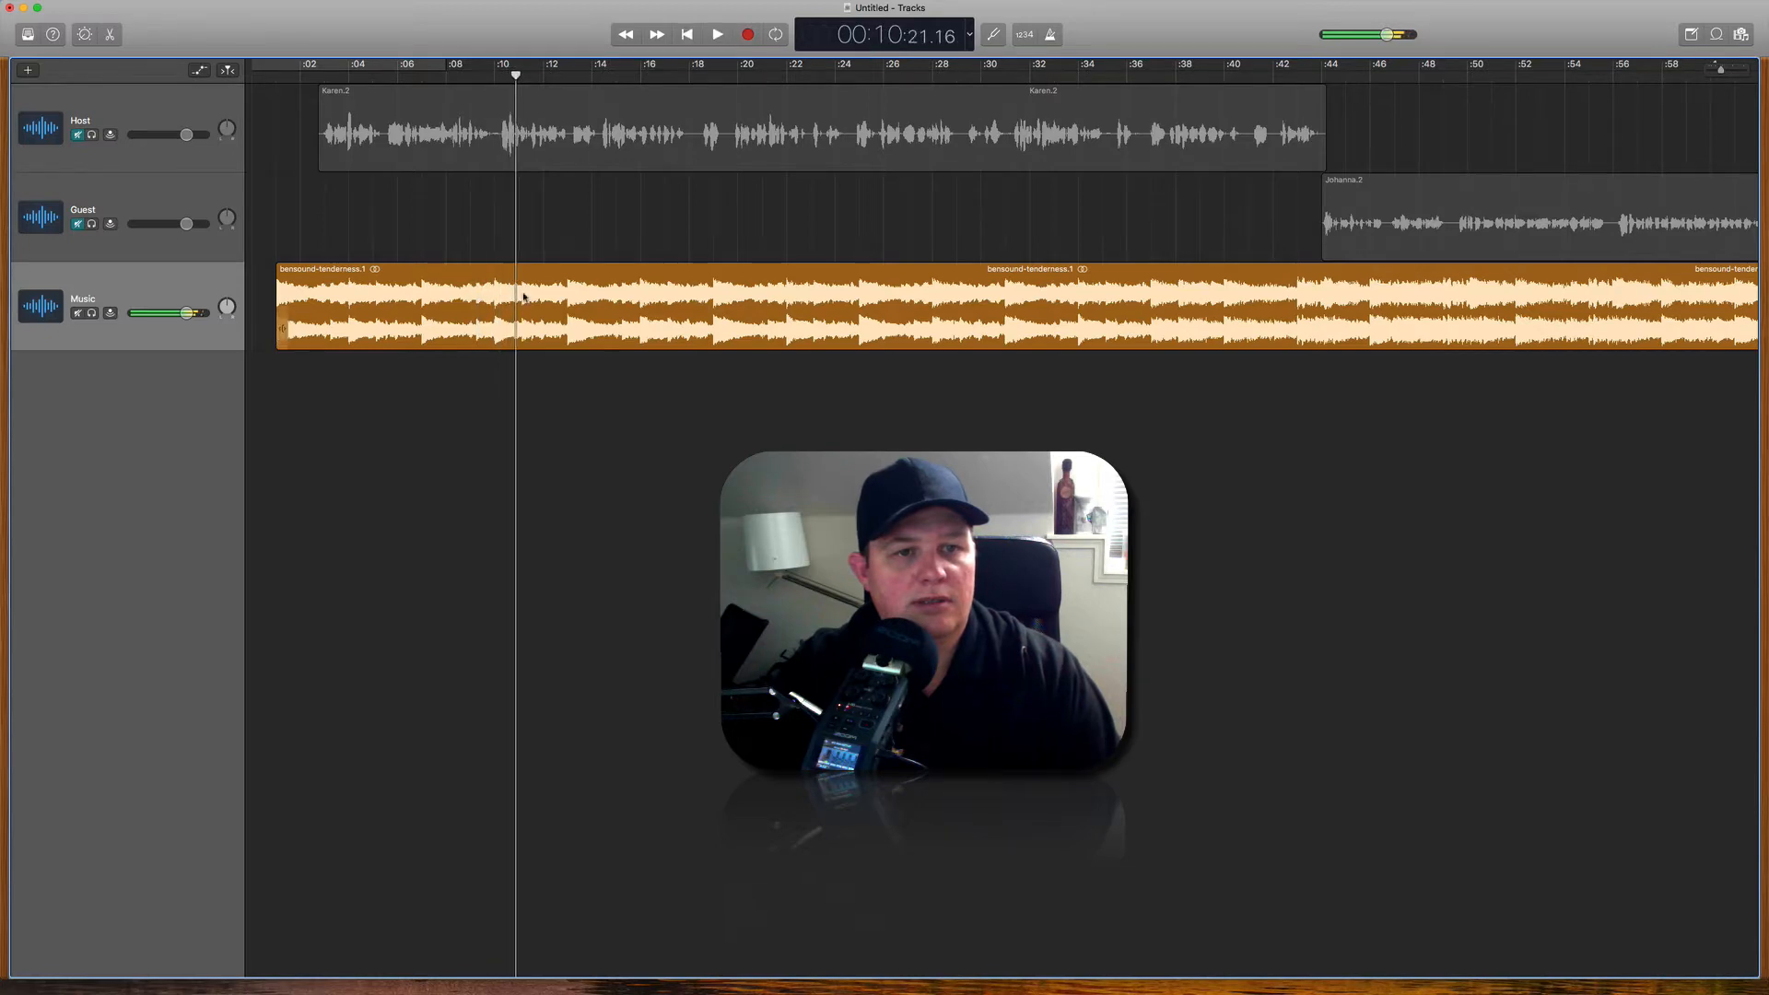
# Step: Show track automation and add volume points on the Music track that lower its level between about 0:09.5 and 0:11
pyautogui.click(504, 273)
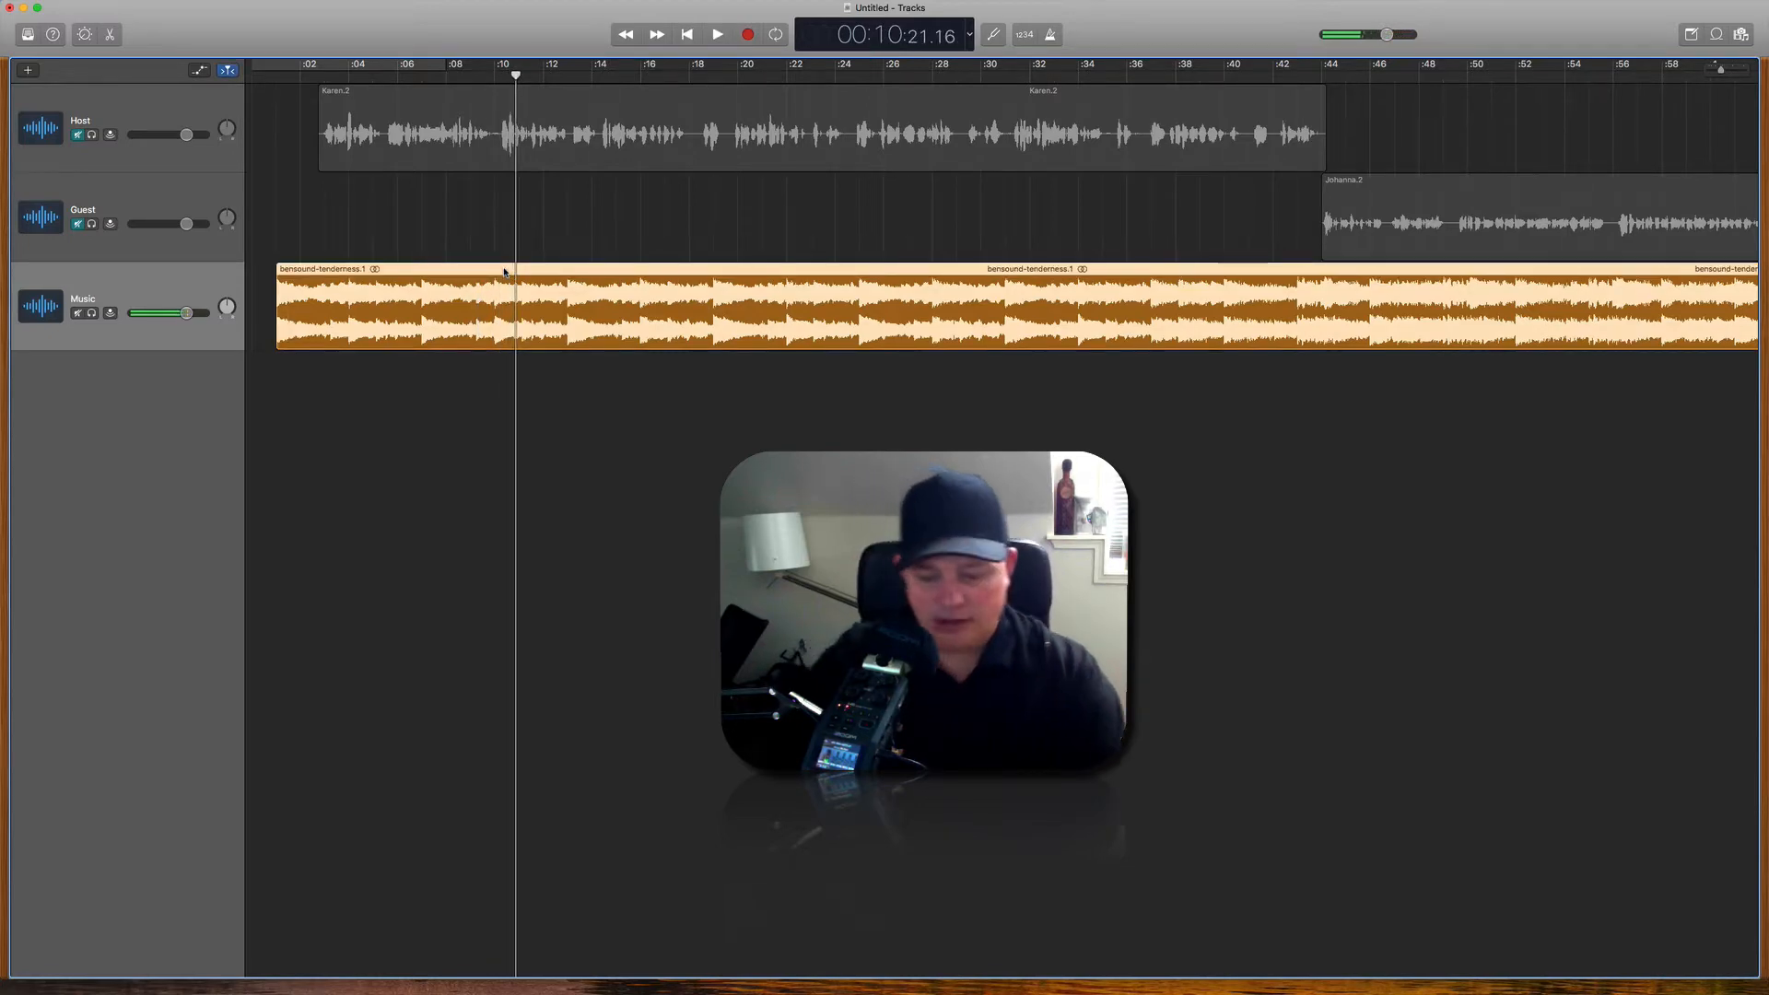
pyautogui.press('a')
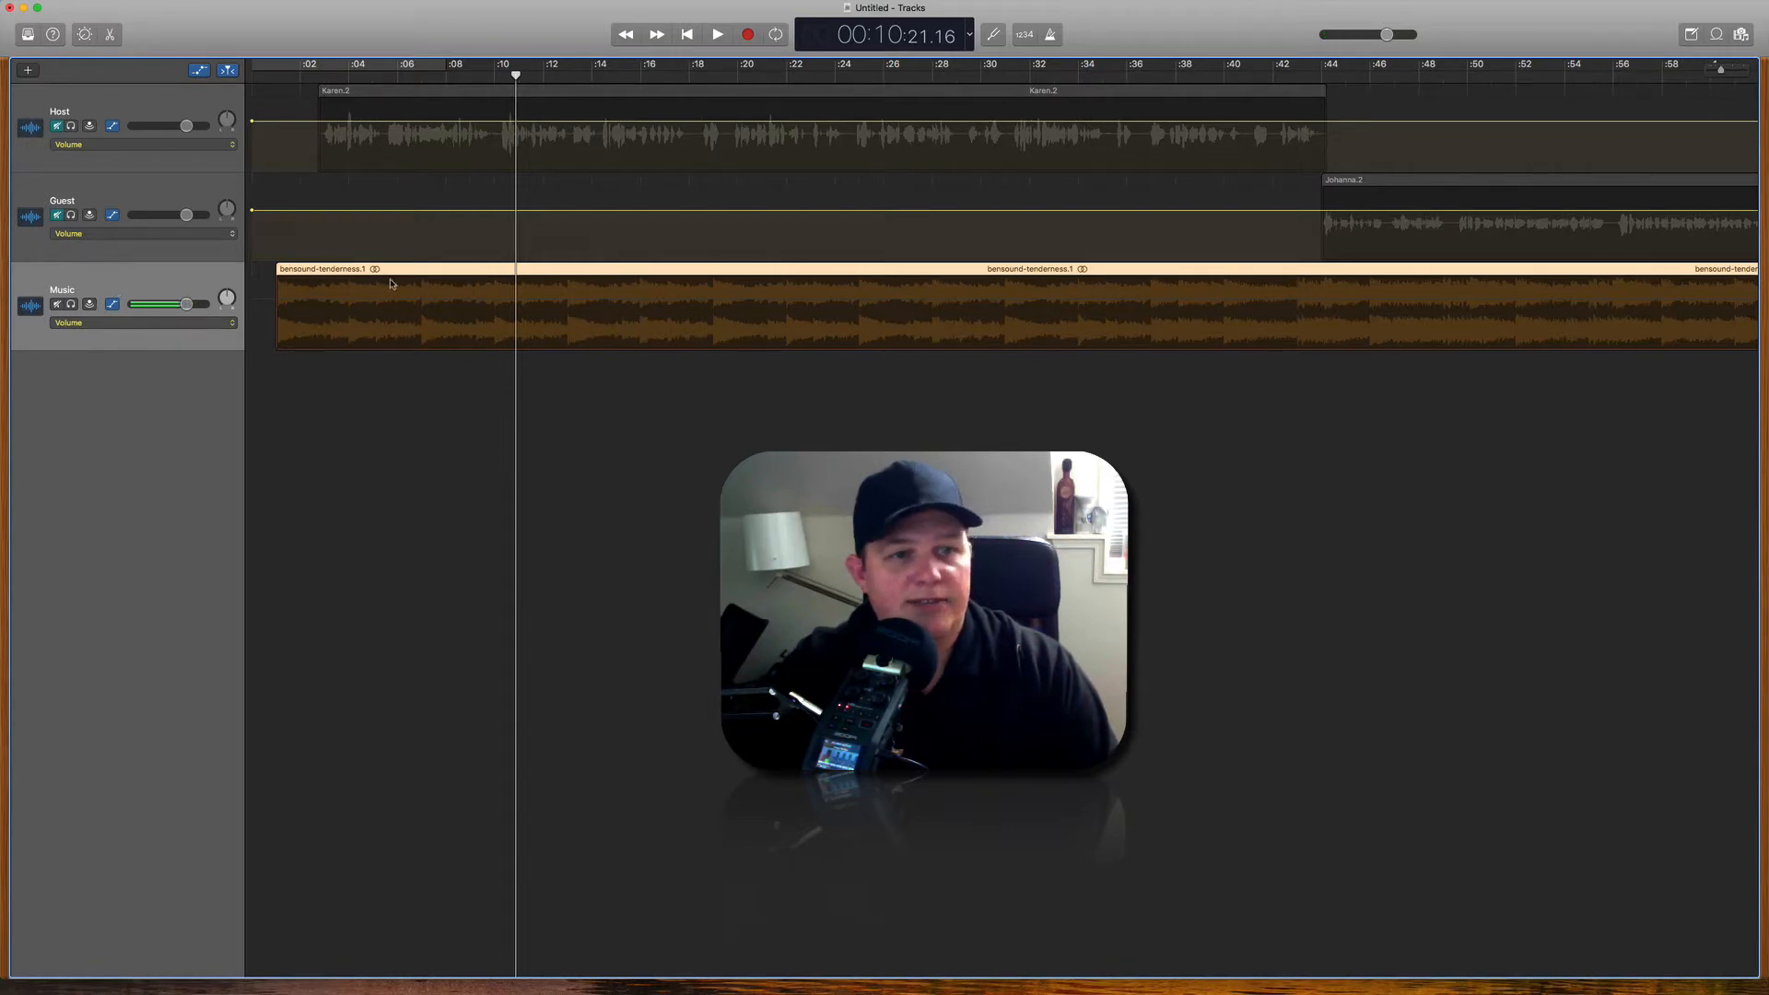
pyautogui.click(377, 310)
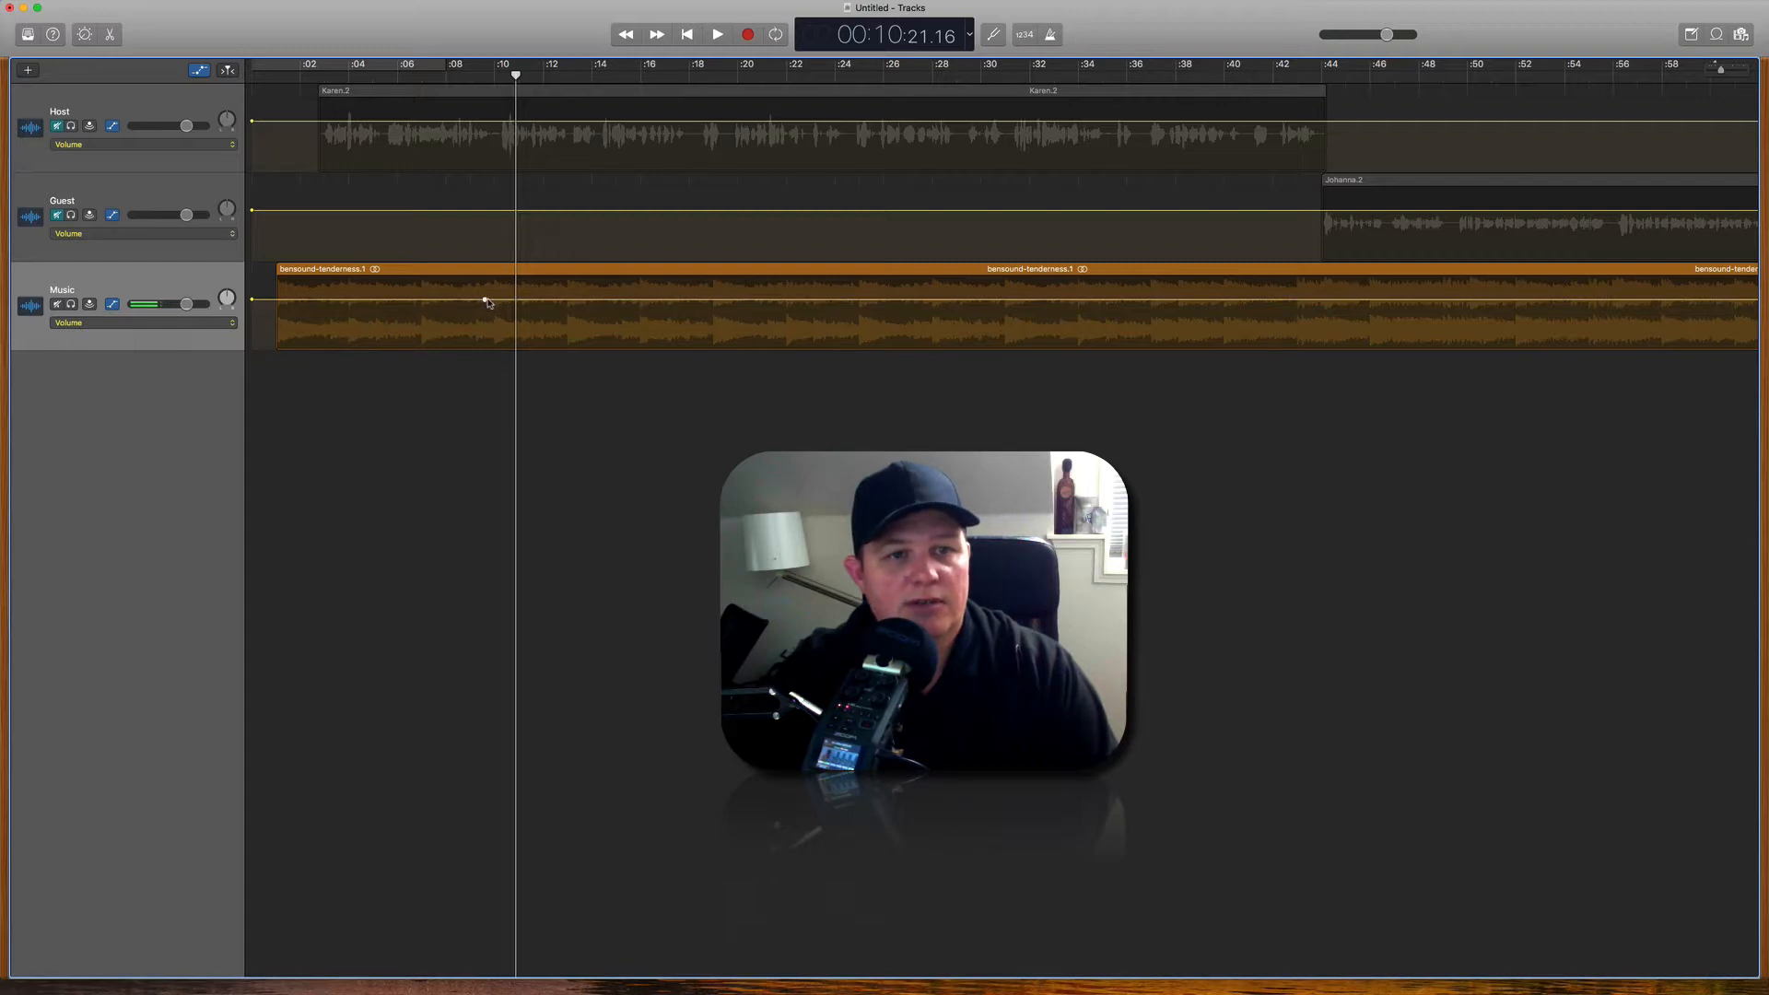
pyautogui.moveTo(522, 301); pyautogui.dragTo(523, 329)
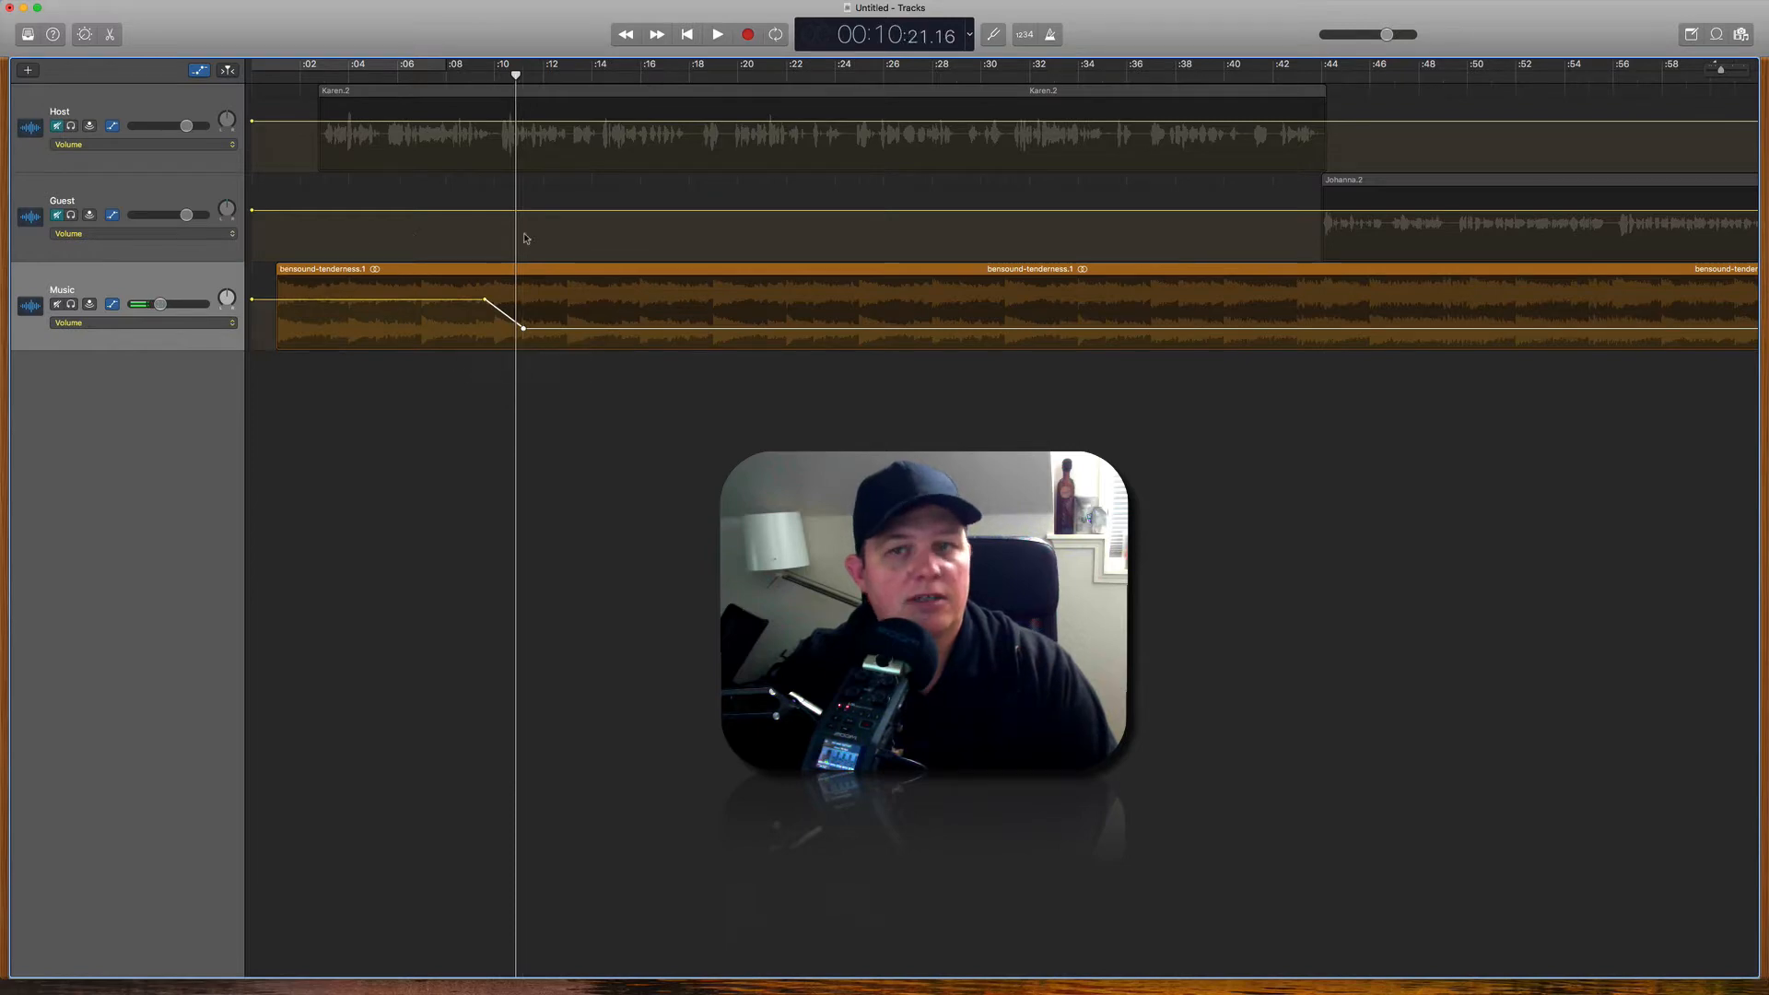
pyautogui.press('super+a')
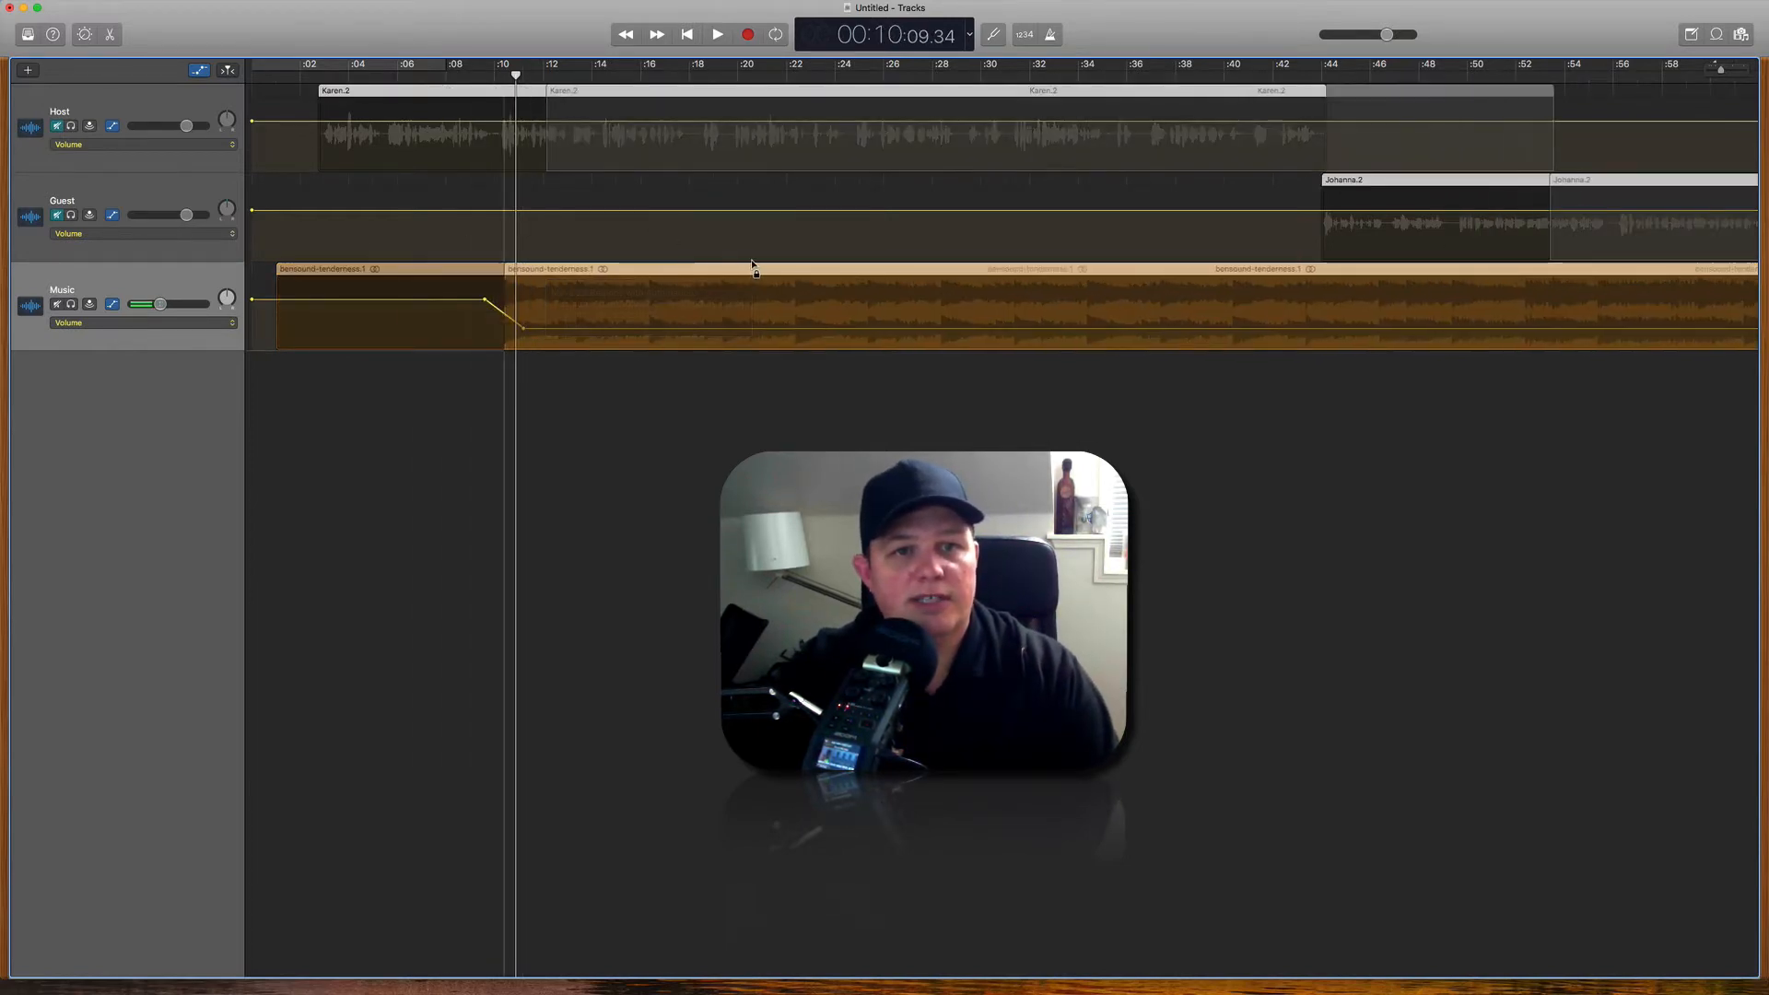
pyautogui.click(682, 243)
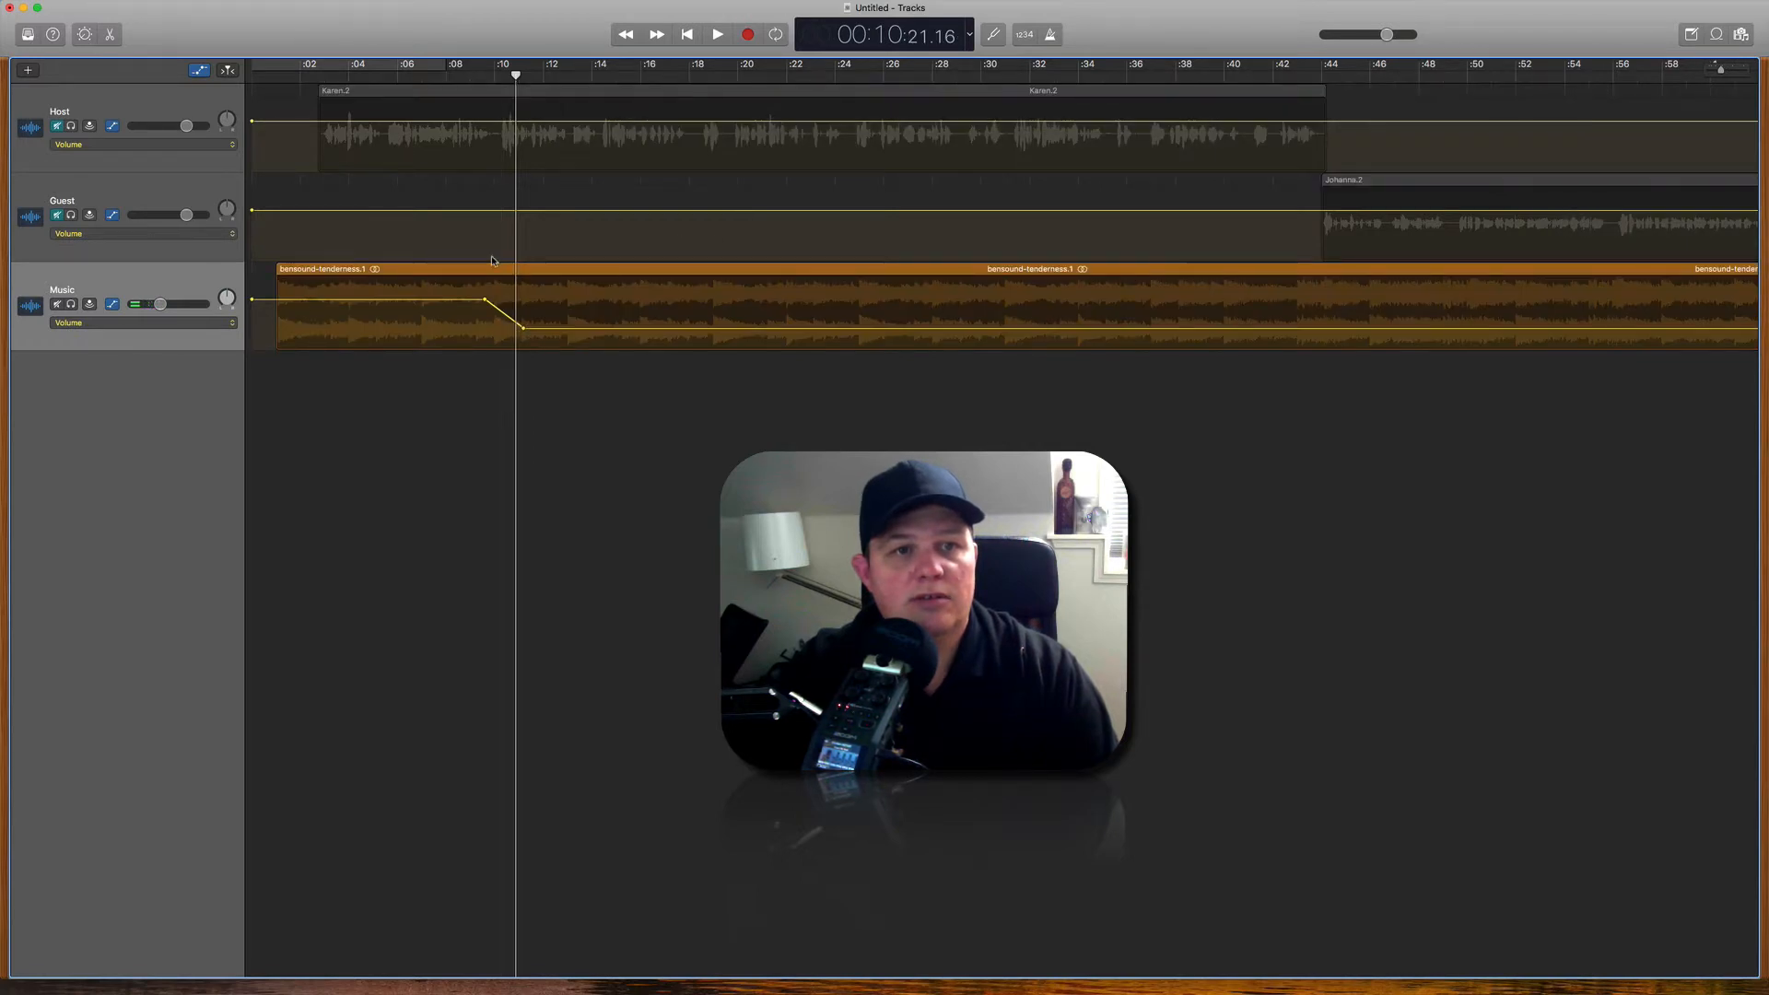
pyautogui.scroll(-10, 507, 258)
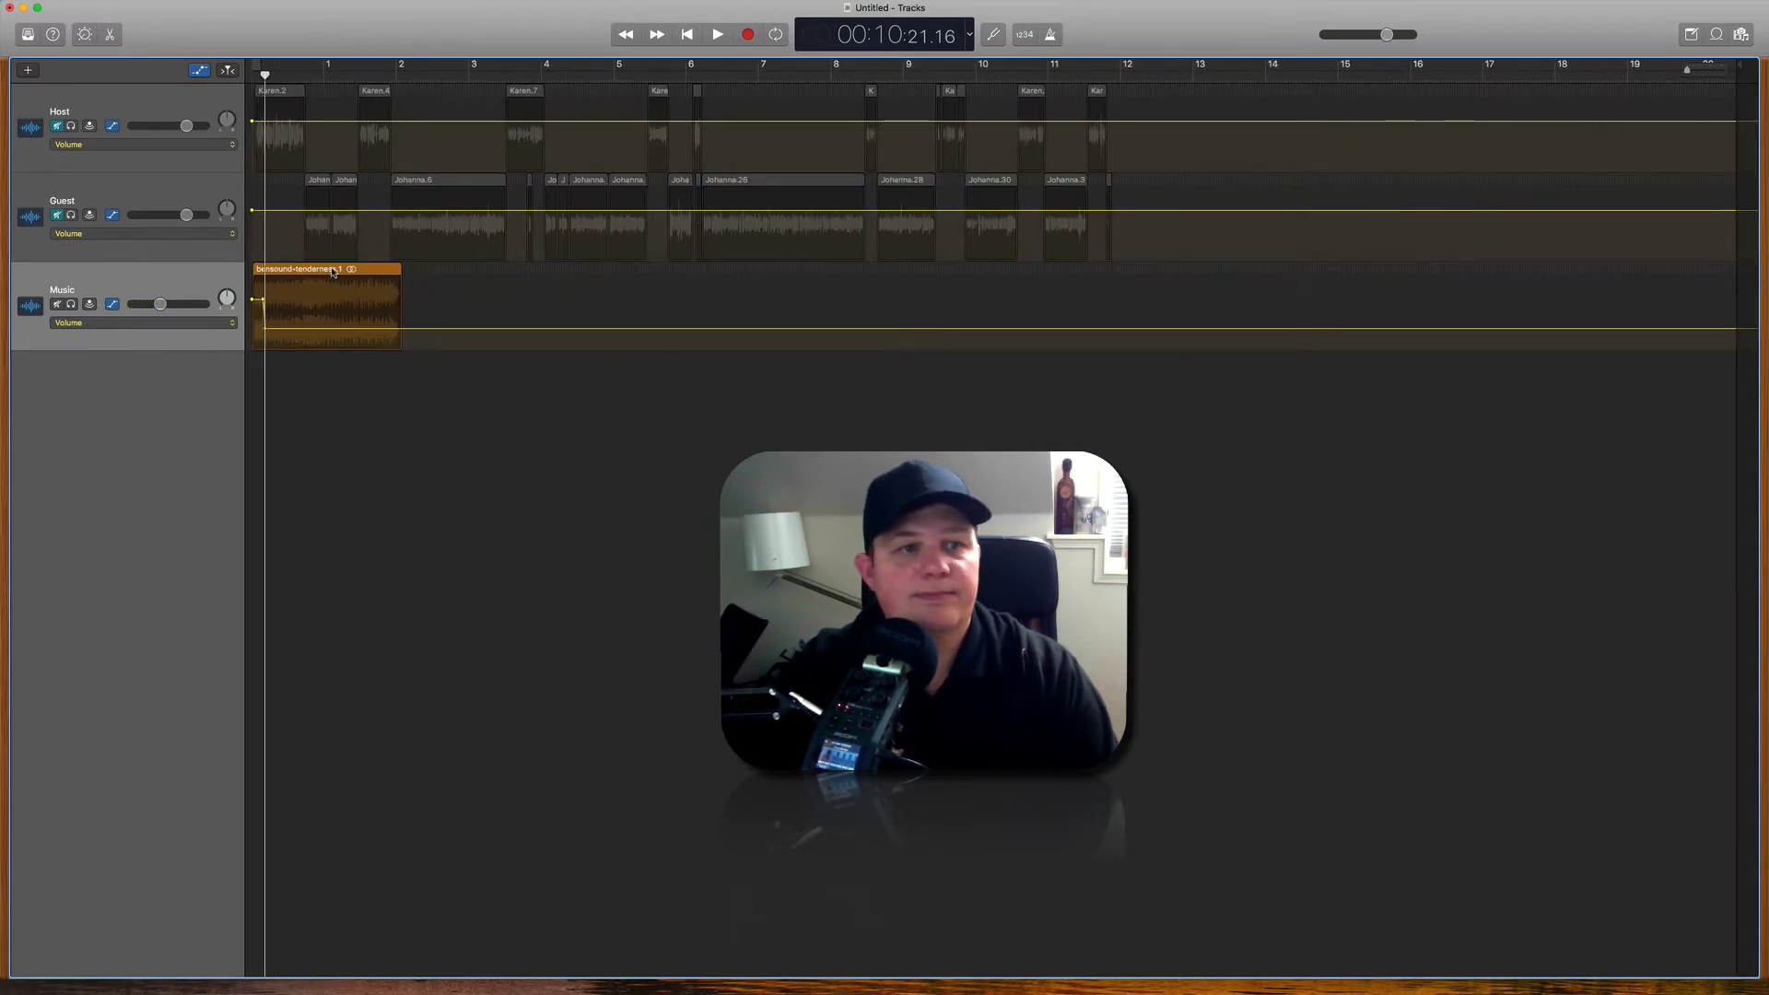
pyautogui.moveTo(346, 272); pyautogui.dragTo(420, 273)
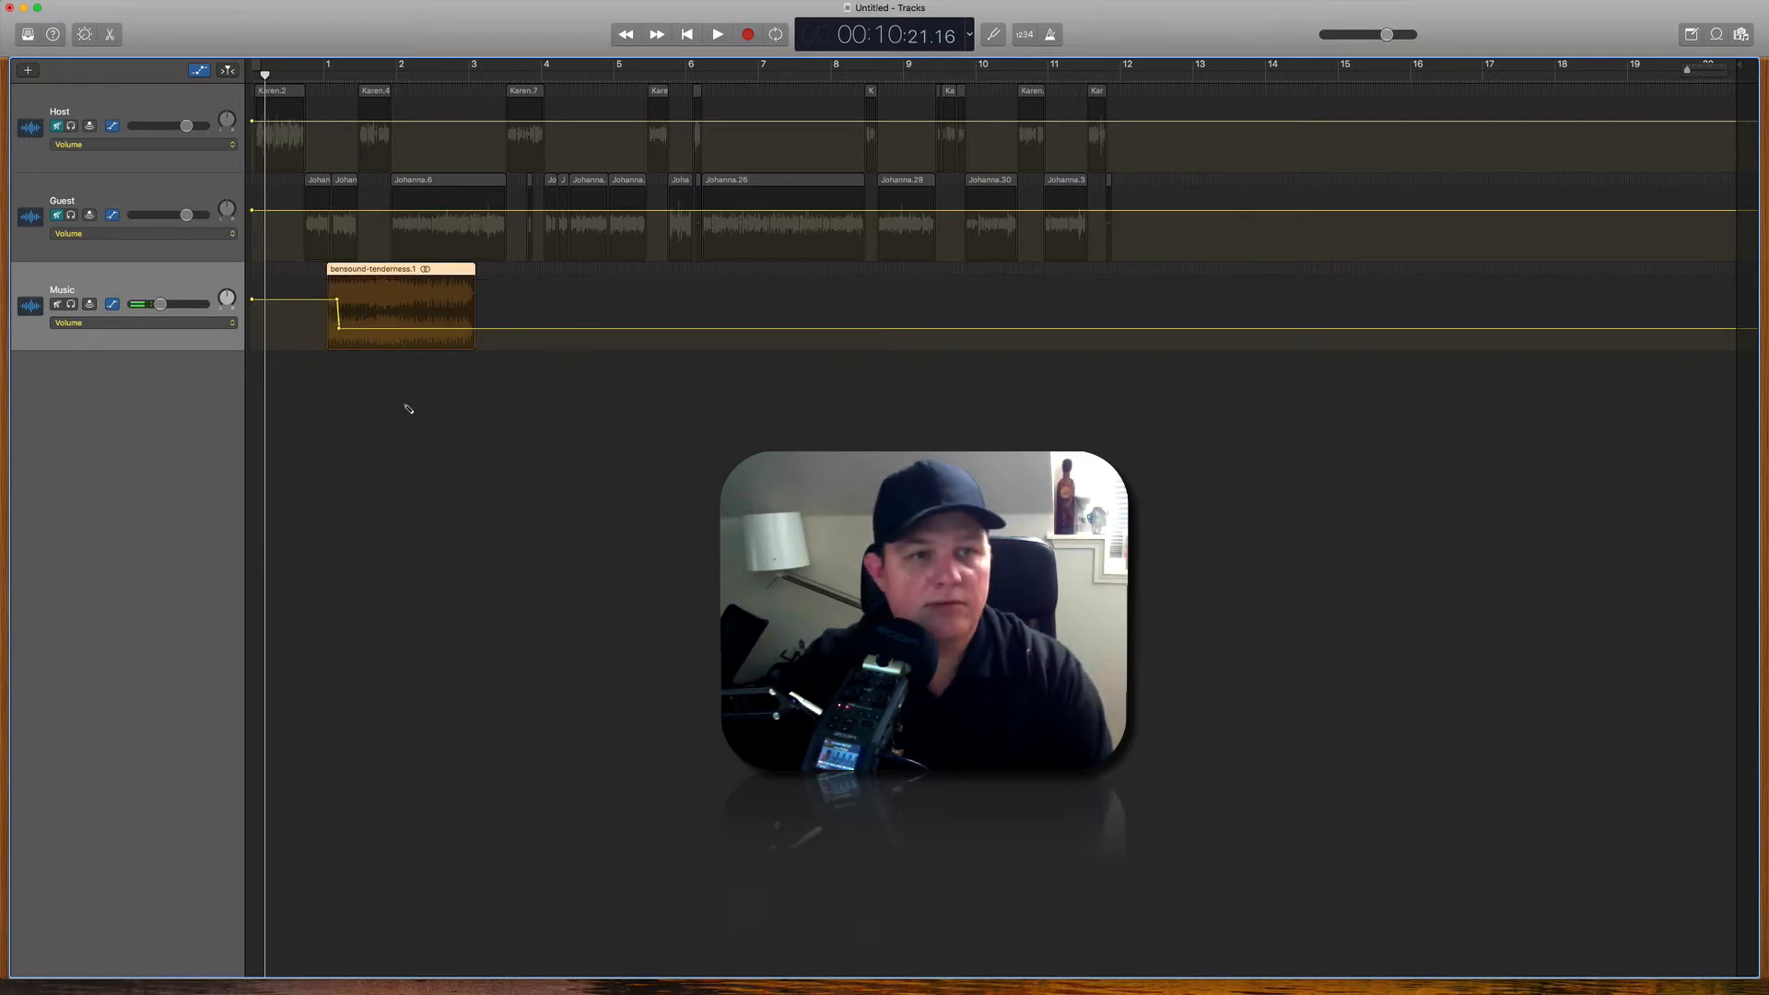
pyautogui.press('super+z')
# Step: Move all regions on the three tracks later together so that the music starts at about 1:13
pyautogui.press('super+a')
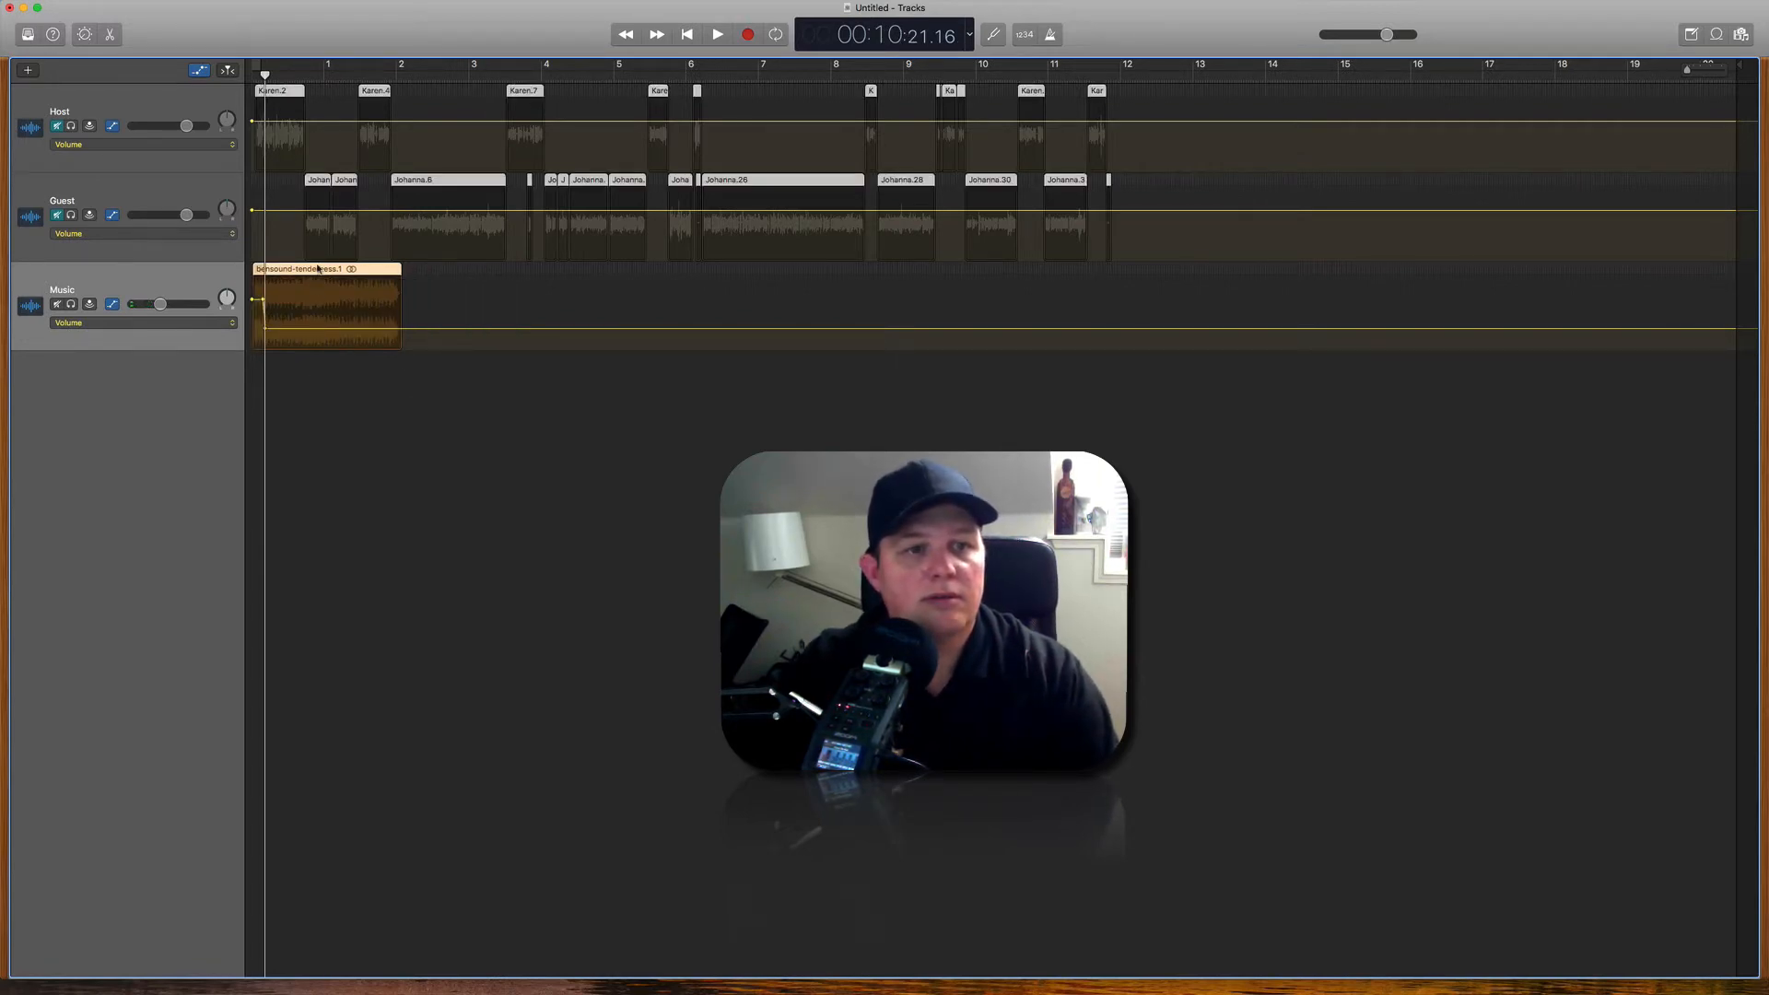
pyautogui.moveTo(343, 271); pyautogui.dragTo(430, 271)
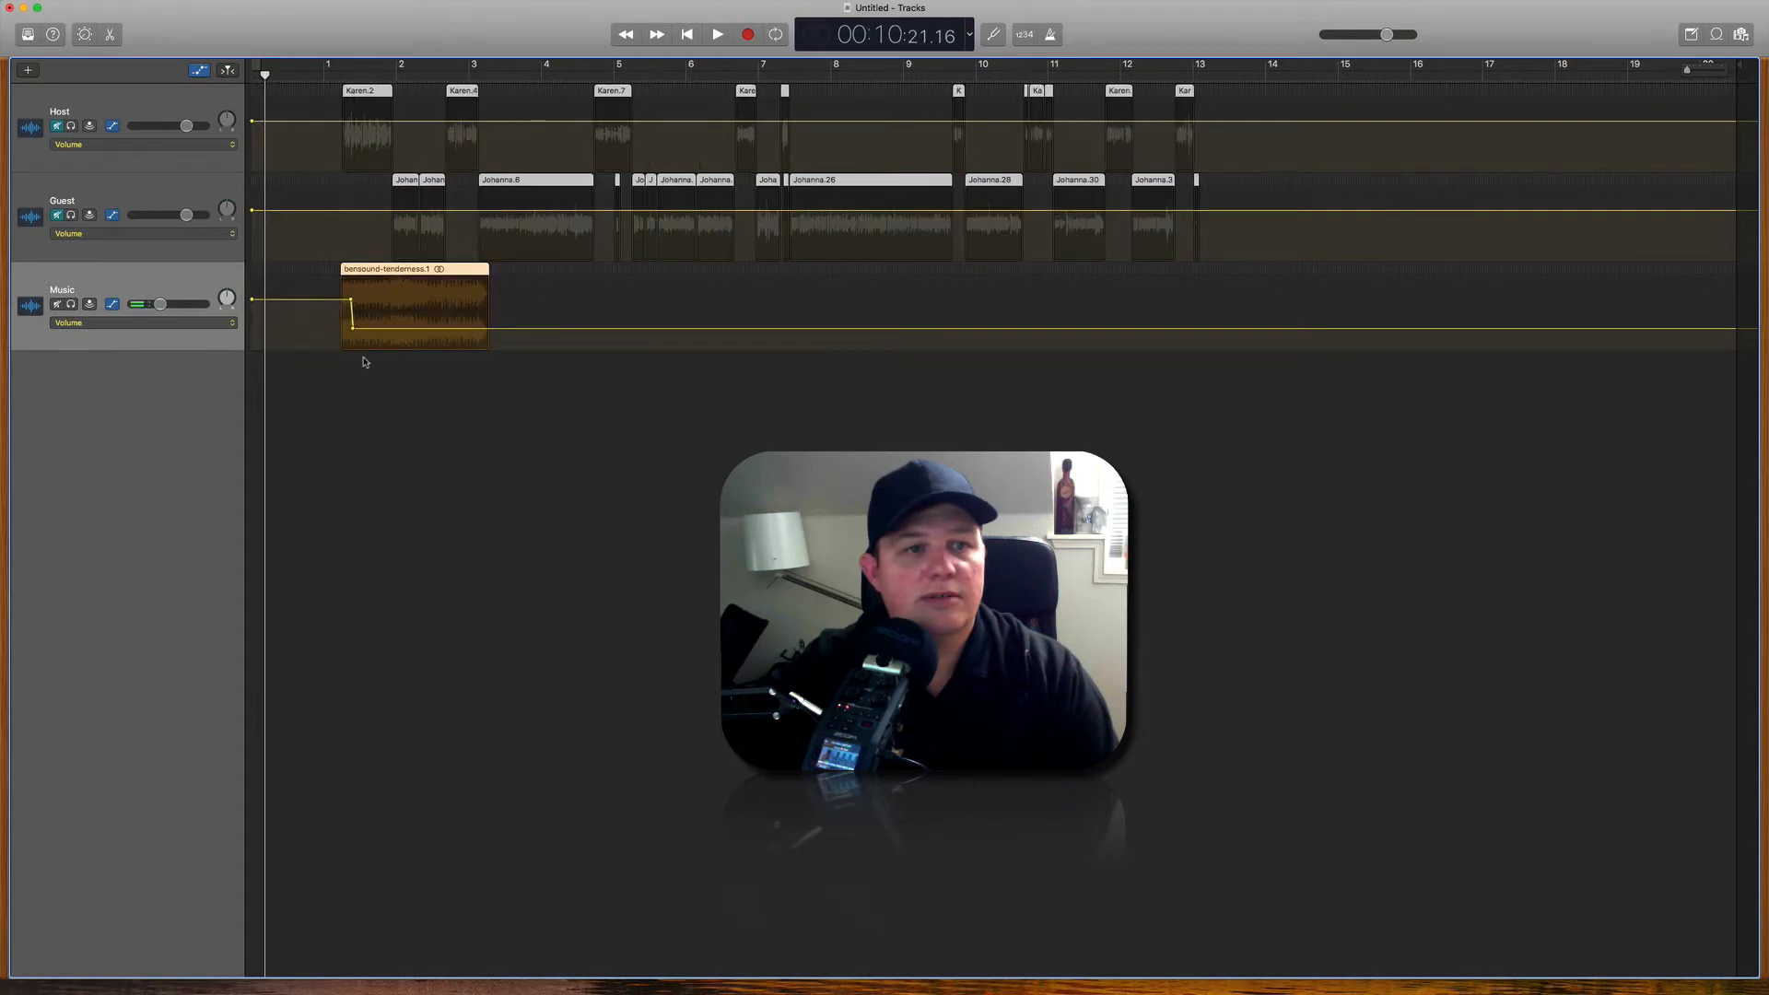
pyautogui.click(321, 238)
pyautogui.scroll(10, 321, 238)
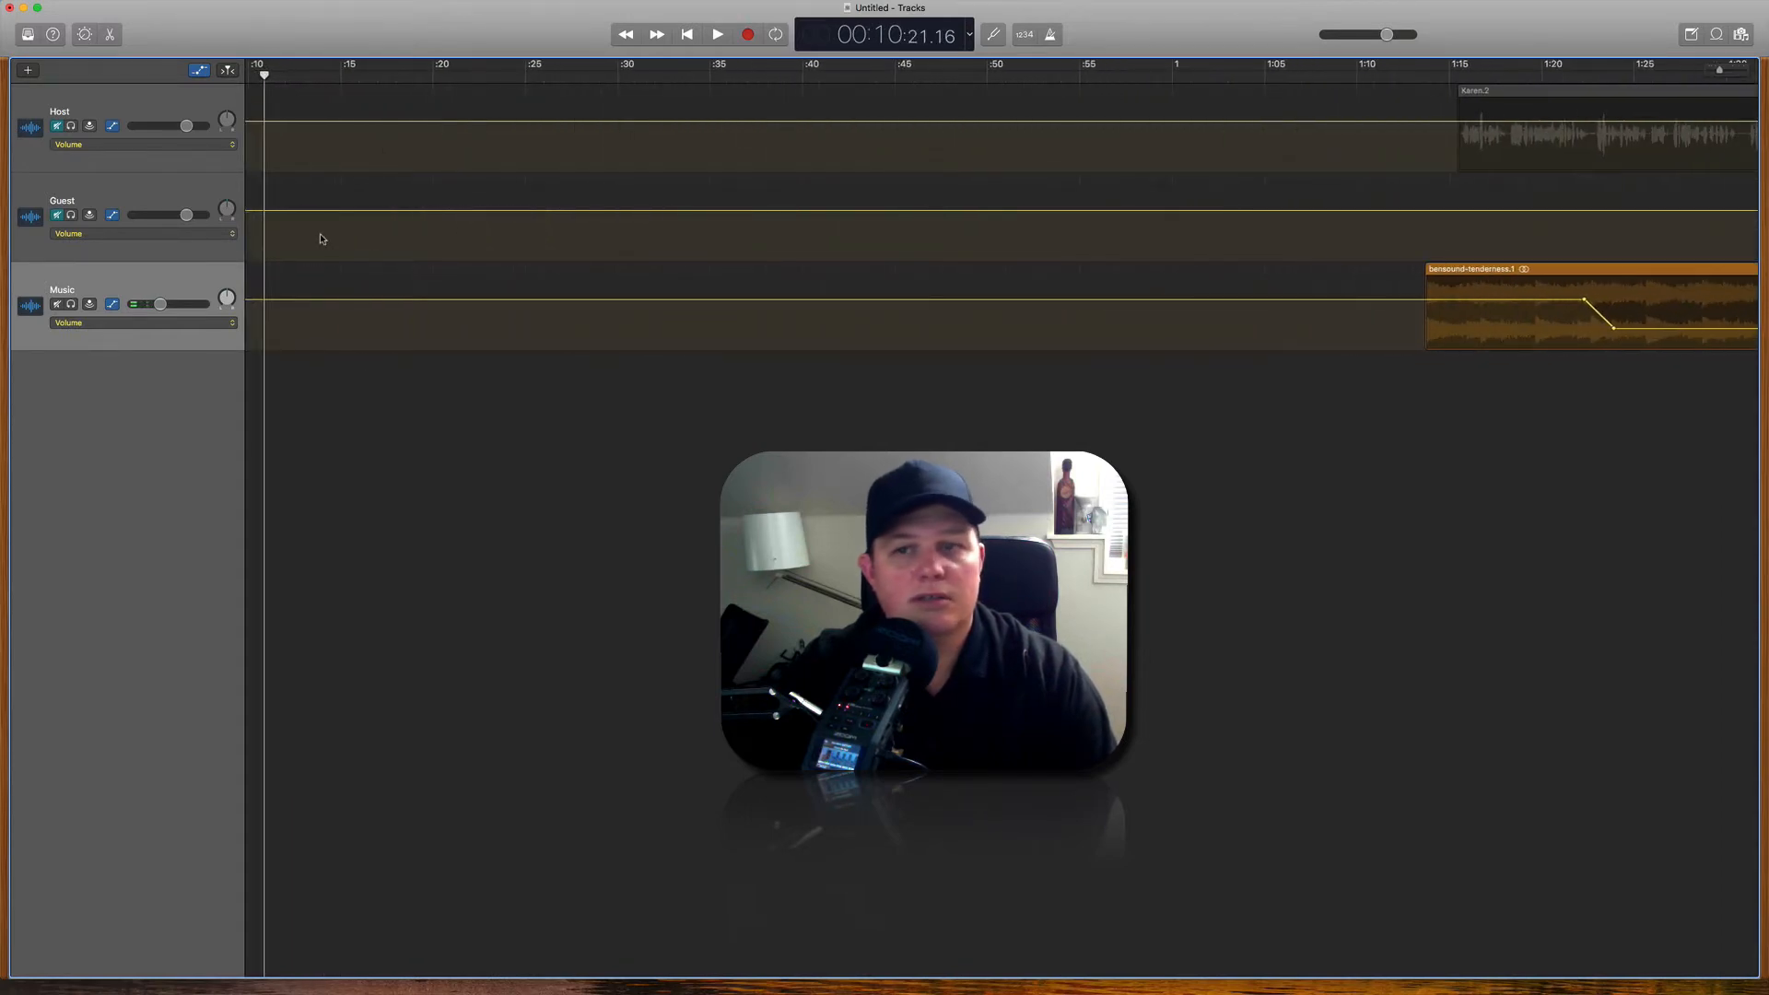
# Step: Move the music region earlier to start at about 1:06, so its volume drop meets the start of the host's speech
pyautogui.hscroll(2, 1398, 237)
pyautogui.hscroll(5, 1397, 237)
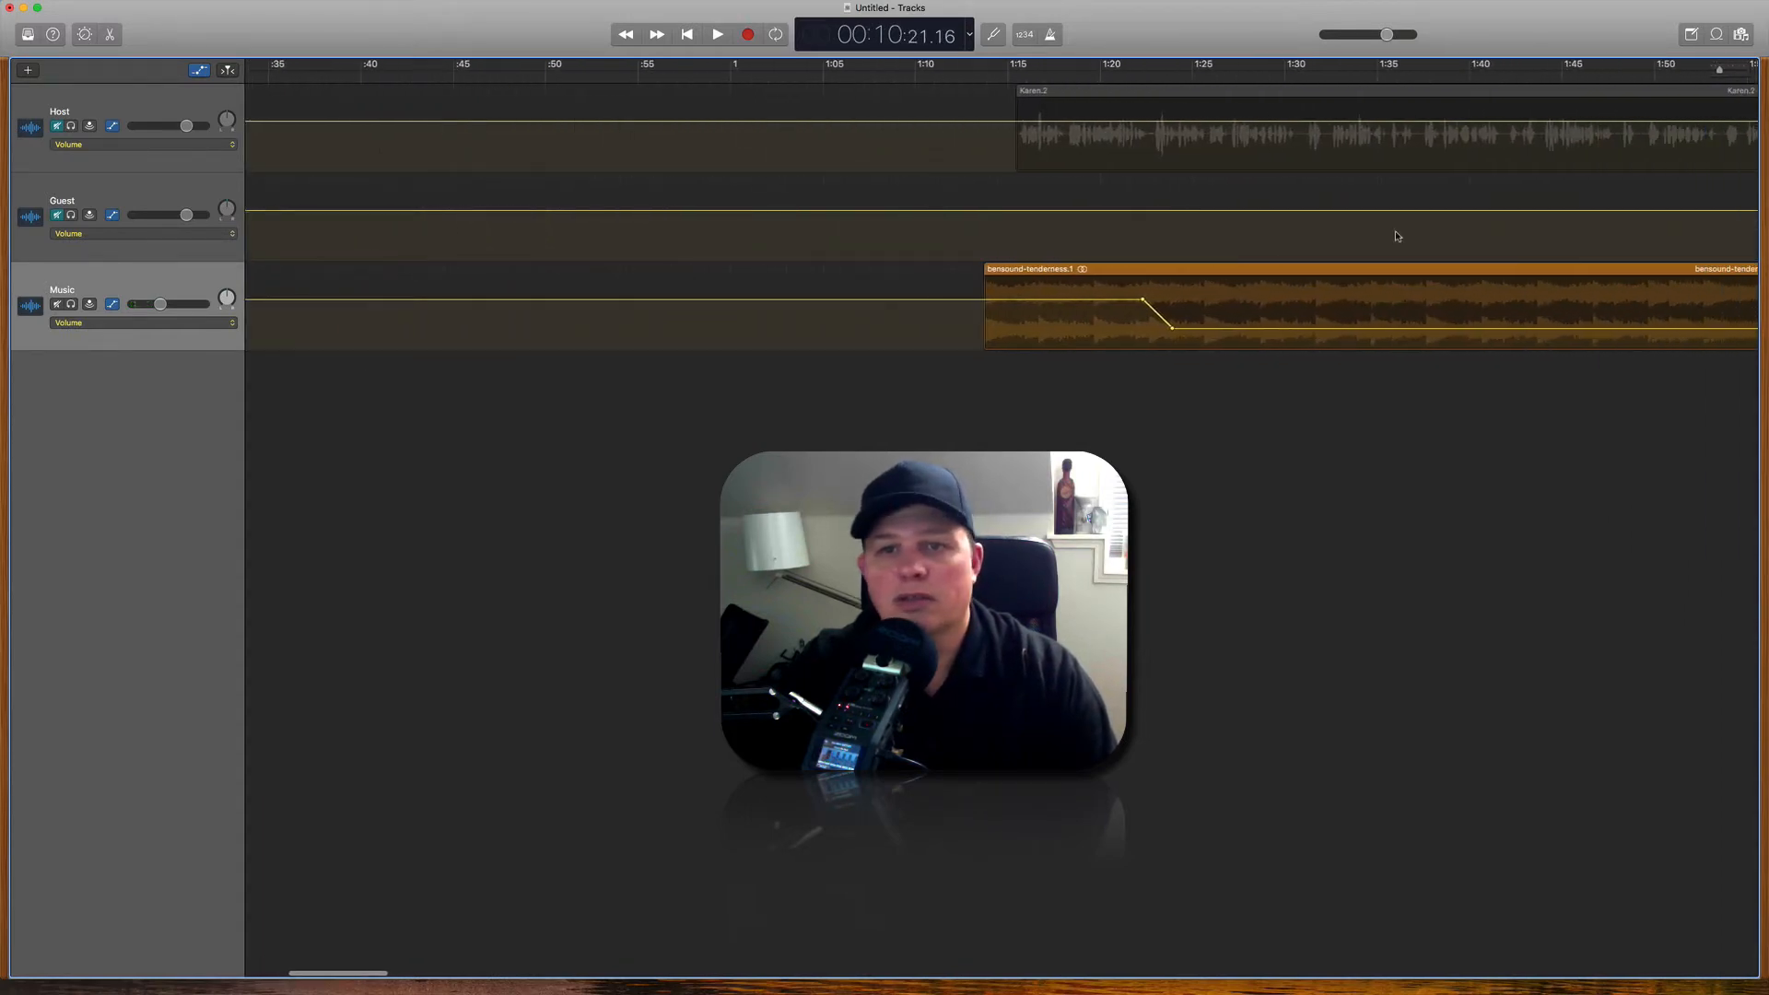
pyautogui.click(1027, 275)
pyautogui.moveTo(1027, 275); pyautogui.dragTo(948, 269)
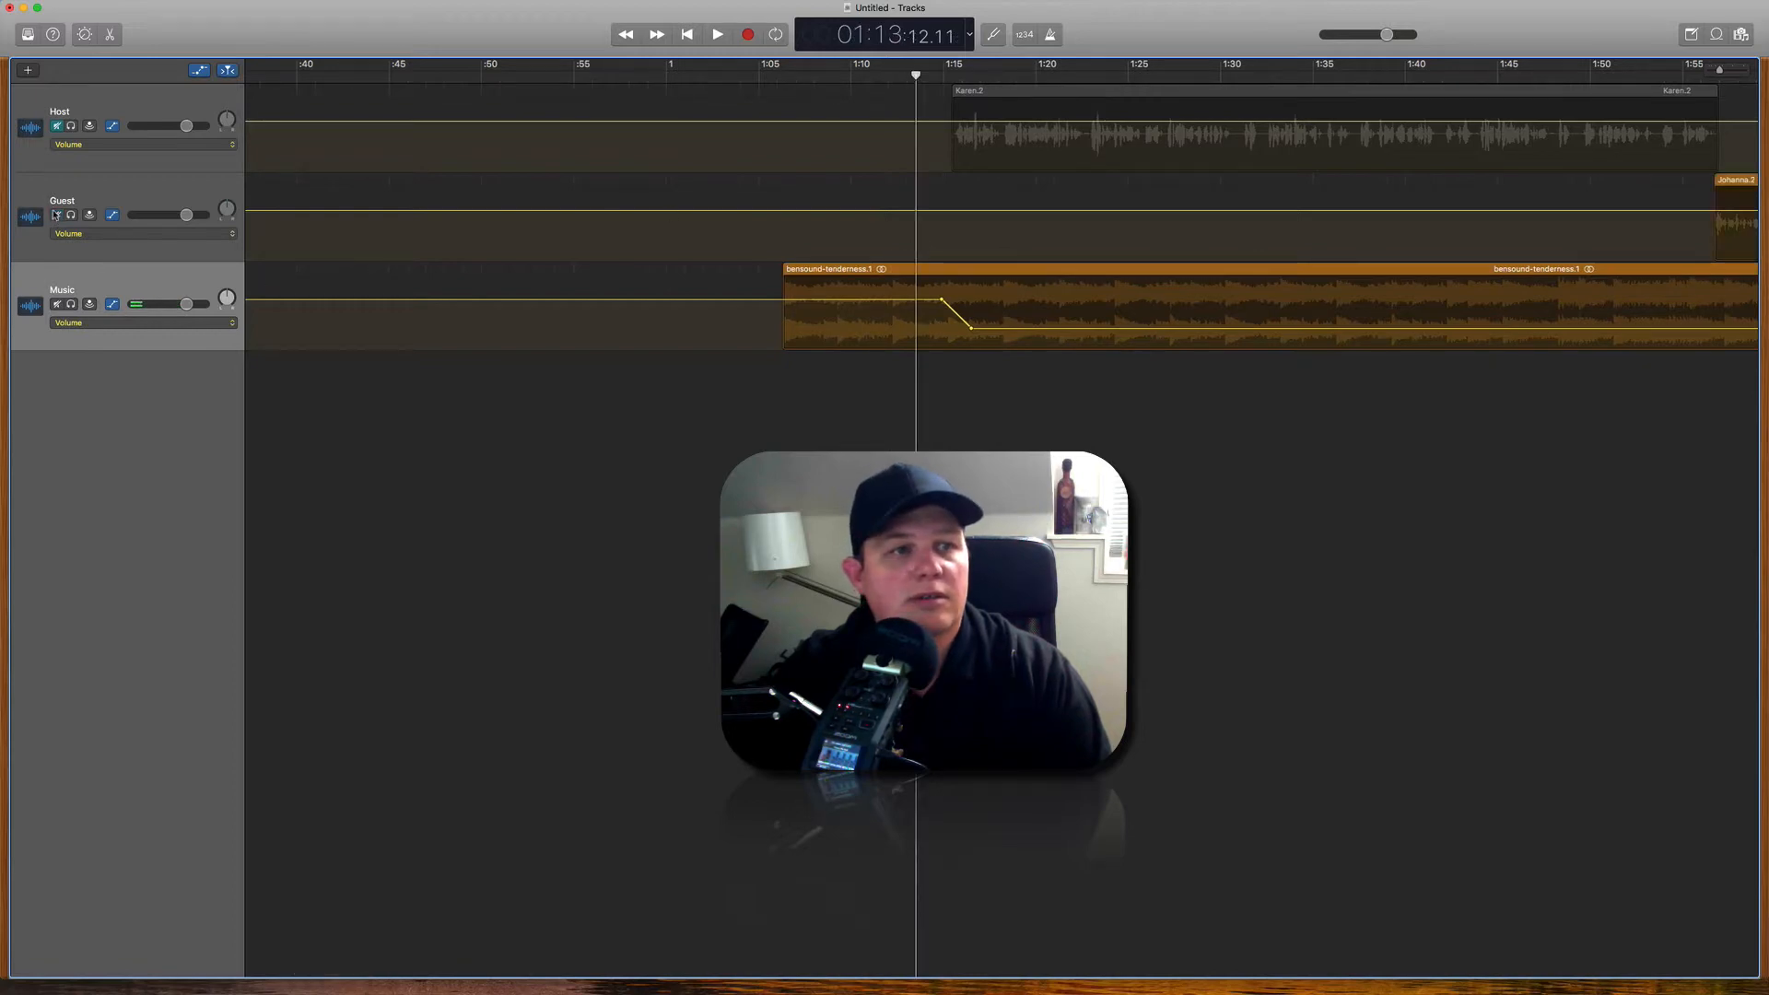
# Step: Unmute the Host track, play the transition up to about 1:16, and move the music region about half a second earlier
pyautogui.click(57, 126)
pyautogui.press('space')
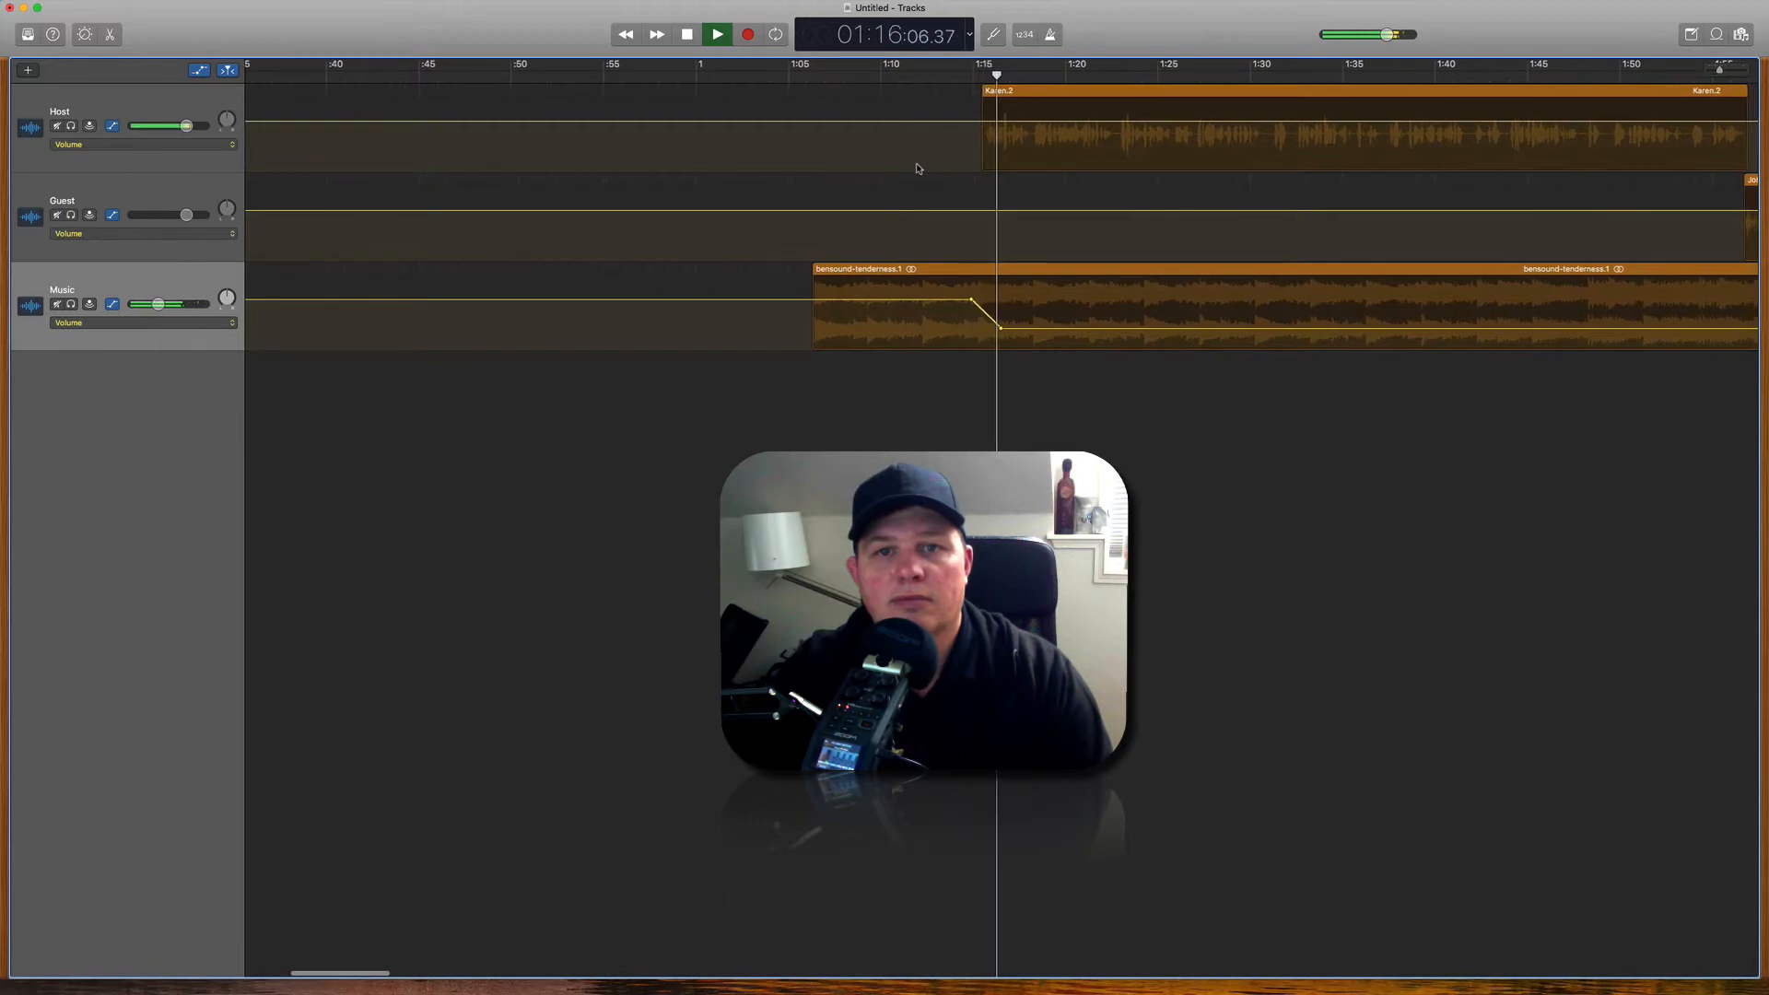
pyautogui.press('space')
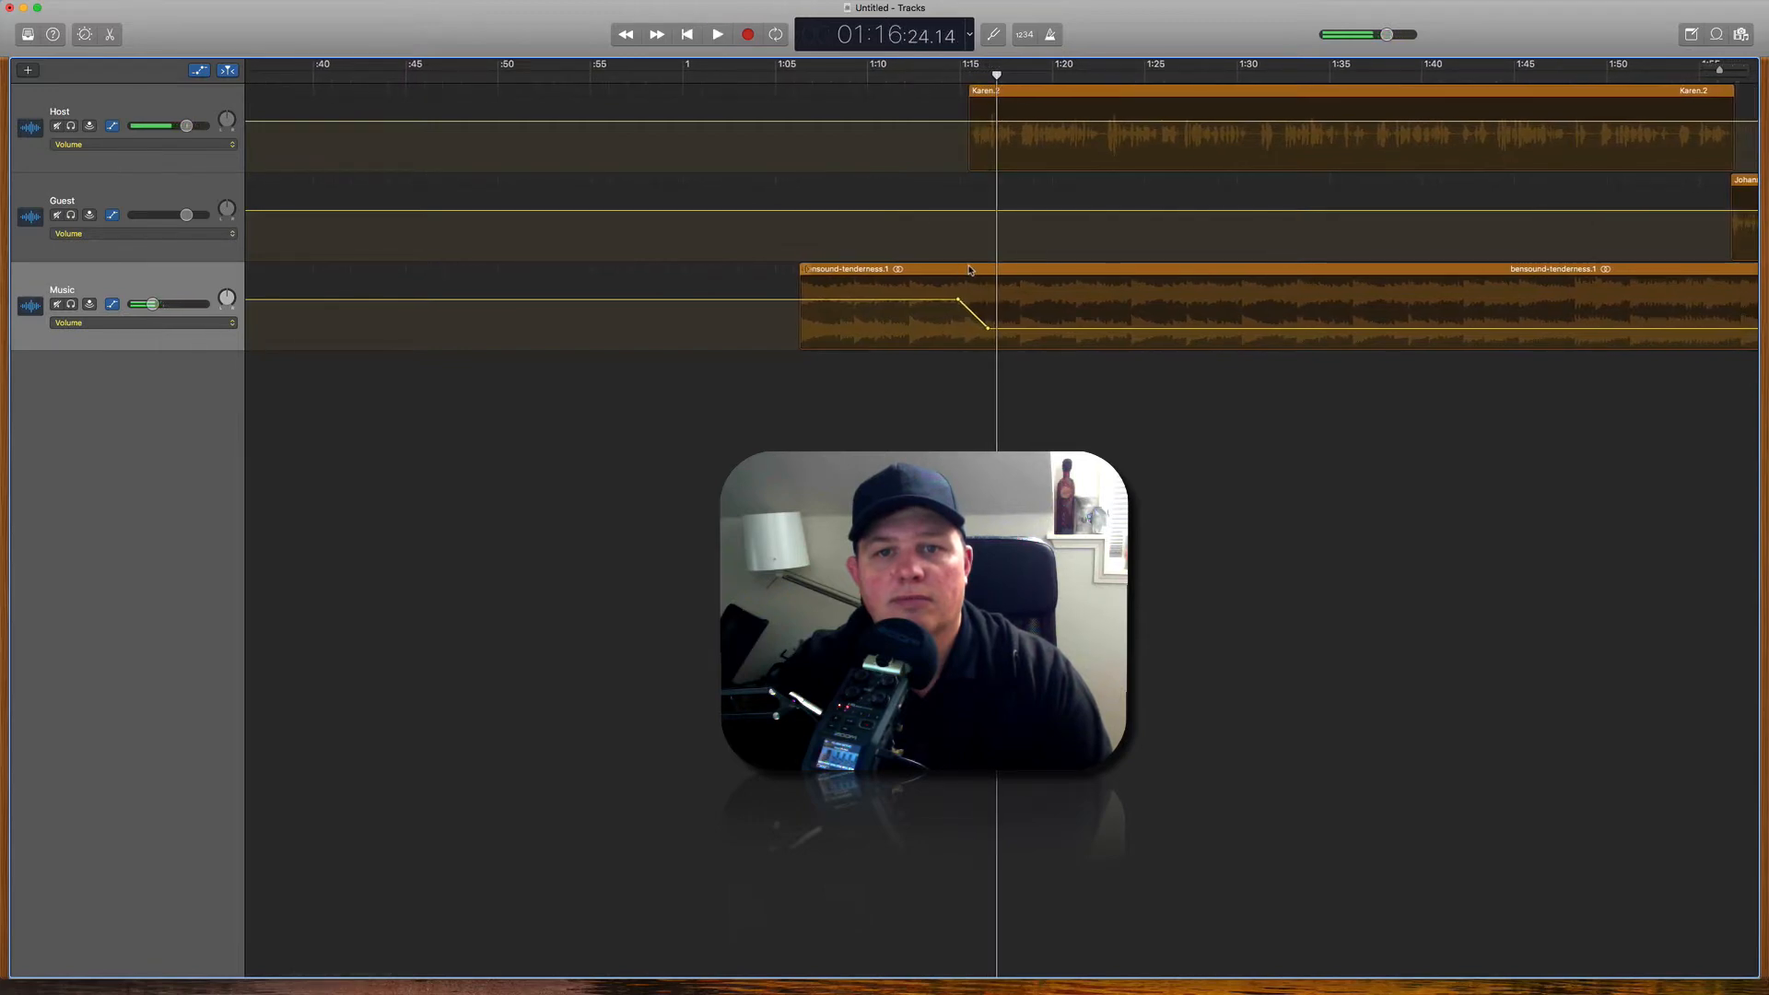
pyautogui.moveTo(969, 270); pyautogui.dragTo(959, 270)
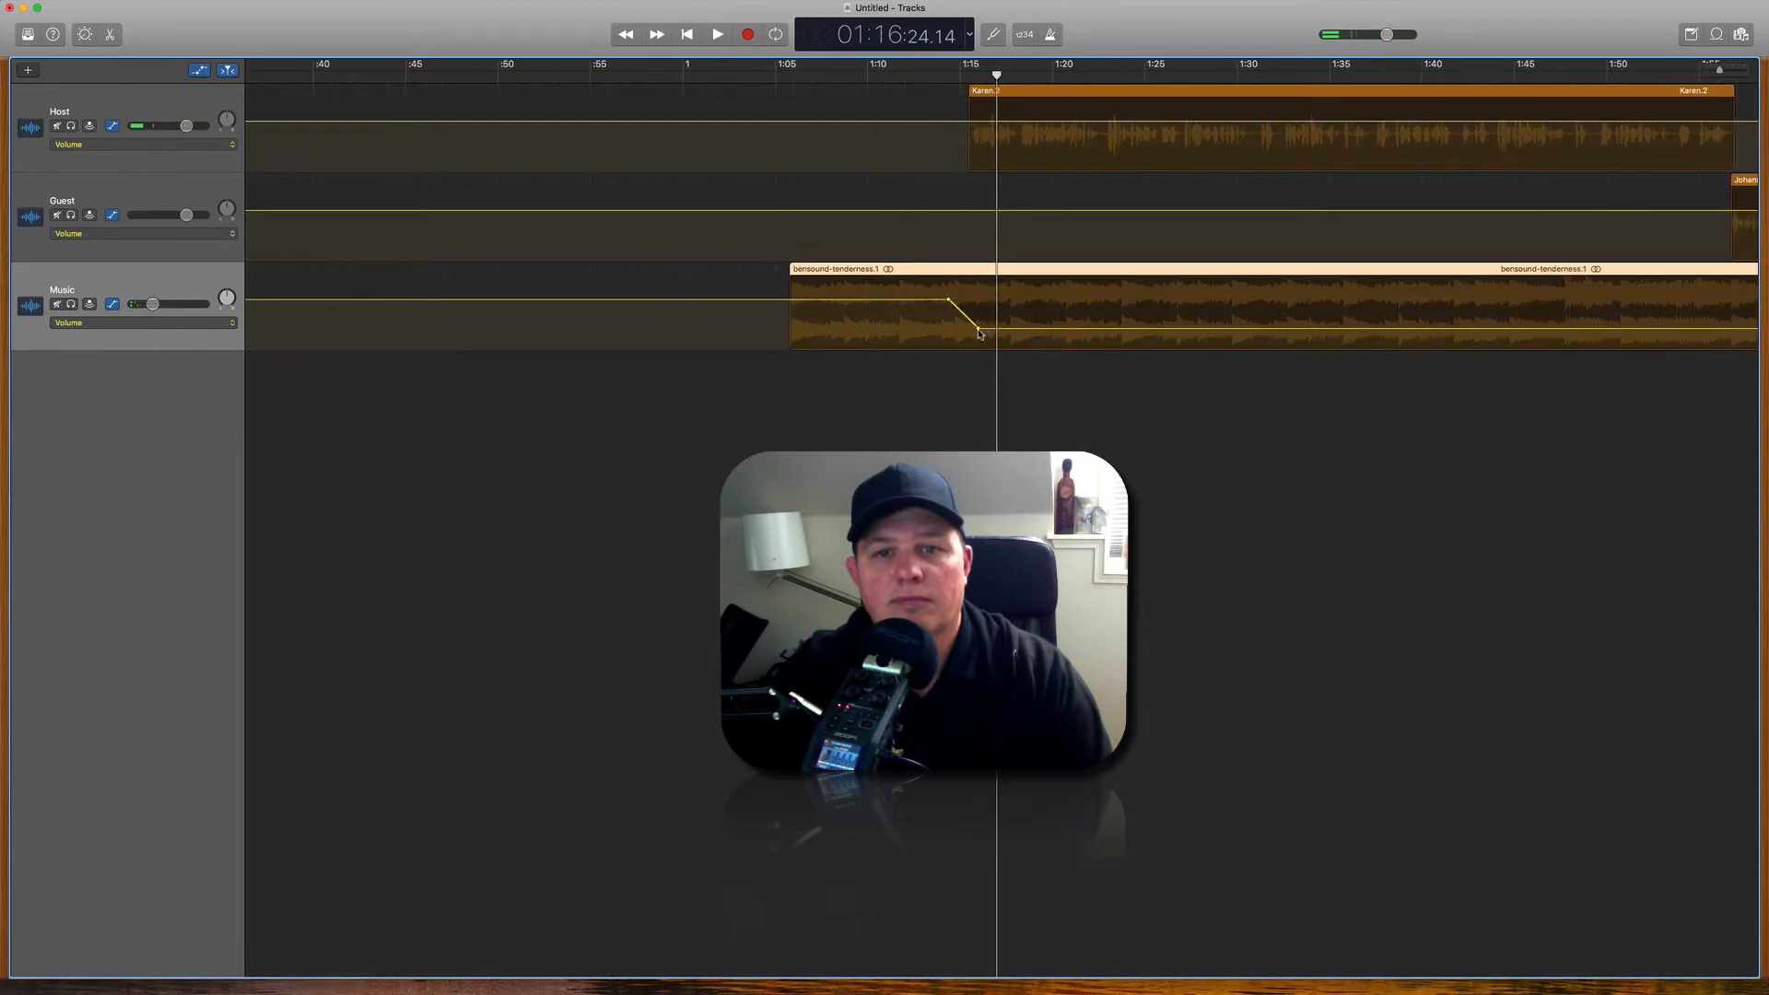
# Step: Lower the Music track's volume point under the host's speech slightly, and move all regions earlier so the music starts at about 0:01
pyautogui.moveTo(978, 330); pyautogui.dragTo(978, 335)
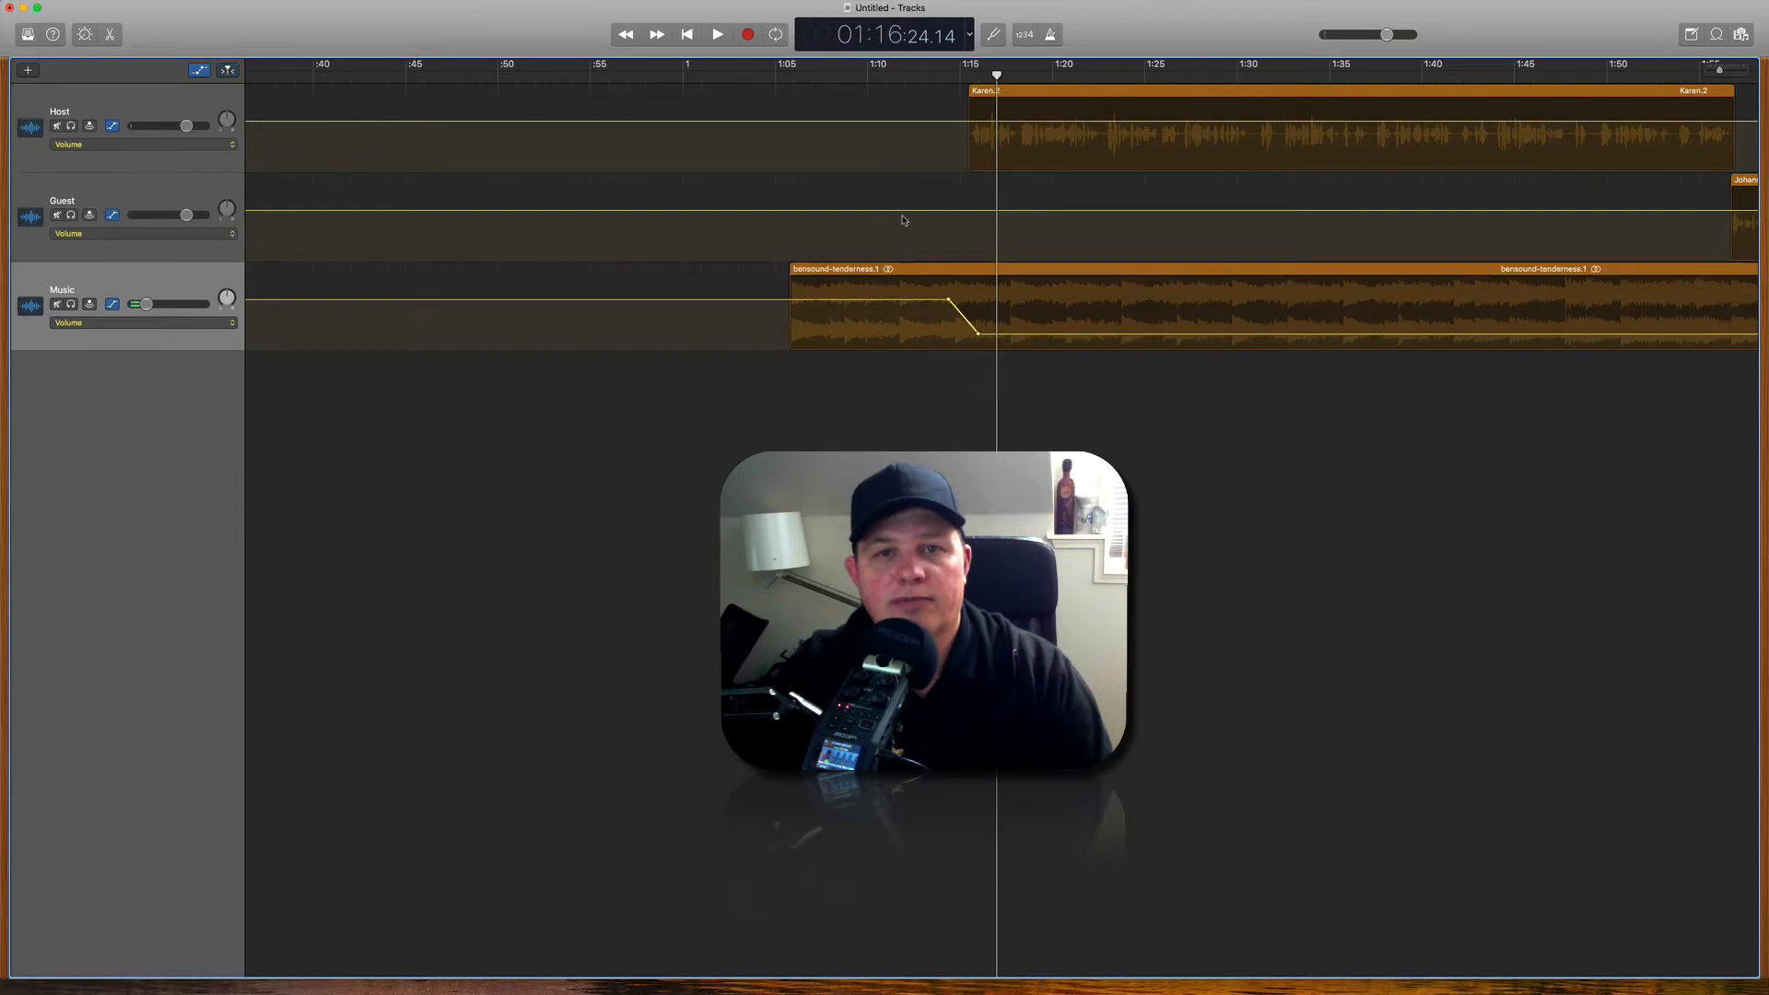
pyautogui.press('super+a')
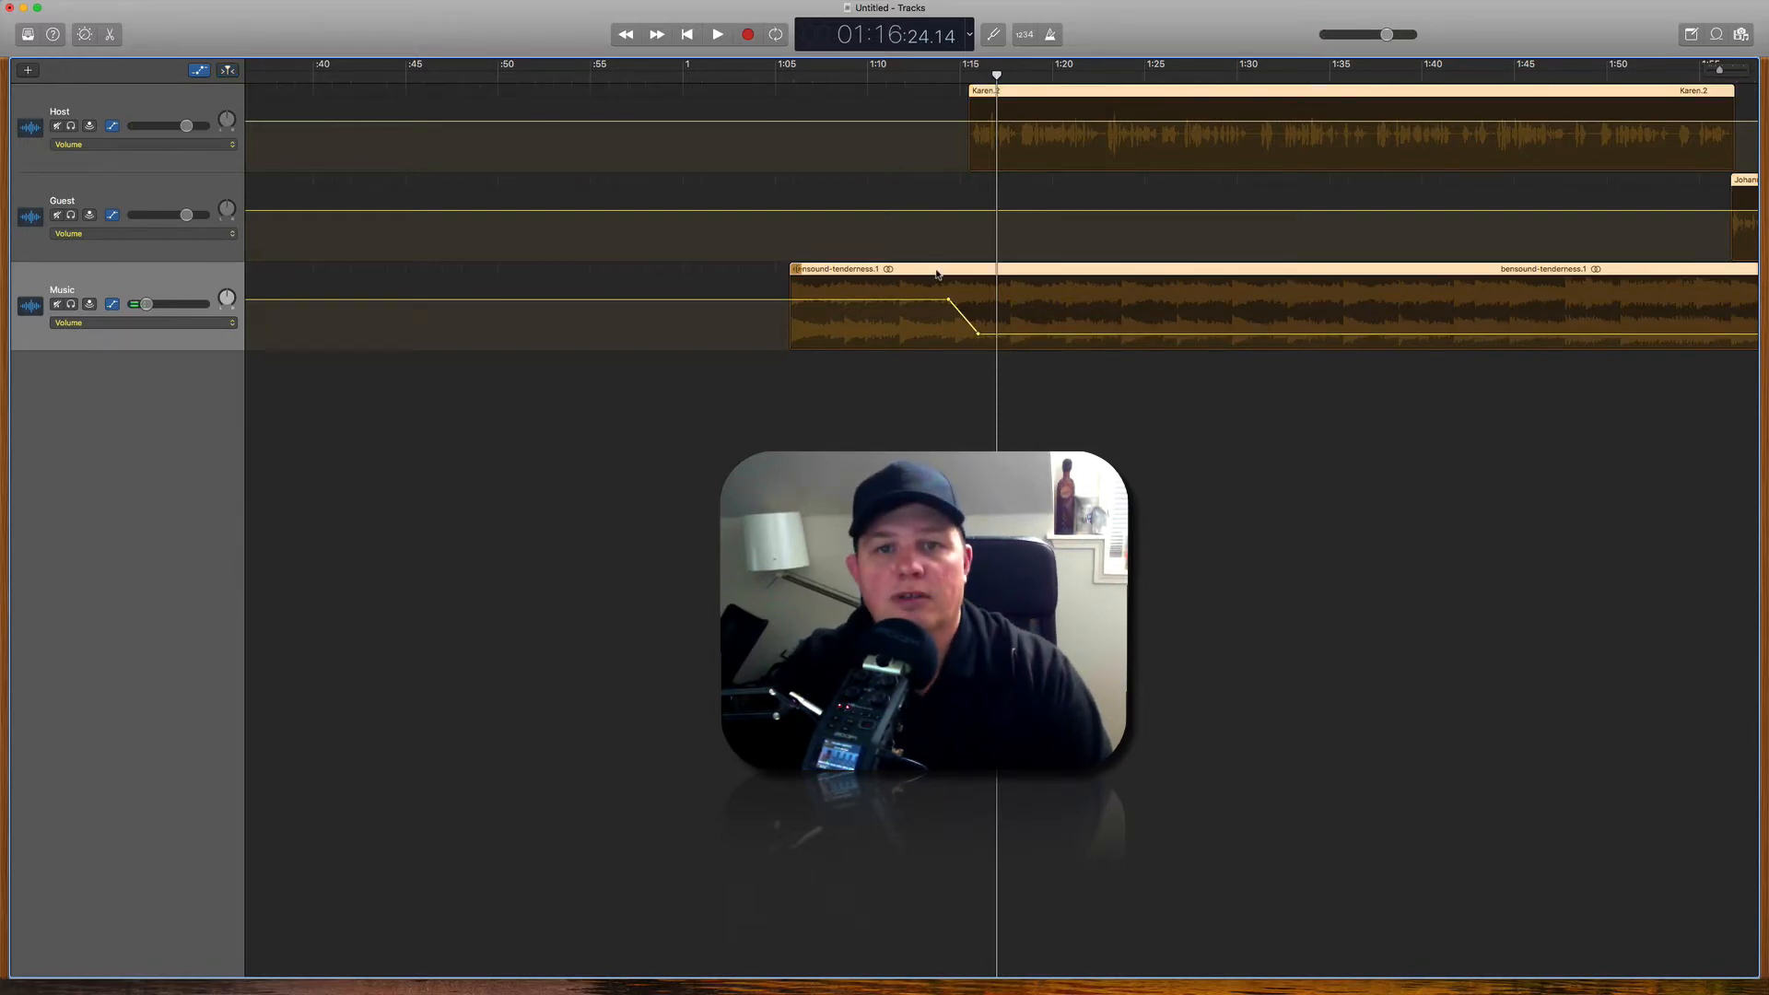
pyautogui.moveTo(937, 274); pyautogui.dragTo(396, 281)
pyautogui.hscroll(-10, 394, 290)
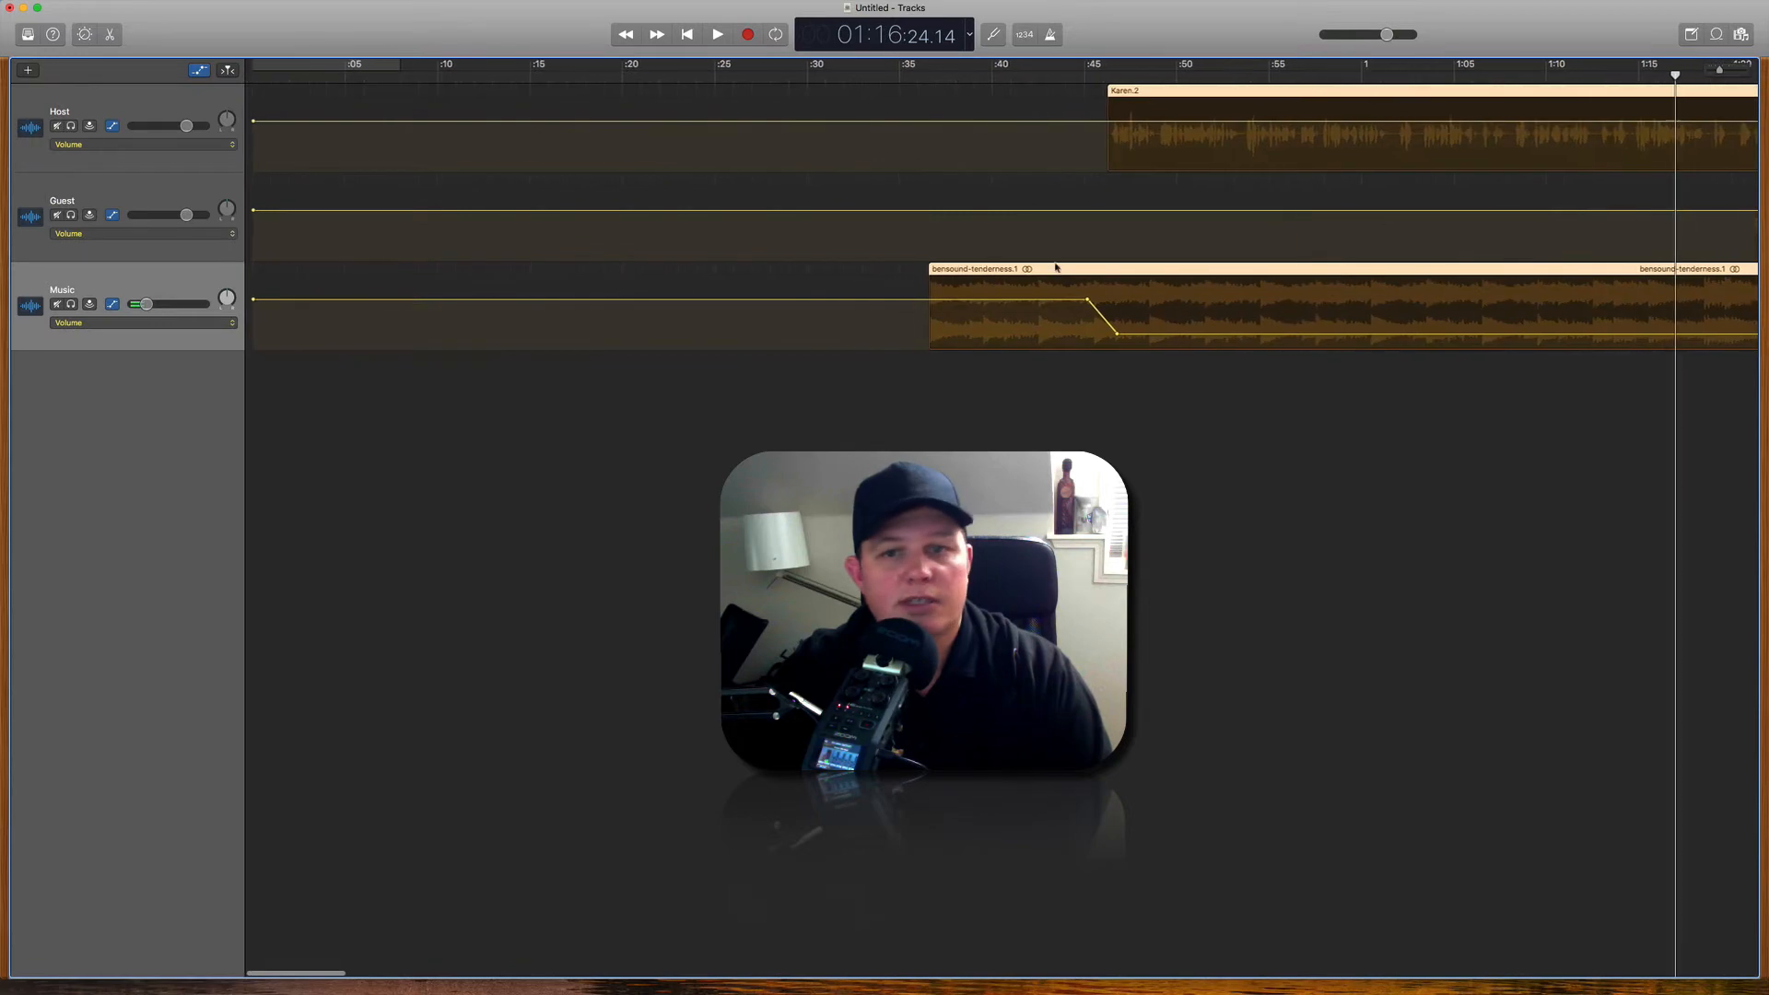
pyautogui.moveTo(1085, 306); pyautogui.dragTo(429, 311)
pyautogui.hscroll(6, 963, 302)
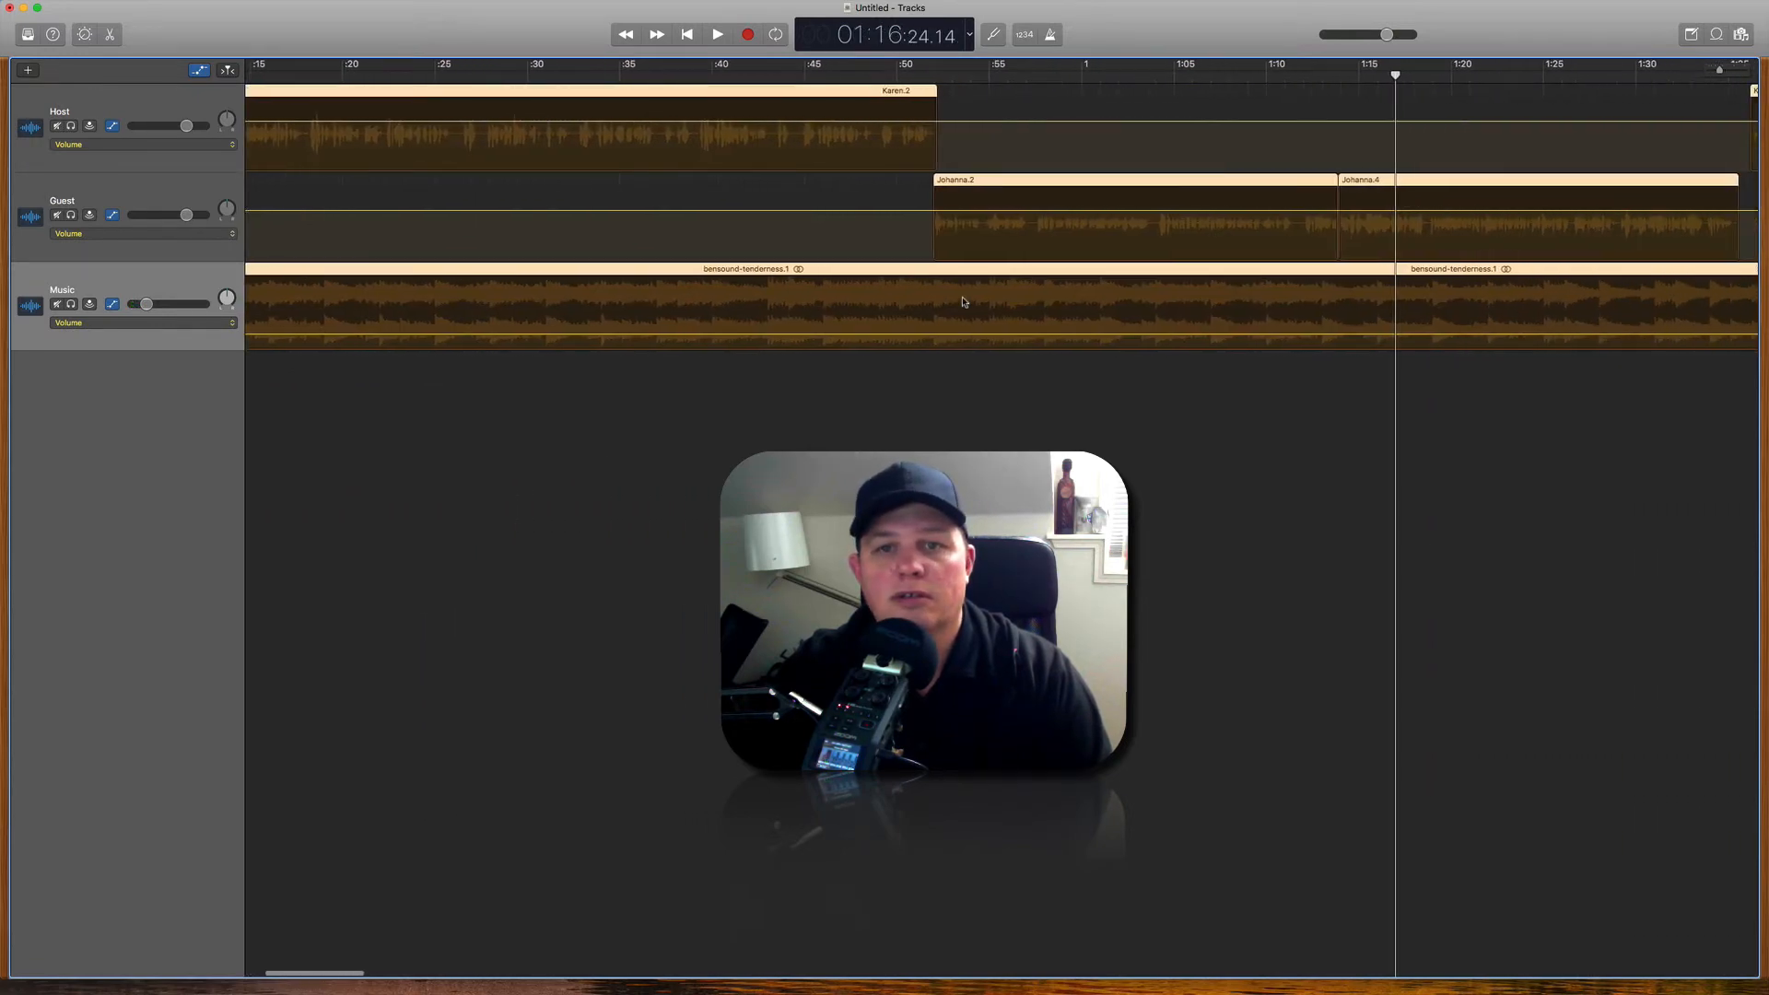
# Step: Add volume points on the Music track at about 0:50 and 0:53 that fade the intro music to silence as the guest starts
pyautogui.hscroll(-2, 963, 301)
pyautogui.click(1004, 336)
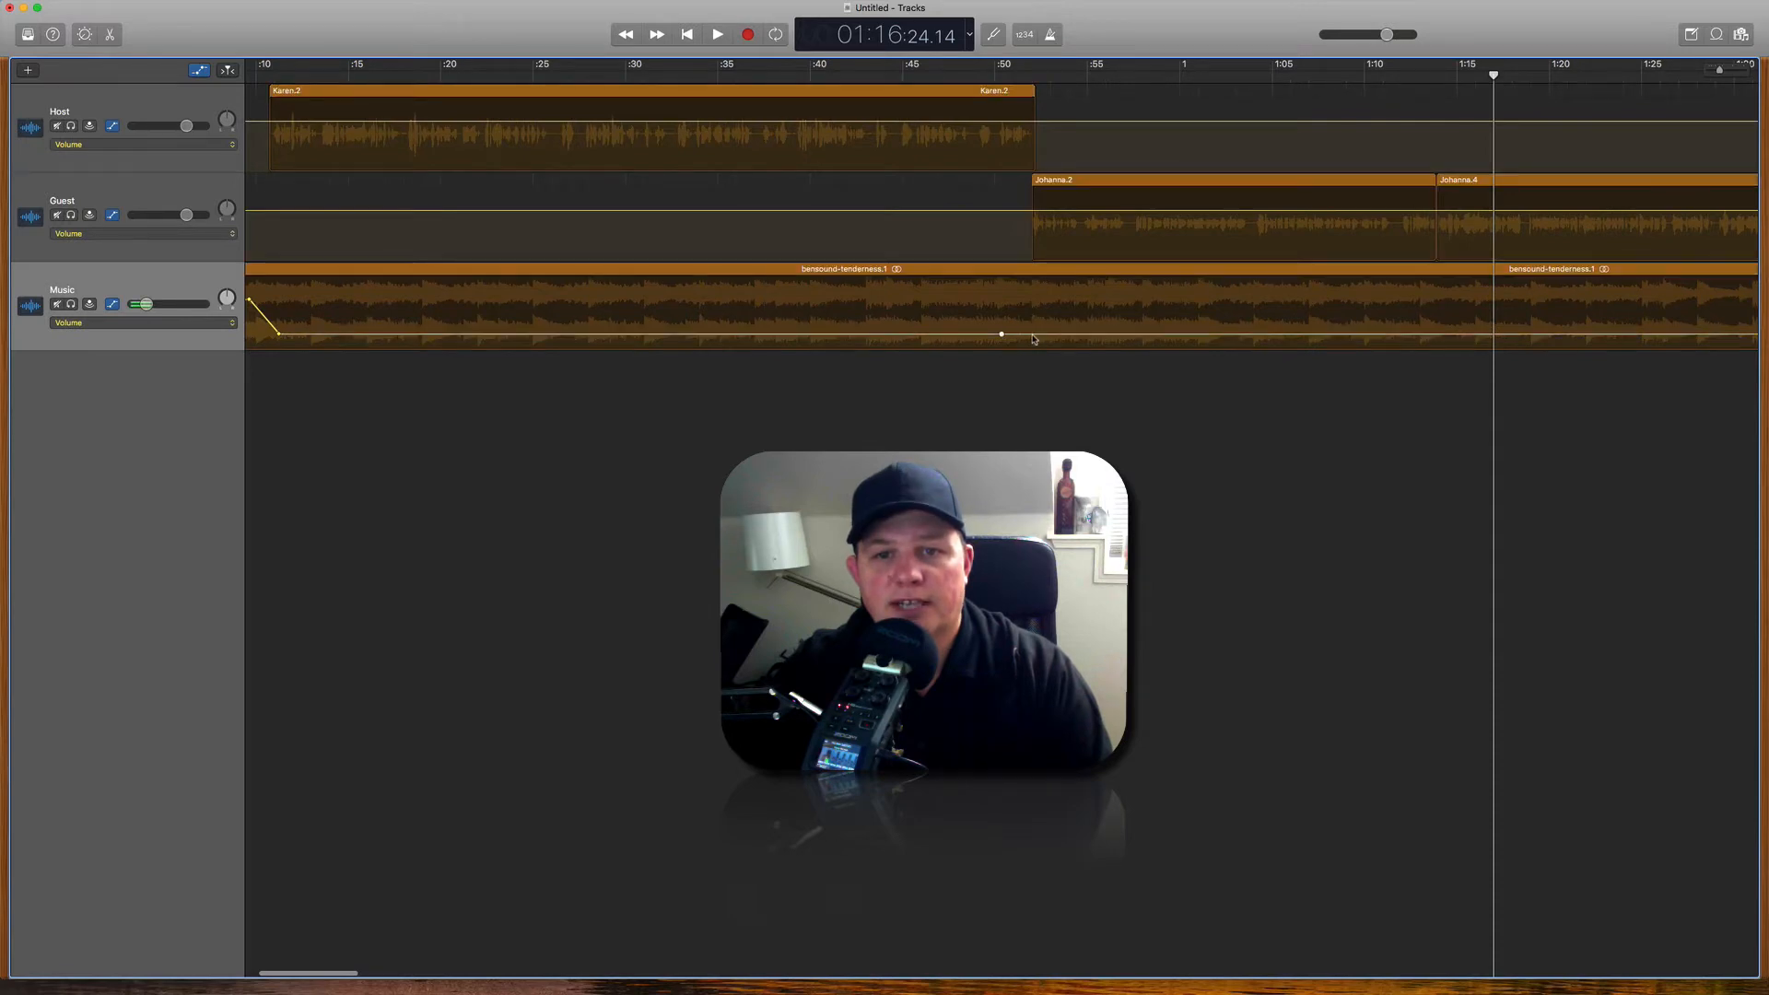
pyautogui.moveTo(1033, 336); pyautogui.dragTo(1062, 350)
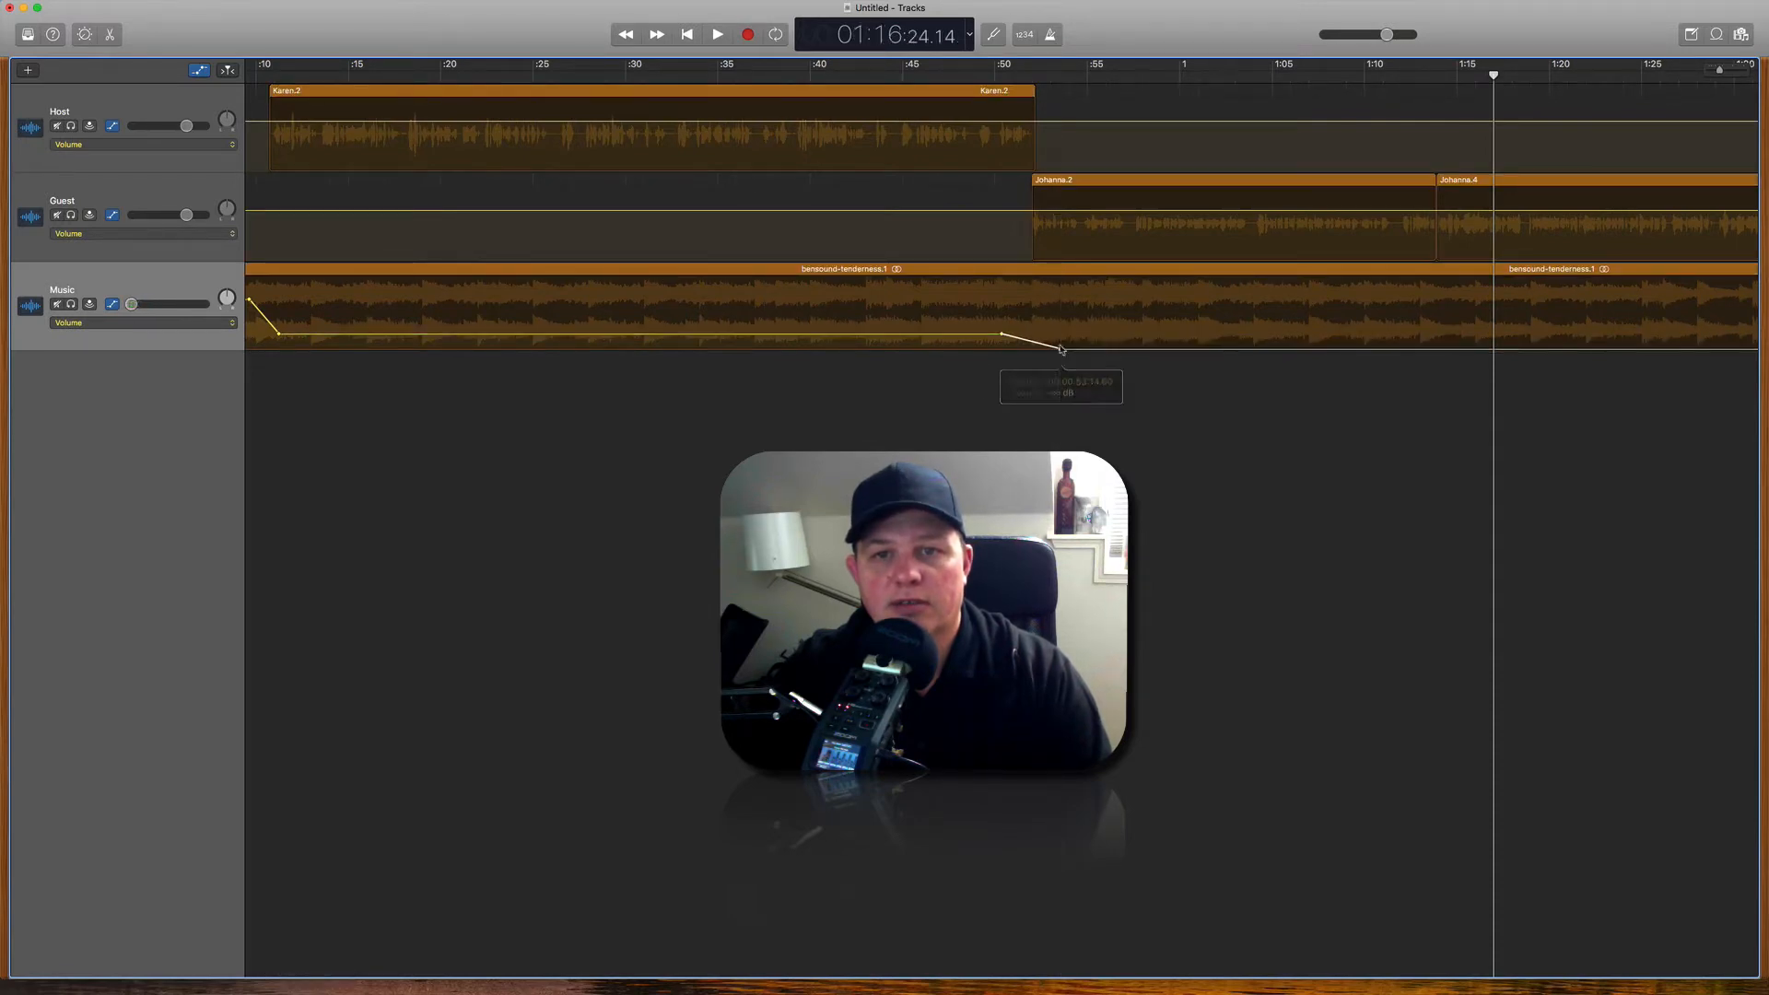
# Step: Split the music region at about 0:53, where the fade-out ends, and move the remaining part to start at about 1:04
pyautogui.click(1064, 77)
pyautogui.moveTo(1063, 78); pyautogui.dragTo(1055, 78)
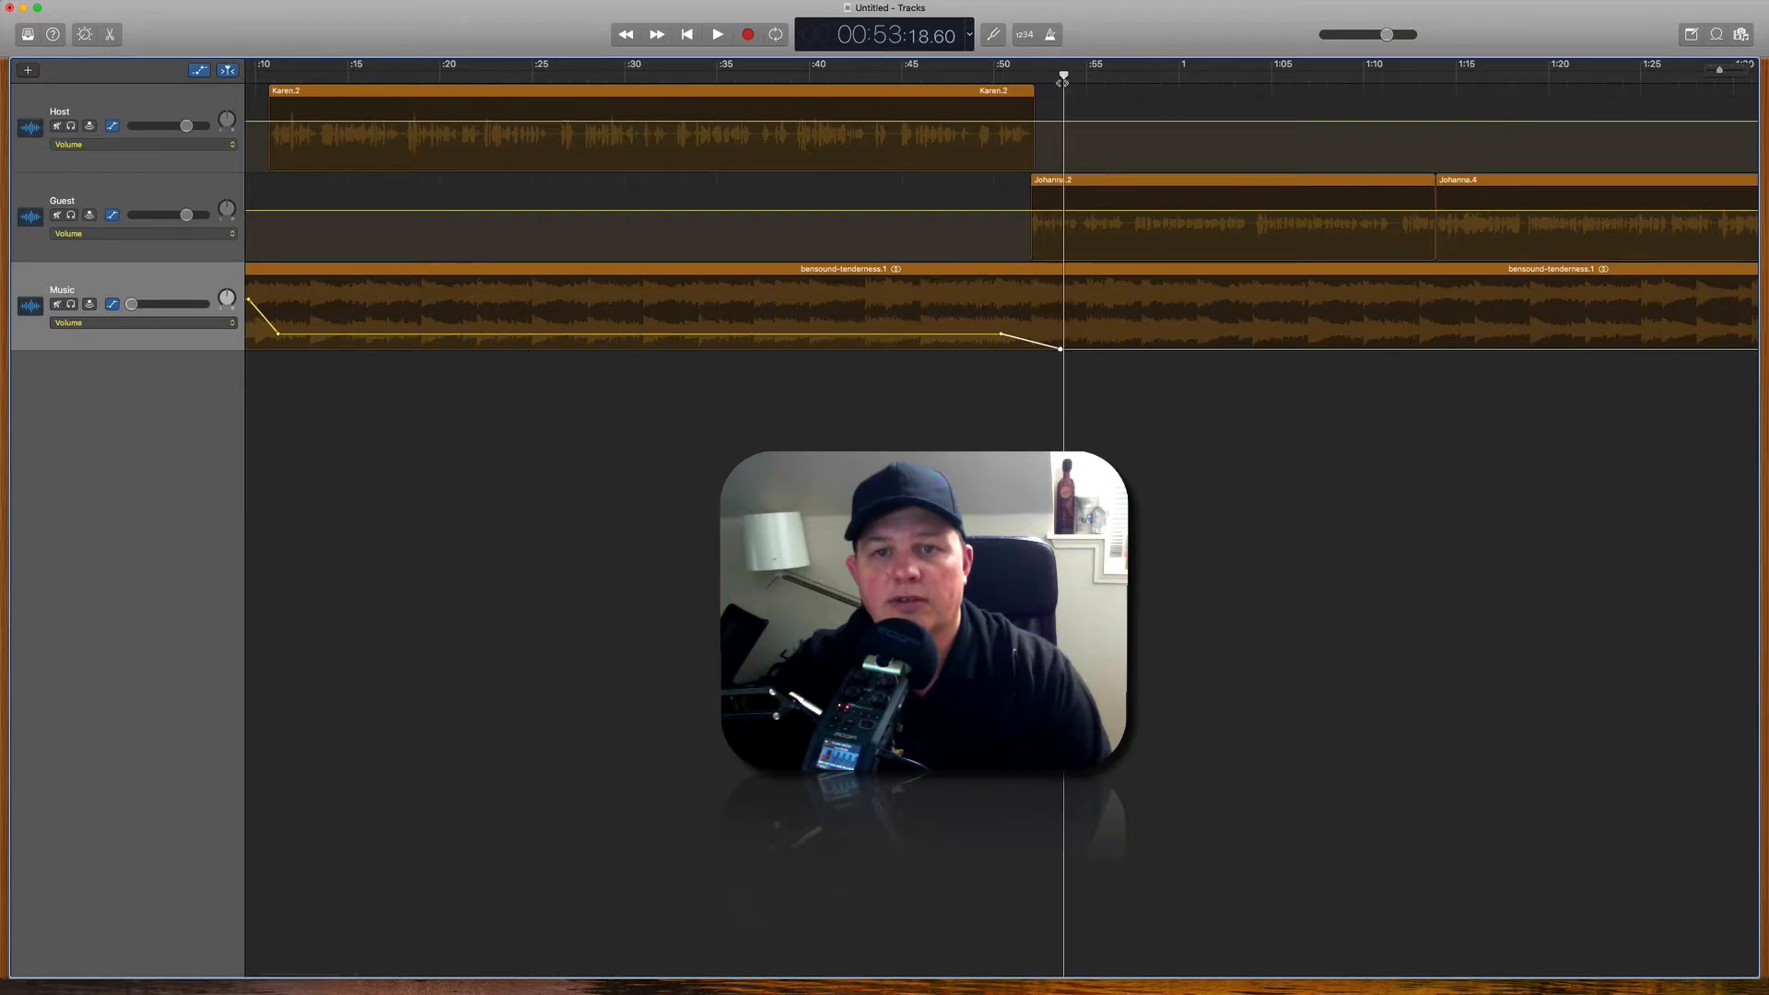
pyautogui.click(1074, 272)
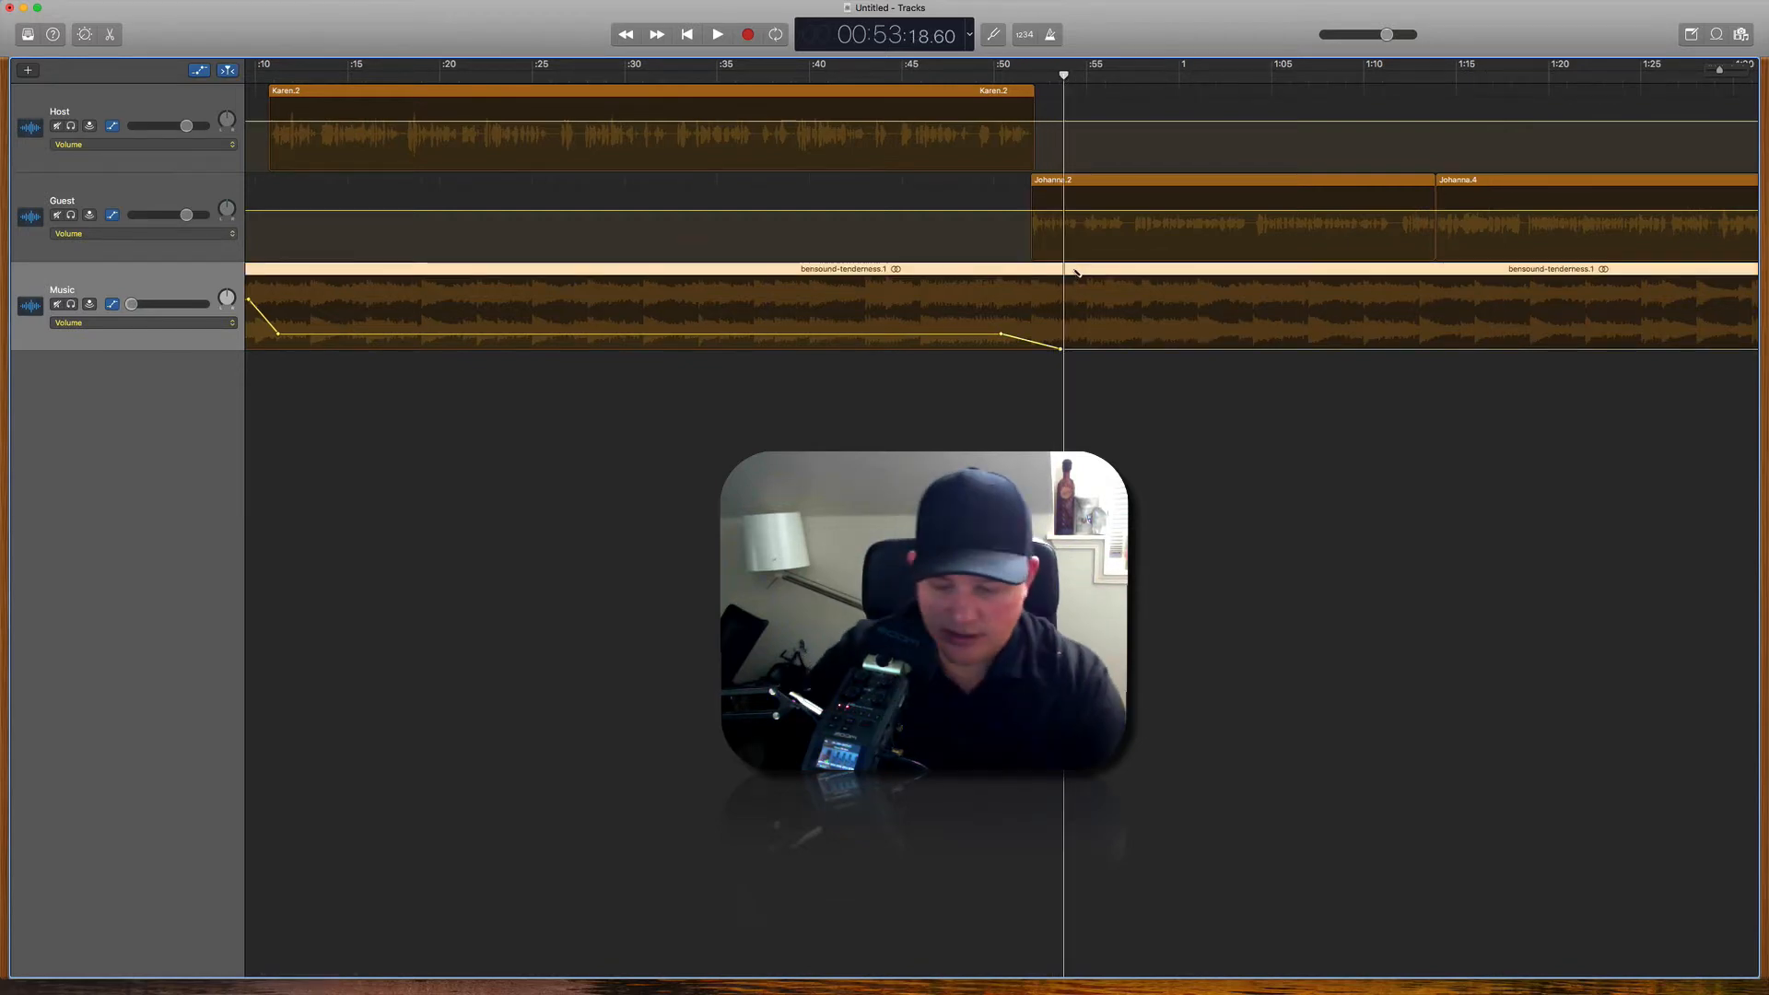
pyautogui.press('super+t')
pyautogui.moveTo(1172, 276); pyautogui.dragTo(1380, 276)
pyautogui.press('super+Left')
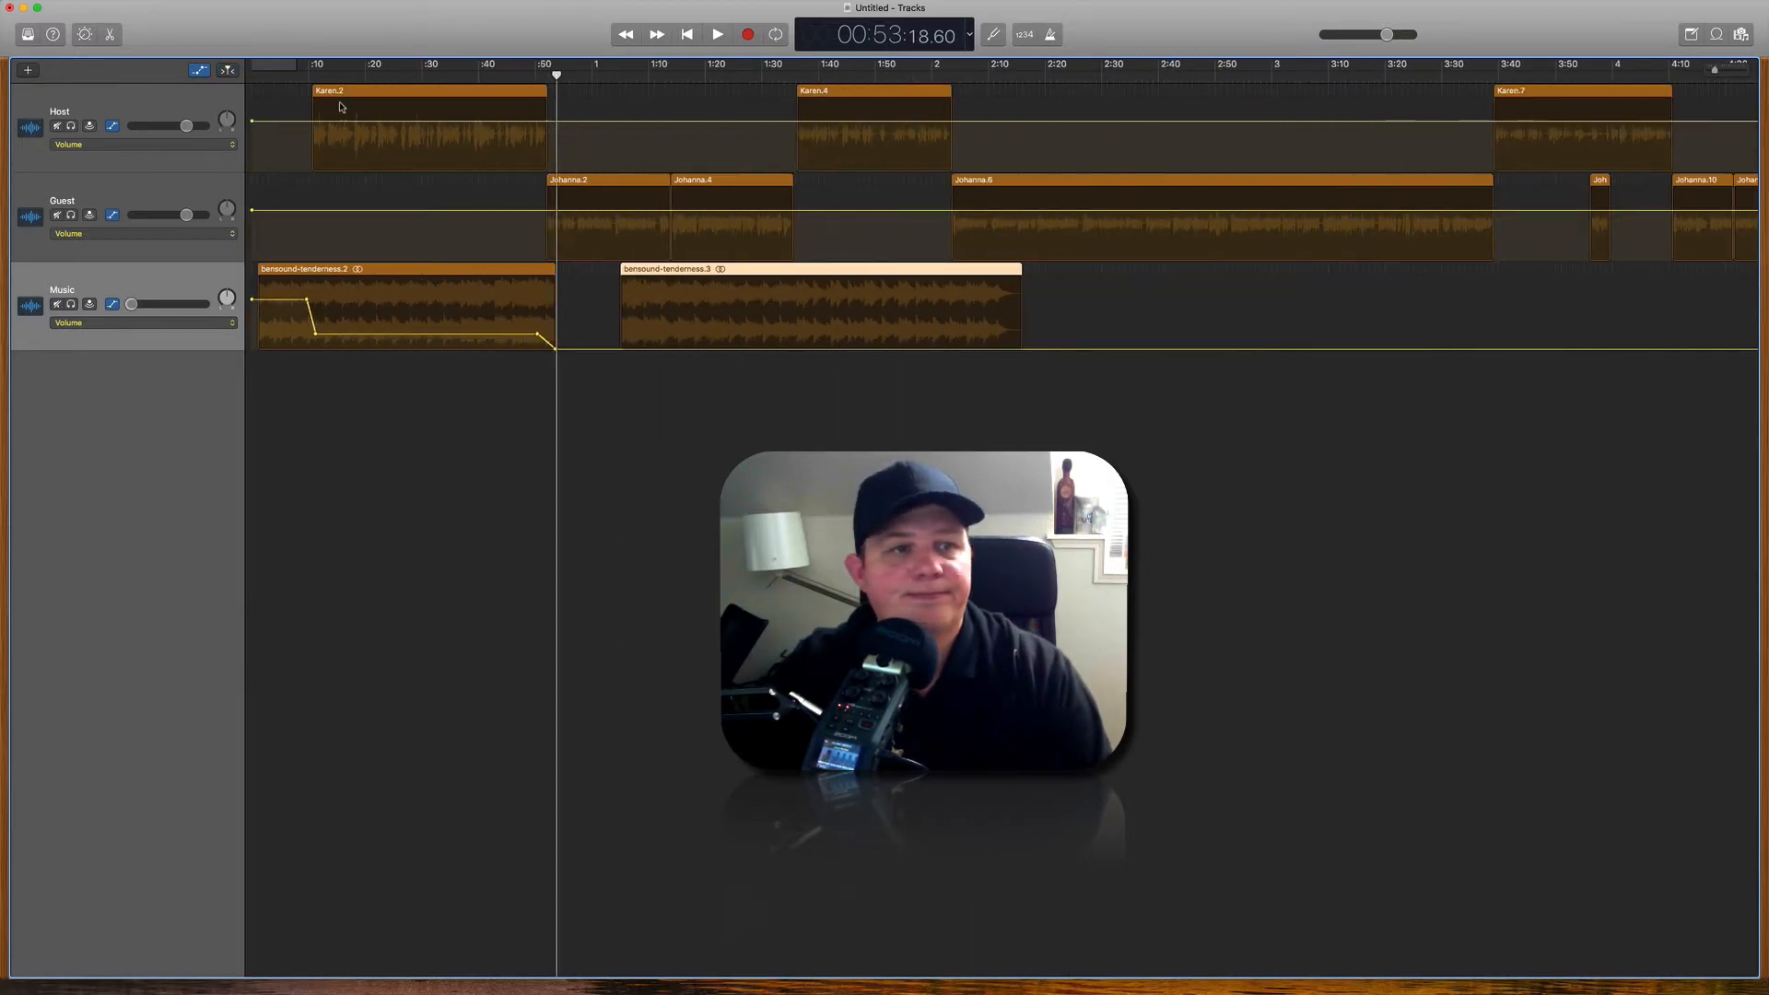
# Step: Play the intro mix through to about 0:53, and move the leftover music region to about 11:12 near the end of the interview
pyautogui.click(298, 77)
pyautogui.press('space')
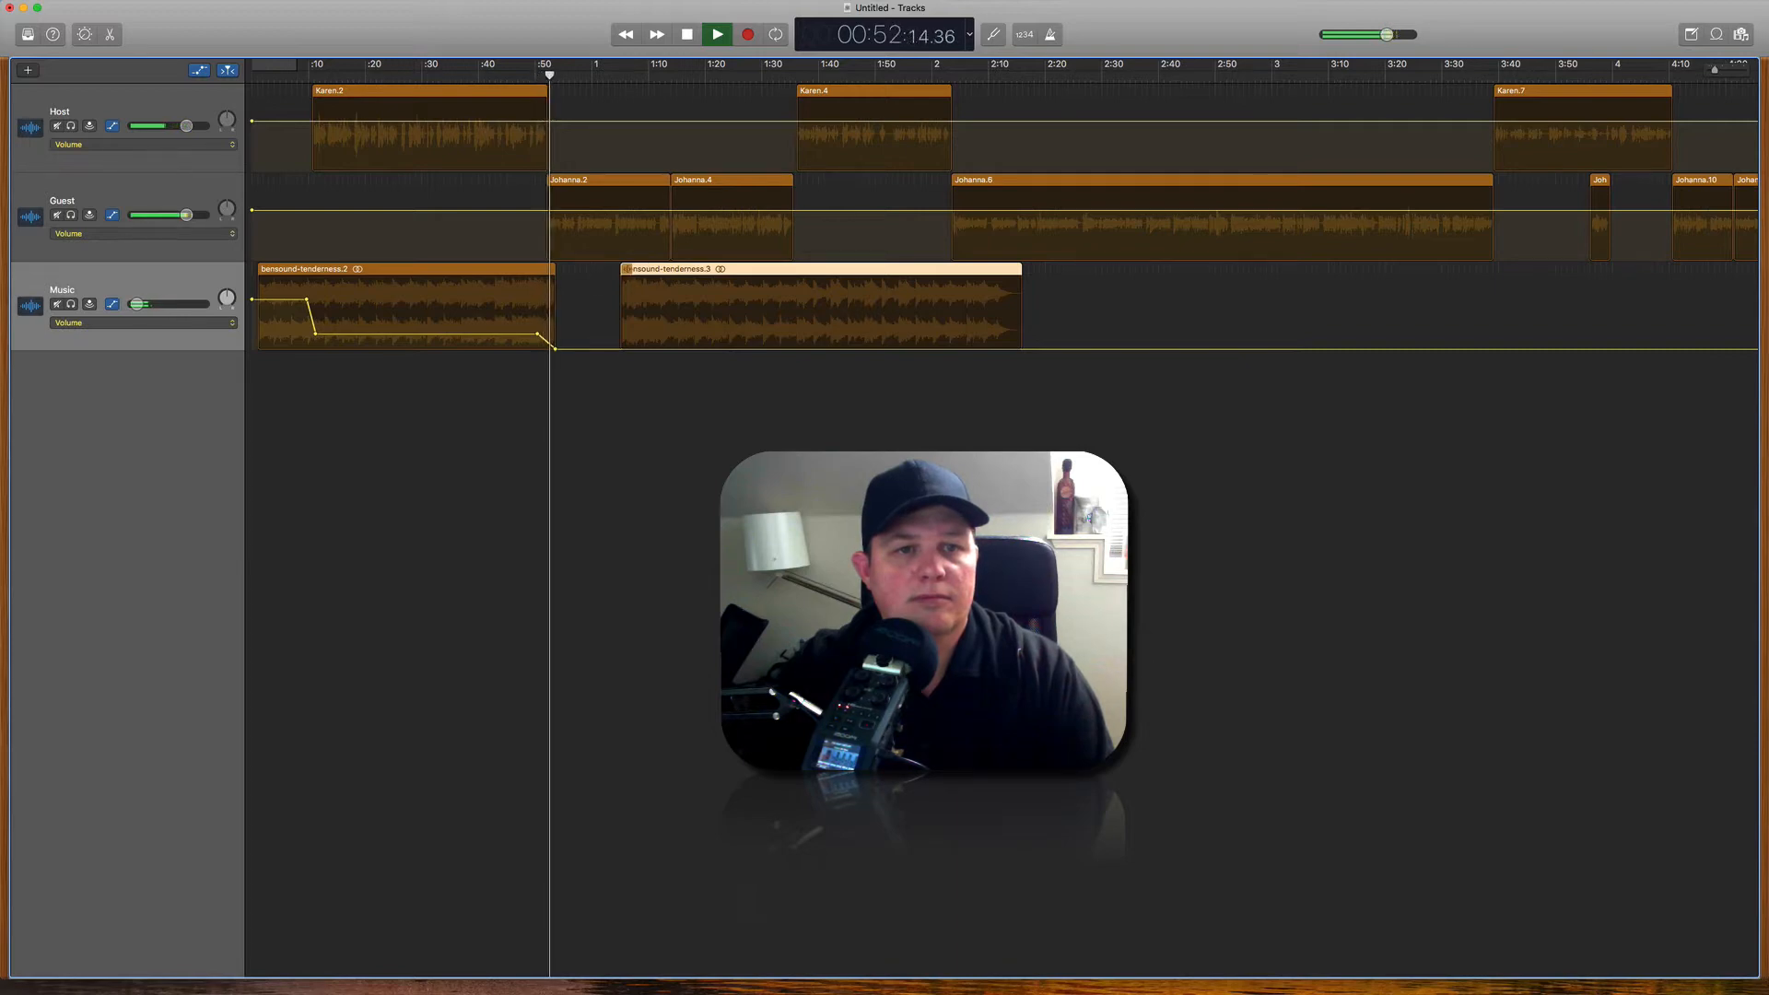
pyautogui.moveTo(740, 274); pyautogui.dragTo(1421, 283)
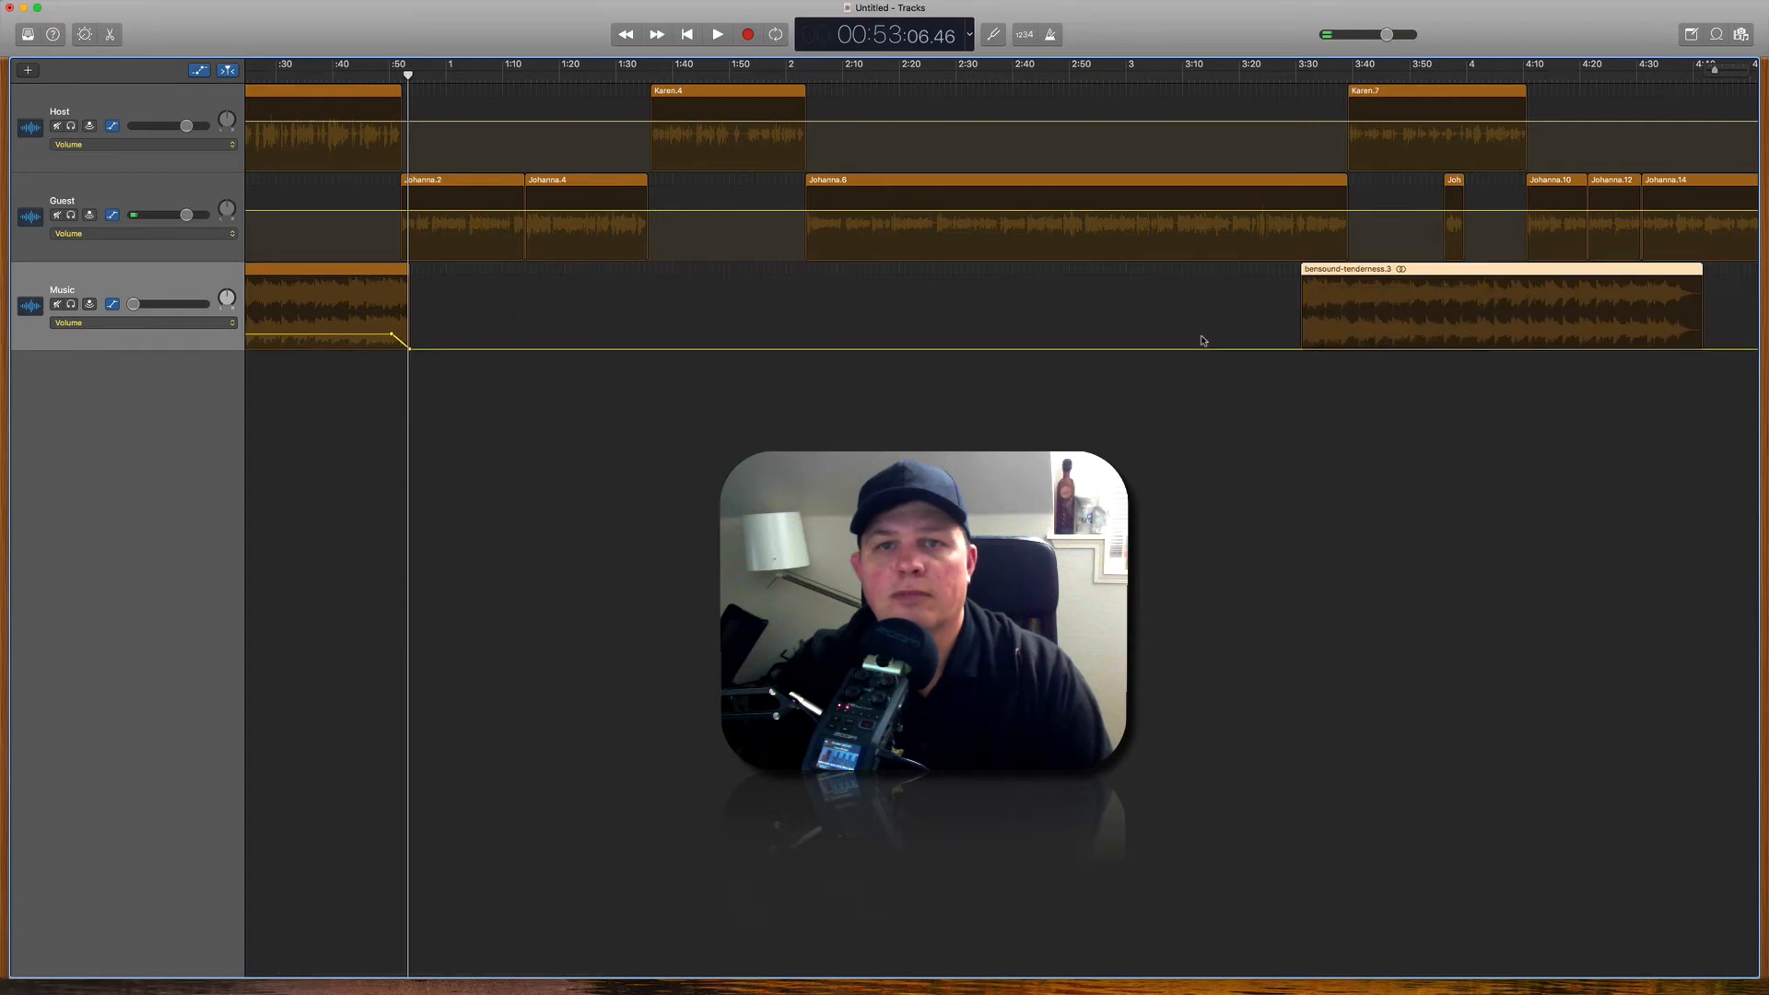
pyautogui.scroll(-5, 1205, 341)
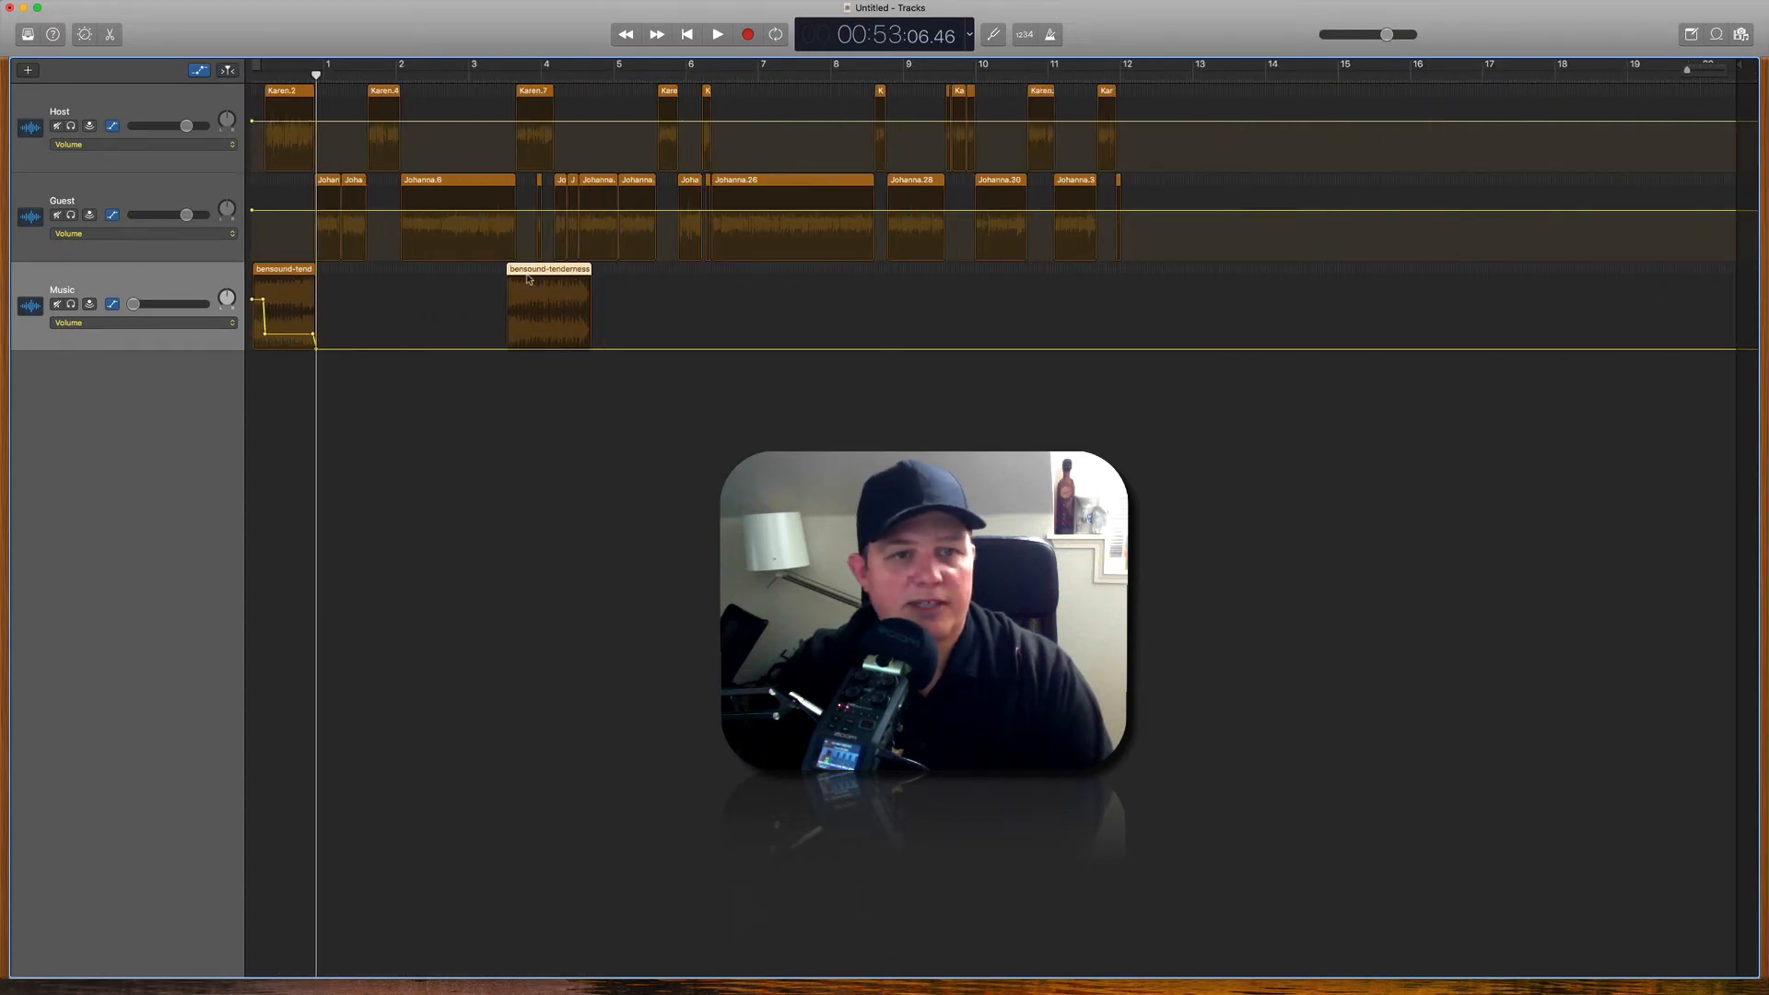
pyautogui.moveTo(537, 275); pyautogui.dragTo(1116, 306)
pyautogui.scroll(10, 1117, 306)
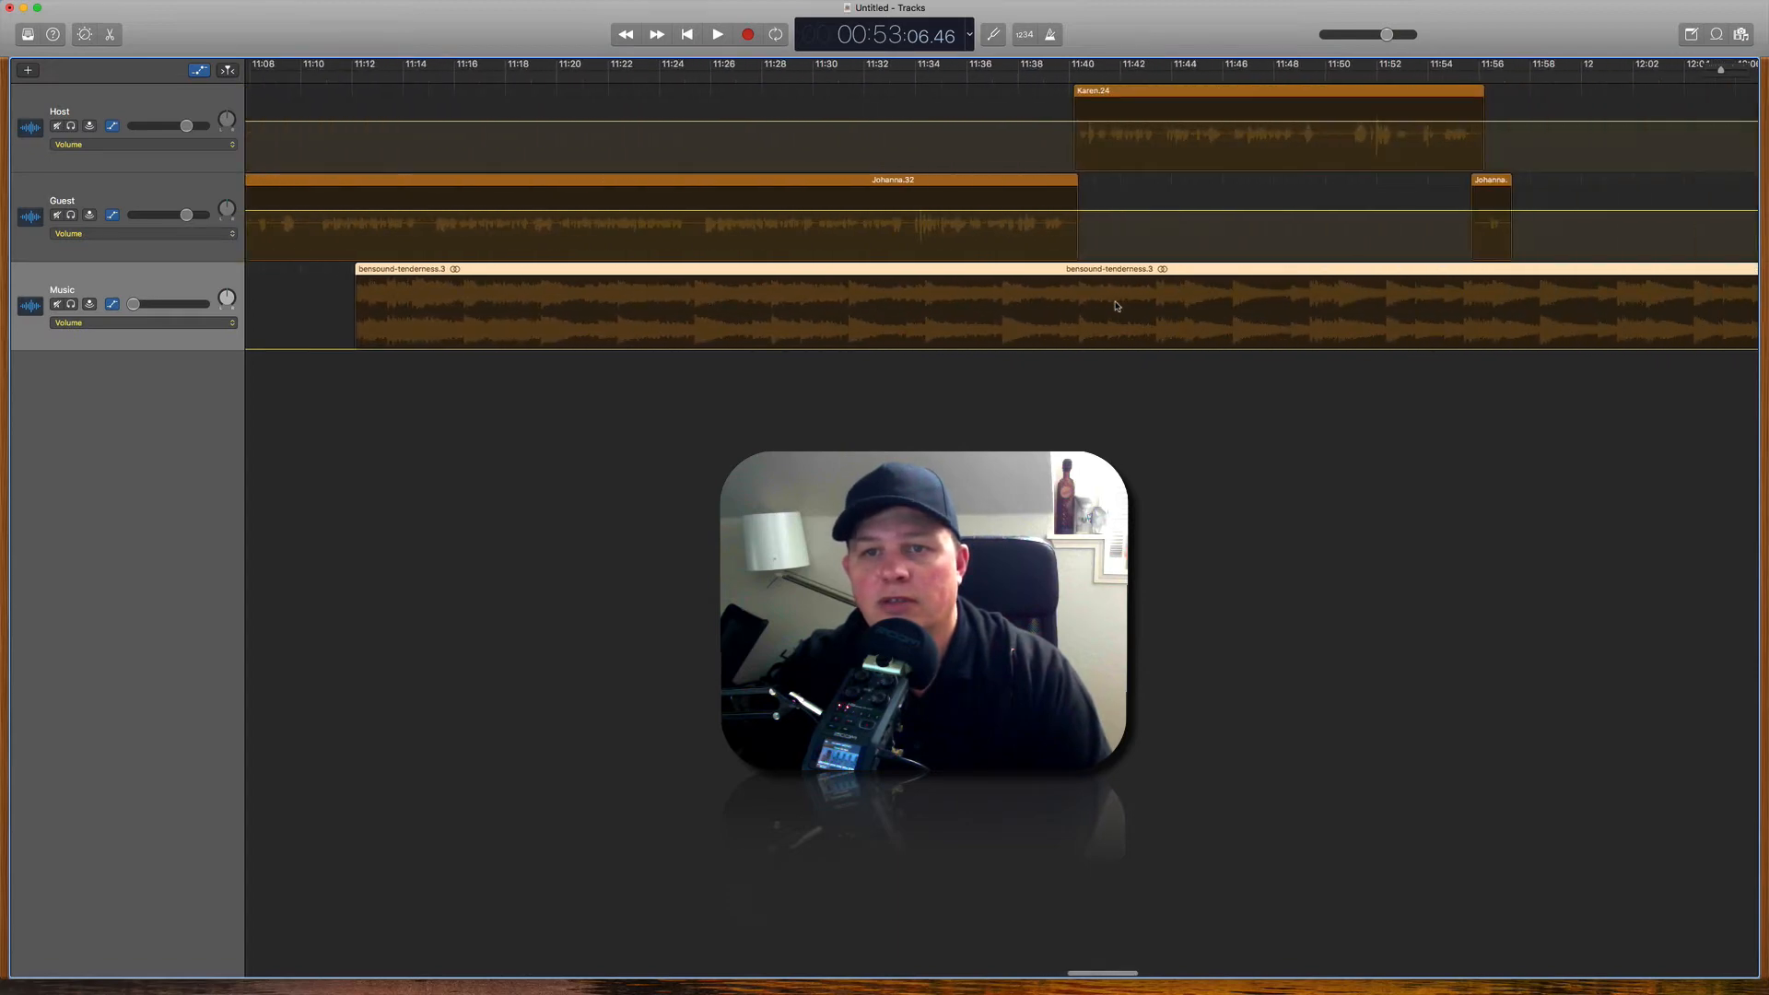
pyautogui.hscroll(3, 1117, 306)
pyautogui.scroll(-5, 1118, 307)
pyautogui.scroll(3, 1118, 307)
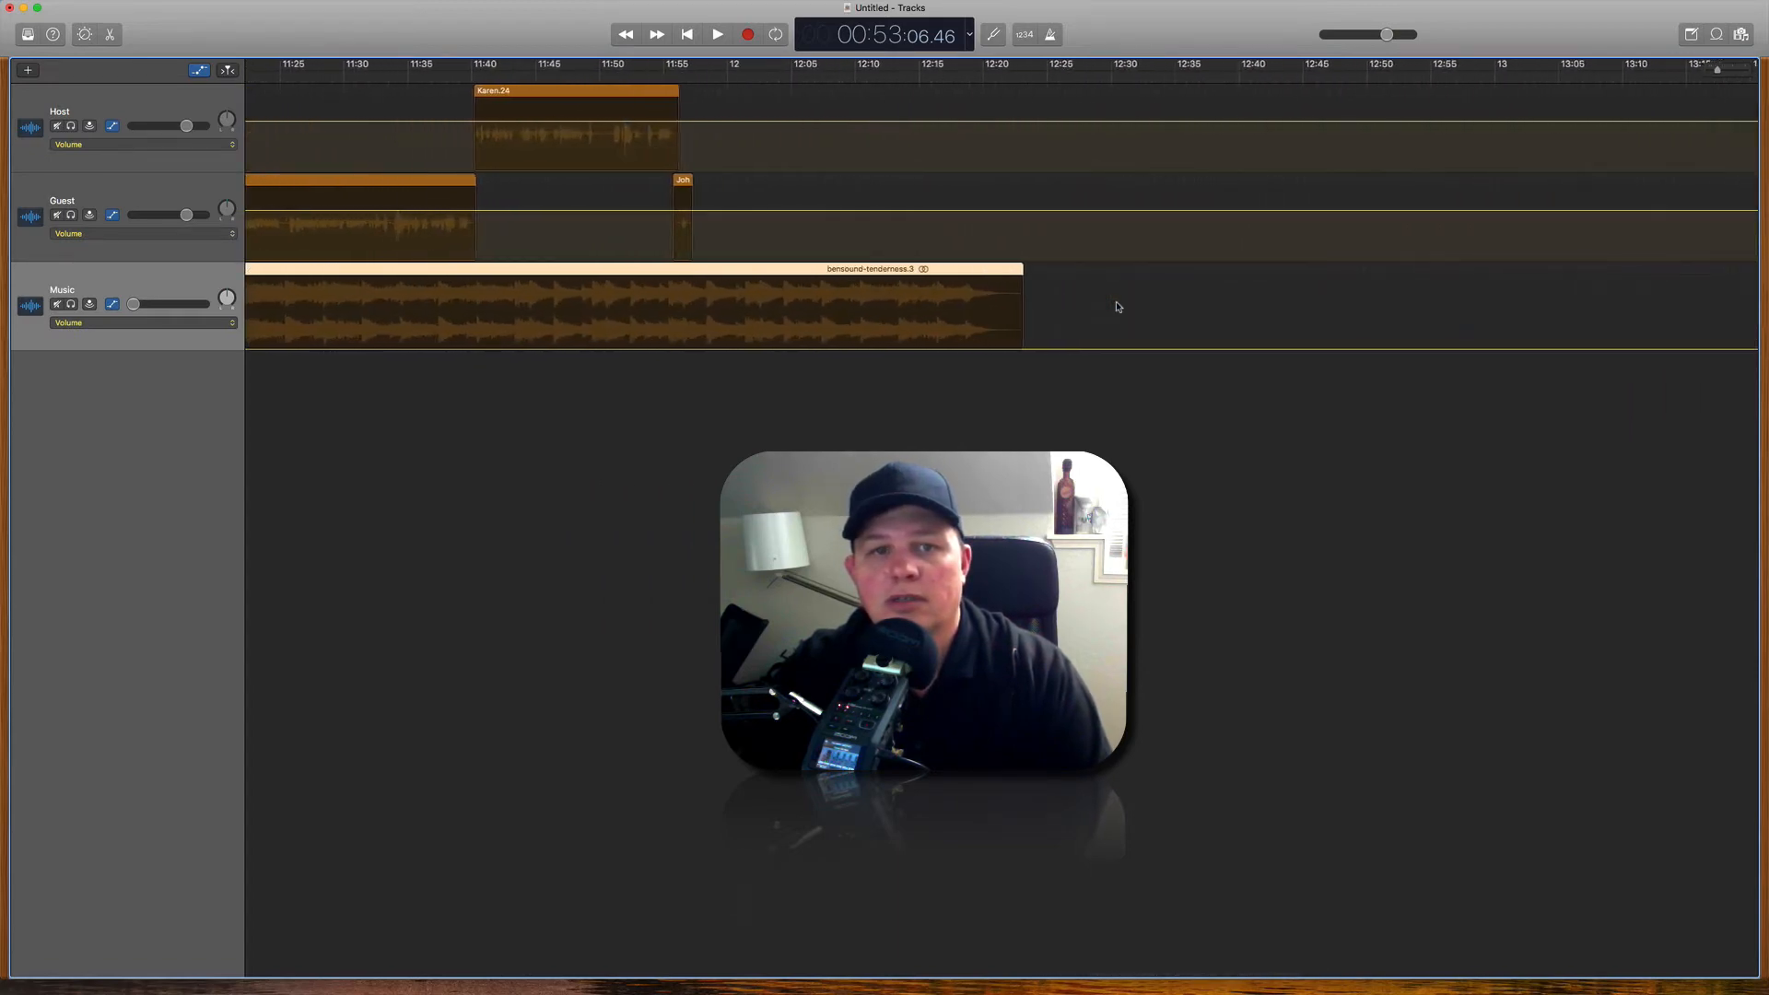
pyautogui.hscroll(-3, 1118, 306)
pyautogui.hscroll(-8, 534, 359)
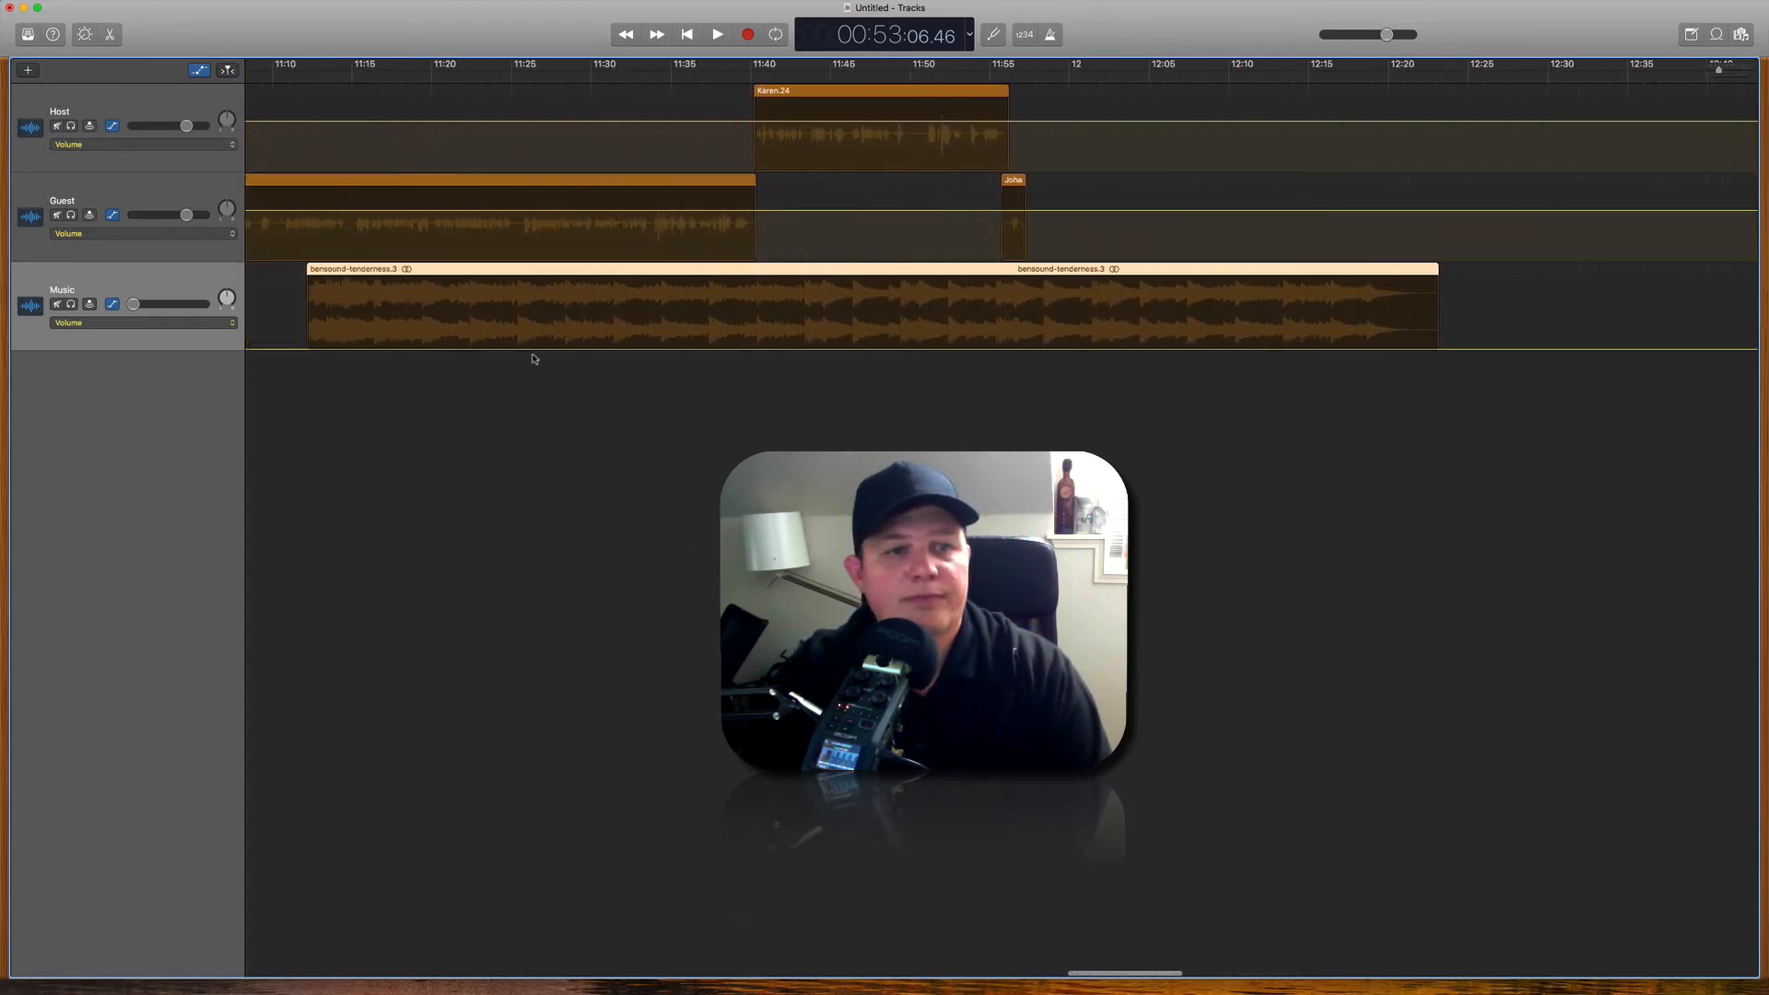
# Step: Add volume points on the Music track just before 11:00 that raise the level from silence back to the intro's starting level
pyautogui.click(536, 356)
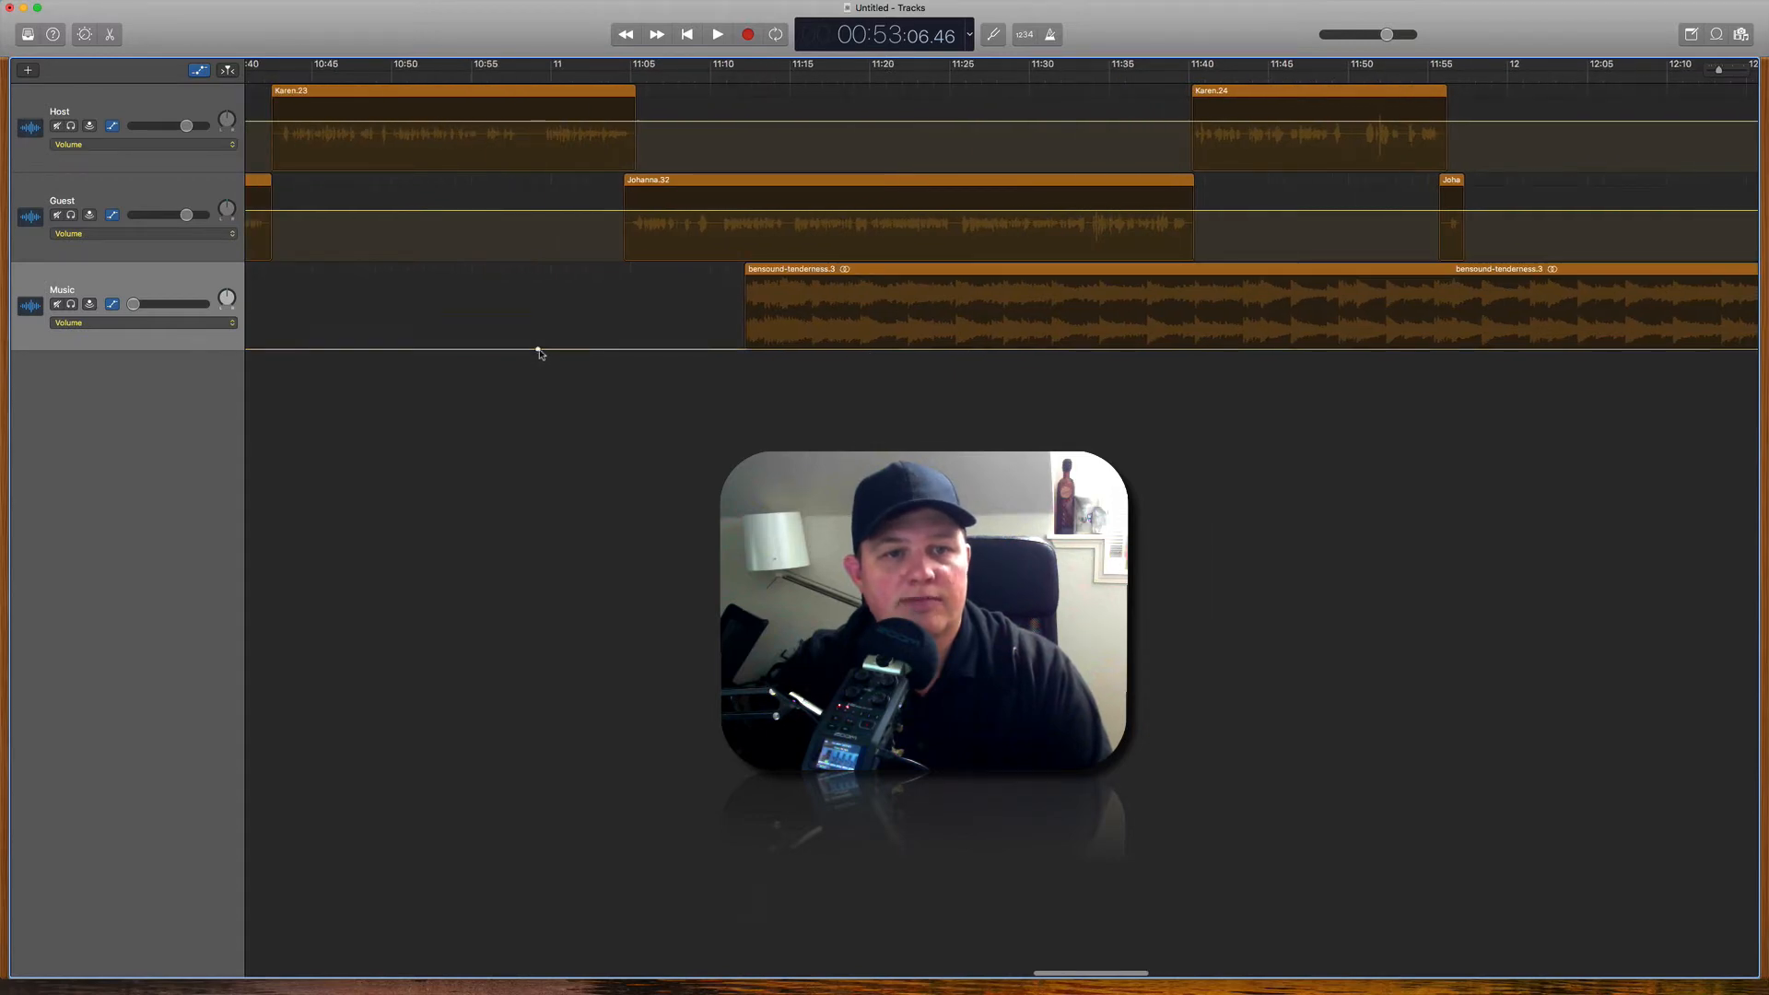
pyautogui.moveTo(550, 350); pyautogui.dragTo(550, 299)
pyautogui.hscroll(10, 689, 326)
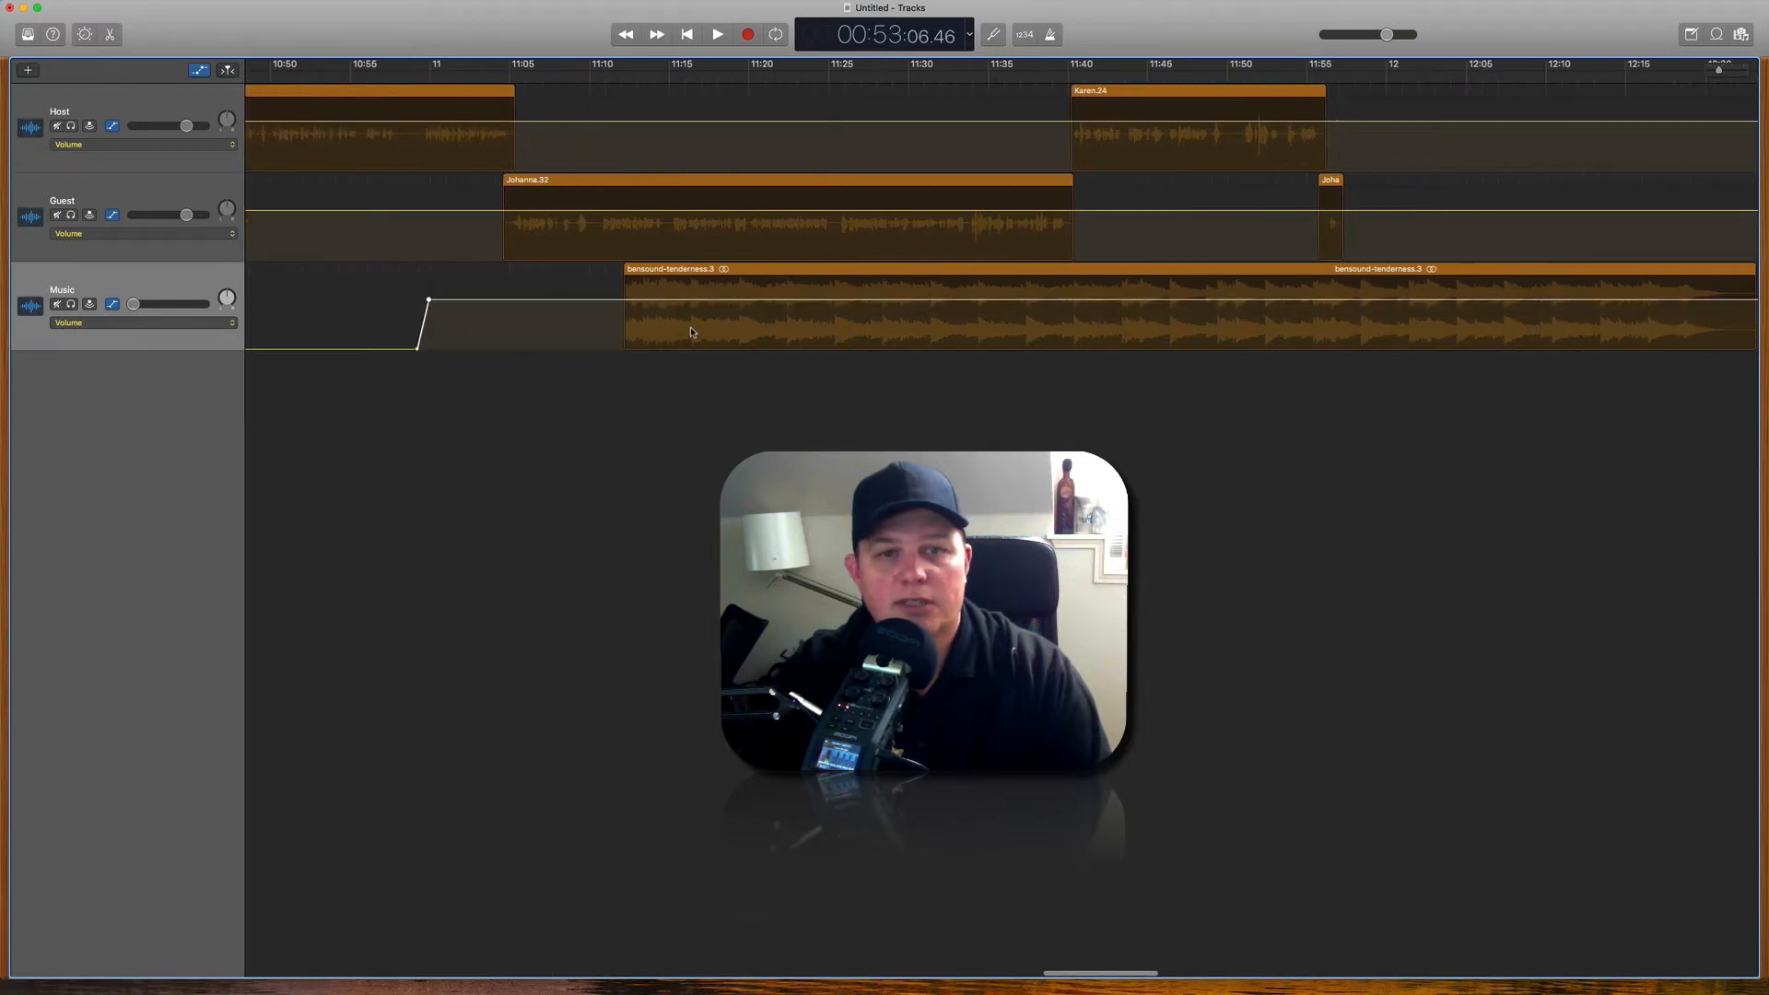
# Step: Solo the Music track, play its ending from about 12:00, and place the playhead at about 12:06
pyautogui.click(71, 305)
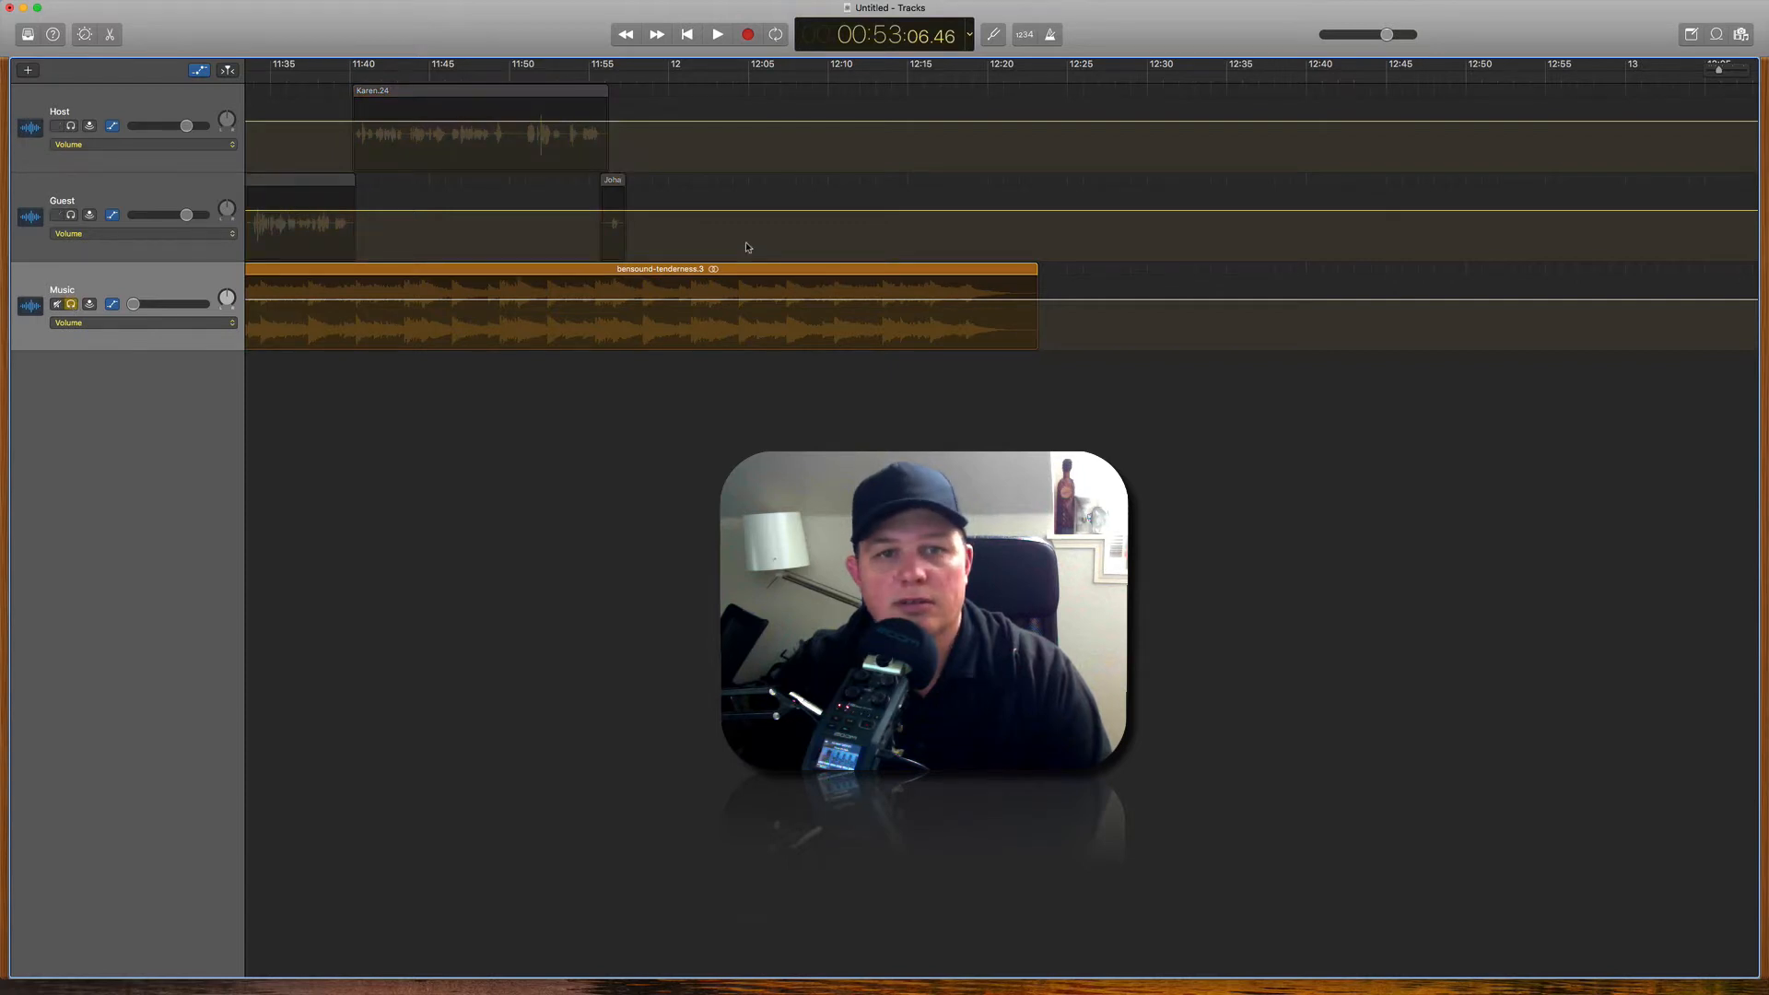
pyautogui.click(678, 85)
pyautogui.press('space')
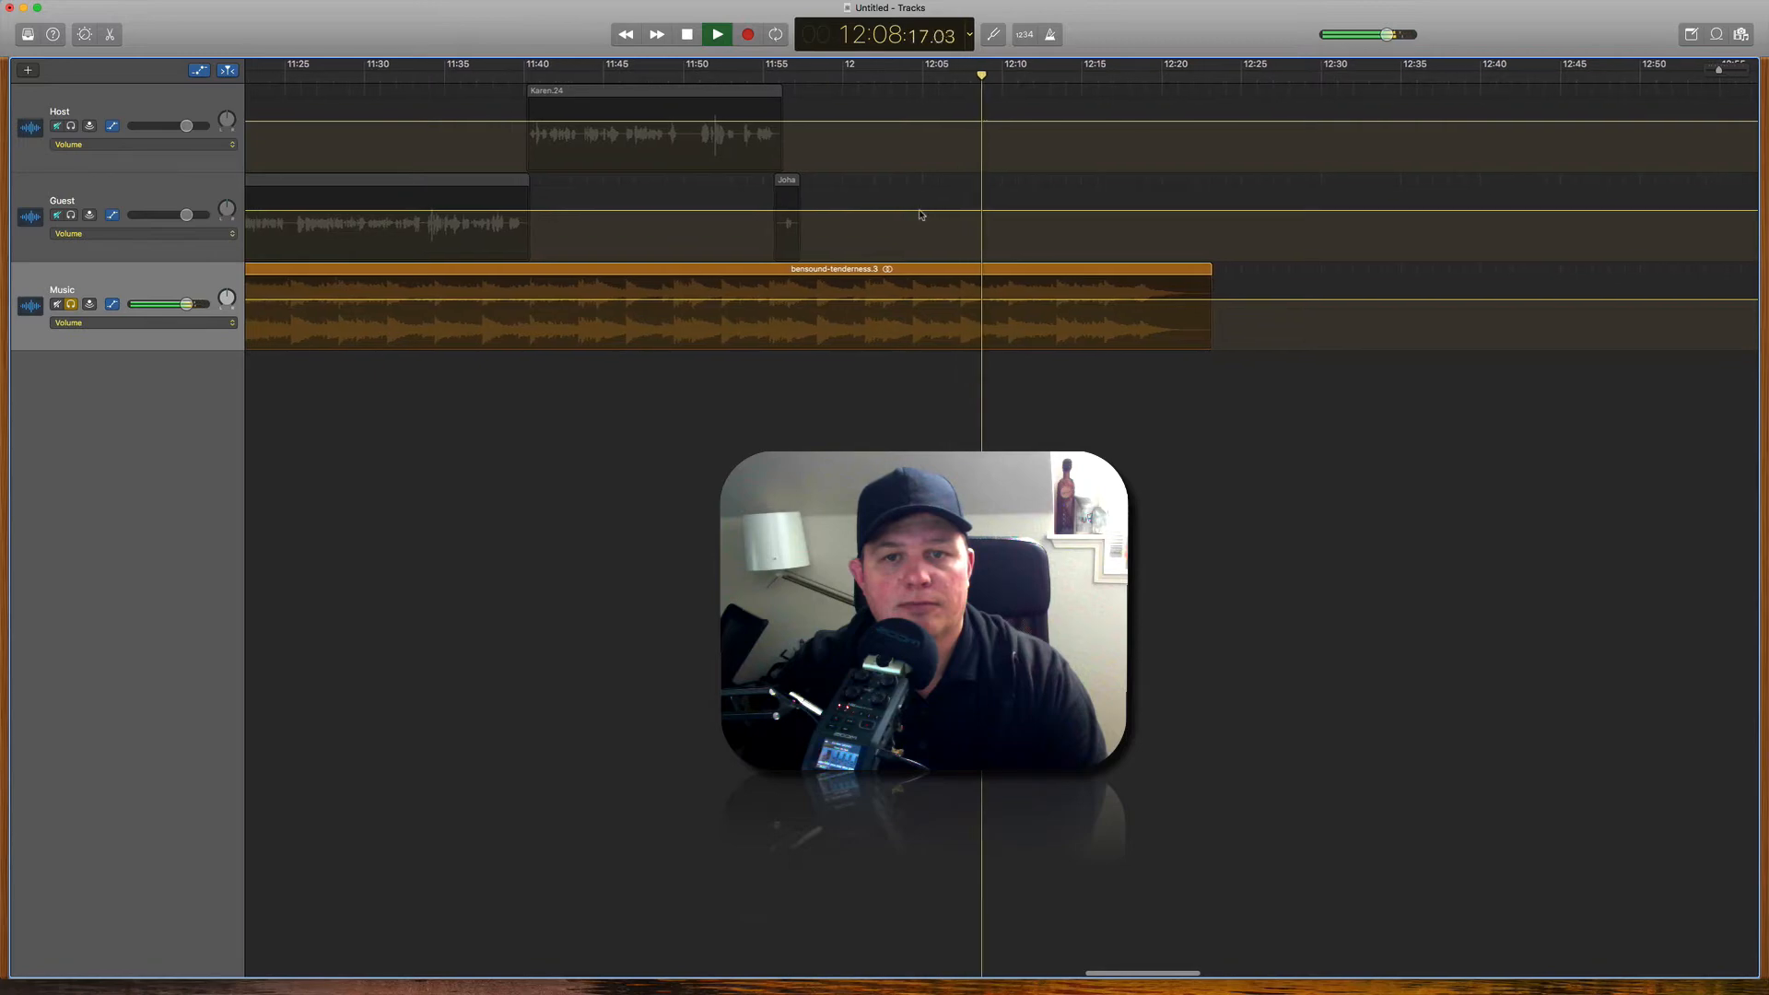
pyautogui.press('space')
pyautogui.click(953, 73)
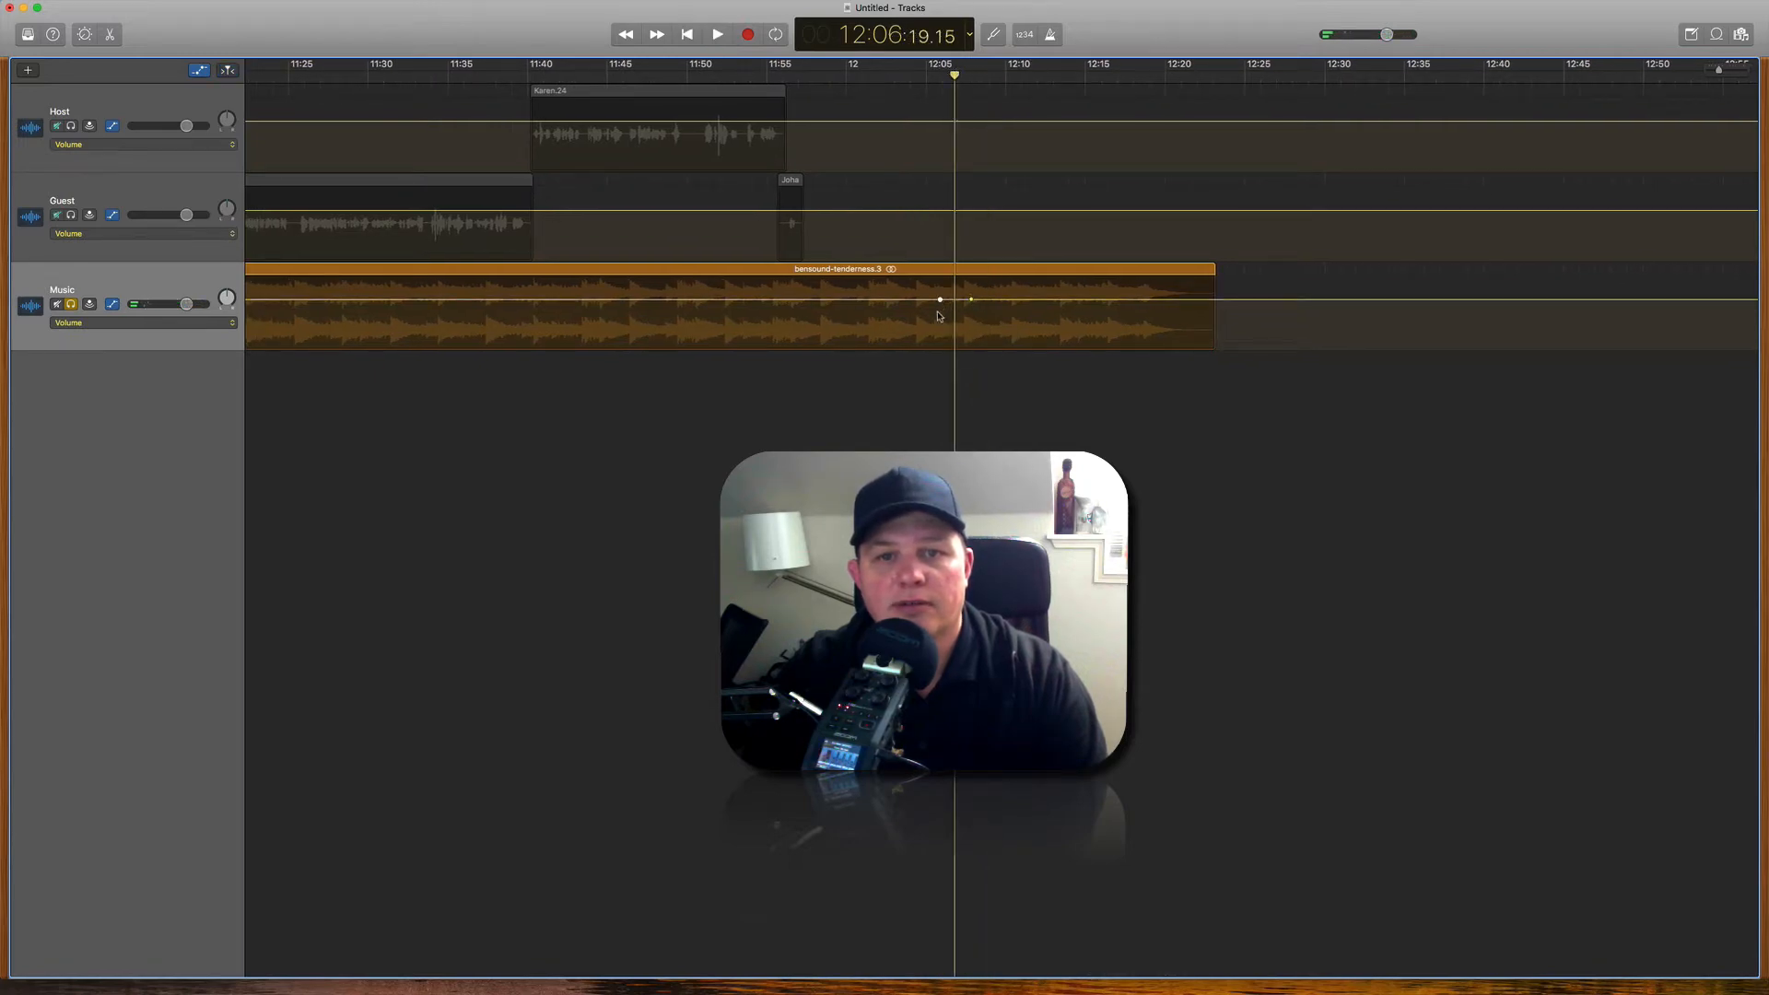
# Step: Add Music volume points around the 12:06 playhead, lower the earlier one to -15 dB, and bring the point near 11:00 to the same level
pyautogui.moveTo(938, 316); pyautogui.dragTo(938, 330)
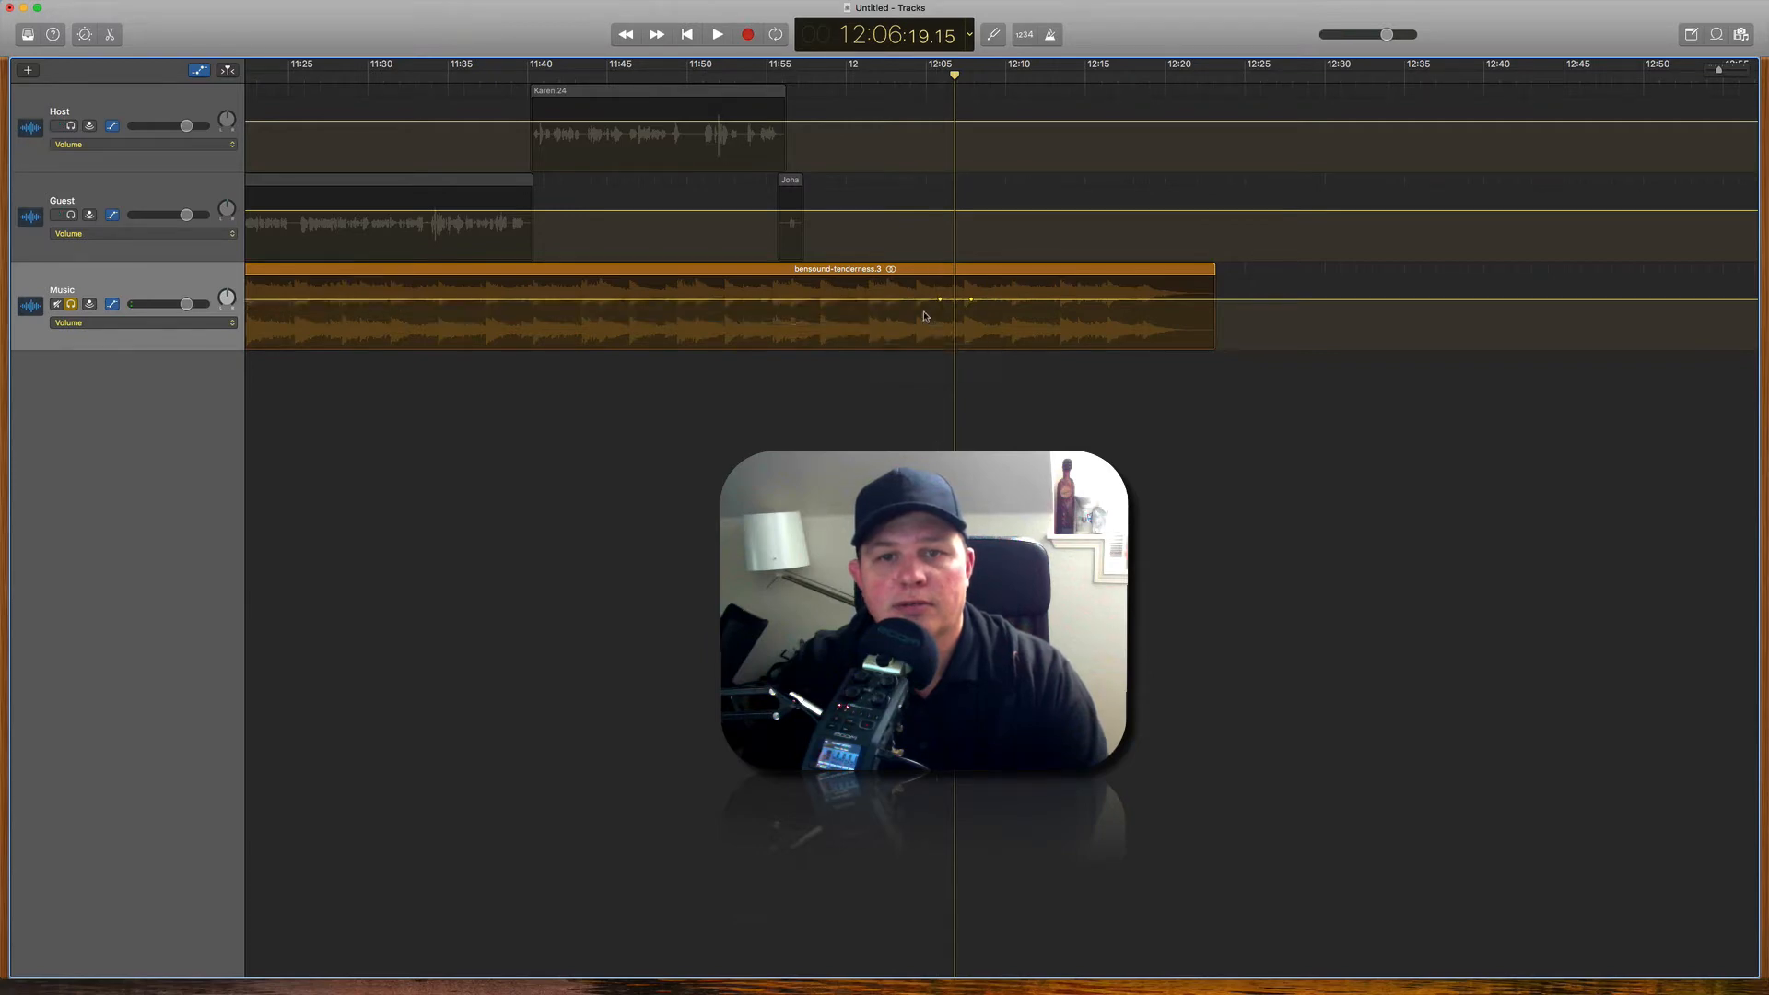
pyautogui.moveTo(940, 316); pyautogui.dragTo(939, 326)
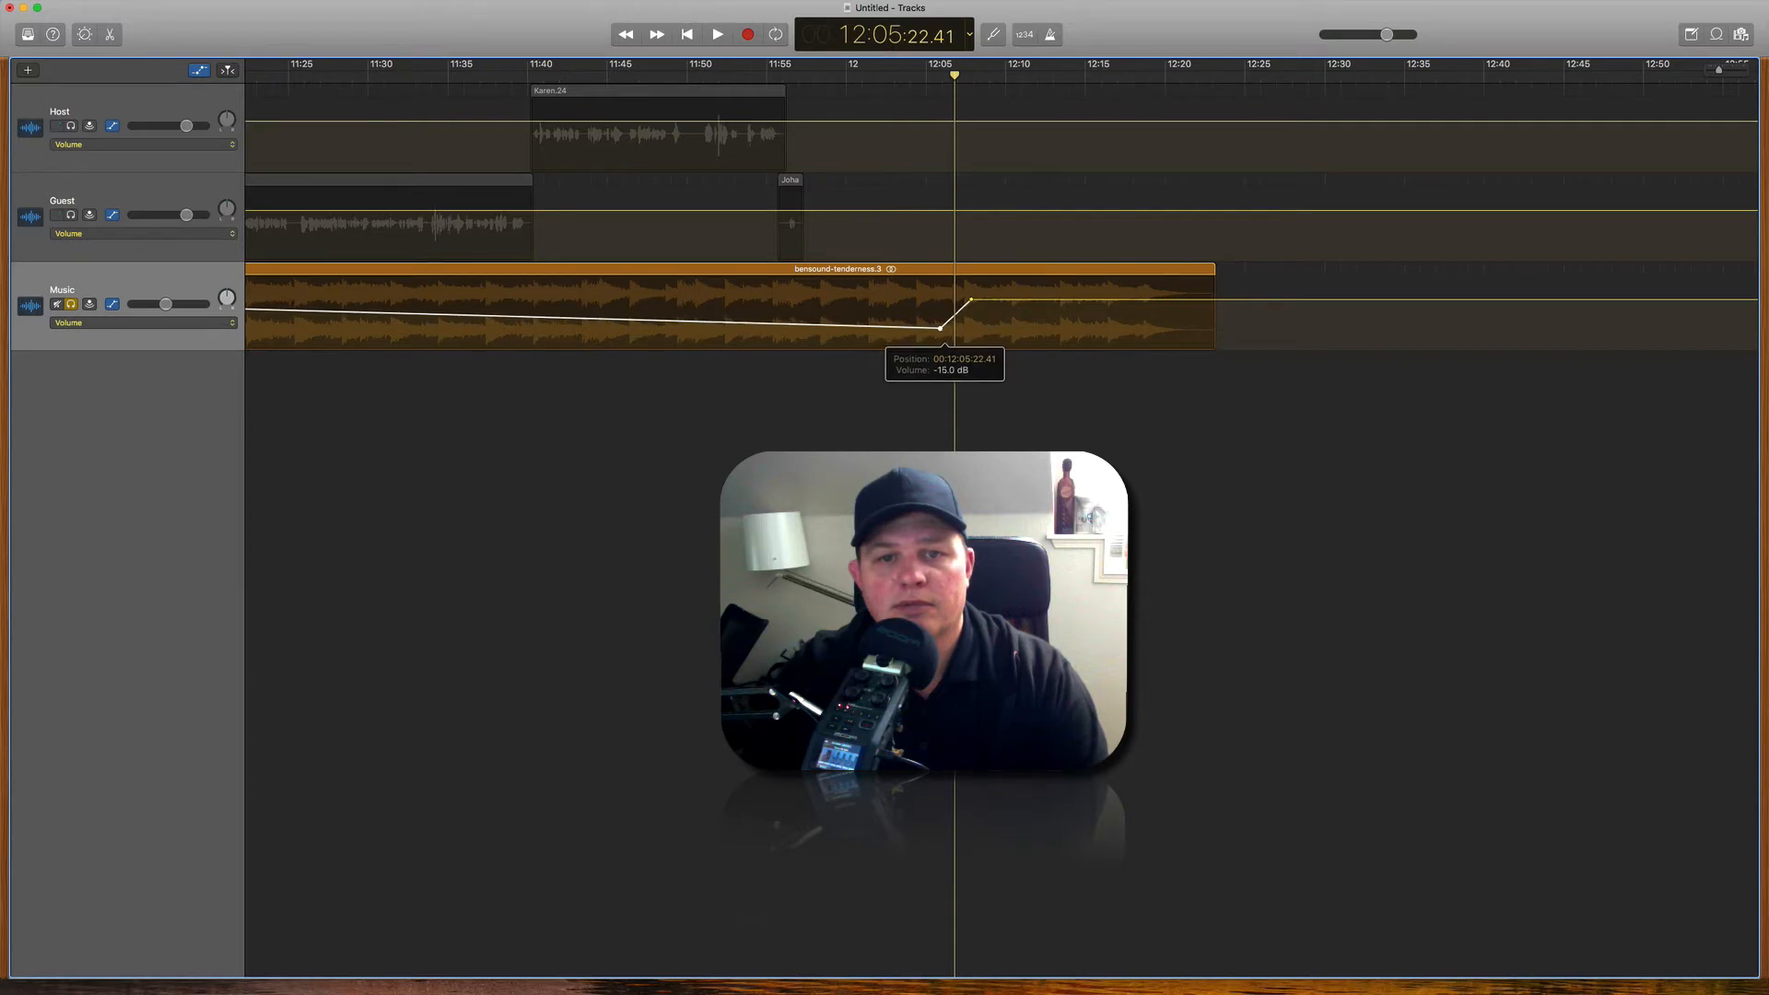
pyautogui.hscroll(-10, 876, 360)
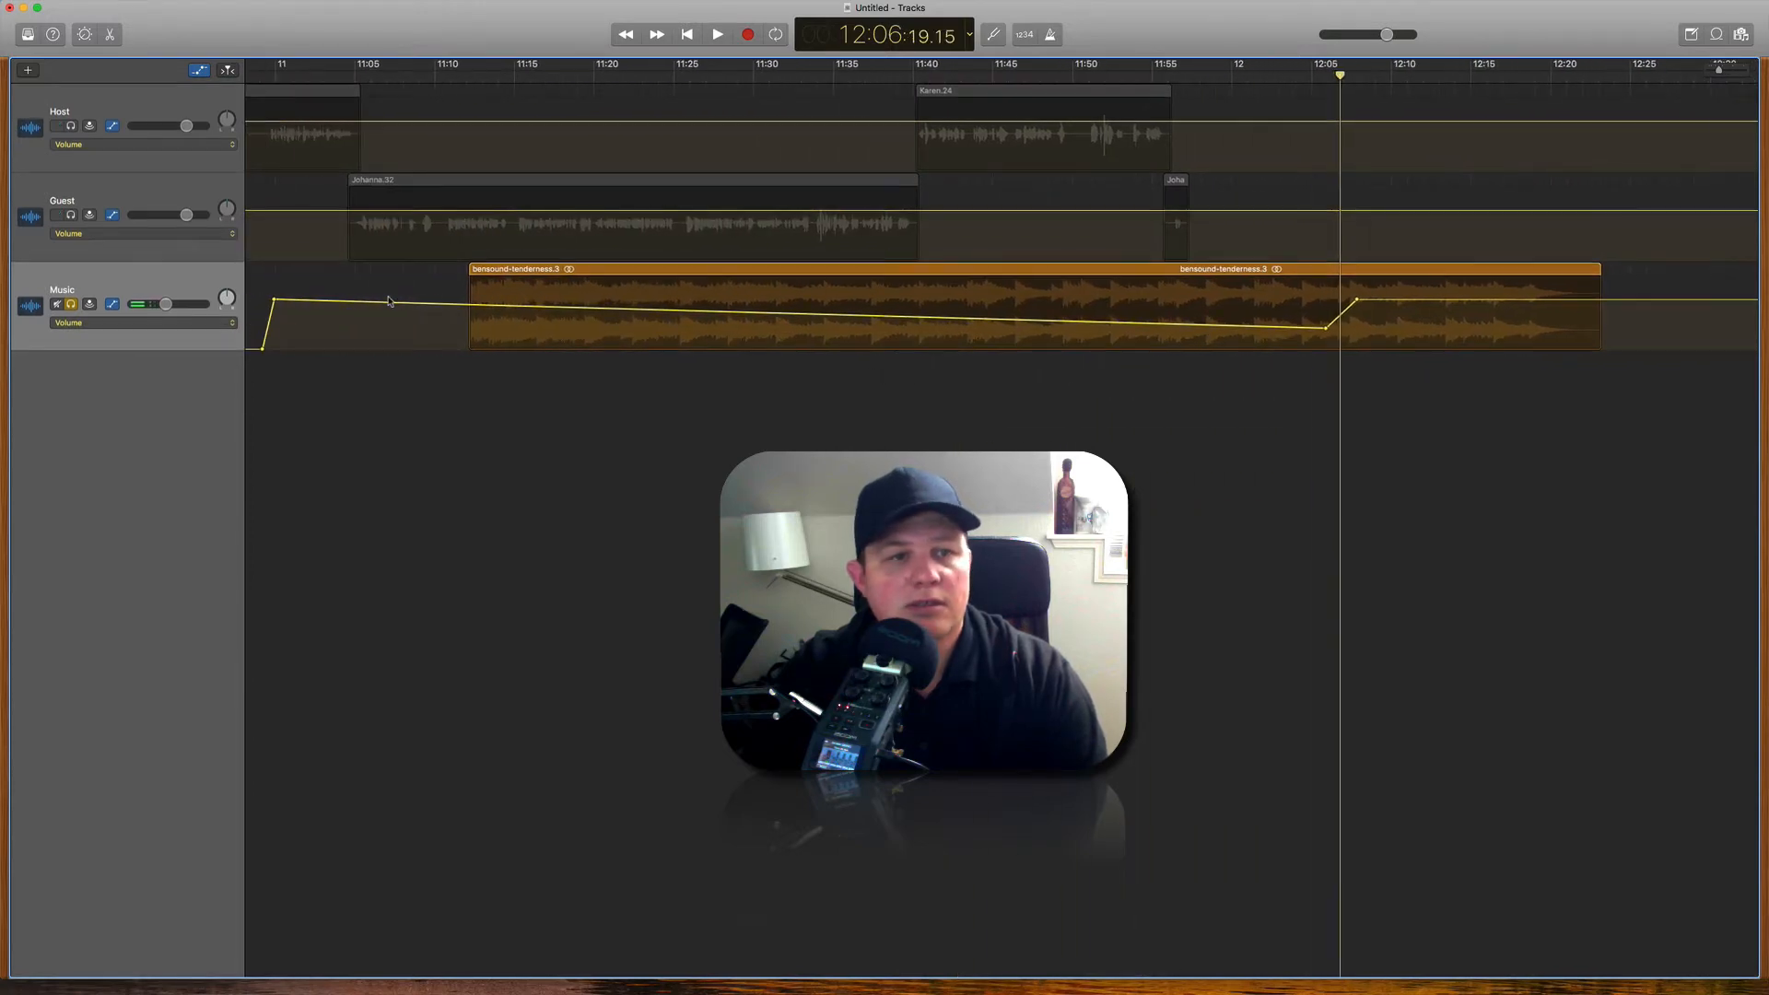
pyautogui.moveTo(274, 305); pyautogui.dragTo(292, 328)
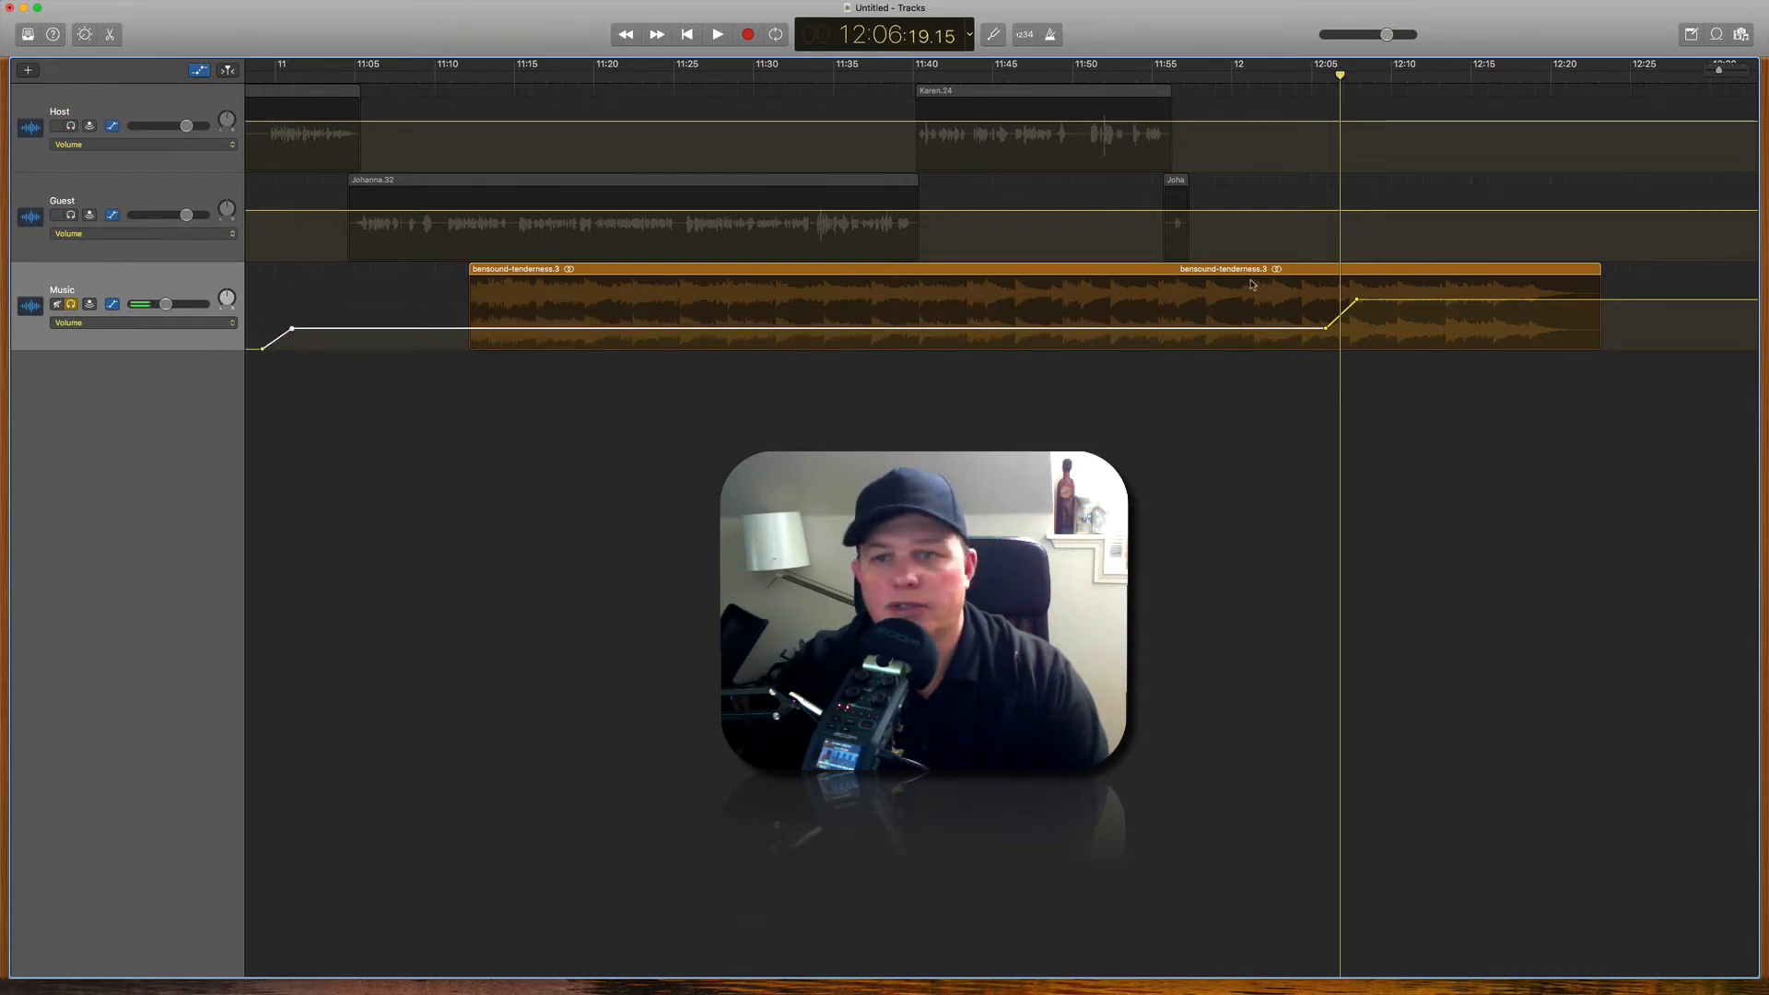
# Step: Move the outro music region with its automation to start at about 11:03, and turn off solo on the Music track
pyautogui.moveTo(1298, 278); pyautogui.dragTo(1211, 349)
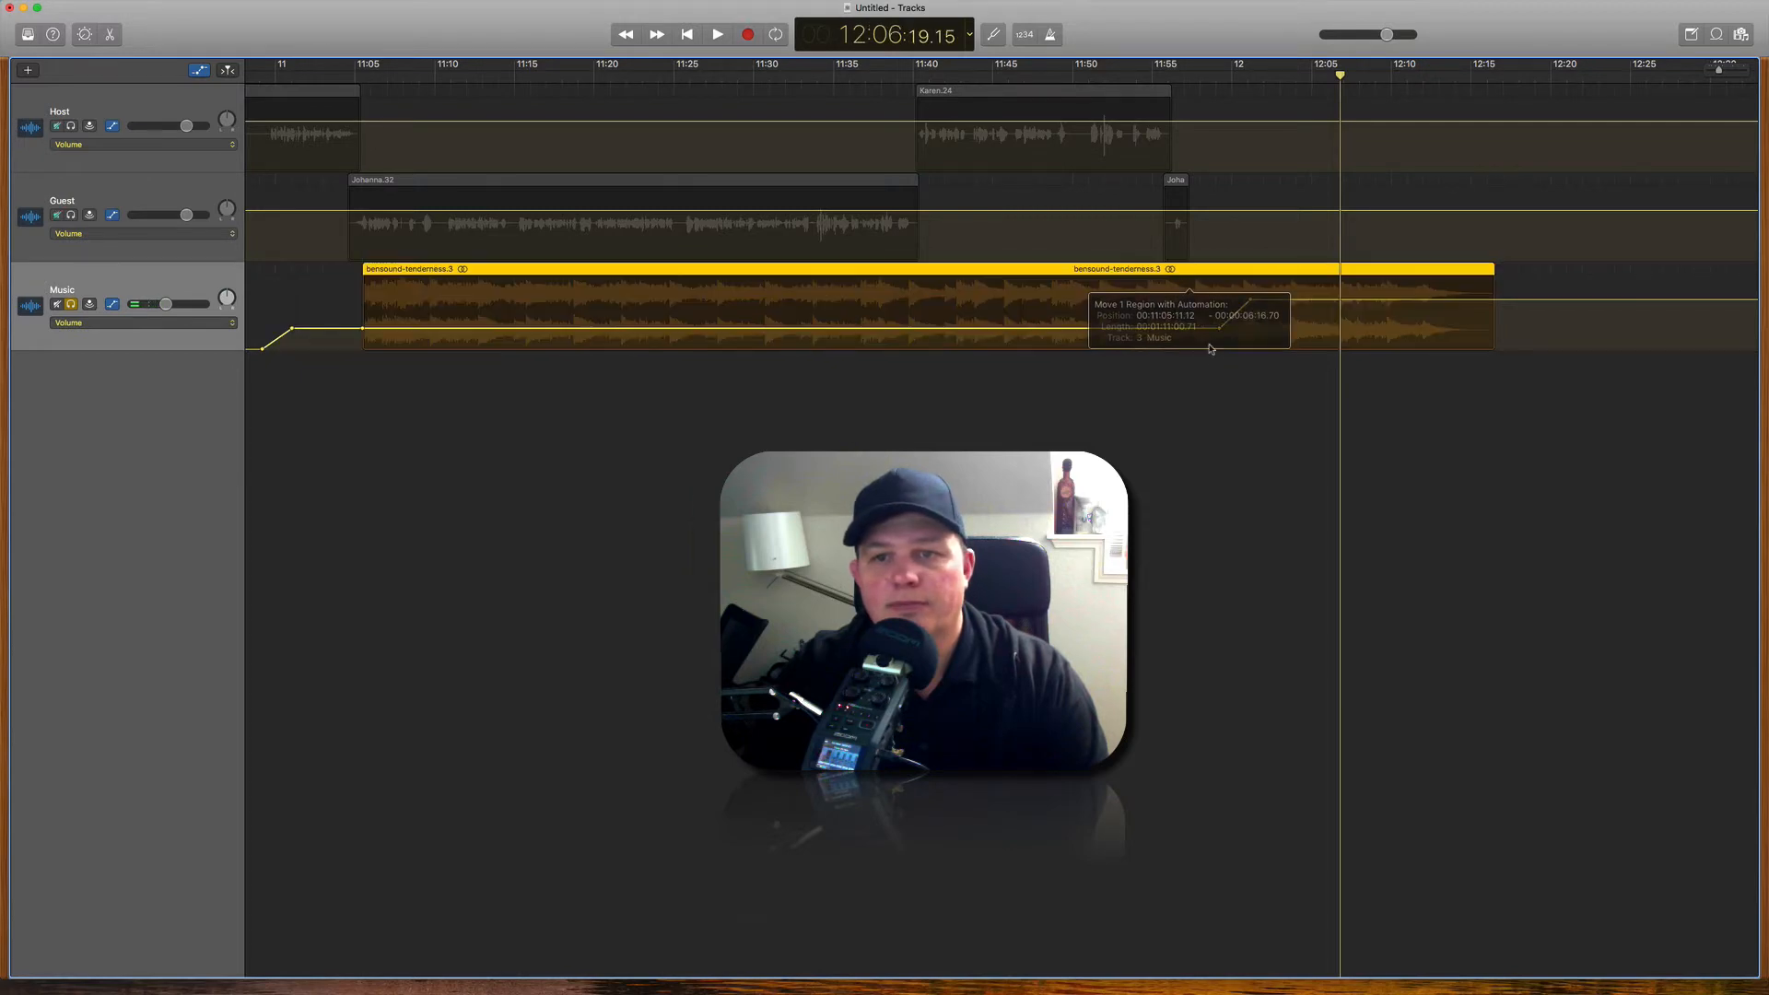
pyautogui.moveTo(1197, 274); pyautogui.dragTo(921, 296)
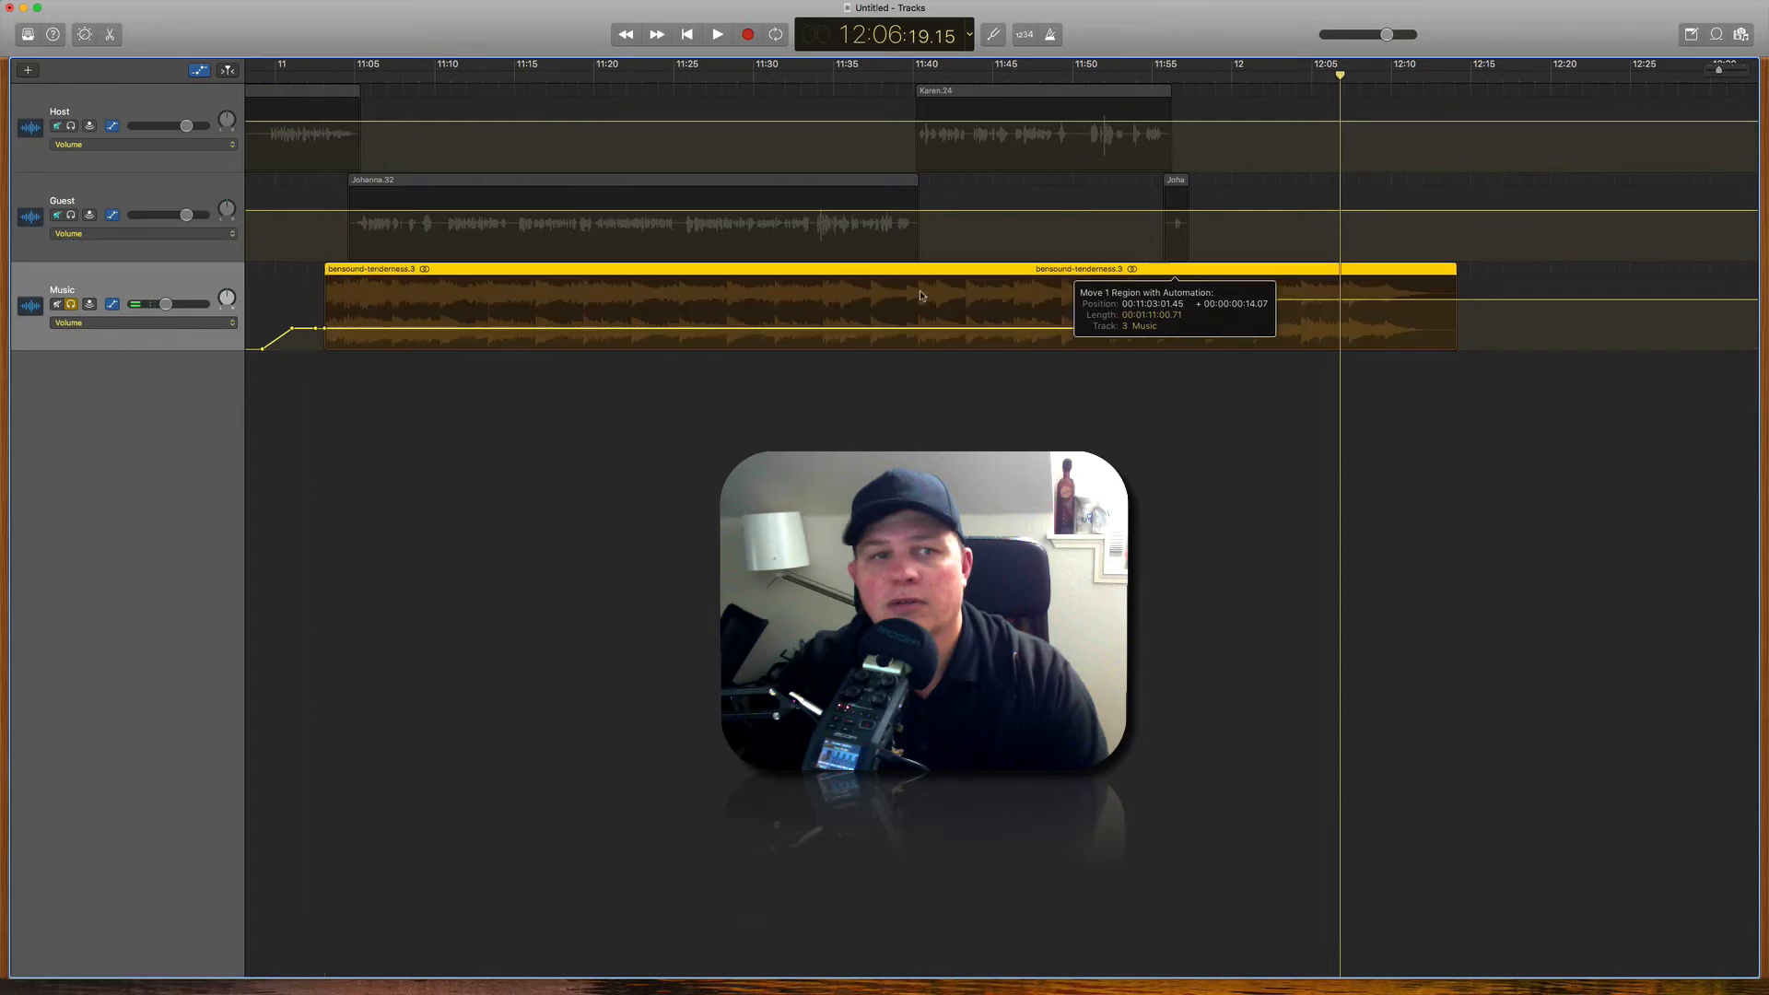
pyautogui.click(71, 304)
pyautogui.click(1092, 240)
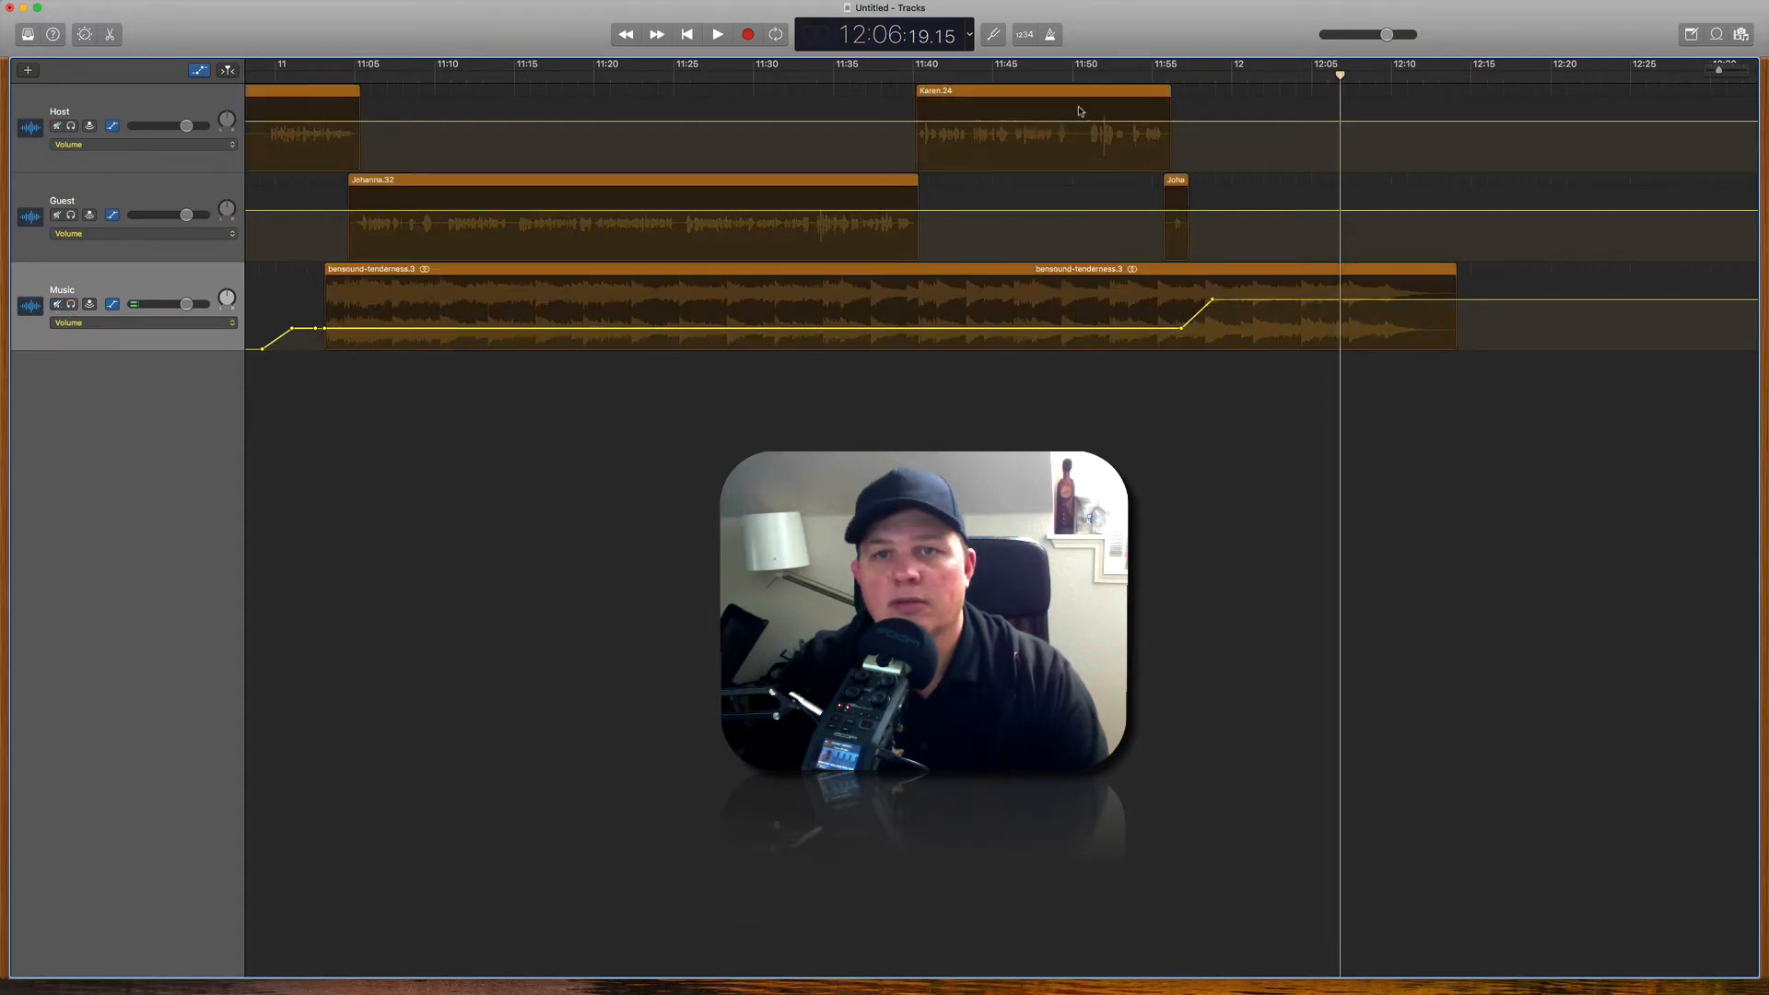
# Step: Play the end of the interview with the outro music from about 11:50 to 12:00
pyautogui.click(1081, 81)
pyautogui.press('space')
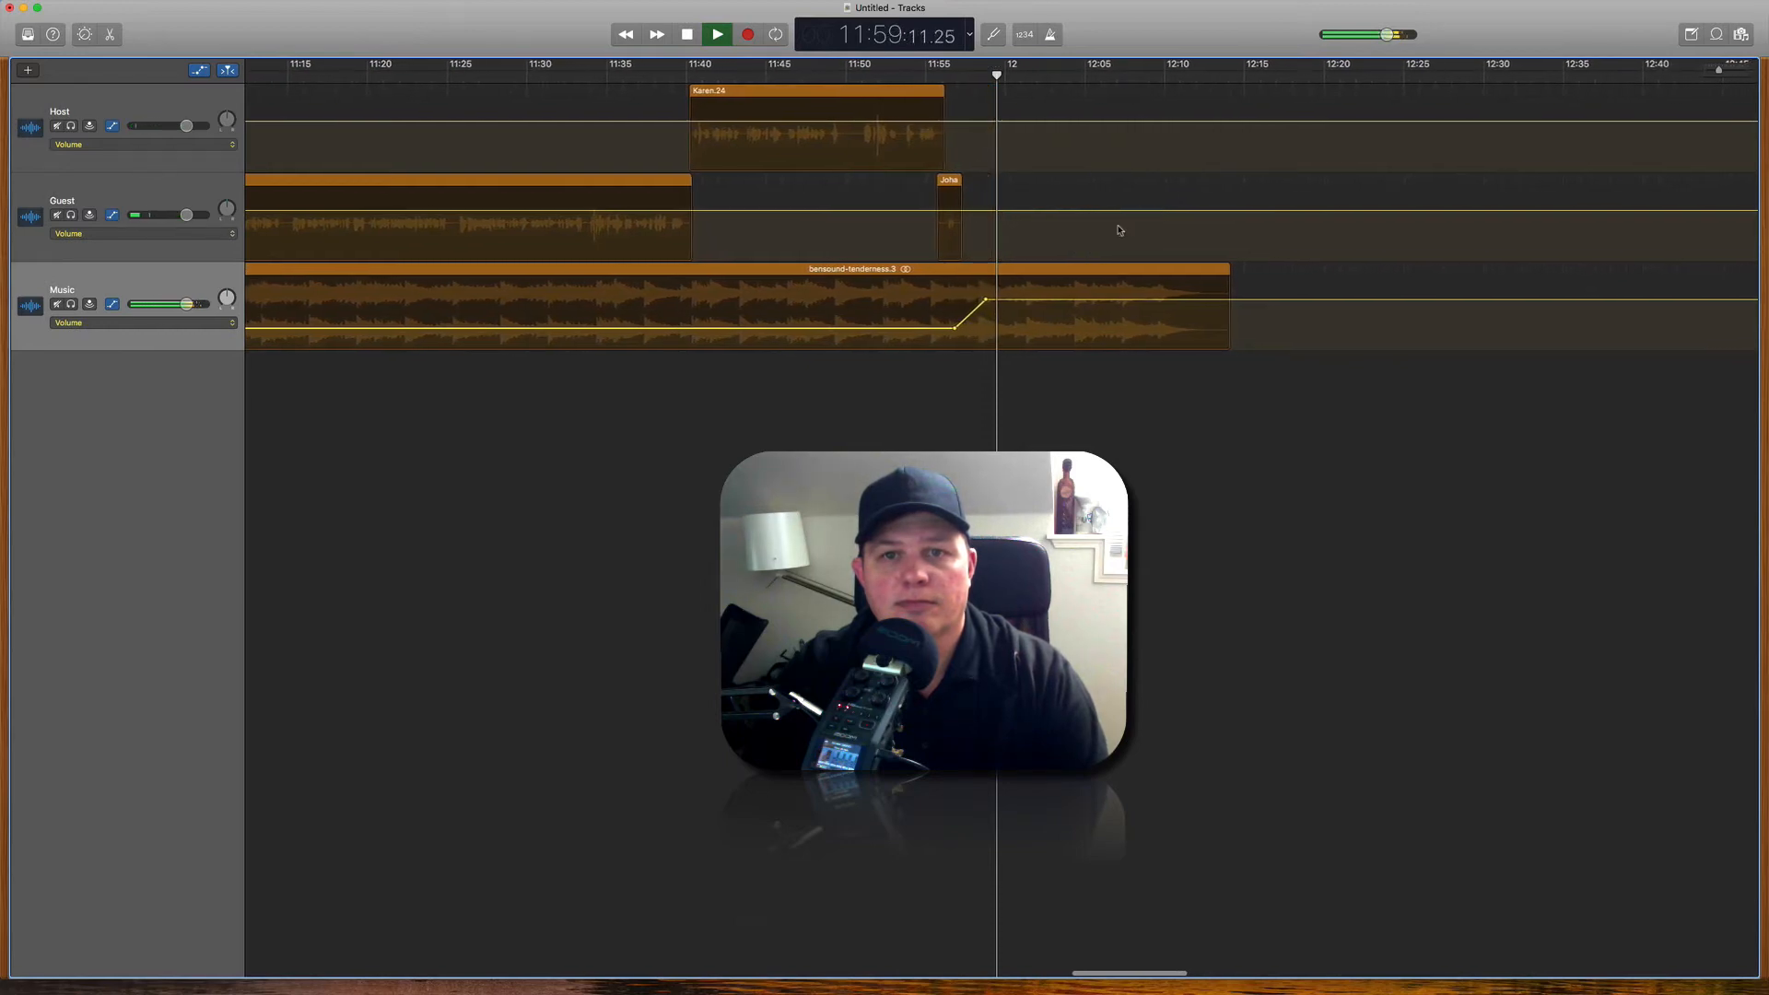
pyautogui.press('space')
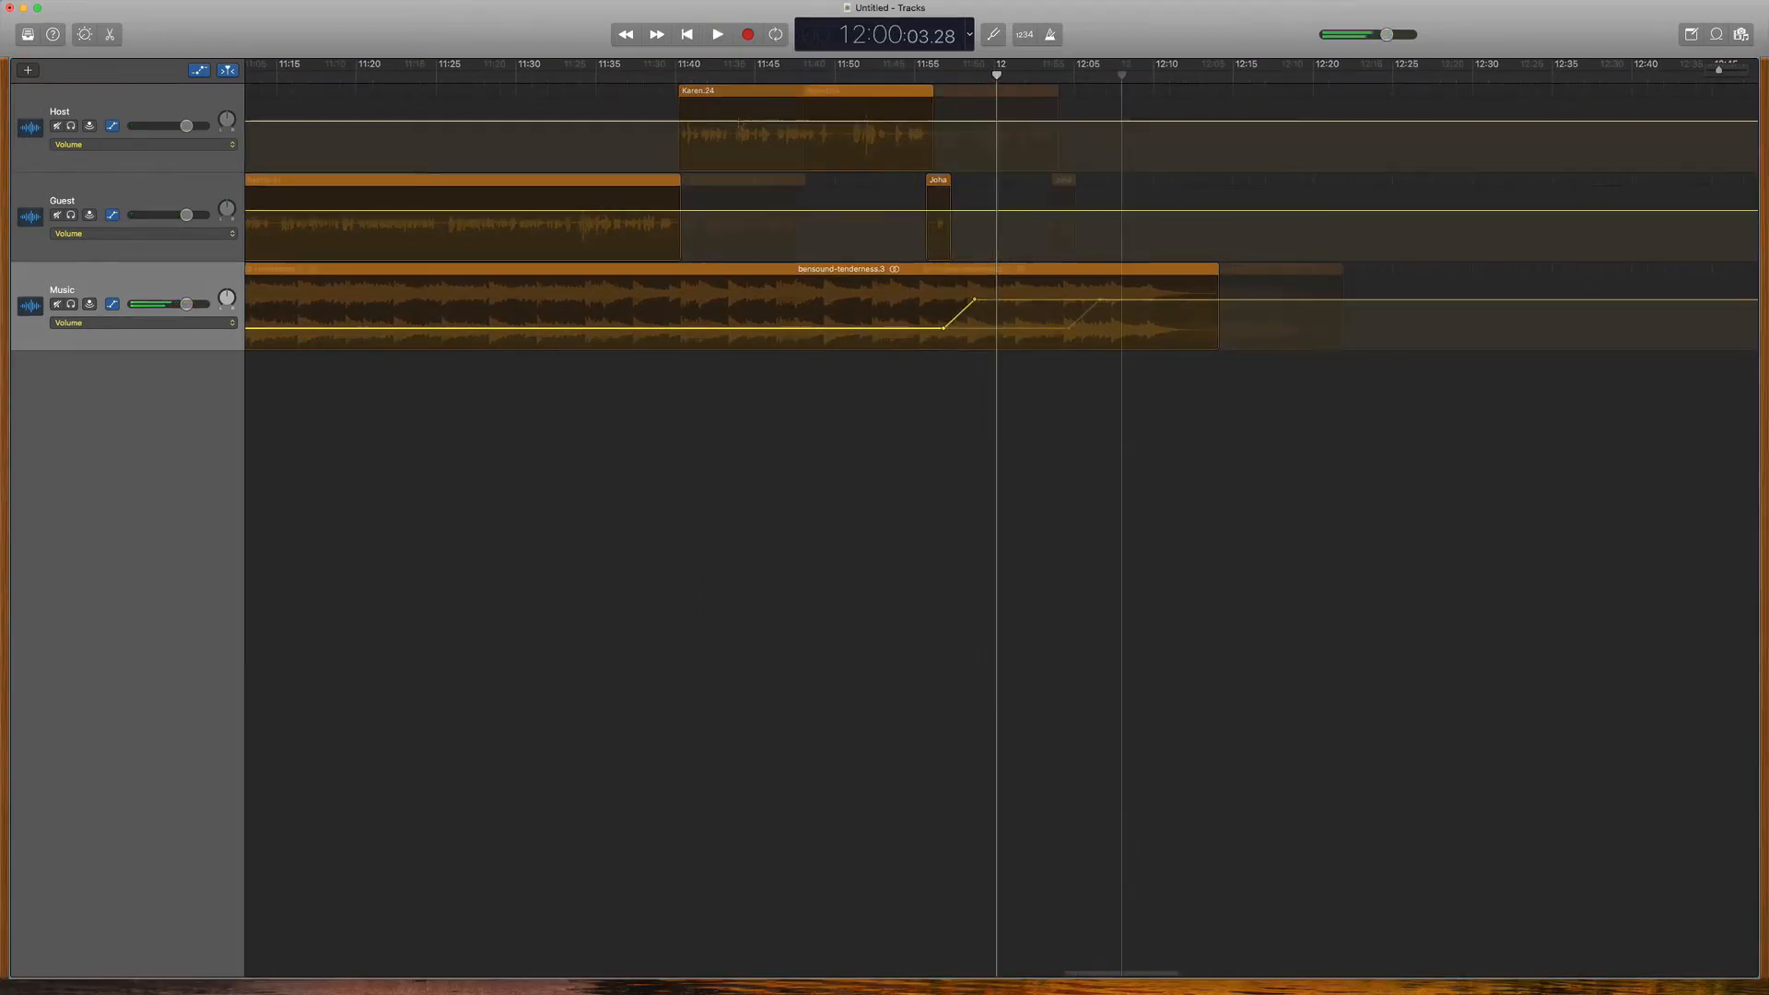
# Step: Play the transition into the host's closing remarks over the outro music from about 11:37 to 11:41
pyautogui.hscroll(-3, 995, 516)
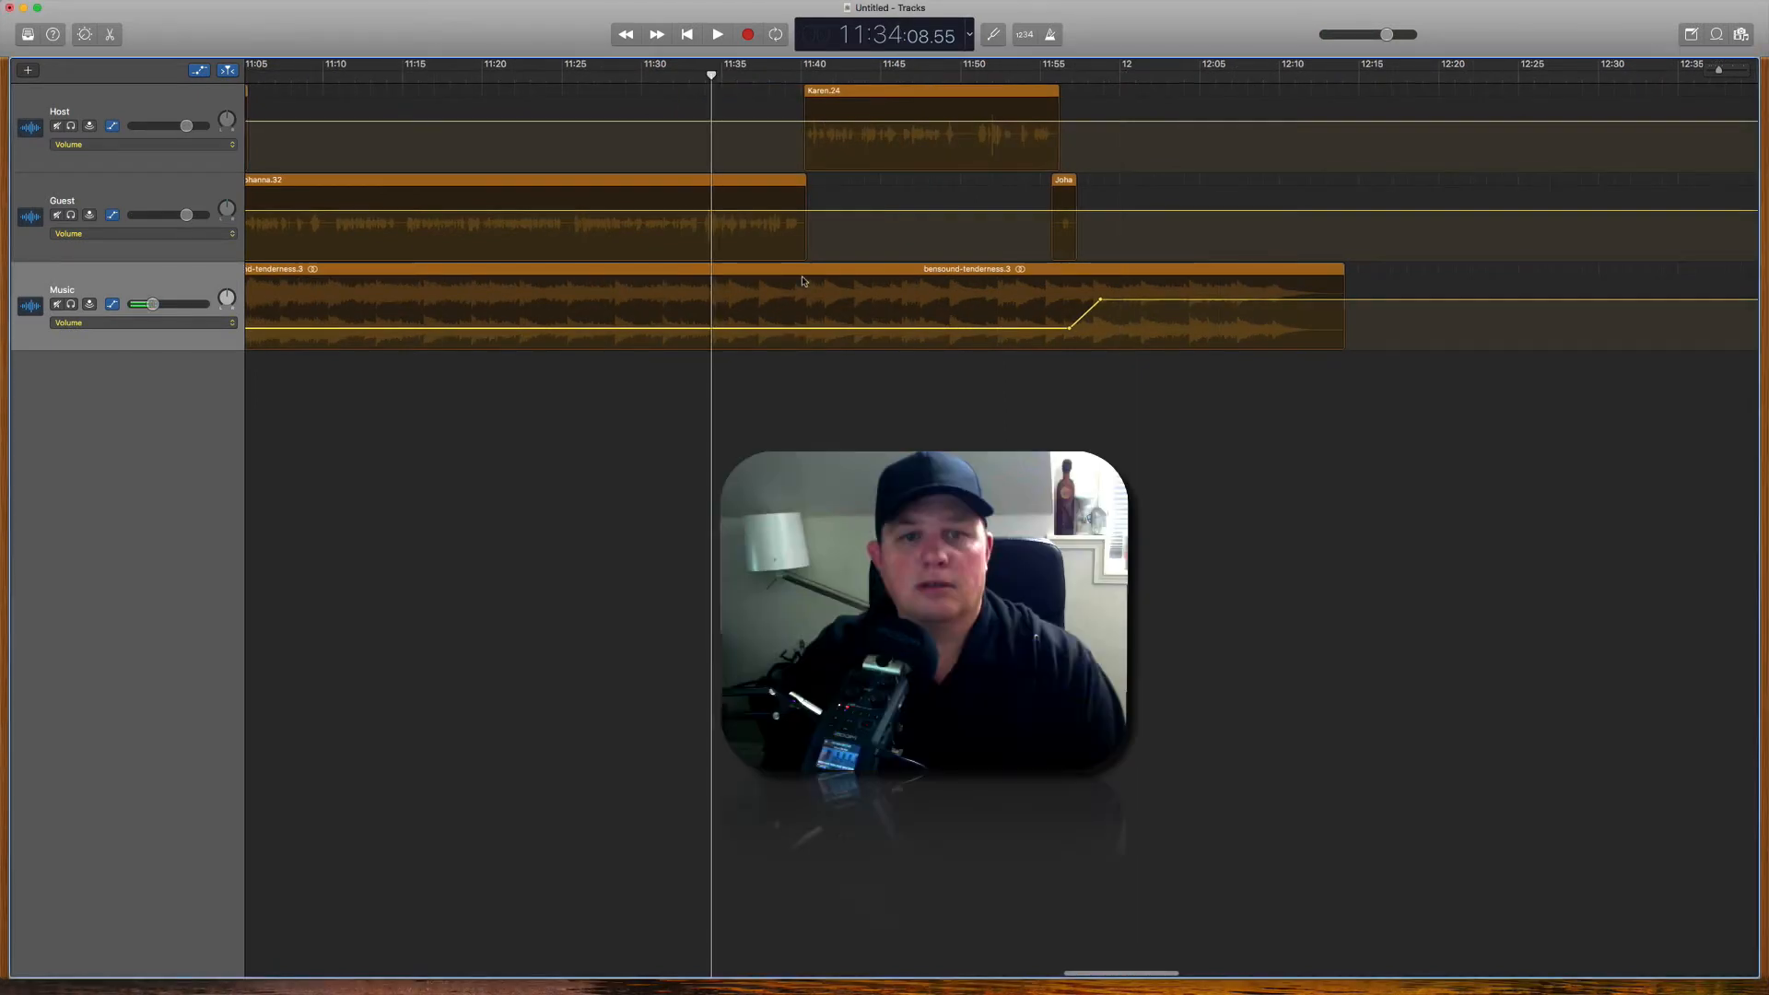
pyautogui.hscroll(-5, 803, 281)
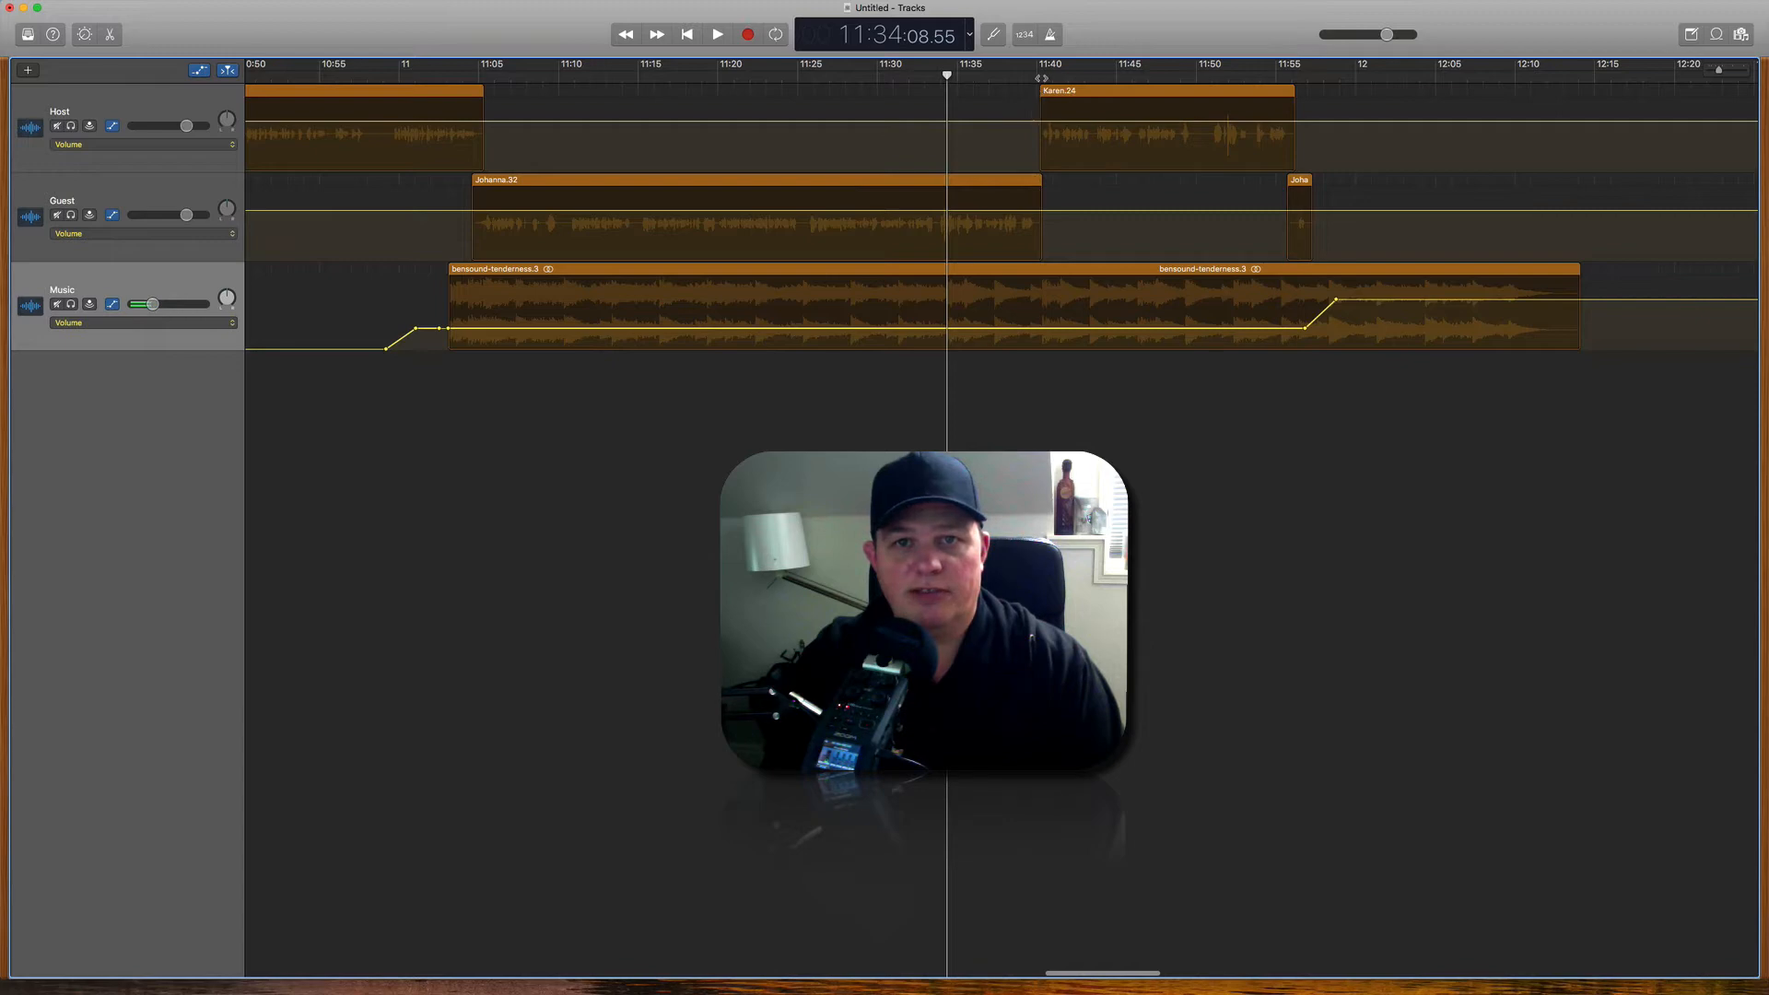
pyautogui.moveTo(1041, 77); pyautogui.dragTo(994, 77)
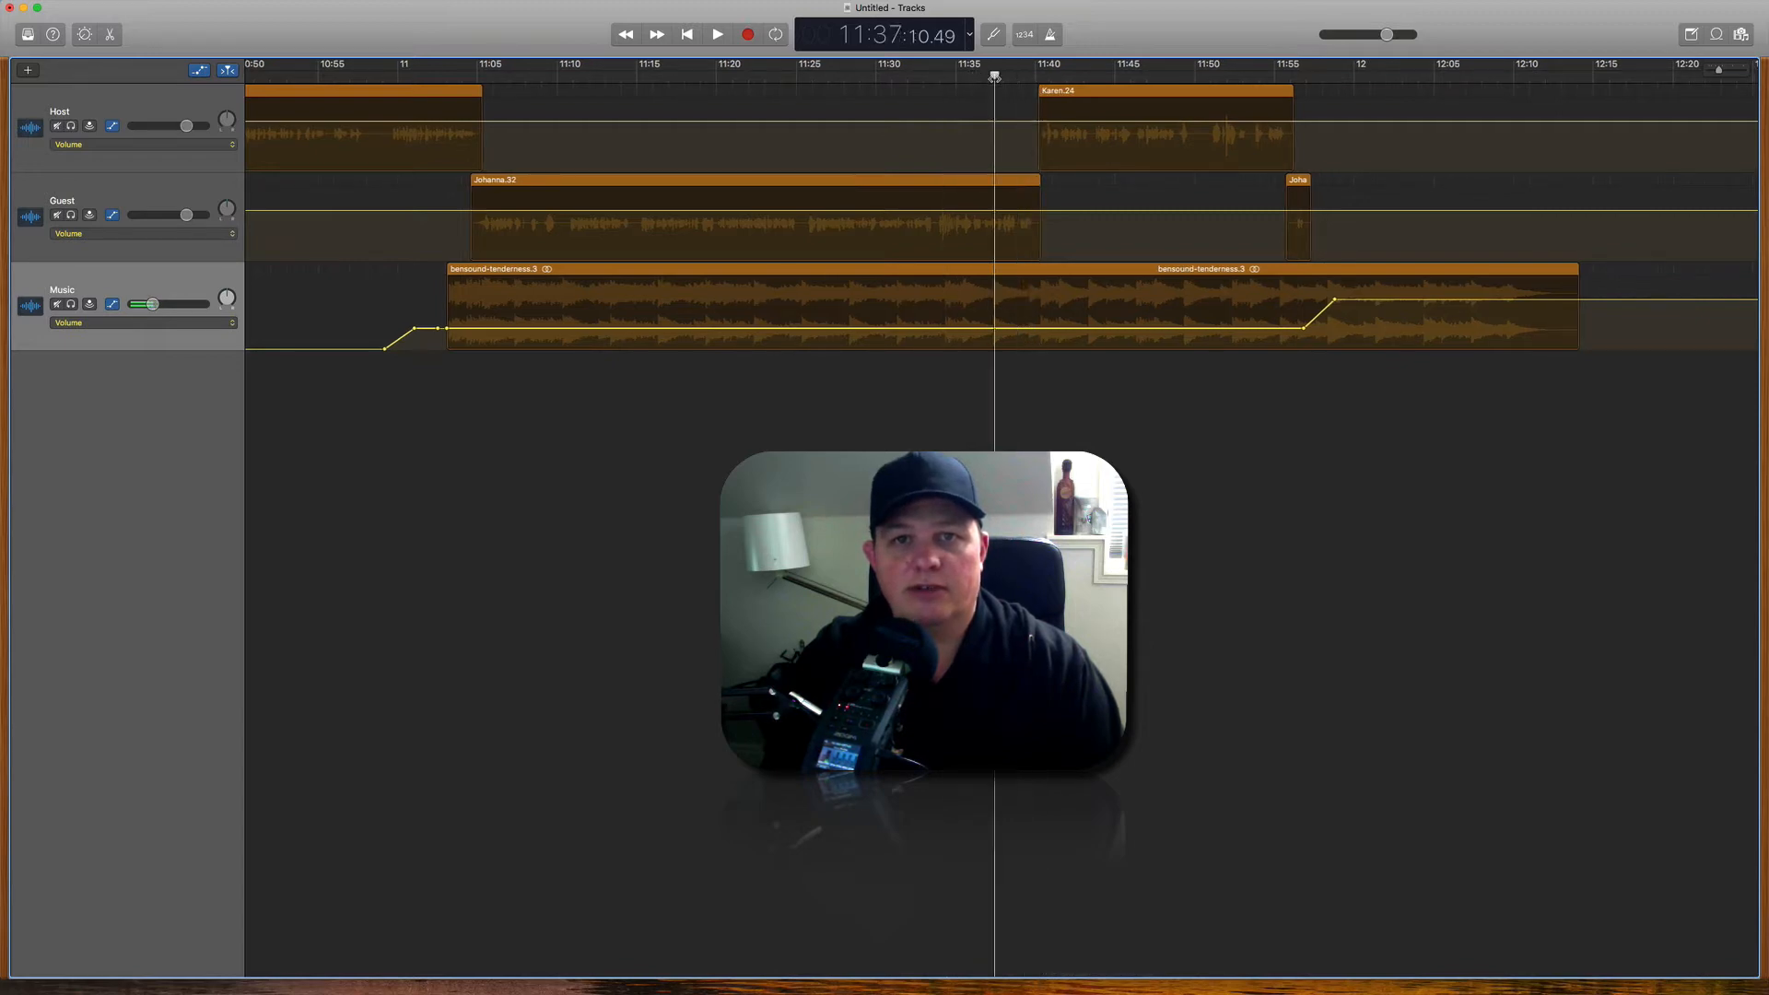
pyautogui.press('space')
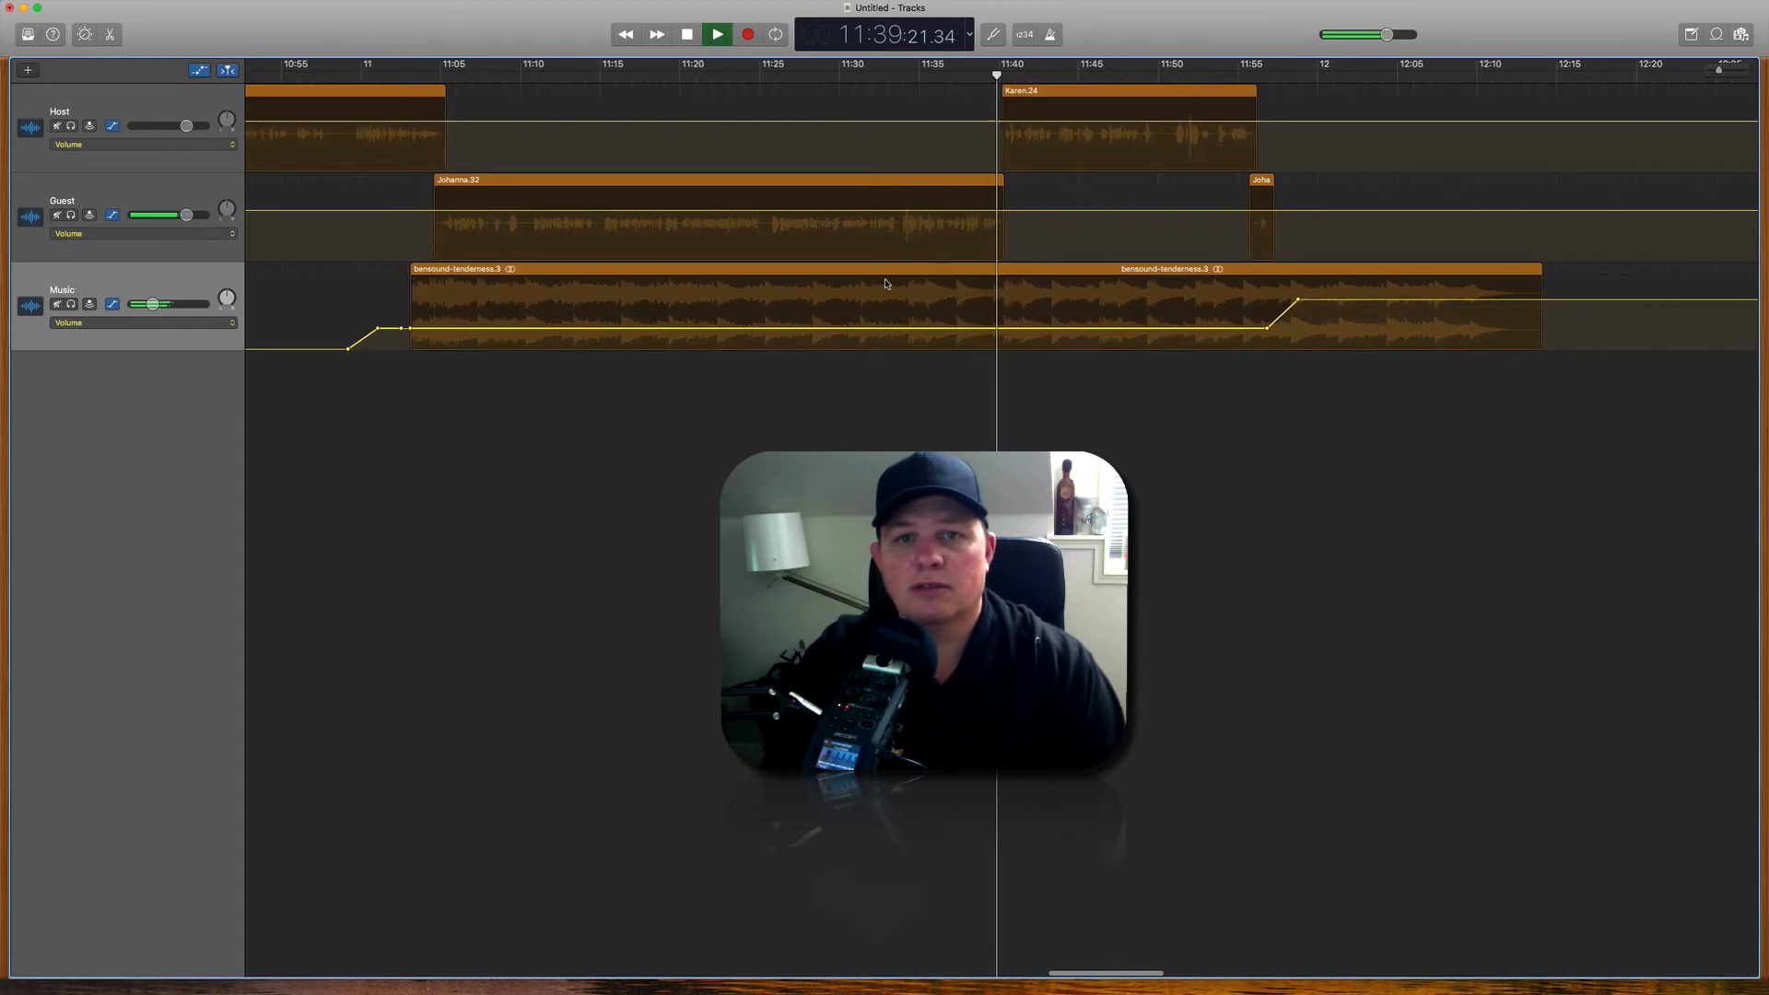
pyautogui.press('space')
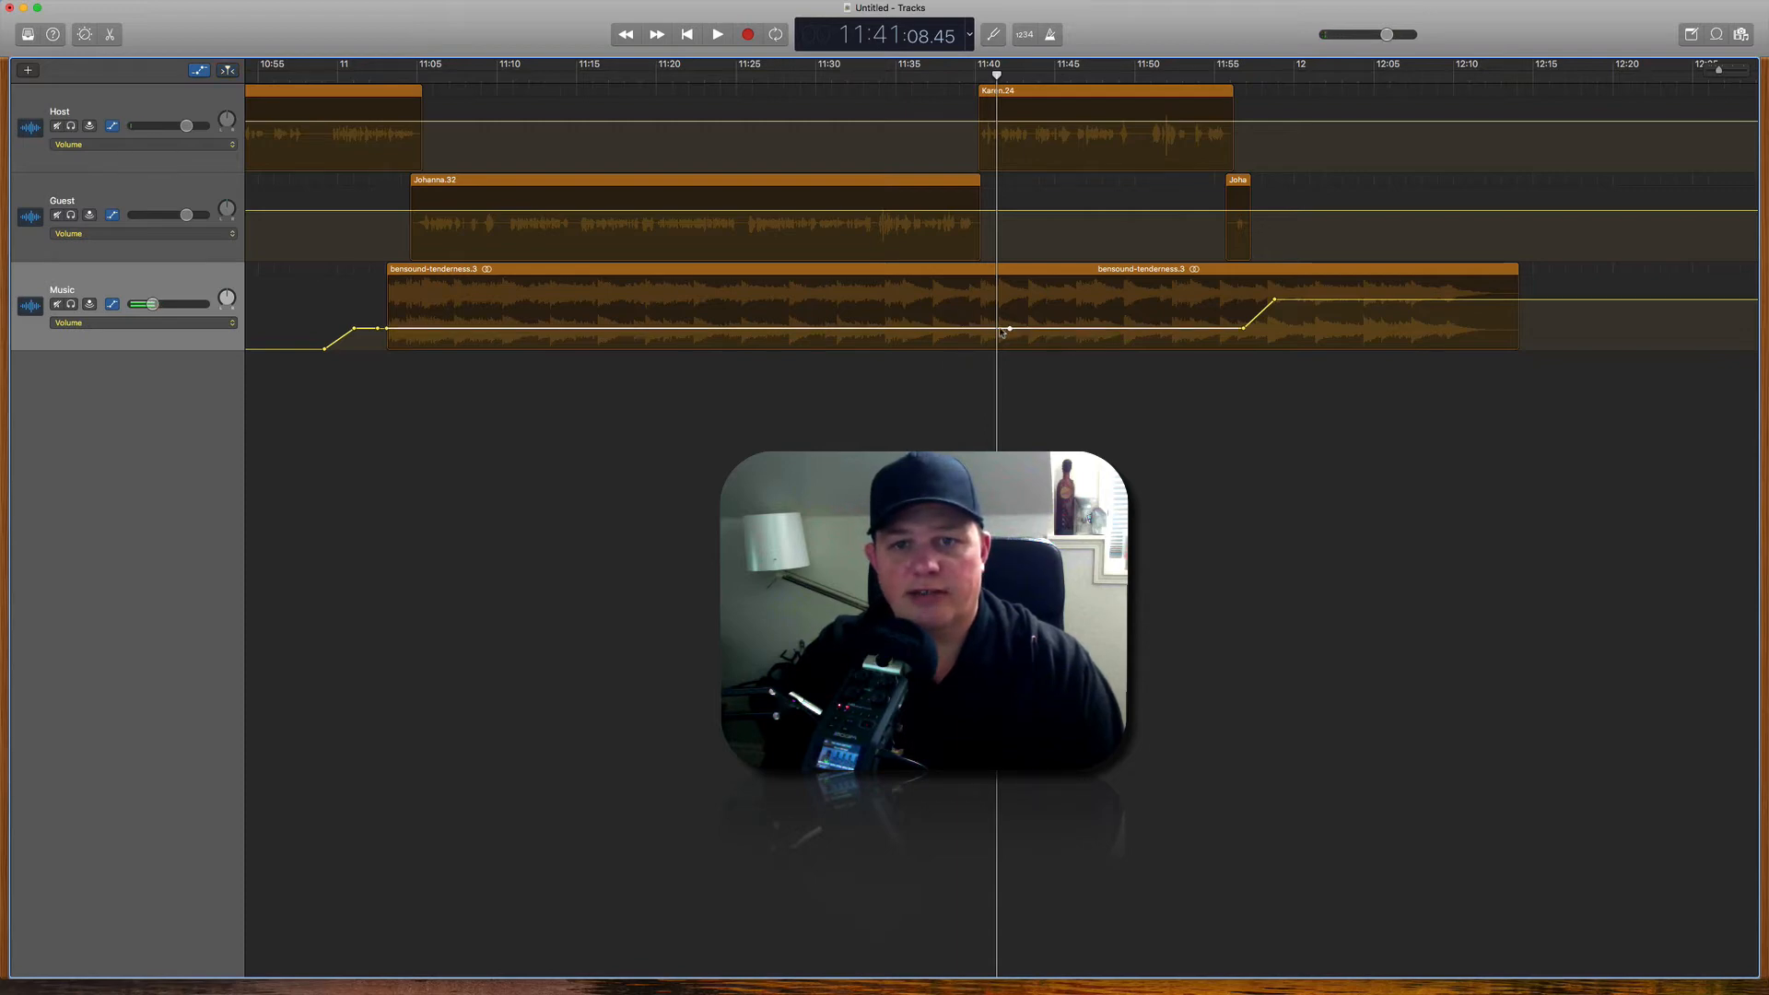
pyautogui.moveTo(972, 332); pyautogui.dragTo(971, 348)
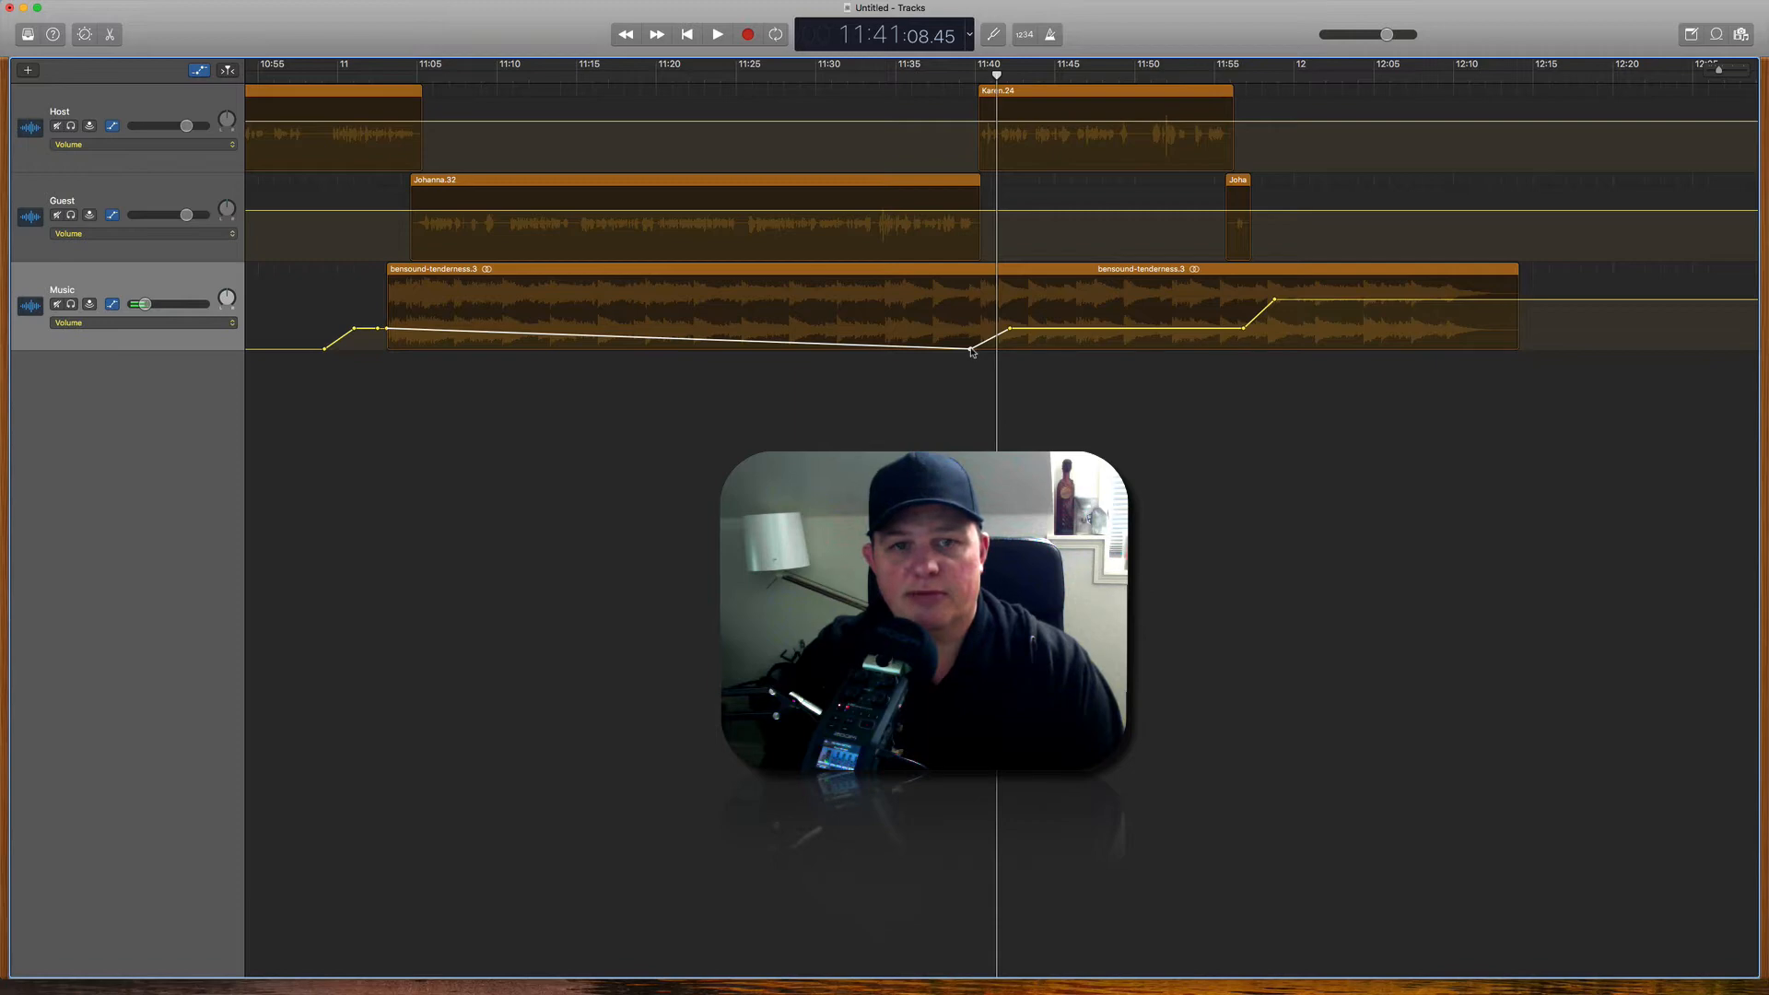
pyautogui.moveTo(972, 350); pyautogui.dragTo(968, 342)
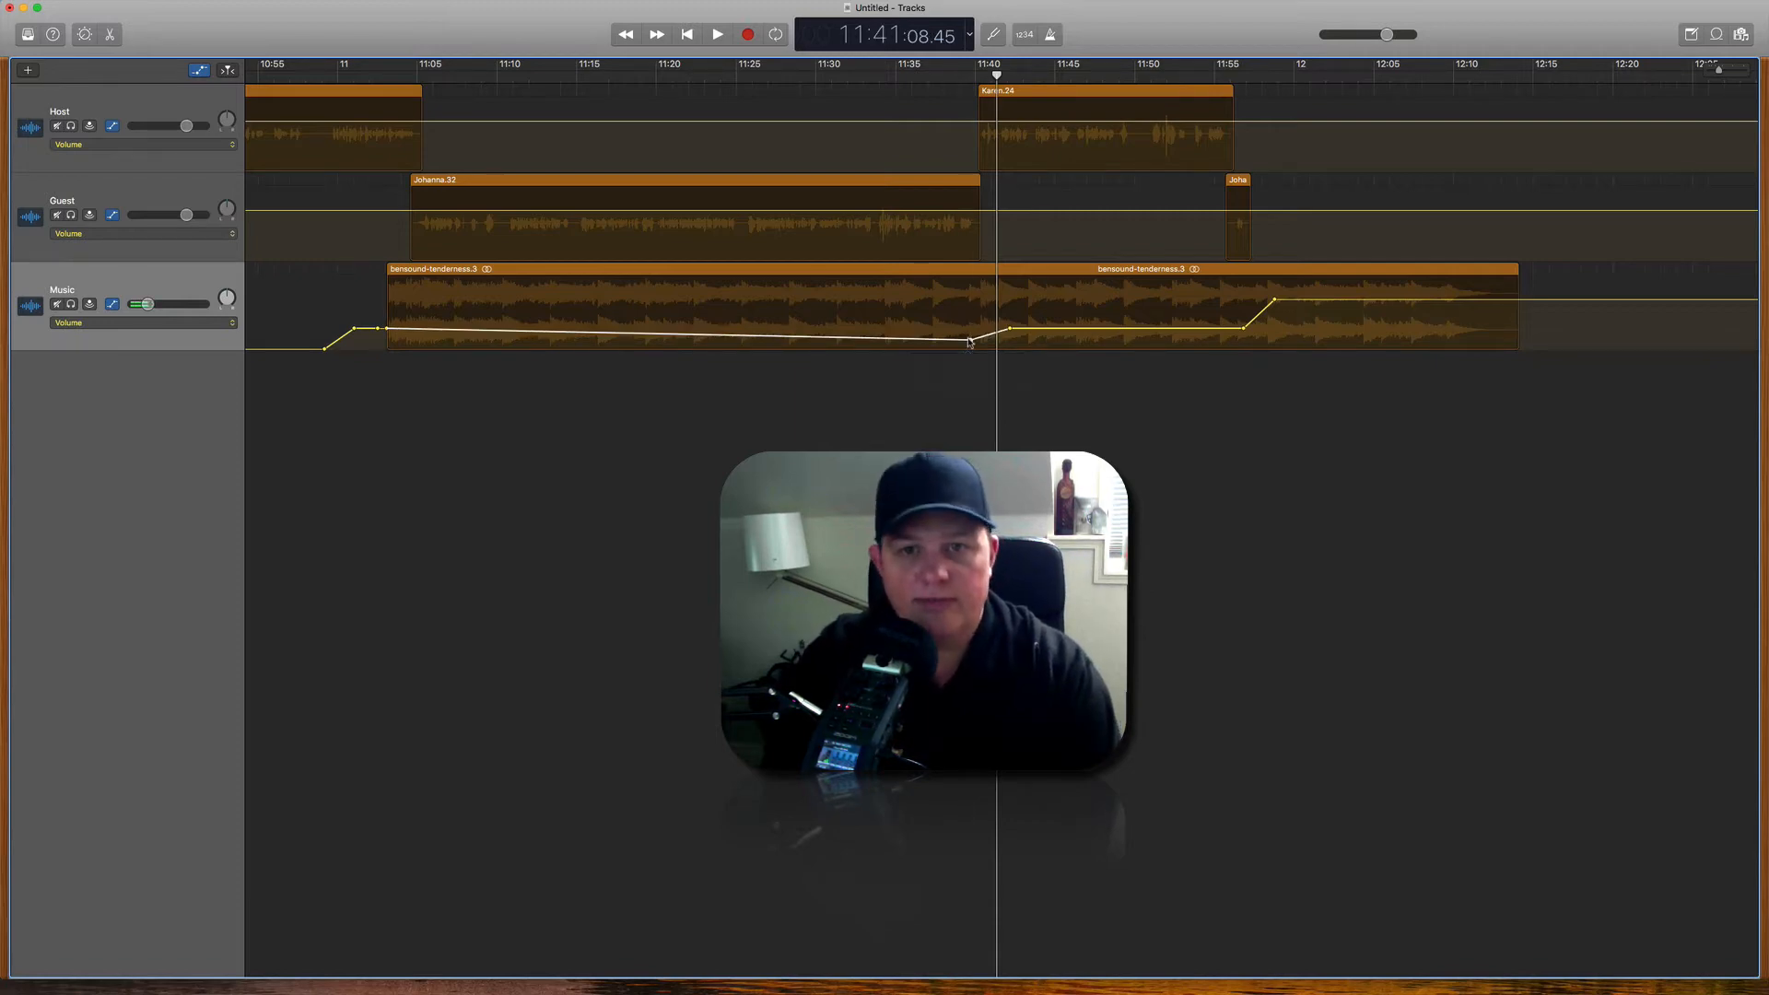
pyautogui.click(969, 341)
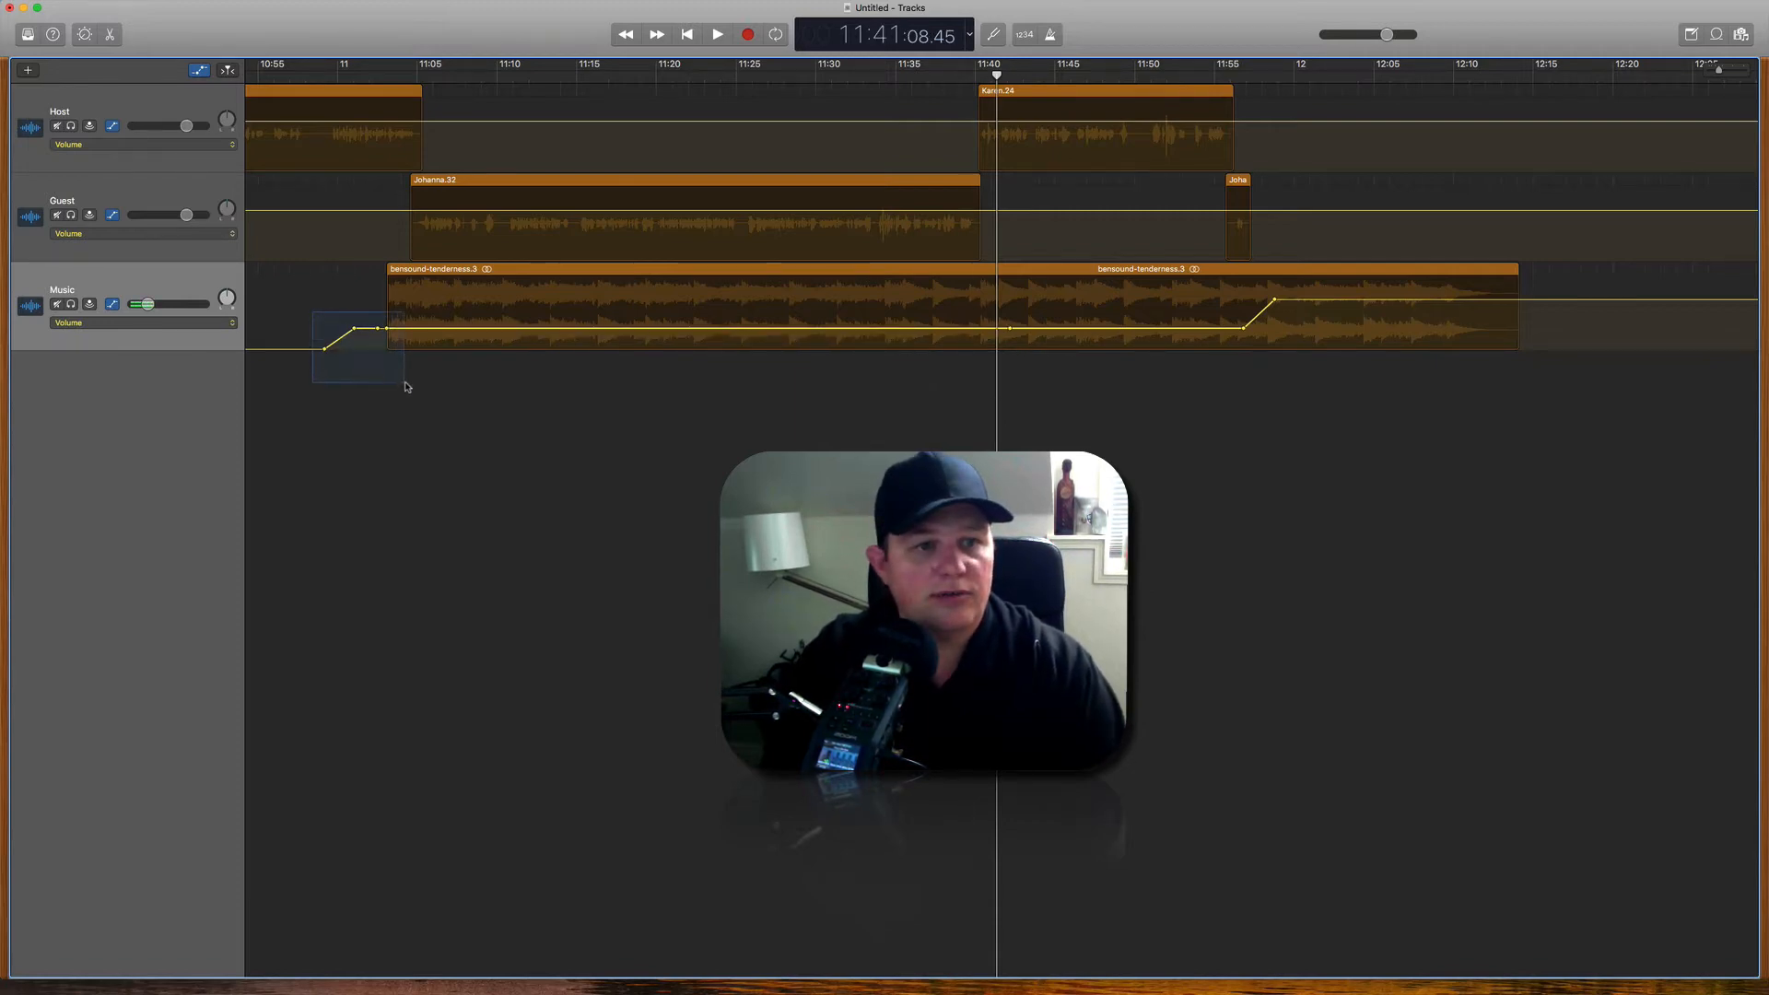
# Step: Move the Music track's fade-in volume points to about 11:40 and trim the start of the outro music region to match
pyautogui.moveTo(408, 387); pyautogui.dragTo(976, 350)
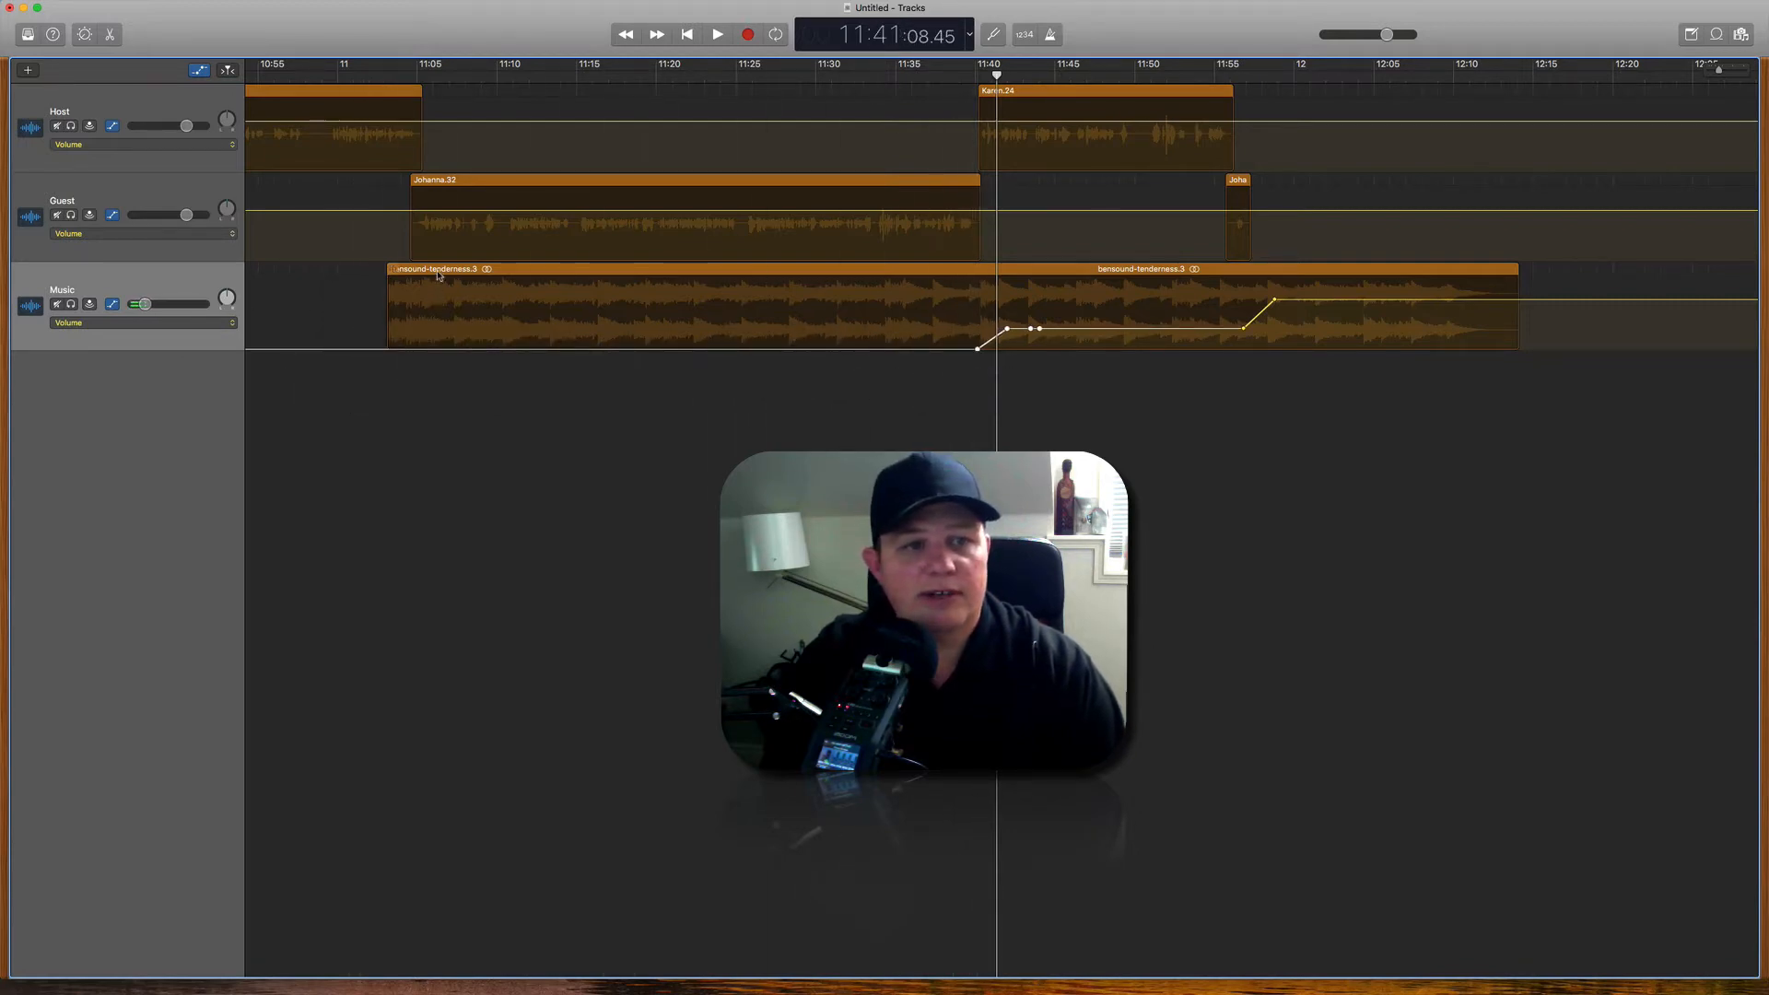
pyautogui.click(403, 284)
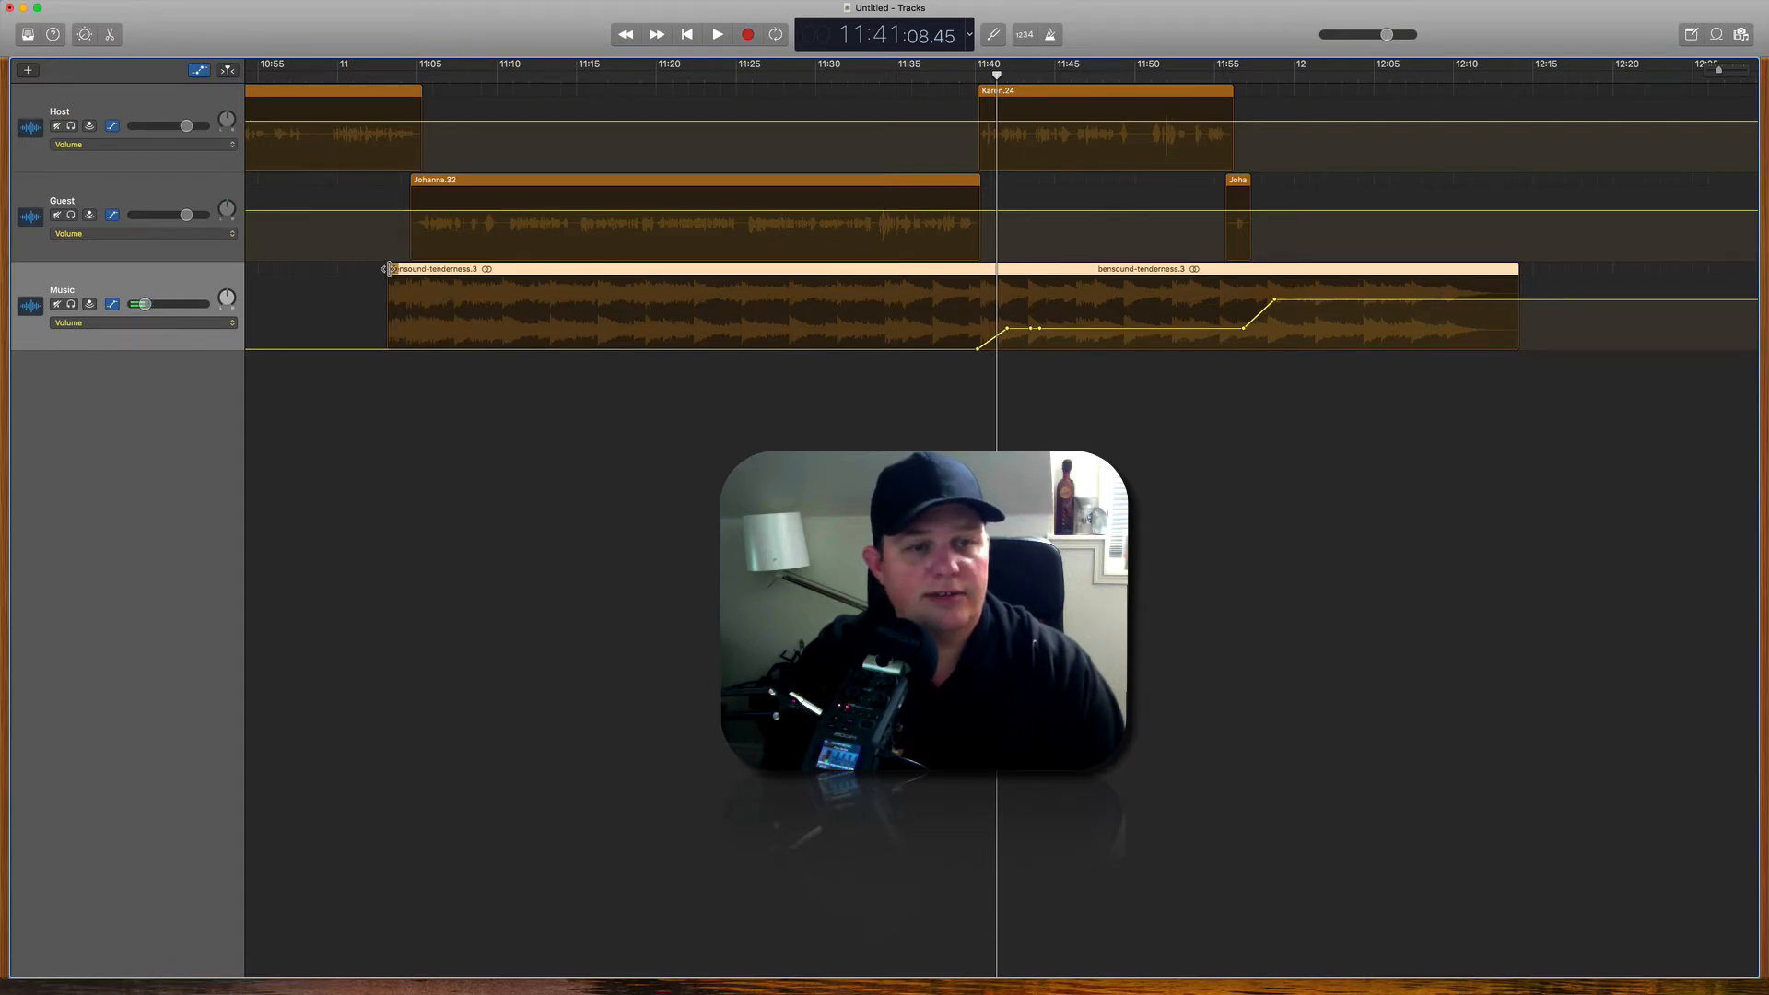
pyautogui.click(199, 71)
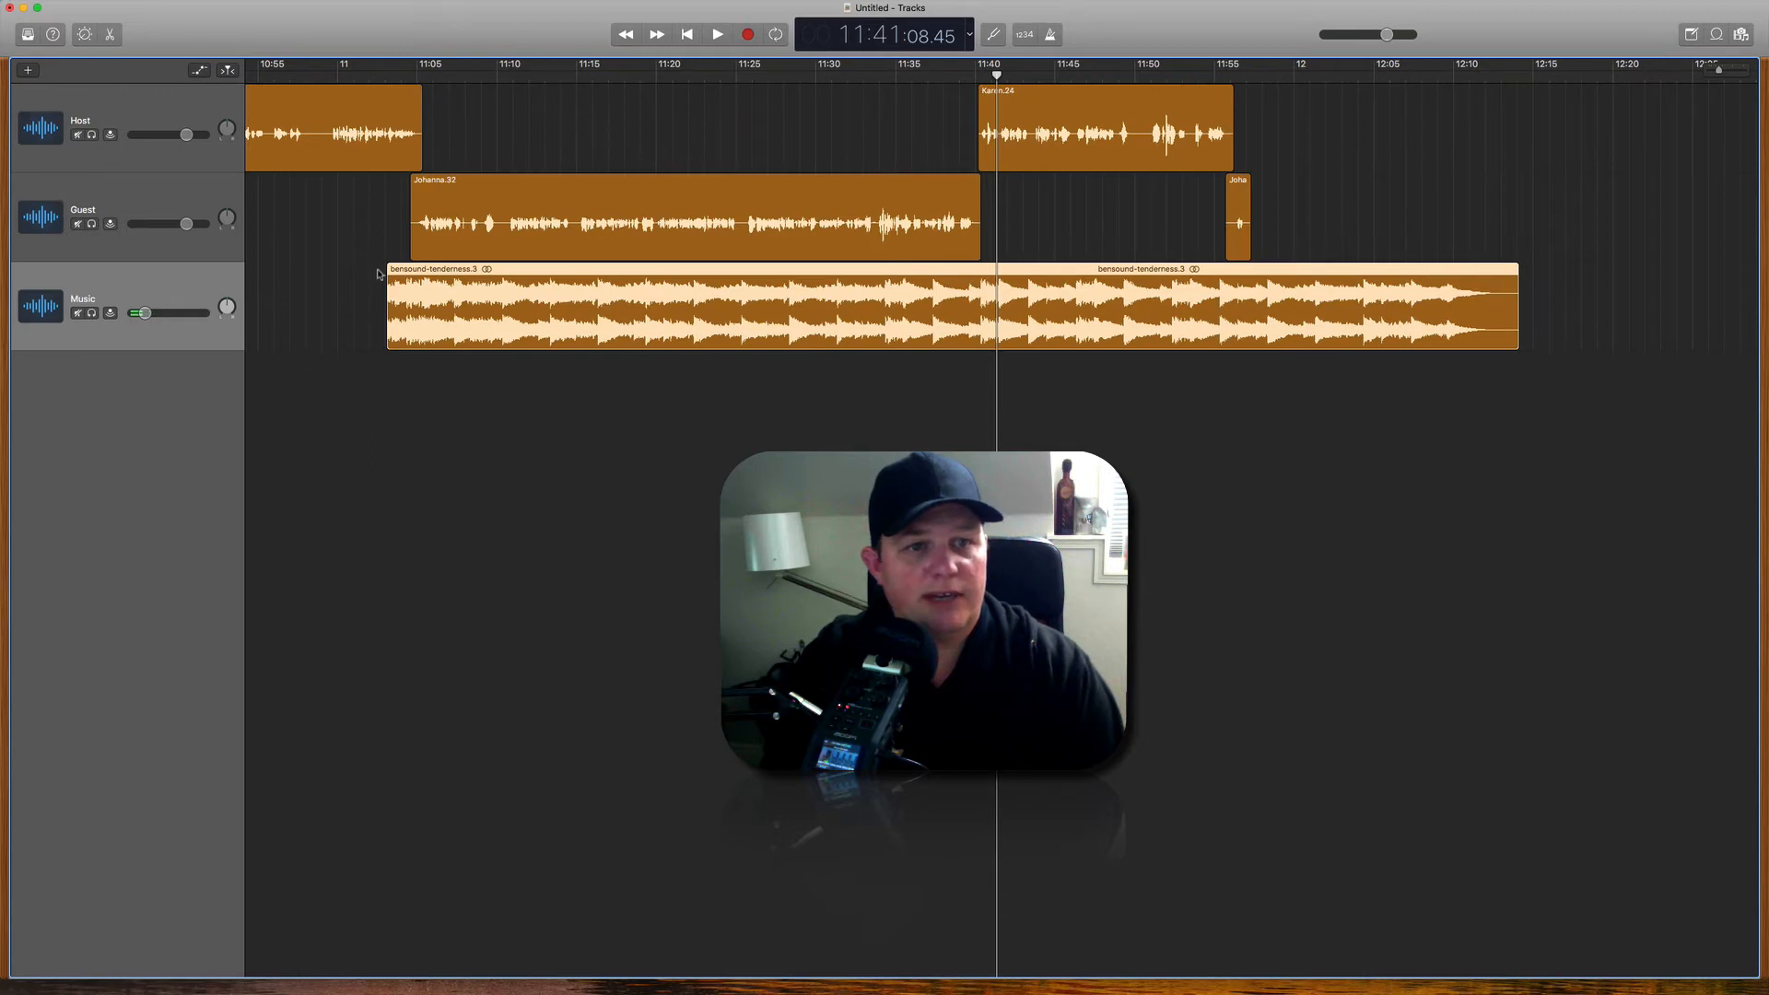
pyautogui.moveTo(388, 344); pyautogui.dragTo(957, 345)
pyautogui.click(200, 71)
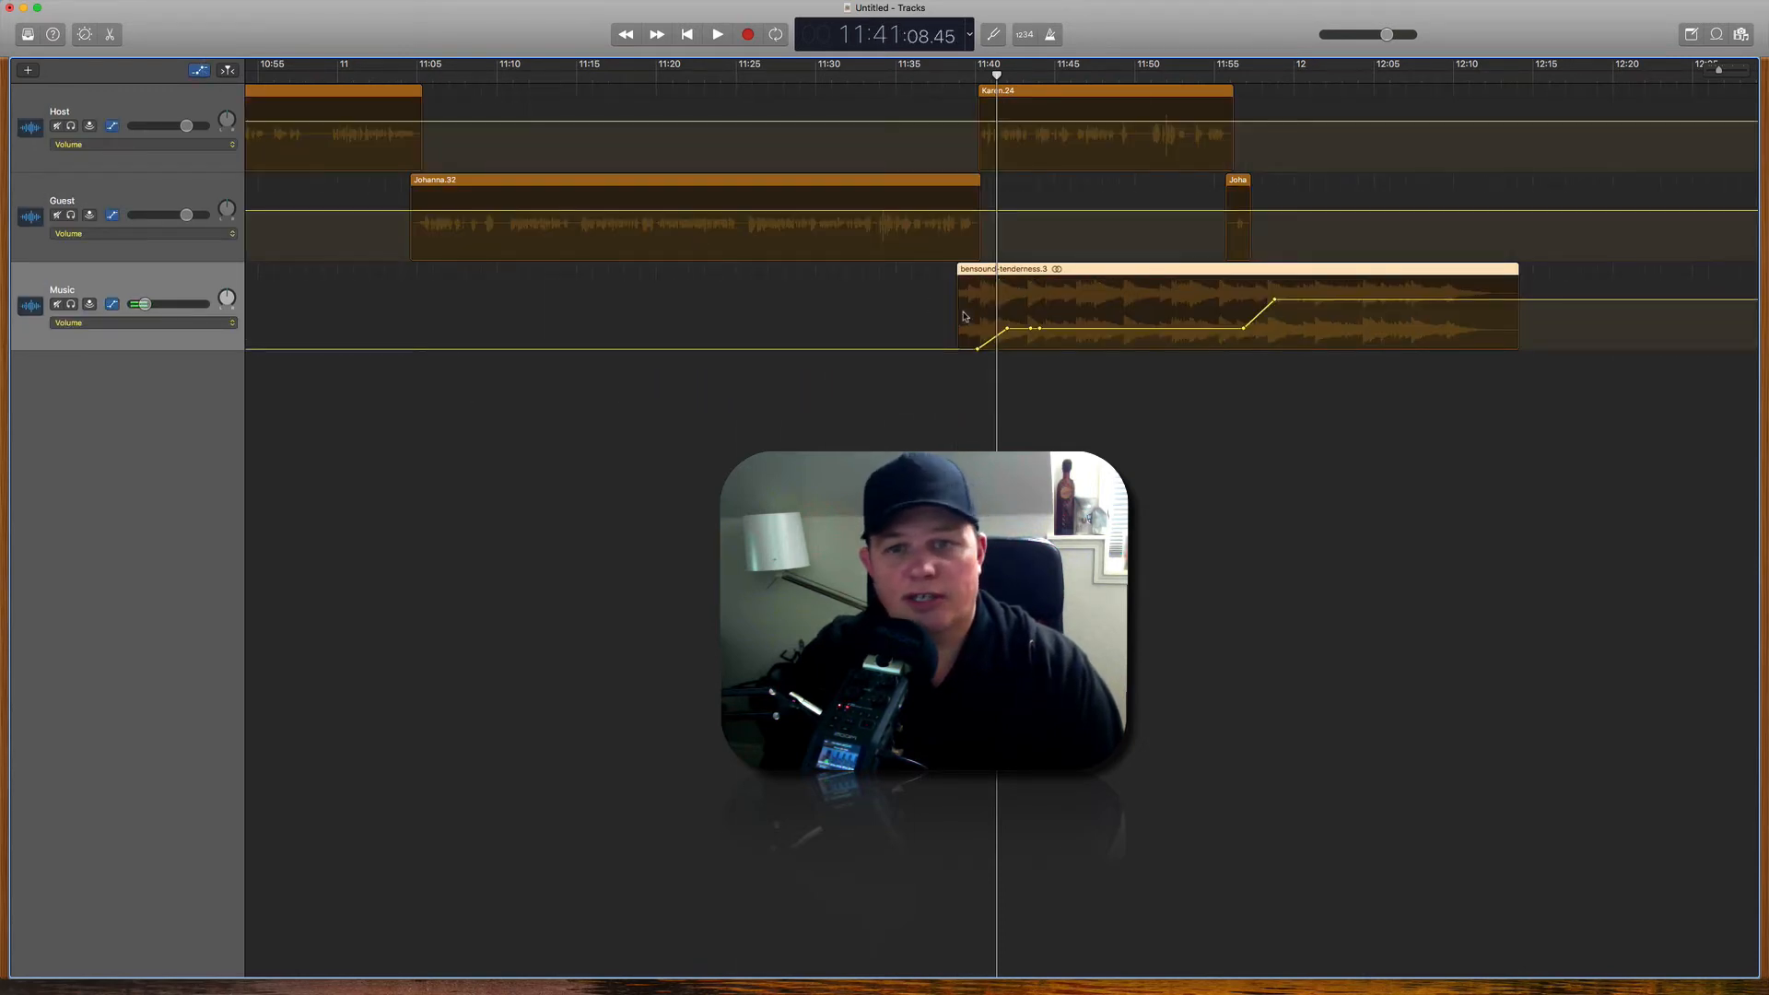
pyautogui.moveTo(965, 271); pyautogui.dragTo(983, 271)
# Step: Play the host's closing part with the trimmed outro music, starting at about 11:38 and skipping ahead to stop near 11:59
pyautogui.click(948, 76)
pyautogui.press('space')
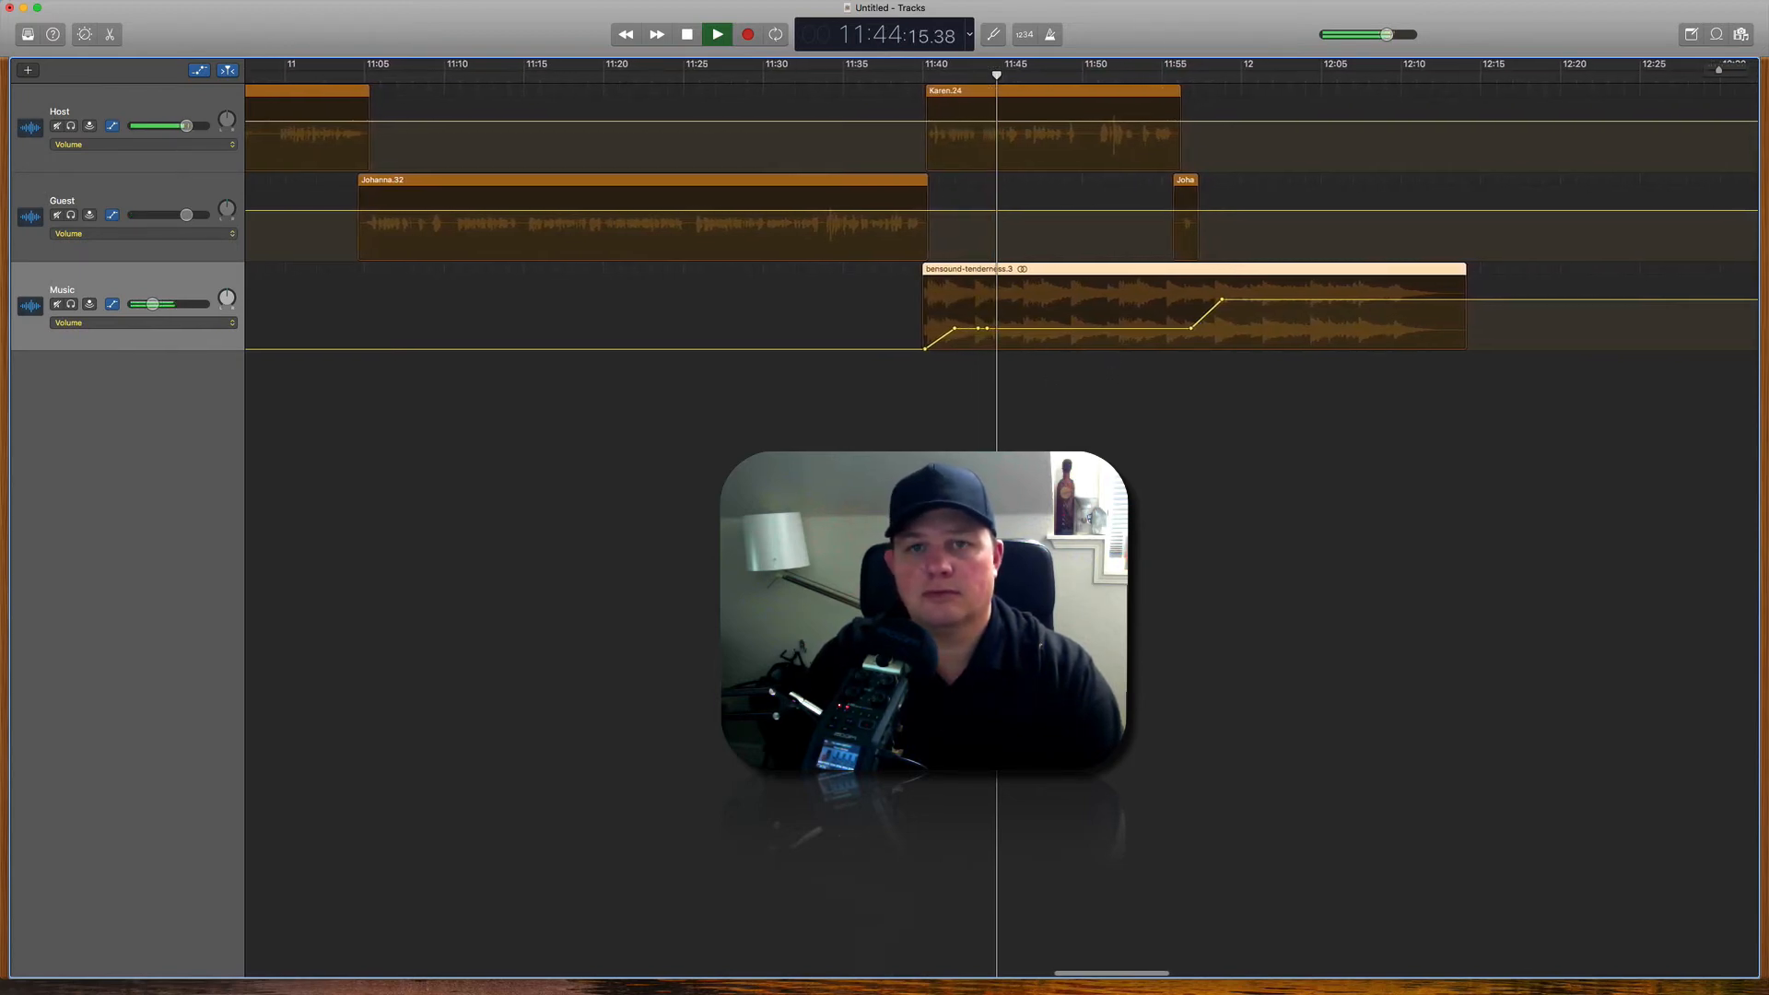
pyautogui.click(1132, 372)
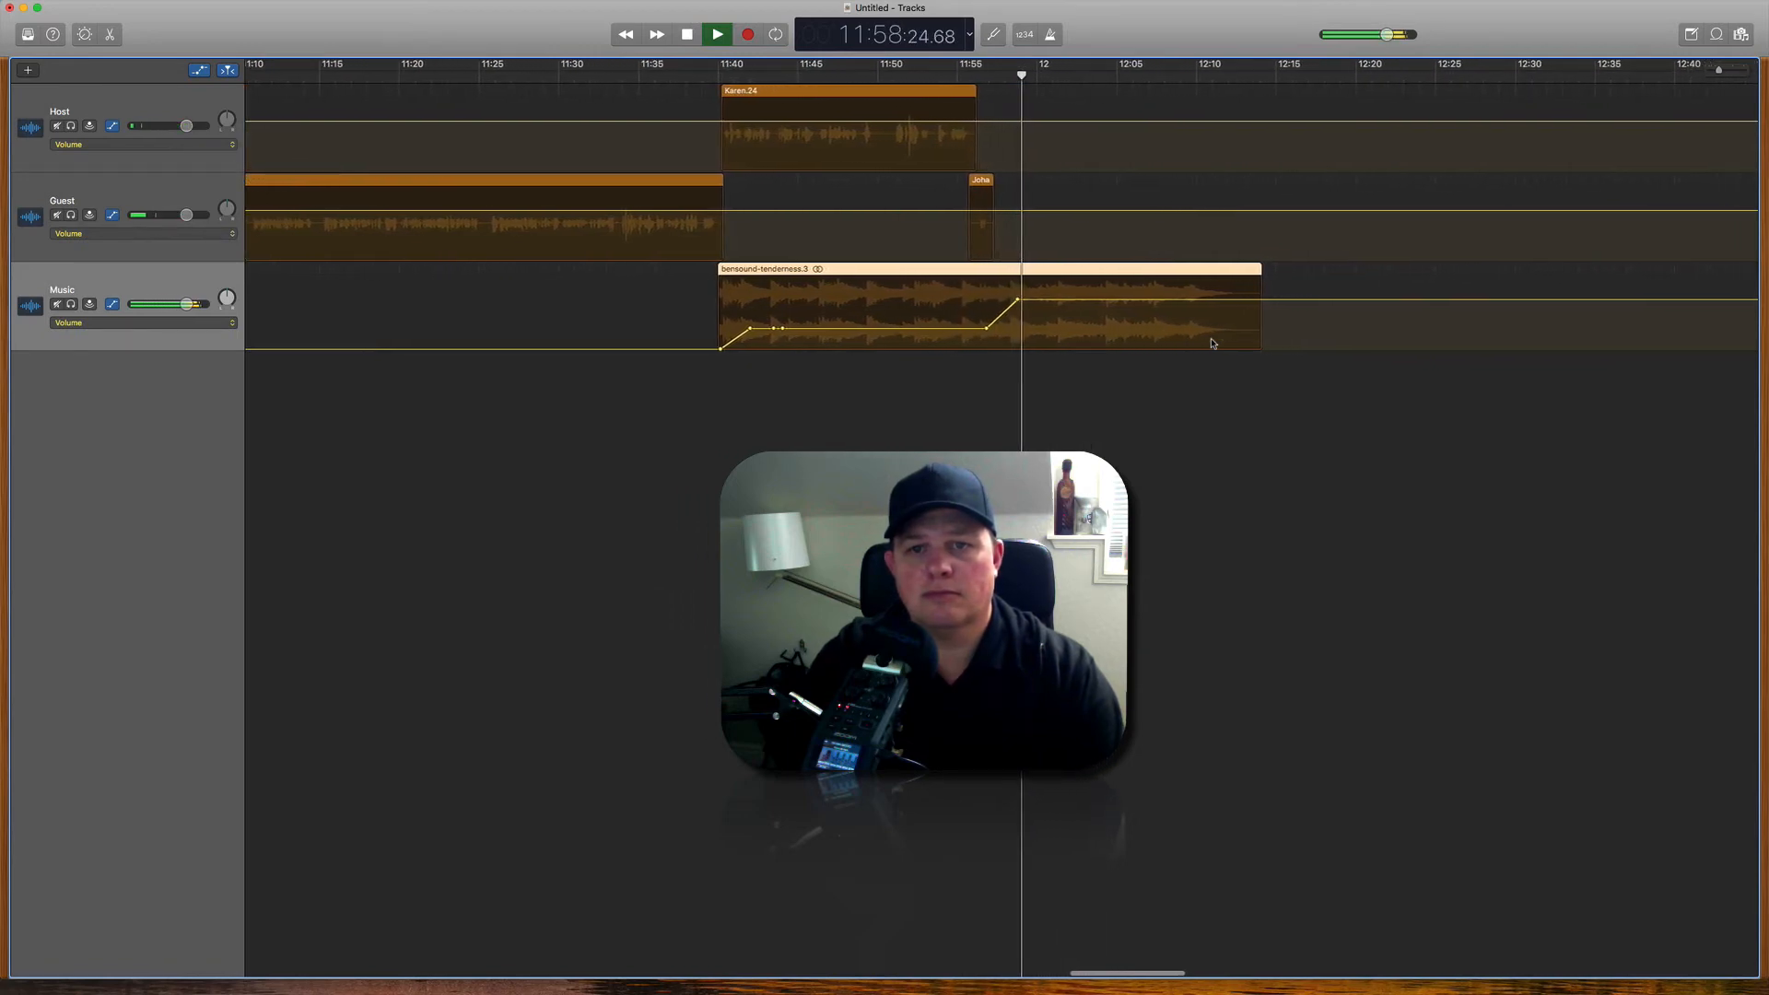
pyautogui.press('space')
# Step: Move the outro music region with its automation about one second earlier, and place the -15 dB point before the final rise at about 11:56
pyautogui.scroll(5, 950, 275)
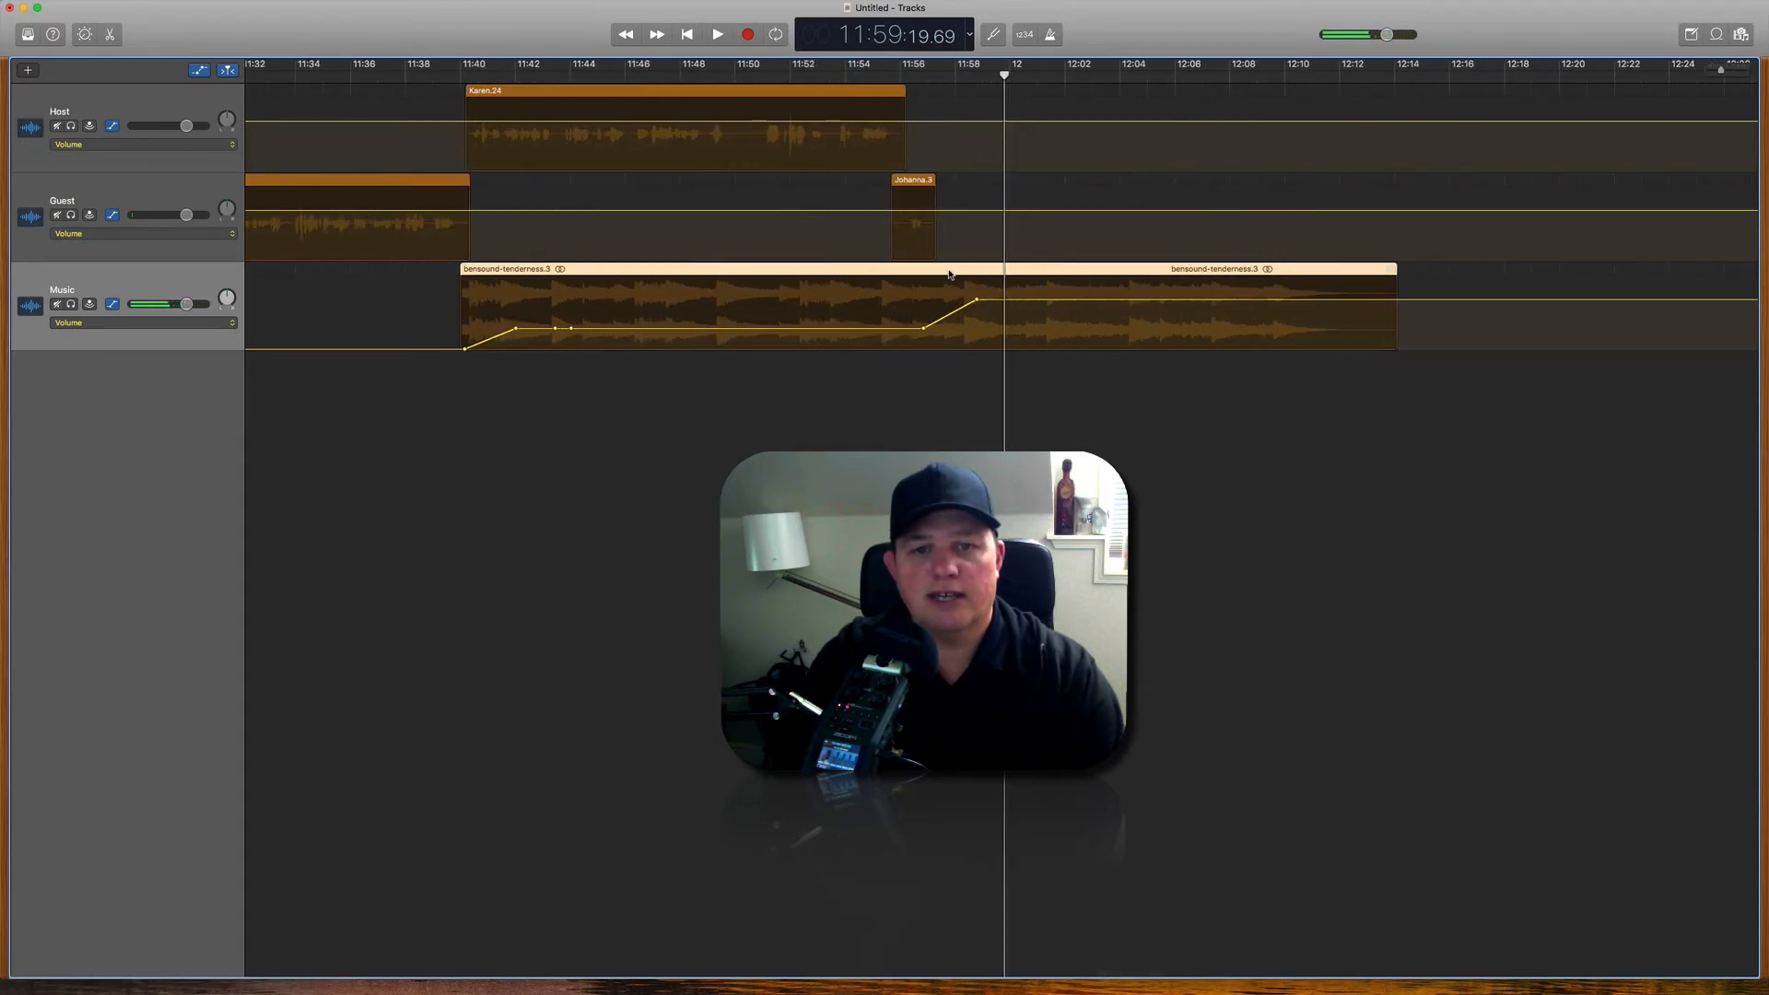
pyautogui.moveTo(924, 275); pyautogui.dragTo(915, 328)
pyautogui.click(888, 330)
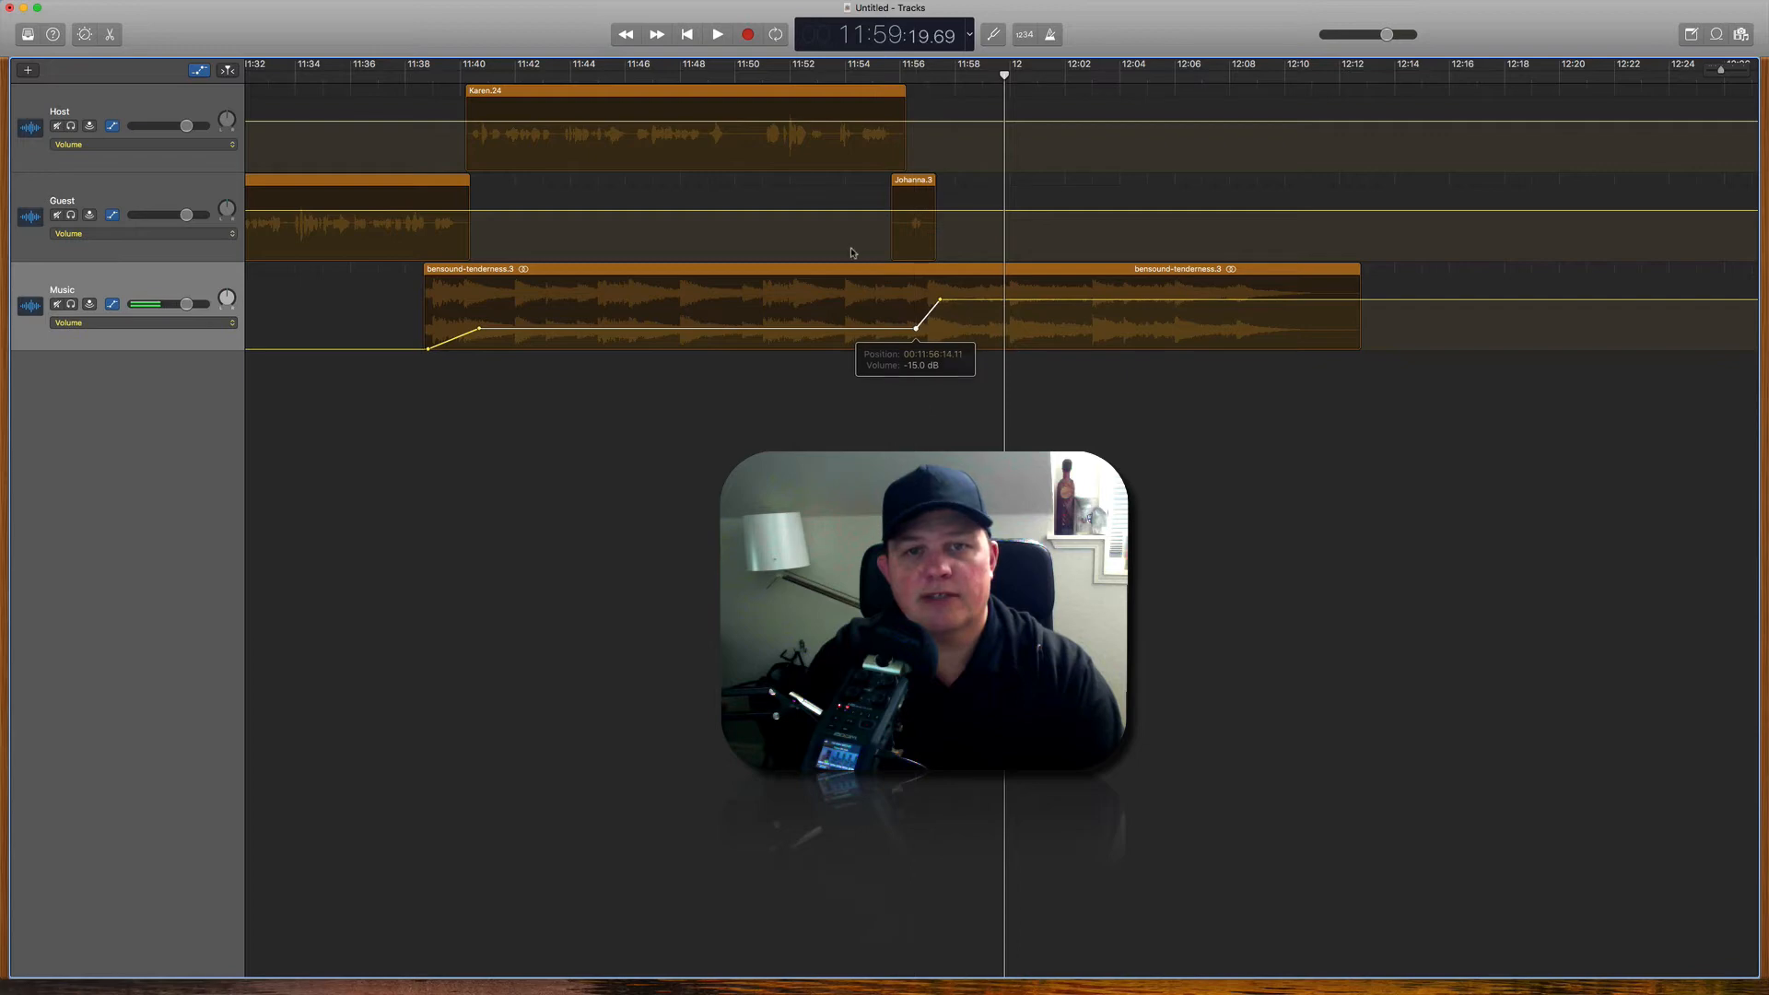
# Step: Play the interview's ending with the outro music from about 11:53 to 12:10
pyautogui.click(817, 89)
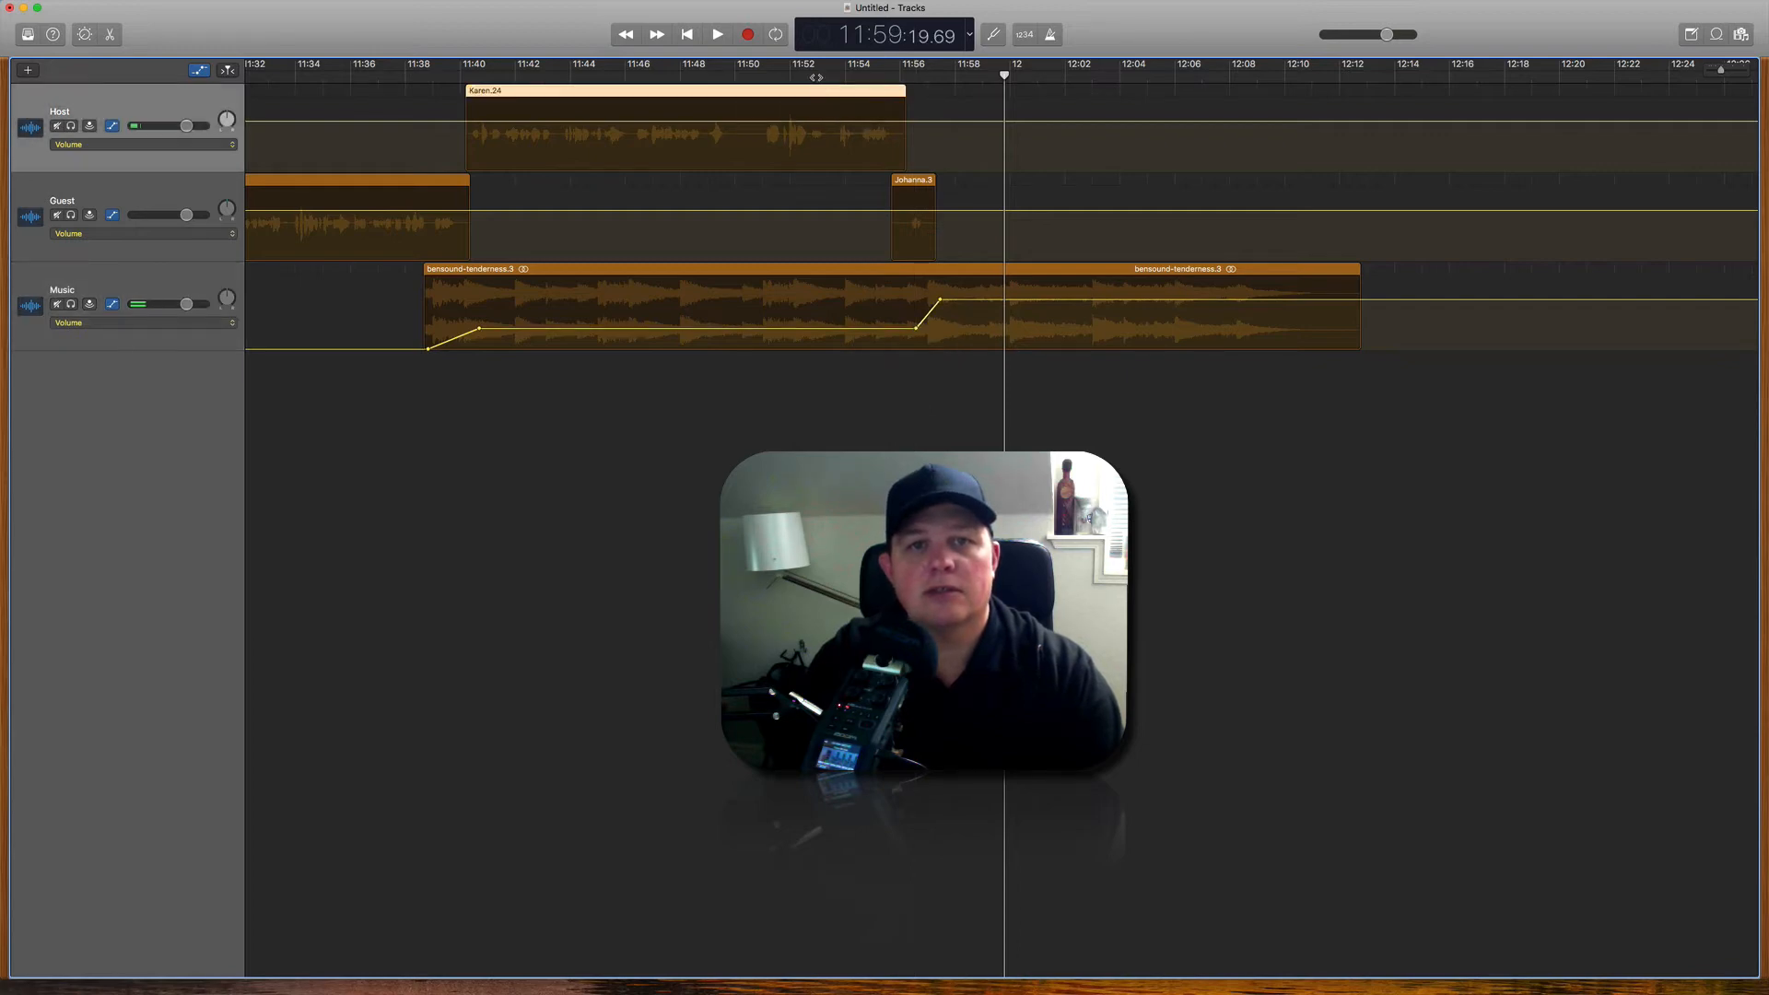
pyautogui.click(817, 75)
pyautogui.press('space')
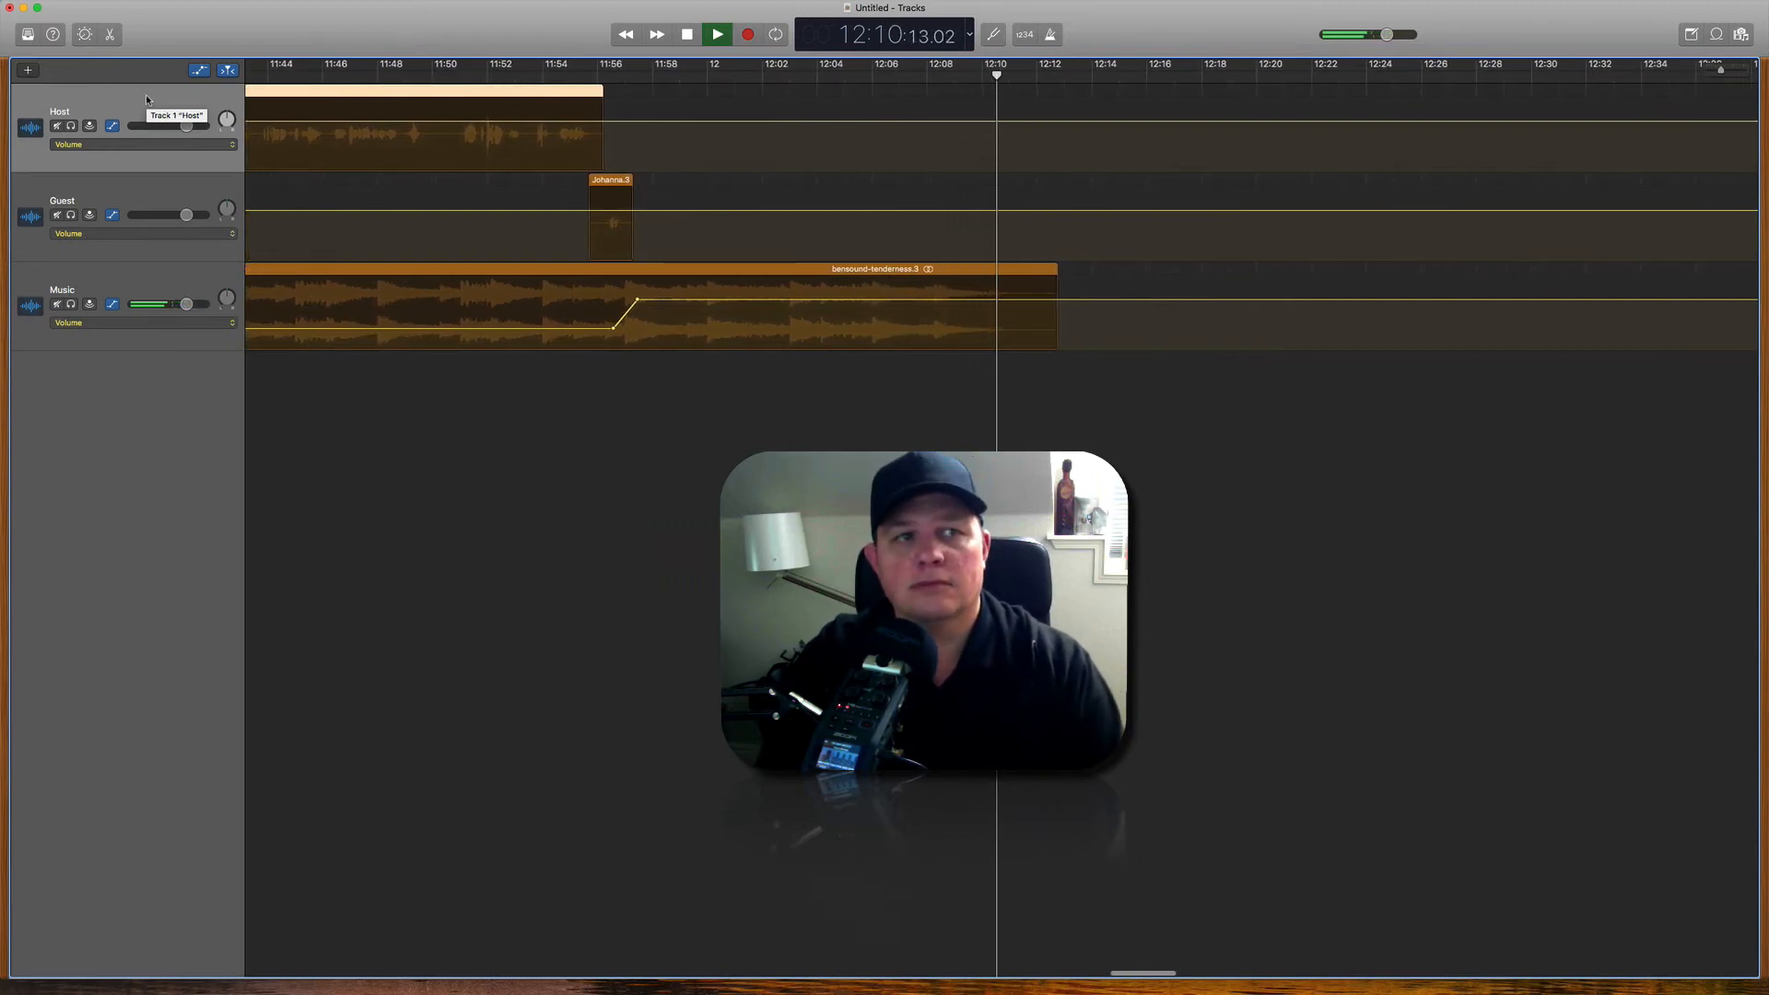
pyautogui.press('space')
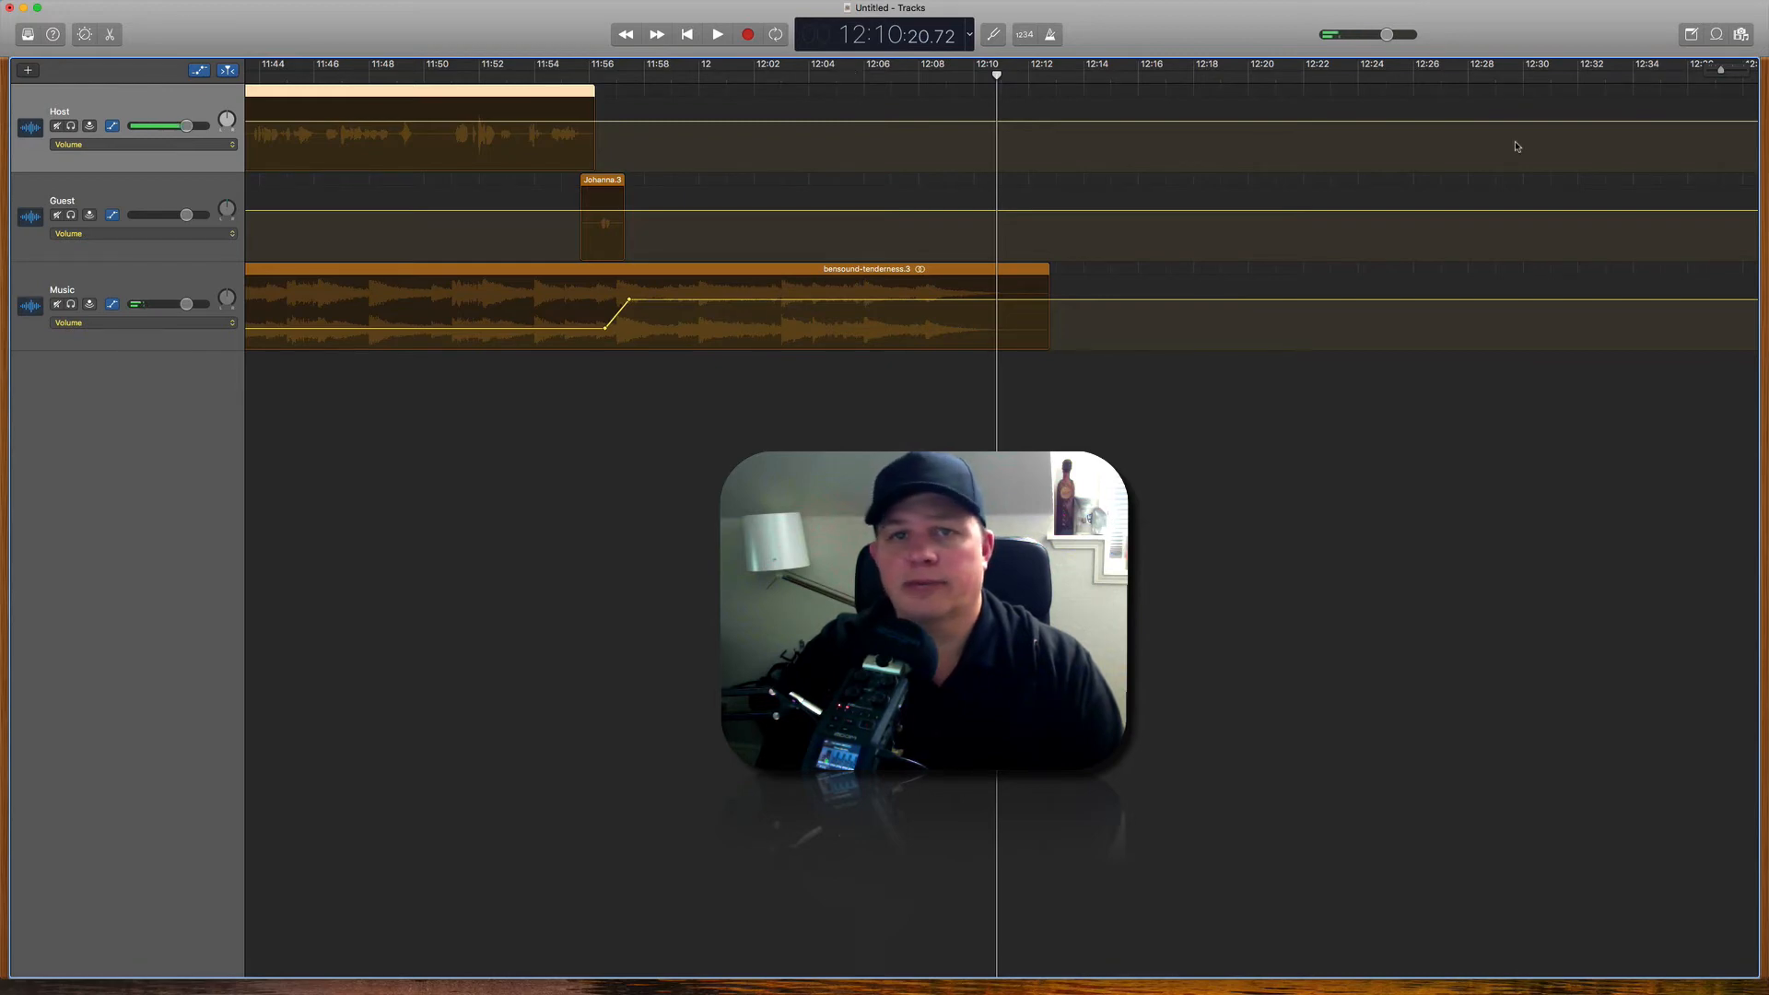
# Step: Move the project's end marker back to just after the end of the outro music region
pyautogui.scroll(-10, 1517, 146)
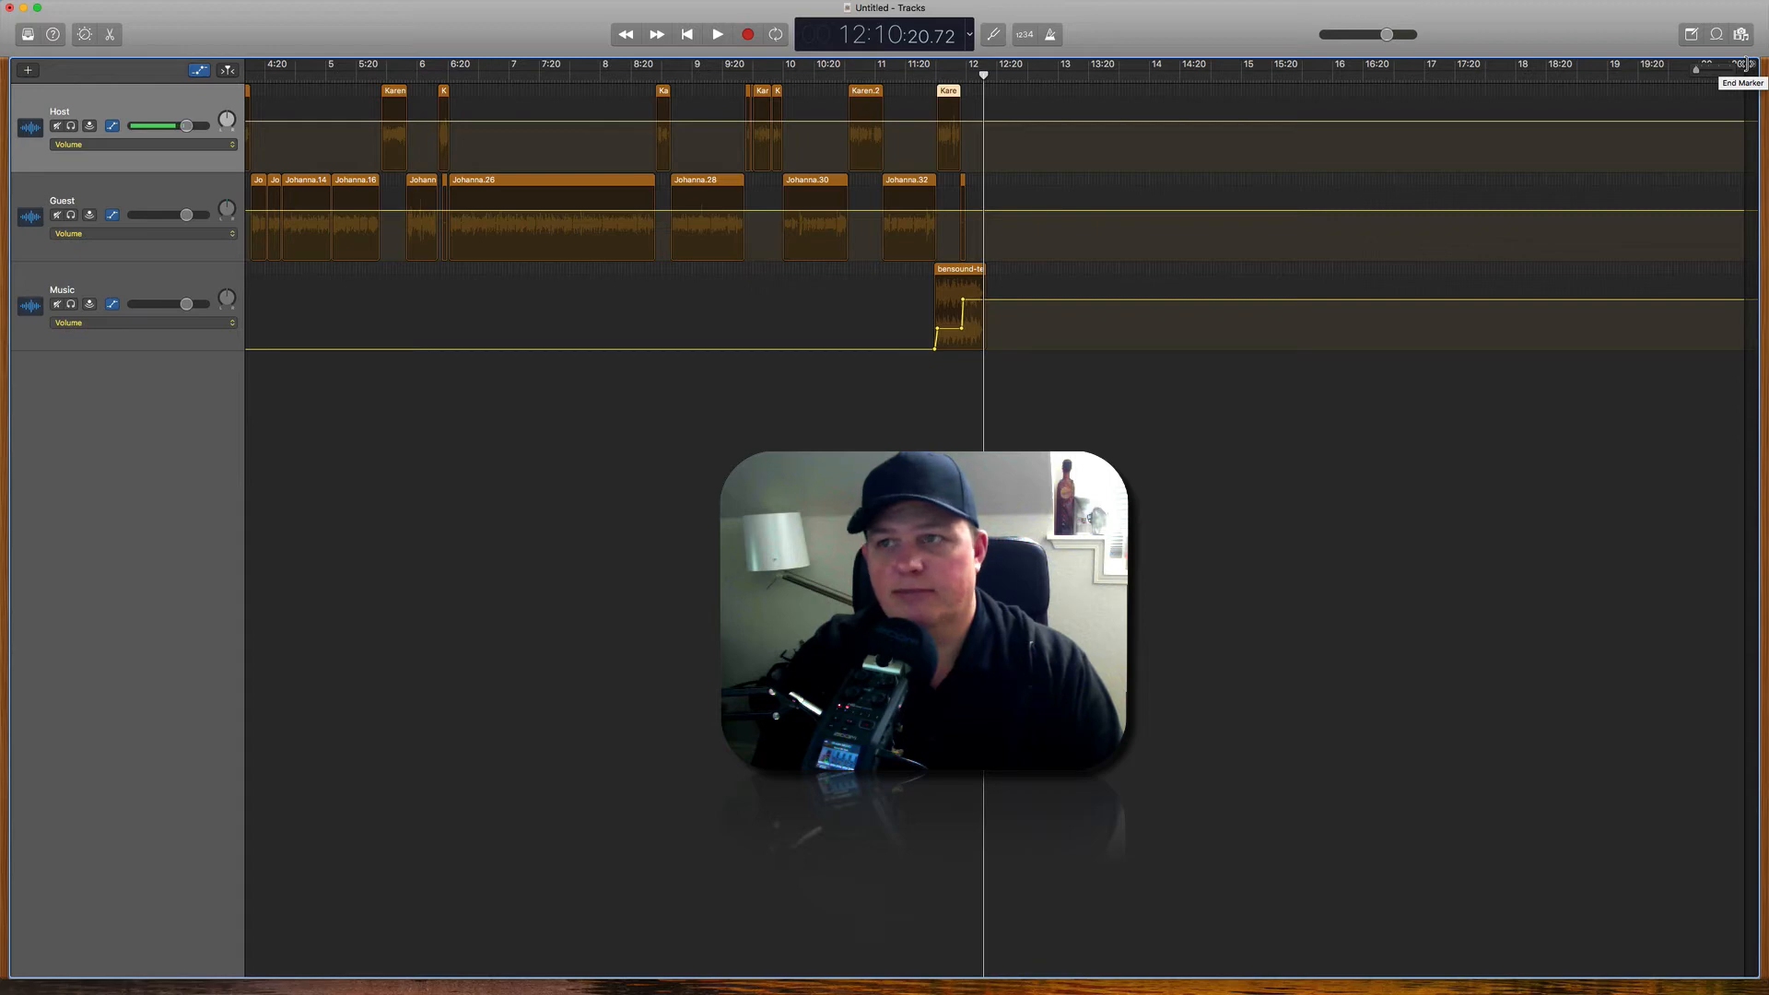
pyautogui.moveTo(1748, 64); pyautogui.dragTo(1156, 92)
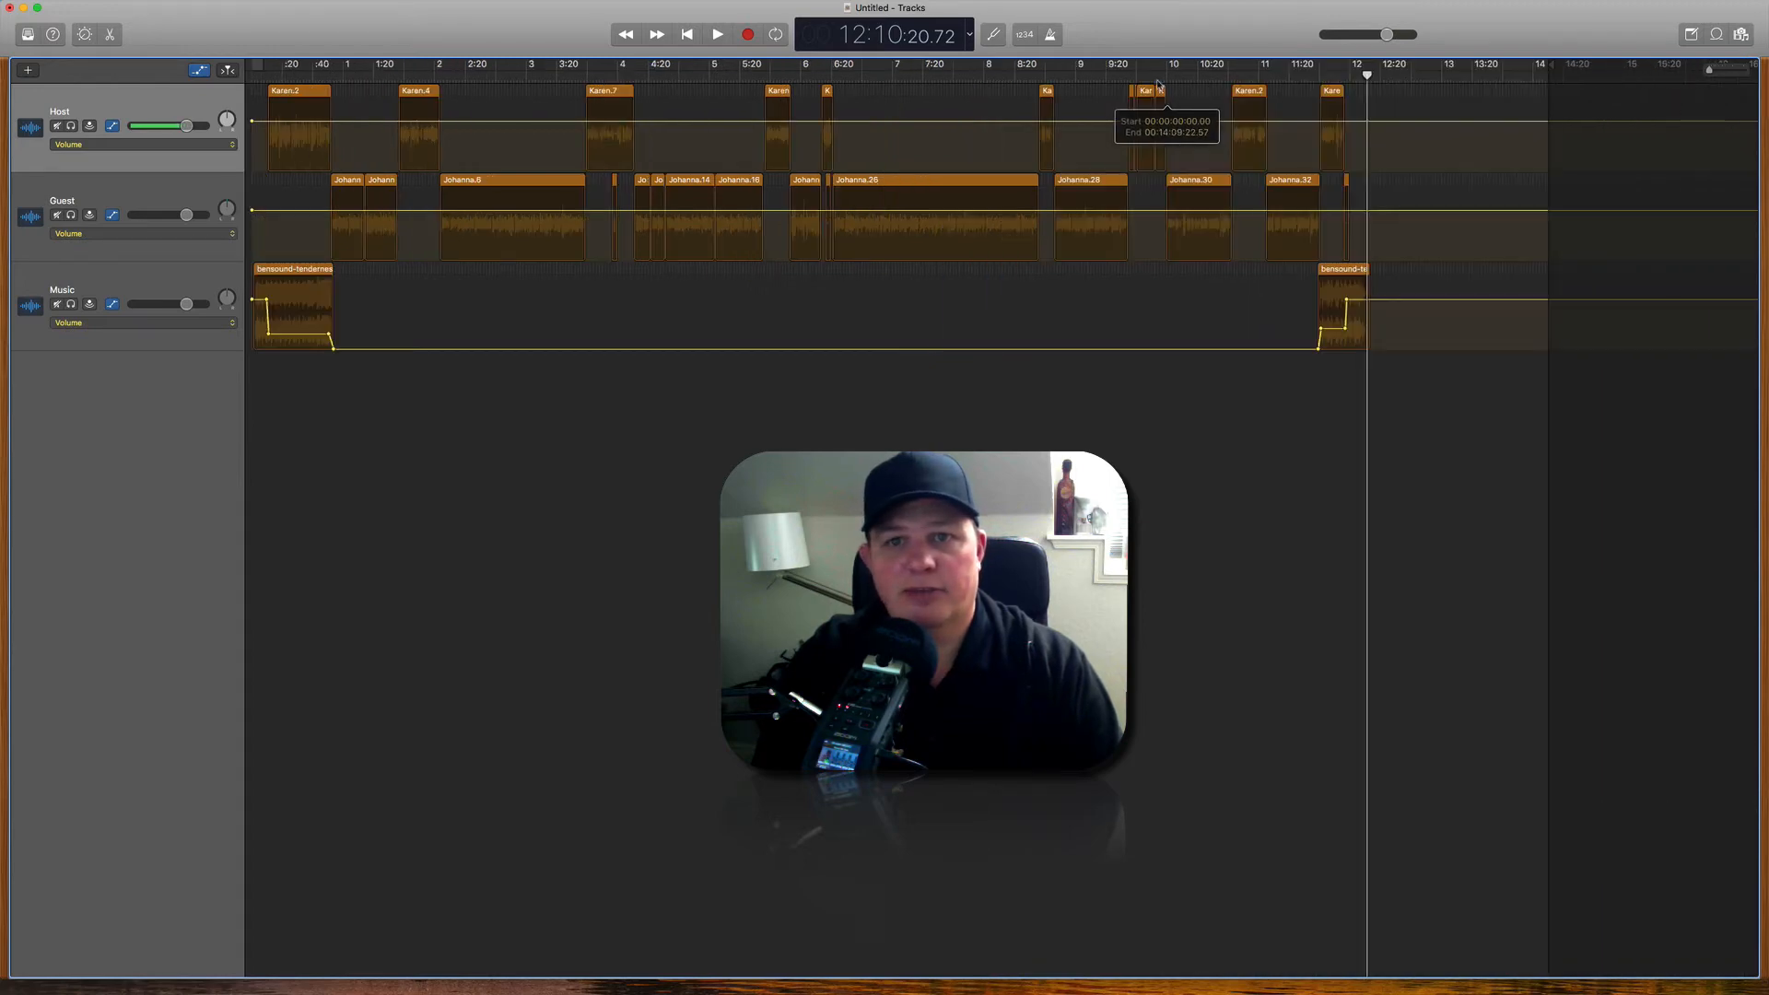
pyautogui.moveTo(1553, 65); pyautogui.dragTo(1371, 71)
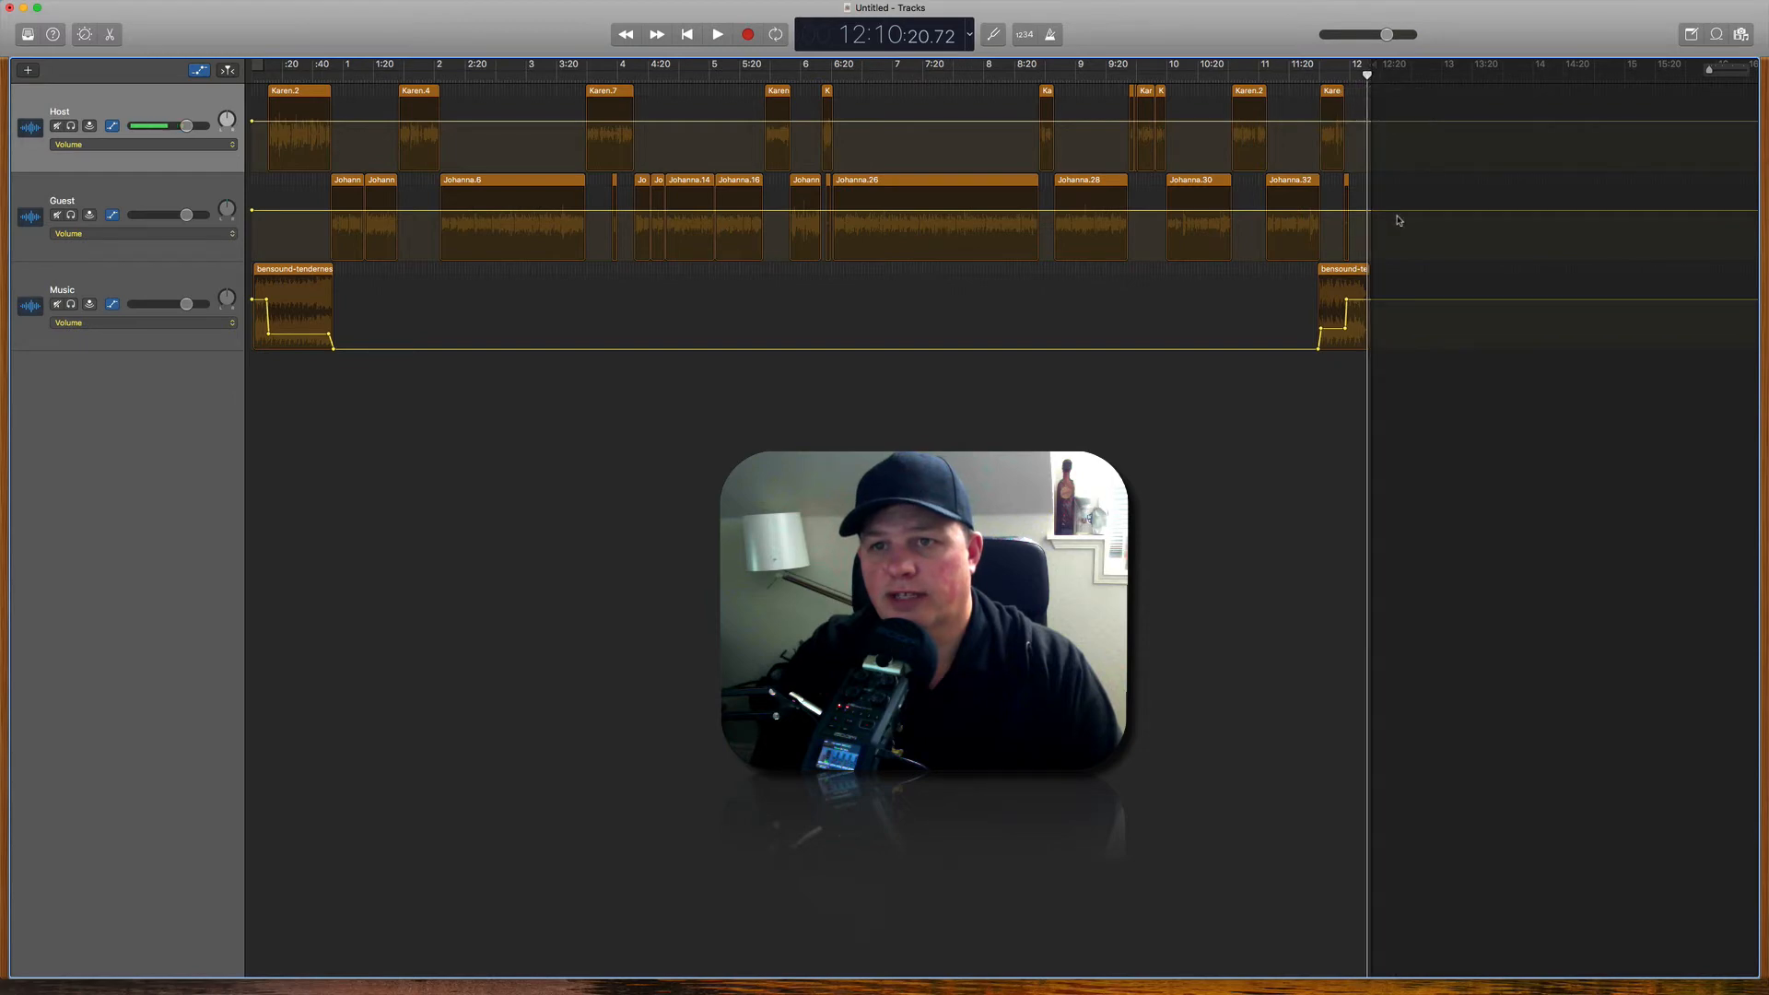
pyautogui.scroll(5, 1398, 220)
pyautogui.hscroll(2, 1399, 220)
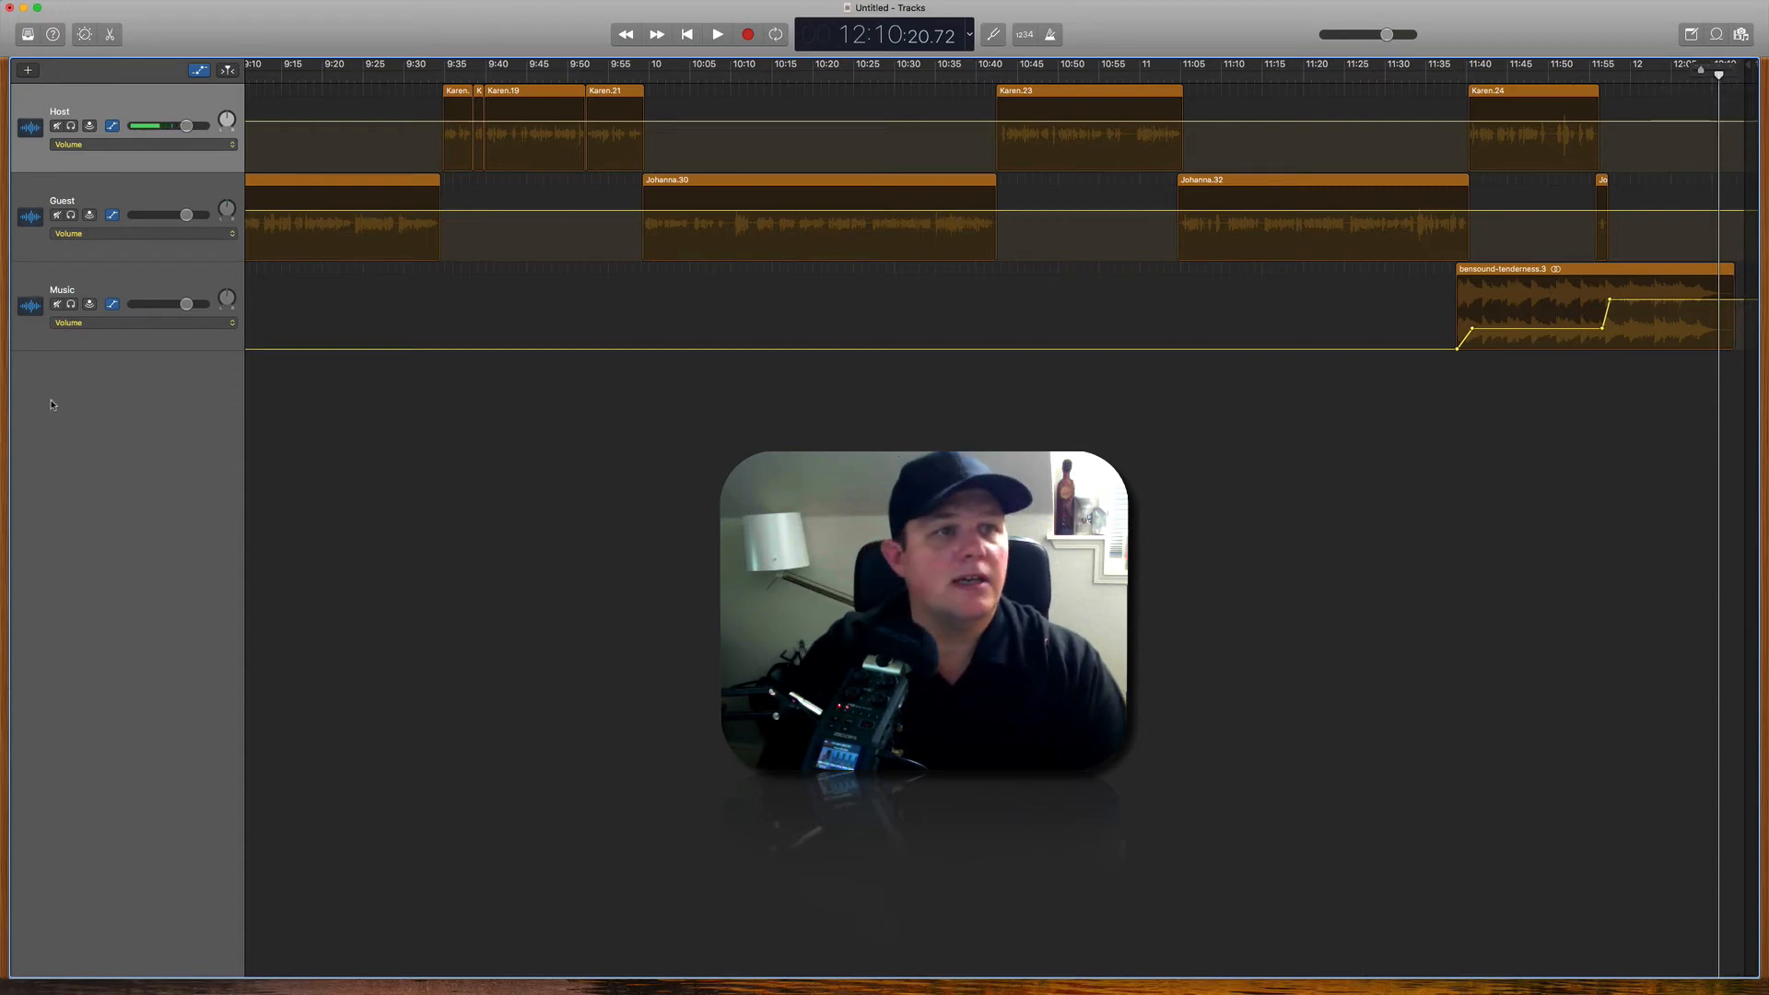
# Step: Show the Smart Controls for the Host track, solo that track, and place the playhead at about 1:37
pyautogui.click(86, 36)
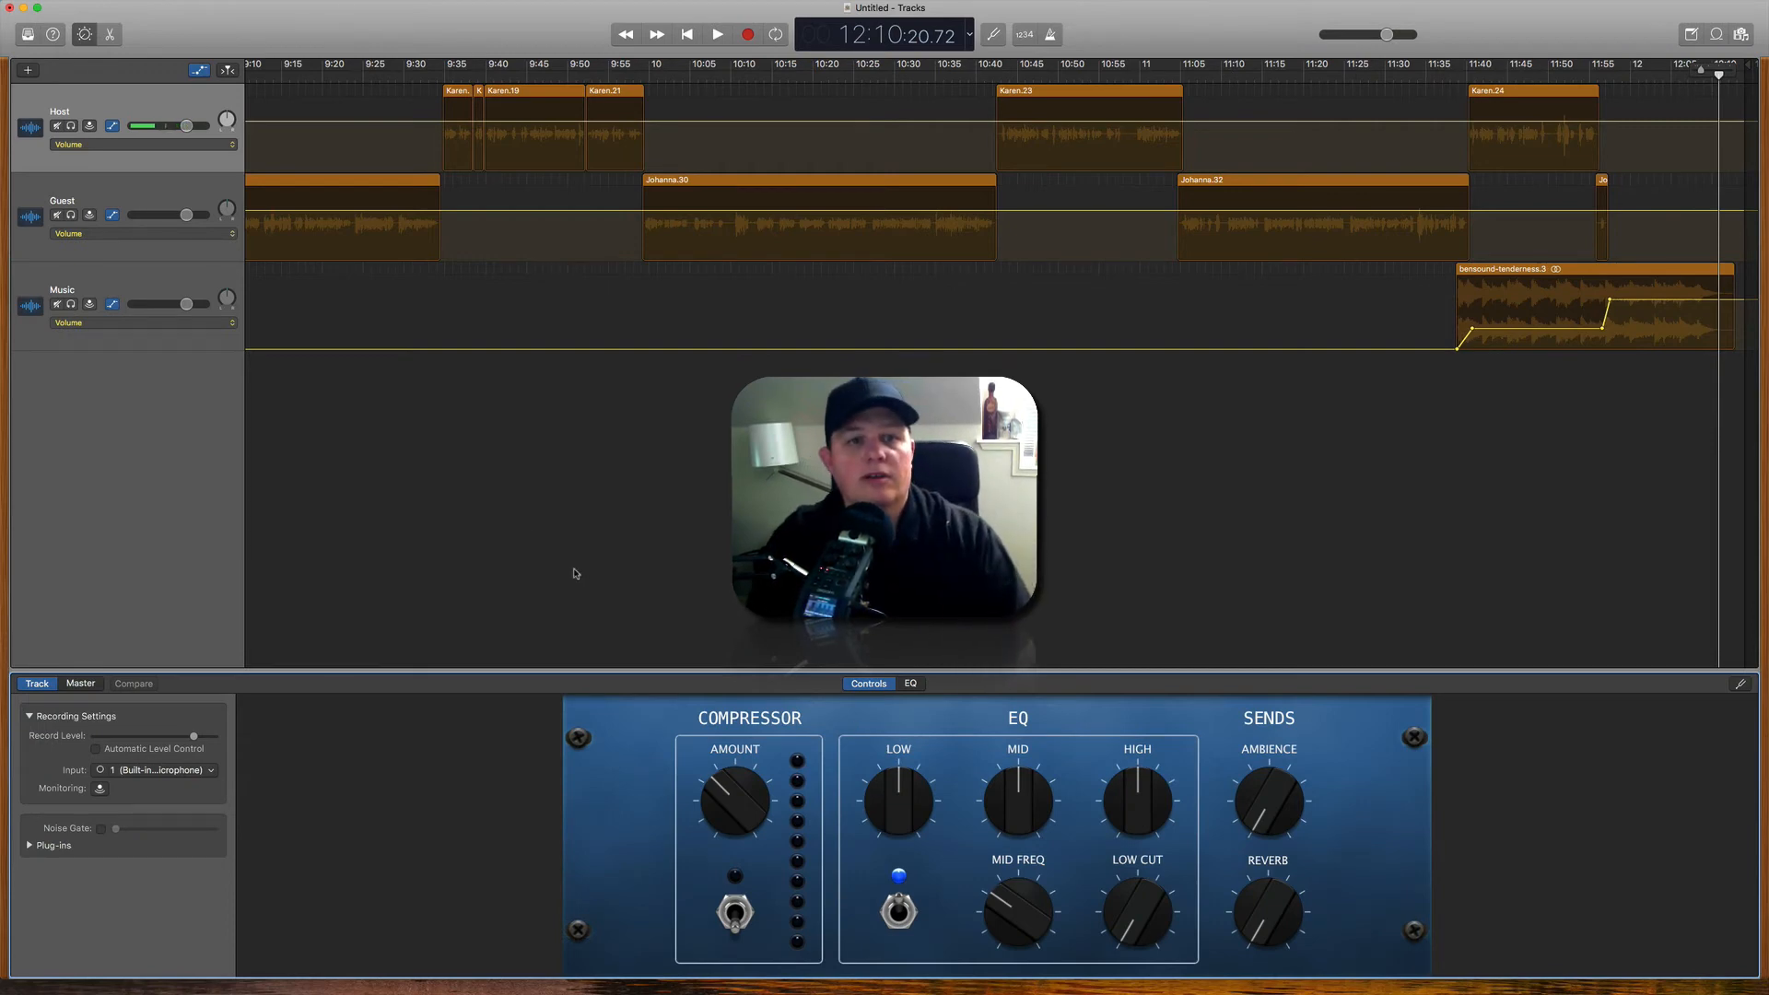
pyautogui.hscroll(-10, 467, 494)
pyautogui.hscroll(-15, 467, 494)
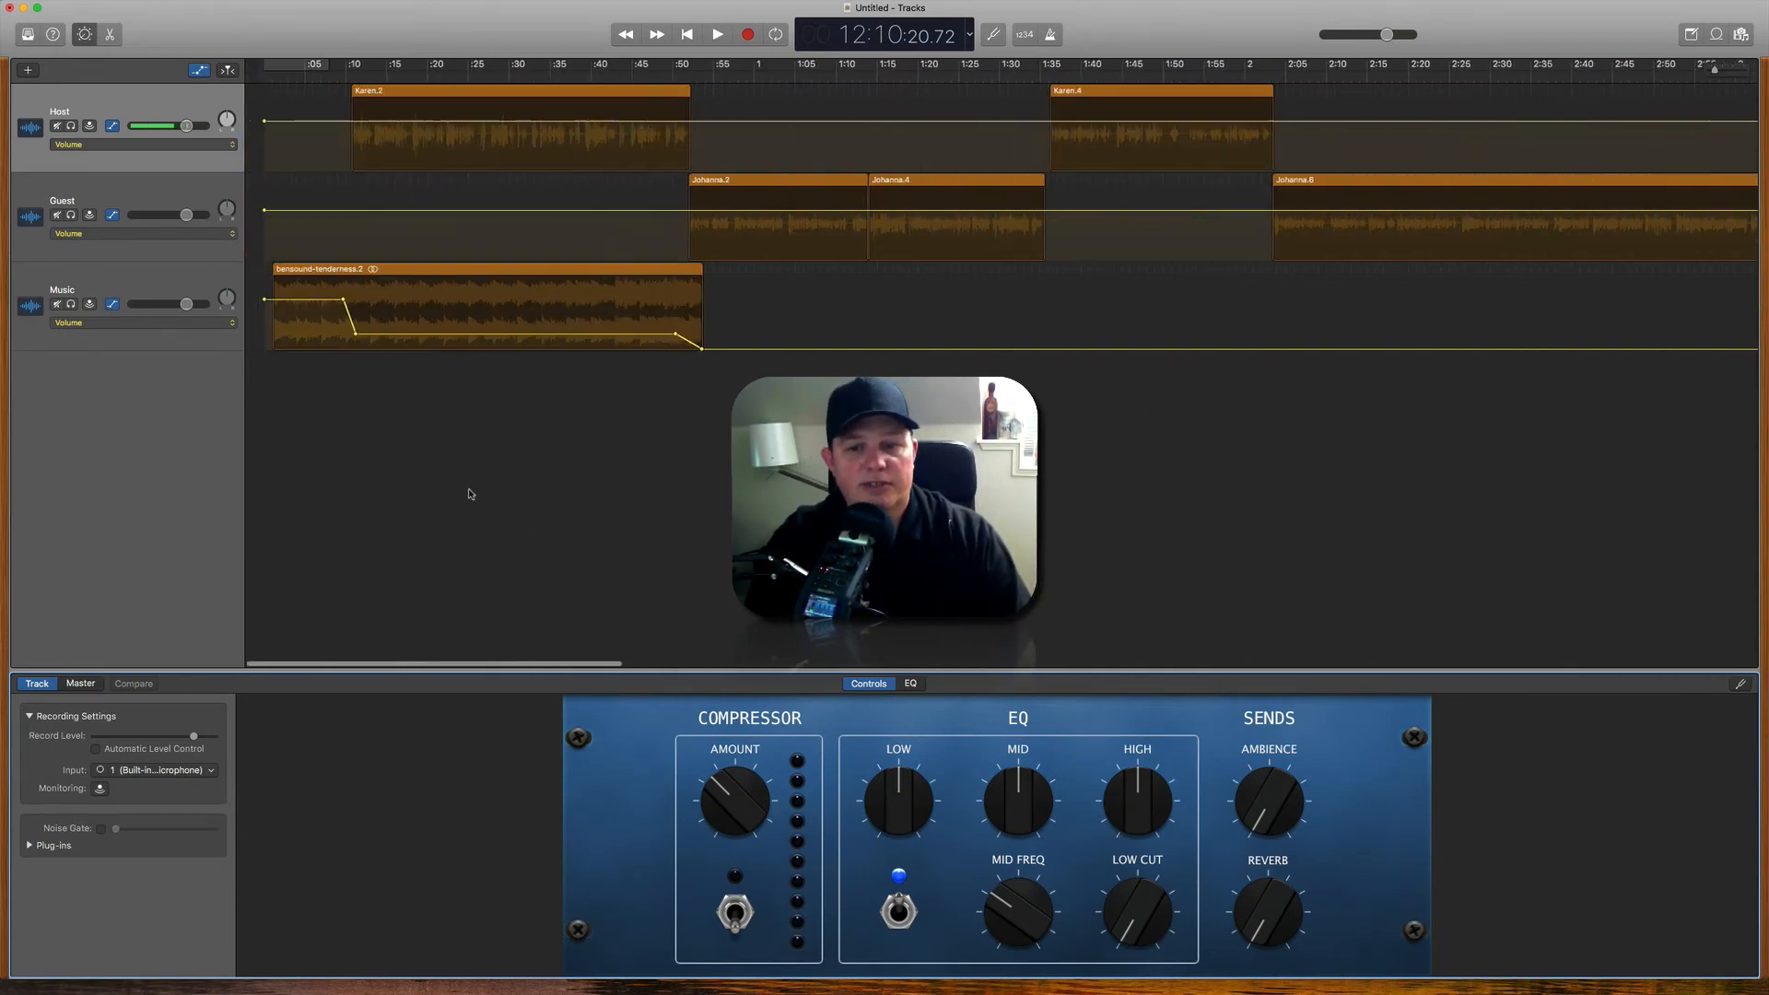
pyautogui.click(71, 125)
pyautogui.click(1056, 73)
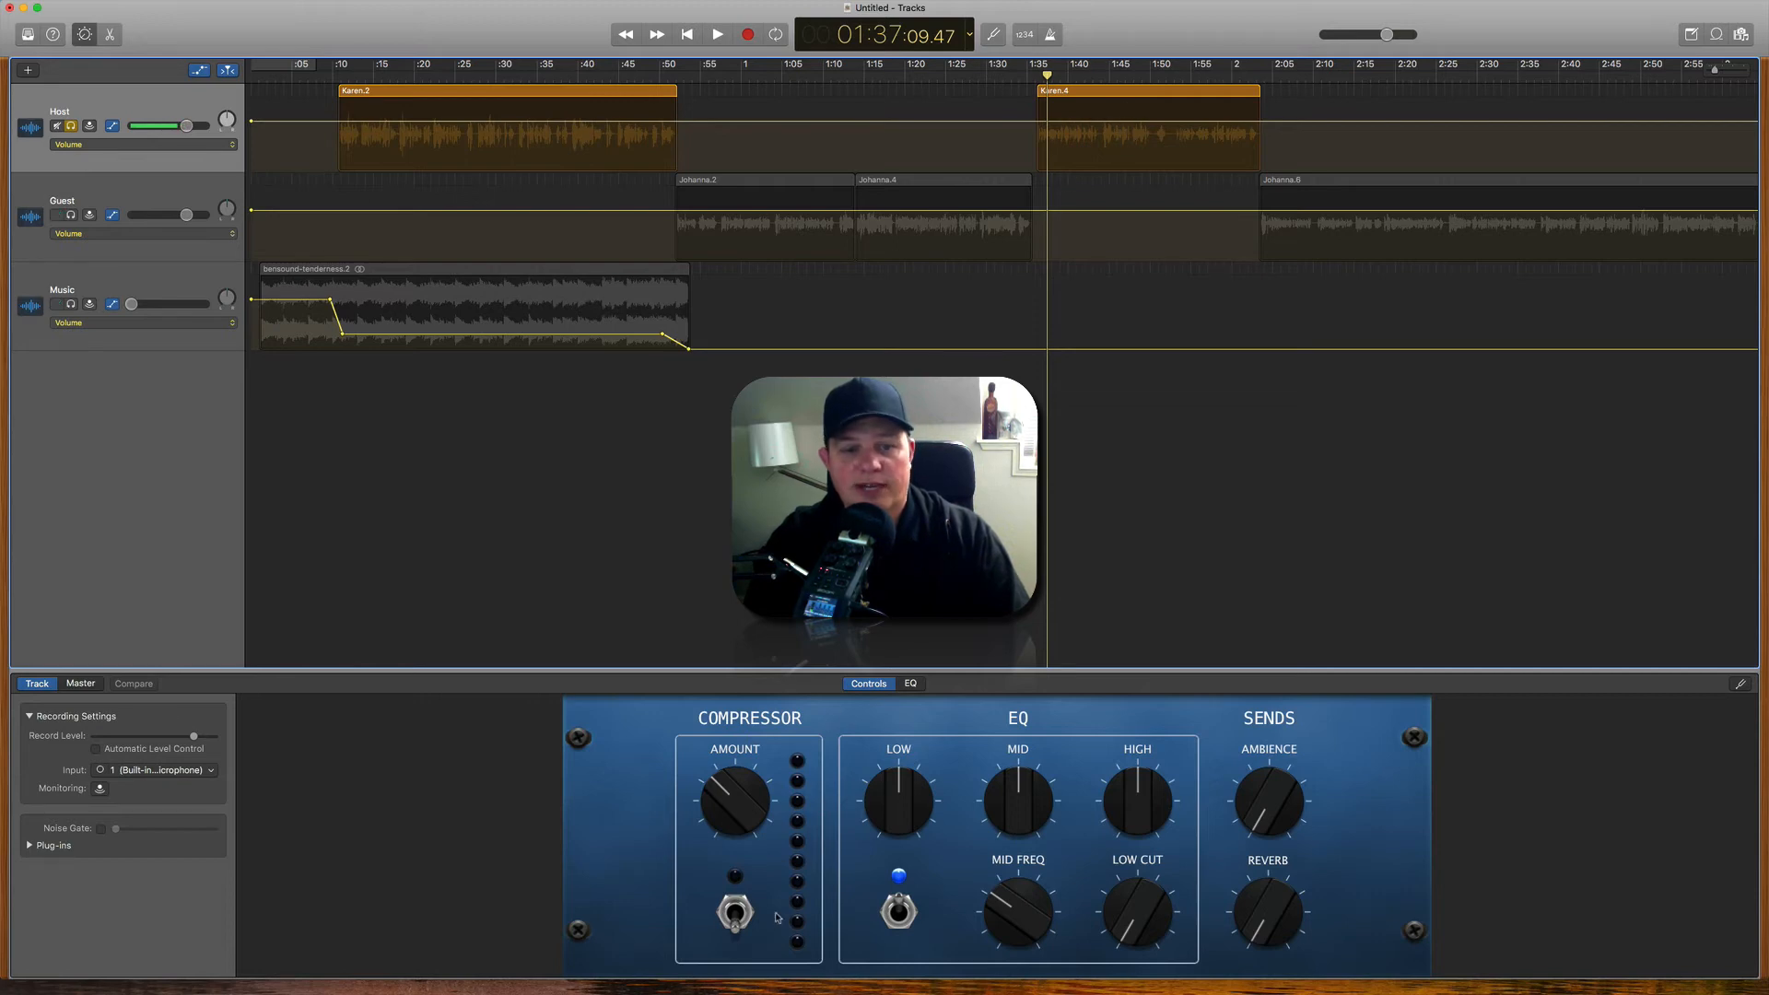
# Step: Turn on the Host track's compressor with the EQ switched off, and raise its Amount to about four o'clock during playback
pyautogui.click(737, 917)
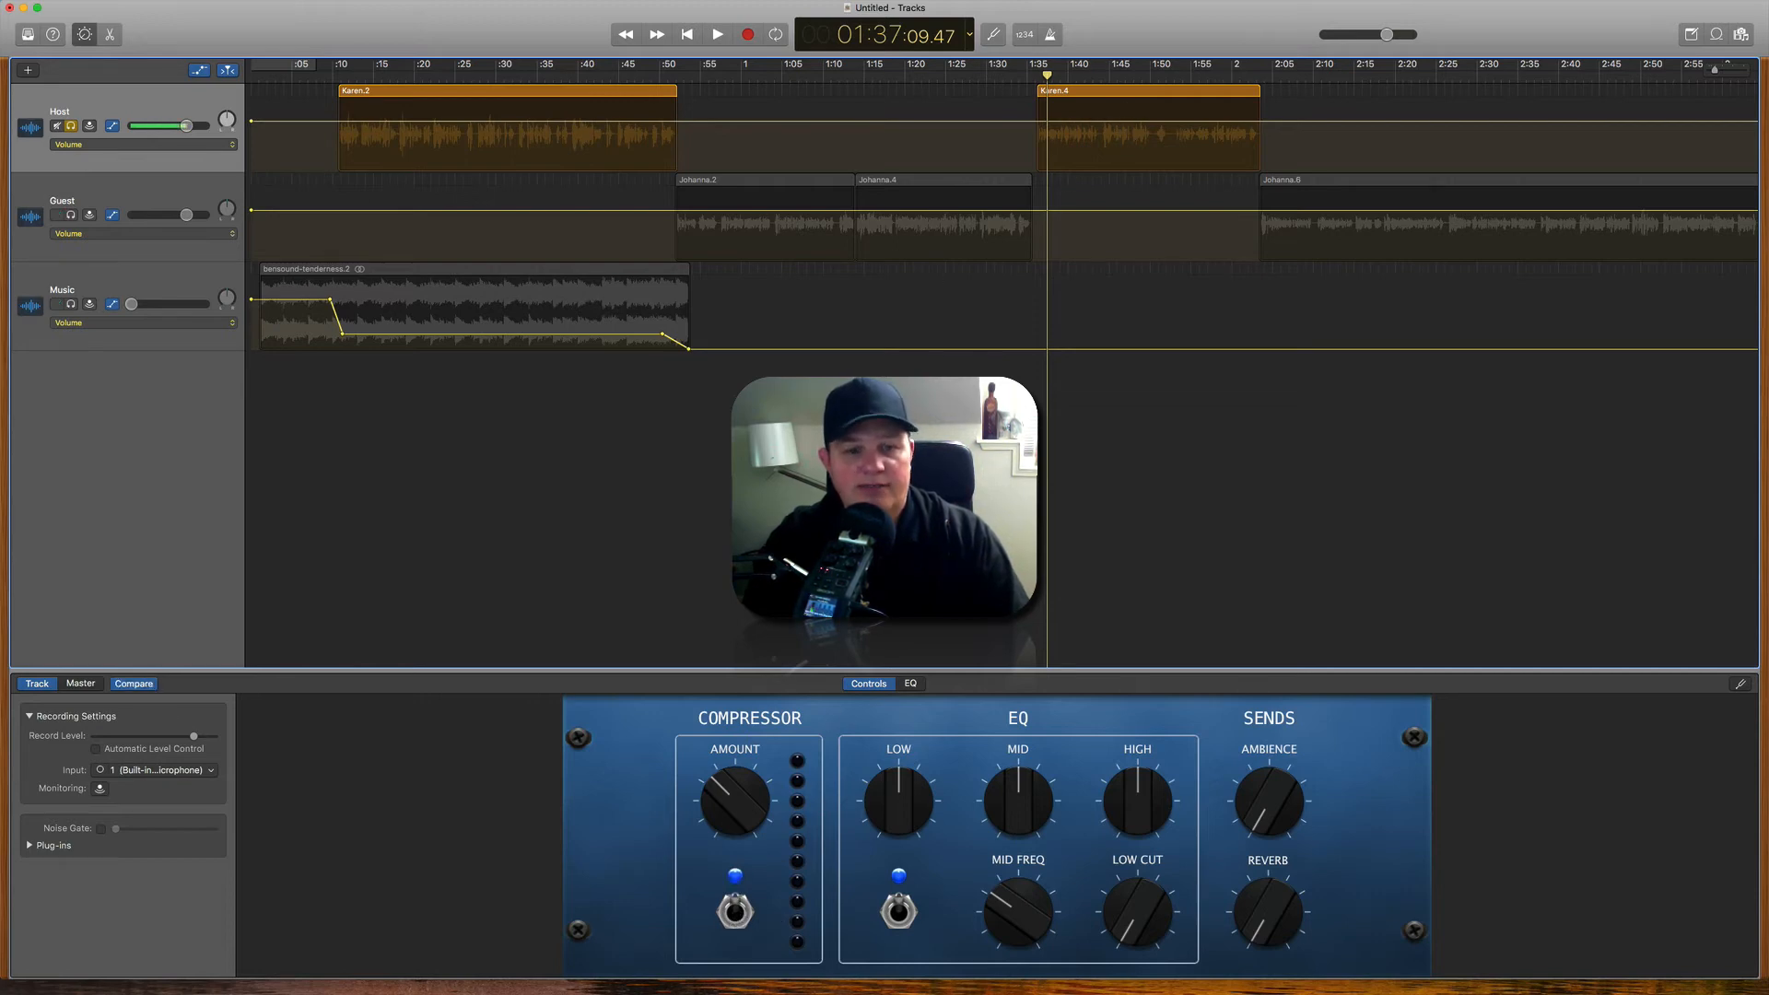
pyautogui.click(60, 108)
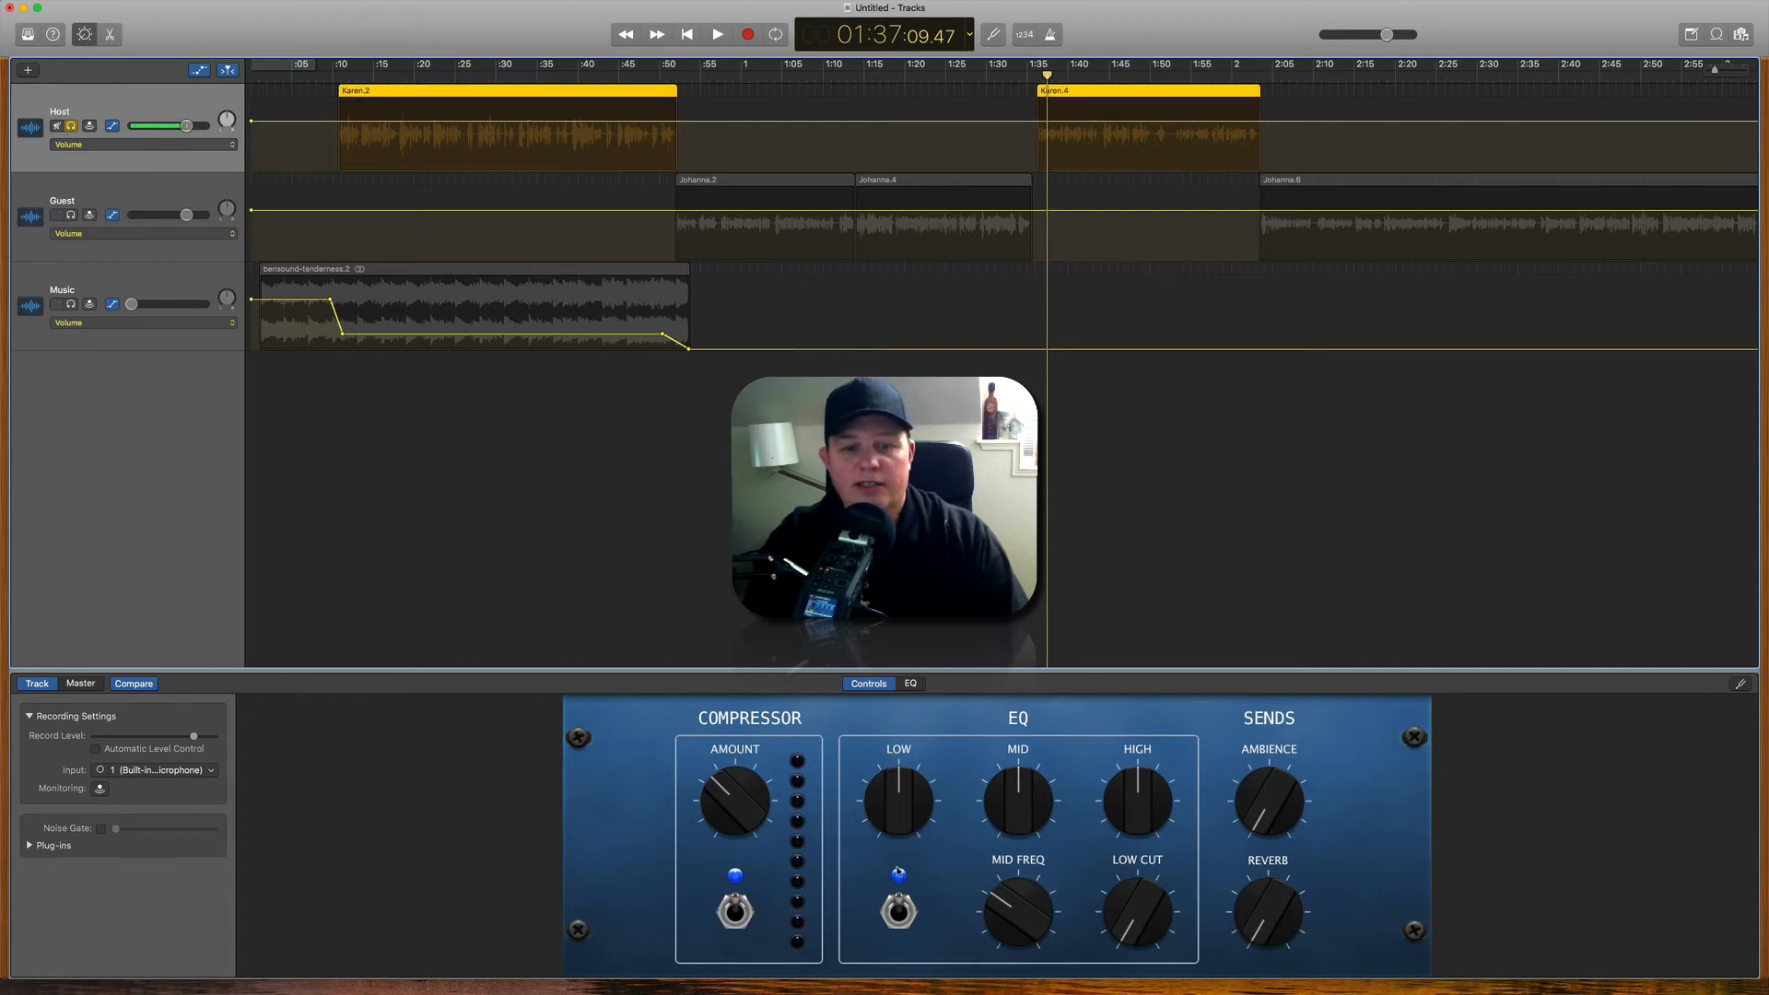
pyautogui.click(900, 913)
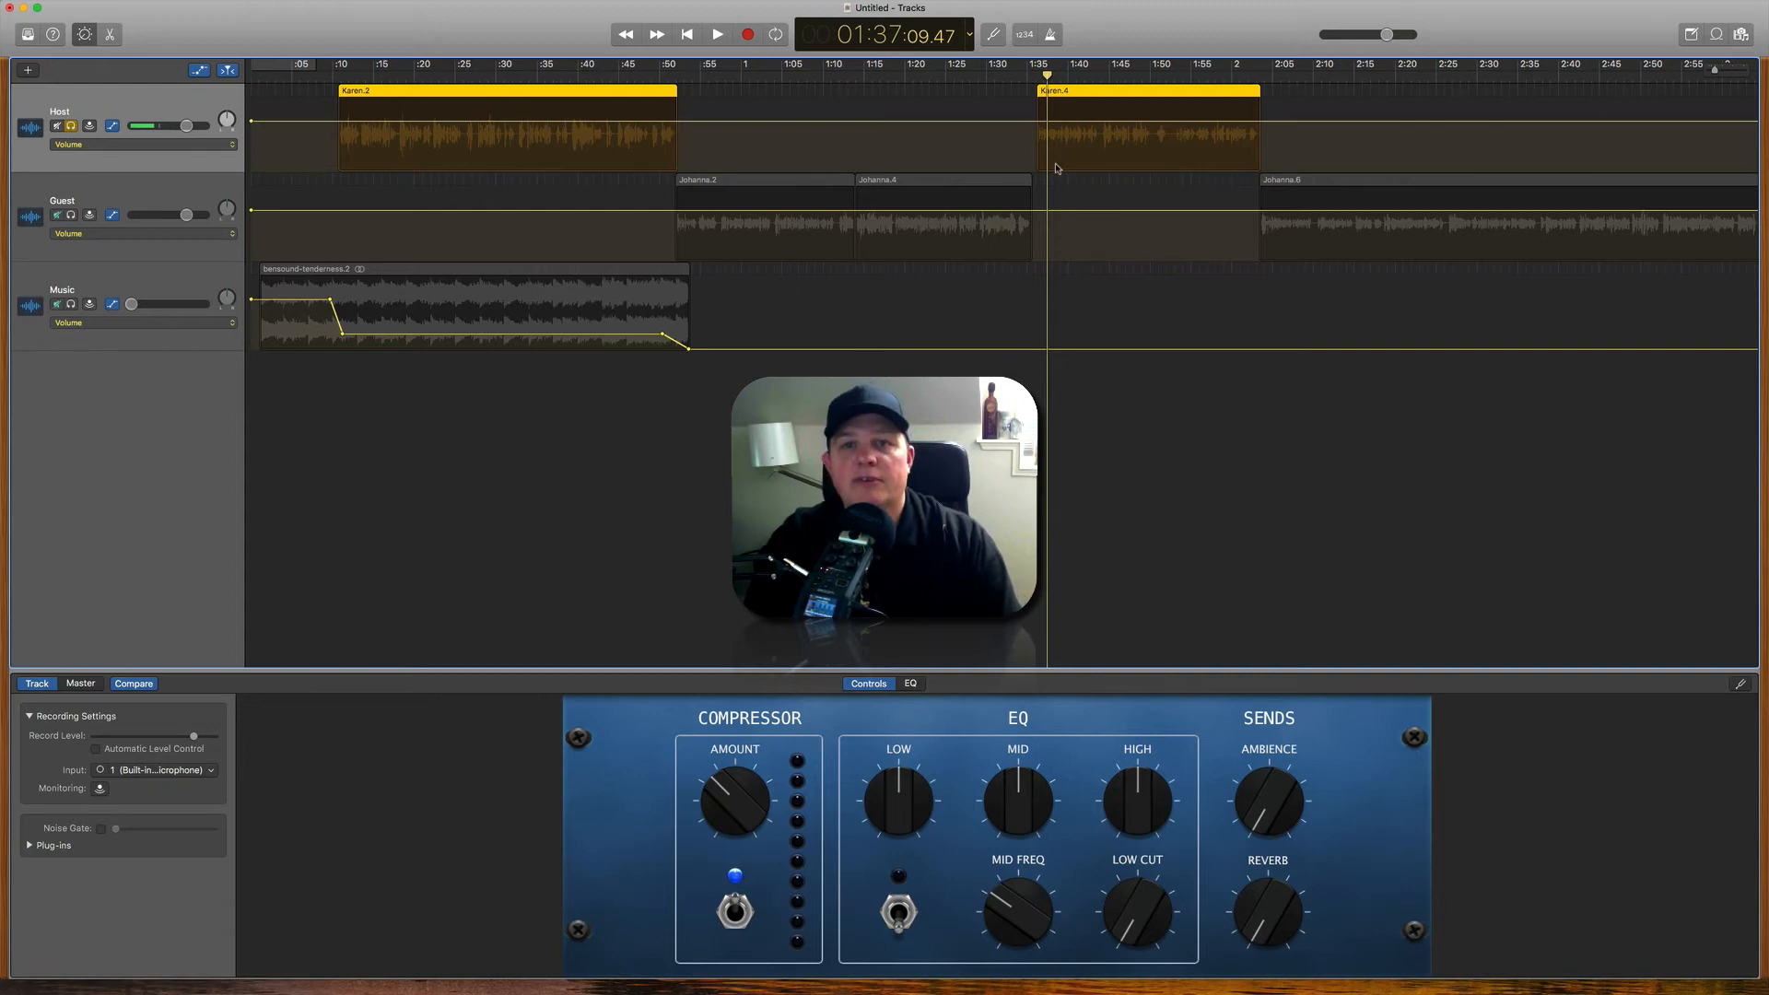
pyautogui.press('space')
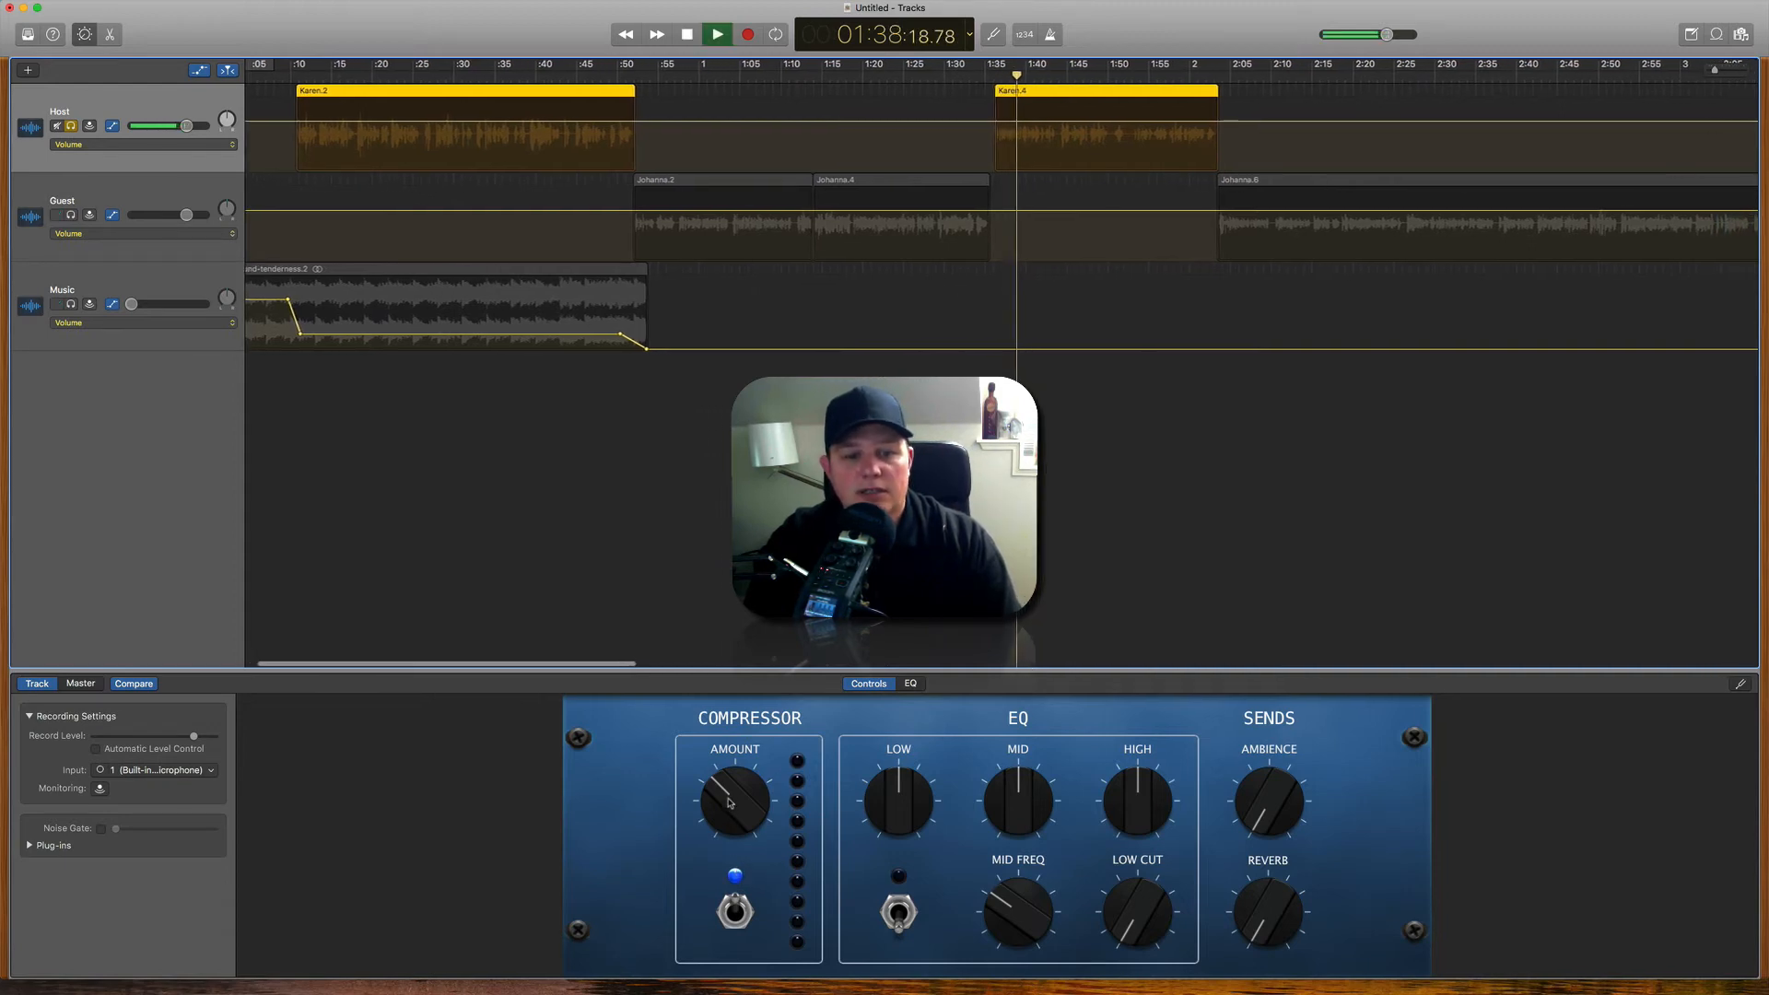
pyautogui.moveTo(729, 792); pyautogui.dragTo(816, 882)
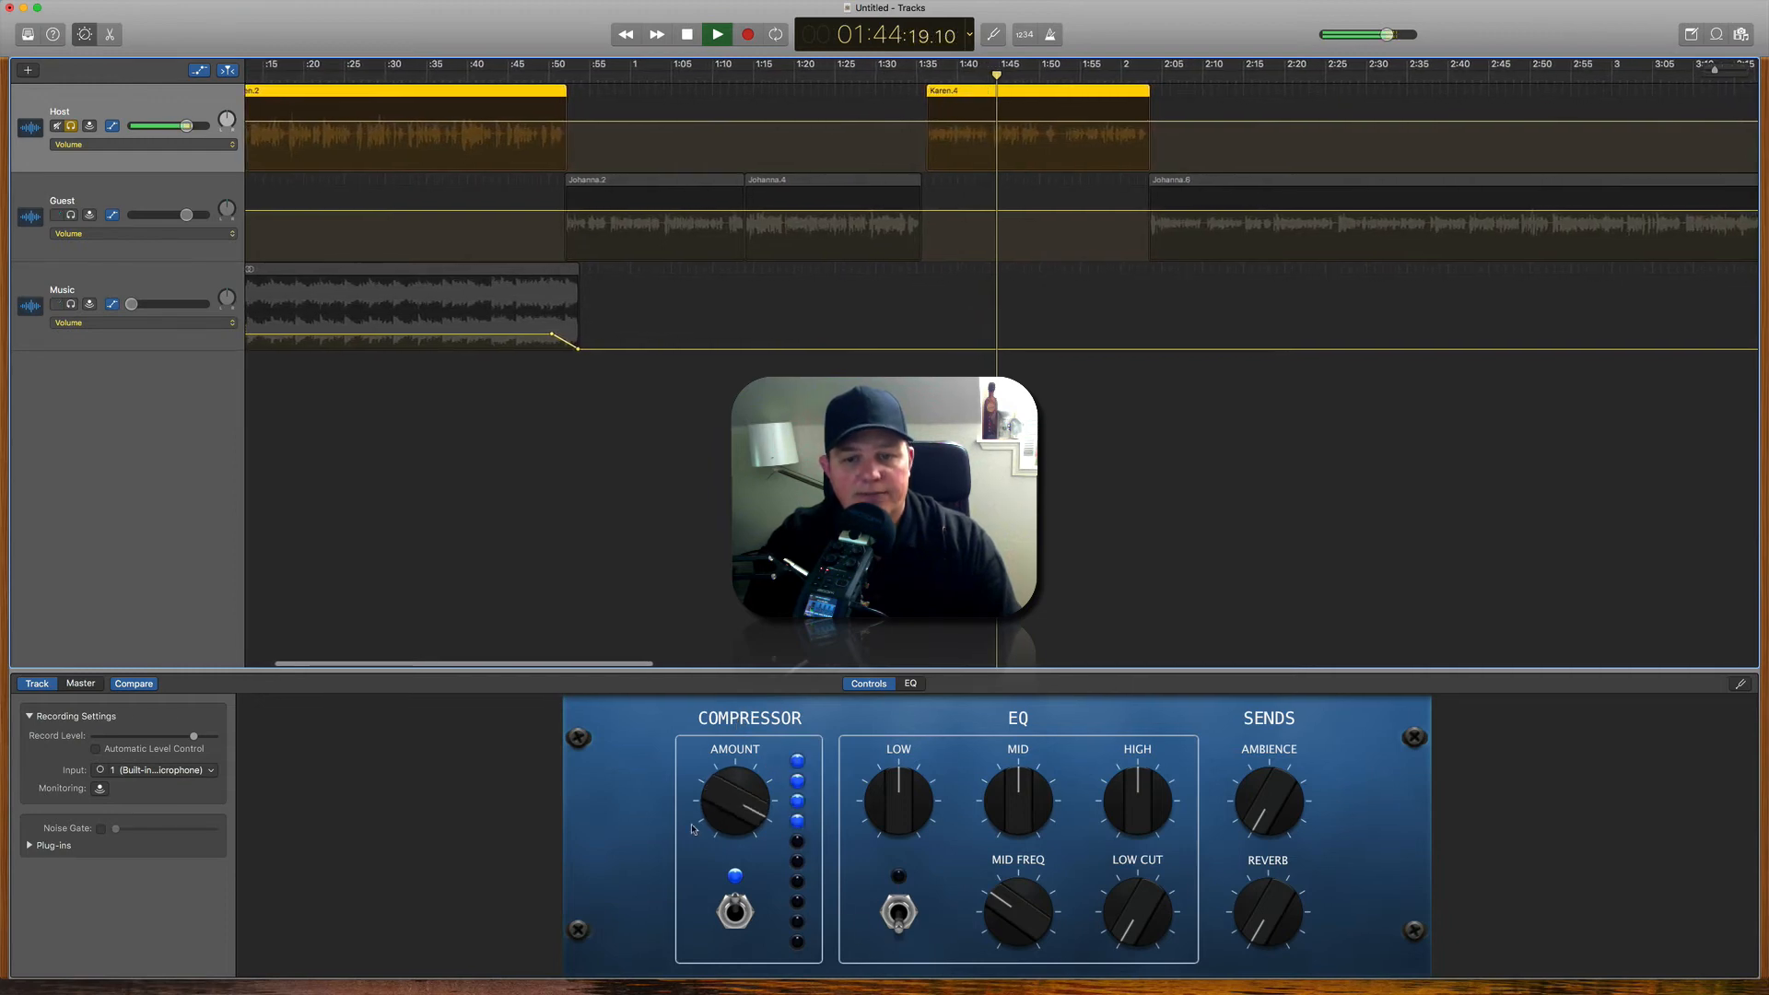
# Step: Turn on the Host track's EQ and raise Low Cut to about eleven o'clock, High to about three o'clock, and Low slightly past centre
pyautogui.click(898, 915)
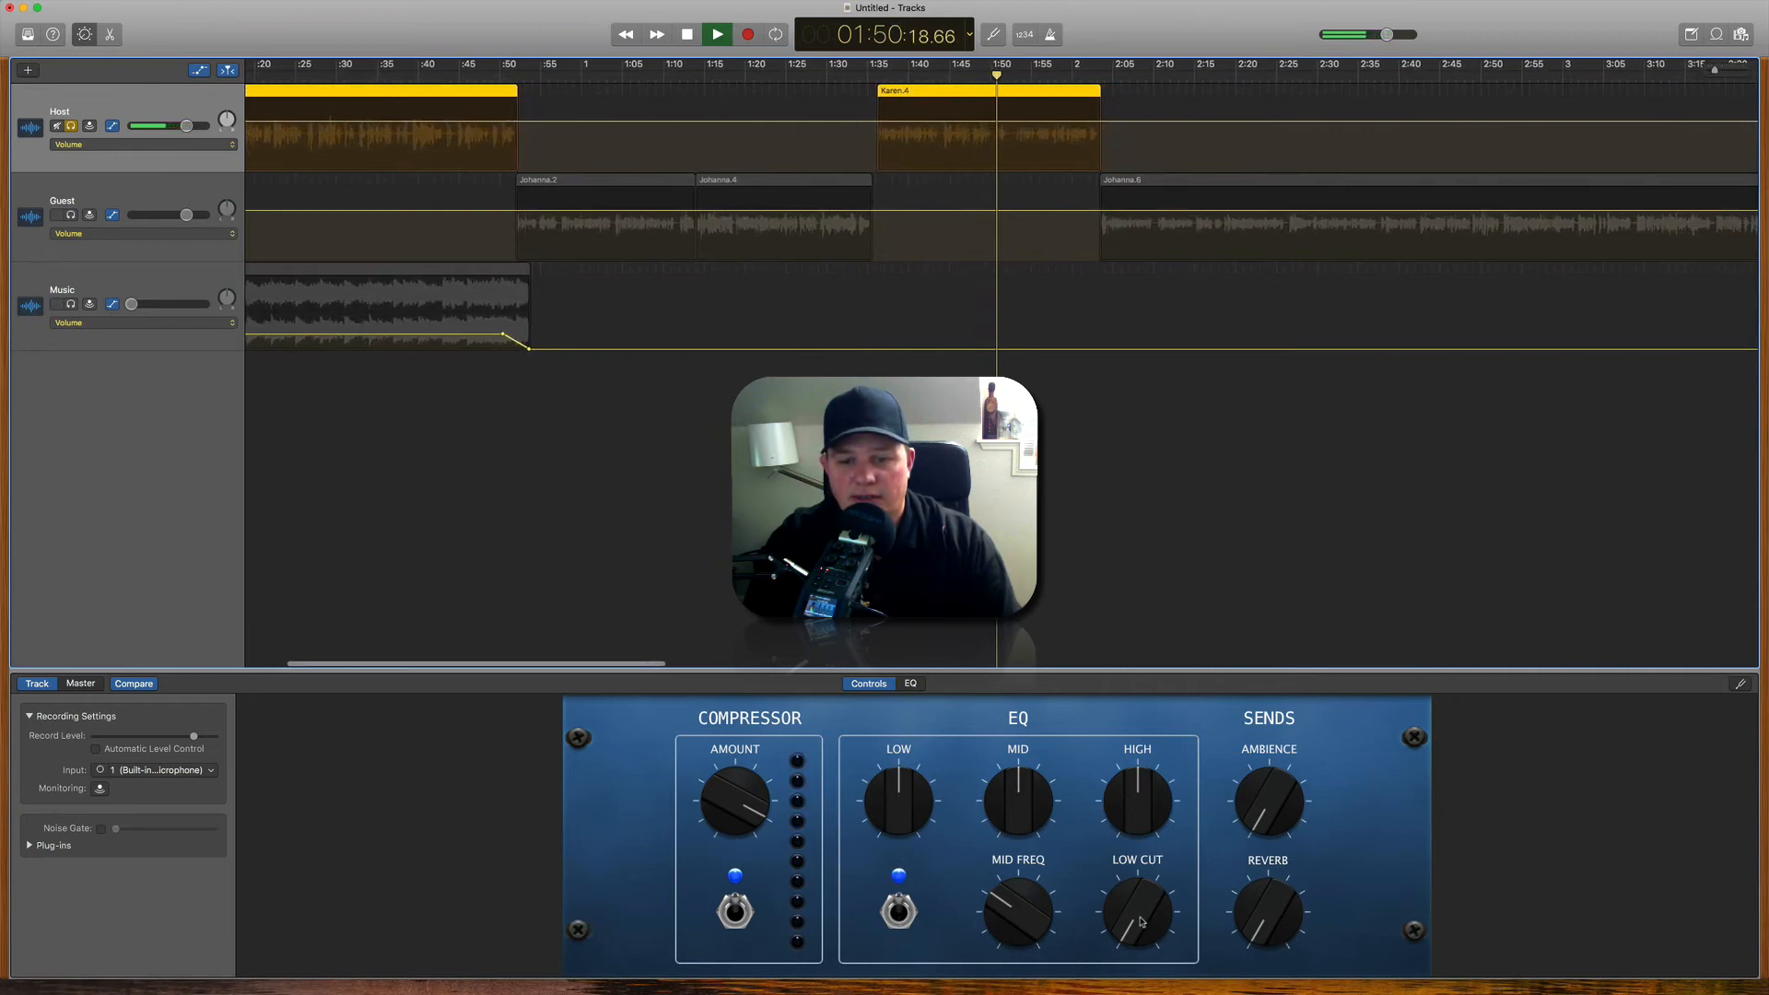
pyautogui.moveTo(1141, 921); pyautogui.dragTo(1131, 860)
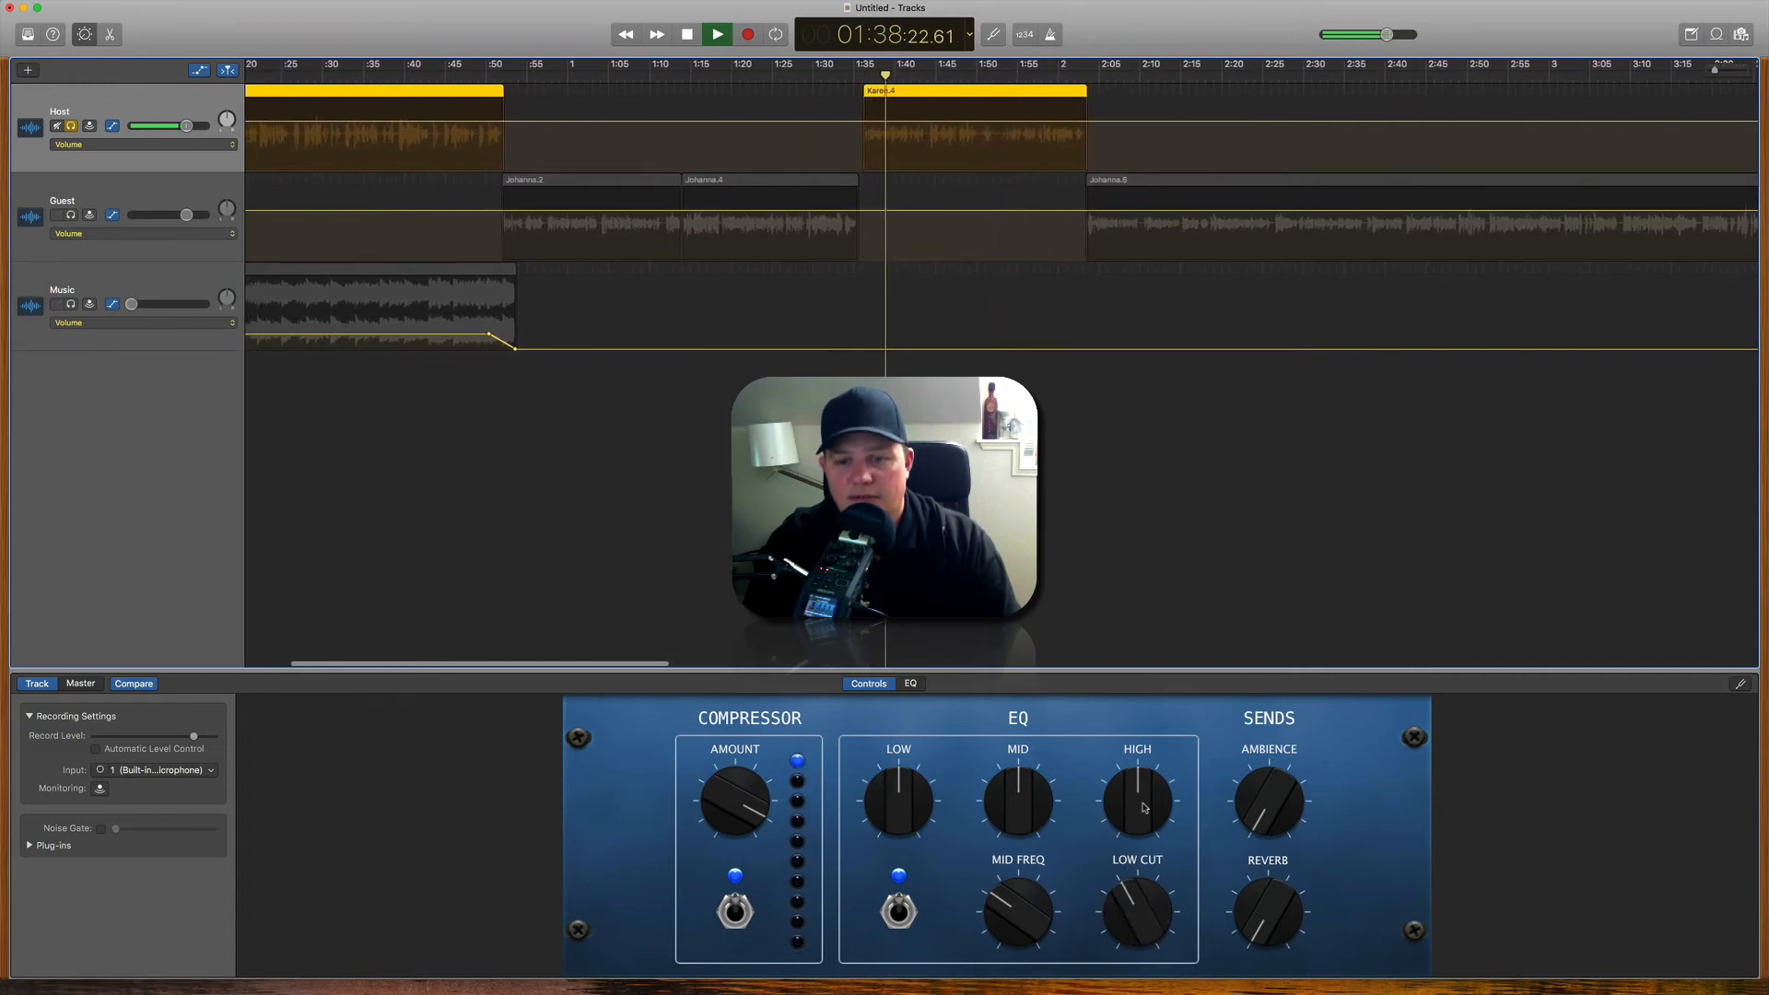
pyautogui.moveTo(1139, 800); pyautogui.dragTo(1140, 754)
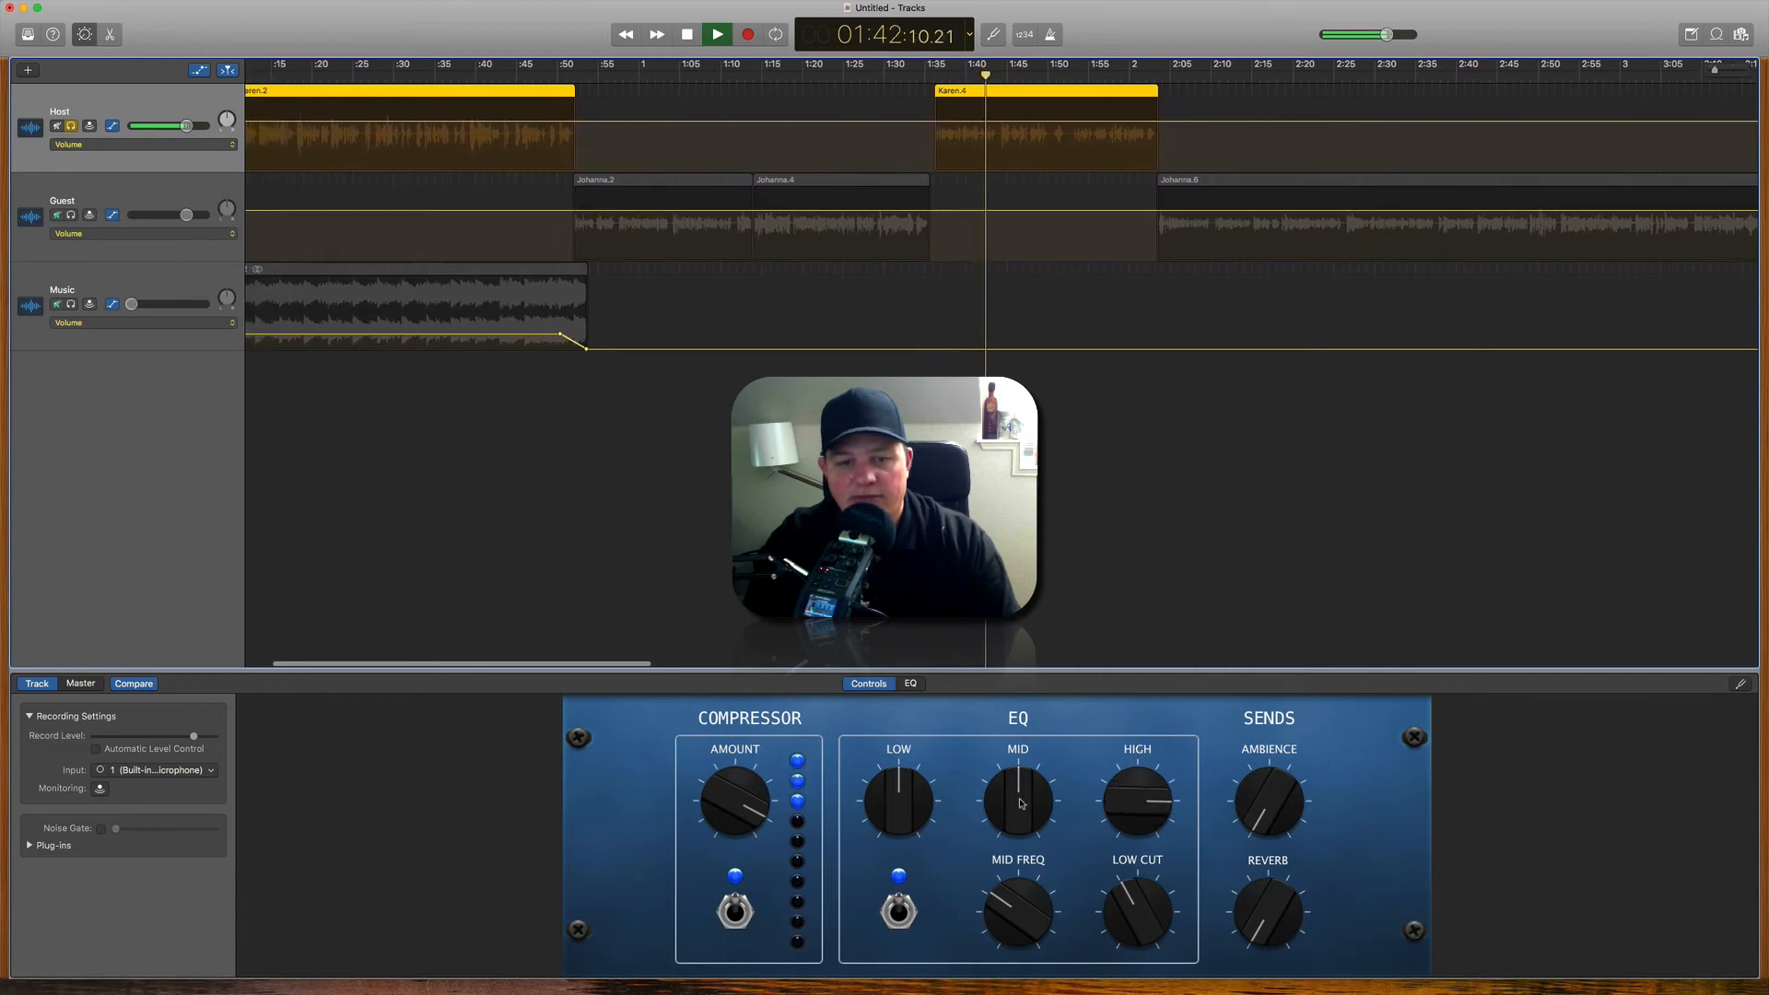
pyautogui.moveTo(883, 801); pyautogui.dragTo(884, 790)
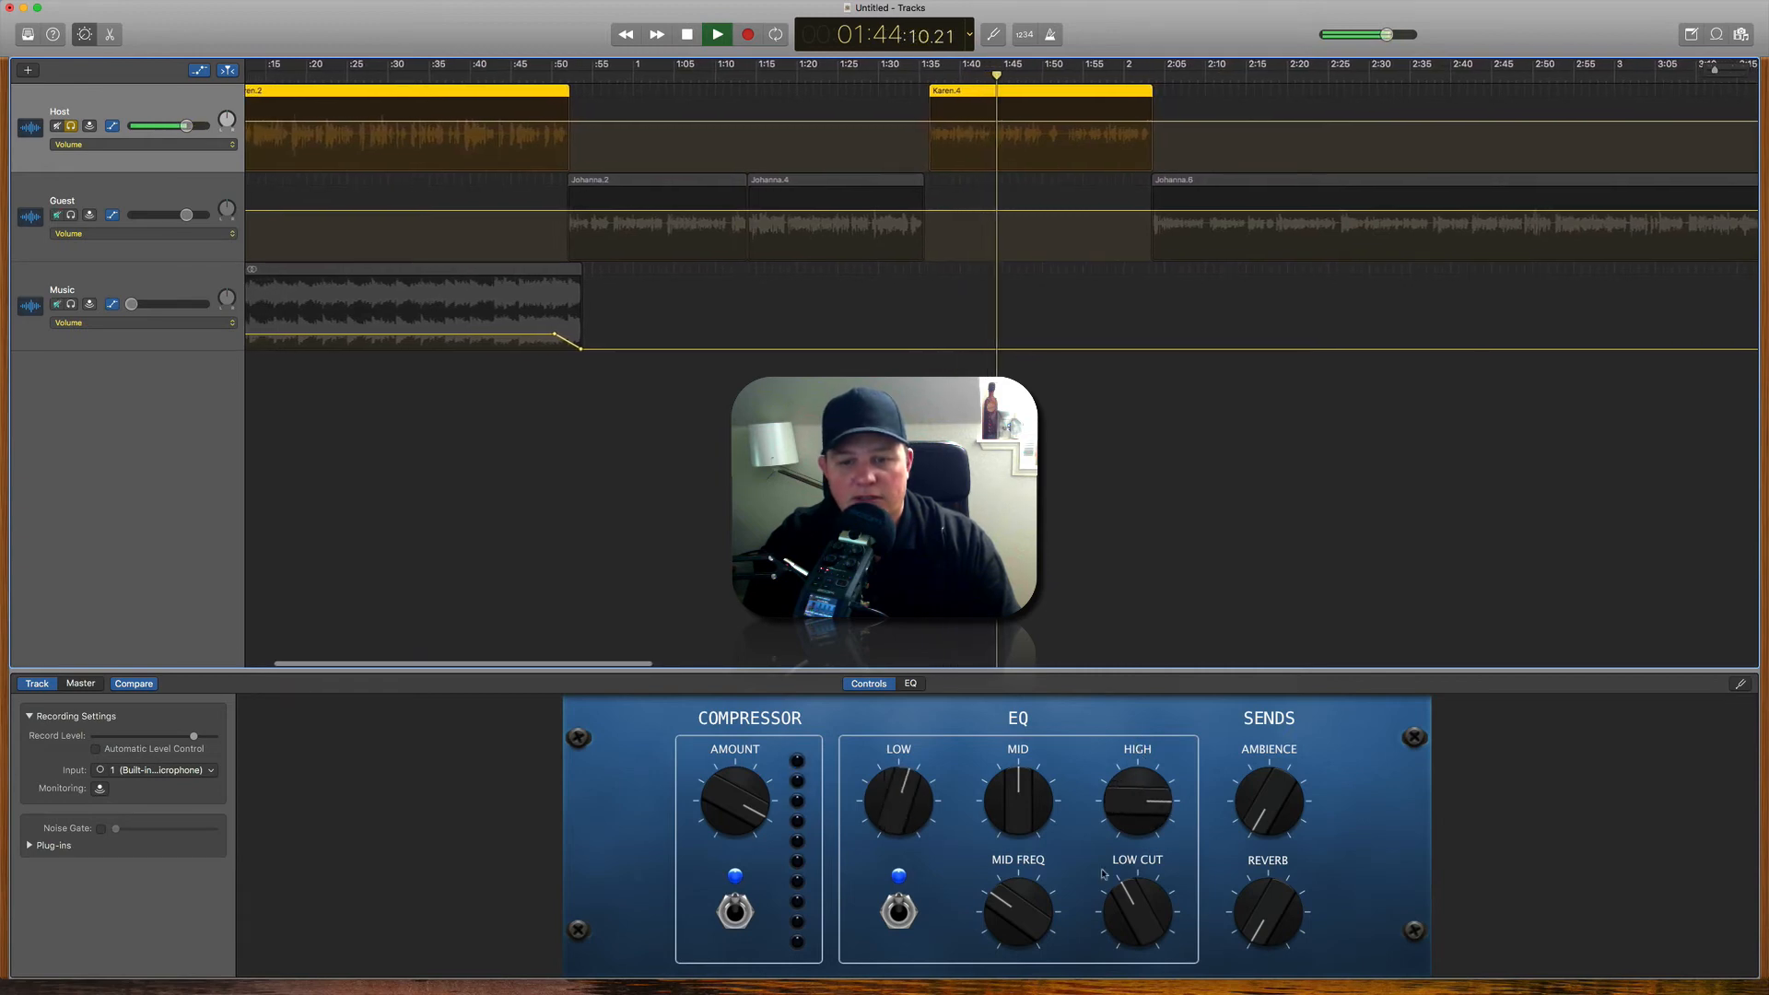
# Step: Return the Host EQ's Low Cut to minimum, raise Low to about two o'clock and Mid to about half past one, and stop playback
pyautogui.moveTo(1103, 873); pyautogui.dragTo(1135, 986)
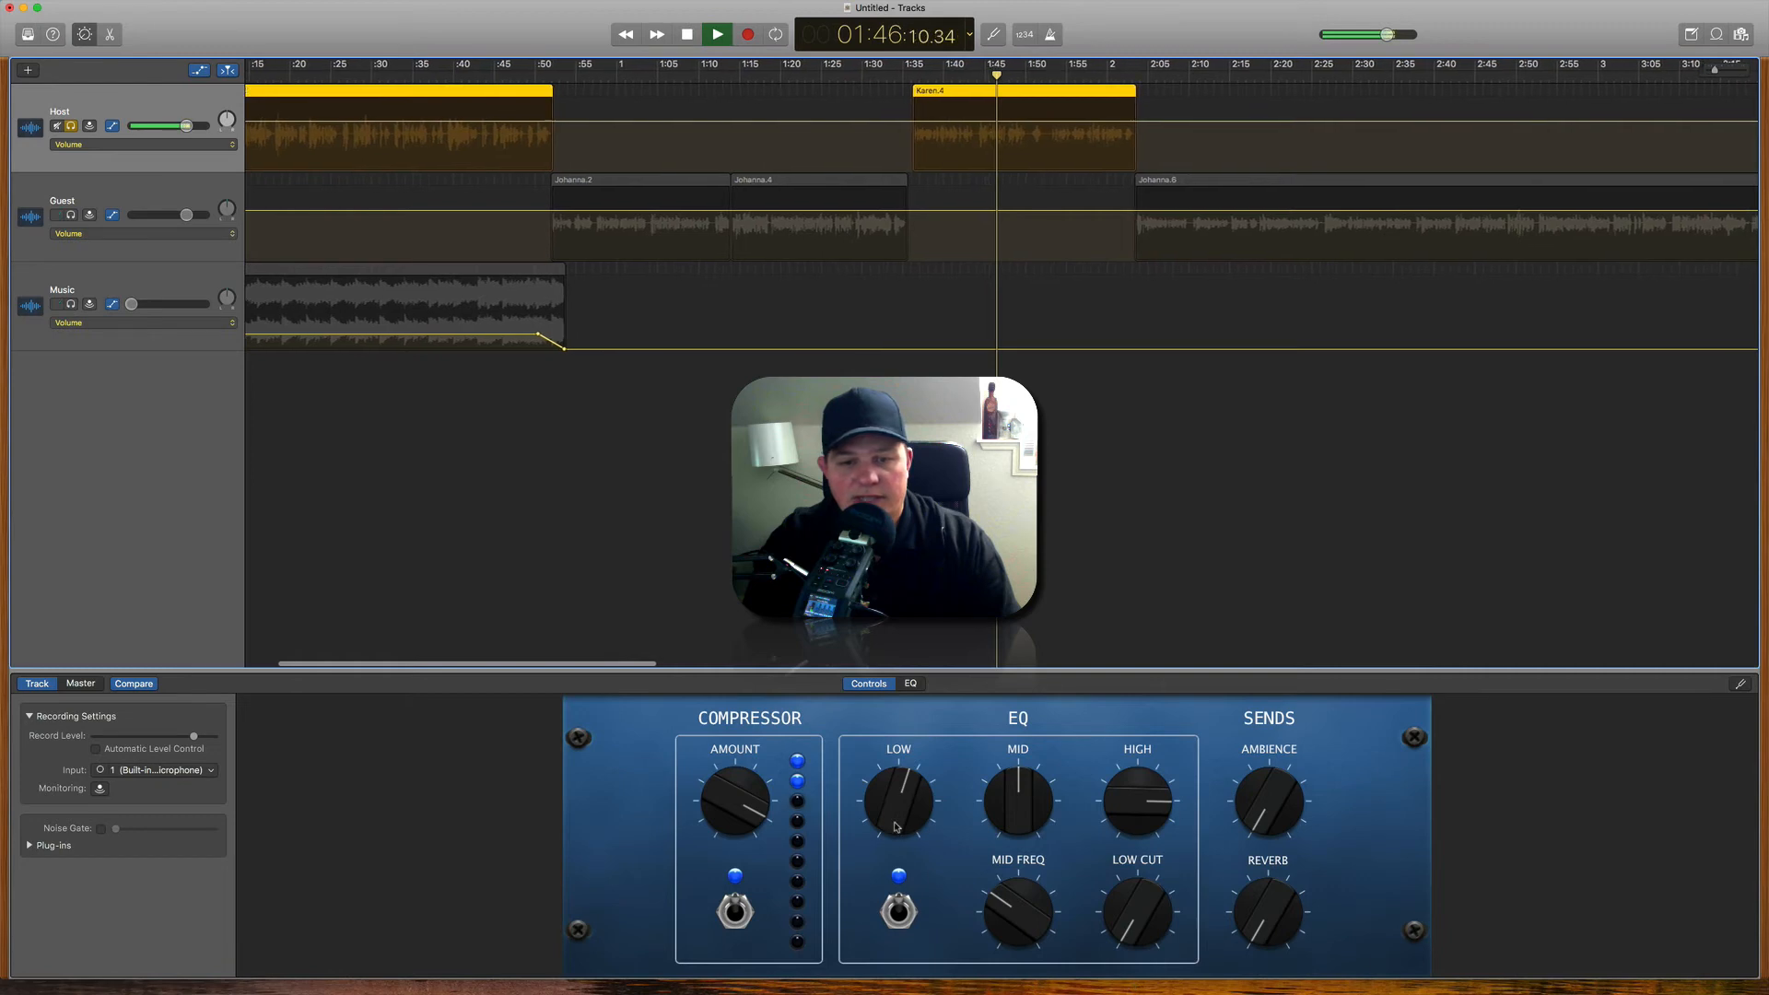
pyautogui.moveTo(895, 827); pyautogui.dragTo(892, 790)
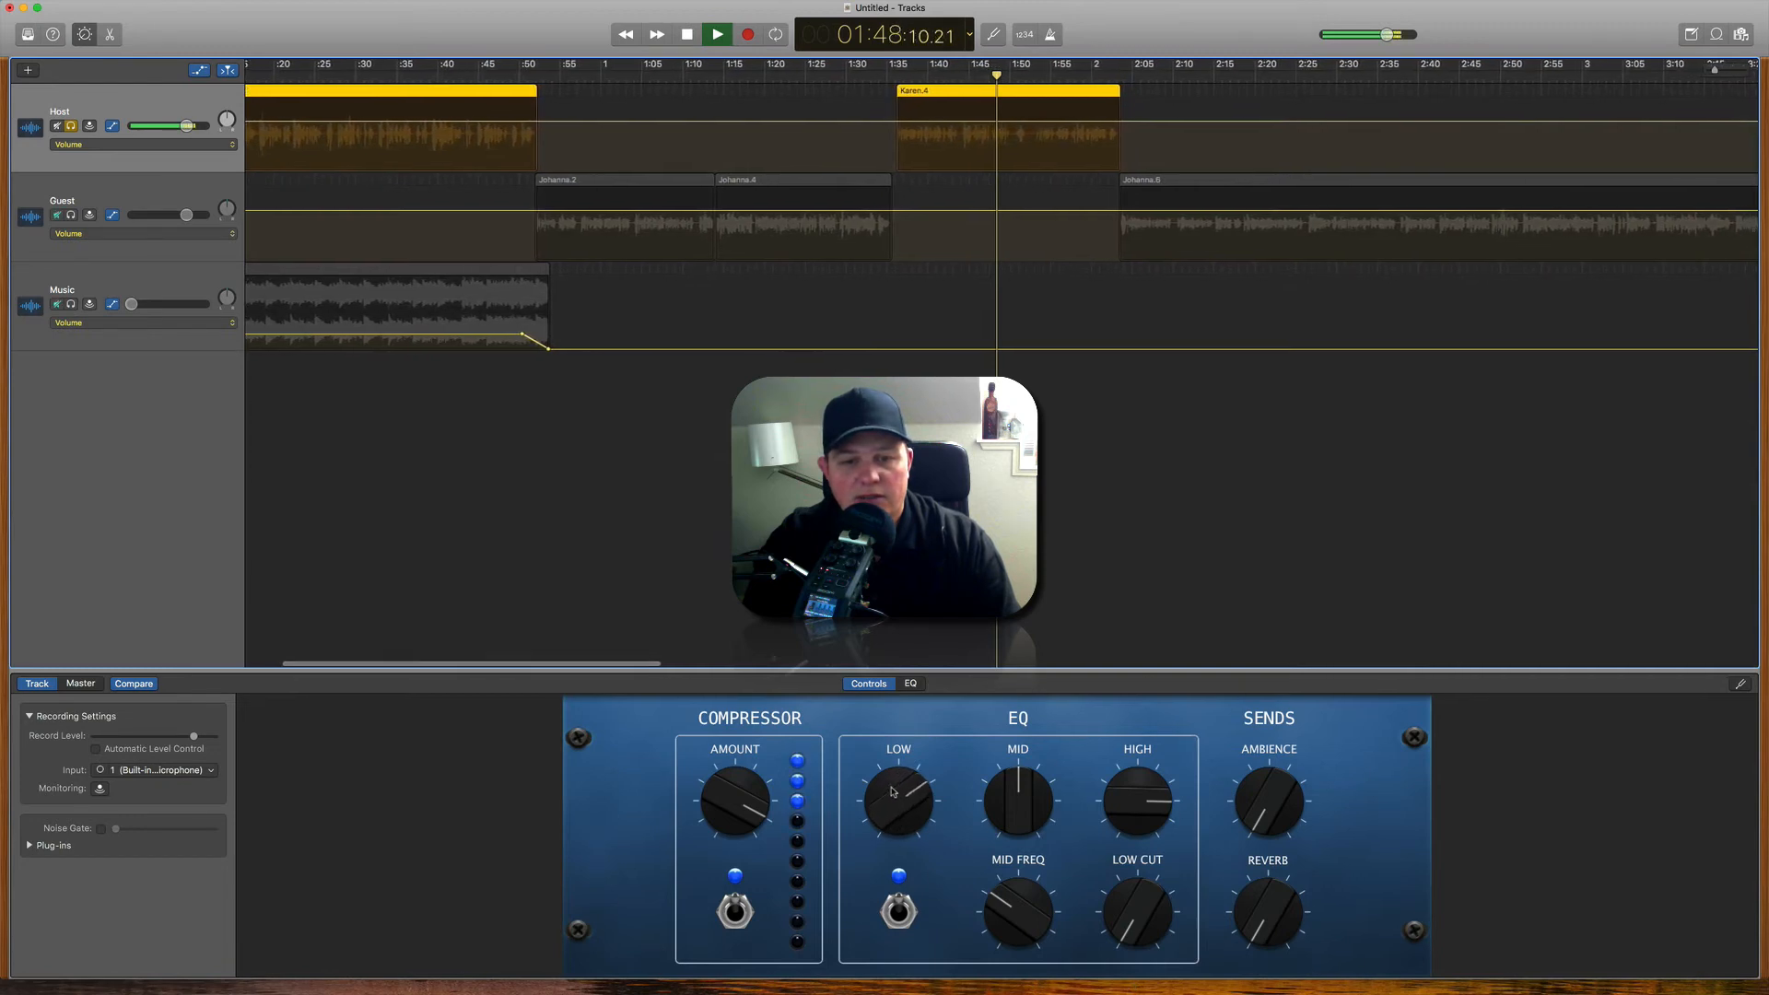
pyautogui.moveTo(1009, 795); pyautogui.dragTo(1007, 784)
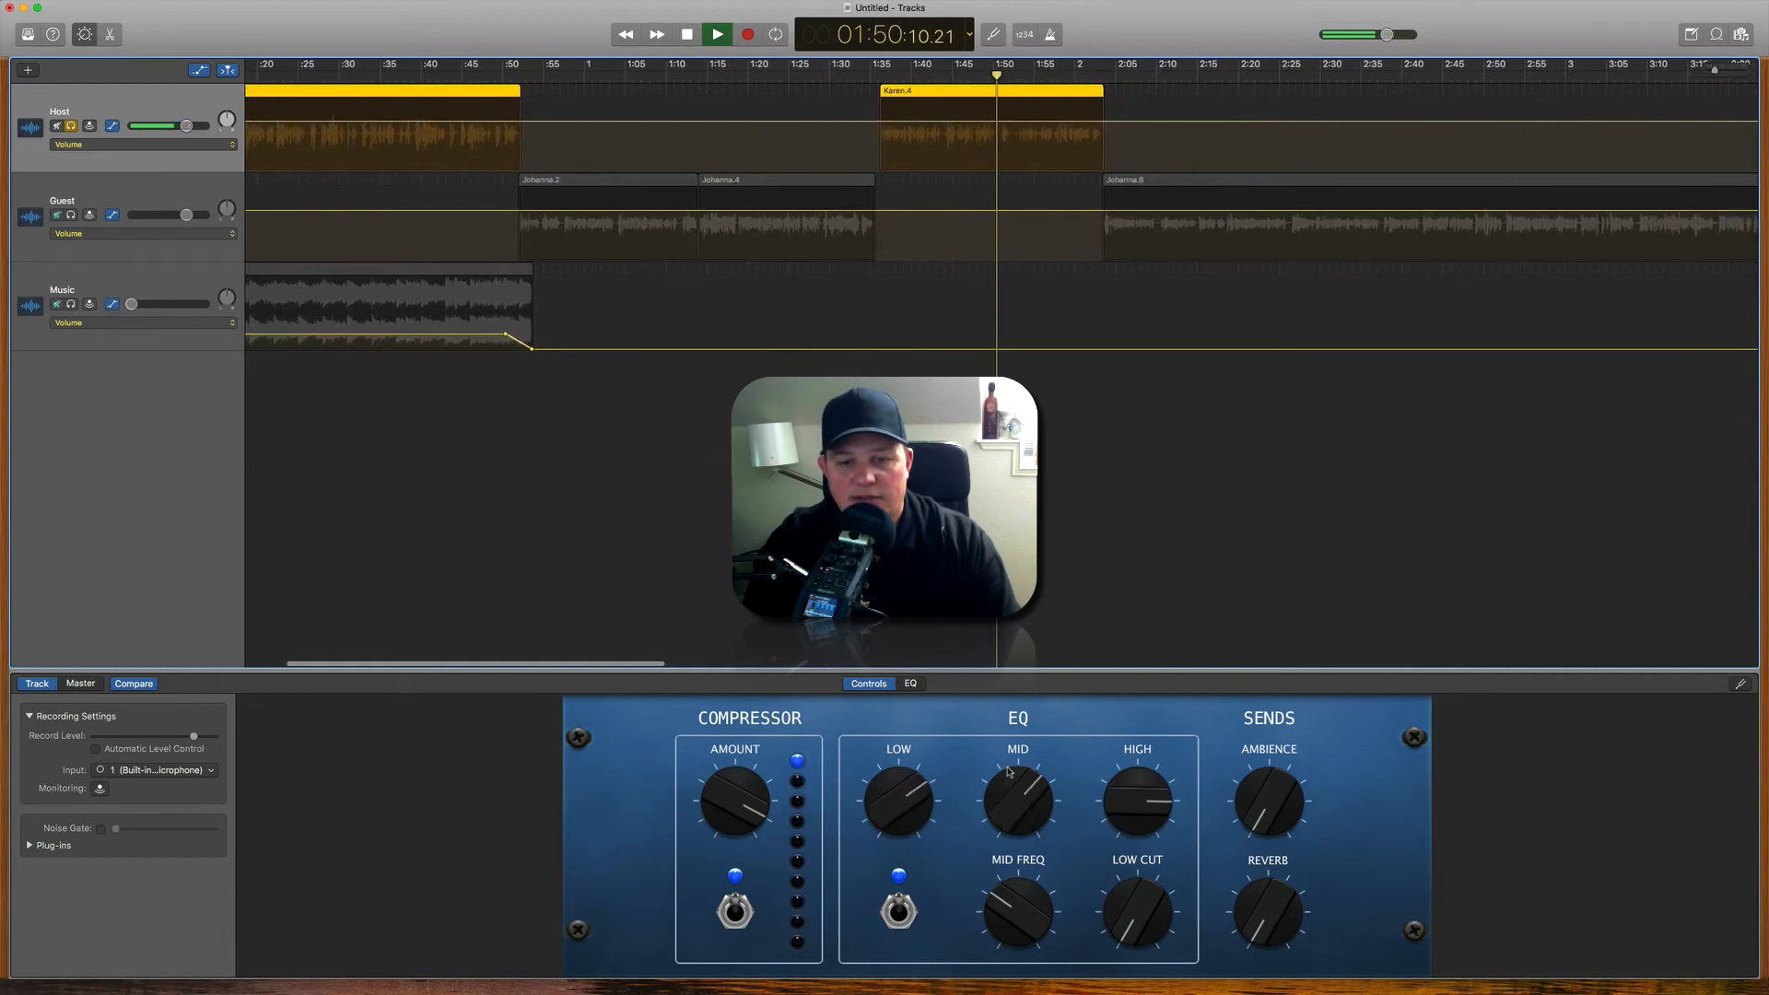
pyautogui.moveTo(902, 807); pyautogui.dragTo(899, 800)
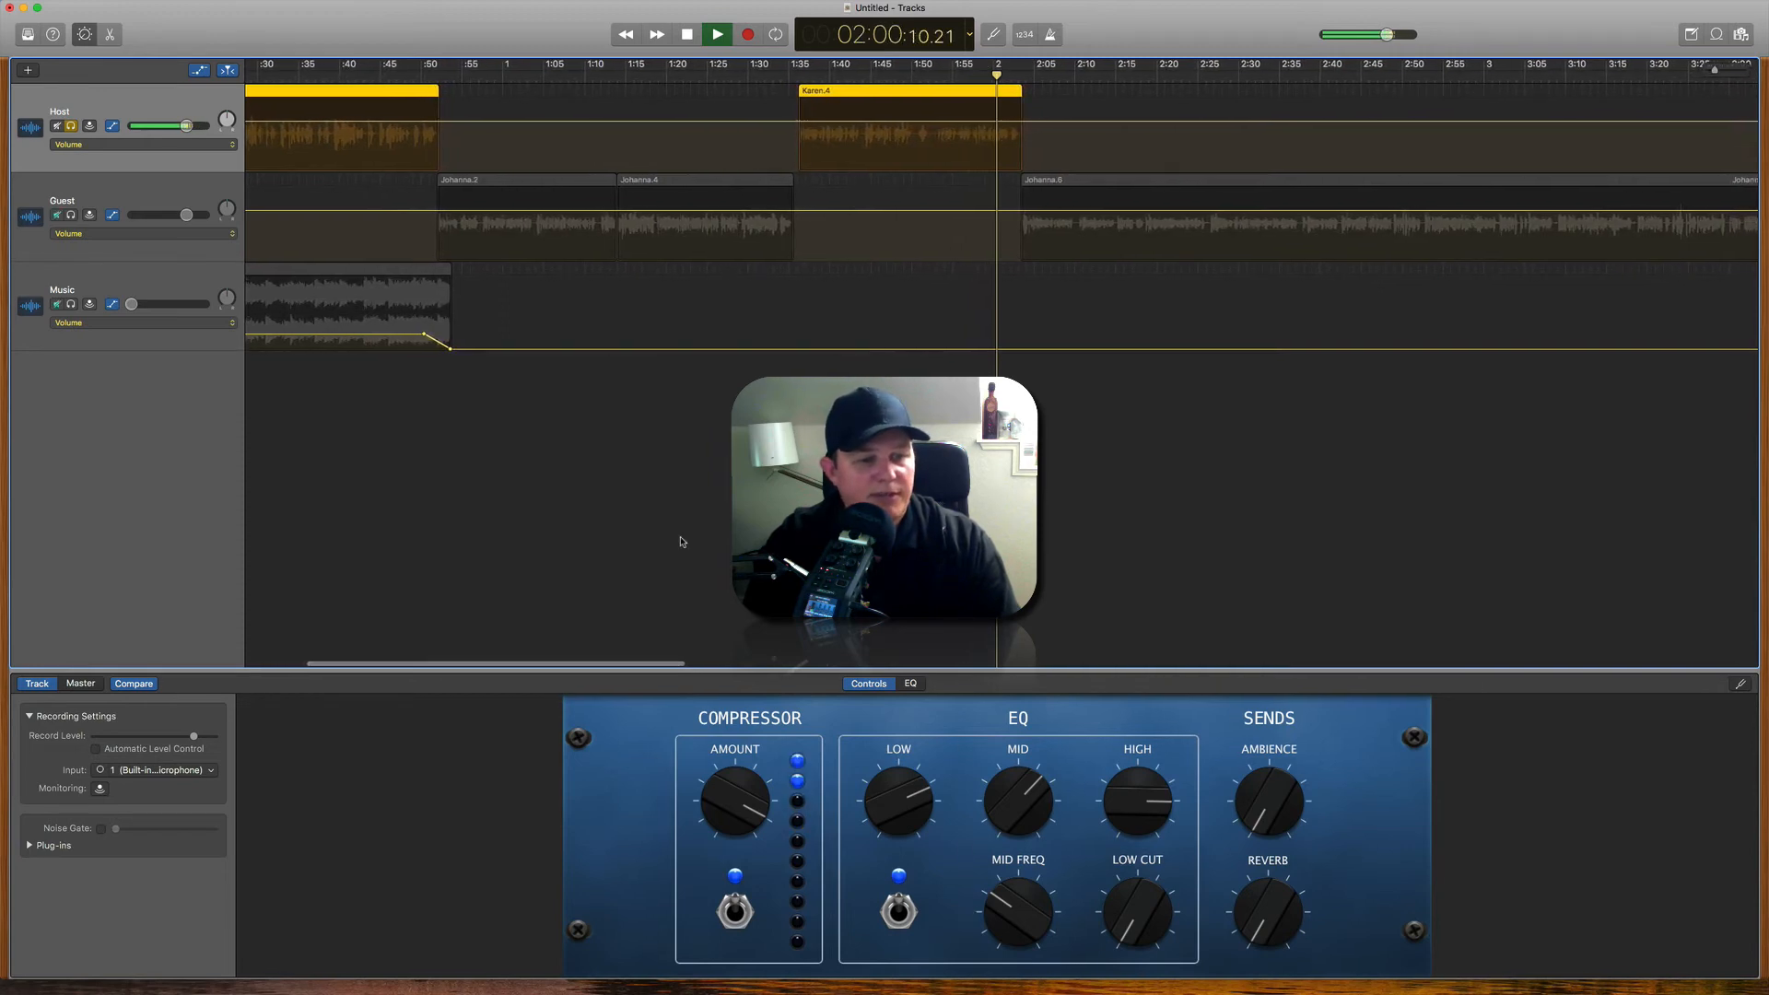
pyautogui.press('space')
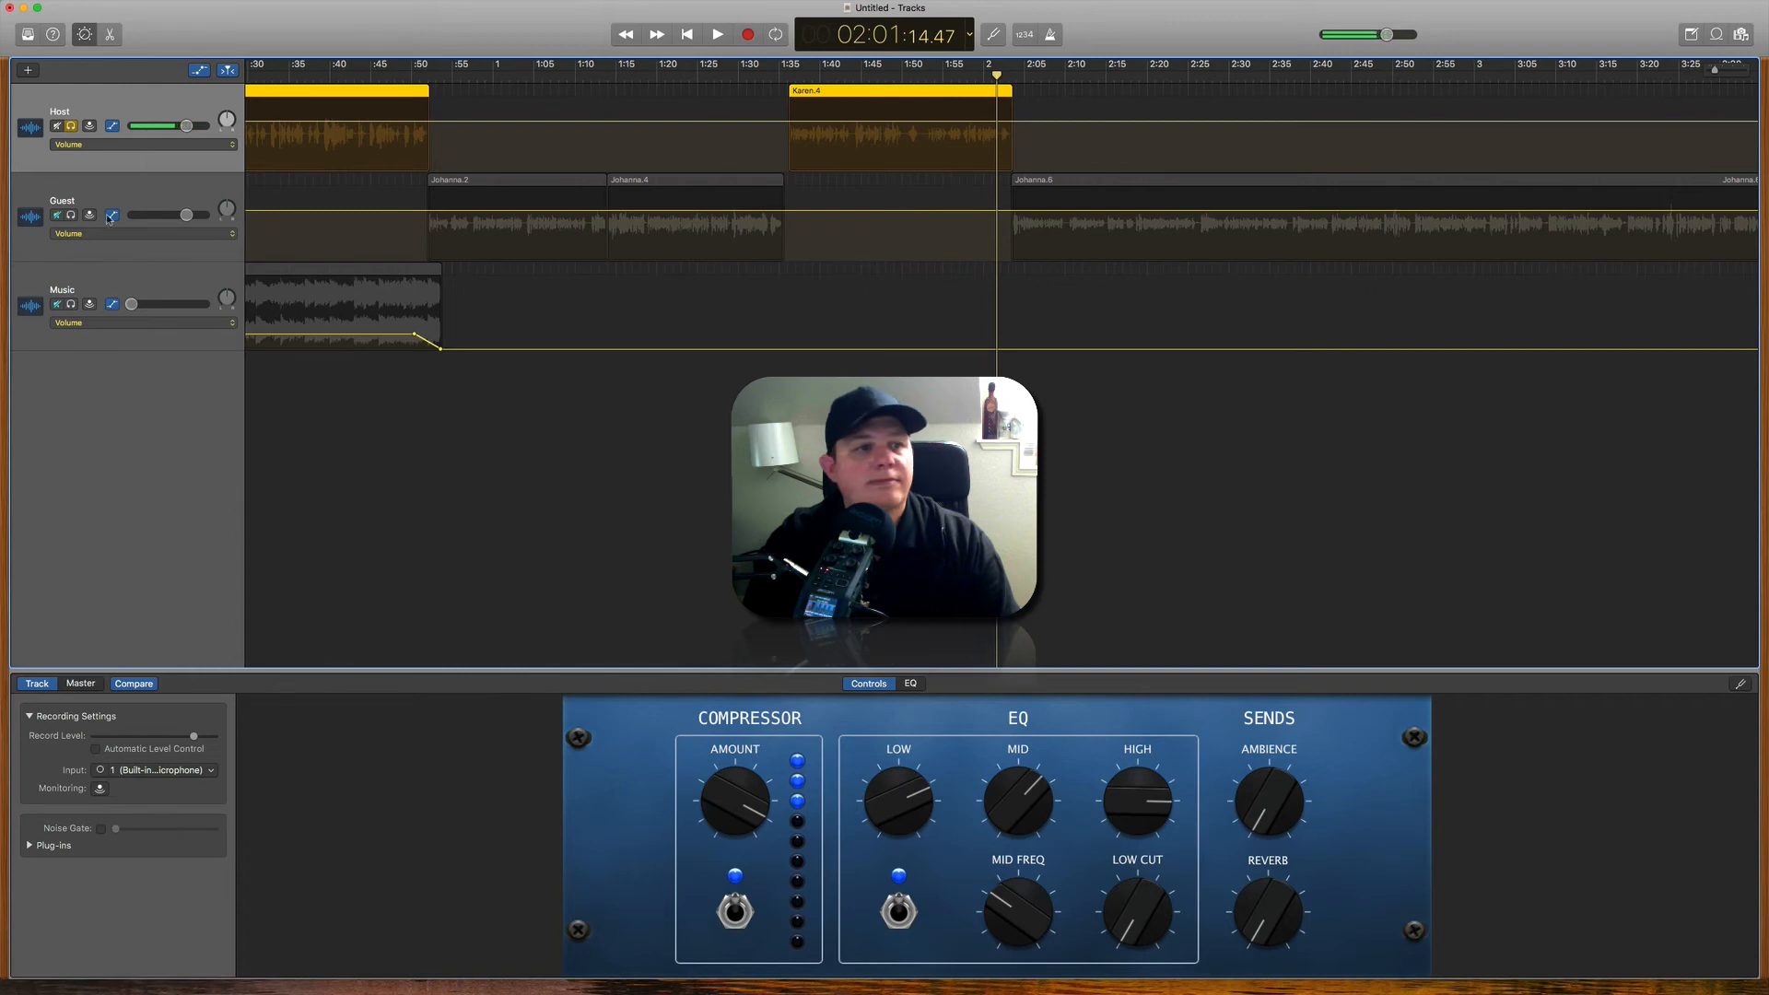
# Step: Solo the Guest track instead of the Host track and start playback from about 2:03
pyautogui.click(141, 186)
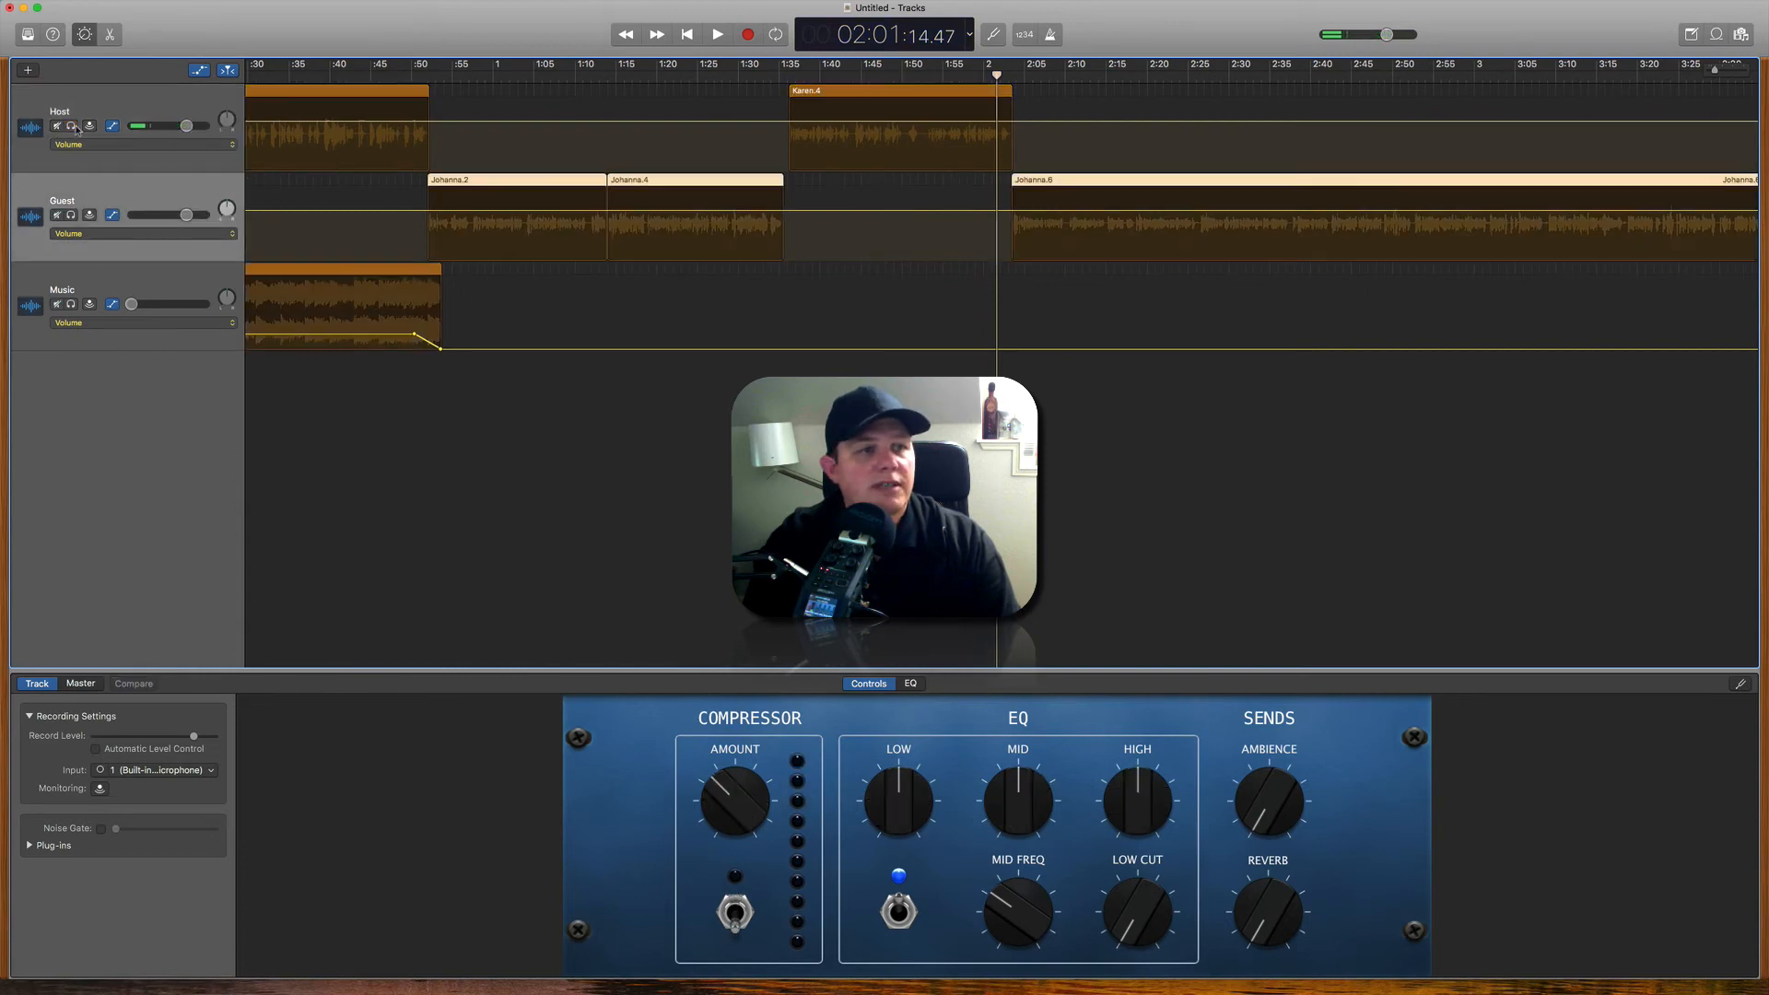
pyautogui.click(74, 221)
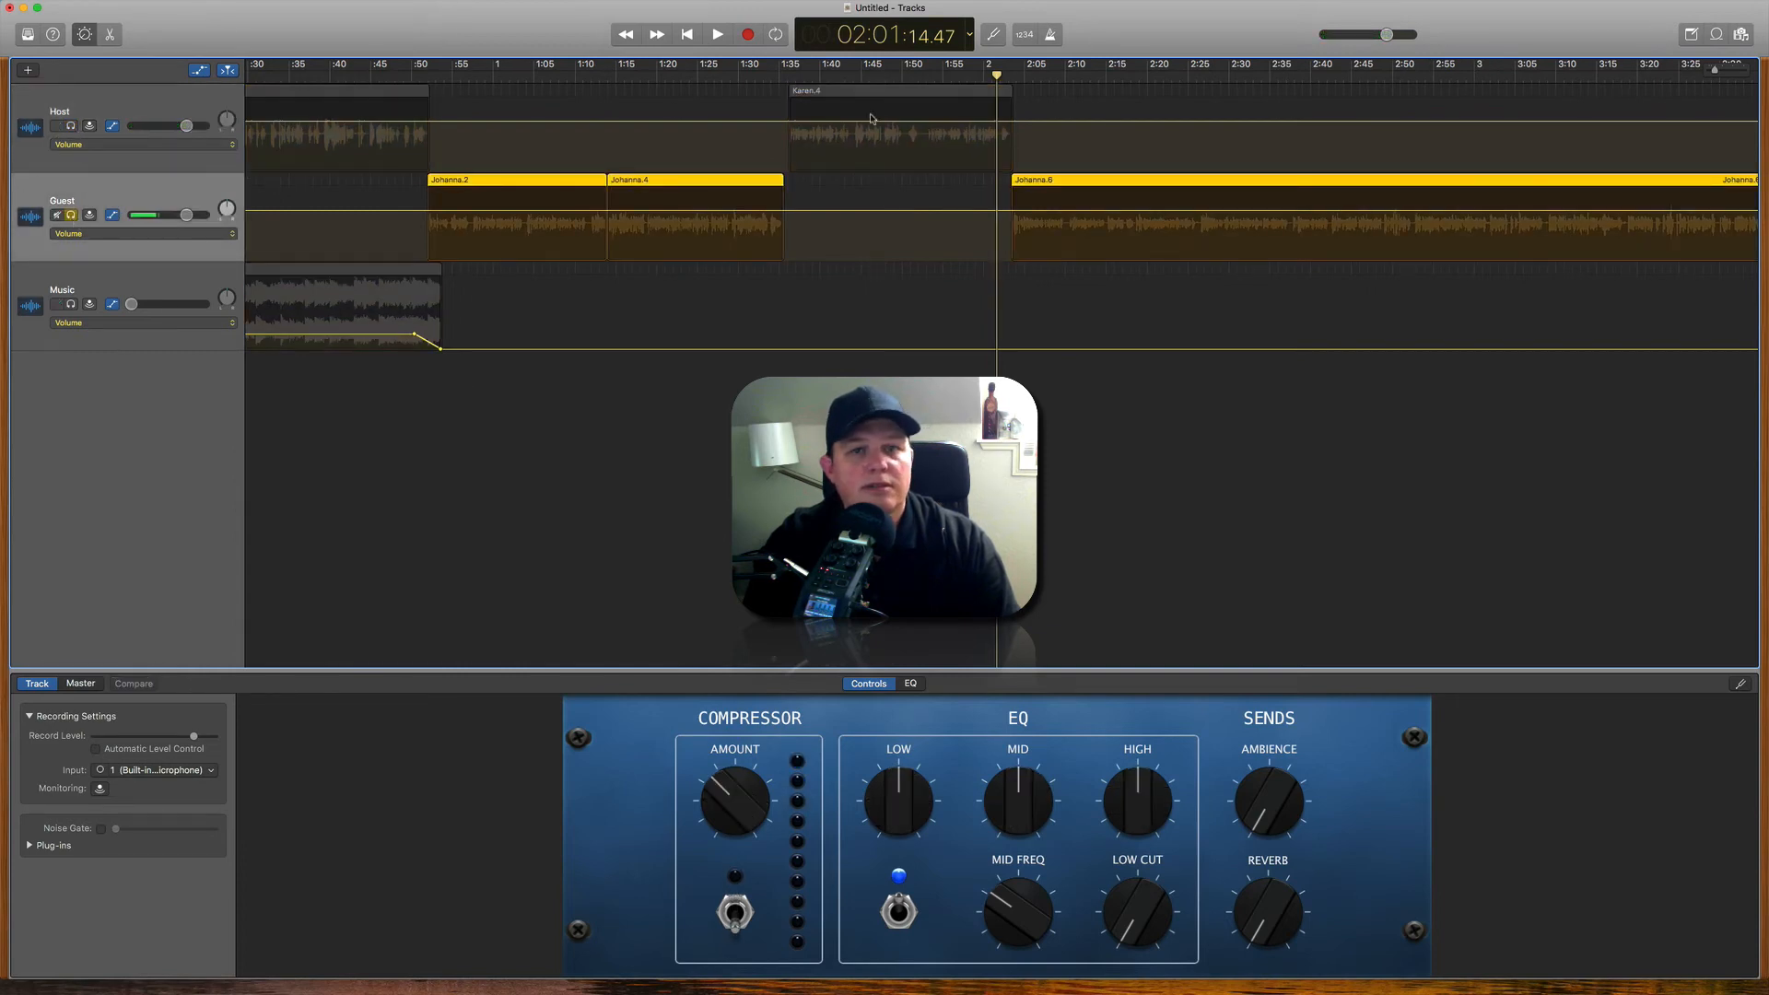
pyautogui.click(1025, 75)
pyautogui.press('space')
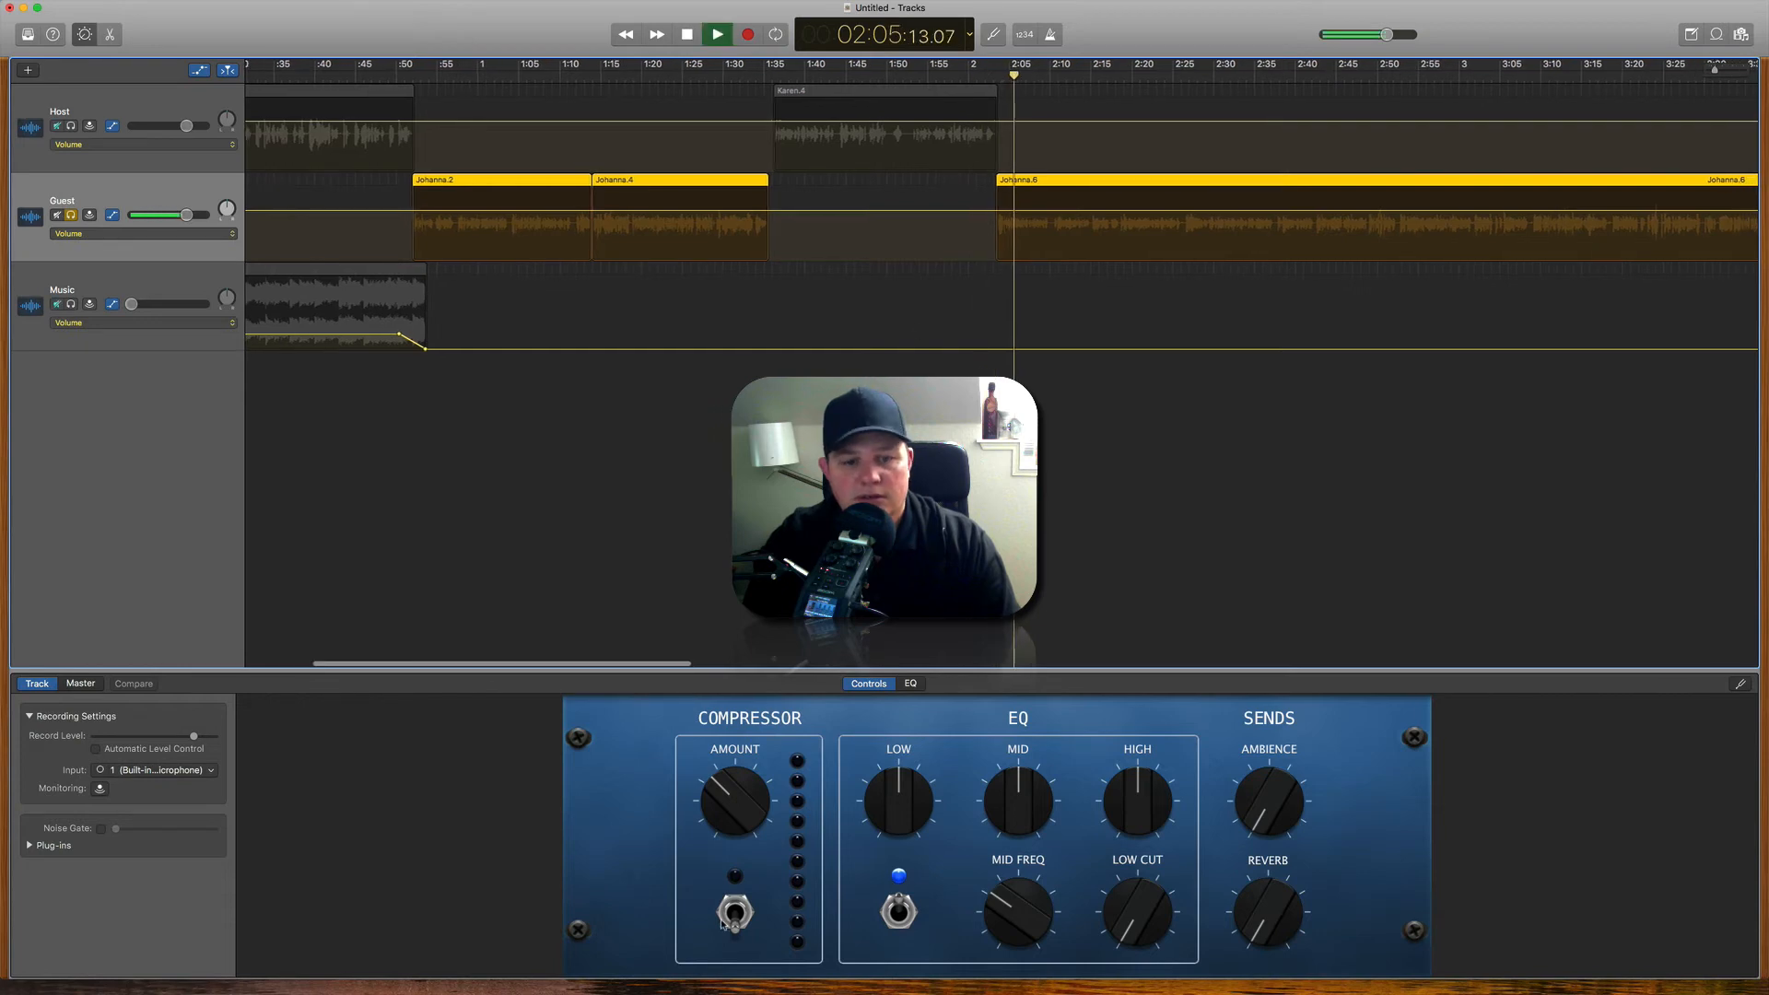
# Step: Turn on the Guest compressor with Amount about four o'clock; raise EQ Low and High to about three o'clock and Mid to about half past one
pyautogui.click(735, 913)
pyautogui.moveTo(732, 805); pyautogui.dragTo(729, 708)
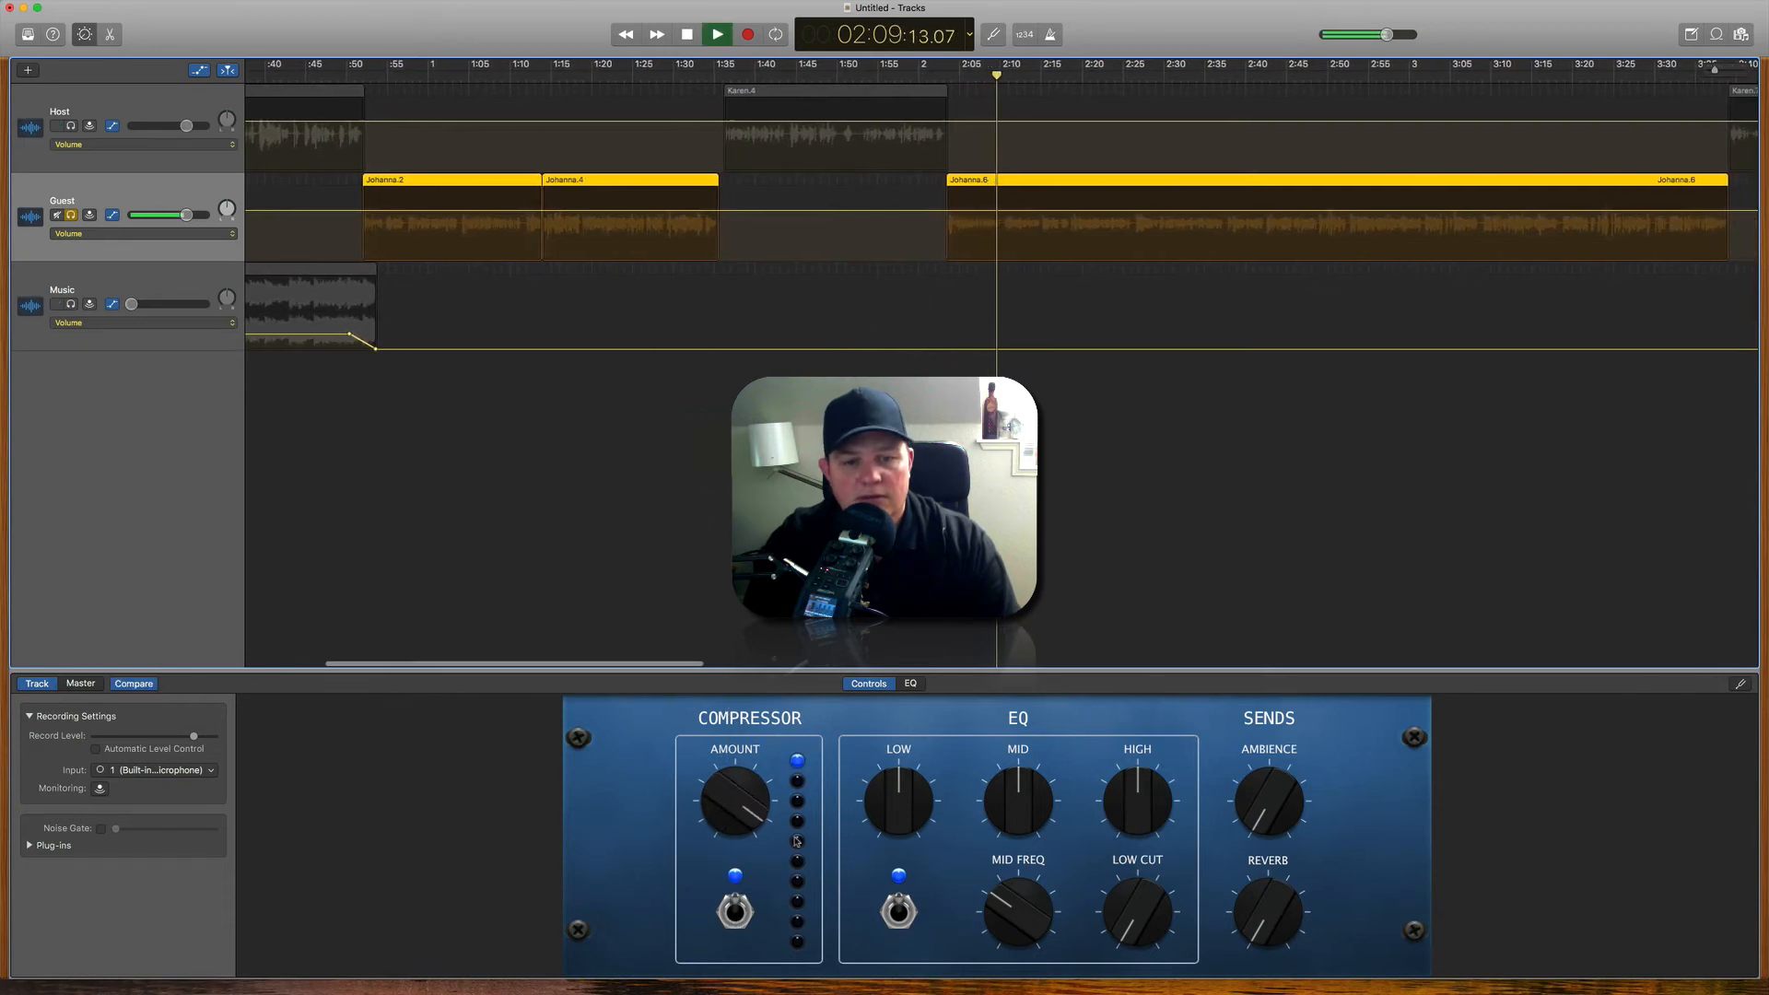
pyautogui.moveTo(1142, 797); pyautogui.dragTo(1141, 730)
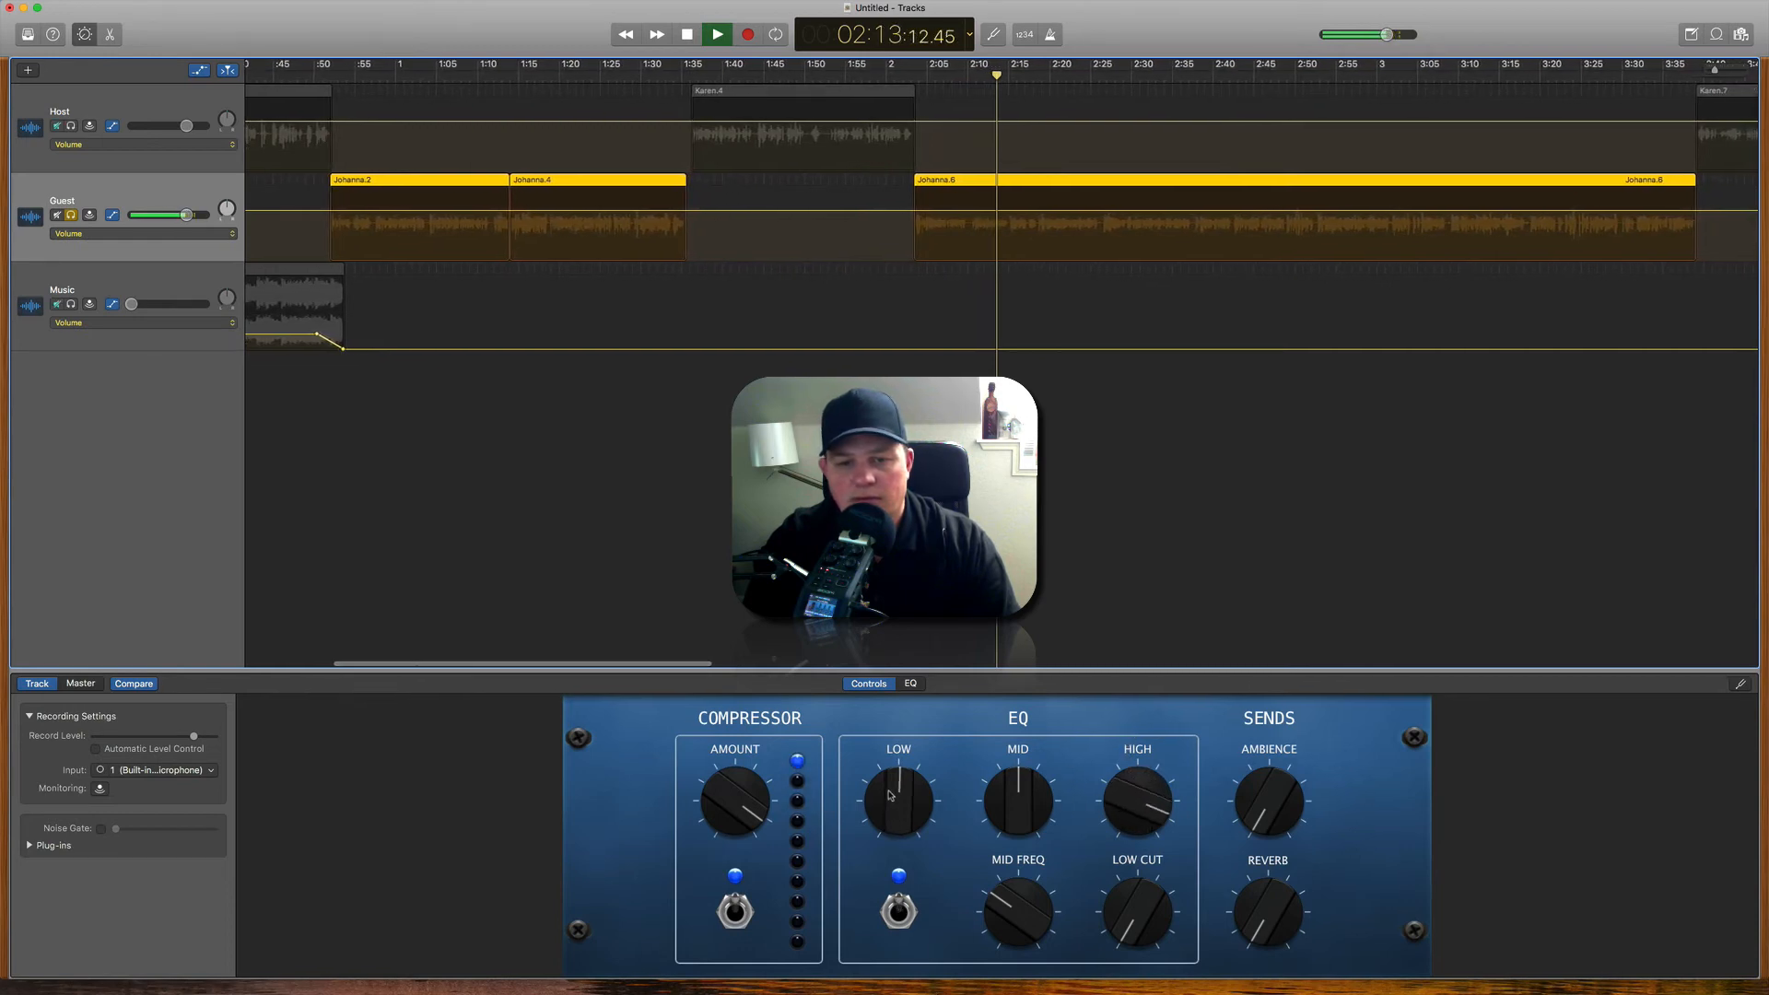
pyautogui.moveTo(891, 817); pyautogui.dragTo(889, 770)
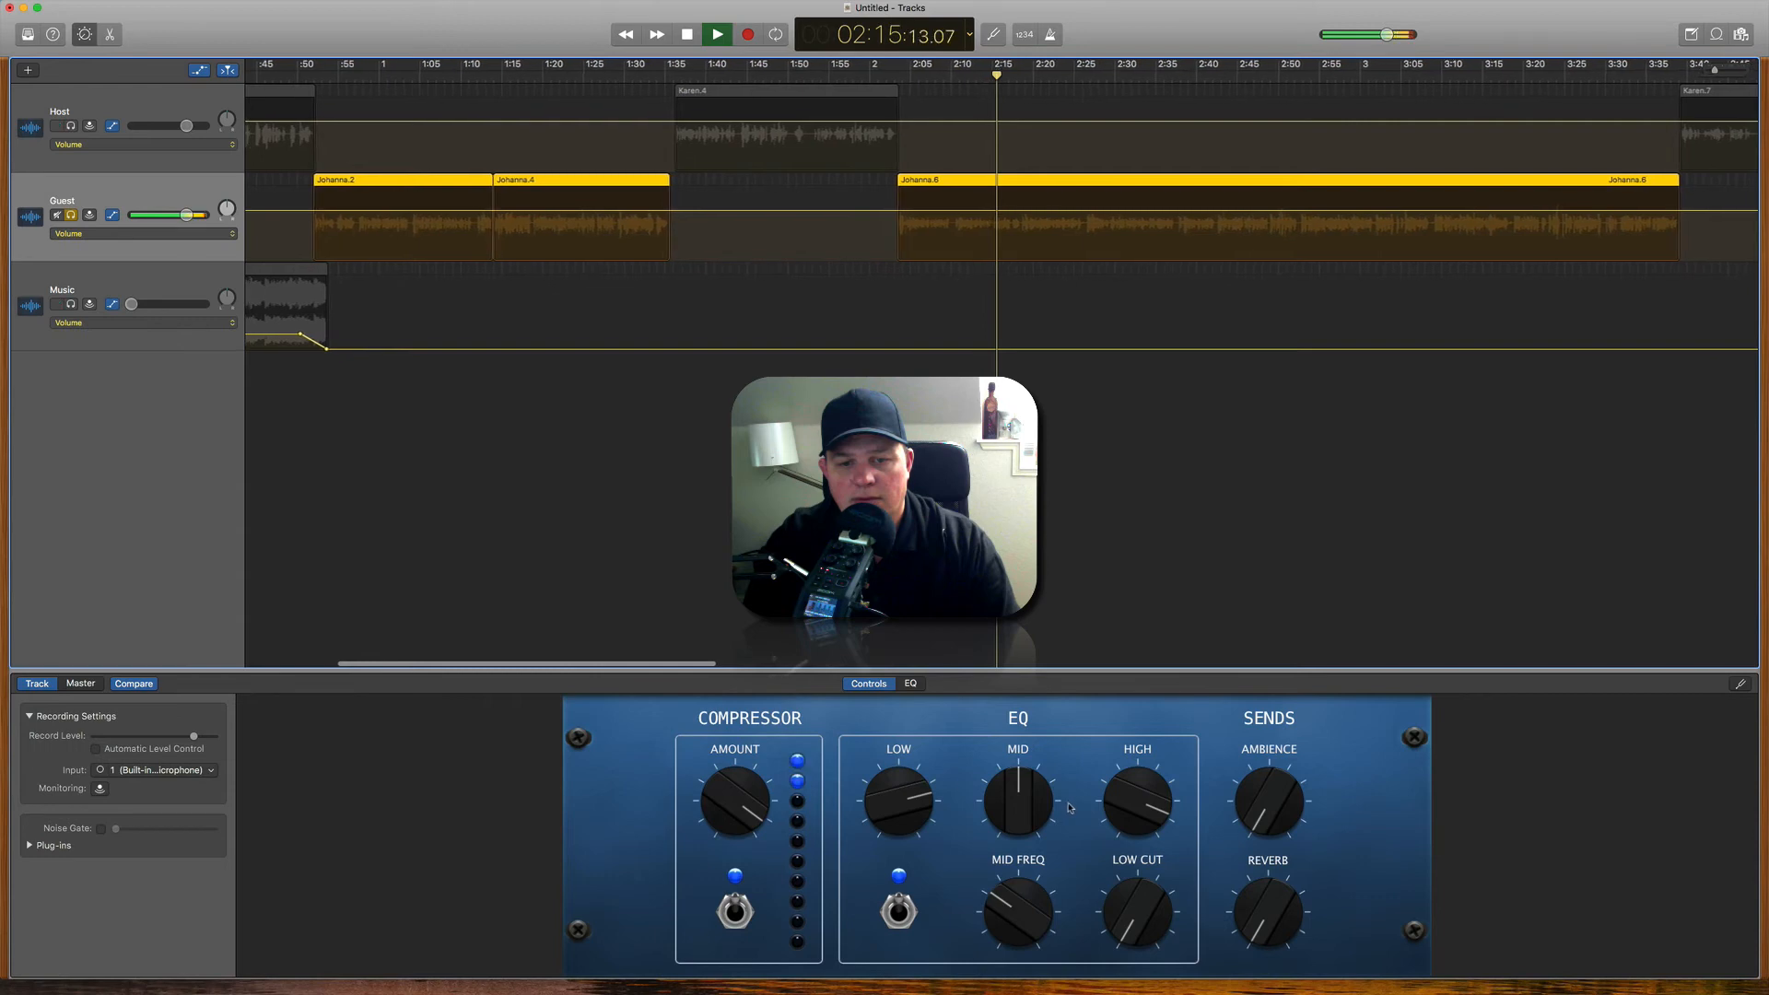
pyautogui.moveTo(1037, 802); pyautogui.dragTo(1031, 782)
pyautogui.moveTo(1140, 802); pyautogui.dragTo(1140, 790)
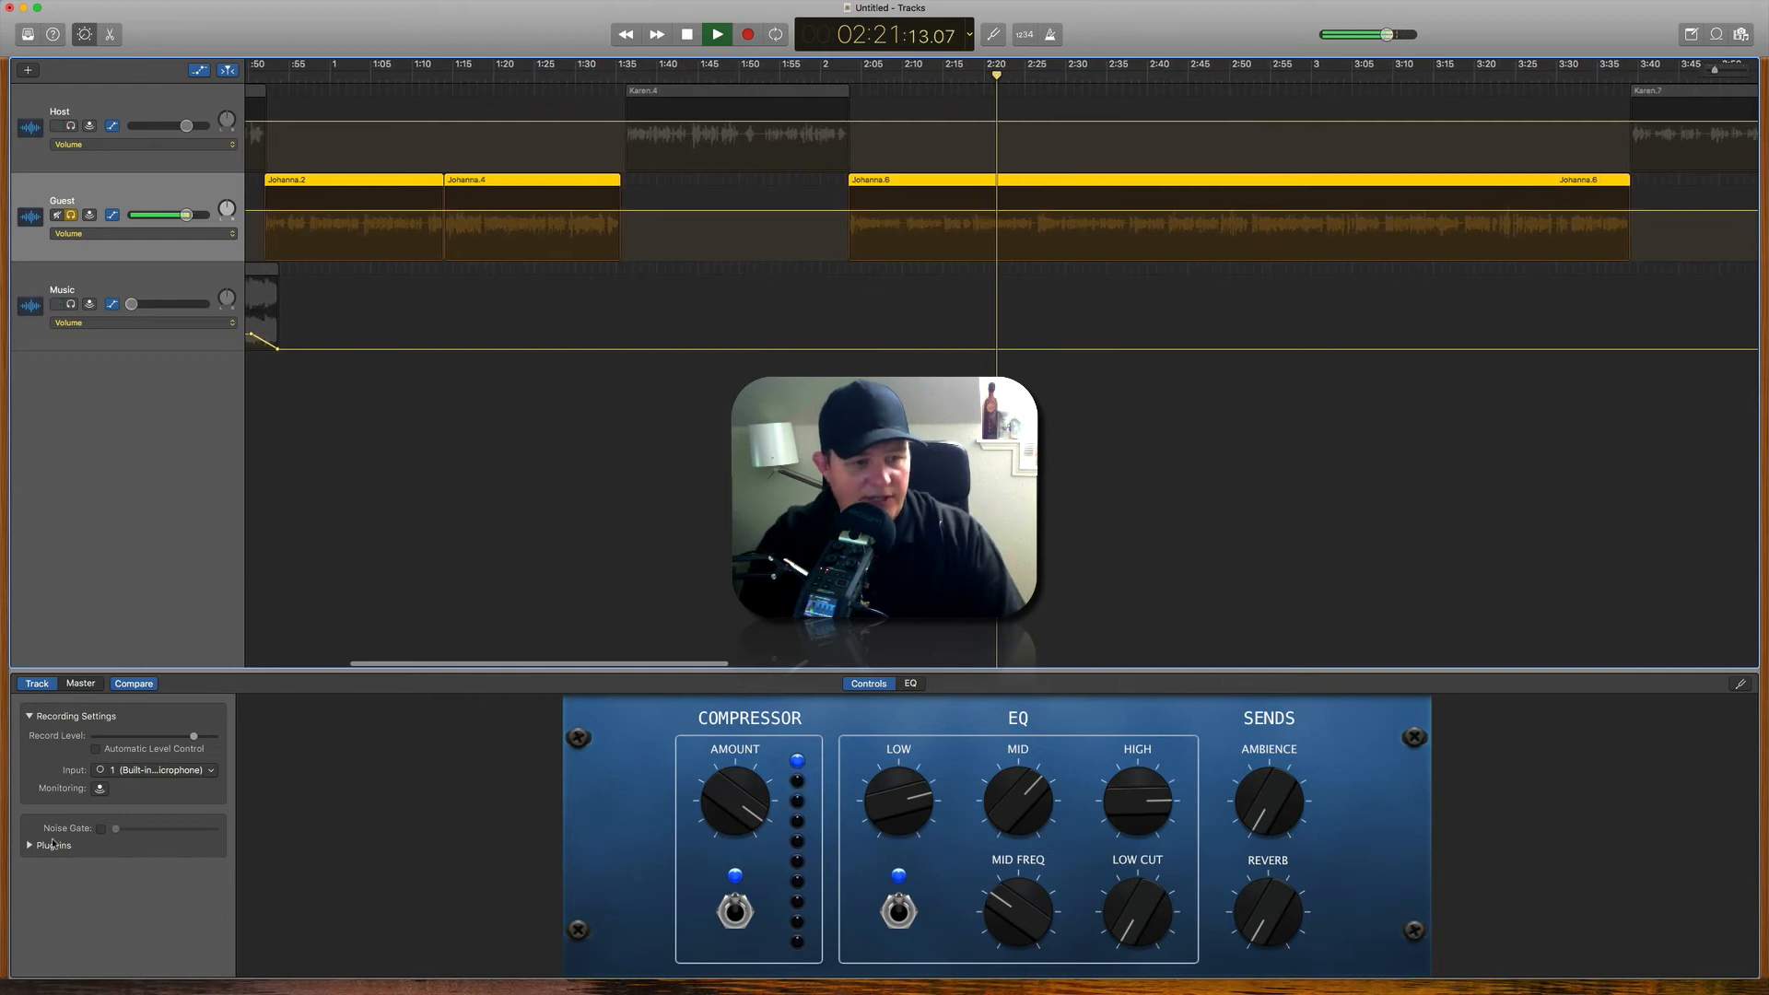
# Step: Check the Guest track's graphical EQ curve, return to its knob controls, and stop playback
pyautogui.click(910, 684)
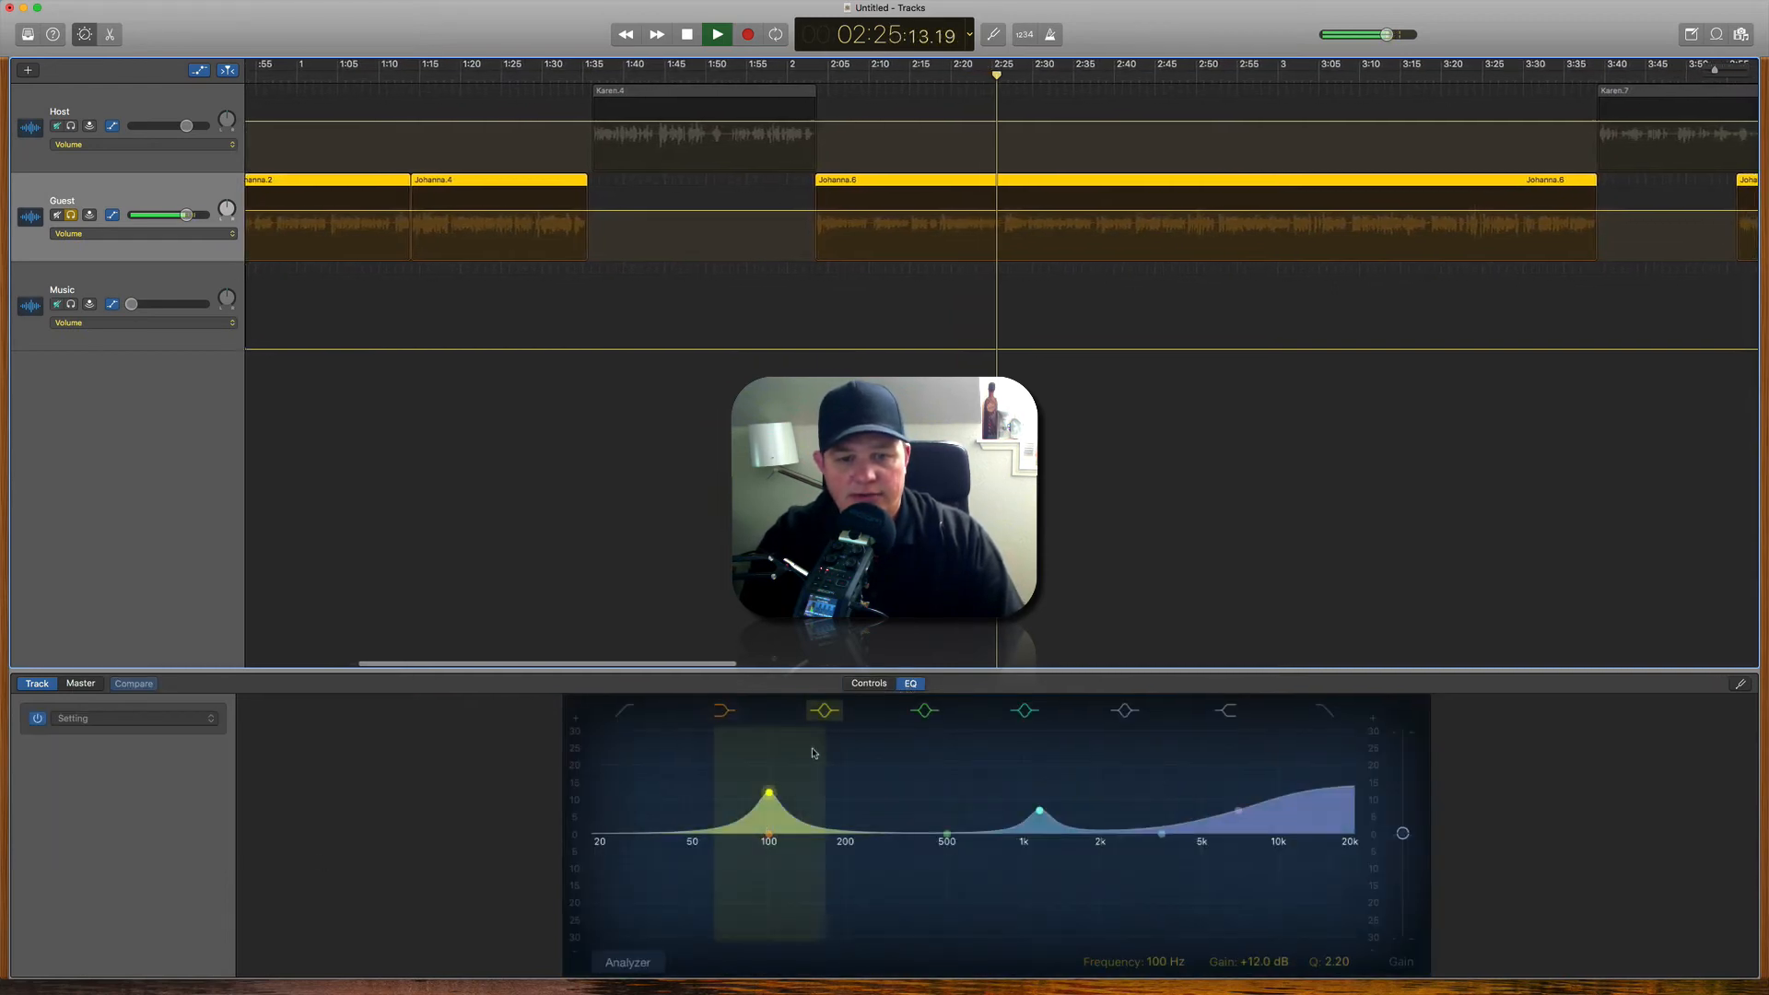
pyautogui.click(859, 683)
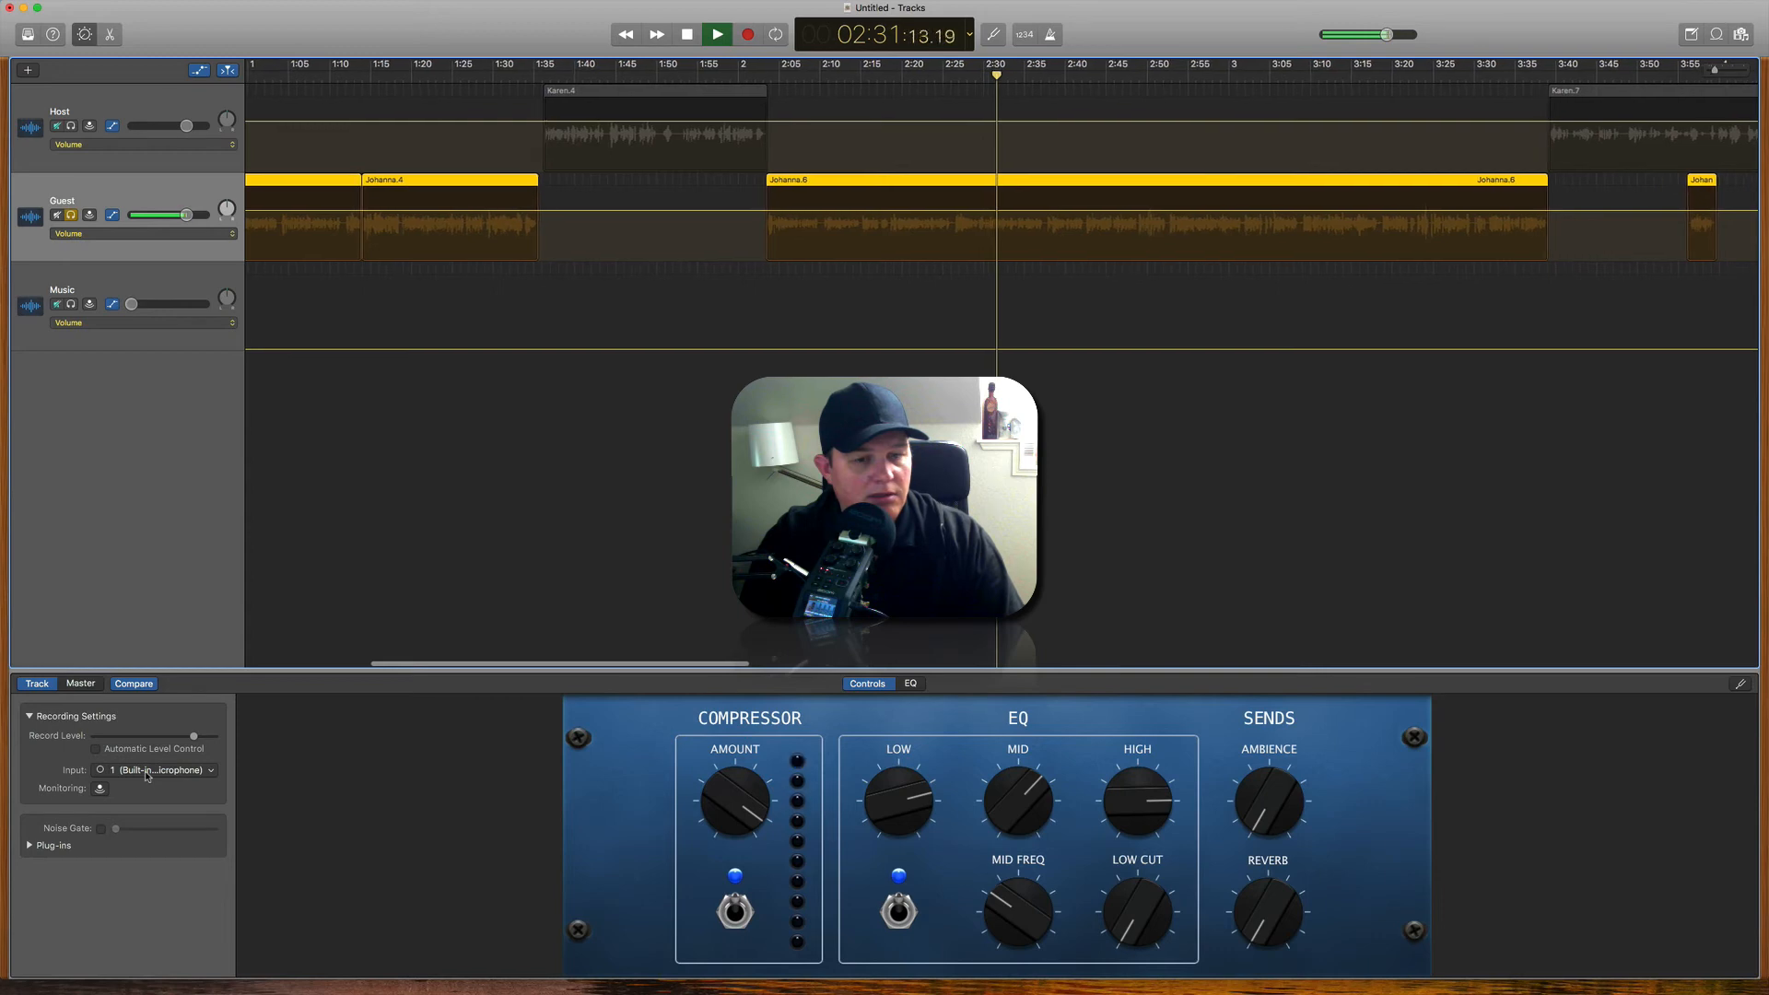
pyautogui.press('space')
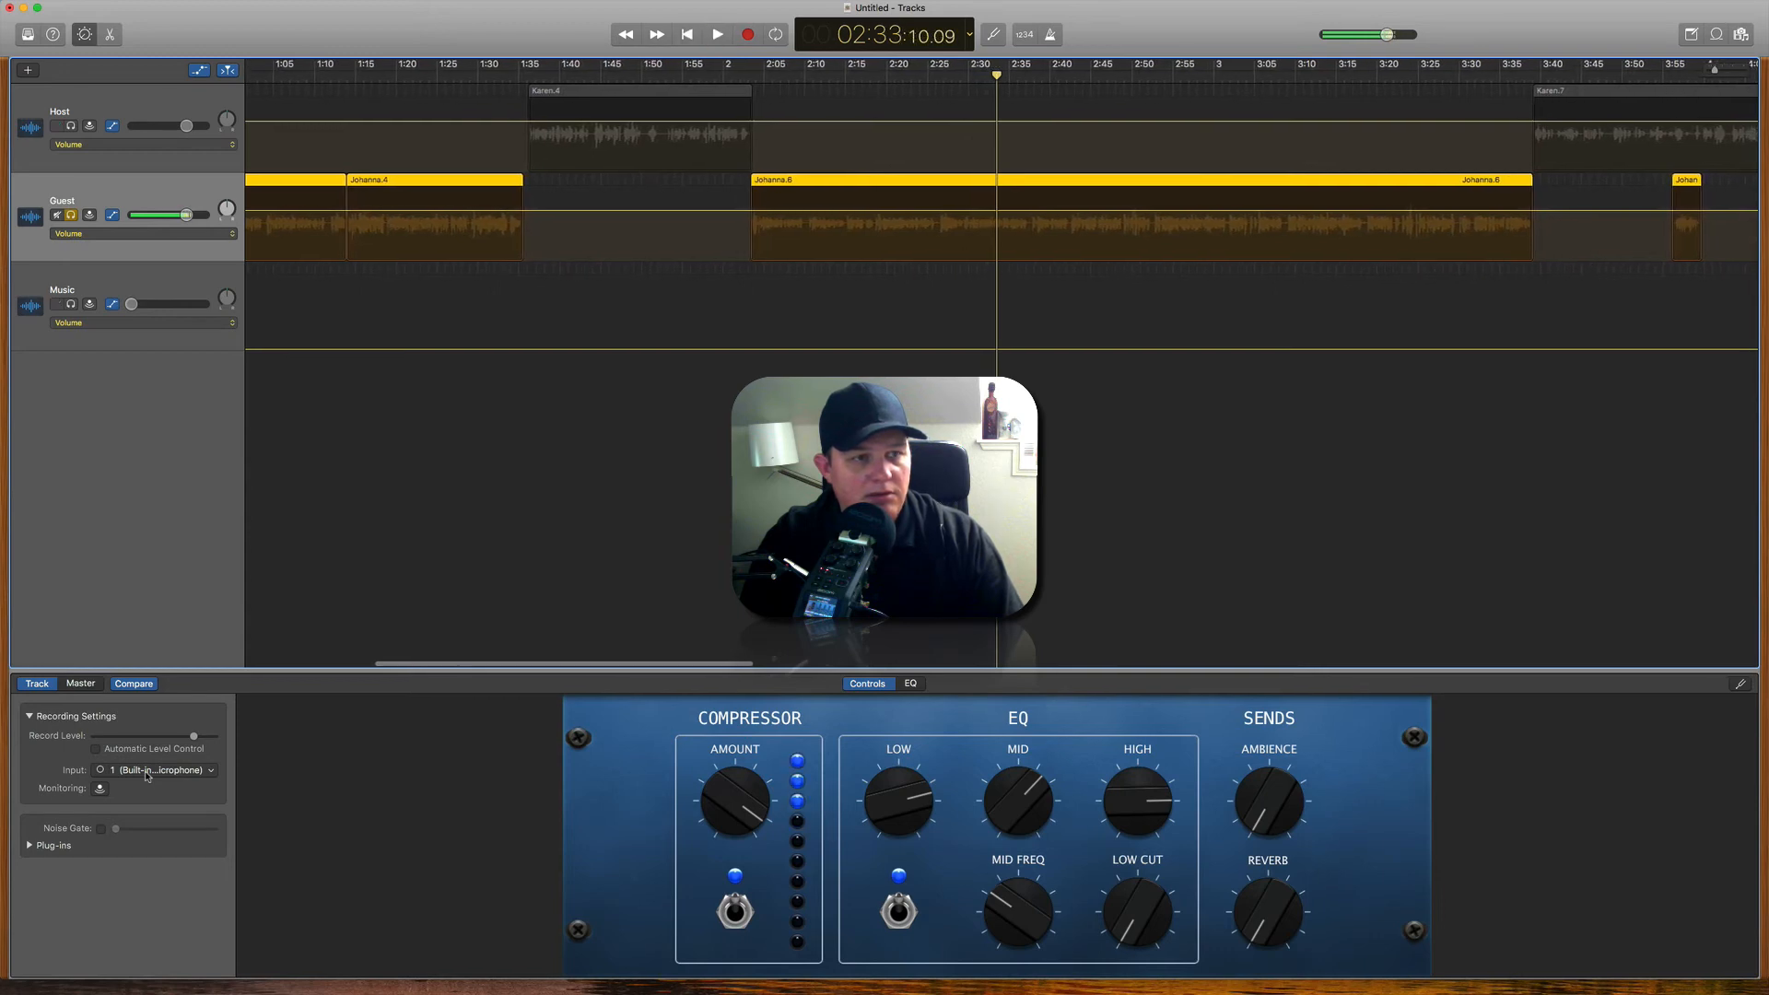
# Step: Return the playhead to the project start, hide the track automation, and leave all tracks unsoloed
pyautogui.scroll(-10, 811, 553)
pyautogui.moveTo(1686, 70); pyautogui.dragTo(1677, 70)
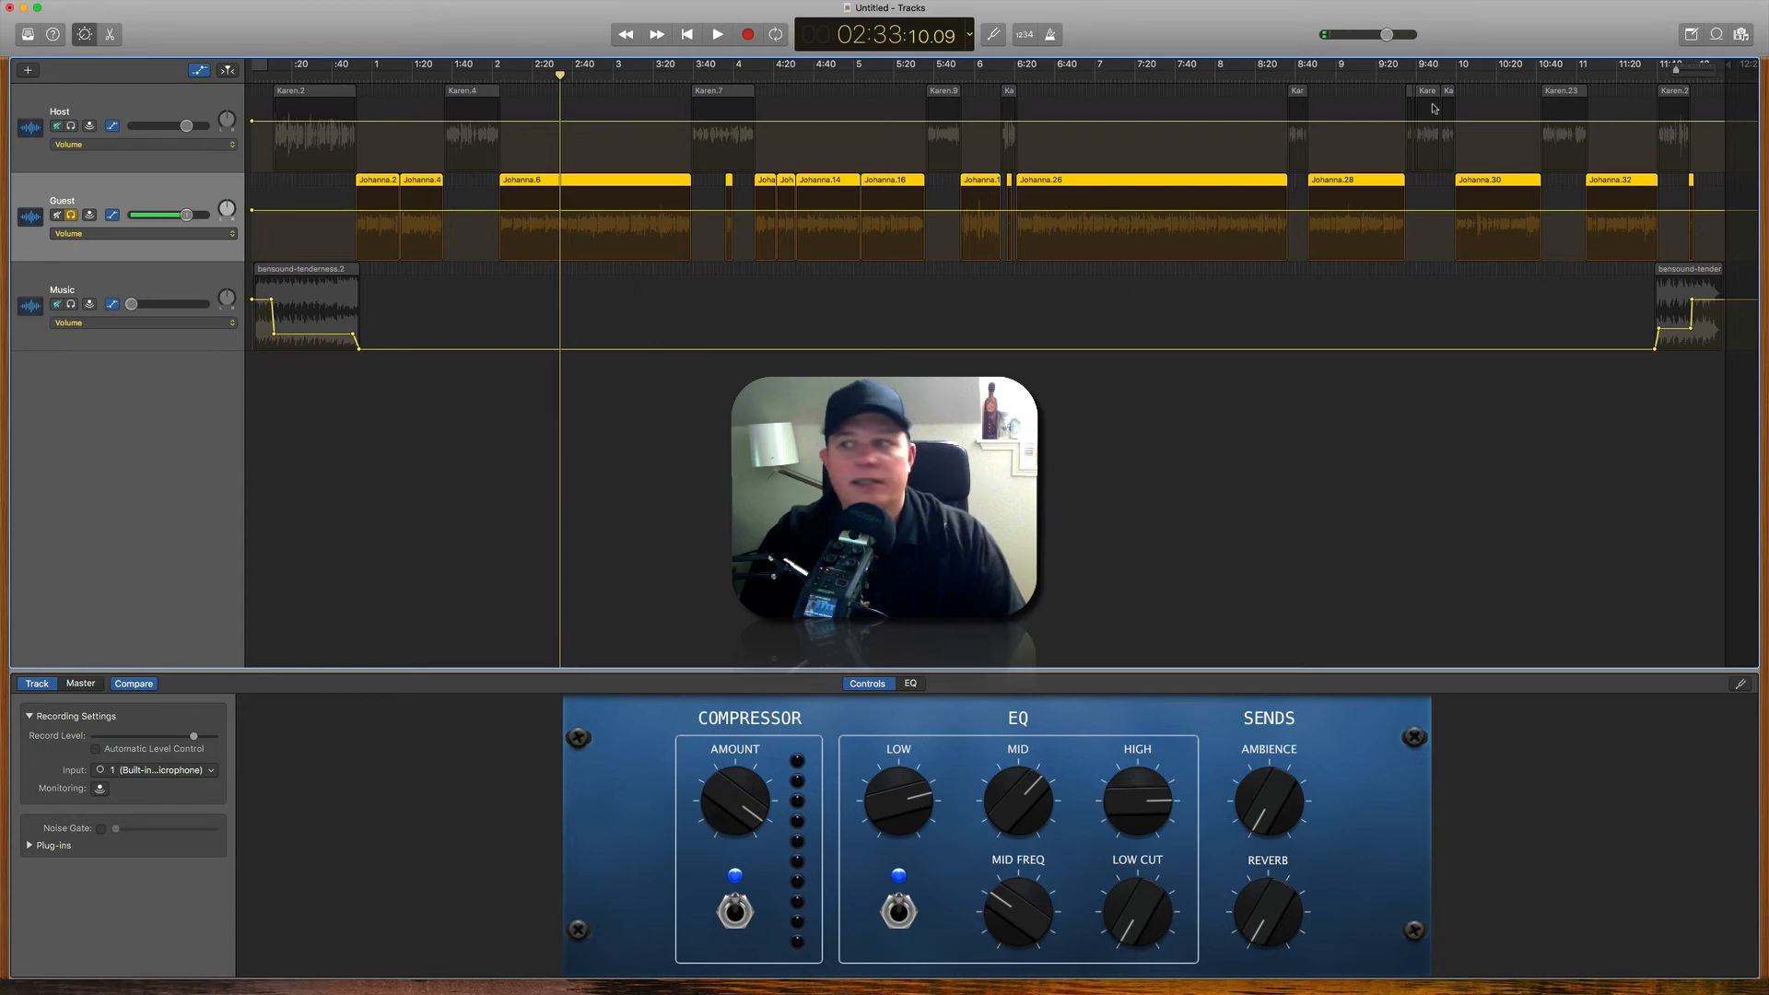
pyautogui.press('cmd+a')
pyautogui.press('Return')
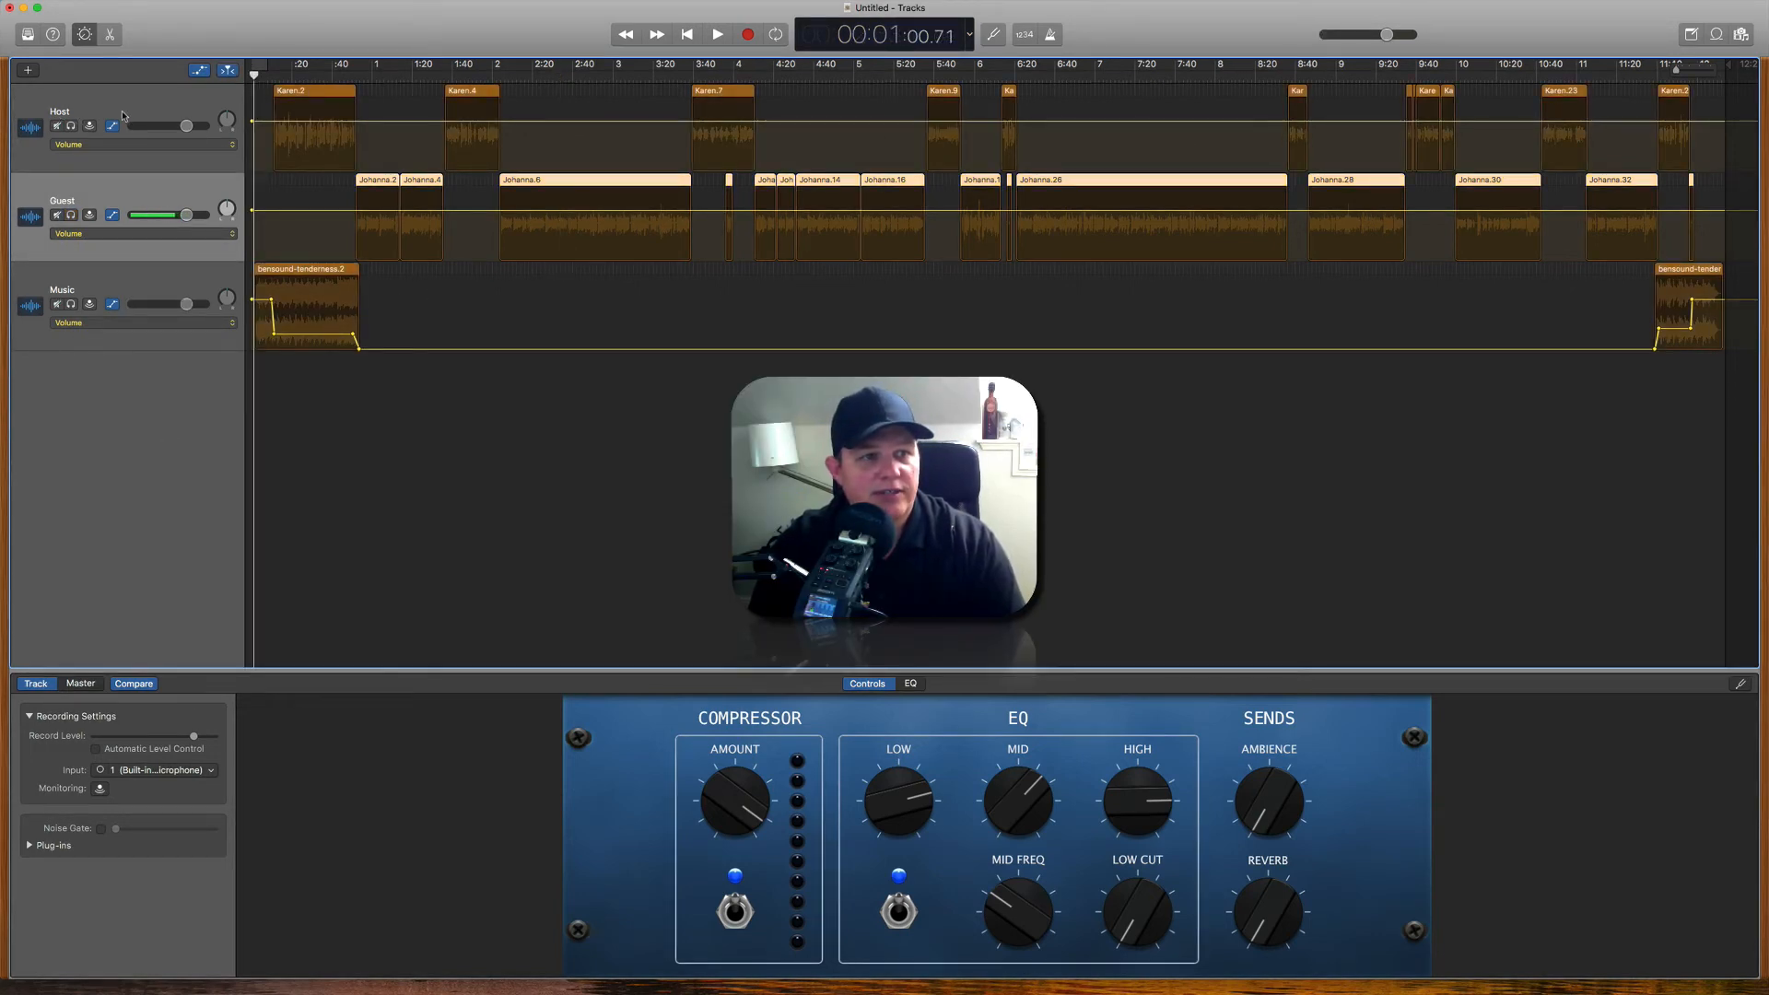
pyautogui.click(201, 71)
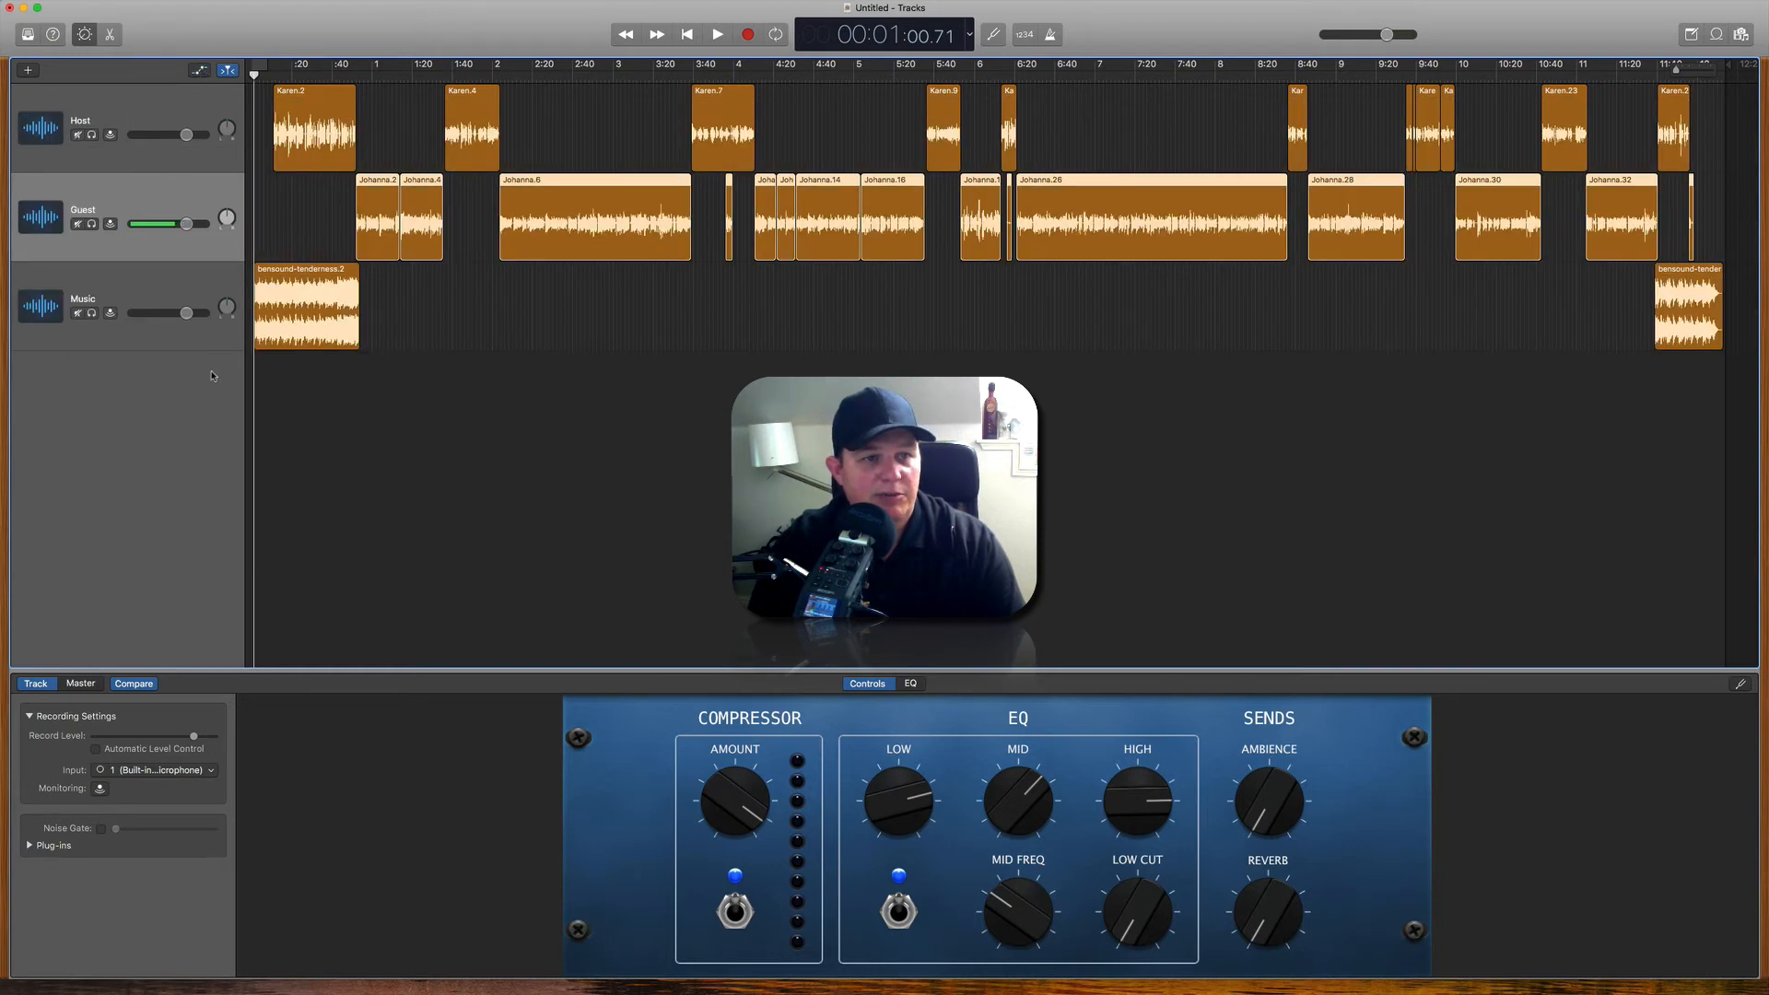
pyautogui.click(91, 224)
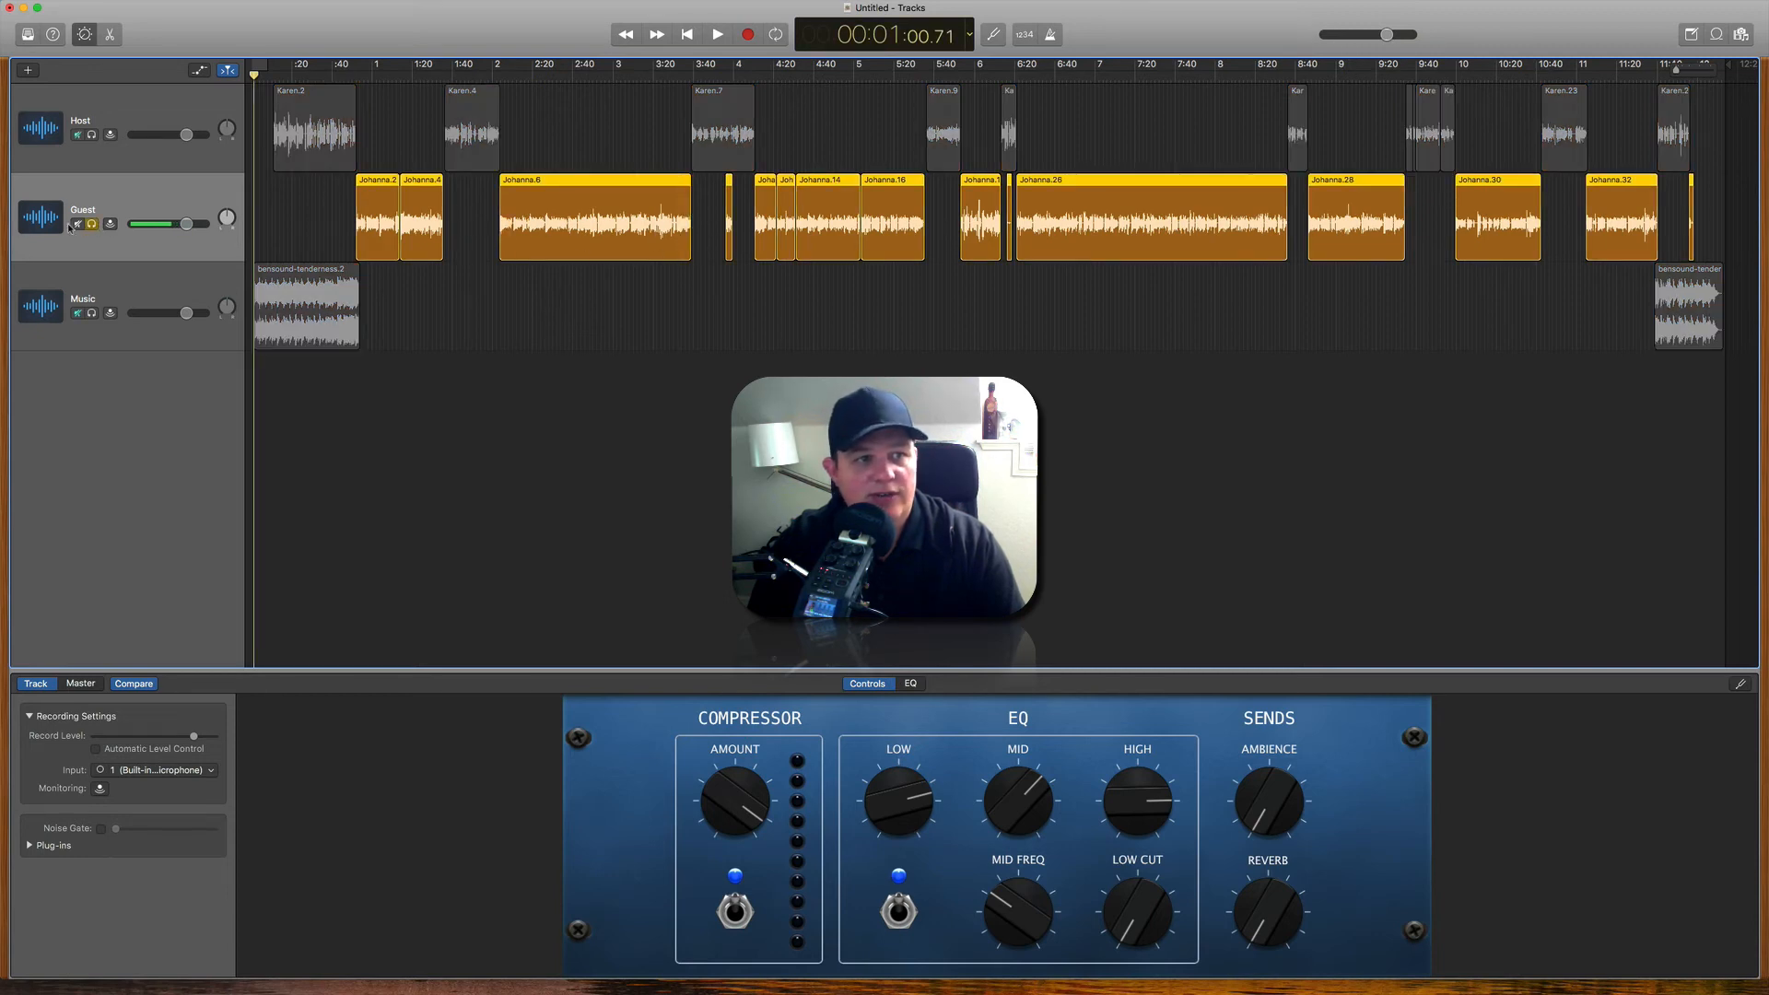
pyautogui.click(91, 224)
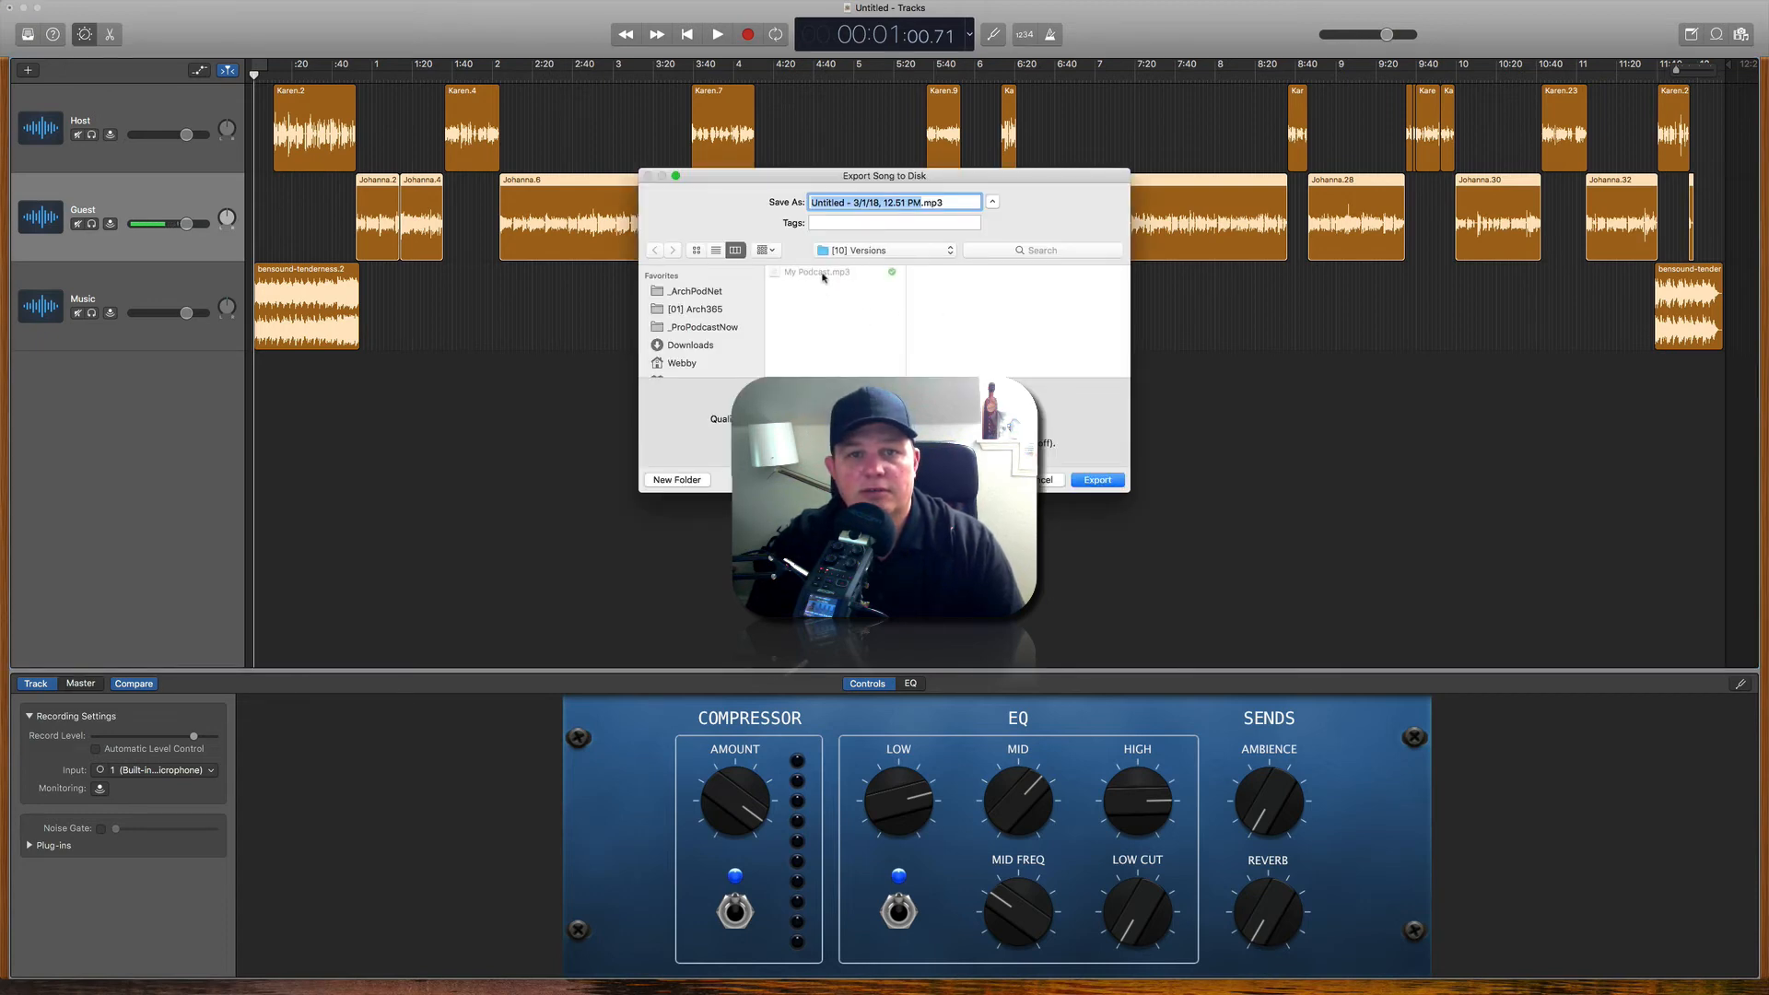
# Step: Export the song as My Podcast.mp3 in the [10] Versions folder, replacing the existing file
pyautogui.click(821, 273)
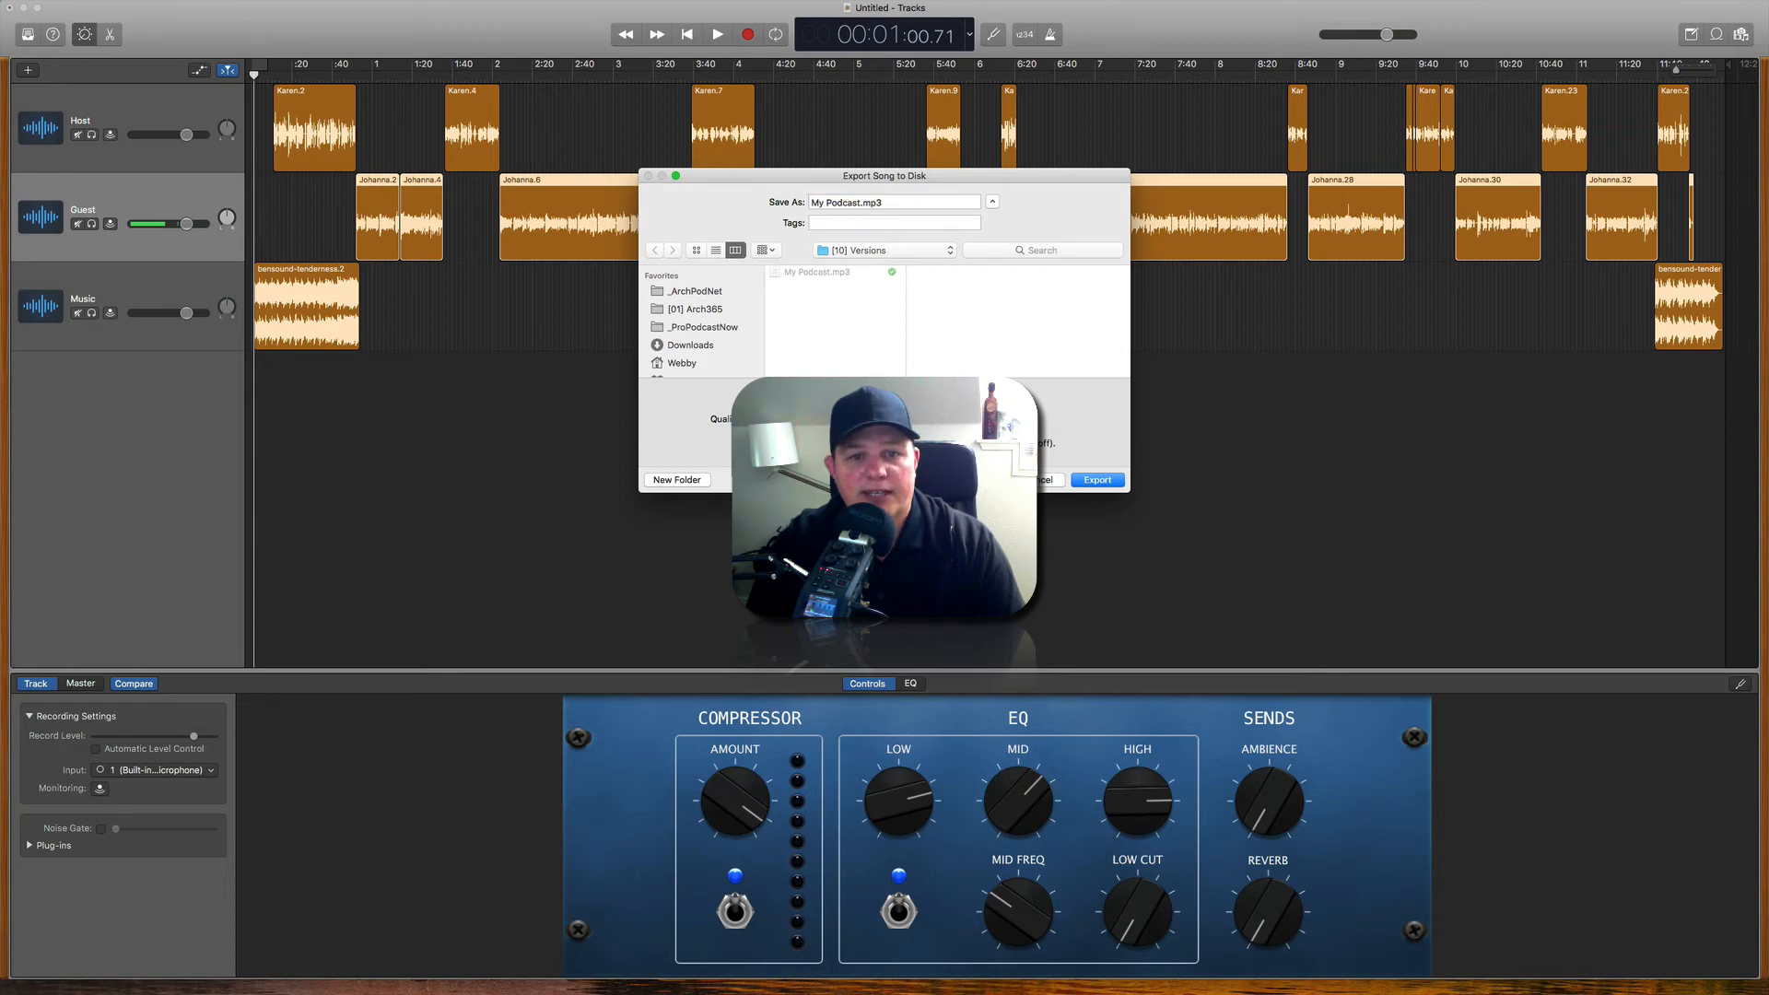
pyautogui.click(1087, 480)
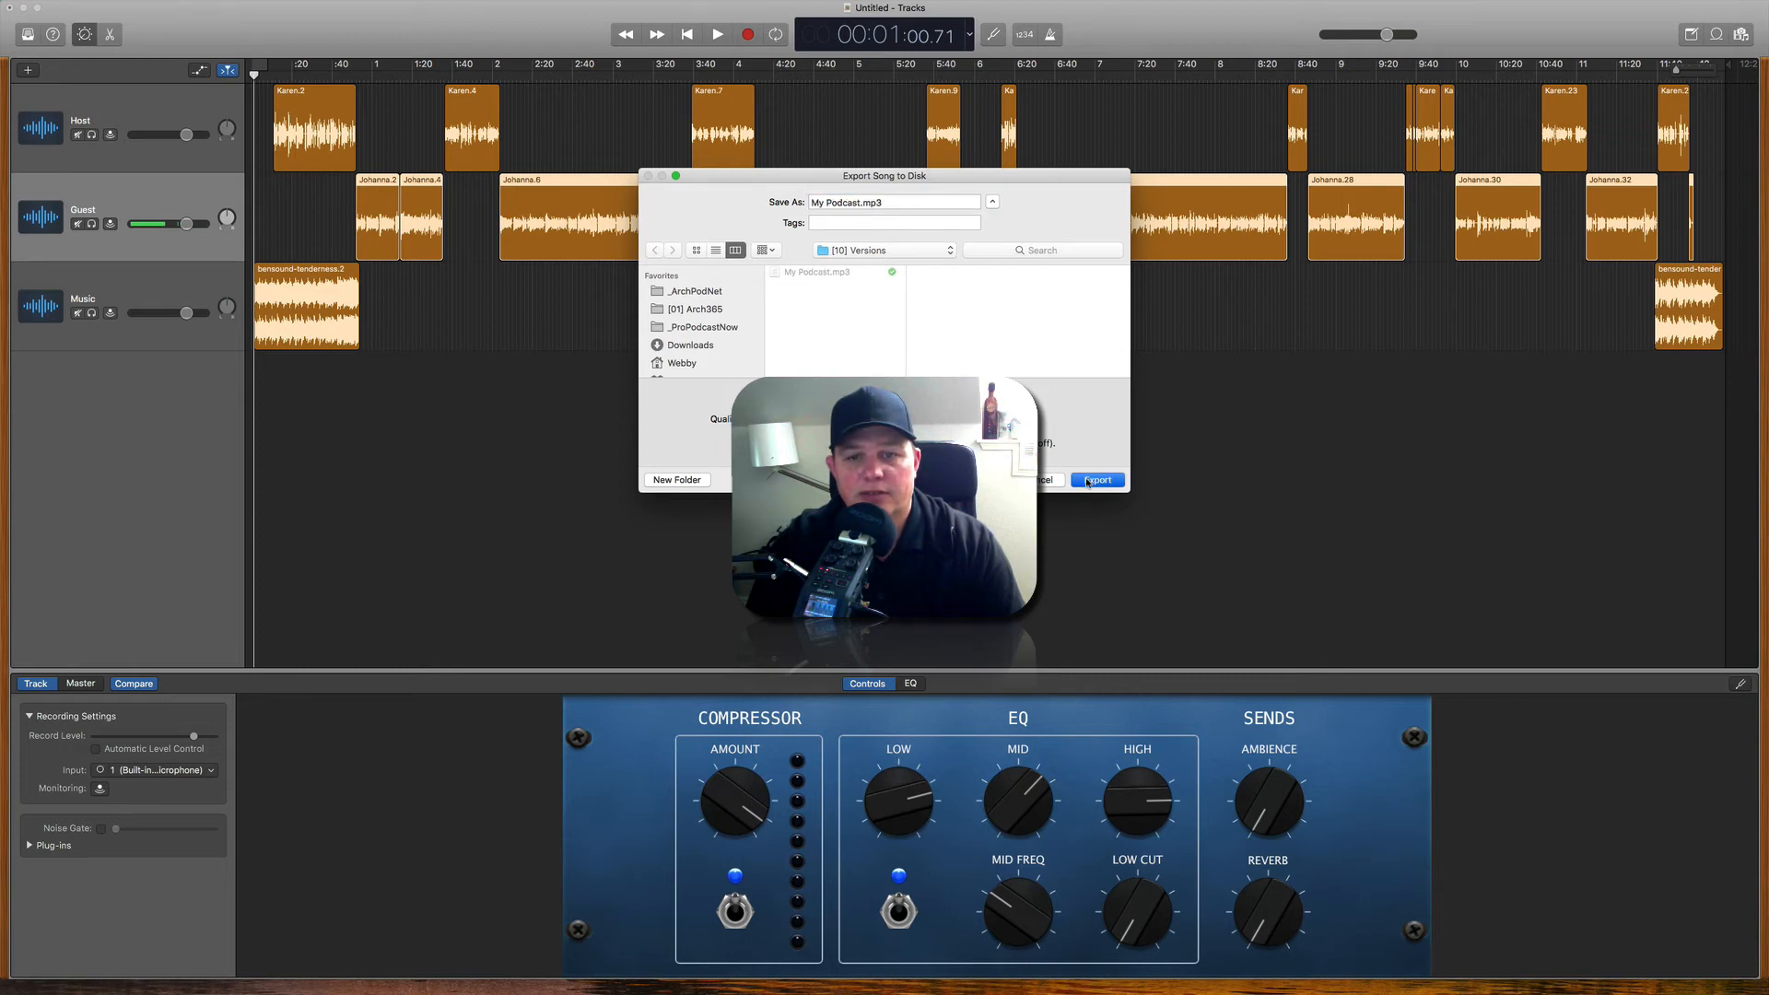
pyautogui.click(977, 267)
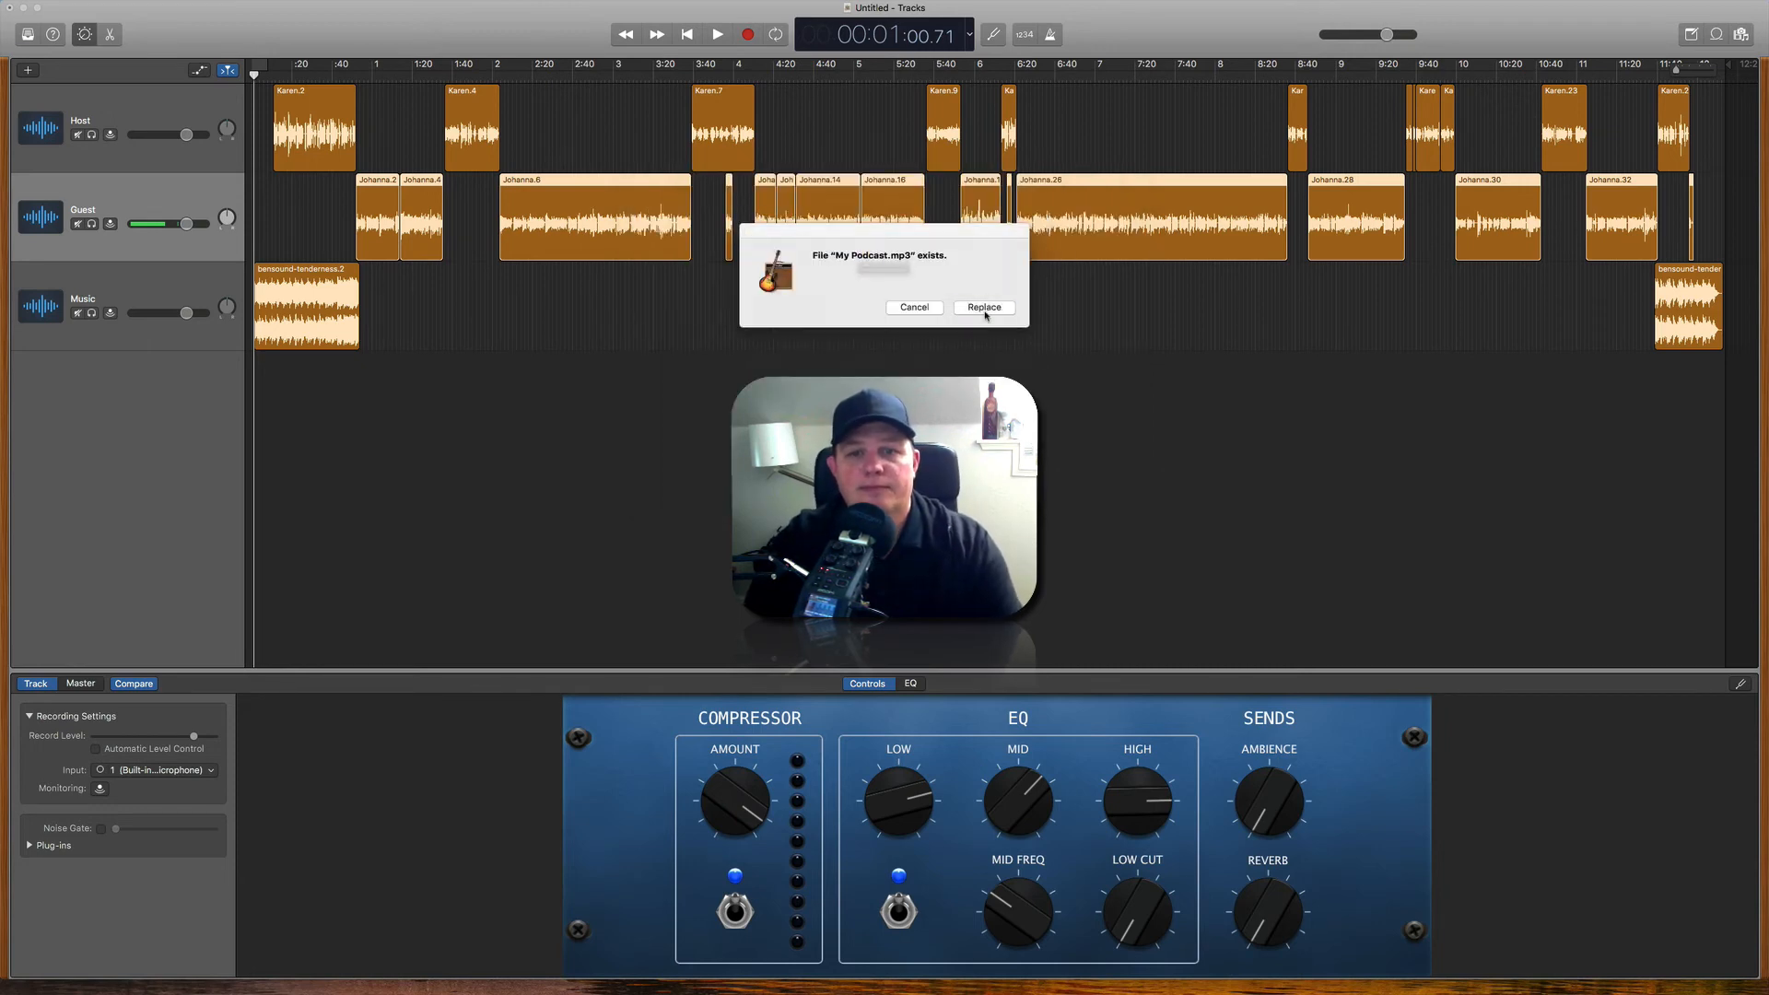
pyautogui.click(985, 307)
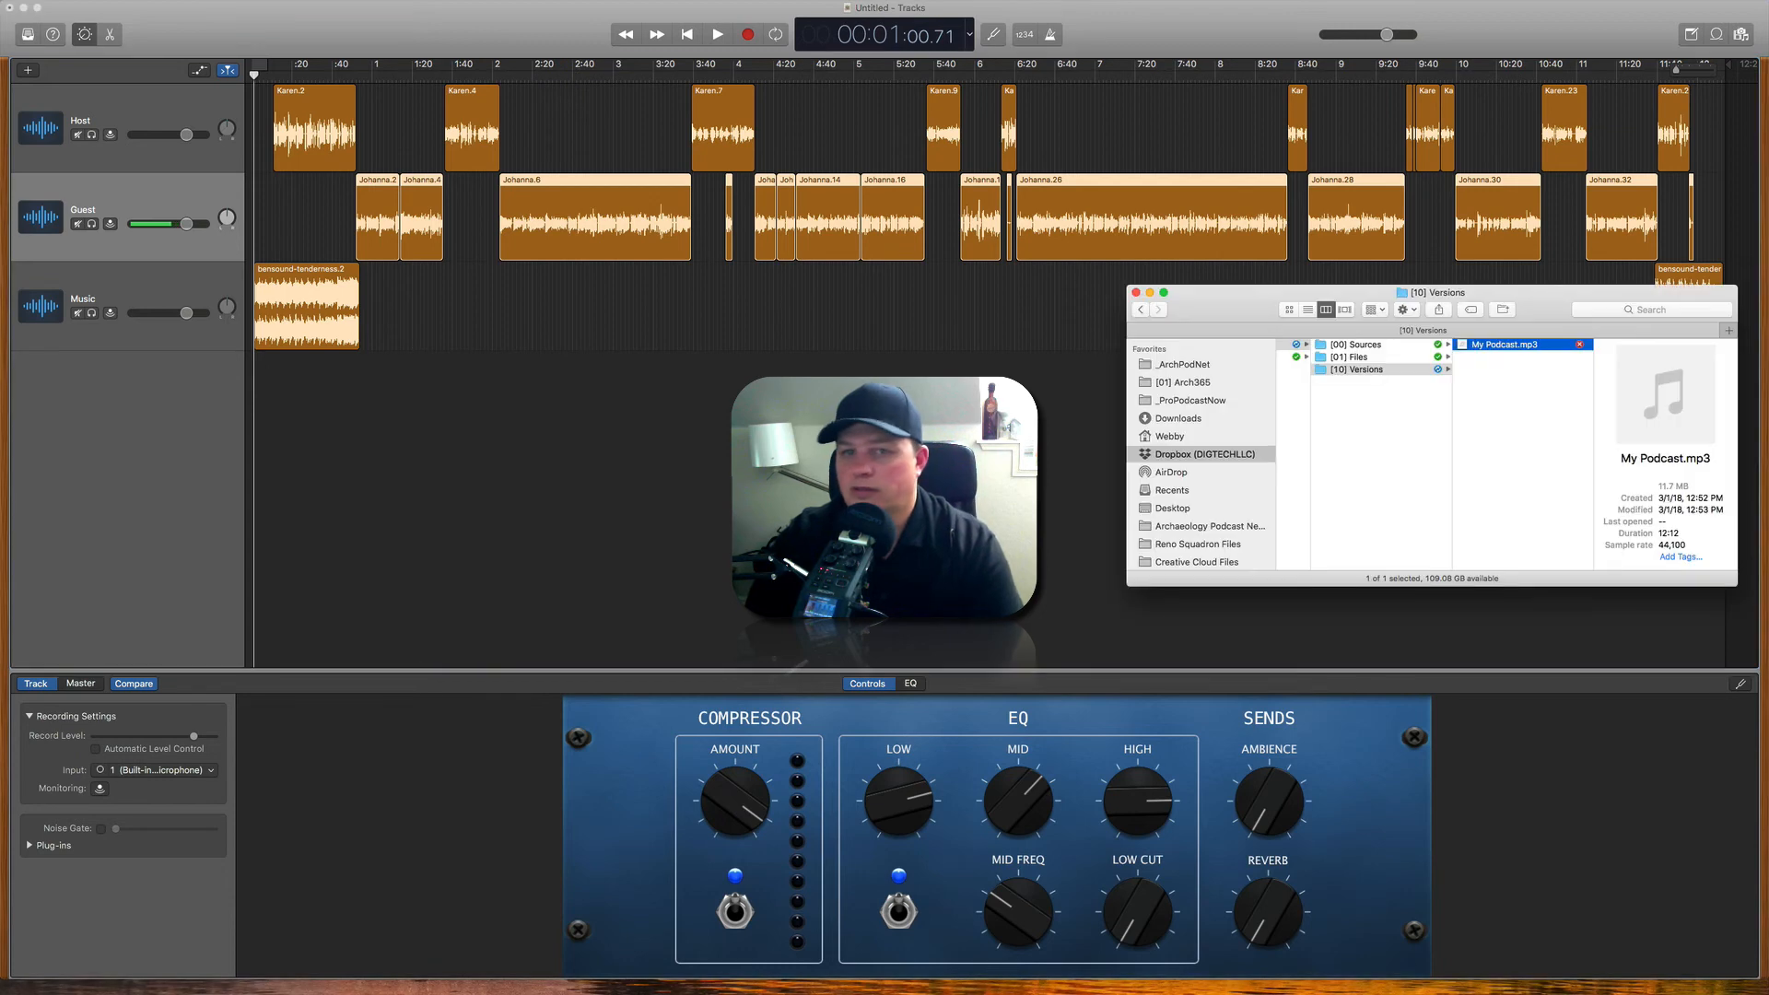
# Step: Preview the exported My Podcast.mp3 in Finder, including the part near its end, and close the folder window to return to the project
pyautogui.click(1500, 354)
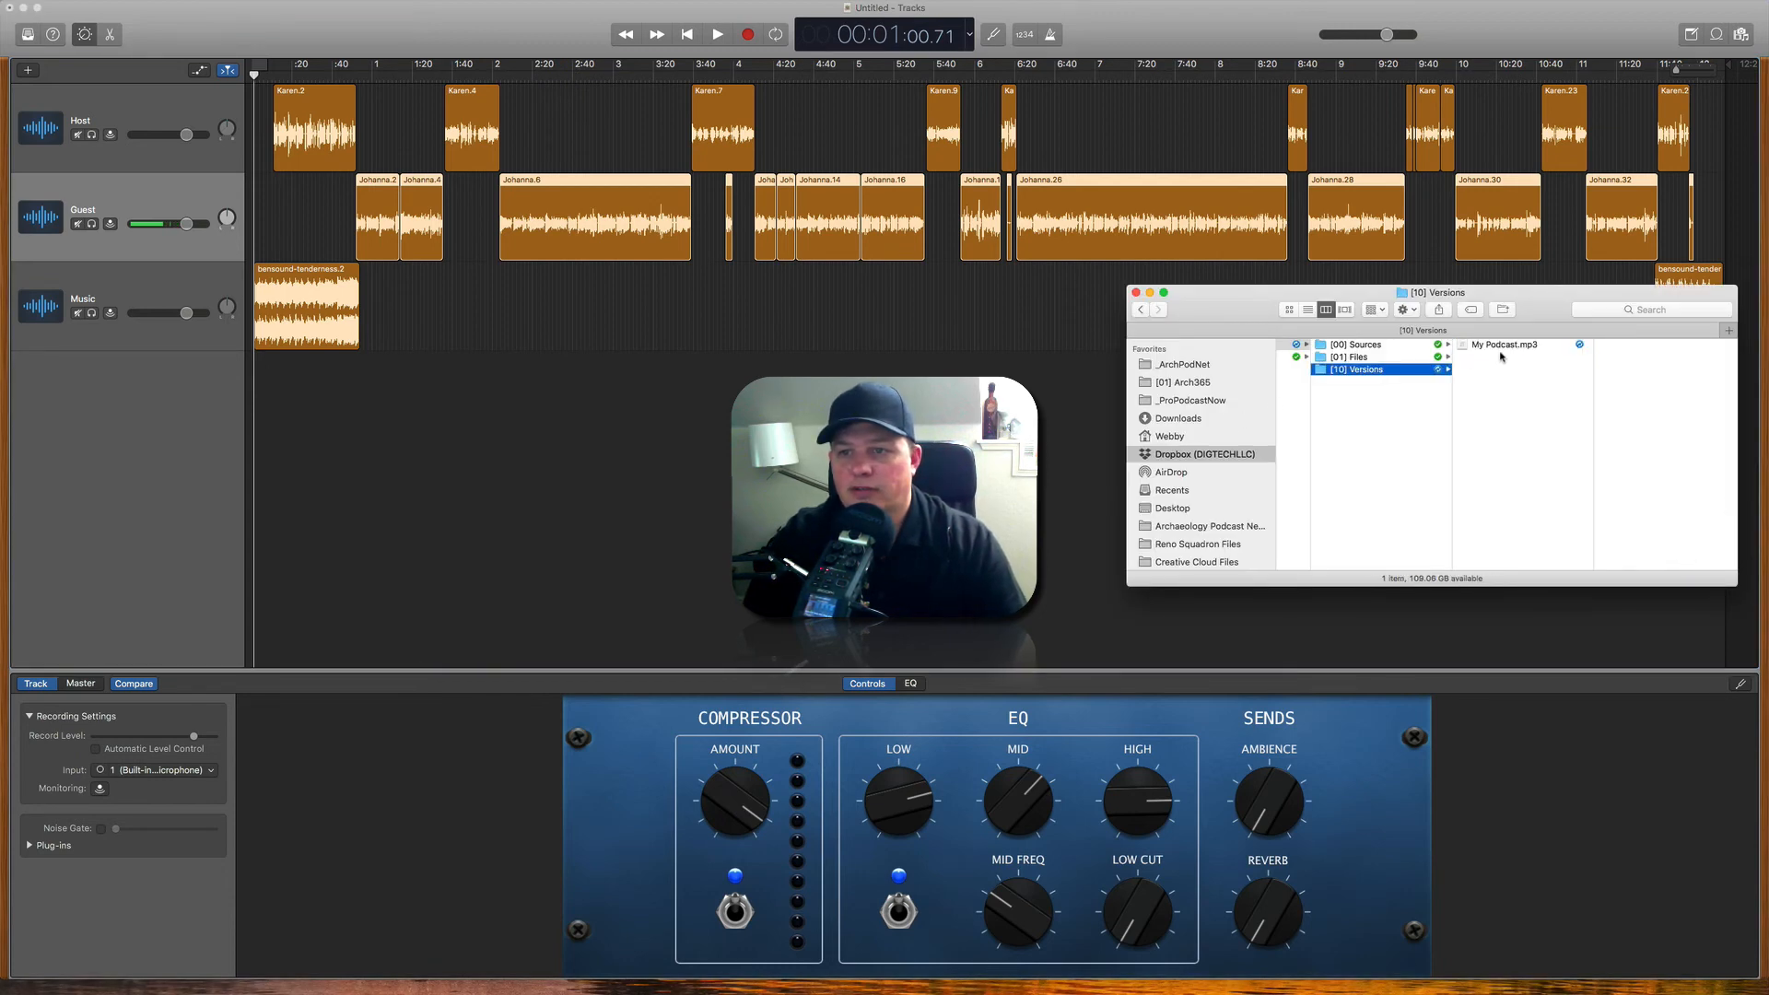
pyautogui.click(1502, 346)
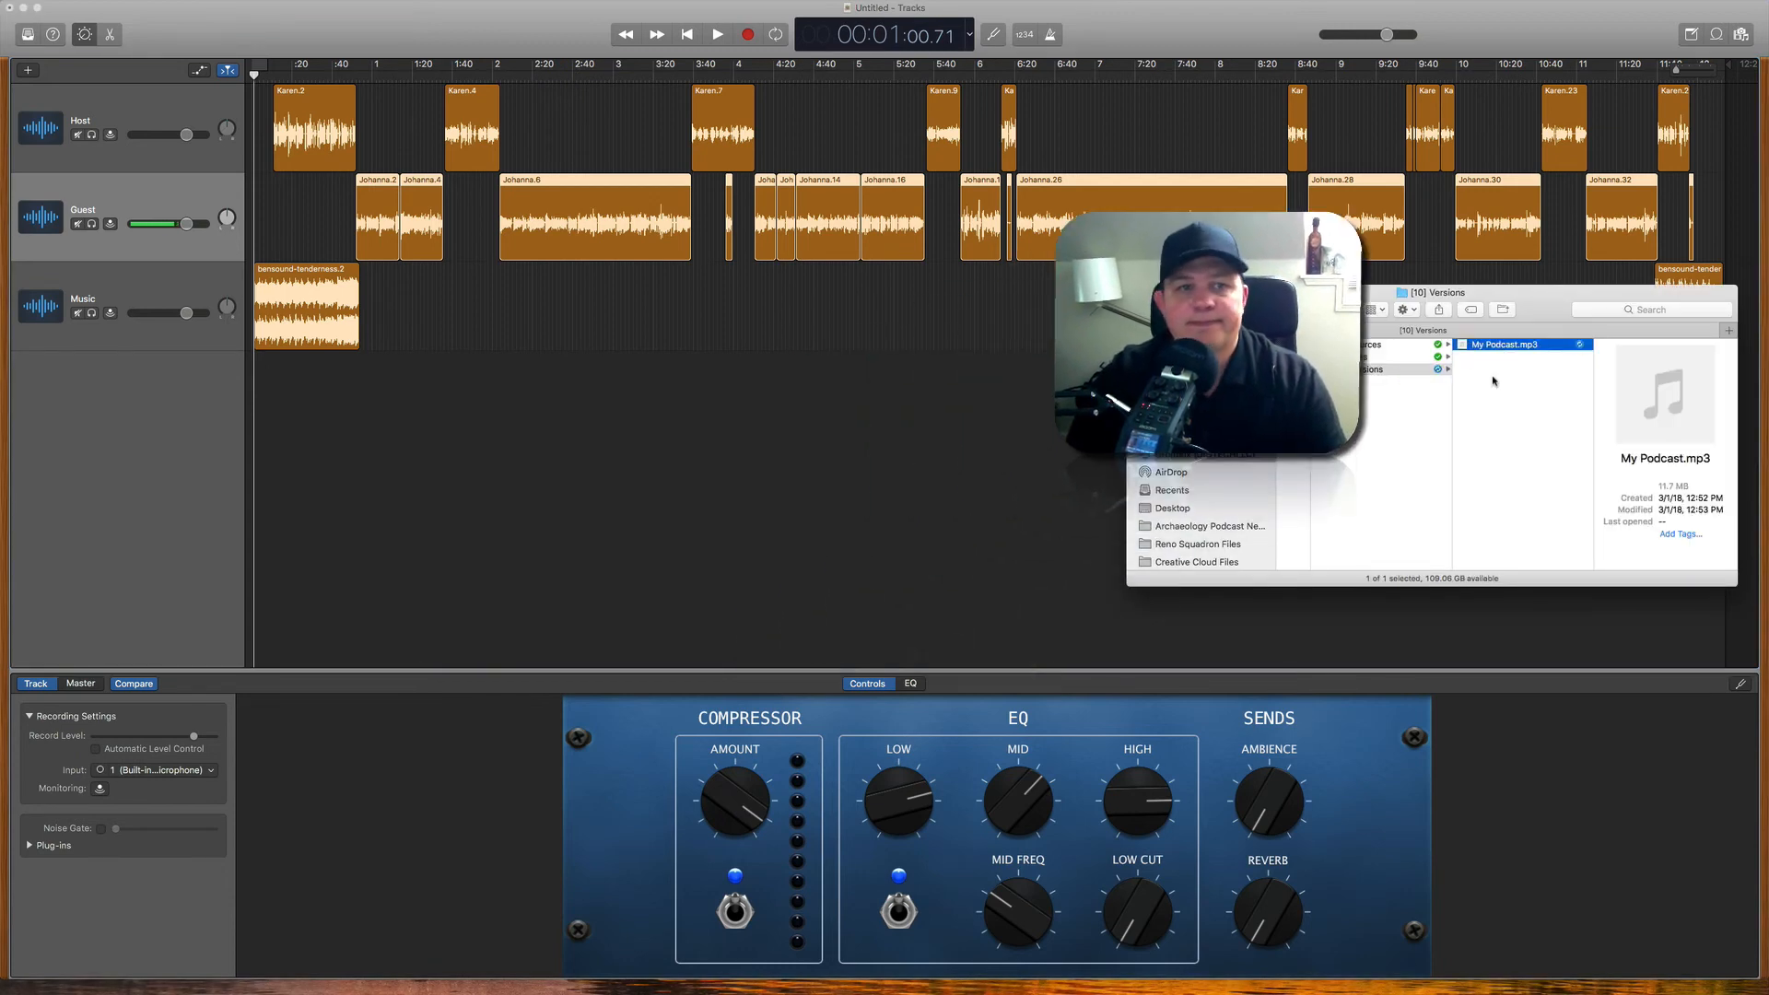
pyautogui.press('space')
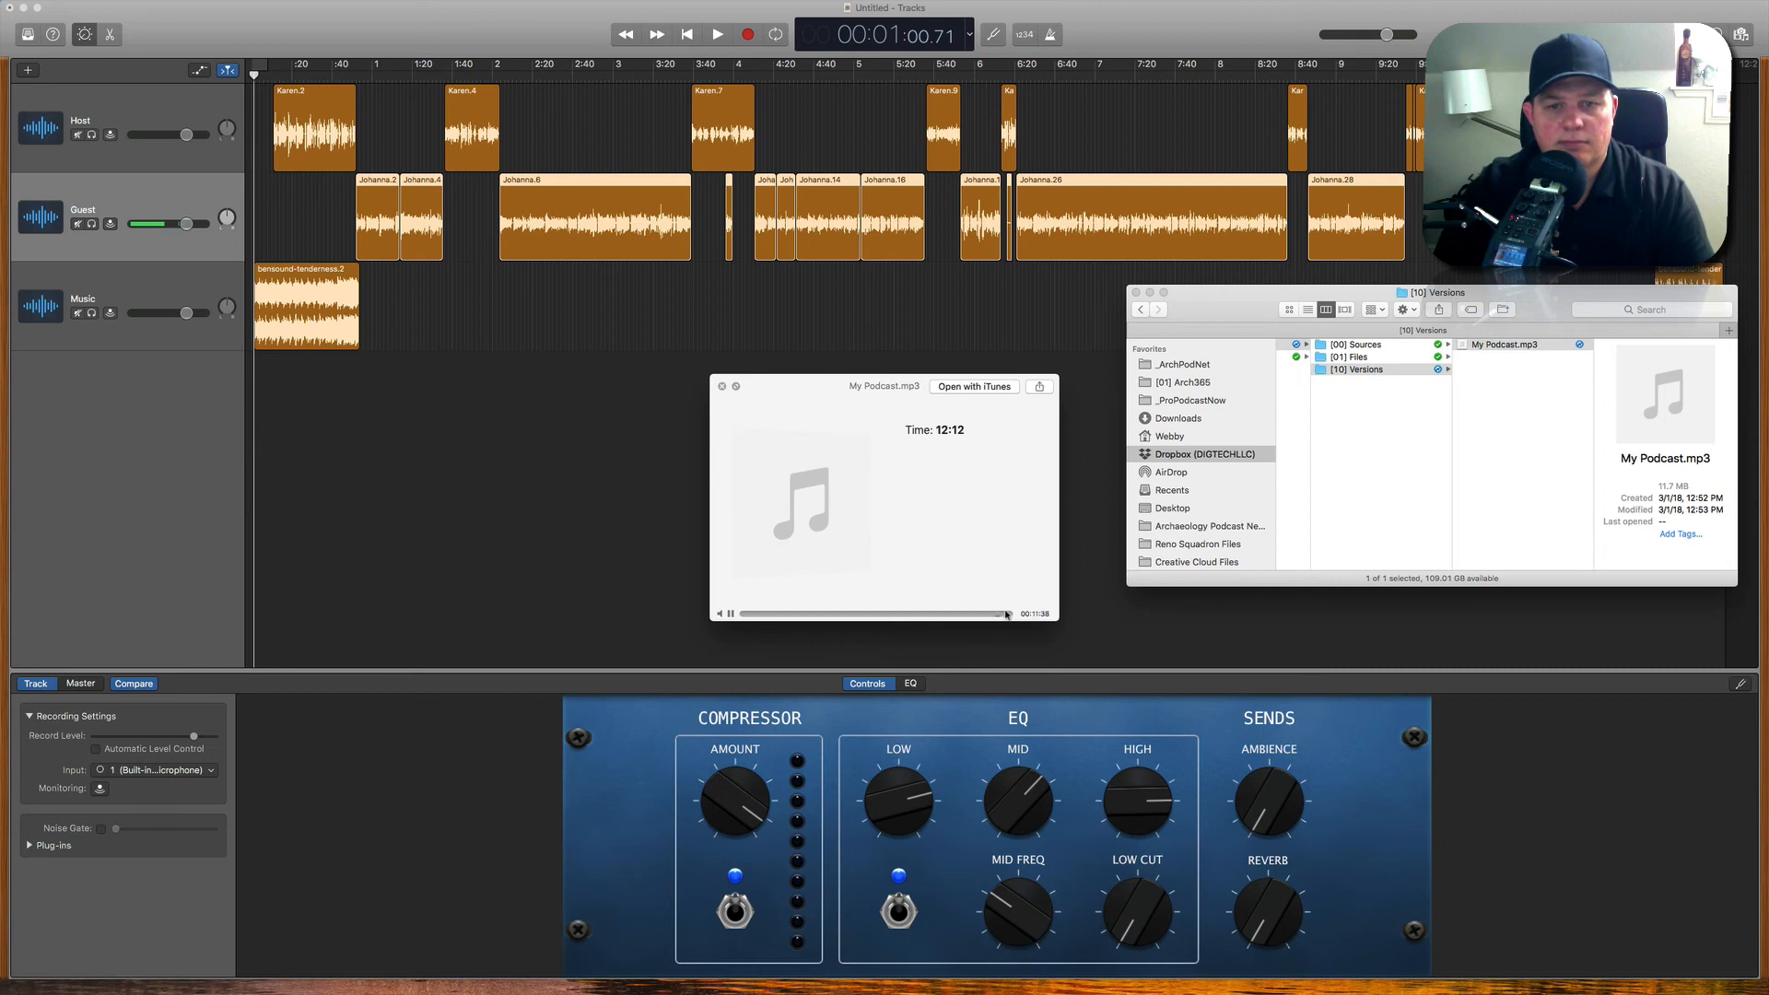
pyautogui.press('space')
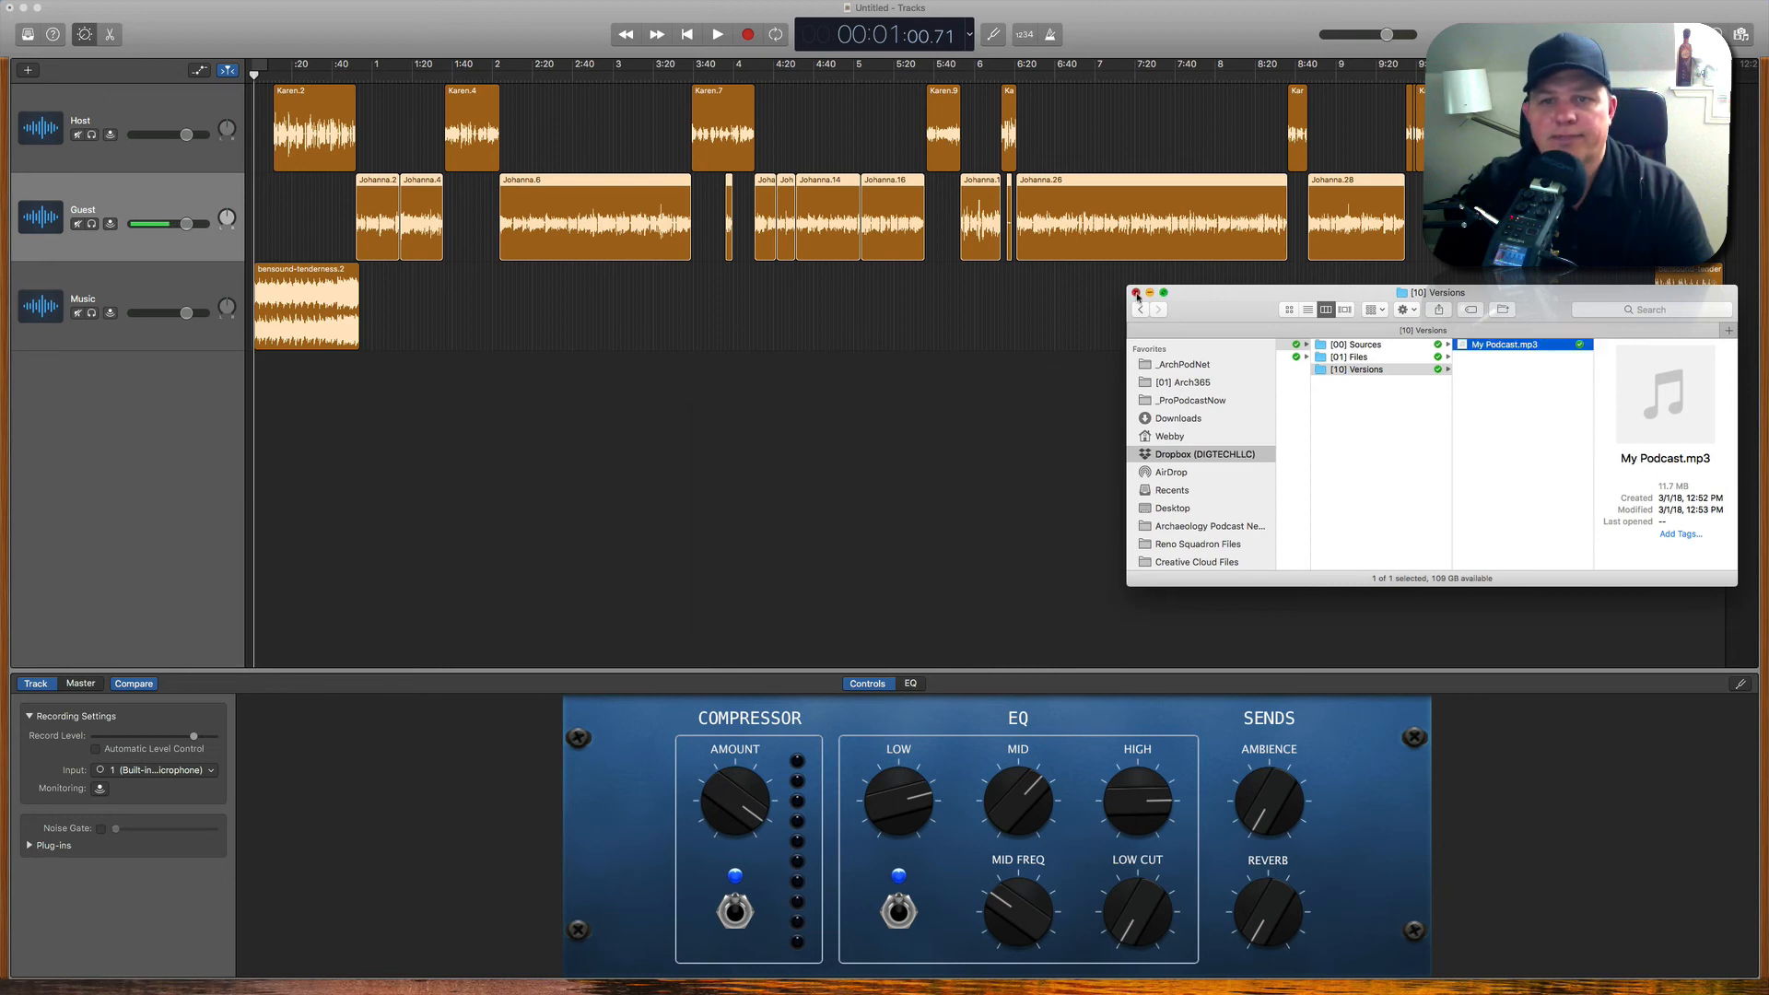
pyautogui.click(1136, 293)
pyautogui.click(876, 437)
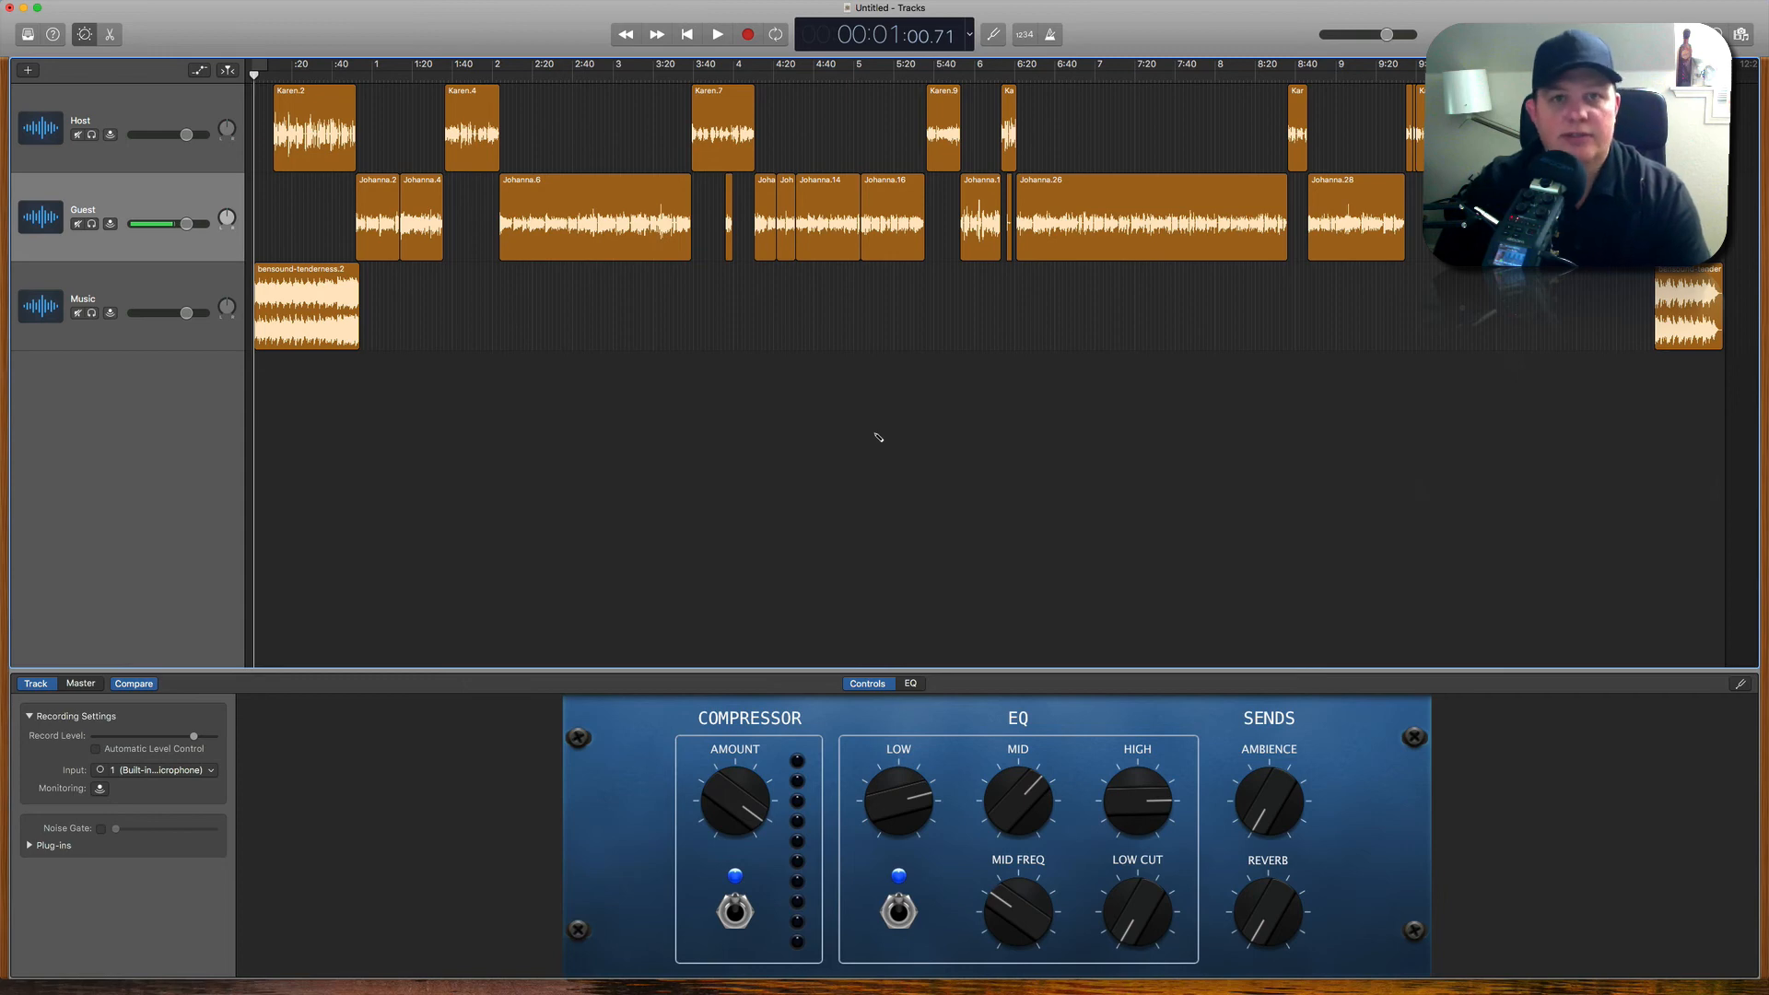
# Step: Start saving the project, choosing the [01] Files folder inside the first I2MP3 FEB subfolder, and select the default file name for replacement
pyautogui.press('super+s')
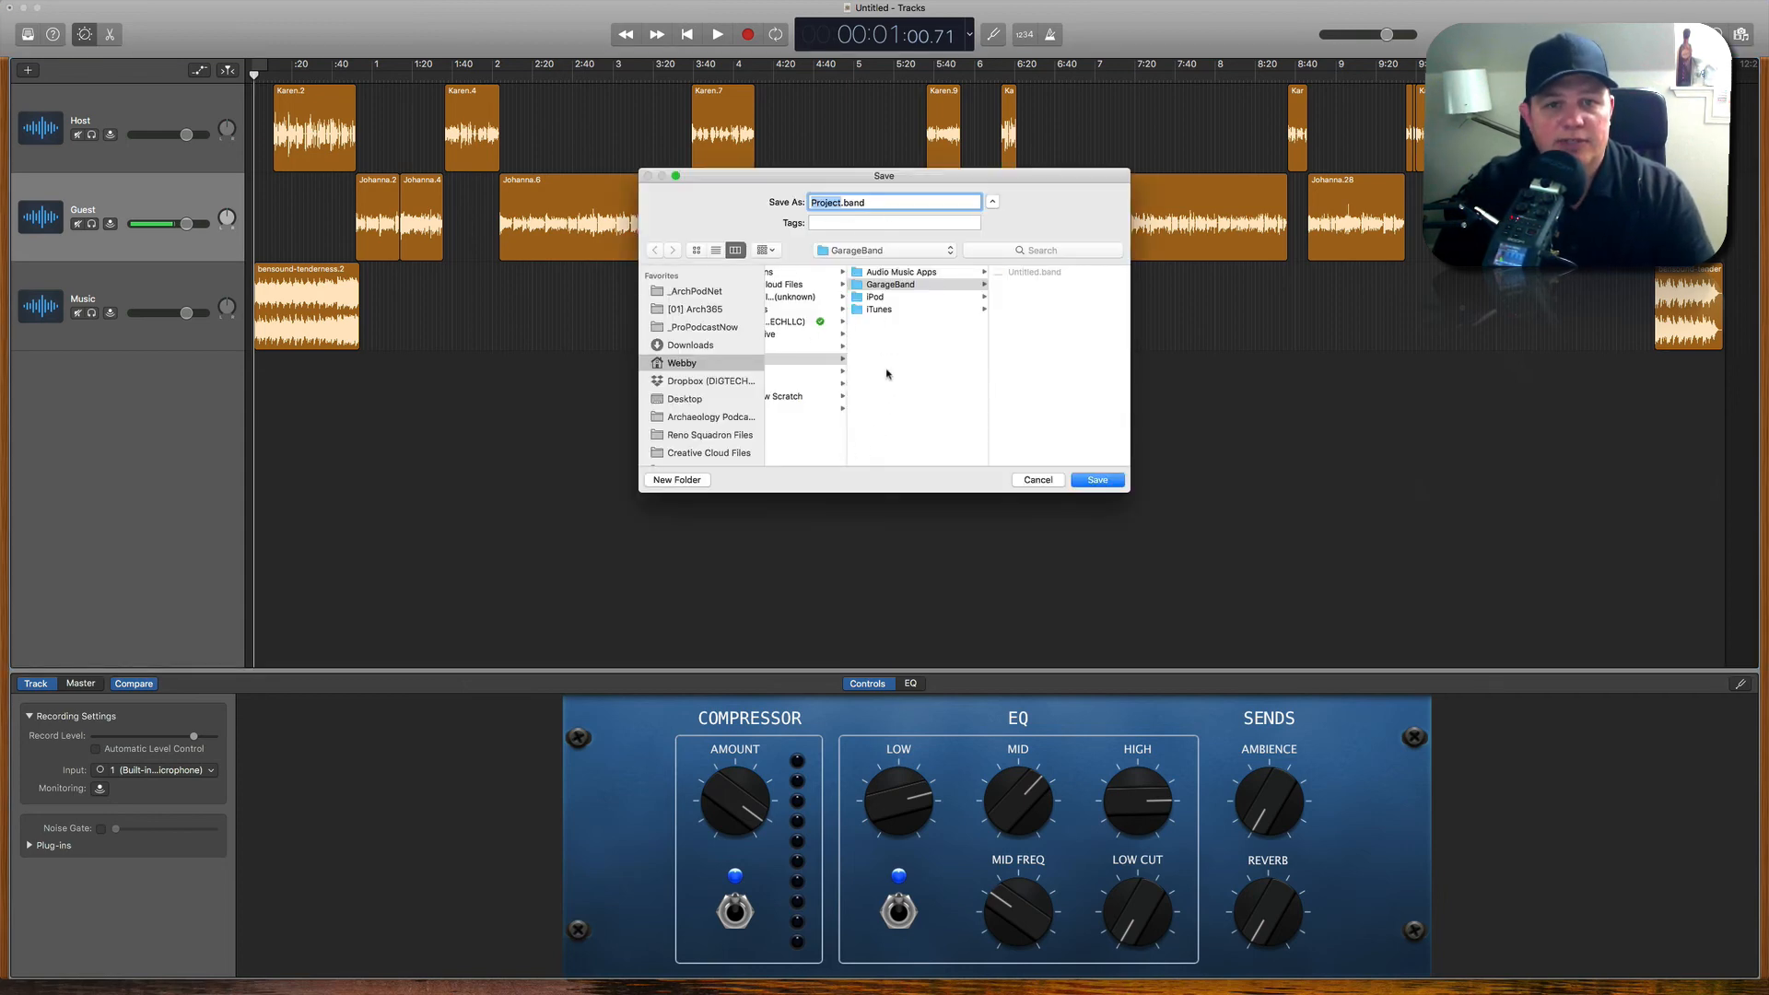
pyautogui.click(707, 328)
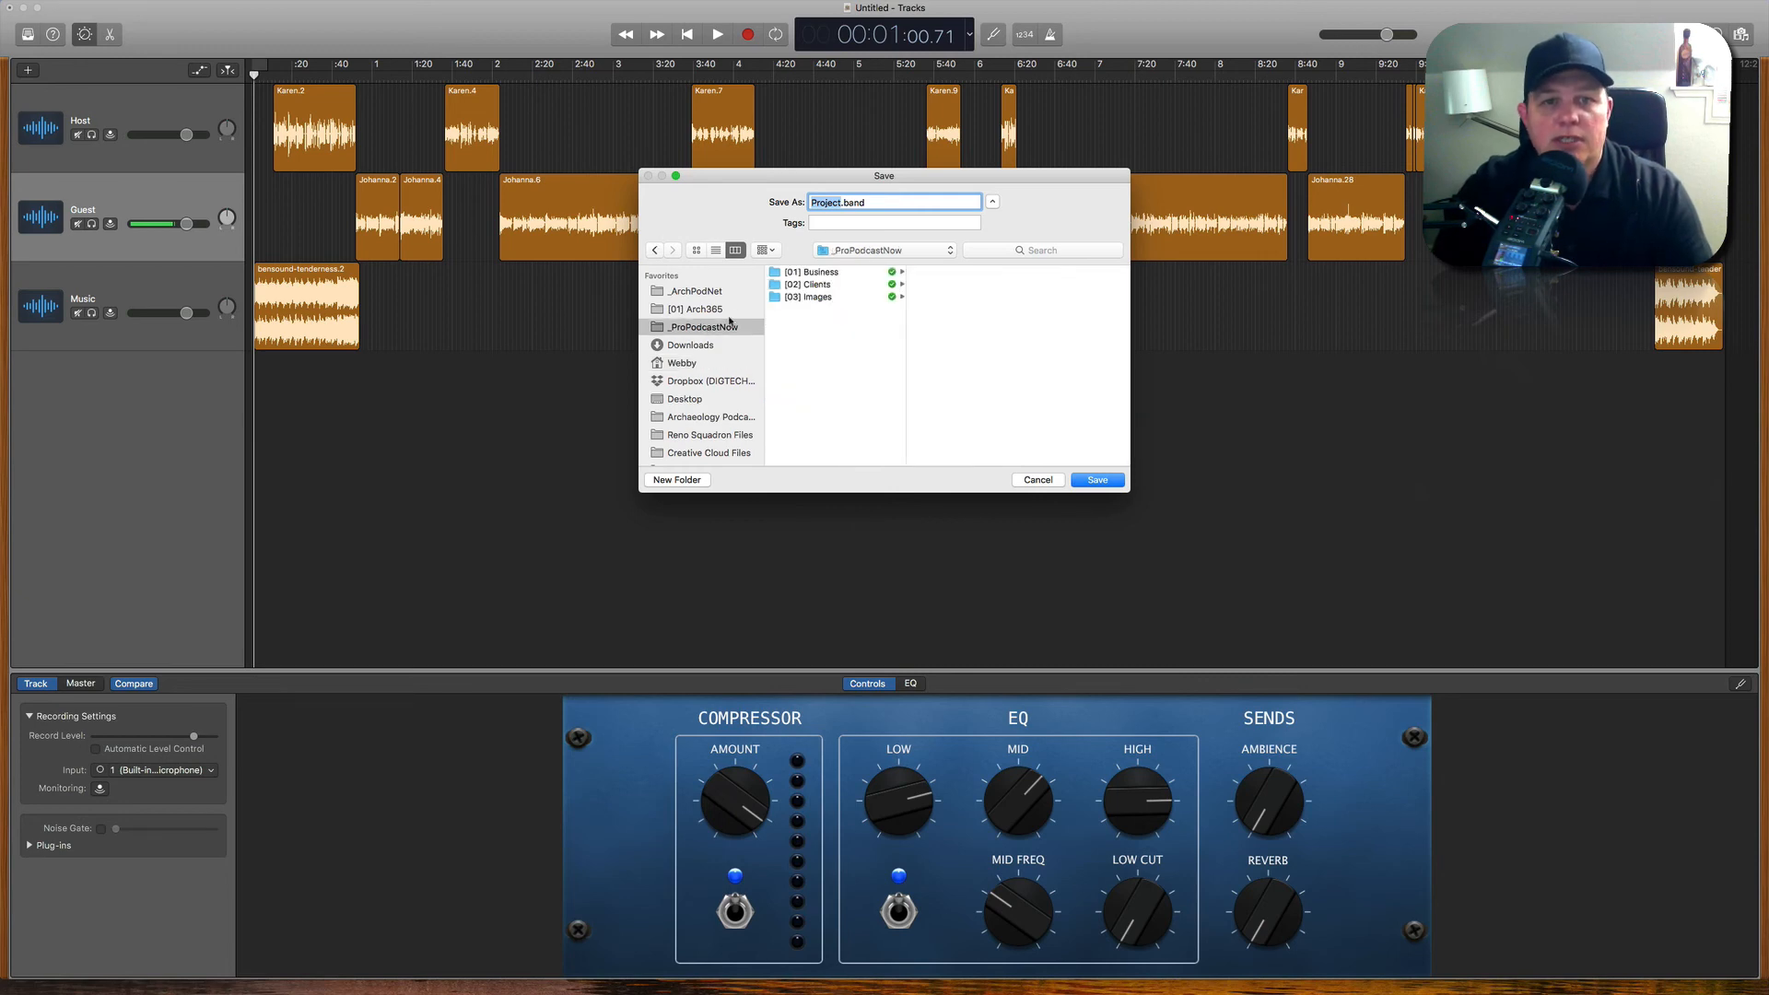
pyautogui.click(823, 286)
pyautogui.click(953, 297)
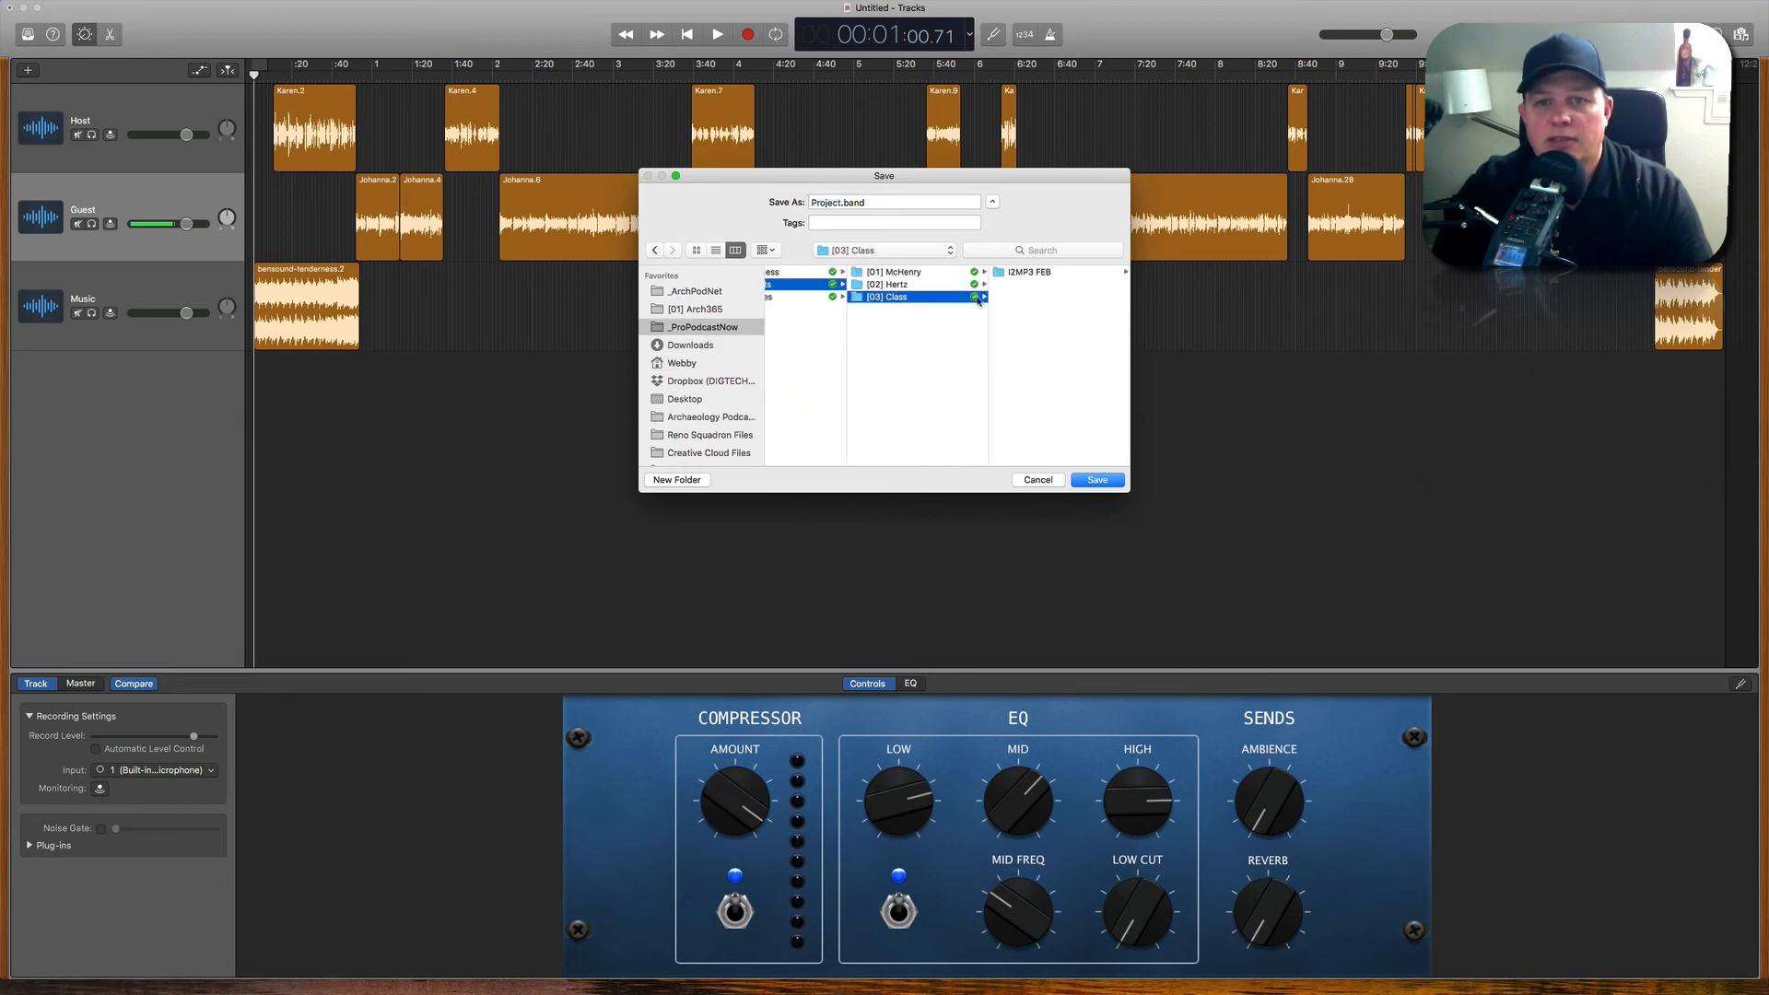
pyautogui.click(1030, 273)
pyautogui.click(1019, 274)
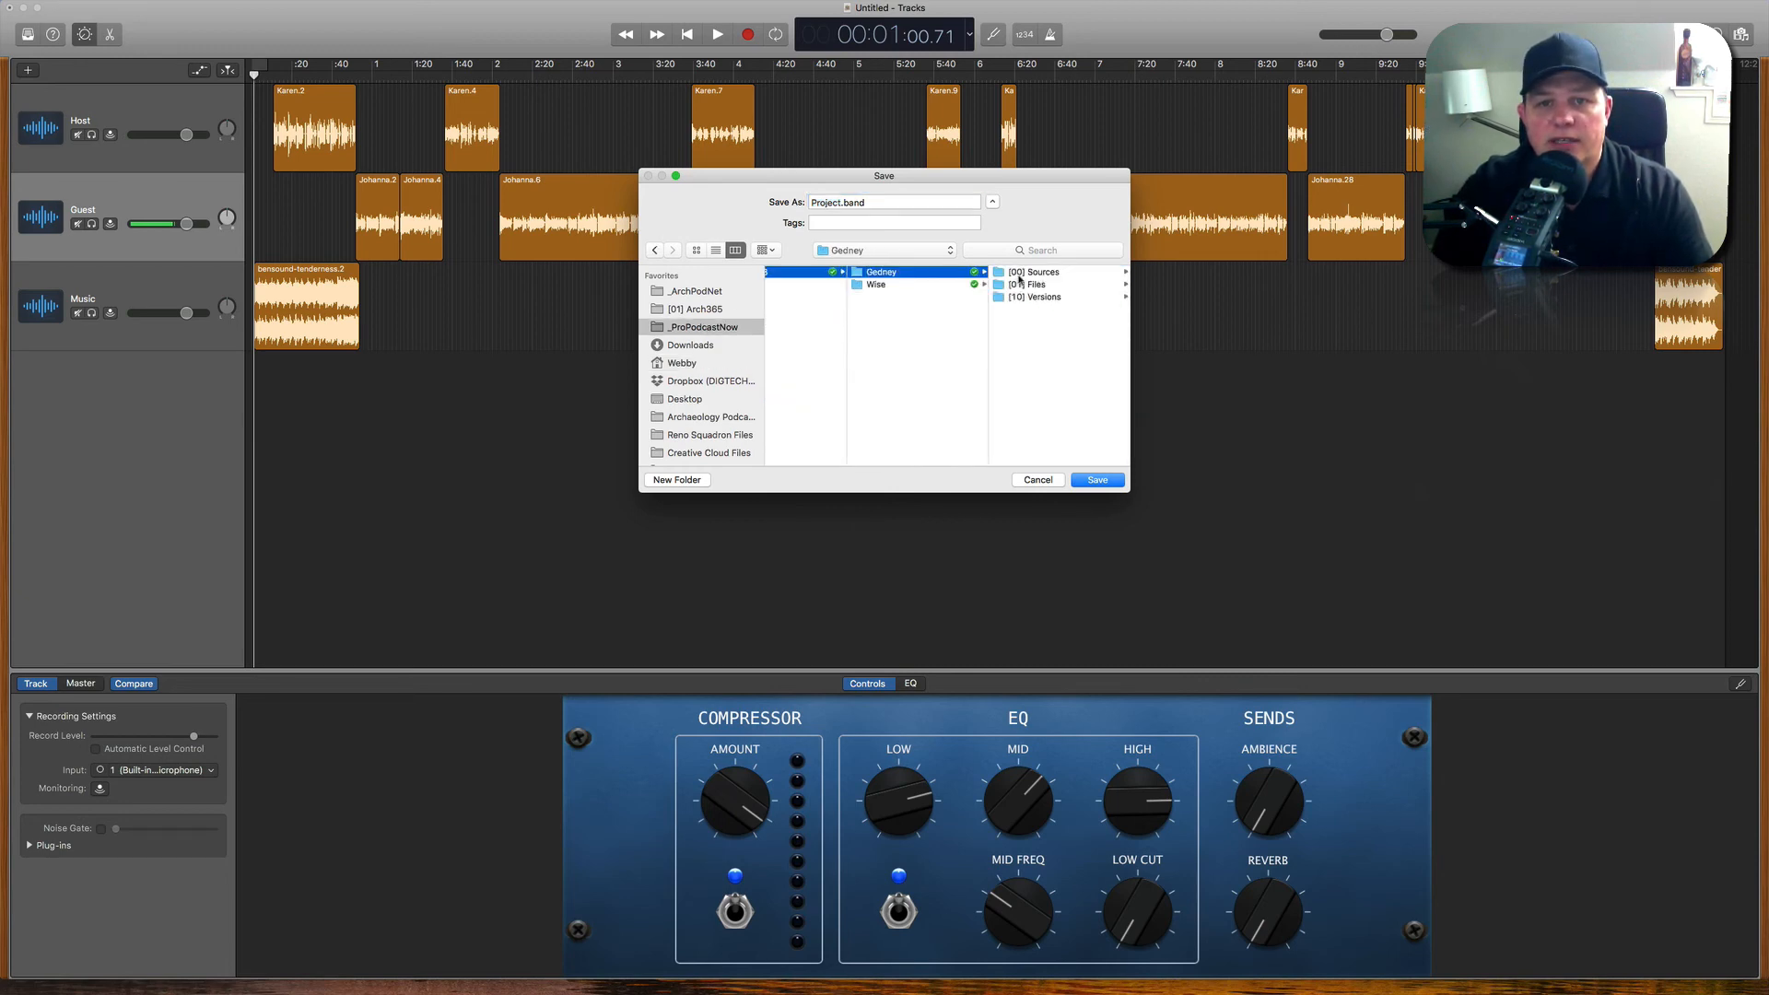
pyautogui.click(1039, 285)
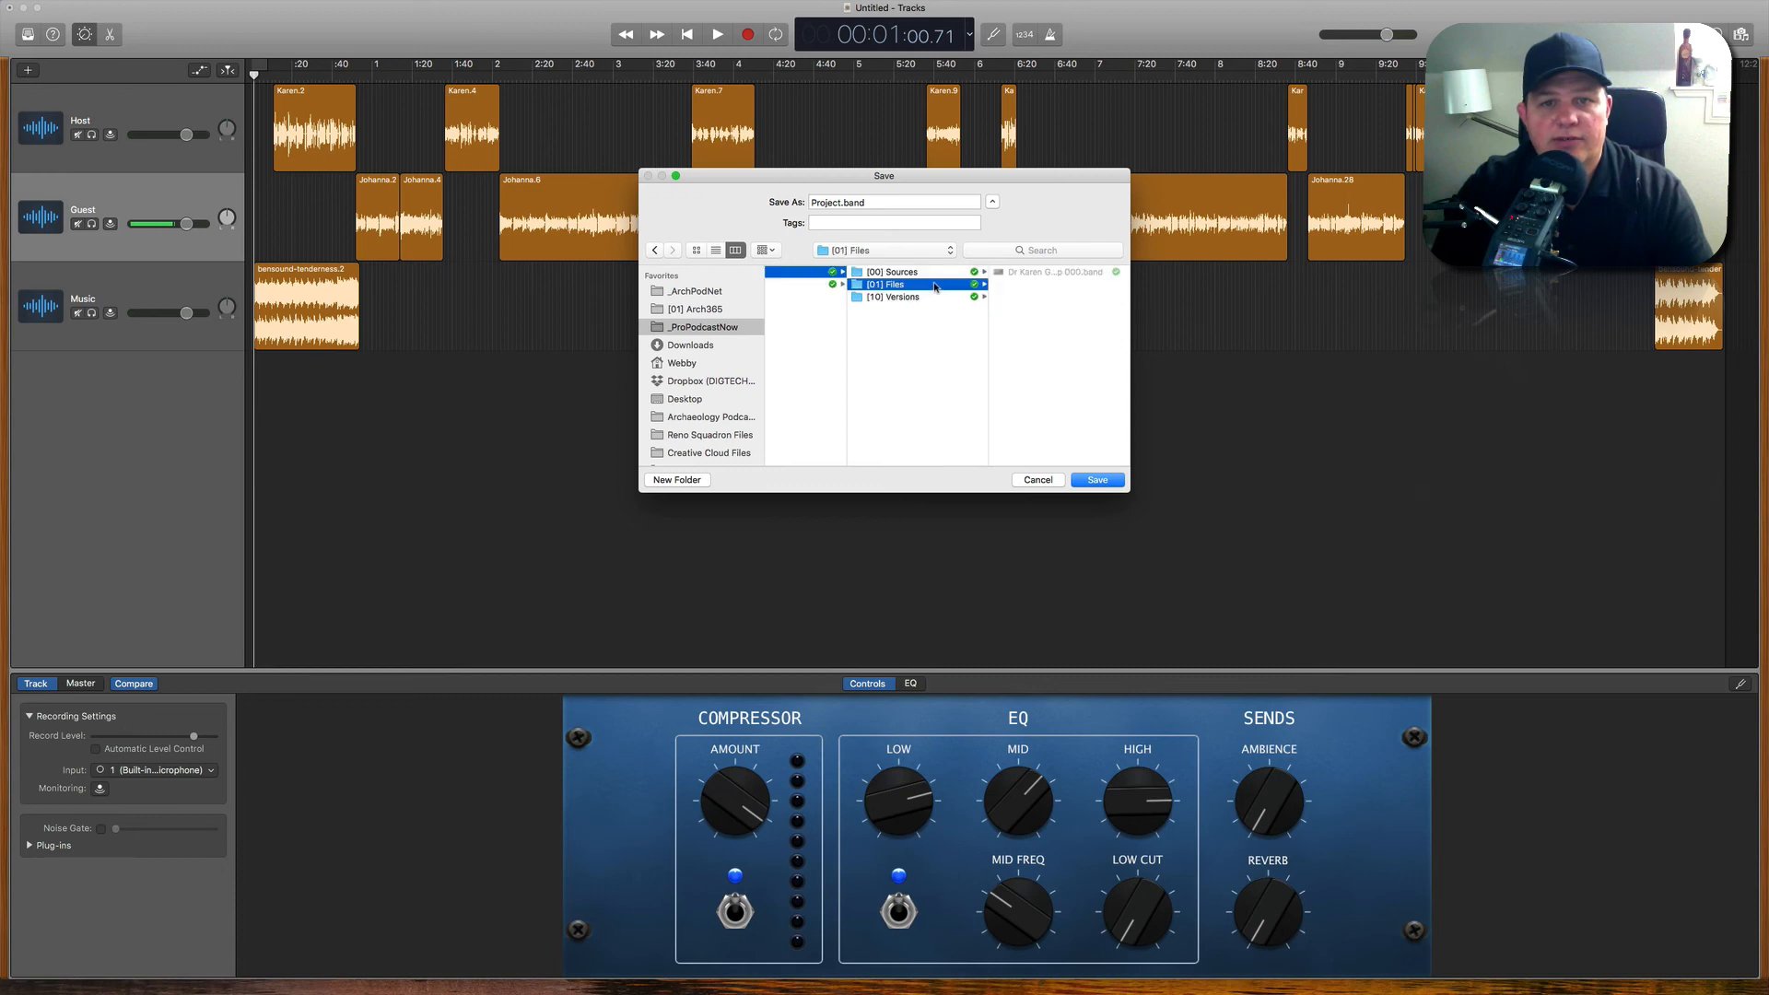
pyautogui.click(804, 285)
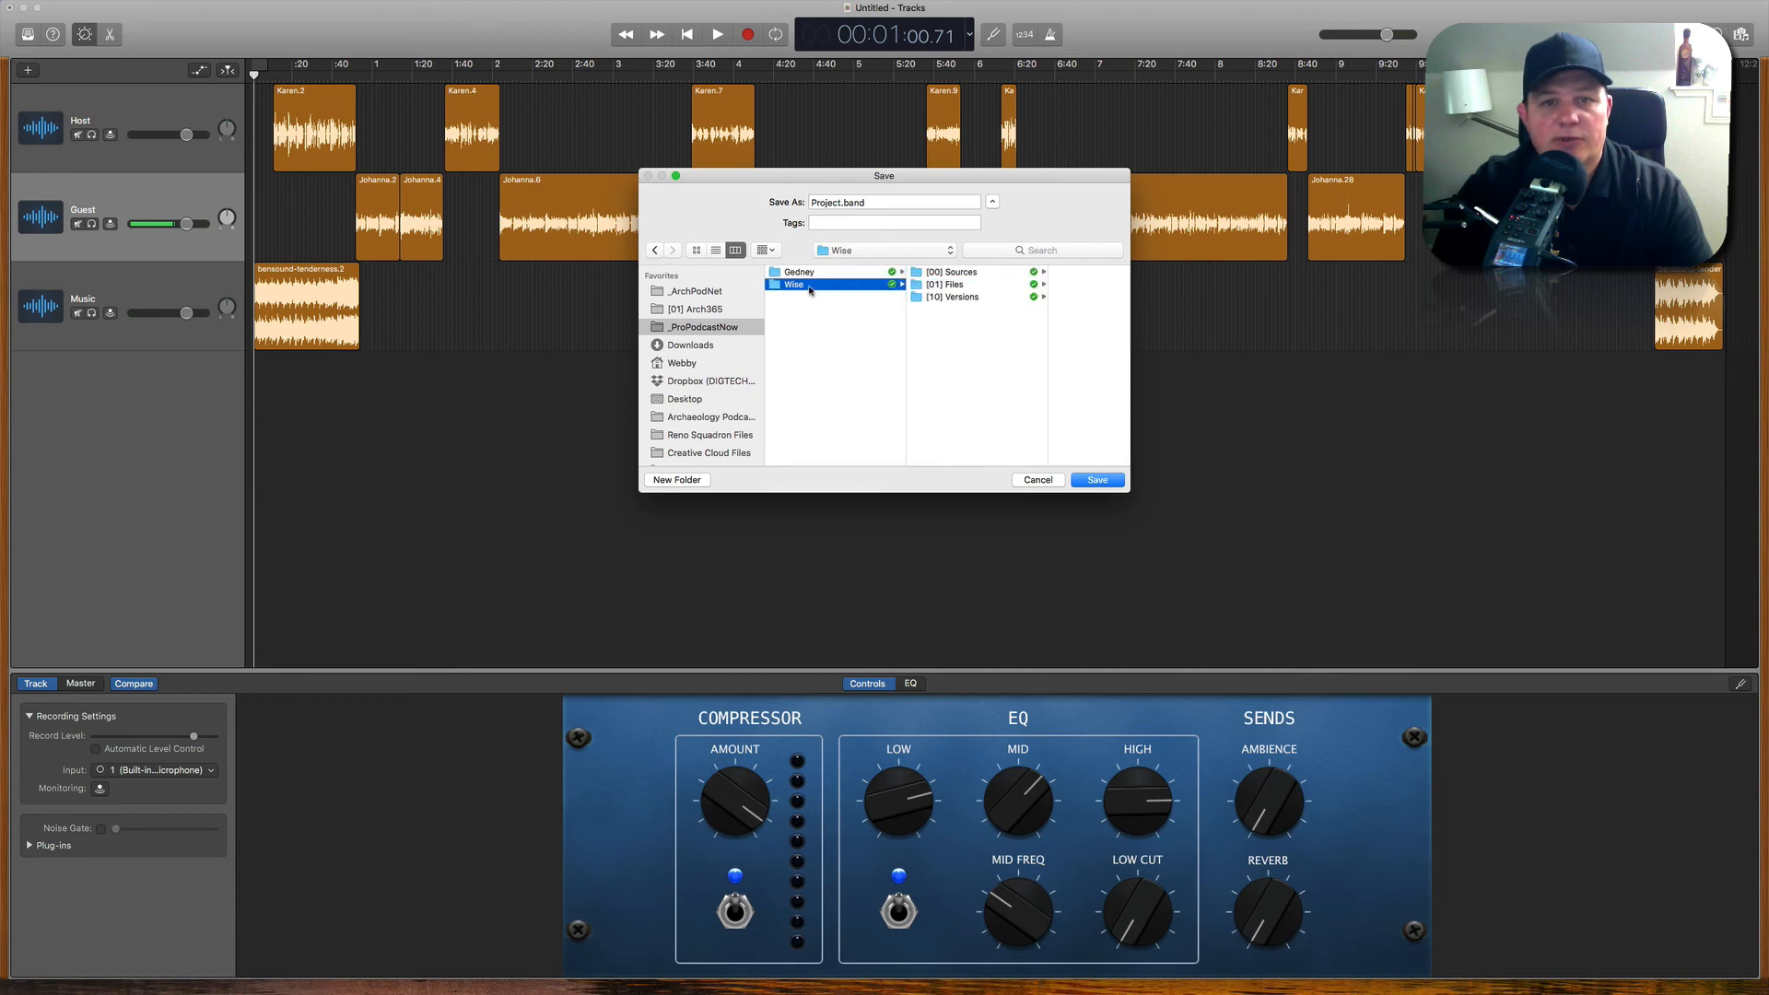
pyautogui.click(882, 272)
pyautogui.click(983, 285)
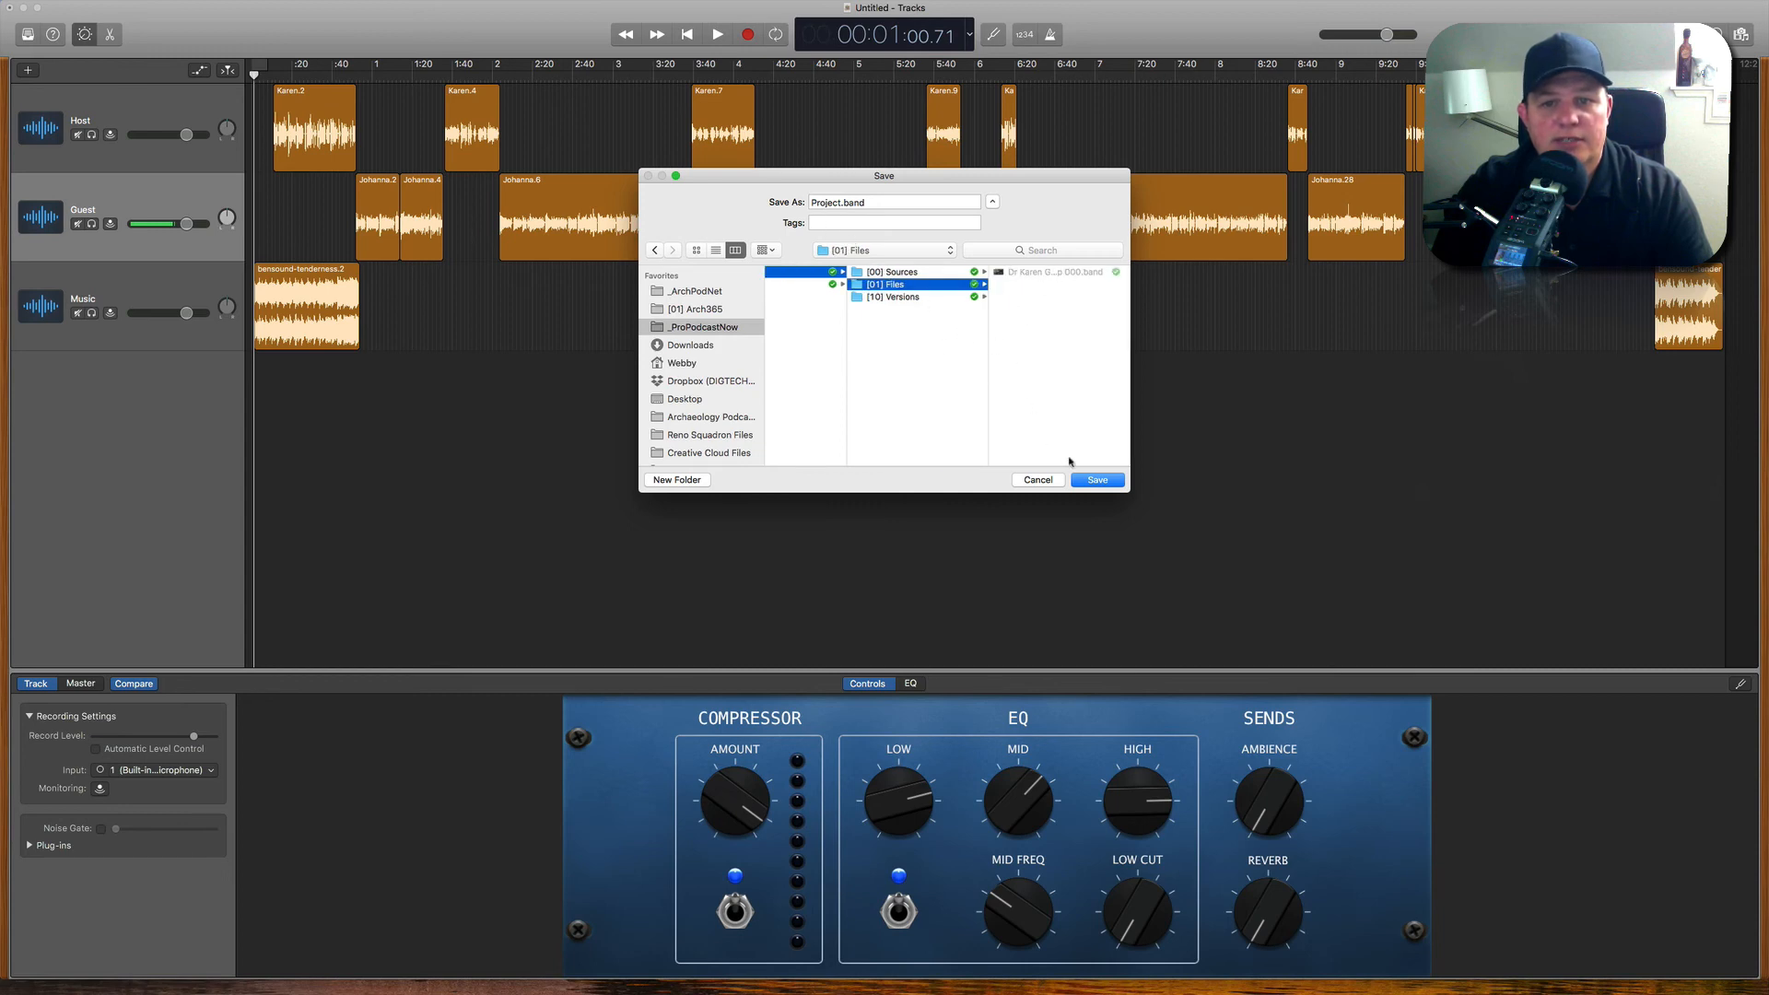
pyautogui.doubleClick(823, 203)
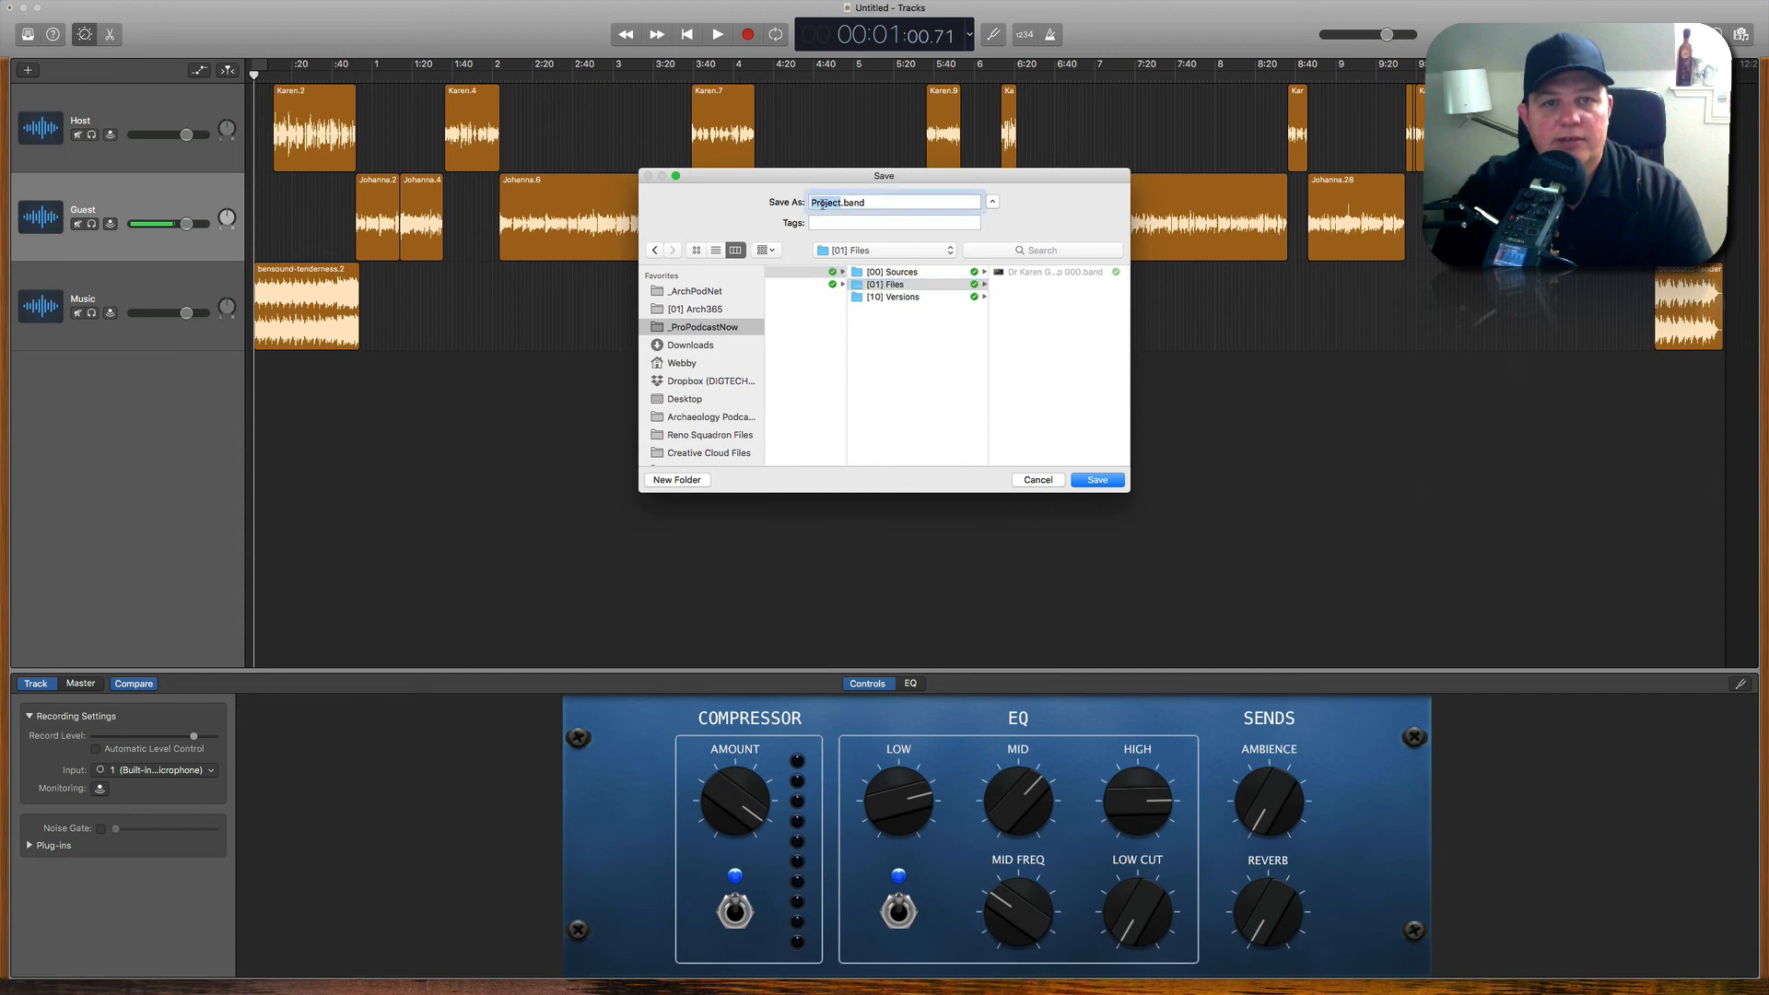
pyautogui.write('Karen')
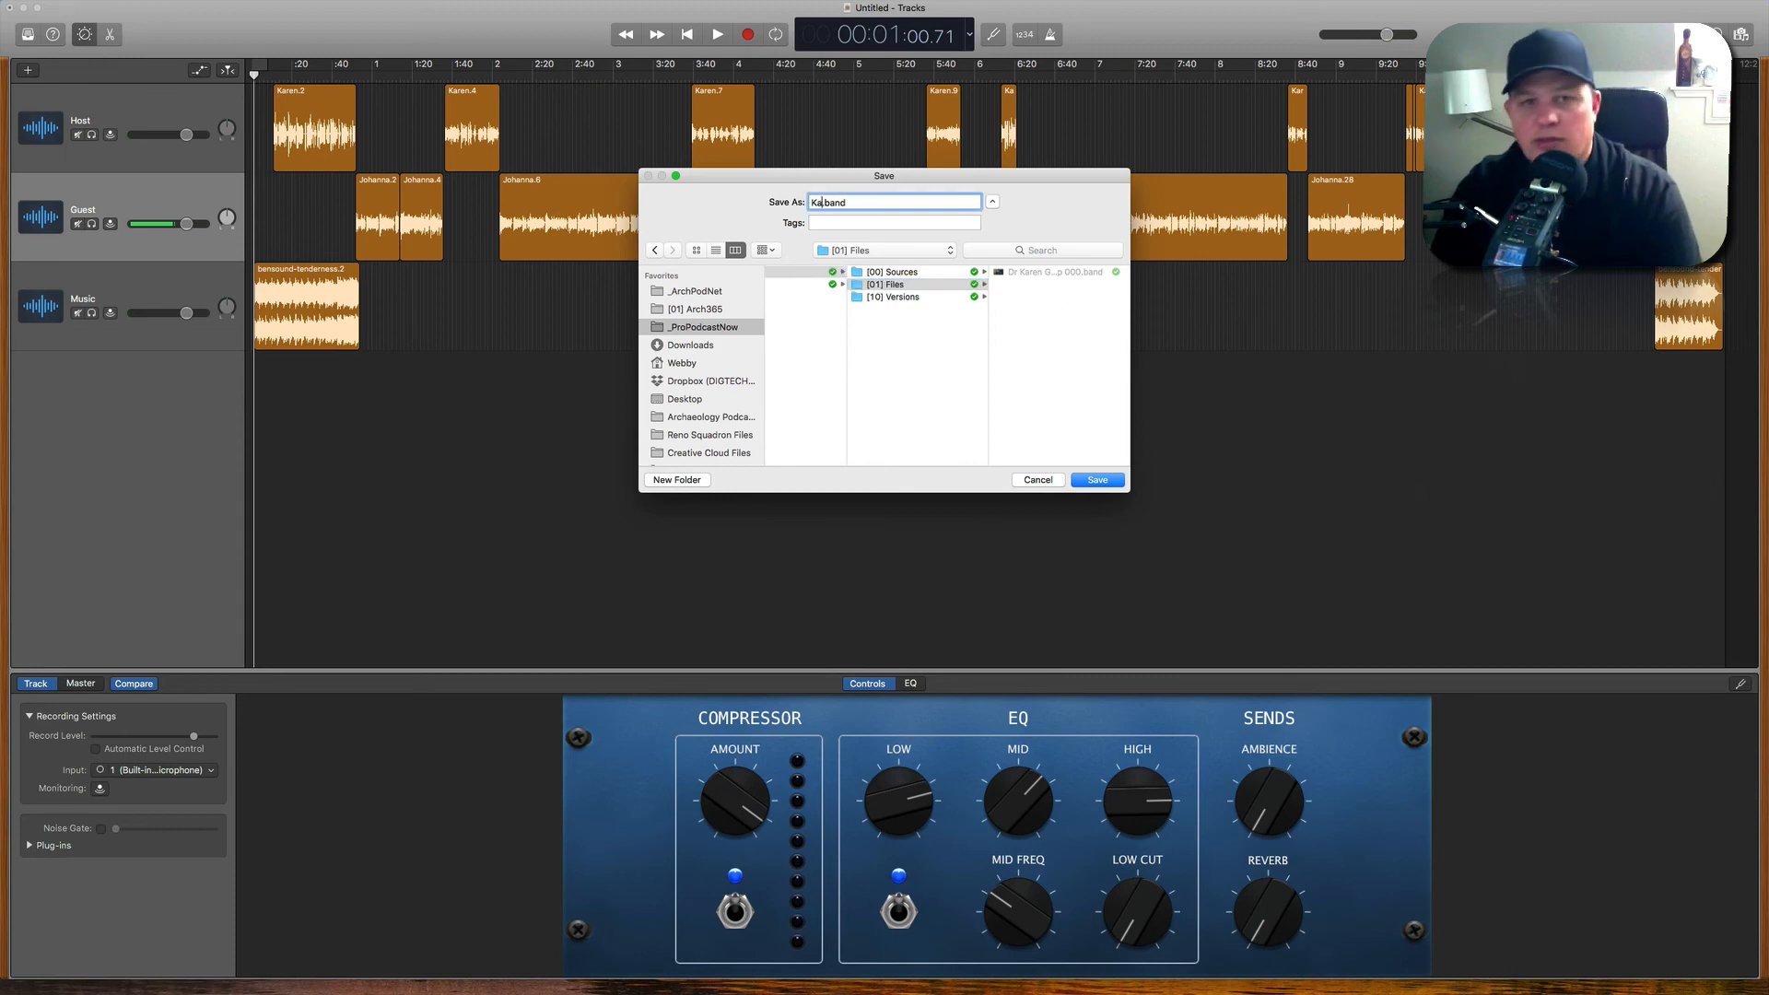
pyautogui.write(' episode')
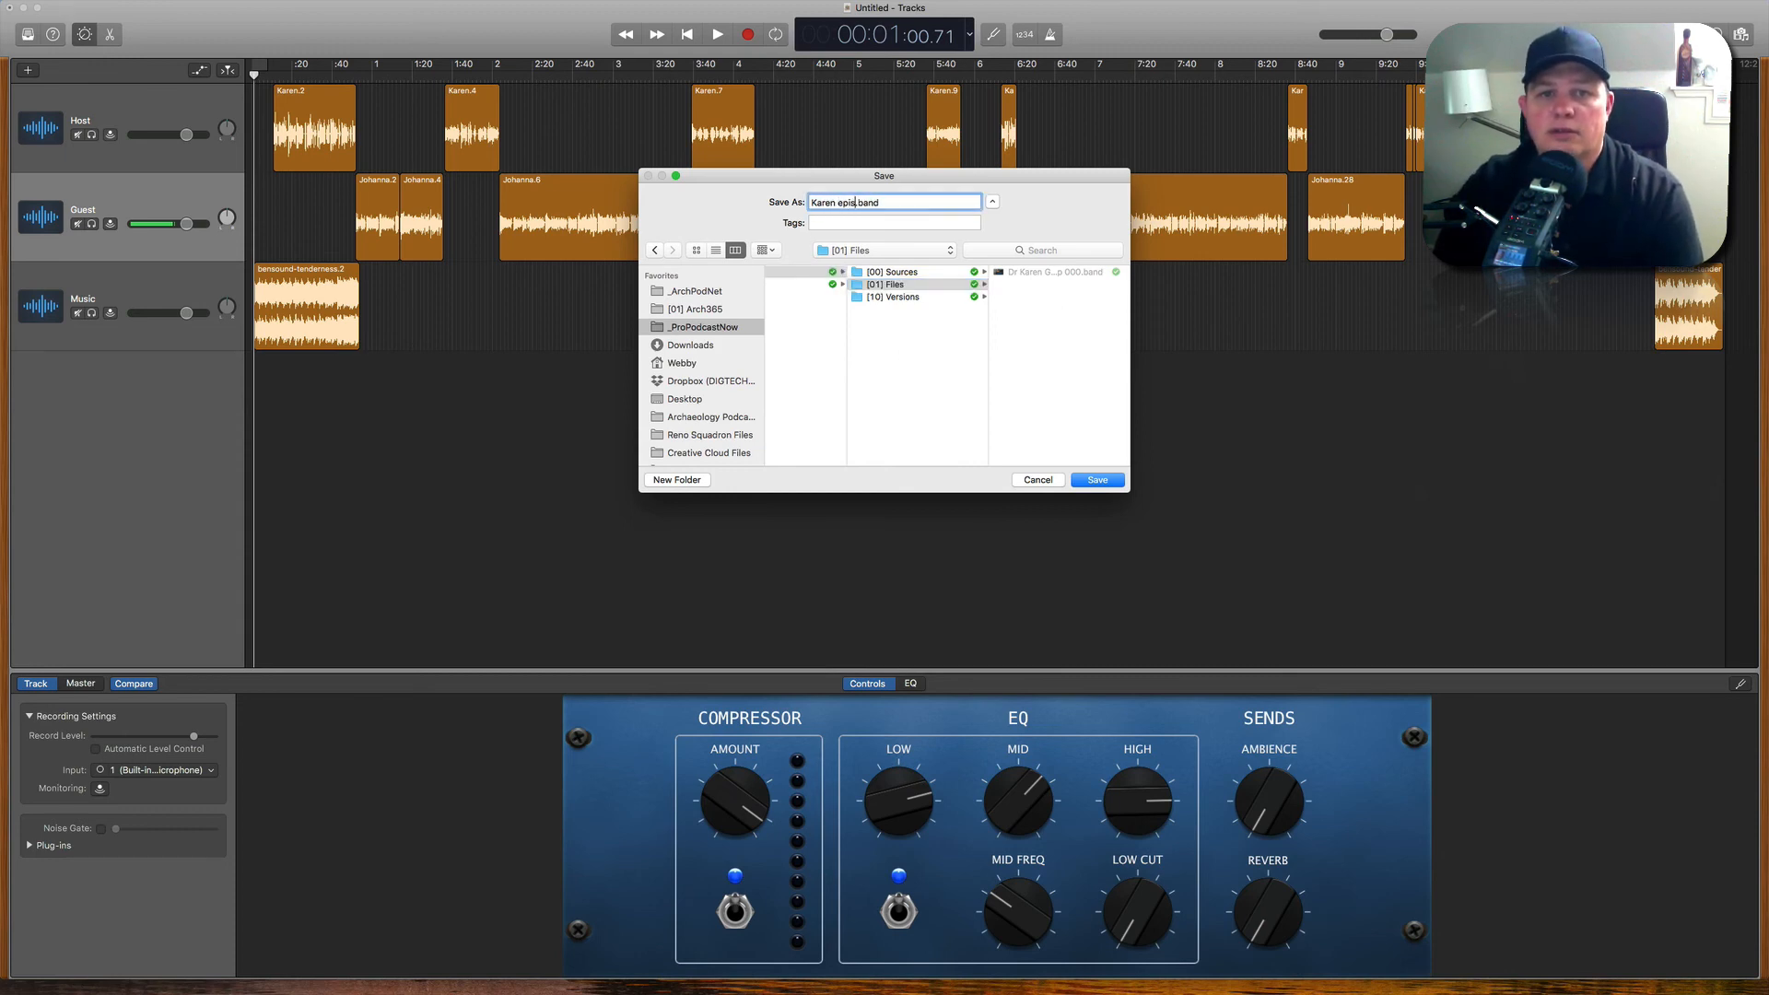
pyautogui.press('BackSpace')
pyautogui.press('BackSpace')
pyautogui.press('BackSpace')
pyautogui.press('BackSpace')
pyautogui.press('BackSpace')
pyautogui.press('BackSpace')
pyautogui.press('BackSpace')
pyautogui.press('BackSpace')
pyautogui.press('BackSpace')
pyautogui.press('BackSpace')
pyautogui.press('BackSpace')
pyautogui.press('BackSpace')
pyautogui.press('BackSpace')
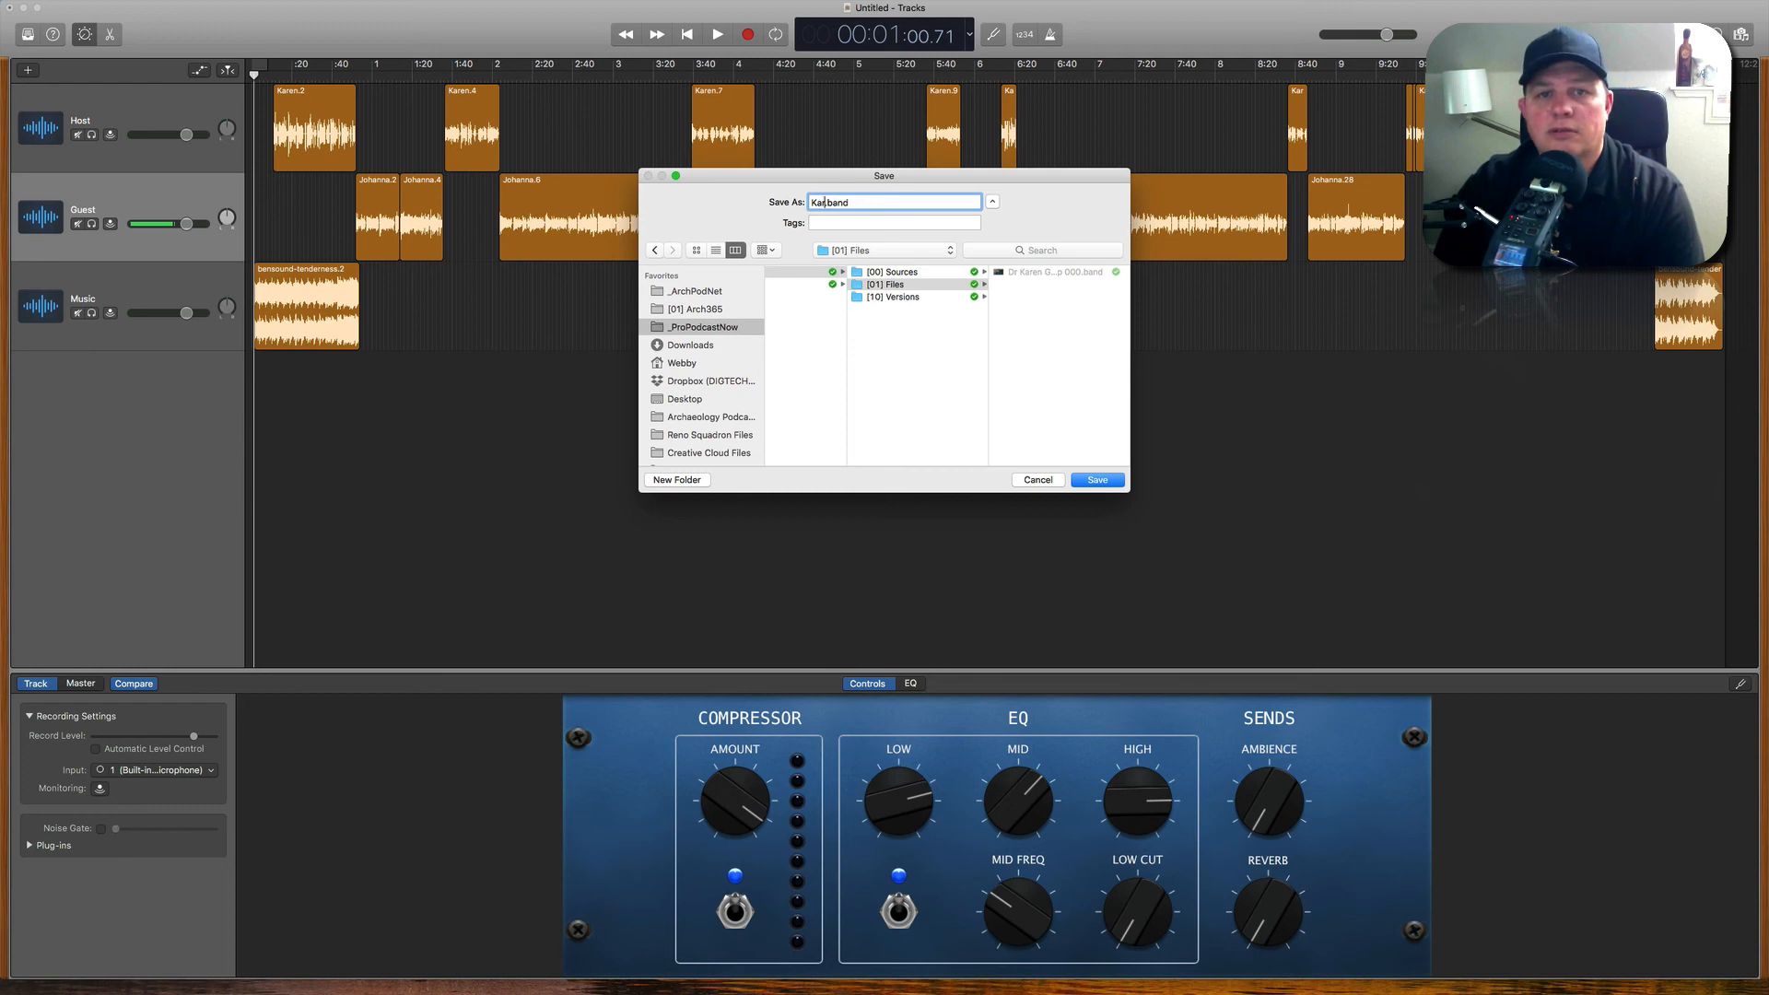
# Step: Name the project Episode 1 and save it in the [01] Files folder
pyautogui.write('Espi')
pyautogui.press('BackSpace')
pyautogui.press('BackSpace')
pyautogui.press('BackSpace')
pyautogui.write('pisode 1')
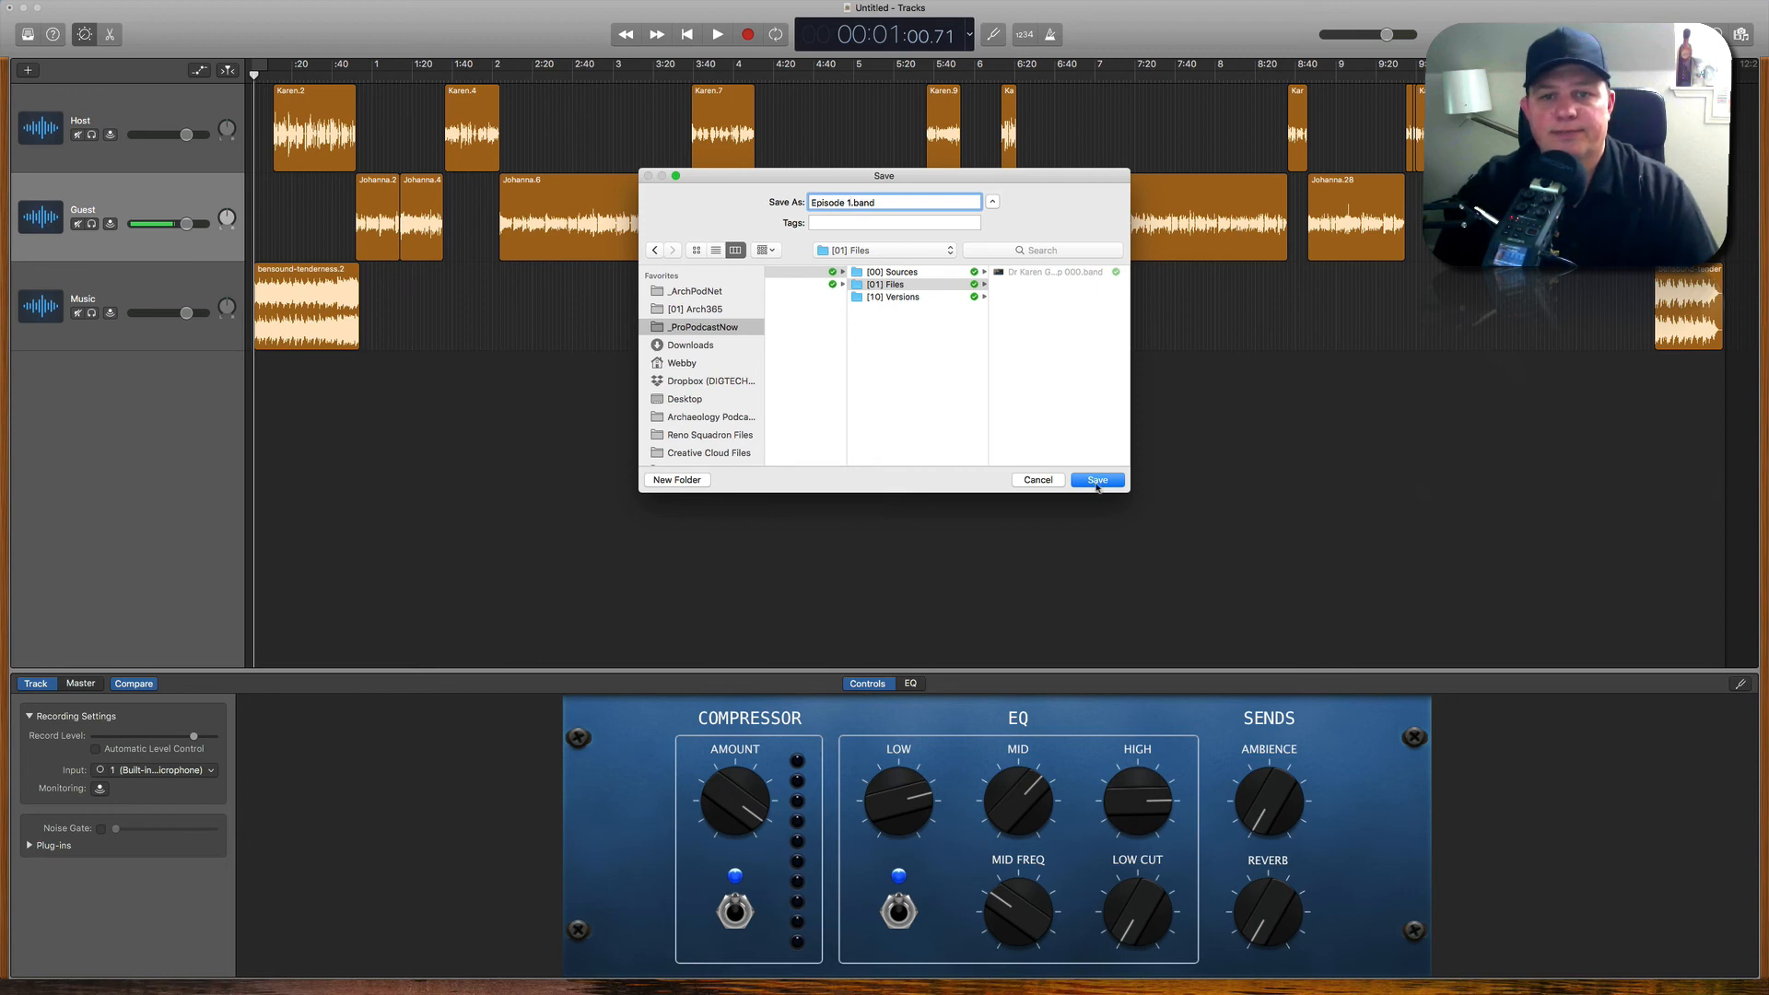
pyautogui.click(1098, 480)
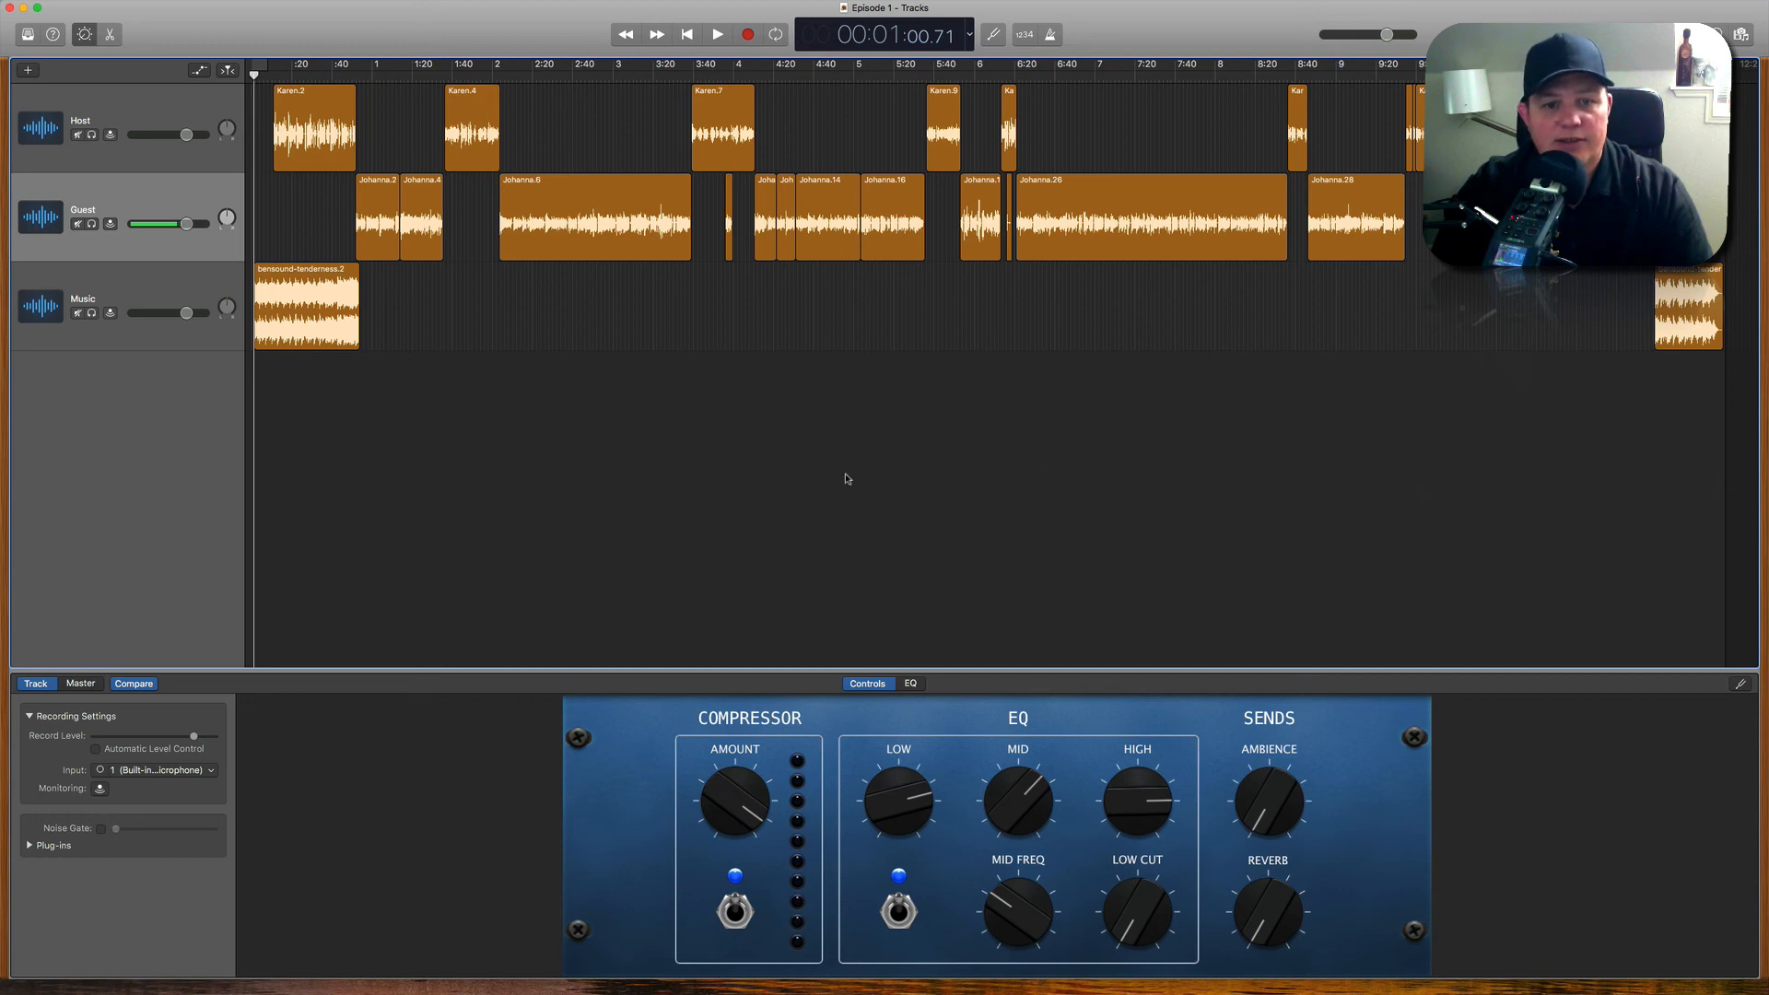
# Step: Delete all the voice regions on the Host and Guest tracks, keeping only the intro and outro music regions
pyautogui.click(147, 107)
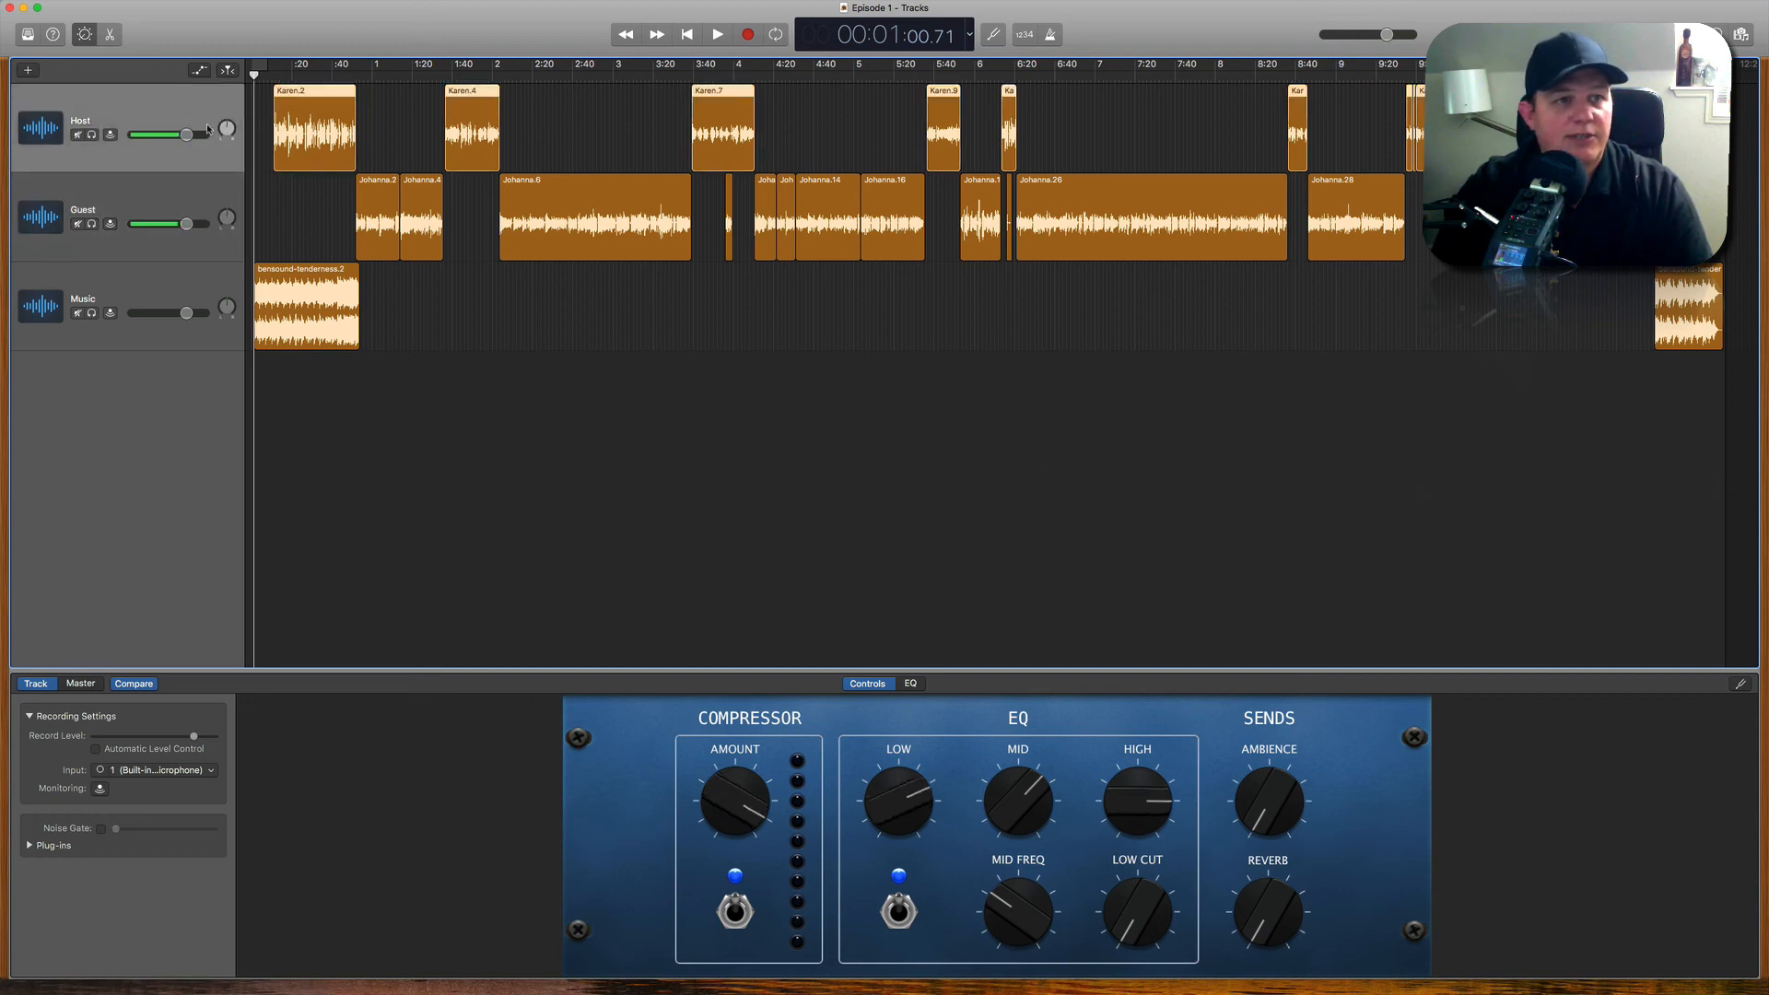
pyautogui.moveTo(264, 134); pyautogui.dragTo(1318, 218)
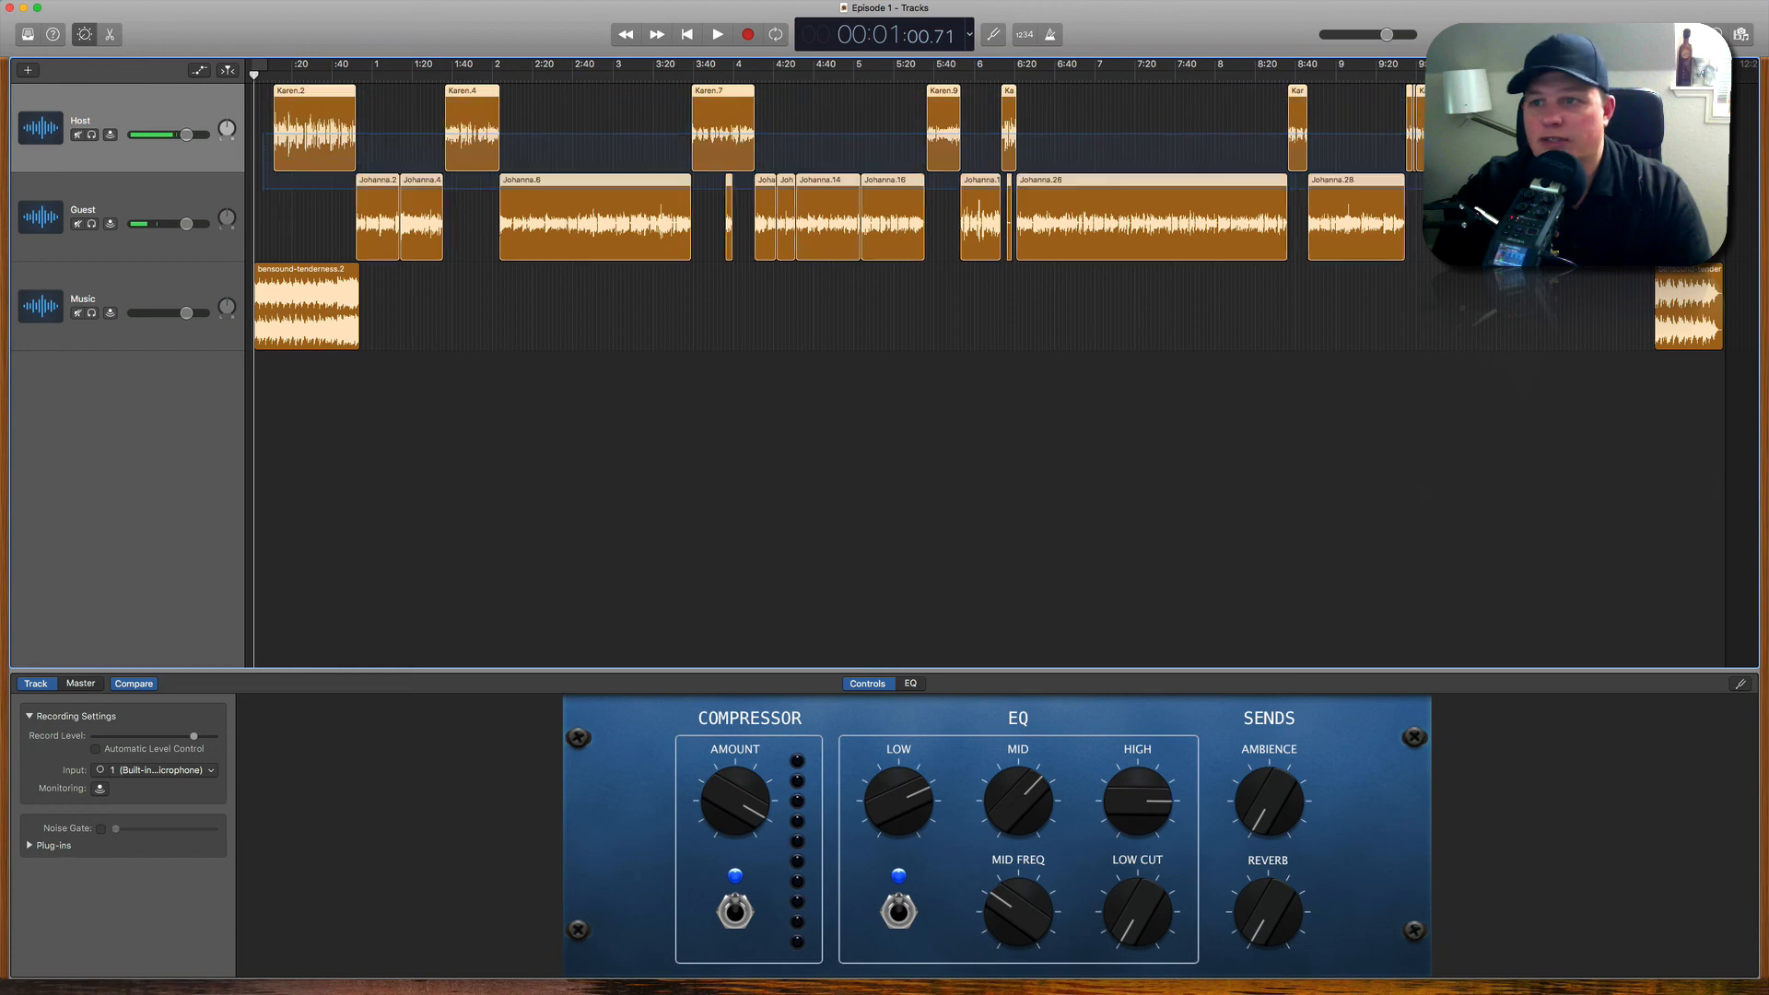
pyautogui.press('Delete')
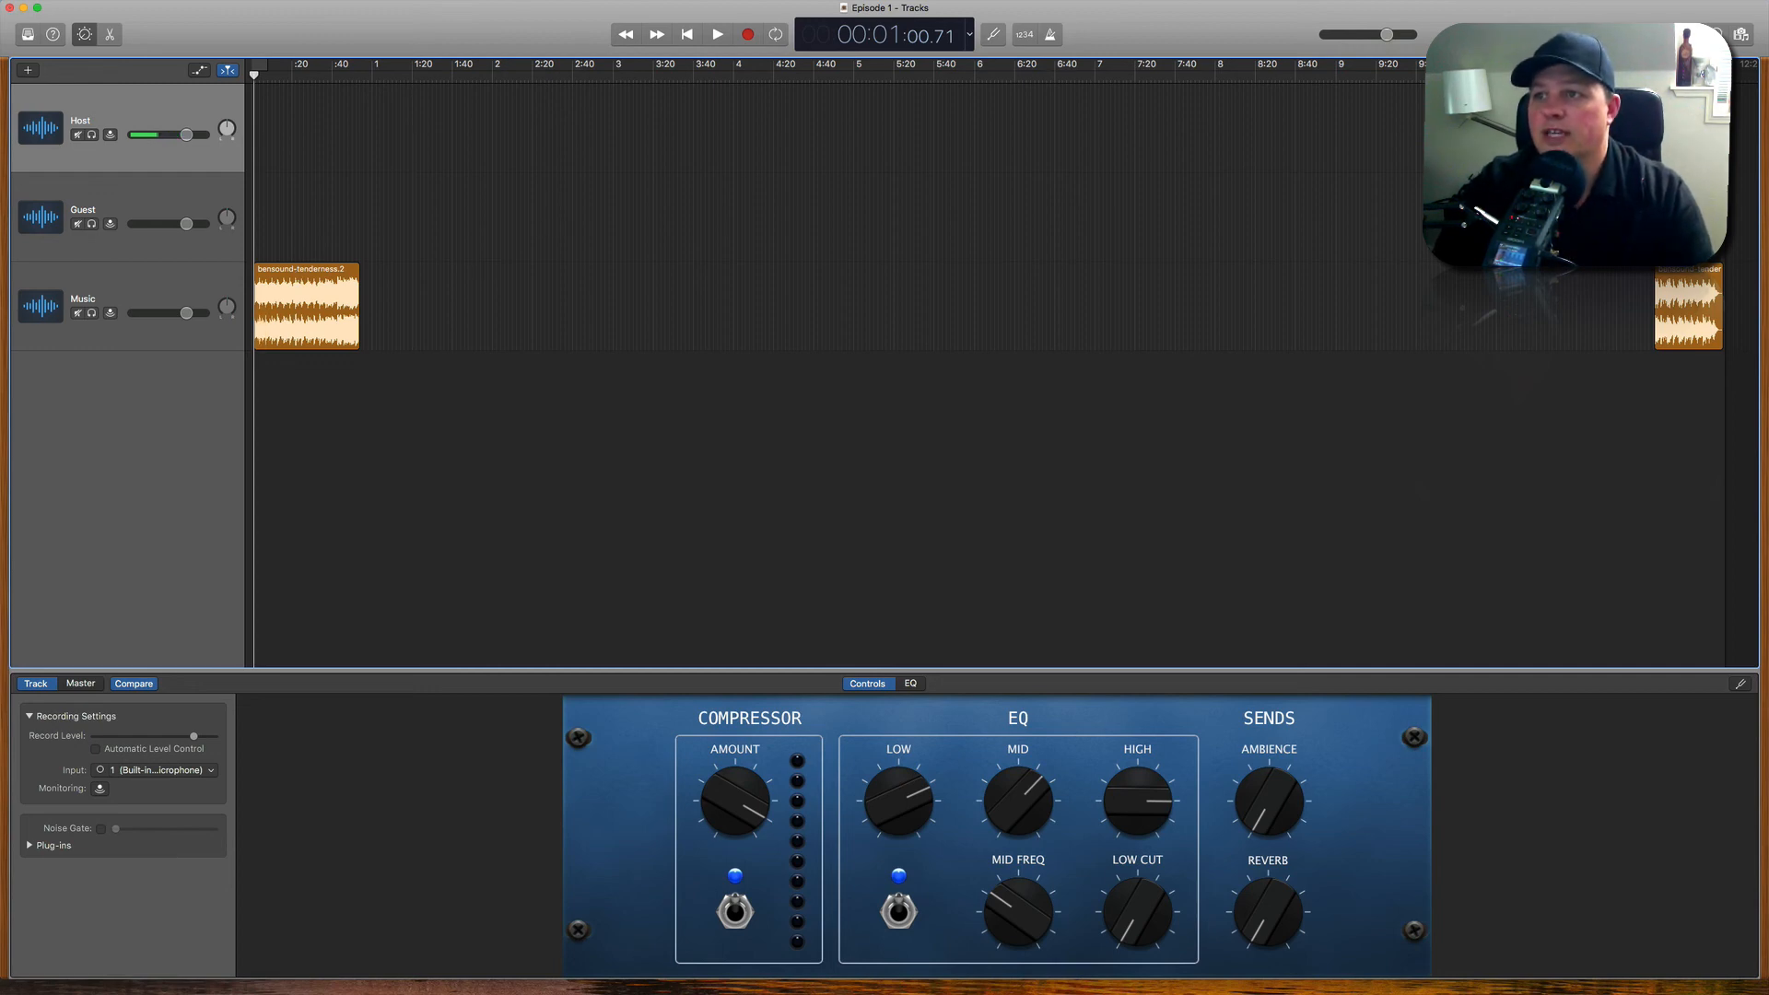
# Step: Start saving the stripped-down project as a separate copy and name it Podcast Template
pyautogui.press('super+s')
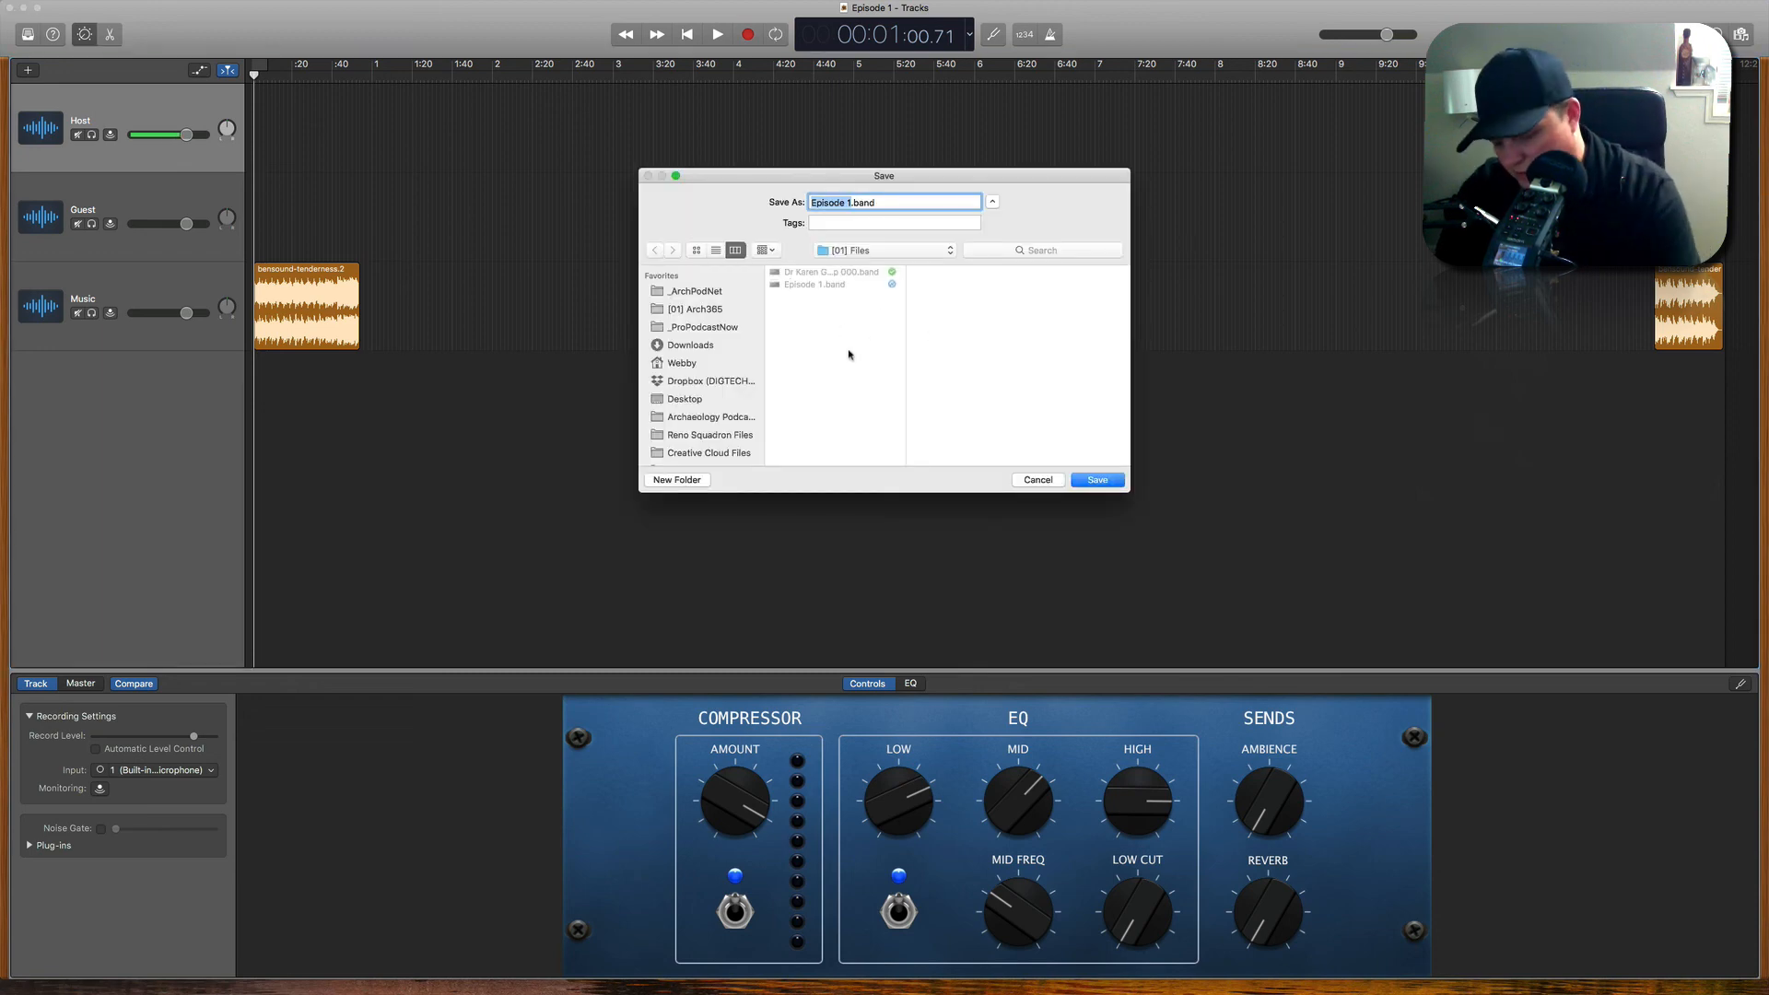
pyautogui.write('Podcas')
pyautogui.write('Tempate')
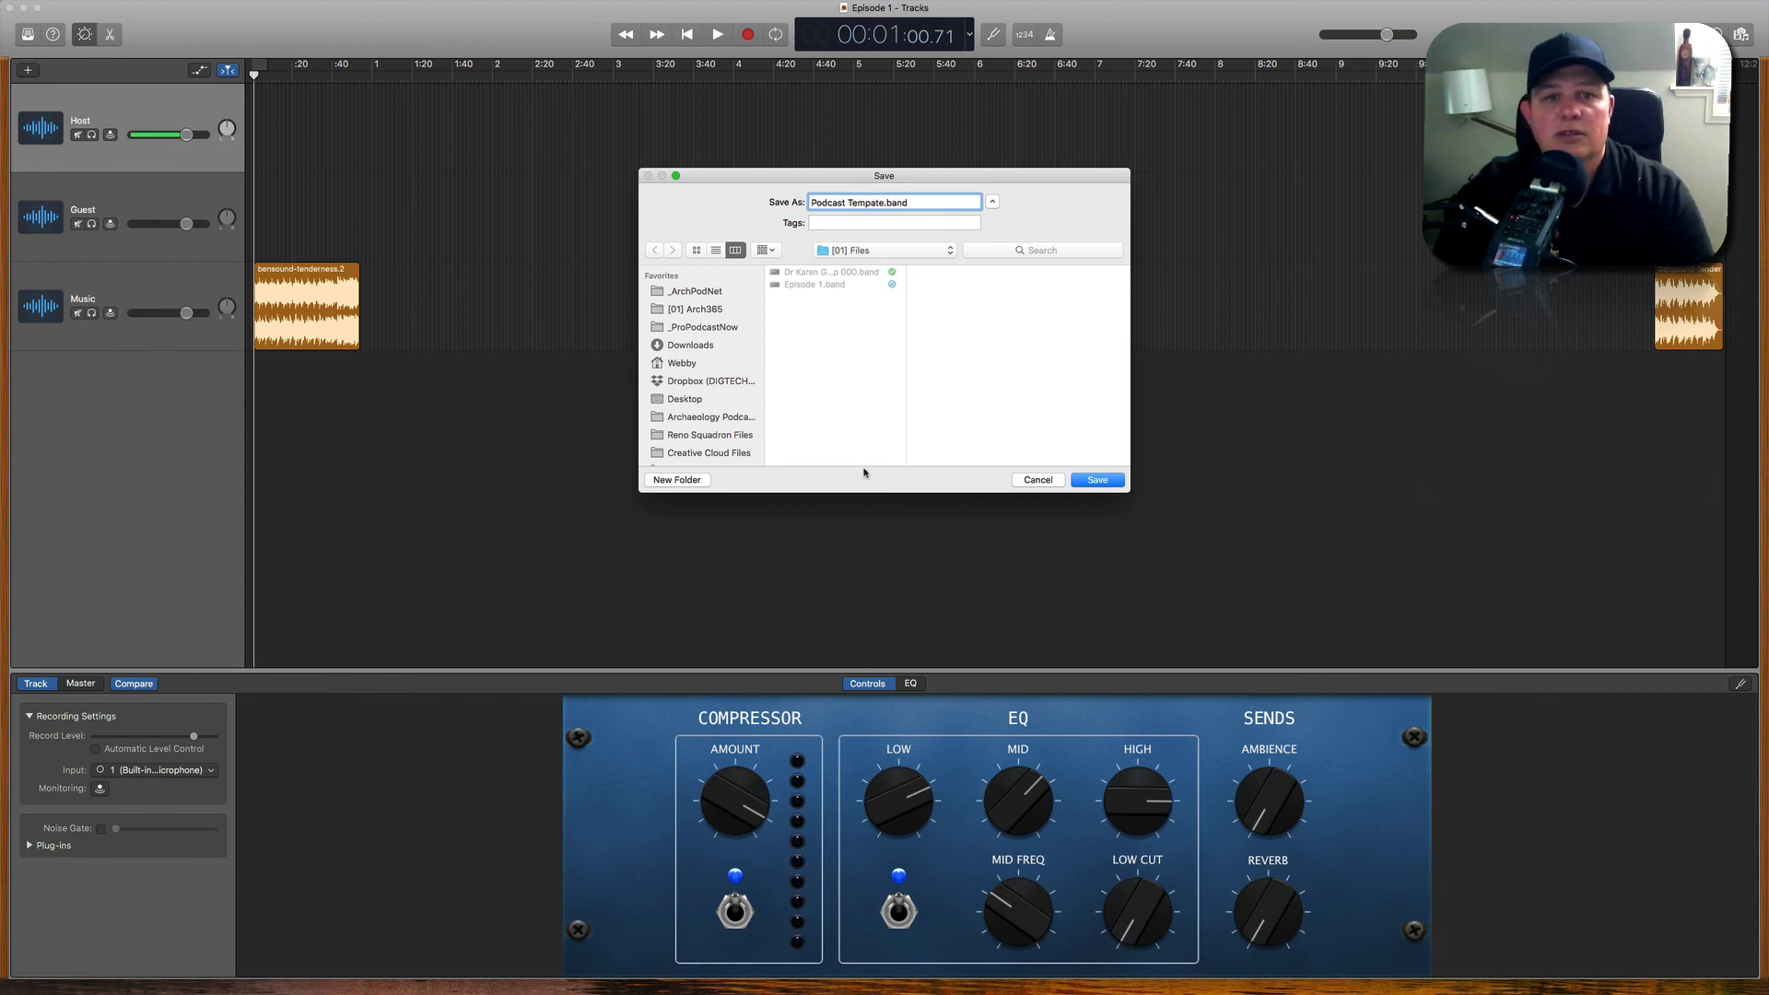
pyautogui.press('BackSpace')
pyautogui.press('BackSpace')
pyautogui.press('BackSpace')
pyautogui.write('late')
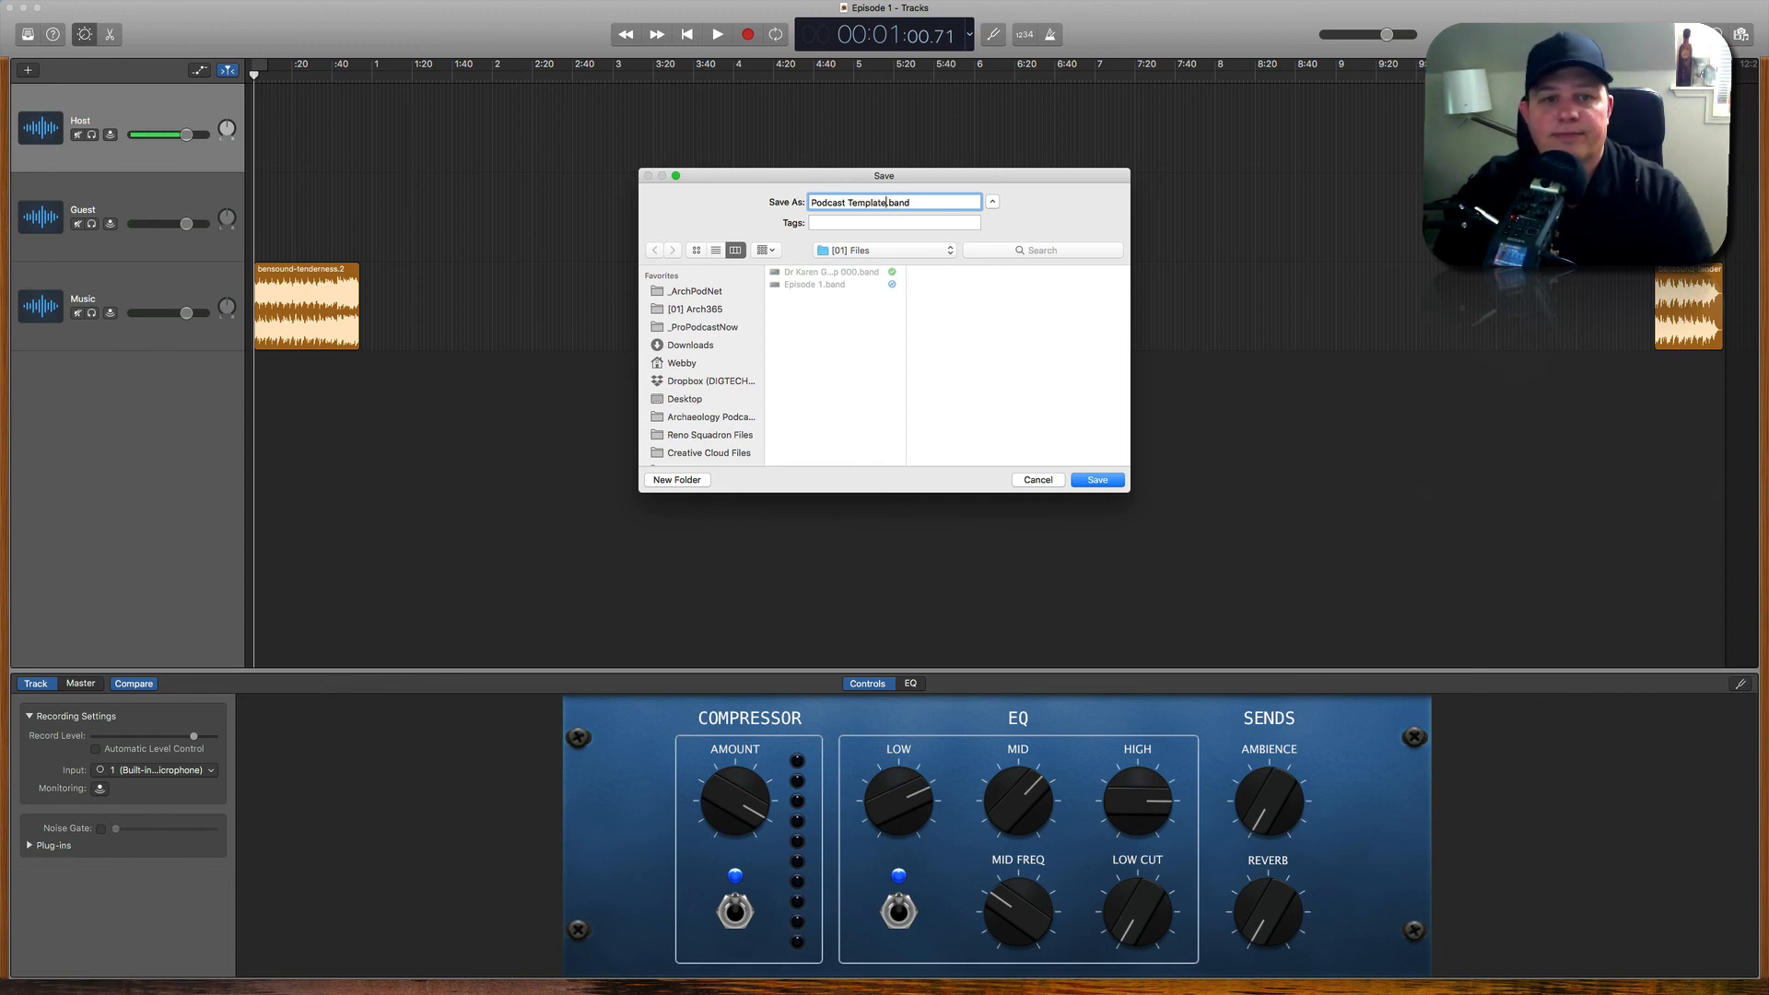
# Step: Save the template copy in the parent folder that contains [00] Sources, [01] Files and [10] Versions
pyautogui.click(840, 252)
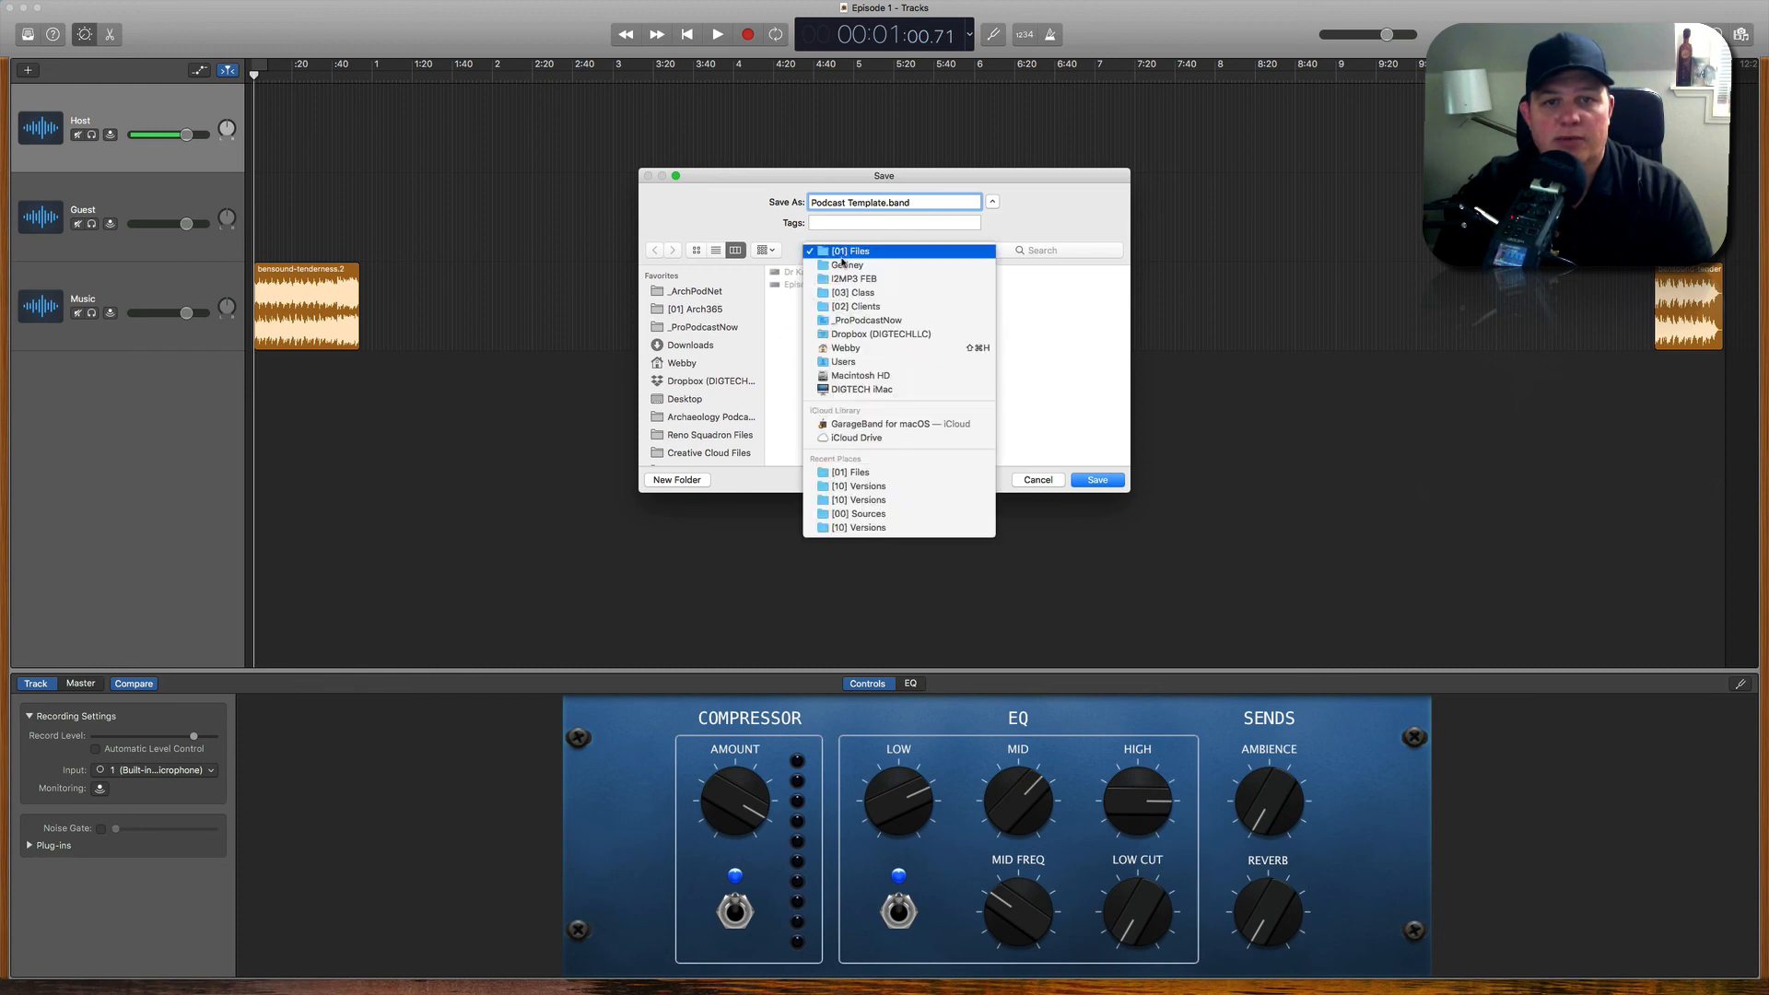
pyautogui.click(885, 311)
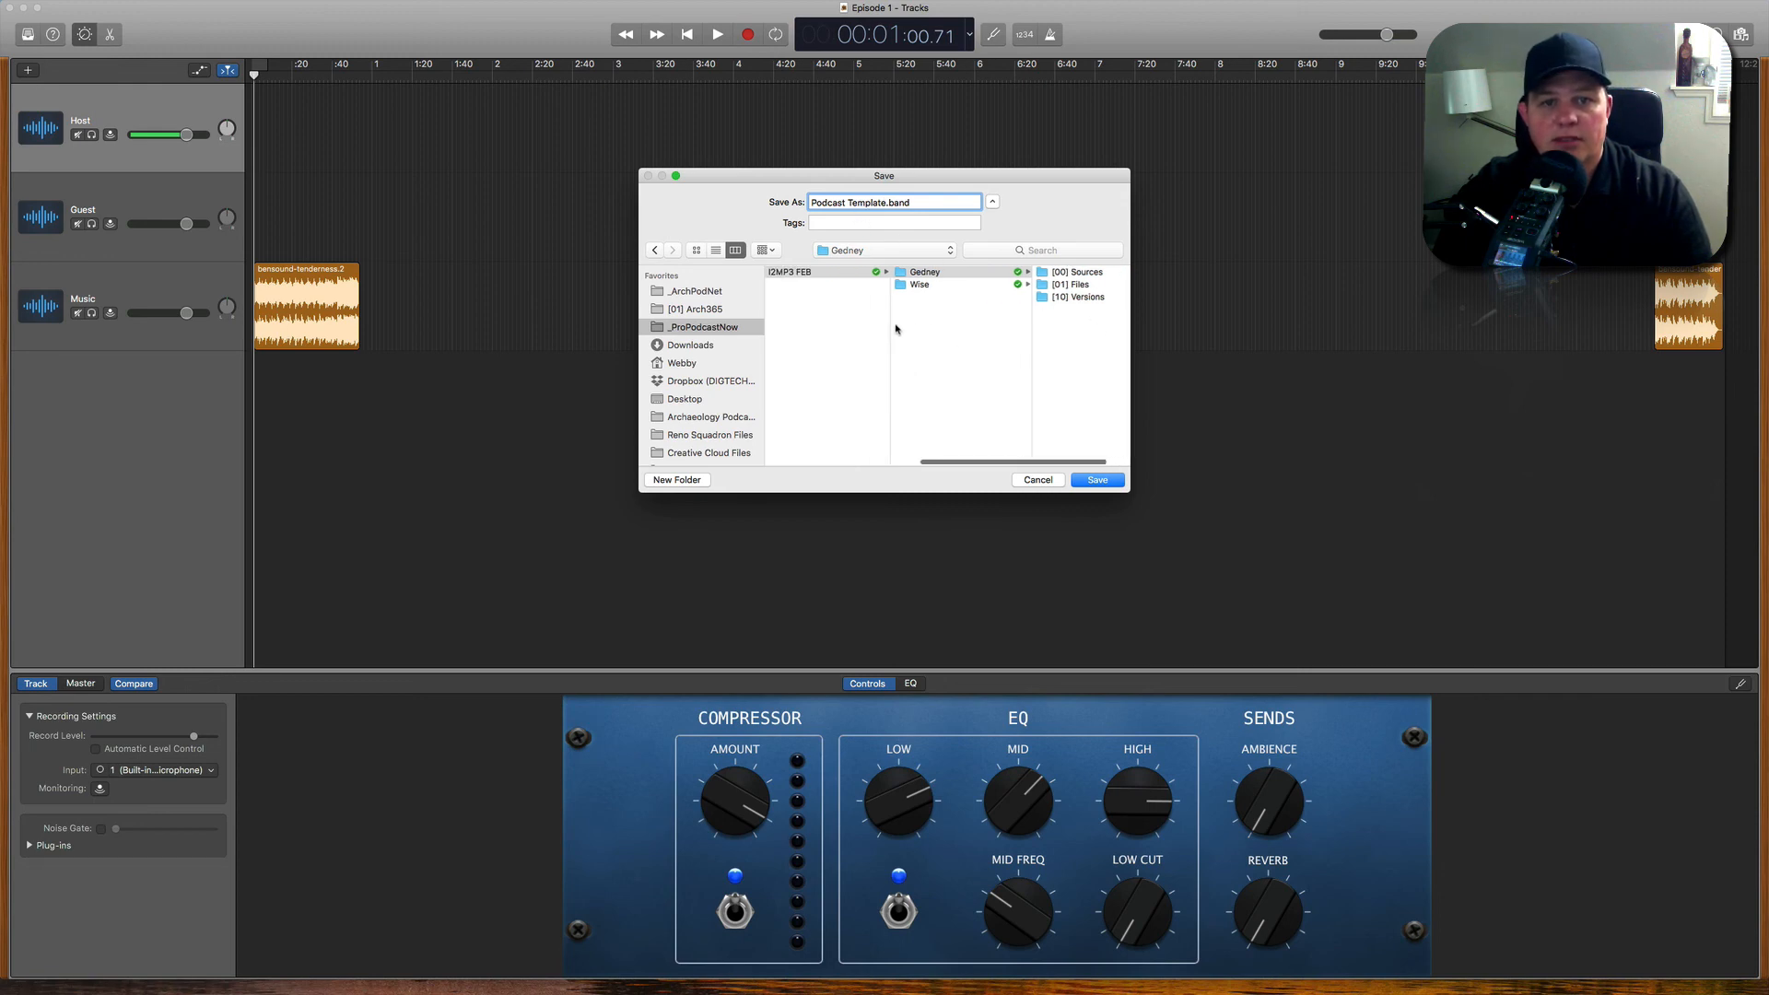
pyautogui.hscroll(-3, 896, 328)
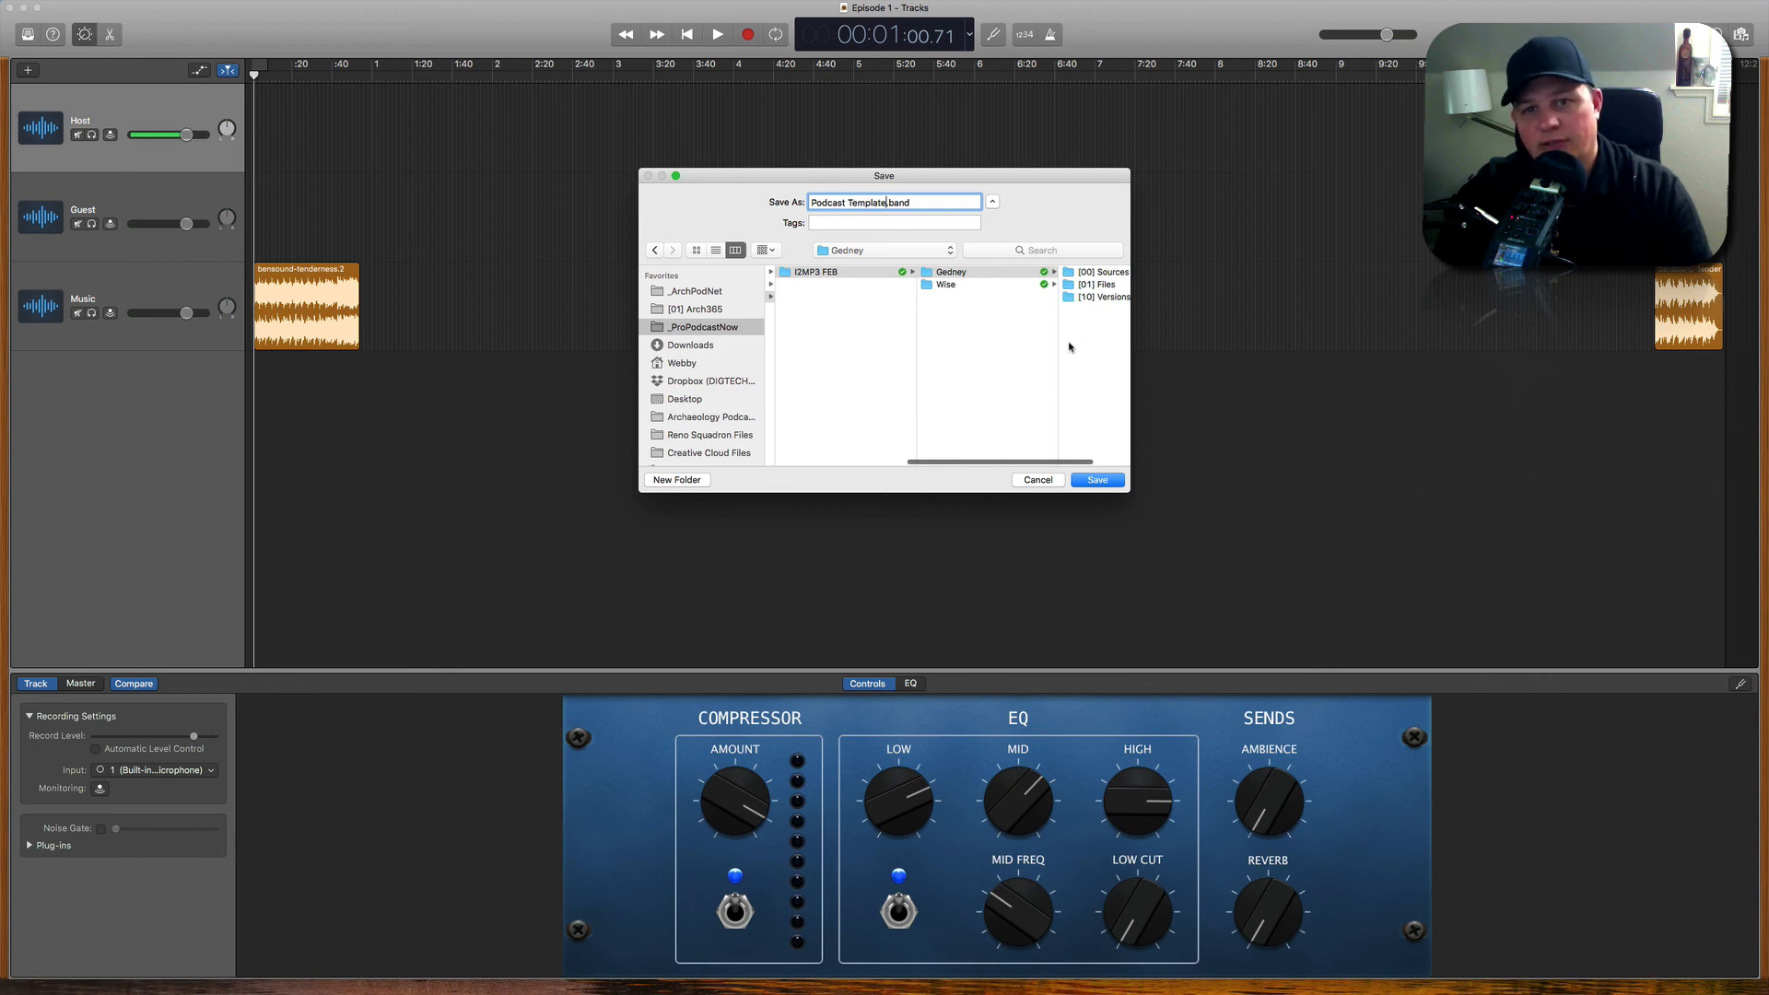
pyautogui.hscroll(2, 1069, 346)
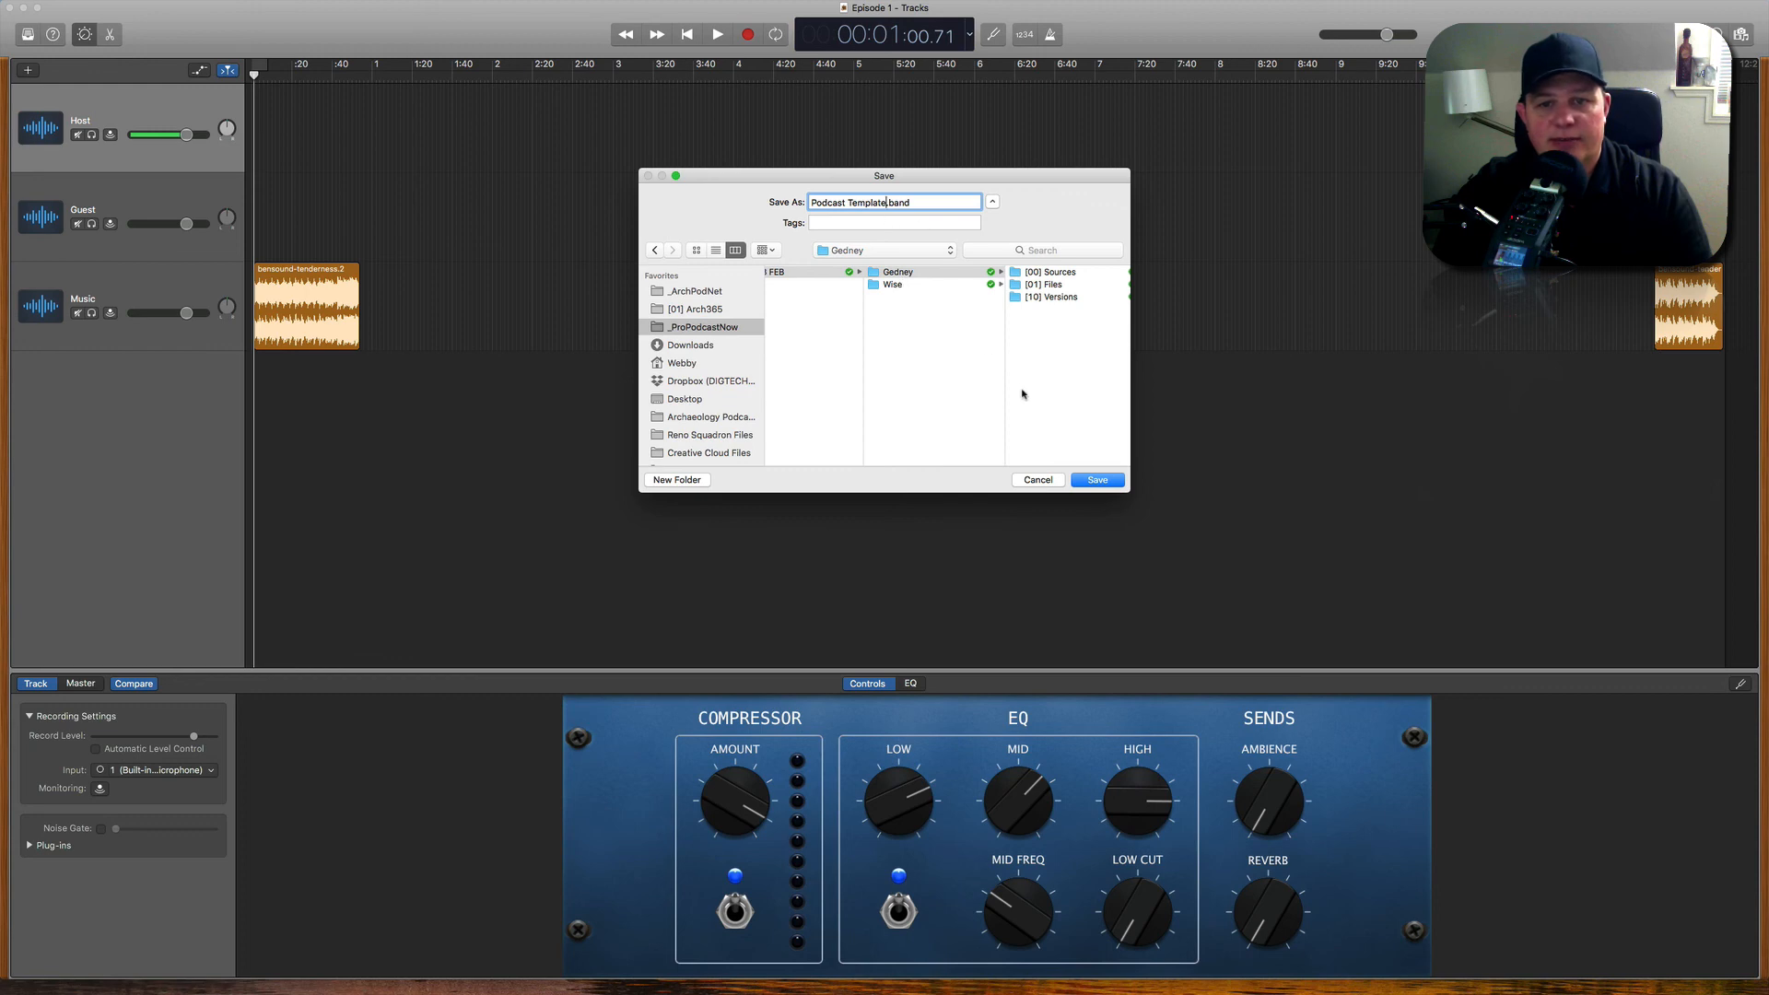
pyautogui.click(936, 272)
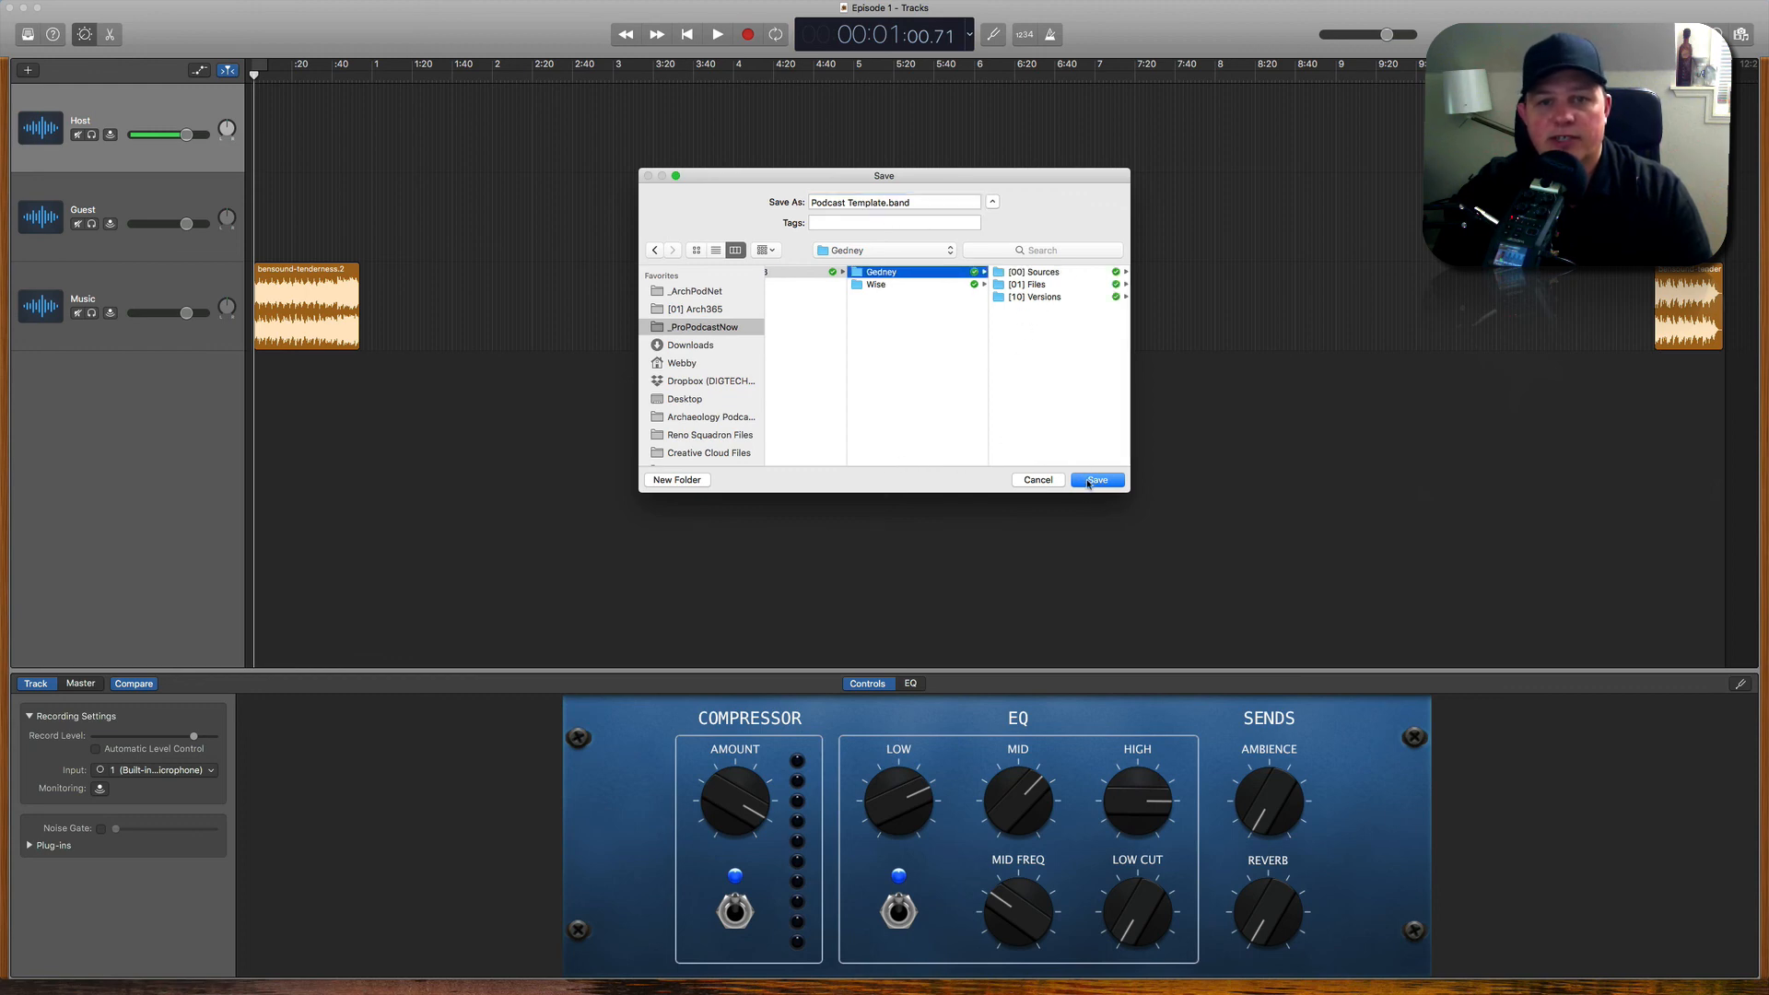
pyautogui.click(1095, 480)
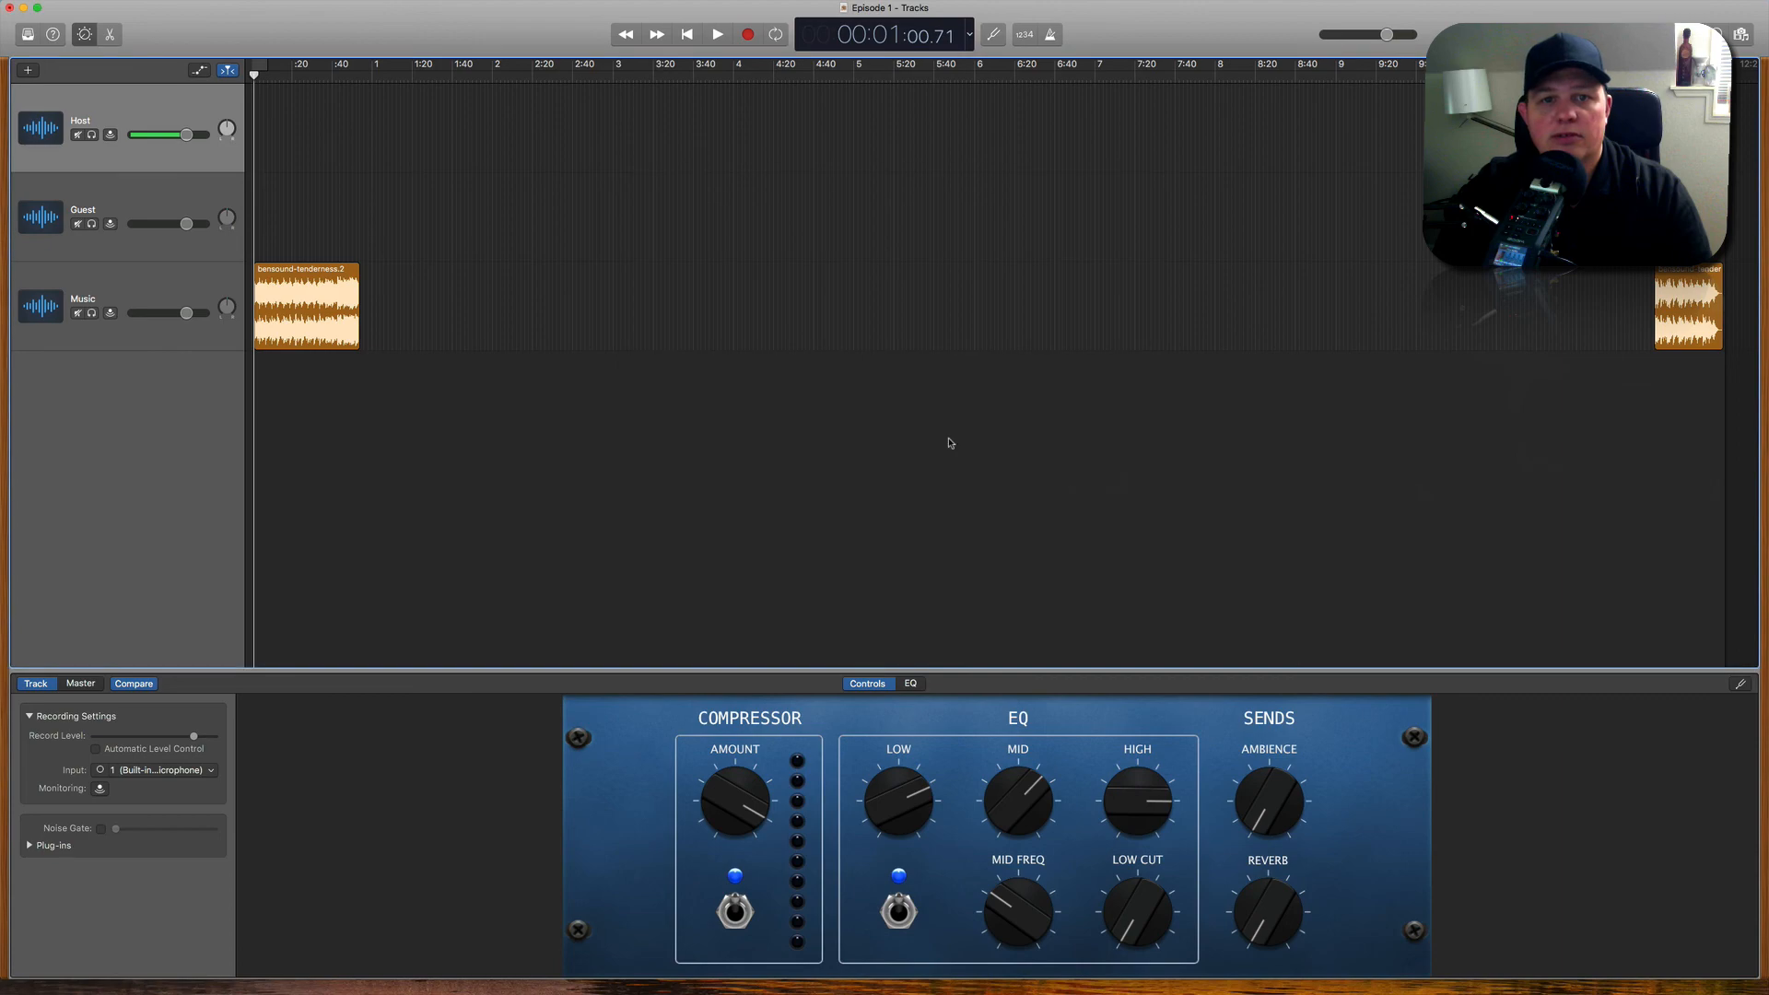
# Step: Close the project window and select Podcast Template.band in Finder, in the first subfolder of I2MP3 FEB
pyautogui.click(10, 7)
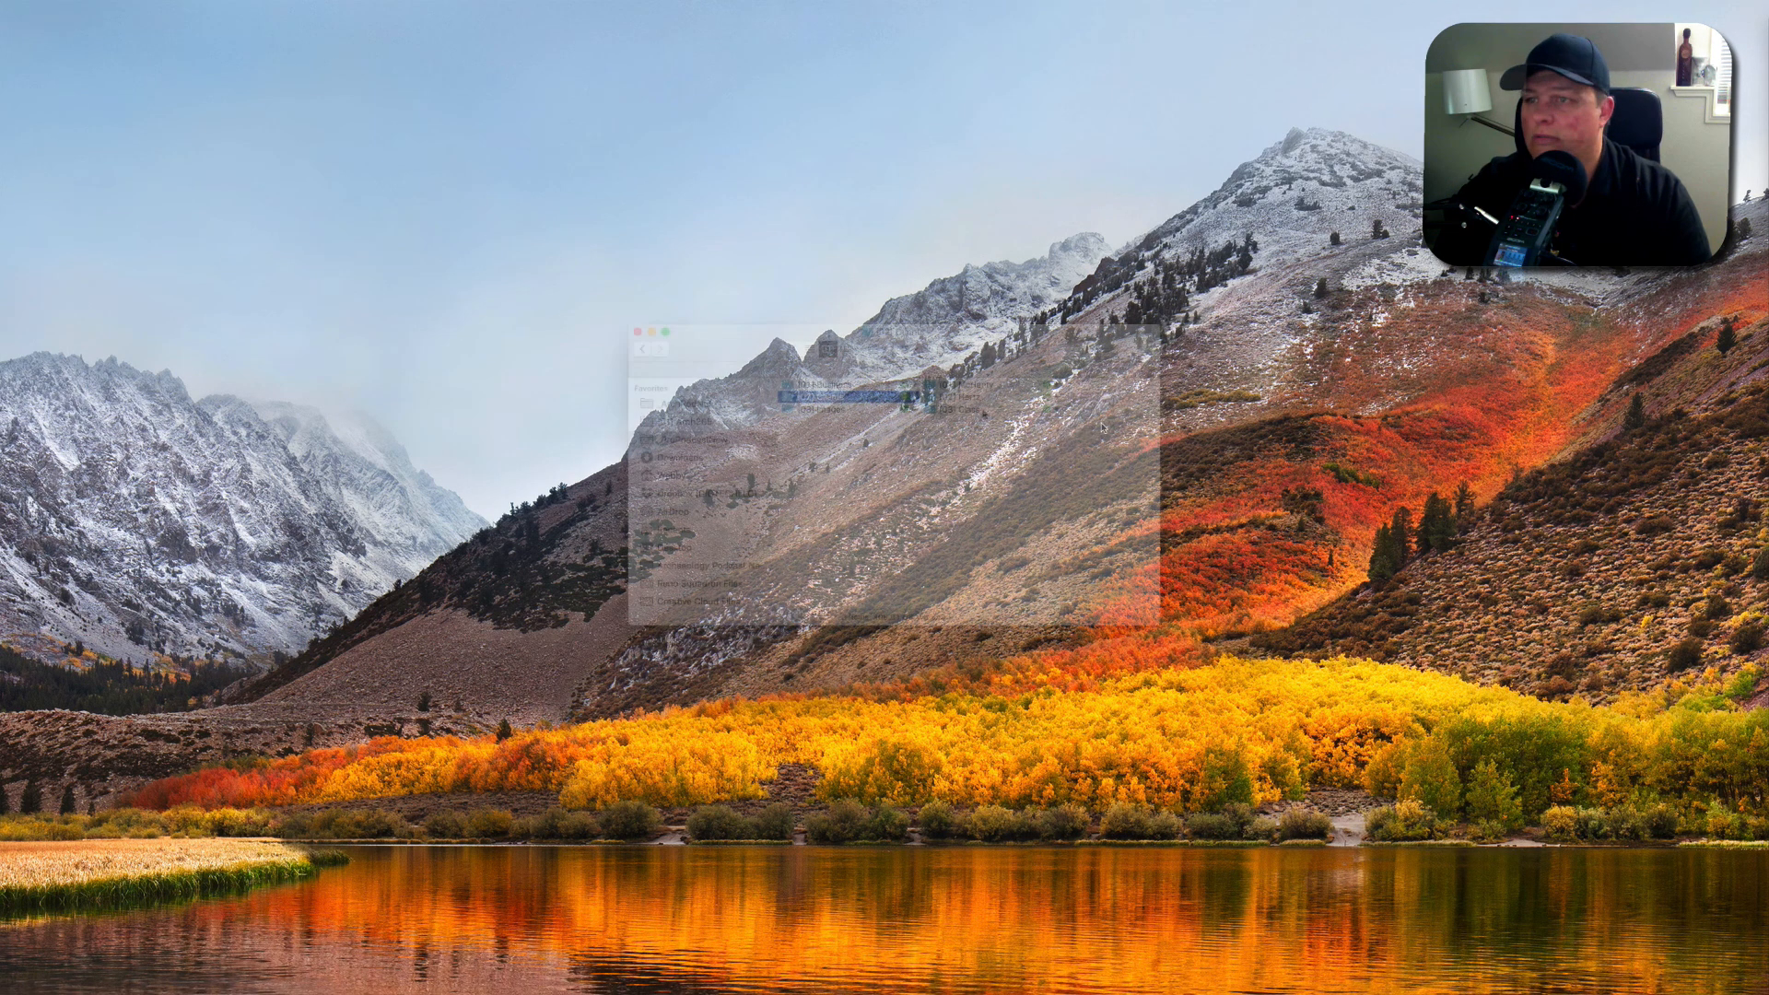
pyautogui.click(1046, 408)
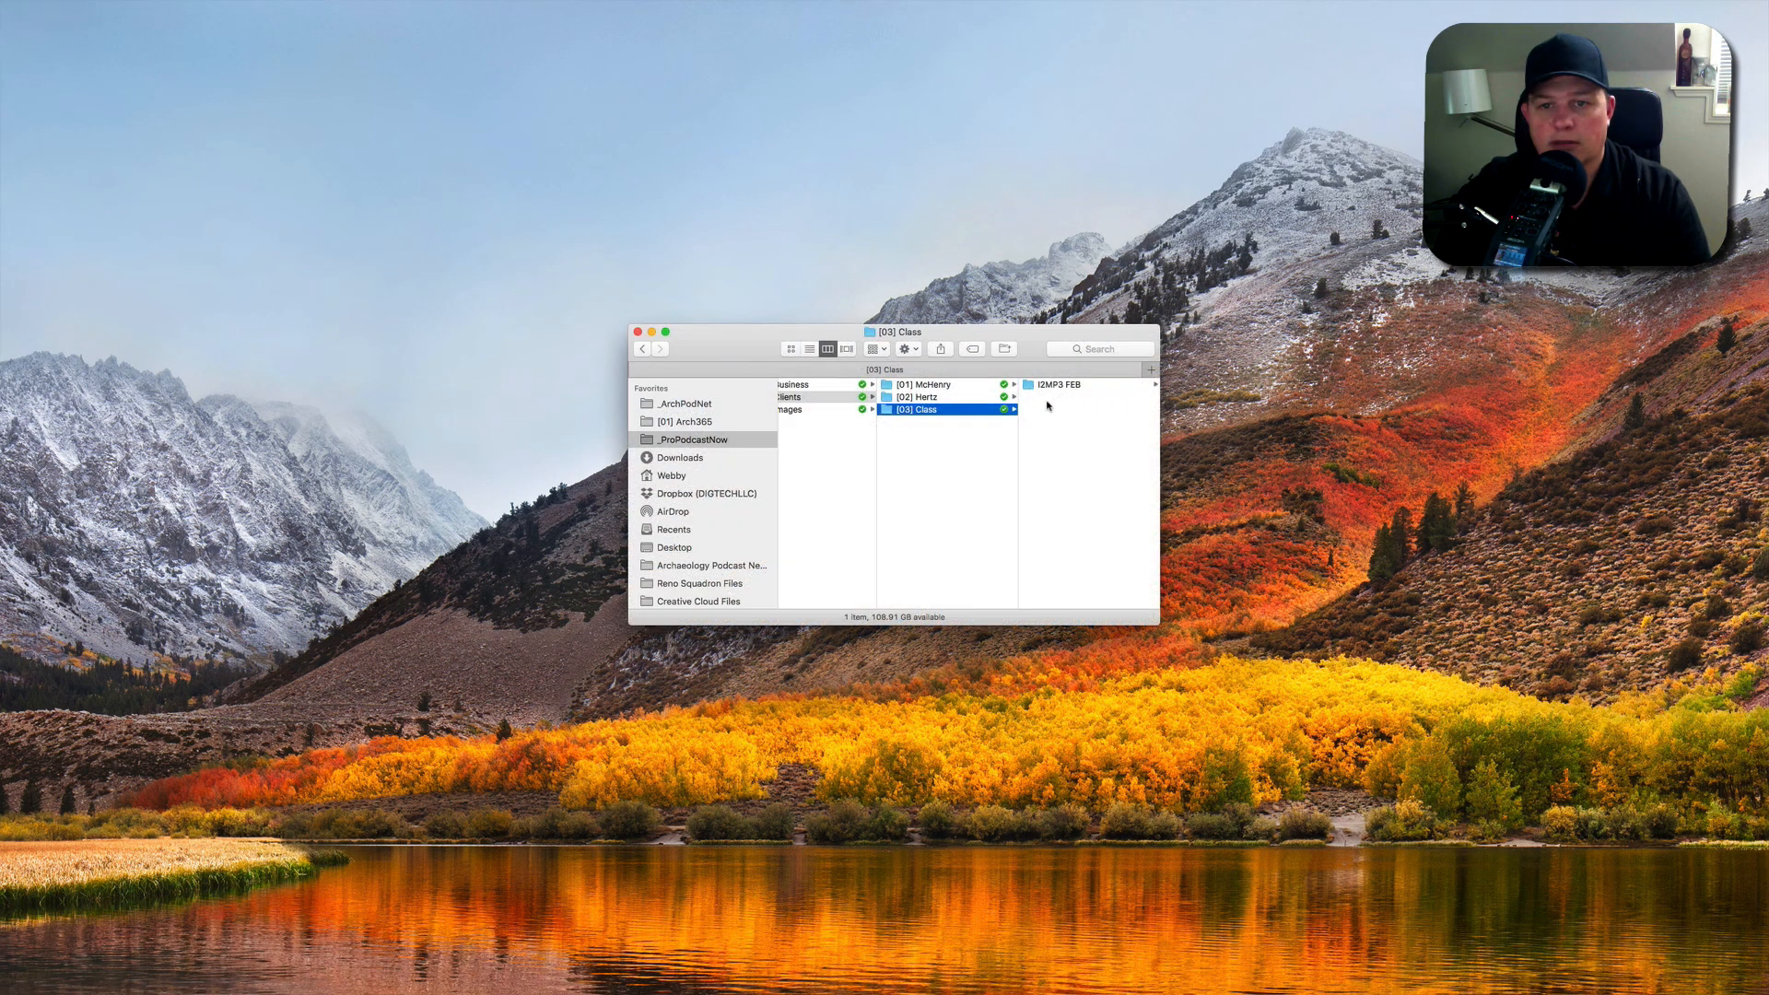
pyautogui.click(1058, 387)
pyautogui.click(1052, 384)
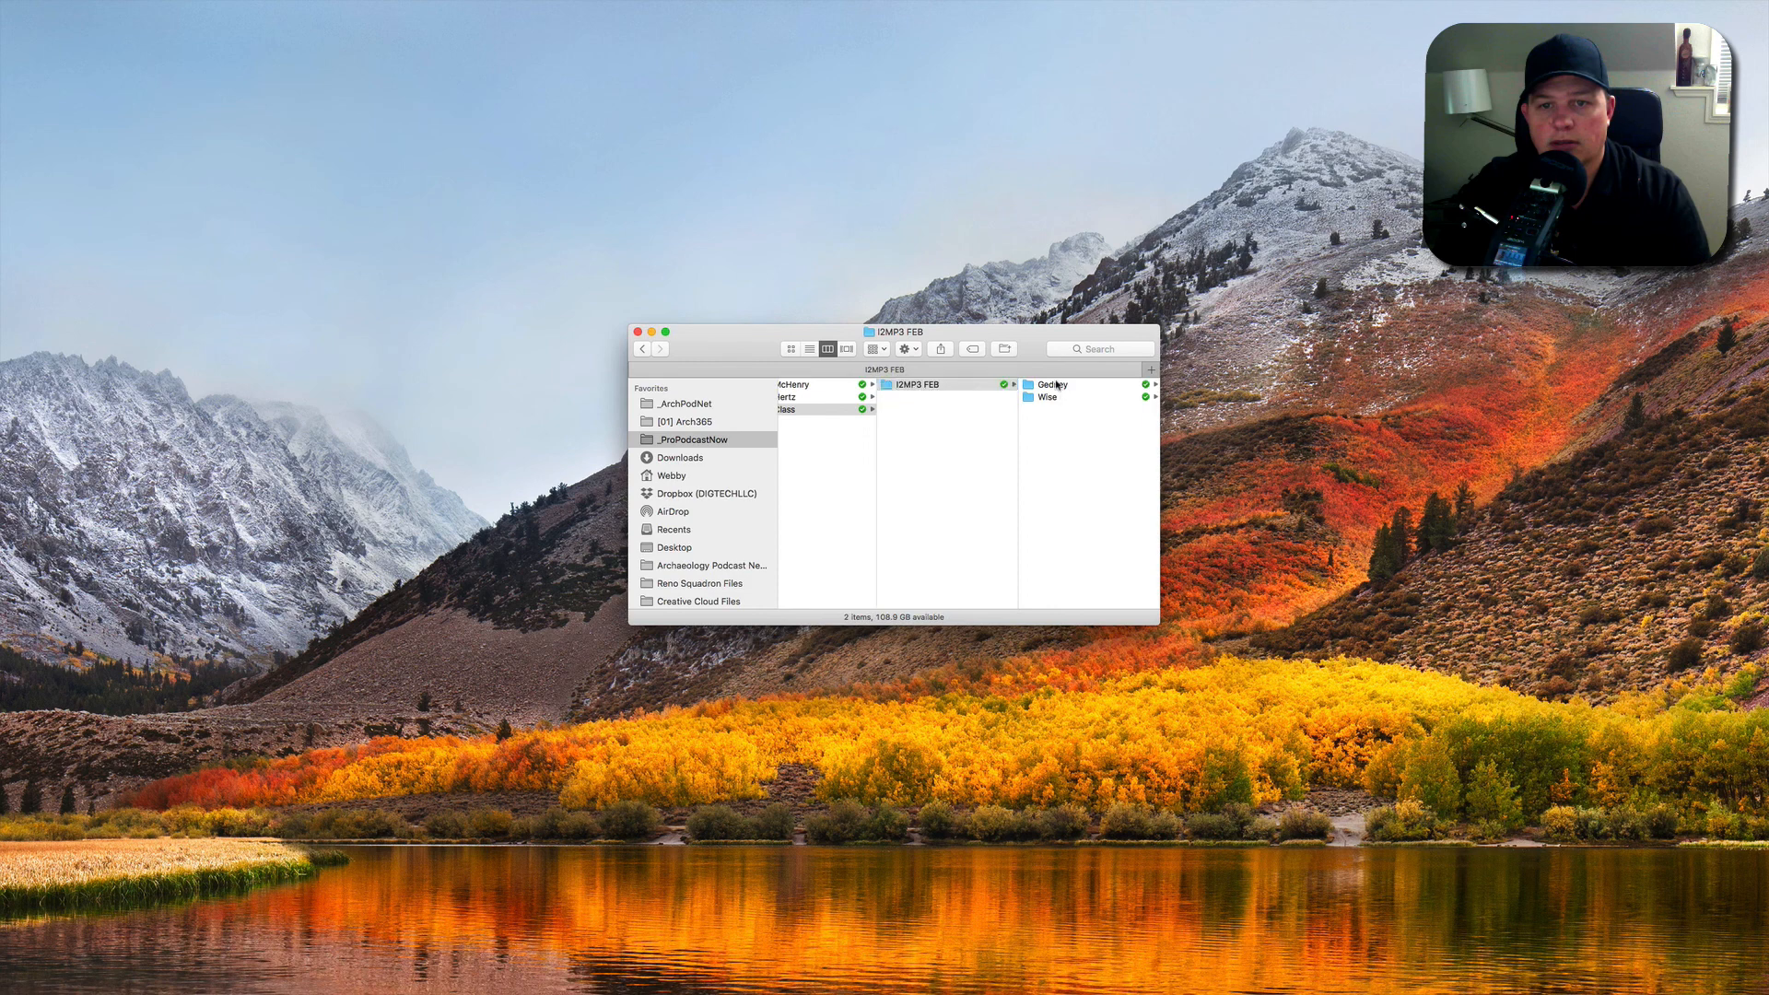
pyautogui.click(1077, 422)
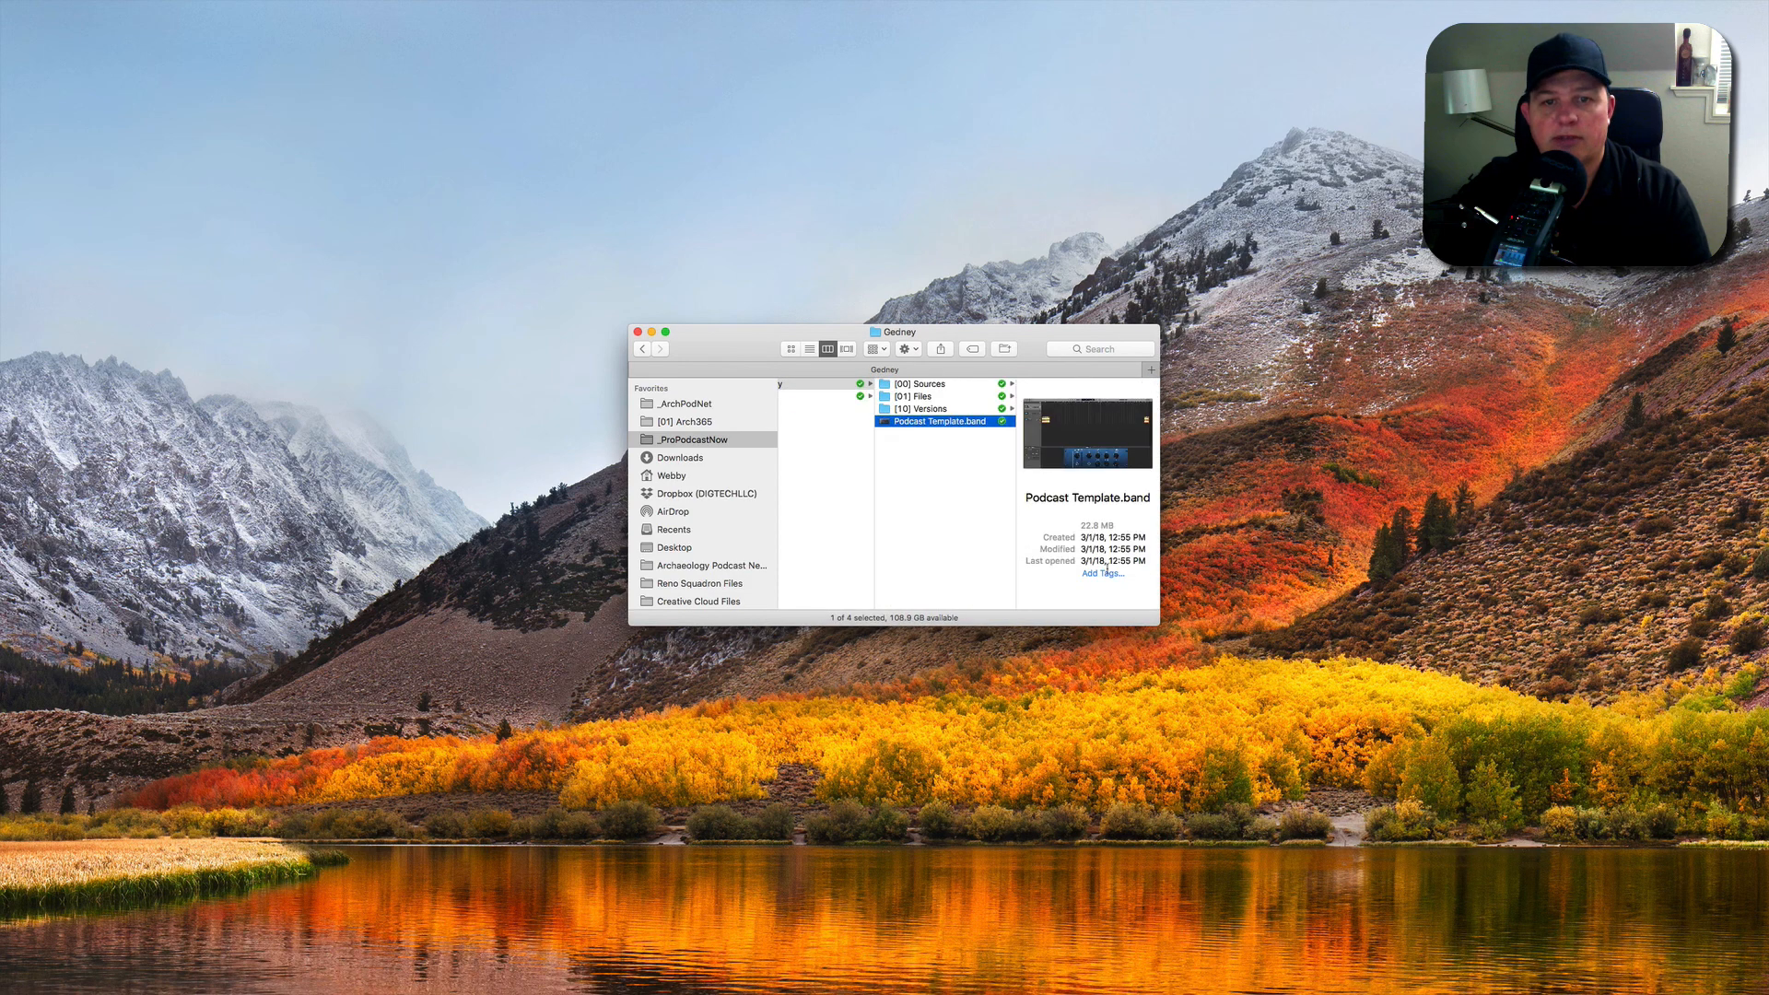